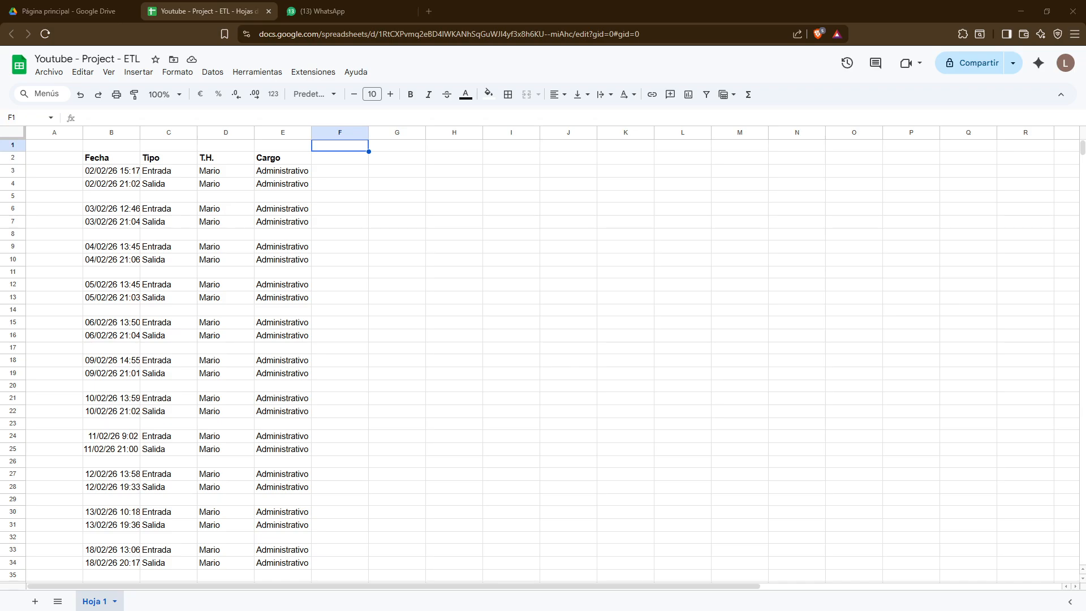
# Examine the first attendance records across the Fecha, Tipo, T.H. and Cargo columns, including the blank row between days
pyautogui.click(175, 173)
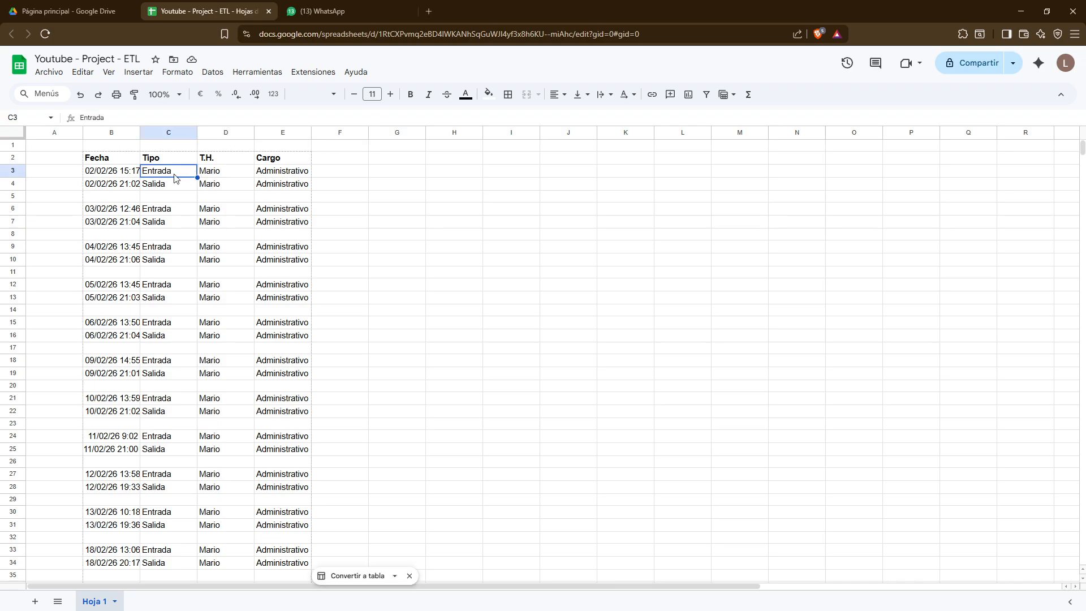
pyautogui.click(134, 173)
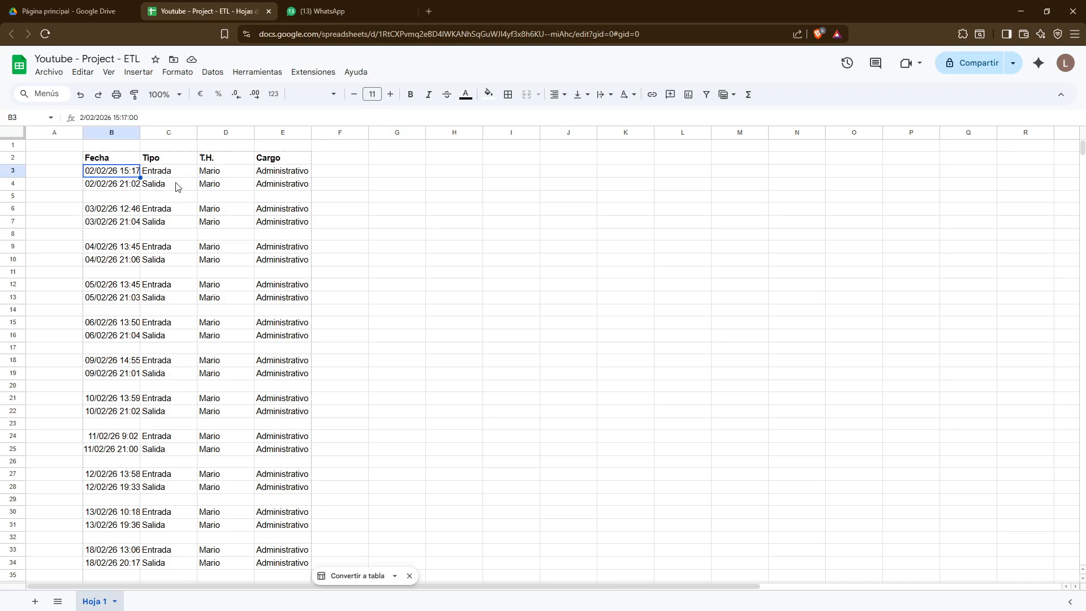
pyautogui.click(207, 186)
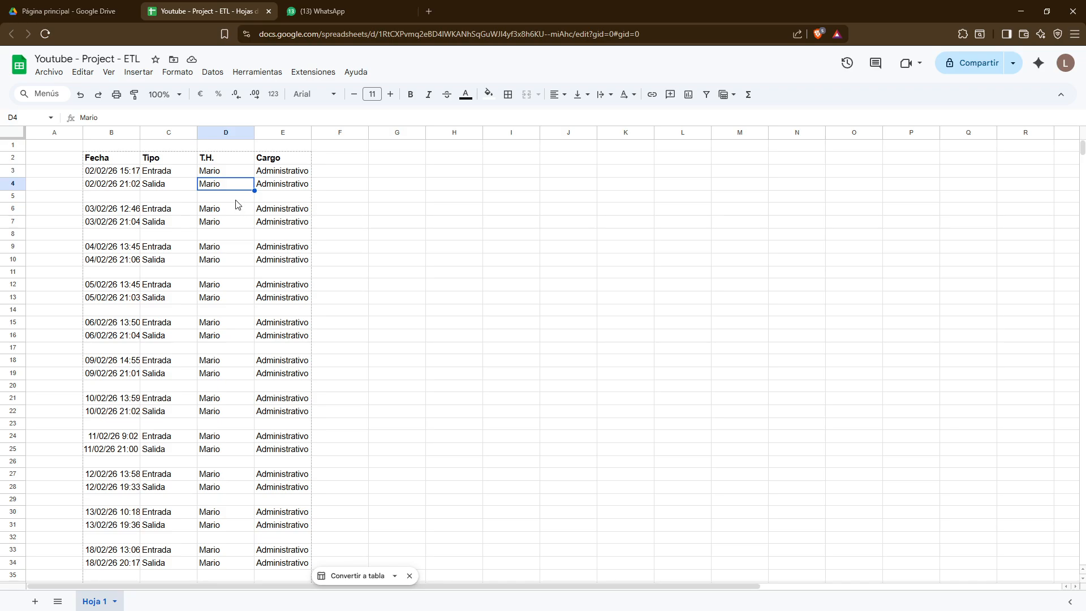
pyautogui.click(223, 175)
pyautogui.click(277, 175)
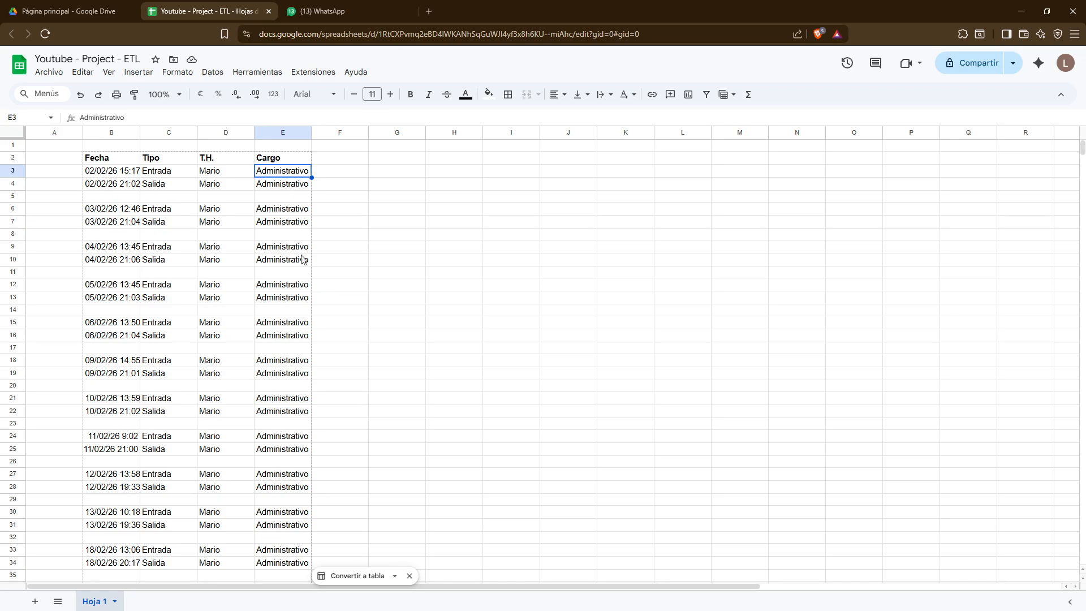
pyautogui.click(202, 189)
pyautogui.click(132, 221)
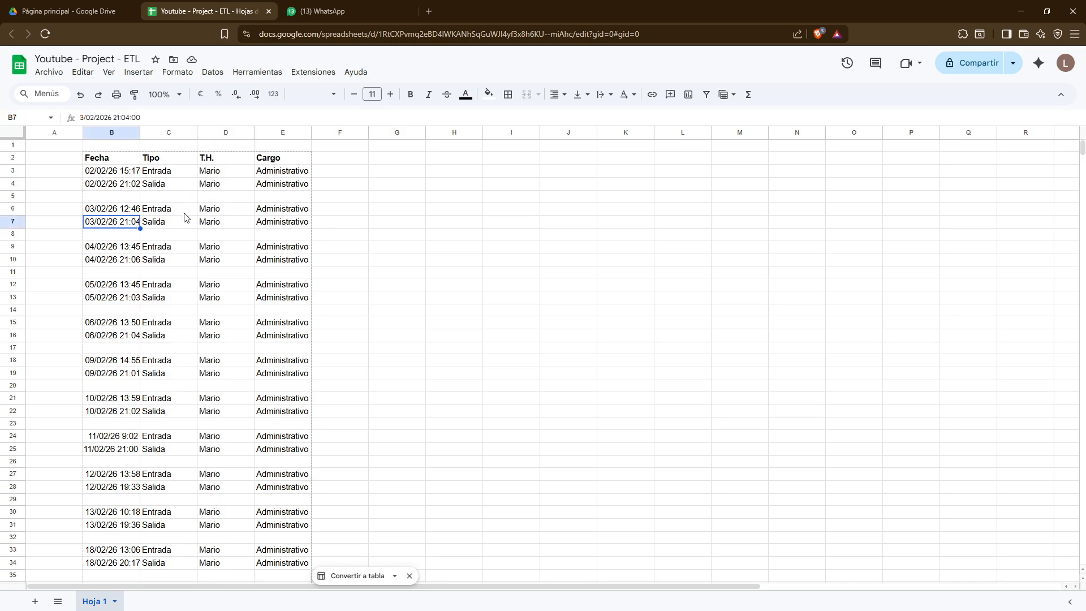
pyautogui.click(184, 211)
pyautogui.click(176, 199)
pyautogui.click(249, 200)
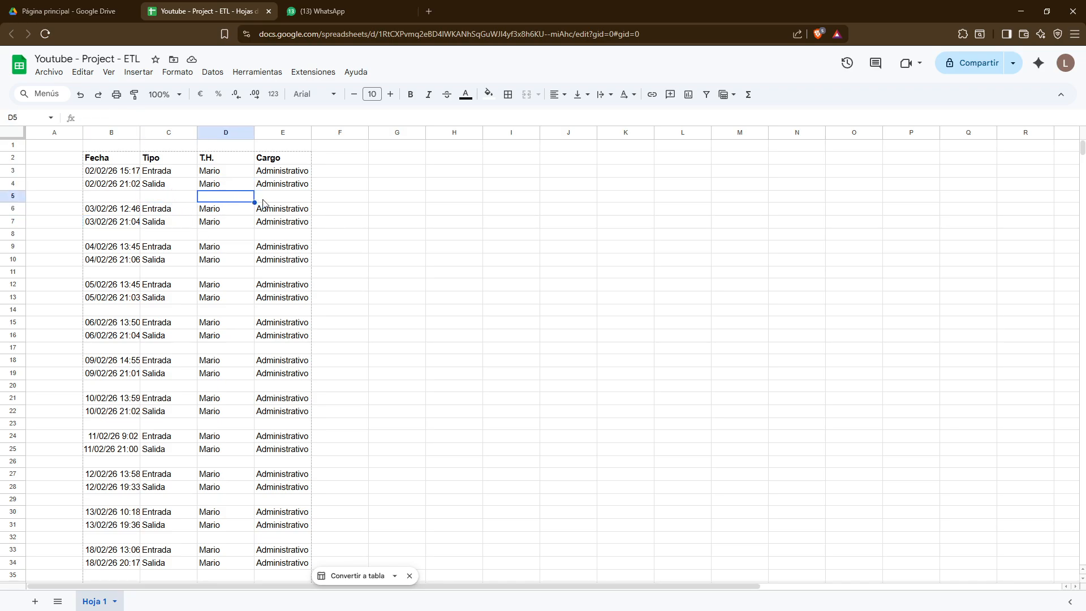
pyautogui.click(265, 203)
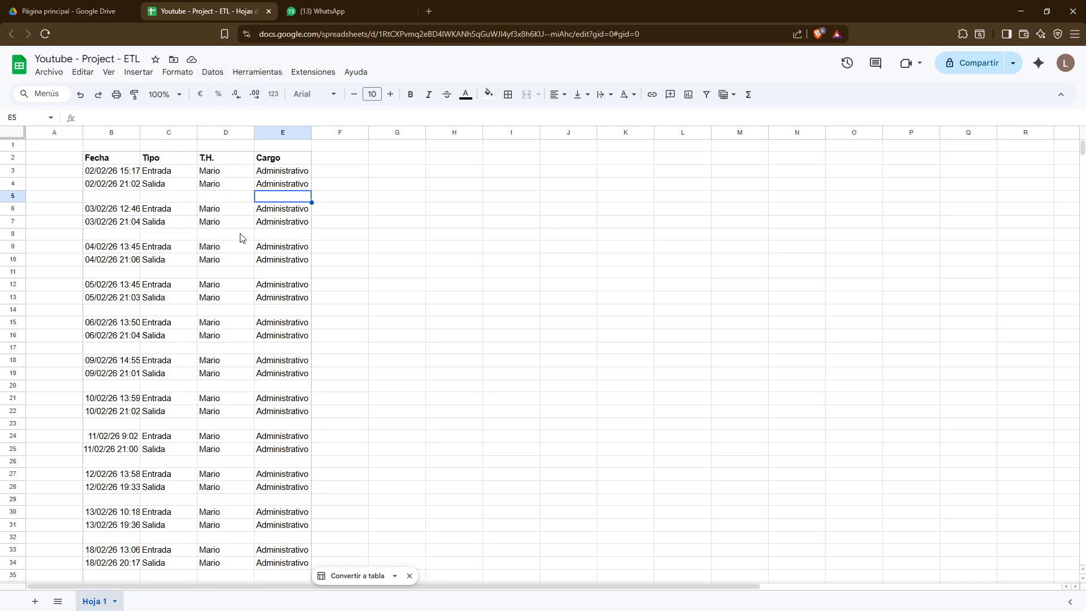
# Switch to Excel and create a blank workbook
pyautogui.press('super')
pyautogui.write('excel')
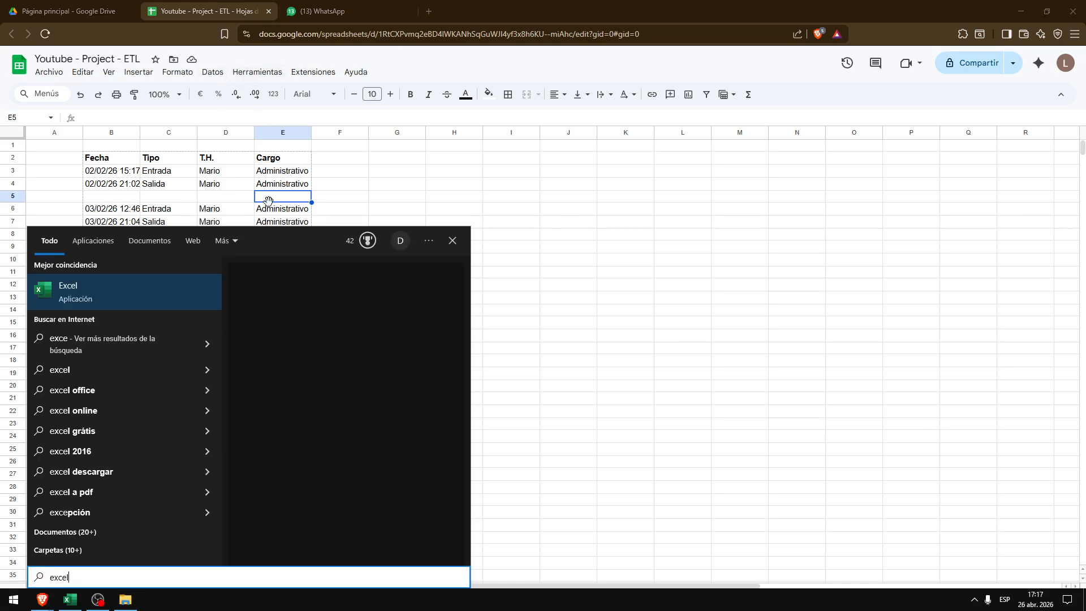
pyautogui.press('Escape')
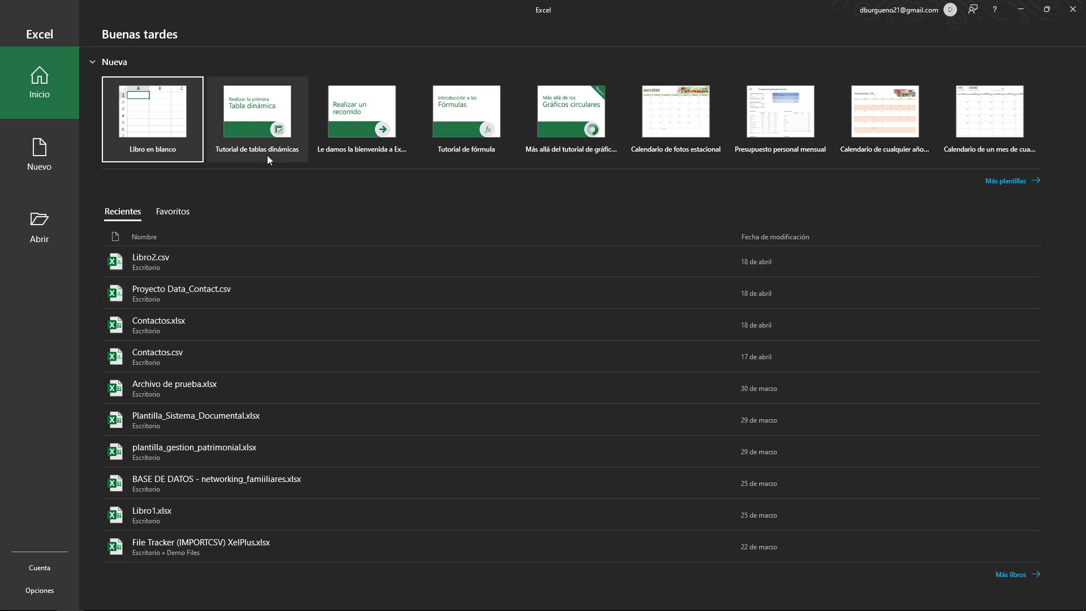
pyautogui.click(206, 183)
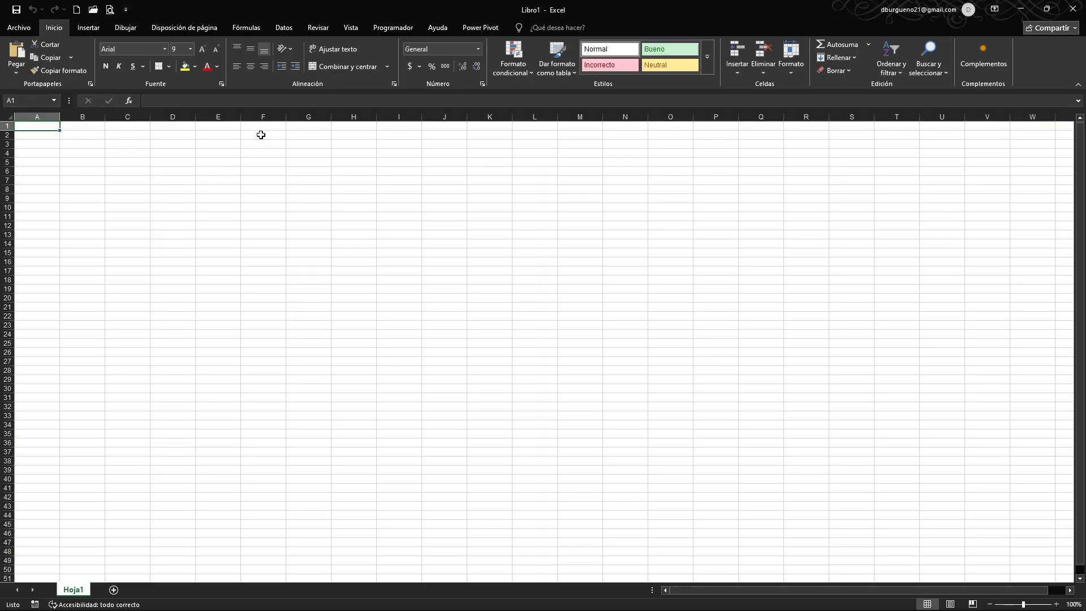
# View the conditional formatting rules for highlighting cells and try selecting column and row ranges on the blank sheet
pyautogui.click(524, 69)
pyautogui.moveTo(517, 88)
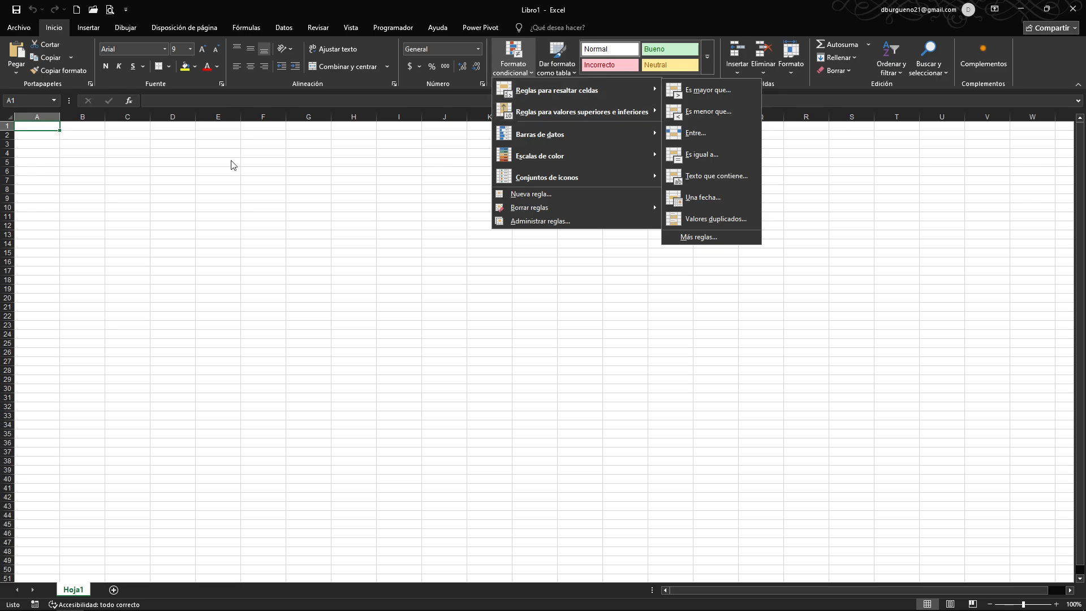
pyautogui.click(161, 177)
pyautogui.click(163, 179)
pyautogui.hotkey('ctrl', 'shift', 'Down')
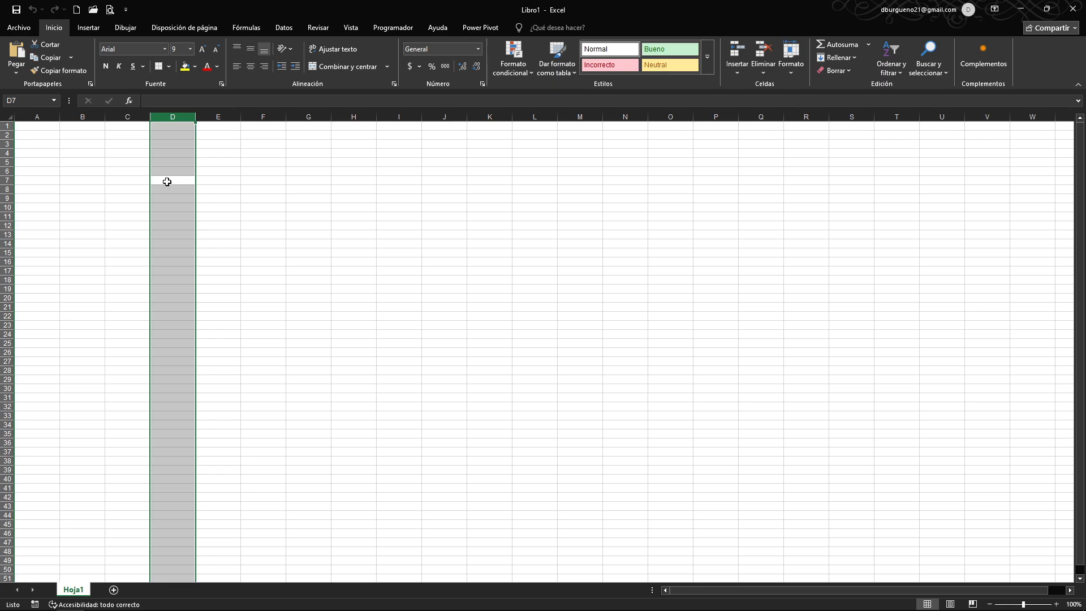
pyautogui.click(208, 203)
pyautogui.hotkey('shift', 'space')
pyautogui.click(204, 151)
pyautogui.click(210, 198)
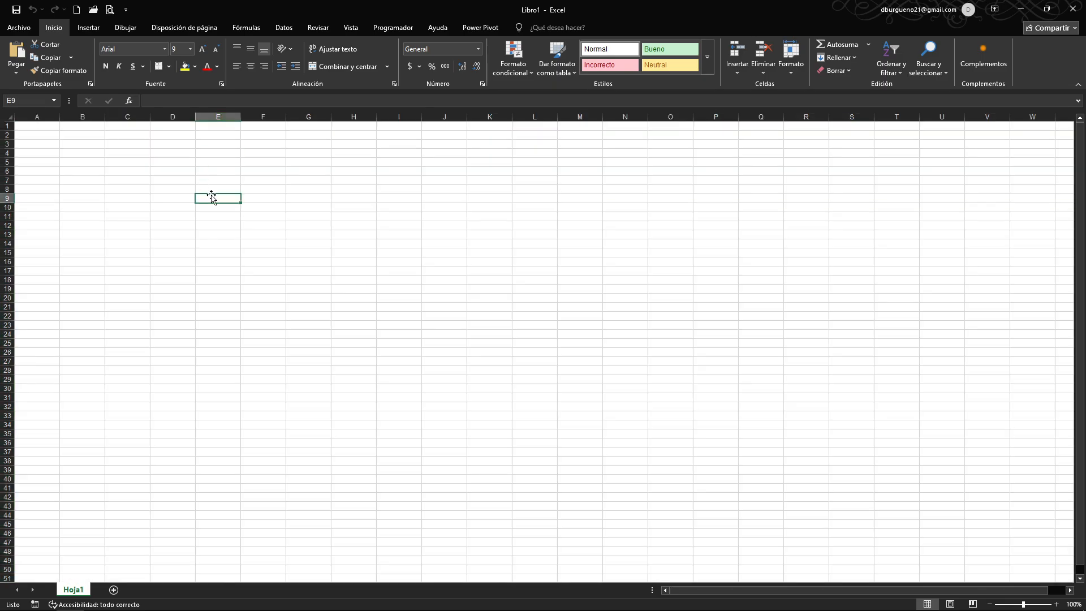
# Look at the Go To Special options and leave them without making a selection
pyautogui.press('F5')
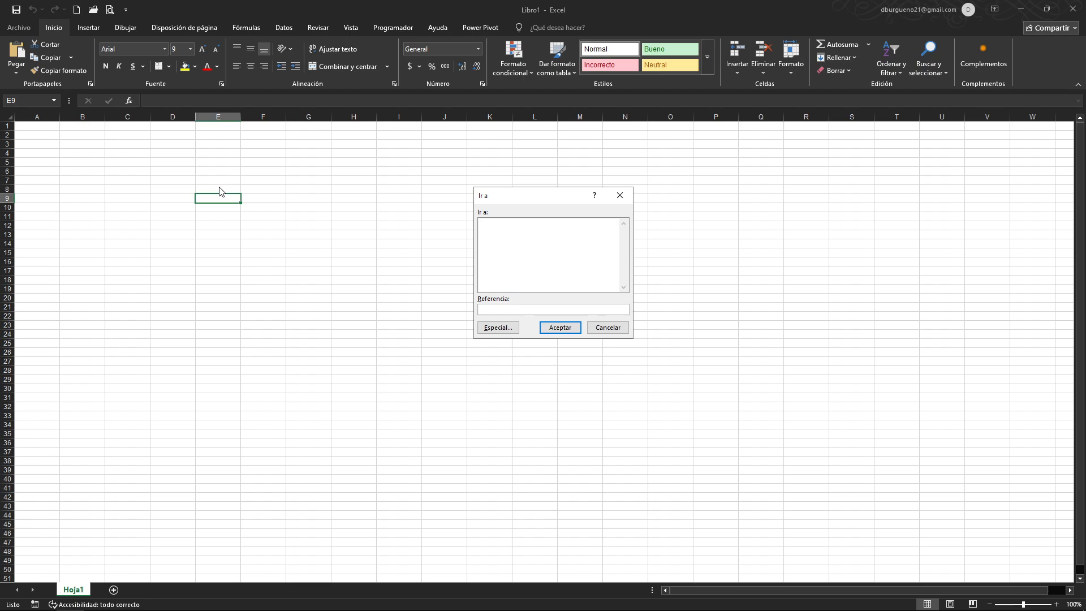
pyautogui.click(498, 327)
pyautogui.click(656, 342)
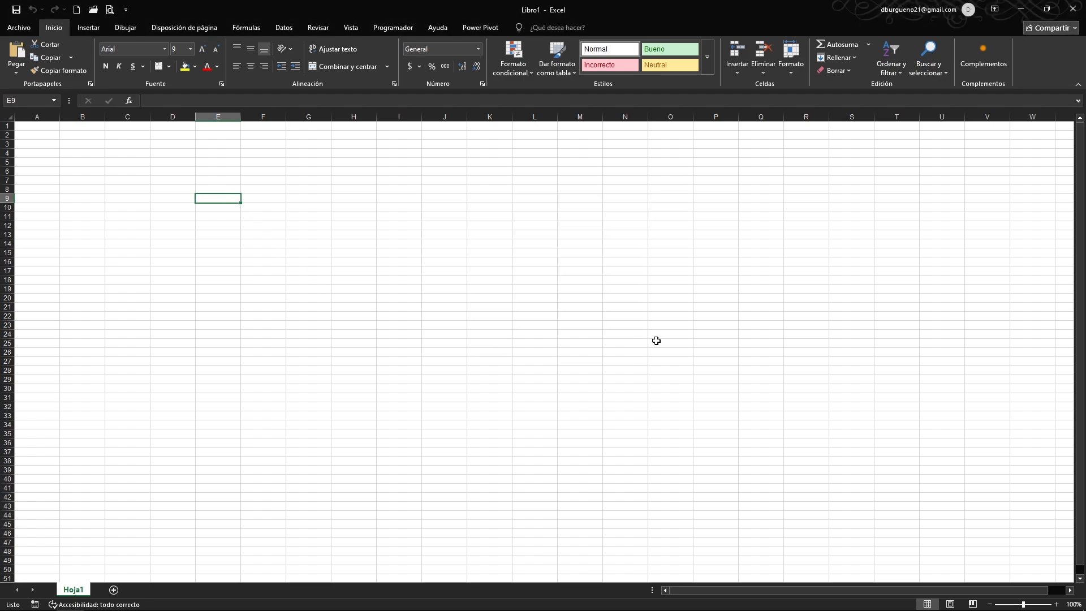
pyautogui.click(530, 244)
pyautogui.click(248, 153)
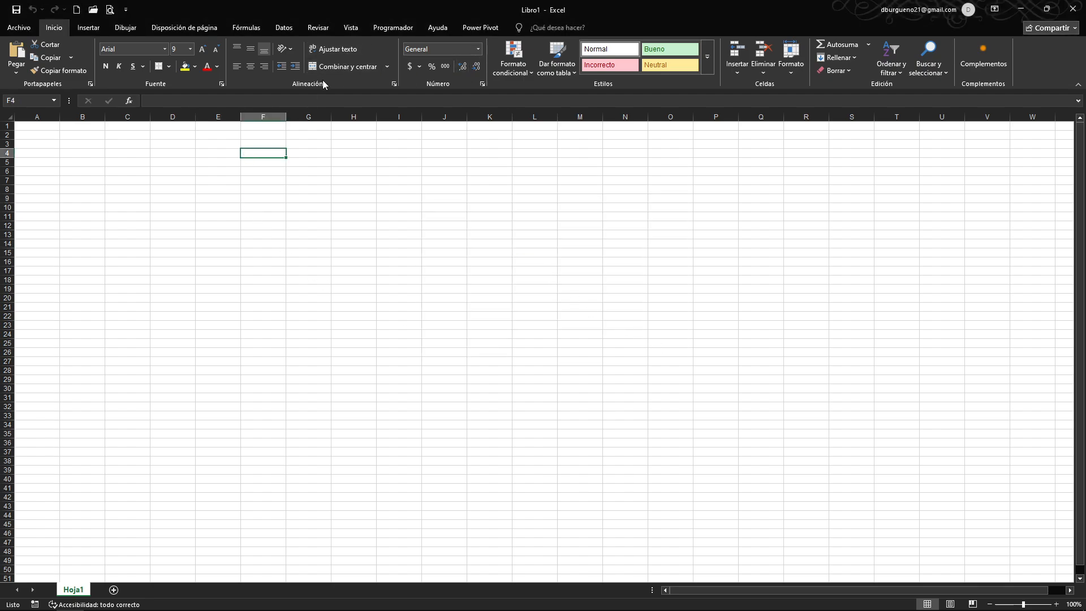
# Review the conditional formatting rules for highlighting cells and for top and bottom values, and close Excel to return to Google Sheets
pyautogui.click(510, 73)
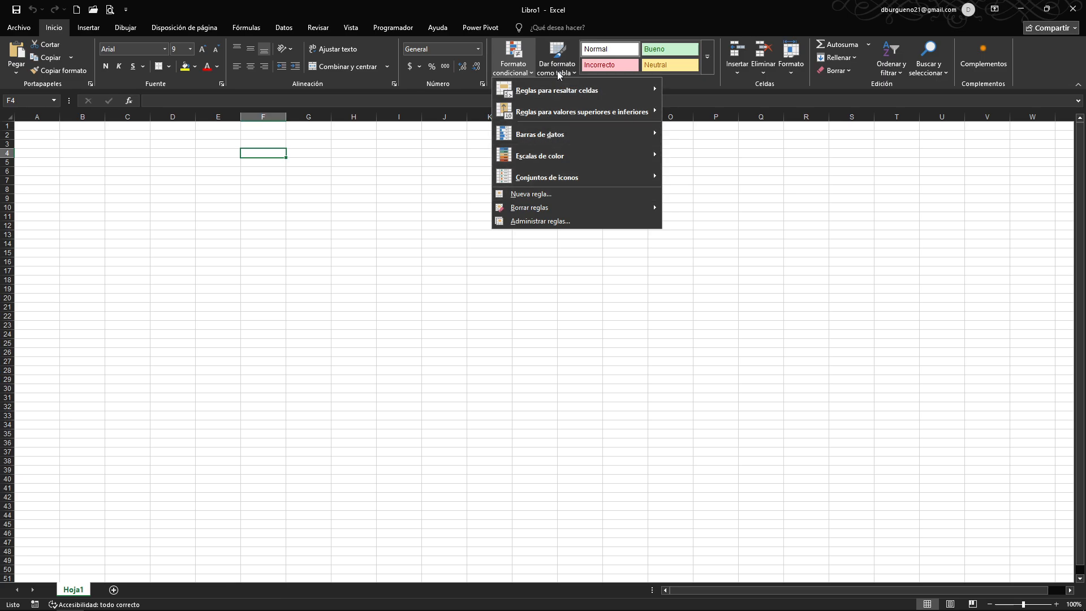
pyautogui.moveTo(561, 88)
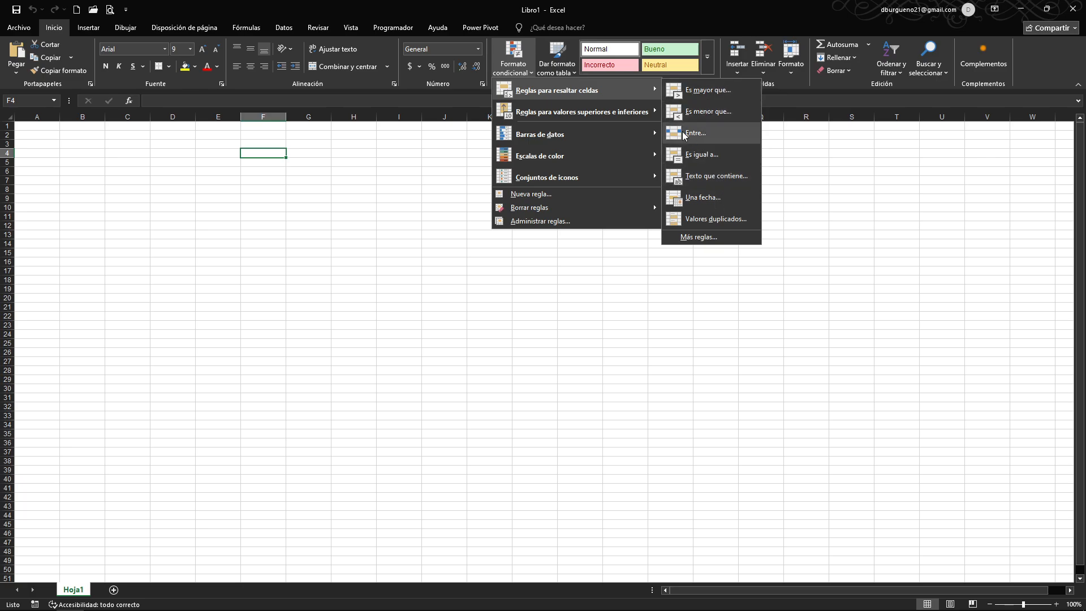
pyautogui.moveTo(626, 111)
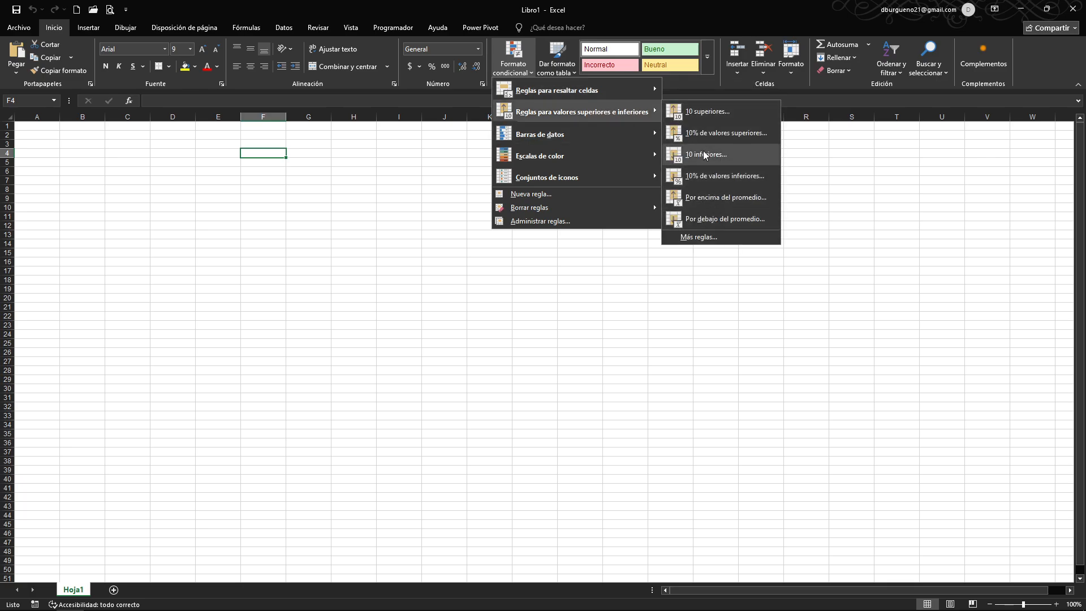
pyautogui.click(416, 243)
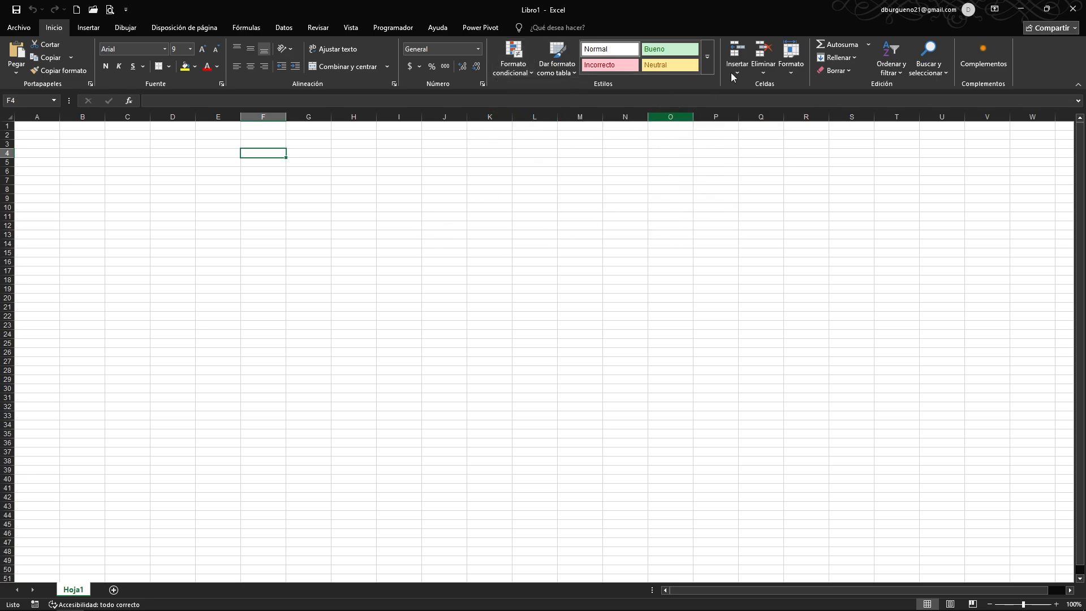
pyautogui.click(1072, 9)
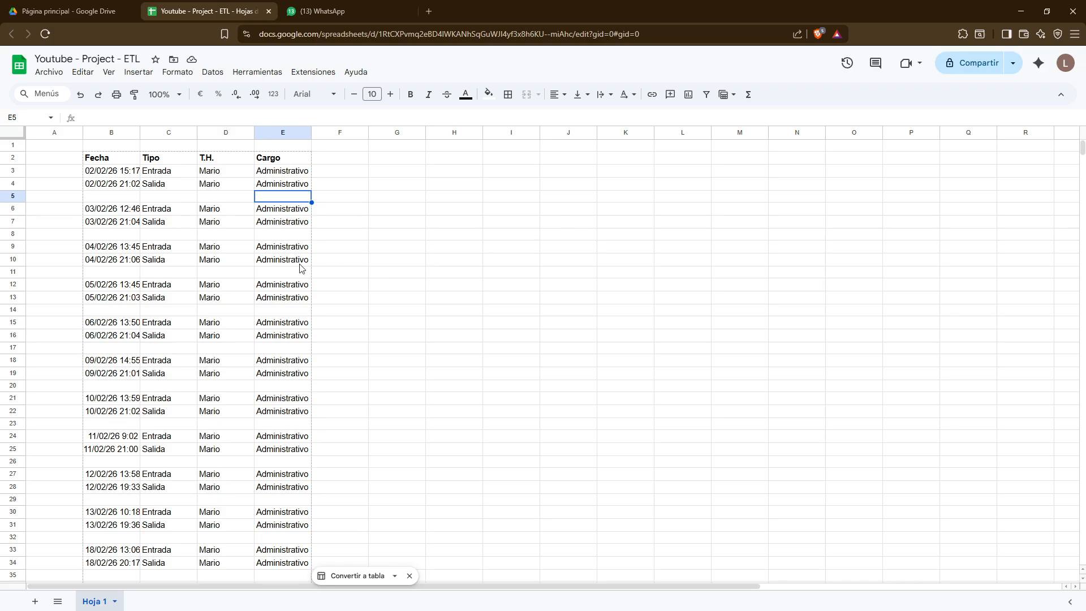
# Examine the attendance records from the top of the sheet down to the last December 2025 entries
pyautogui.click(324, 214)
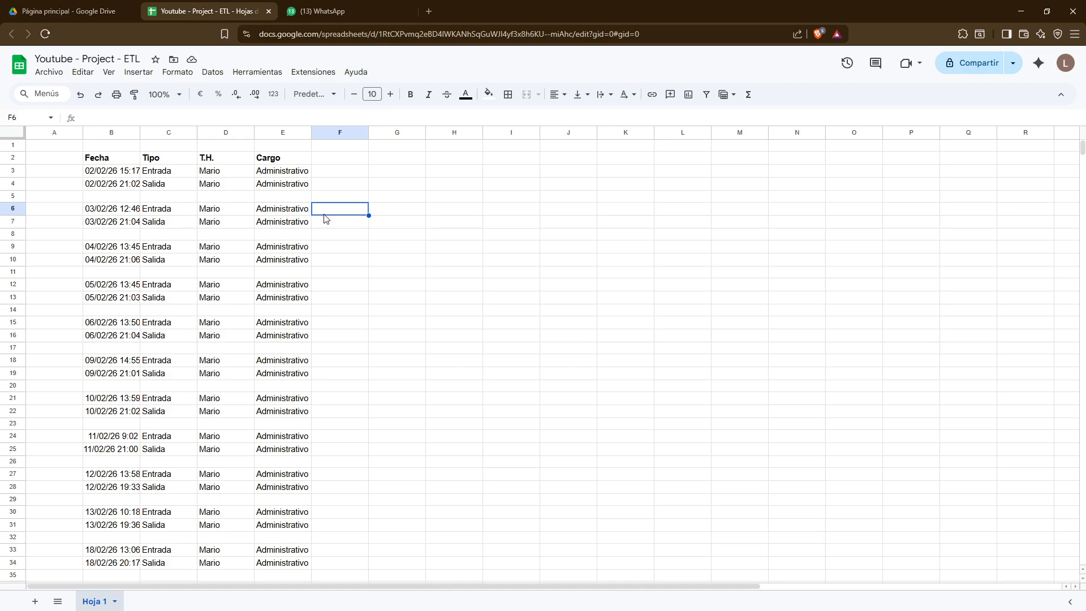
pyautogui.click(248, 222)
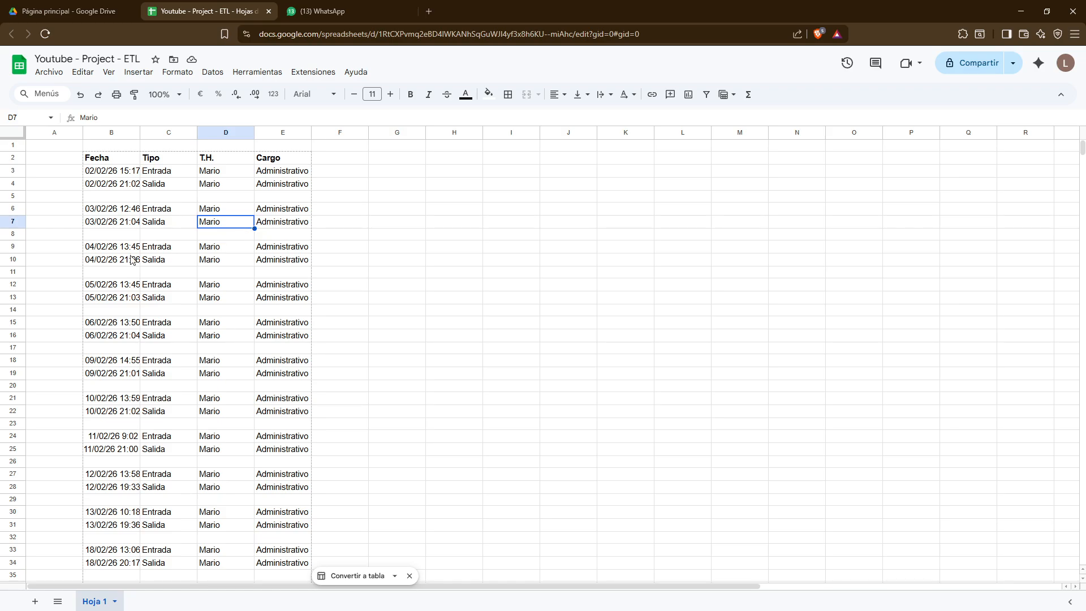
pyautogui.click(131, 234)
pyautogui.scroll(-8, 129, 195)
pyautogui.scroll(-12, 129, 195)
pyautogui.click(165, 220)
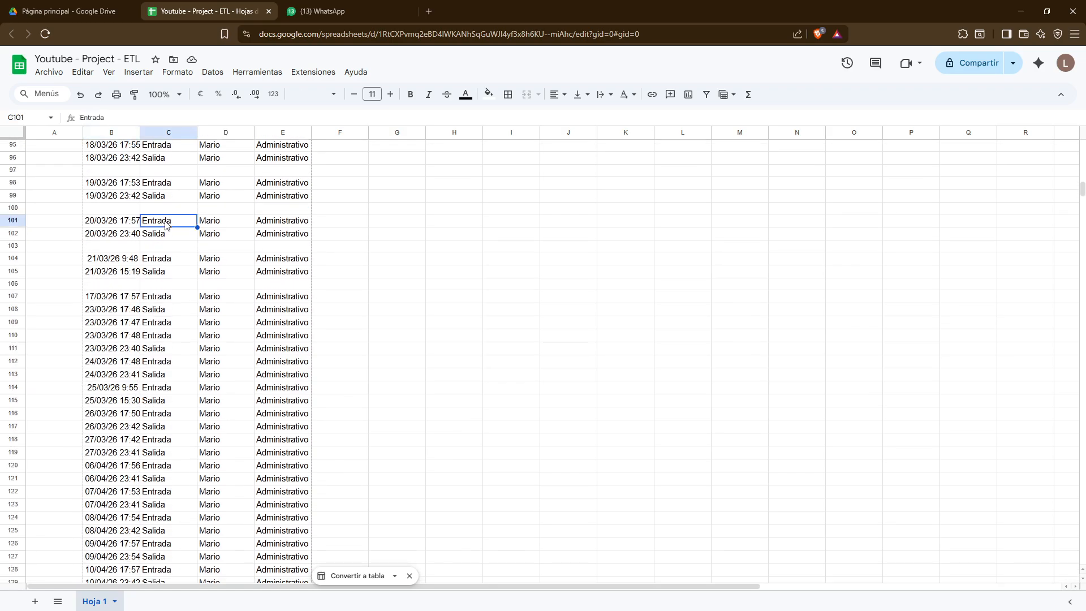
pyautogui.press('Down')
pyautogui.press('Down')
pyautogui.press('Down')
pyautogui.press('pagedown')
pyautogui.press('pagedown')
pyautogui.press('pagedown')
pyautogui.press('pagedown')
pyautogui.press('pagedown')
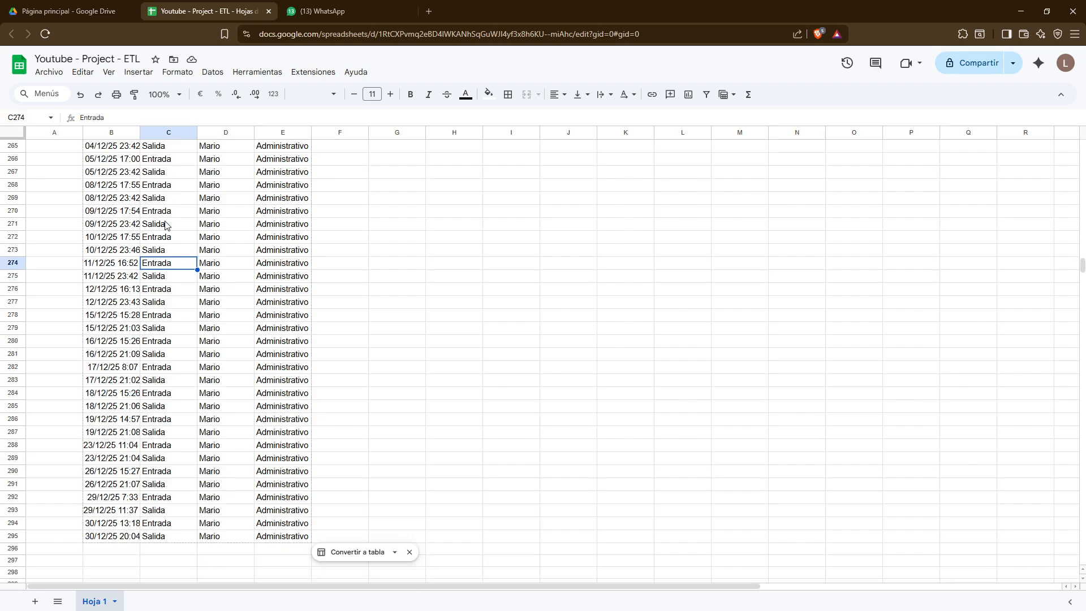
pyautogui.press('Down')
pyautogui.press('Down')
pyautogui.press('Down')
pyautogui.press('Down')
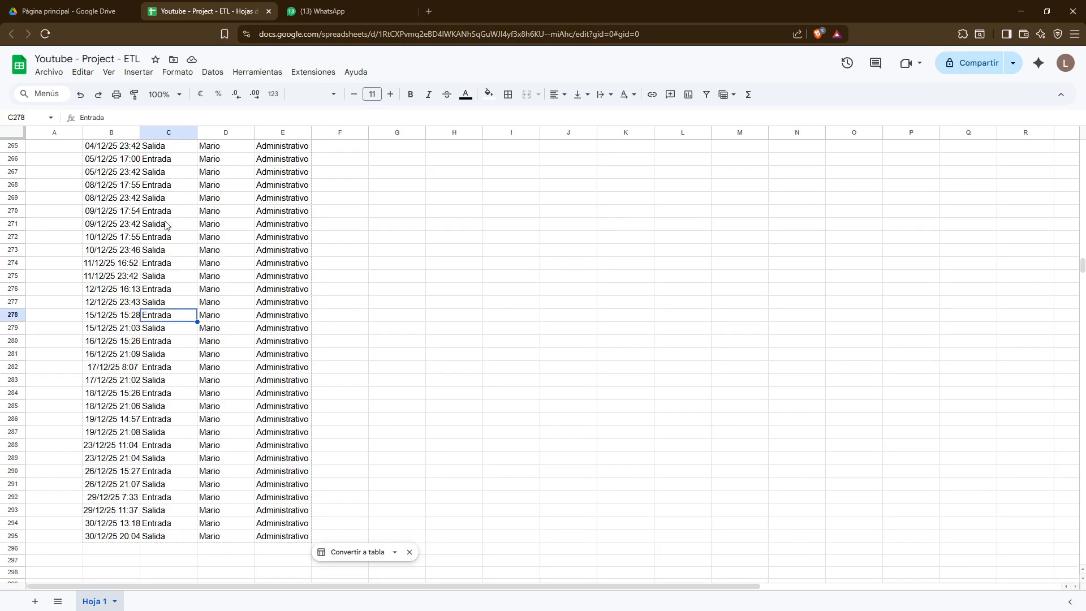
# Try selecting the Tipo column's data from the December 2025 entries
pyautogui.hotkey('ctrl', 'space')
pyautogui.hotkey('ctrl', 'space')
pyautogui.press('Up')
pyautogui.press('Down')
pyautogui.hotkey('ctrl', 'space')
pyautogui.press('Up')
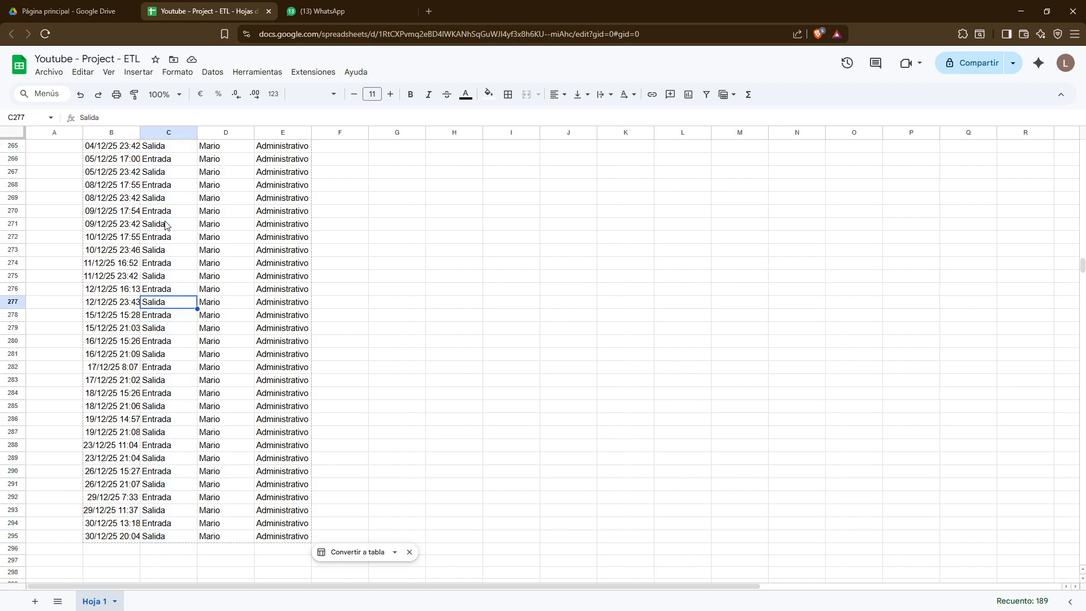
pyautogui.press('Down')
pyautogui.press('Down')
# Return to the start of the records and select the blank row 11 across the table
pyautogui.press('pageup')
pyautogui.press('pageup')
pyautogui.press('pageup')
pyautogui.press('pageup')
pyautogui.press('pageup')
pyautogui.press('pageup')
pyautogui.press('pageup')
pyautogui.press('pageup')
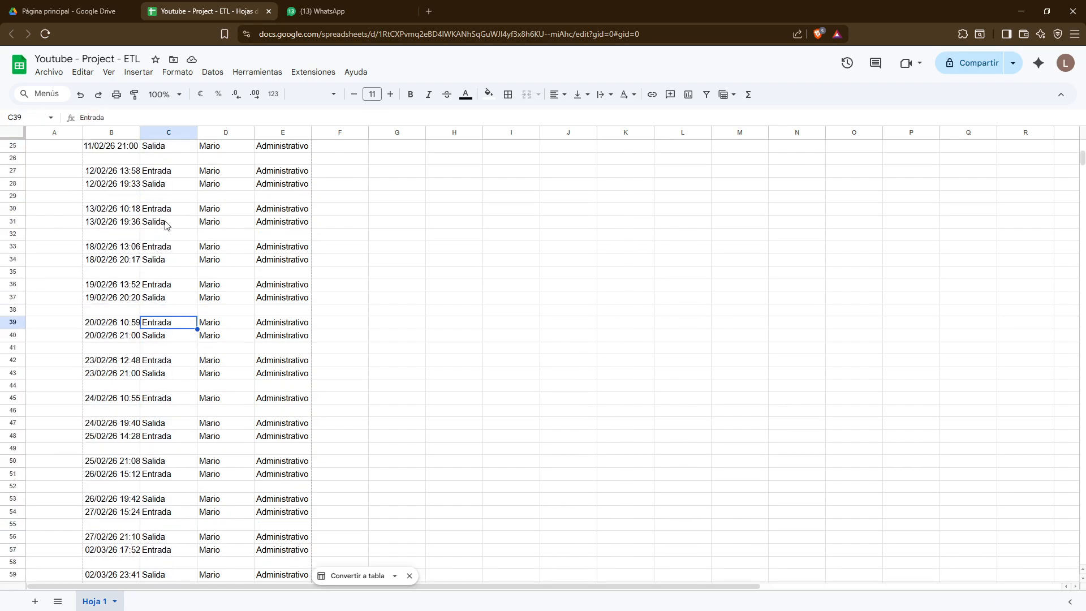
pyautogui.press('Up')
pyautogui.press('Up')
pyautogui.press('Up')
pyautogui.press('Up')
pyautogui.hotkey('shift', 'space')
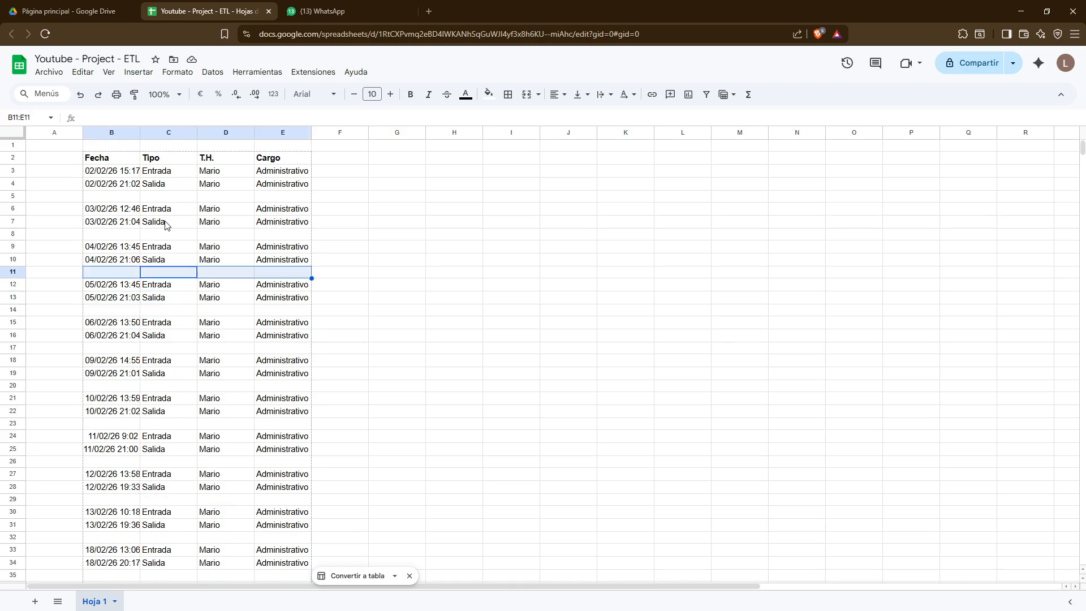
# Check the date and time entries in the Fecha column between rows 11 and 24
pyautogui.press('Down')
pyautogui.press('Down')
pyautogui.press('Down')
pyautogui.press('Down')
pyautogui.press('Down')
pyautogui.press('Down')
pyautogui.press('Down')
pyautogui.press('Down')
pyautogui.press('Down')
pyautogui.press('Down')
pyautogui.press('Down')
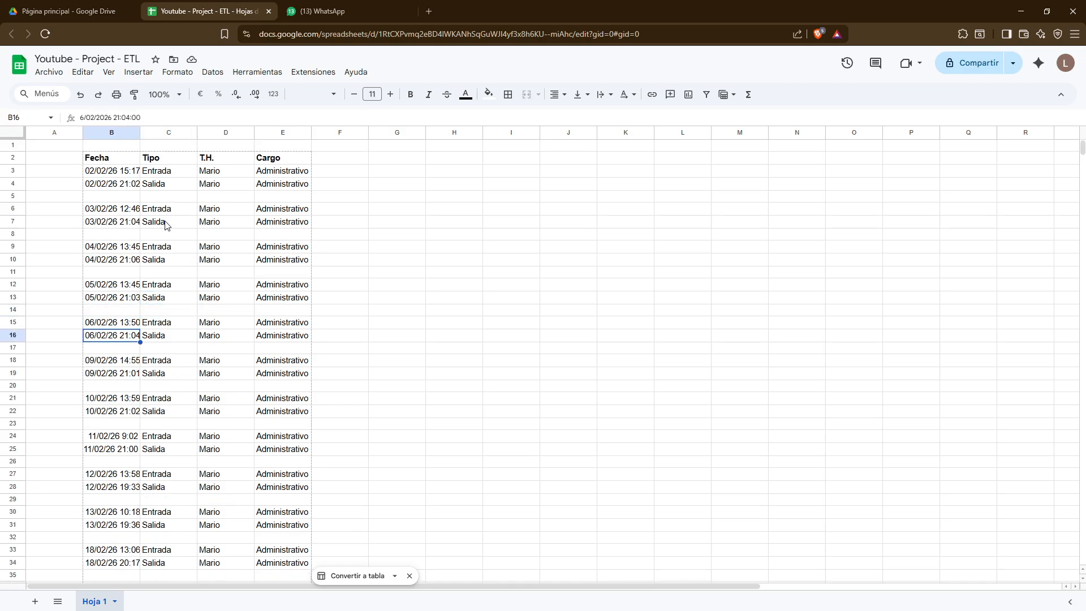
pyautogui.press('Down')
pyautogui.press('Down')
pyautogui.press('Down')
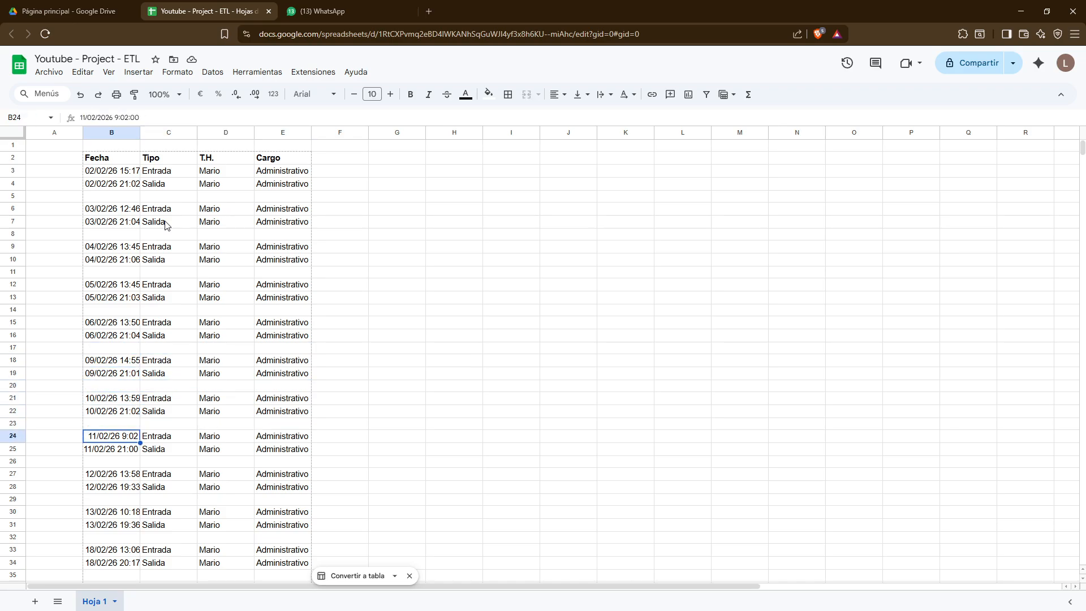
pyautogui.press('Up')
pyautogui.press('Up')
pyautogui.press('Up')
pyautogui.press('Up')
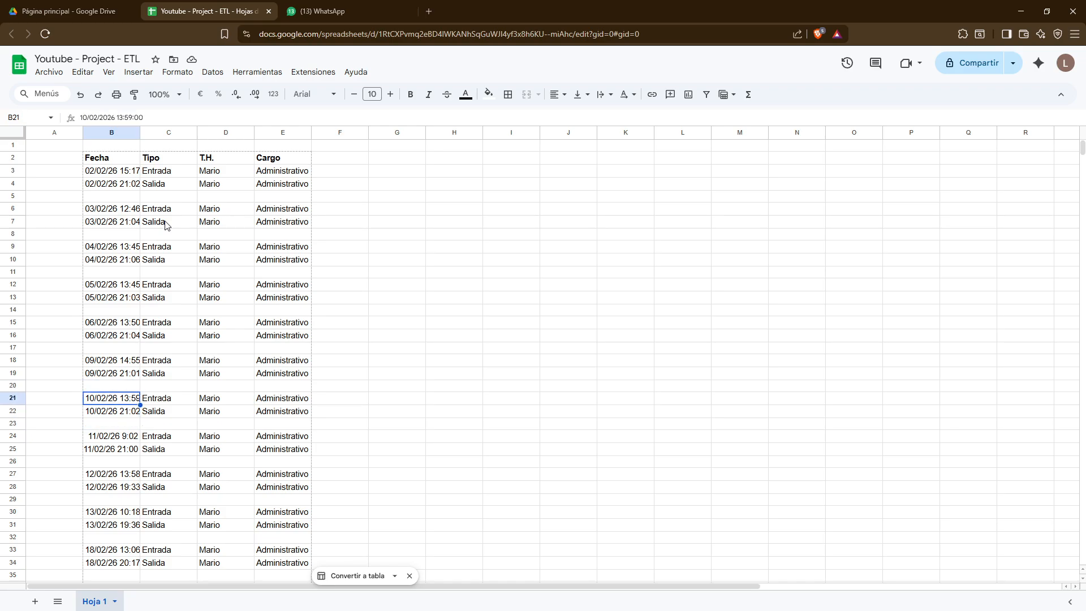
pyautogui.press('Up')
pyautogui.press('Up')
pyautogui.press('Up')
pyautogui.press('Up')
pyautogui.press('Up')
pyautogui.press('Up')
pyautogui.press('Up')
pyautogui.press('Up')
pyautogui.press('Up')
pyautogui.press('Up')
pyautogui.press('Up')
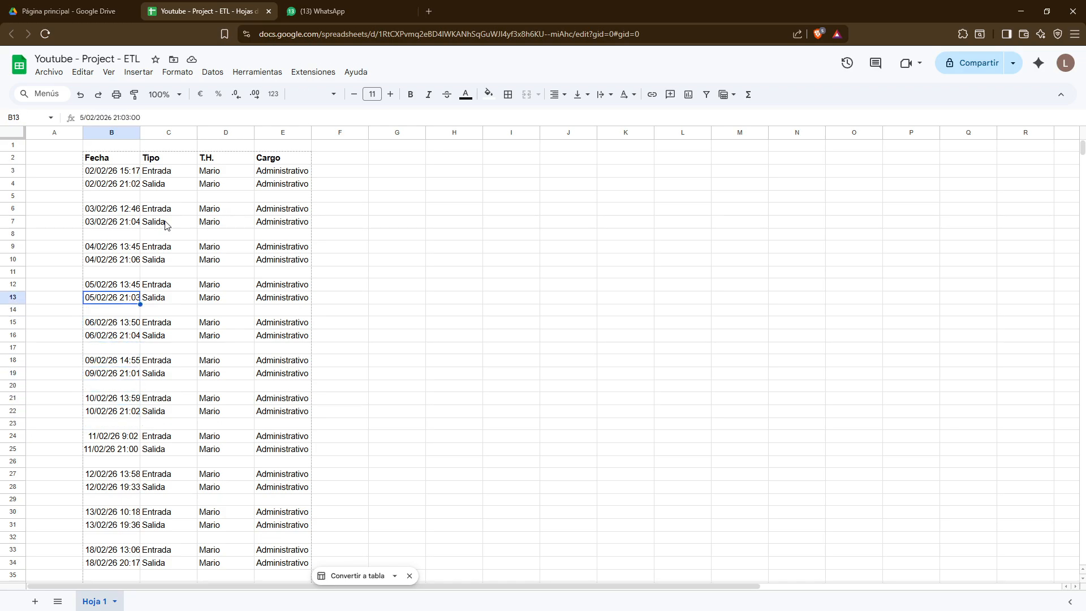
# Check the Entrada and Salida entries in the Tipo column down to row 19
pyautogui.press('Down')
pyautogui.press('Down')
pyautogui.press('Down')
pyautogui.press('Right')
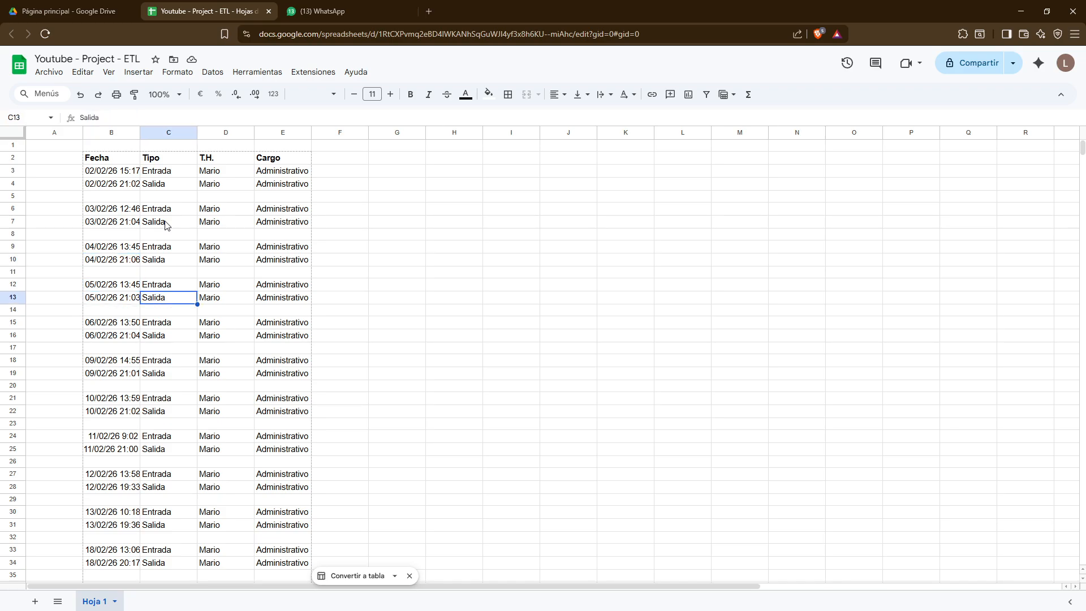
pyautogui.press('Down')
pyautogui.press('Down')
pyautogui.press('Down')
pyautogui.press('Down')
pyautogui.press('Down')
pyautogui.press('Down')
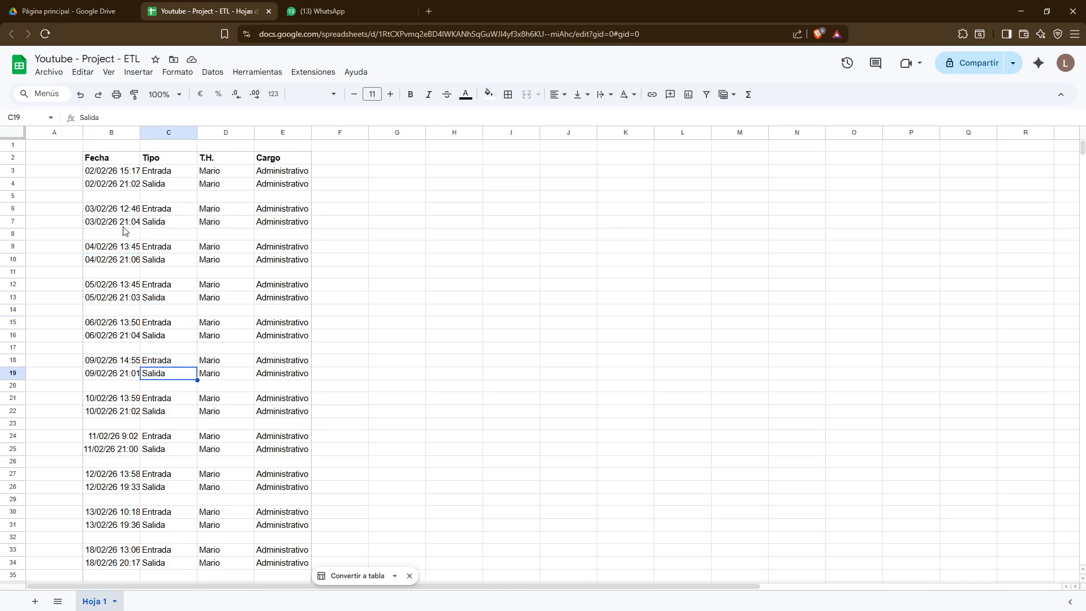
# Rename the Hoja 1 sheet as Base de datos
pyautogui.doubleClick(99, 602)
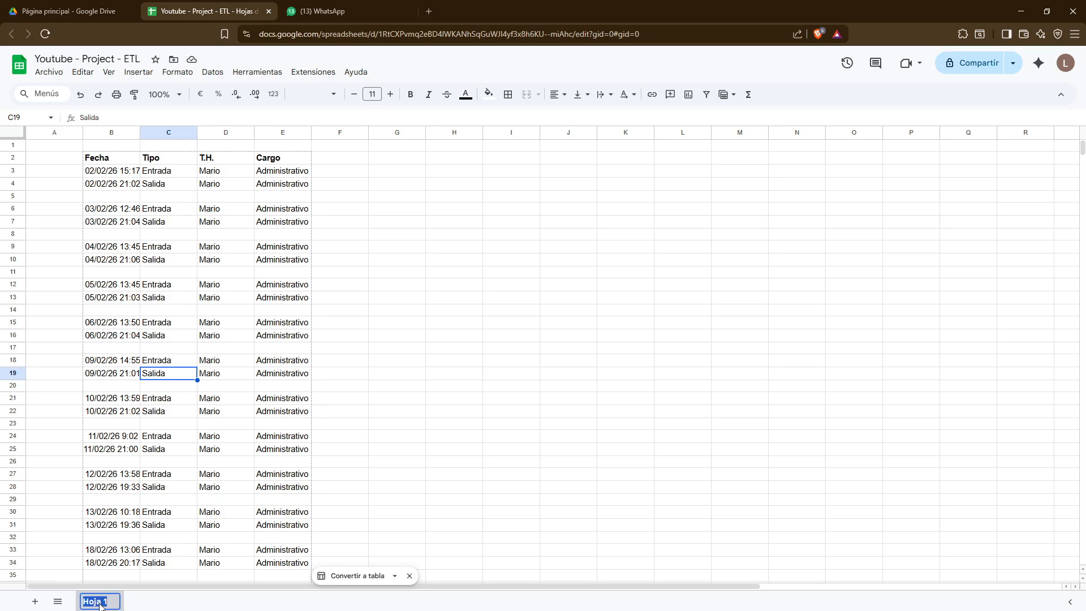
pyautogui.write('Base de datos')
pyautogui.press('Return')
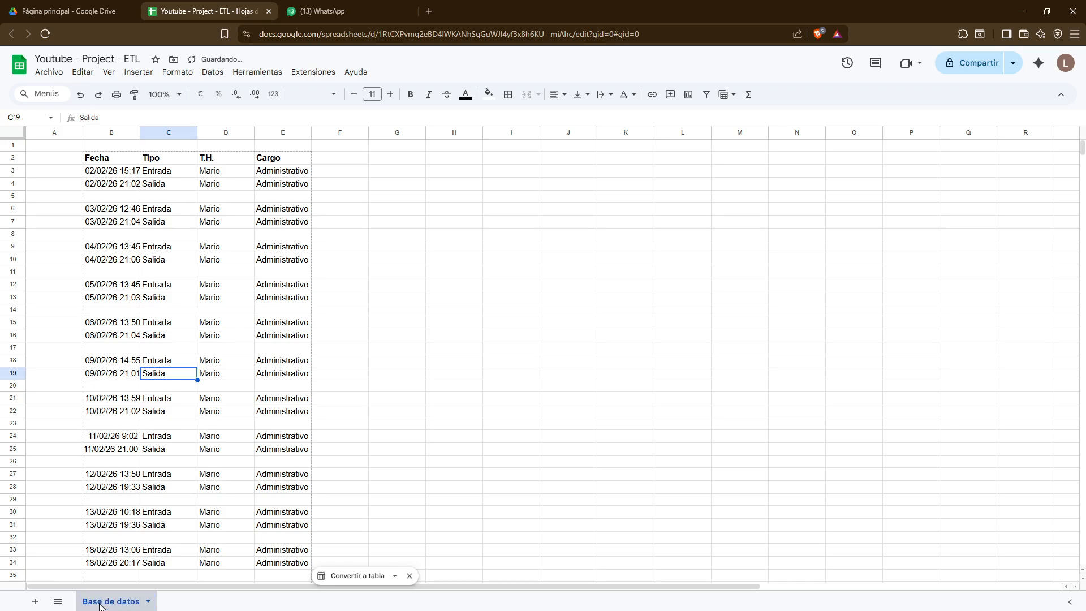
# Add a new sheet and name it Entradas
pyautogui.click(35, 601)
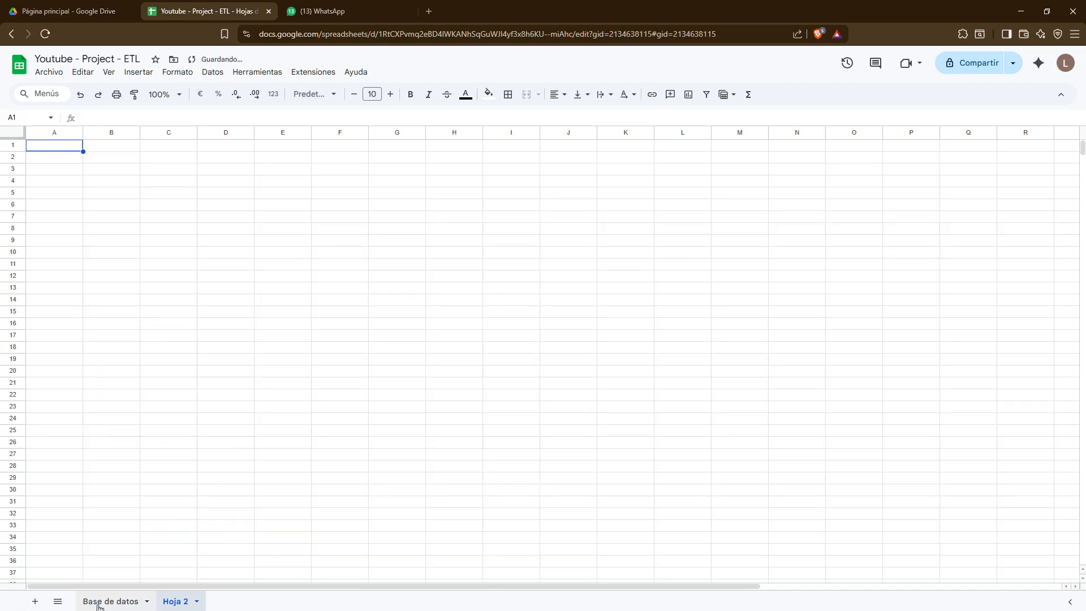
pyautogui.doubleClick(181, 602)
pyautogui.write('Entradas')
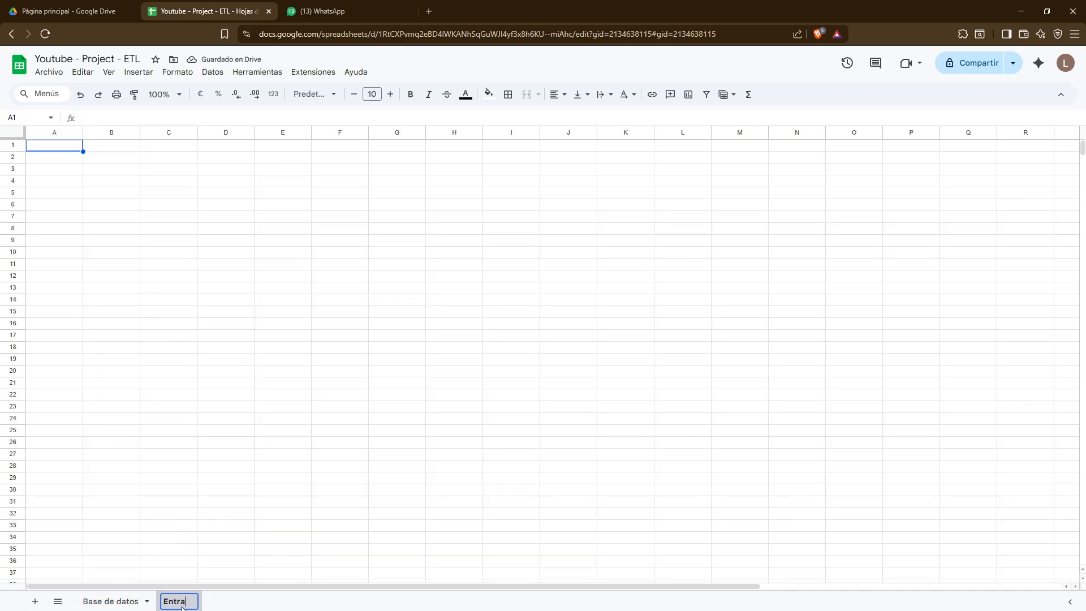
pyautogui.press('Return')
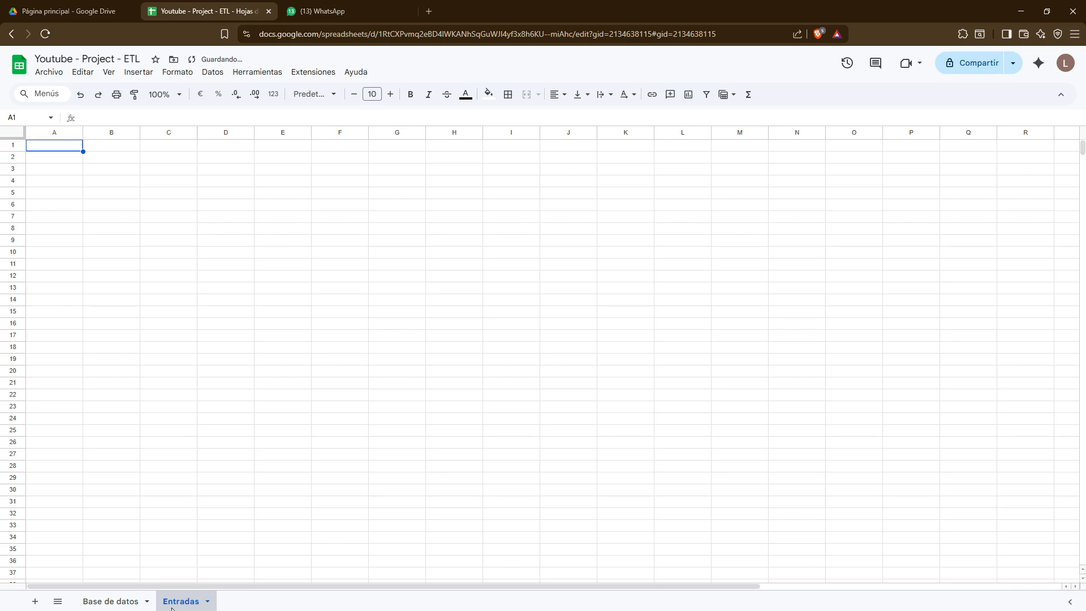
# Add another sheet and name it Salidas
pyautogui.click(35, 601)
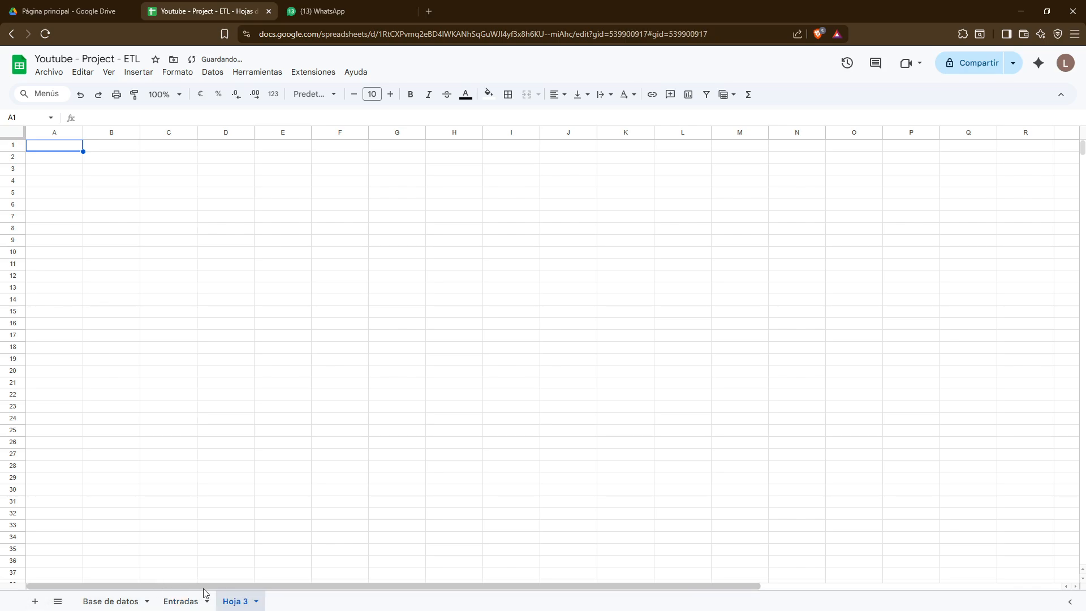
pyautogui.doubleClick(240, 602)
pyautogui.write('Salidas')
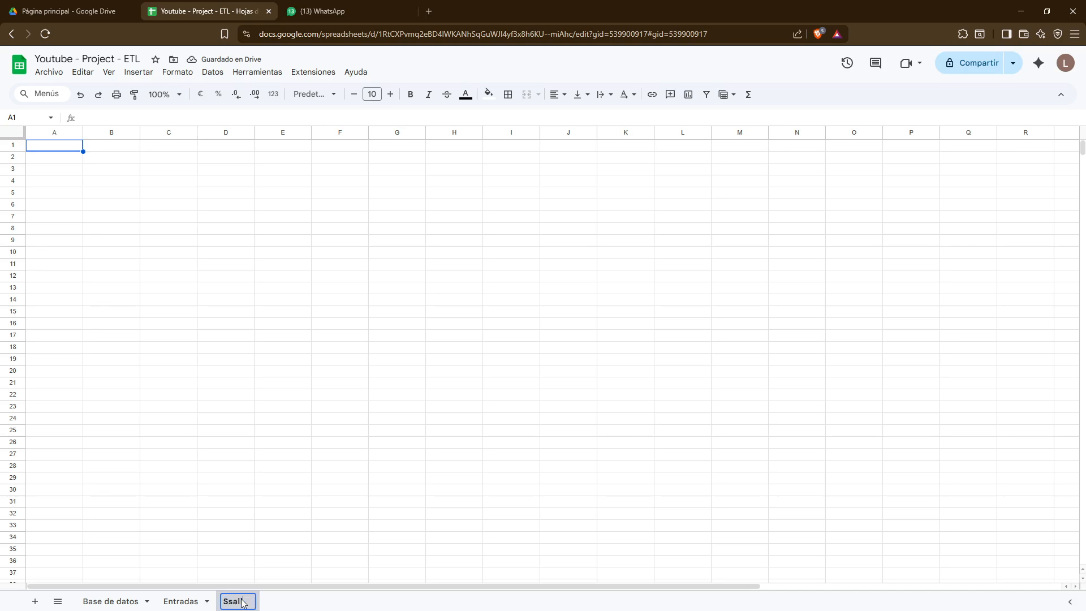
pyautogui.press('Return')
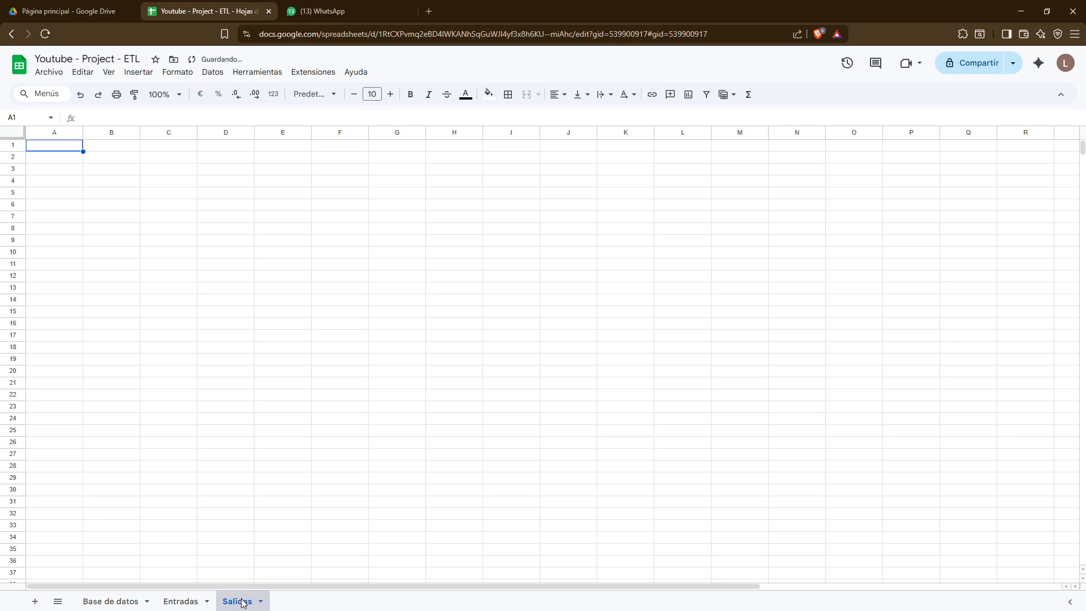
# Add a fourth sheet and name it JOIN
pyautogui.click(36, 601)
pyautogui.doubleClick(294, 602)
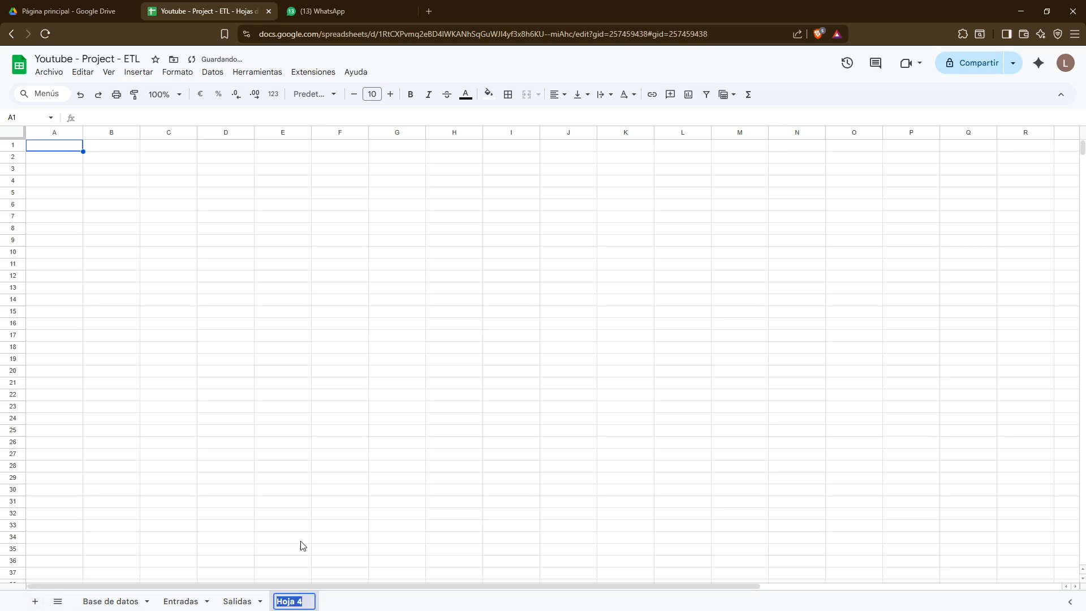
pyautogui.write('JOIN')
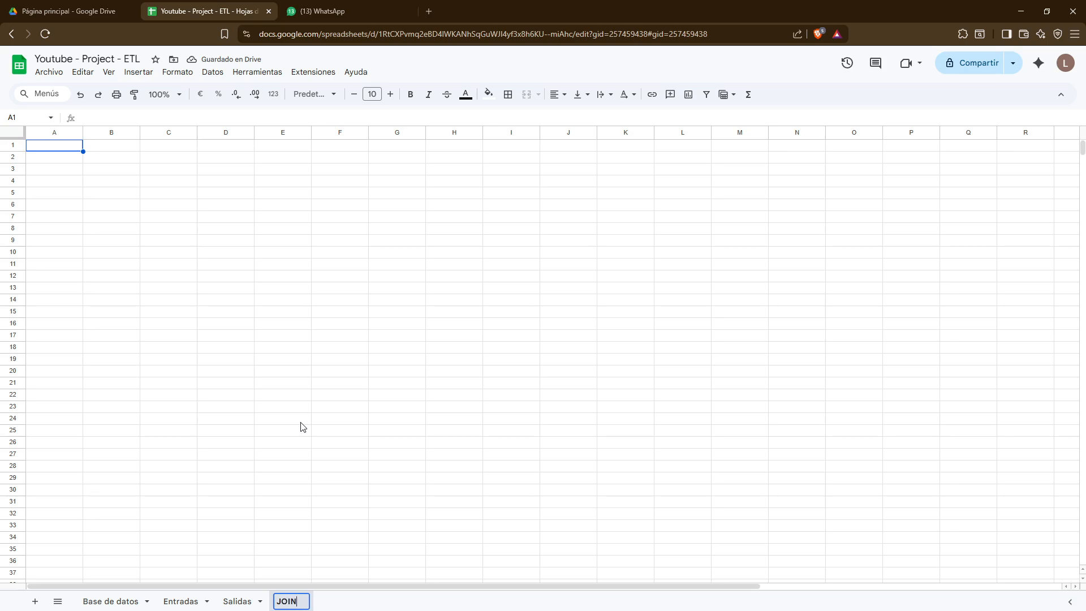
pyautogui.press('Return')
pyautogui.click(159, 169)
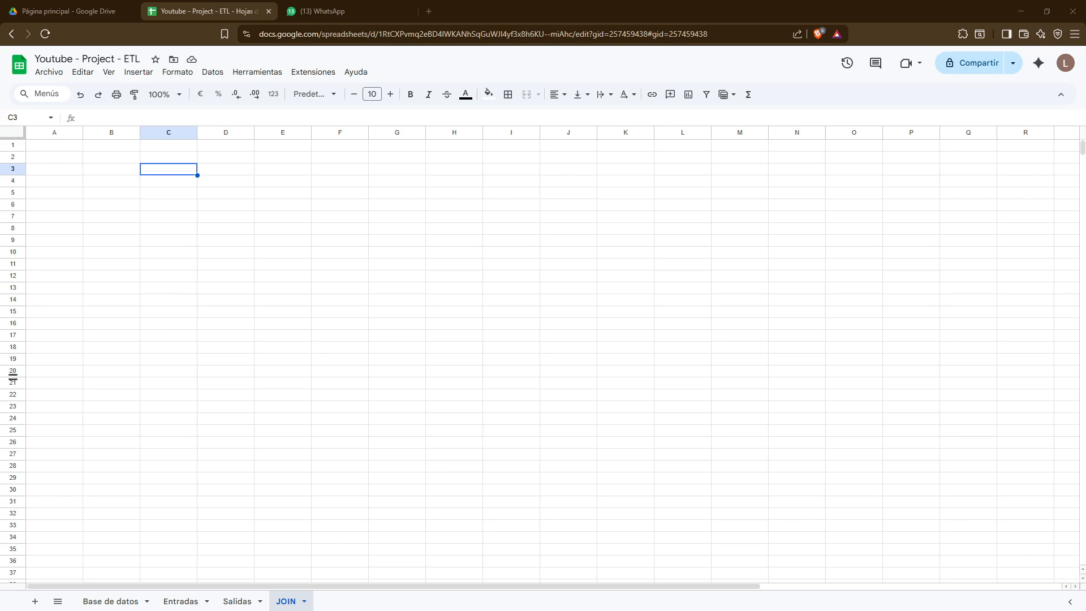
pyautogui.click(258, 228)
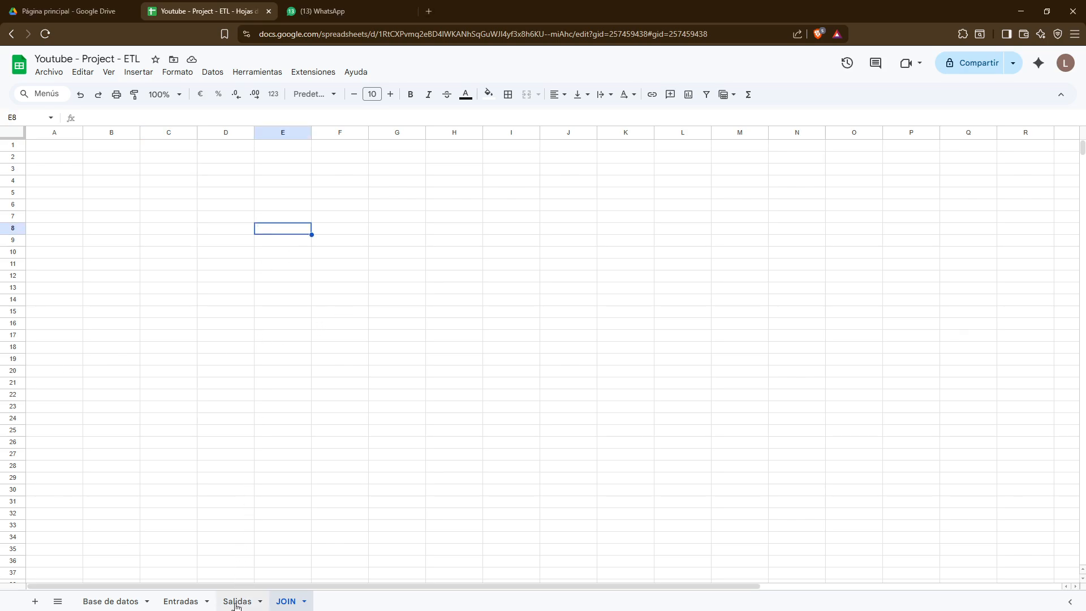
pyautogui.click(205, 245)
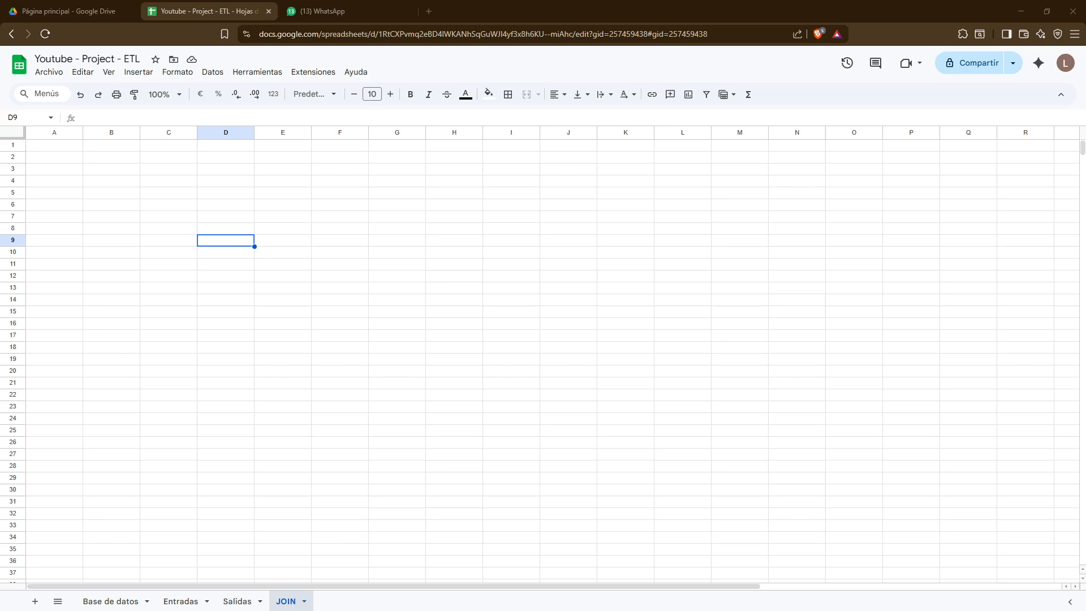
# On the Base de datos sheet, enter =query(B2:E;"SELECT *") in cell G2 to pull in all the attendance records
pyautogui.click(182, 601)
pyautogui.click(122, 603)
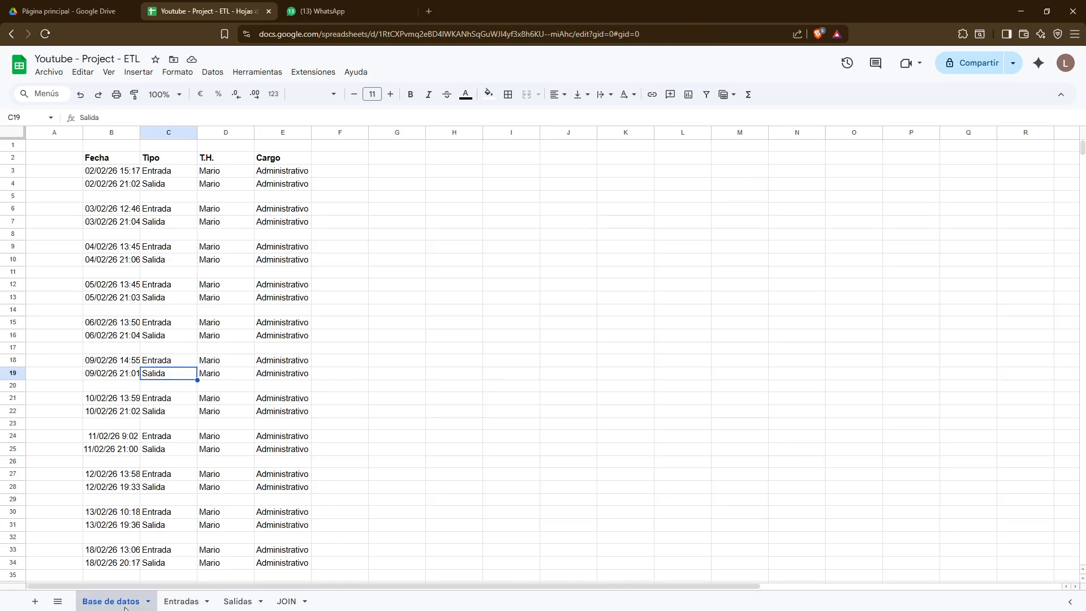
pyautogui.click(120, 186)
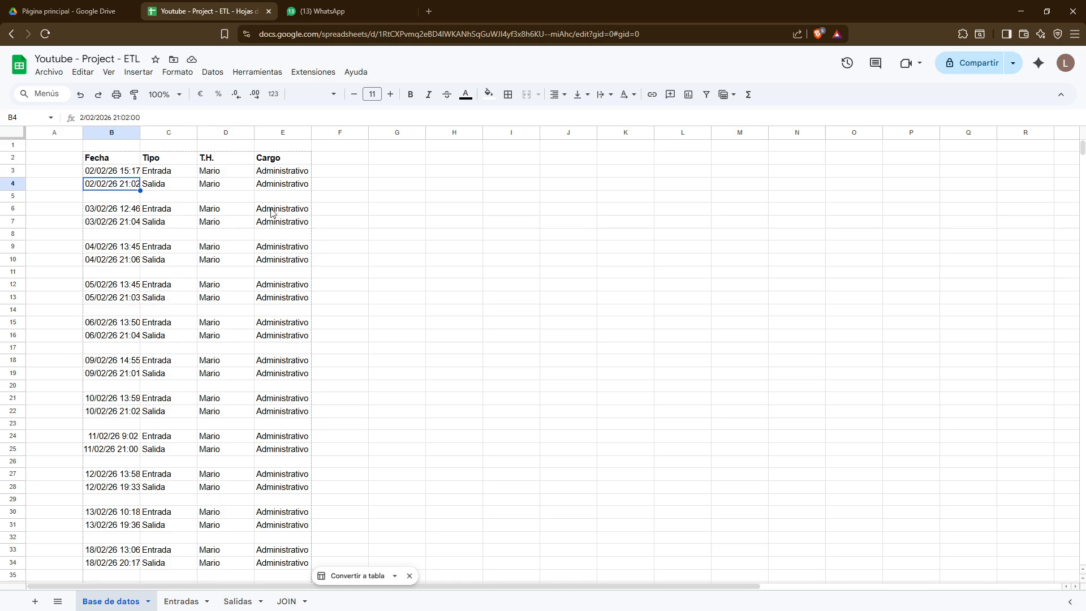
pyautogui.click(396, 159)
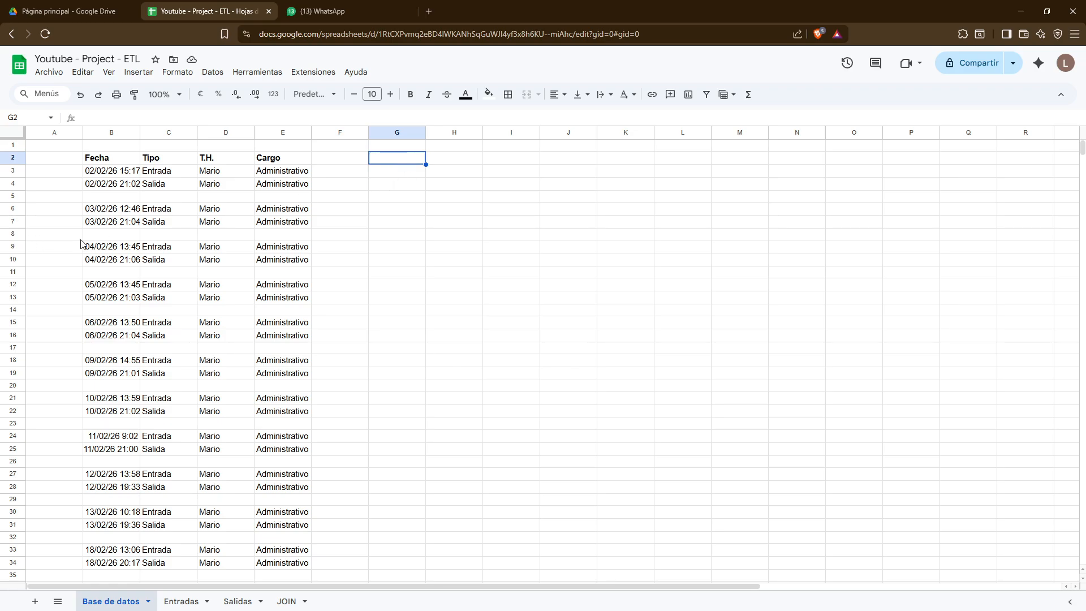
pyautogui.write('=')
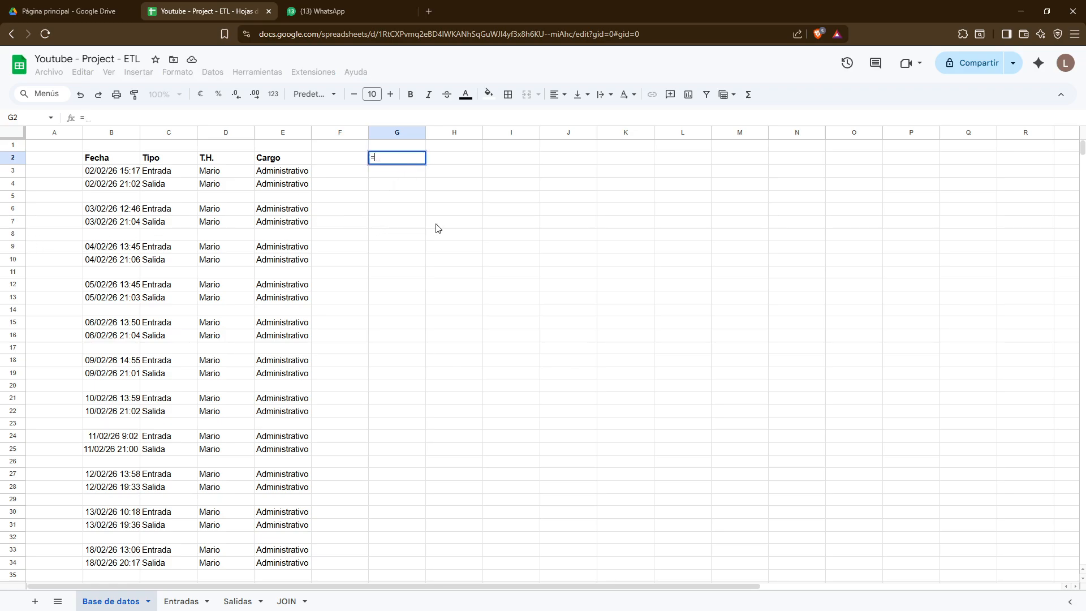
pyautogui.write('query(')
pyautogui.press('Left')
pyautogui.press('Left')
pyautogui.press('Left')
pyautogui.press('Left')
pyautogui.press('Left')
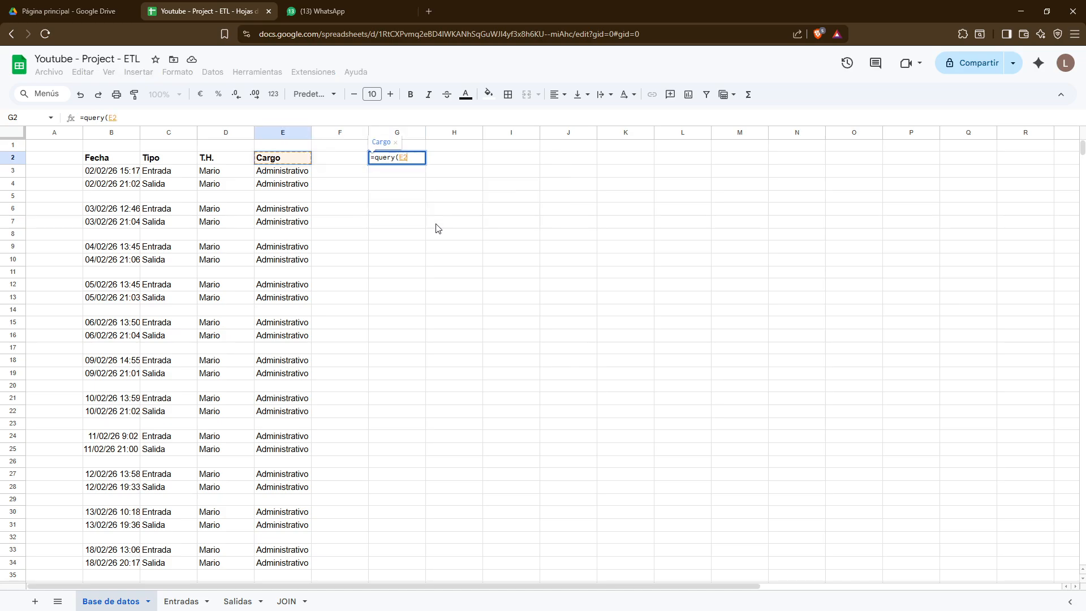
pyautogui.hotkey('shift', 'Right')
pyautogui.hotkey('shift', 'Right')
pyautogui.hotkey('shift', 'Right')
pyautogui.hotkey('shift', 'Down')
pyautogui.hotkey('shift', 'Down')
pyautogui.hotkey('shift', 'Down')
pyautogui.hotkey('shift', 'Down')
pyautogui.hotkey('shift', 'Down')
pyautogui.hotkey('shift', 'Down')
pyautogui.hotkey('shift', 'Down')
pyautogui.hotkey('shift', 'Down')
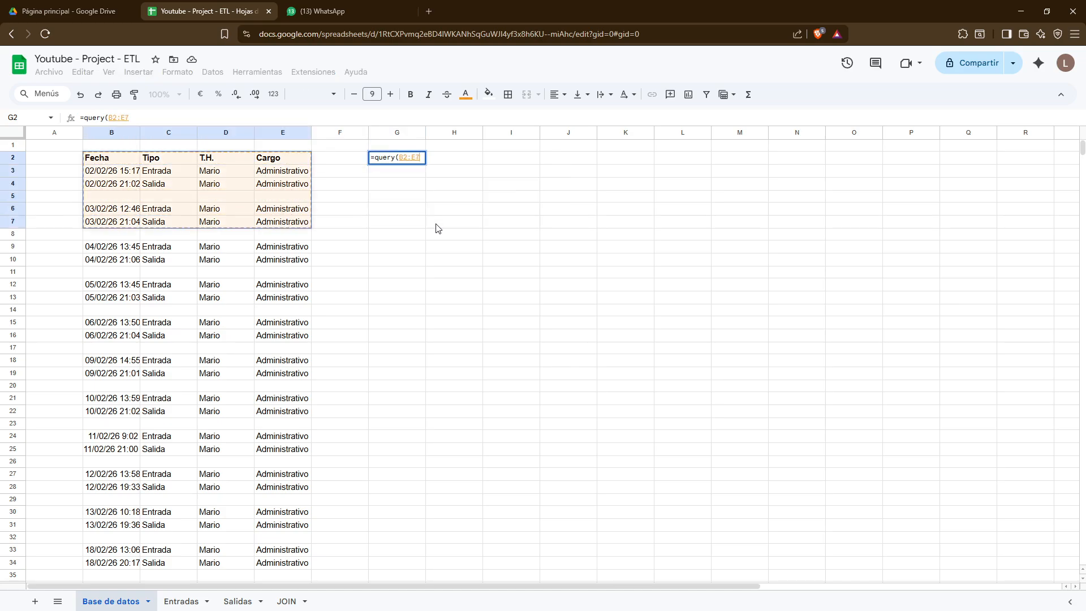
pyautogui.press('BackSpace')
pyautogui.press('BackSpace')
pyautogui.write(';')
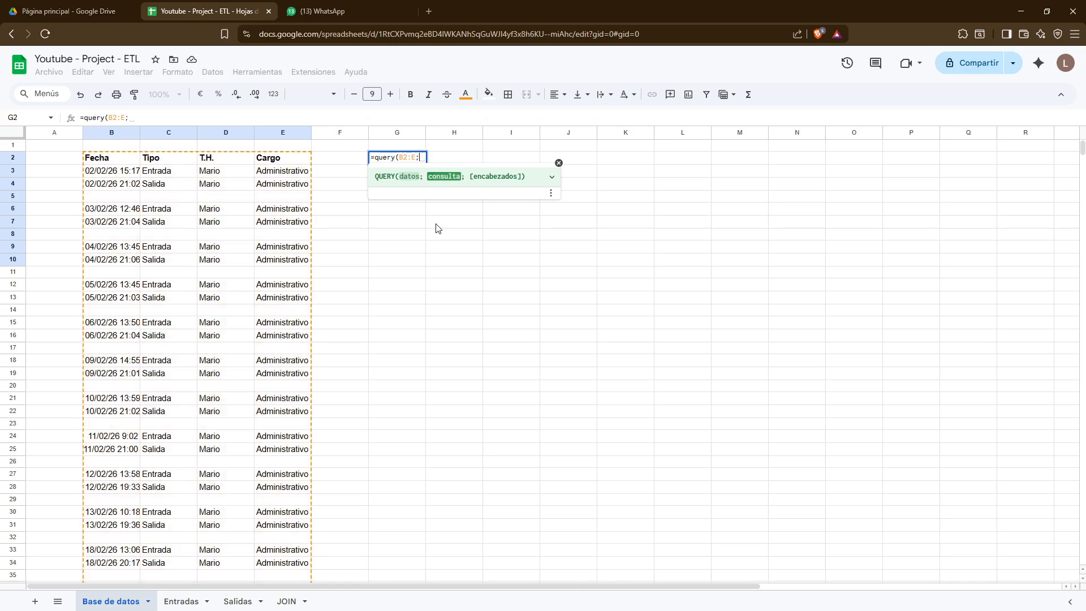
pyautogui.write('"SELECT *")')
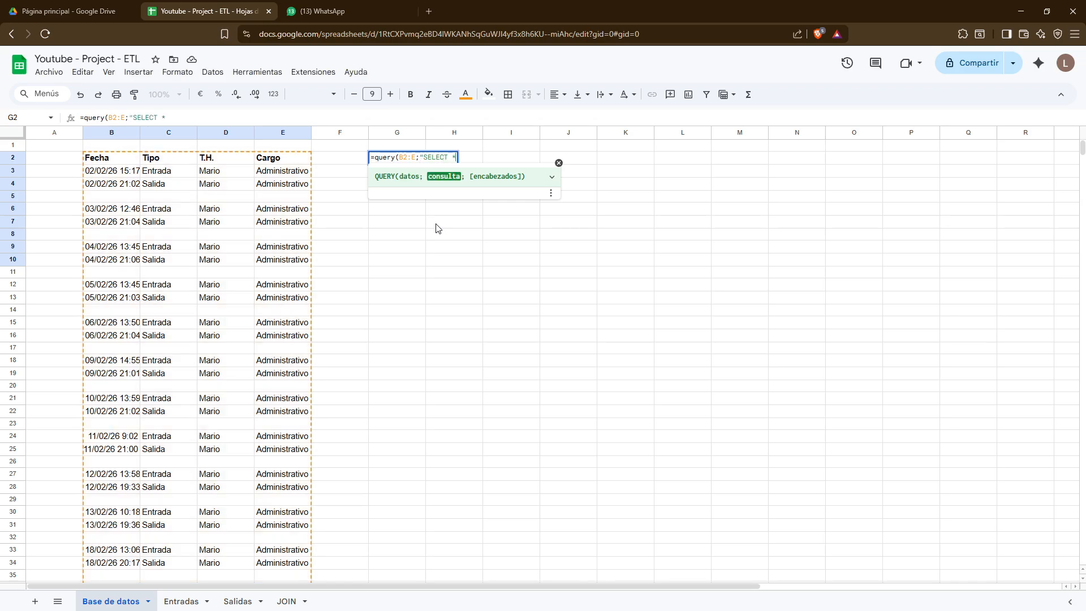
pyautogui.press('Return')
# Extend the query in G2 with WHERE B IS NOT NULL so that records with a blank Fecha are excluded
pyautogui.press('Up')
pyautogui.press('Return')
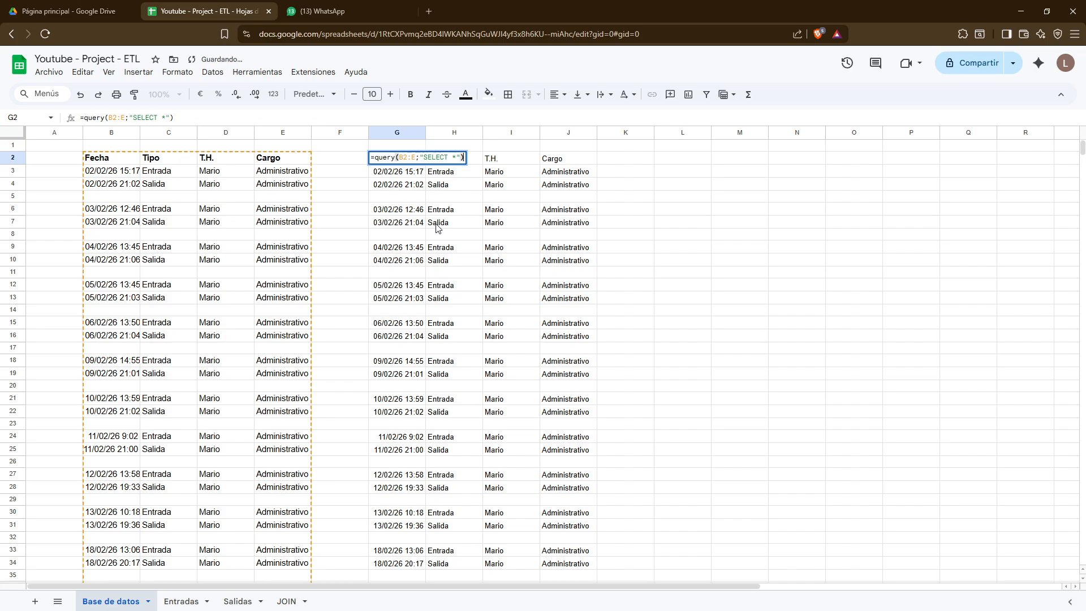
pyautogui.press('Left')
pyautogui.press('Left')
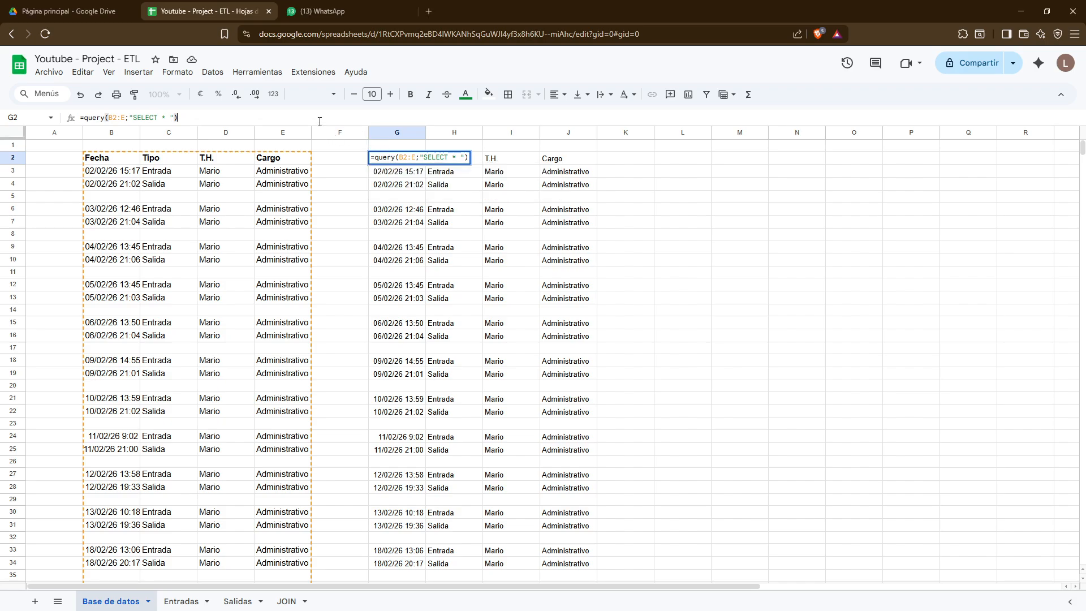
pyautogui.click(162, 117)
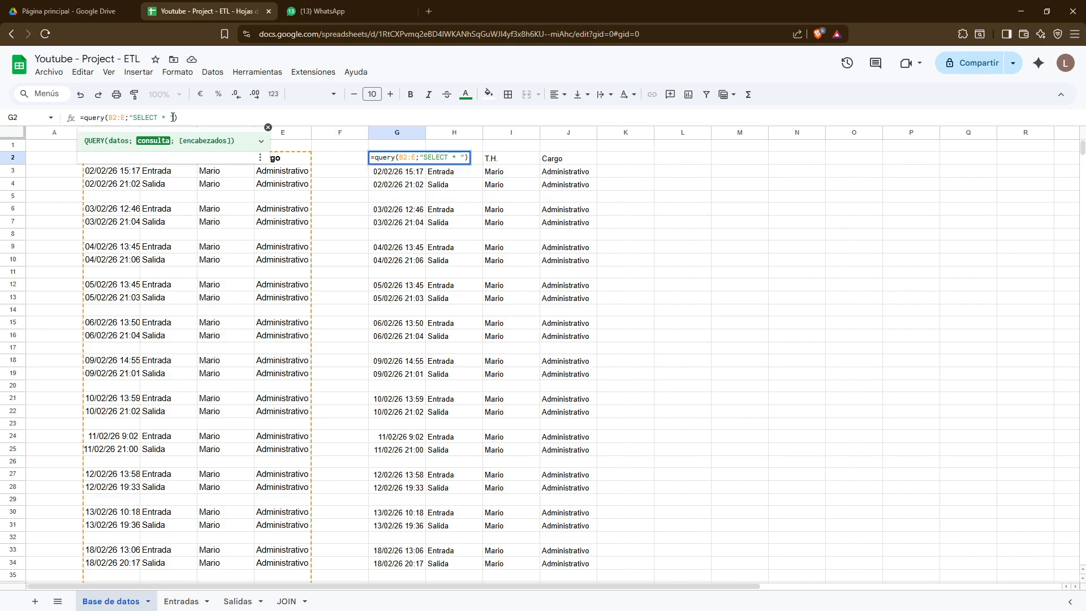
pyautogui.click(171, 116)
pyautogui.write('WHERE E')
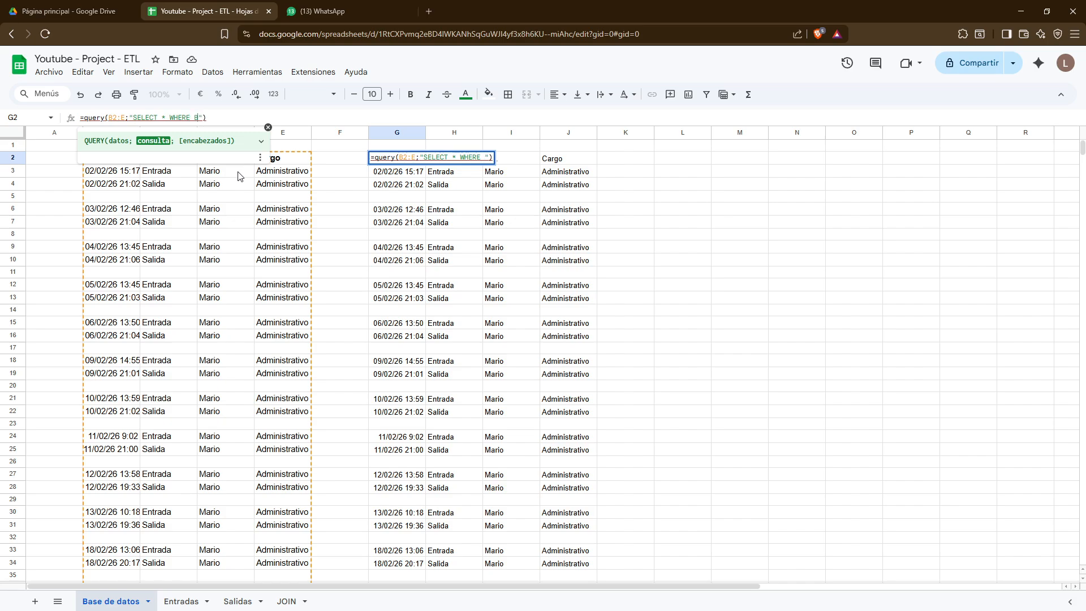
pyautogui.press('BackSpace')
pyautogui.write('B IS NOT NU')
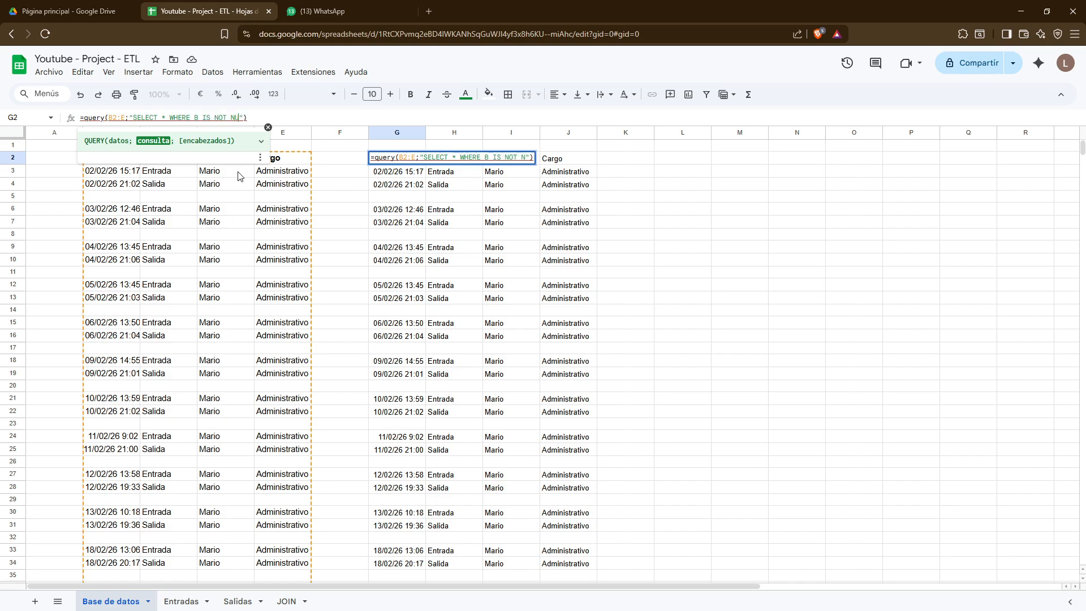
pyautogui.write('LL')
pyautogui.press('Return')
# Examine the first Fecha and Tipo rows of the query output and return to the formula cell G2
pyautogui.press('Right')
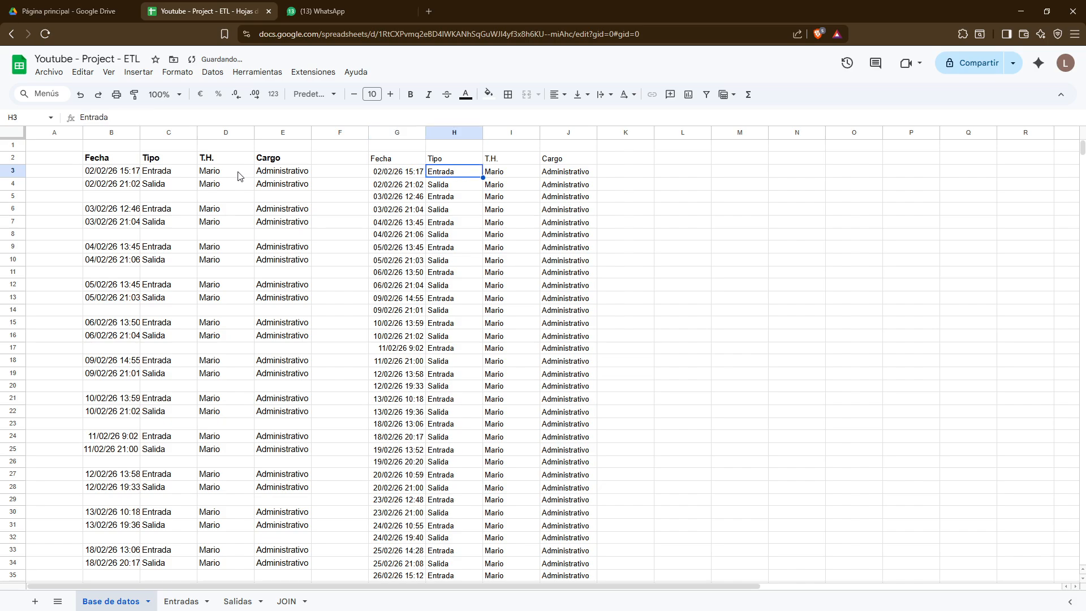
pyautogui.press('Down')
pyautogui.press('Left')
pyautogui.press('Up')
pyautogui.press('Left')
pyautogui.press('Down')
pyautogui.press('Right')
pyautogui.press('Down')
pyautogui.press('Up')
pyautogui.press('Right')
pyautogui.press('Down')
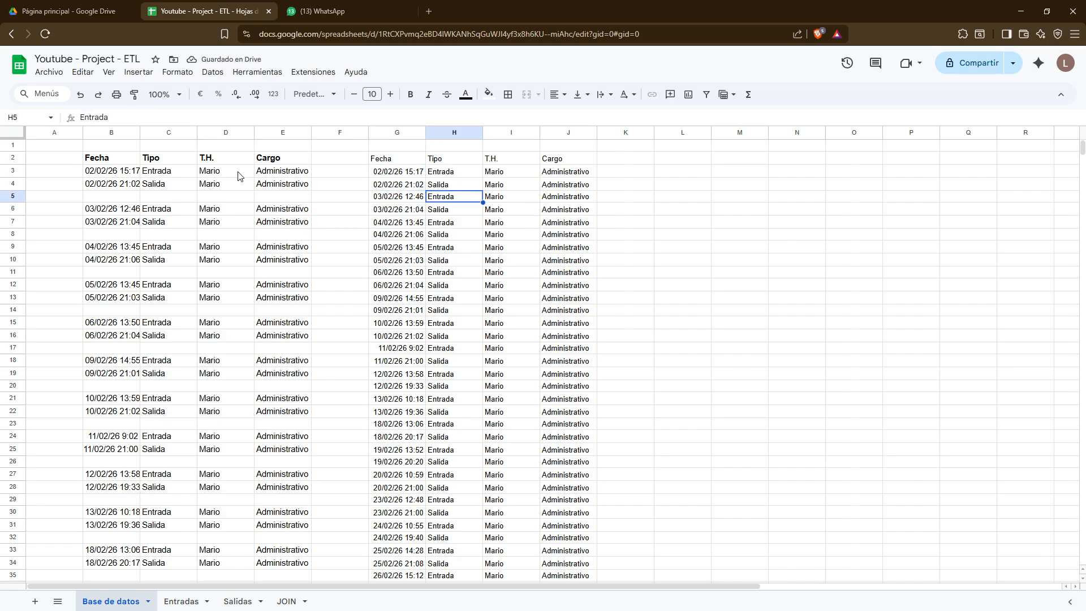
pyautogui.press('Left')
pyautogui.press('Up')
pyautogui.press('Right')
pyautogui.press('Down')
pyautogui.press('Left')
pyautogui.press('Up')
pyautogui.press('Down')
pyautogui.press('Up')
pyautogui.press('Up')
pyautogui.press('Up')
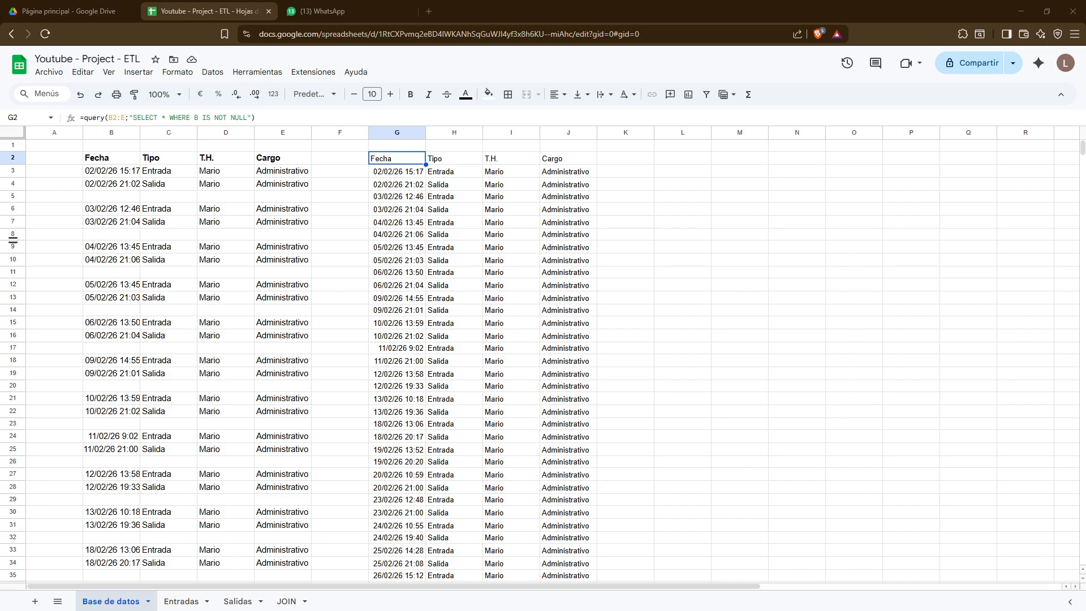
# Try to add the date-only conversion toDATE(B) after SELECT * in the G2 query
pyautogui.hotkey('alt', 'Tab')
pyautogui.click(170, 119)
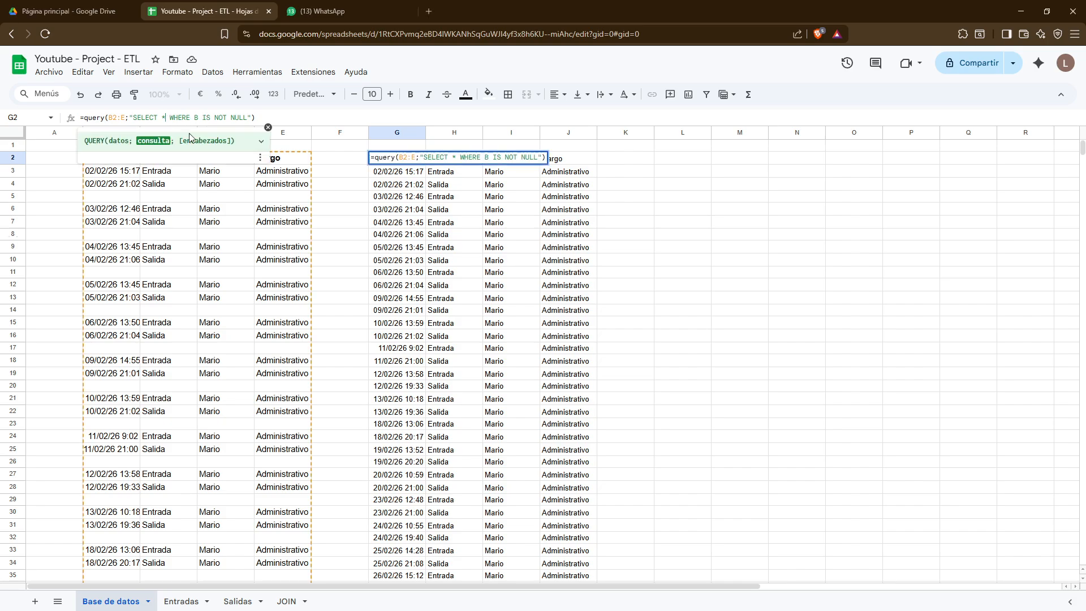
pyautogui.write('toDATE( ')
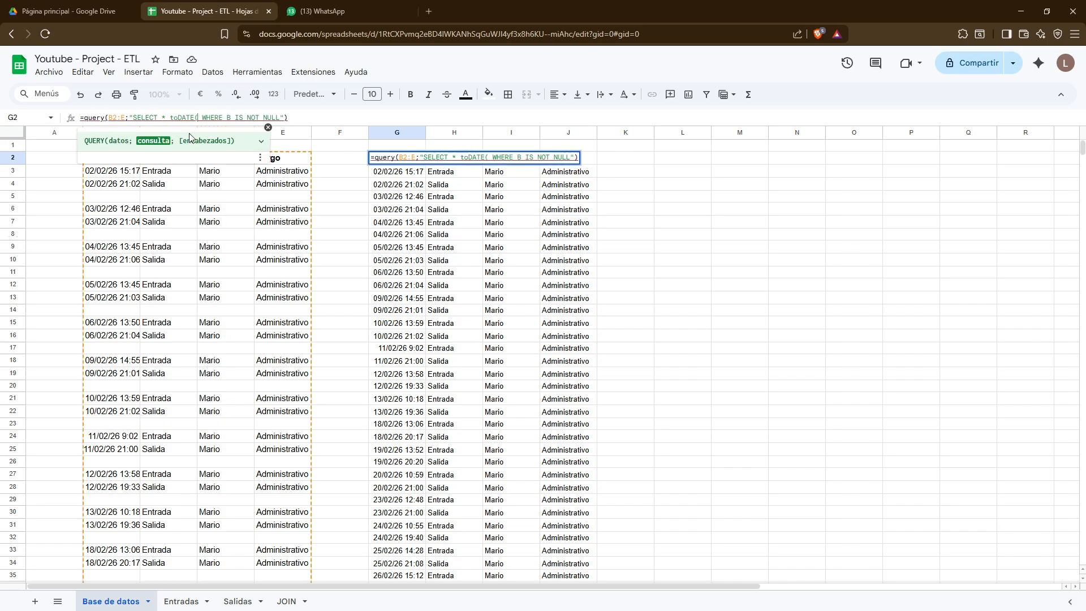
pyautogui.write('B)')
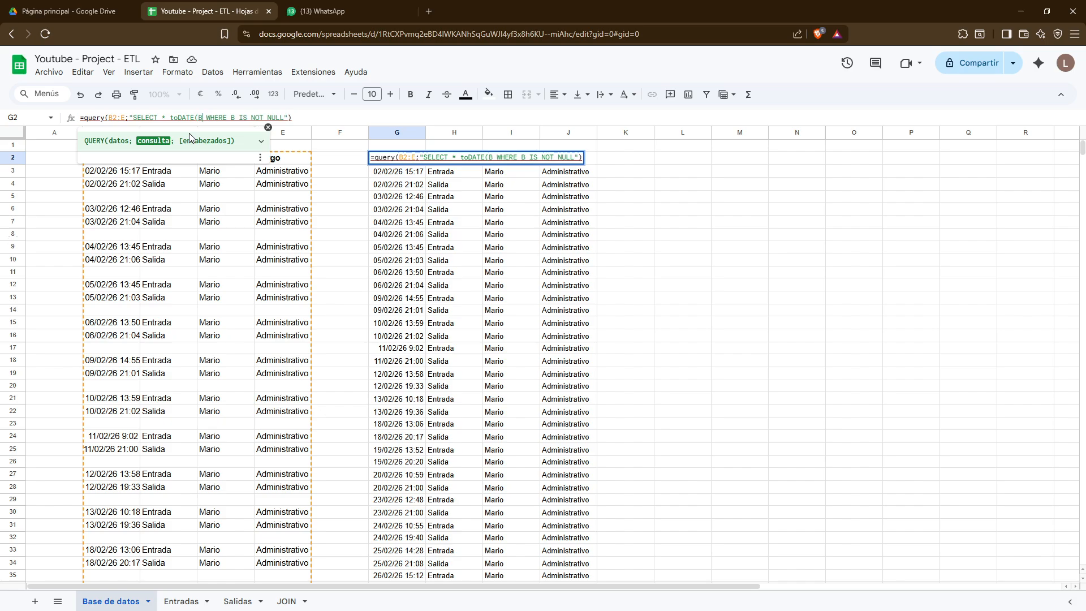
pyautogui.press('Return')
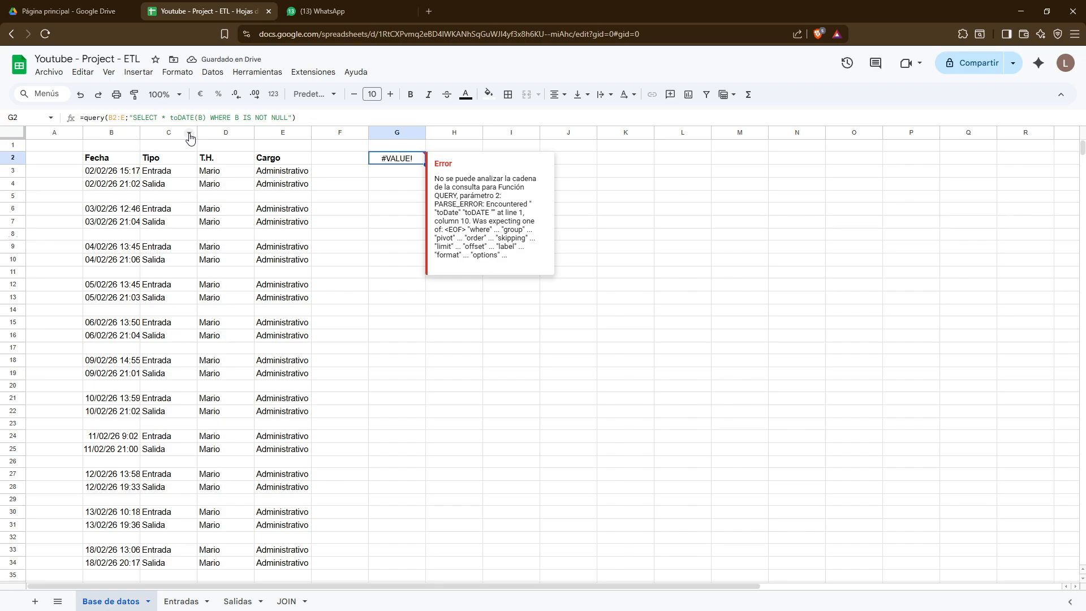
# Insert a comma between the asterisk and toDATE(B) in the G2 query so it reads SELECT *, toDATE(B)
pyautogui.press('F2')
pyautogui.press('Left')
pyautogui.press('Left')
pyautogui.press('Left')
pyautogui.press('Left')
pyautogui.press('Left')
pyautogui.press('Left')
pyautogui.press('Left')
pyautogui.press('Left')
pyautogui.press('Left')
pyautogui.press('Left')
pyautogui.press('Left')
pyautogui.press('Left')
pyautogui.press('Left')
pyautogui.press('Left')
pyautogui.press('Left')
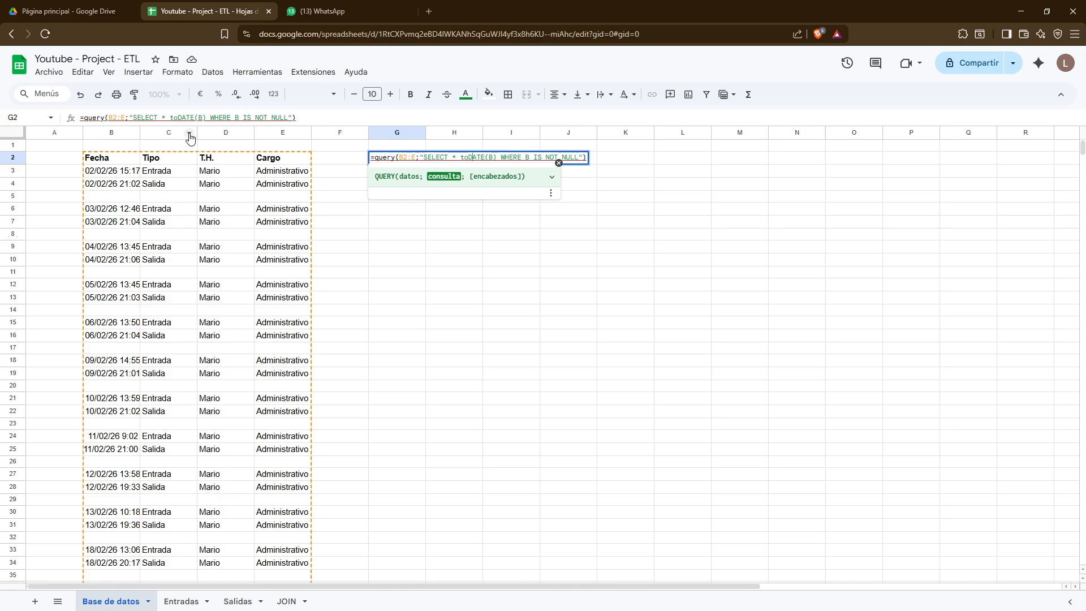
pyautogui.write(',')
pyautogui.press('Return')
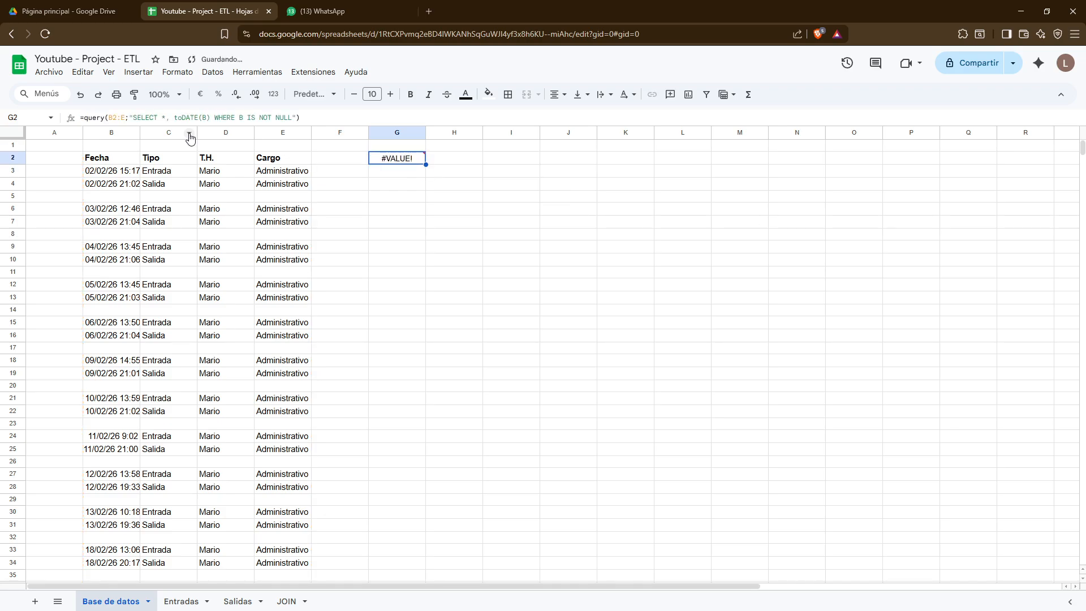
# Replace B with Col1 inside the toDATE conversion of the G2 query so it reads toDATE(Col1)
pyautogui.press('F2')
pyautogui.press('Left')
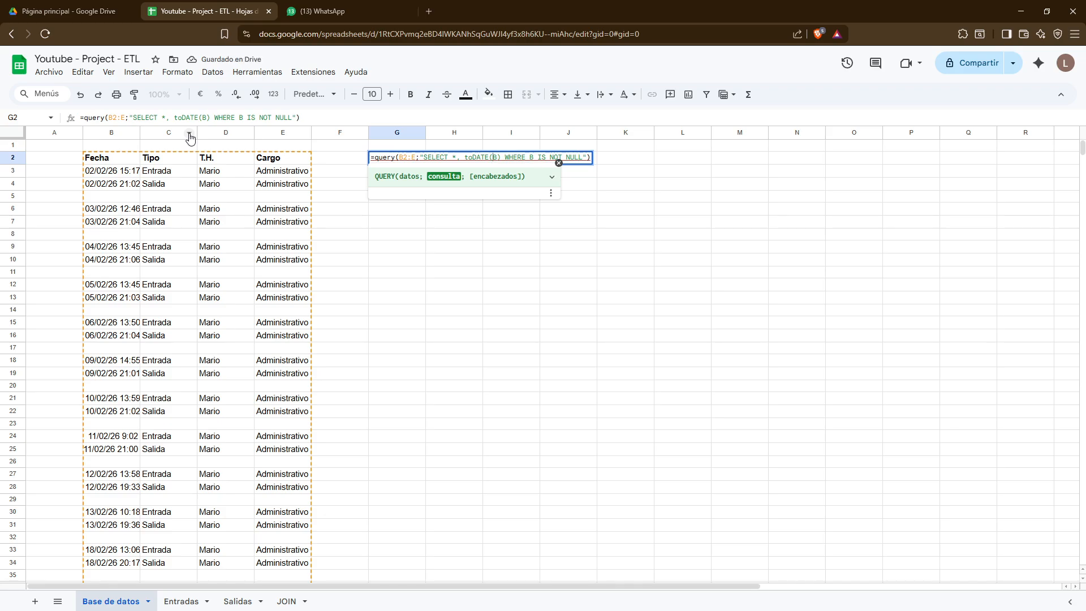
pyautogui.press('Left')
pyautogui.press('Left')
pyautogui.press('Left')
pyautogui.press('Left')
pyautogui.press('Left')
pyautogui.press('Left')
pyautogui.press('Left')
pyautogui.press('BackSpace')
pyautogui.write('Col1')
pyautogui.press('Return')
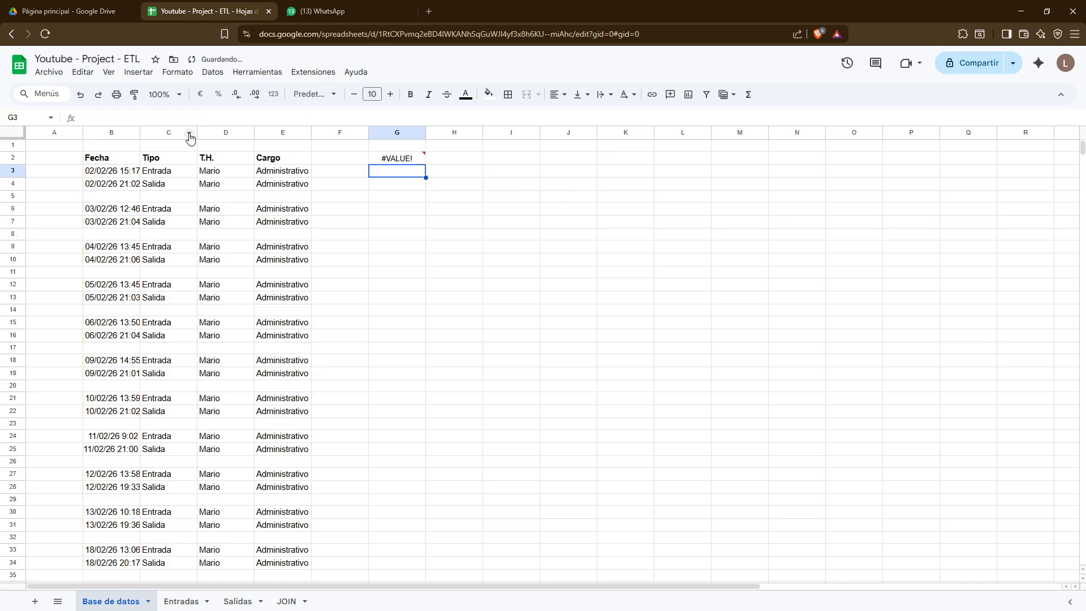
# Replace B with Col1 in the WHERE clause of the G2 query so it reads WHERE Col1 IS NOT NULL
pyautogui.press('F2')
pyautogui.press('Left')
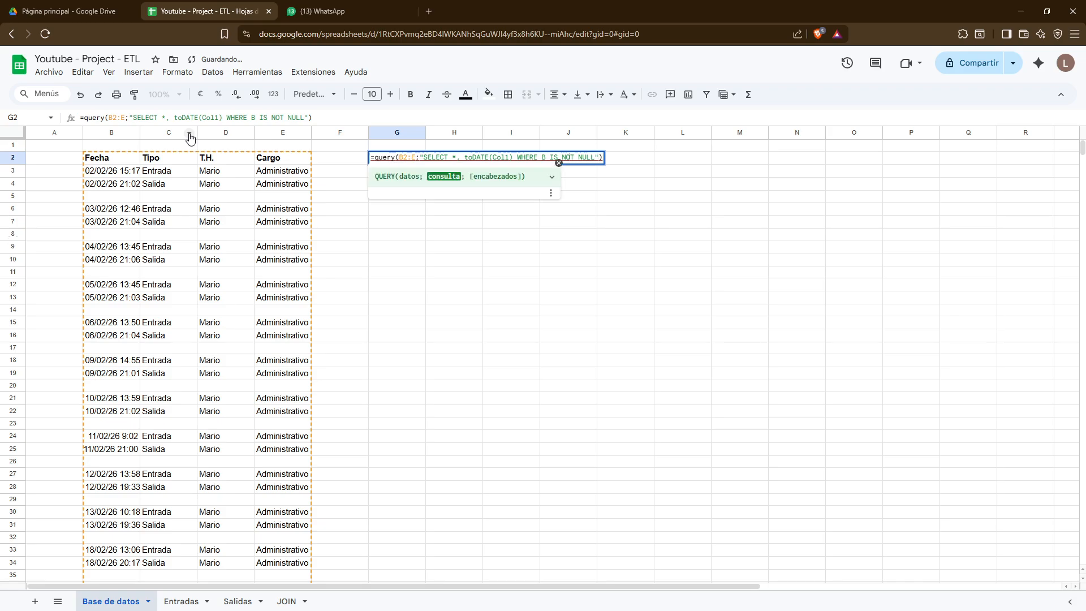
pyautogui.press('Left')
pyautogui.press('Left')
pyautogui.press('Left')
pyautogui.press('Left')
pyautogui.press('Left')
pyautogui.press('Left')
pyautogui.press('Left')
pyautogui.press('Left')
pyautogui.press('Left')
pyautogui.press('Left')
pyautogui.press('Left')
pyautogui.press('Left')
pyautogui.press('Left')
pyautogui.press('Left')
pyautogui.press('Left')
pyautogui.press('Left')
pyautogui.press('Left')
pyautogui.press('Left')
pyautogui.press('Left')
pyautogui.press('Left')
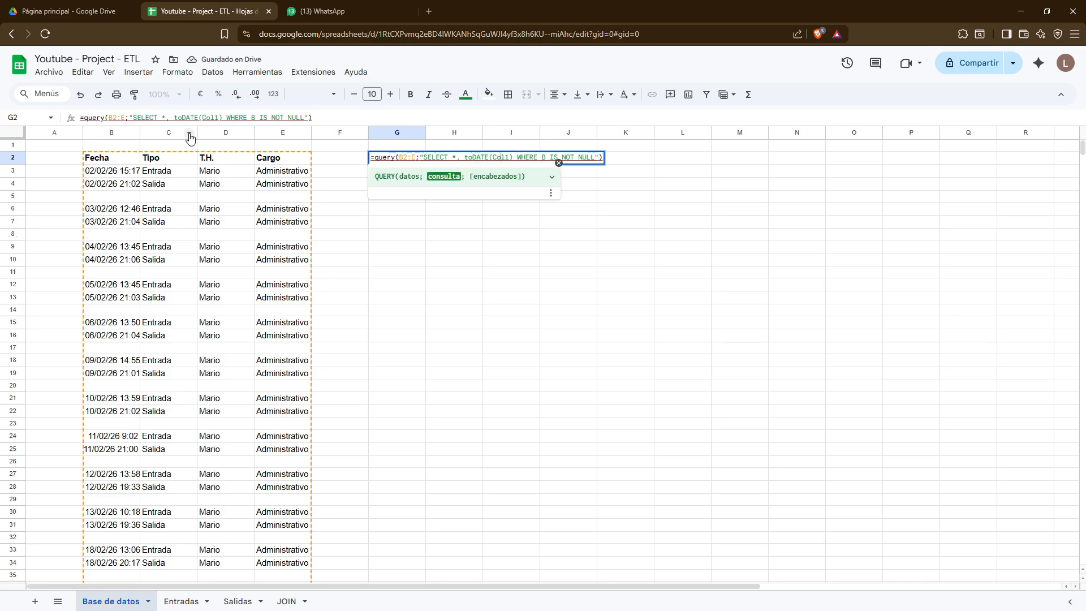
pyautogui.press('Delete')
pyautogui.write('Col1')
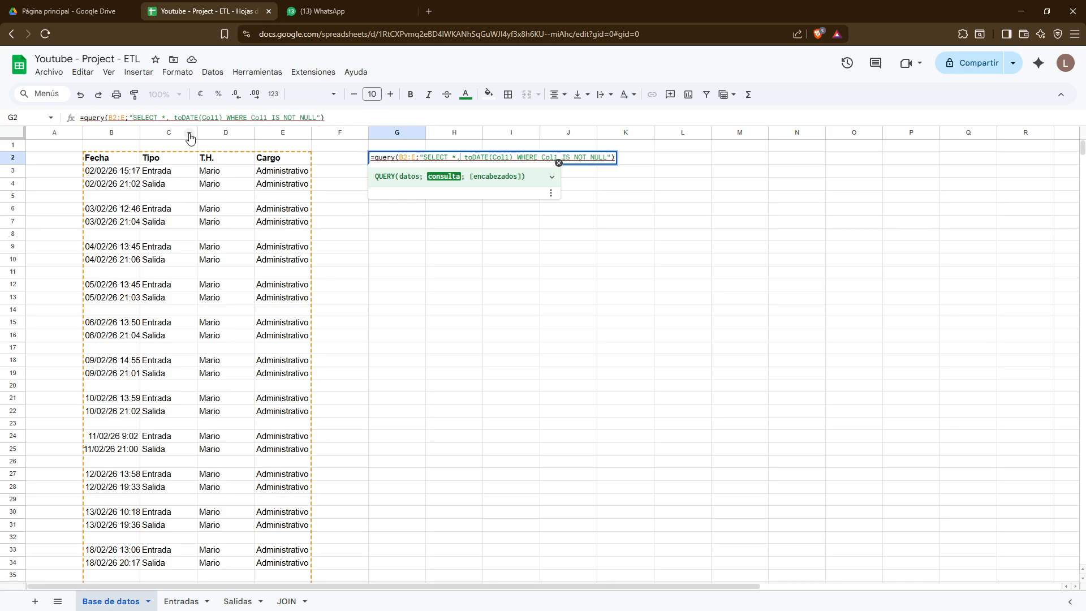
# Replace the asterisk in the G2 query with explicit columns so it reads SELECT Col1, Col2, Col, toDATE(Col1)
pyautogui.press('BackSpace')
pyautogui.write('Col')
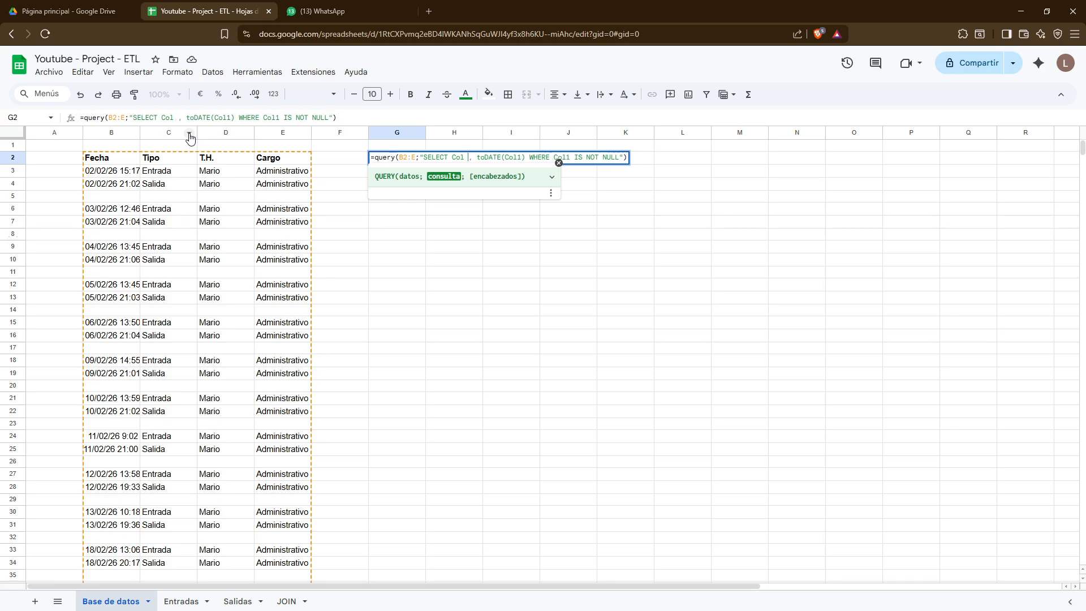
pyautogui.press('BackSpace')
pyautogui.write('1')
pyautogui.press('Right')
pyautogui.write('Col')
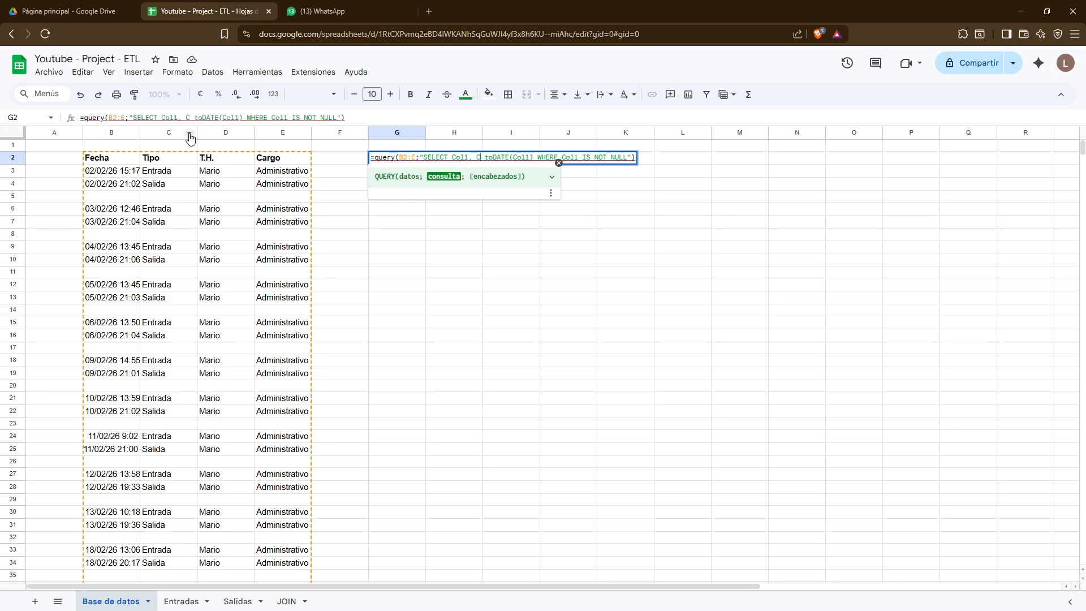
pyautogui.hotkey('shift', 'Left')
pyautogui.hotkey('shift', 'Left')
pyautogui.hotkey('shift', 'Left')
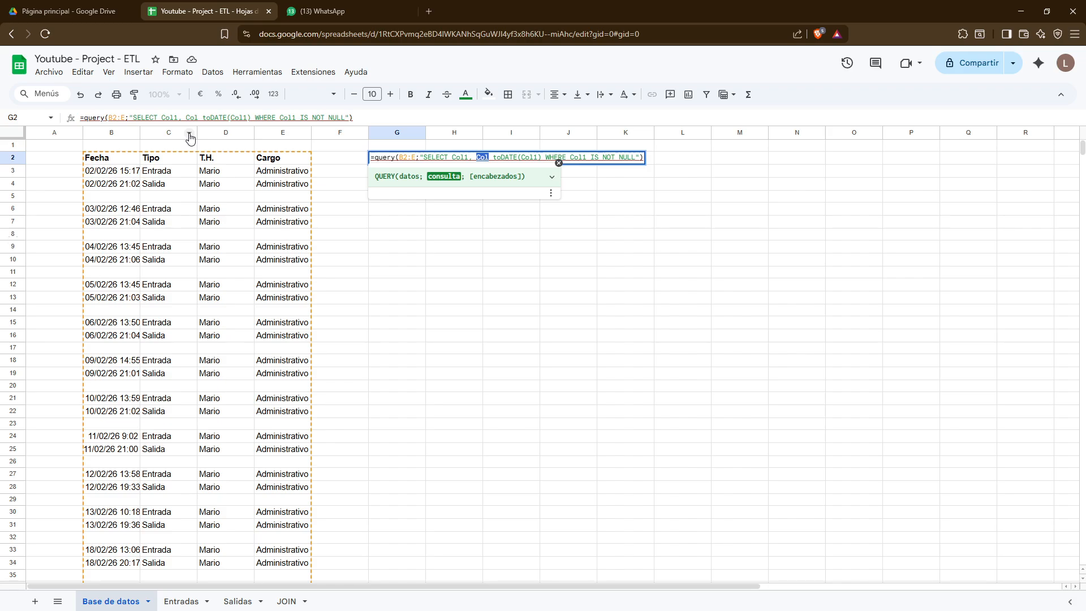
pyautogui.write('Col2, ')
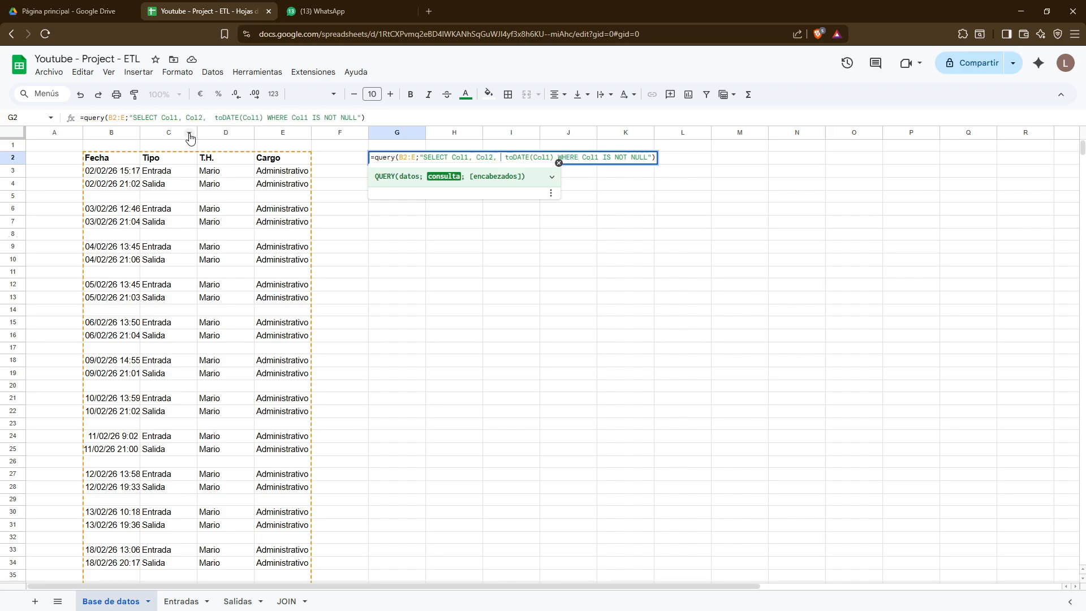
pyautogui.write('Col,')
pyautogui.press('Return')
pyautogui.press('Up')
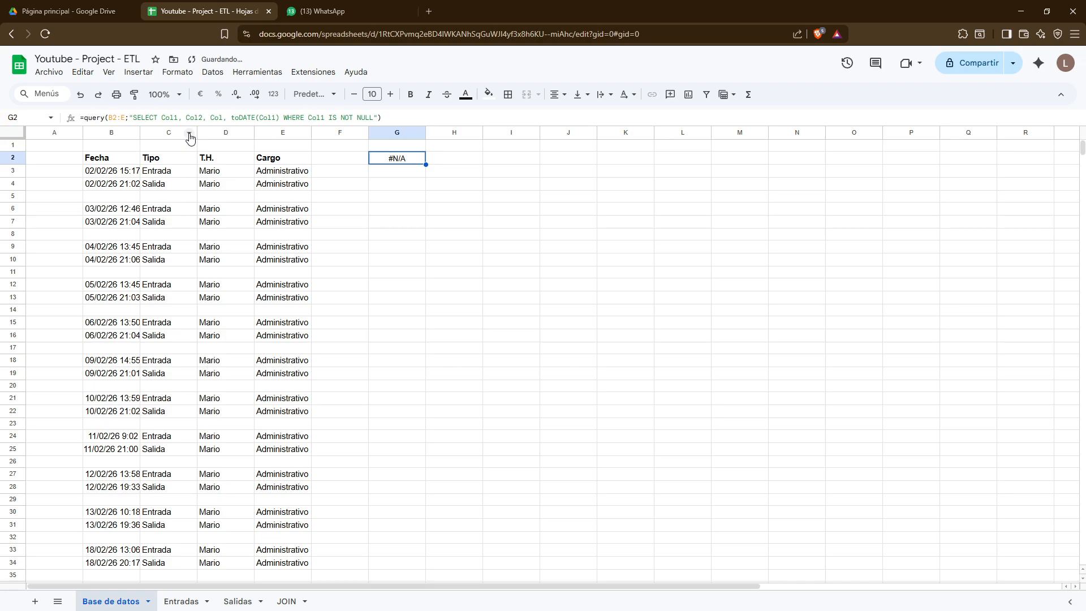
pyautogui.press('F2')
pyautogui.press('Left')
pyautogui.press('Left')
pyautogui.press('Left')
pyautogui.press('Left')
pyautogui.press('Left')
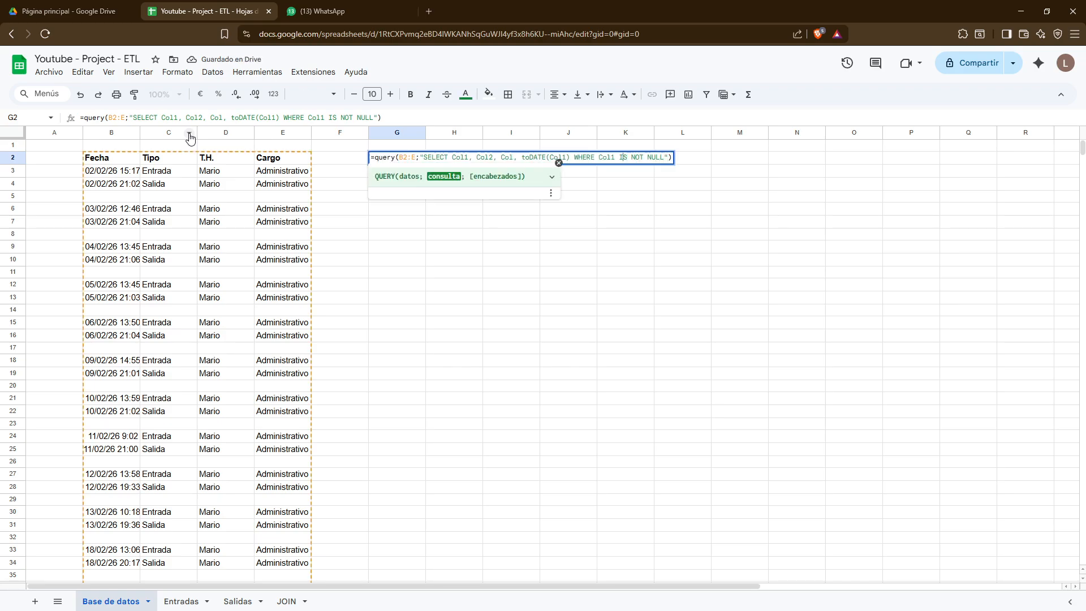
pyautogui.press('Left')
pyautogui.press('Left')
pyautogui.press('Left')
pyautogui.press('Left')
pyautogui.press('Left')
pyautogui.press('Left')
pyautogui.press('Left')
pyautogui.press('Left')
pyautogui.press('Left')
pyautogui.press('Left')
pyautogui.press('Left')
pyautogui.press('Return')
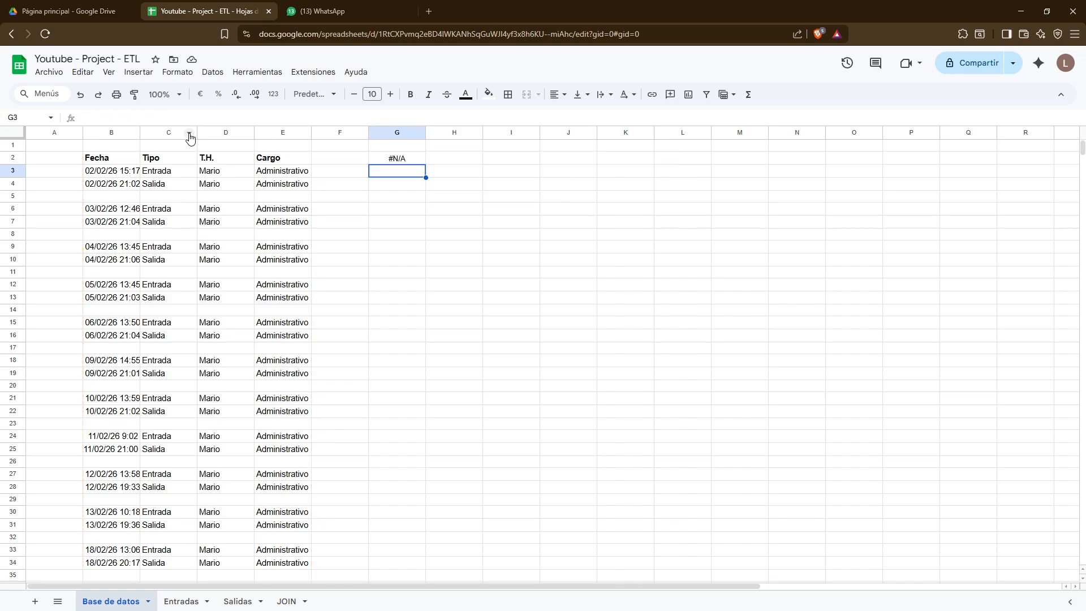
# Complete the third column reference in the G2 query as Col3, placed before the comma
pyautogui.press('Up')
pyautogui.press('F2')
pyautogui.press('Left')
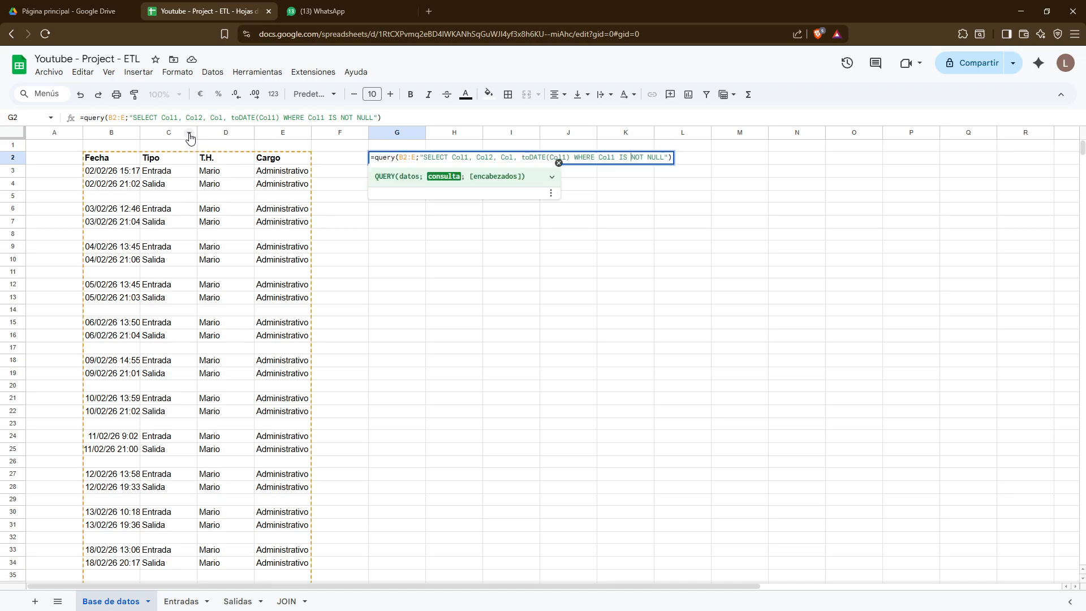
pyautogui.press('Left')
pyautogui.write('3')
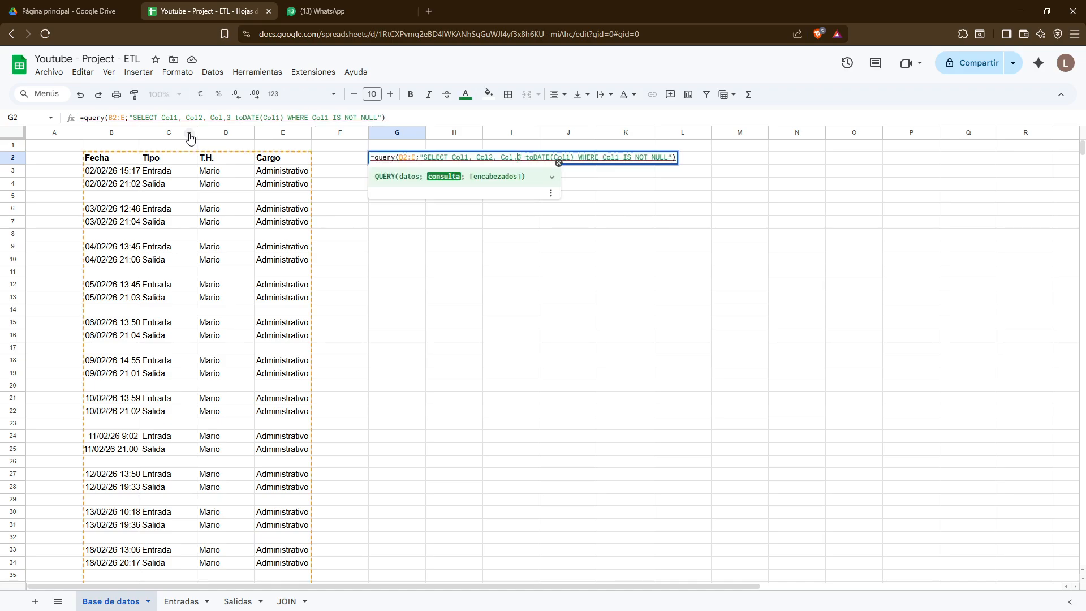
pyautogui.press('BackSpace')
pyautogui.press('Left')
pyautogui.write('3')
pyautogui.press('Return')
pyautogui.press('Up')
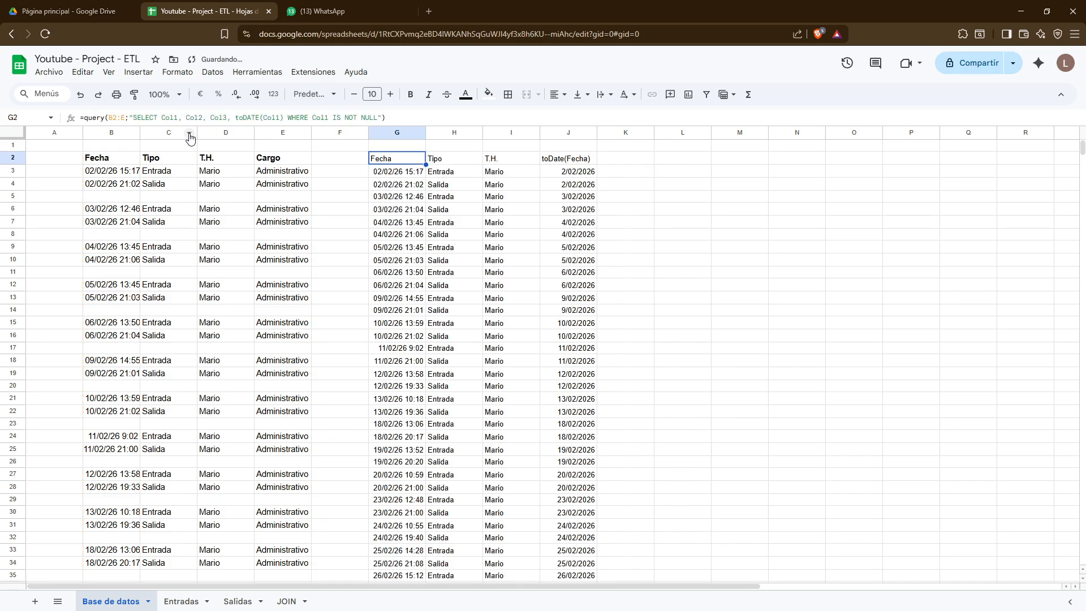
# Examine the first date in the toDate(Fecha) output column and return to the formula cell G2
pyautogui.press('Down')
pyautogui.press('Right')
pyautogui.press('Right')
pyautogui.press('Right')
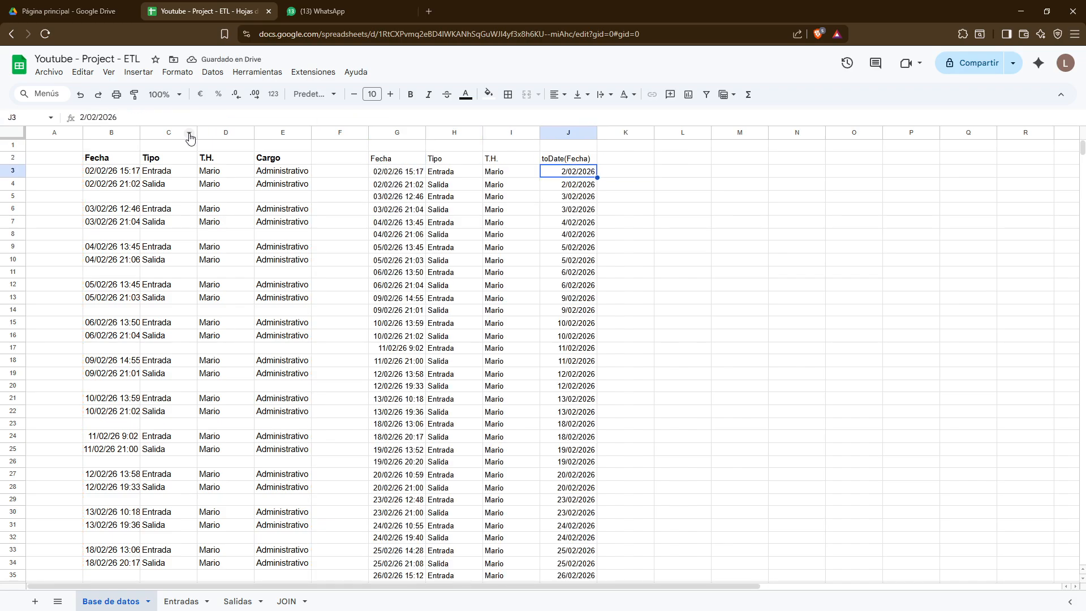
pyautogui.press('Up')
pyautogui.press('Left')
pyautogui.press('Left')
pyautogui.press('Left')
# Add the headers argument ;1 at the end of the query formula in G2
pyautogui.press('Return')
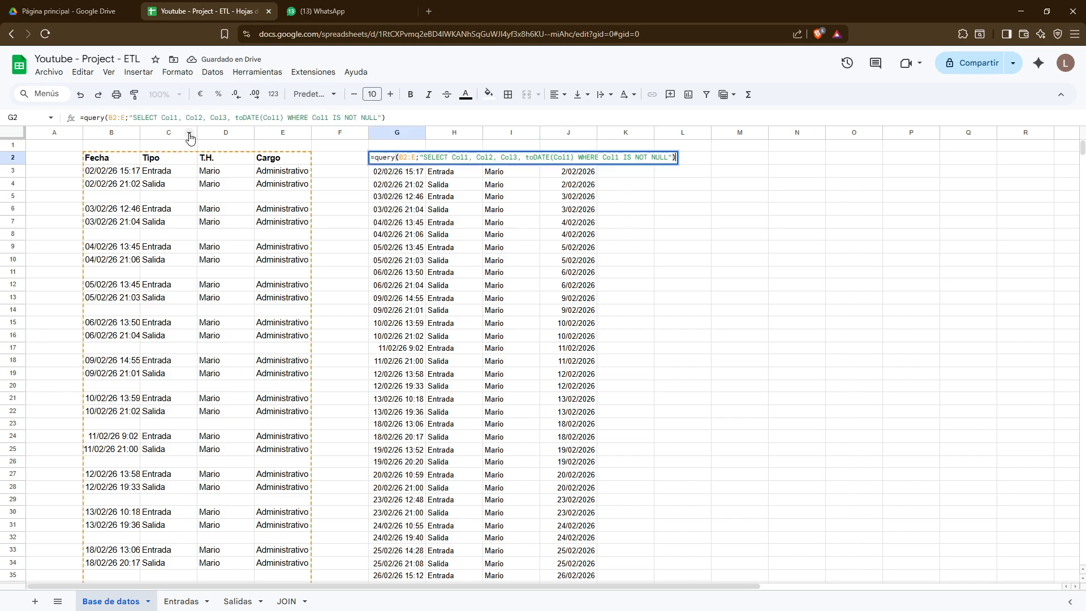
pyautogui.press('Left')
pyautogui.press('Left')
pyautogui.write(';1')
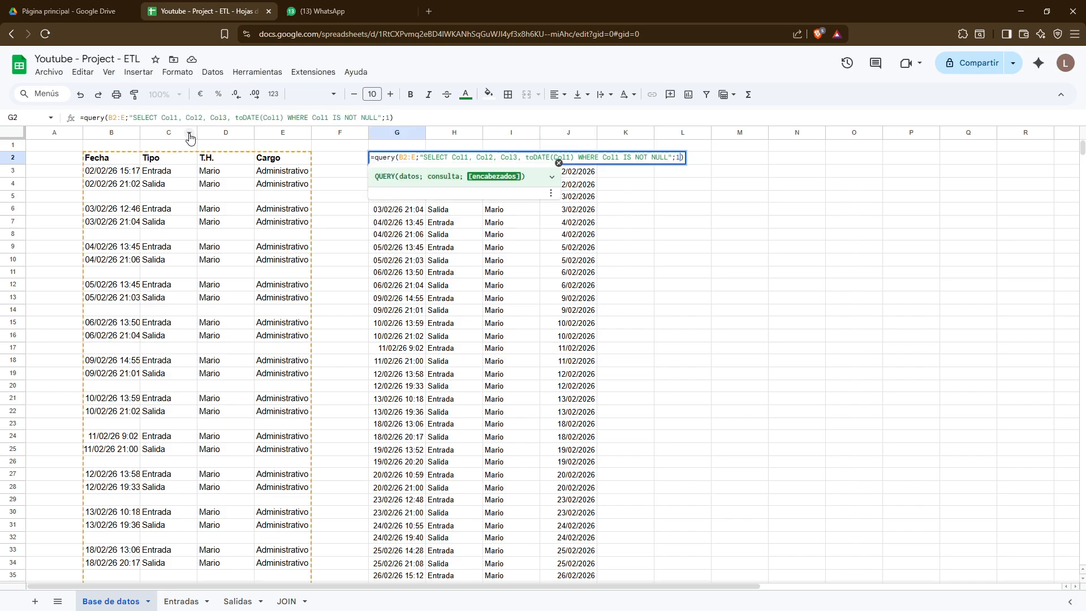
pyautogui.press('Return')
# Make the header row of the query output, G2:J2, bold
pyautogui.hotkey('ctrl', 'shift', 'Right')
pyautogui.hotkey('ctrl', 'b')
pyautogui.press('Down')
# Examine the query output from its first to last record in the toDate(Fecha) and Fecha columns
pyautogui.press('Right')
pyautogui.press('Right')
pyautogui.press('Right')
pyautogui.press('Right')
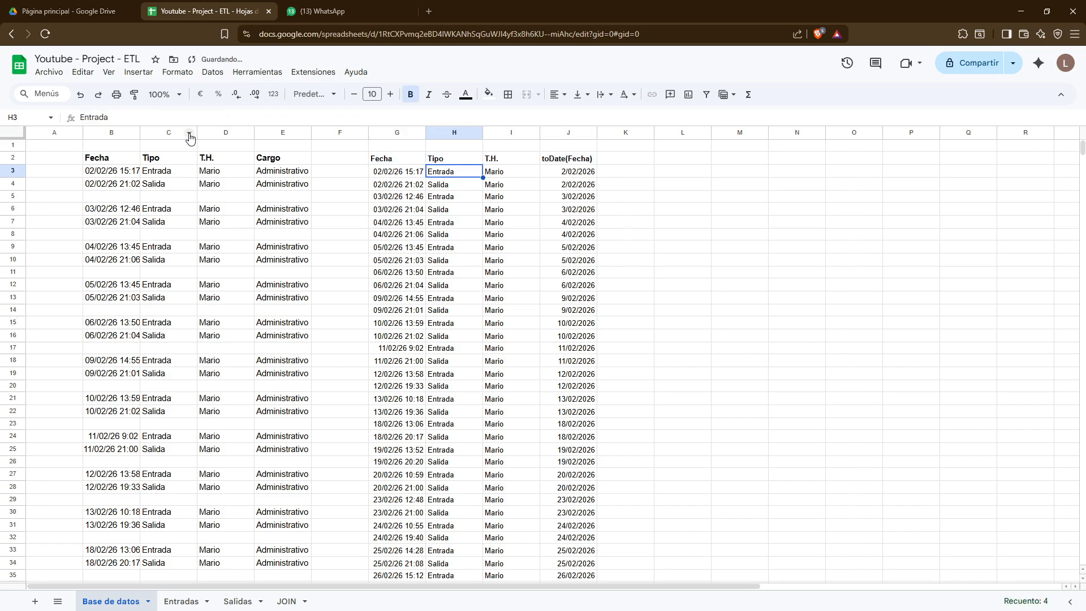
pyautogui.press('Left')
pyautogui.press('Down')
pyautogui.press('Up')
pyautogui.press('Up')
pyautogui.hotkey('ctrl', 'shift', 'Down')
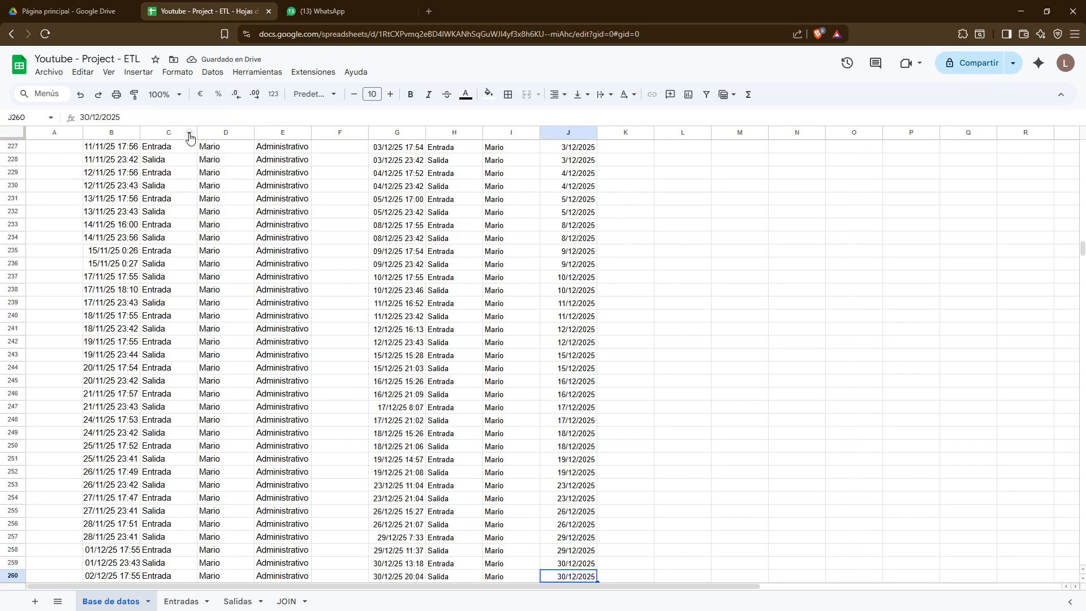
pyautogui.hotkey('ctrl', 'BackSpace')
pyautogui.hotkey('ctrl', 'Down')
pyautogui.hotkey('ctrl', 'Up')
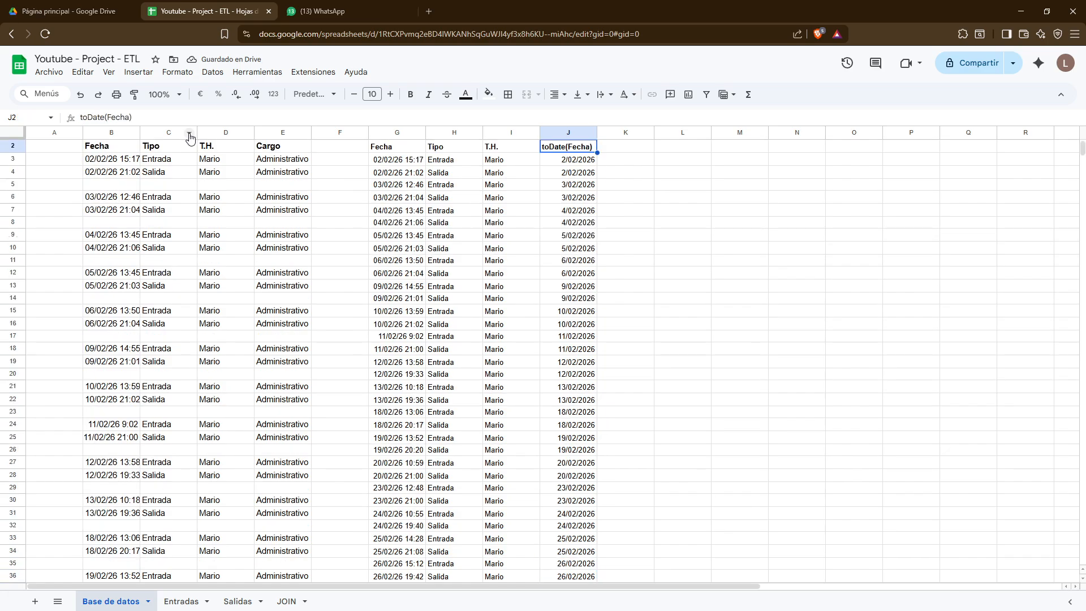
pyautogui.press('Down')
pyautogui.press('Left')
pyautogui.press('Left')
pyautogui.press('Left')
pyautogui.hotkey('ctrl', 'shift', 'Down')
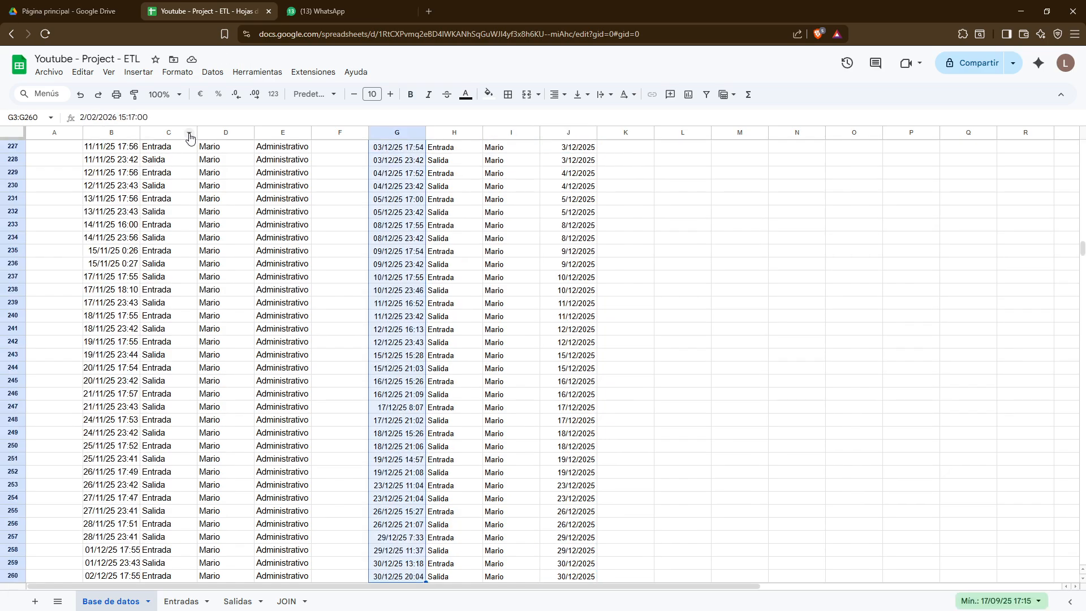
# Insert HOUR(Col1) after toDATE(Col1) in the SELECT clause of the G2 query
pyautogui.press('Right')
pyautogui.press('Right')
pyautogui.press('Up')
pyautogui.press('Left')
pyautogui.press('Left')
pyautogui.press('F2')
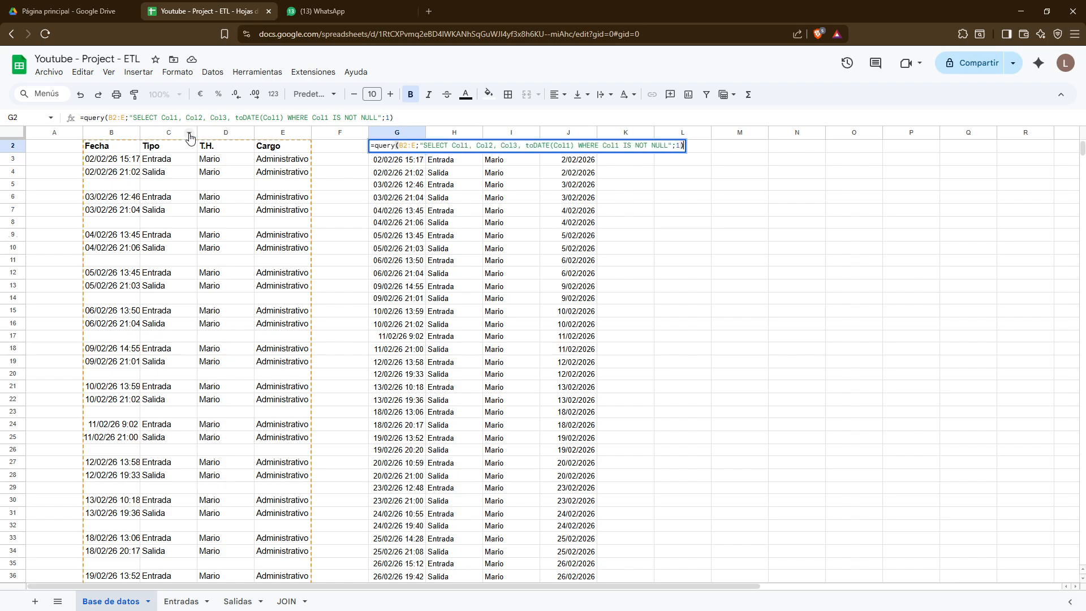
pyautogui.press('Left')
pyautogui.press('Left')
pyautogui.press('Left')
pyautogui.press('Left')
pyautogui.press('Left')
pyautogui.press('Left')
pyautogui.press('Left')
pyautogui.press('Left')
pyautogui.press('Left')
pyautogui.press('Left')
pyautogui.press('Left')
pyautogui.press('Left')
pyautogui.press('Left')
pyautogui.press('Left')
pyautogui.press('Left')
pyautogui.press('Left')
pyautogui.press('Left')
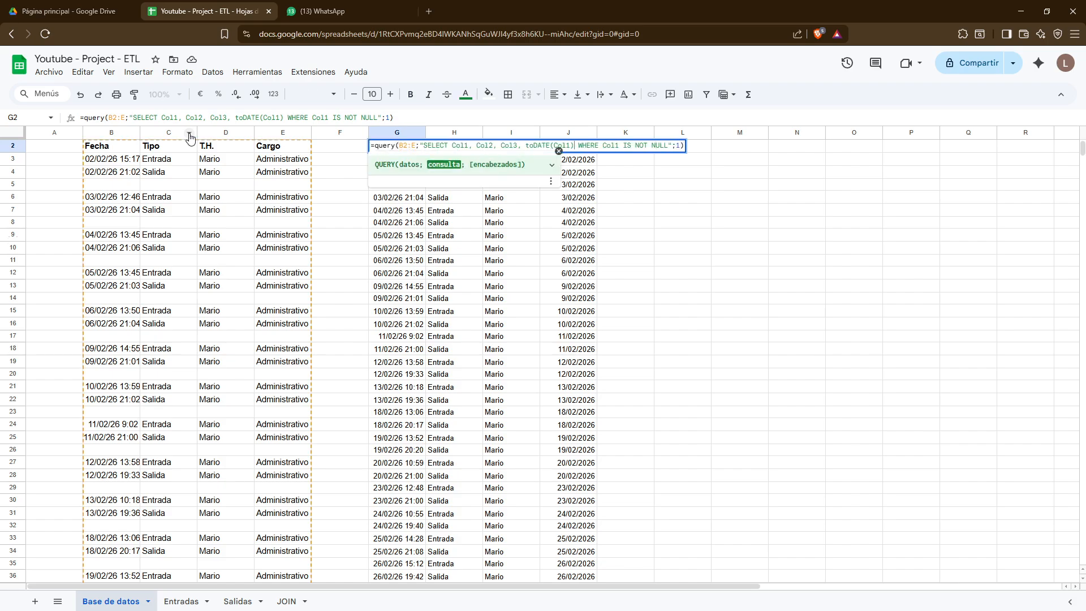
pyautogui.write('HOUR(')
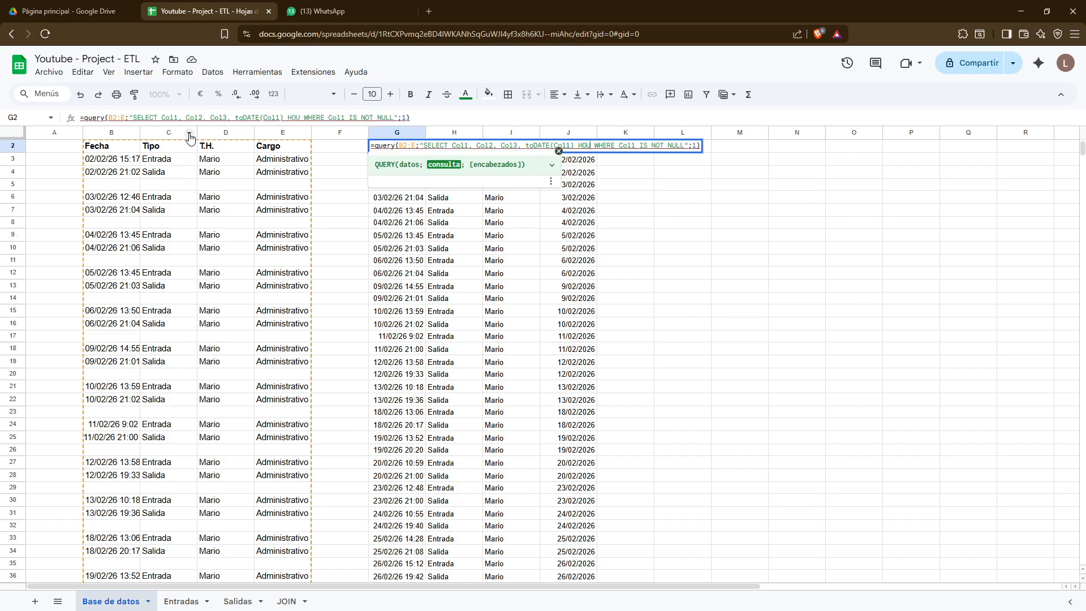
pyautogui.write('Col1)')
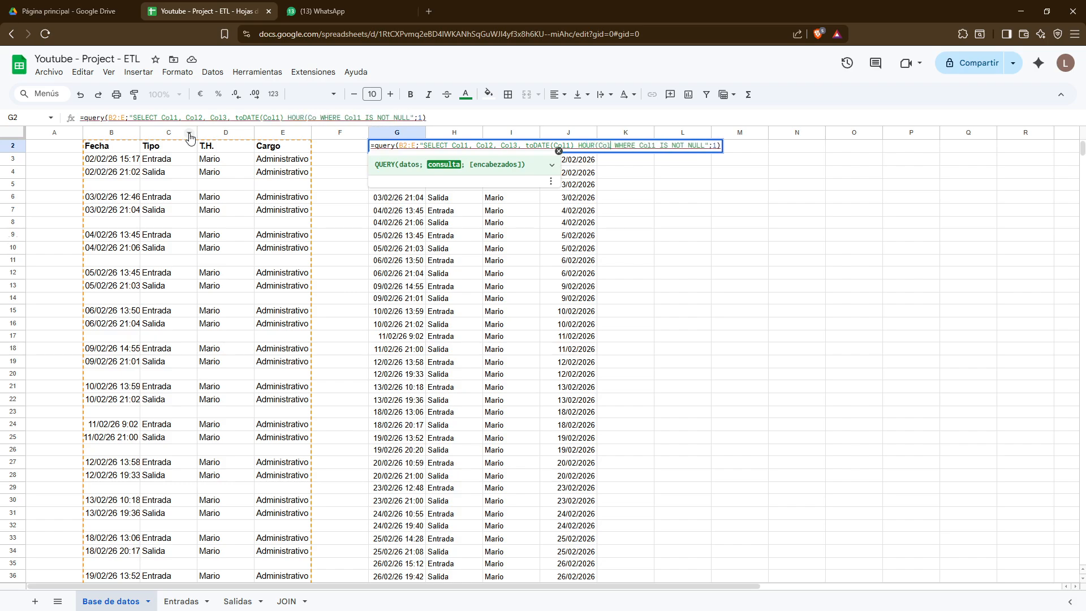
pyautogui.press('Return')
pyautogui.press('Up')
pyautogui.press('F2')
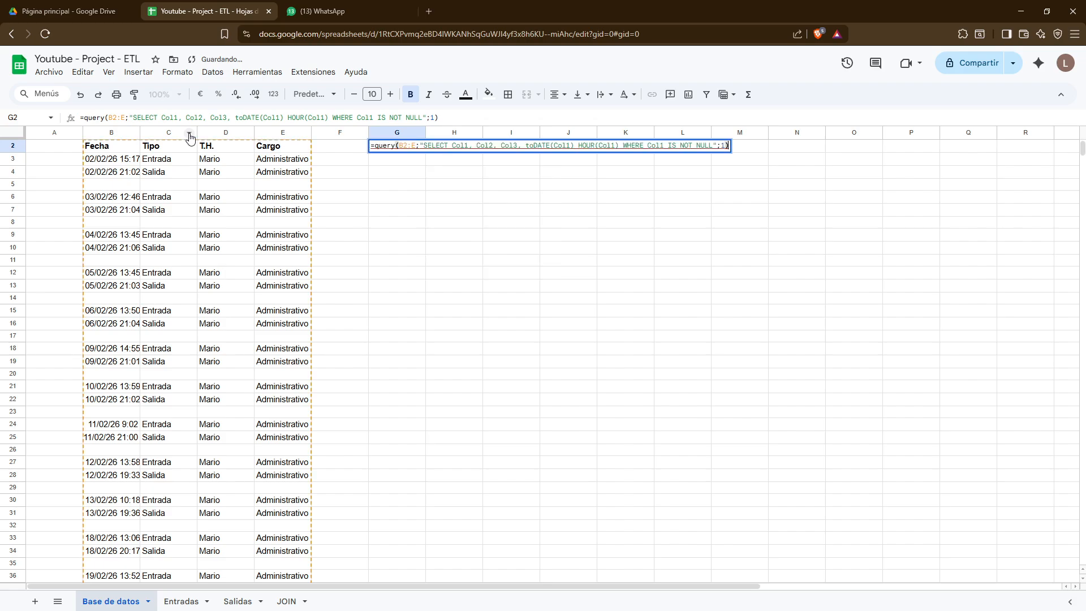
# Insert the missing comma between toDATE(Col1) and HOUR(Col1) in the SELECT clause of the G2 query
pyautogui.press('Left')
pyautogui.press('Left')
pyautogui.press('Left')
pyautogui.press('Left')
pyautogui.press('Left')
pyautogui.press('Left')
pyautogui.press('Left')
pyautogui.press('Left')
pyautogui.press('Left')
pyautogui.press('Left')
pyautogui.press('Left')
pyautogui.press('Left')
pyautogui.press('Left')
pyautogui.press('Left')
pyautogui.press('Left')
pyautogui.press('Left')
pyautogui.press('Left')
pyautogui.press('Left')
pyautogui.press('Left')
pyautogui.press('Left')
pyautogui.press('Left')
pyautogui.press('Left')
pyautogui.press('Left')
pyautogui.press('Left')
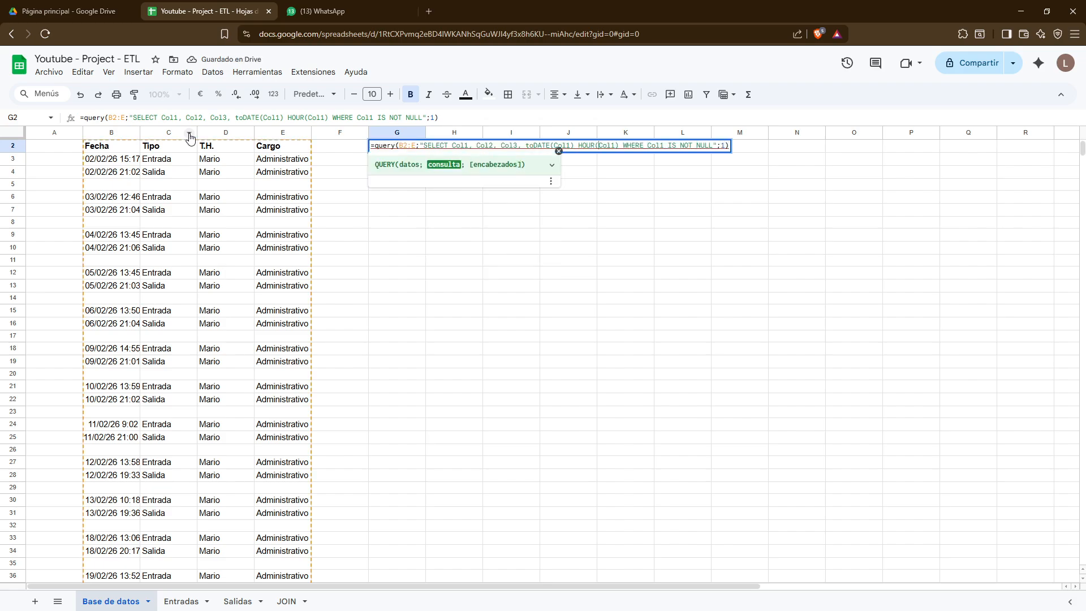
pyautogui.write(',')
pyautogui.press('Return')
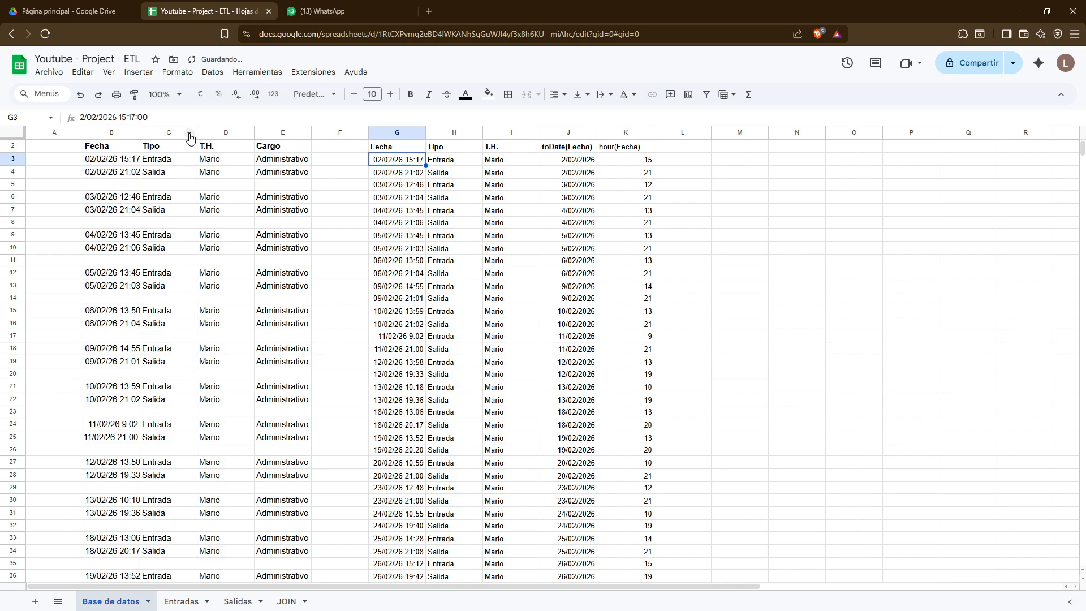
# Add LABEL toDATE(Col1) 'FECHA' after the WHERE clause in the G2 query to rename the date column's header
pyautogui.press('Right')
pyautogui.press('Right')
pyautogui.press('Right')
pyautogui.press('Right')
pyautogui.press('Right')
pyautogui.press('Left')
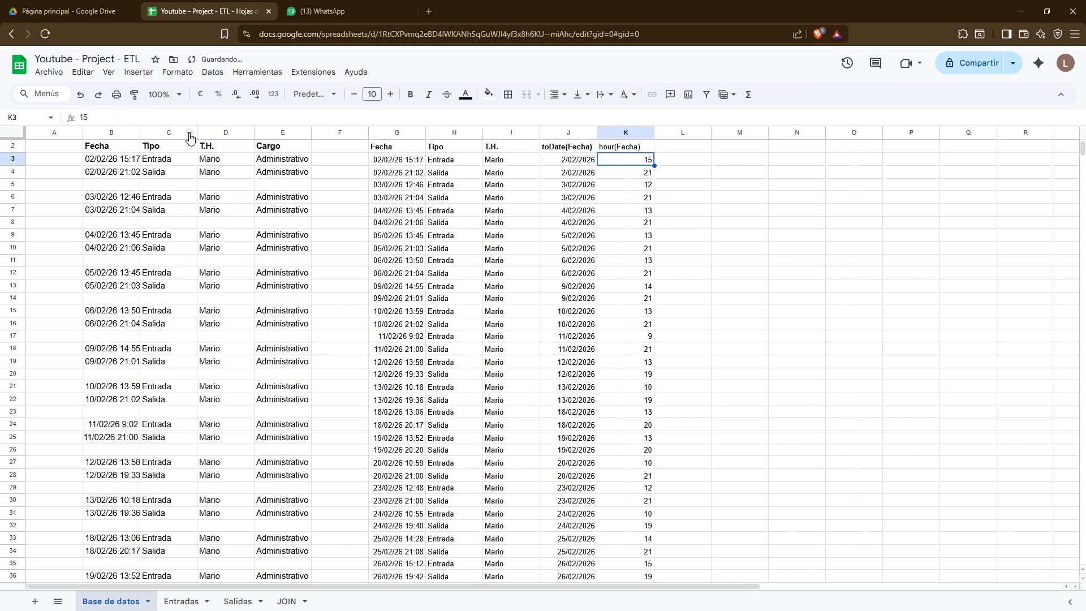
pyautogui.press('Up')
pyautogui.press('Left')
pyautogui.press('Left')
pyautogui.press('Left')
pyautogui.press('Left')
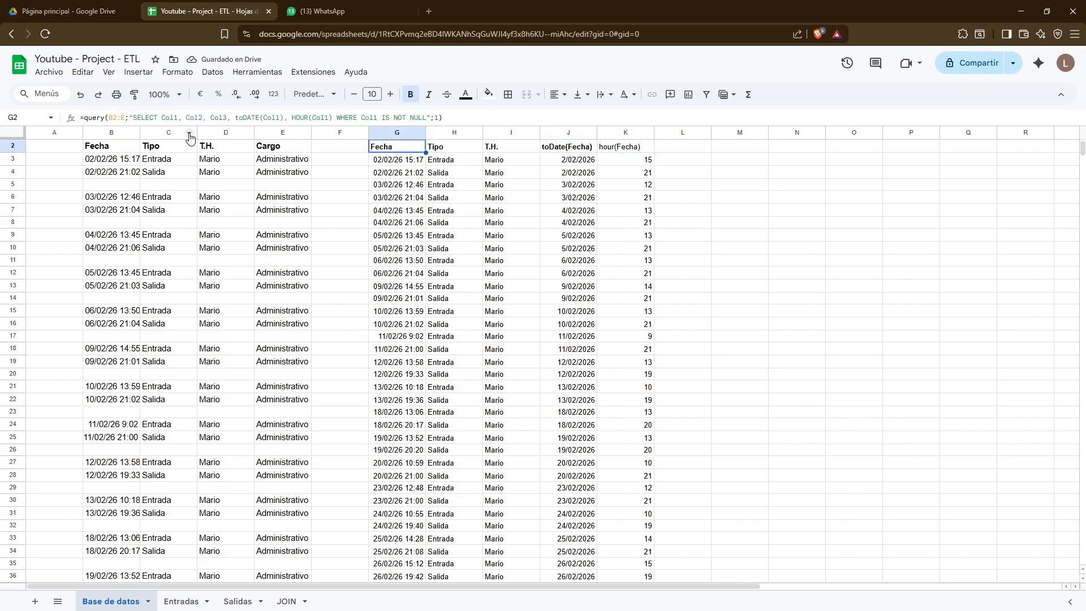
pyautogui.press('Return')
pyautogui.press('Left')
pyautogui.press('Left')
pyautogui.press('Left')
pyautogui.press('Left')
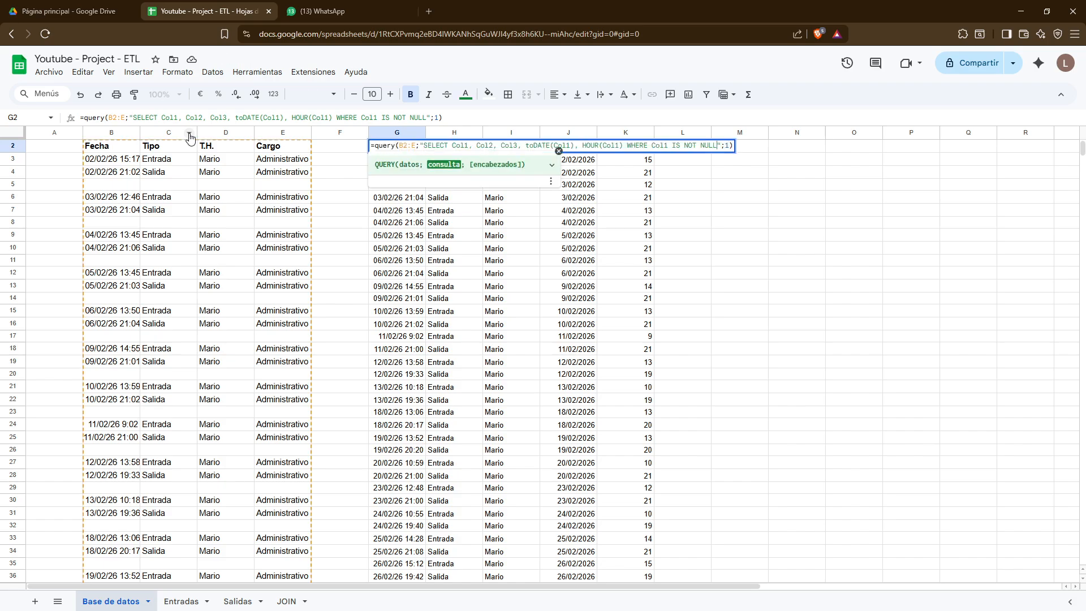
pyautogui.write('LABEL ')
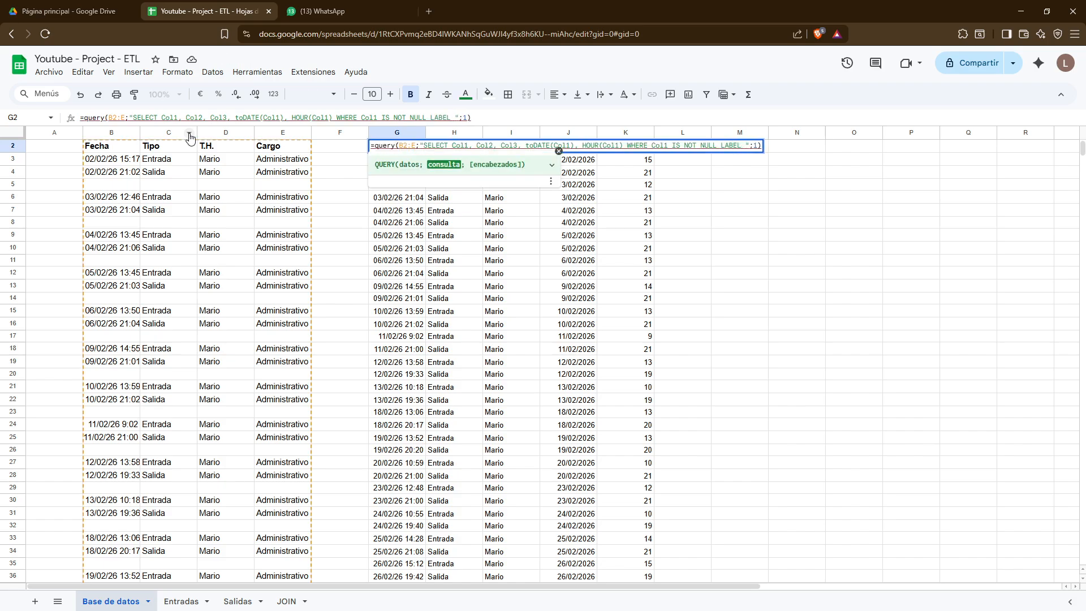
pyautogui.write('C')
pyautogui.press('BackSpace')
pyautogui.write('toDATE(Col!')
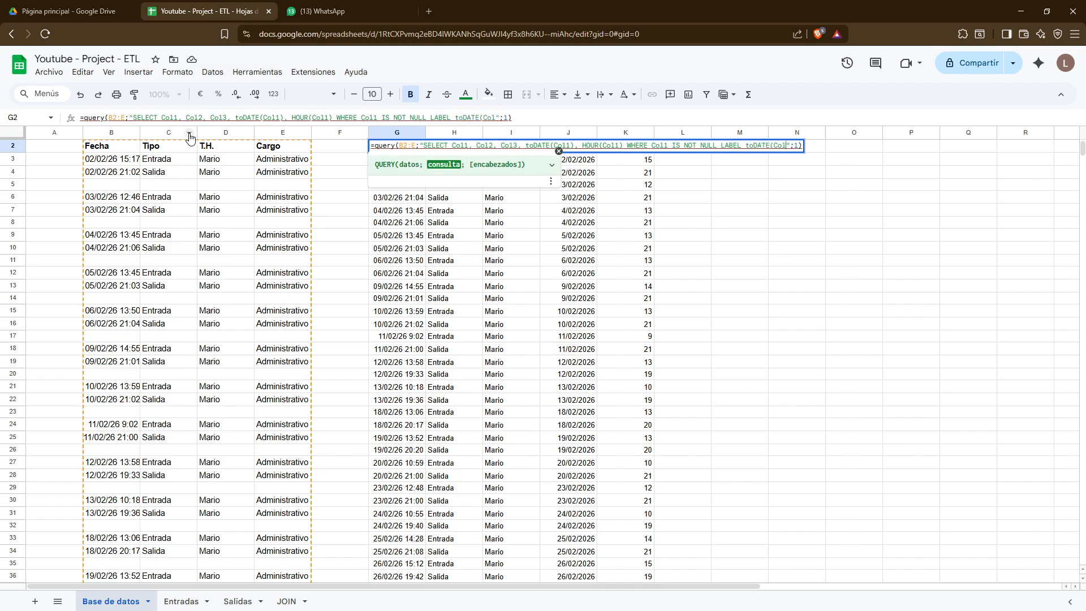
pyautogui.press('BackSpace')
pyautogui.write('1) FEHC')
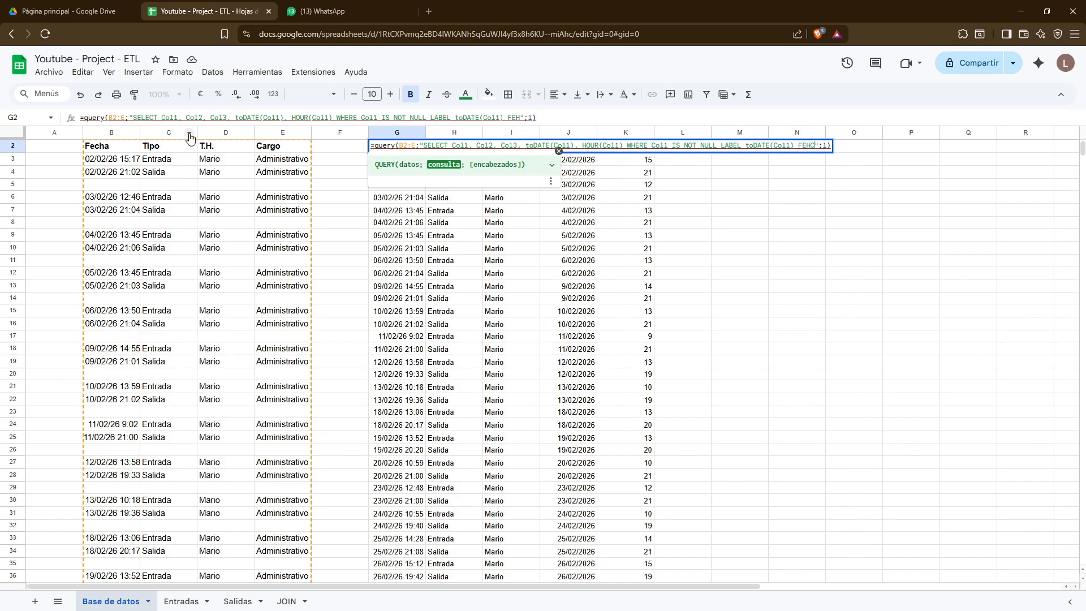
pyautogui.press('BackSpace')
pyautogui.press('BackSpace')
pyautogui.write("CHA'")
pyautogui.press('Return')
# Examine the query output's headers and the hour(Fecha) column from its first to last record
pyautogui.press('Up')
pyautogui.press('Right')
pyautogui.press('Right')
pyautogui.press('Right')
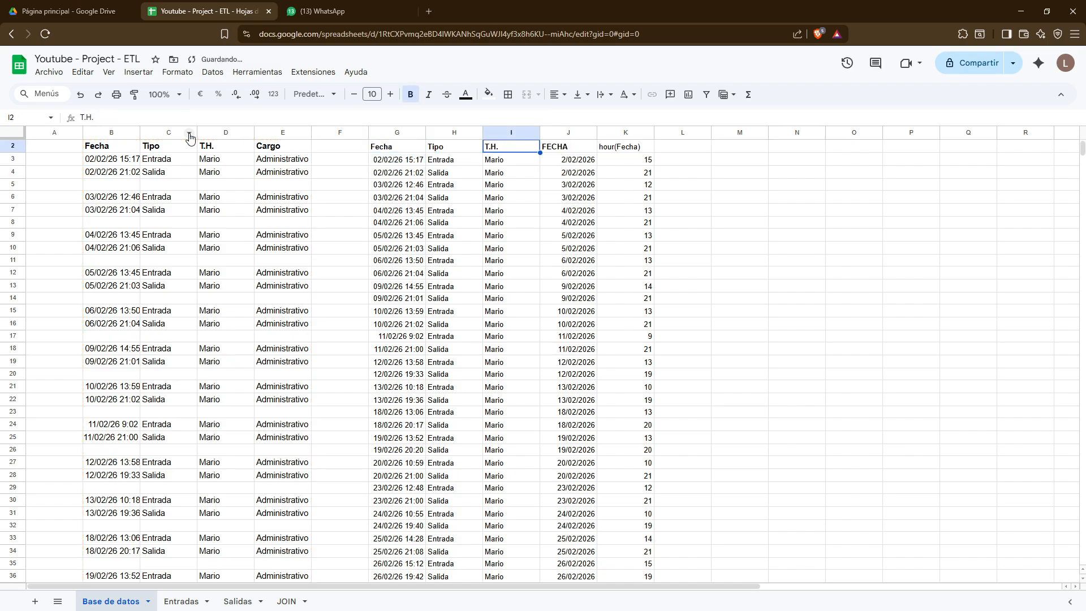
pyautogui.press('Left')
pyautogui.press('Left')
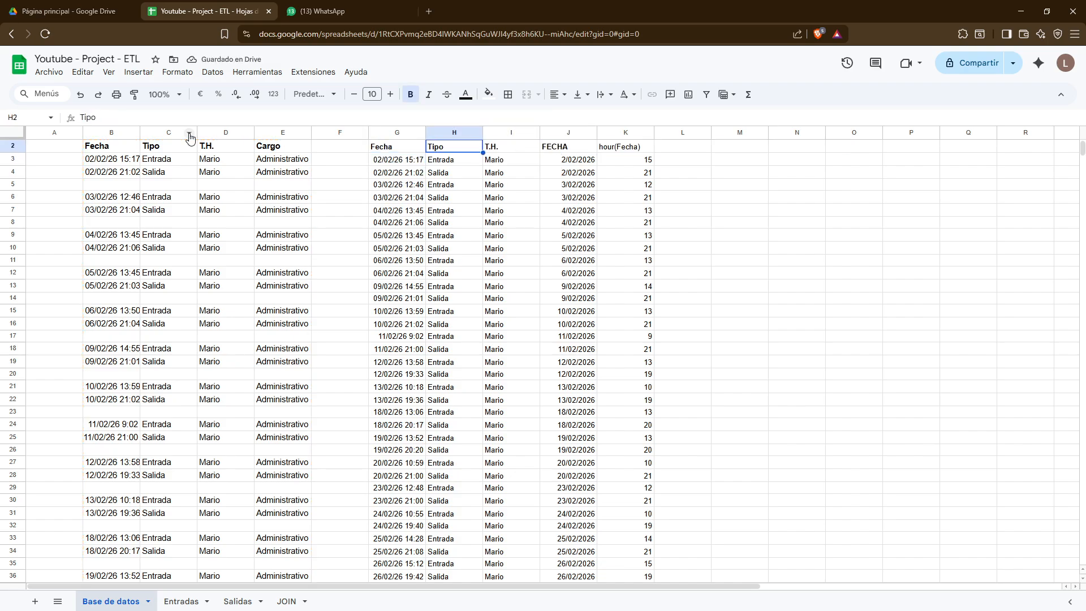
pyautogui.press('Left')
pyautogui.press('Return')
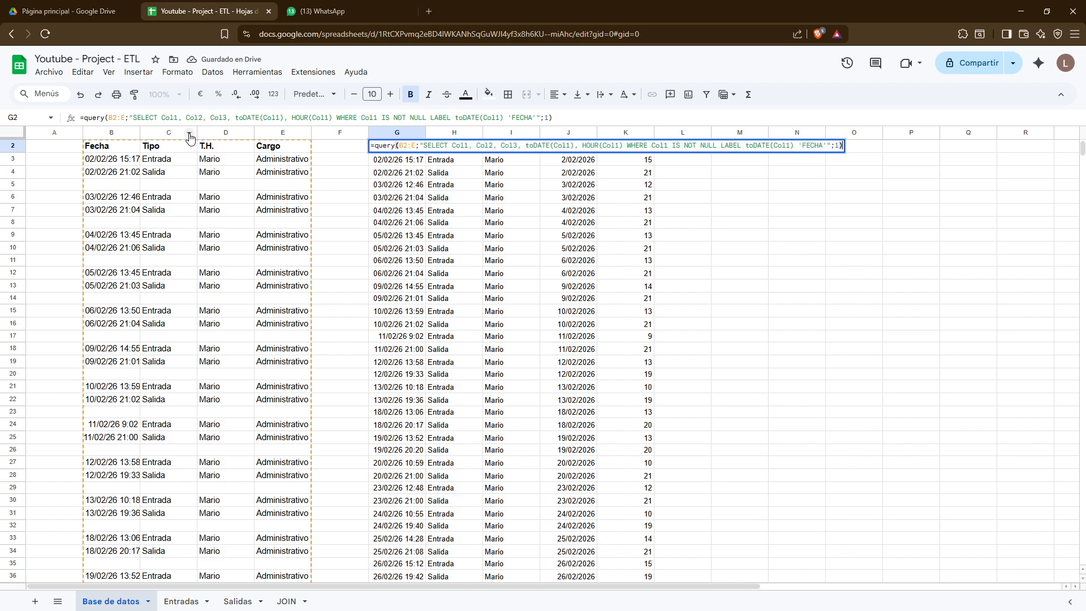
pyautogui.press('Escape')
pyautogui.press('Right')
pyautogui.press('Right')
pyautogui.press('Right')
pyautogui.press('Right')
pyautogui.press('Down')
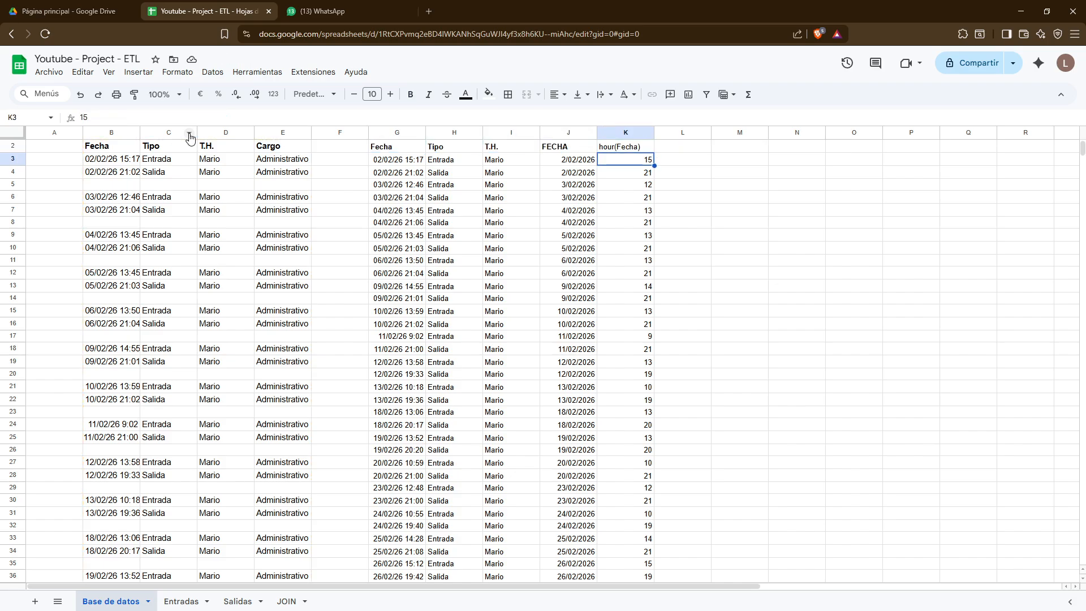
pyautogui.hotkey('ctrl', 'Down')
pyautogui.hotkey('ctrl', 'Up')
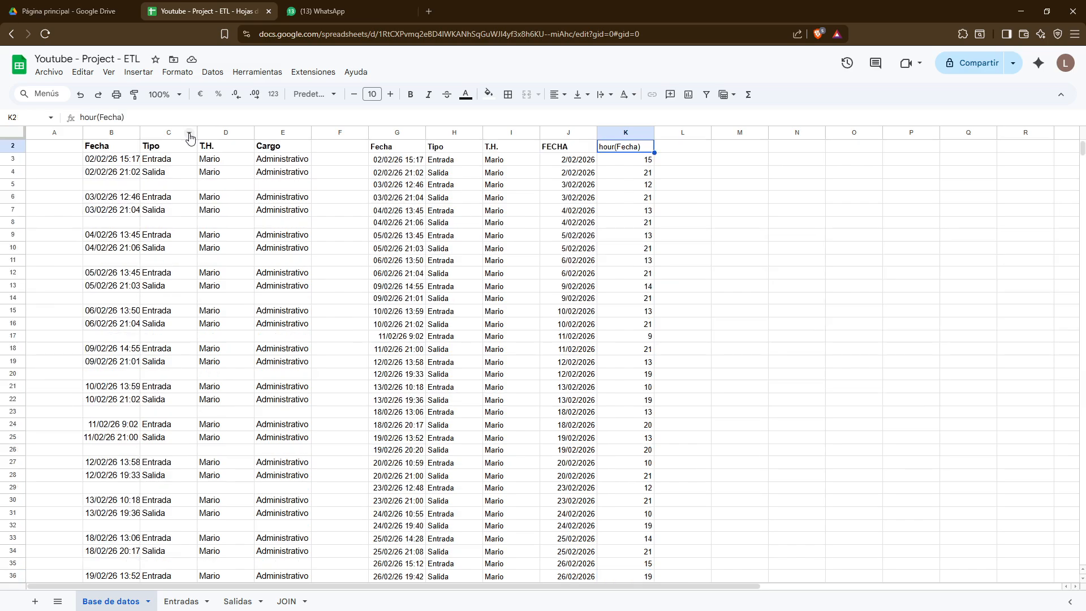
pyautogui.press('Left')
pyautogui.press('Left')
pyautogui.press('Left')
pyautogui.press('Left')
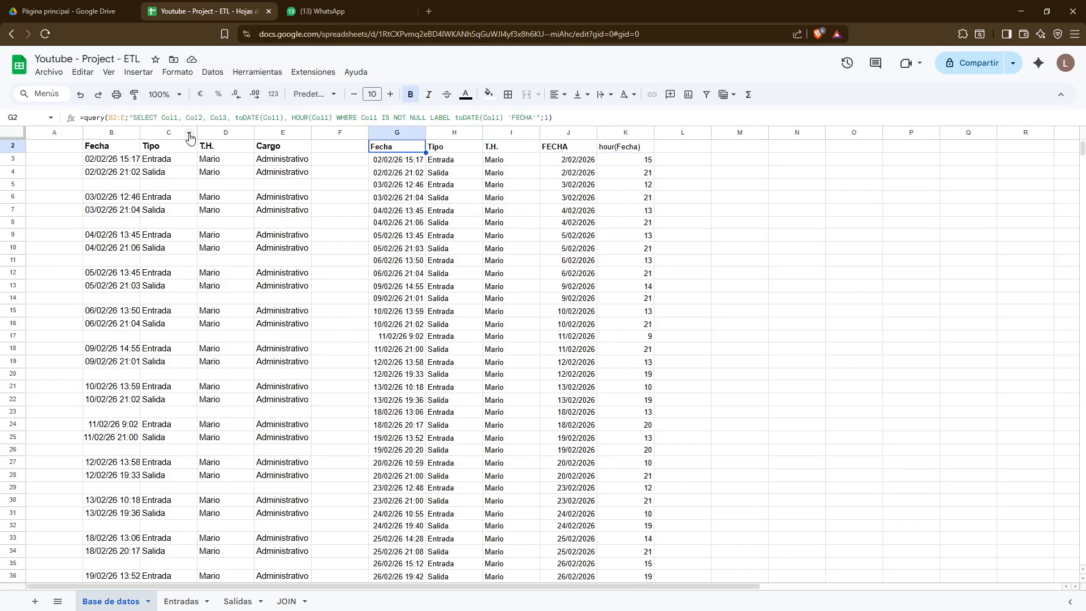
pyautogui.press('Right')
pyautogui.press('Right')
pyautogui.press('Right')
pyautogui.press('Right')
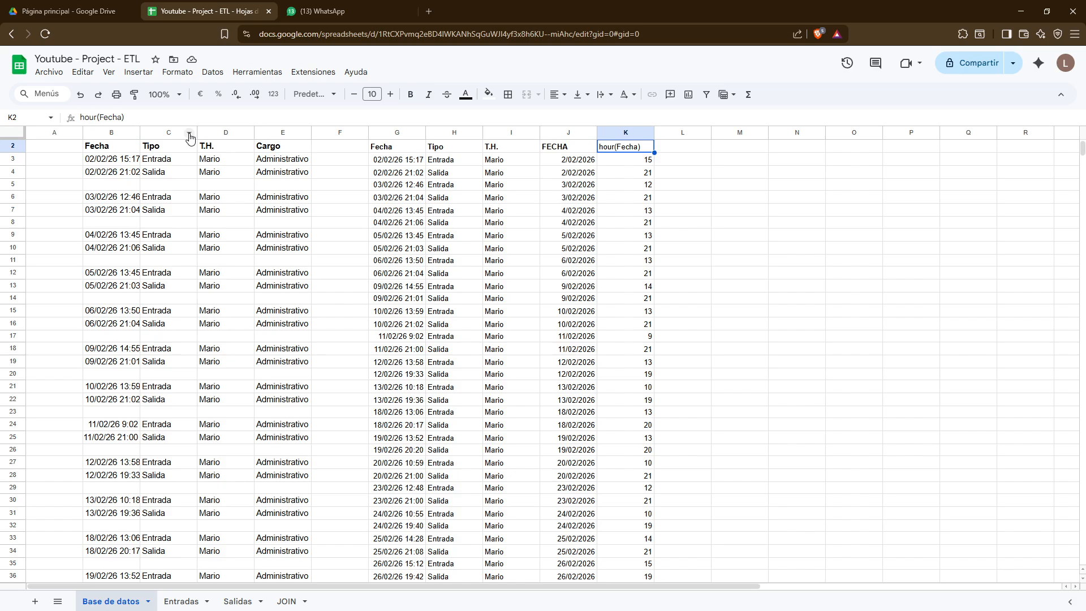
pyautogui.press('Down')
pyautogui.press('Down')
pyautogui.press('Down')
pyautogui.press('Down')
pyautogui.hotkey('ctrl', 'Down')
pyautogui.hotkey('ctrl', 'Up')
pyautogui.hotkey('ctrl', 'Down')
pyautogui.press('Up')
pyautogui.press('Up')
pyautogui.press('Up')
pyautogui.hotkey('ctrl', 'Up')
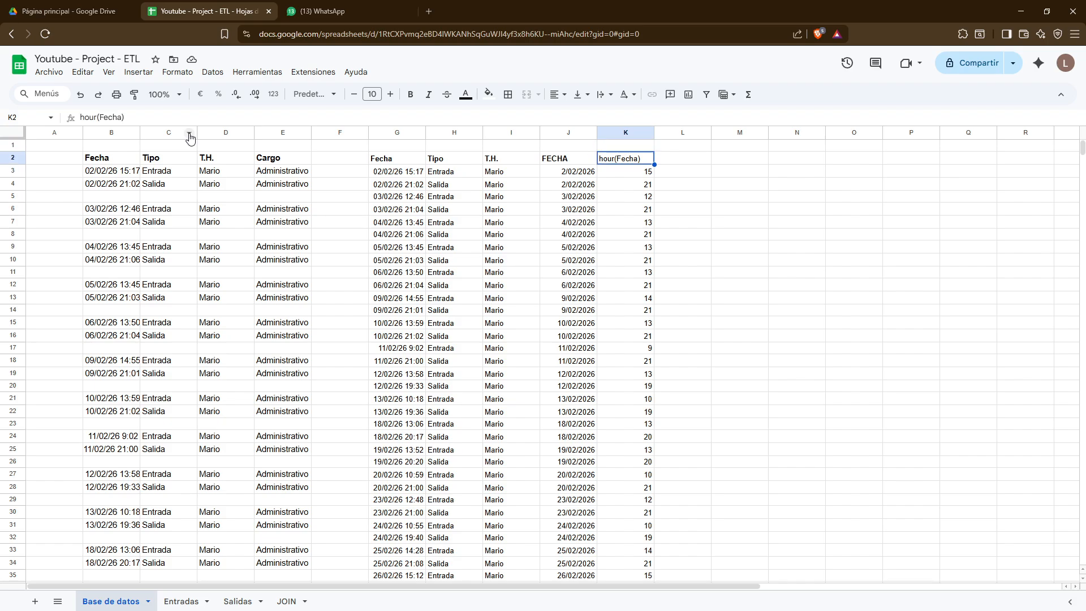
# Delete the query formula in G2 to clear its whole output
pyautogui.hotkey('ctrl', 'space')
pyautogui.press('Left')
pyautogui.press('Left')
pyautogui.press('Left')
pyautogui.press('Left')
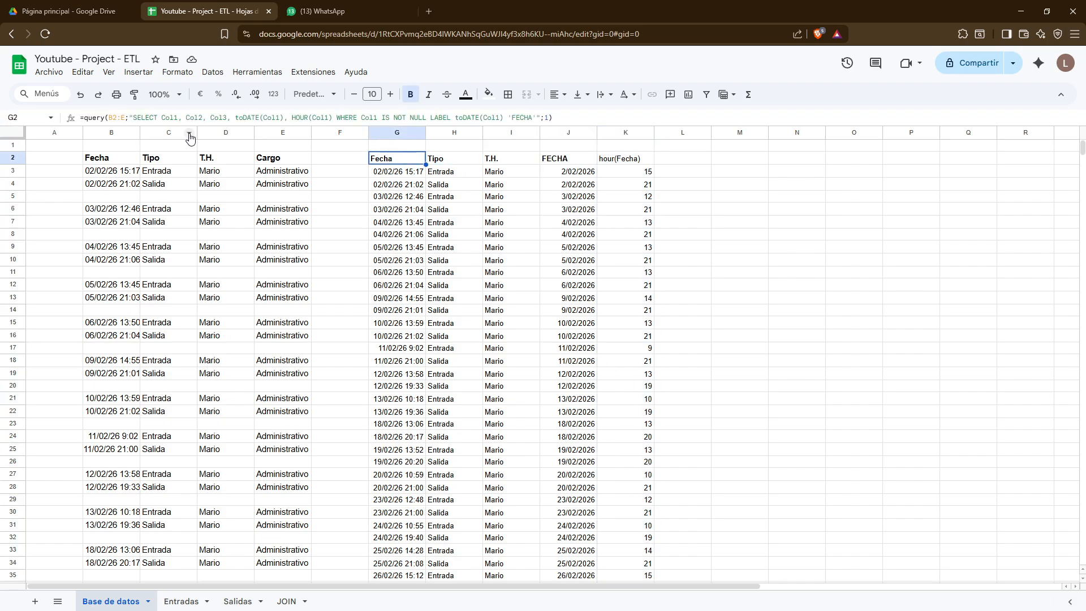
pyautogui.press('Return')
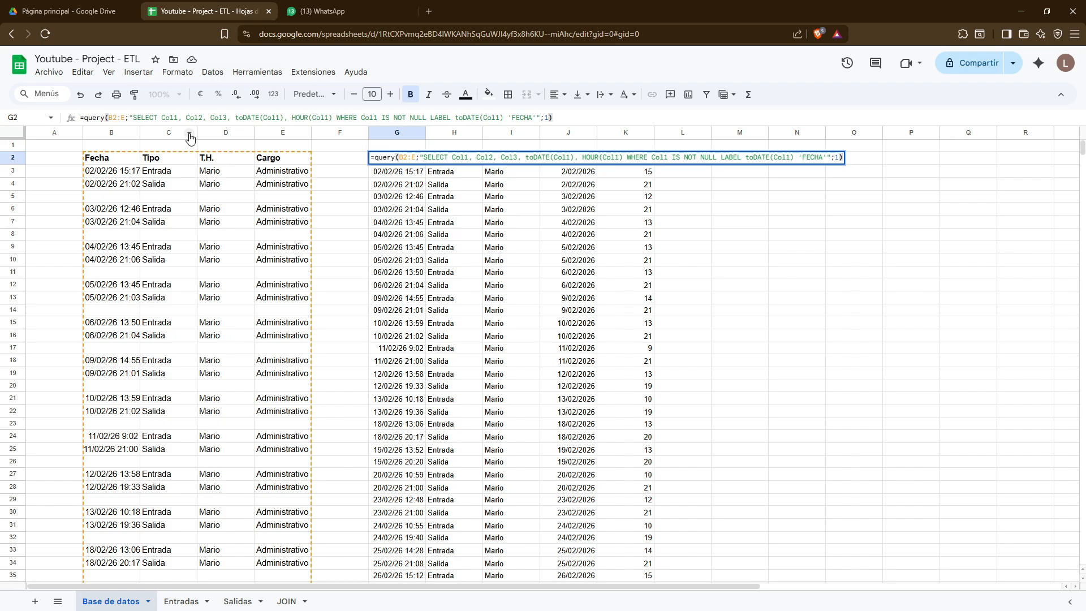
pyautogui.press('BackSpace')
pyautogui.press('BackSpace')
pyautogui.press('BackSpace')
pyautogui.press('BackSpace')
pyautogui.press('BackSpace')
pyautogui.press('BackSpace')
pyautogui.press('BackSpace')
pyautogui.press('BackSpace')
pyautogui.press('BackSpace')
pyautogui.press('BackSpace')
pyautogui.press('BackSpace')
pyautogui.press('BackSpace')
pyautogui.press('BackSpace')
pyautogui.press('BackSpace')
pyautogui.press('BackSpace')
pyautogui.press('BackSpace')
pyautogui.press('BackSpace')
pyautogui.press('BackSpace')
pyautogui.press('BackSpace')
pyautogui.press('BackSpace')
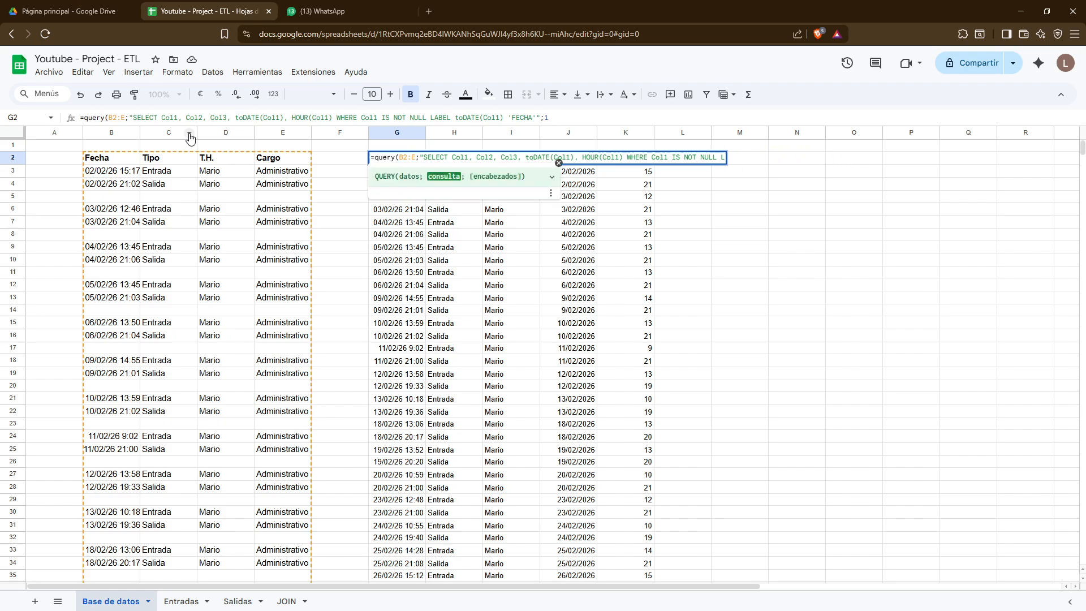
pyautogui.press('BackSpace')
pyautogui.press('BackSpace')
pyautogui.press('BackSpace')
pyautogui.press('BackSpace')
pyautogui.press('BackSpace')
pyautogui.press('BackSpace')
pyautogui.press('BackSpace')
pyautogui.press('BackSpace')
pyautogui.press('BackSpace')
pyautogui.press('BackSpace')
pyautogui.press('BackSpace')
pyautogui.press('BackSpace')
pyautogui.press('BackSpace')
pyautogui.press('BackSpace')
pyautogui.press('BackSpace')
pyautogui.press('BackSpace')
pyautogui.press('BackSpace')
pyautogui.press('BackSpace')
pyautogui.press('BackSpace')
pyautogui.press('BackSpace')
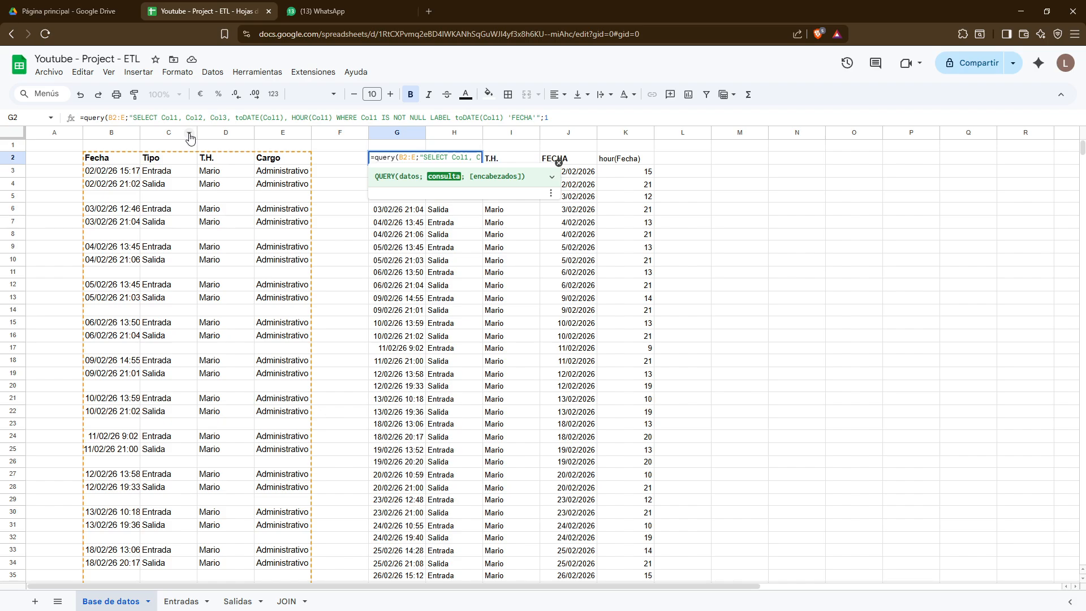
pyautogui.press('Escape')
pyautogui.press('Delete')
# Insert one empty column between the Fecha and Tipo columns of the source data
pyautogui.press('Left')
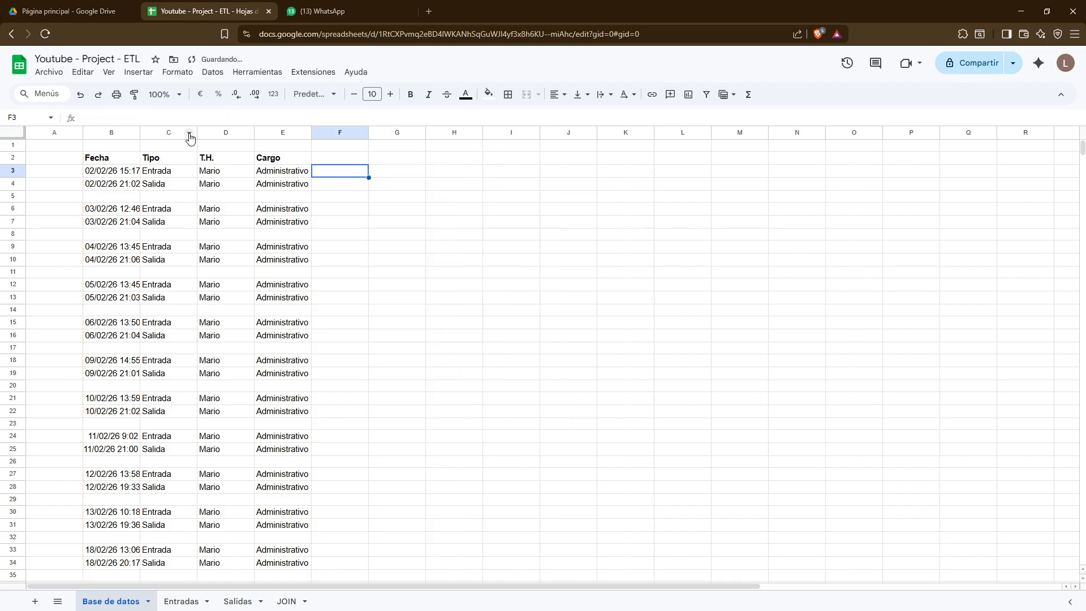
pyautogui.press('Left')
pyautogui.press('Left')
pyautogui.press('Left')
pyautogui.press('Left')
pyautogui.hotkey('shift', 'Down')
pyautogui.hotkey('shift', 'Down')
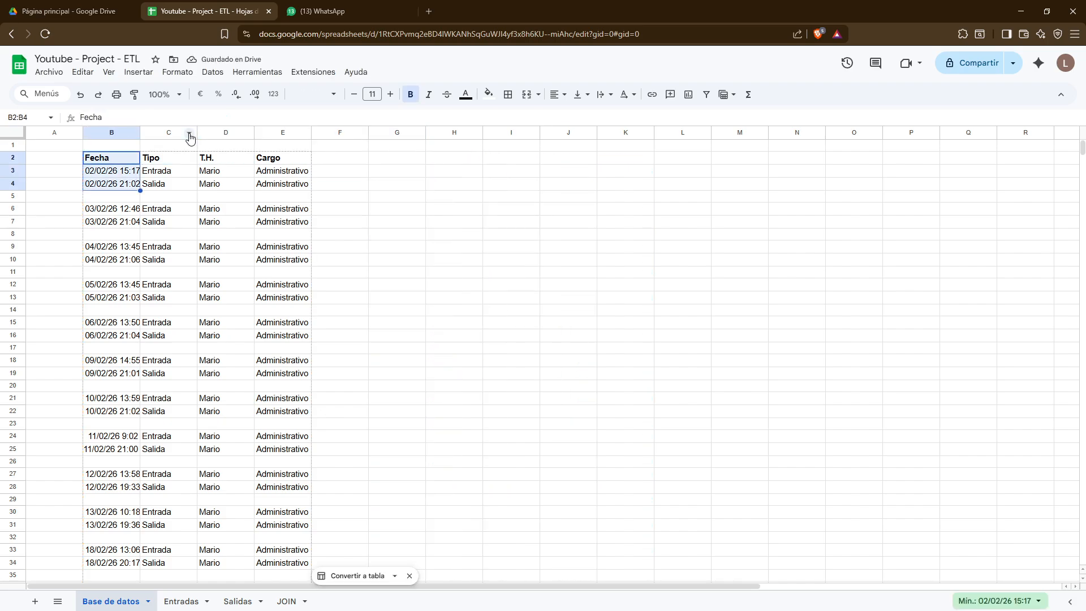
pyautogui.hotkey('ctrl', 'space')
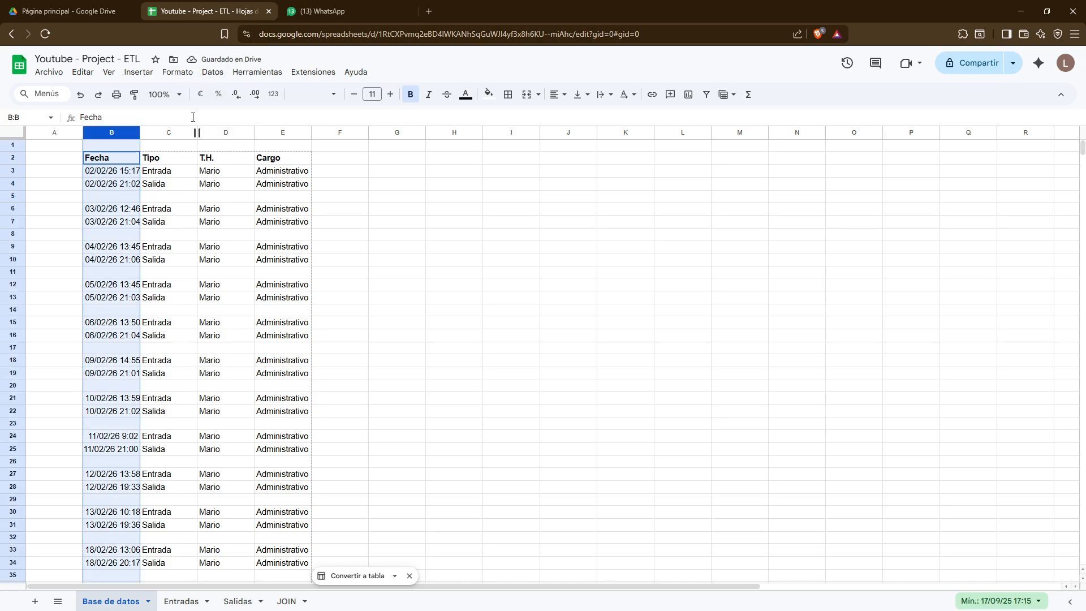
pyautogui.rightClick(168, 137)
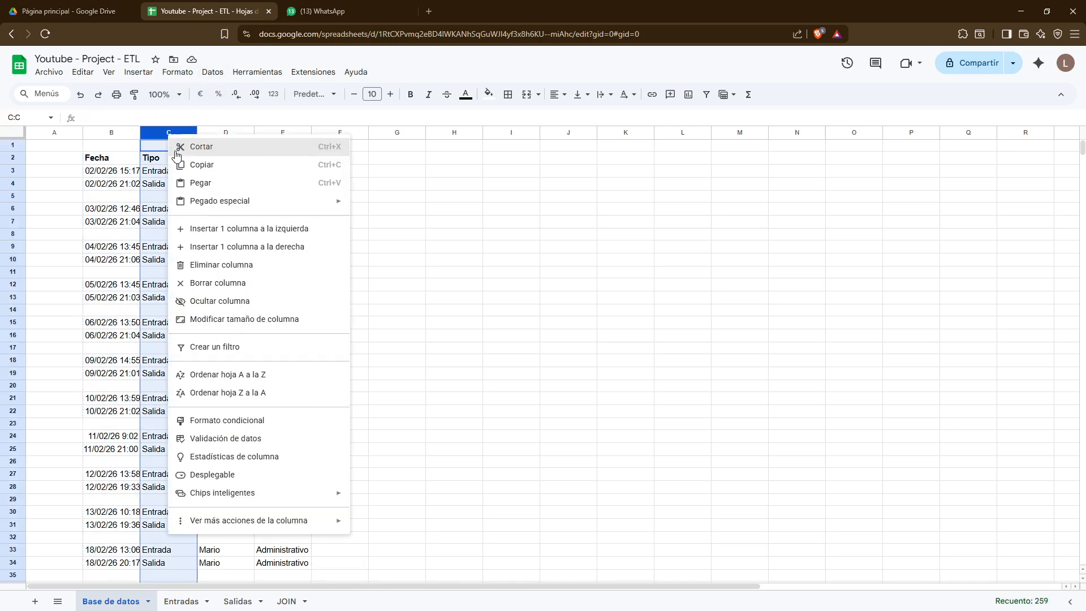
pyautogui.click(238, 229)
# Split the Fecha column's text into separate date and time columns with the automatically detected separator
pyautogui.click(111, 133)
pyautogui.rightClick(111, 133)
pyautogui.click(212, 72)
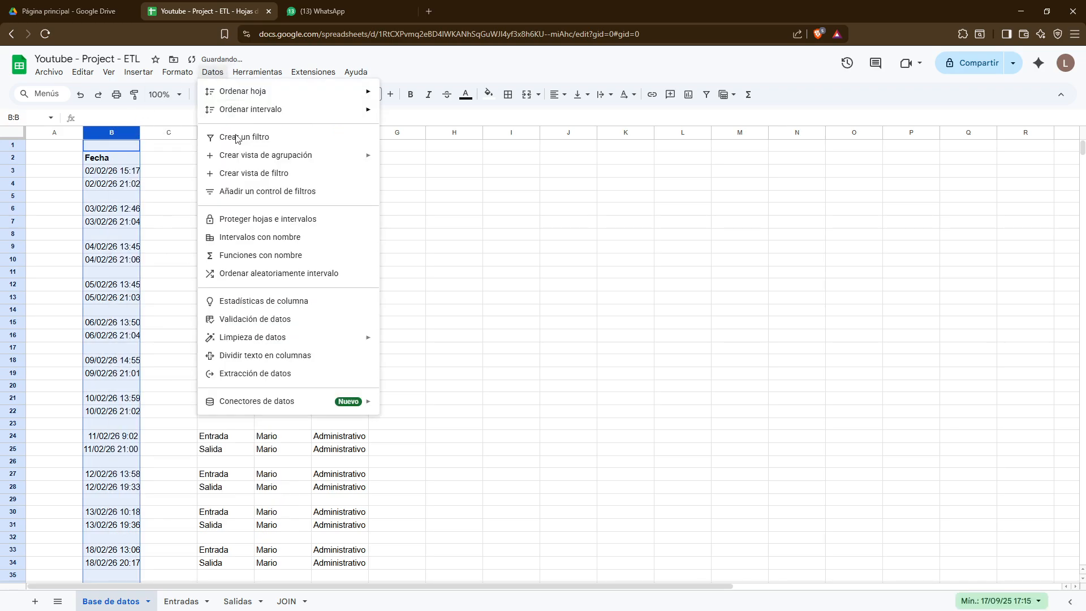
pyautogui.click(274, 357)
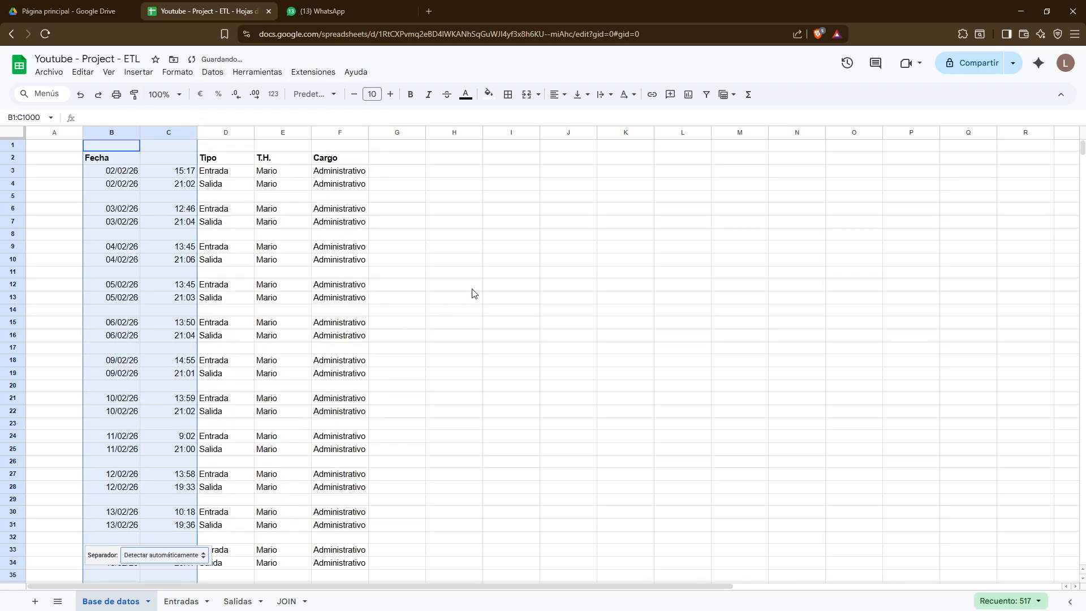
pyautogui.click(239, 196)
# Enter HORA as the header of the new time column in C2
pyautogui.click(176, 159)
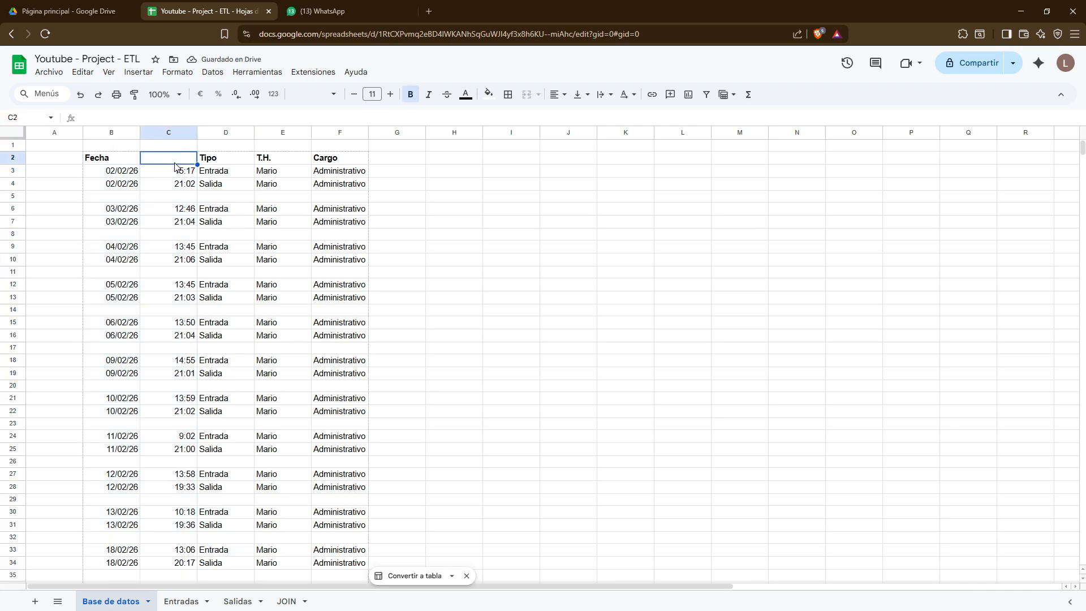
pyautogui.write('HORA')
pyautogui.press('Return')
pyautogui.press('Left')
pyautogui.press('Right')
pyautogui.press('Left')
pyautogui.press('Up')
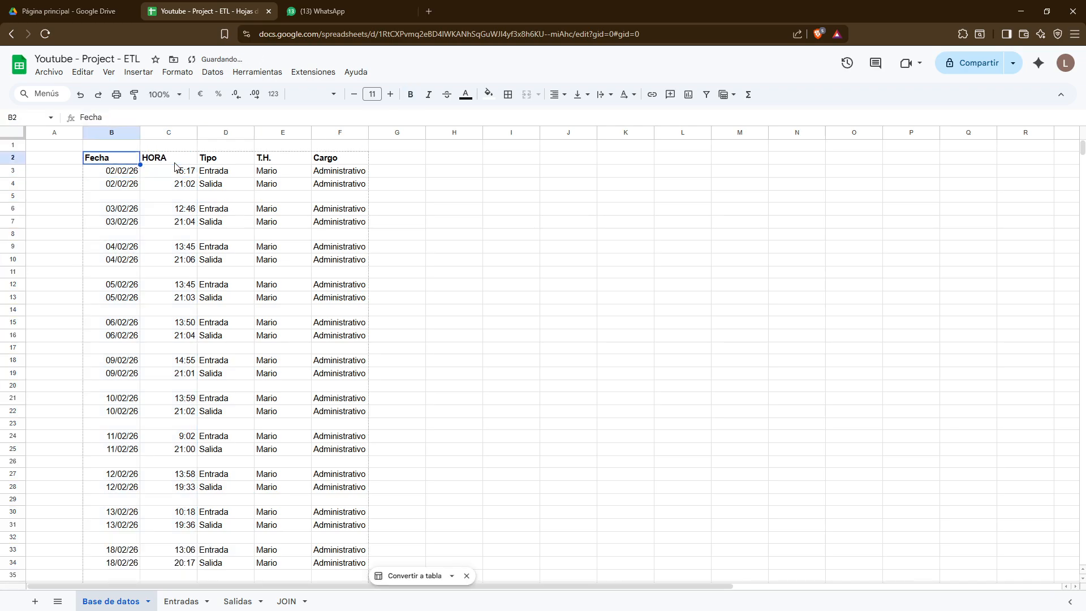
# Examine the separated date and time values in the Fecha and HORA columns of the source data
pyautogui.press('Right')
pyautogui.press('Up')
pyautogui.press('Left')
pyautogui.press('Down')
pyautogui.press('Down')
pyautogui.press('Down')
pyautogui.press('Down')
pyautogui.press('Down')
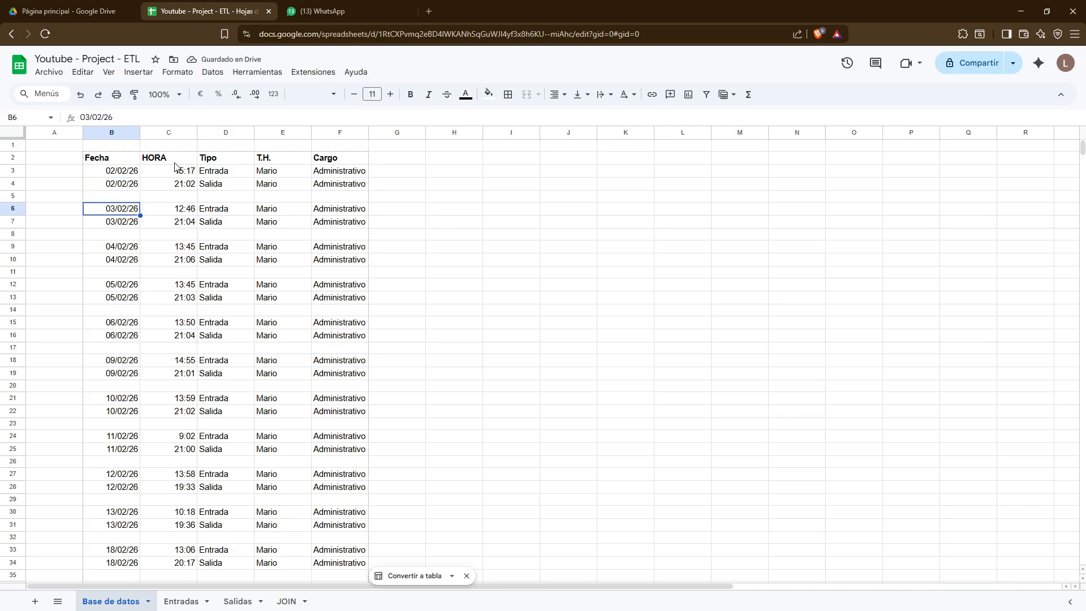
pyautogui.press('Down')
pyautogui.press('Down')
pyautogui.press('Down')
pyautogui.press('Down')
pyautogui.press('Down')
pyautogui.press('Down')
pyautogui.press('Down')
pyautogui.press('Down')
pyautogui.press('Down')
pyautogui.press('Down')
pyautogui.press('Down')
pyautogui.press('Down')
pyautogui.press('Down')
pyautogui.press('Down')
pyautogui.press('Down')
pyautogui.press('Down')
pyautogui.press('Down')
pyautogui.press('Down')
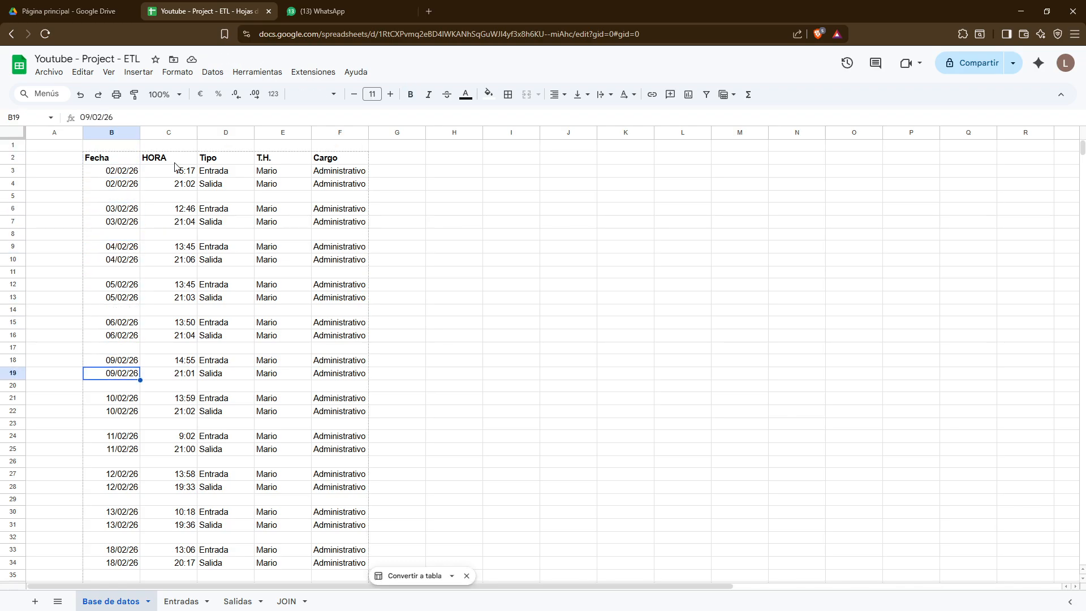
pyautogui.press('Down')
pyautogui.press('Right')
pyautogui.press('Up')
pyautogui.press('Up')
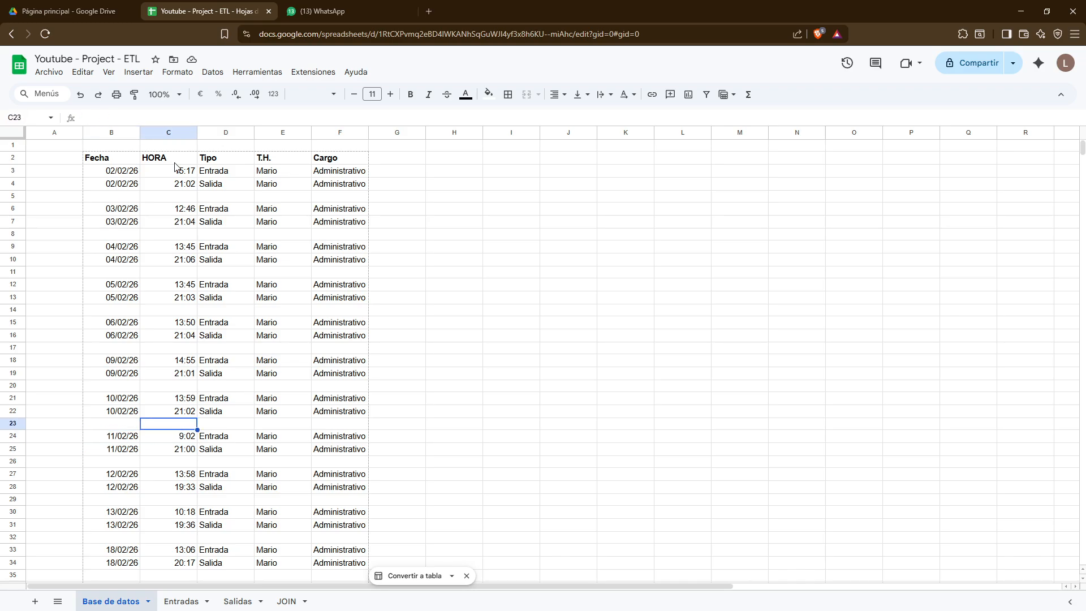
pyautogui.press('Down')
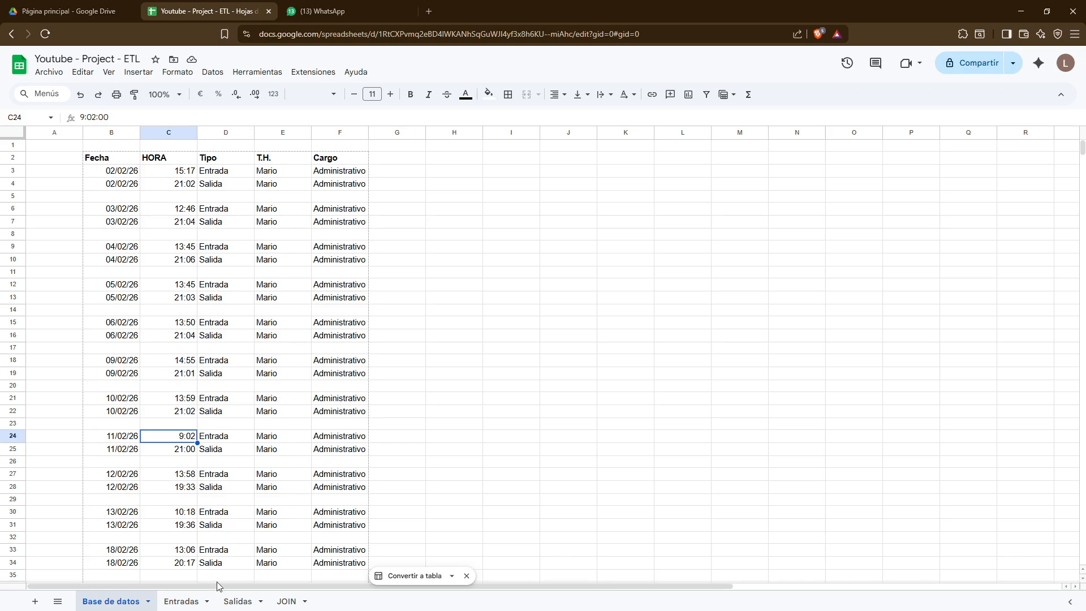
# Start a QUERY formula in B2 of the Entradas sheet with the open-ended range 'Base de datos'!B2:F as its data
pyautogui.click(182, 601)
pyautogui.click(131, 154)
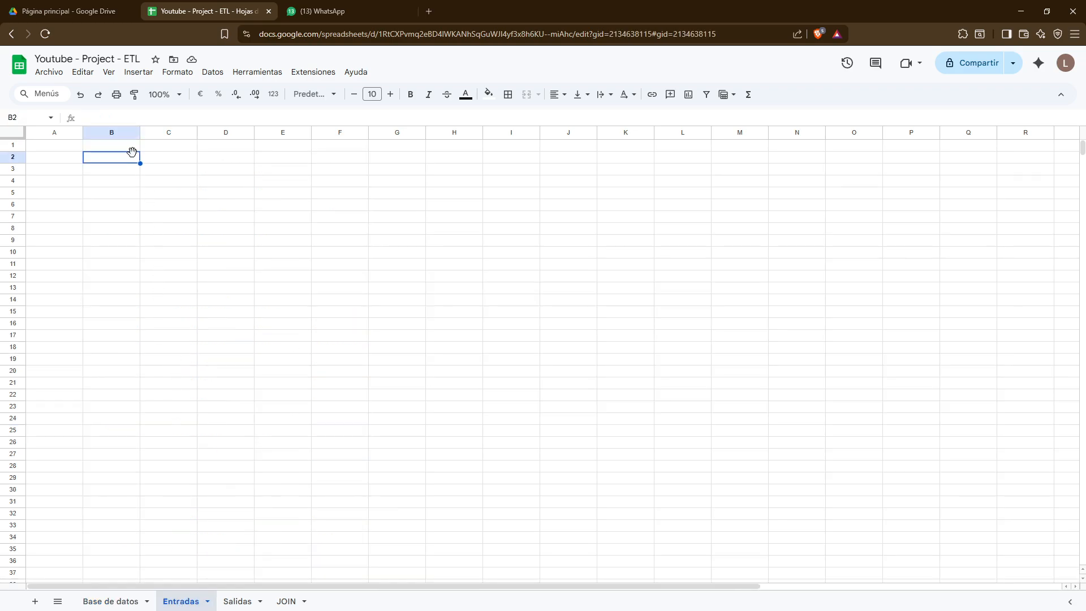
pyautogui.write('=QUERY(')
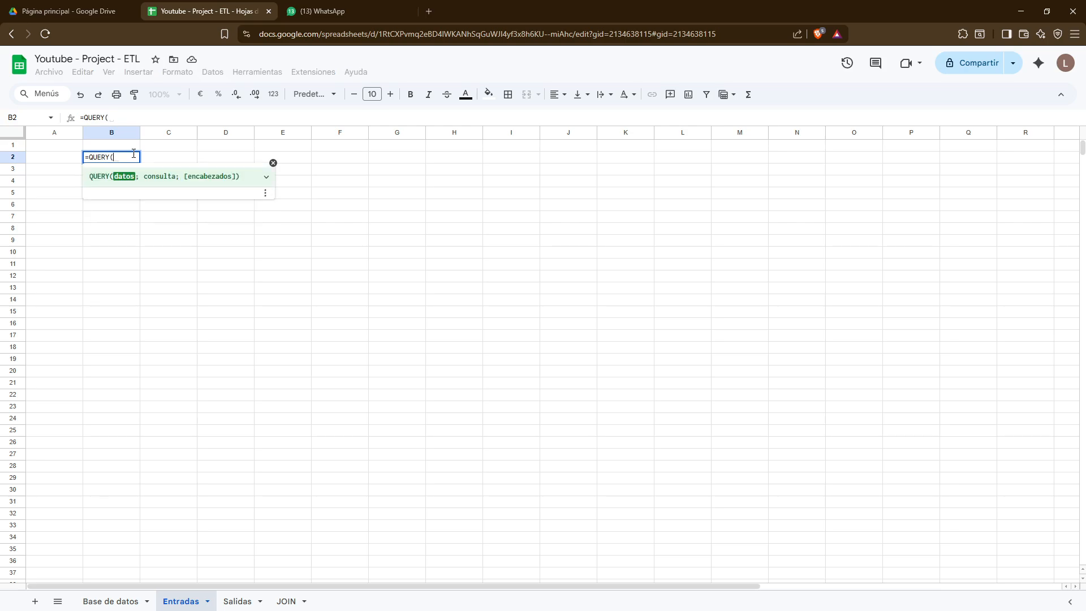
pyautogui.click(113, 601)
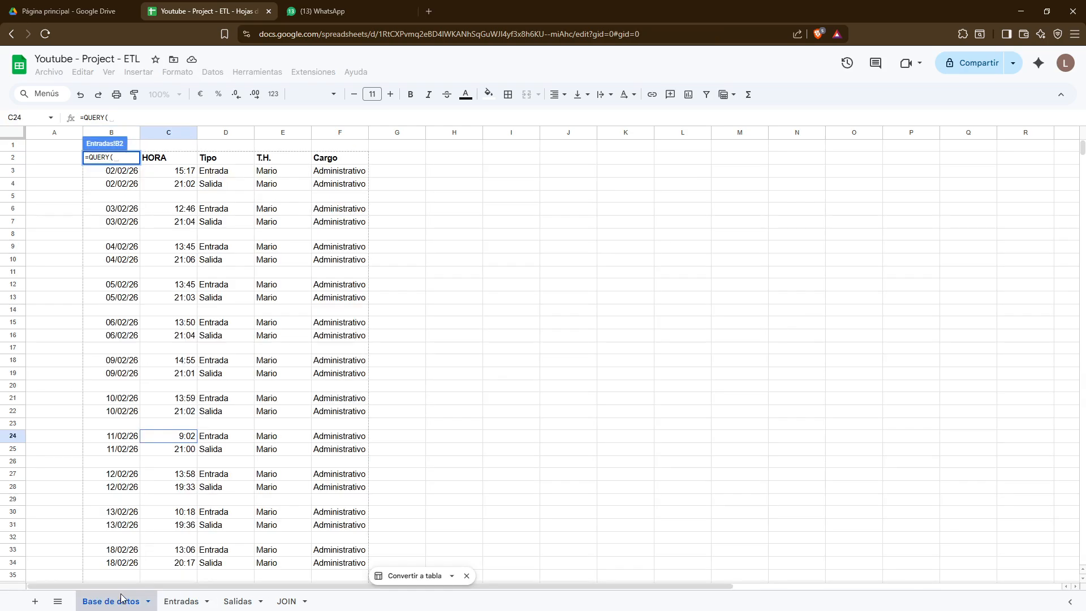
pyautogui.click(174, 149)
pyautogui.press('Left')
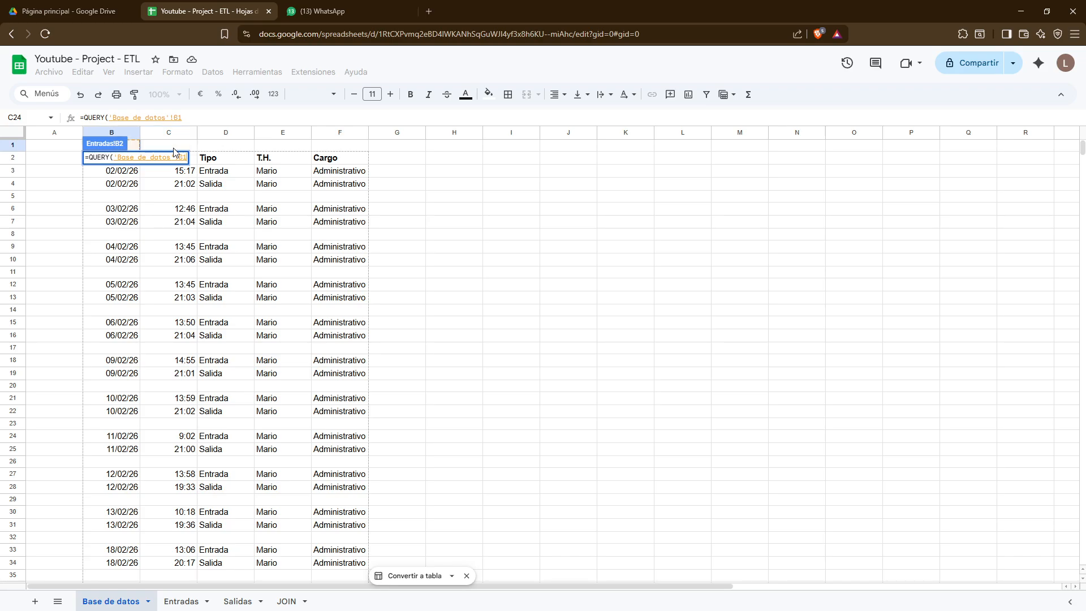
pyautogui.press('Down')
pyautogui.hotkey('ctrl', 'shift', 'Right')
pyautogui.hotkey('ctrl', 'shift', 'Right')
pyautogui.hotkey('ctrl', 'shift', 'Left')
pyautogui.hotkey('shift', 'Down')
pyautogui.hotkey('shift', 'Down')
pyautogui.hotkey('shift', 'Down')
pyautogui.hotkey('shift', 'Down')
pyautogui.hotkey('shift', 'Down')
pyautogui.hotkey('shift', 'Down')
pyautogui.hotkey('shift', 'Down')
pyautogui.hotkey('shift', 'Down')
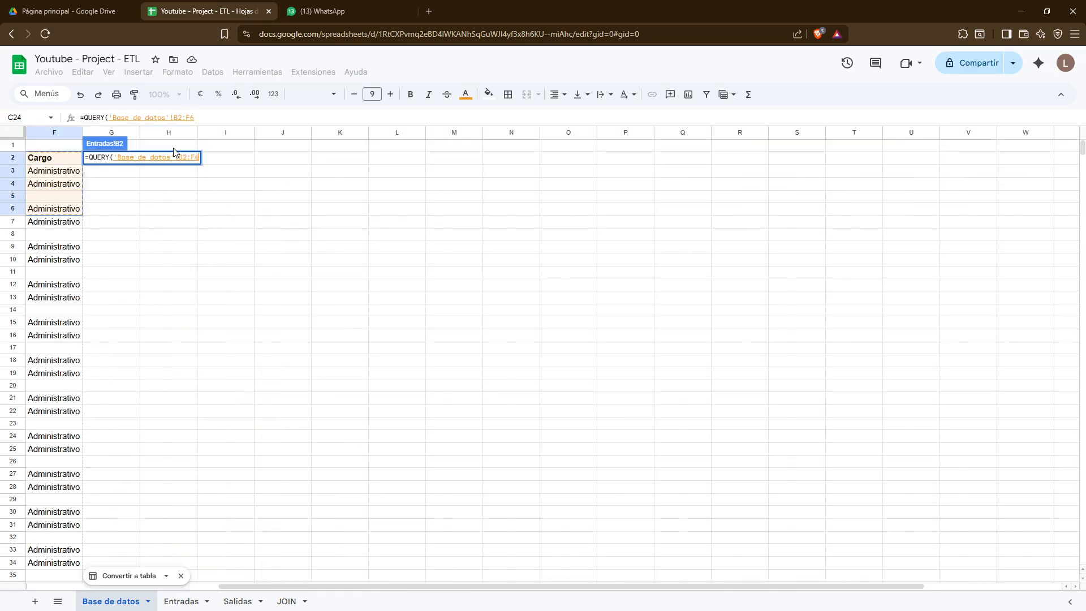
pyautogui.press('BackSpace')
pyautogui.press('BackSpace')
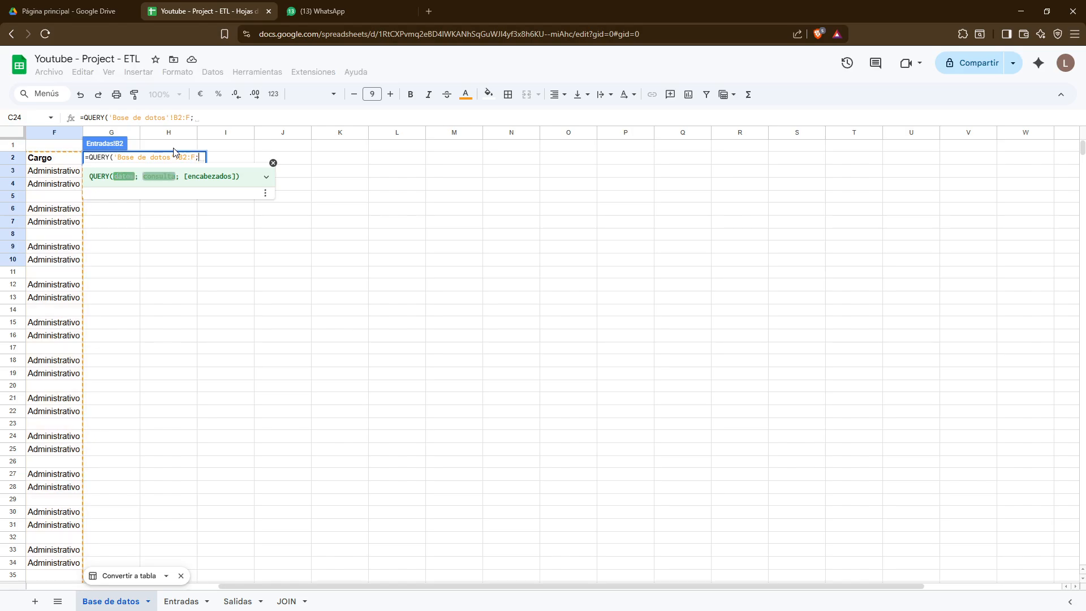
# Complete the B2 query with the query text "SELECT *" so it requests all source columns
pyautogui.write('; "SELECET')
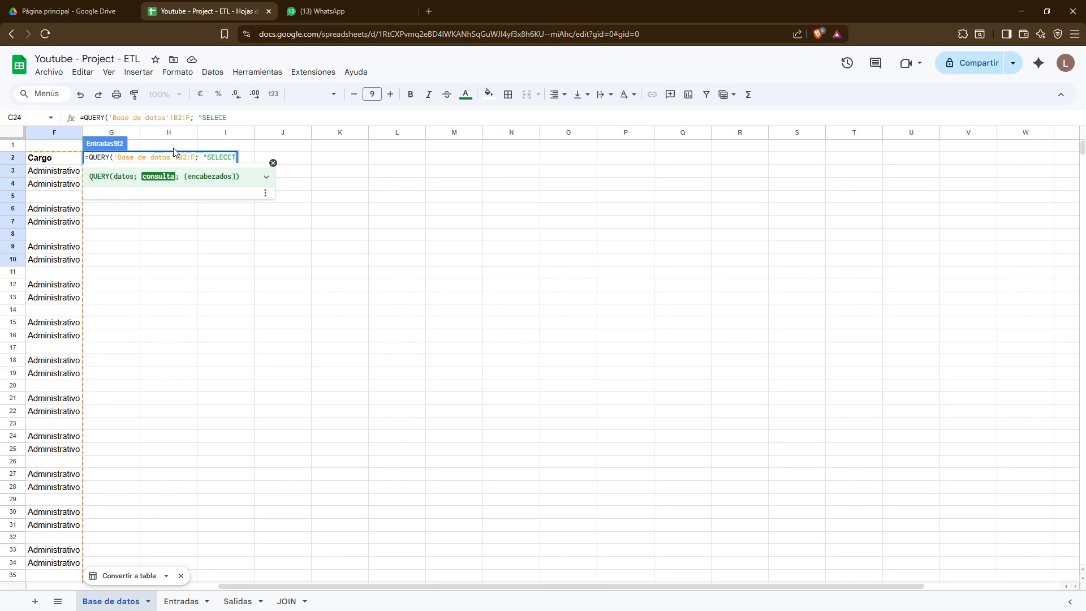
pyautogui.write(' *")')
pyautogui.press('Return')
pyautogui.press('Up')
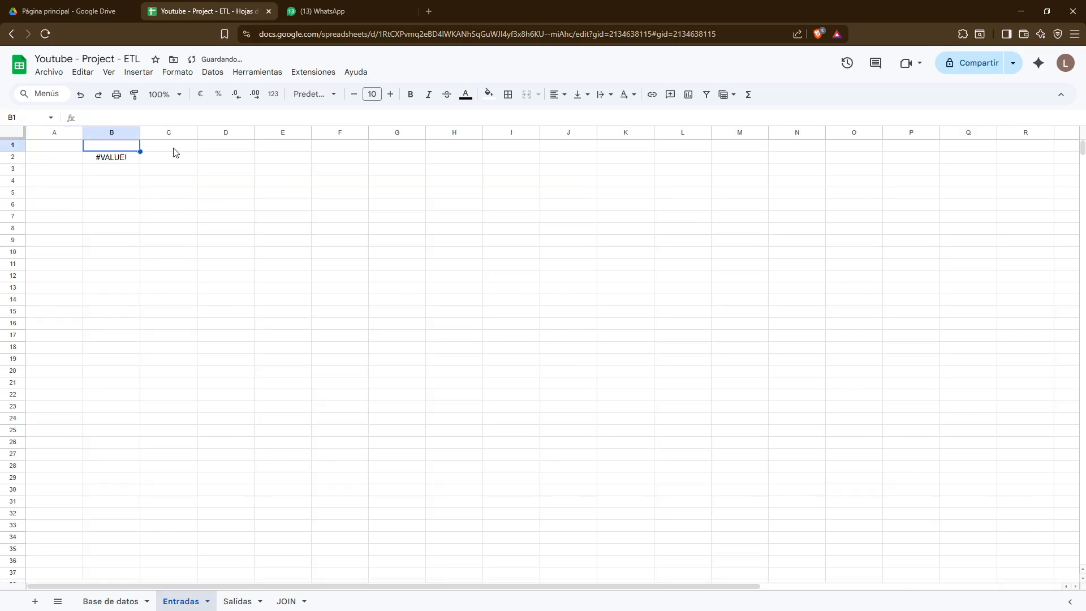
pyautogui.press('Down')
pyautogui.press('F2')
pyautogui.press('Left')
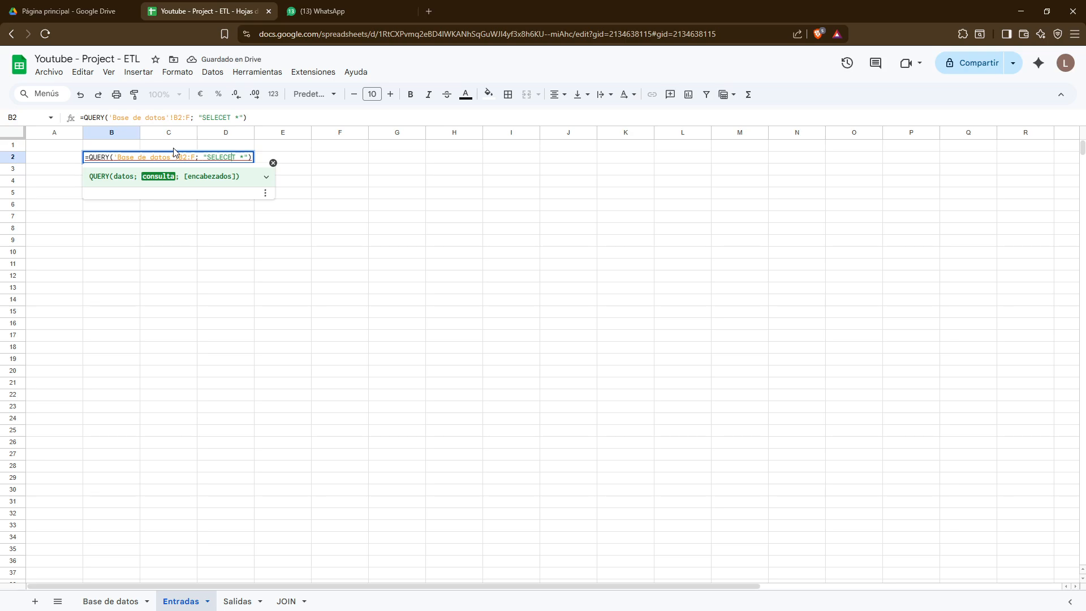
pyautogui.press('Left')
pyautogui.press('Left')
pyautogui.press('BackSpace')
pyautogui.press('Return')
pyautogui.press('Up')
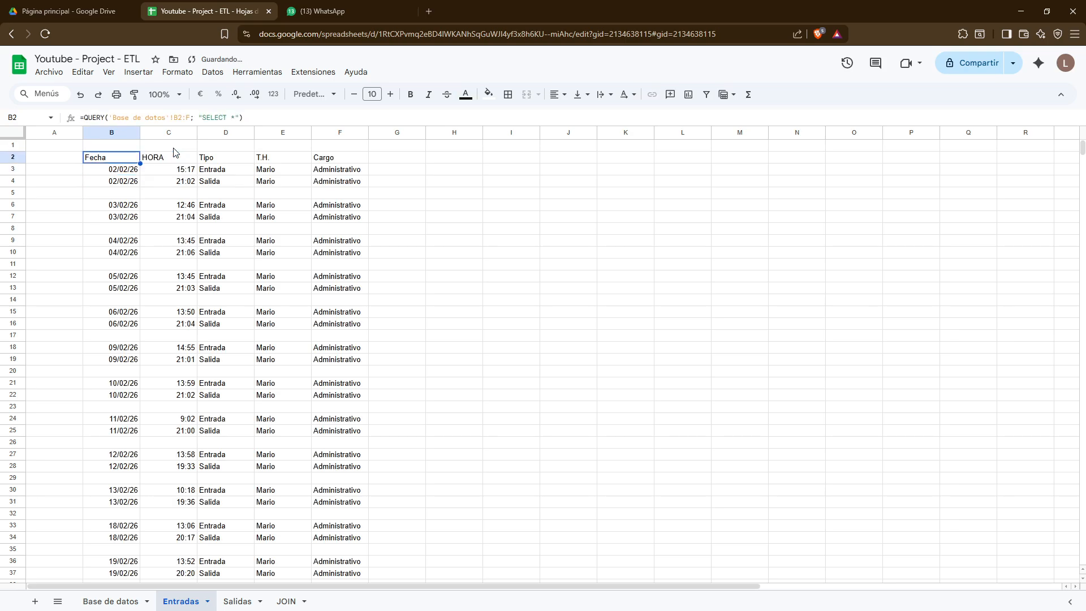
# Add 1 as the headers argument of the QUERY formula in B2
pyautogui.press('F2')
pyautogui.press('Left')
pyautogui.press('Left')
pyautogui.write(';')
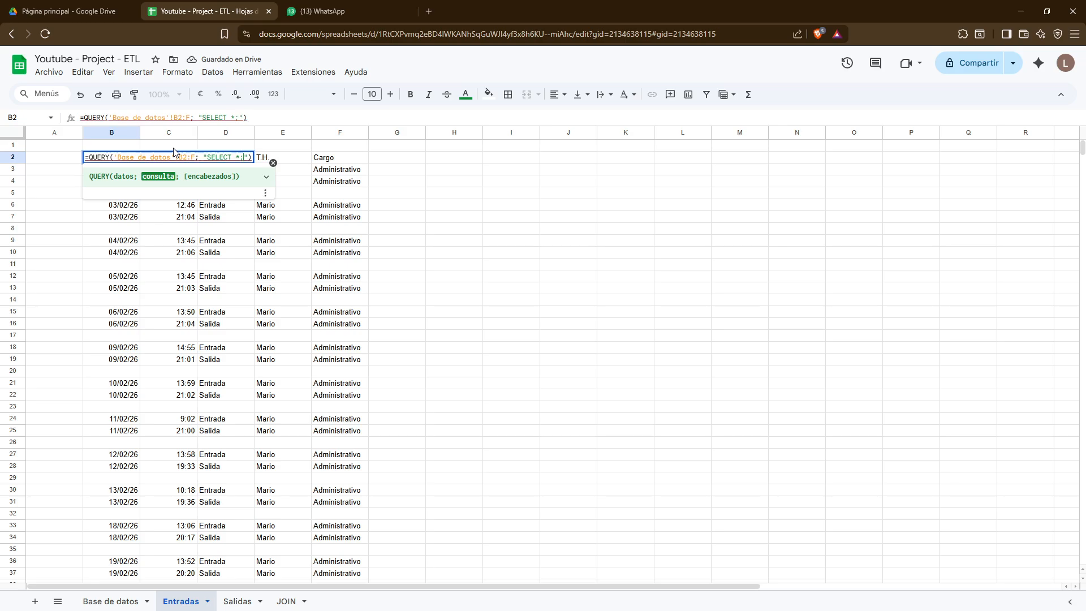
pyautogui.press('BackSpace')
pyautogui.press('BackSpace')
pyautogui.press('Right')
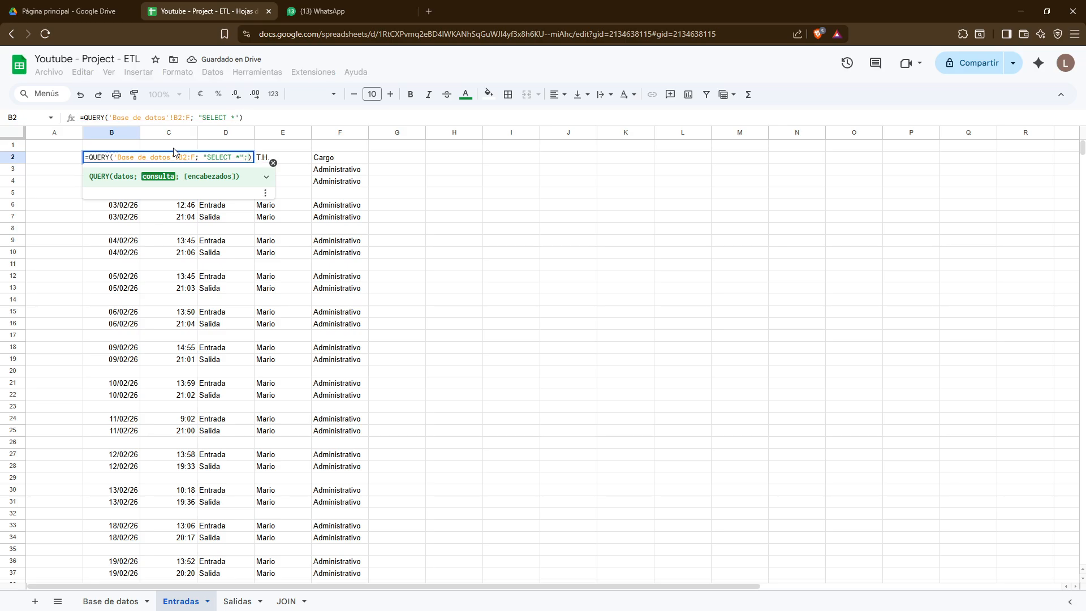
pyautogui.write('; 1')
pyautogui.press('Return')
pyautogui.press('Up')
# Add the condition WHERE B IS NOT NULL to the B2 query to exclude the blank rows
pyautogui.press('F2')
pyautogui.press('Left')
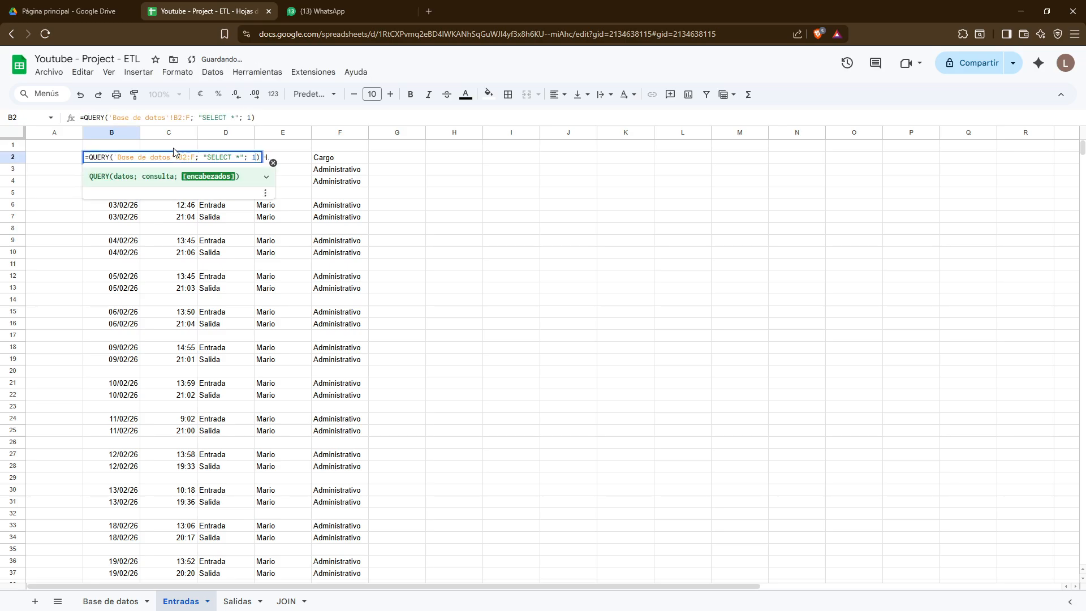
pyautogui.press('Left')
pyautogui.write('WHER')
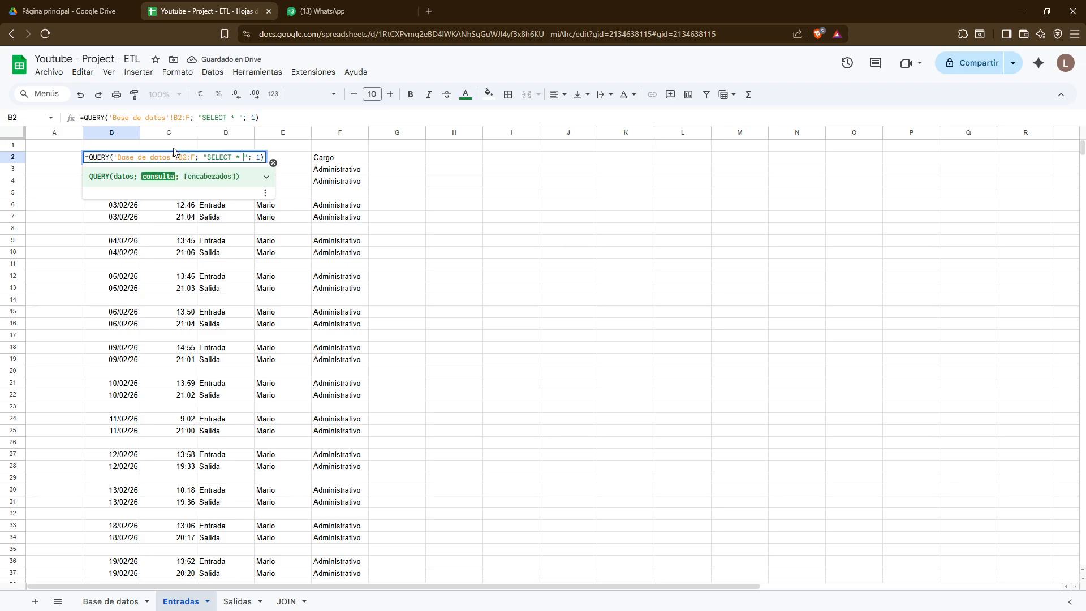
pyautogui.write('E ')
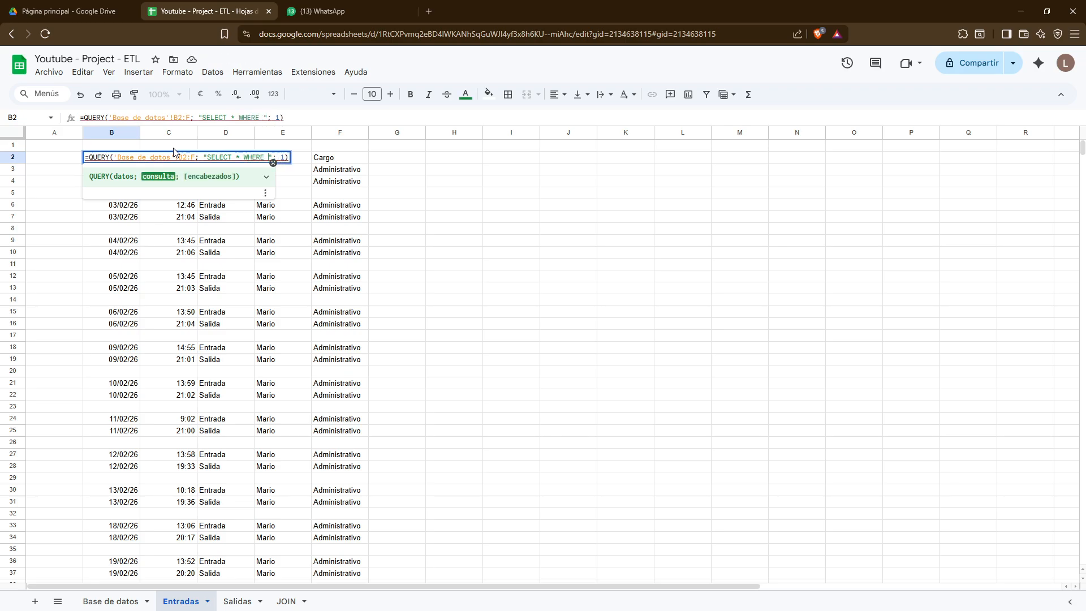
pyautogui.write('B IS NOT')
pyautogui.write(' NULL')
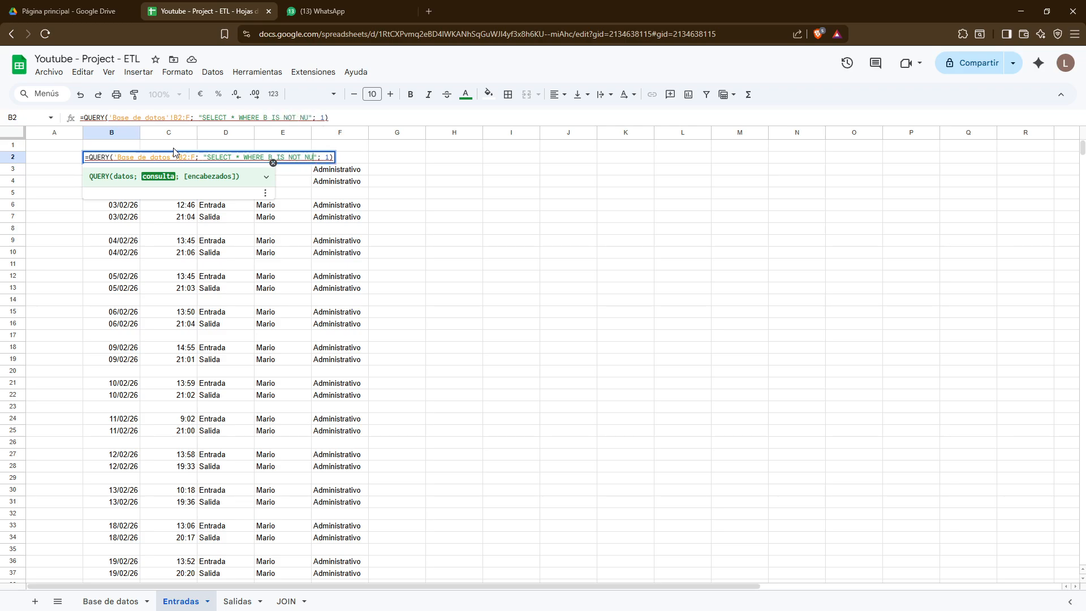
pyautogui.press('Return')
# Append ORDER BY B ASC to the B2 query to sort the records by ascending date
pyautogui.press('F2')
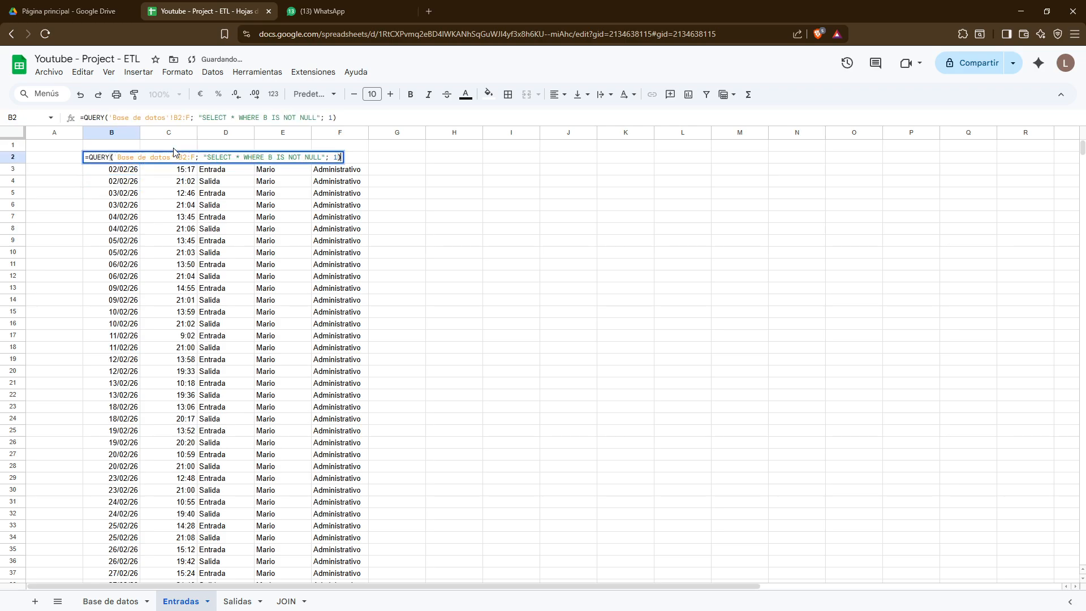
pyautogui.press('Left')
pyautogui.press('Left')
pyautogui.press('Left')
pyautogui.press('Left')
pyautogui.press('Left')
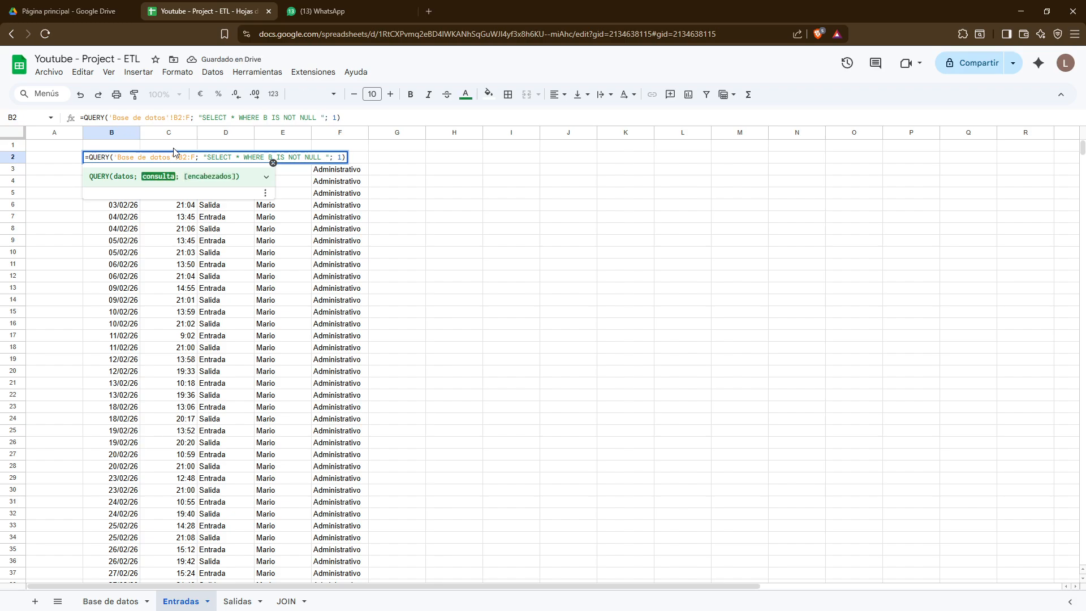
pyautogui.write('ORDER BY ')
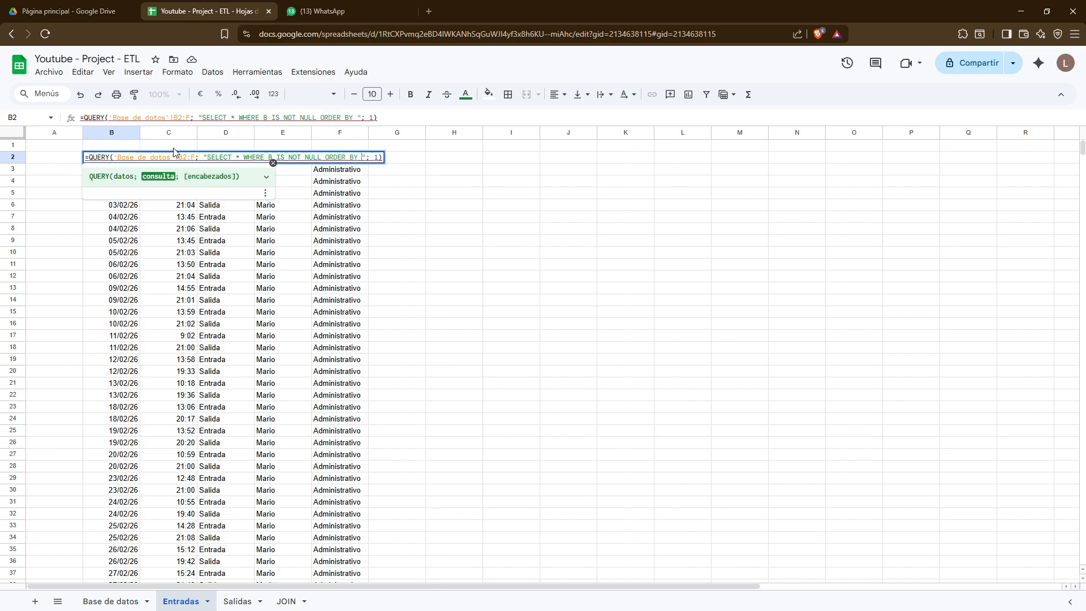
pyautogui.write('B ASC')
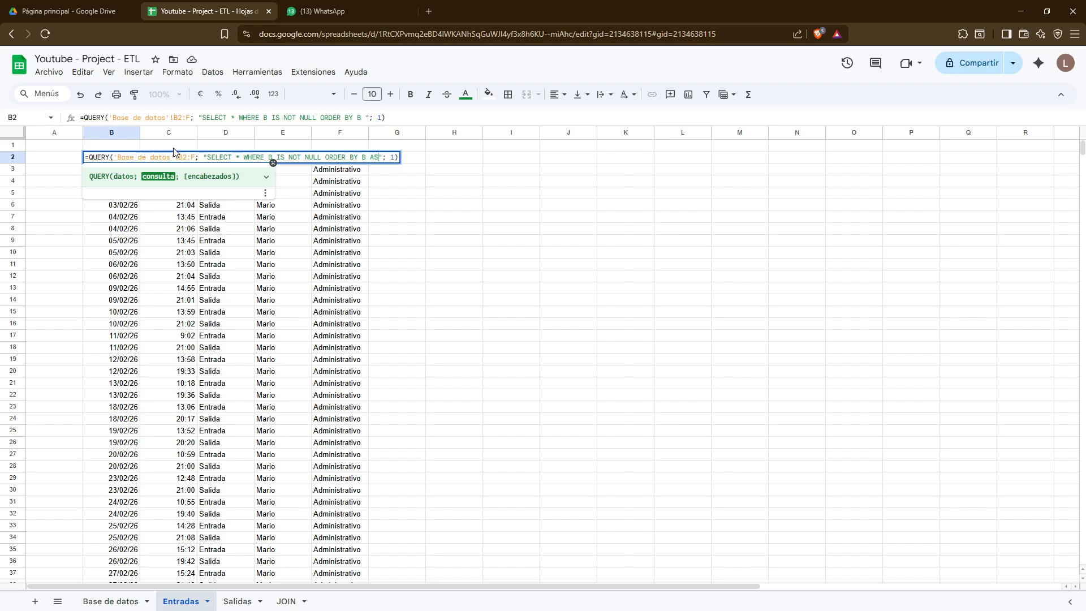
pyautogui.press('Return')
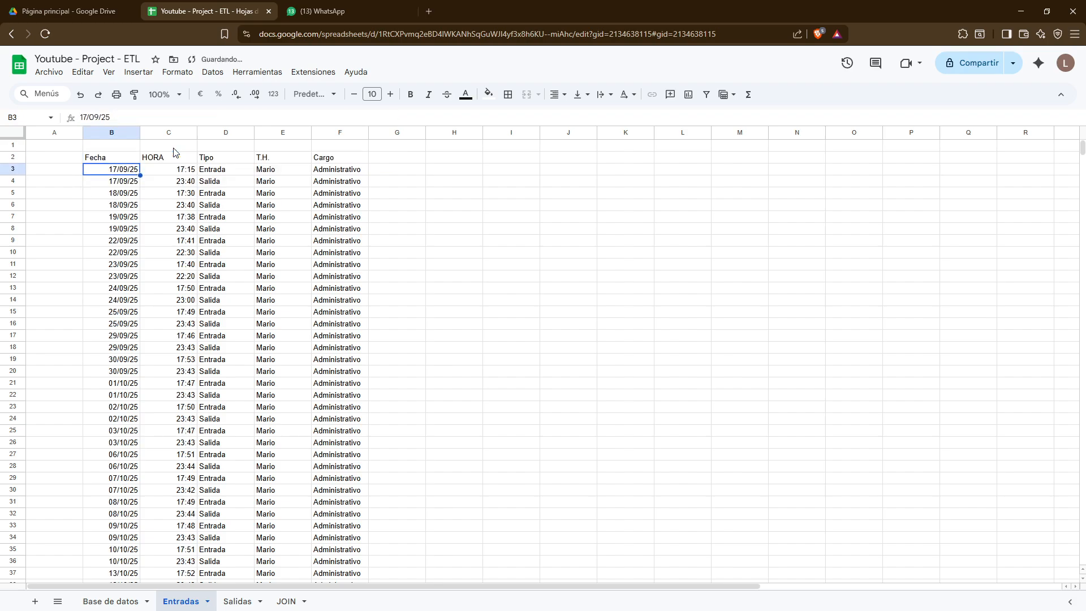
# Insert the condition AND E='Entradas' before the ORDER BY clause of the B2 query
pyautogui.press('Up')
pyautogui.press('Return')
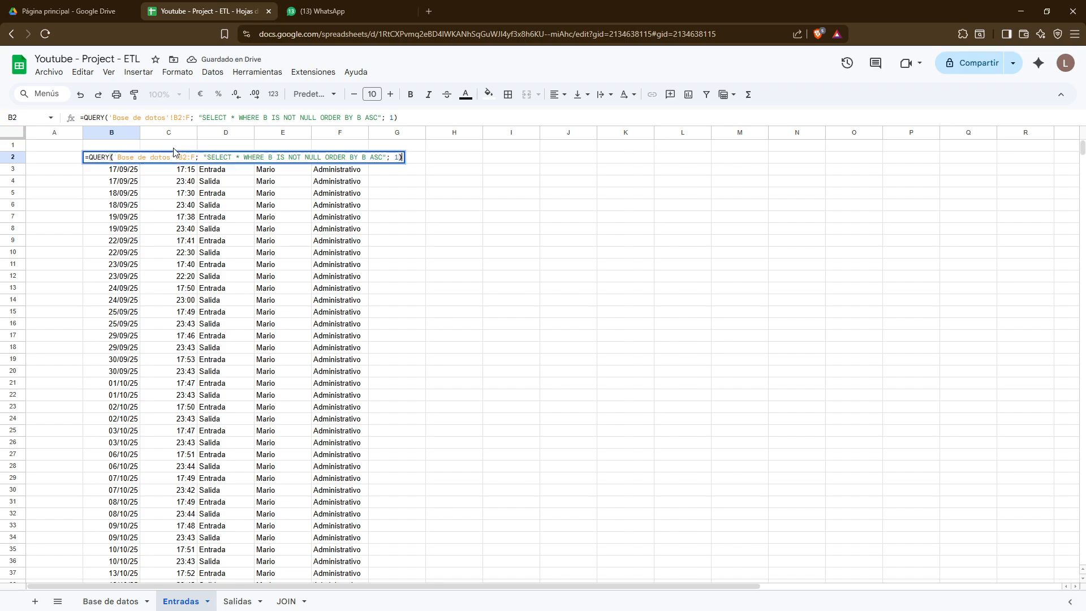
pyautogui.press('Left')
pyautogui.press('Left')
pyautogui.press('Left')
pyautogui.press('Left')
pyautogui.press('Left')
pyautogui.press('Left')
pyautogui.press('Left')
pyautogui.press('Left')
pyautogui.press('Left')
pyautogui.press('Left')
pyautogui.press('Left')
pyautogui.press('Left')
pyautogui.press('Left')
pyautogui.press('Left')
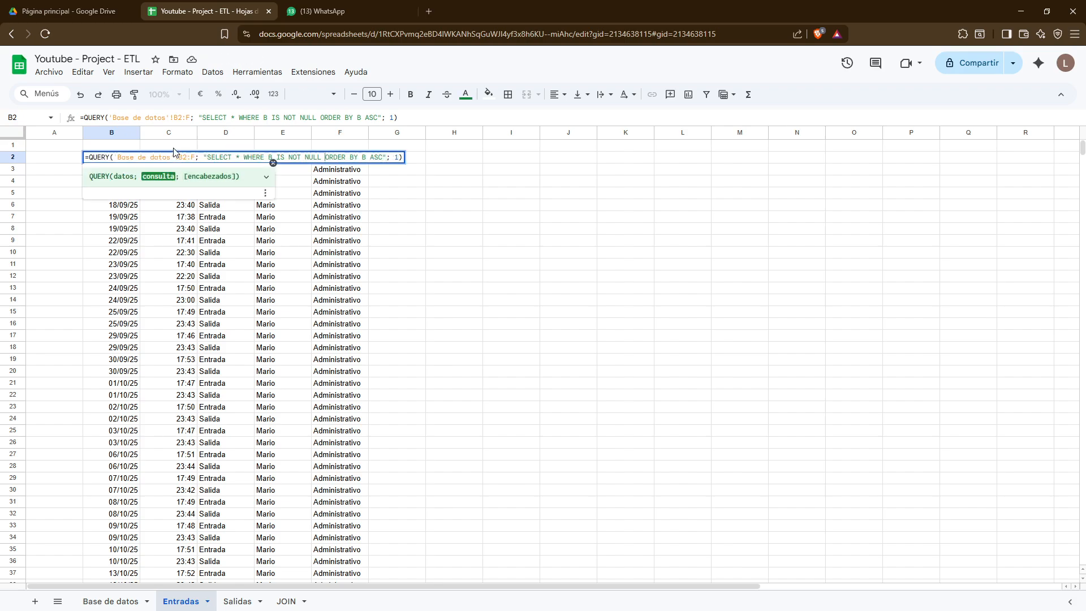
pyautogui.write('AND ')
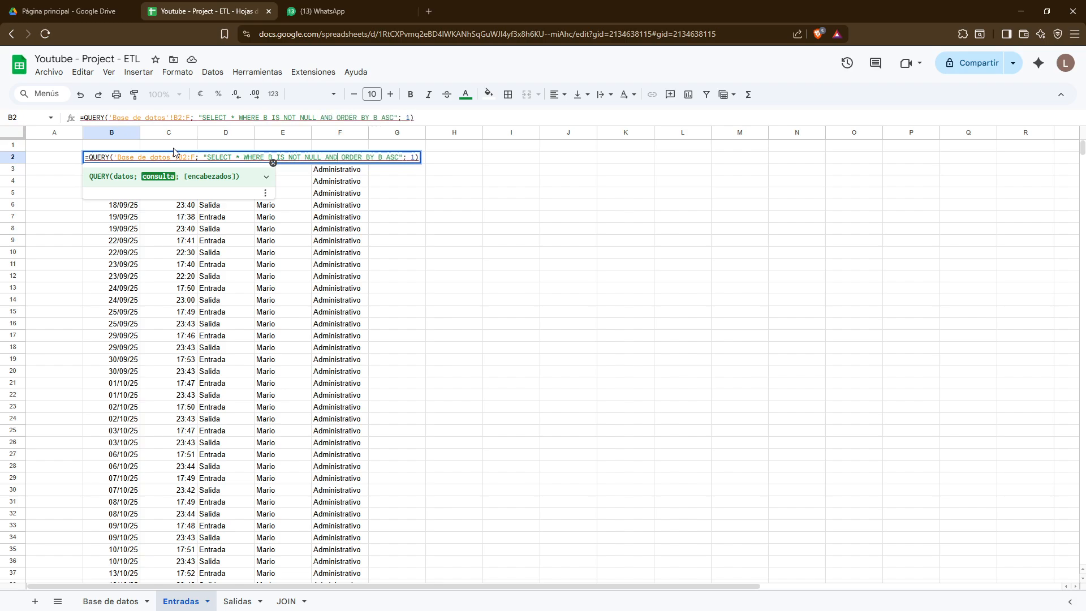
pyautogui.write('E ')
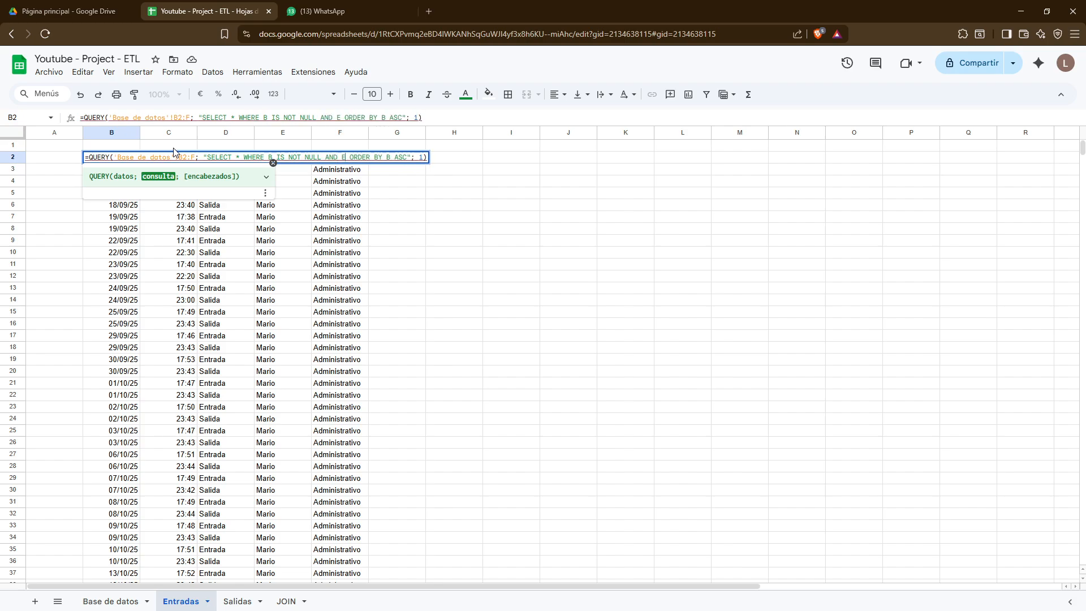
pyautogui.write('=')
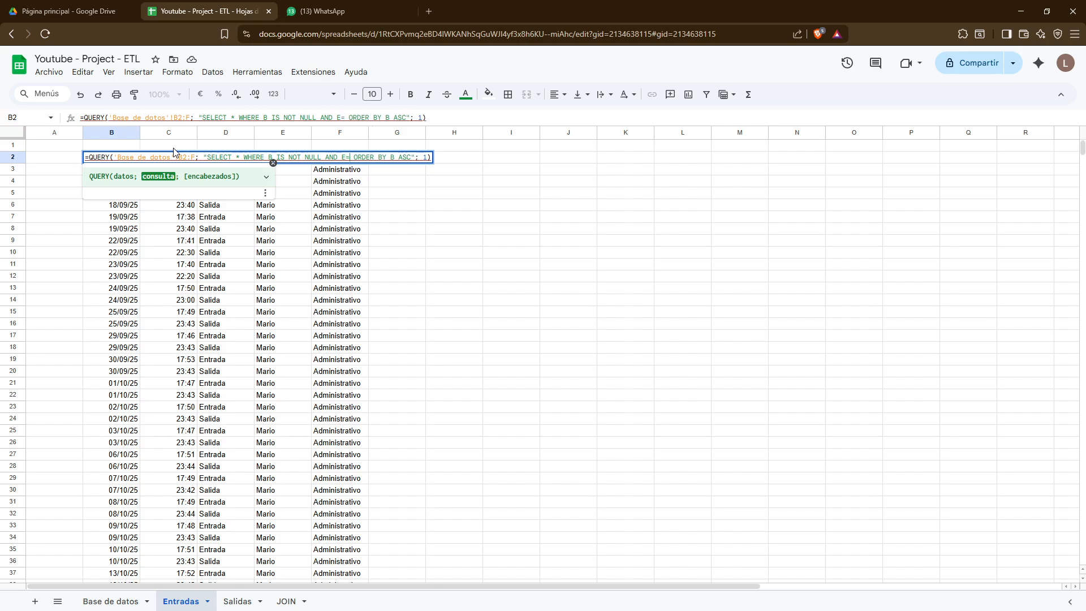
pyautogui.write("'Enrto")
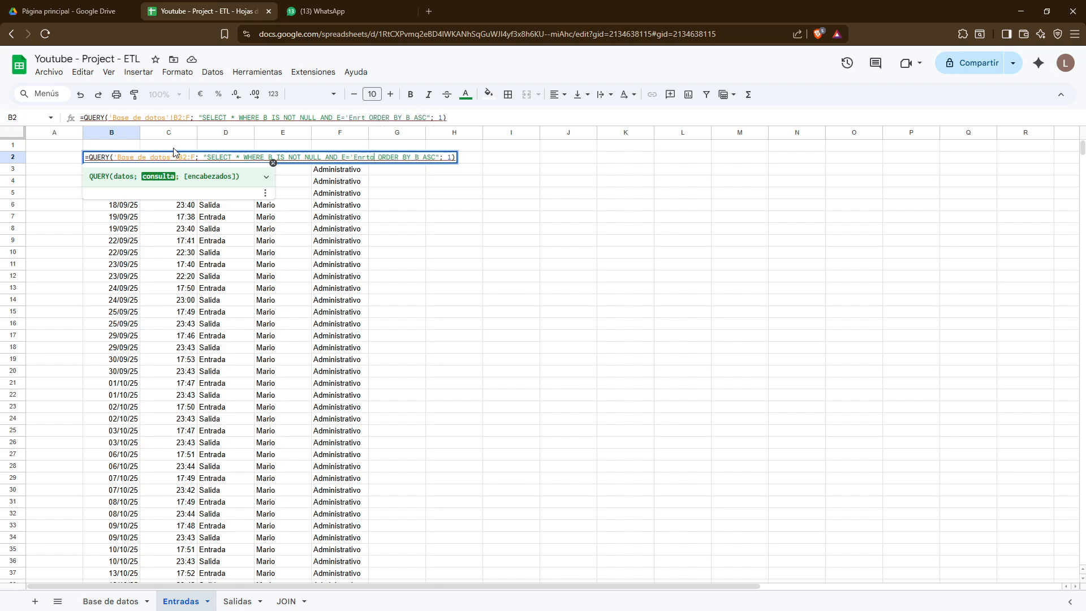
pyautogui.press('BackSpace')
pyautogui.press('BackSpace')
pyautogui.press('BackSpace')
pyautogui.write("trodas'")
pyautogui.press('Return')
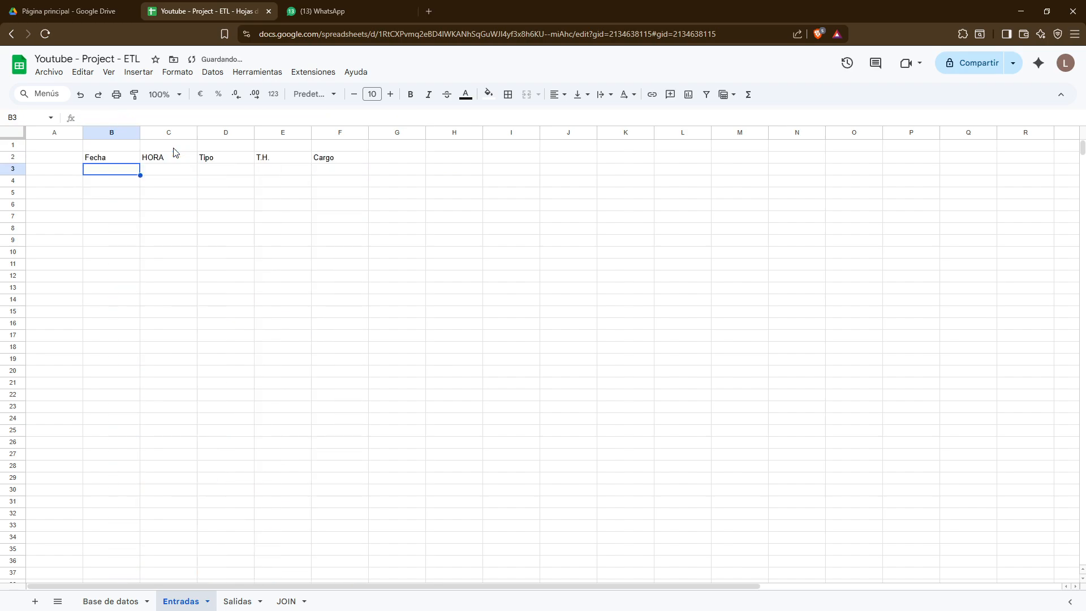
# Change the column compared with 'Entradas' in the B2 query to D
pyautogui.press('Up')
pyautogui.press('F2')
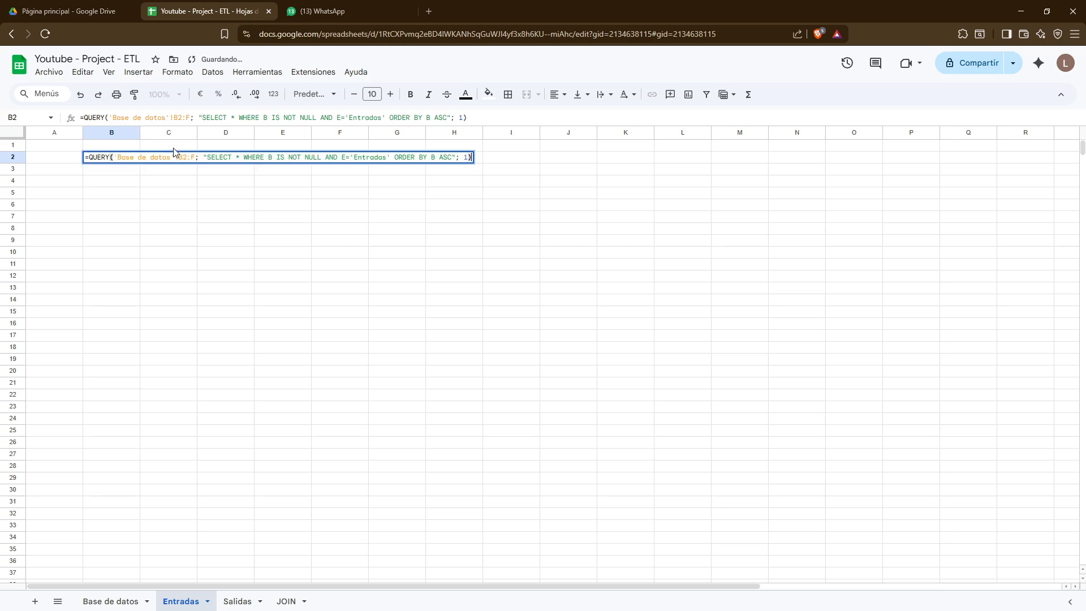
pyautogui.press('Left')
pyautogui.press('Left')
pyautogui.press('Left')
pyautogui.press('Left')
pyautogui.press('Left')
pyautogui.press('Left')
pyautogui.press('Left')
pyautogui.press('Left')
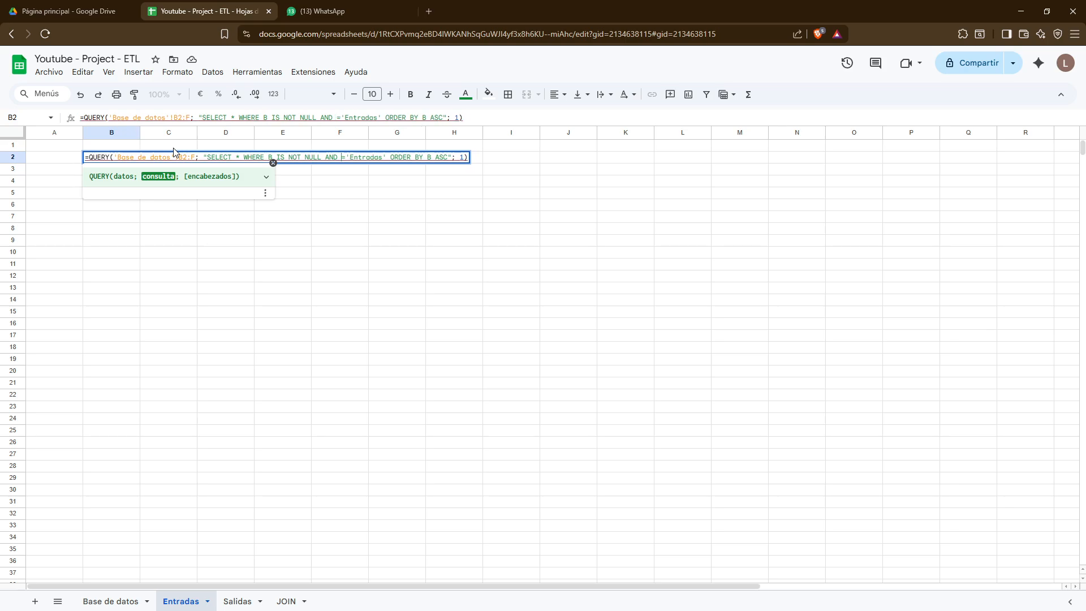
pyautogui.press('Return')
# Reopen the B2 query on the Entradas sheet and inspect its filter and sort conditions
pyautogui.press('Up')
pyautogui.press('F2')
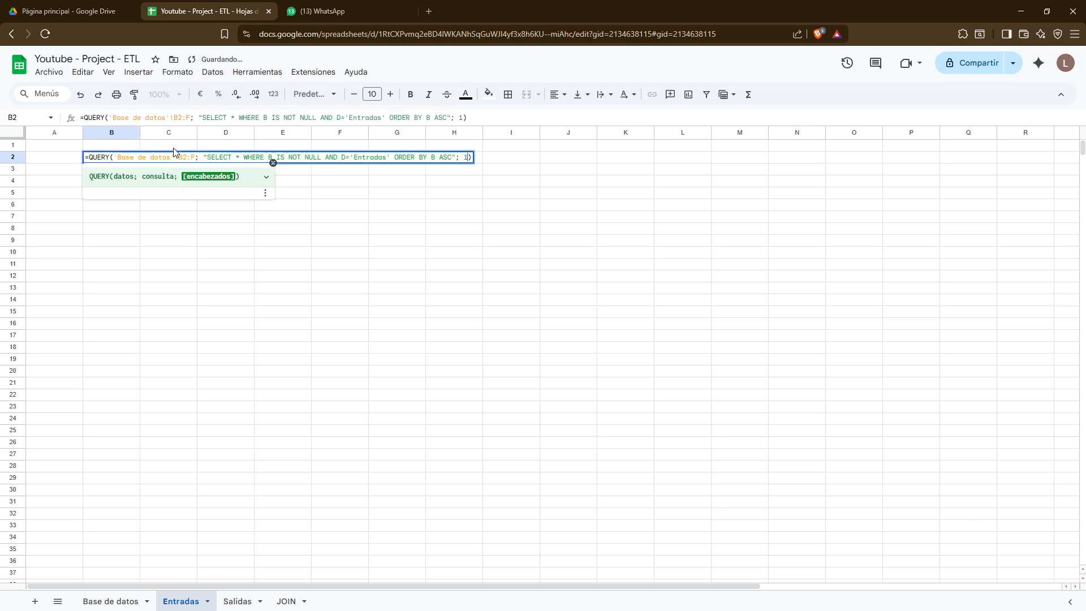
pyautogui.press('Left')
pyautogui.press('Left')
pyautogui.press('Left')
pyautogui.press('Left')
pyautogui.press('Left')
pyautogui.press('Left')
pyautogui.press('Left')
pyautogui.press('Left')
pyautogui.press('Left')
pyautogui.press('Left')
pyautogui.press('Left')
pyautogui.press('Left')
pyautogui.press('Left')
pyautogui.press('Left')
pyautogui.press('Left')
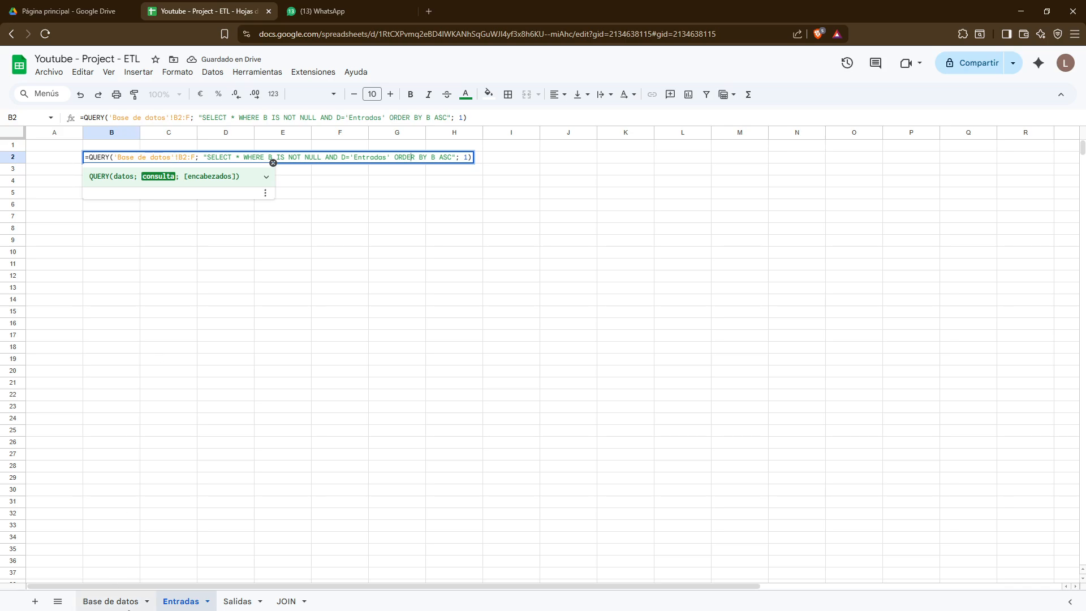
# Check the Tipo values in the Base de datos sheet and change the criterion in the Entradas B2 query to 'Entrada'
pyautogui.click(133, 601)
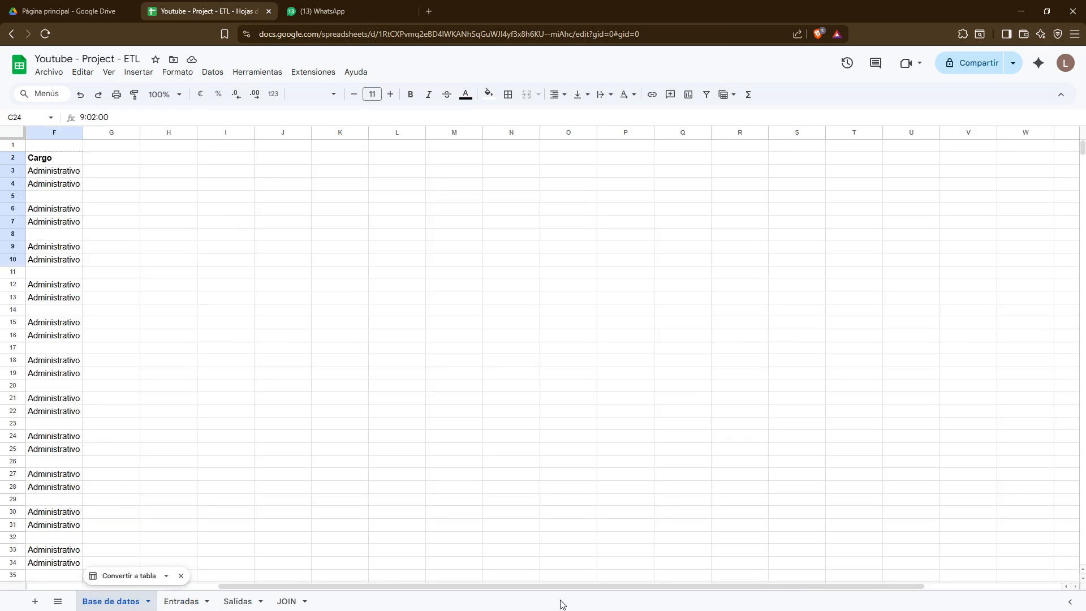
pyautogui.moveTo(560, 588); pyautogui.dragTo(368, 588)
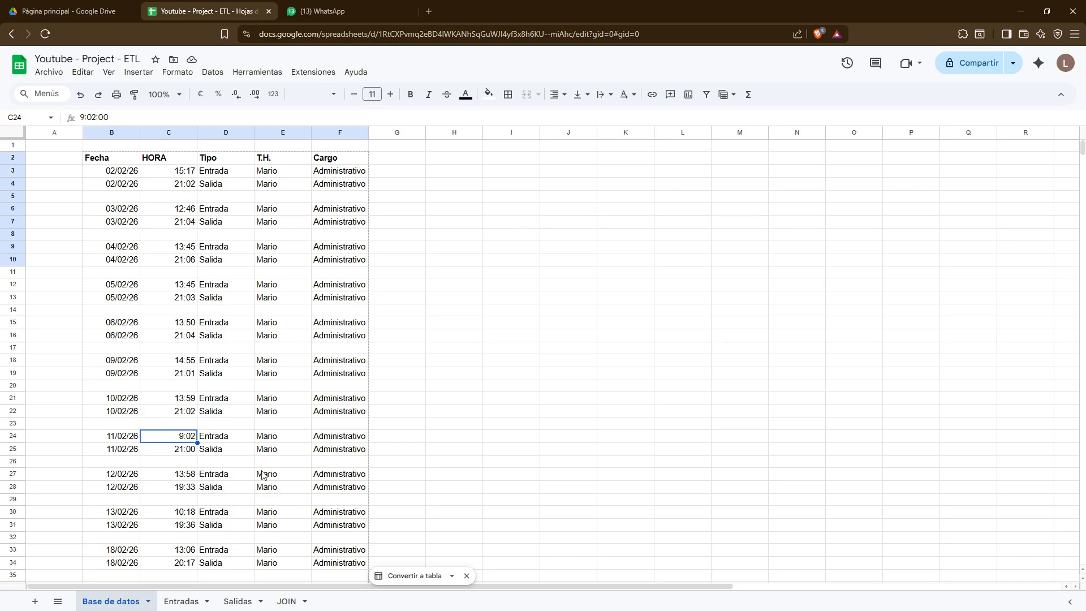
pyautogui.click(240, 602)
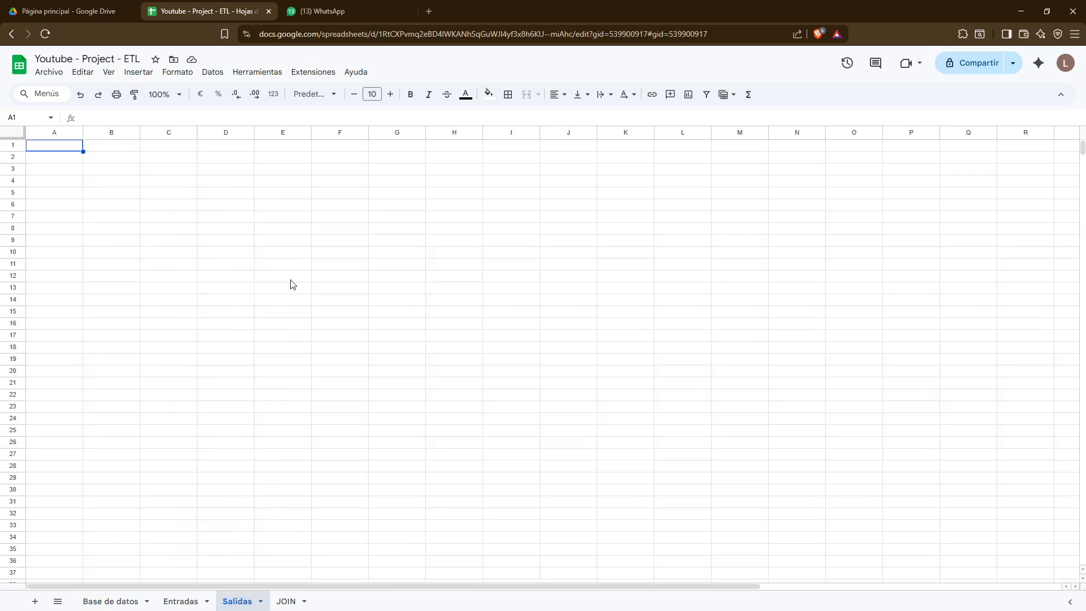
pyautogui.click(286, 602)
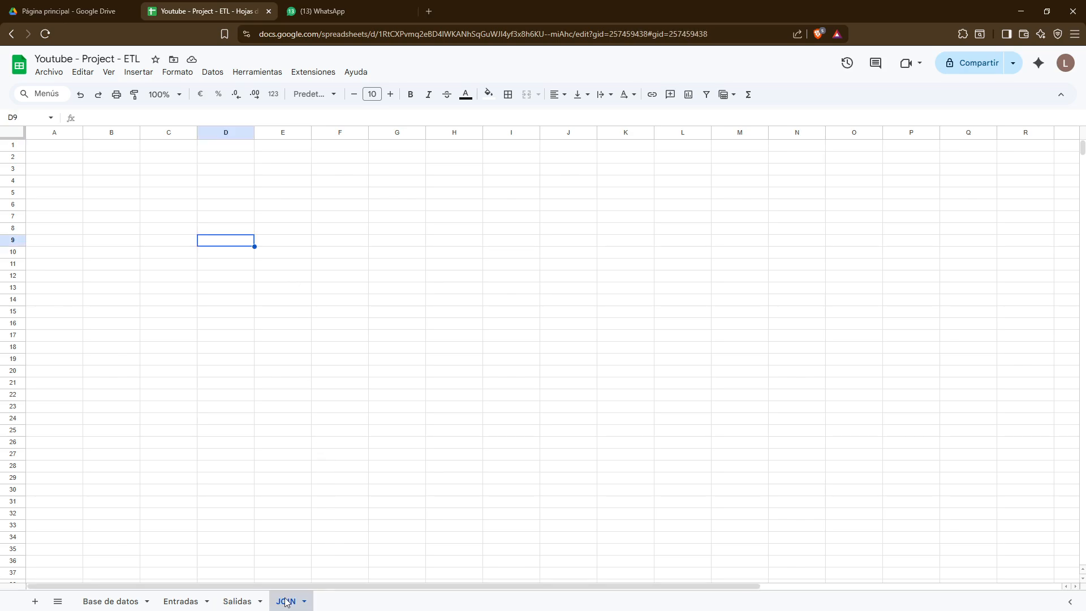
pyautogui.click(181, 601)
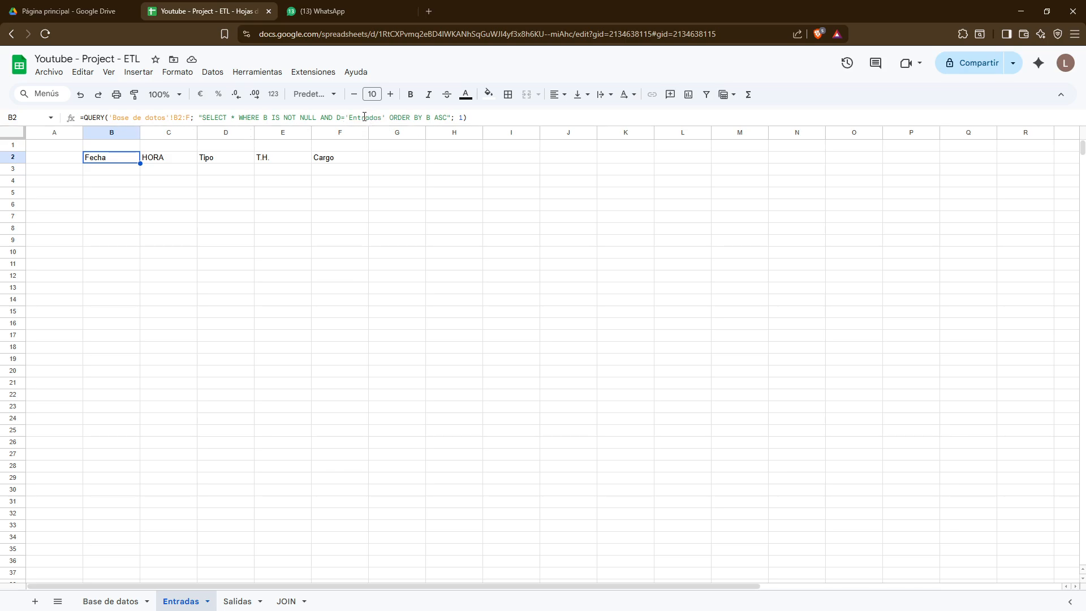
pyautogui.click(347, 116)
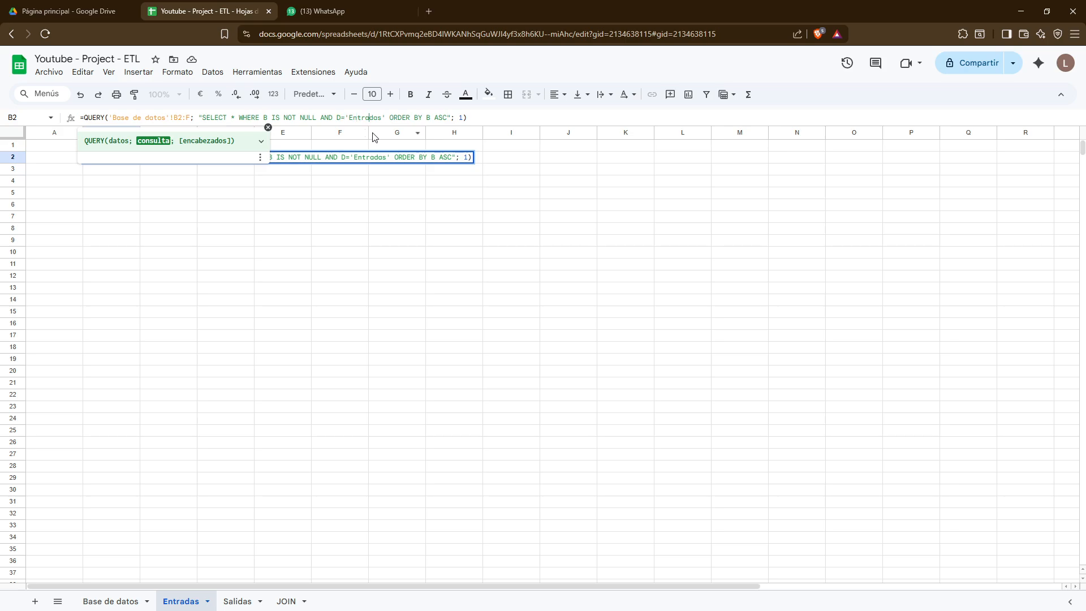
pyautogui.press('Return')
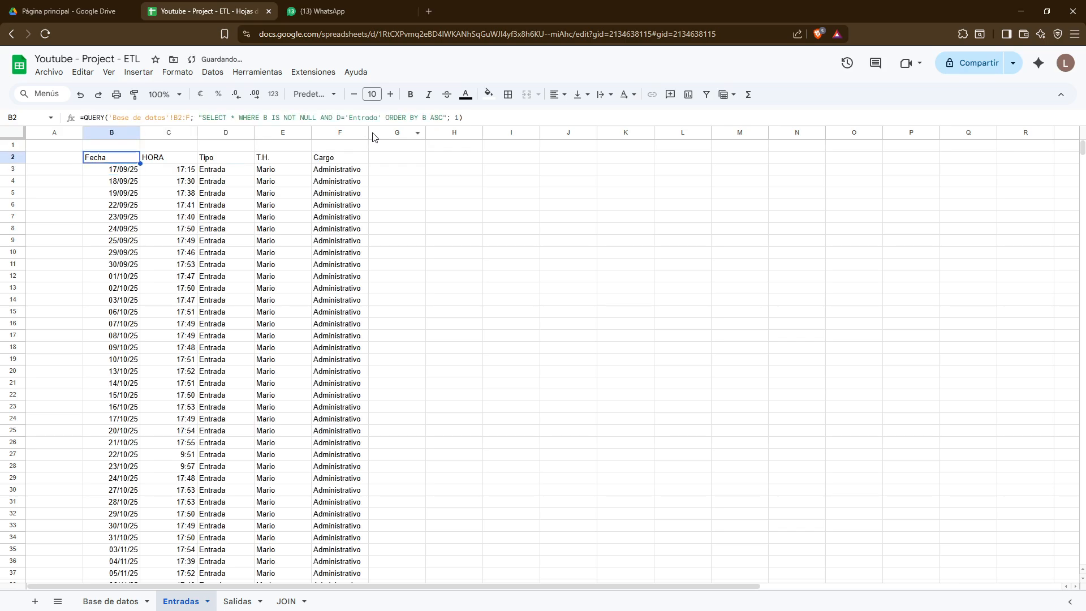
# Review the Entradas query output down to its last row, checking the Tipo and Fecha columns
pyautogui.press('Down')
pyautogui.press('Down')
pyautogui.press('Up')
pyautogui.press('Up')
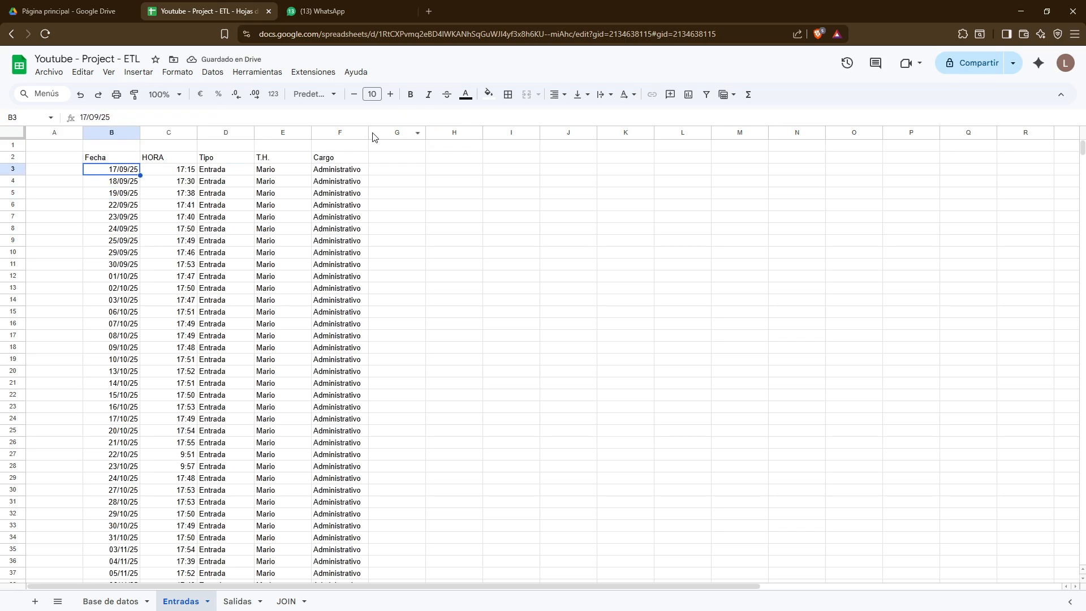
pyautogui.press('Right')
pyautogui.press('Left')
pyautogui.press('Right')
pyautogui.press('Left')
pyautogui.press('Right')
pyautogui.press('Right')
pyautogui.press('Down')
pyautogui.press('Down')
pyautogui.press('Down')
pyautogui.press('Down')
pyautogui.press('Down')
pyautogui.press('Down')
pyautogui.press('Down')
pyautogui.press('Down')
pyautogui.press('Down')
pyautogui.press('Down')
pyautogui.press('Down')
pyautogui.press('Down')
pyautogui.press('Down')
pyautogui.press('Down')
pyautogui.press('Down')
pyautogui.press('Down')
pyautogui.press('Down')
pyautogui.press('Down')
pyautogui.press('Down')
pyautogui.press('Down')
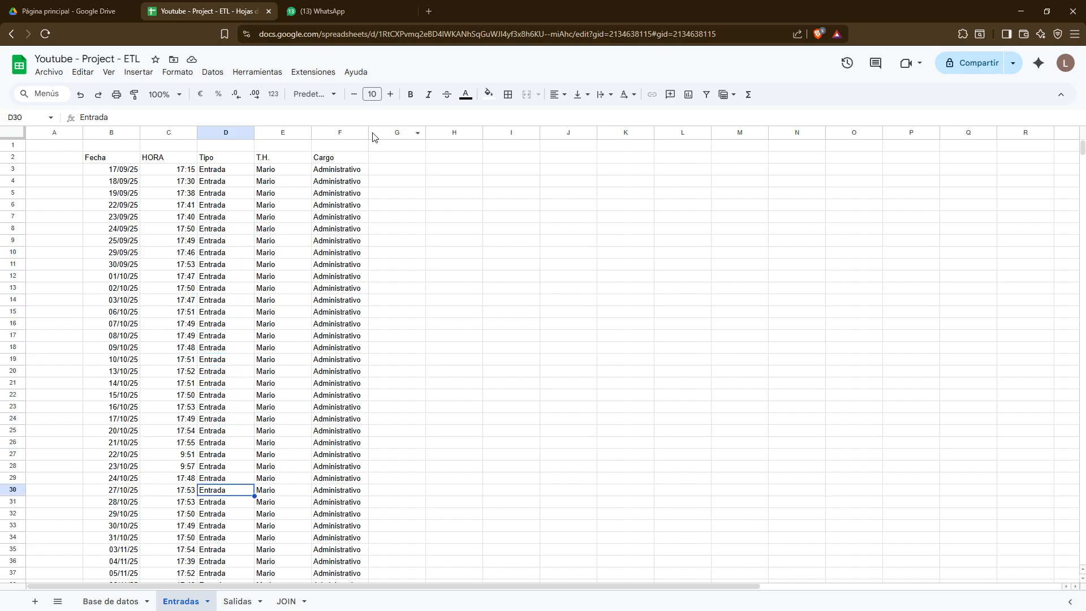
pyautogui.press('Down')
pyautogui.press('Down')
pyautogui.press('Down')
pyautogui.press('Down')
pyautogui.press('Down')
pyautogui.press('Down')
pyautogui.press('Down')
pyautogui.press('Down')
pyautogui.press('Down')
pyautogui.press('Down')
pyautogui.press('Down')
pyautogui.press('Down')
pyautogui.press('Down')
pyautogui.press('Down')
pyautogui.press('Down')
pyautogui.press('Down')
pyautogui.press('Down')
pyautogui.press('Down')
pyautogui.press('Down')
pyautogui.press('Down')
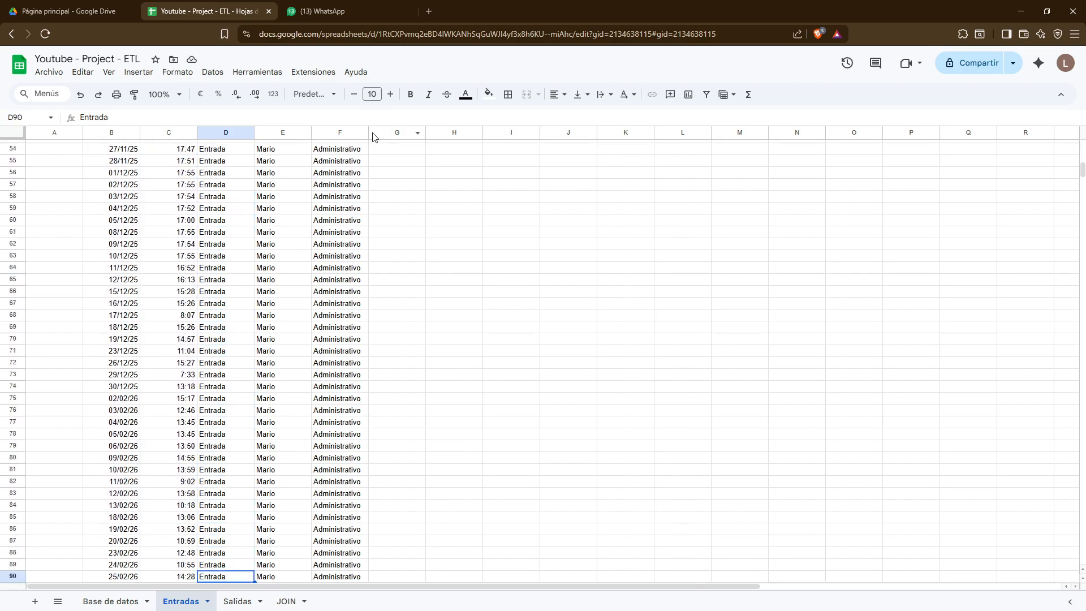
pyautogui.press('Down')
pyautogui.press('Down')
pyautogui.press('Down')
pyautogui.press('Down')
pyautogui.press('Down')
pyautogui.press('Down')
pyautogui.press('Down')
pyautogui.press('Down')
pyautogui.press('Down')
pyautogui.press('Down')
pyautogui.press('Down')
pyautogui.press('Down')
pyautogui.press('Down')
pyautogui.press('Down')
pyautogui.press('Down')
pyautogui.press('Down')
pyautogui.press('Down')
pyautogui.press('Down')
pyautogui.press('Down')
pyautogui.press('Down')
pyautogui.press('Left')
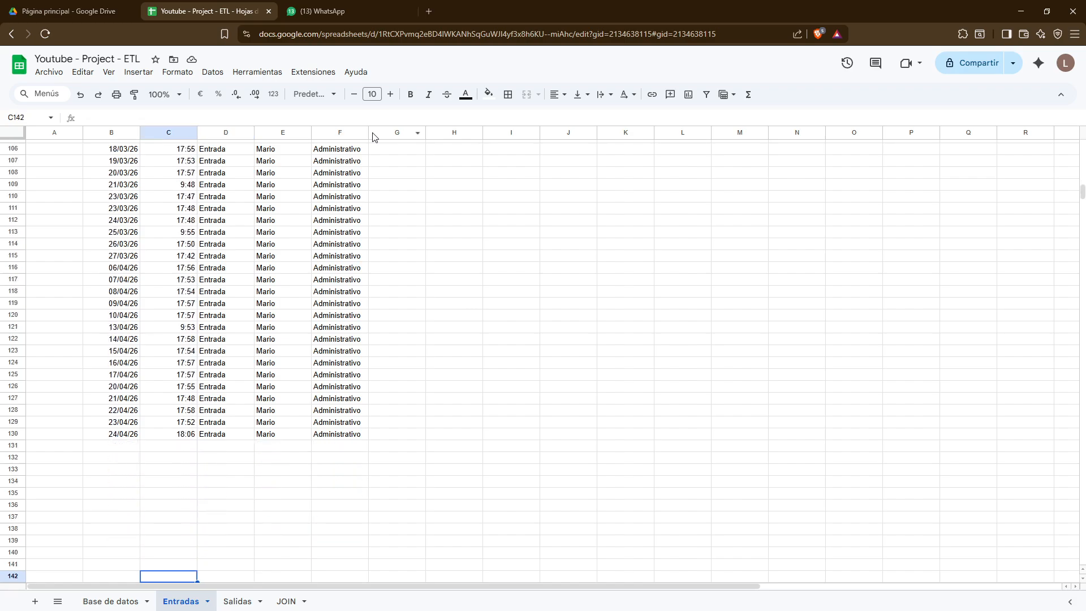
pyautogui.press('Up')
pyautogui.press('Up')
pyautogui.press('Up')
pyautogui.press('Up')
pyautogui.press('Up')
pyautogui.press('Up')
pyautogui.press('Up')
pyautogui.press('Up')
pyautogui.press('Up')
pyautogui.press('Left')
pyautogui.press('Up')
pyautogui.press('Up')
pyautogui.press('Up')
pyautogui.press('Up')
pyautogui.press('Up')
pyautogui.press('Up')
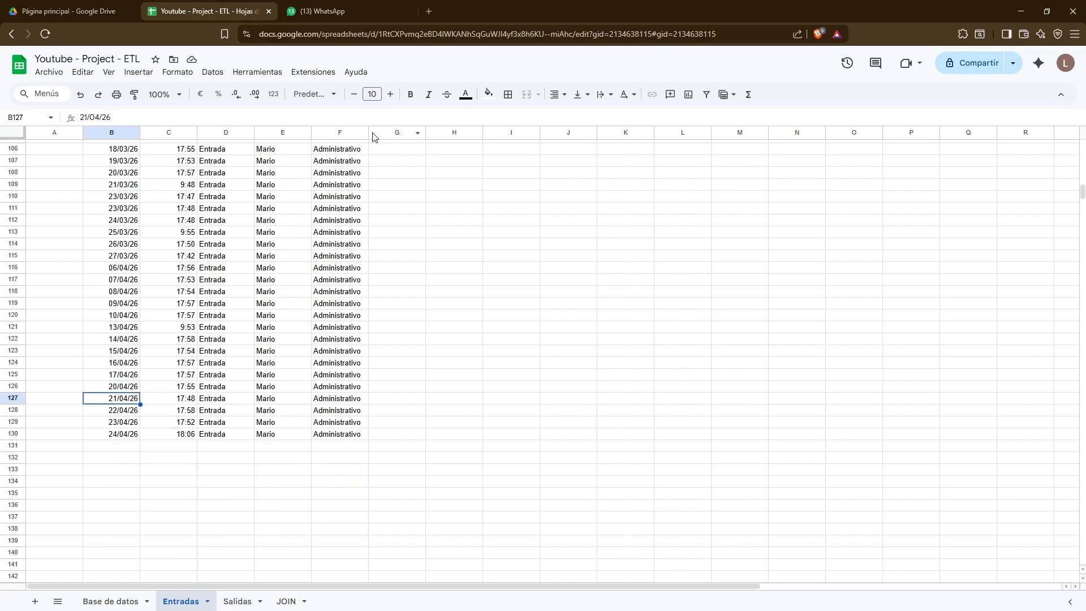
# Copy the full query formula from B2 of Entradas into B2 of the Salidas sheet
pyautogui.hotkey('ctrl', 'Up')
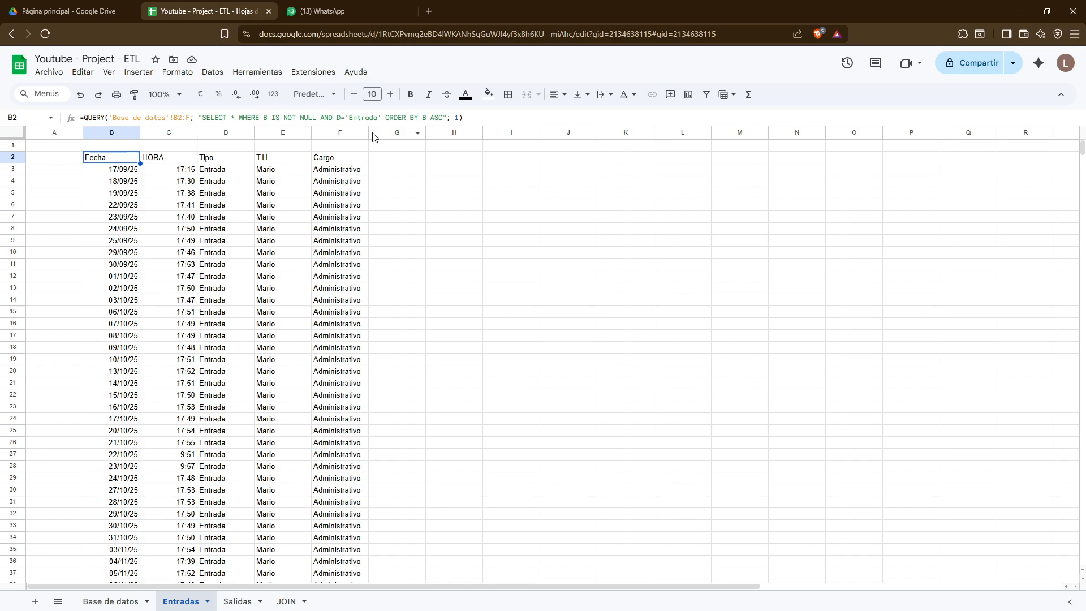
pyautogui.moveTo(465, 119); pyautogui.dragTo(80, 119)
pyautogui.hotkey('ctrl', 'c')
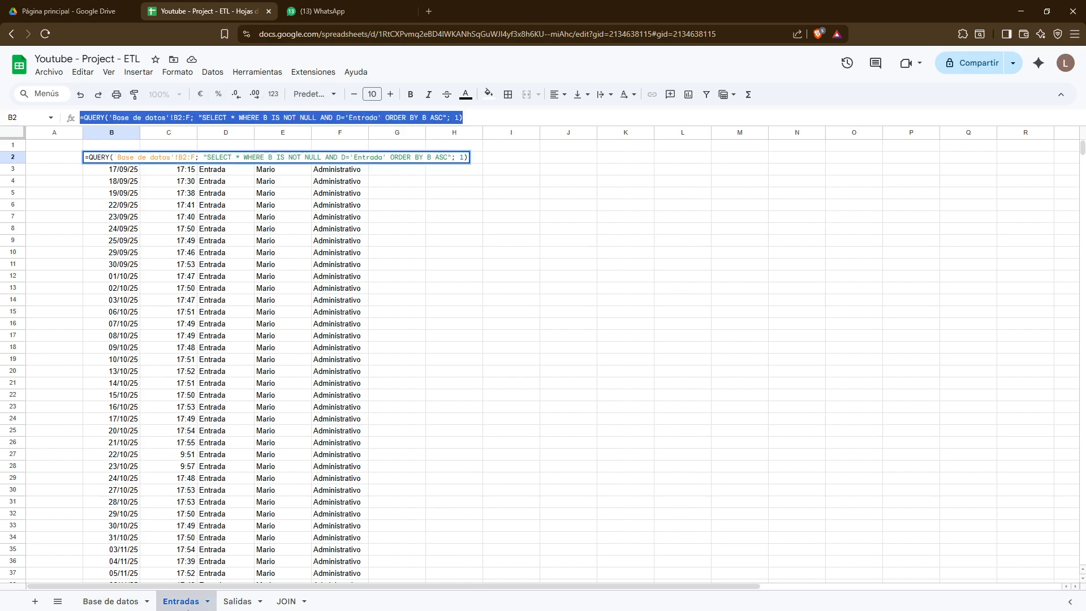
pyautogui.click(241, 603)
pyautogui.click(135, 160)
pyautogui.hotkey('ctrl', 'v')
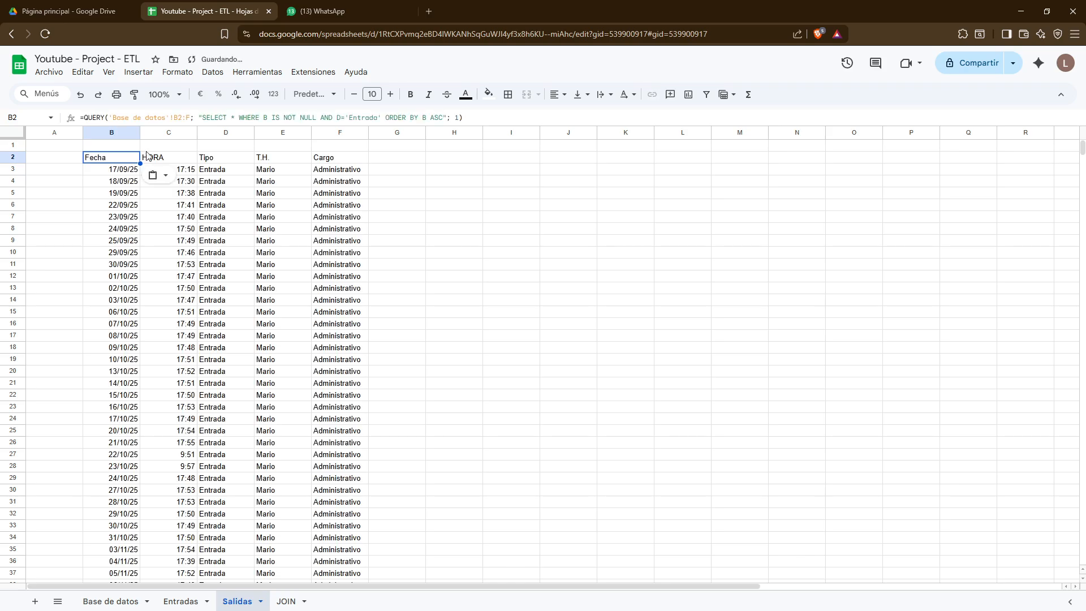
# Change the column D criterion in the Salidas B2 query to 'Salida'
pyautogui.click(372, 118)
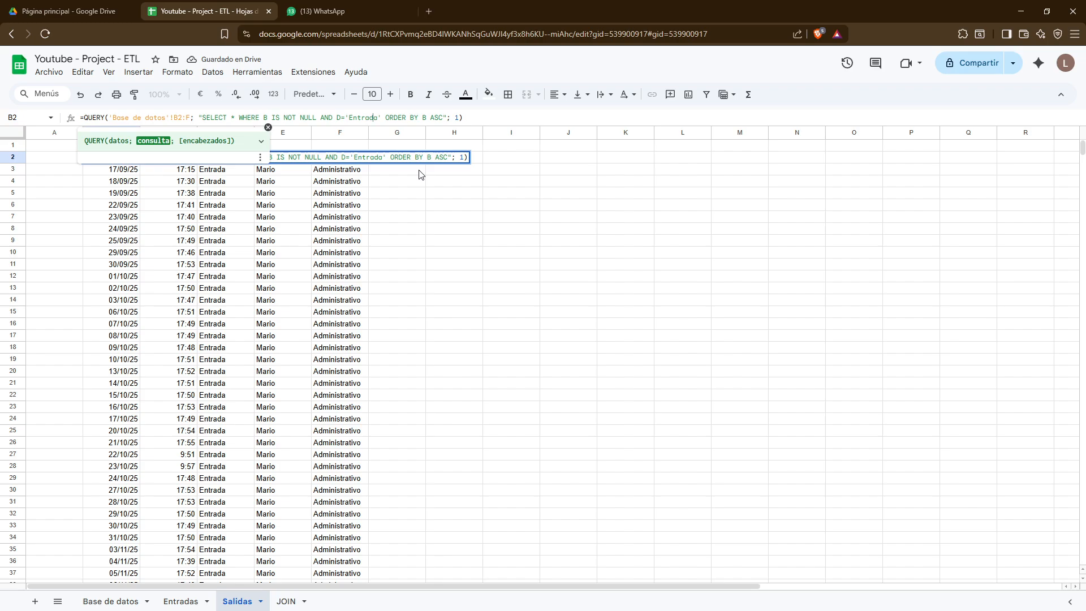
pyautogui.press('BackSpace')
pyautogui.press('BackSpace')
pyautogui.press('BackSpace')
pyautogui.press('BackSpace')
pyautogui.press('BackSpace')
pyautogui.write('Salid')
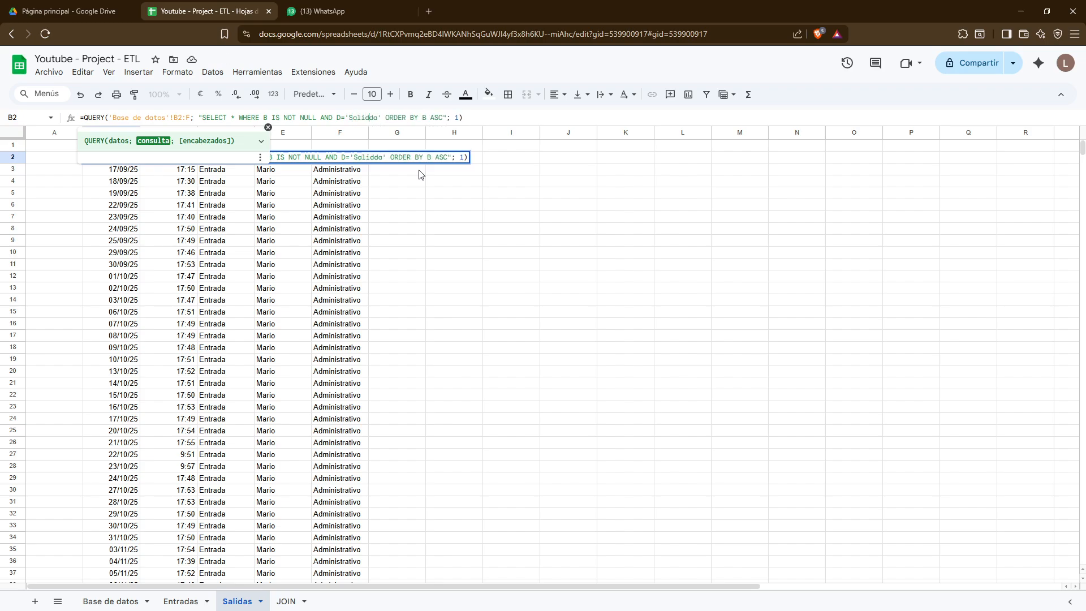
pyautogui.press('Return')
pyautogui.press('Up')
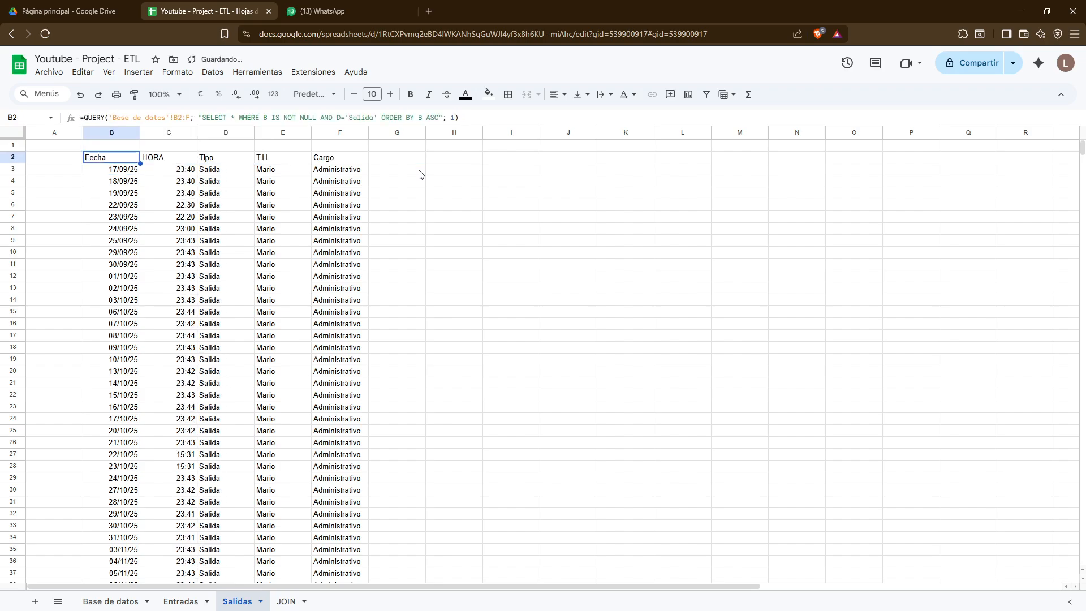
# Examine the first records of the Salidas query output, checking the Fecha, HORA and Tipo columns
pyautogui.press('Down')
pyautogui.press('Up')
pyautogui.press('Down')
pyautogui.press('Down')
pyautogui.press('Right')
pyautogui.press('Up')
pyautogui.press('Right')
pyautogui.press('Down')
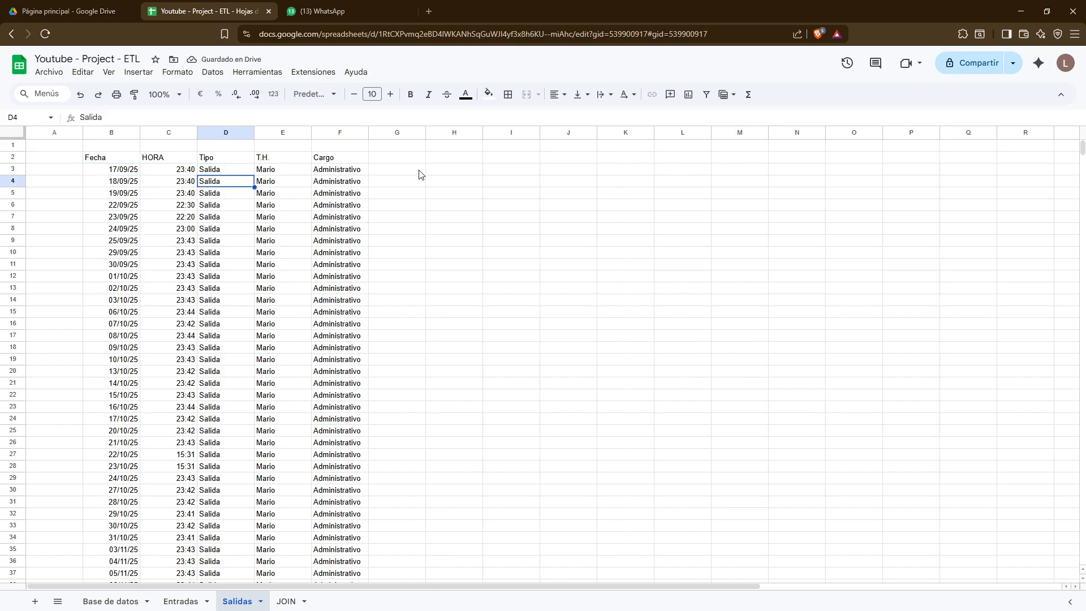
pyautogui.press('Left')
pyautogui.press('Right')
pyautogui.press('Up')
pyautogui.press('Left')
pyautogui.press('Right')
pyautogui.press('Left')
pyautogui.press('Right')
pyautogui.press('Left')
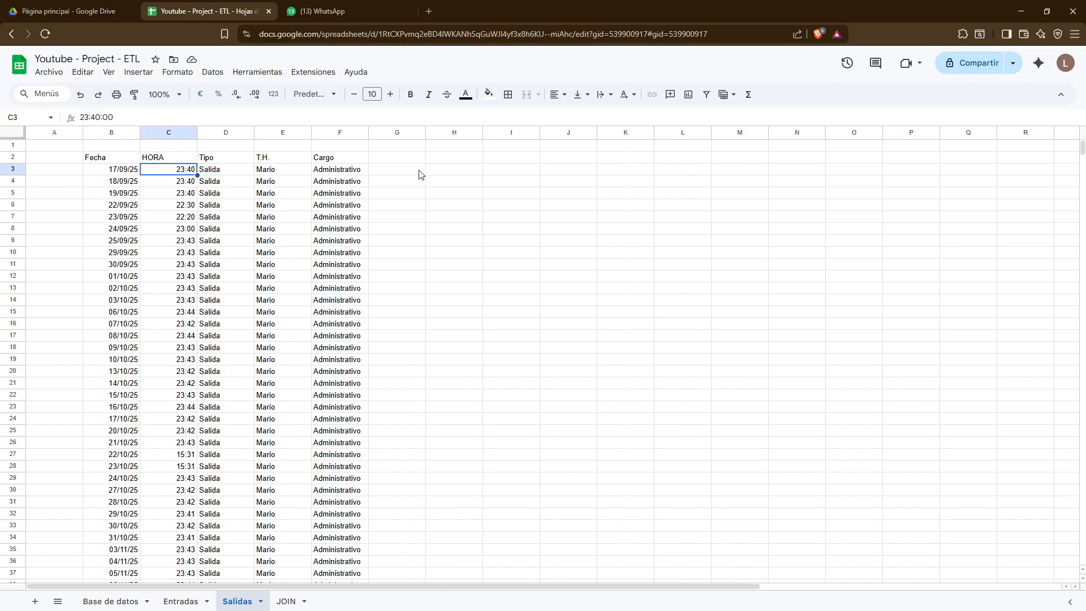
# Make the header row B2:F2 of the Salidas sheet bold
pyautogui.press('Up')
pyautogui.press('Left')
pyautogui.hotkey('ctrl', 'shift', 'Right')
pyautogui.hotkey('ctrl', 'b')
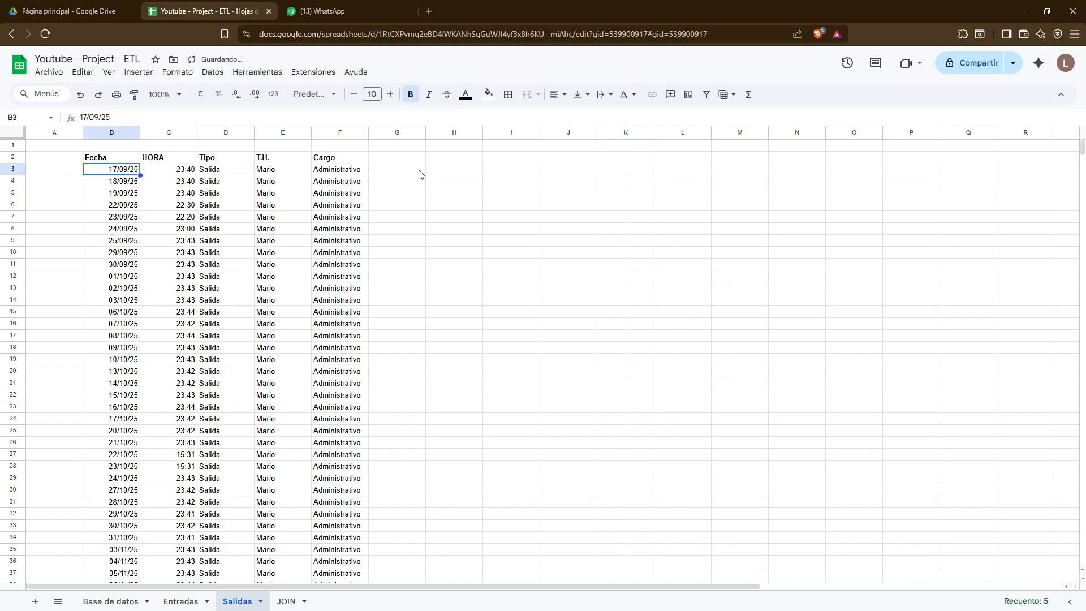
pyautogui.press('Down')
# Make the header row B2:F2 of the Entradas sheet bold
pyautogui.click(170, 601)
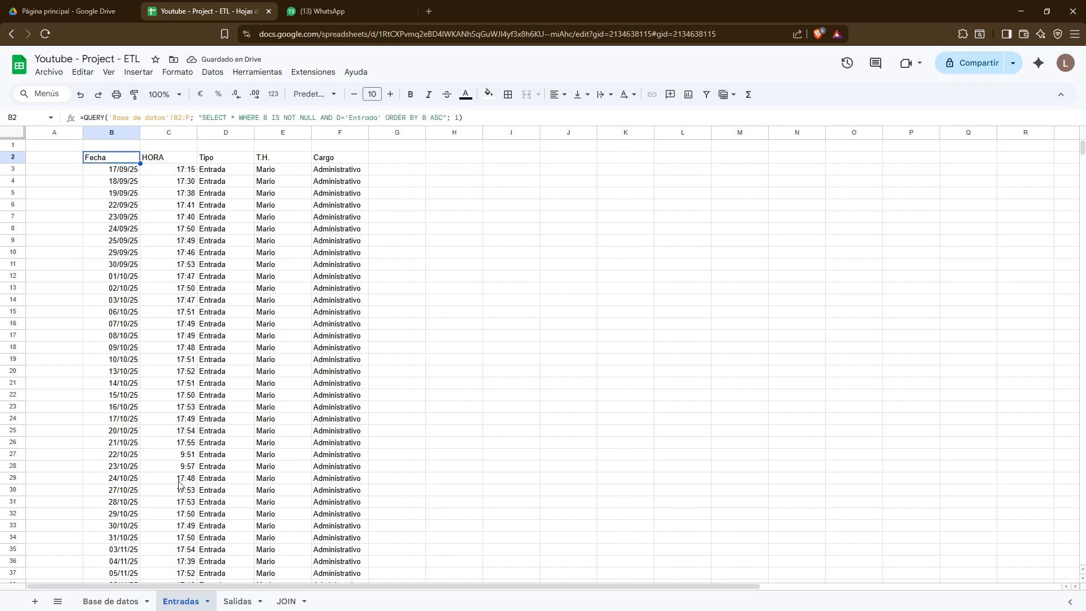
pyautogui.hotkey('ctrl', 'shift', 'Right')
pyautogui.hotkey('ctrl', 'b')
pyautogui.click(219, 170)
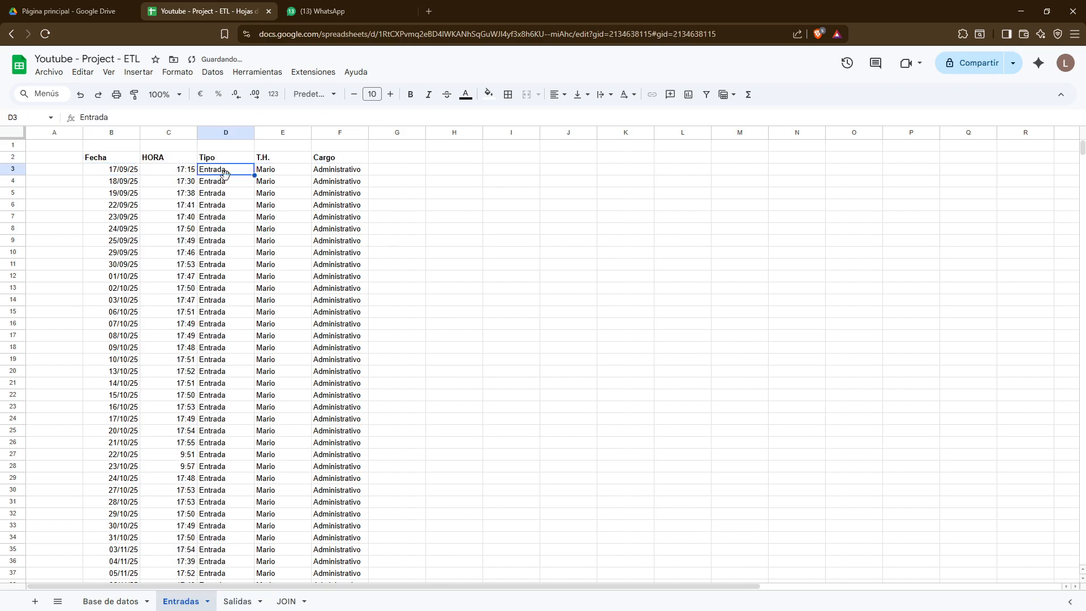
# Enter the header PK in cell A2 of the Entradas sheet
pyautogui.click(71, 158)
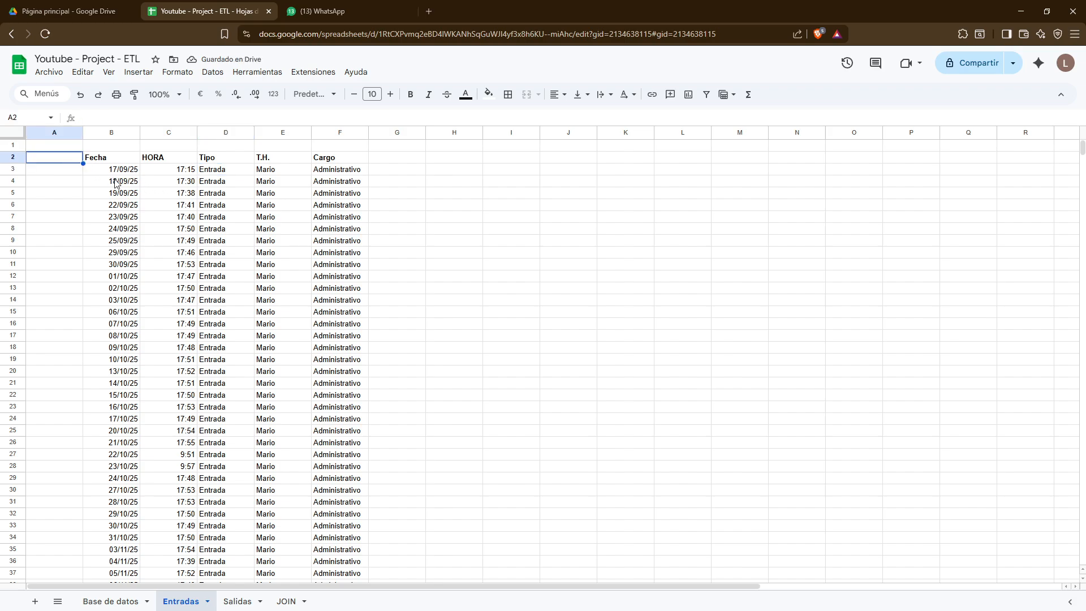
pyautogui.write('PRIMARY KEY')
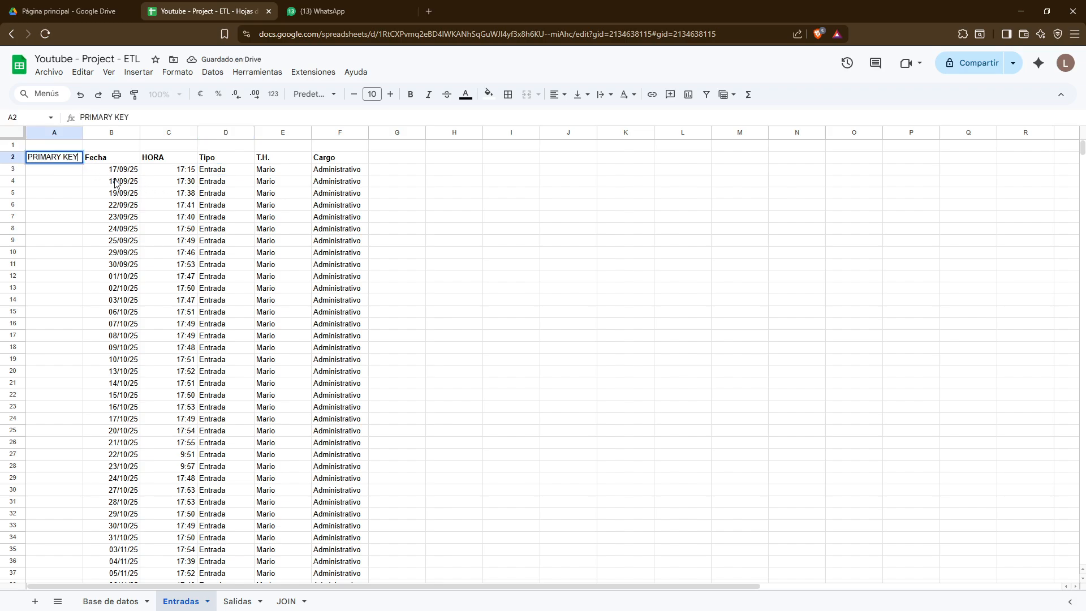
pyautogui.press('BackSpace')
pyautogui.press('BackSpace')
pyautogui.press('BackSpace')
pyautogui.press('BackSpace')
pyautogui.press('BackSpace')
pyautogui.press('BackSpace')
pyautogui.press('BackSpace')
pyautogui.press('BackSpace')
pyautogui.press('BackSpace')
pyautogui.press('BackSpace')
pyautogui.press('BackSpace')
pyautogui.write('PK')
pyautogui.press('Return')
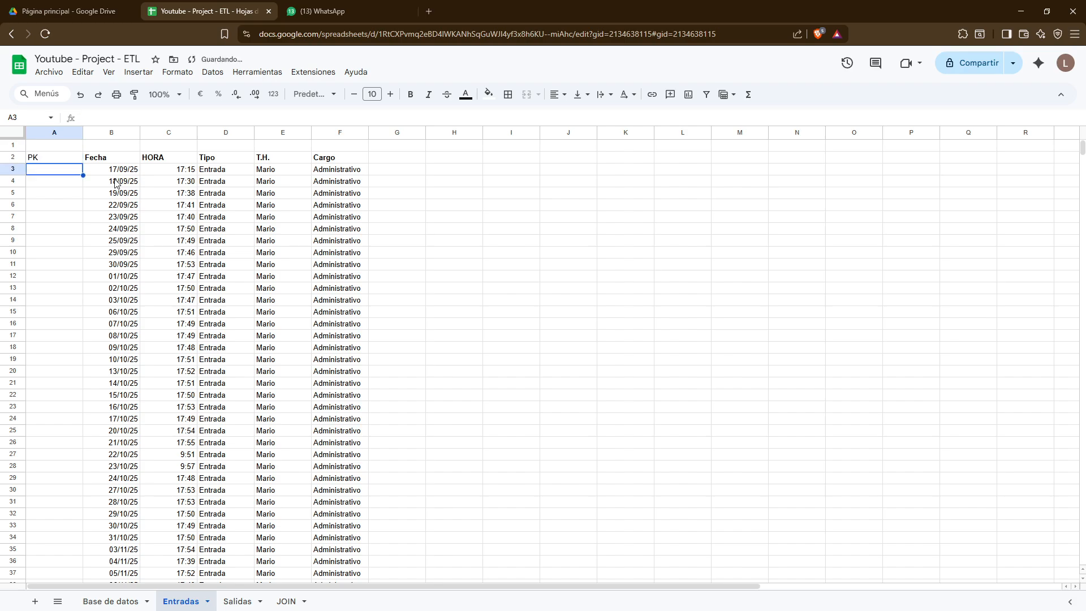
# Enter an empty CONTAR.SI formula in cell A3 under the PK header of the Entradas sheet
pyautogui.write('=')
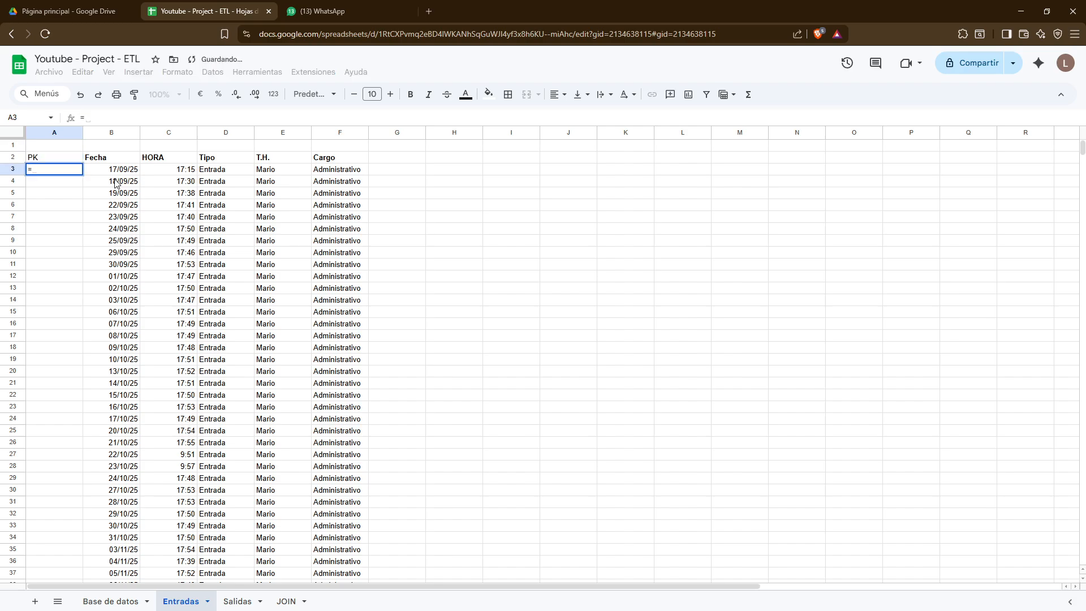
pyautogui.write('contor.si')
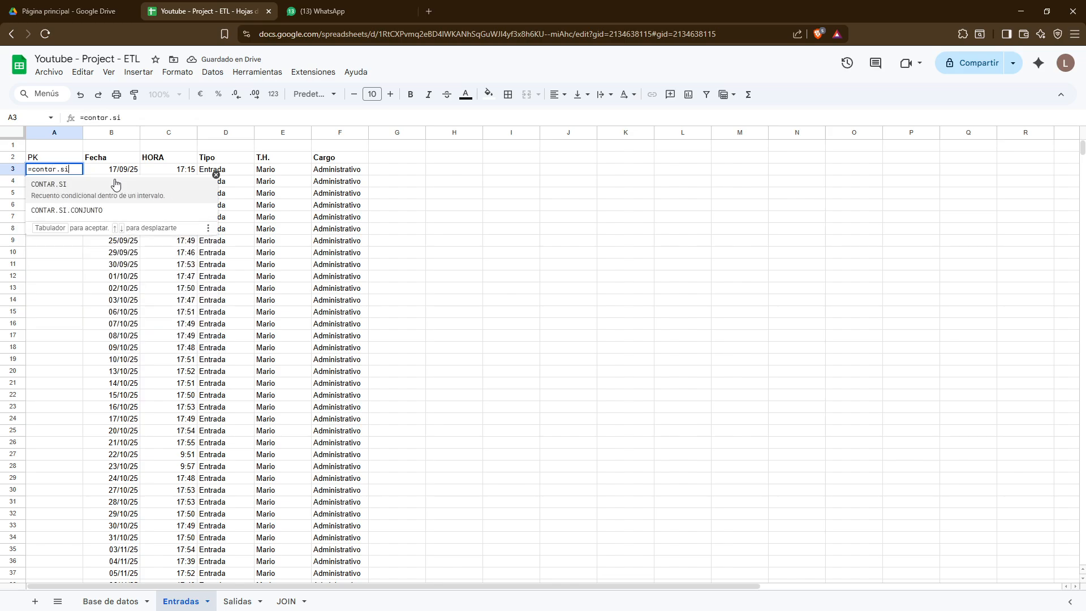
pyautogui.write('(')
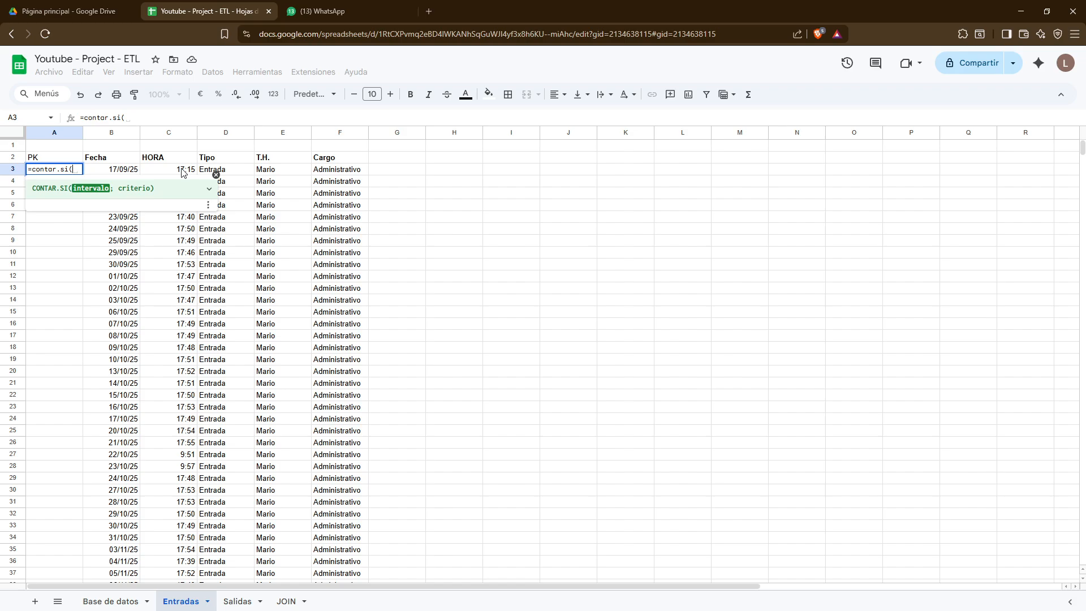
pyautogui.press('Return')
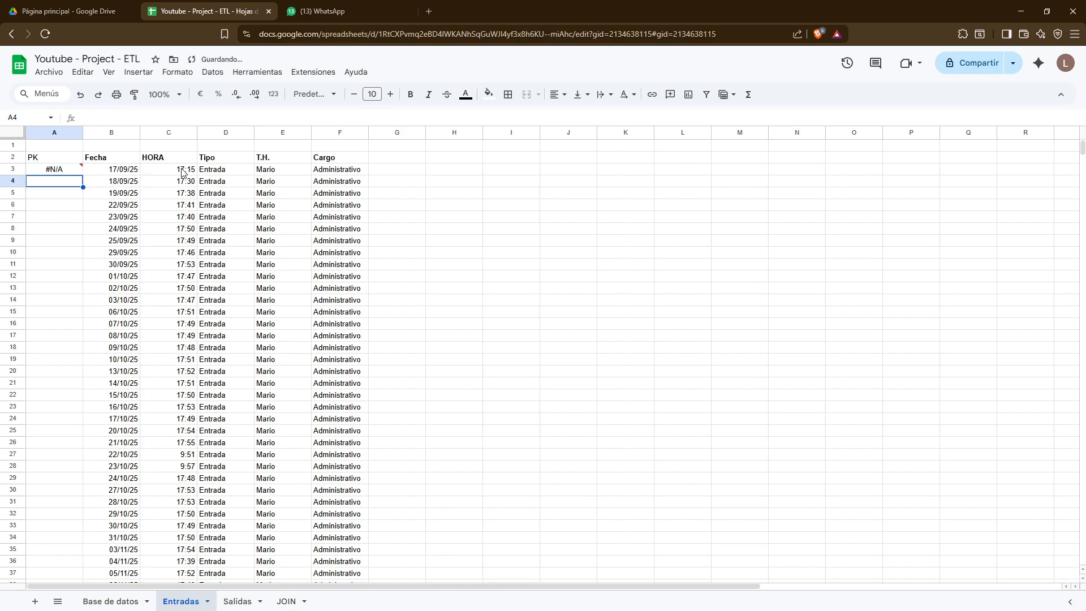
# Look through the Base de datos records and inspect the query formula in cell B2 of the Entradas sheet
pyautogui.click(142, 600)
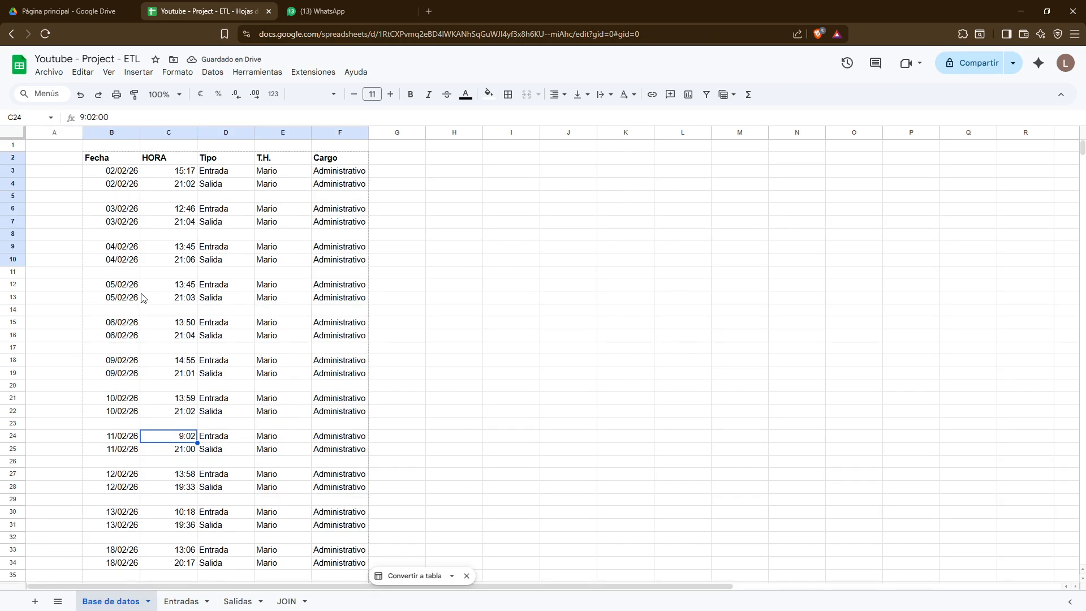
pyautogui.scroll(-2, 153, 341)
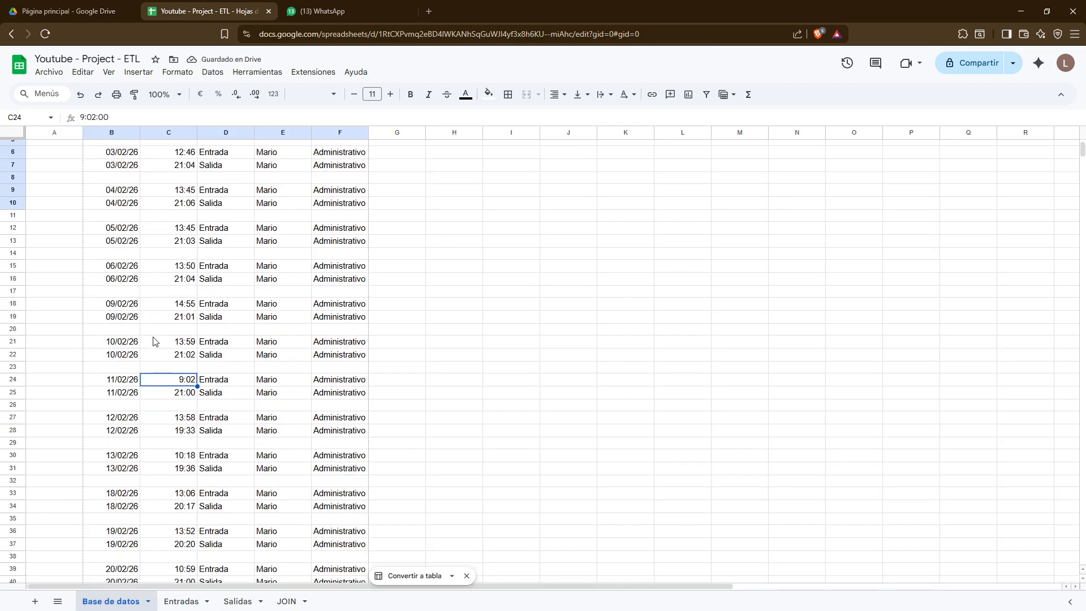
pyautogui.scroll(-20, 153, 341)
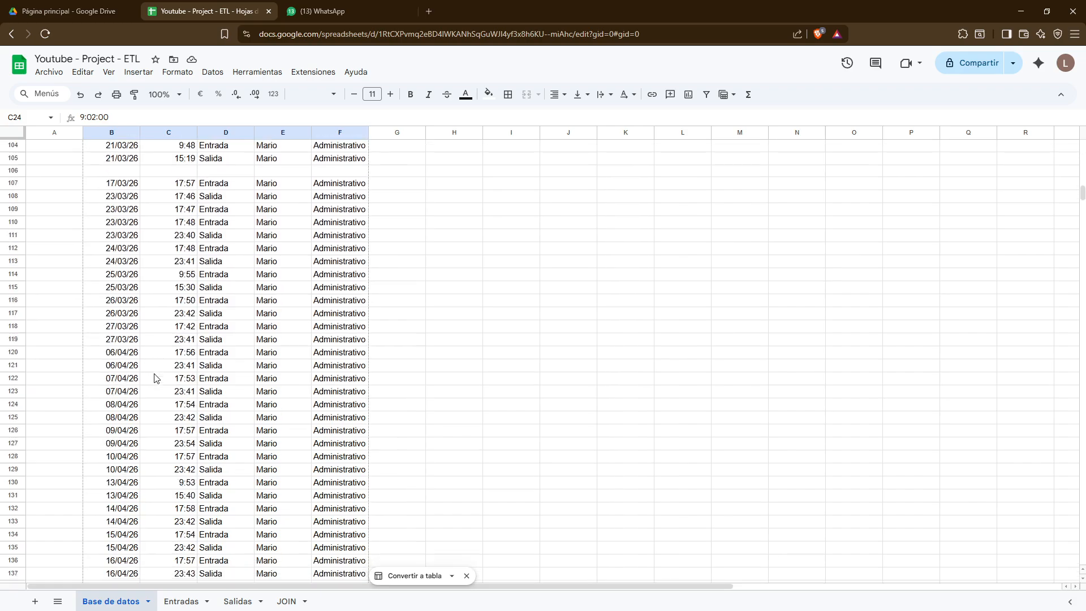
pyautogui.scroll(6, 154, 379)
pyautogui.click(181, 601)
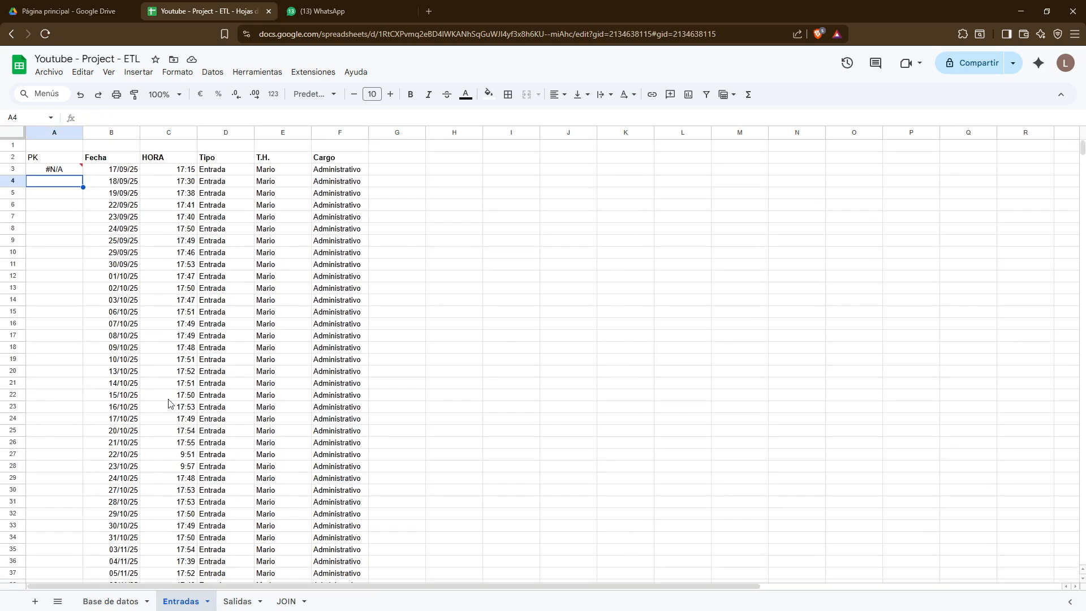
pyautogui.click(101, 171)
pyautogui.click(107, 158)
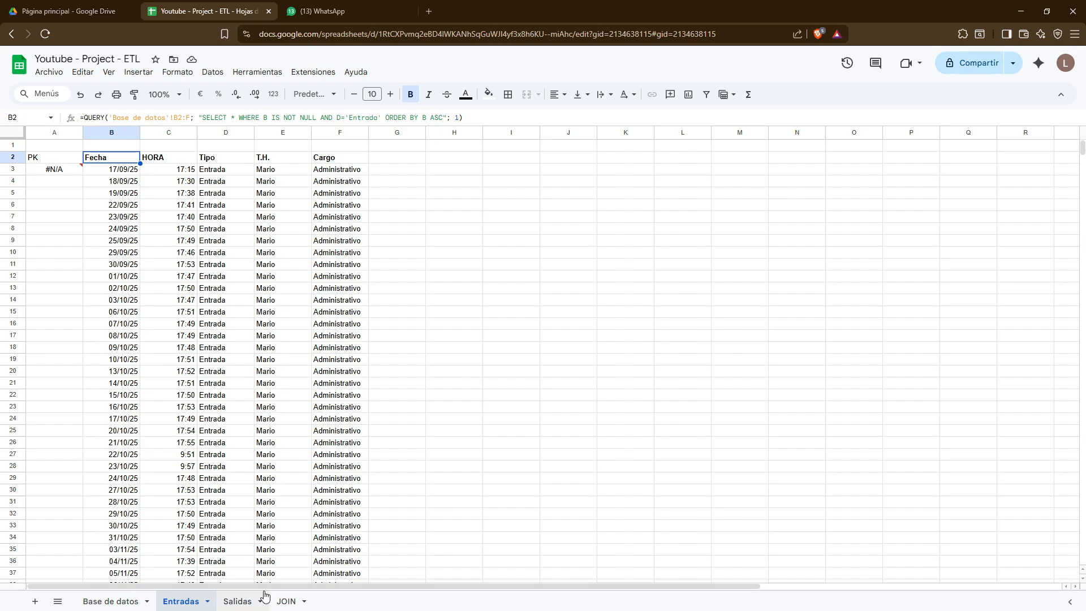
# Compare the Base de datos, Entradas and Salidas sheets, and view the JOIN sheet
pyautogui.click(240, 599)
pyautogui.click(180, 599)
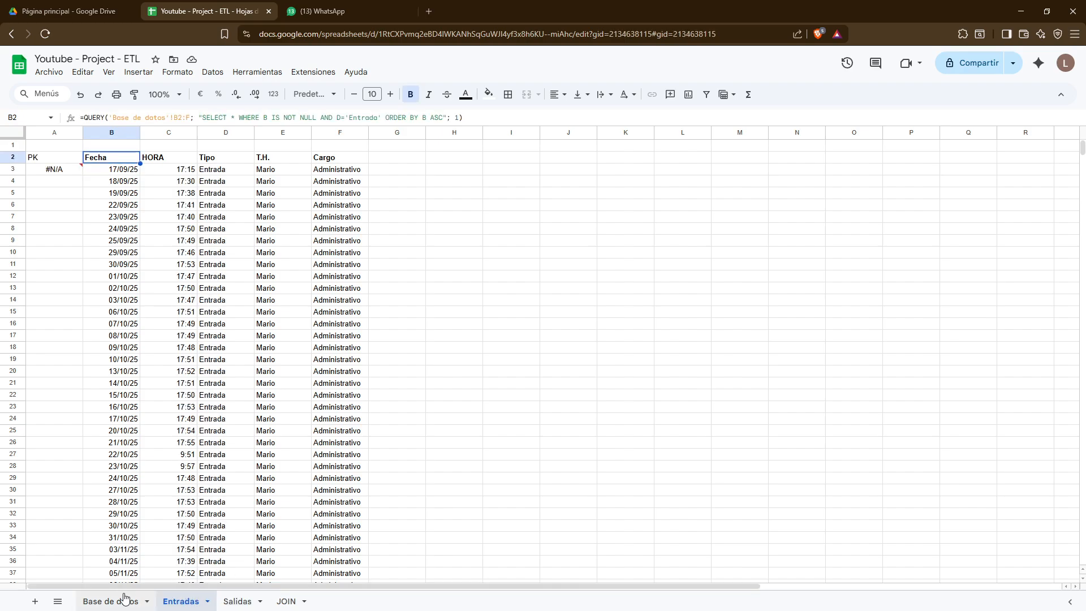
pyautogui.click(125, 600)
pyautogui.click(181, 601)
pyautogui.click(237, 601)
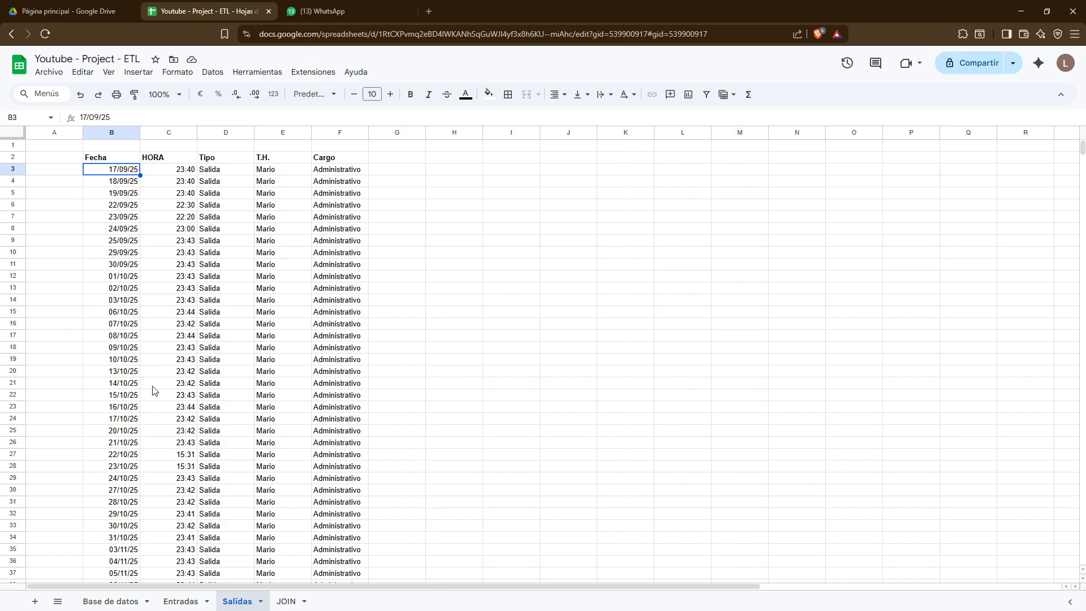
pyautogui.click(181, 600)
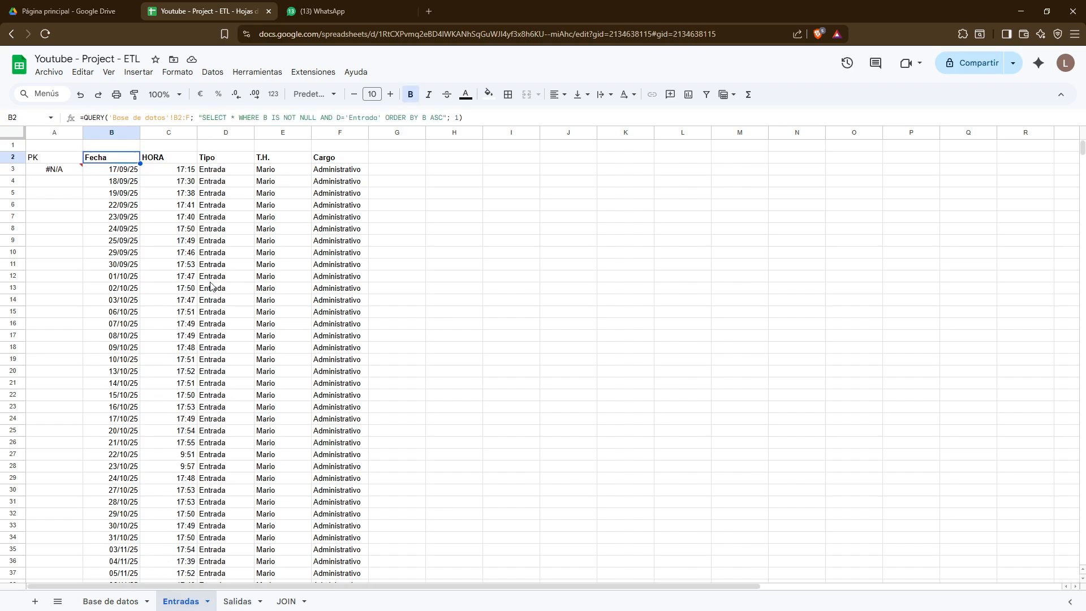
pyautogui.click(136, 184)
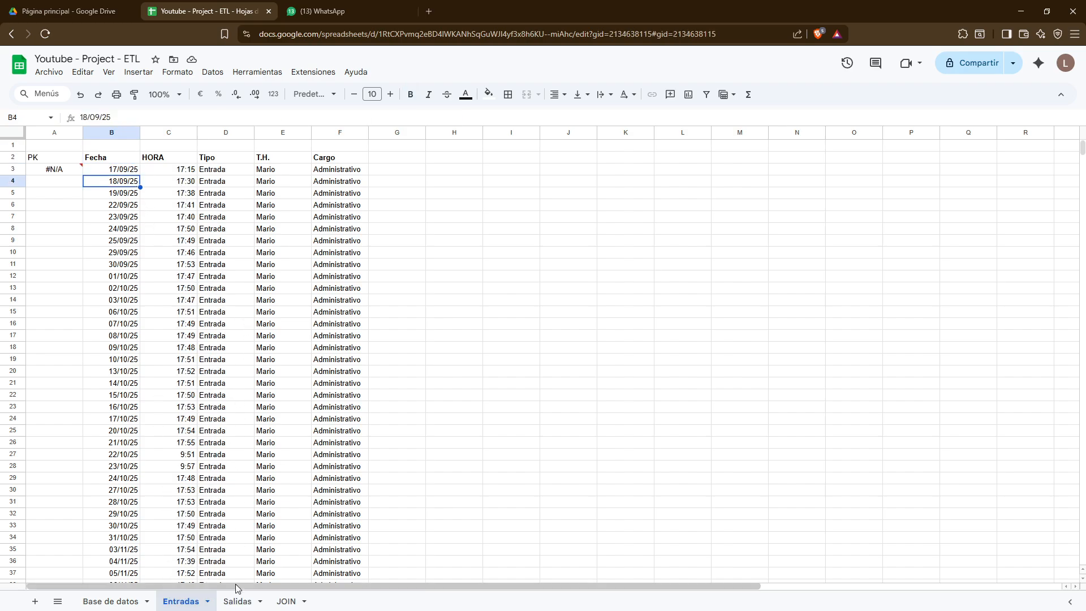
pyautogui.click(236, 600)
pyautogui.click(287, 601)
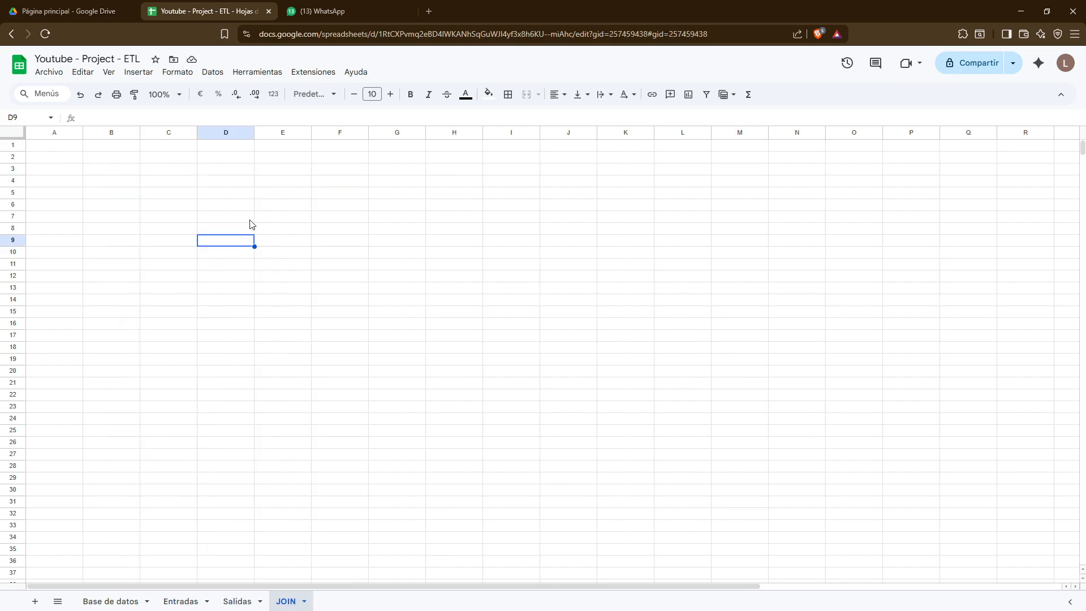
pyautogui.click(181, 205)
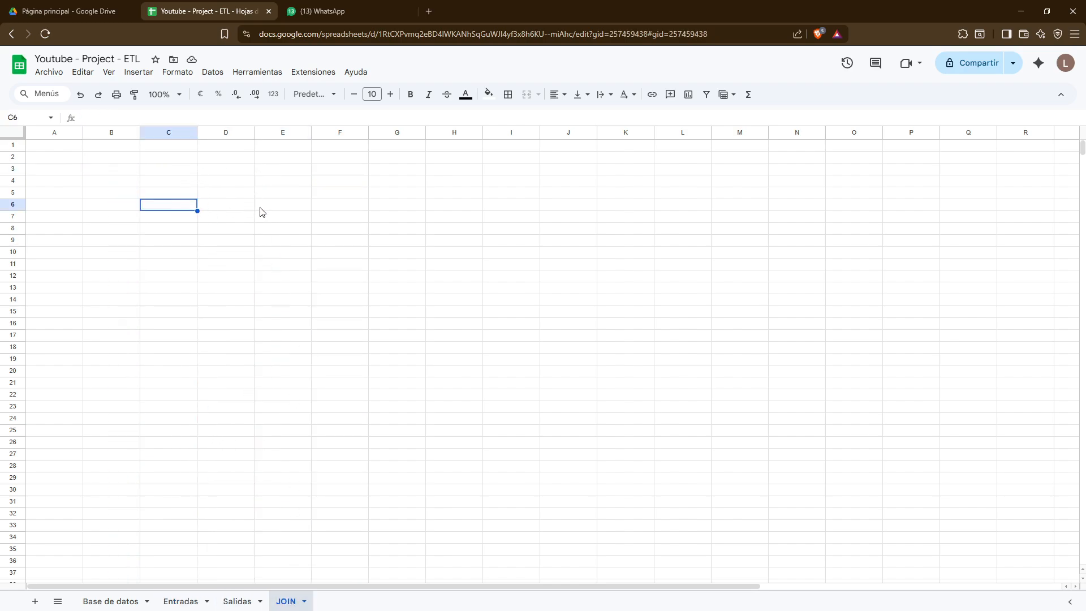
pyautogui.click(260, 208)
pyautogui.click(183, 208)
pyautogui.click(278, 211)
pyautogui.click(185, 210)
pyautogui.click(280, 207)
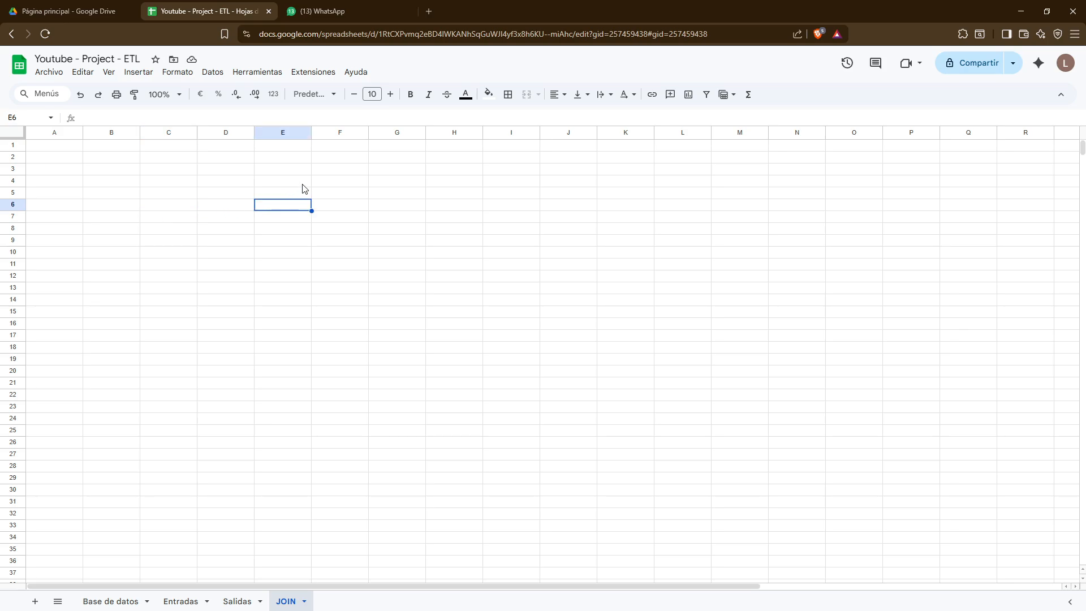
# Examine the query records down to the last row in the Salidas and Entradas sheets
pyautogui.click(236, 601)
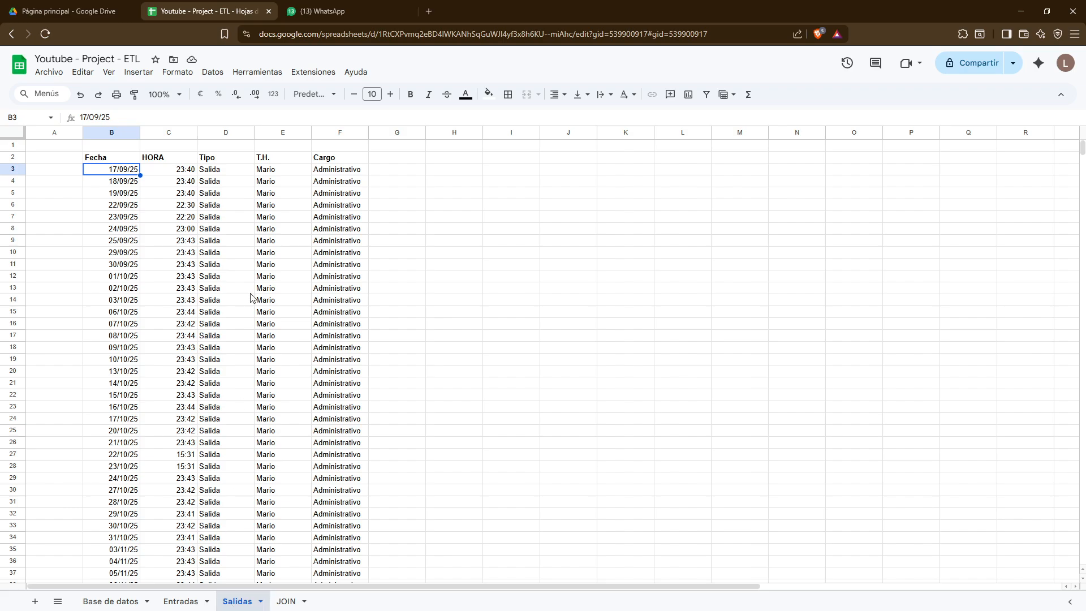
pyautogui.scroll(-12, 237, 300)
pyautogui.scroll(-15, 229, 311)
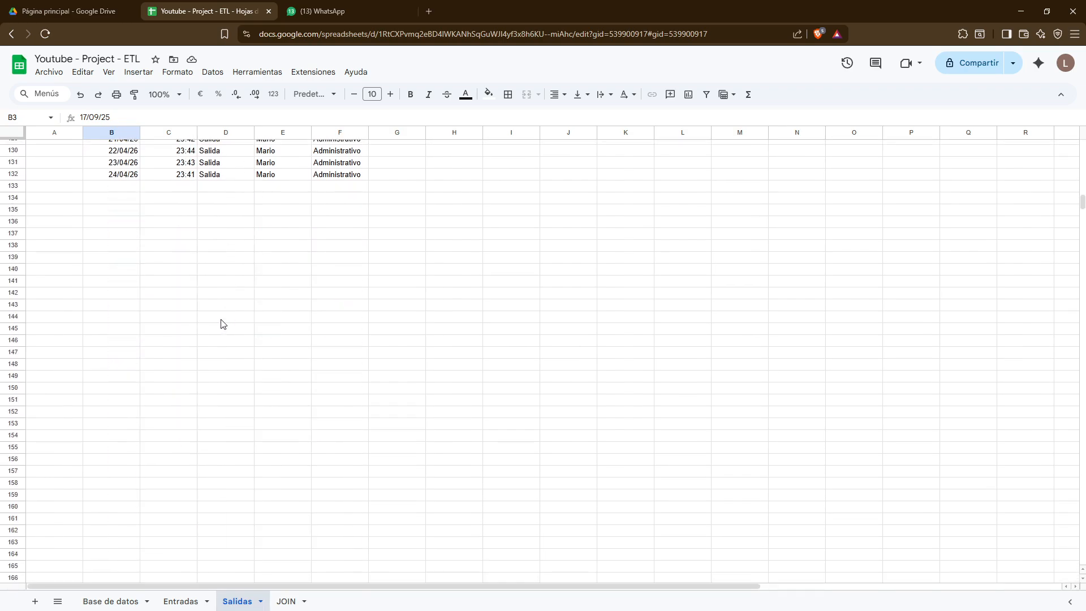
pyautogui.scroll(12, 221, 322)
pyautogui.click(158, 315)
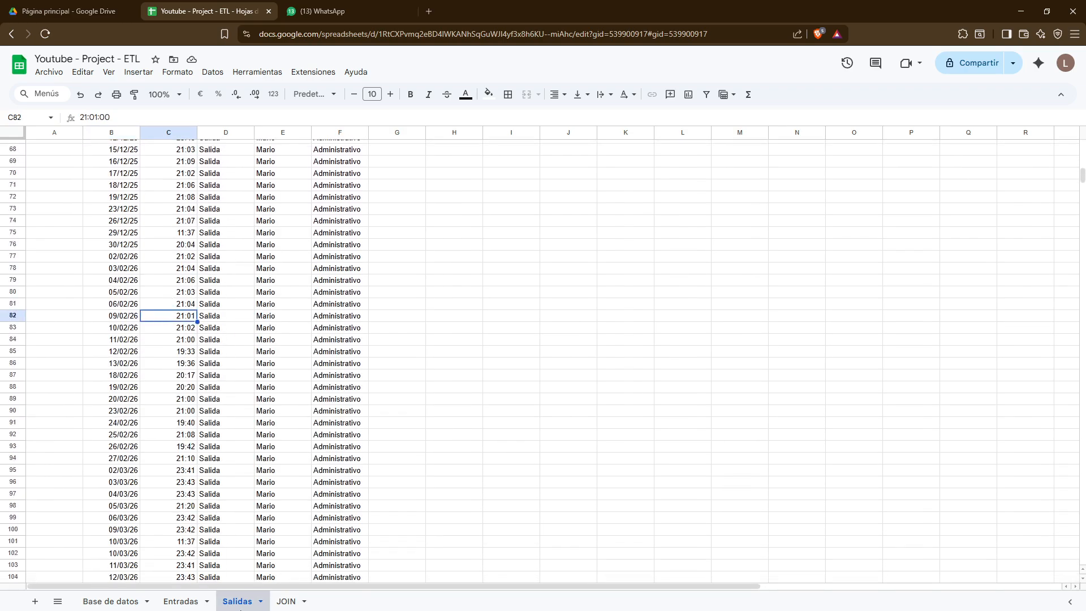
pyautogui.click(181, 601)
pyautogui.scroll(-6, 169, 317)
pyautogui.scroll(-11, 164, 333)
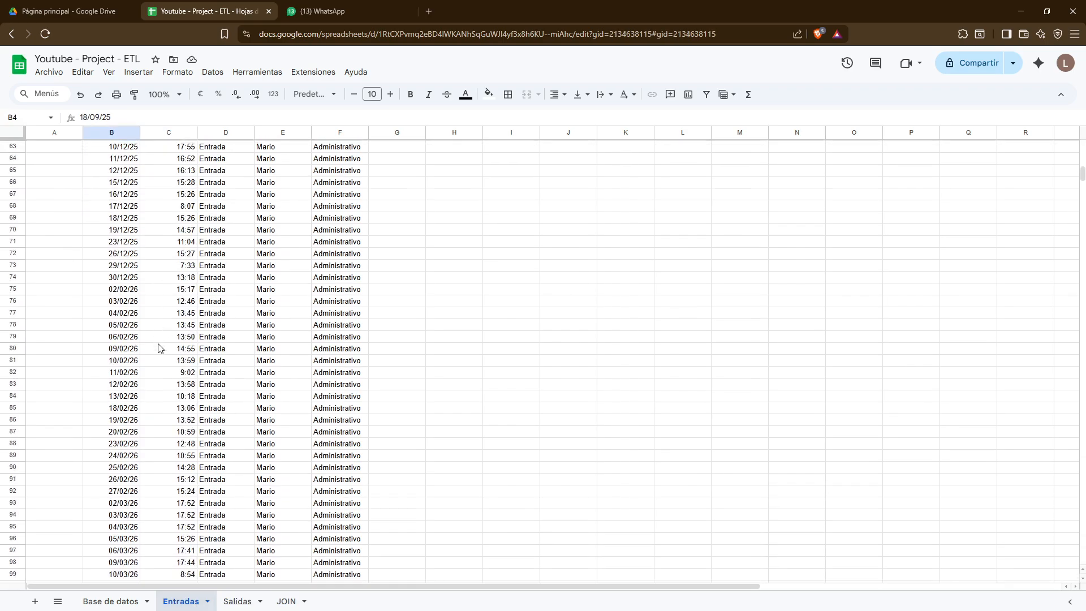
pyautogui.scroll(-17, 159, 347)
pyautogui.click(124, 334)
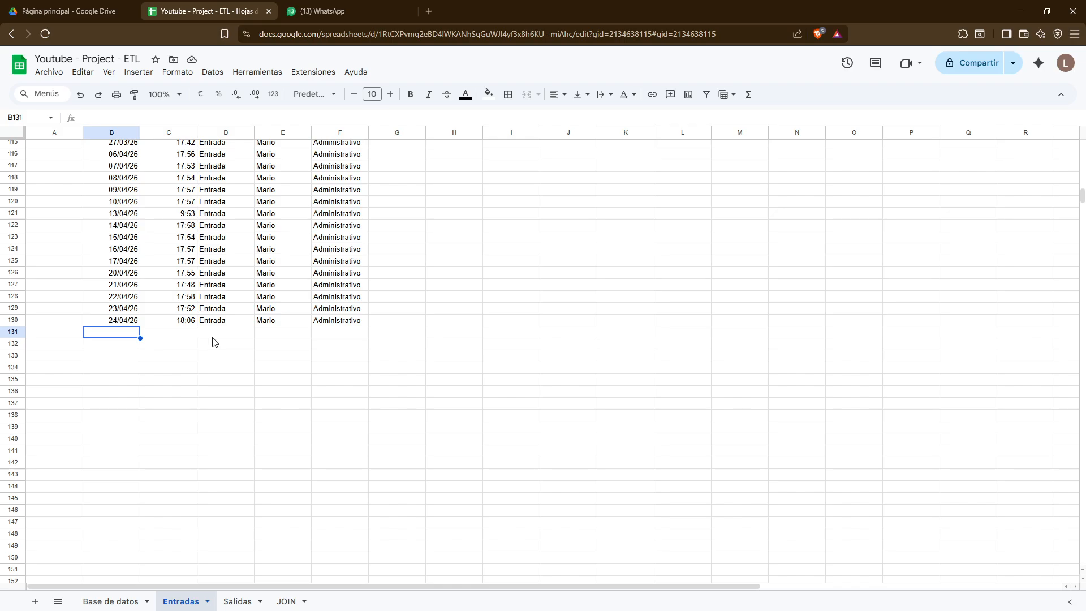
# Examine the Base de datos records down to the first empty rows below the table
pyautogui.click(111, 601)
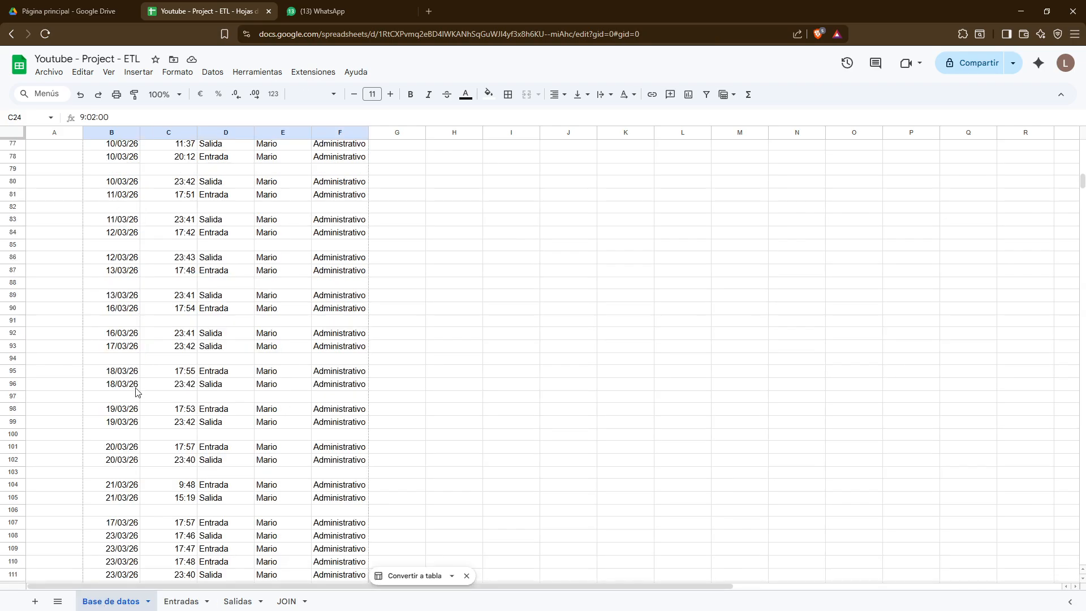
pyautogui.scroll(-10, 133, 389)
pyautogui.scroll(-20, 129, 388)
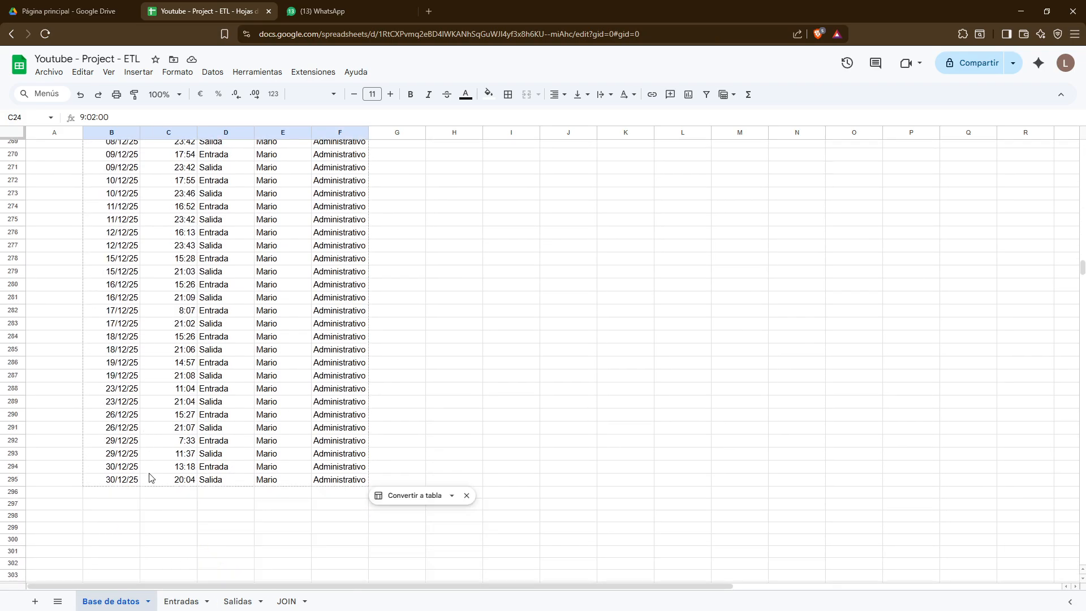
pyautogui.click(111, 322)
# Set the CONTAR.SI interval in cell A3 of the Entradas sheet to the expanding range $D$3:$D3
pyautogui.click(181, 601)
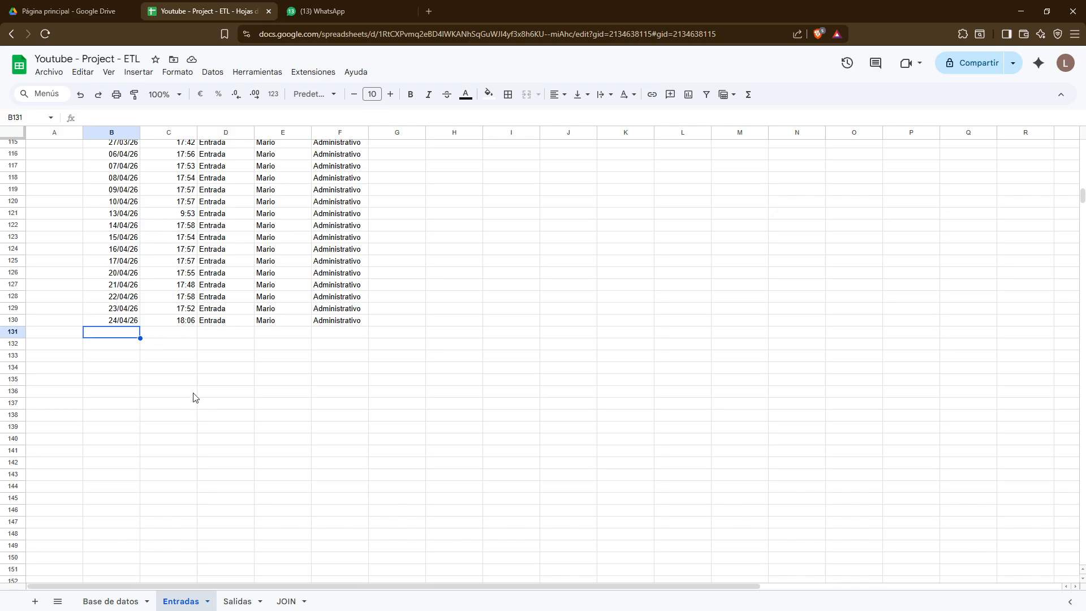
pyautogui.scroll(20, 231, 377)
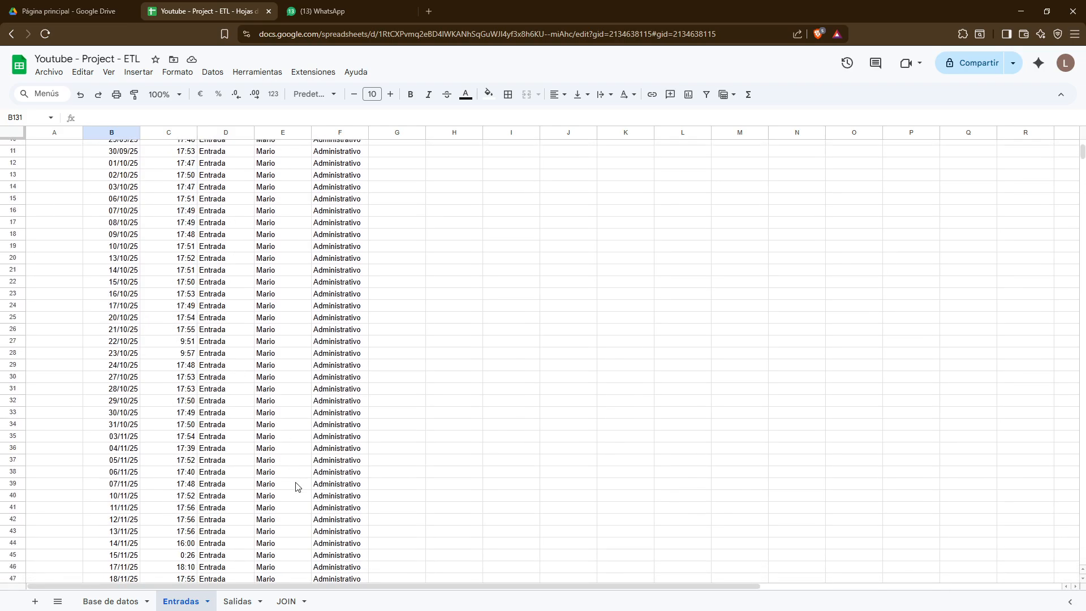
pyautogui.click(55, 169)
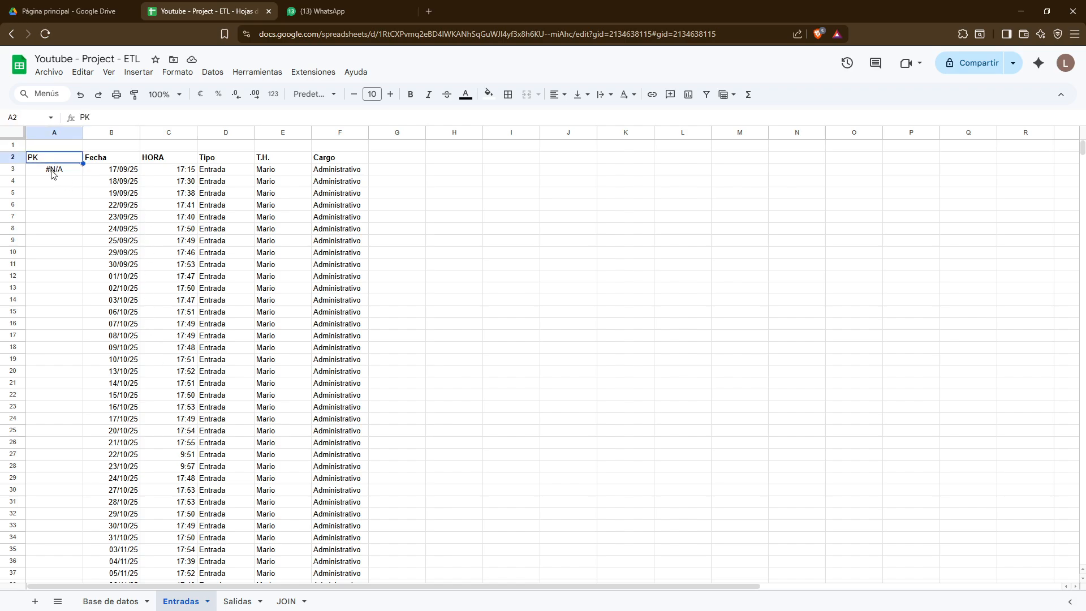
pyautogui.click(139, 117)
pyautogui.press('Left')
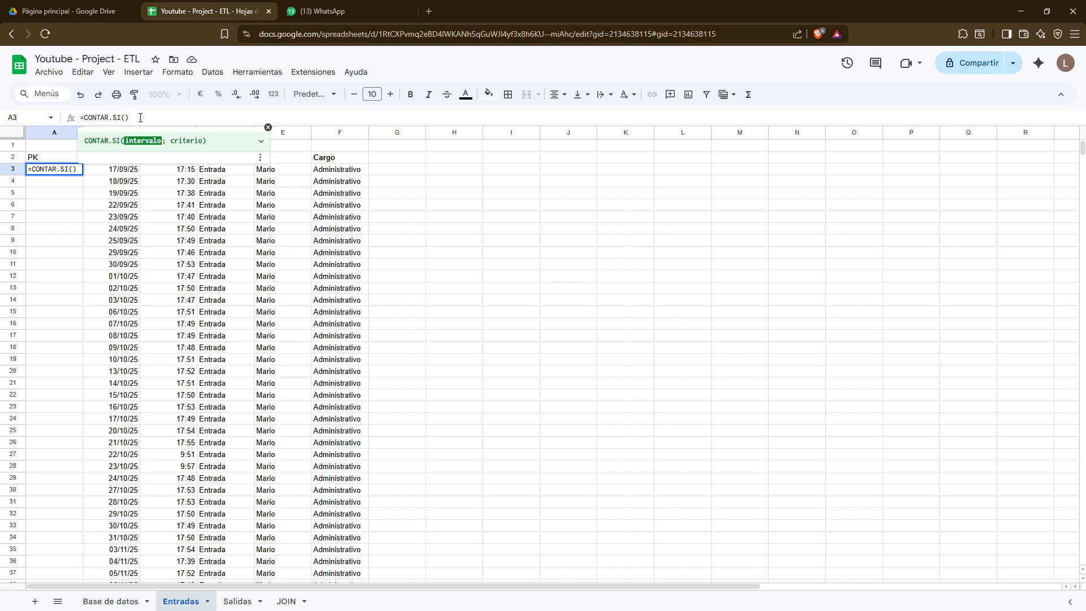
pyautogui.press('Right')
pyautogui.press('Left')
pyautogui.press('Right')
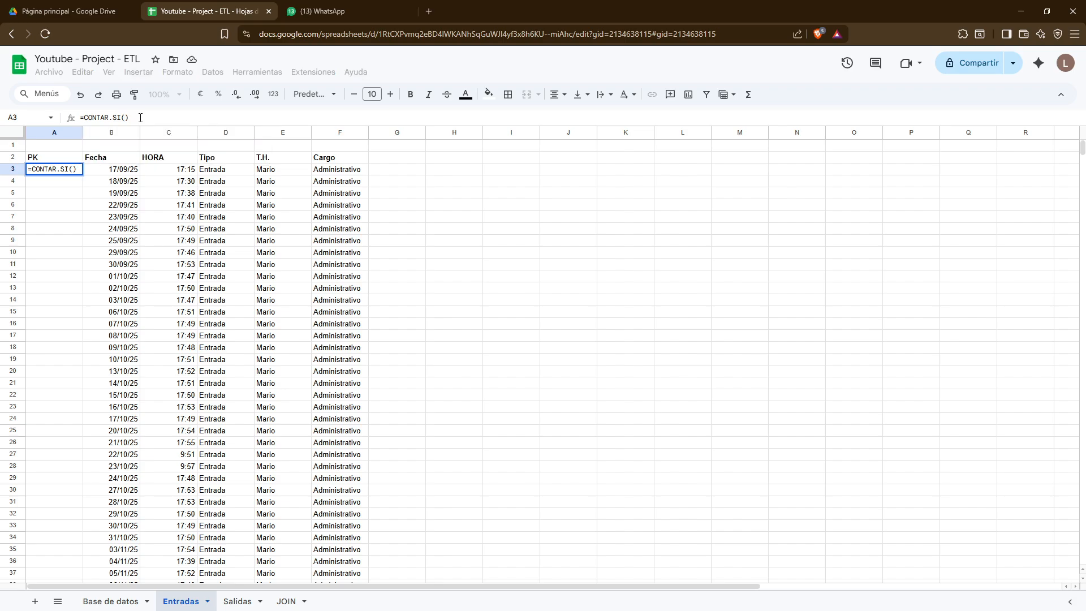
pyautogui.press('Left')
pyautogui.write('D3')
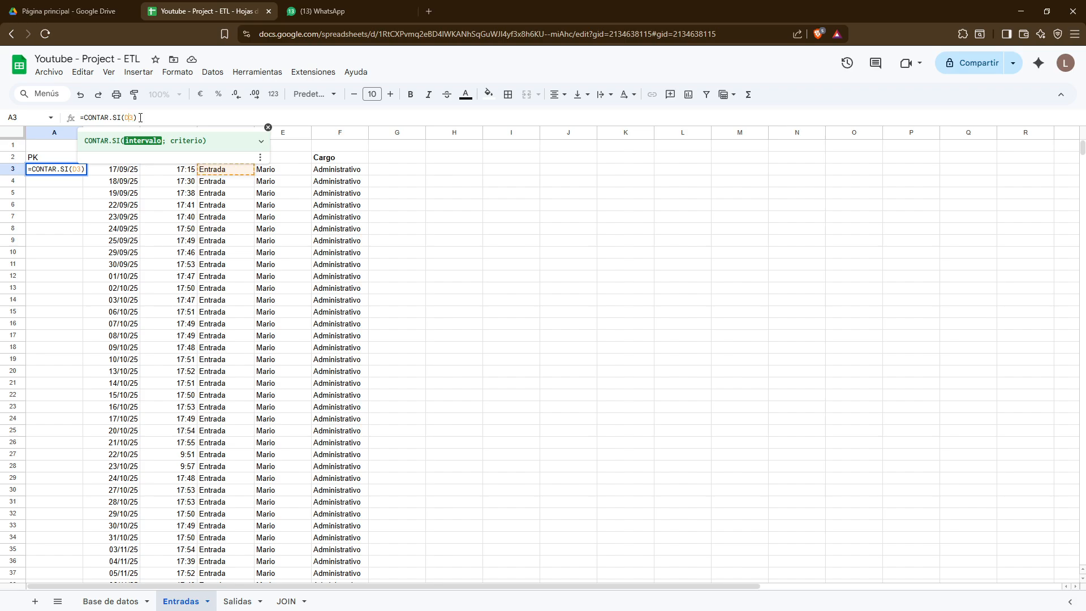
pyautogui.press('F4')
pyautogui.write(':D')
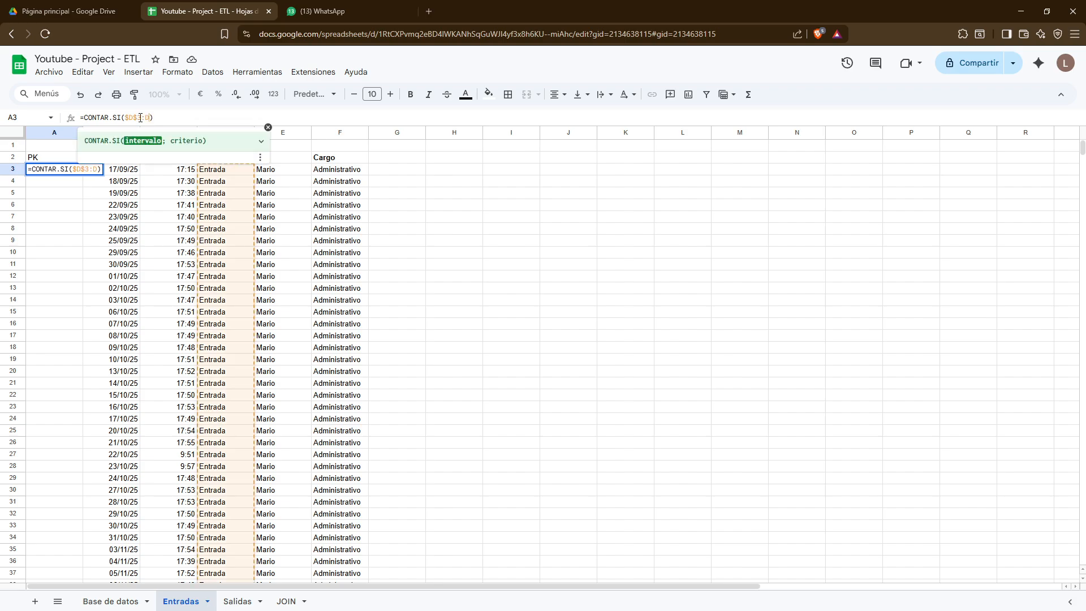
pyautogui.write('3')
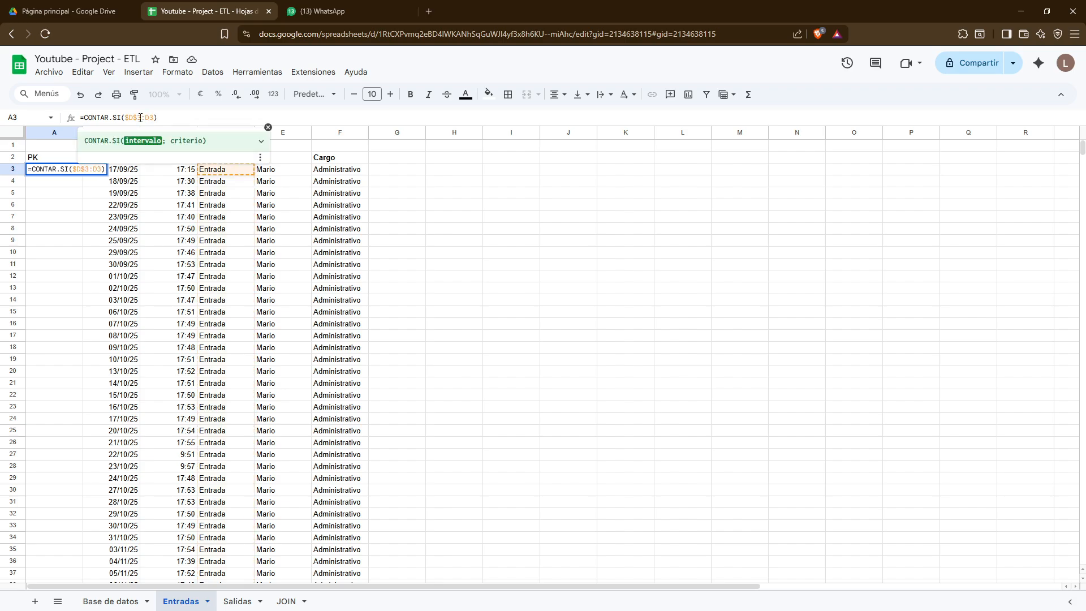
pyautogui.write('$')
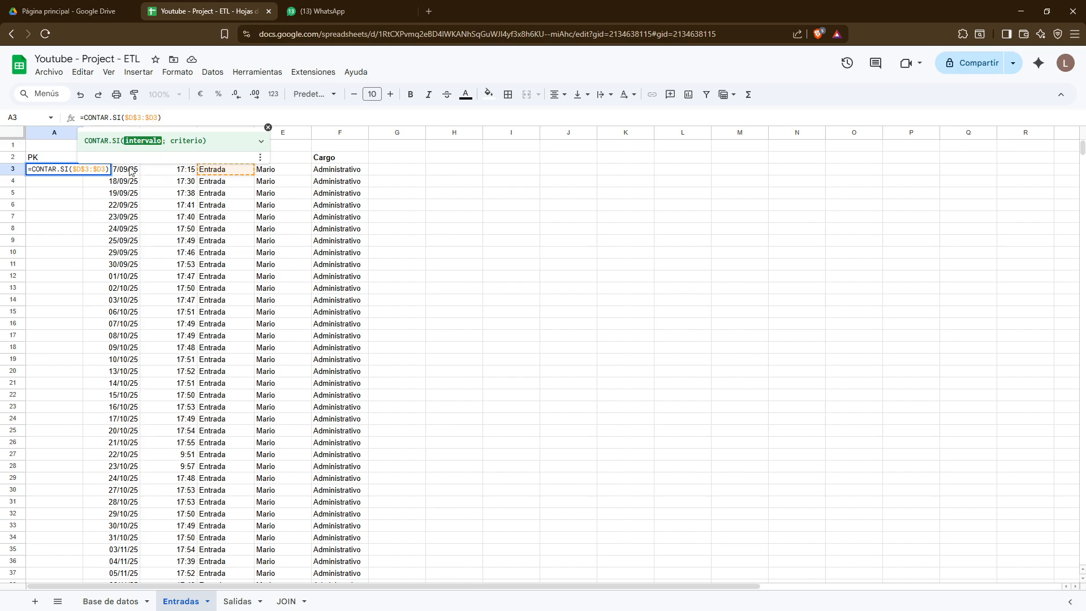
# Add D3 as the criterion to complete the A3 formula as =CONTAR.SI($D$3:$D3;D3)
pyautogui.click(173, 116)
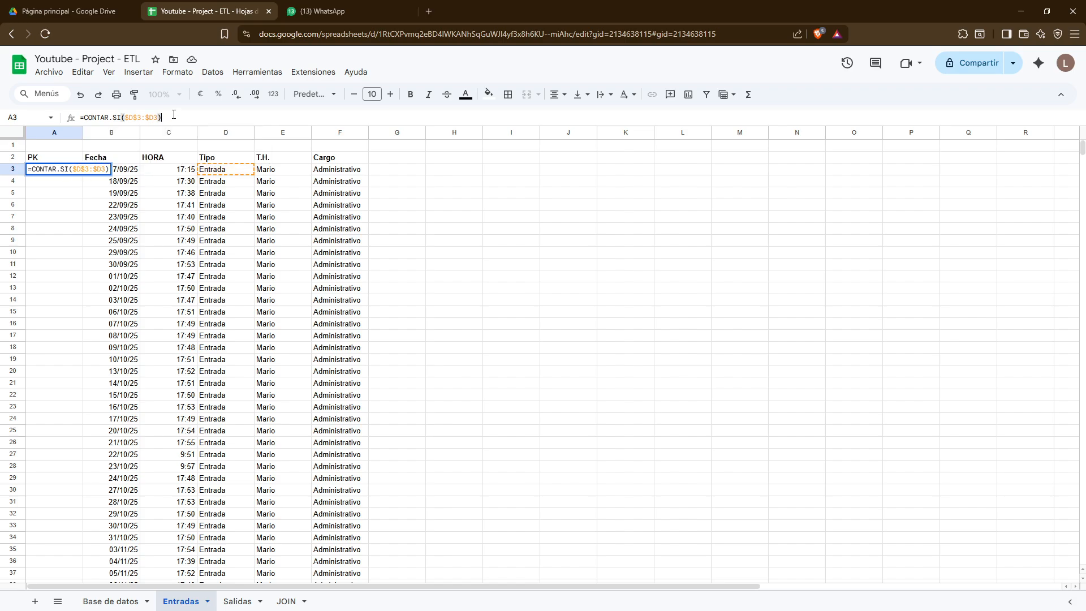
pyautogui.click(161, 117)
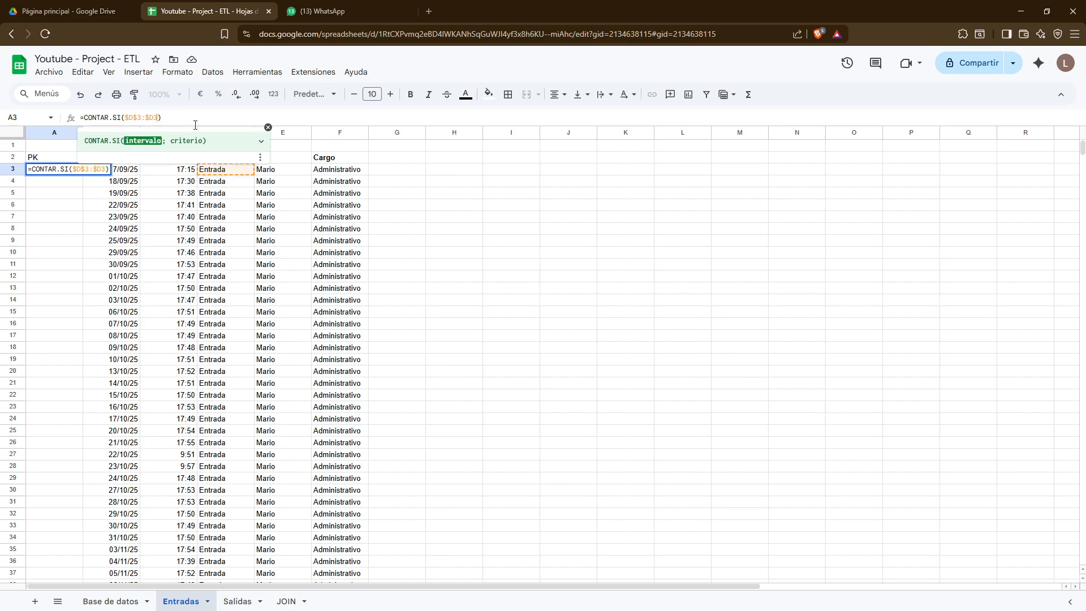
pyautogui.write(';')
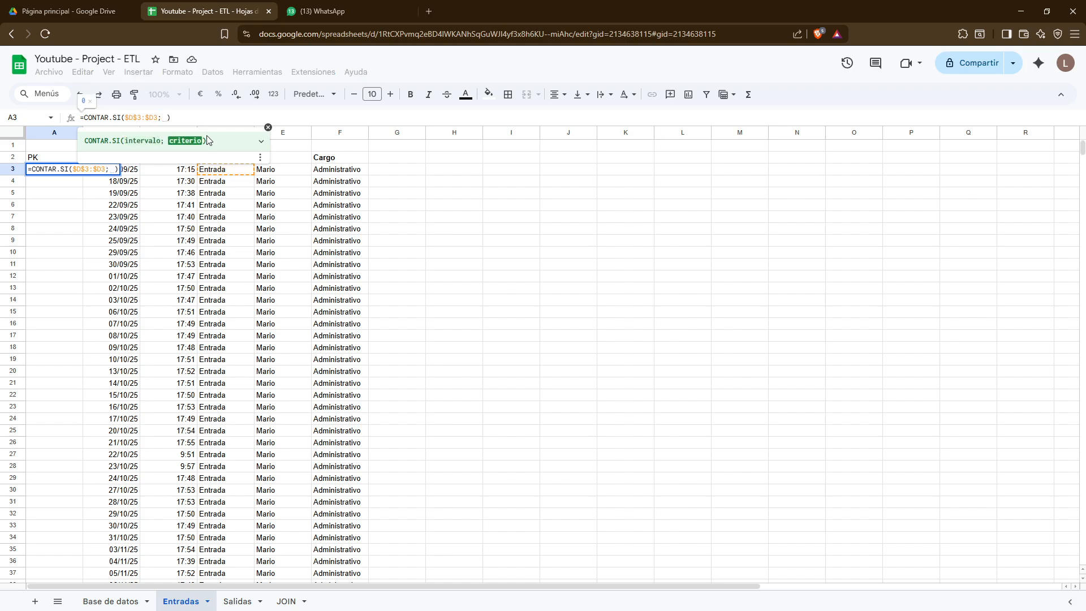
pyautogui.press('Right')
pyautogui.press('Left')
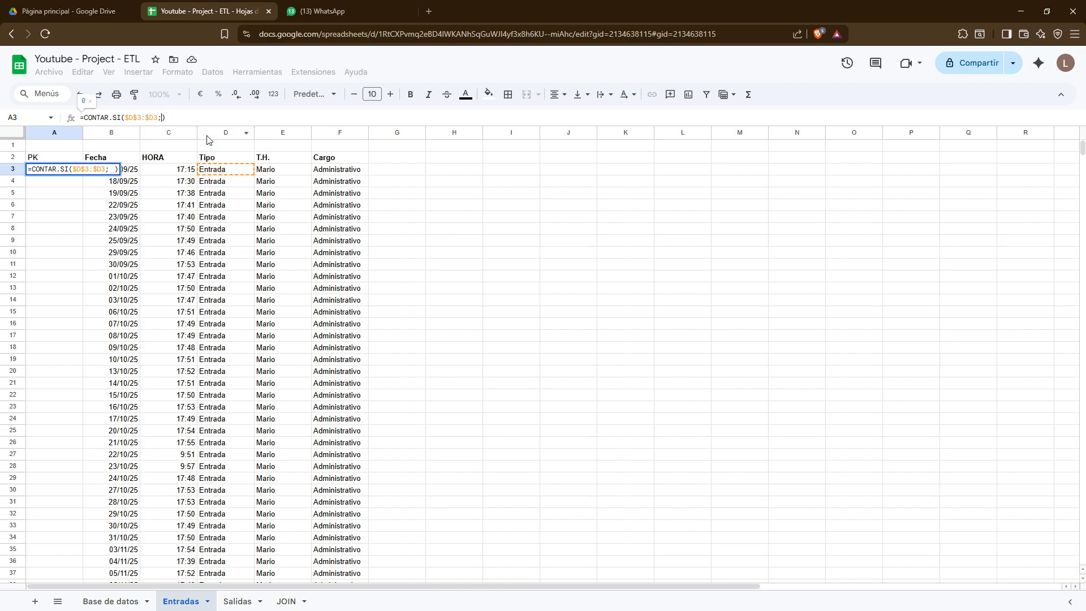
pyautogui.write('D3')
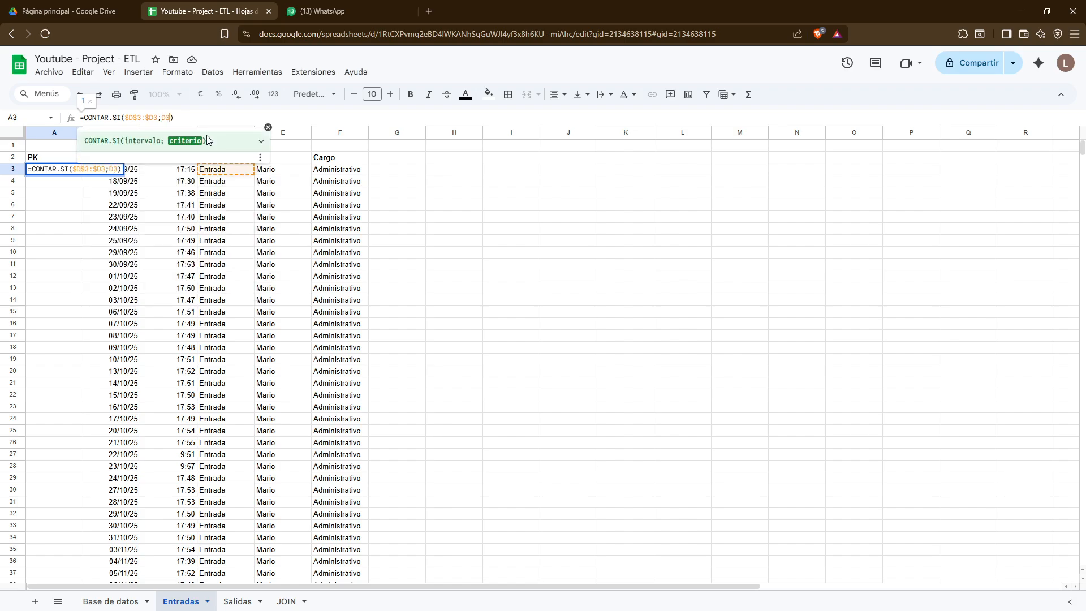
pyautogui.press('Return')
pyautogui.press('Up')
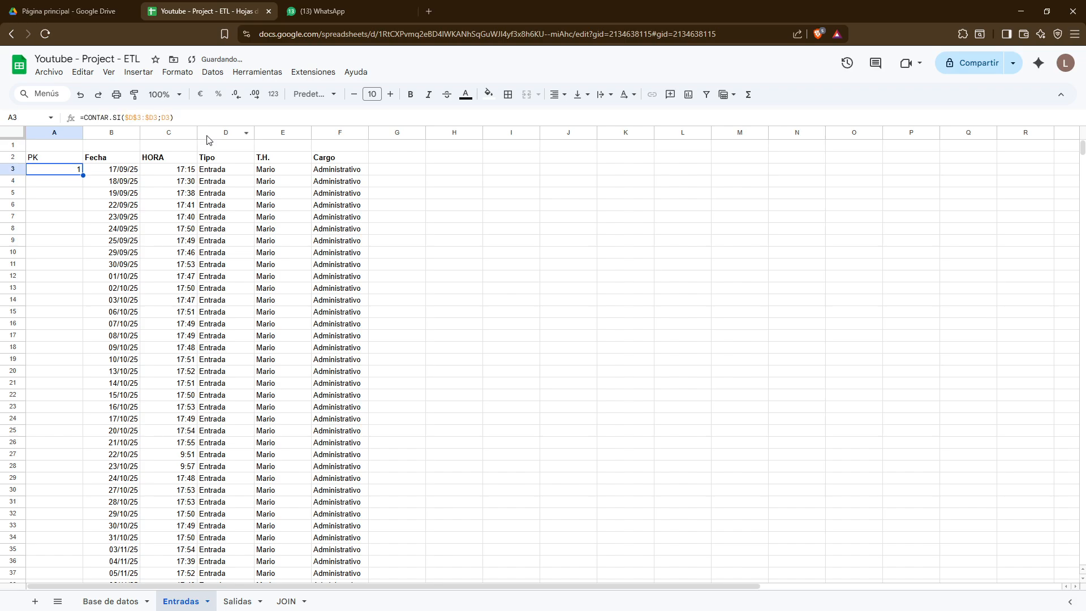
# Try wrapping the CONTAR.SI formula in A3 in ARRAYFORMULA, and undo the change
pyautogui.press('F2')
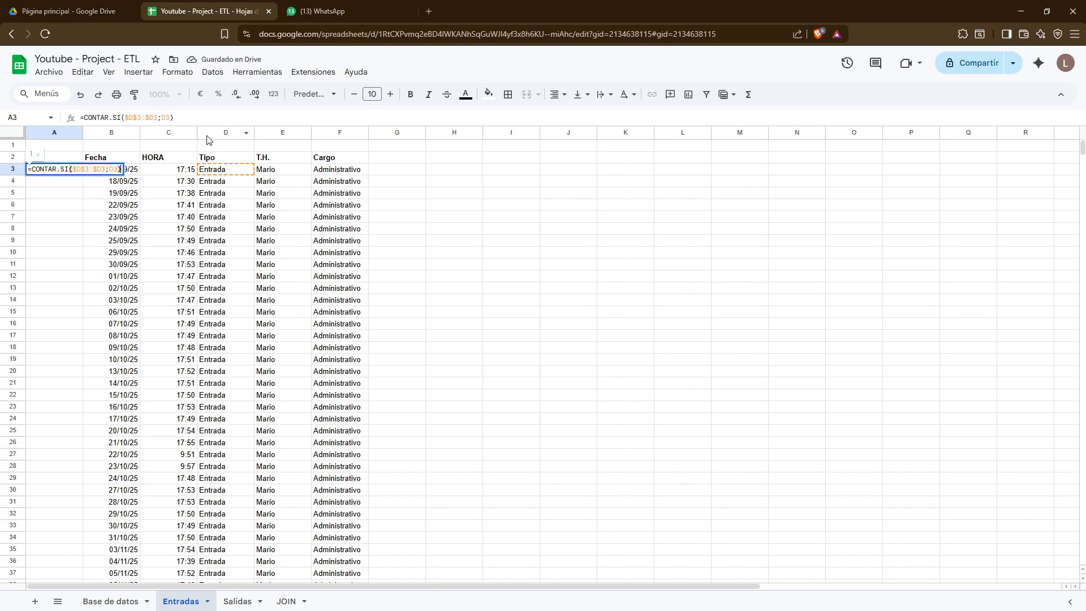
pyautogui.write('arrayfor')
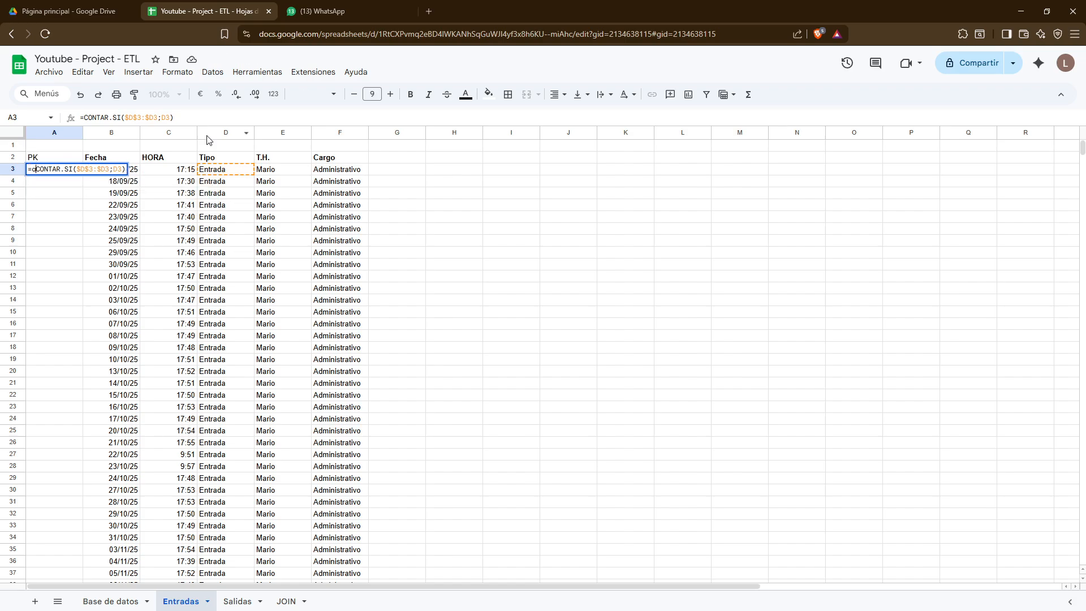
pyautogui.write('mula(')
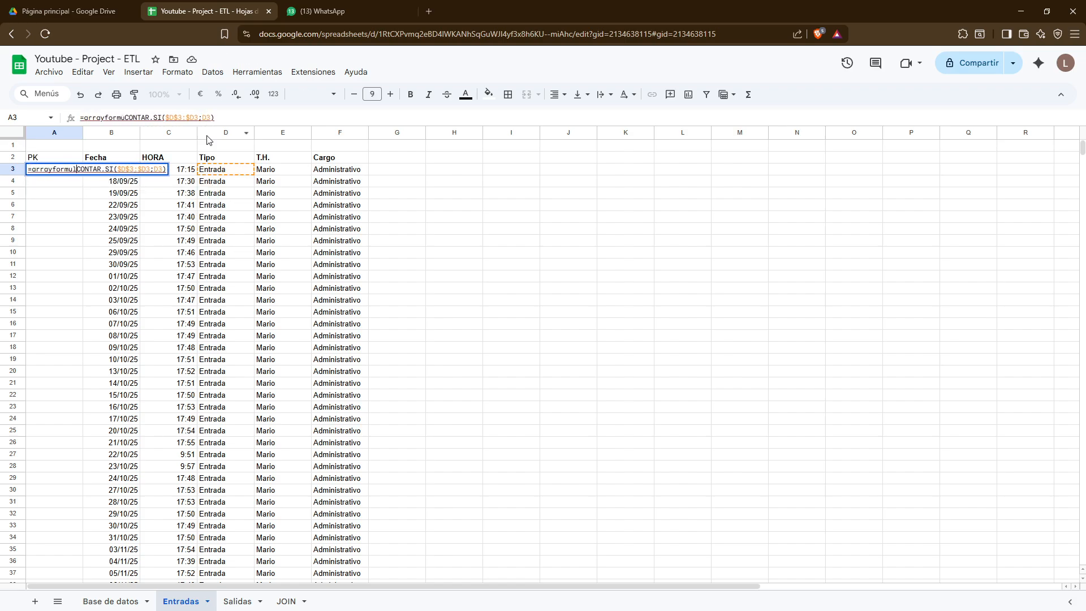
pyautogui.press('End')
pyautogui.write(')')
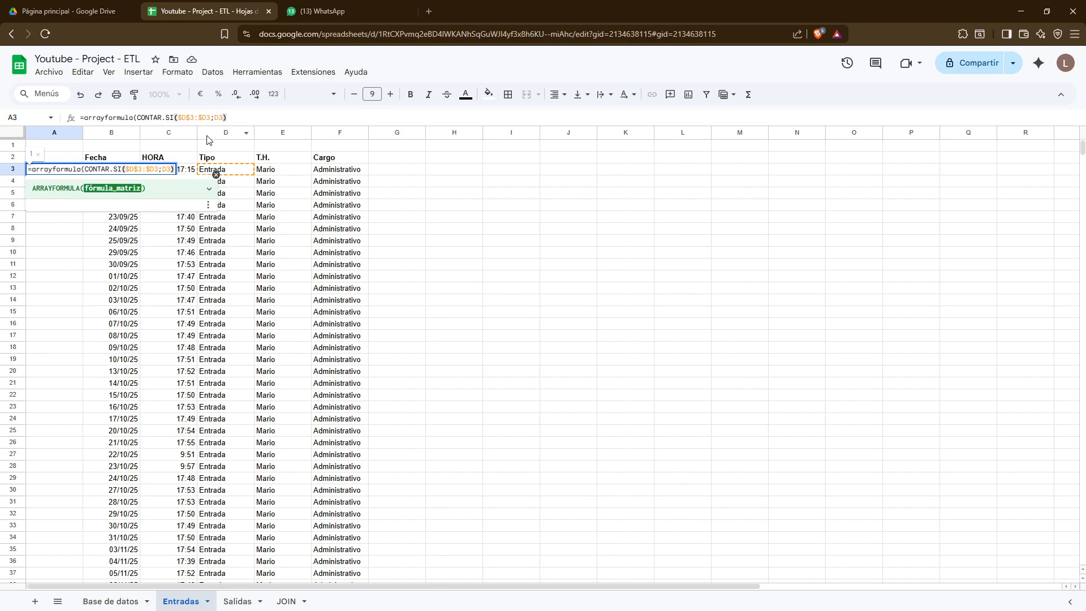
pyautogui.press('Return')
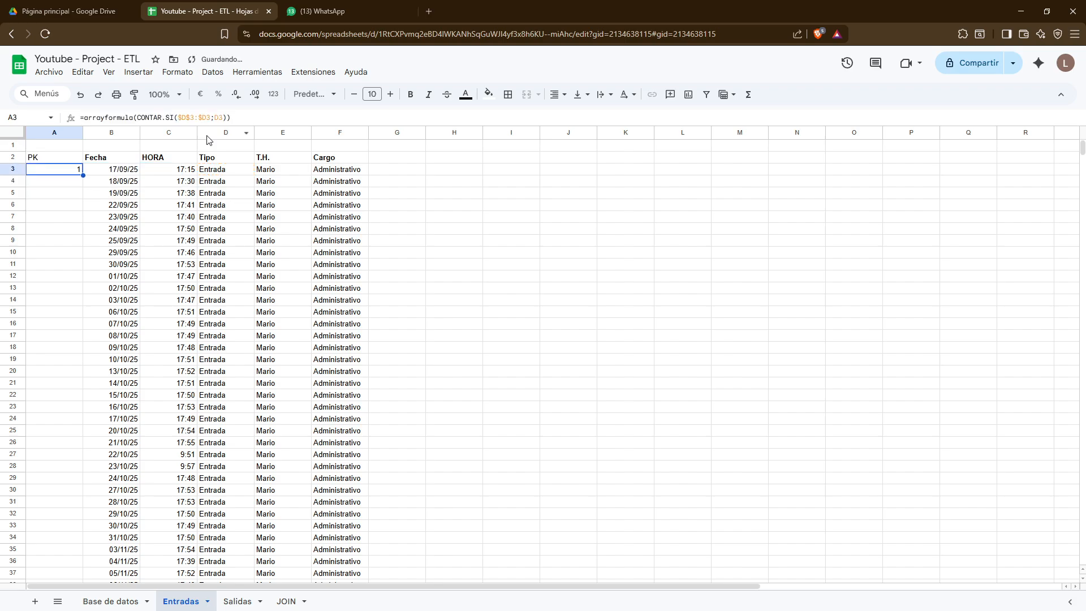
pyautogui.hotkey('ctrl', 'z')
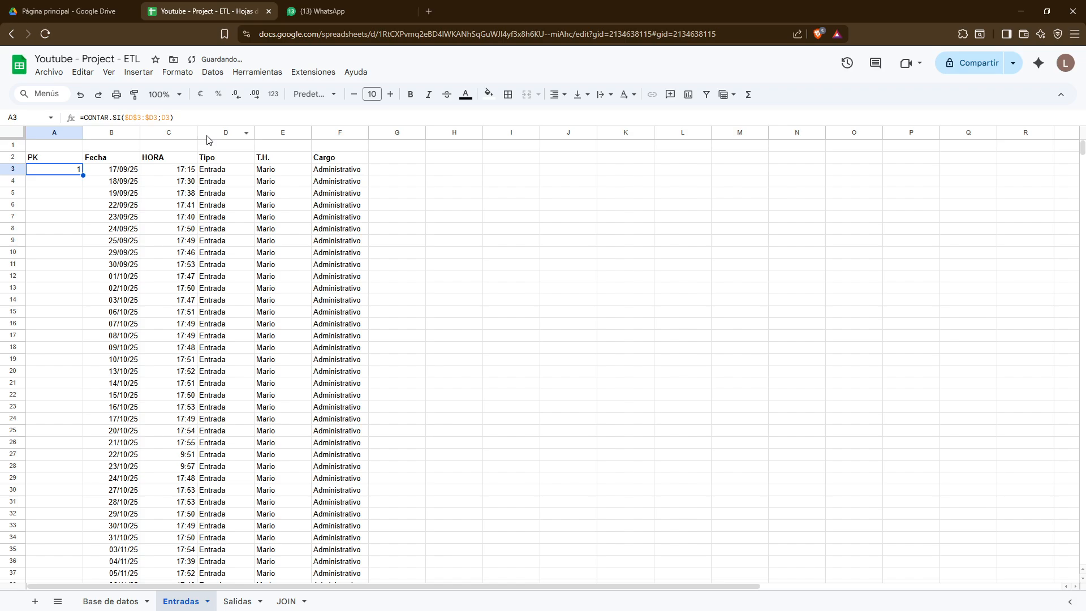
pyautogui.hotkey('ctrl', 'shift', 'Down')
pyautogui.hotkey('shift', 'Up')
pyautogui.press('Up')
pyautogui.press('Down')
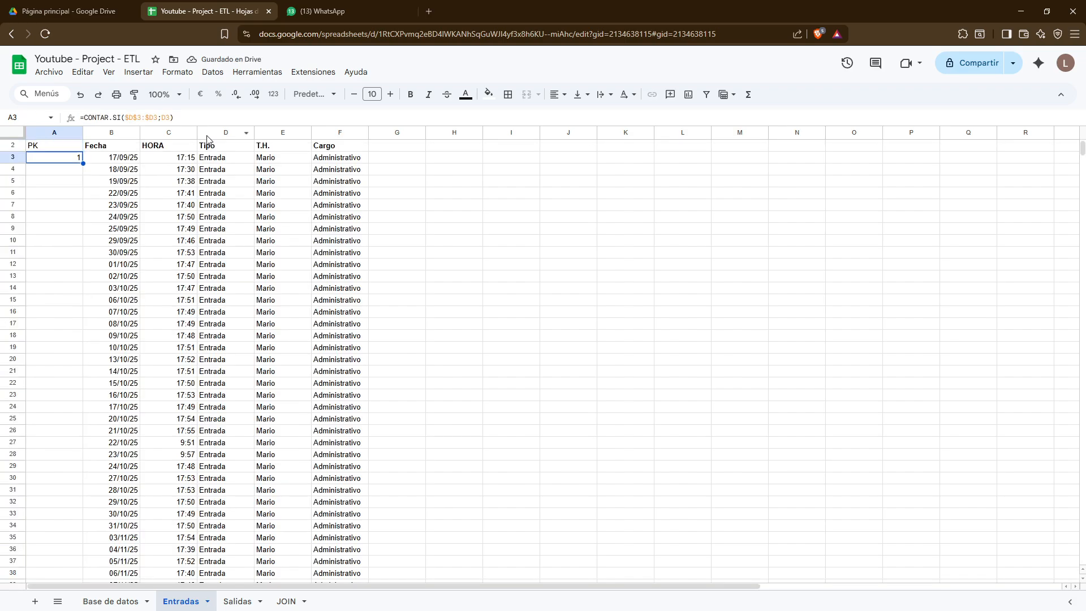
pyautogui.hotkey('alt', 'Down')
pyautogui.hotkey('alt', 'Down')
pyautogui.press('Up')
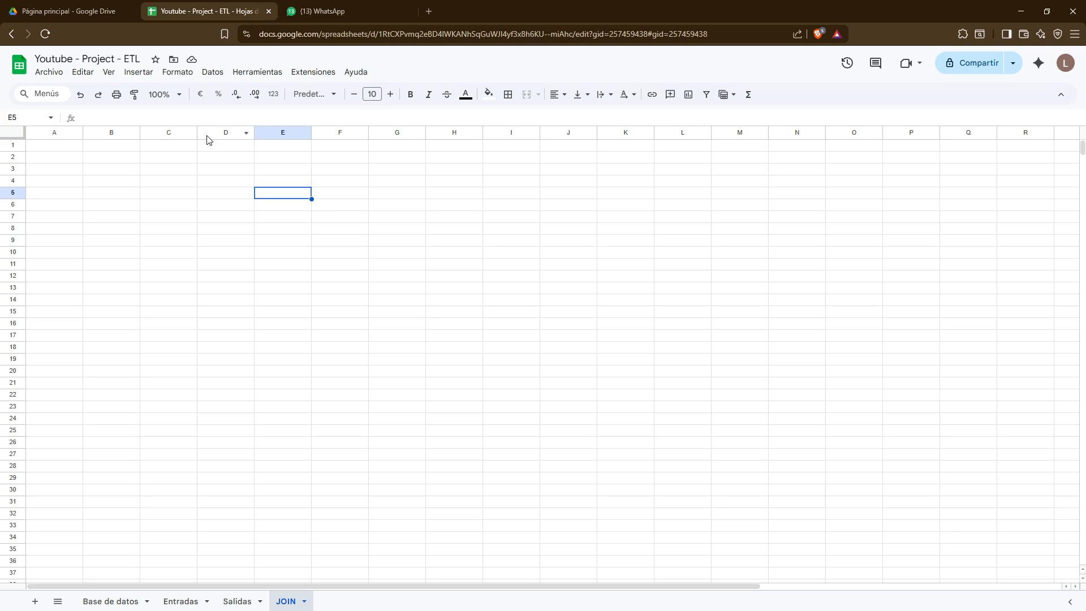
pyautogui.press('Left')
pyautogui.press('Left')
pyautogui.press('Up')
pyautogui.hotkey('ctrl', 'Up')
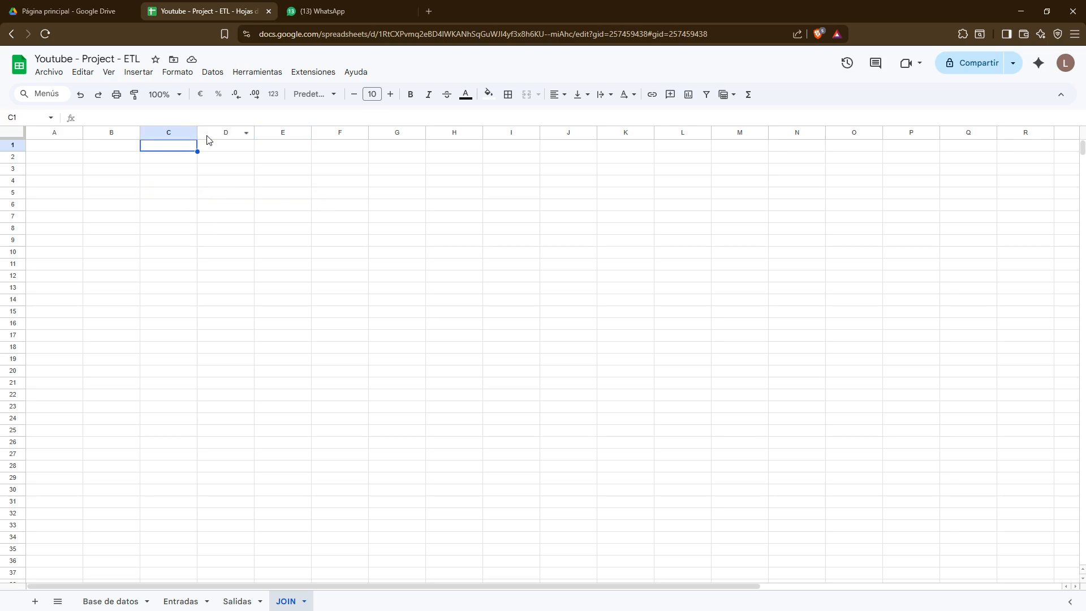
pyautogui.press('Left')
pyautogui.press('Left')
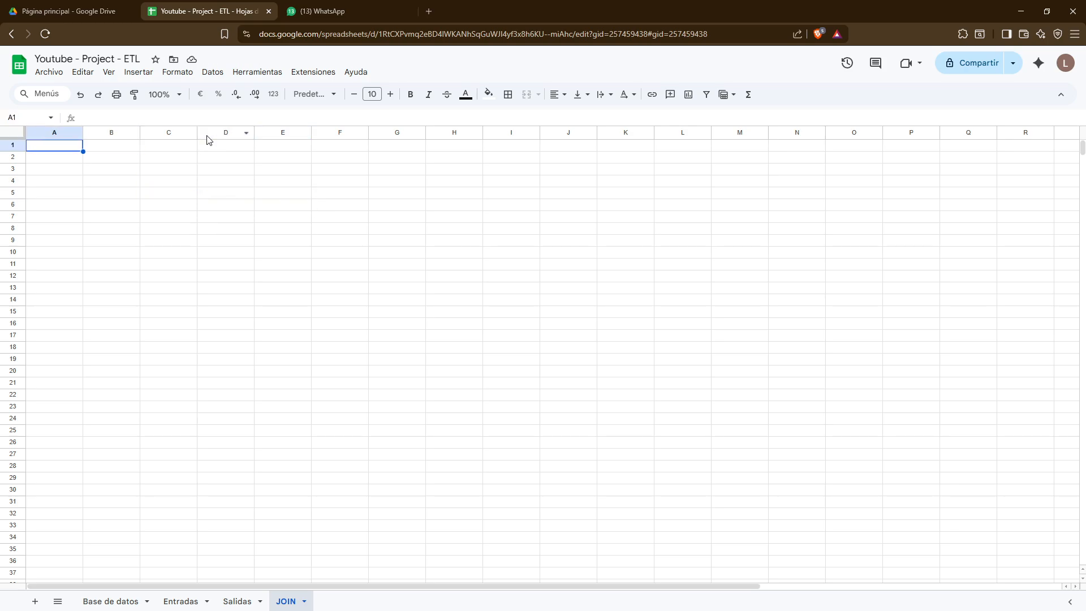
pyautogui.hotkey('ctrl', 'Tab')
pyautogui.hotkey('ctrl', 'shift', 'Tab')
pyautogui.hotkey('ctrl', 'Tab')
pyautogui.hotkey('ctrl', 'Tab')
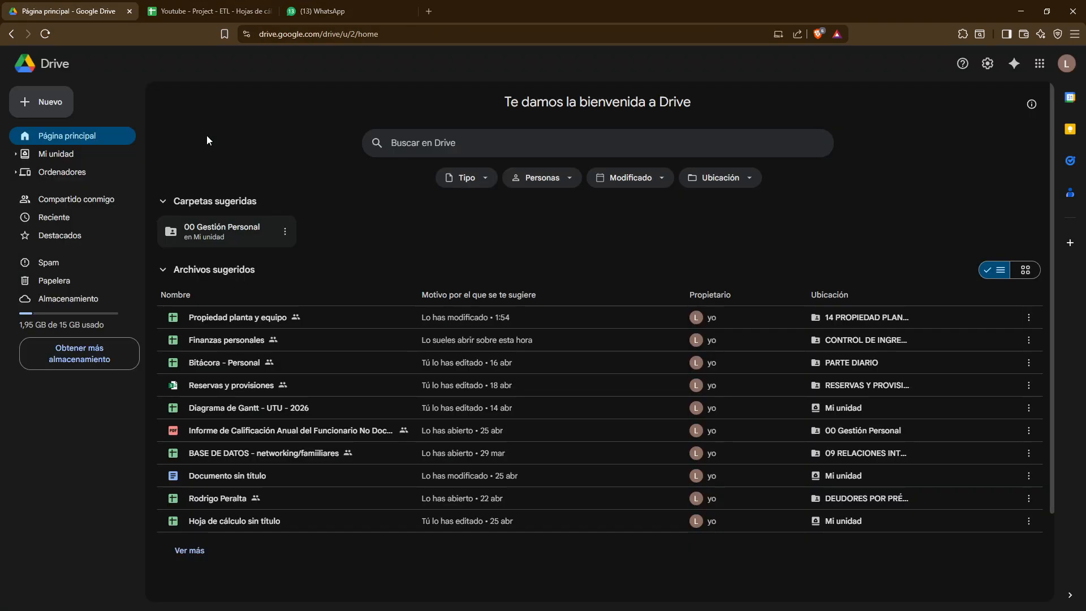
pyautogui.hotkey('ctrl', 'Tab')
# Return to the Entradas sheet and copy the CONTAR.SI formula in cell A3
pyautogui.click(177, 600)
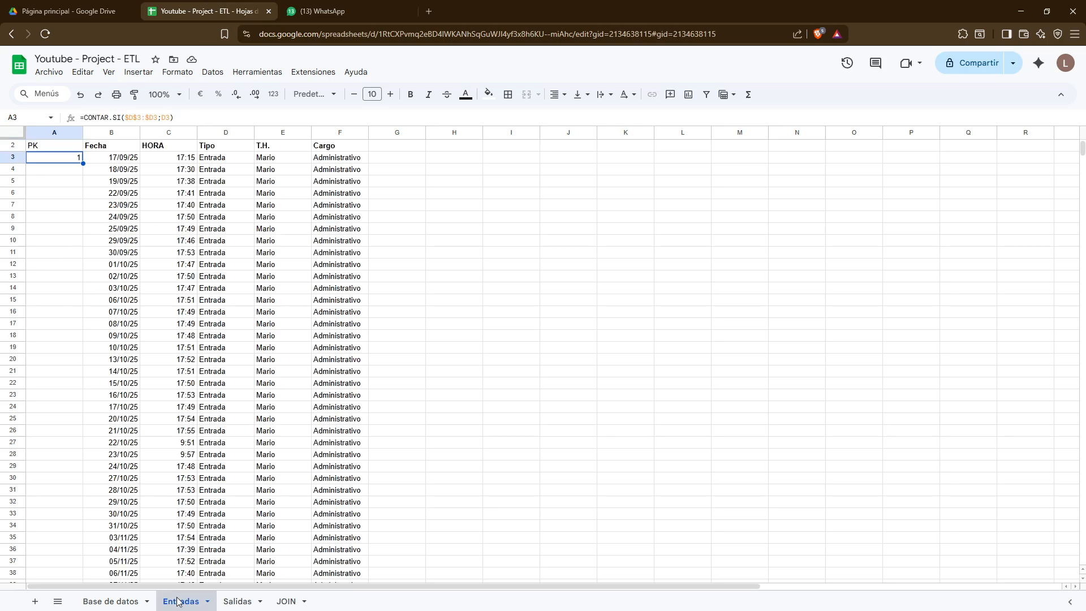
pyautogui.scroll(1, 34, 356)
pyautogui.hotkey('shift', 'Down')
pyautogui.hotkey('ctrl', 'c')
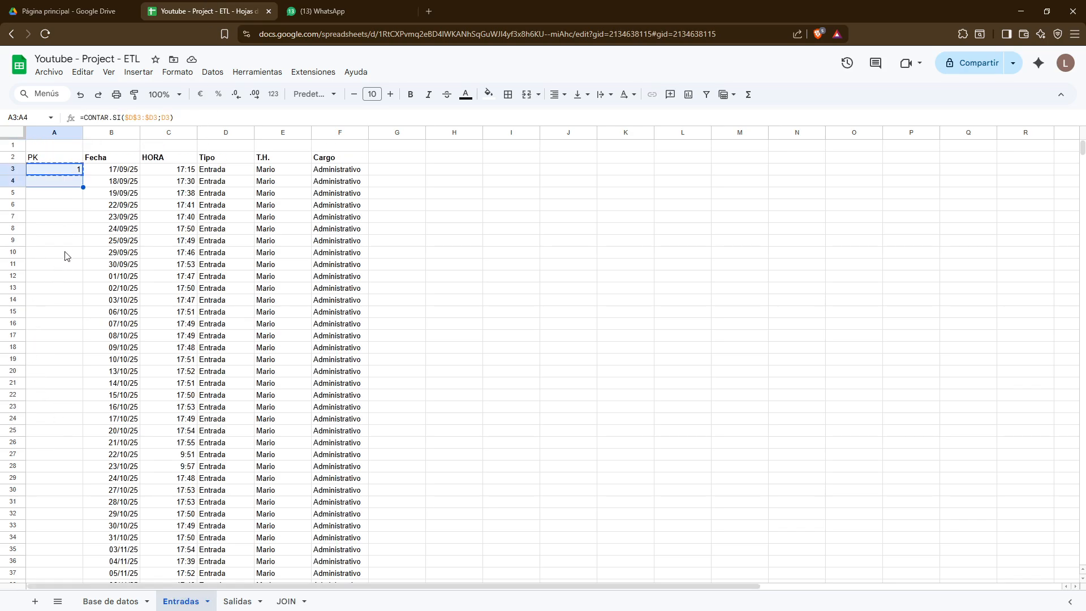
pyautogui.hotkey('shift', 'Down')
pyautogui.hotkey('shift', 'Down')
pyautogui.hotkey('shift', 'Down')
pyautogui.hotkey('shift', 'Down')
pyautogui.hotkey('shift', 'Down')
pyautogui.hotkey('shift', 'Down')
pyautogui.hotkey('shift', 'Down')
pyautogui.hotkey('shift', 'Down')
pyautogui.hotkey('shift', 'Down')
pyautogui.hotkey('shift', 'Down')
pyautogui.hotkey('shift', 'Down')
pyautogui.hotkey('shift', 'Down')
pyautogui.hotkey('shift', 'Down')
pyautogui.hotkey('shift', 'Down')
pyautogui.hotkey('shift', 'Down')
pyautogui.hotkey('shift', 'Down')
pyautogui.hotkey('shift', 'Down')
pyautogui.hotkey('shift', 'Down')
pyautogui.hotkey('shift', 'Down')
pyautogui.hotkey('shift', 'Down')
pyautogui.hotkey('shift', 'Right')
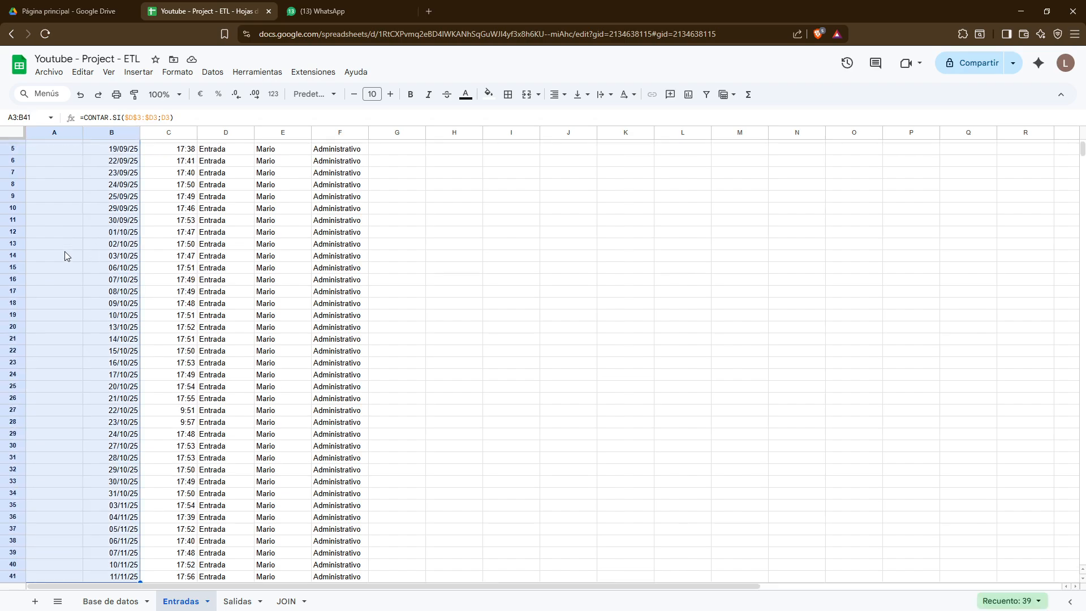
pyautogui.hotkey('shift', 'Down')
pyautogui.hotkey('shift', 'Down')
pyautogui.hotkey('shift', 'Down')
pyautogui.hotkey('shift', 'Down')
pyautogui.hotkey('shift', 'Down')
pyautogui.hotkey('shift', 'Down')
pyautogui.hotkey('shift', 'Down')
pyautogui.hotkey('shift', 'Down')
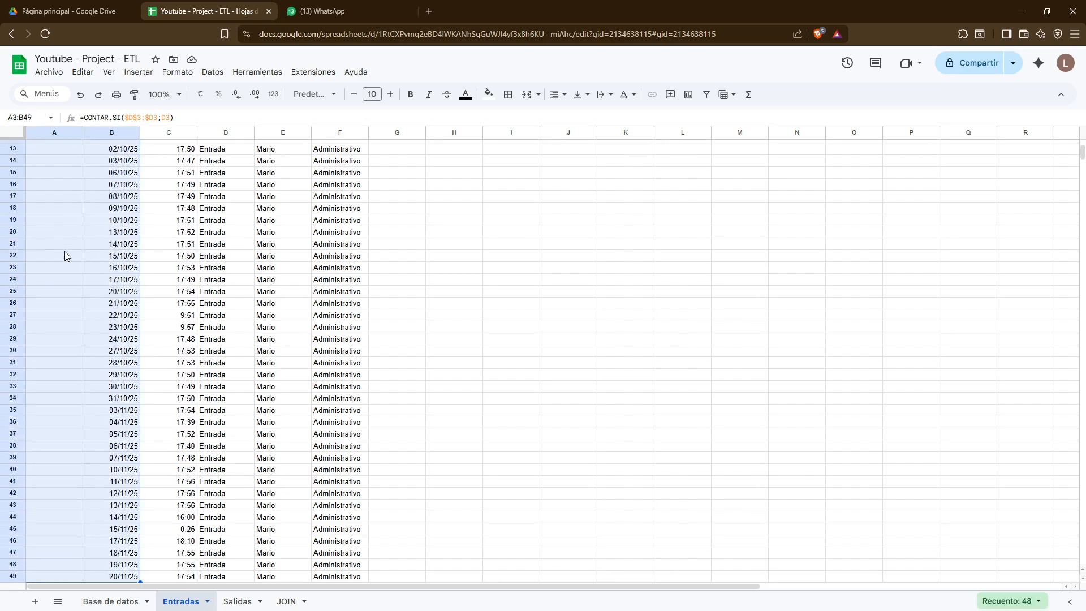
pyautogui.hotkey('shift', 'Down')
pyautogui.hotkey('shift', 'Down')
pyautogui.hotkey('ctrl', 'shift', 'Down')
pyautogui.hotkey('ctrl', 'shift', 'Up')
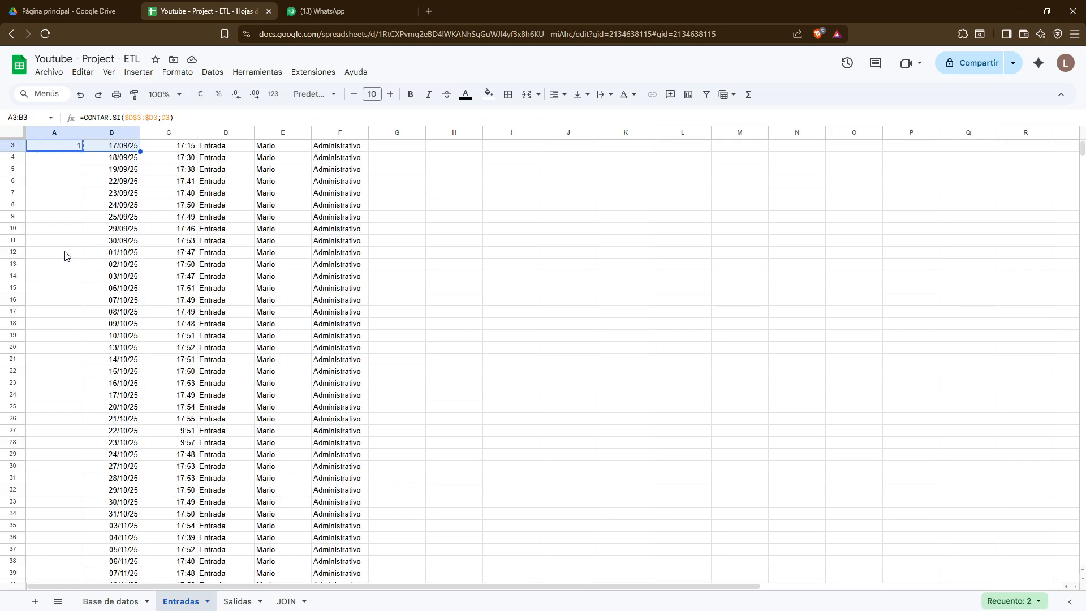
pyautogui.hotkey('shift', 'Down')
pyautogui.hotkey('shift', 'Down')
pyautogui.hotkey('shift', 'Down')
pyautogui.hotkey('shift', 'Down')
pyautogui.hotkey('shift', 'Down')
pyautogui.hotkey('shift', 'Down')
pyautogui.hotkey('shift', 'Down')
pyautogui.hotkey('shift', 'Down')
pyautogui.hotkey('shift', 'Down')
pyautogui.hotkey('shift', 'Down')
pyautogui.hotkey('ctrl', 'shift', 'Down')
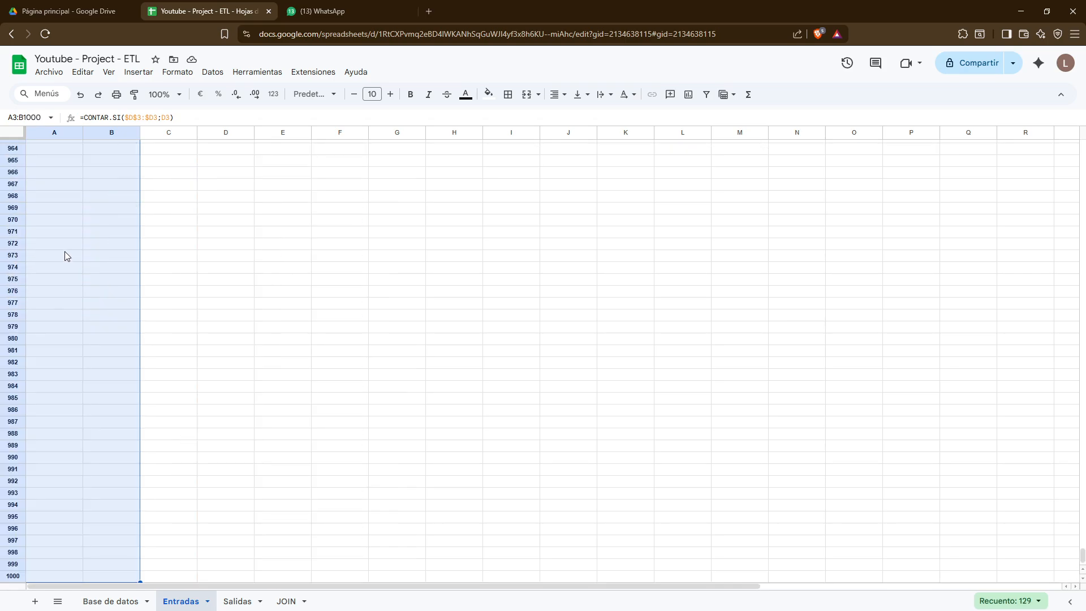
pyautogui.hotkey('ctrl', 'shift', 'Up')
# Paste the copied CONTAR.SI formula into the range A3:A130 of the Entradas sheet, down to the last dated record
pyautogui.hotkey('shift', 'Down')
pyautogui.hotkey('shift', 'Down')
pyautogui.hotkey('shift', 'Down')
pyautogui.hotkey('shift', 'Down')
pyautogui.hotkey('shift', 'Down')
pyautogui.hotkey('shift', 'Down')
pyautogui.hotkey('shift', 'Down')
pyautogui.hotkey('shift', 'Down')
pyautogui.hotkey('shift', 'Down')
pyautogui.hotkey('shift', 'Down')
pyautogui.hotkey('shift', 'Down')
pyautogui.hotkey('shift', 'Down')
pyautogui.hotkey('shift', 'Down')
pyautogui.hotkey('shift', 'Down')
pyautogui.hotkey('shift', 'Down')
pyautogui.hotkey('shift', 'Down')
pyautogui.hotkey('shift', 'Down')
pyautogui.hotkey('shift', 'Down')
pyautogui.hotkey('shift', 'Down')
pyautogui.hotkey('shift', 'Down')
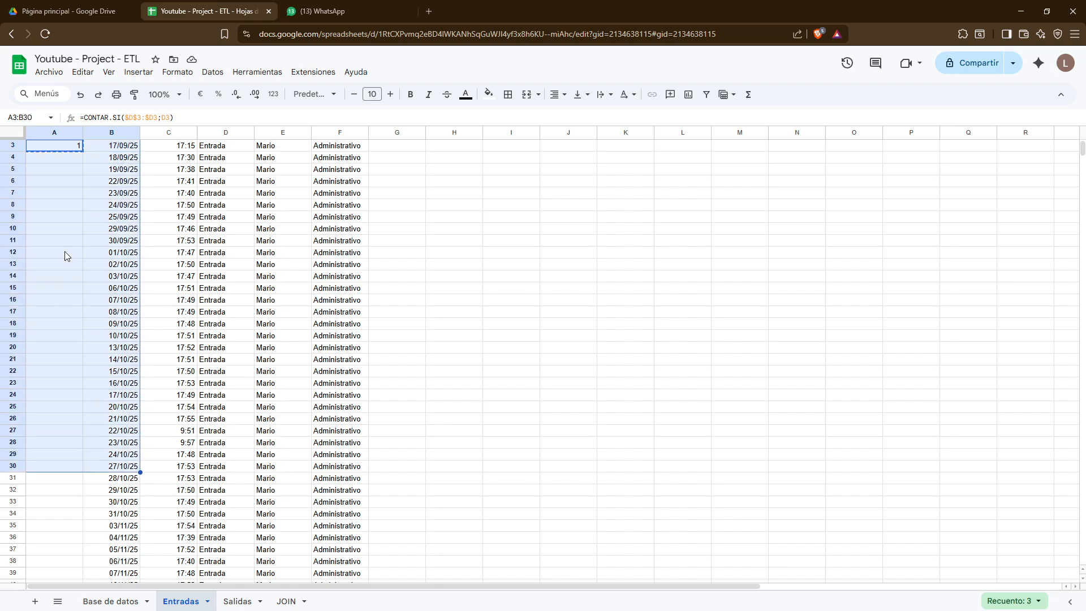
pyautogui.hotkey('shift', 'Down')
pyautogui.hotkey('shift', 'Down')
pyautogui.hotkey('shift', 'Down')
pyautogui.hotkey('shift', 'Down')
pyautogui.hotkey('shift', 'Down')
pyautogui.hotkey('shift', 'Down')
pyautogui.hotkey('shift', 'Down')
pyautogui.hotkey('shift', 'Down')
pyautogui.hotkey('shift', 'Down')
pyautogui.hotkey('shift', 'Down')
pyautogui.hotkey('shift', 'Down')
pyautogui.hotkey('shift', 'Down')
pyautogui.hotkey('shift', 'Down')
pyautogui.hotkey('shift', 'Down')
pyautogui.hotkey('shift', 'Down')
pyautogui.hotkey('shift', 'Down')
pyautogui.hotkey('shift', 'Down')
pyautogui.hotkey('shift', 'Down')
pyautogui.hotkey('shift', 'Down')
pyautogui.hotkey('shift', 'Down')
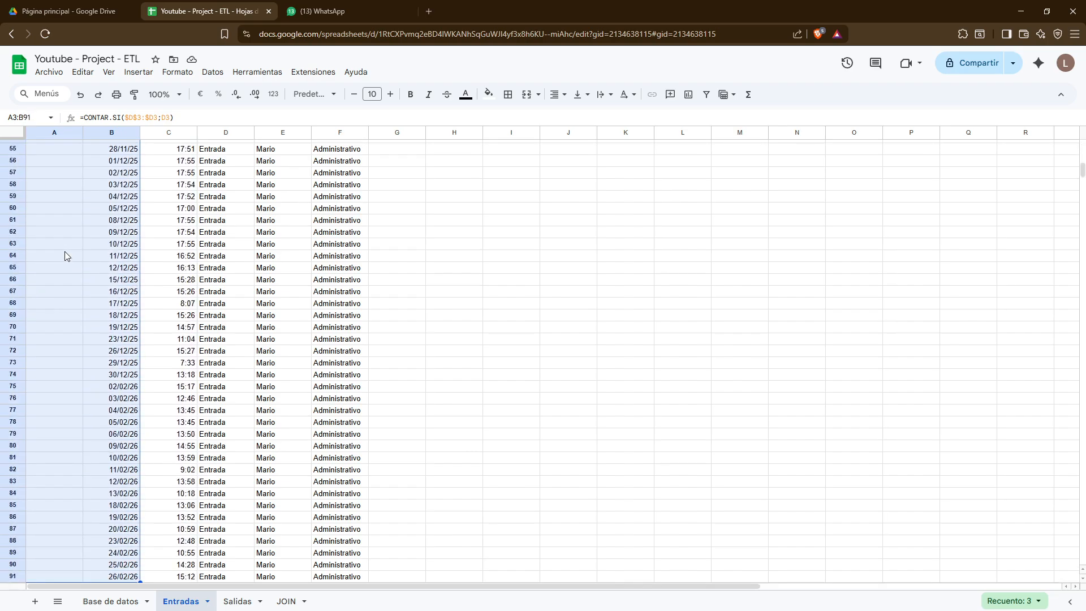
pyautogui.hotkey('shift', 'Down')
pyautogui.hotkey('shift', 'Down')
pyautogui.hotkey('shift', 'Down')
pyautogui.hotkey('shift', 'Down')
pyautogui.hotkey('shift', 'Down')
pyautogui.hotkey('shift', 'Down')
pyautogui.hotkey('shift', 'Down')
pyautogui.hotkey('shift', 'Down')
pyautogui.hotkey('shift', 'Down')
pyautogui.hotkey('shift', 'Down')
pyautogui.hotkey('shift', 'Down')
pyautogui.hotkey('shift', 'Down')
pyautogui.hotkey('shift', 'Down')
pyautogui.hotkey('shift', 'Down')
pyautogui.hotkey('shift', 'Down')
pyautogui.hotkey('shift', 'Down')
pyautogui.hotkey('shift', 'Down')
pyautogui.hotkey('shift', 'Down')
pyautogui.hotkey('shift', 'Down')
pyautogui.hotkey('shift', 'Down')
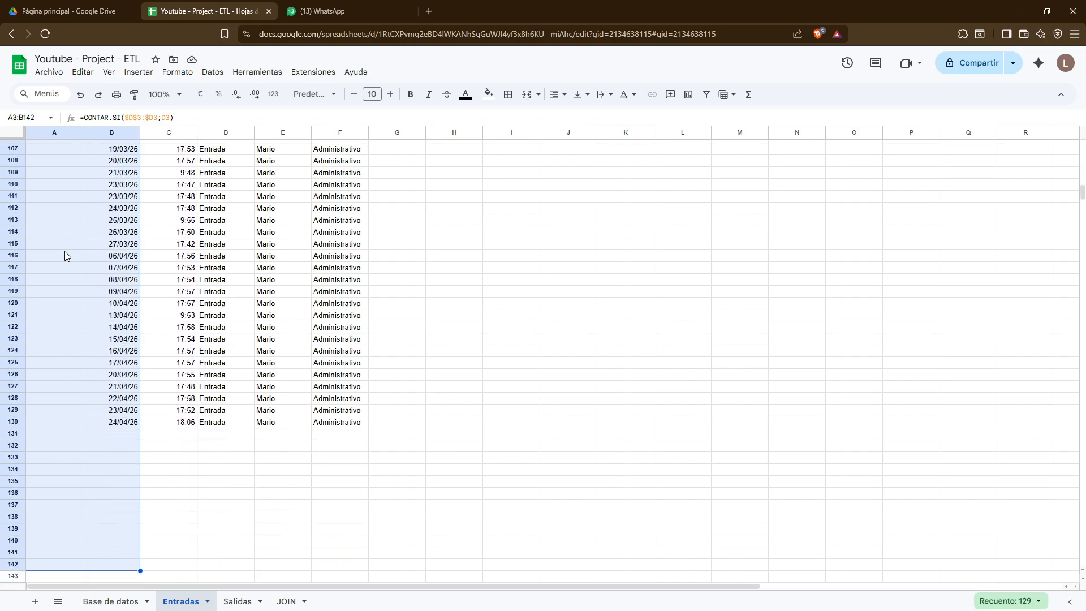
pyautogui.hotkey('shift', 'Up')
pyautogui.hotkey('shift', 'Up')
pyautogui.hotkey('shift', 'Up')
pyautogui.hotkey('shift', 'Up')
pyautogui.hotkey('shift', 'Up')
pyautogui.hotkey('shift', 'Up')
pyautogui.hotkey('shift', 'Up')
pyautogui.hotkey('shift', 'Up')
pyautogui.hotkey('shift', 'Up')
pyautogui.hotkey('shift', 'Up')
pyautogui.hotkey('shift', 'Up')
pyautogui.hotkey('shift', 'Up')
pyautogui.hotkey('shift', 'Left')
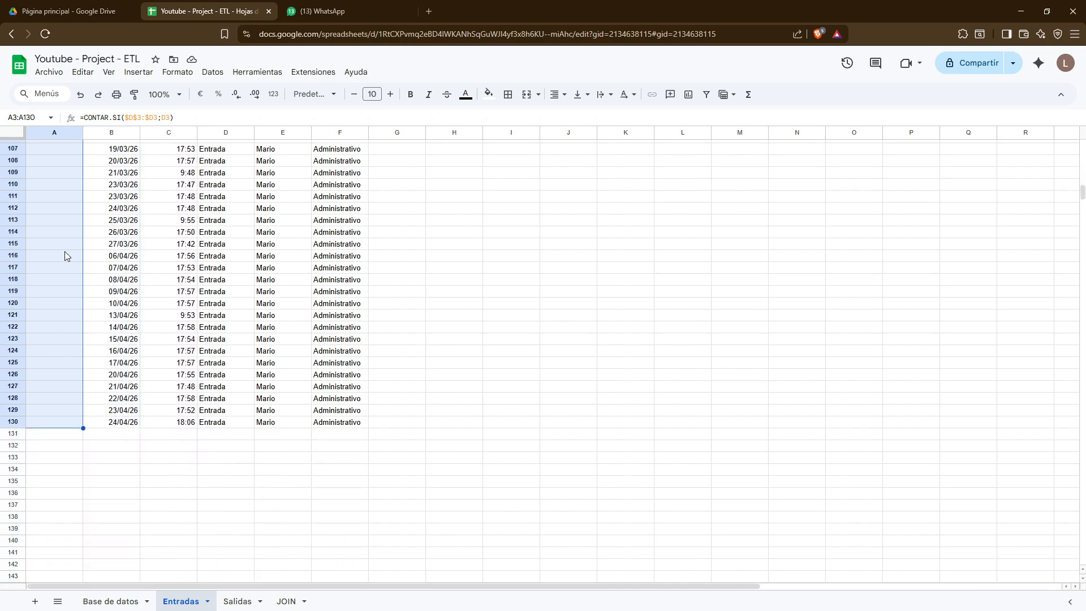
pyautogui.hotkey('ctrl', 'v')
# Review the numbering of the PK column in the Entradas sheet from its first record to its last
pyautogui.press('Down')
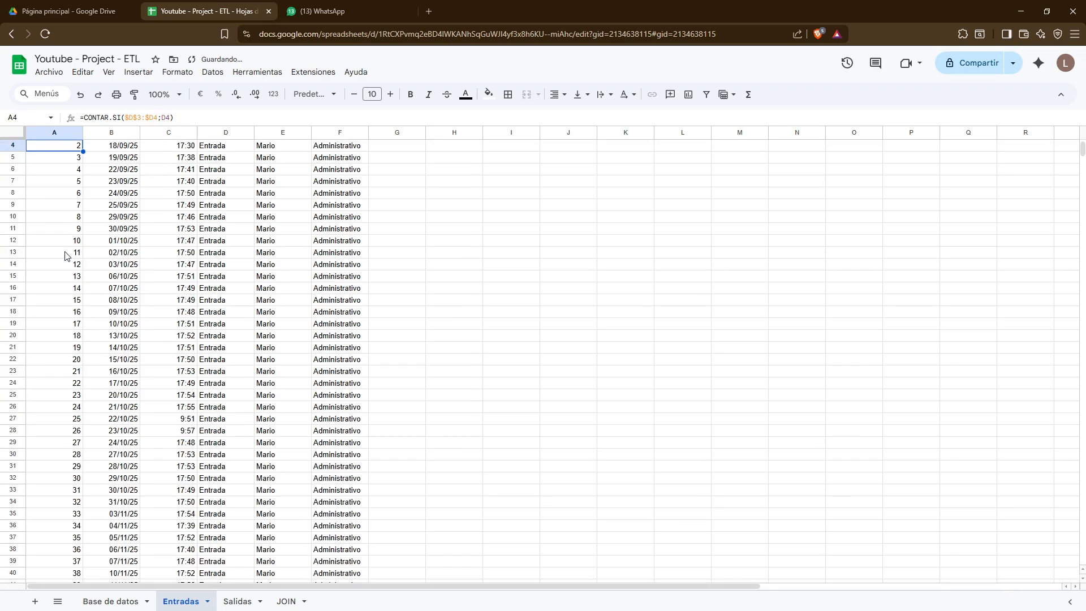
pyautogui.press('Down')
pyautogui.press('Down')
pyautogui.press('Down')
pyautogui.press('Down')
pyautogui.press('Down')
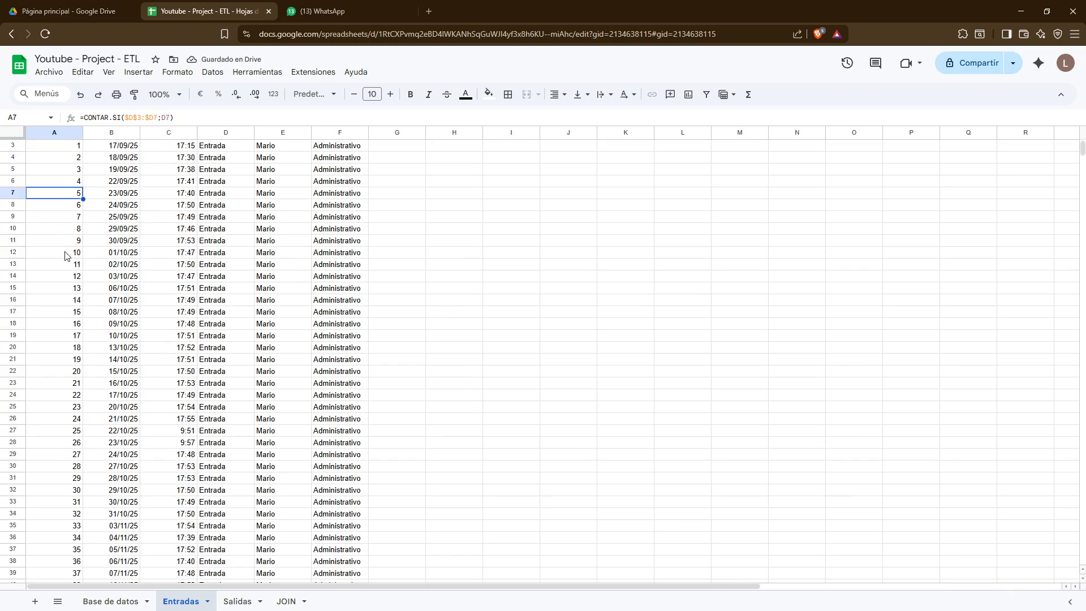
pyautogui.hotkey('ctrl', 'Down')
pyautogui.hotkey('ctrl', 'Down')
pyautogui.hotkey('ctrl', 'Up')
pyautogui.hotkey('ctrl', 'Up')
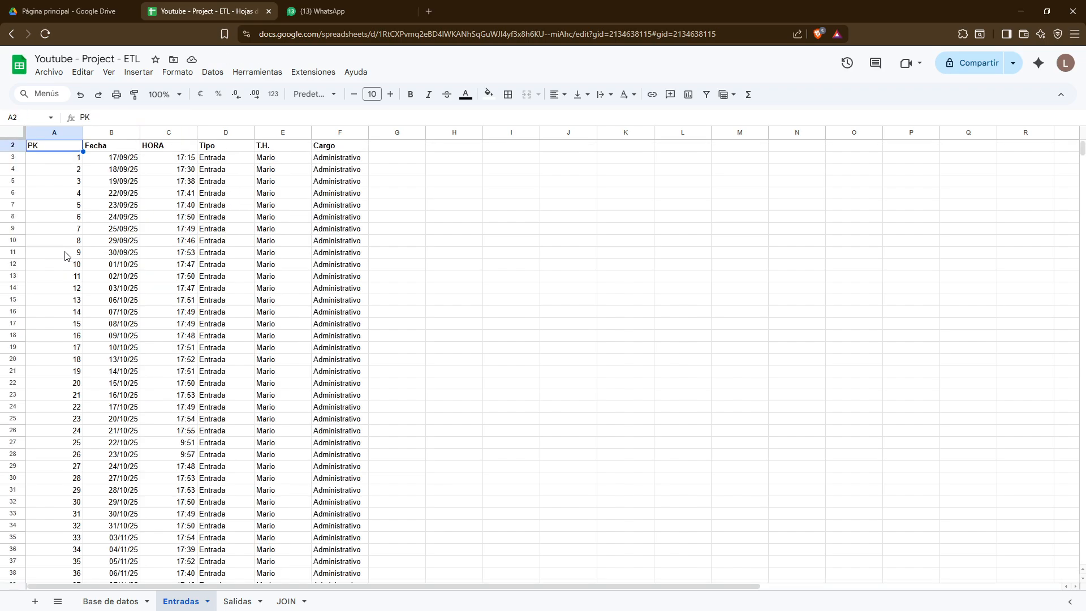
pyautogui.hotkey('ctrl', 'Down')
pyautogui.hotkey('ctrl', 'Up')
pyautogui.press('Down')
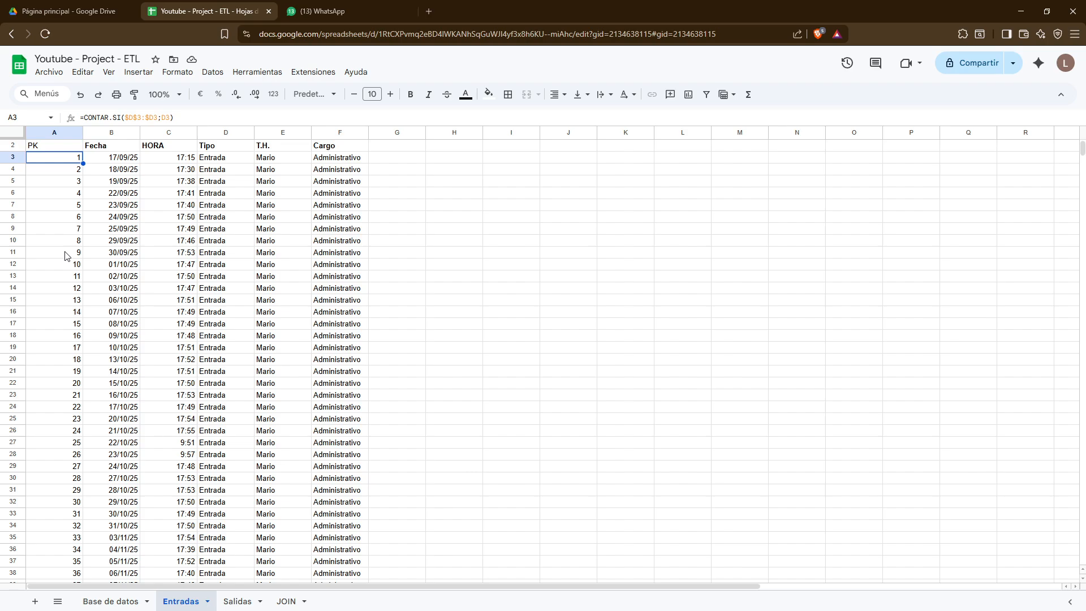
pyautogui.press('Right')
pyautogui.press('Left')
# Copy the formula text =CONTAR.SI($D$3:$D3;D3) from Entradas A3 and paste it from the clipboard history into cell A3 of the Salidas sheet
pyautogui.moveTo(258, 116); pyautogui.dragTo(51, 116)
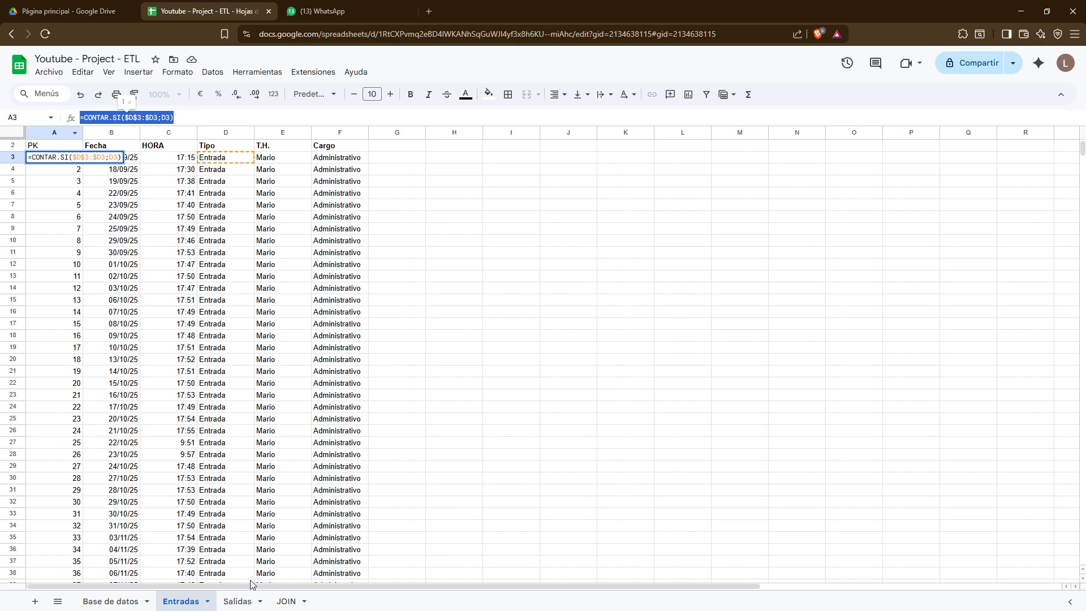
pyautogui.click(237, 601)
pyautogui.scroll(6, 79, 230)
pyautogui.click(81, 231)
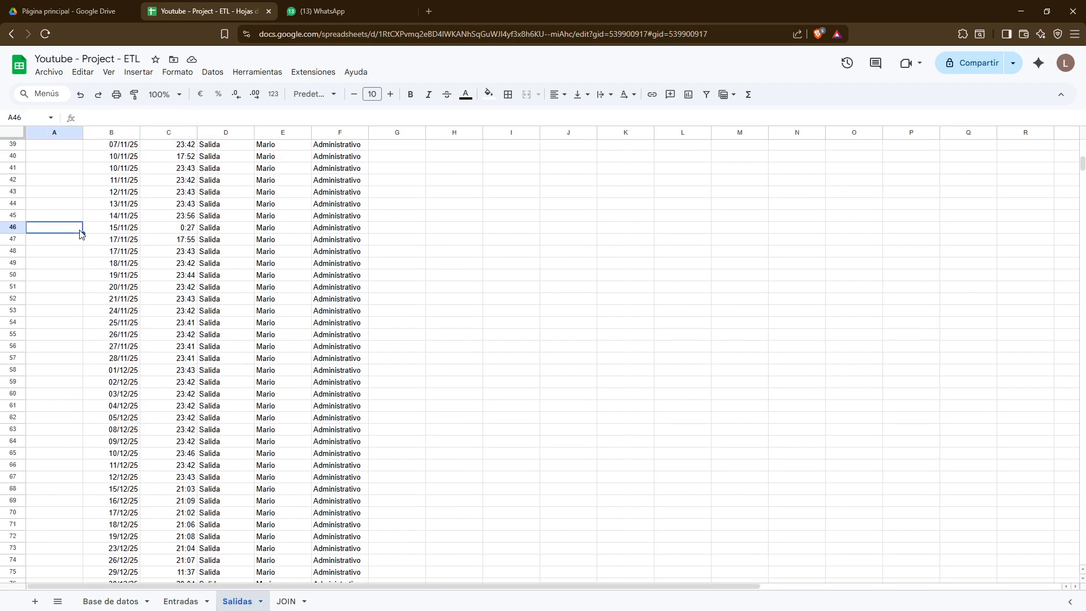
pyautogui.hotkey('ctrl', 'Up')
pyautogui.press('Down')
pyautogui.press('Down')
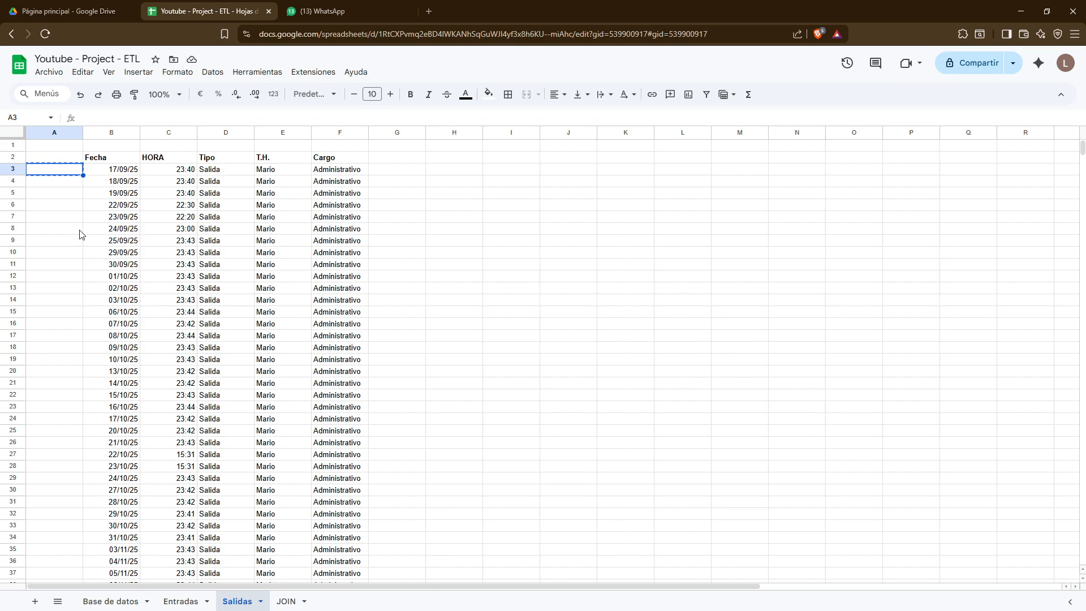
pyautogui.press('super+v')
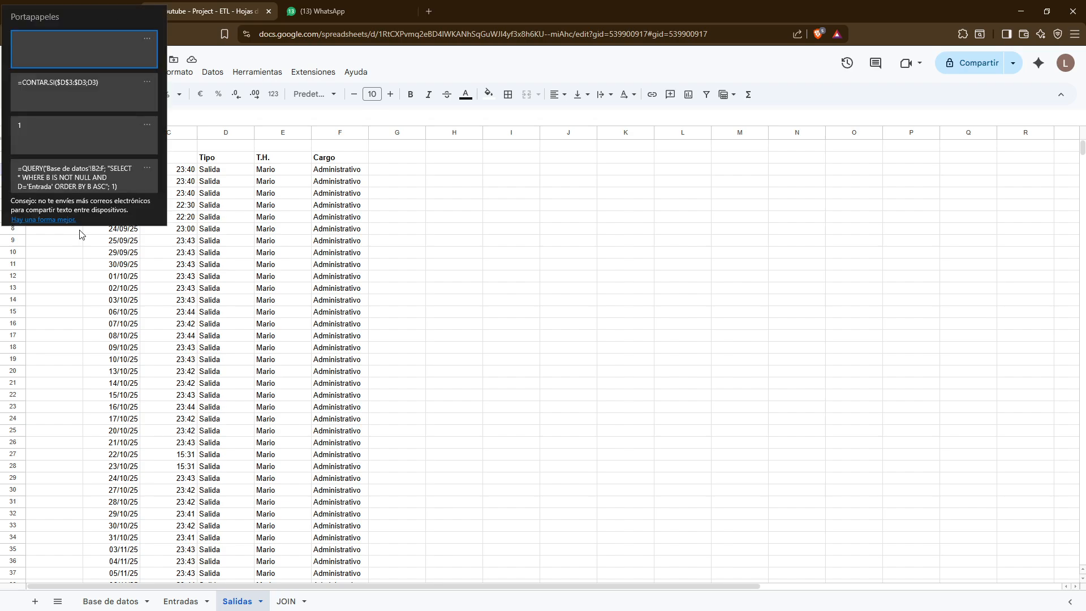
pyautogui.press('Down')
pyautogui.press('Return')
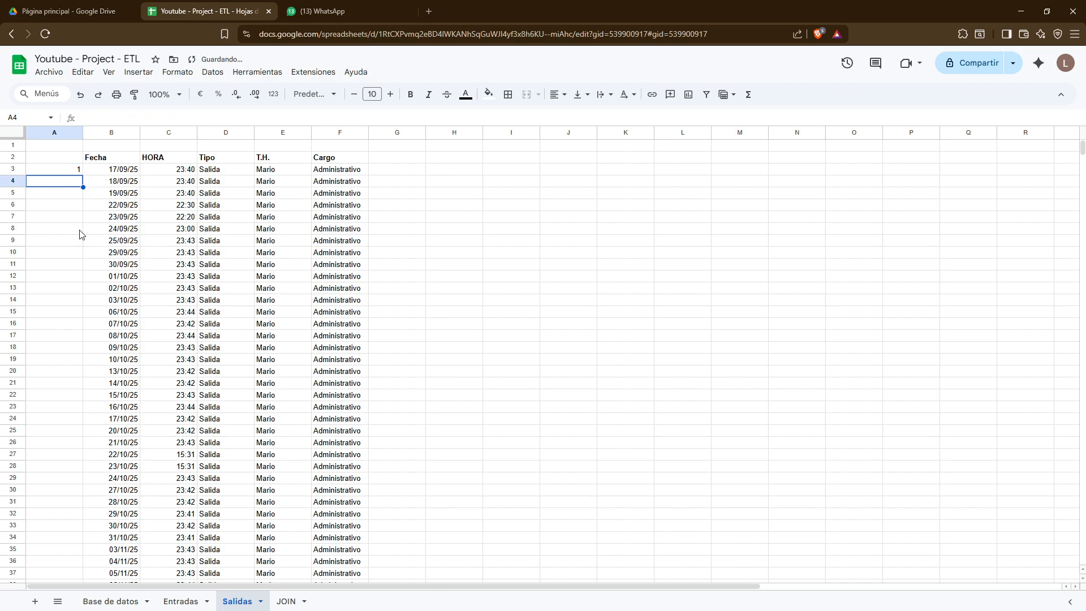
# Fill the CONTAR.SI formula from A3 down through A132 in the Salidas sheet, ending at the last dated record
pyautogui.scroll(-1, 79, 235)
pyautogui.hotkey('ctrl', 'c')
pyautogui.press('Down')
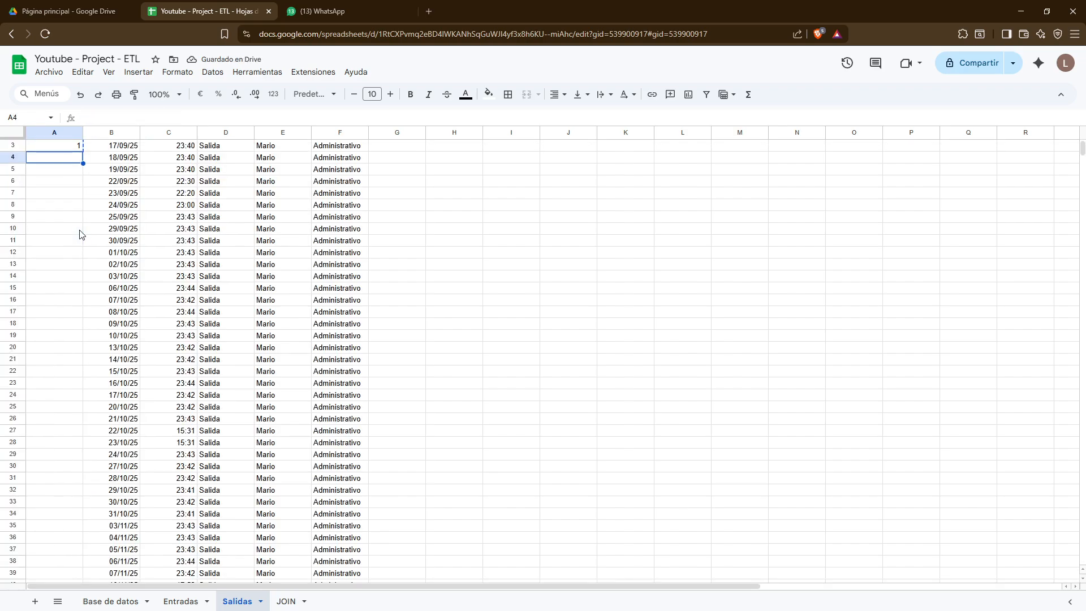
pyautogui.hotkey('shift', 'Down')
pyautogui.press('Up')
pyautogui.press('Up')
pyautogui.press('Down')
pyautogui.hotkey('shift', 'Down')
pyautogui.hotkey('shift', 'Down')
pyautogui.hotkey('shift', 'Down')
pyautogui.hotkey('shift', 'Down')
pyautogui.hotkey('shift', 'Down')
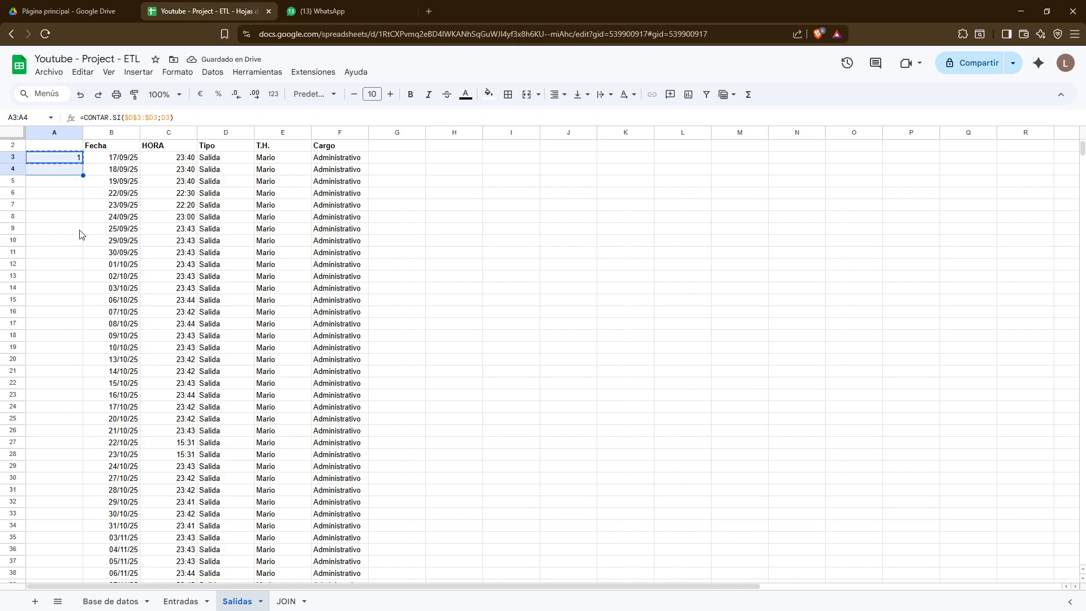
pyautogui.hotkey('shift', 'Down')
pyautogui.hotkey('shift', 'Down')
pyautogui.hotkey('shift', 'Down')
pyautogui.hotkey('shift', 'Down')
pyautogui.hotkey('shift', 'Down')
pyautogui.hotkey('shift', 'Down')
pyautogui.hotkey('shift', 'Down')
pyautogui.hotkey('shift', 'Down')
pyautogui.hotkey('shift', 'Down')
pyautogui.hotkey('shift', 'Down')
pyautogui.hotkey('shift', 'Down')
pyautogui.hotkey('shift', 'Down')
pyautogui.hotkey('shift', 'Down')
pyautogui.hotkey('shift', 'Down')
pyautogui.hotkey('shift', 'Down')
pyautogui.hotkey('shift', 'Down')
pyautogui.hotkey('shift', 'Down')
pyautogui.hotkey('shift', 'Down')
pyautogui.hotkey('shift', 'Down')
pyautogui.hotkey('shift', 'Down')
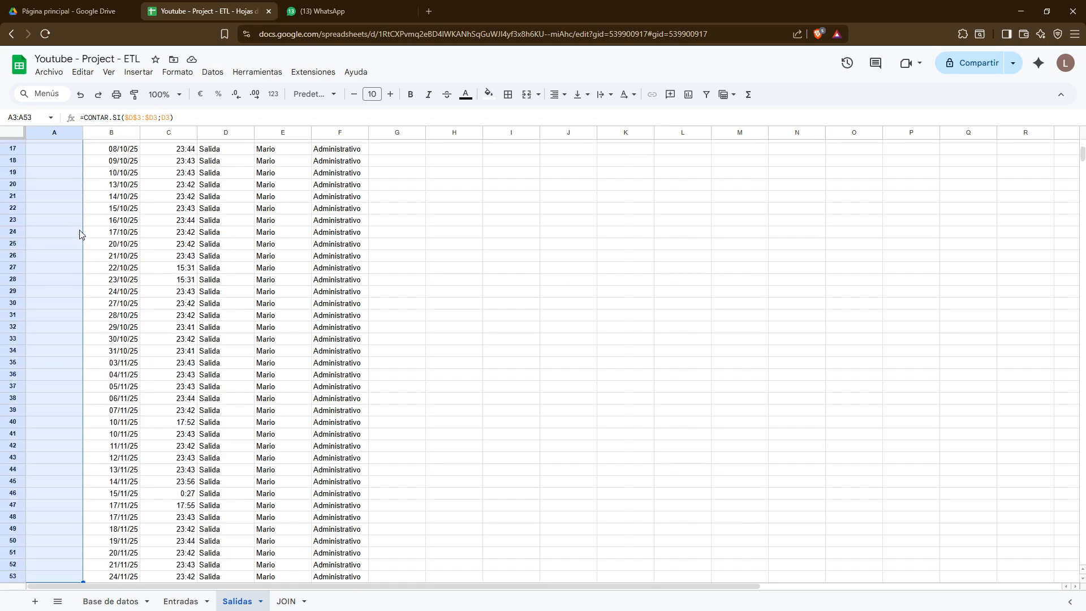
pyautogui.hotkey('shift', 'Down')
pyautogui.hotkey('shift', 'Down')
pyautogui.hotkey('shift', 'Down')
pyautogui.hotkey('shift', 'Down')
pyautogui.hotkey('shift', 'Down')
pyautogui.hotkey('shift', 'Down')
pyautogui.hotkey('shift', 'Down')
pyautogui.hotkey('shift', 'Down')
pyautogui.hotkey('shift', 'Down')
pyautogui.hotkey('shift', 'Down')
pyautogui.hotkey('shift', 'Down')
pyautogui.hotkey('shift', 'Down')
pyautogui.hotkey('shift', 'Down')
pyautogui.hotkey('shift', 'Down')
pyautogui.hotkey('shift', 'Down')
pyautogui.hotkey('shift', 'Down')
pyautogui.hotkey('shift', 'Down')
pyautogui.hotkey('shift', 'Down')
pyautogui.hotkey('shift', 'Down')
pyautogui.hotkey('shift', 'Down')
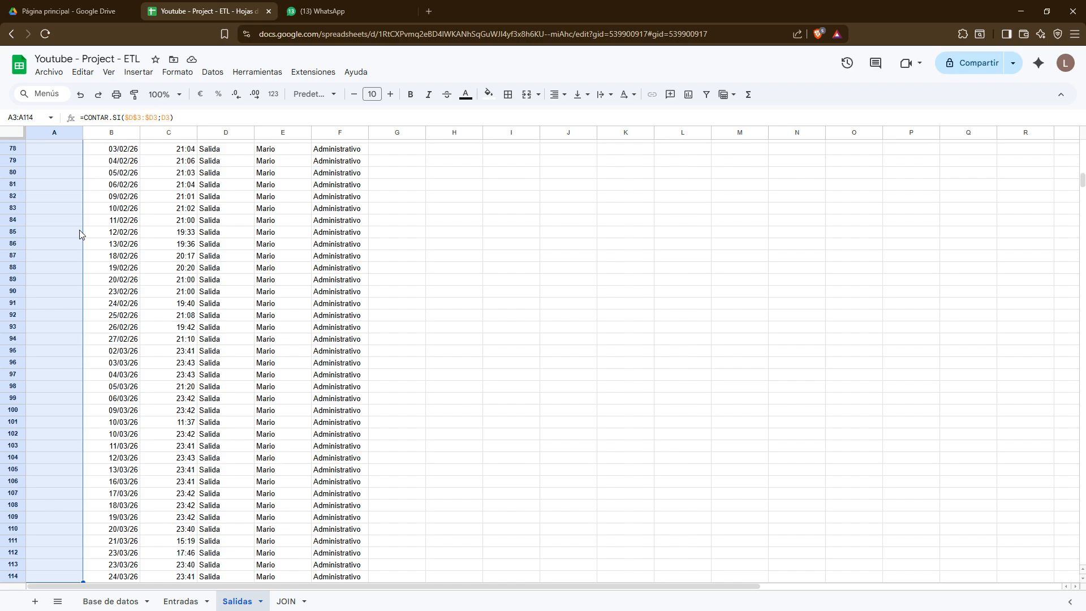
pyautogui.hotkey('shift', 'Down')
pyautogui.hotkey('shift', 'Down')
pyautogui.hotkey('shift', 'Down')
pyautogui.hotkey('shift', 'Down')
pyautogui.hotkey('shift', 'Down')
pyautogui.hotkey('shift', 'Down')
pyautogui.hotkey('shift', 'Down')
pyautogui.hotkey('shift', 'Down')
pyautogui.hotkey('shift', 'Down')
pyautogui.hotkey('shift', 'Down')
pyautogui.hotkey('shift', 'Down')
pyautogui.hotkey('shift', 'Down')
pyautogui.hotkey('shift', 'Down')
pyautogui.hotkey('shift', 'Up')
pyautogui.hotkey('shift', 'Up')
pyautogui.hotkey('shift', 'Up')
pyautogui.hotkey('shift', 'Up')
pyautogui.hotkey('shift', 'Up')
pyautogui.hotkey('shift', 'Up')
pyautogui.hotkey('shift', 'Up')
pyautogui.hotkey('shift', 'Up')
pyautogui.hotkey('shift', 'Up')
pyautogui.hotkey('shift', 'Up')
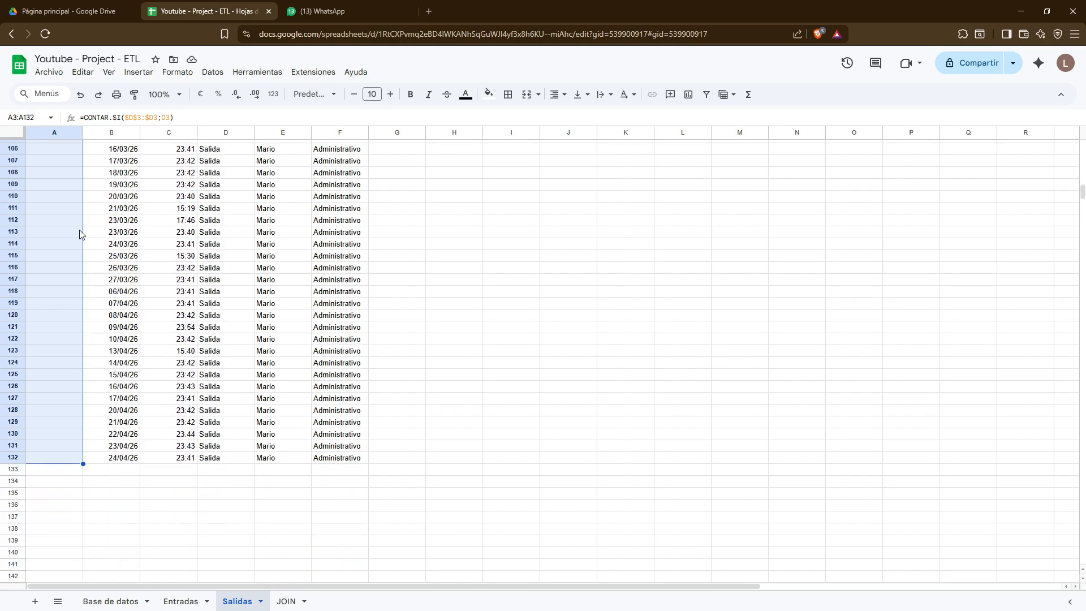
pyautogui.hotkey('ctrl', 'd')
# Enter the header PK in cell A2 of the Salidas sheet, above the numbering column
pyautogui.press('Up')
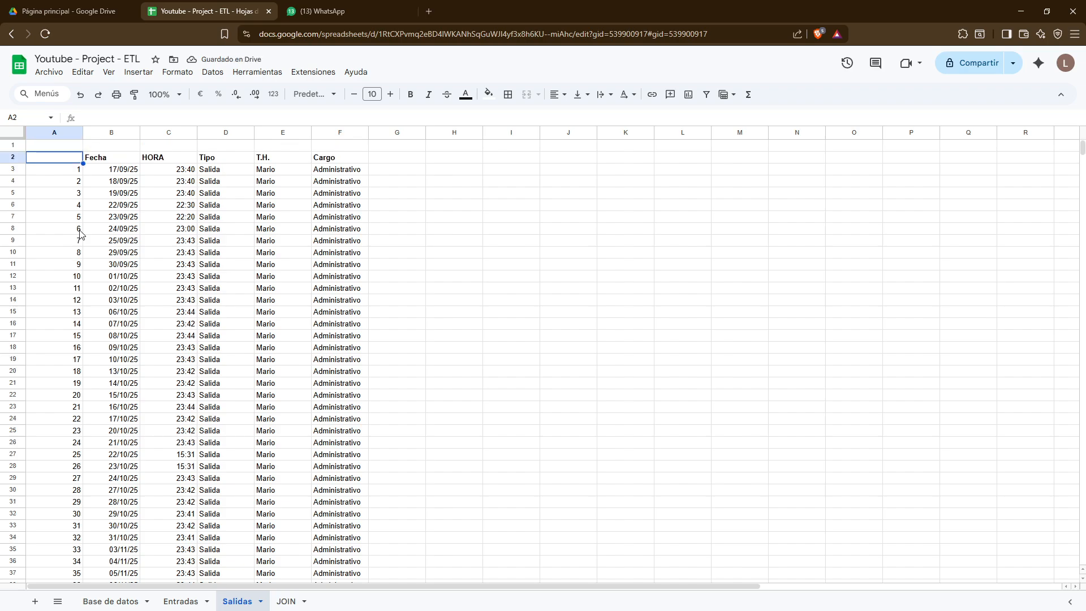
pyautogui.write('PK')
pyautogui.press('Return')
# Review the PK, Fecha and HORA values of the first records in the Salidas sheet
pyautogui.press('Up')
pyautogui.press('Down')
pyautogui.press('Down')
pyautogui.press('Right')
pyautogui.press('Left')
pyautogui.press('Down')
pyautogui.press('Right')
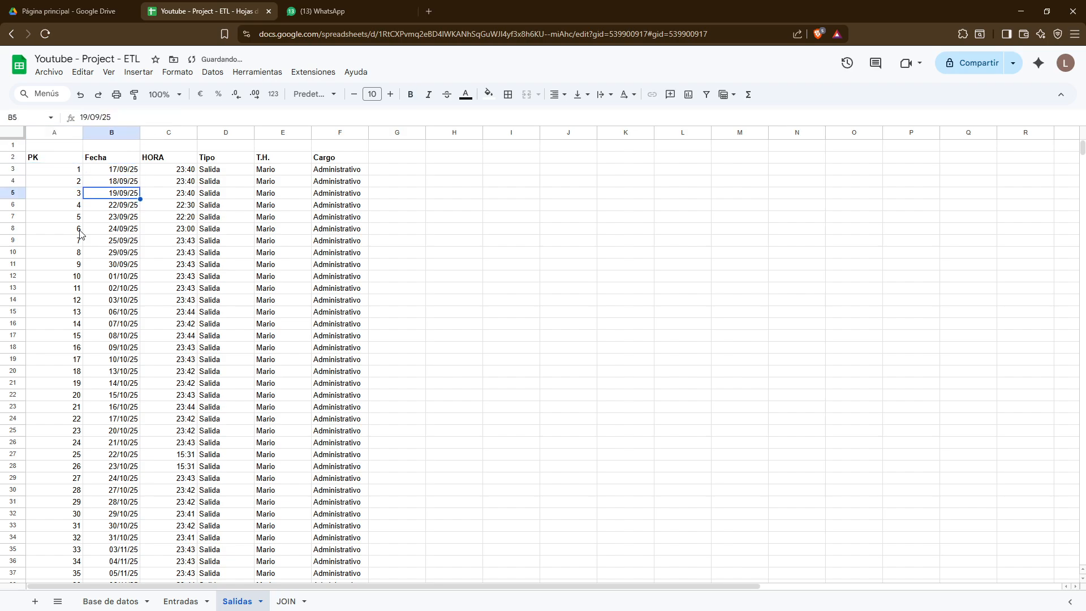
pyautogui.press('Down')
pyautogui.press('Right')
pyautogui.press('Down')
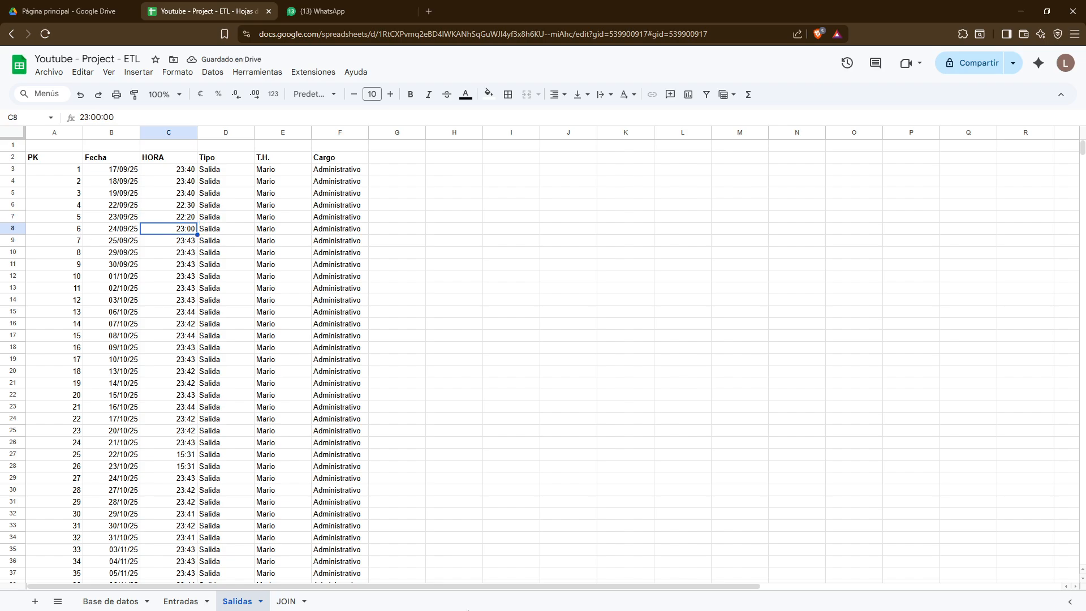
# Start a QUERY formula in cell B2 of the JOIN sheet with Entradas!A2:F as its data range
pyautogui.click(286, 600)
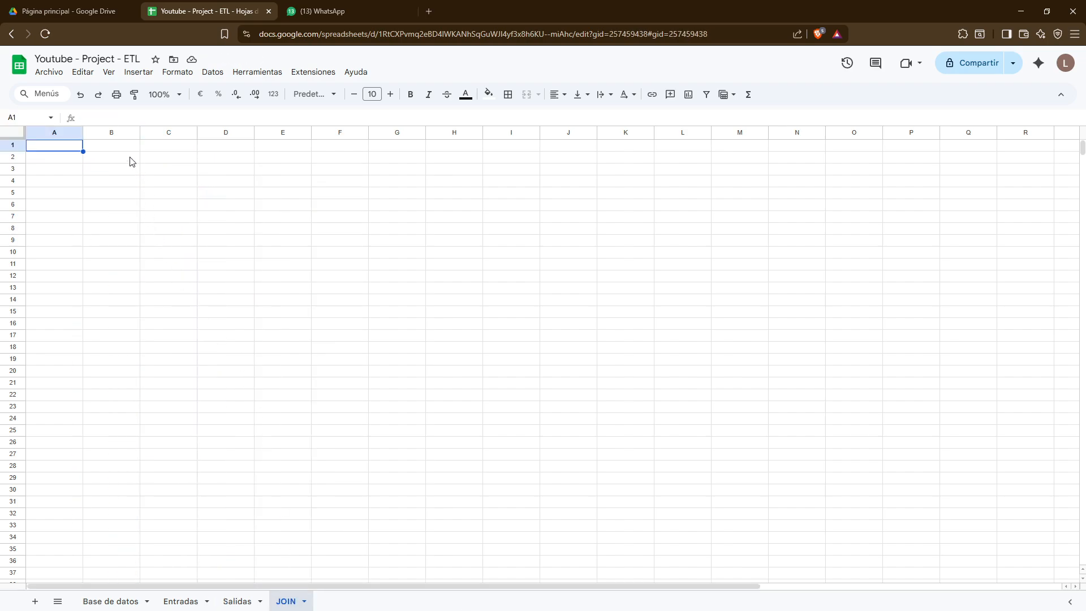
pyautogui.click(130, 157)
pyautogui.write('=')
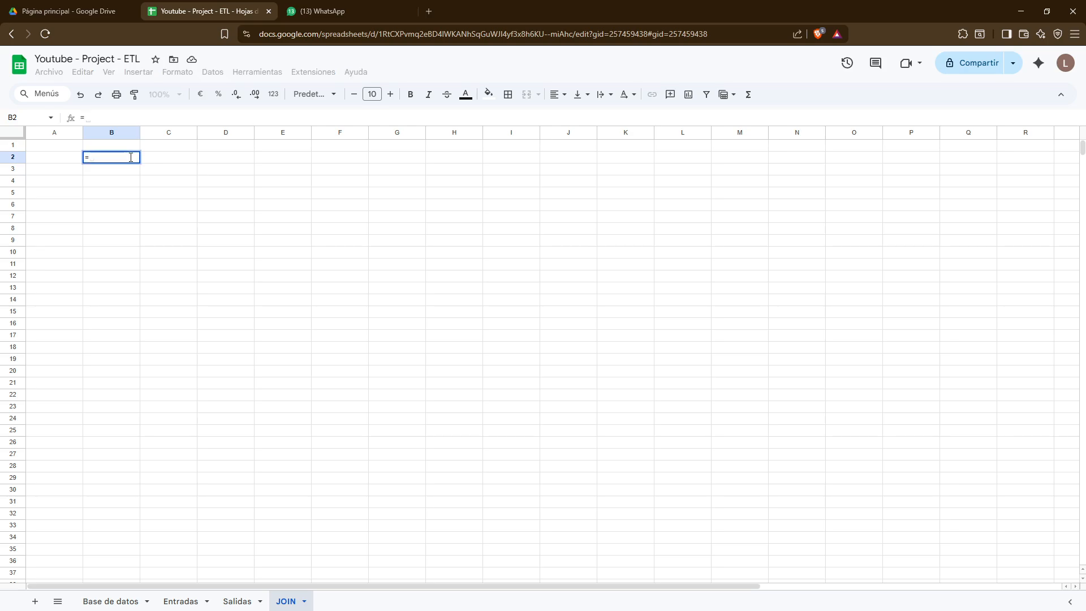
pyautogui.write('query')
pyautogui.press('Tab')
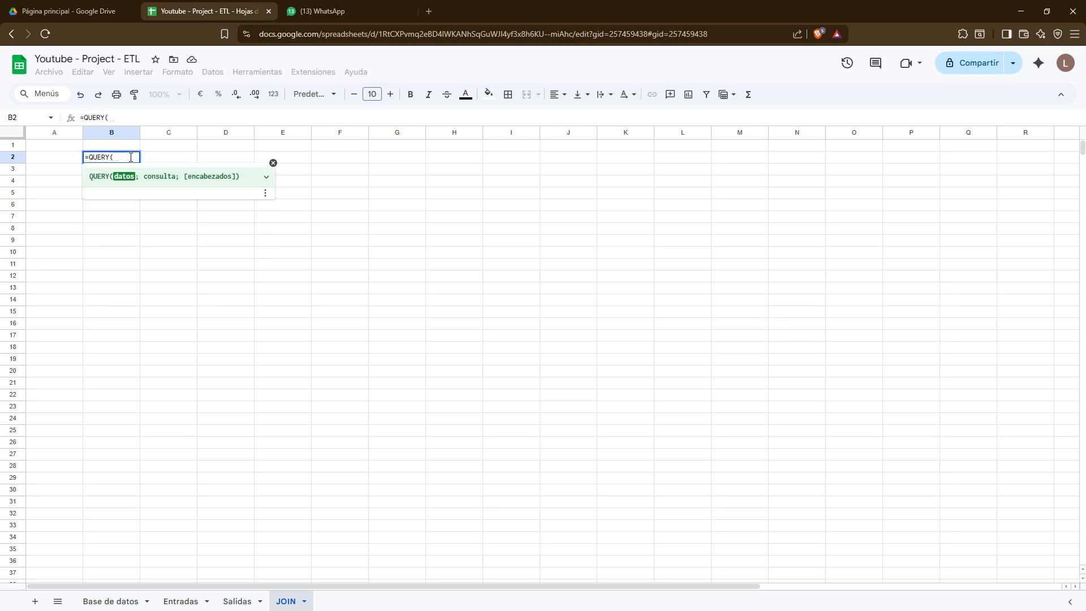
pyautogui.click(183, 601)
pyautogui.click(58, 164)
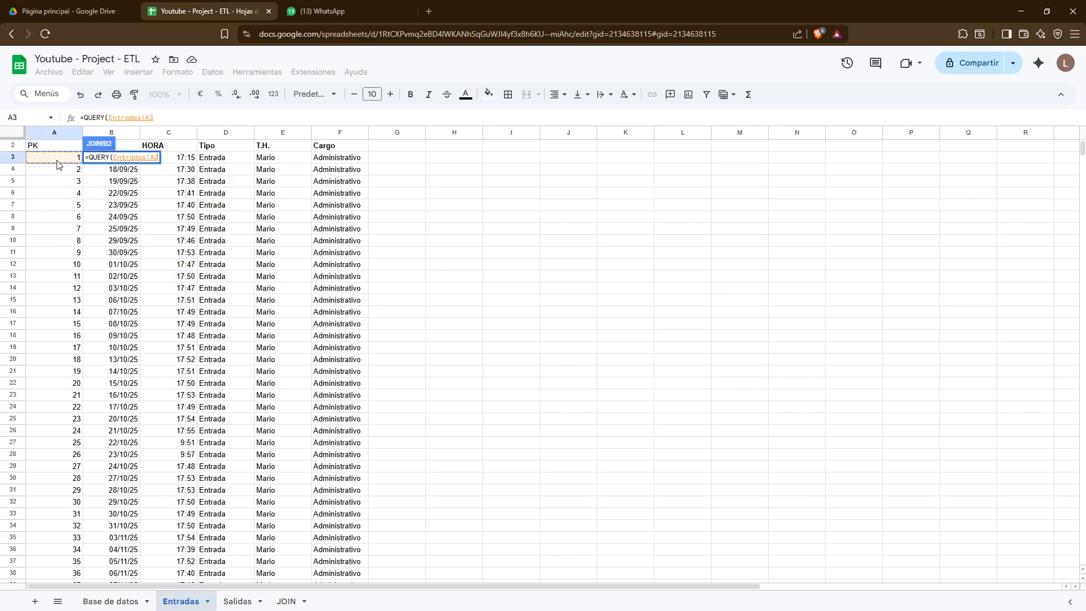
pyautogui.press('Up')
pyautogui.hotkey('ctrl', 'shift', 'Right')
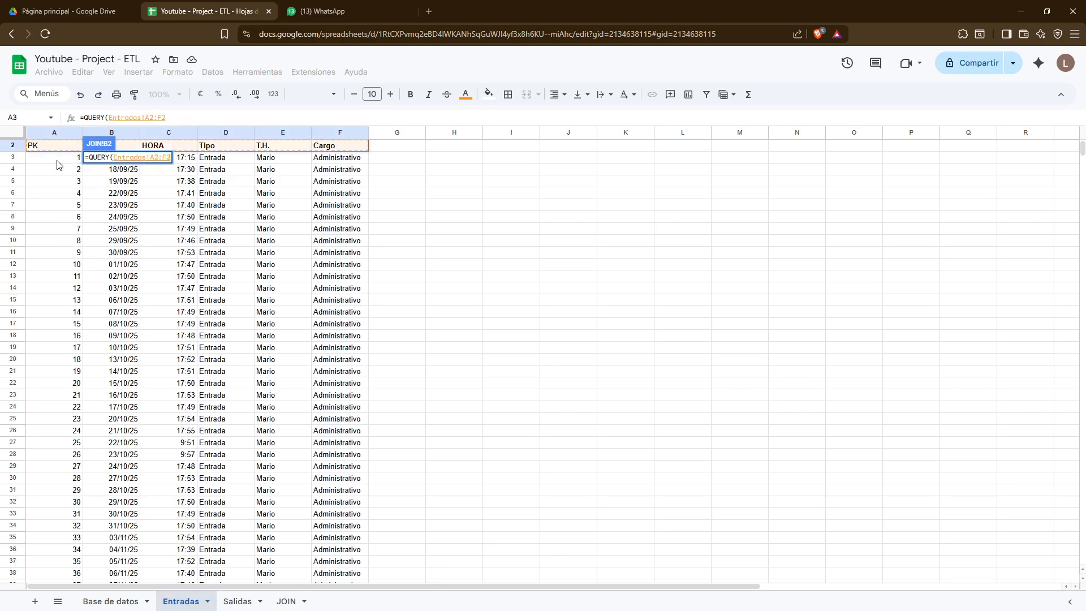
pyautogui.hotkey('ctrl', 'shift', 'Down')
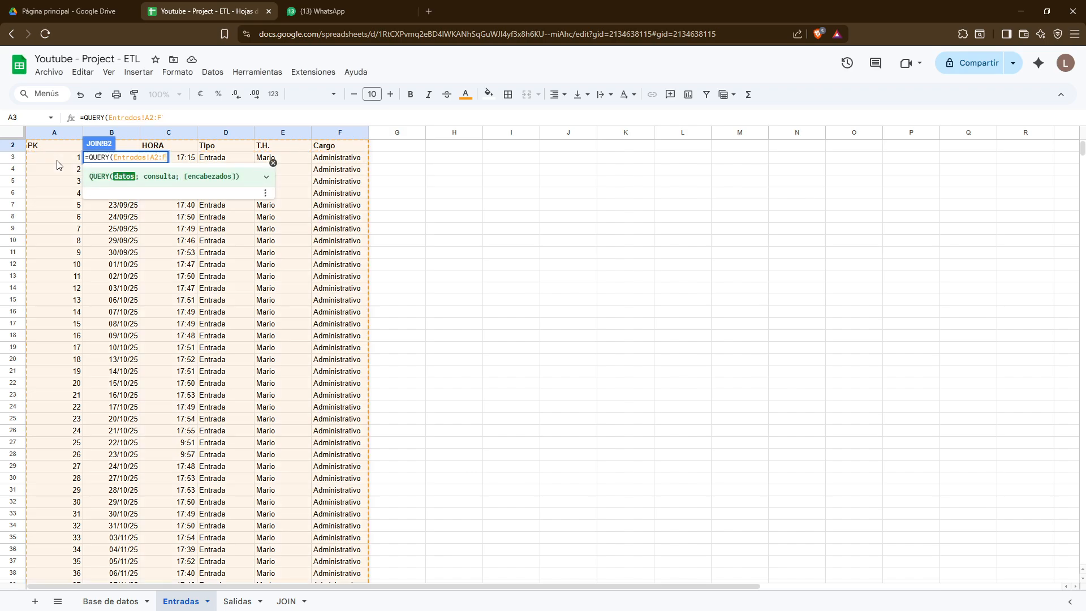
# Complete the QUERY with the statement "SELECT * WHERE A IS NOT NULL" and 1 header row
pyautogui.write(';')
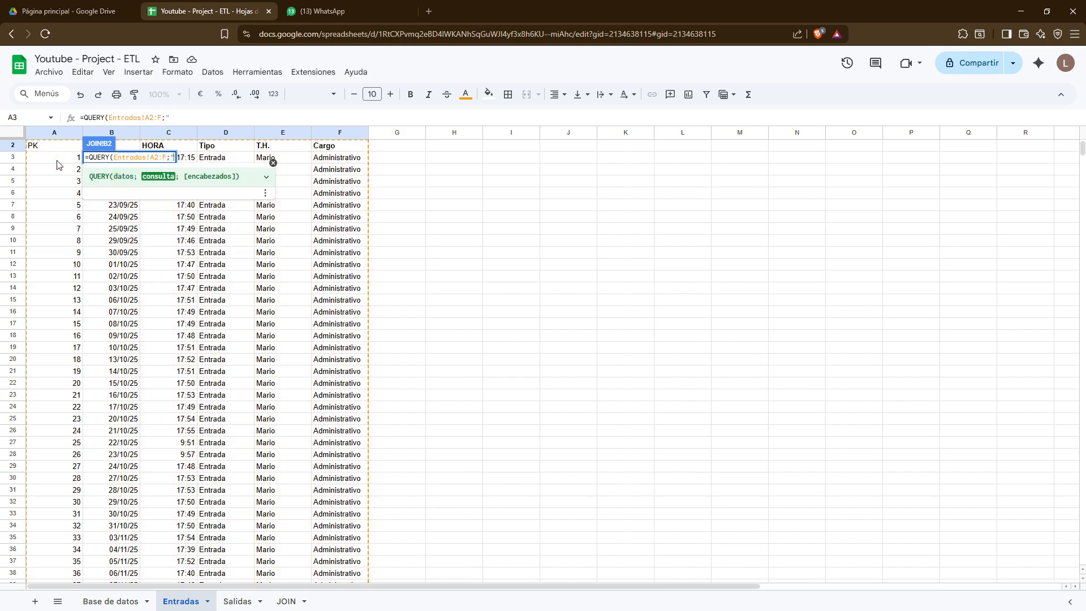
pyautogui.write('"SELECT * WHERE ')
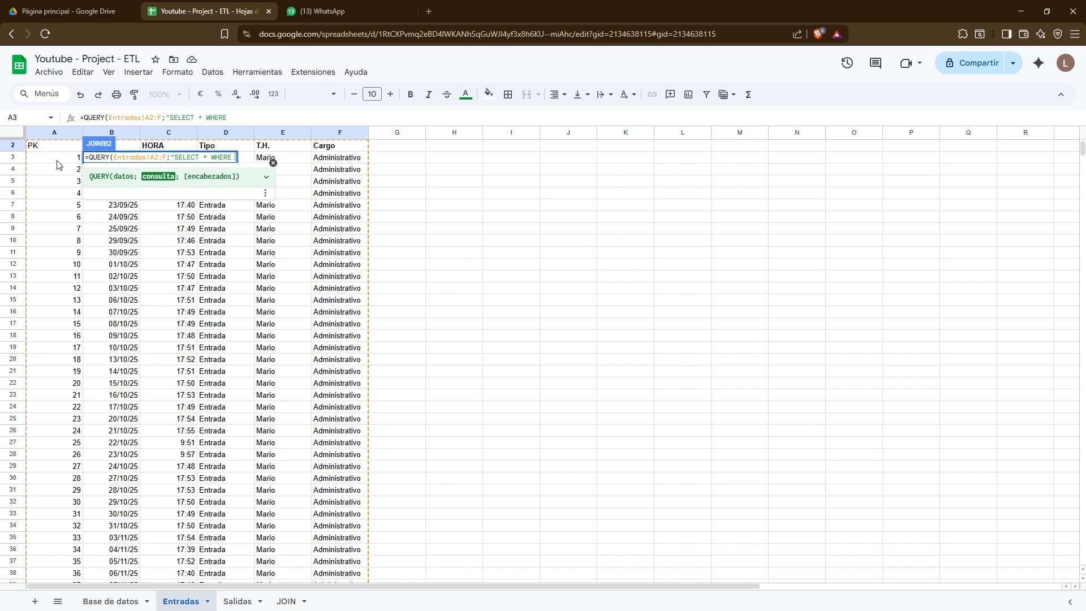
pyautogui.write('A IS NOT NULL')
pyautogui.press('BackSpace')
pyautogui.write('";!')
pyautogui.press('Return')
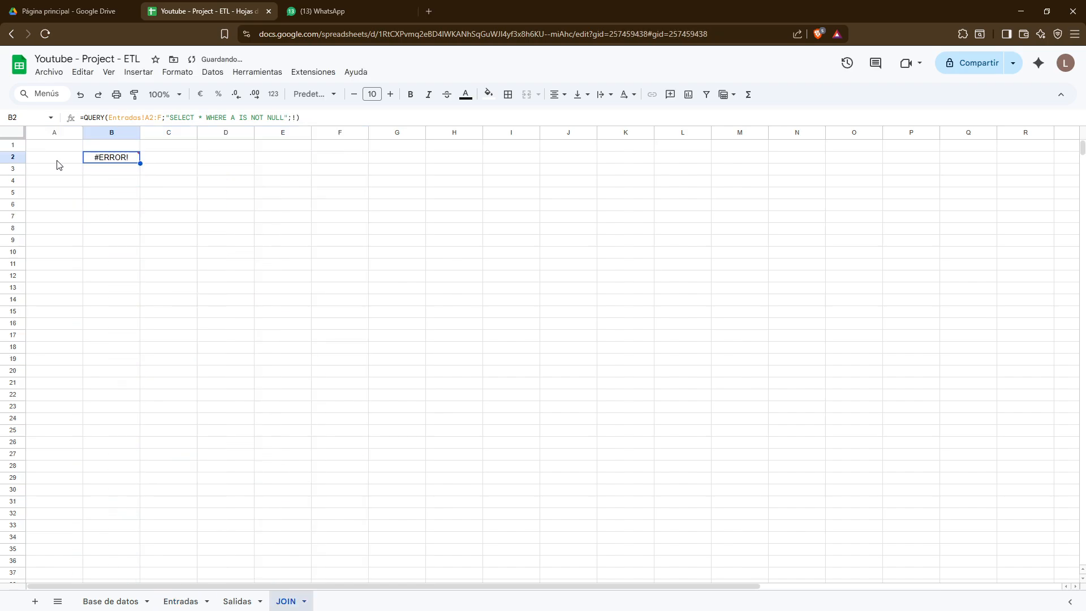
pyautogui.press('F2')
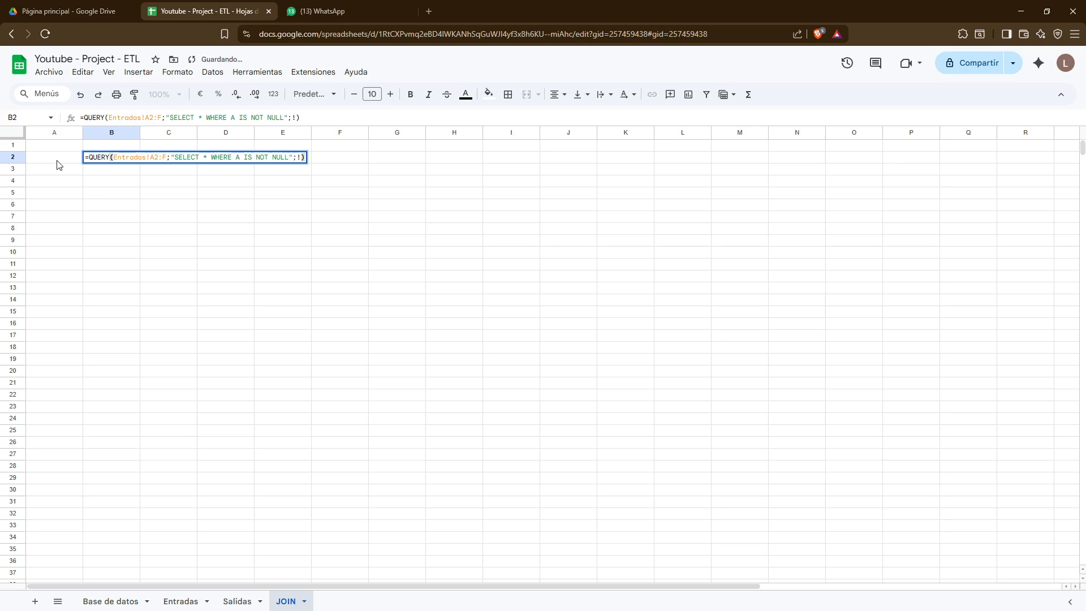
pyautogui.press('Left')
pyautogui.press('BackSpace')
pyautogui.write('1')
pyautogui.press('Return')
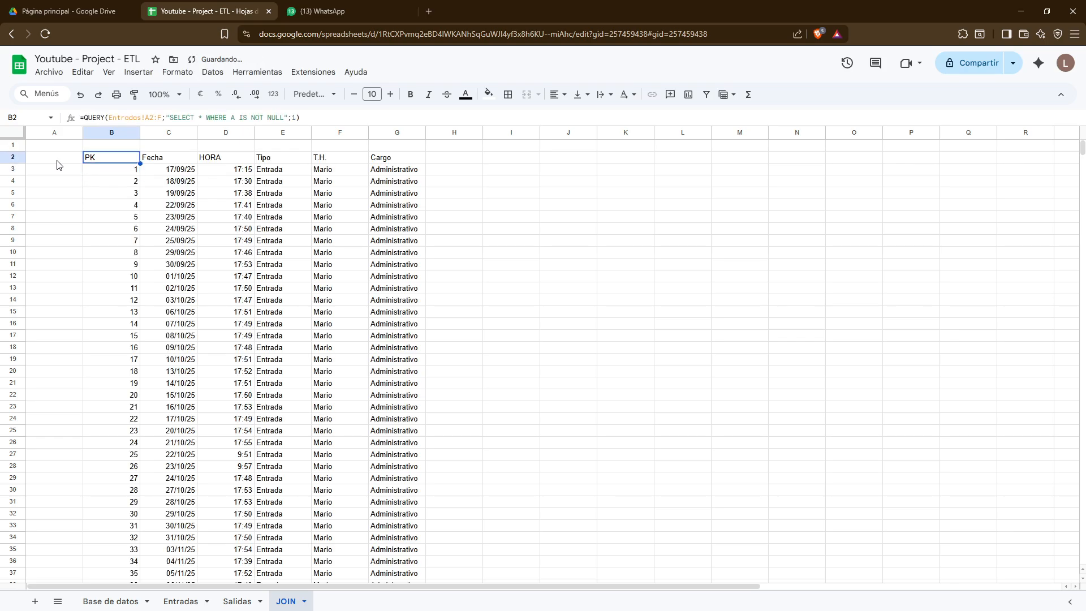
# Make the header row B2:G2 of the JOIN sheet bold
pyautogui.hotkey('ctrl', 'shift', 'Down')
pyautogui.hotkey('ctrl', 'shift', 'Up')
pyautogui.hotkey('ctrl', 'shift', 'Right')
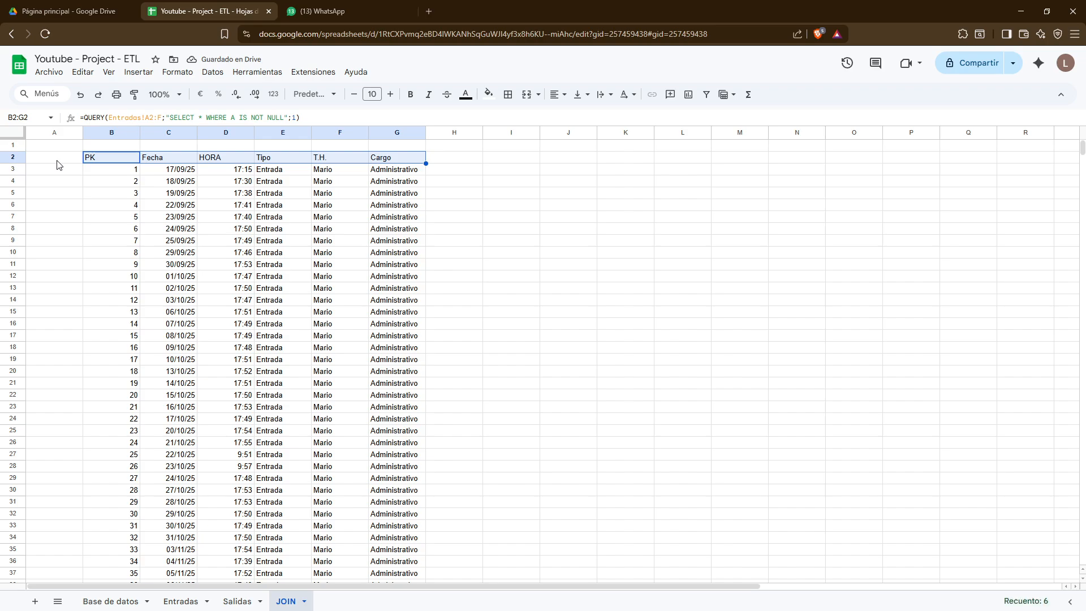
pyautogui.hotkey('ctrl', 'b')
# Start a BUSCARX formula in cell H2 of the JOIN sheet with the PK header cell B2 as the lookup value
pyautogui.press('Right')
pyautogui.press('Right')
pyautogui.press('Right')
pyautogui.press('Right')
pyautogui.press('Right')
pyautogui.press('Right')
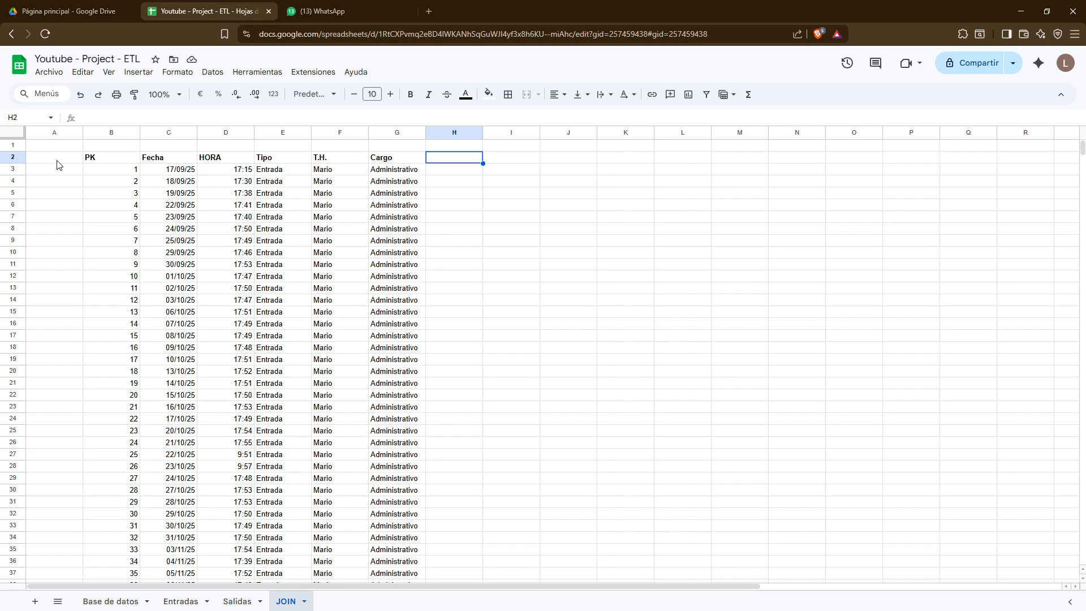
pyautogui.write('=BUS')
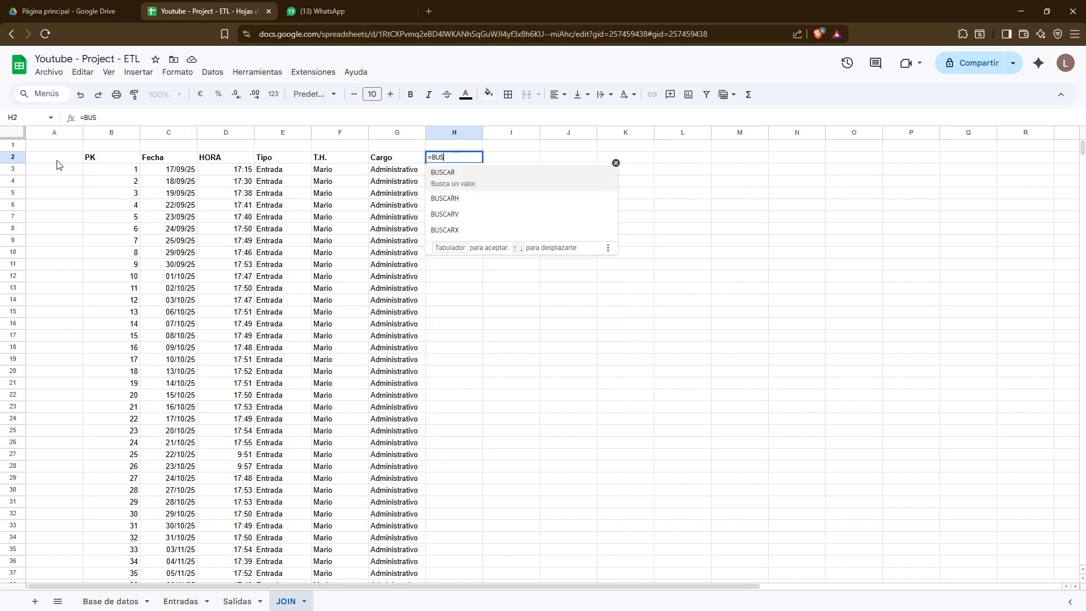
pyautogui.write('CARX(')
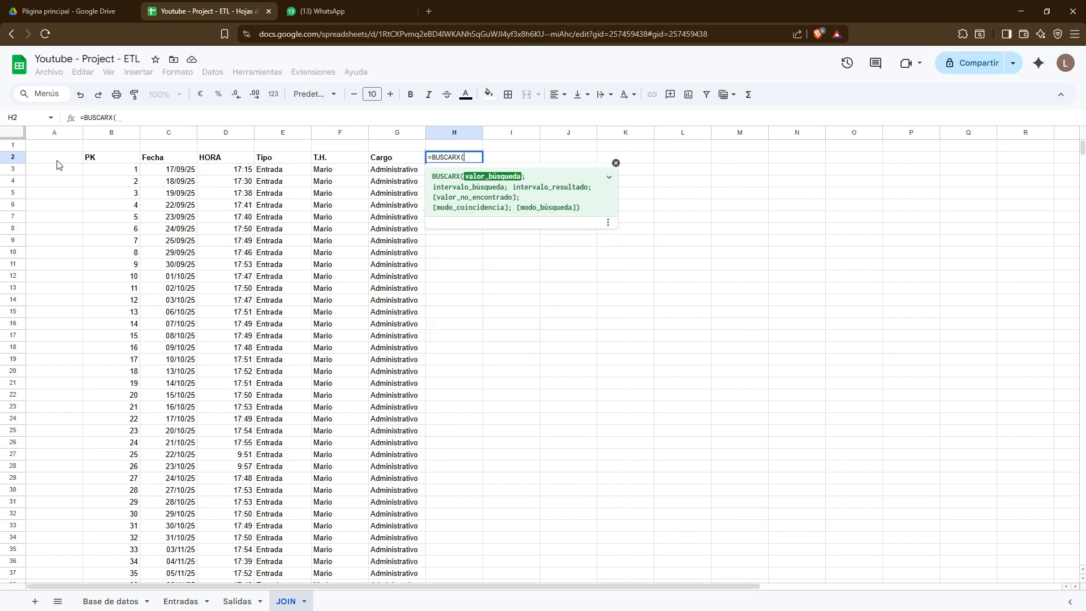
pyautogui.press('Left')
pyautogui.press('Left')
pyautogui.press('Left')
pyautogui.press('Left')
pyautogui.press('Left')
pyautogui.press('Left')
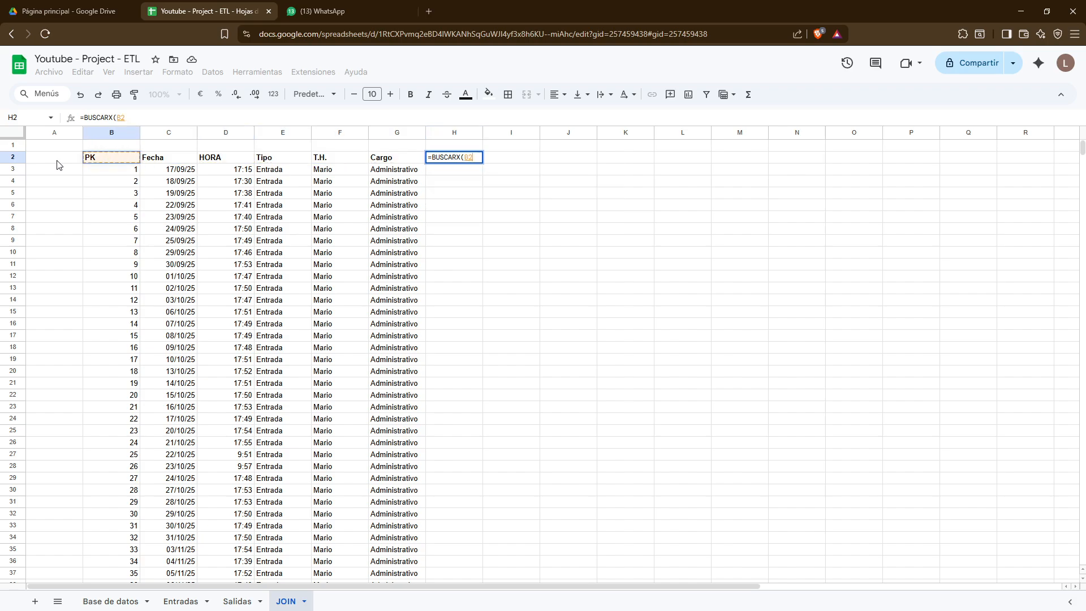
pyautogui.write(';')
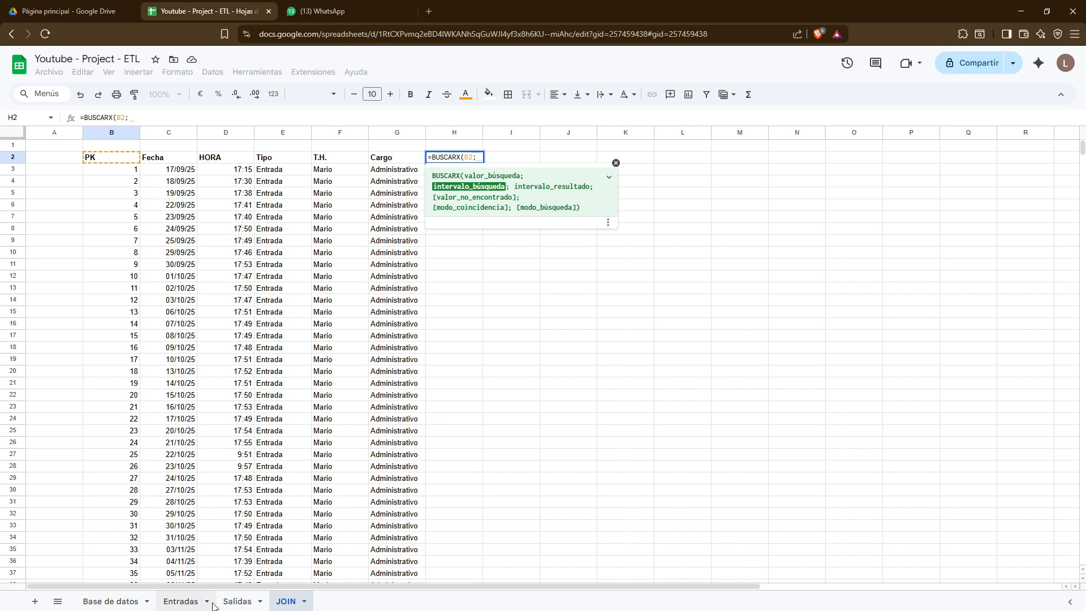
# Set the BUSCARX search range to Salidas!A2:F132
pyautogui.click(236, 601)
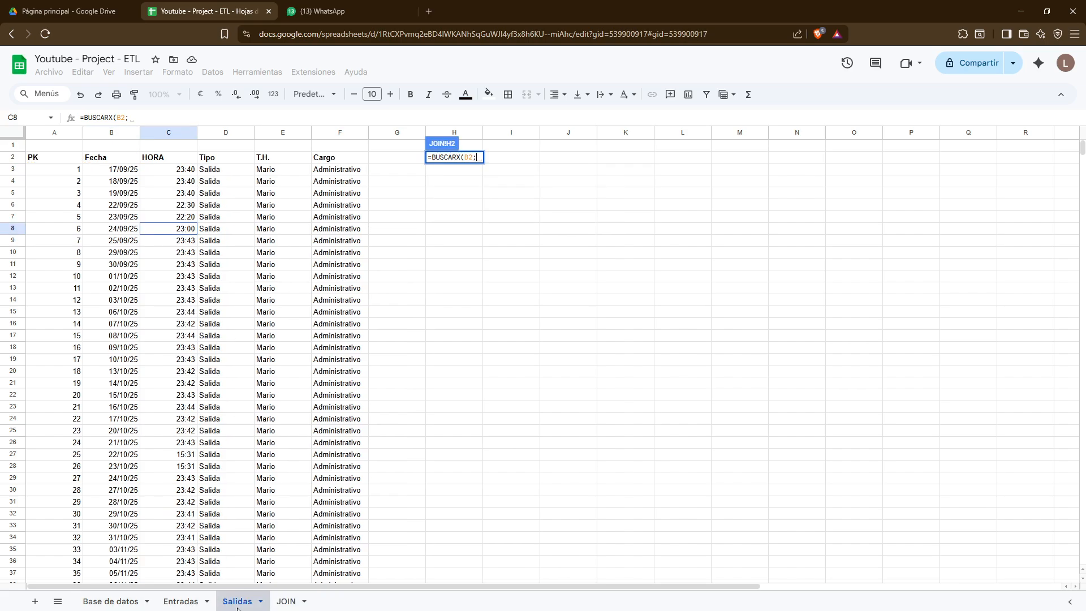
pyautogui.click(60, 162)
pyautogui.hotkey('ctrl', 'shift', 'Right')
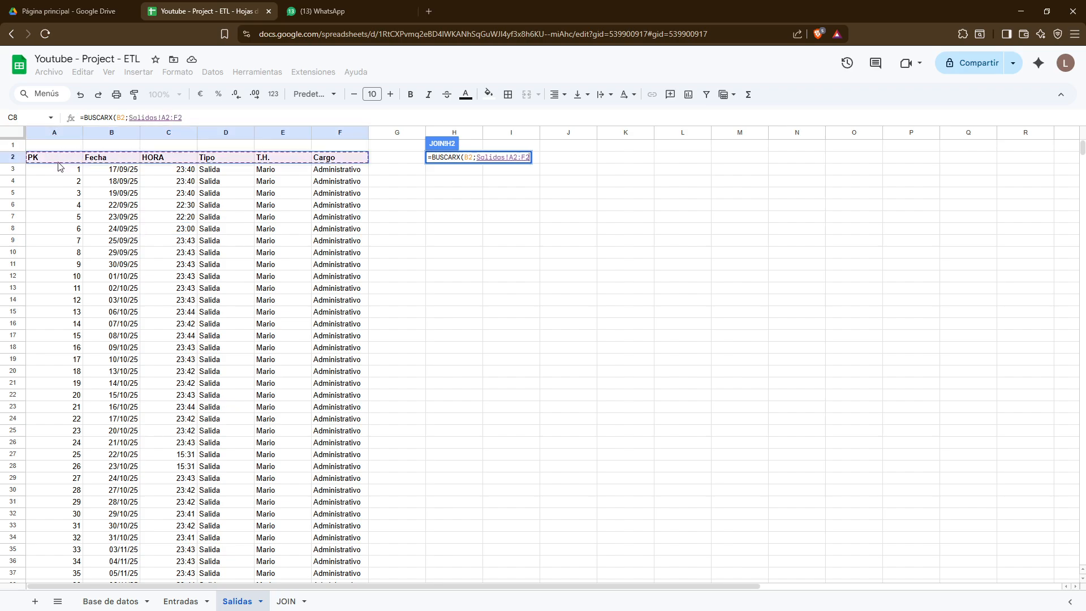
pyautogui.hotkey('ctrl', 'shift', 'Down')
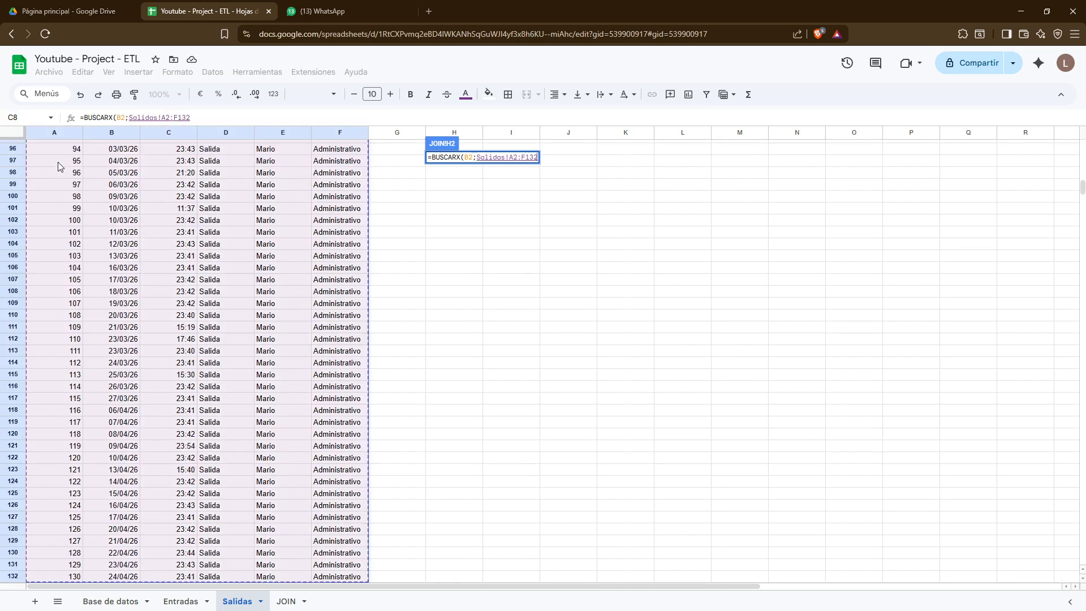
pyautogui.write(';')
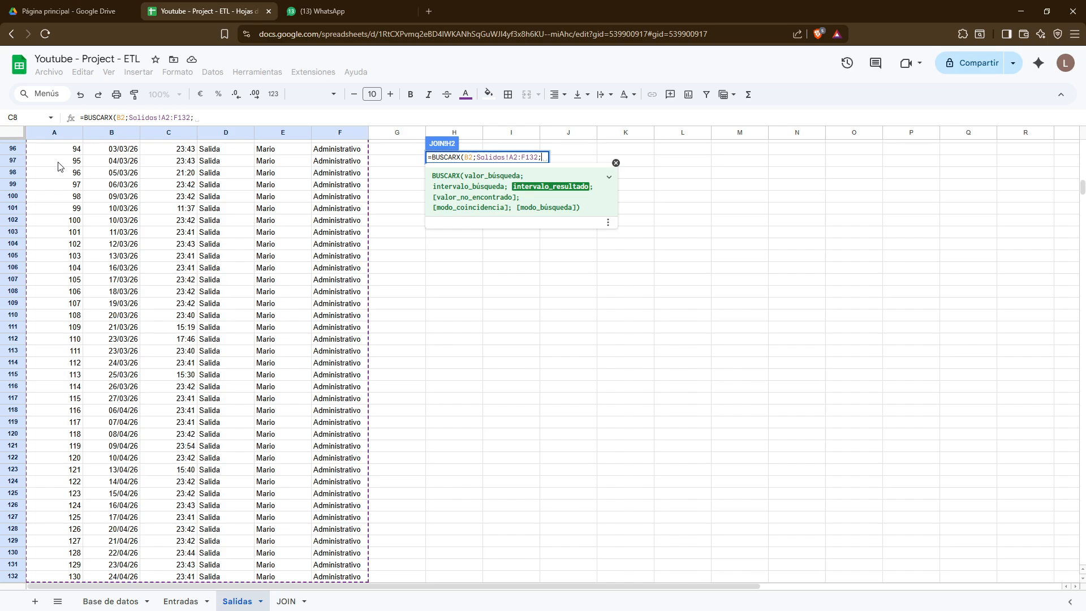
# Set the BUSCARX result range to Salidas!B2:F132 and enter the formula
pyautogui.press('Up')
pyautogui.press('Right')
pyautogui.press('Down')
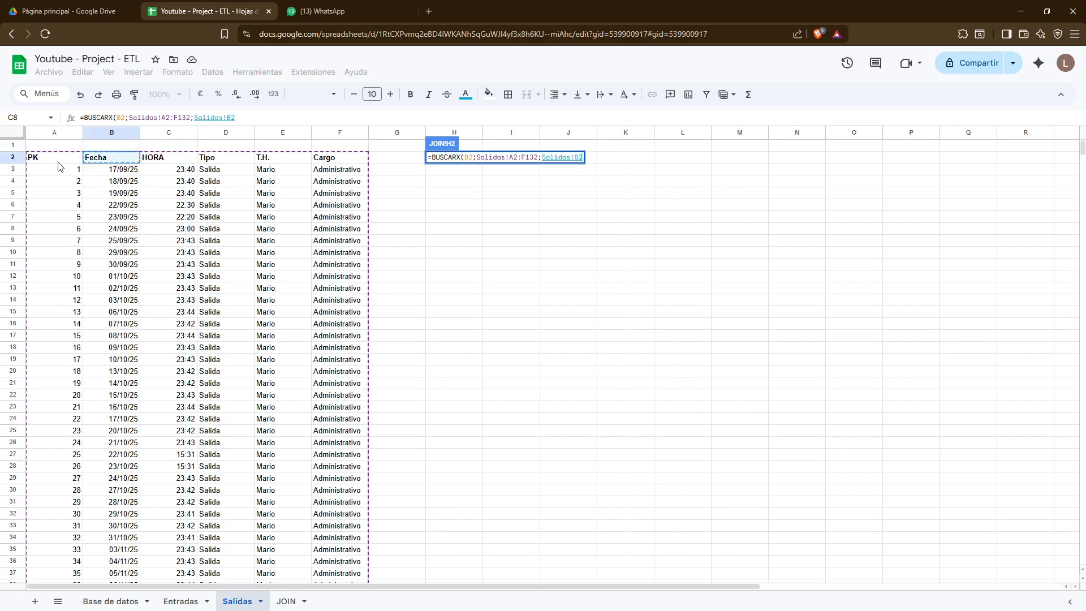
pyautogui.hotkey('ctrl', 'shift', 'Down')
pyautogui.hotkey('ctrl', 'shift', 'Right')
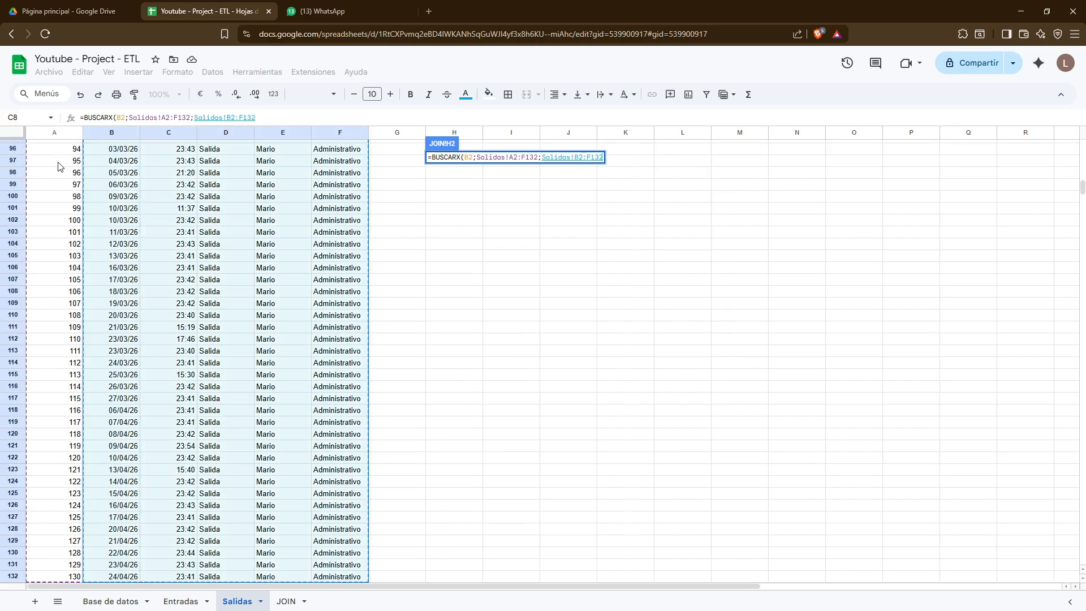
pyautogui.press('Return')
pyautogui.press('Up')
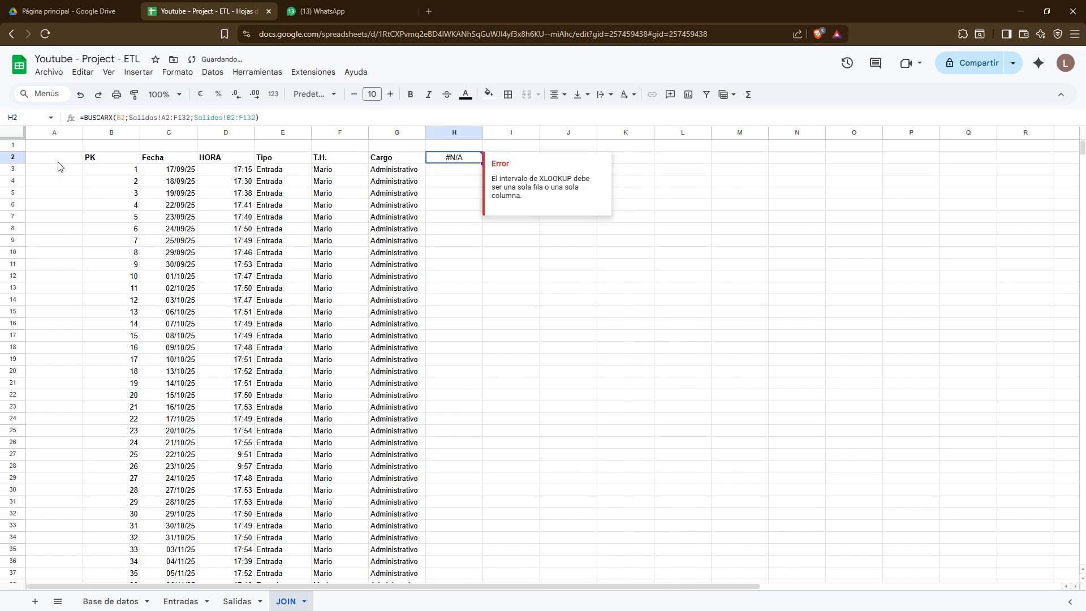
# Edit the BUSCARX formula in H2 so its search range is the single column Salidas!A2:A132
pyautogui.press('F2')
pyautogui.press('Left')
pyautogui.press('Left')
pyautogui.press('Left')
pyautogui.press('Left')
pyautogui.press('Left')
pyautogui.press('Left')
pyautogui.press('Left')
pyautogui.press('Left')
pyautogui.press('Left')
pyautogui.press('Left')
pyautogui.press('Left')
pyautogui.press('Left')
pyautogui.press('Left')
pyautogui.press('BackSpace')
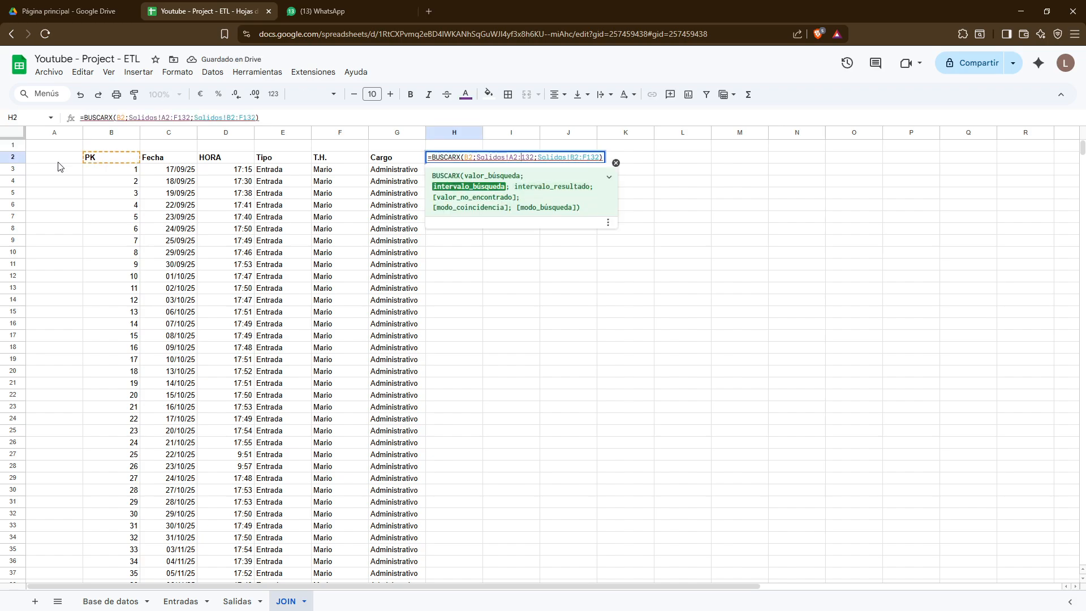
pyautogui.write('A')
pyautogui.press('Return')
pyautogui.press('Up')
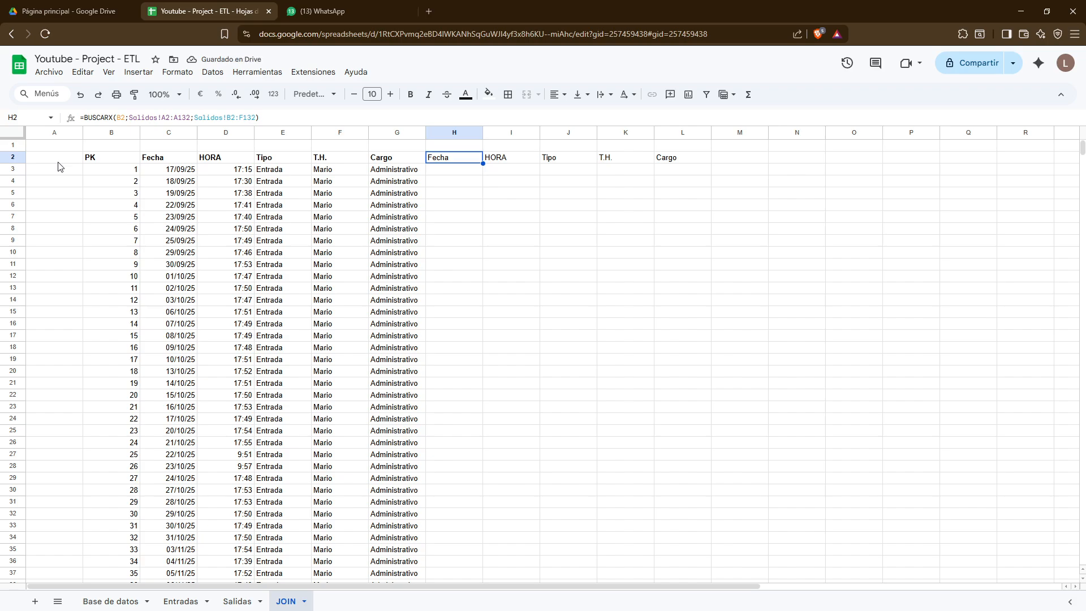
# Check the header cells that the BUSCARX formula in H2 fills across row 2
pyautogui.press('Right')
pyautogui.press('Right')
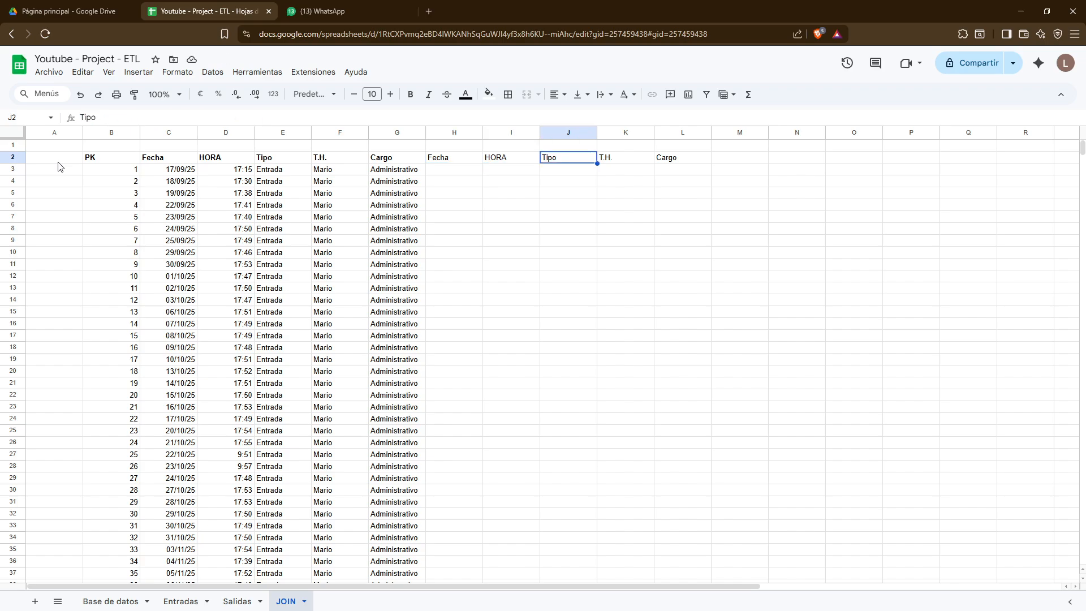
pyautogui.press('Right')
pyautogui.press('Right')
pyautogui.press('Left')
pyautogui.press('Left')
pyautogui.press('Left')
pyautogui.press('Left')
pyautogui.press('Down')
pyautogui.press('Up')
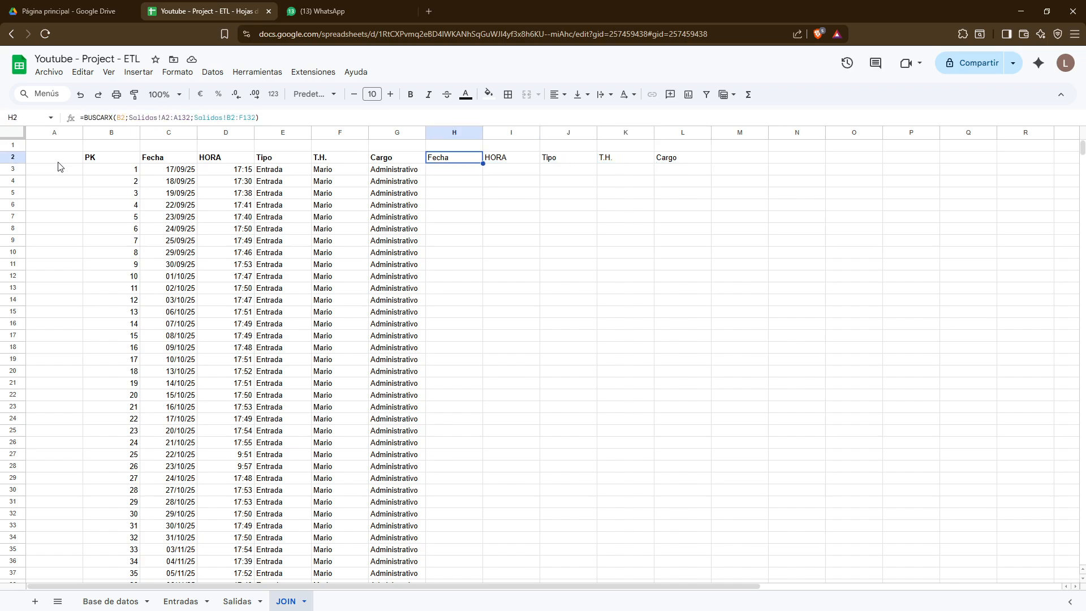
# Make the BUSCARX search range in H2 absolute as Salidas!$A$2:$A$132
pyautogui.press('F2')
pyautogui.press('Left')
pyautogui.press('Left')
pyautogui.press('Left')
pyautogui.press('Left')
pyautogui.press('Left')
pyautogui.press('Left')
pyautogui.press('Left')
pyautogui.press('Left')
pyautogui.press('Left')
pyautogui.press('Left')
pyautogui.press('Left')
pyautogui.press('Left')
pyautogui.press('Left')
pyautogui.press('Left')
pyautogui.press('Left')
pyautogui.press('Left')
pyautogui.press('Left')
pyautogui.press('Left')
pyautogui.press('Left')
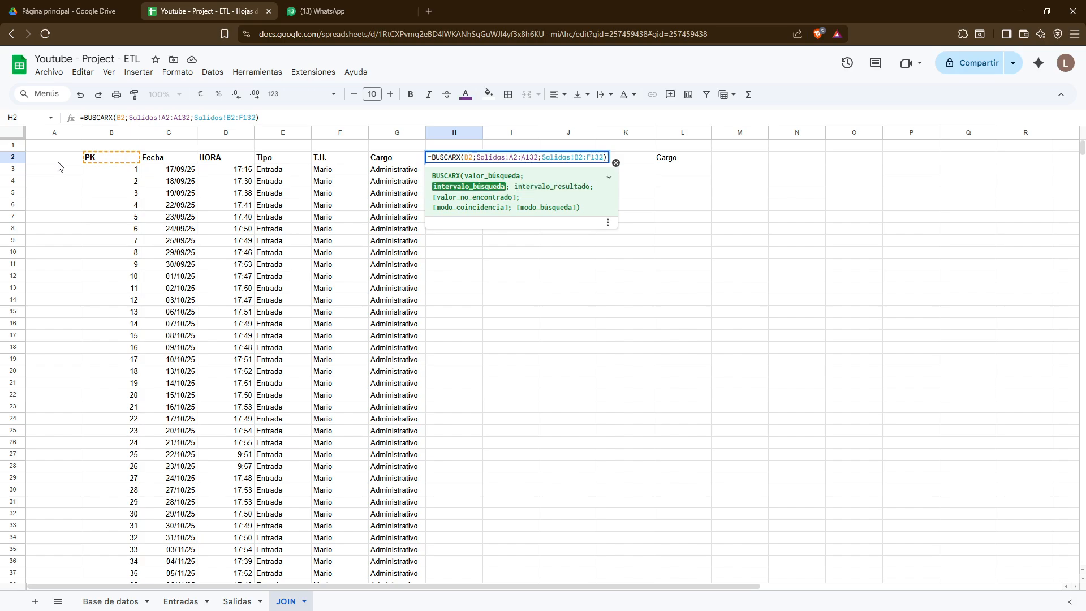
pyautogui.press('F4')
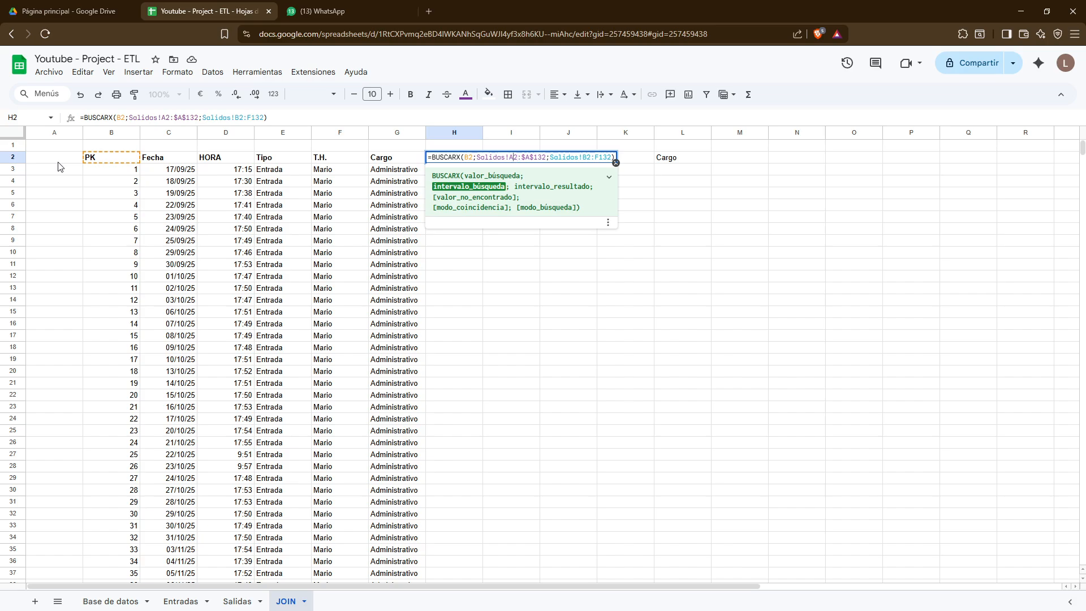
pyautogui.write('$A$')
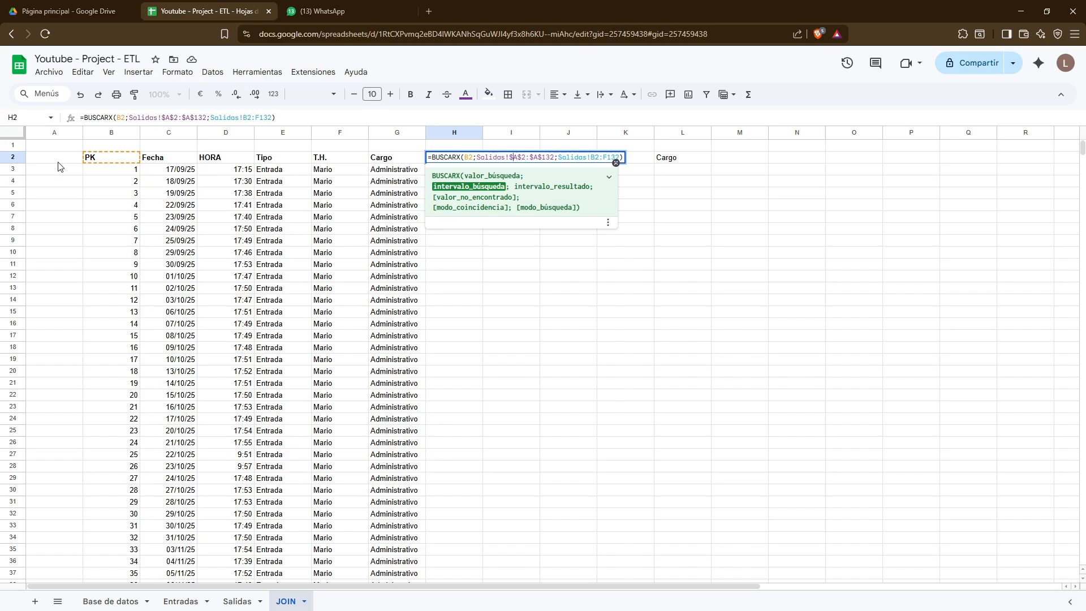
pyautogui.press('Left')
pyautogui.press('Left')
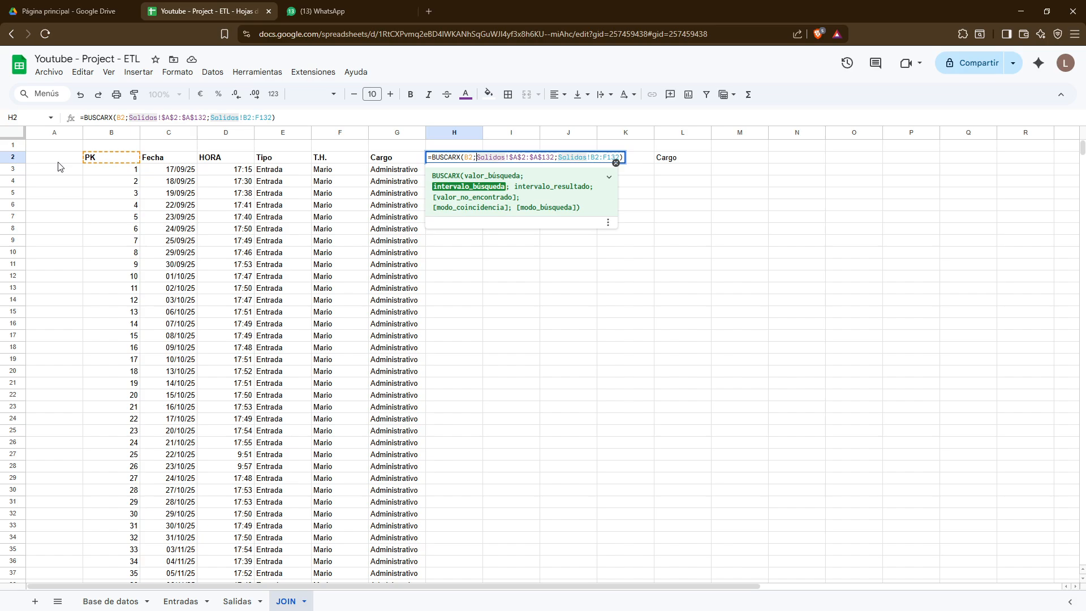
# Nest the BUSCARX search range in H2 inside a QUERY with the condition WHERE A IS NOT NULL
pyautogui.write('query')
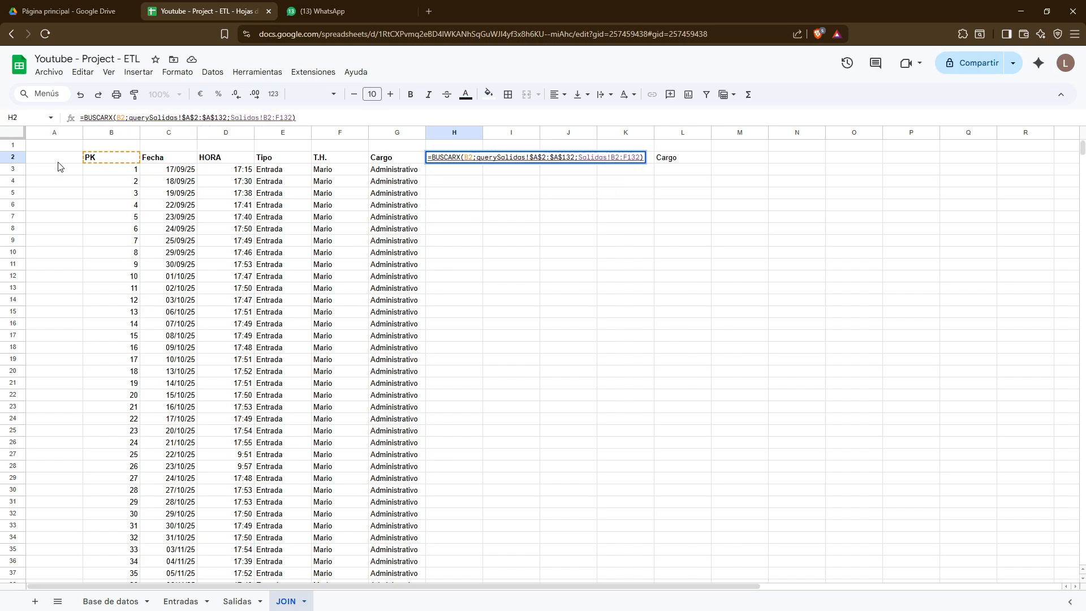
pyautogui.write('(')
pyautogui.press('Right')
pyautogui.press('Right')
pyautogui.press('Right')
pyautogui.press('Right')
pyautogui.press('Right')
pyautogui.press('Right')
pyautogui.press('Right')
pyautogui.press('Right')
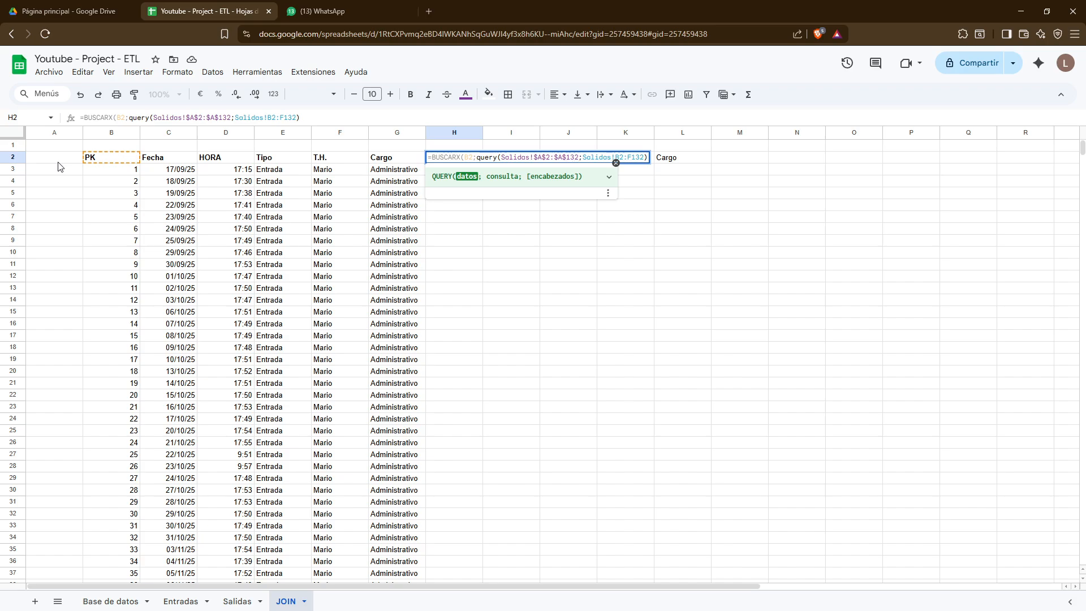
pyautogui.write(';WHERE')
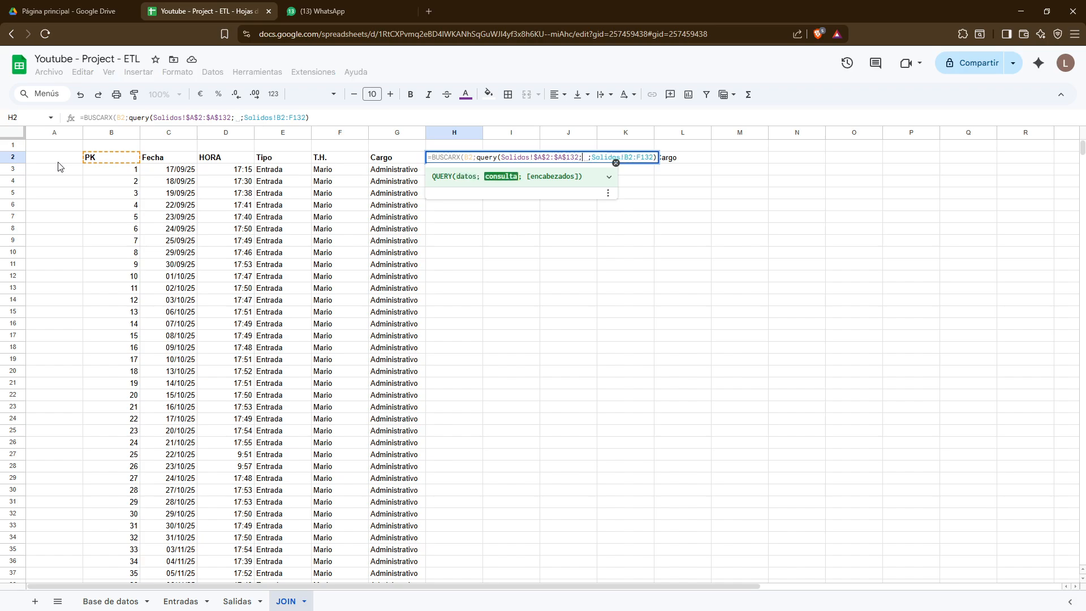
pyautogui.write(' A IS ')
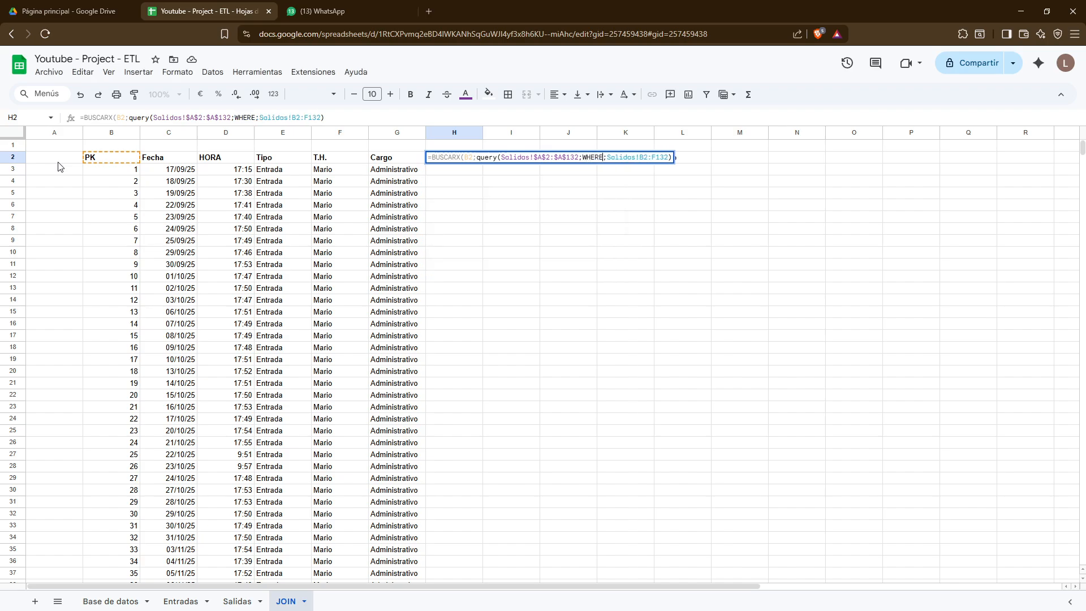
pyautogui.write('NOT NU')
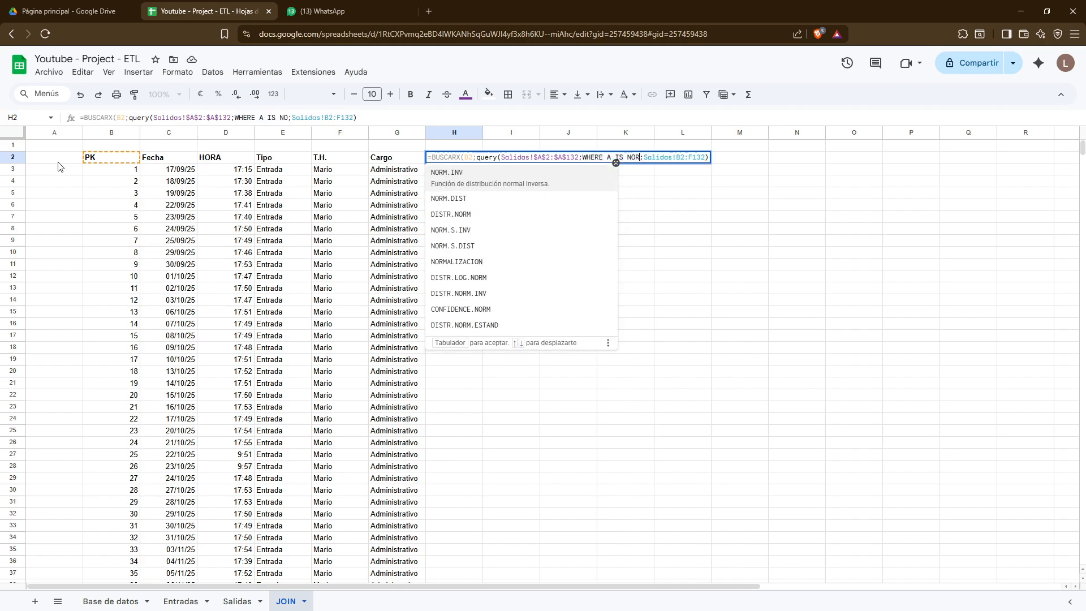
pyautogui.write('LL')
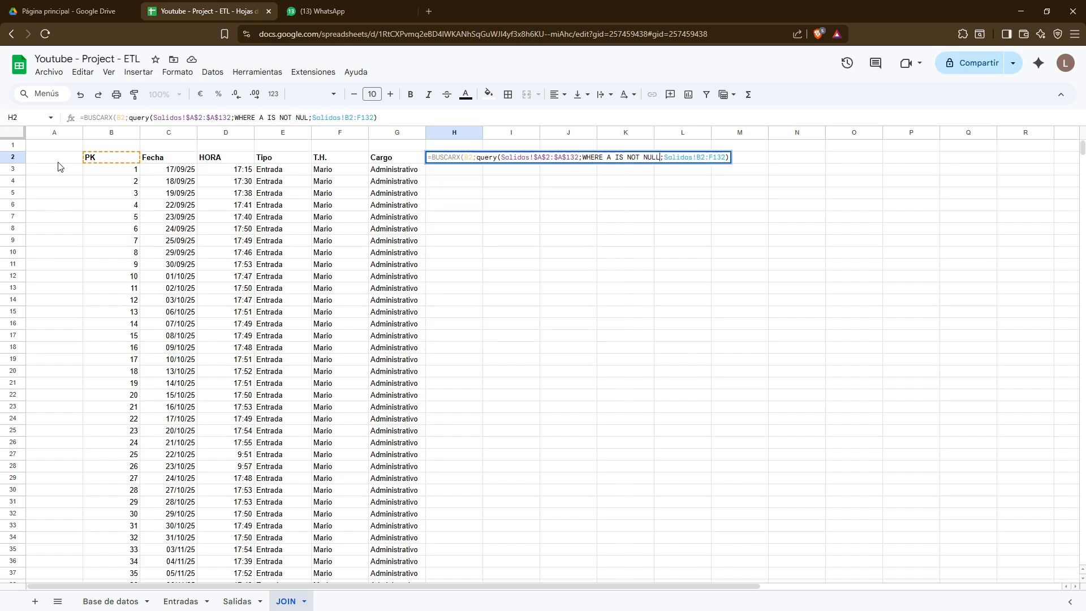
pyautogui.write('"')
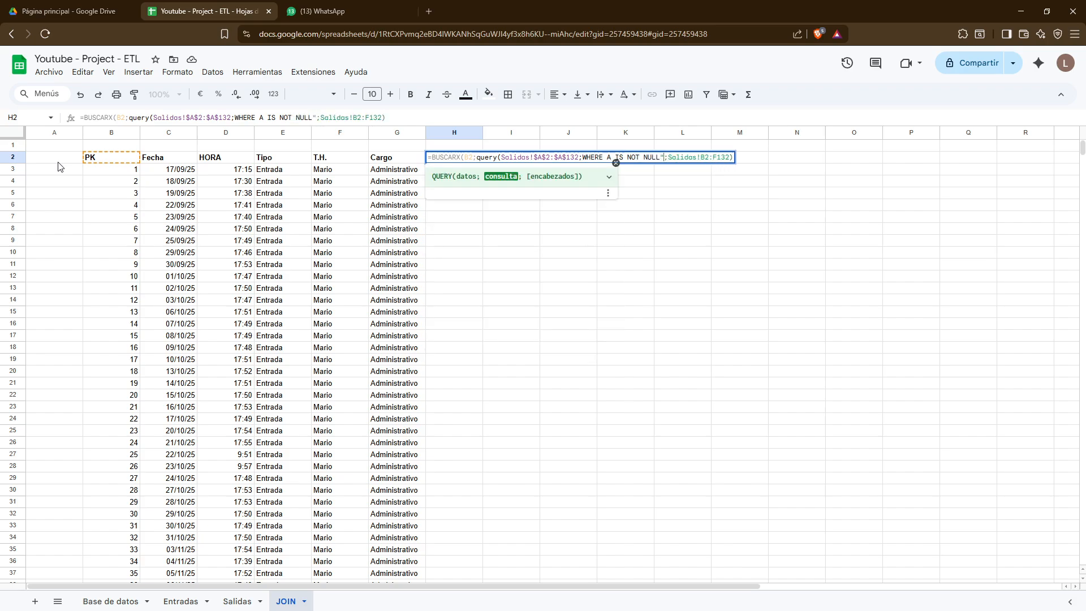
# Complete the quotation marks around the WHERE A IS NOT NULL condition and enter the formula in H2
pyautogui.press('Left')
pyautogui.press('Left')
pyautogui.press('Left')
pyautogui.press('Left')
pyautogui.press('Left')
pyautogui.press('Left')
pyautogui.press('Left')
pyautogui.press('Left')
pyautogui.press('Left')
pyautogui.press('Left')
pyautogui.press('Left')
pyautogui.press('Left')
pyautogui.press('Left')
pyautogui.press('Left')
pyautogui.press('Left')
pyautogui.press('Left')
pyautogui.press('Left')
pyautogui.press('Left')
pyautogui.press('Left')
pyautogui.press('Left')
pyautogui.write('"')
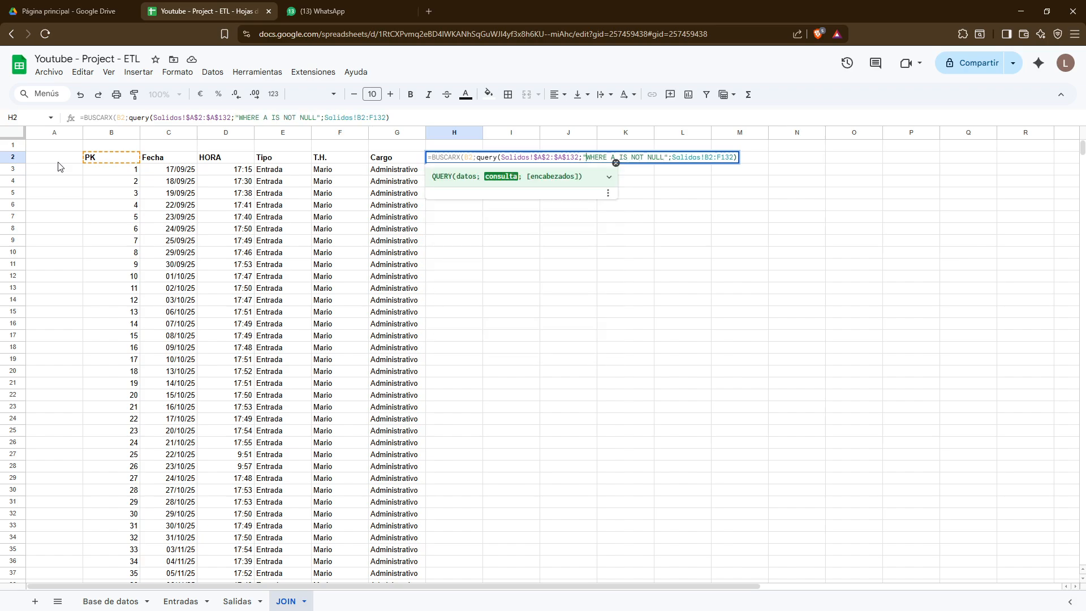
pyautogui.press('Right')
pyautogui.press('Right')
pyautogui.press('Return')
pyautogui.press('Up')
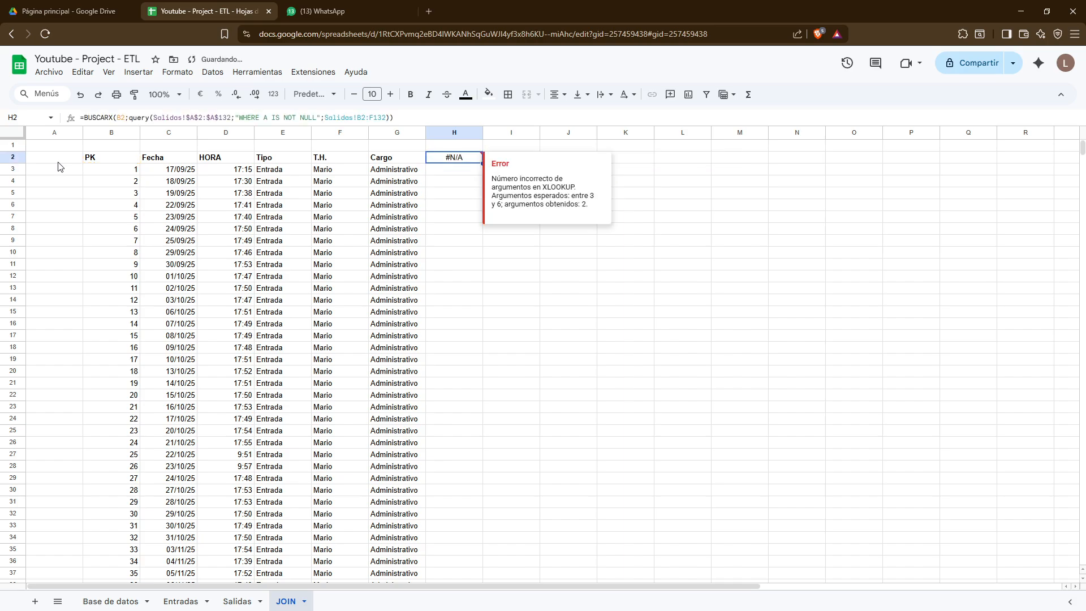
# Close the nested QUERY in H2 with a parenthesis after its condition and try to enter the formula
pyautogui.press('F2')
pyautogui.press('Left')
pyautogui.press('Left')
pyautogui.press('Left')
pyautogui.press('Left')
pyautogui.press('Left')
pyautogui.press('Left')
pyautogui.press('Left')
pyautogui.press('Left')
pyautogui.press('Left')
pyautogui.press('Left')
pyautogui.press('Left')
pyautogui.press('Left')
pyautogui.press('Left')
pyautogui.press('Left')
pyautogui.press('Left')
pyautogui.press('Left')
pyautogui.press('Left')
pyautogui.press('Left')
pyautogui.press('Left')
pyautogui.press('Left')
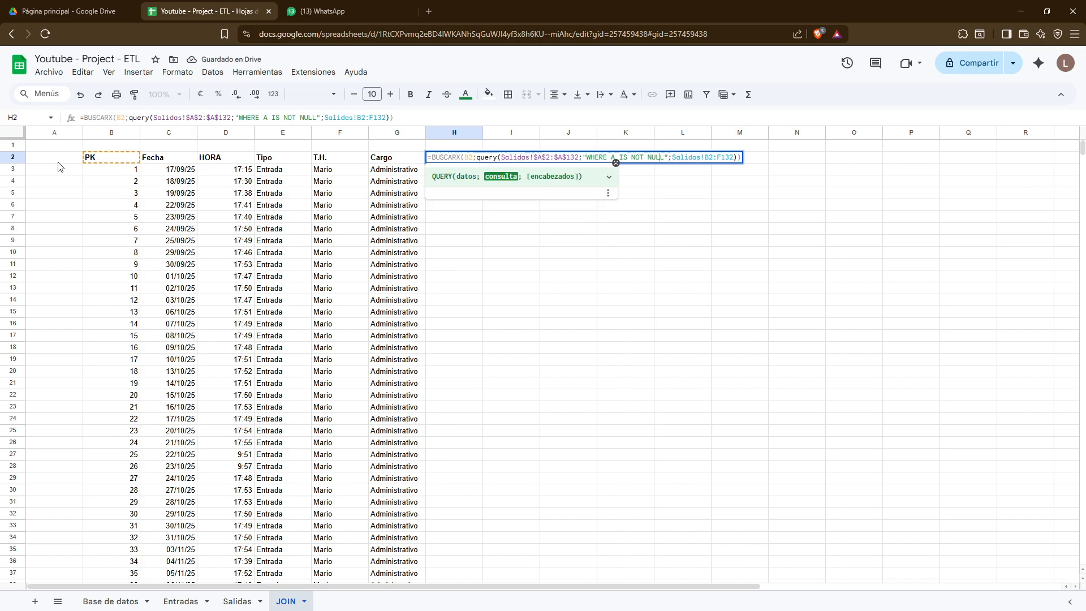
pyautogui.write(')')
pyautogui.press('Return')
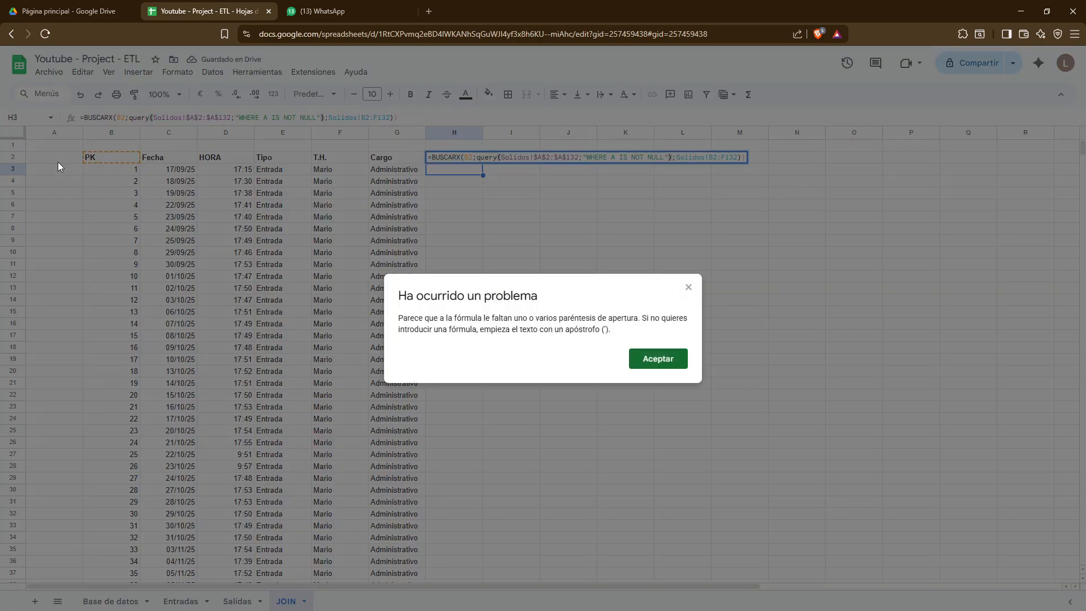
pyautogui.press('Return')
# Change the nested QUERY's data range to the open-ended Salidas!A2:A and try to enter the formula
pyautogui.press('Left')
pyautogui.press('Left')
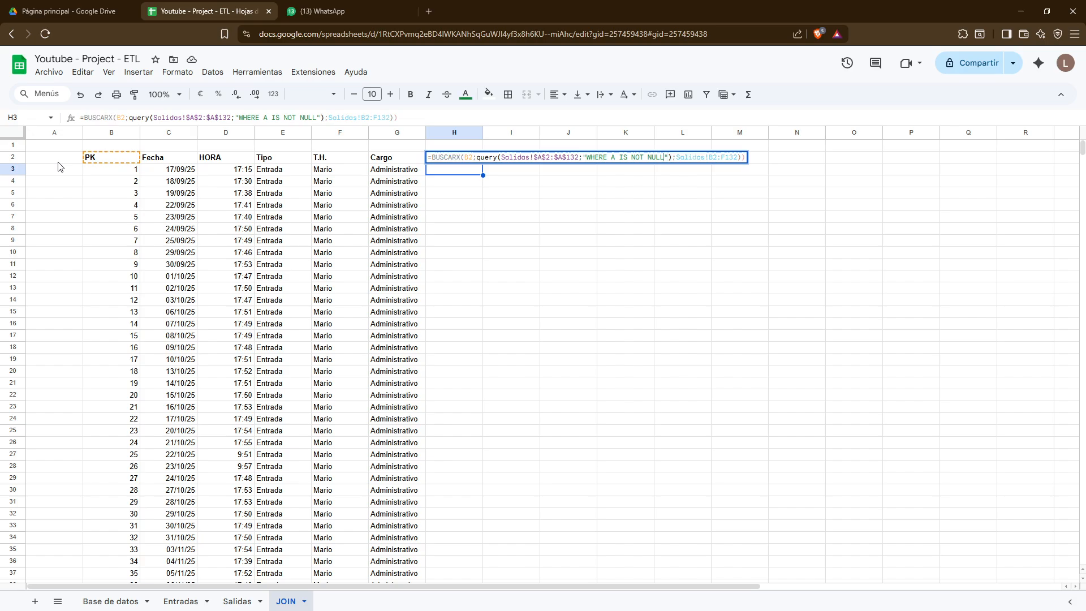
pyautogui.press('Left')
pyautogui.press('Left')
pyautogui.press('Left')
pyautogui.press('BackSpace')
pyautogui.press('Left')
pyautogui.press('Left')
pyautogui.press('BackSpace')
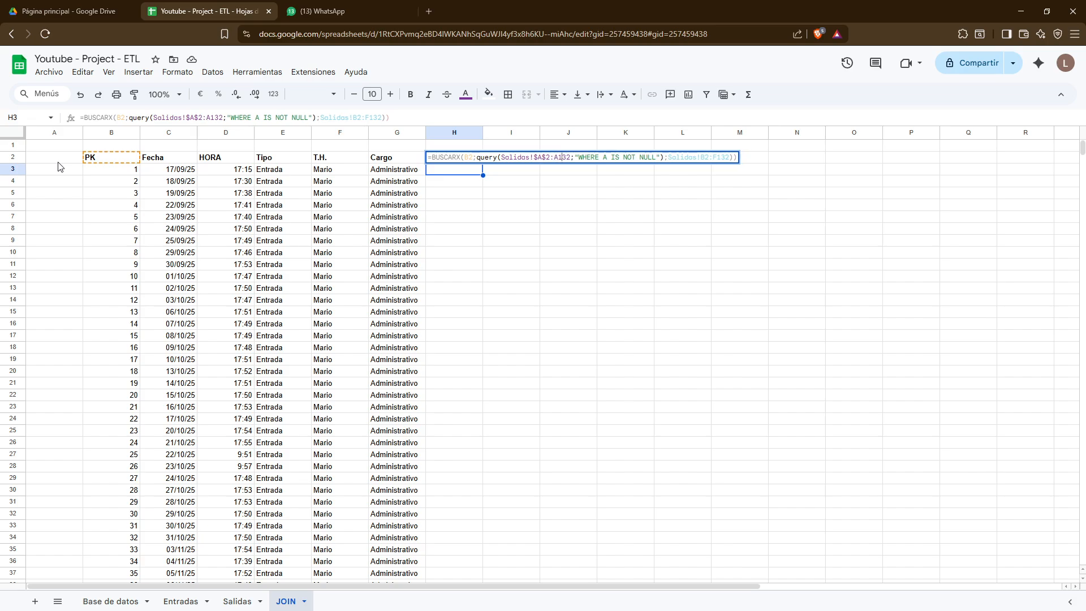
pyautogui.press('BackSpace')
pyautogui.press('Delete')
pyautogui.press('Delete')
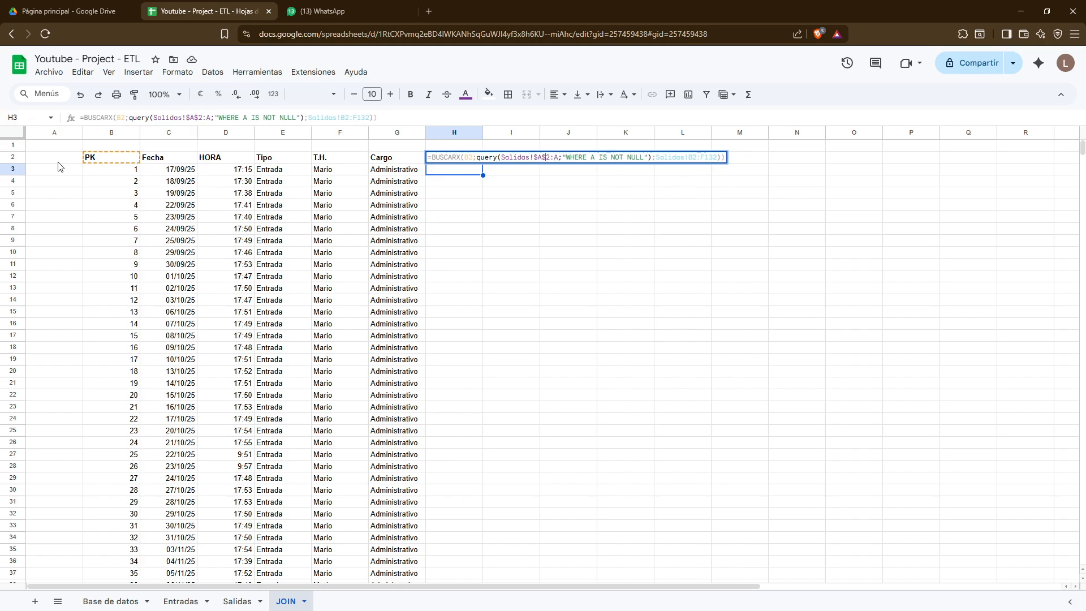
pyautogui.press('BackSpace')
pyautogui.press('Left')
pyautogui.press('BackSpace')
pyautogui.press('Return')
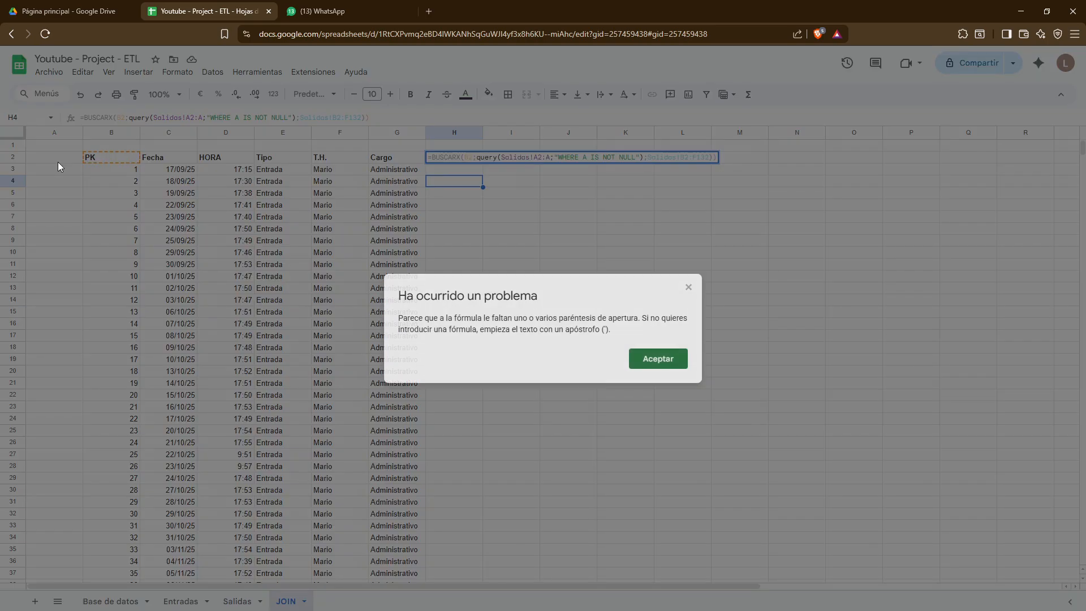
pyautogui.press('Return')
# Remove the extra closing parenthesis at the end of the H2 formula and enter it
pyautogui.press('Right')
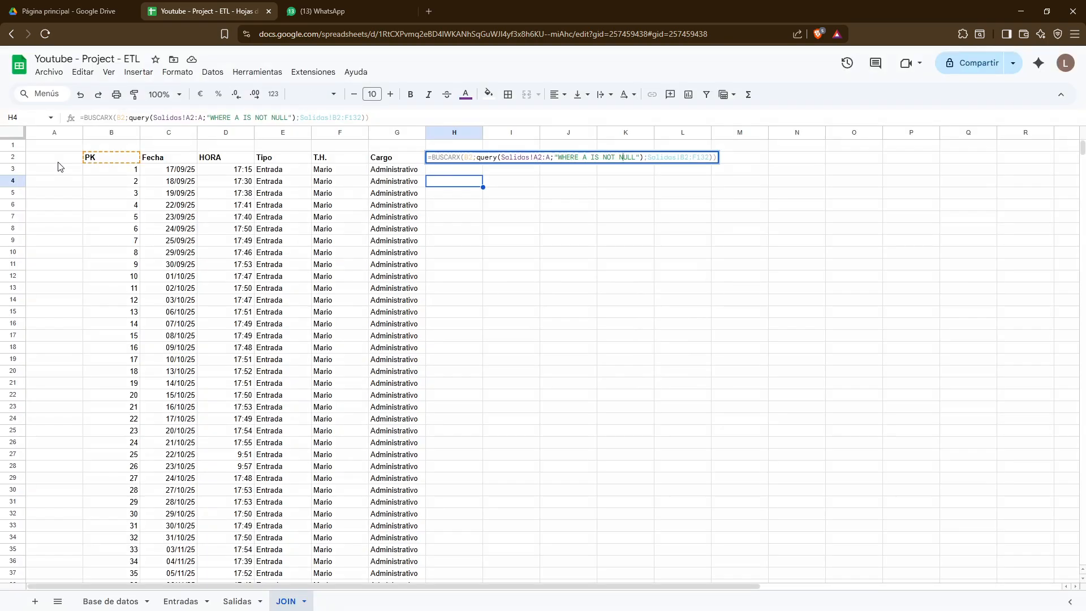
pyautogui.press('Right')
pyautogui.press('Right')
pyautogui.press('Right')
pyautogui.press('Right')
pyautogui.press('Right')
pyautogui.press('Right')
pyautogui.press('Right')
pyautogui.press('Right')
pyautogui.press('Right')
pyautogui.press('Right')
pyautogui.press('Right')
pyautogui.press('Right')
pyautogui.press('Right')
pyautogui.press('Right')
pyautogui.press('Right')
pyautogui.press('Right')
pyautogui.press('Right')
pyautogui.press('Right')
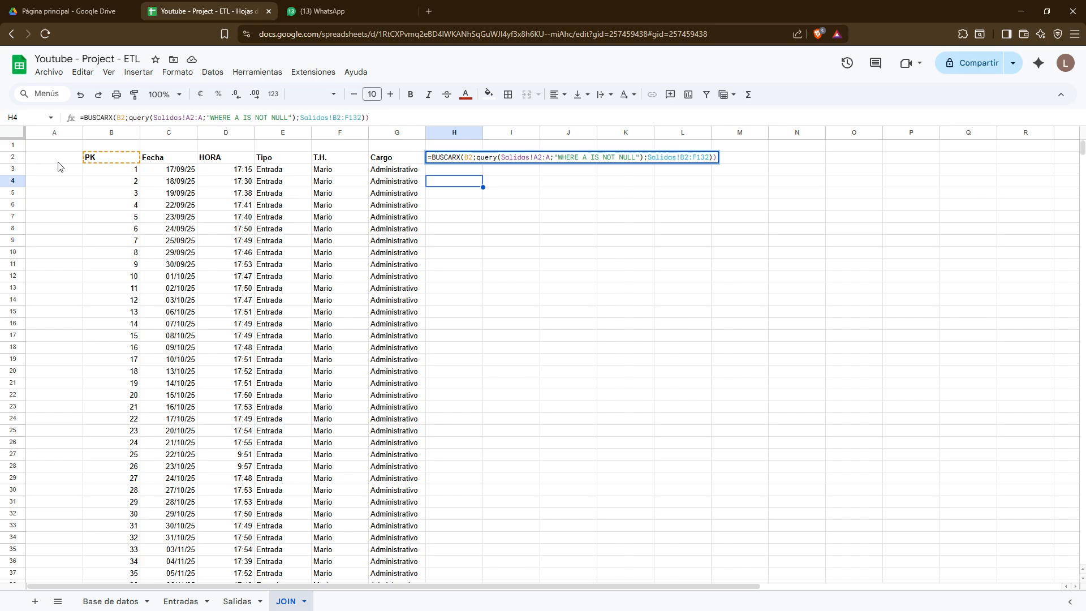
pyautogui.press('Return')
pyautogui.press('Up')
pyautogui.press('Up')
pyautogui.press('Up')
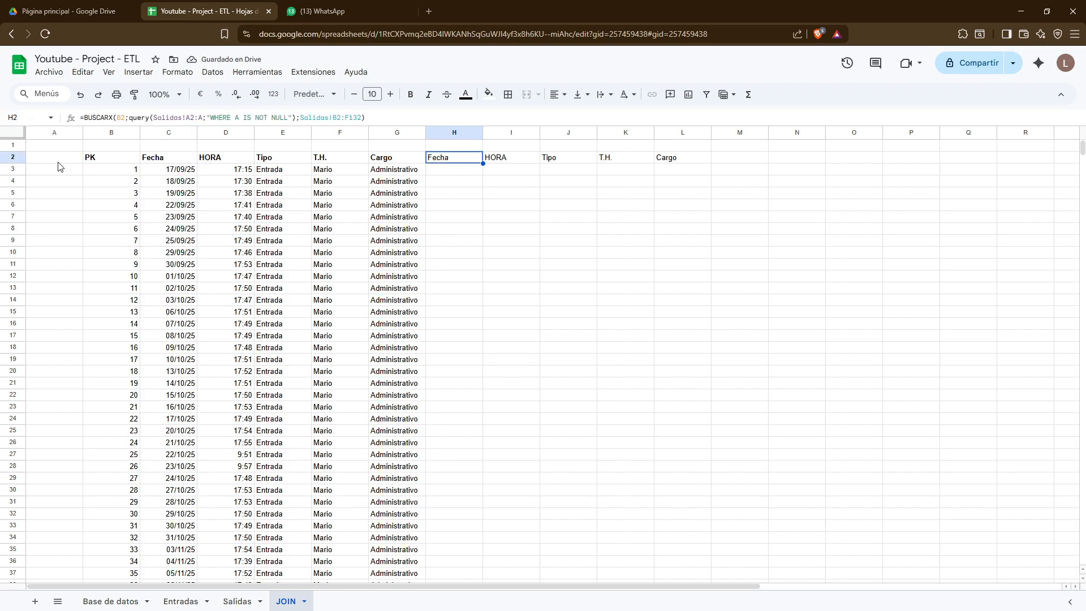
pyautogui.press('Left')
pyautogui.press('Left')
pyautogui.press('Right')
pyautogui.press('Right')
pyautogui.press('Left')
pyautogui.press('Left')
pyautogui.press('Down')
pyautogui.press('Down')
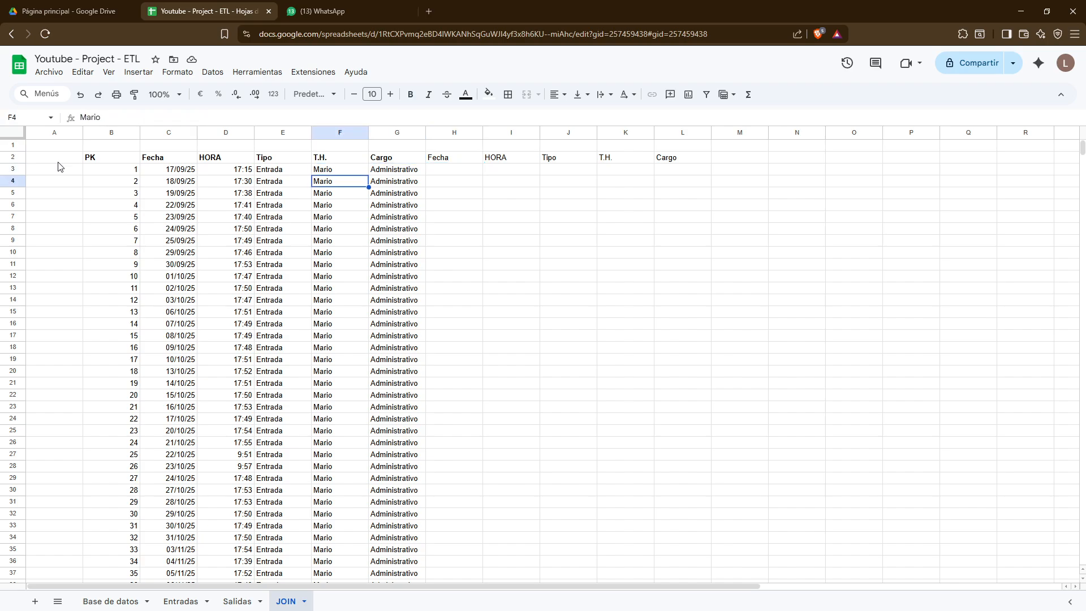
pyautogui.press('Right')
pyautogui.press('Up')
pyautogui.press('Left')
pyautogui.press('Right')
pyautogui.press('Right')
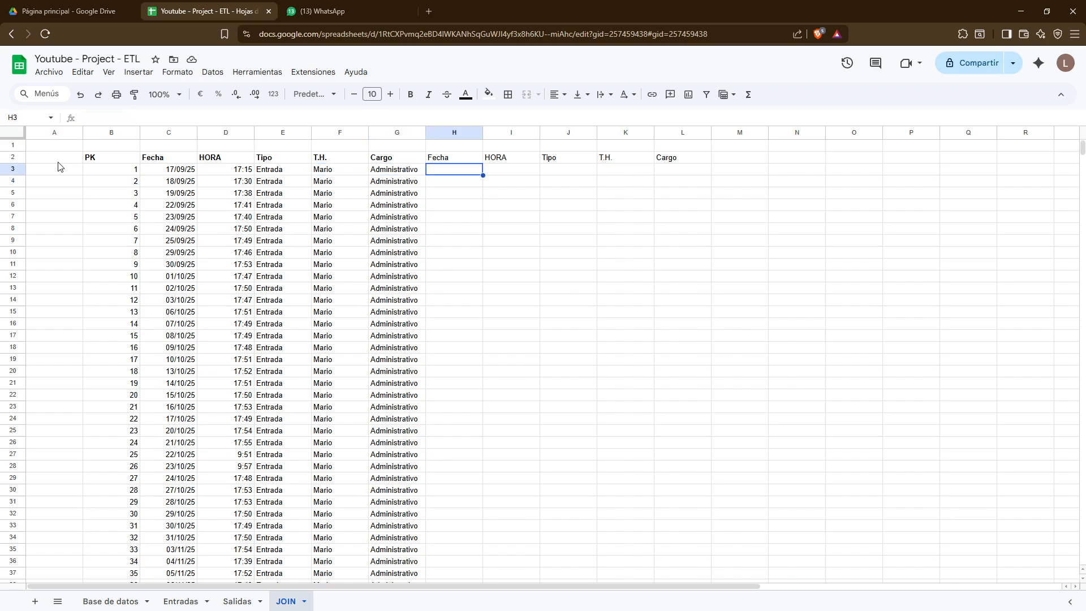
# Wrap the result range Salidas!B2:F132 of the BUSCARX formula in H2 in a nested QUERY
pyautogui.press('Up')
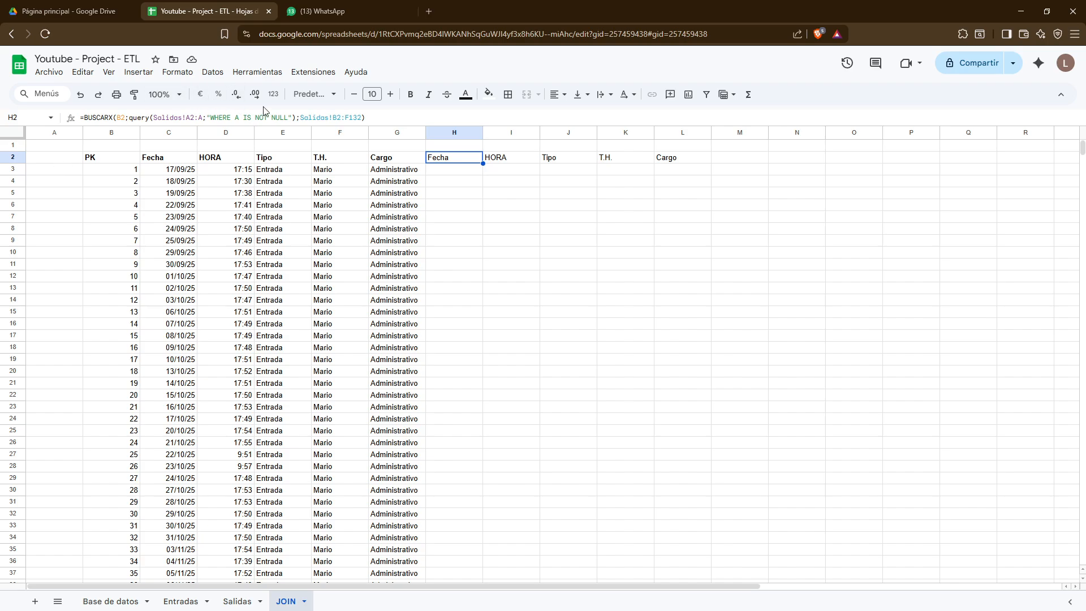
pyautogui.click(299, 117)
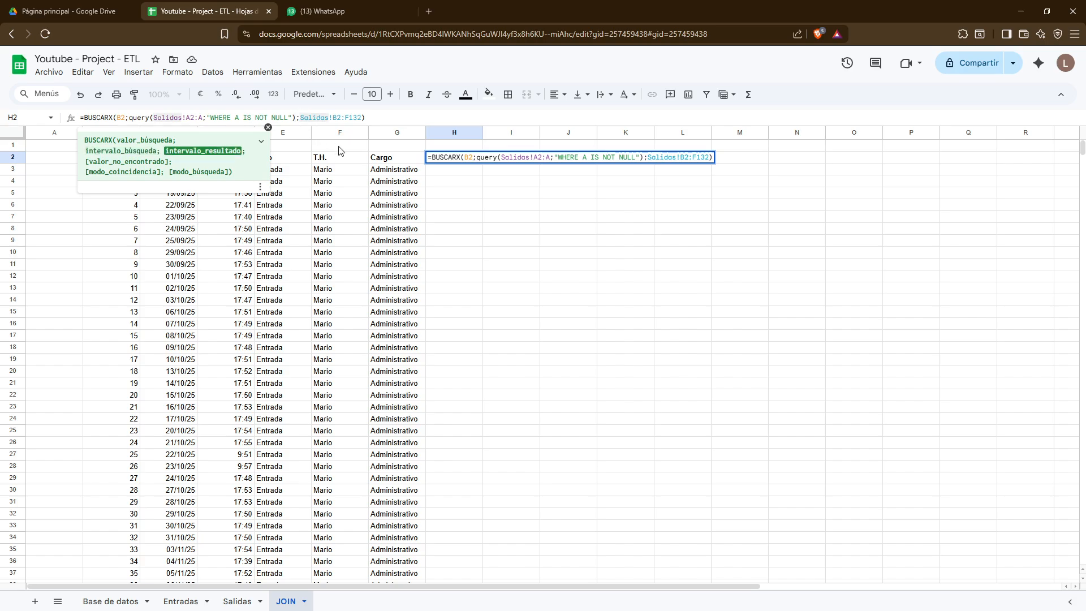
pyautogui.write('query')
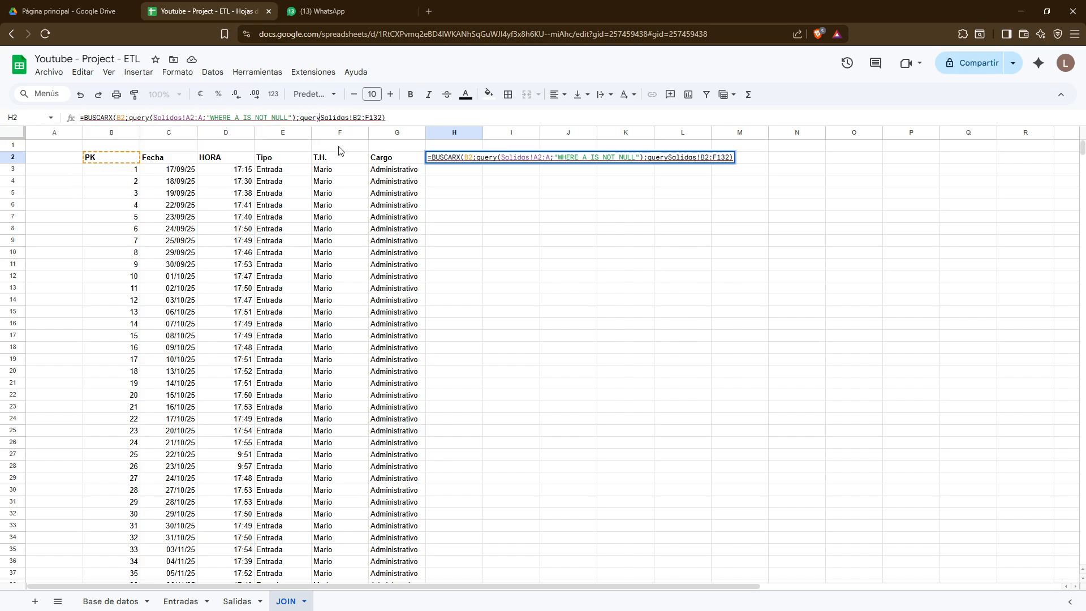
pyautogui.write('(')
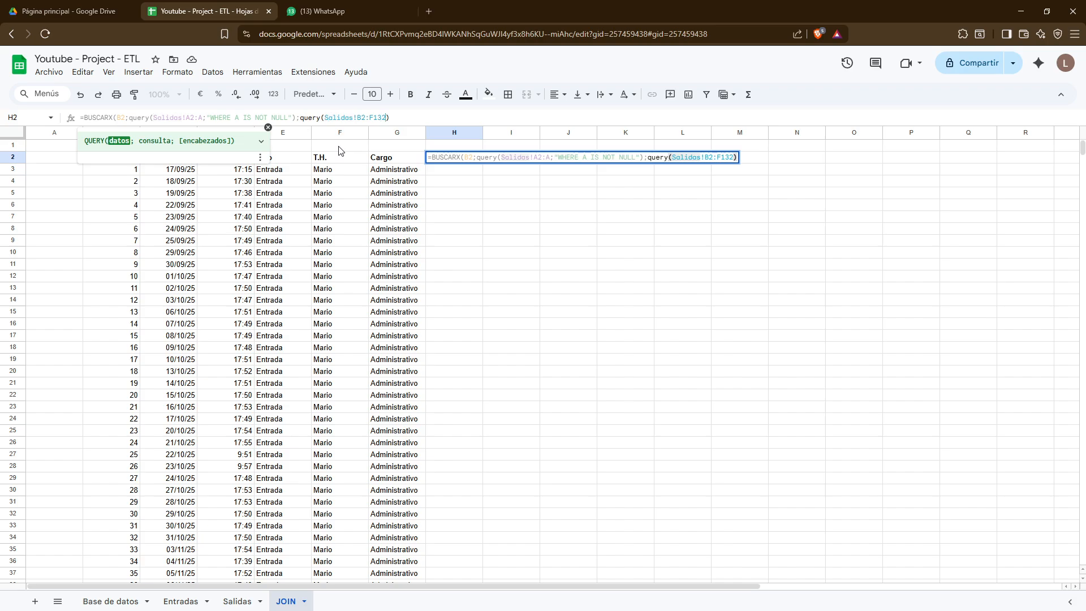
# Give the second nested QUERY in H2 the condition "WHERE B IS NOT NULL" and enter the formula
pyautogui.write(';"SELECT')
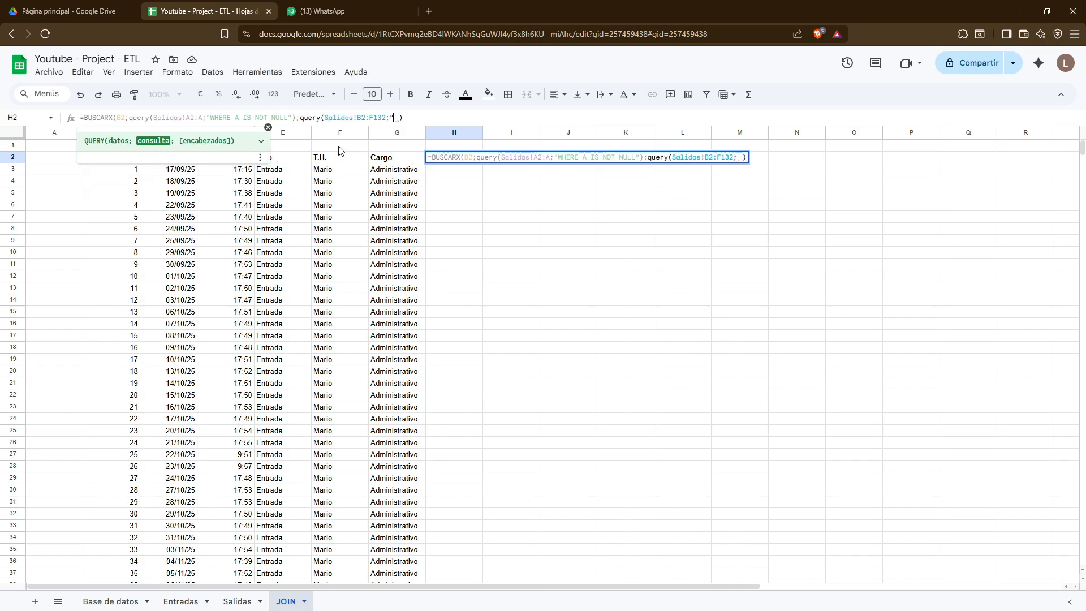
pyautogui.press('BackSpace')
pyautogui.press('BackSpace')
pyautogui.press('BackSpace')
pyautogui.press('BackSpace')
pyautogui.press('BackSpace')
pyautogui.press('BackSpace')
pyautogui.write('WHERE ')
pyautogui.write('B IS')
pyautogui.write(' NOT NULL')
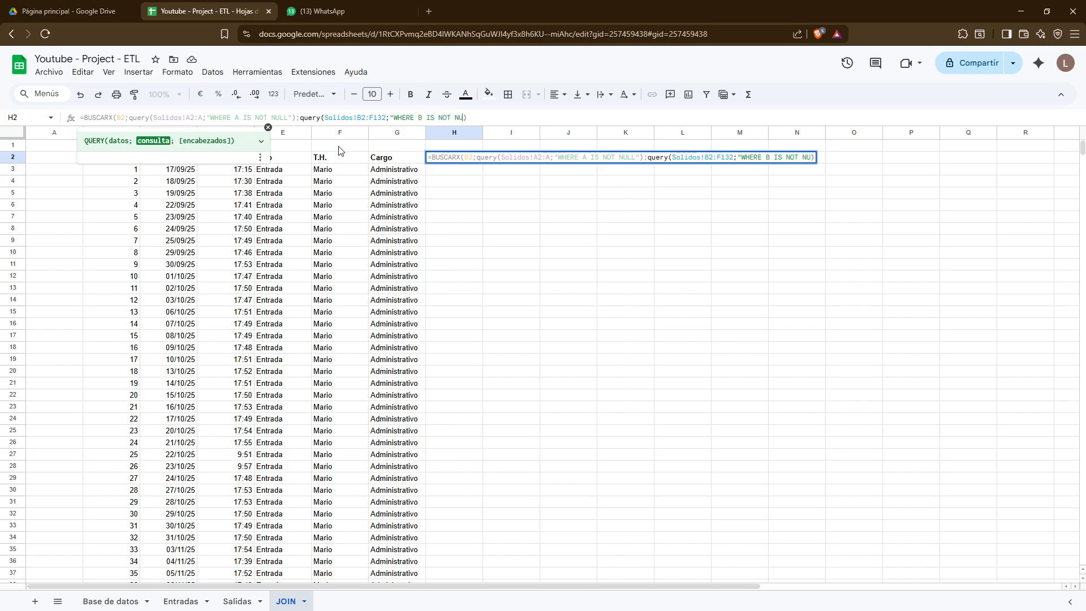
pyautogui.write('"')
pyautogui.press('Return')
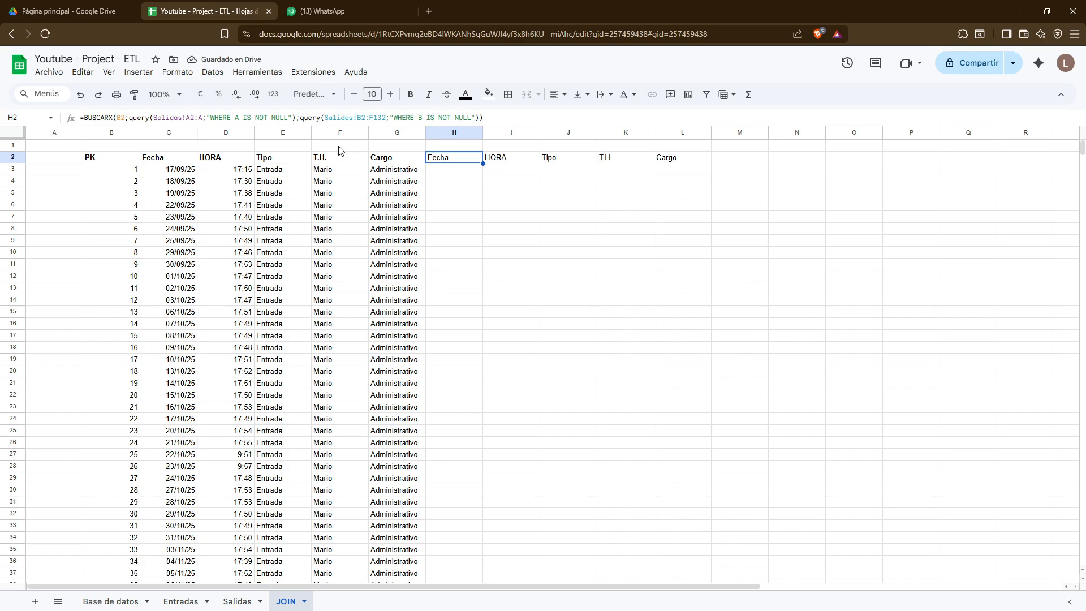
# Change the second QUERY's data range in H2 to the open-ended Salidas!B2:F and enter the formula
pyautogui.press('F2')
pyautogui.press('Left')
pyautogui.press('Left')
pyautogui.press('Left')
pyautogui.press('Left')
pyautogui.press('Left')
pyautogui.press('Left')
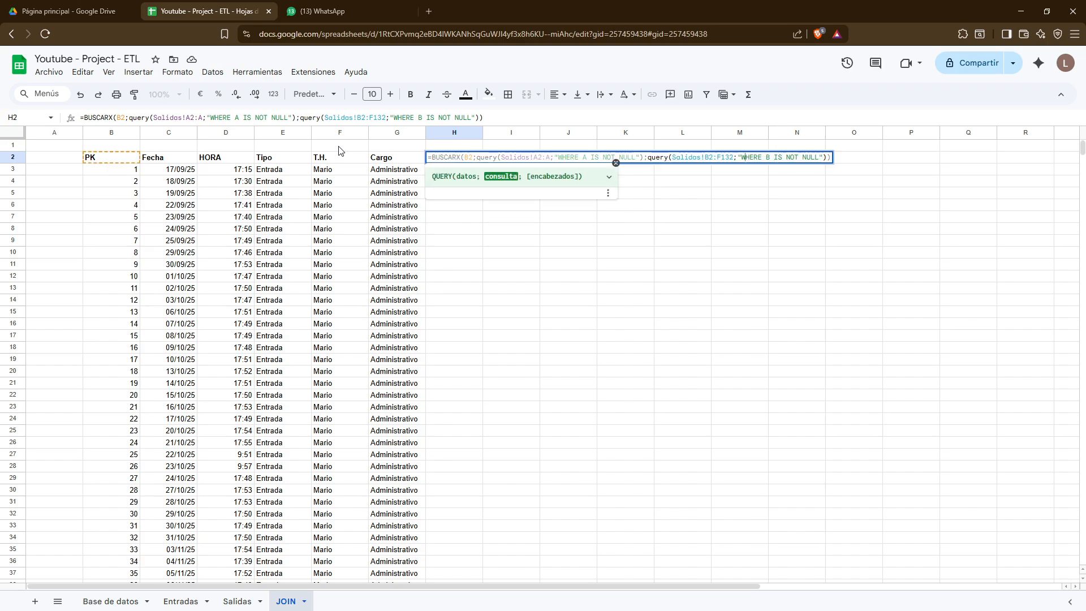
pyautogui.press('Left')
pyautogui.press('Left')
pyautogui.press('Left')
pyautogui.press('Left')
pyautogui.press('Left')
pyautogui.press('BackSpace')
pyautogui.press('BackSpace')
pyautogui.press('BackSpace')
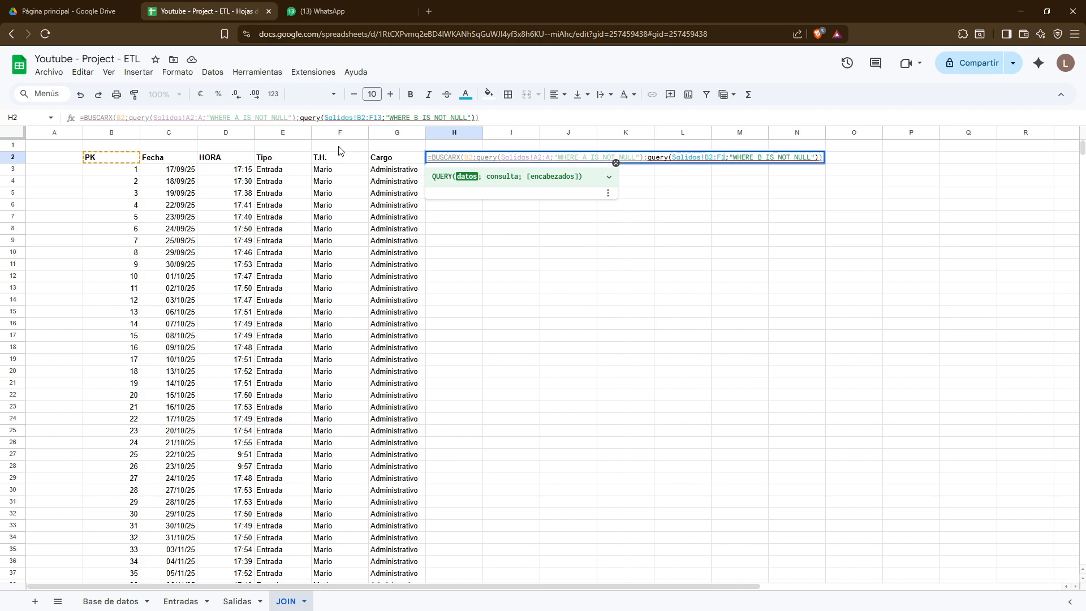
pyautogui.press('Left')
pyautogui.press('Left')
pyautogui.press('Left')
pyautogui.press('Left')
pyautogui.press('Left')
pyautogui.press('Left')
pyautogui.press('Left')
pyautogui.press('Left')
pyautogui.press('Left')
pyautogui.press('Left')
pyautogui.press('Left')
pyautogui.press('Left')
pyautogui.press('Left')
pyautogui.press('Left')
pyautogui.press('Left')
pyautogui.press('Left')
pyautogui.press('Left')
pyautogui.press('Left')
pyautogui.press('Left')
pyautogui.press('Left')
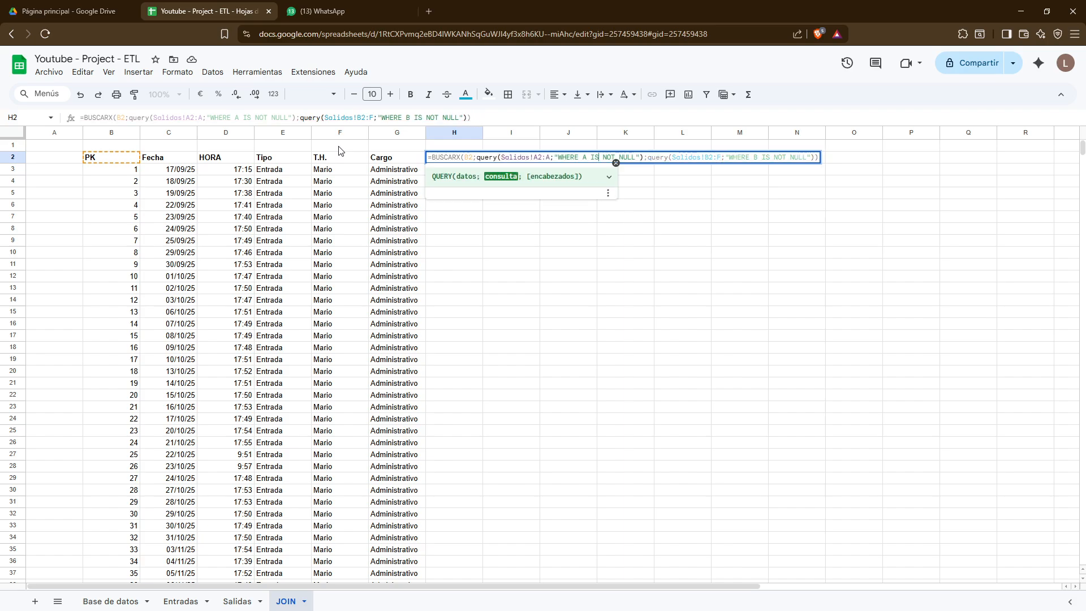
pyautogui.press('Return')
# Fill the BUSCARX formula from H2 down column H through row 130, the last entry record
pyautogui.press('Up')
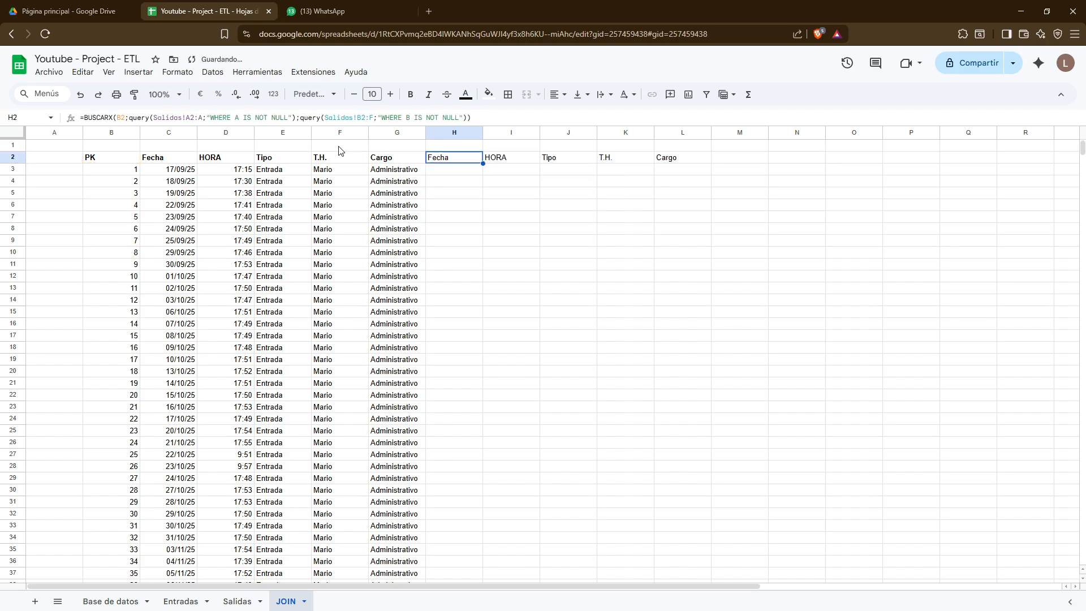
pyautogui.hotkey('shift', 'Down')
pyautogui.hotkey('shift', 'Down')
pyautogui.hotkey('shift', 'Down')
pyautogui.hotkey('shift', 'Down')
pyautogui.hotkey('shift', 'Down')
pyautogui.hotkey('shift', 'Down')
pyautogui.hotkey('shift', 'Down')
pyautogui.hotkey('shift', 'Down')
pyautogui.hotkey('shift', 'Down')
pyautogui.hotkey('shift', 'Down')
pyautogui.hotkey('shift', 'Down')
pyautogui.hotkey('shift', 'Down')
pyautogui.hotkey('shift', 'Down')
pyautogui.hotkey('shift', 'Down')
pyautogui.hotkey('shift', 'Down')
pyautogui.hotkey('shift', 'Down')
pyautogui.hotkey('shift', 'Down')
pyautogui.hotkey('shift', 'Down')
pyautogui.hotkey('shift', 'Down')
pyautogui.hotkey('shift', 'Down')
pyautogui.hotkey('shift', 'Down')
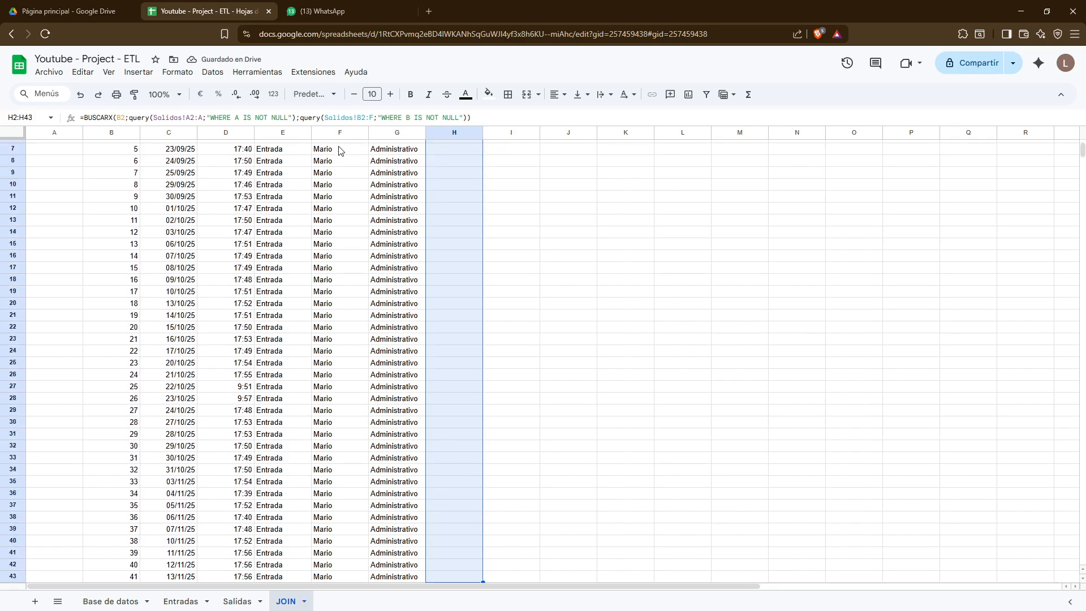
pyautogui.hotkey('shift', 'Down')
pyautogui.hotkey('shift', 'Down')
pyautogui.hotkey('shift', 'Down')
pyautogui.hotkey('shift', 'Down')
pyautogui.hotkey('shift', 'Down')
pyautogui.hotkey('shift', 'Down')
pyautogui.hotkey('shift', 'Down')
pyautogui.hotkey('shift', 'Down')
pyautogui.hotkey('shift', 'Down')
pyautogui.hotkey('shift', 'Down')
pyautogui.hotkey('shift', 'Down')
pyautogui.hotkey('shift', 'Down')
pyautogui.hotkey('shift', 'Down')
pyautogui.hotkey('shift', 'Down')
pyautogui.hotkey('shift', 'Down')
pyautogui.hotkey('shift', 'Down')
pyautogui.hotkey('shift', 'Down')
pyautogui.hotkey('shift', 'Down')
pyautogui.hotkey('shift', 'Down')
pyautogui.hotkey('shift', 'Down')
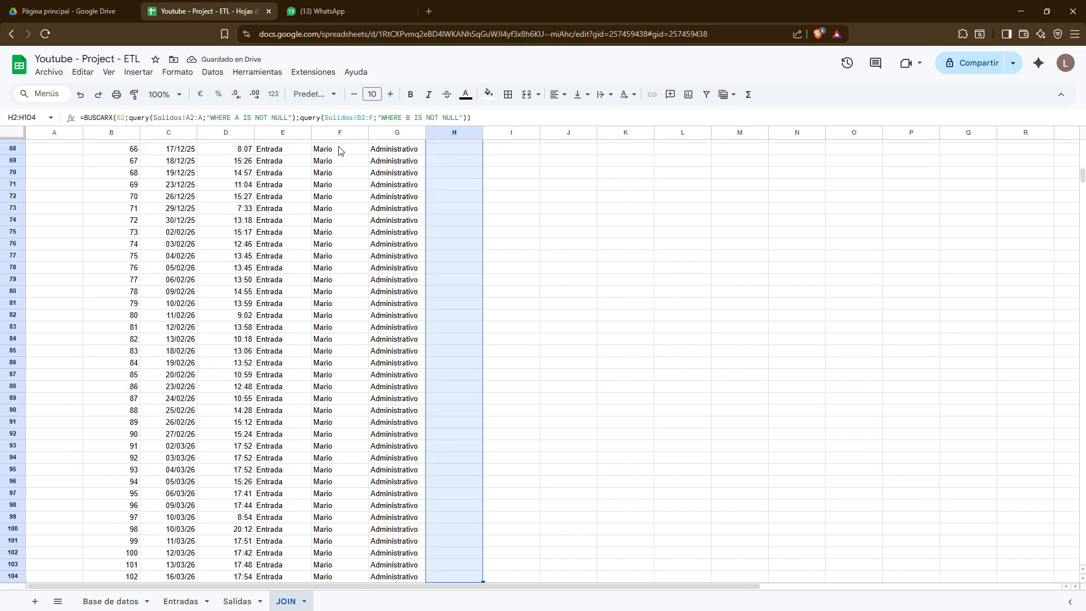
pyautogui.hotkey('shift', 'Down')
pyautogui.hotkey('shift', 'Down')
pyautogui.hotkey('shift', 'Down')
pyautogui.hotkey('shift', 'Down')
pyautogui.hotkey('shift', 'Down')
pyautogui.hotkey('shift', 'Down')
pyautogui.hotkey('shift', 'Down')
pyautogui.hotkey('shift', 'Down')
pyautogui.hotkey('shift', 'Down')
pyautogui.hotkey('shift', 'Down')
pyautogui.hotkey('shift', 'Down')
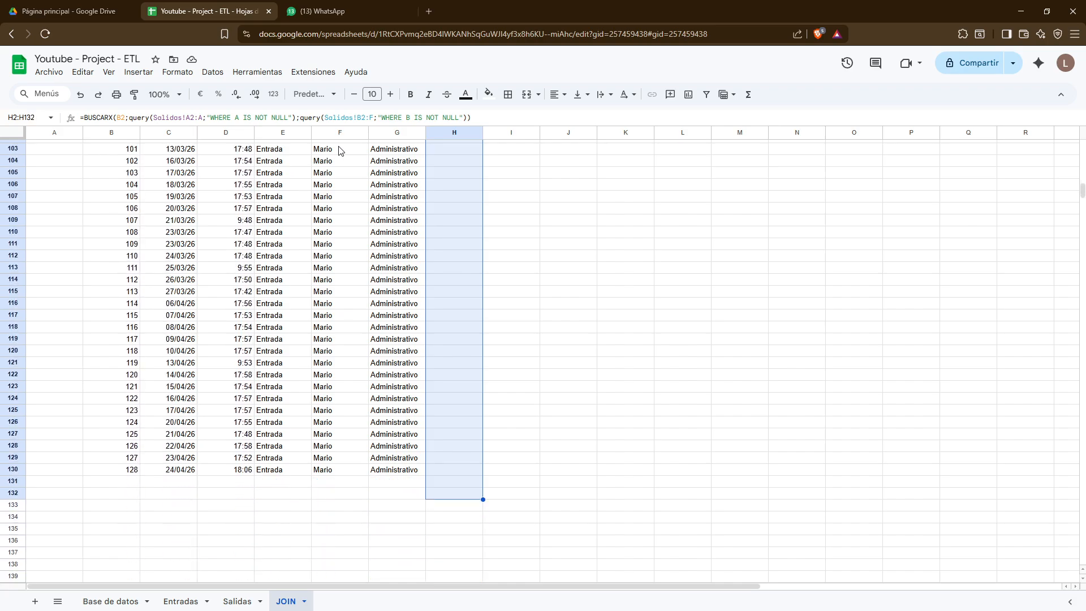
pyautogui.hotkey('ctrl', 'd')
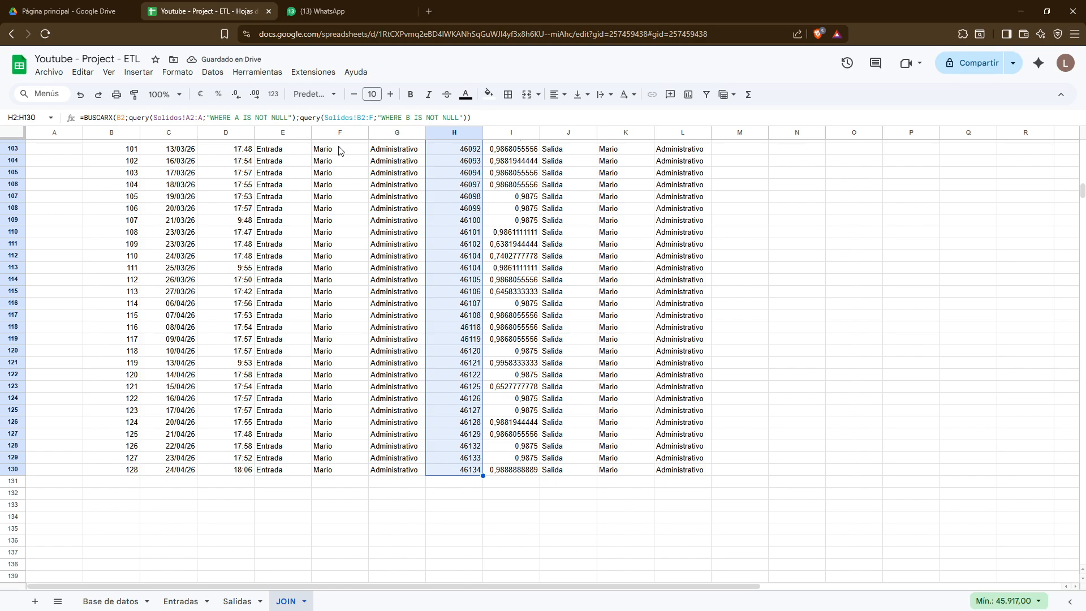
pyautogui.press('Down')
pyautogui.scroll(1, 339, 150)
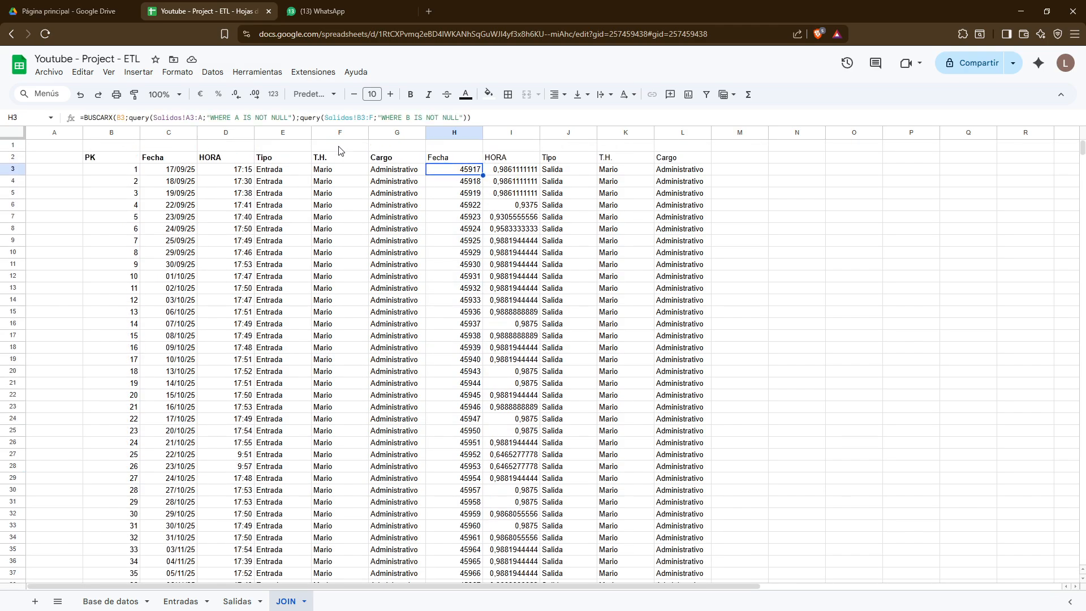
# Format the joined exit Fecha column, H2:H130, with the Fecha number format
pyautogui.press('Right')
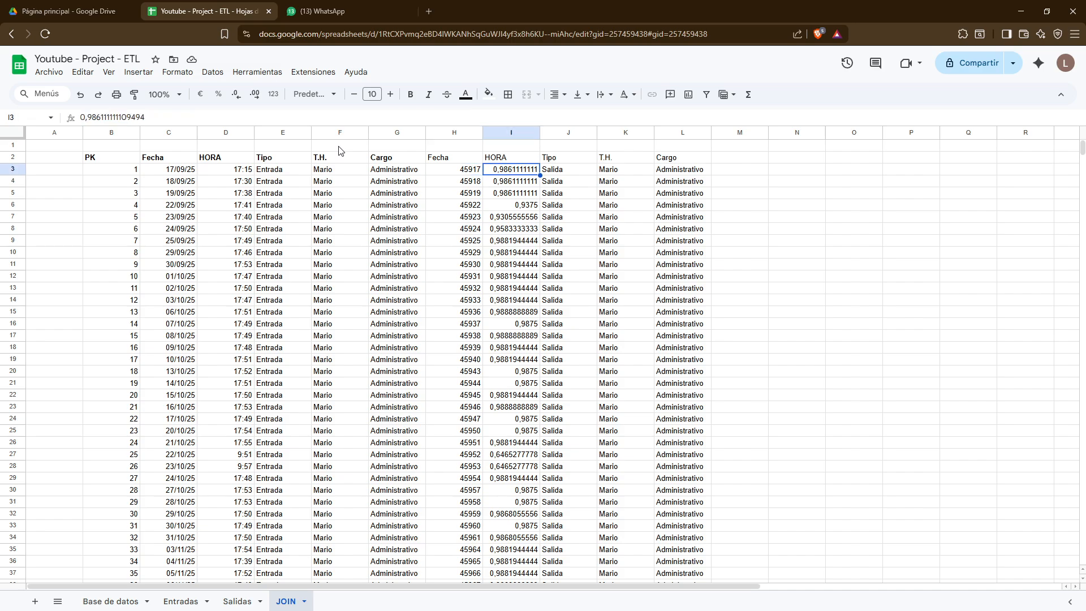
pyautogui.press('Left')
pyautogui.hotkey('shift', 'space')
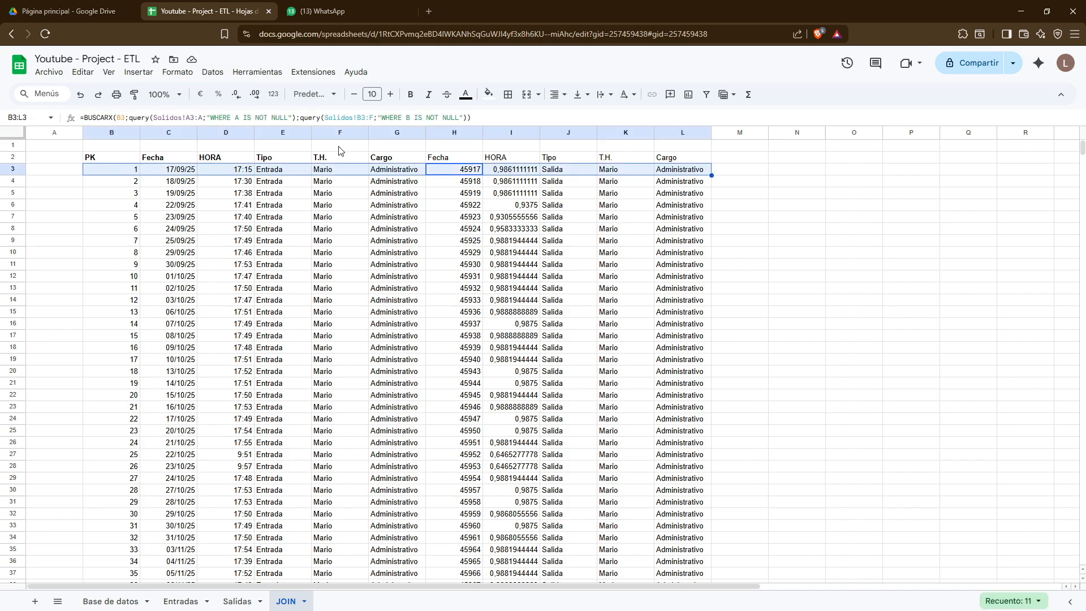
pyautogui.press('Down')
pyautogui.press('Up')
pyautogui.hotkey('ctrl', 'space')
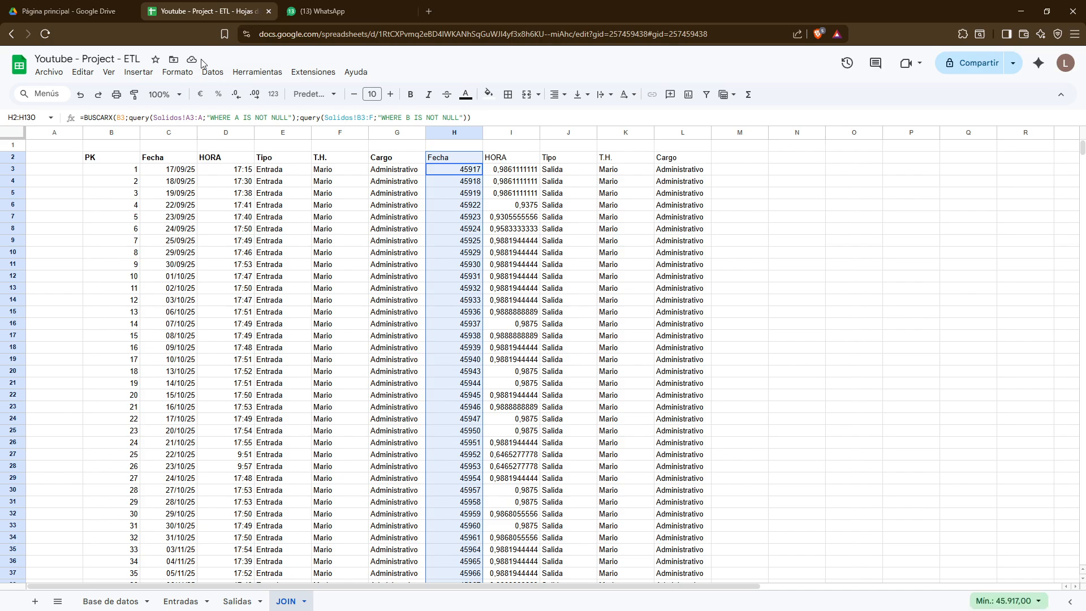
pyautogui.click(178, 72)
pyautogui.moveTo(269, 128)
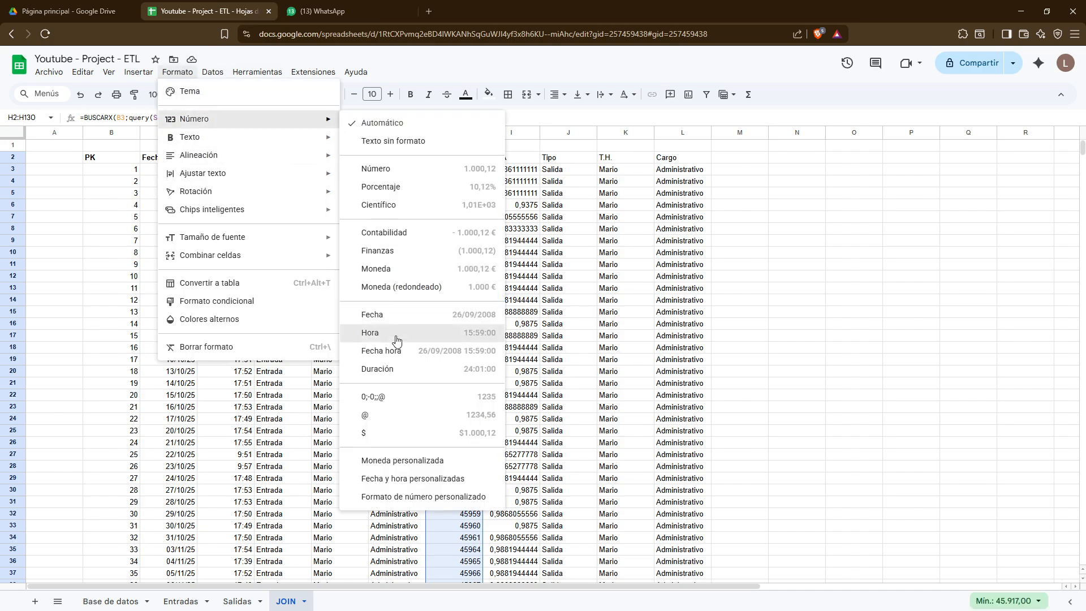
pyautogui.click(374, 315)
# Format the joined exit HORA column, I2:I130, with the Hora number format
pyautogui.click(511, 173)
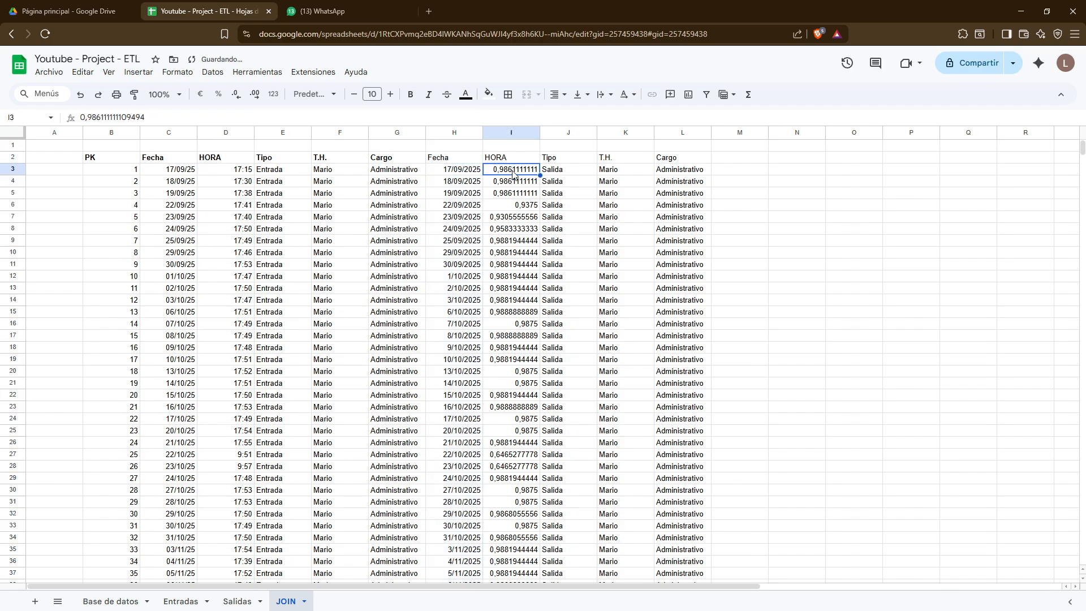
pyautogui.hotkey('ctrl', 'space')
pyautogui.click(178, 72)
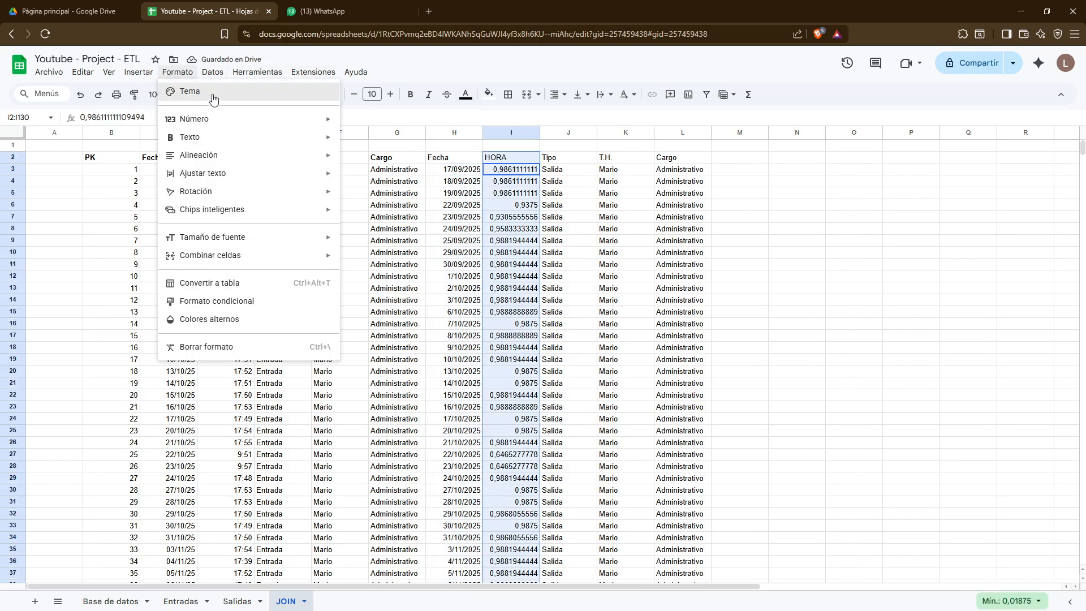
pyautogui.moveTo(220, 124)
pyautogui.click(396, 332)
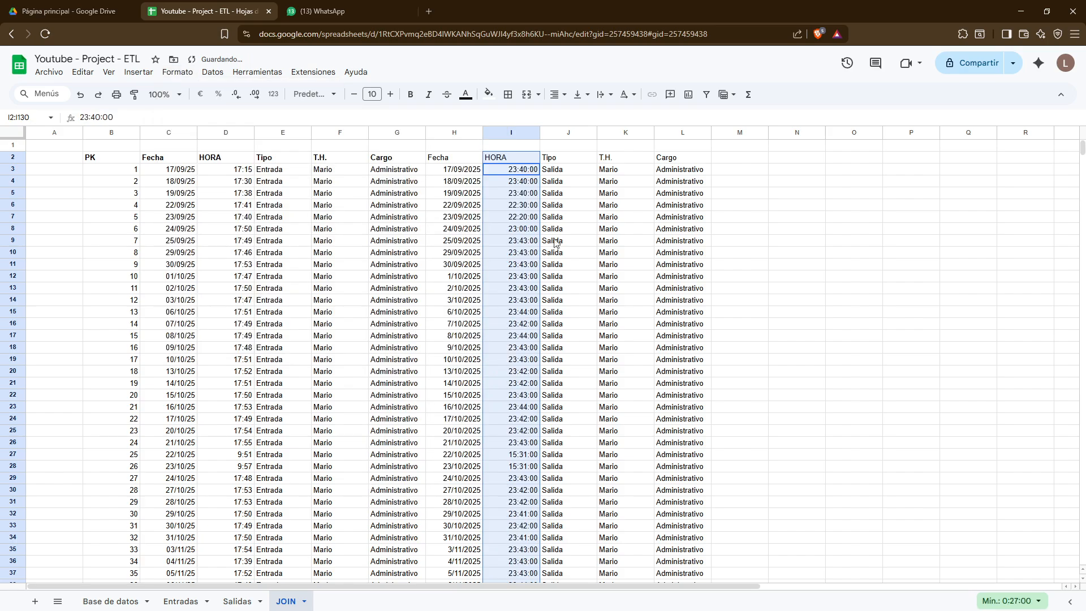
pyautogui.click(588, 194)
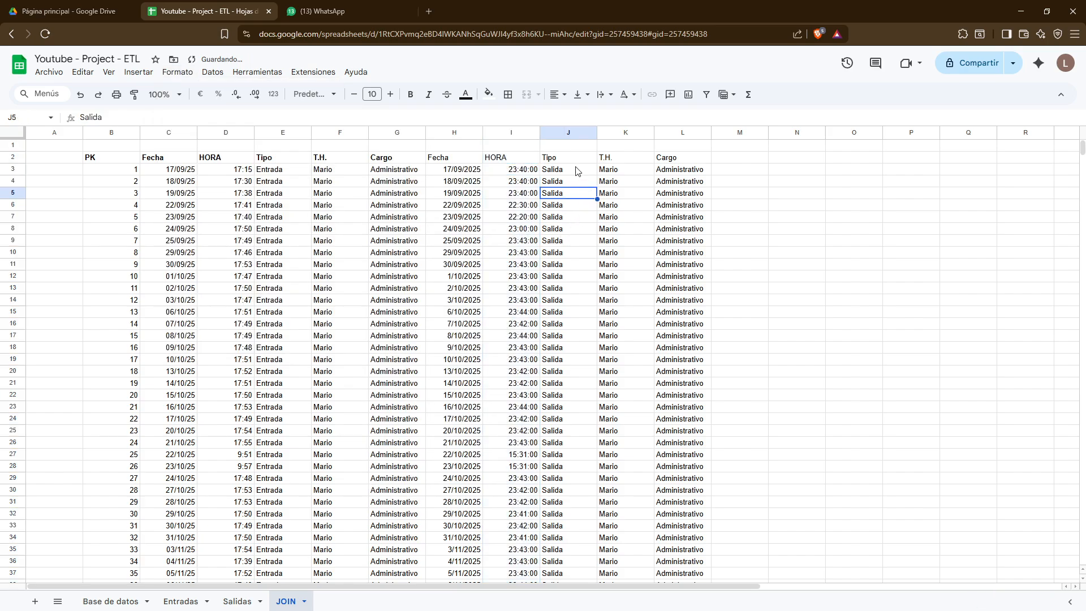
pyautogui.press('Up')
pyautogui.press('Left')
pyautogui.press('Up')
pyautogui.press('Left')
pyautogui.press('Left')
pyautogui.press('Up')
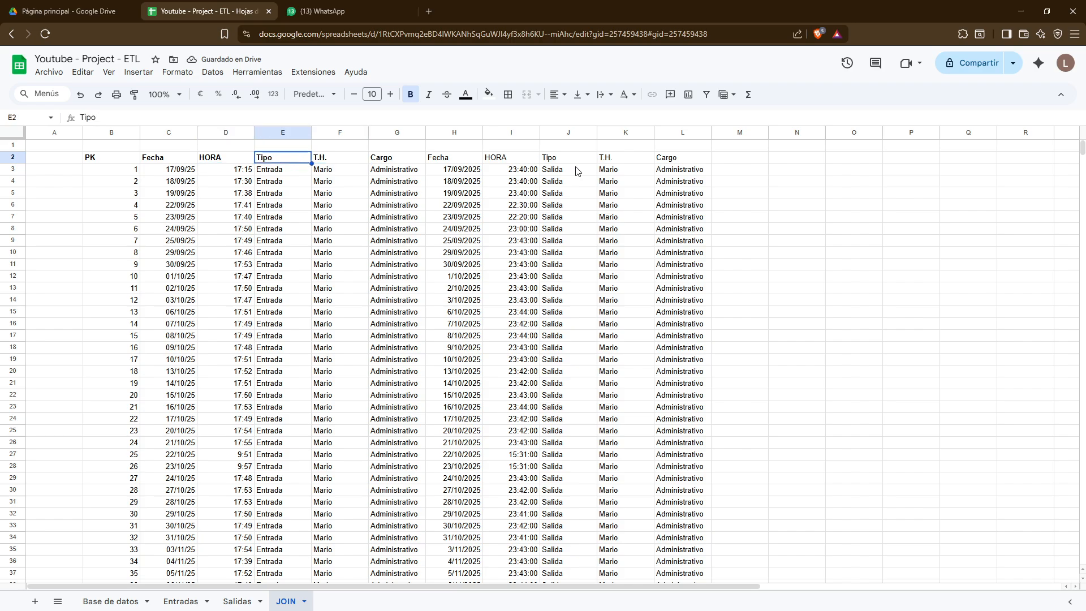
pyautogui.press('Right')
pyautogui.press('Right')
pyautogui.press('Right')
pyautogui.press('Delete')
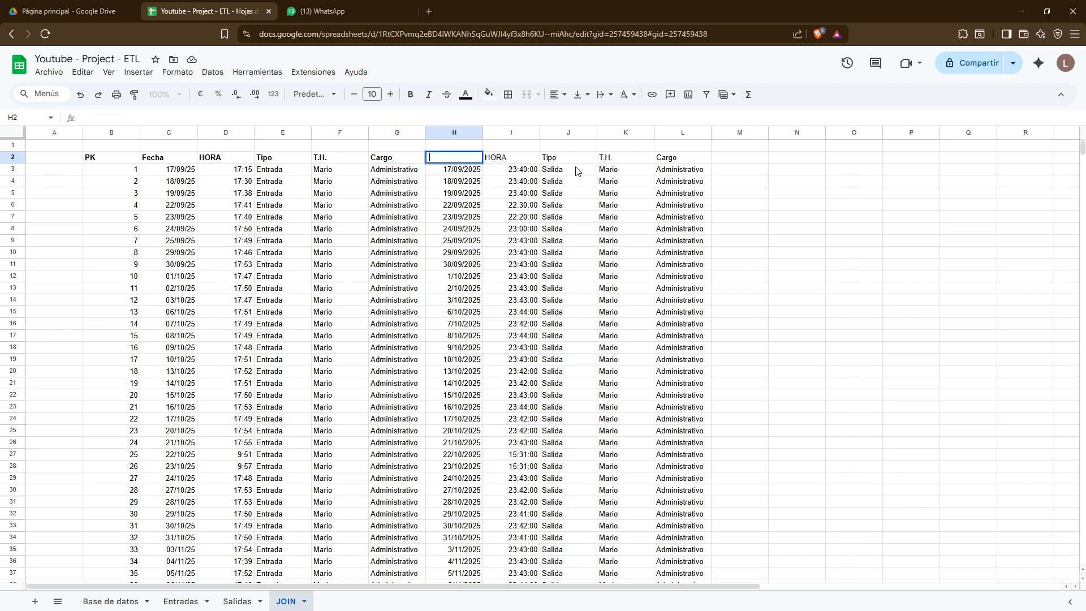
pyautogui.press('Left')
pyautogui.hotkey('ctrl', 'z')
pyautogui.press('Right')
pyautogui.press('Left')
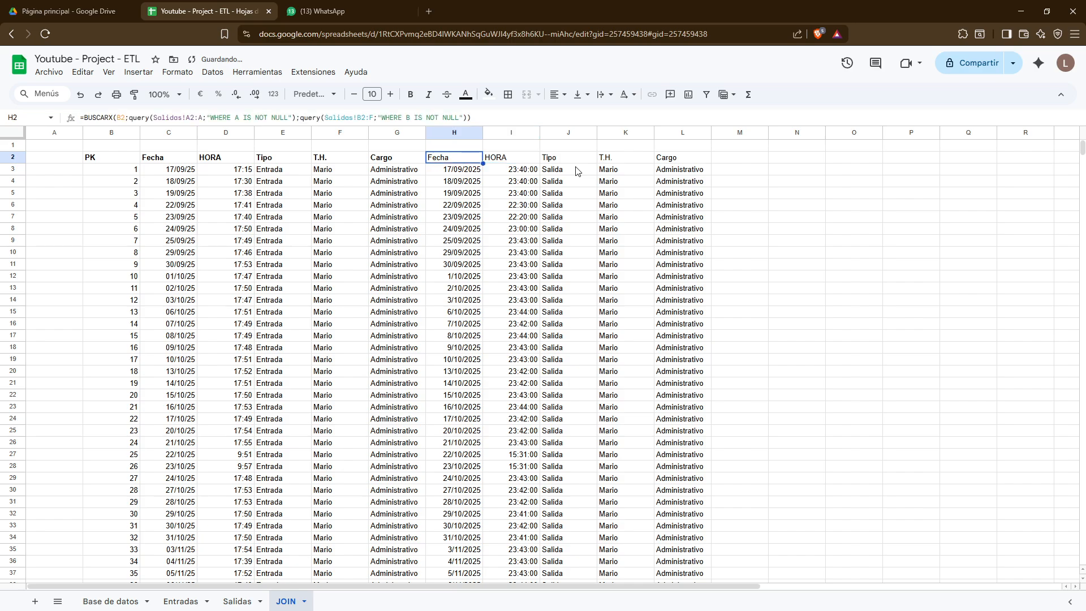
# Make all the headers in row 2 of the JOIN sheet bold, including the exit columns
pyautogui.hotkey('shift', 'space')
pyautogui.hotkey('ctrl', 'b')
pyautogui.press('Right')
pyautogui.press('Left')
pyautogui.press('Right')
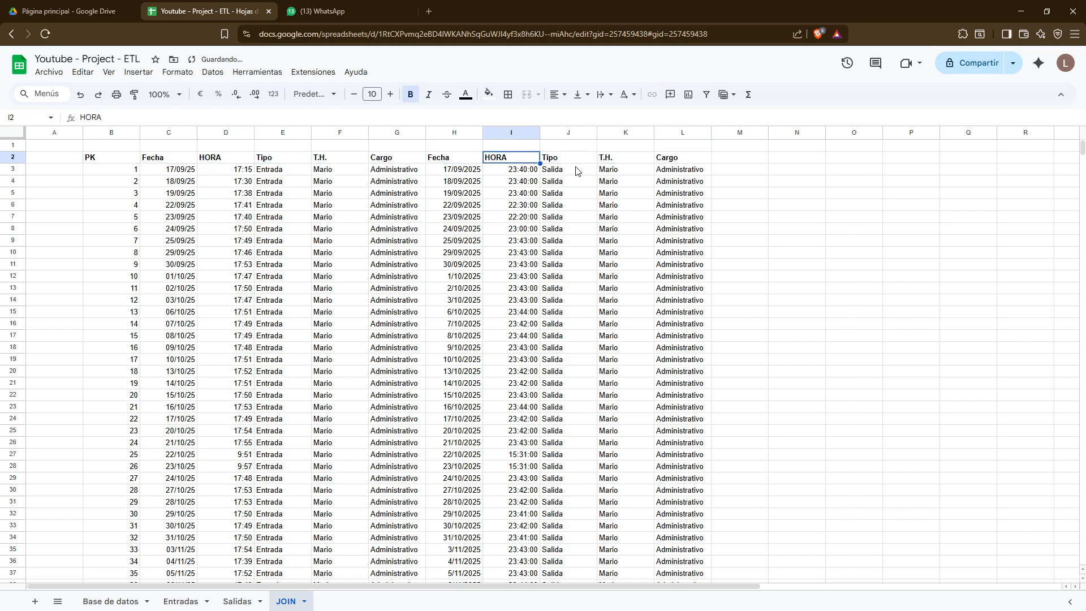
pyautogui.press('Left')
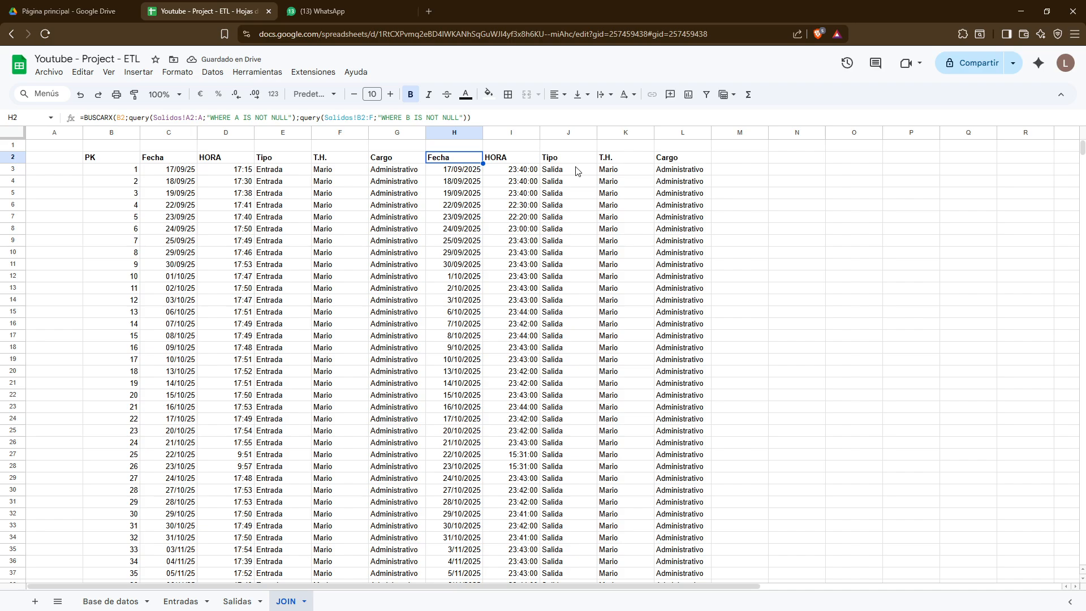
# Review the first joined records, comparing the primary key and entry columns with the exit data looked up in column H
pyautogui.press('Down')
pyautogui.press('Up')
pyautogui.press('Down')
pyautogui.press('Down')
pyautogui.press('Left')
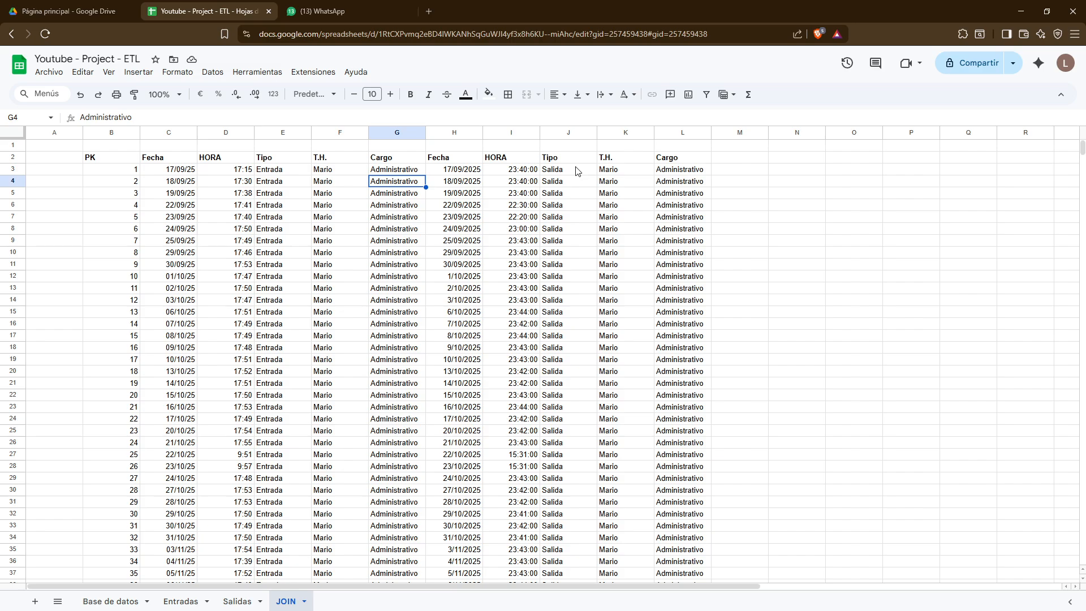
pyautogui.press('Left')
pyautogui.press('Up')
pyautogui.press('Left')
pyautogui.hotkey('ctrl', 'Left')
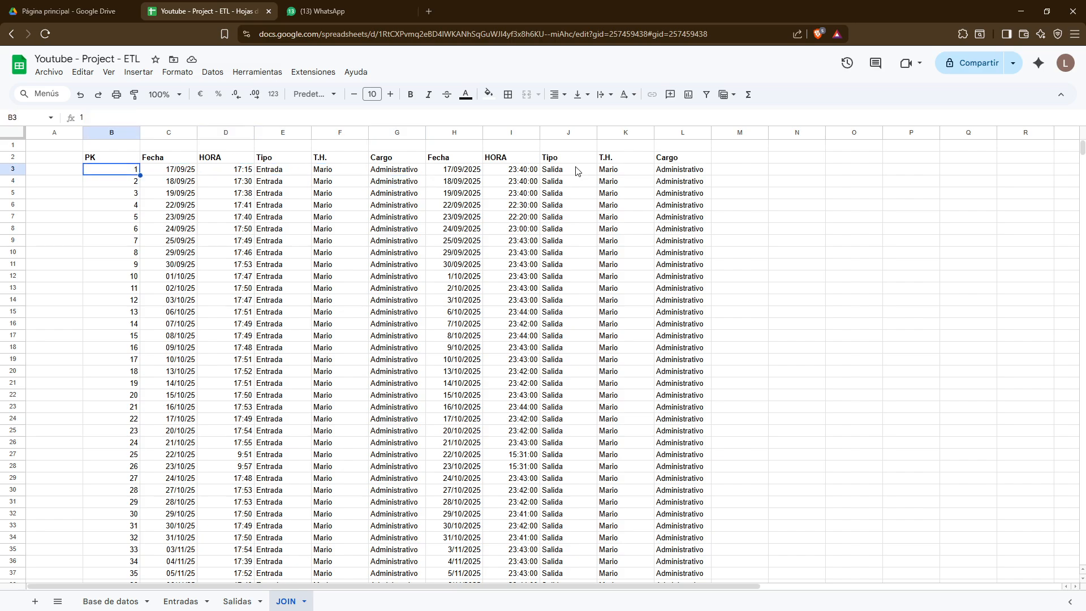
pyautogui.press('Right')
pyautogui.press('Right')
pyautogui.press('Right')
pyautogui.press('Right')
pyautogui.press('Right')
pyautogui.press('Left')
pyautogui.press('Right')
pyautogui.press('Right')
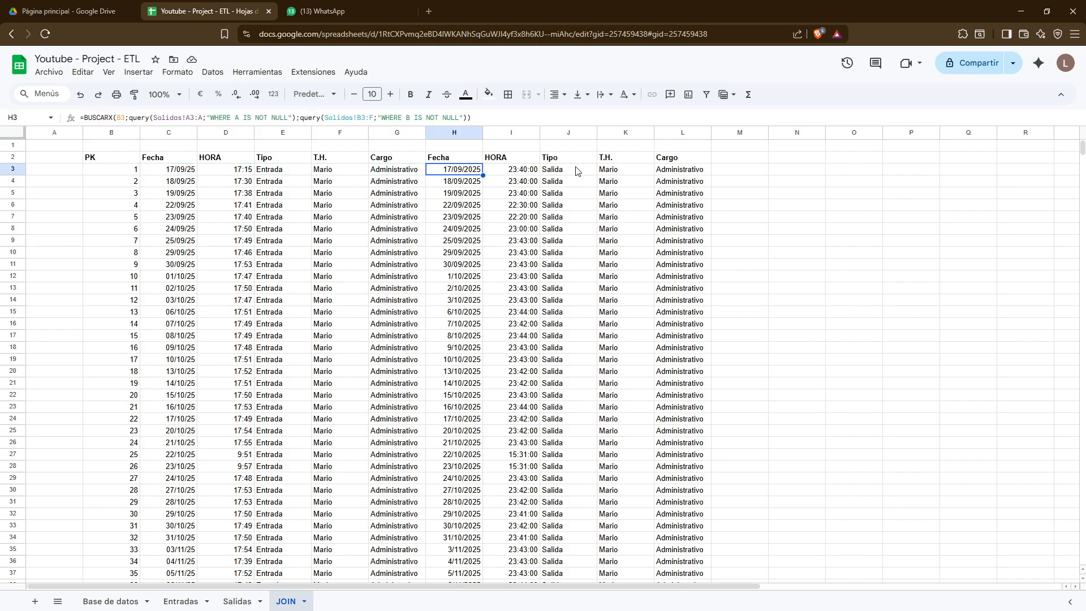
pyautogui.hotkey('shift', 'Left')
pyautogui.hotkey('shift', 'Left')
pyautogui.hotkey('shift', 'Left')
pyautogui.hotkey('shift', 'Left')
pyautogui.hotkey('shift', 'Left')
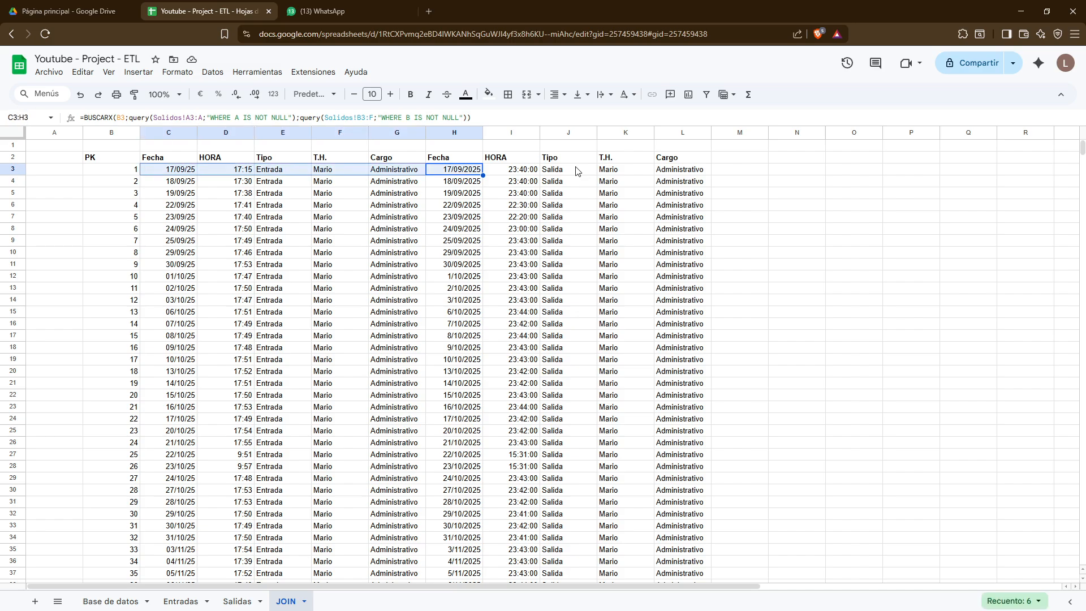
pyautogui.press('Down')
pyautogui.press('Up')
# Add a conditional formatting rule to the exit Fecha column, H2:H130, using the custom formula =H3=C3 and the default green style
pyautogui.hotkey('ctrl', 'space')
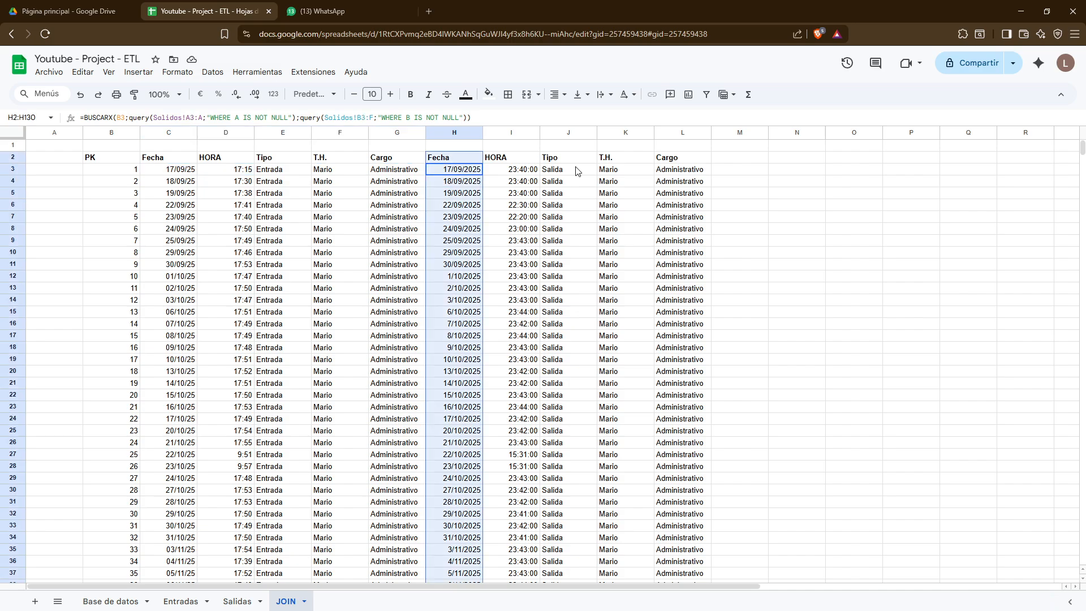
pyautogui.click(178, 73)
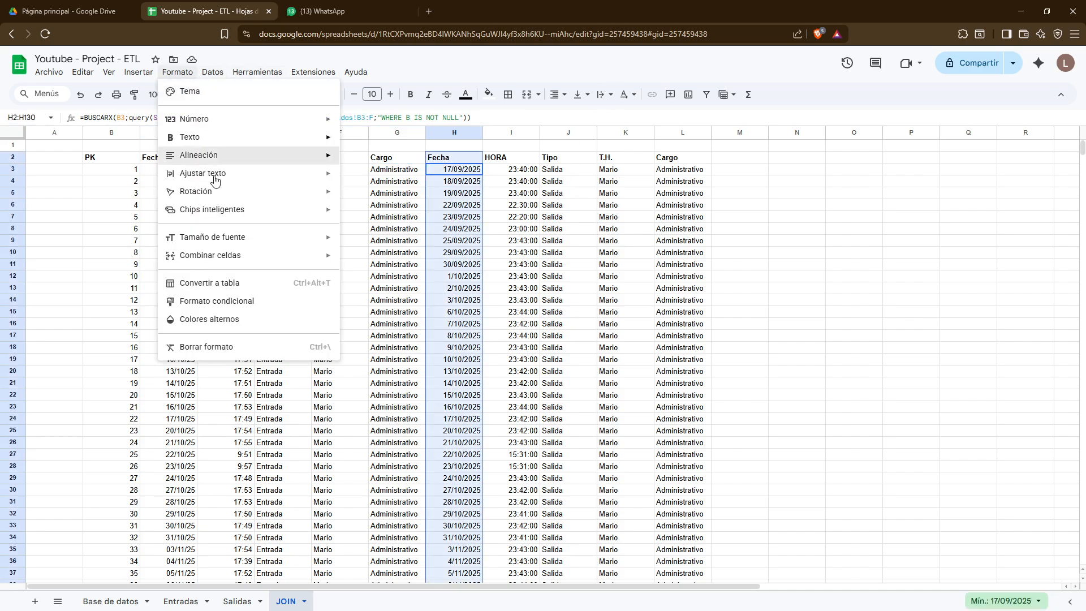
pyautogui.click(225, 299)
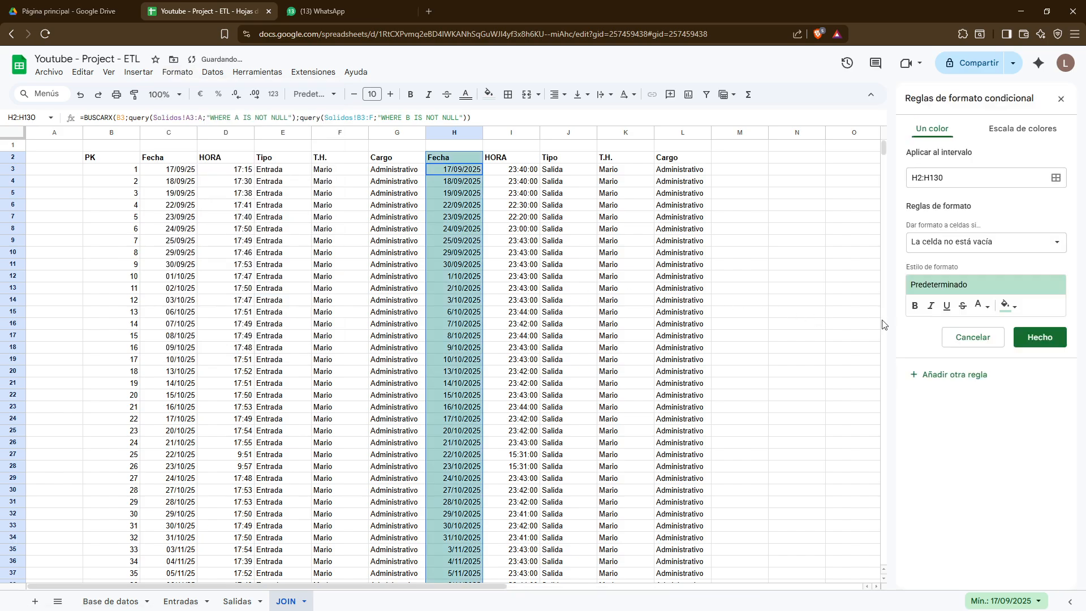
pyautogui.click(1013, 248)
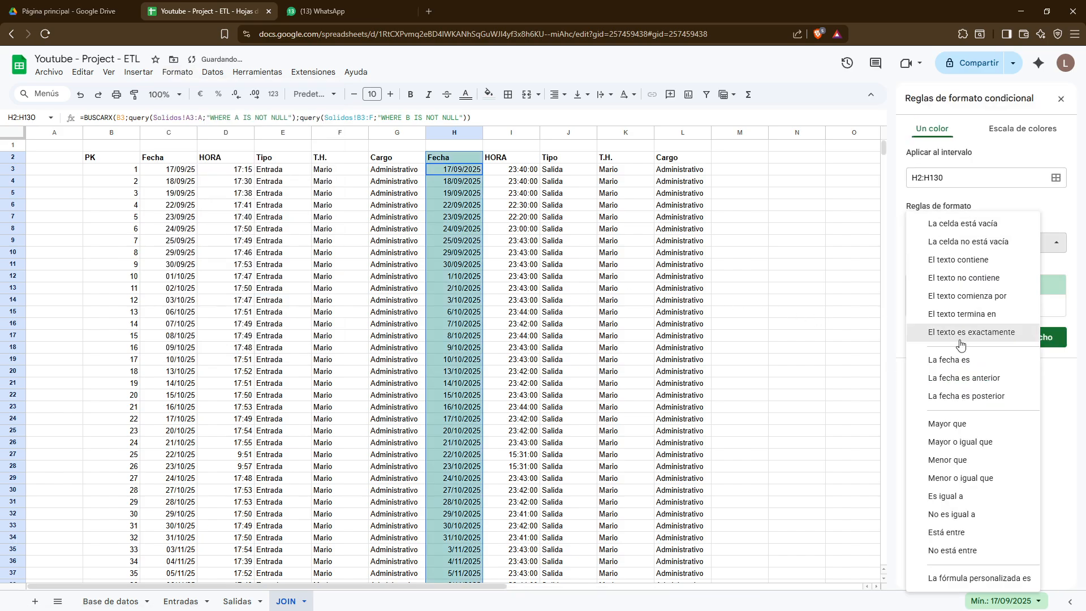
pyautogui.click(969, 578)
pyautogui.click(933, 267)
pyautogui.write('=')
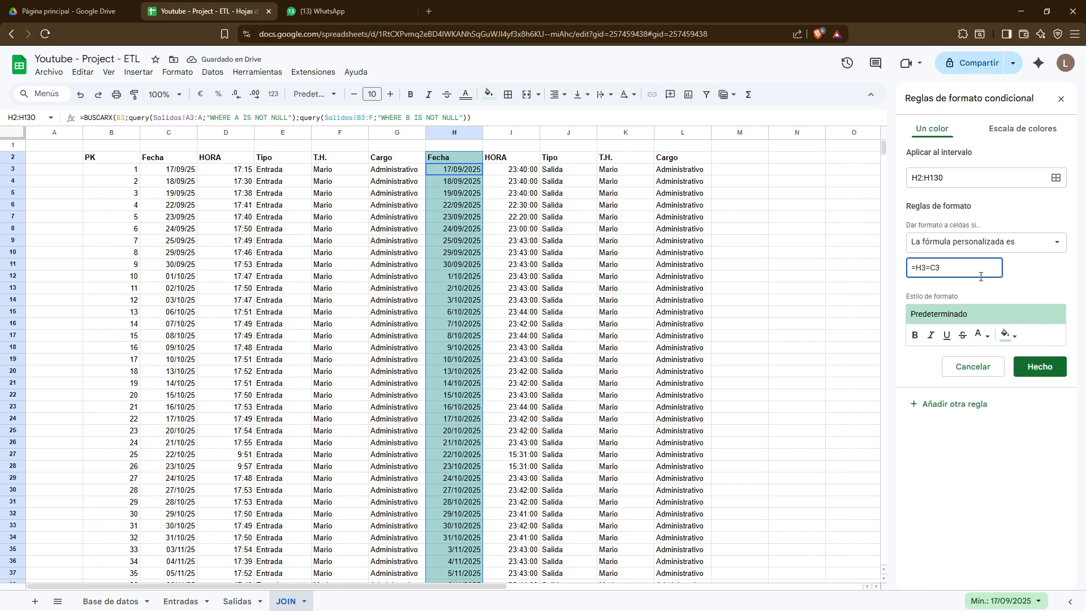
pyautogui.click(1041, 366)
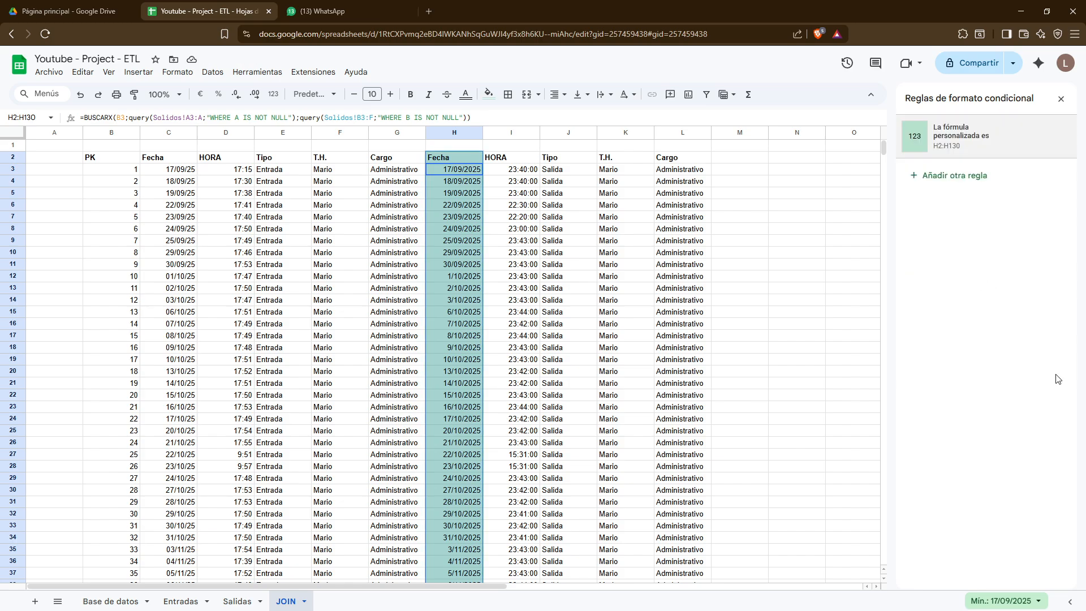
# Check how far the highlighting extends down the second Fecha column and close the conditional formatting rules
pyautogui.scroll(-8, 481, 390)
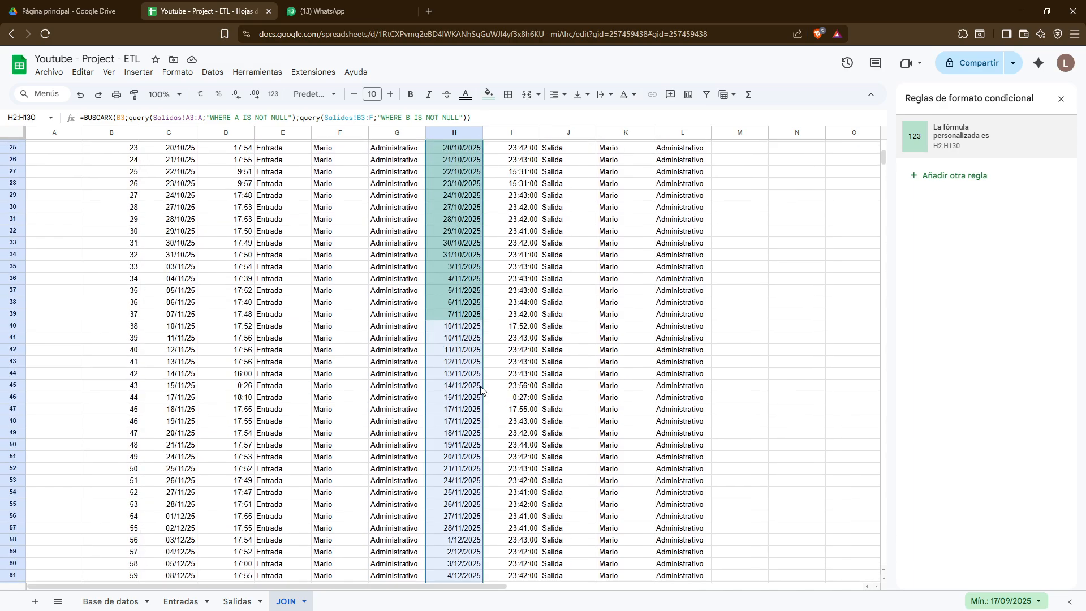
pyautogui.click(1061, 99)
pyautogui.click(341, 328)
pyautogui.scroll(8, 350, 330)
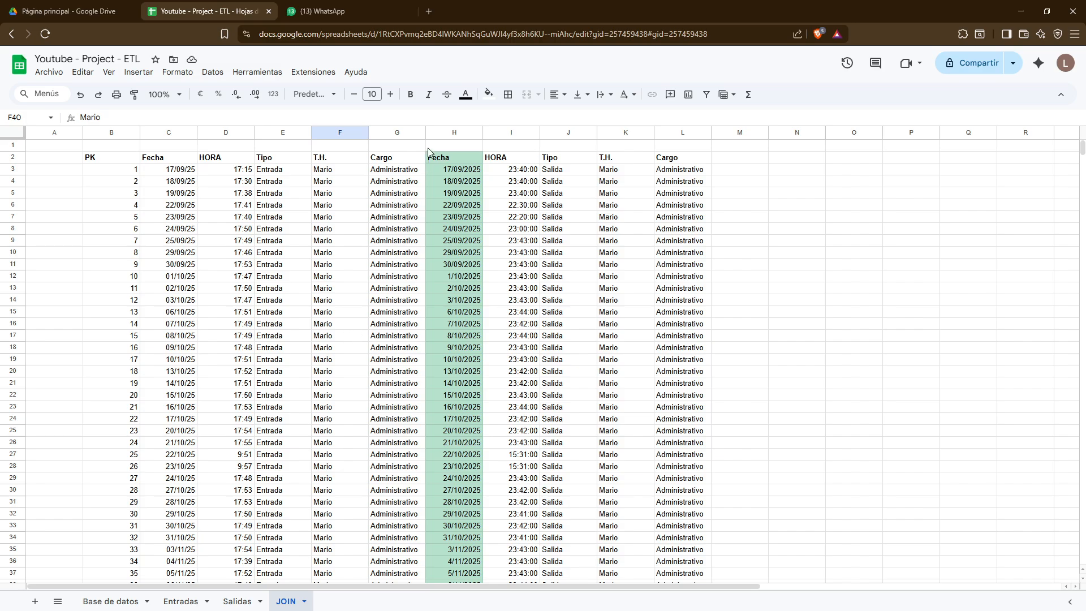
# Compare the entry date in C3 with the exit date in H3 on the JOIN sheet
pyautogui.click(450, 173)
pyautogui.press('Left')
pyautogui.press('Left')
pyautogui.press('Left')
pyautogui.press('Left')
pyautogui.press('Left')
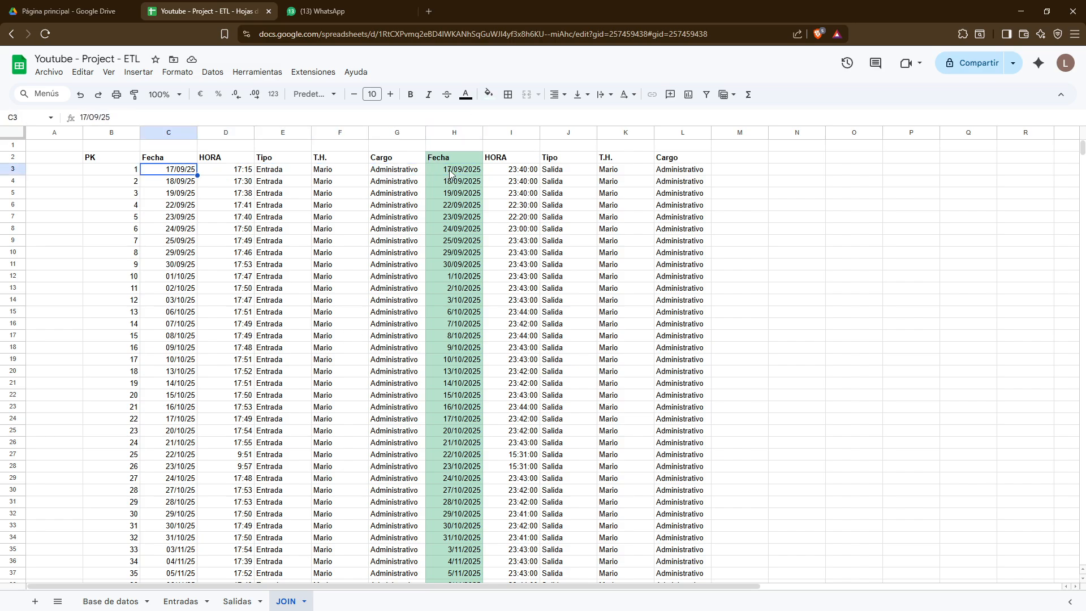
pyautogui.press('Right')
pyautogui.press('Right')
pyautogui.press('Right')
pyautogui.press('Right')
pyautogui.press('Right')
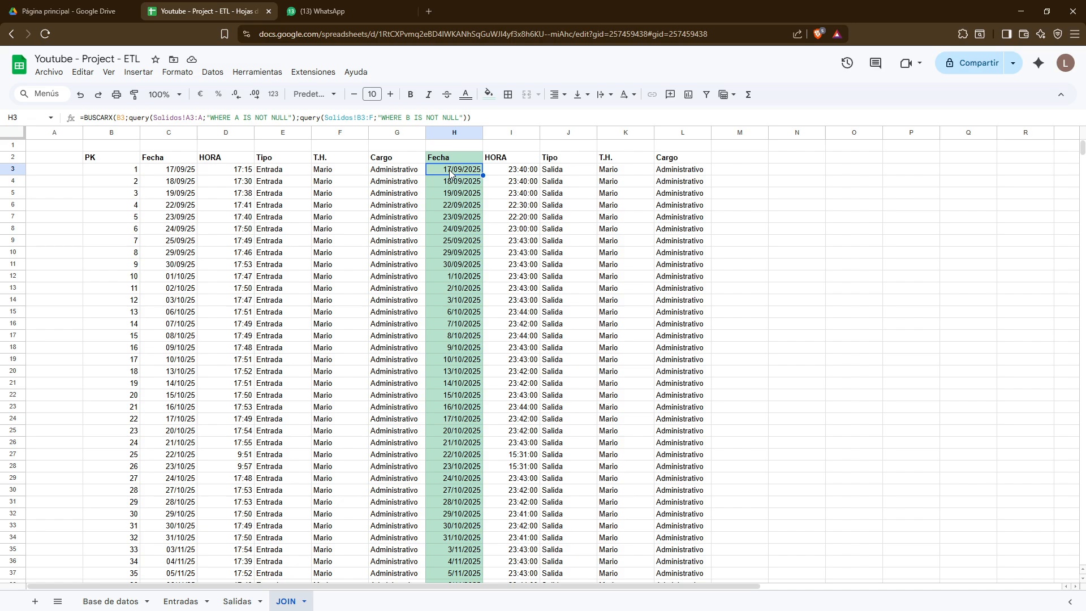
# Compare the entry and exit dates of row 19, further down the highlighted range
pyautogui.press('Down')
pyautogui.press('Down')
pyautogui.press('Down')
pyautogui.press('Down')
pyautogui.press('Down')
pyautogui.press('Down')
pyautogui.press('Down')
pyautogui.press('Down')
pyautogui.press('Down')
pyautogui.press('Down')
pyautogui.press('Down')
pyautogui.press('Down')
pyautogui.press('Down')
pyautogui.press('Down')
pyautogui.press('Down')
pyautogui.press('Down')
pyautogui.press('Down')
pyautogui.press('Down')
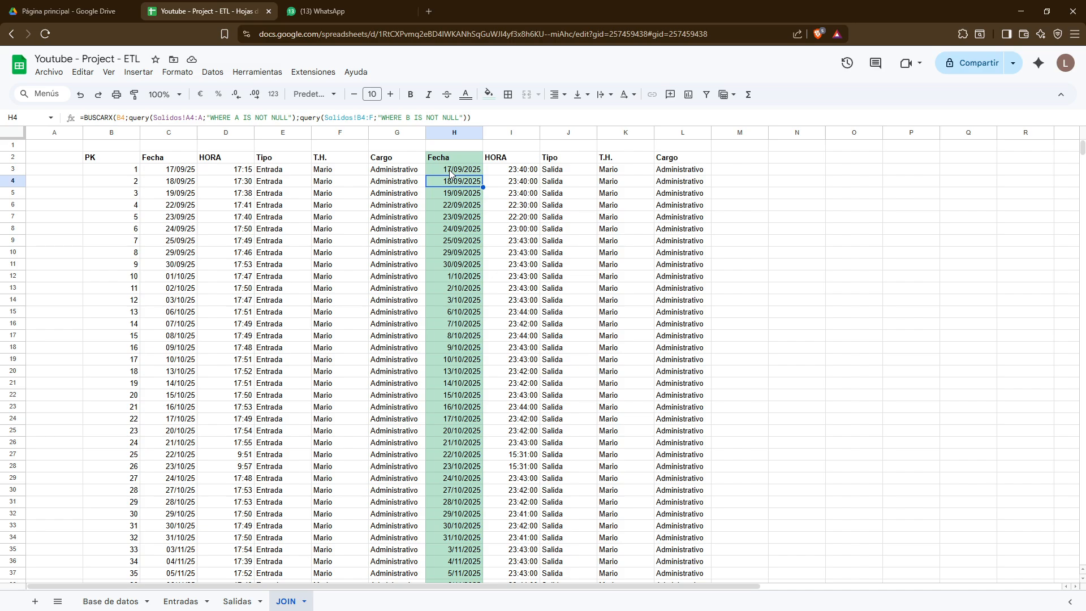
pyautogui.press('Up')
pyautogui.press('Up')
pyautogui.press('Left')
pyautogui.press('Left')
pyautogui.press('Left')
pyautogui.press('Left')
pyautogui.press('Left')
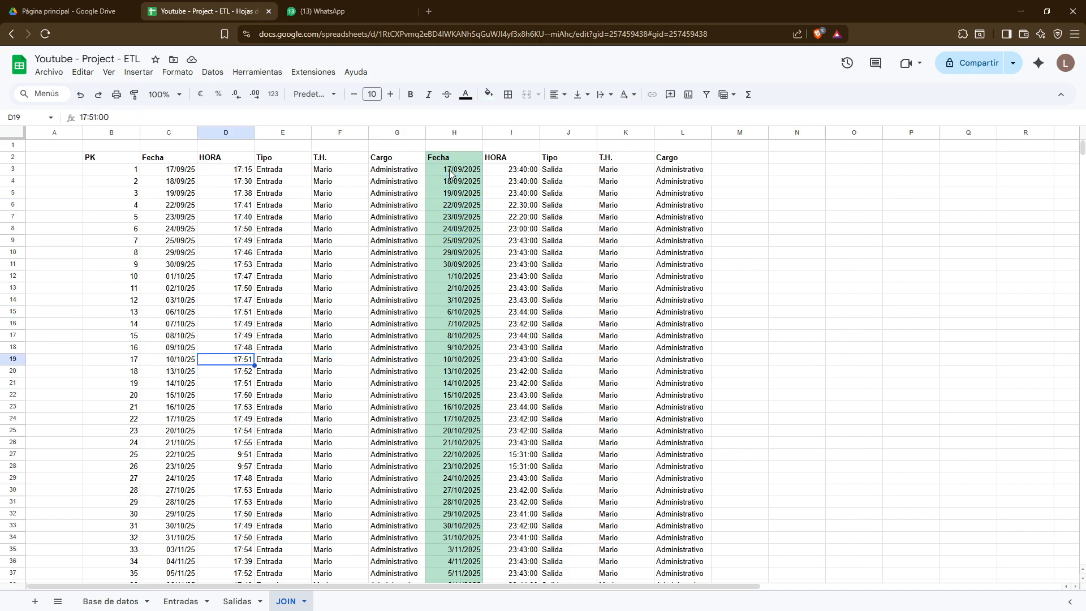
pyautogui.press('Right')
pyautogui.press('Right')
pyautogui.press('Right')
pyautogui.press('Right')
pyautogui.press('Right')
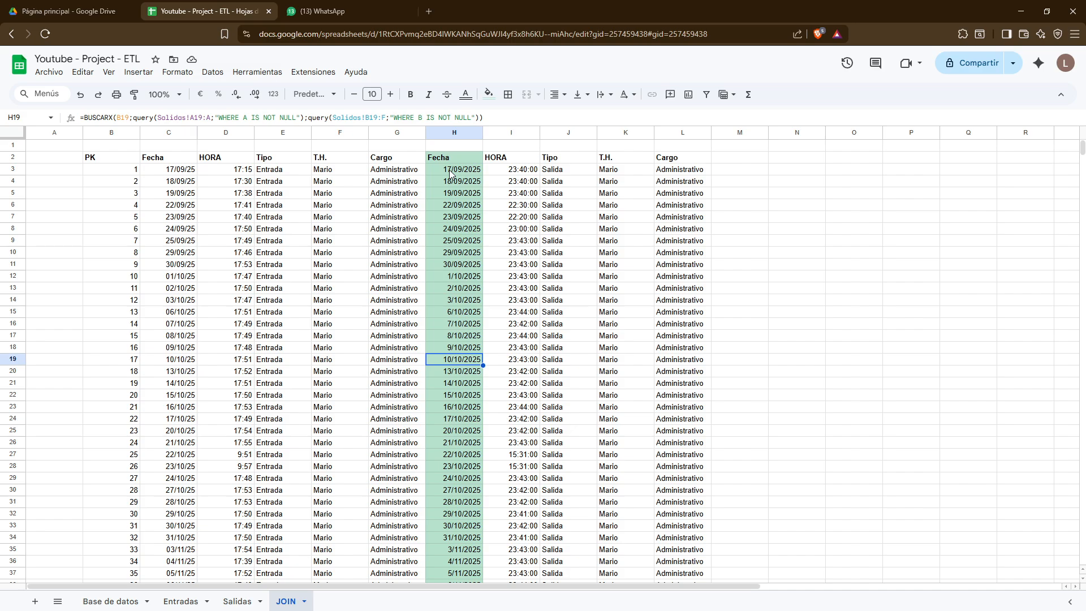
# Compare the entry and exit records of rows 20 and 21 on the JOIN sheet
pyautogui.press('Left')
pyautogui.press('Left')
pyautogui.press('Down')
pyautogui.press('Right')
pyautogui.press('Right')
pyautogui.press('Left')
pyautogui.press('Left')
pyautogui.press('Left')
pyautogui.press('Left')
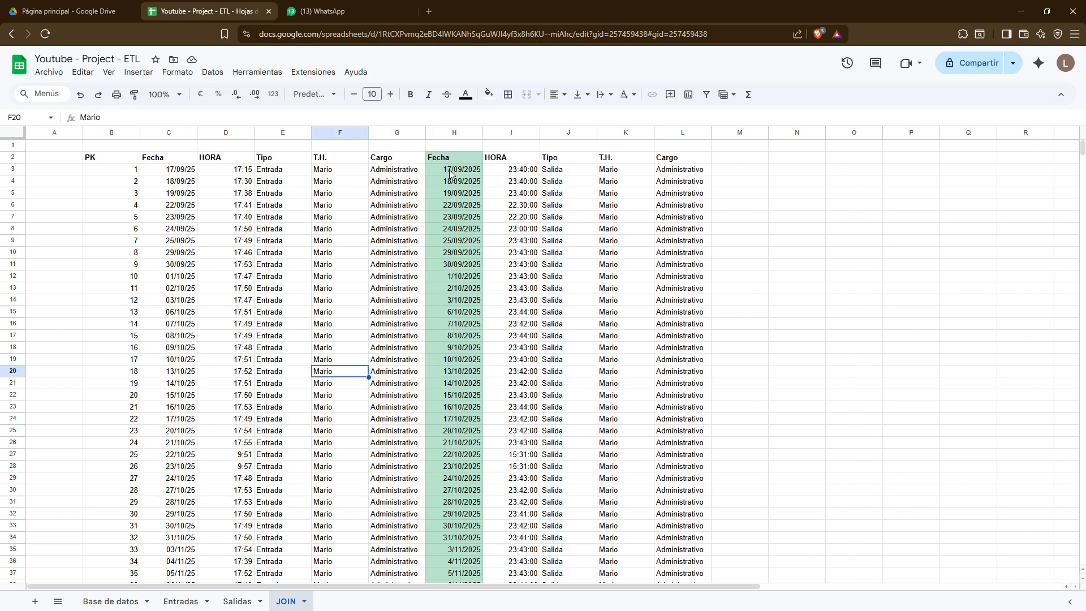
pyautogui.press('Right')
pyautogui.press('Right')
pyautogui.press('Right')
pyautogui.press('Right')
pyautogui.press('Right')
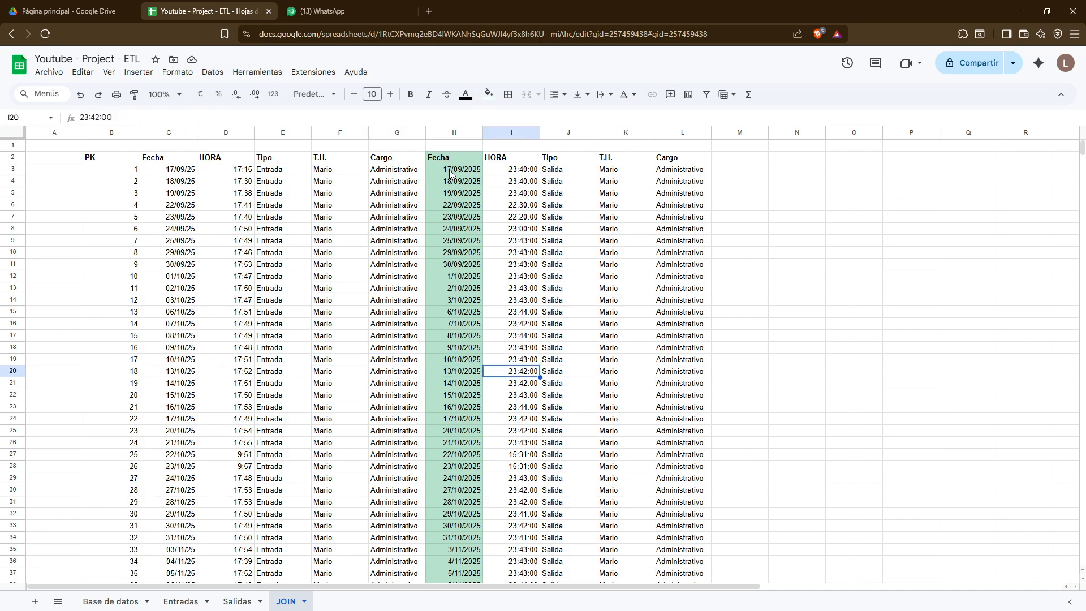
pyautogui.press('Left')
pyautogui.press('Down')
pyautogui.press('Left')
pyautogui.press('Left')
pyautogui.press('Left')
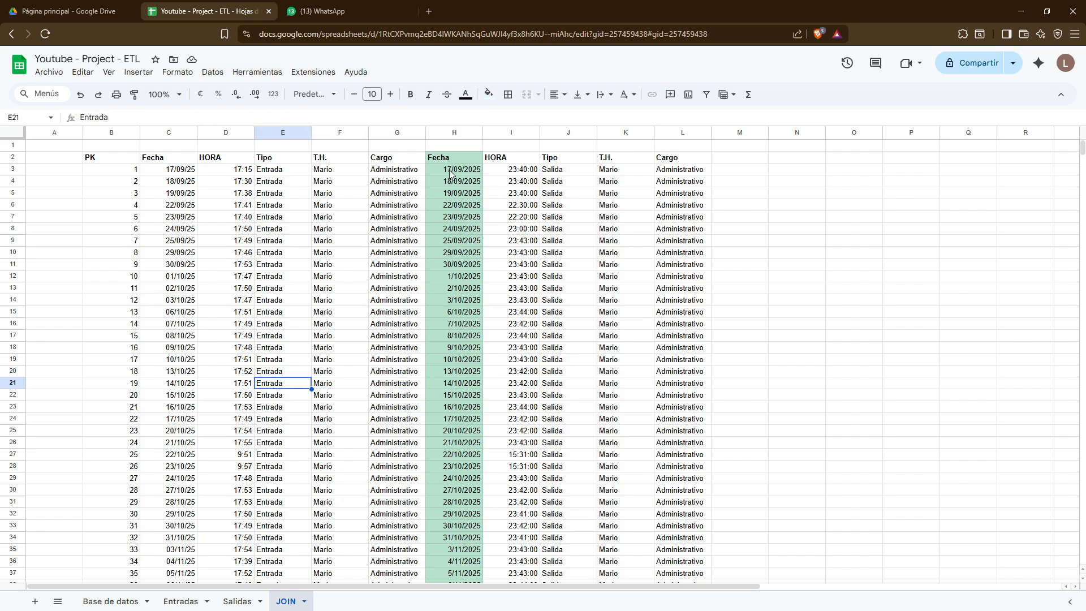
# Examine the lower rows of the JOIN sheet to locate where the exit date highlighting ends
pyautogui.press('Right')
pyautogui.press('Down')
pyautogui.press('Down')
pyautogui.press('Down')
pyautogui.press('Down')
pyautogui.press('Down')
pyautogui.press('Down')
pyautogui.press('Down')
pyautogui.press('Down')
pyautogui.press('Down')
pyautogui.press('Down')
pyautogui.press('Down')
pyautogui.press('Down')
pyautogui.press('Down')
pyautogui.press('Down')
pyautogui.press('Down')
pyautogui.press('Down')
pyautogui.press('Down')
pyautogui.press('Down')
pyautogui.press('Down')
pyautogui.press('Down')
pyautogui.press('Down')
pyautogui.press('Right')
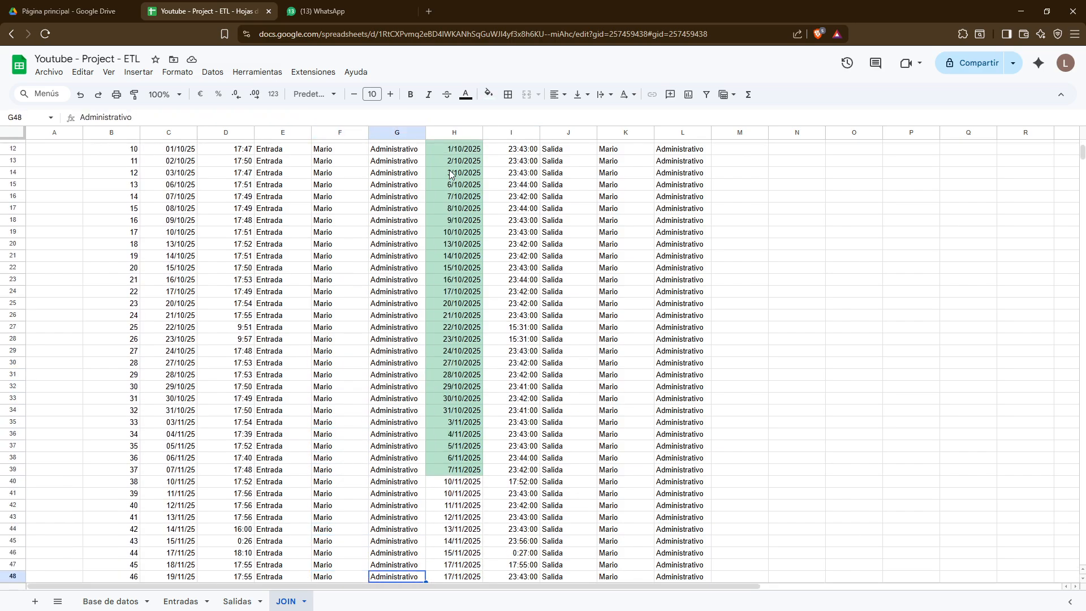
pyautogui.press('Up')
pyautogui.press('Up')
pyautogui.press('Up')
pyautogui.press('Up')
pyautogui.press('Up')
pyautogui.press('Up')
pyautogui.press('Up')
pyautogui.press('Up')
pyautogui.press('Up')
pyautogui.press('Up')
pyautogui.press('Up')
pyautogui.press('Up')
pyautogui.press('Down')
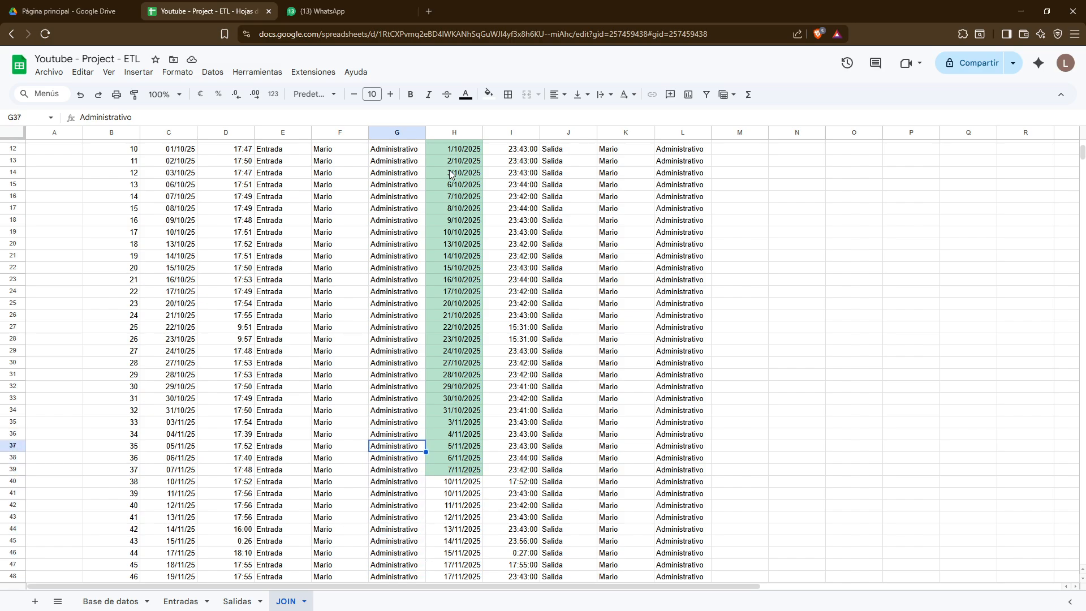
# Compare the entry date and time in row 40 with the exit date in H40
pyautogui.press('Right')
pyautogui.press('Down')
pyautogui.press('Down')
pyautogui.press('Down')
pyautogui.press('Left')
pyautogui.press('Left')
pyautogui.press('Left')
pyautogui.press('Left')
pyautogui.press('Left')
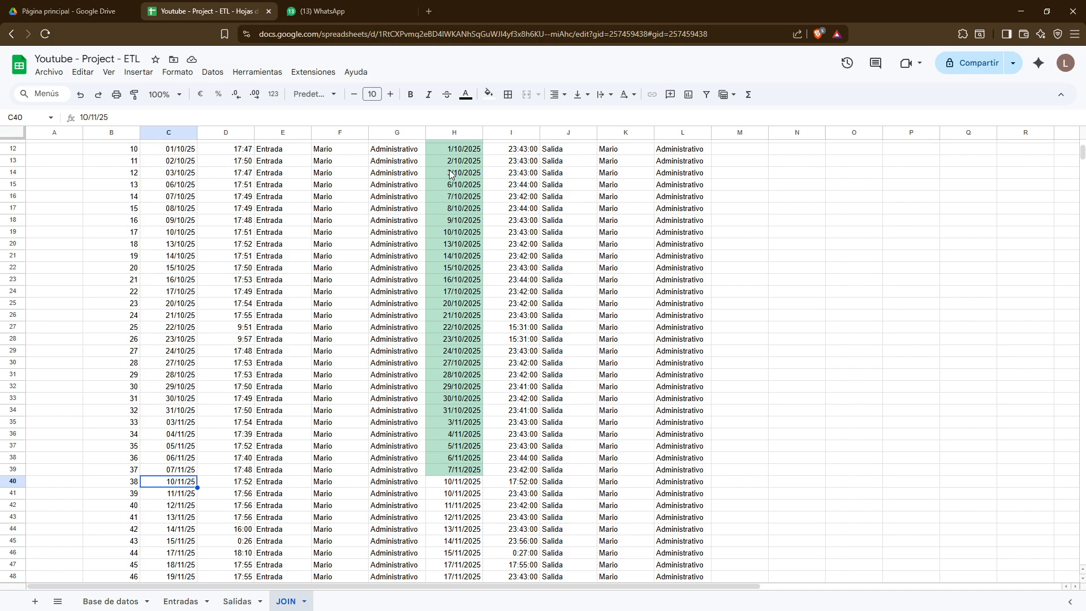
pyautogui.press('Right')
pyautogui.press('Right')
pyautogui.press('Right')
pyautogui.press('Right')
pyautogui.press('Right')
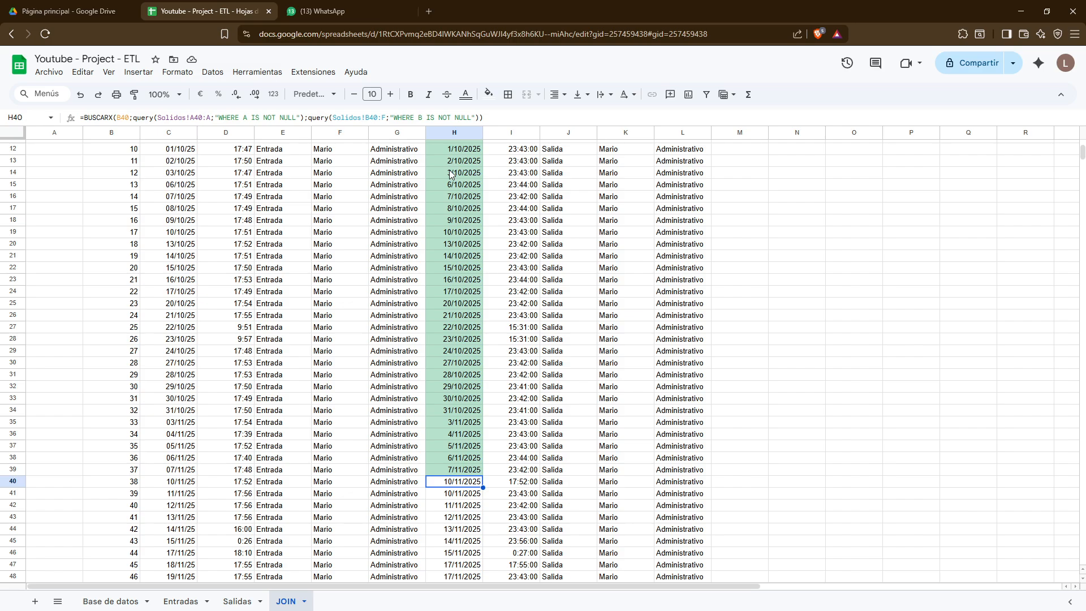
pyautogui.press('Left')
pyautogui.press('Left')
pyautogui.press('Left')
pyautogui.press('Left')
pyautogui.press('Left')
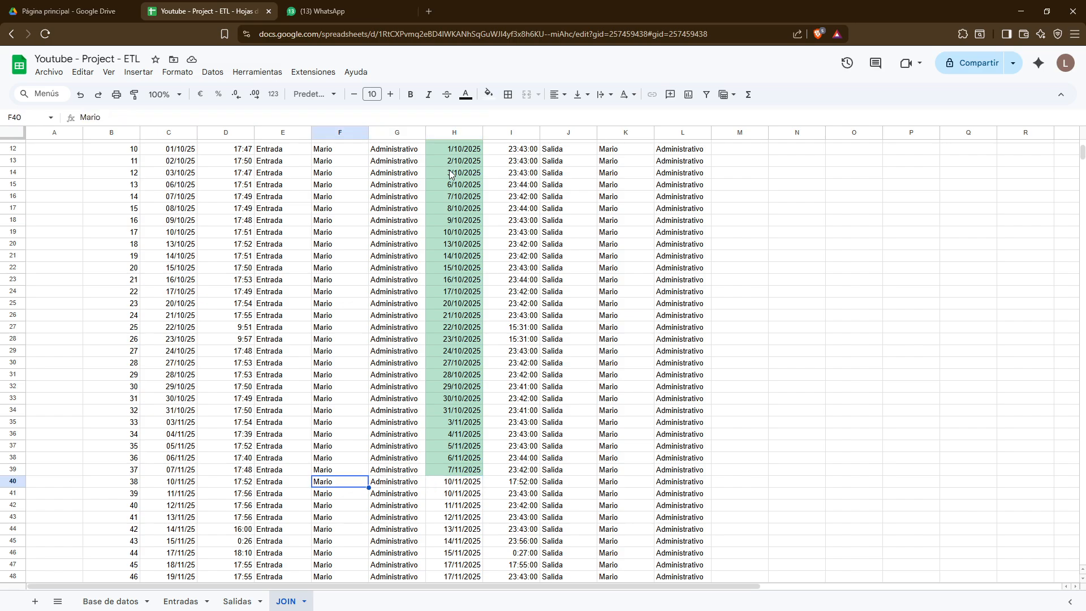
pyautogui.press('Right')
pyautogui.press('Right')
pyautogui.press('Left')
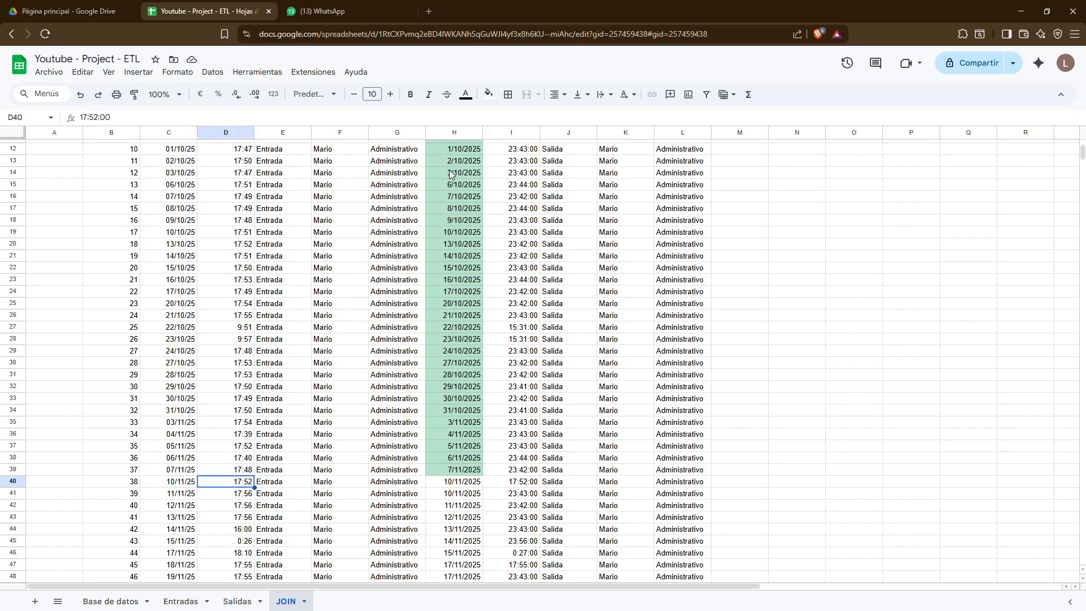
pyautogui.press('Left')
pyautogui.press('Right')
pyautogui.press('Right')
pyautogui.press('Right')
pyautogui.press('Right')
pyautogui.press('Right')
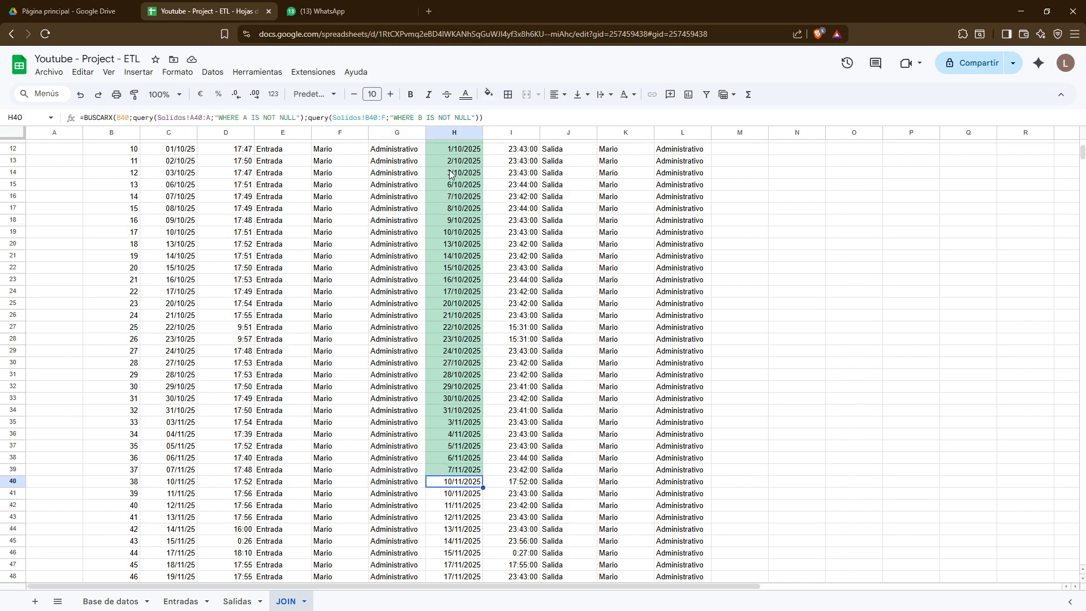
# Compare the entry date in C41 with the exit date in H41
pyautogui.press('Down')
pyautogui.press('Left')
pyautogui.press('Left')
pyautogui.press('Left')
pyautogui.press('Left')
pyautogui.press('Left')
pyautogui.press('Right')
pyautogui.press('Right')
pyautogui.press('Right')
pyautogui.press('Right')
pyautogui.press('Right')
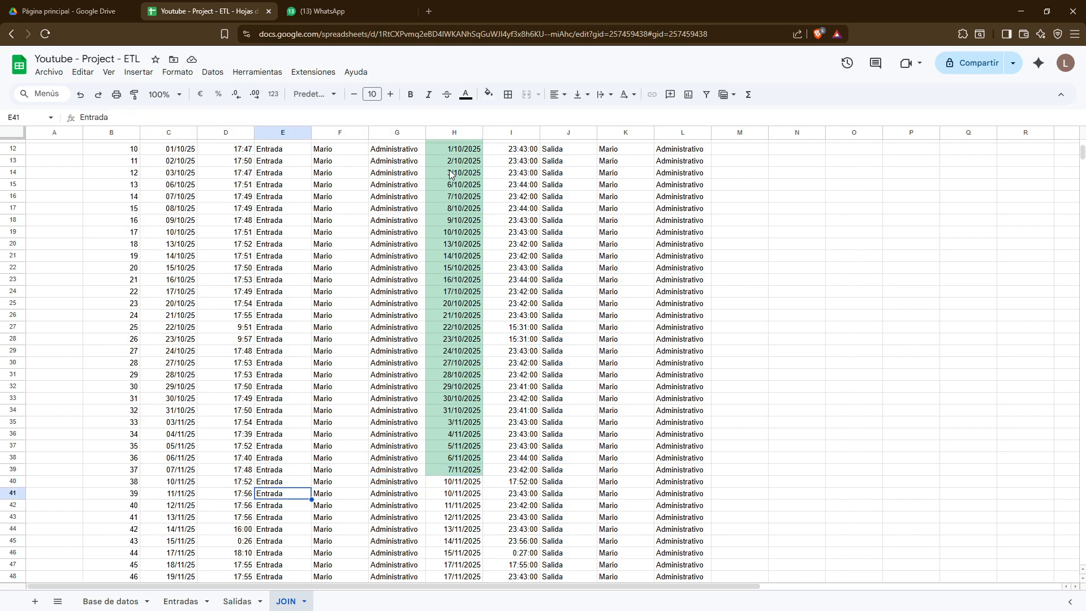
# Recheck row 40 from the entry date in C40 across to the exit date formula in H40
pyautogui.press('Up')
pyautogui.press('Left')
pyautogui.press('Left')
pyautogui.press('Left')
pyautogui.press('Left')
pyautogui.press('Left')
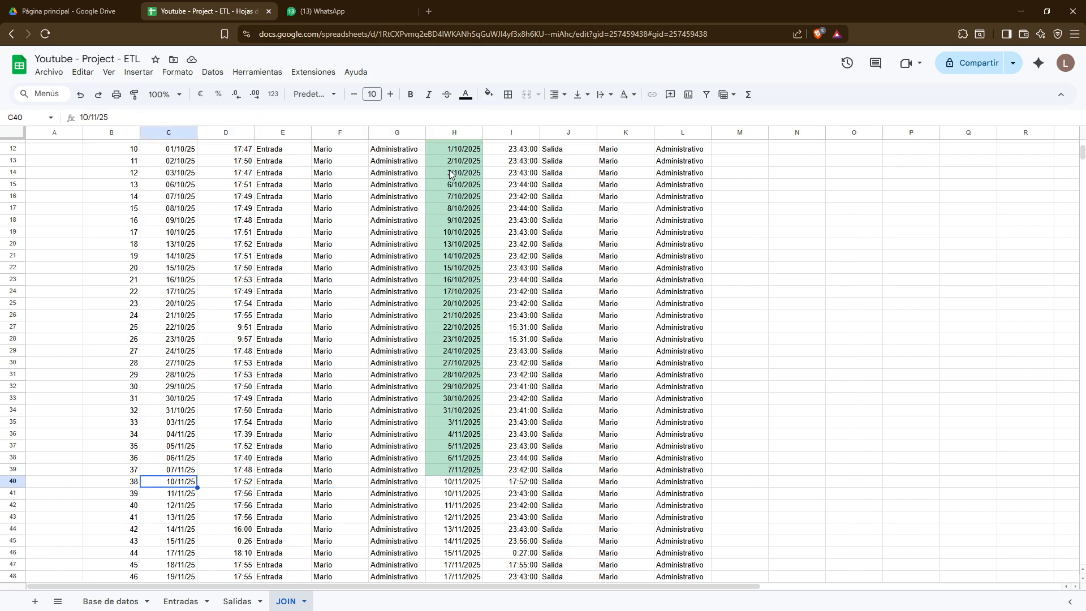
pyautogui.press('Right')
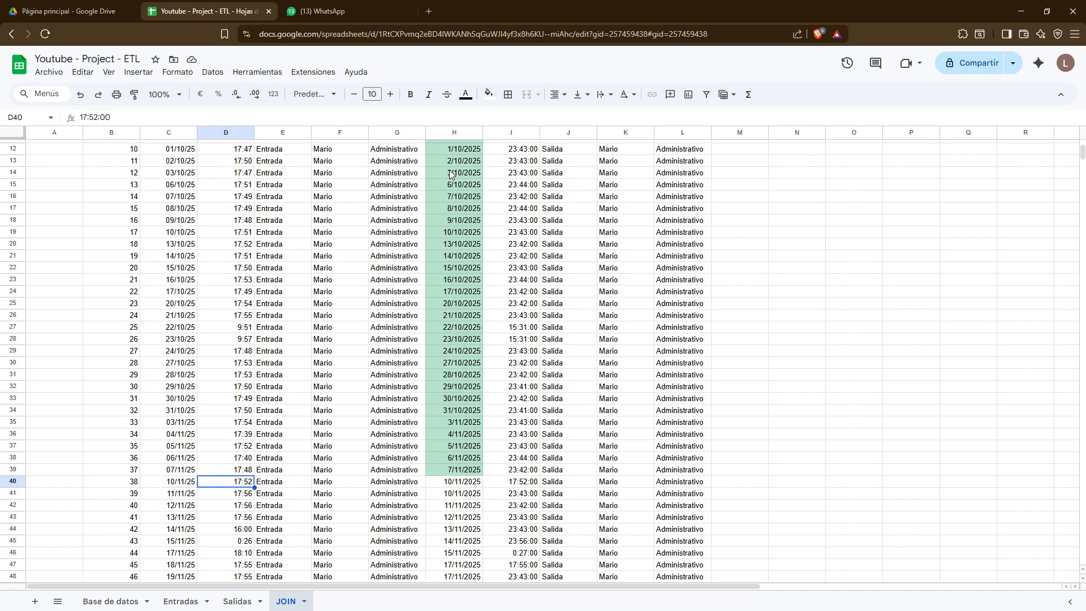
pyautogui.press('Right')
pyautogui.press('Right')
pyautogui.press('Right')
pyautogui.press('Right')
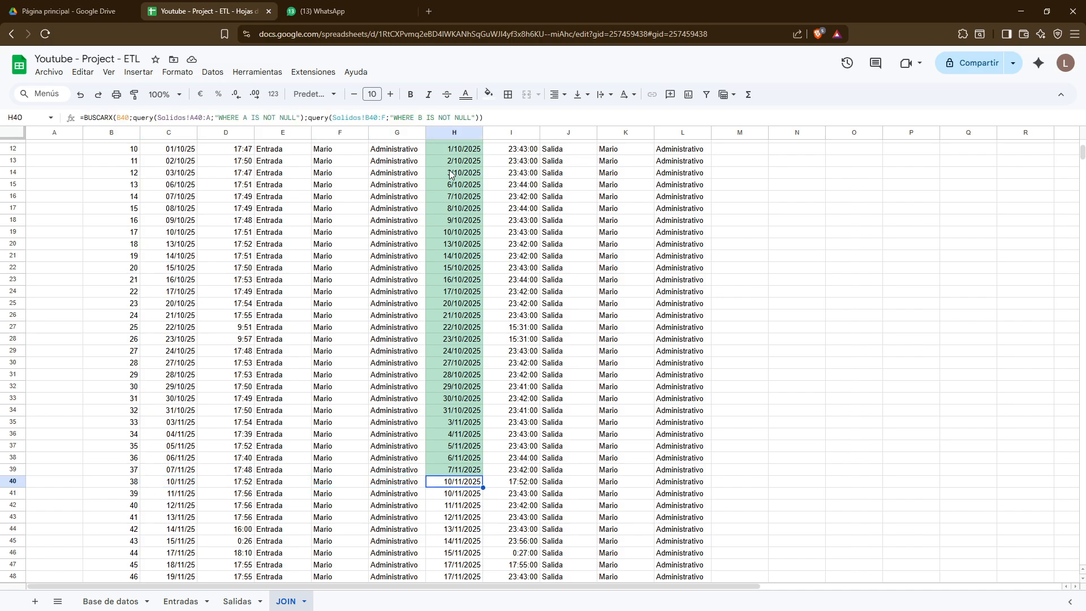
# Check the entry date in C41 and the entry time in D41 against row 40
pyautogui.press('Left')
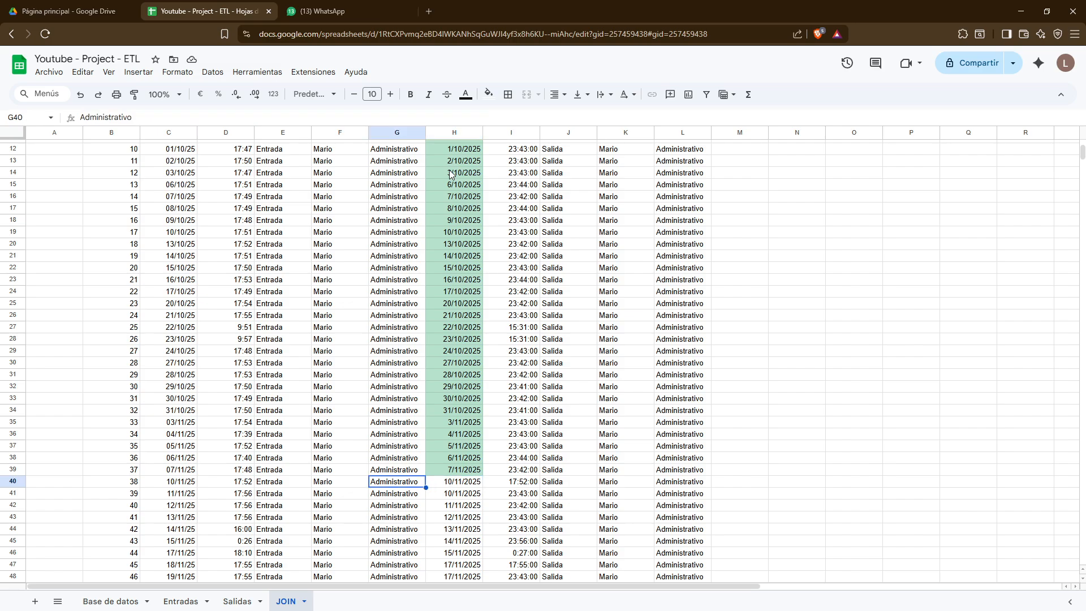
pyautogui.press('Left')
pyautogui.press('Left')
pyautogui.press('Down')
pyautogui.press('Left')
pyautogui.press('Left')
pyautogui.press('Right')
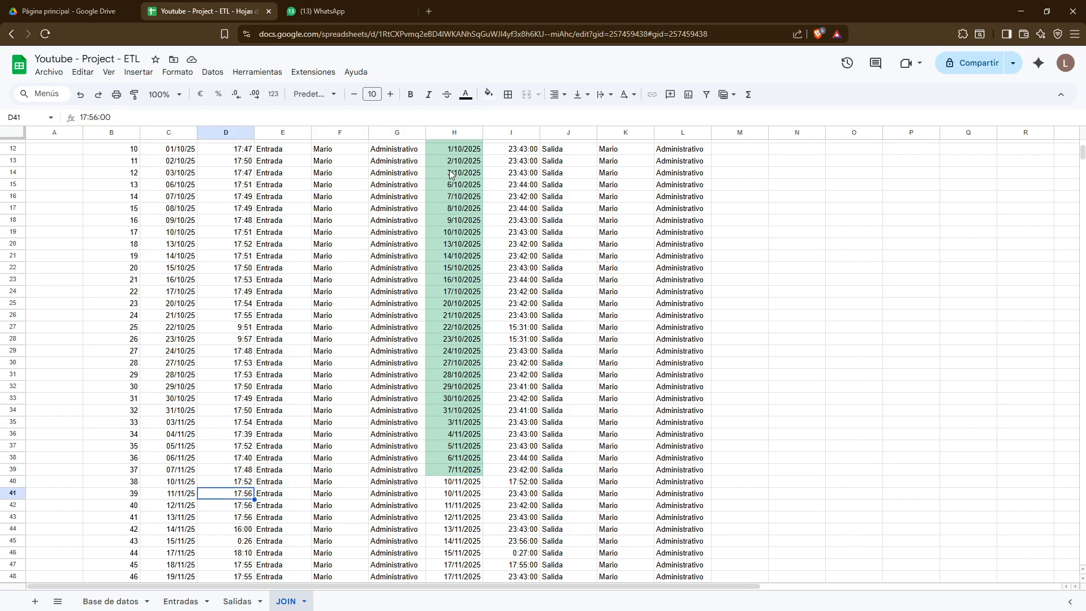
pyautogui.press('Right')
pyautogui.press('Left')
pyautogui.press('Left')
pyautogui.press('Right')
# Review row 40 from the entry date and time in C40 and D40 across to the exit date in H40
pyautogui.press('Up')
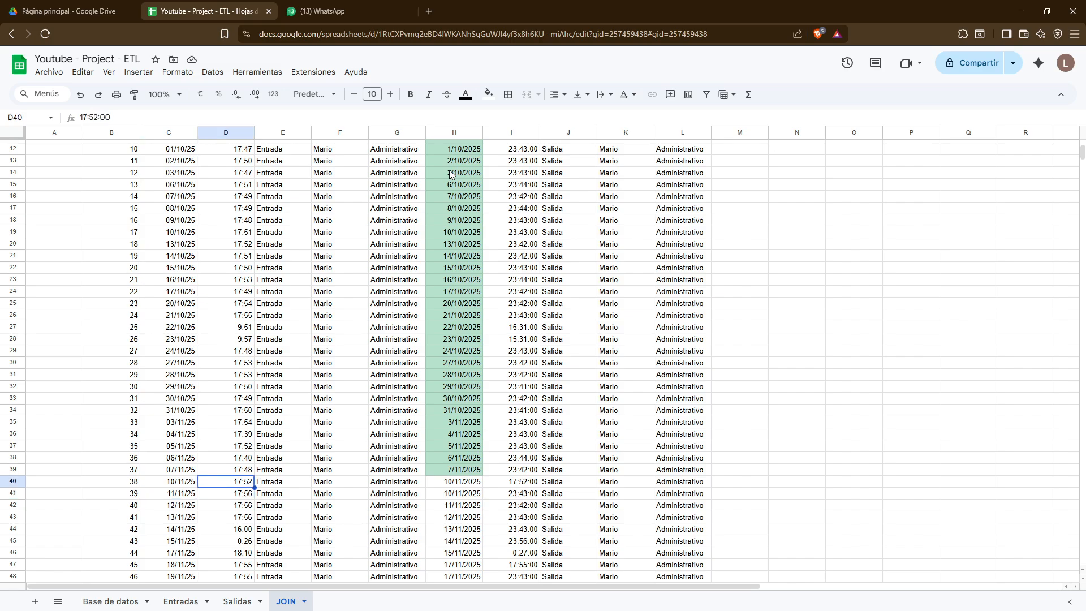
pyautogui.press('Left')
pyautogui.press('Right')
pyautogui.press('Right')
pyautogui.press('Right')
pyautogui.press('Right')
pyautogui.press('Right')
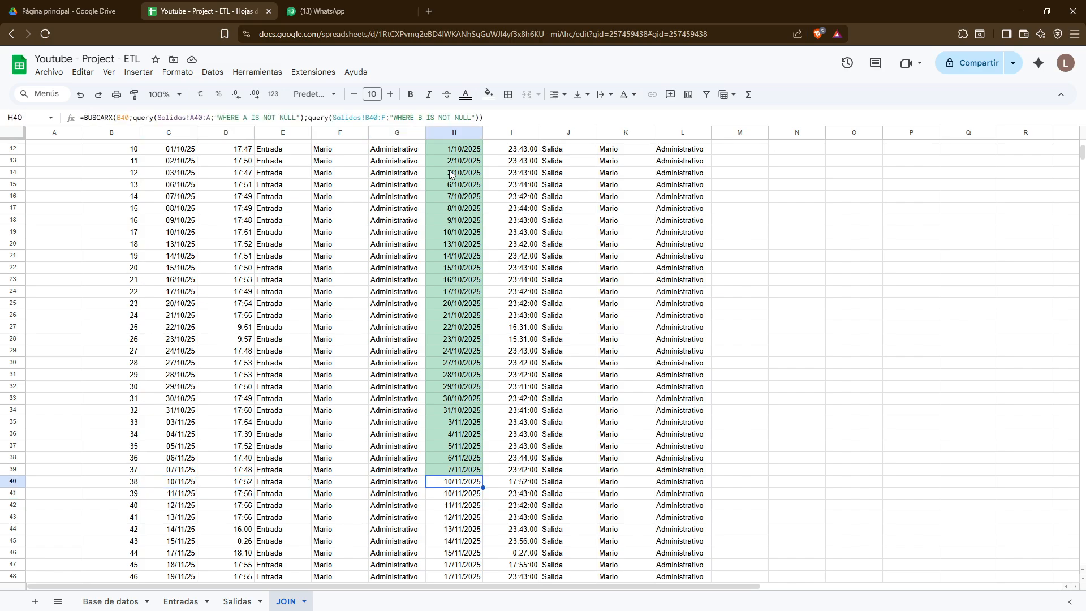
# Compare the entry date and time in row 41 with that row's exit date, exit time and record type
pyautogui.press('Down')
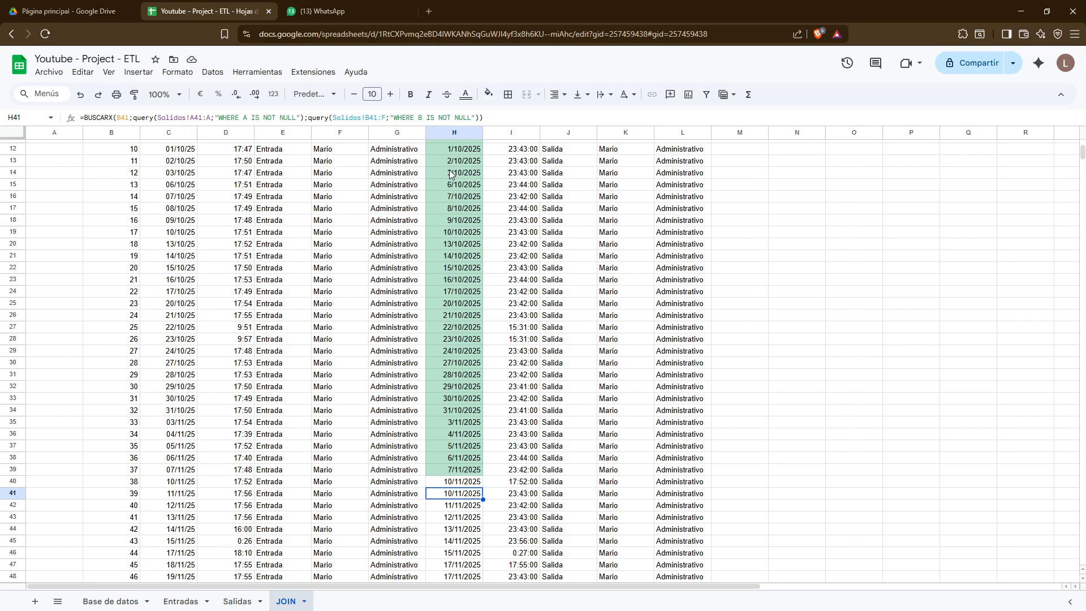
pyautogui.press('Left')
pyautogui.press('Left')
pyautogui.press('Left')
pyautogui.press('Left')
pyautogui.press('Left')
pyautogui.press('Right')
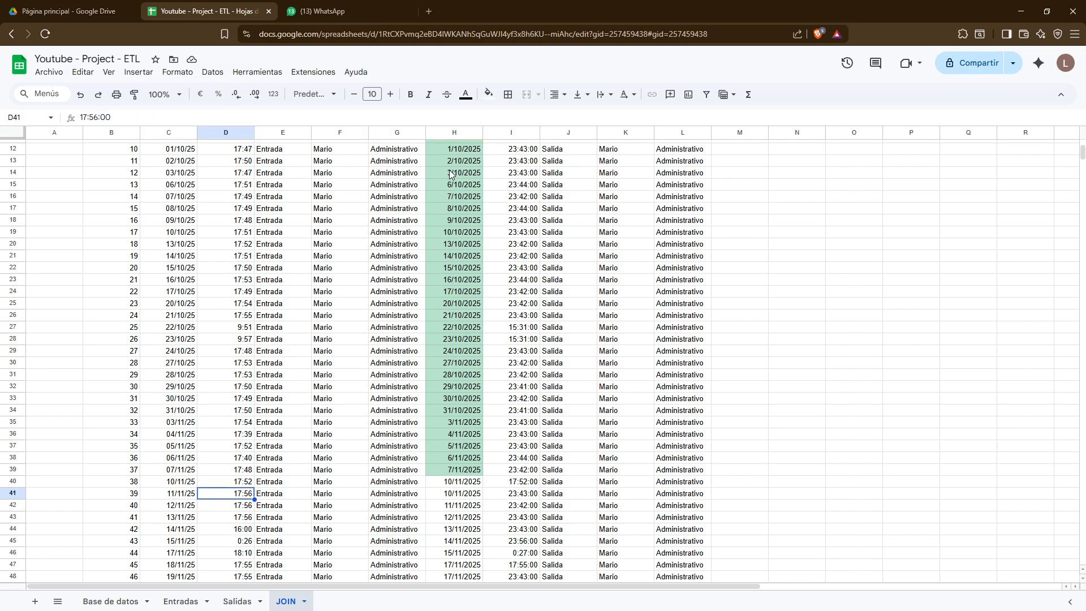
pyautogui.press('Right')
pyautogui.press('Right')
pyautogui.press('Right')
pyautogui.press('Right')
pyautogui.press('Right')
pyautogui.press('Right')
pyautogui.press('Right')
pyautogui.press('Left')
pyautogui.press('Left')
pyautogui.press('Left')
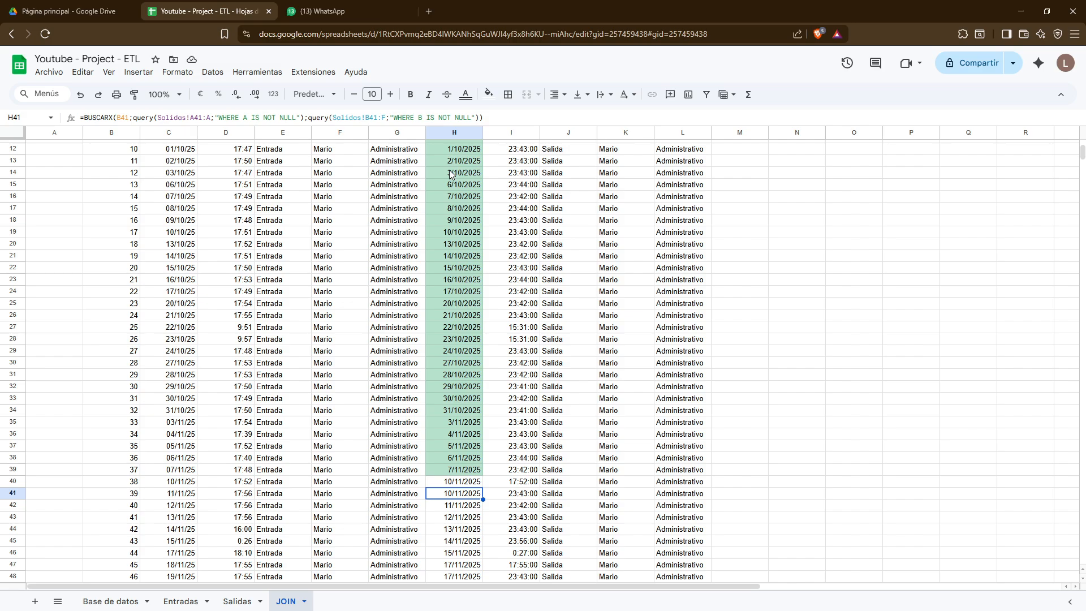
# Compare the exit time in I40 with the entry date and time in C40 and D40
pyautogui.press('Up')
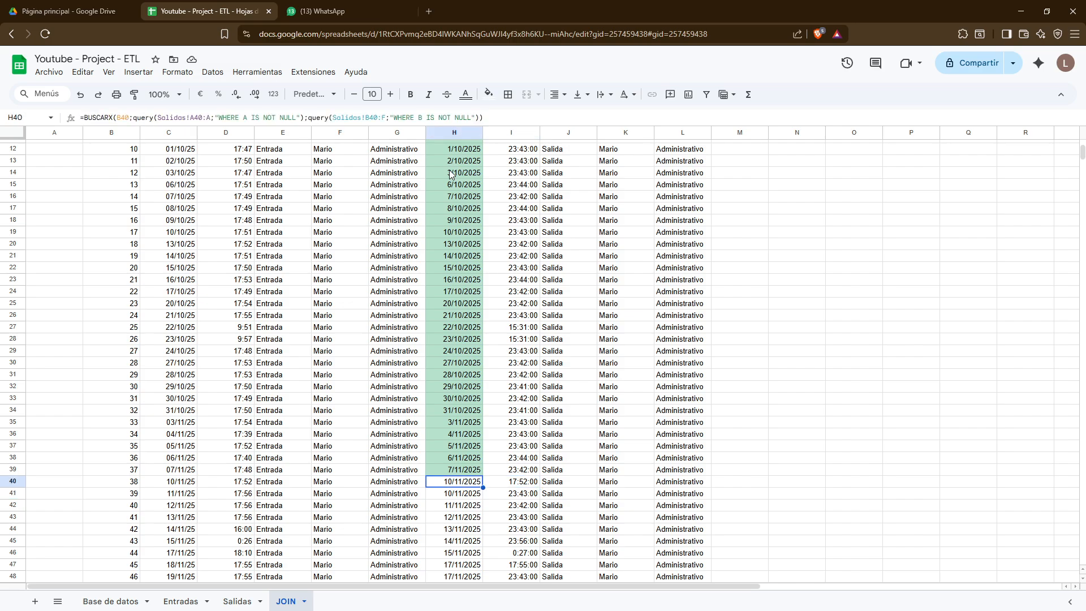
pyautogui.press('Right')
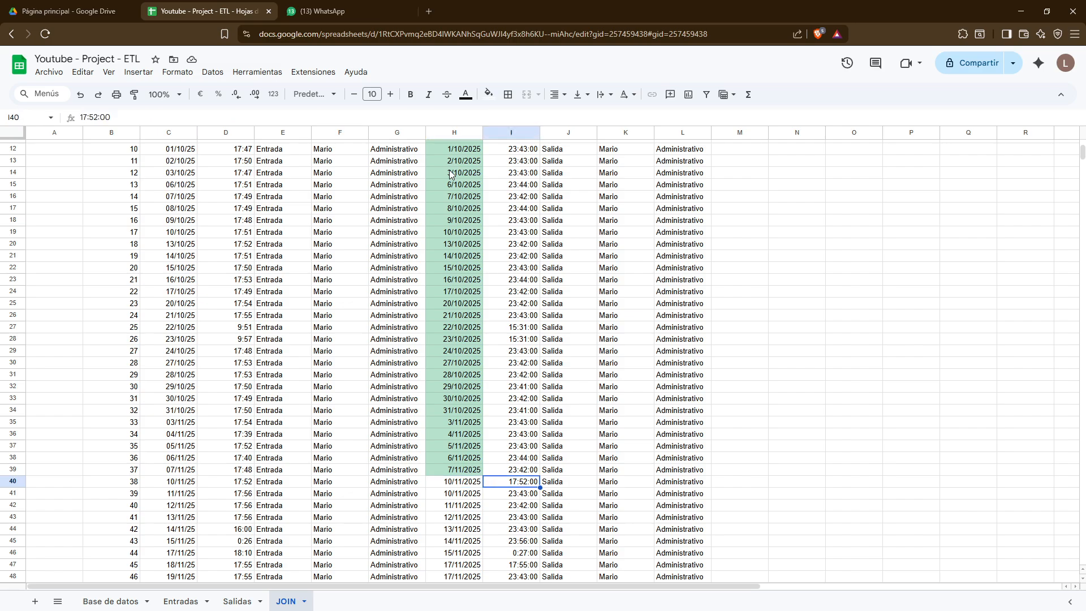
pyautogui.press('Left')
pyautogui.press('Left')
pyautogui.press('Left')
pyautogui.press('Left')
pyautogui.press('Left')
pyautogui.press('Left')
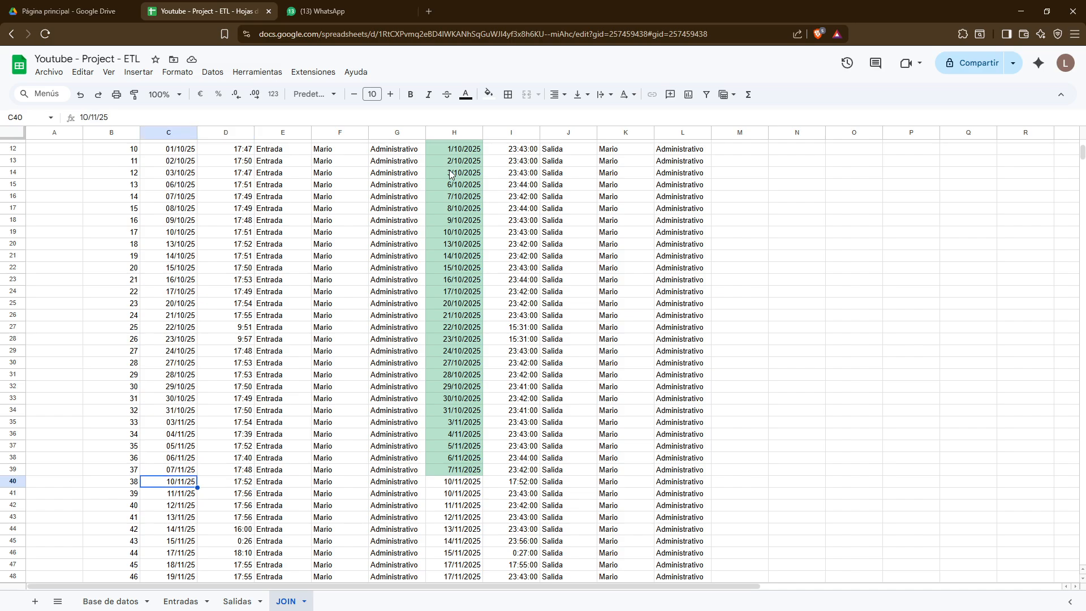
pyautogui.press('Right')
pyautogui.press('Right')
pyautogui.press('Left')
pyautogui.press('Right')
pyautogui.press('Right')
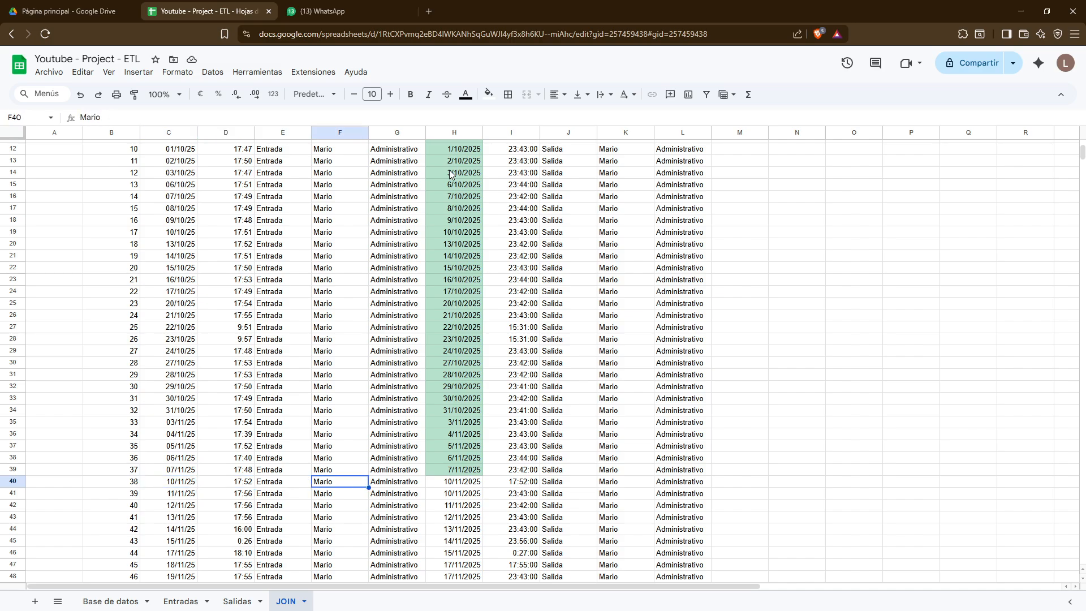
pyautogui.press('Right')
pyautogui.press('Right')
# Compare the exit dates in H40 and H41 and the exit times beside them
pyautogui.press('Down')
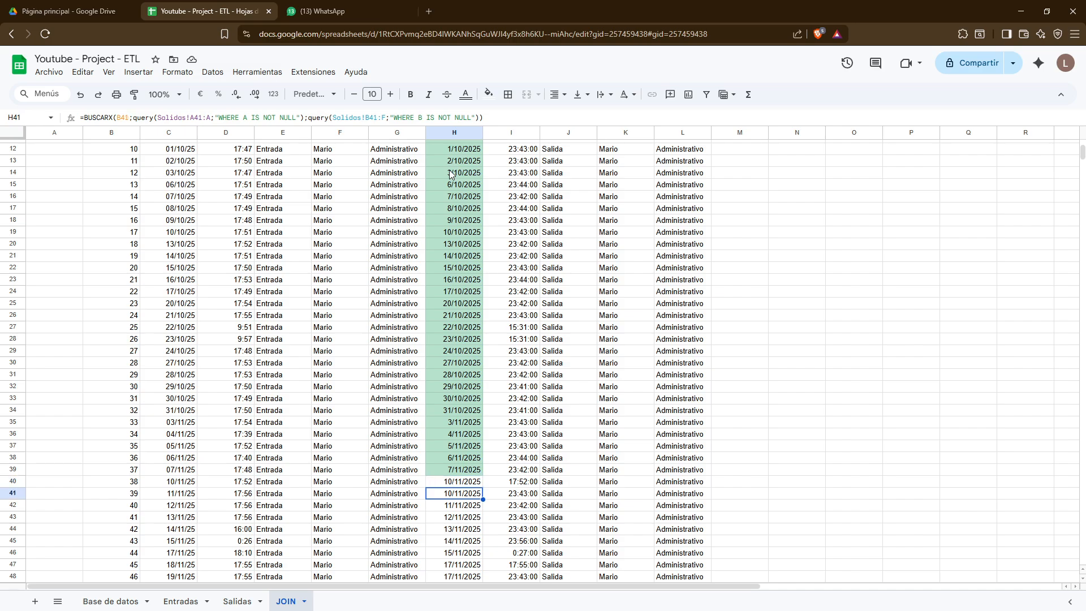
pyautogui.press('Left')
pyautogui.press('Left')
pyautogui.press('Left')
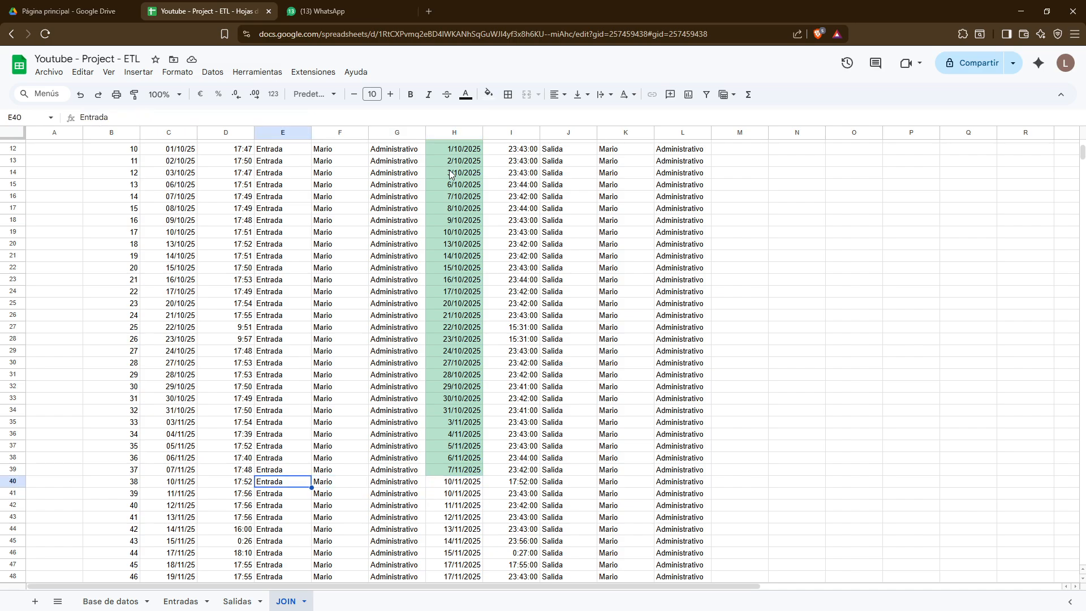
pyautogui.press('Up')
pyautogui.press('Right')
pyautogui.press('Right')
pyautogui.press('Right')
pyautogui.press('Down')
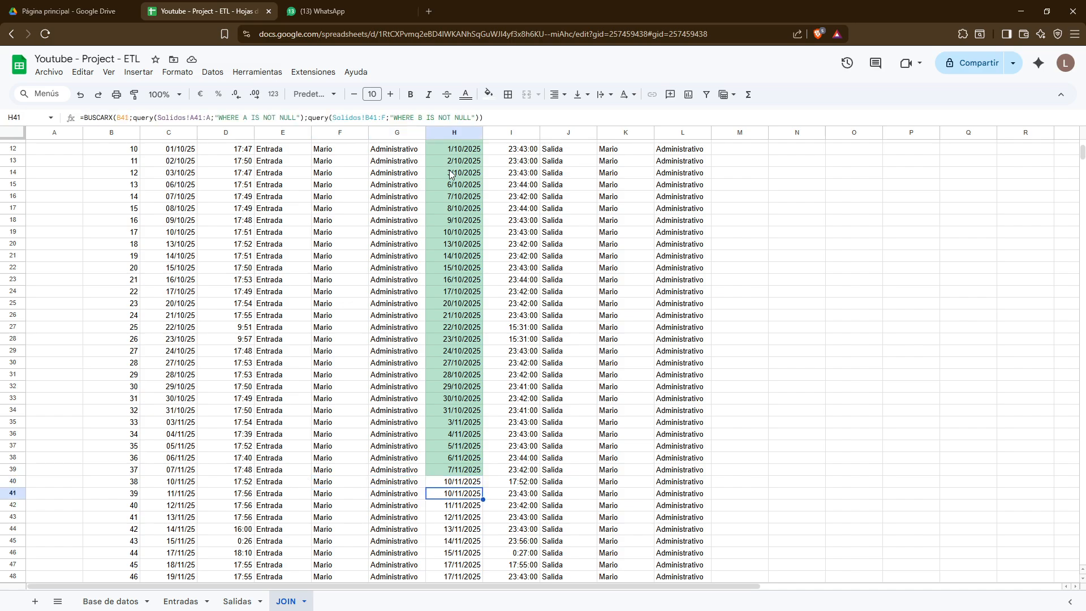
pyautogui.press('Right')
pyautogui.press('Left')
pyautogui.press('Up')
pyautogui.press('Right')
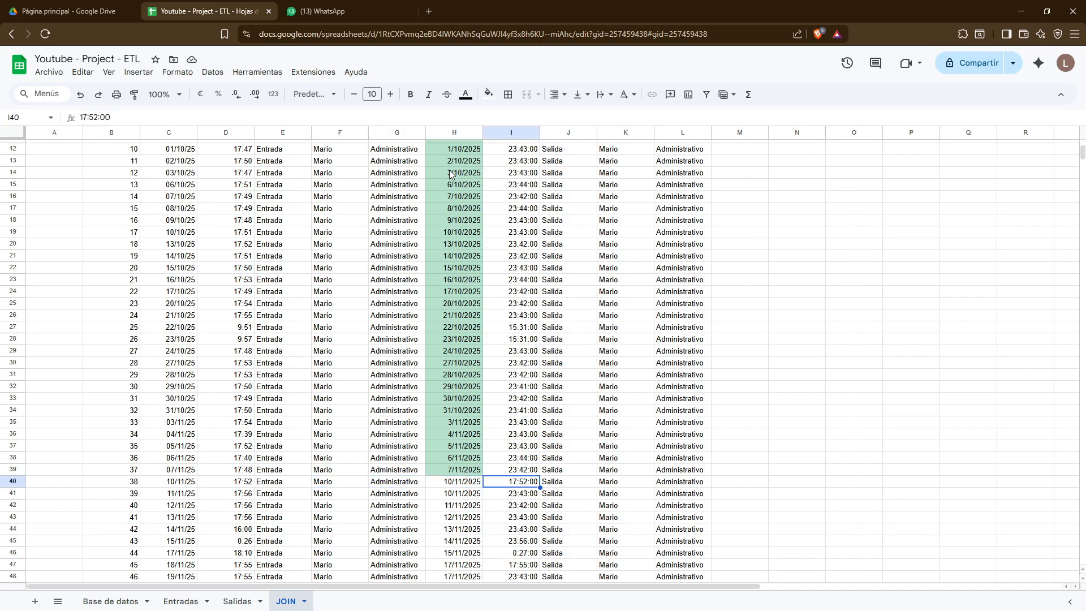
pyautogui.press('Left')
pyautogui.press('Right')
# Compare the entry time in D40 with the exit date and time at the other end of row 40
pyautogui.press('Left')
pyautogui.press('Left')
pyautogui.press('Left')
pyautogui.press('Left')
pyautogui.press('Left')
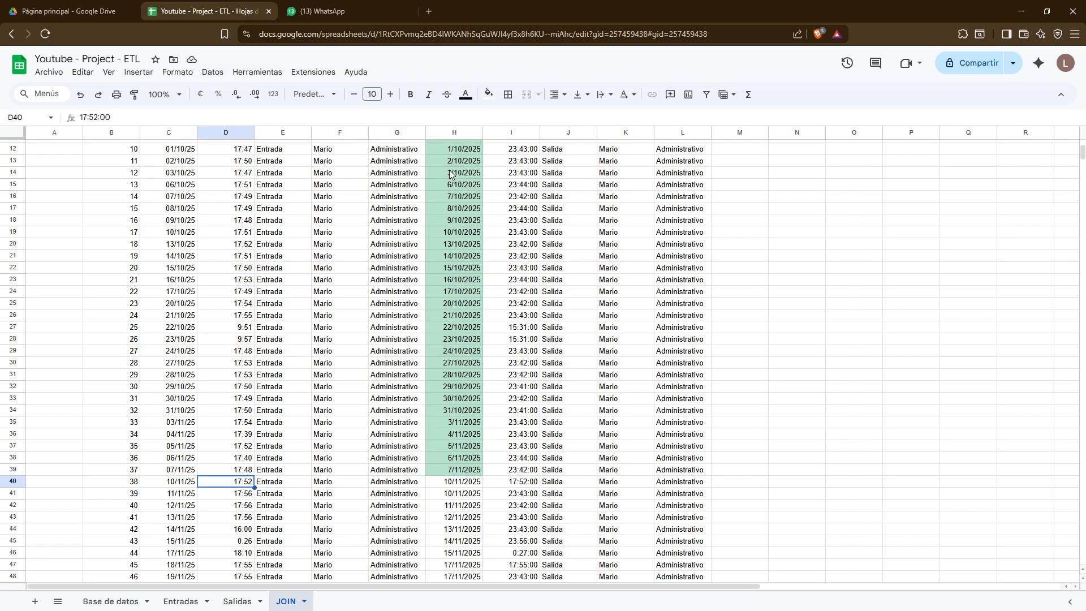
pyautogui.press('Right')
pyautogui.press('Left')
pyautogui.press('Right')
pyautogui.press('Right')
pyautogui.press('Right')
pyautogui.press('Right')
# Check the exit date in H41 against the row 40 entry and the exit time in I40
pyautogui.press('Down')
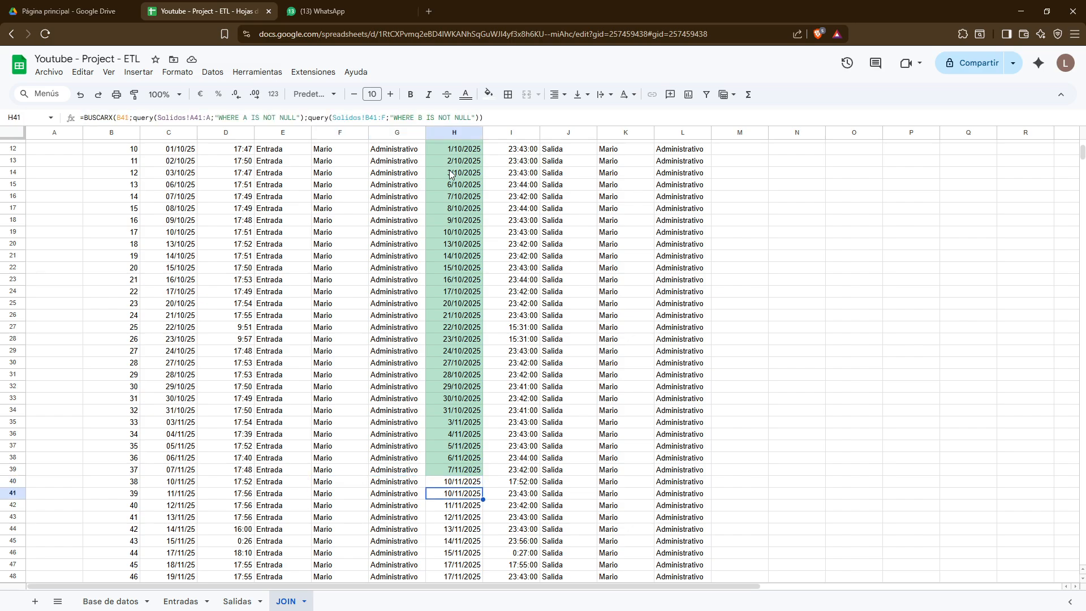
pyautogui.press('Left')
pyautogui.press('Left')
pyautogui.press('Left')
pyautogui.press('Up')
pyautogui.press('Left')
pyautogui.press('Right')
pyautogui.press('Right')
pyautogui.press('Right')
pyautogui.press('Right')
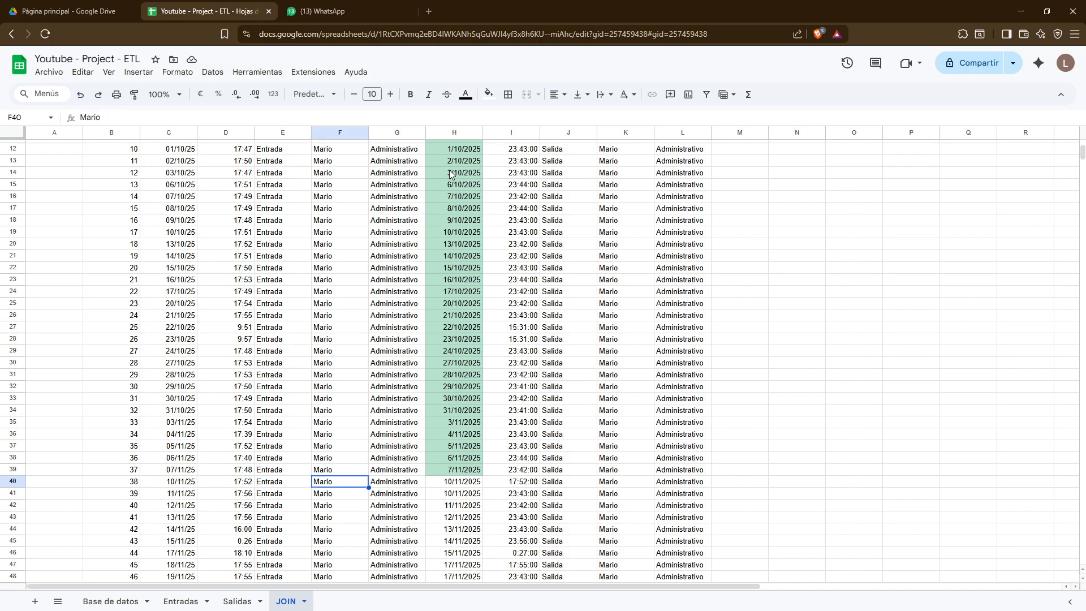
pyautogui.press('Down')
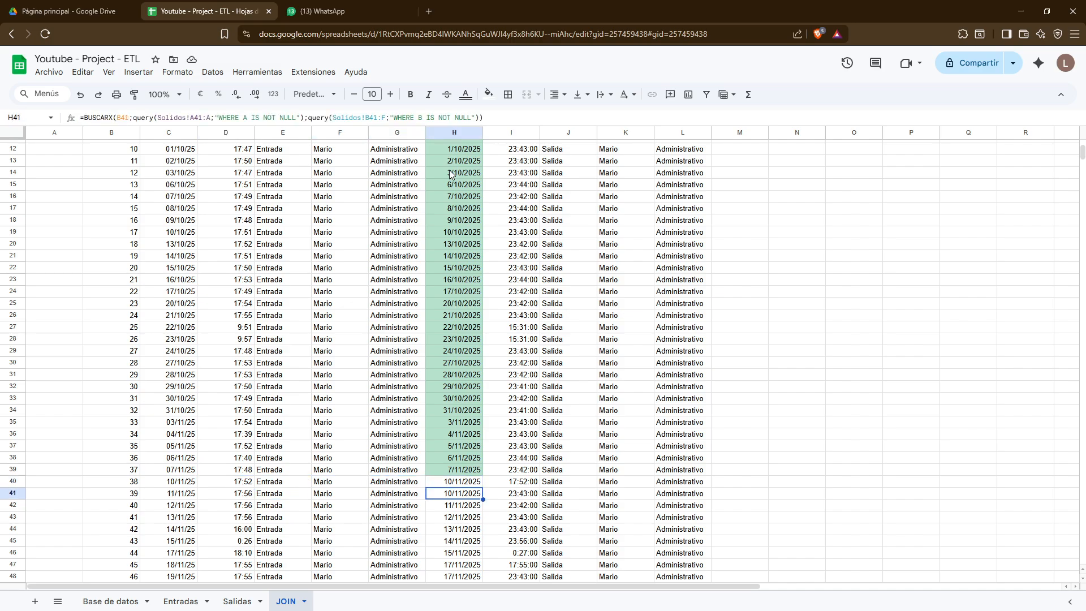
pyautogui.press('Up')
pyautogui.press('Right')
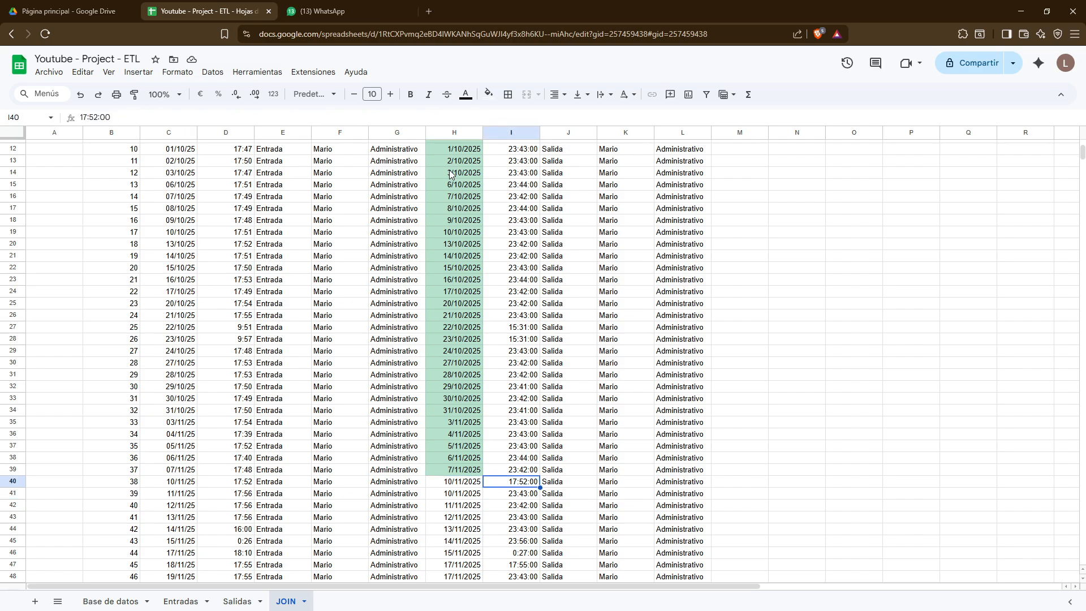
# Examine the exit date in H40 together with the exit time in I40
pyautogui.press('Right')
pyautogui.press('Left')
pyautogui.press('Left')
pyautogui.press('Left')
pyautogui.press('Right')
pyautogui.press('Right')
pyautogui.press('Left')
pyautogui.press('Right')
pyautogui.press('Left')
pyautogui.press('Right')
pyautogui.press('Left')
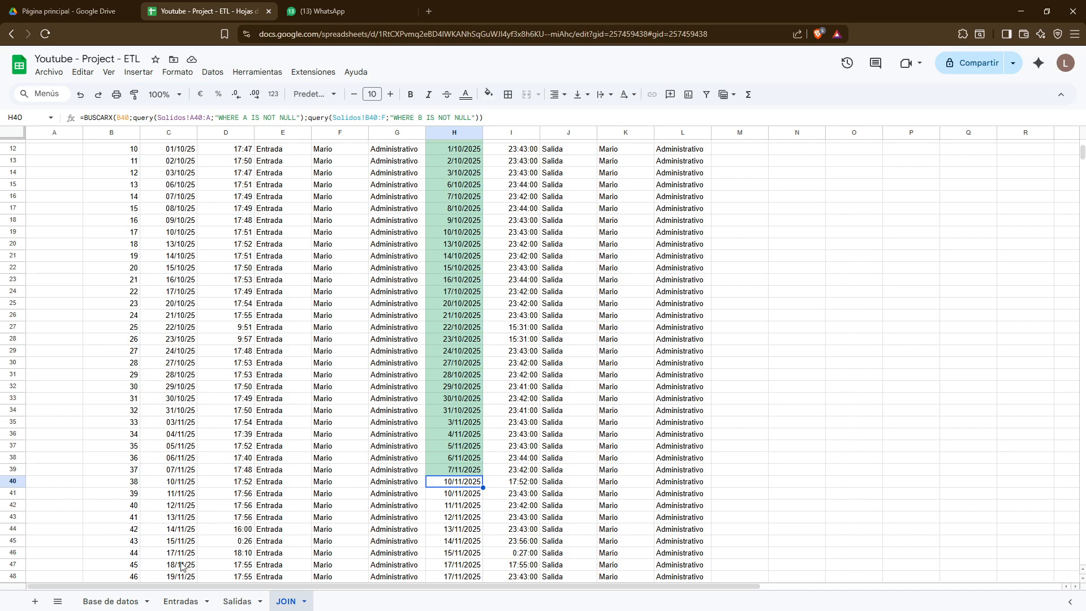
# Search the Base de datos sheet for the date 10/11
pyautogui.click(135, 597)
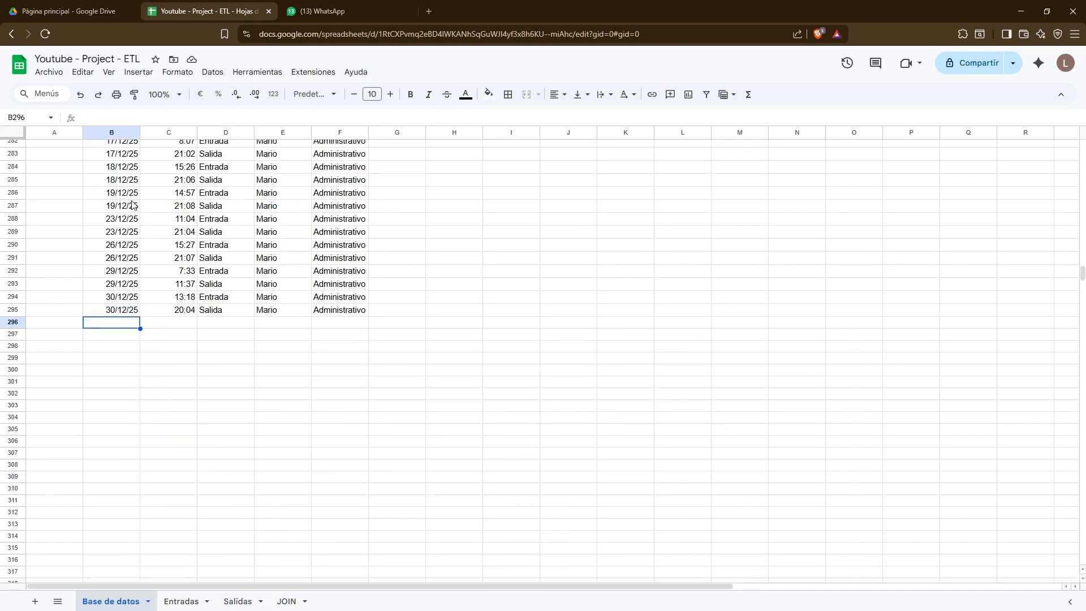
pyautogui.click(130, 182)
pyautogui.scroll(15, 130, 182)
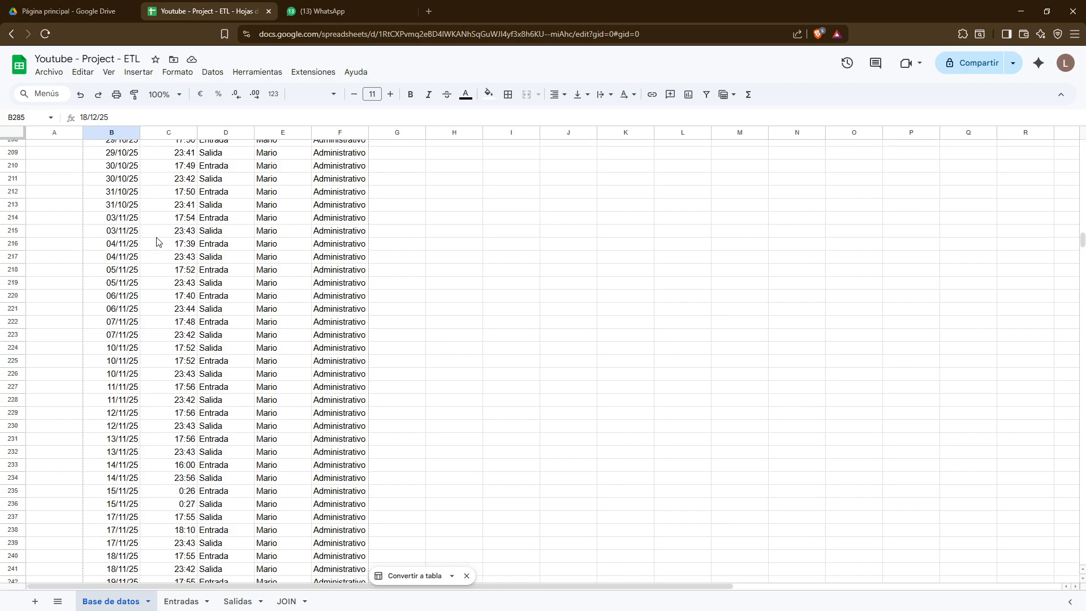
pyautogui.hotkey('ctrl', 'f')
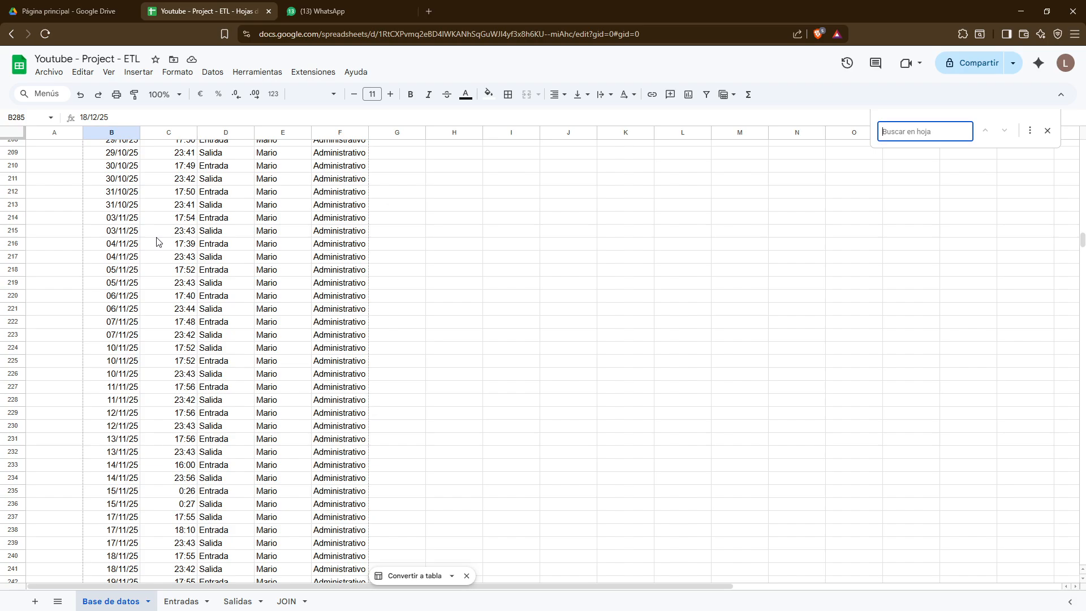
pyautogui.write('10')
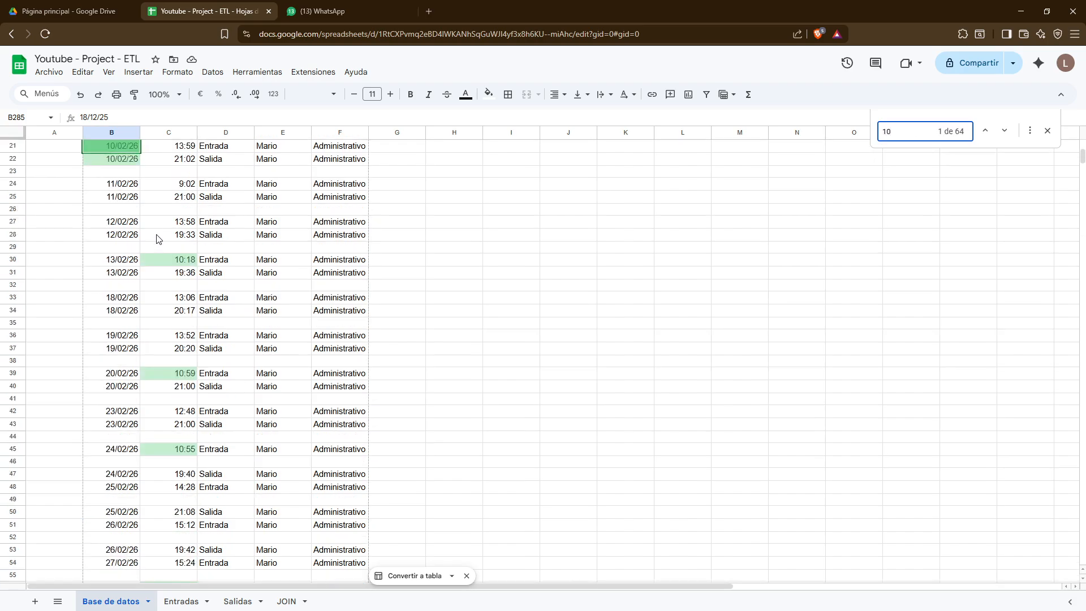
pyautogui.write('/11')
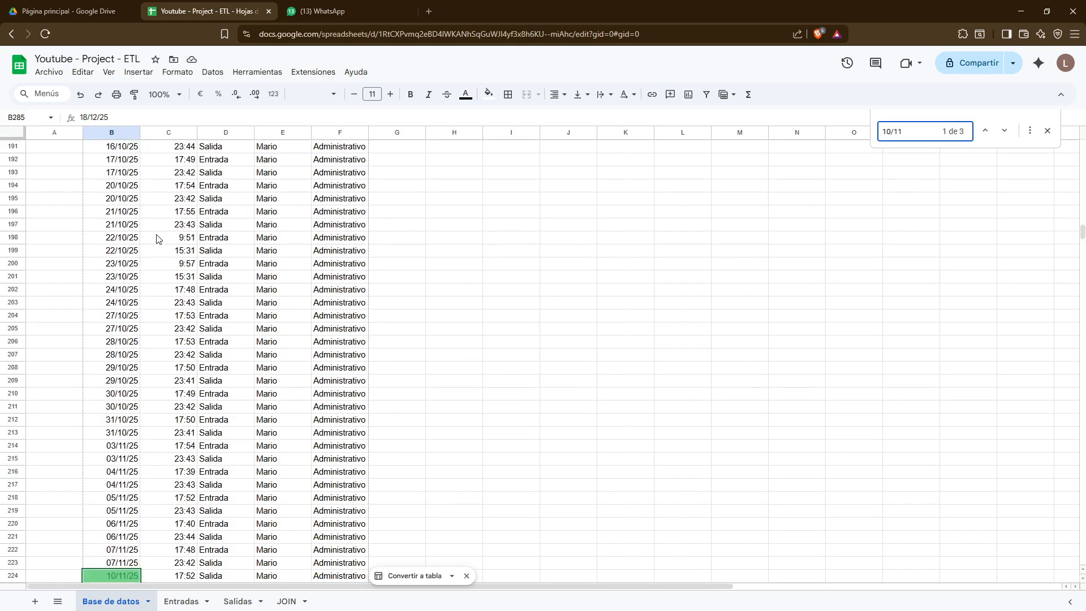
pyautogui.scroll(-3, 157, 238)
# Compare the times and Entrada/Salida types of the 10/11/25 records in rows 224 to 226
pyautogui.click(169, 467)
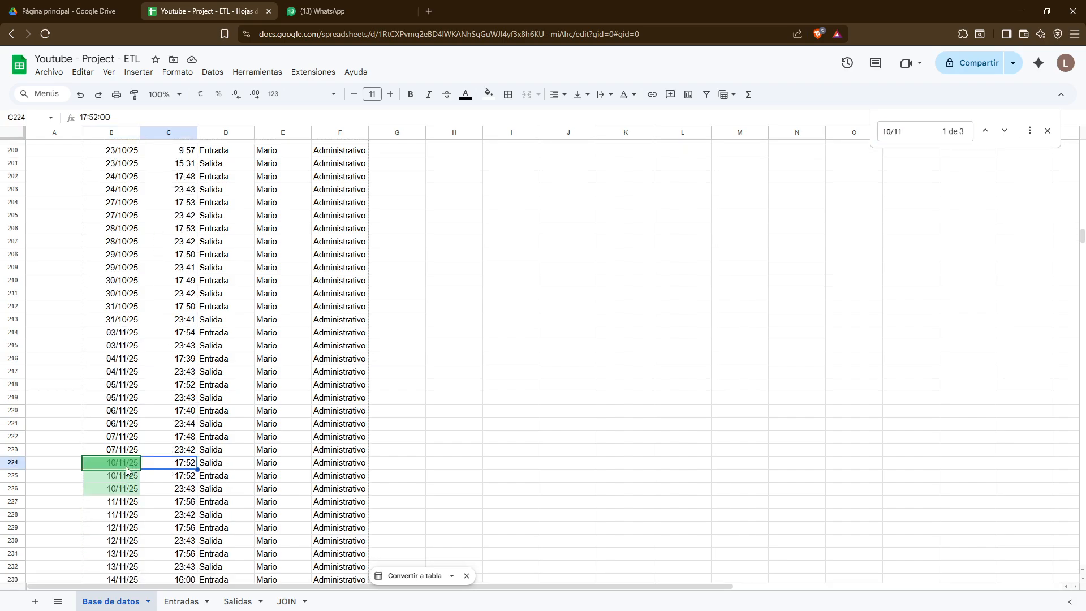
pyautogui.click(203, 478)
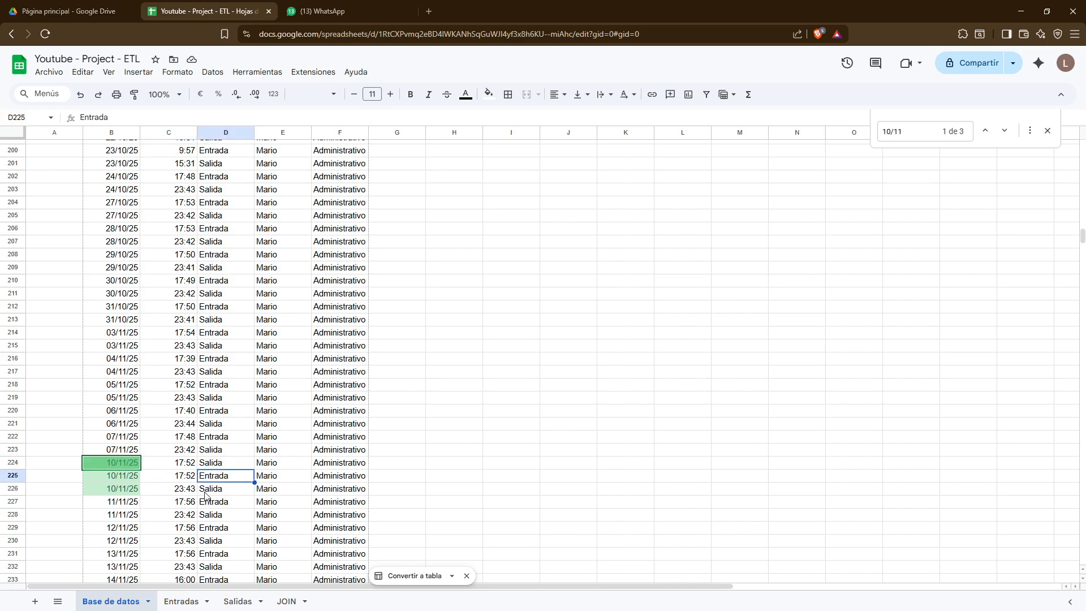
pyautogui.click(208, 492)
pyautogui.click(210, 467)
pyautogui.hotkey('shift', 'space')
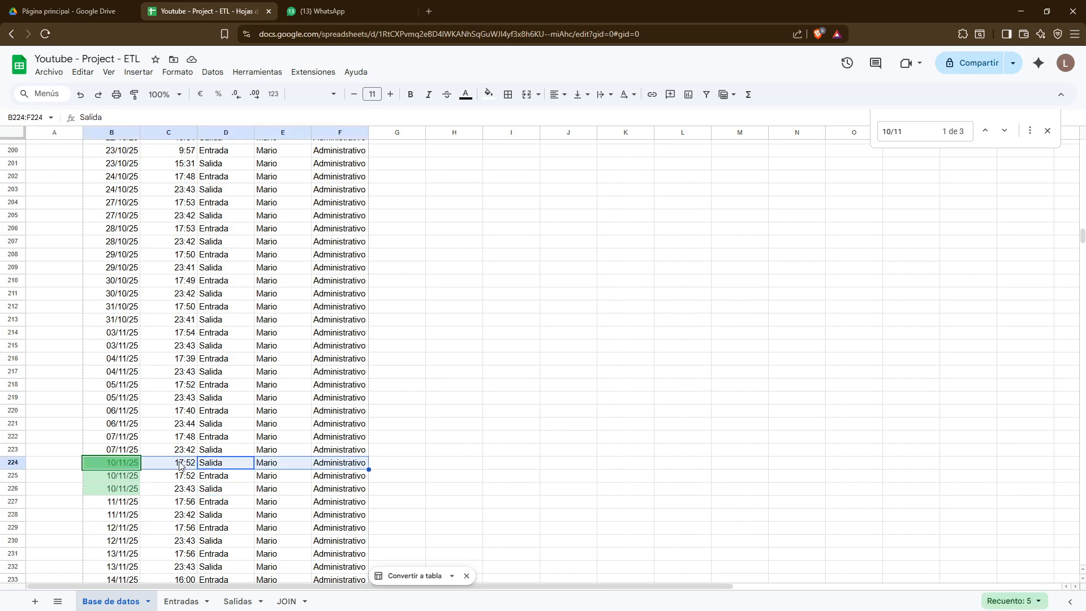
pyautogui.click(13, 465)
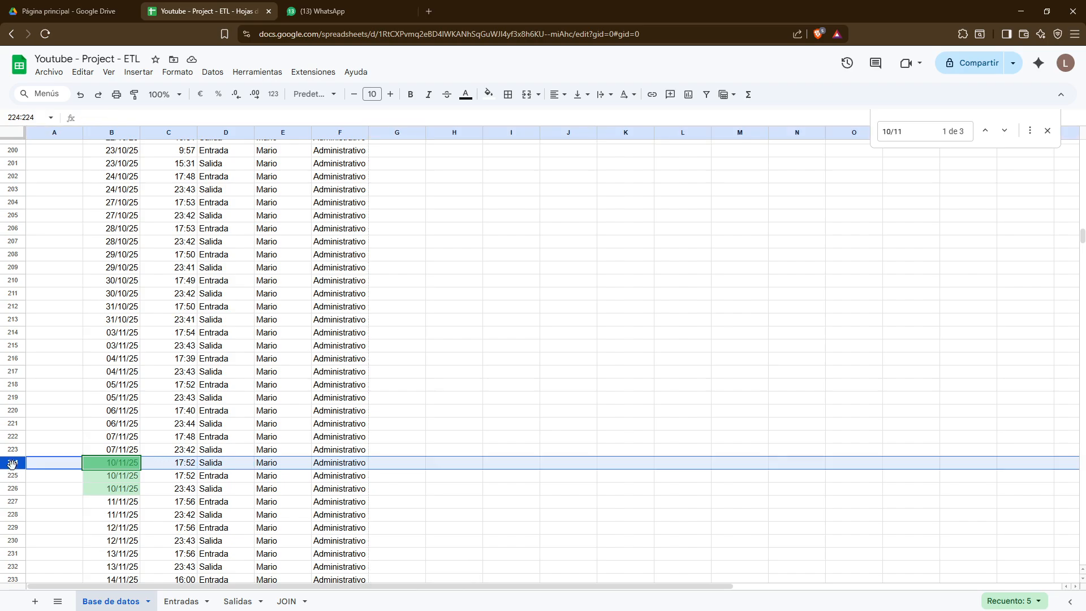
pyautogui.rightClick(12, 465)
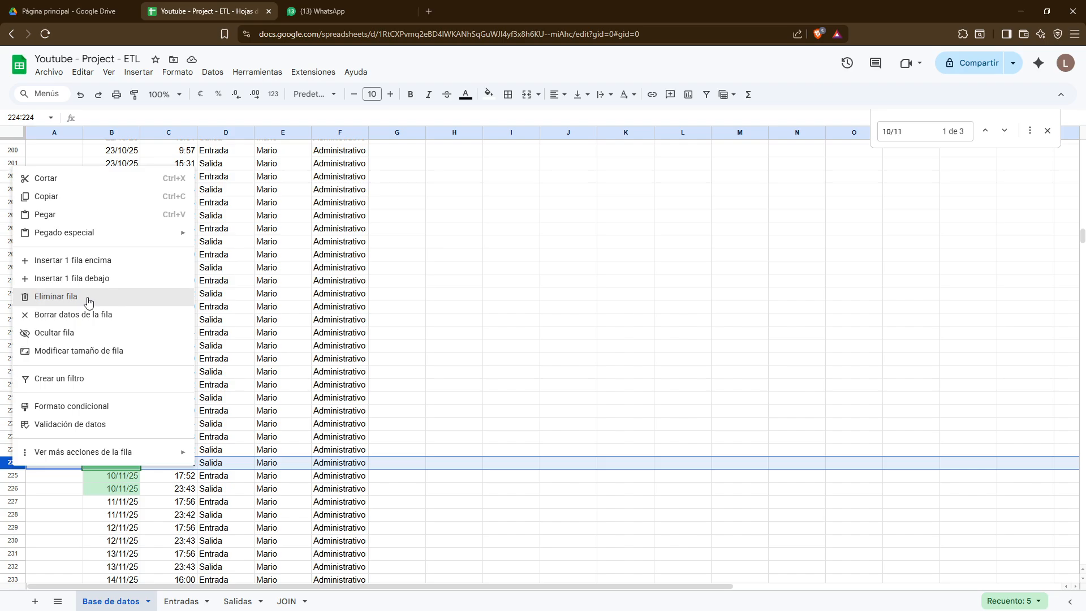
pyautogui.click(338, 425)
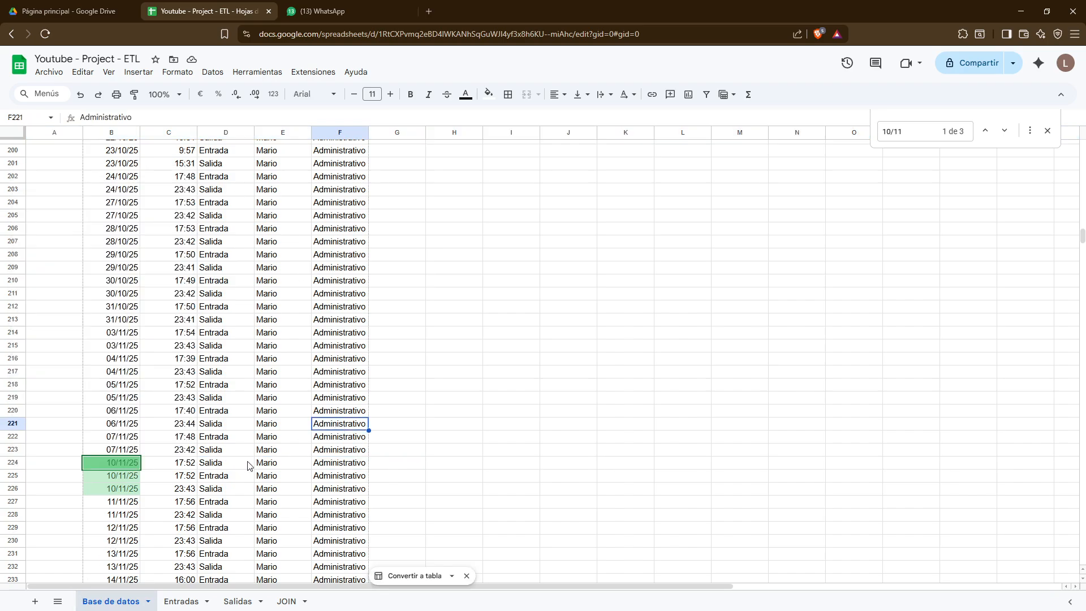
# Enter the note "Se elimina el registro por error de marca" in G224 beside the 17:52 exit record
pyautogui.click(390, 469)
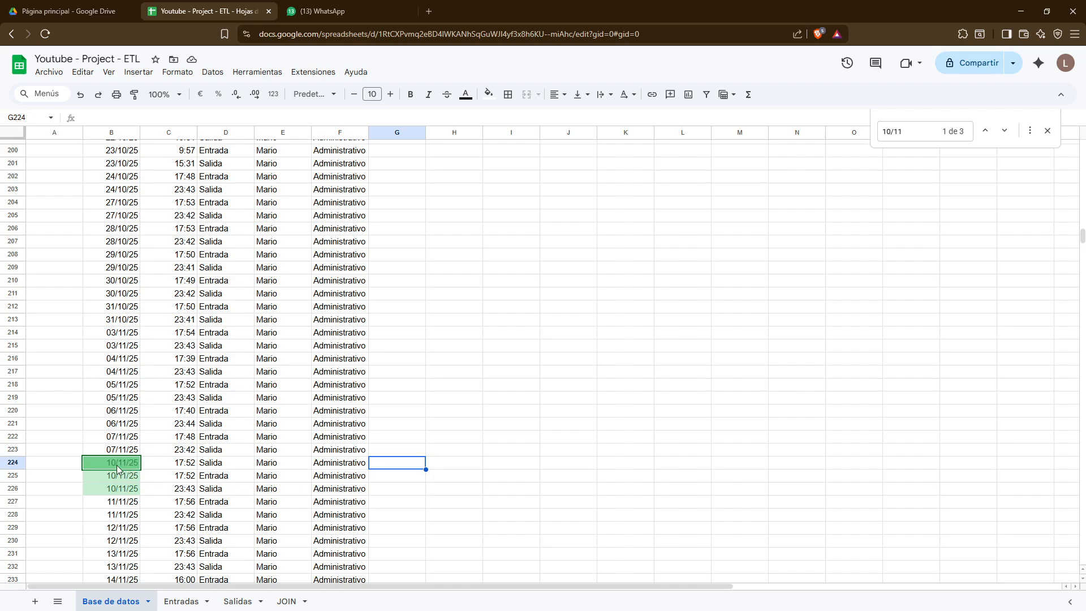
pyautogui.write('Se')
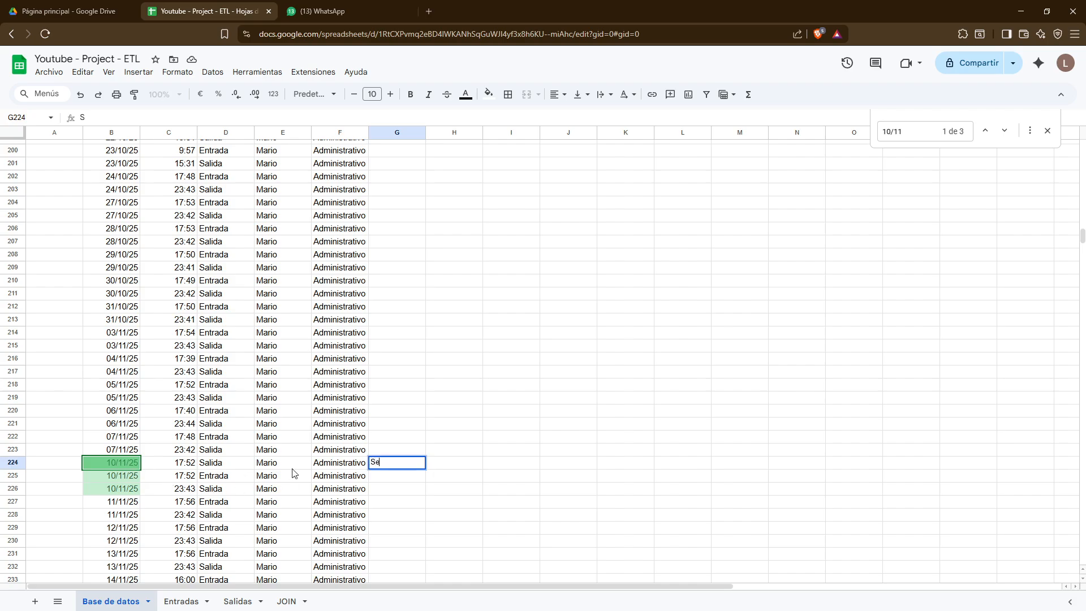
pyautogui.write(' elimai')
pyautogui.write('ina el registro por')
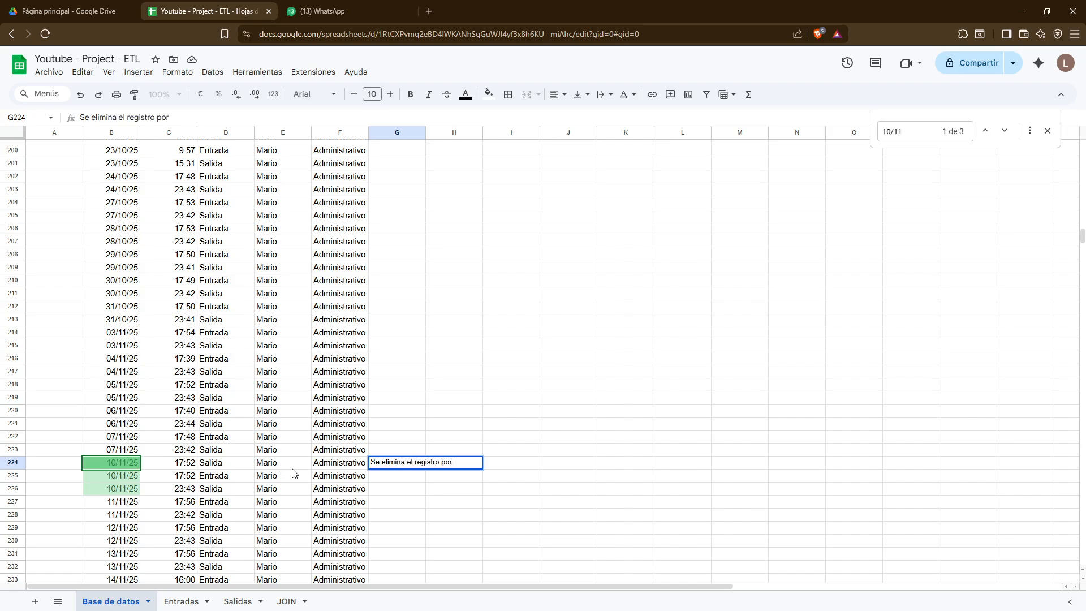
pyautogui.write(' error de marca')
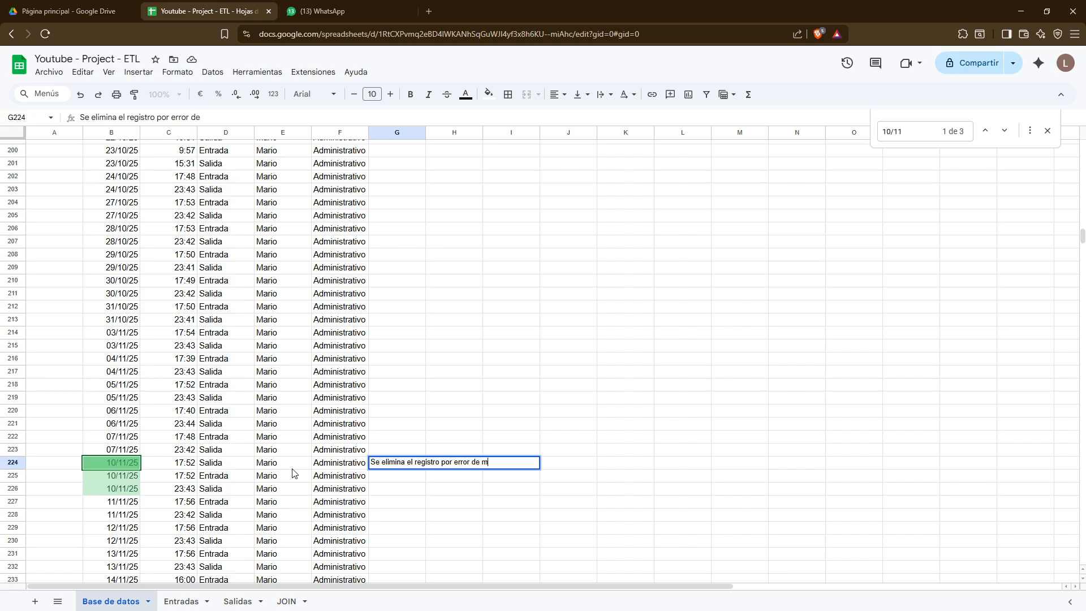
pyautogui.press('Return')
# Copy the contiguous record block B107:G295 and paste it into Base de datos starting at I2
pyautogui.click(292, 473)
pyautogui.hotkey('ctrl', 'space')
pyautogui.hotkey('ctrl', 'space')
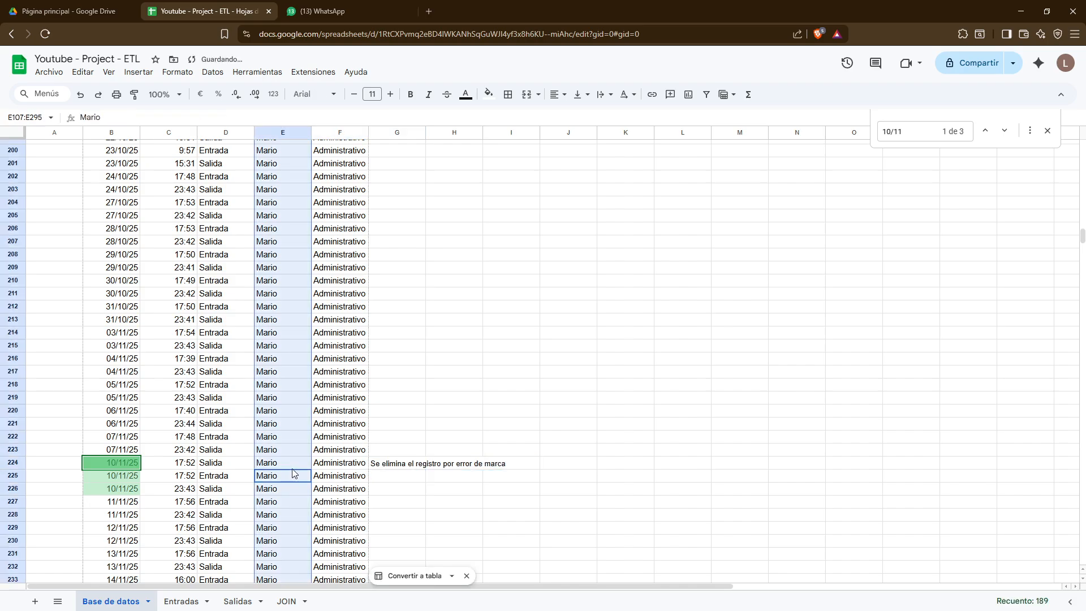
pyautogui.press('Left')
pyautogui.hotkey('ctrl', 'space')
pyautogui.hotkey('ctrl', 'a')
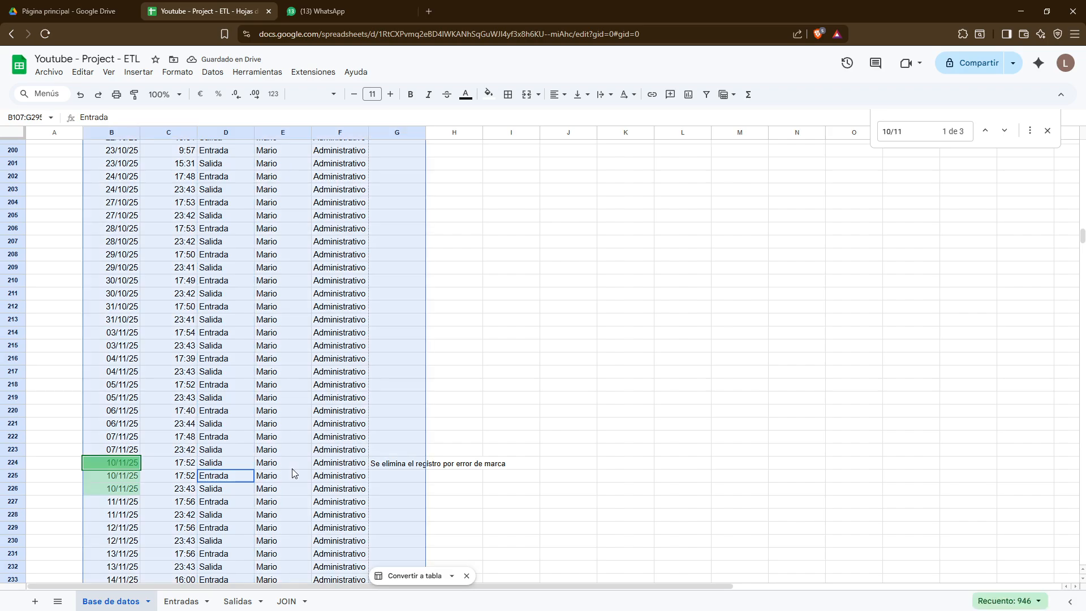
pyautogui.press('Right')
pyautogui.press('Right')
pyautogui.press('Right')
pyautogui.press('Right')
pyautogui.hotkey('ctrl', 'Up')
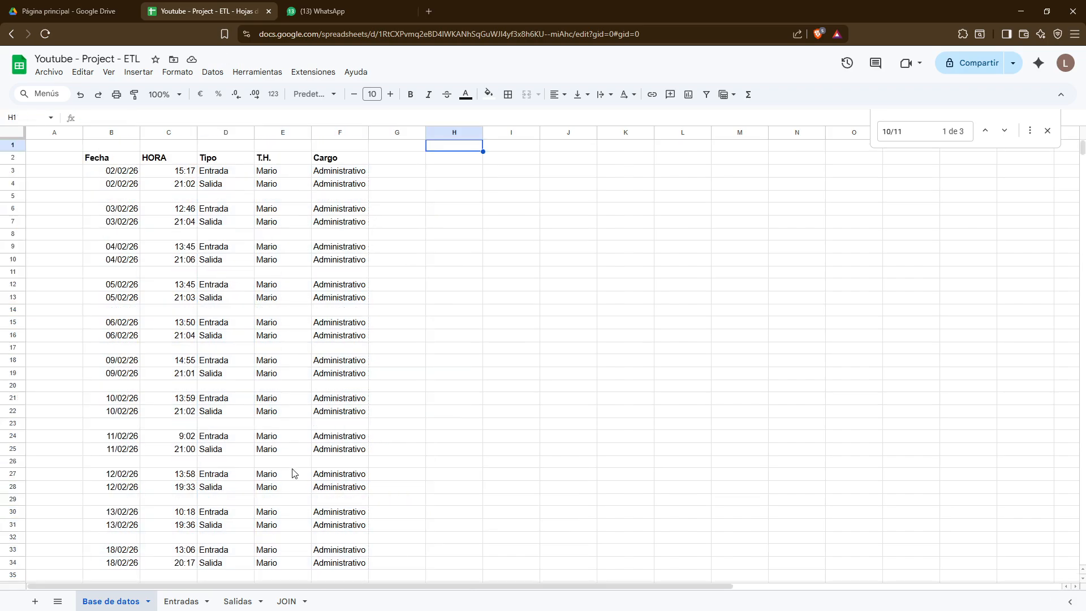
pyautogui.press('Right')
pyautogui.press('Down')
pyautogui.hotkey('ctrl', 'v')
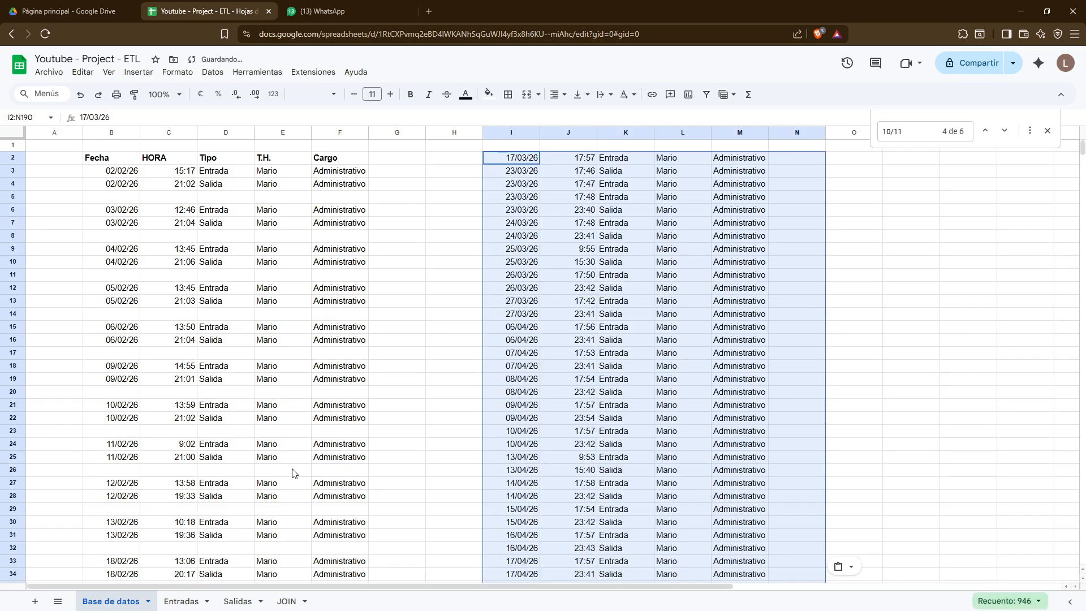
# Copy the table headers B2:F2 from Fecha to Cargo into row 1 above the duplicated records, starting at I1
pyautogui.press('Left')
pyautogui.press('Left')
pyautogui.press('Left')
pyautogui.hotkey('ctrl', 'shift', 'Left')
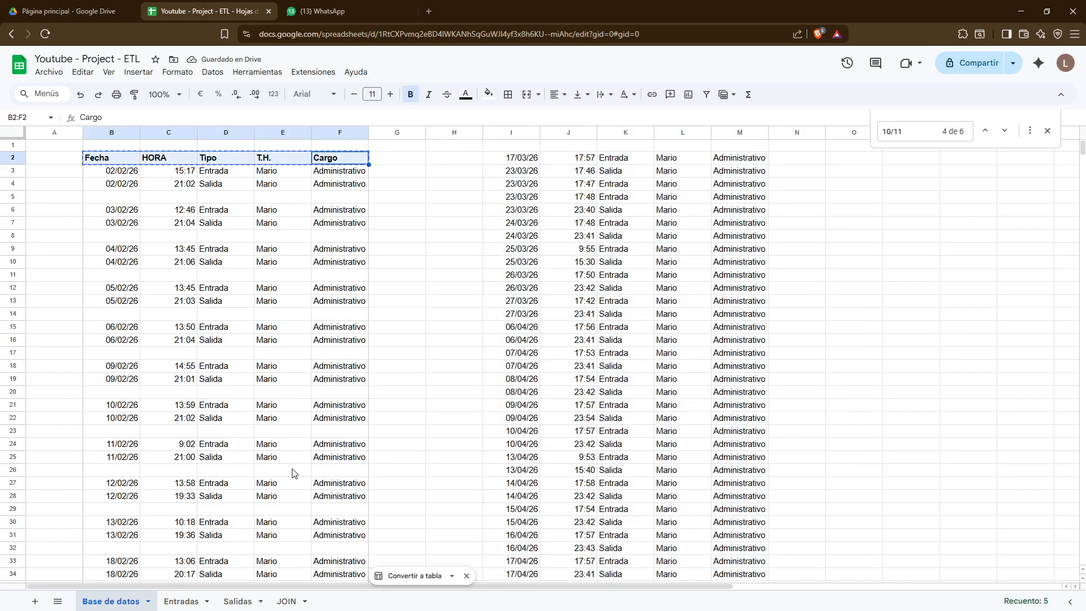
pyautogui.hotkey('ctrl', 'c')
pyautogui.press('Right')
pyautogui.press('Right')
pyautogui.press('Right')
pyautogui.press('Up')
pyautogui.hotkey('ctrl', 'v')
# Copy the duplicated table I1:N190 with its headers into a new sheet starting at B2
pyautogui.press('Down')
pyautogui.press('Left')
pyautogui.press('Down')
pyautogui.press('Left')
pyautogui.press('Left')
pyautogui.hotkey('ctrl', 'Down')
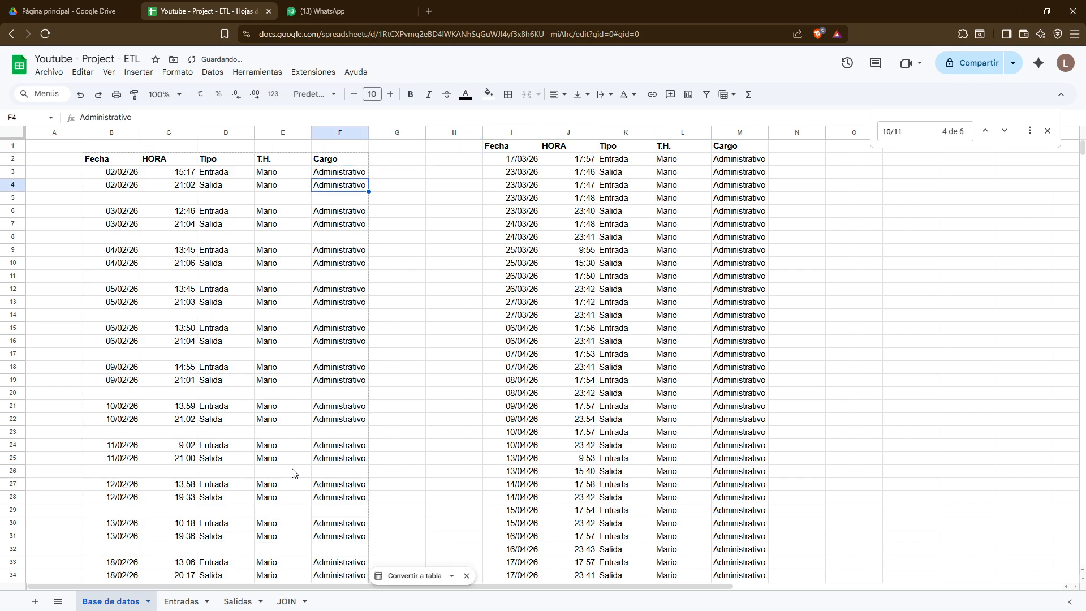
pyautogui.hotkey('ctrl', 'Down')
pyautogui.hotkey('ctrl', 'Down')
pyautogui.press('Up')
pyautogui.press('Right')
pyautogui.press('Right')
pyautogui.press('Up')
pyautogui.press('Right')
pyautogui.press('Up')
pyautogui.press('Up')
pyautogui.press('Up')
pyautogui.press('Up')
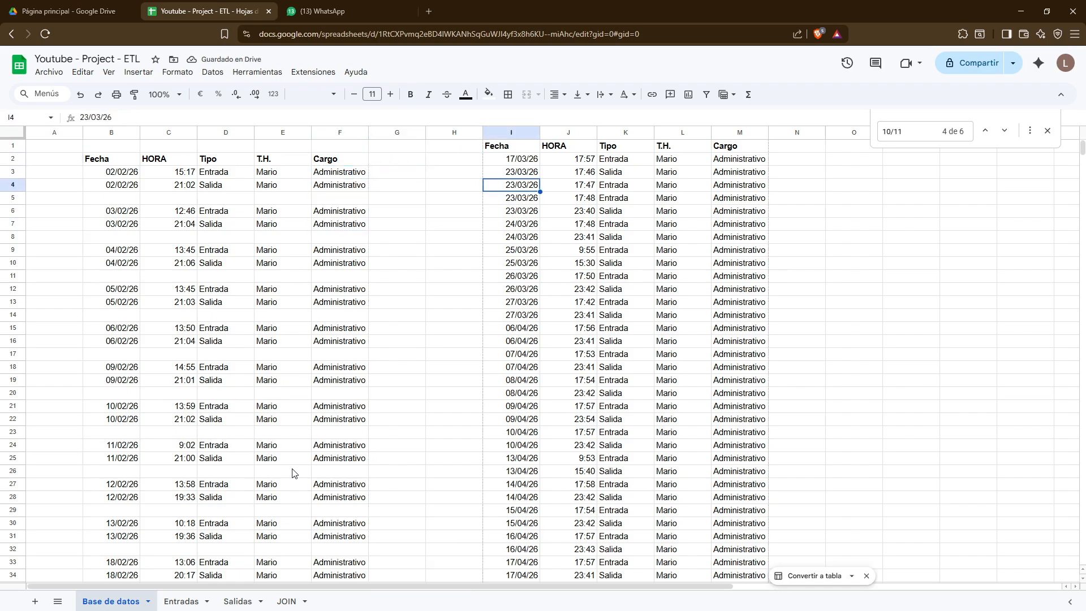
pyautogui.hotkey('ctrl', 'shift', 'Right')
pyautogui.hotkey('ctrl', 'shift', 'Down')
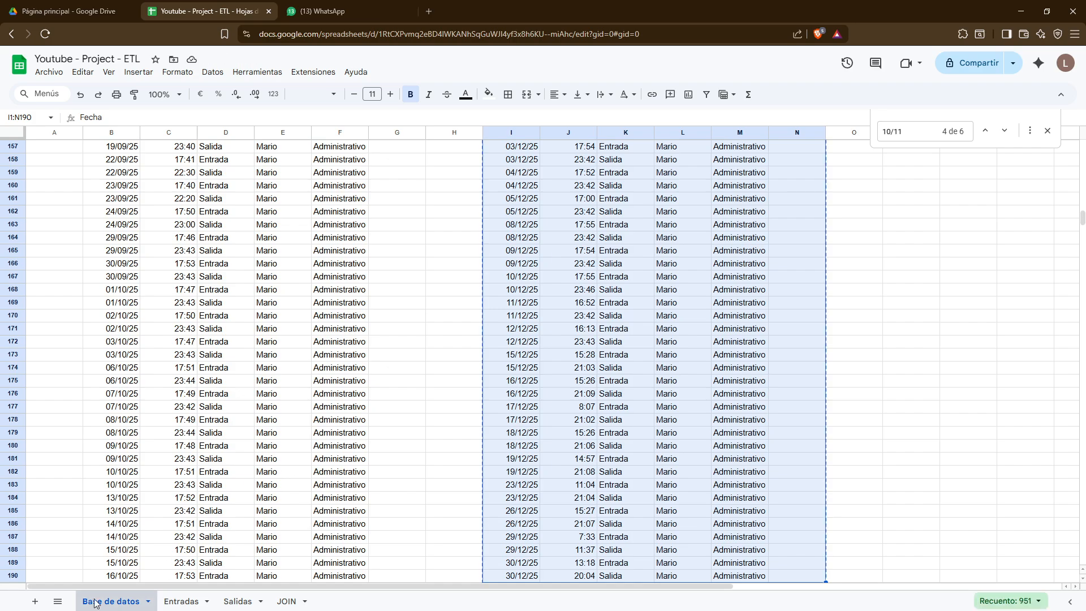
pyautogui.click(35, 601)
pyautogui.click(101, 161)
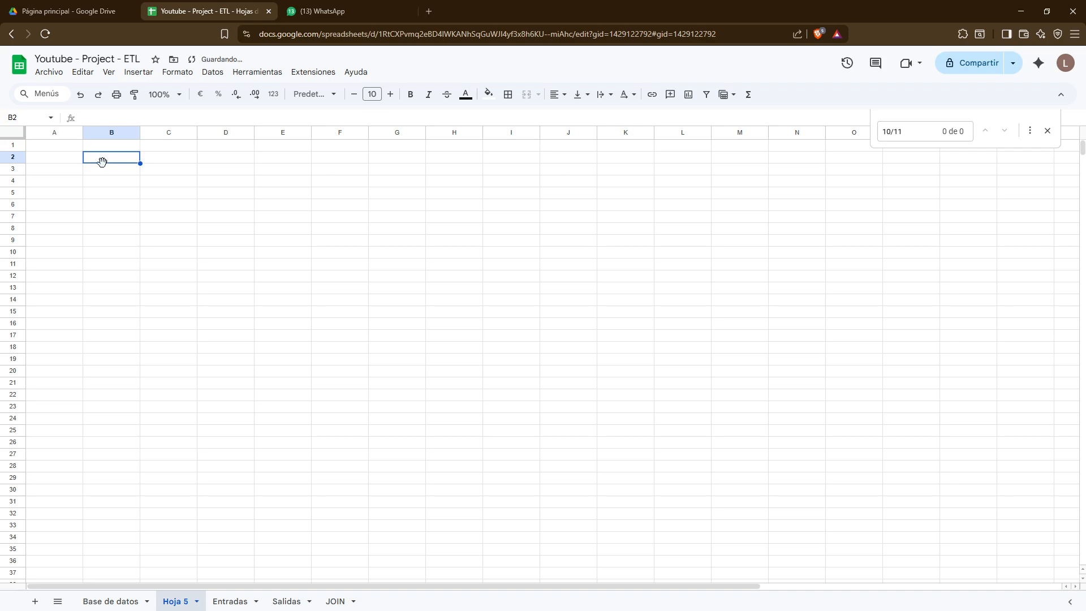
pyautogui.hotkey('ctrl', 'v')
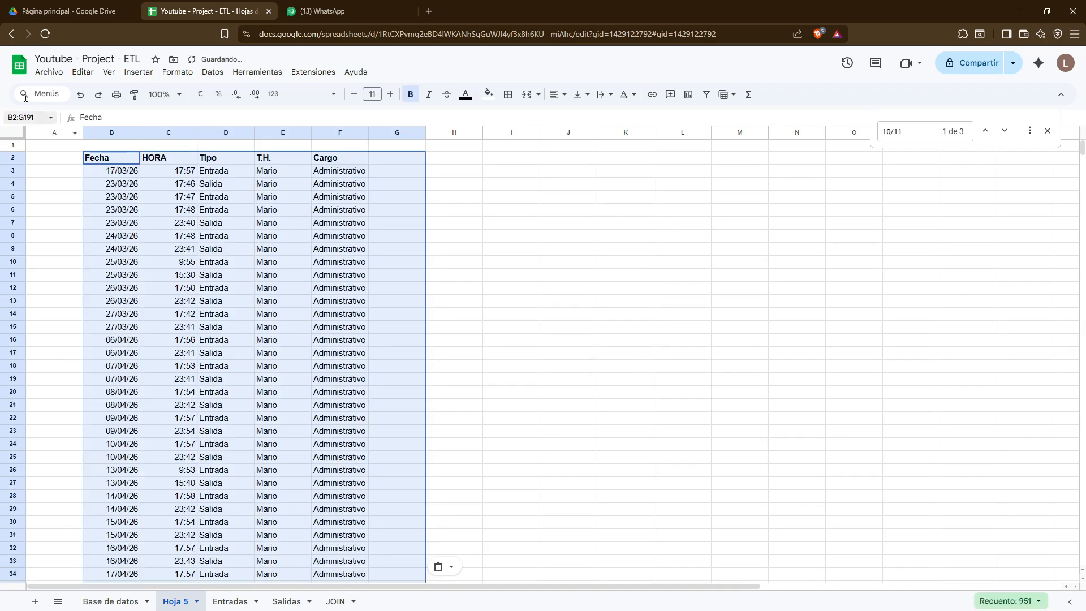
# Rename the new sheet "Copia de base de datos"
pyautogui.doubleClick(175, 600)
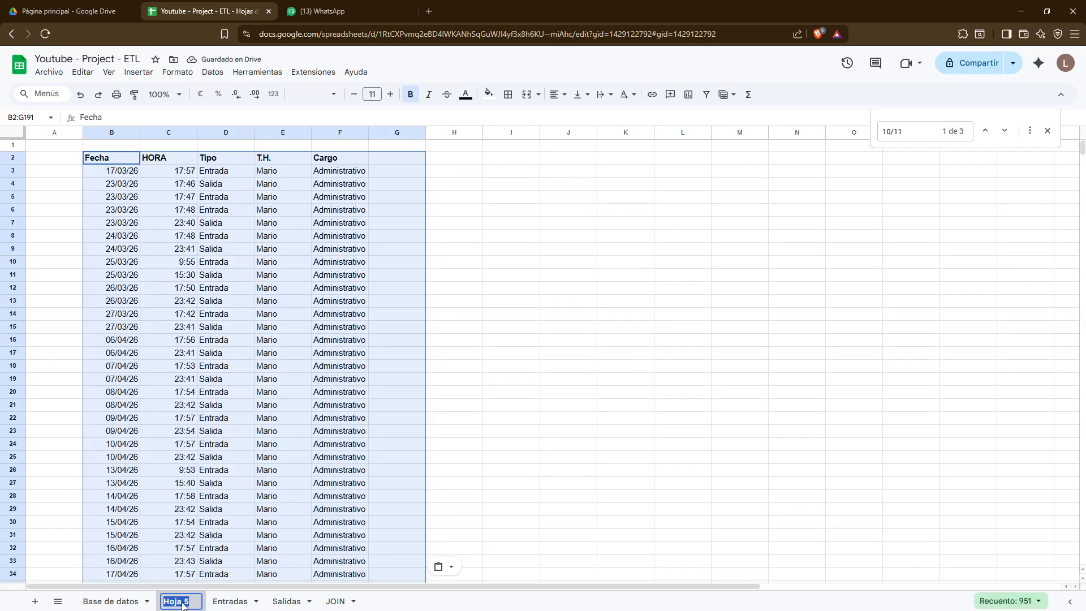
pyautogui.write('Ciop')
pyautogui.press('BackSpace')
pyautogui.press('BackSpace')
pyautogui.press('BackSpace')
pyautogui.write('o')
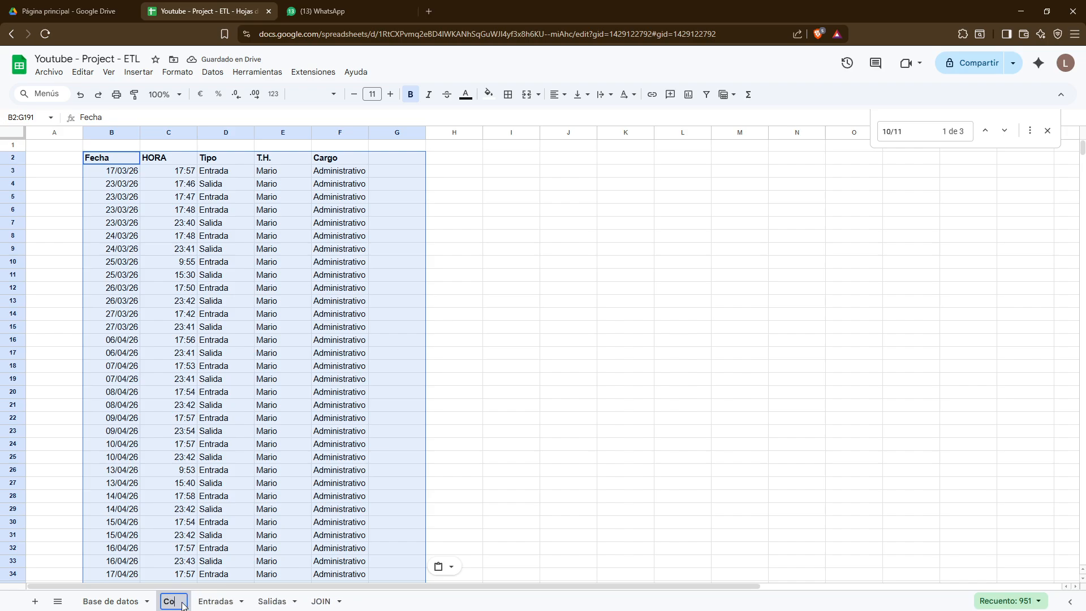
pyautogui.write('pia de base de datos')
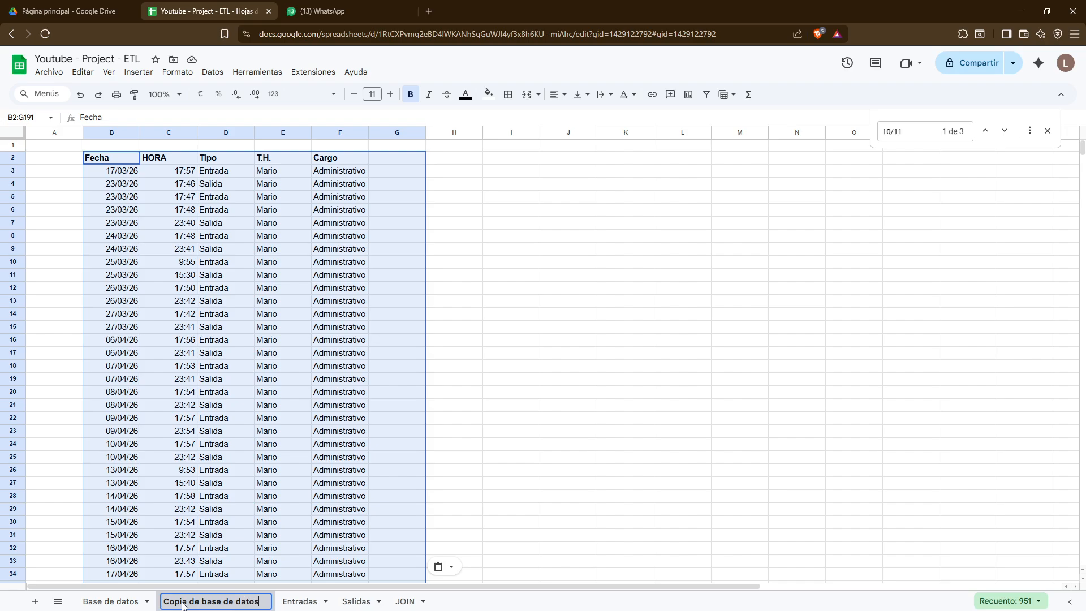
pyautogui.press('Return')
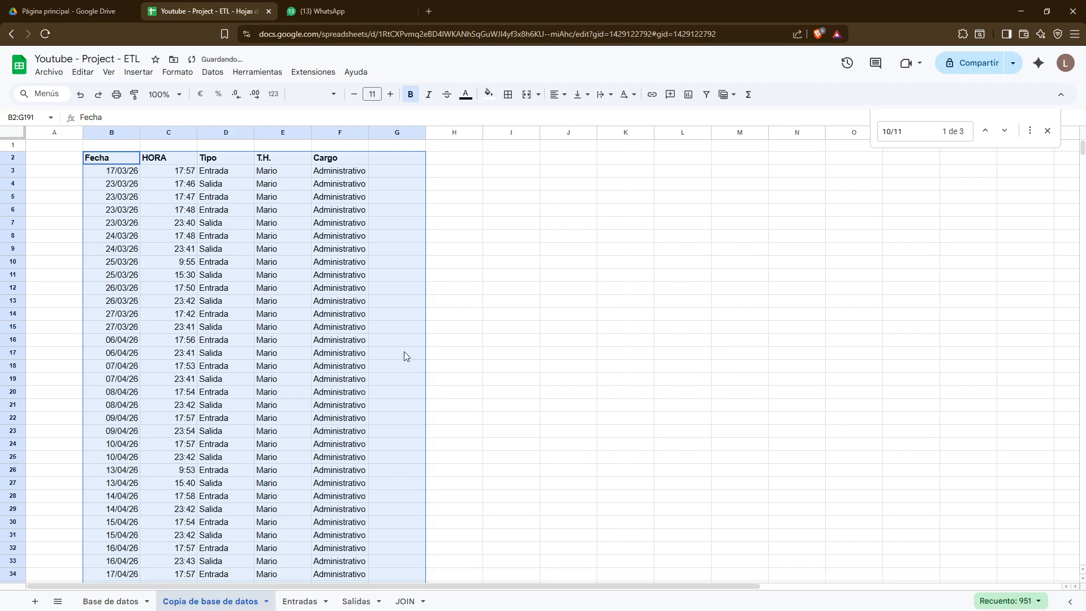
# Add the column header "Novedades" in G2, beside Cargo
pyautogui.click(378, 162)
pyautogui.write('No ')
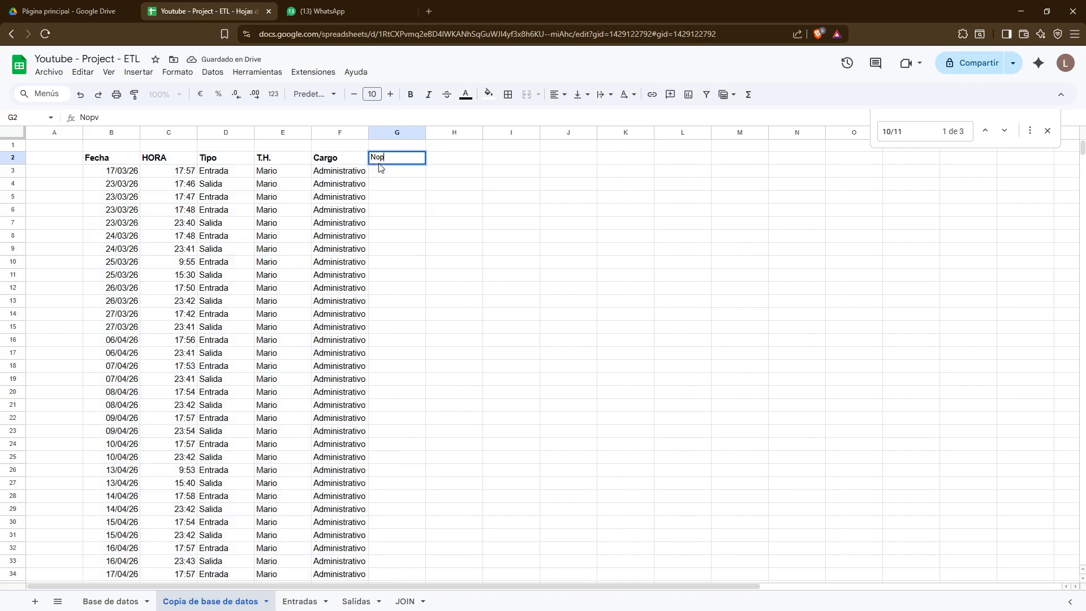
pyautogui.write('edades')
pyautogui.press('Return')
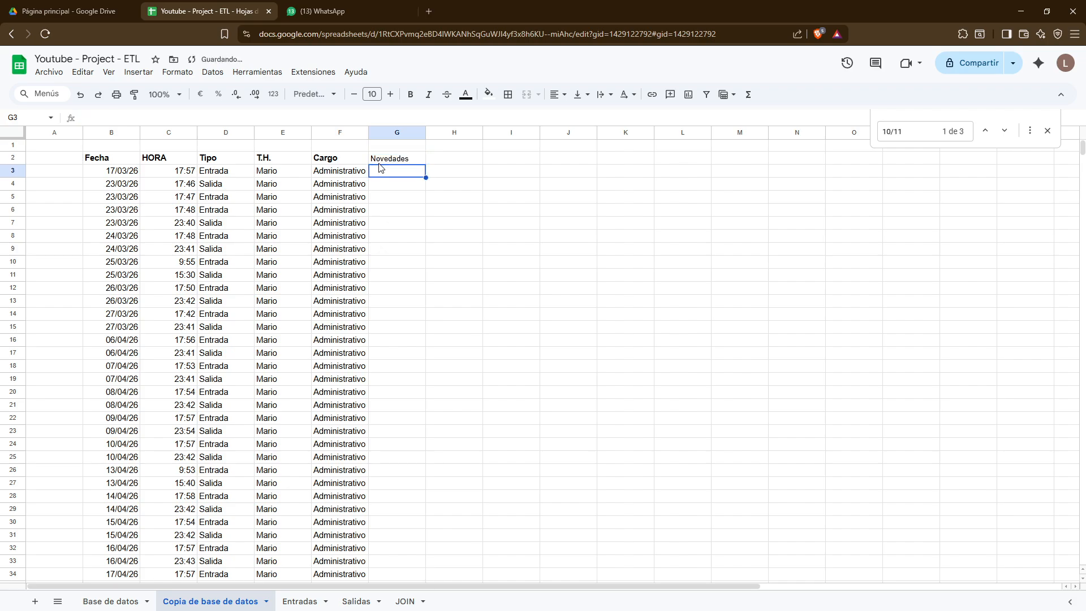
# Locate the annotated exit record in the Novedades column of the copied sheet and check its date, time and Tipo
pyautogui.hotkey('ctrl', 'Down')
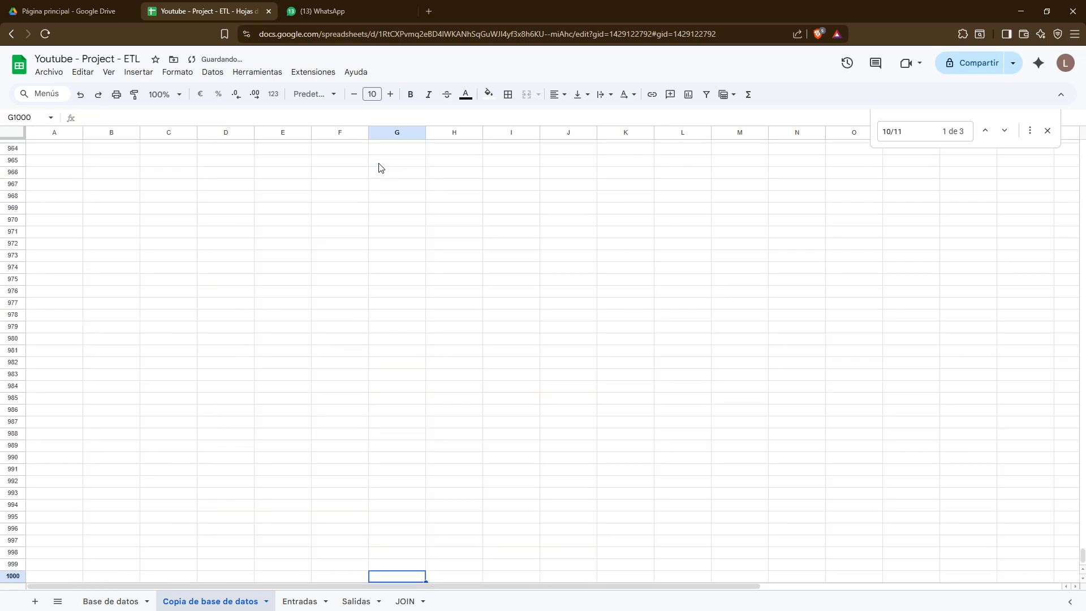
pyautogui.press('Up')
pyautogui.press('Up')
pyautogui.hotkey('ctrl', 'Up')
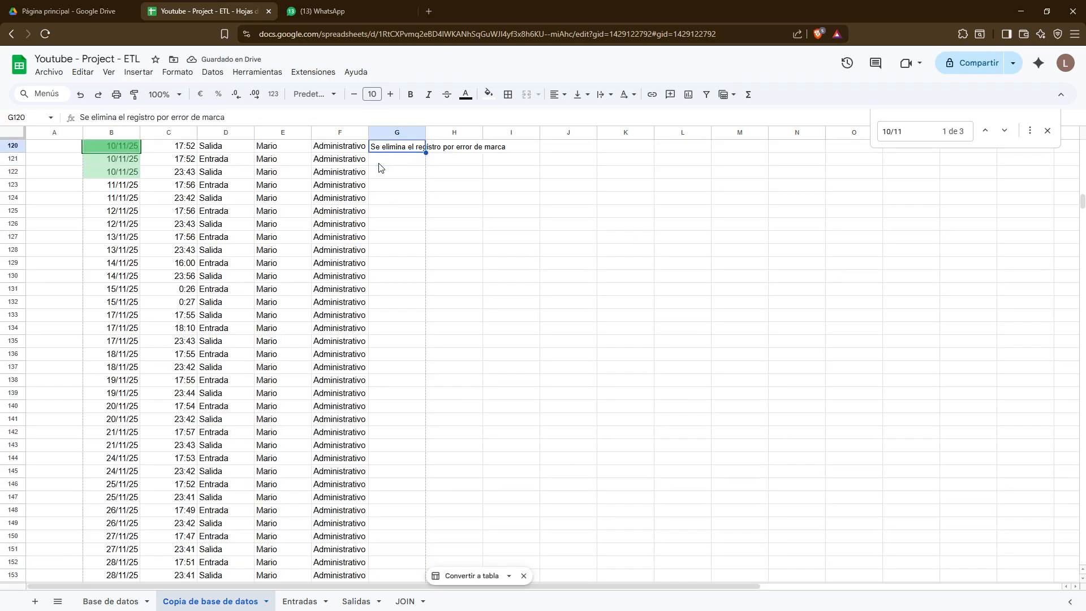
pyautogui.press('Left')
pyautogui.press('Left')
pyautogui.press('Left')
pyautogui.press('Left')
pyautogui.press('Left')
pyautogui.press('Right')
pyautogui.press('Right')
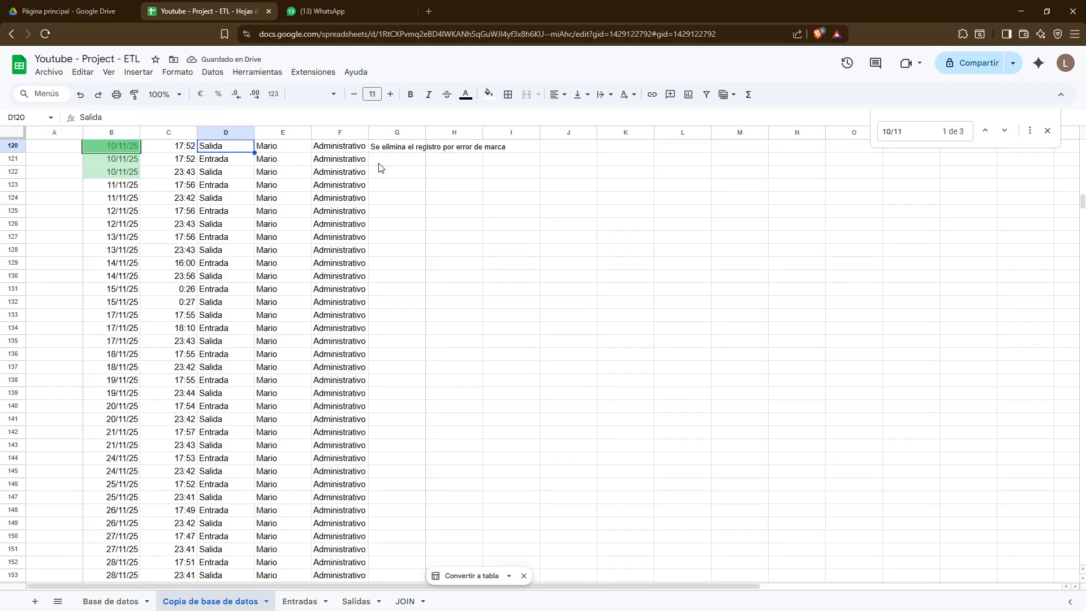
# Close the date search and fit column G's width to the annotation text
pyautogui.click(1048, 130)
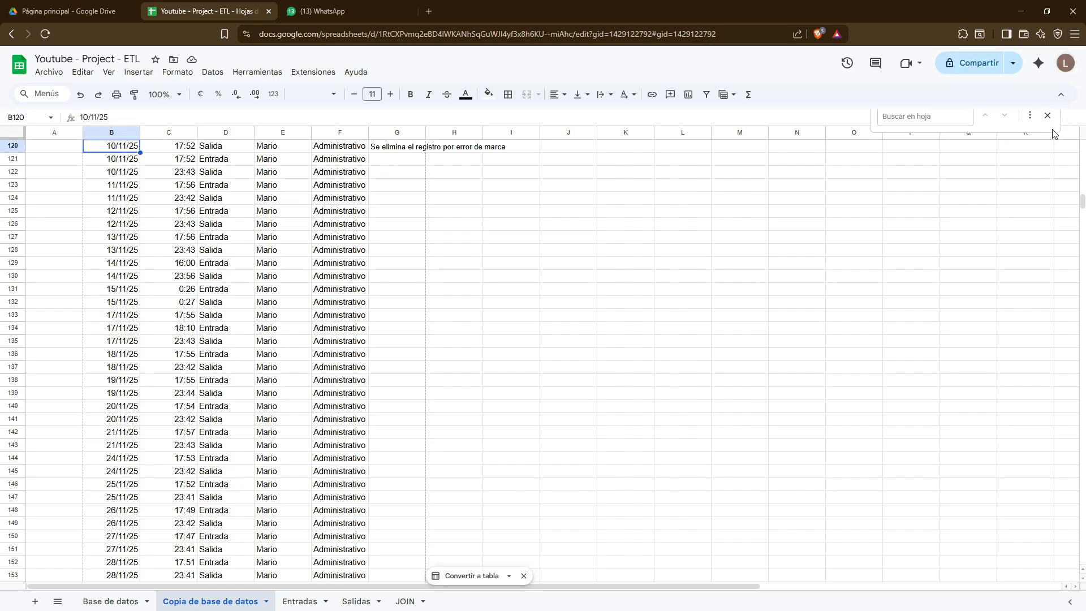
pyautogui.click(430, 134)
pyautogui.doubleClick(424, 132)
pyautogui.click(396, 147)
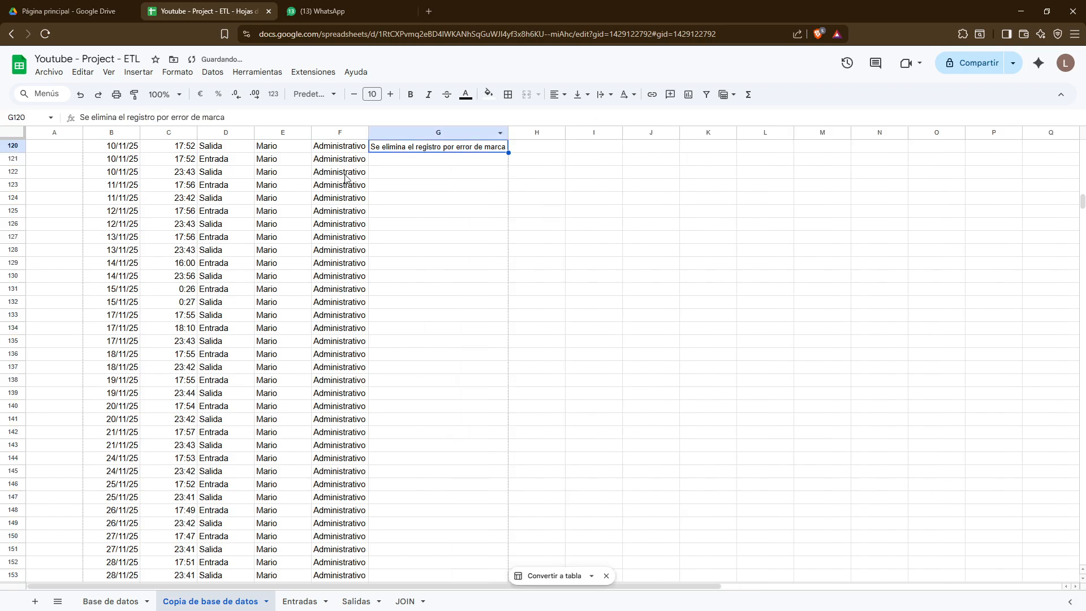
# Select the full table B2:G191 in the copied sheet, header row included, and open its conditional formatting rules
pyautogui.scroll(5, 326, 234)
pyautogui.scroll(20, 299, 252)
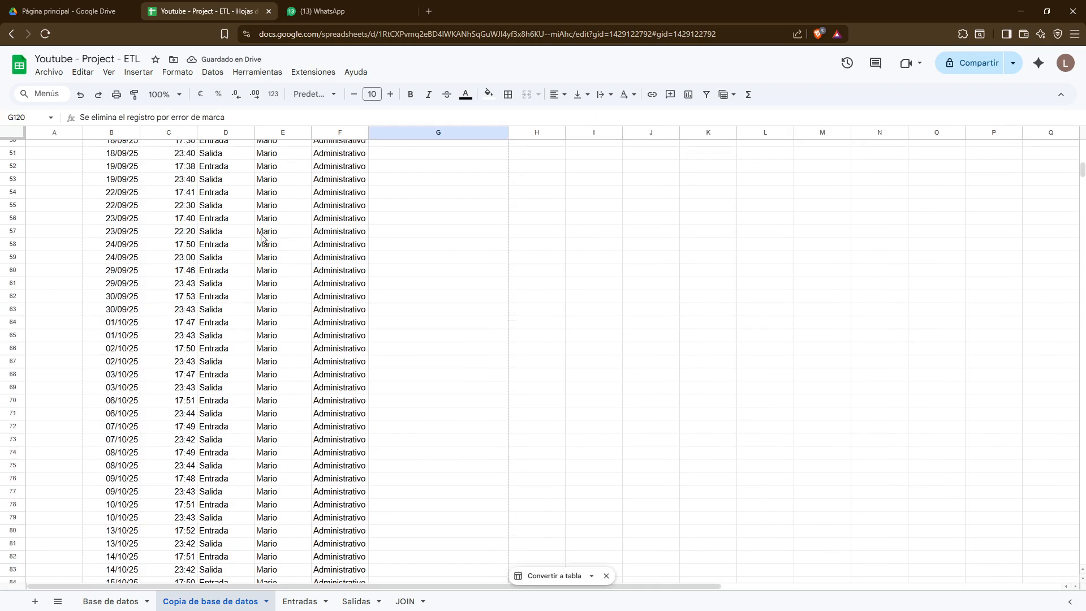
pyautogui.click(124, 198)
pyautogui.hotkey('ctrl', 'e')
pyautogui.scroll(2, 142, 199)
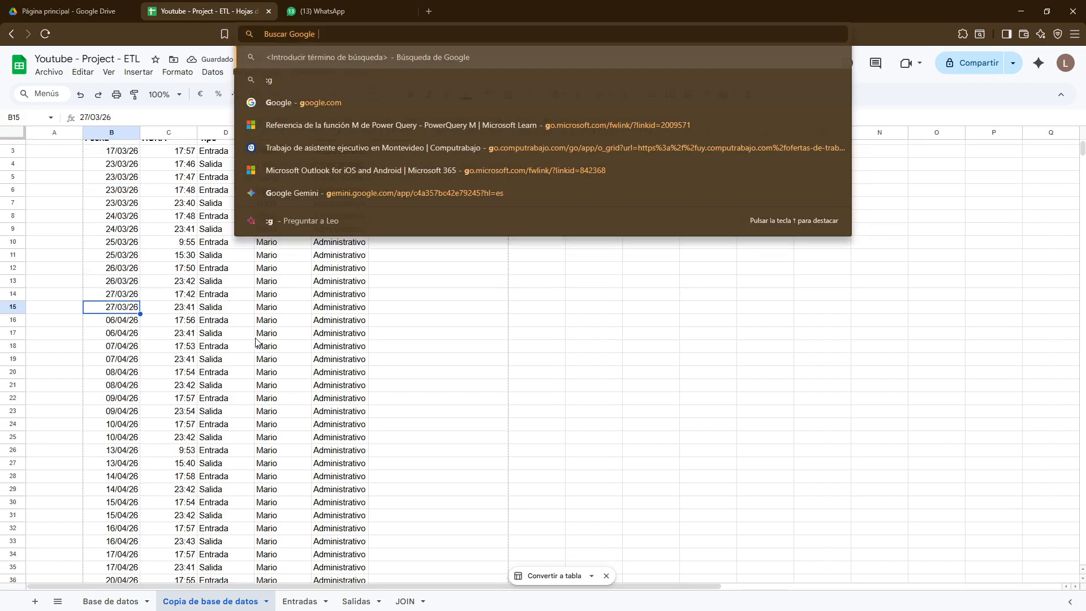
pyautogui.click(259, 338)
pyautogui.scroll(1, 226, 294)
pyautogui.click(120, 159)
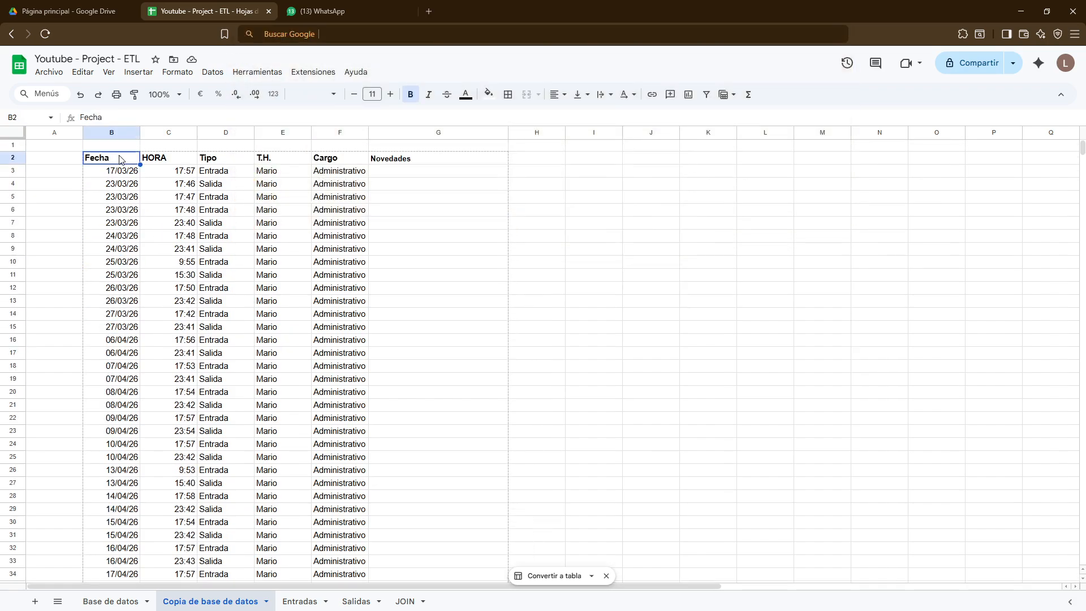
pyautogui.hotkey('alt', 'Down')
pyautogui.press('Left')
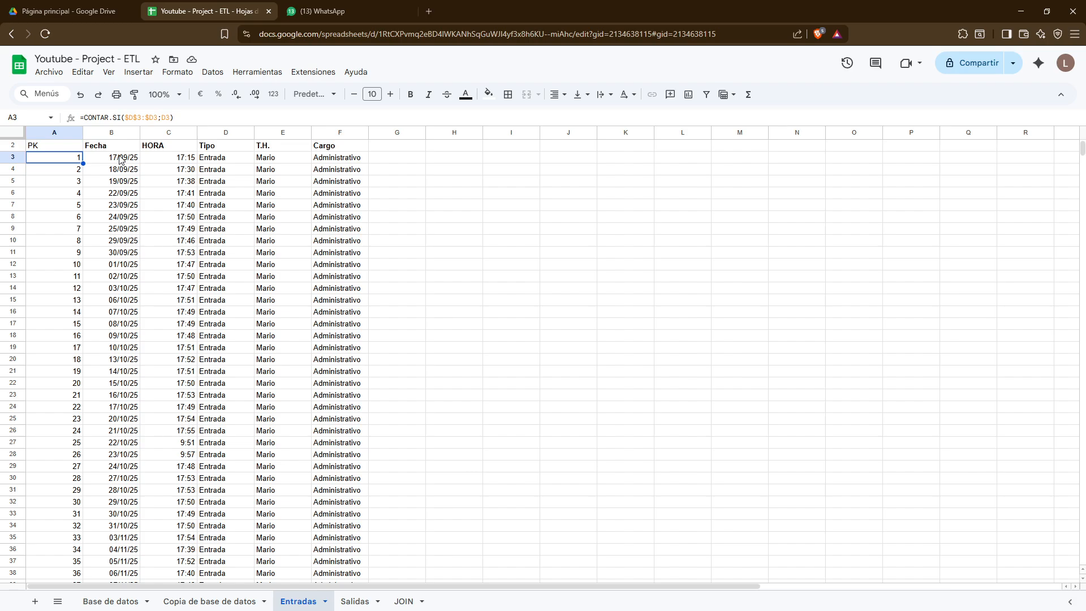
pyautogui.hotkey('alt', 'Up')
pyautogui.hotkey('ctrl', 'shift', 'Right')
pyautogui.hotkey('ctrl', 'shift', 'Down')
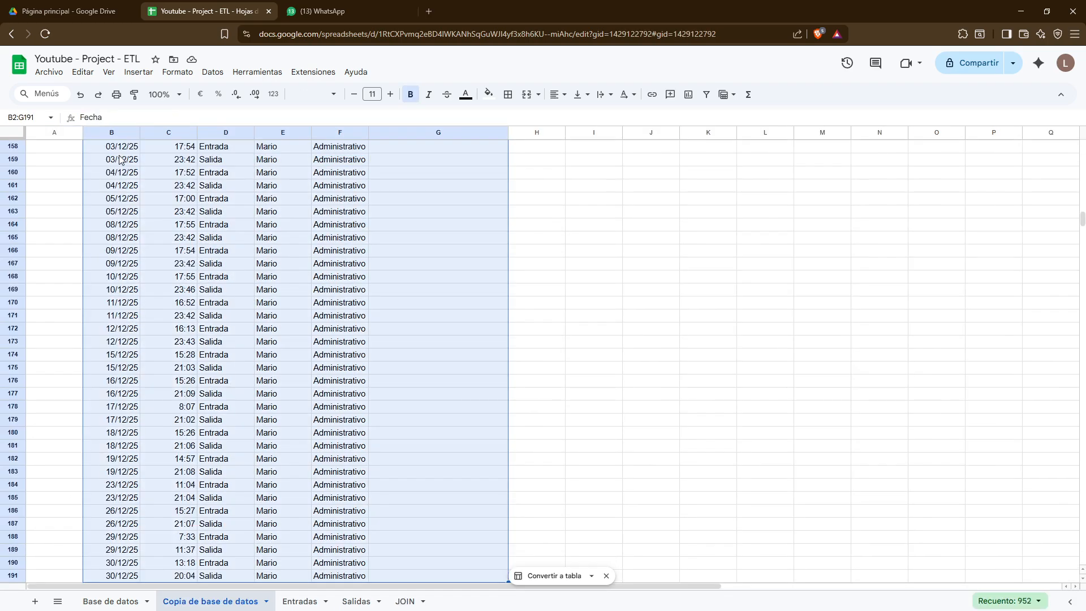
pyautogui.click(177, 72)
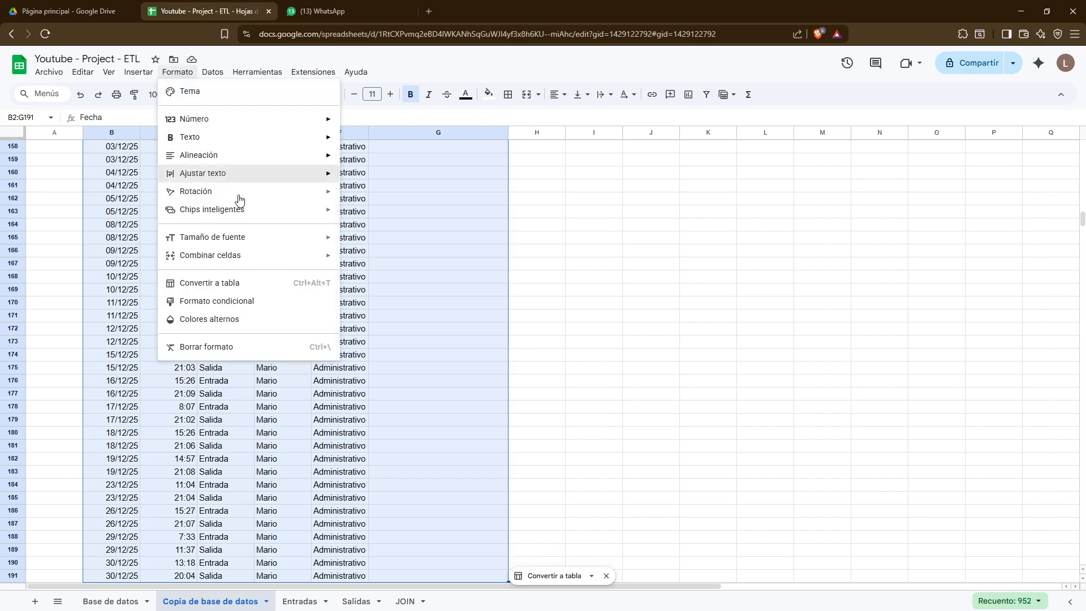
pyautogui.click(241, 303)
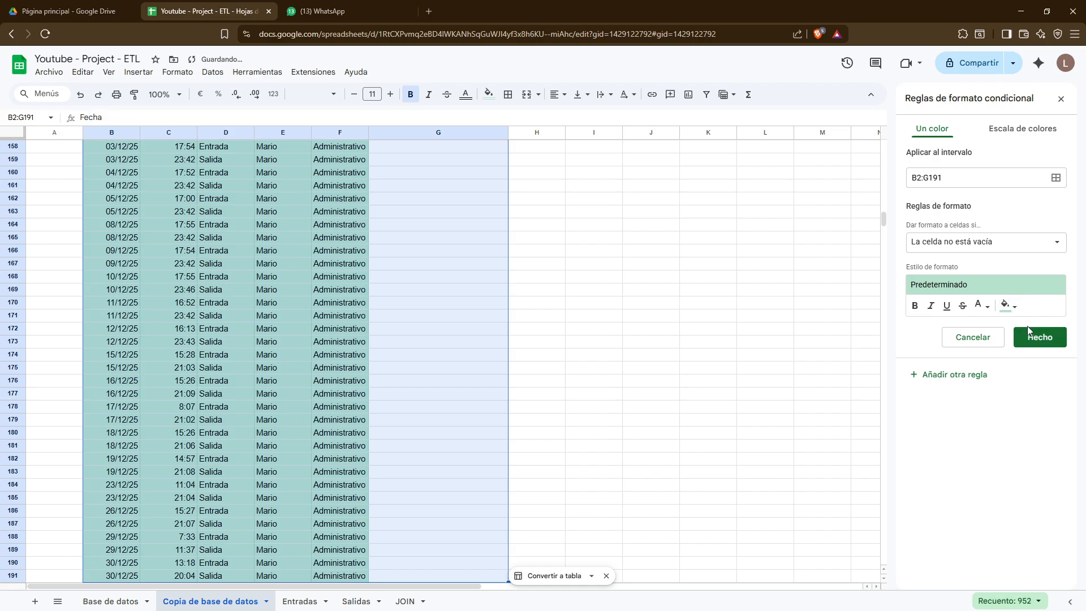
# Set the rule for B2:G191 to "La fórmula personalizada es" with the formula =G3<>""
pyautogui.click(1050, 244)
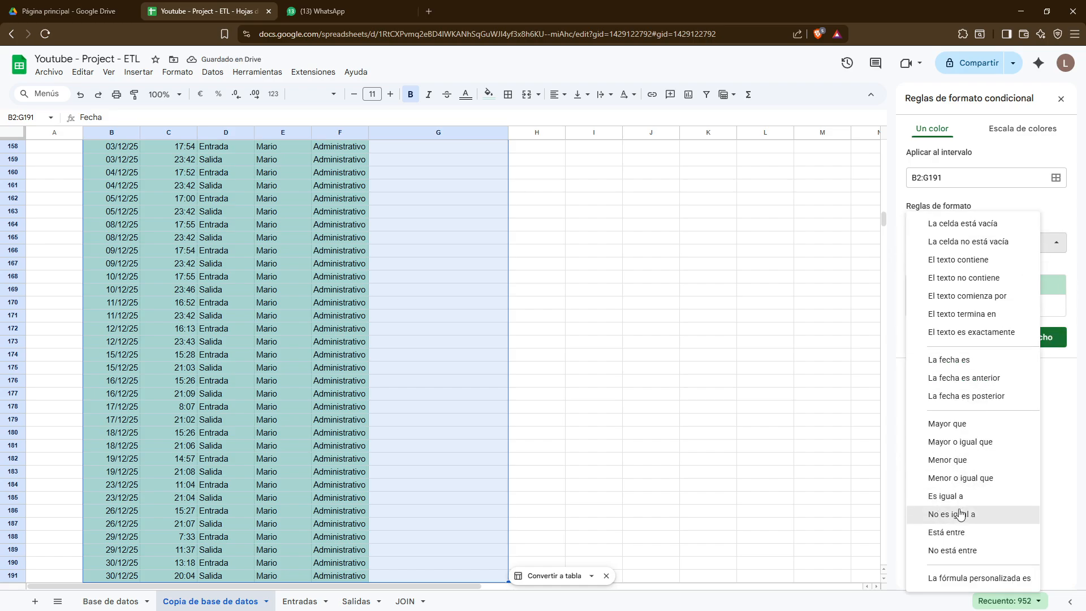
pyautogui.click(978, 576)
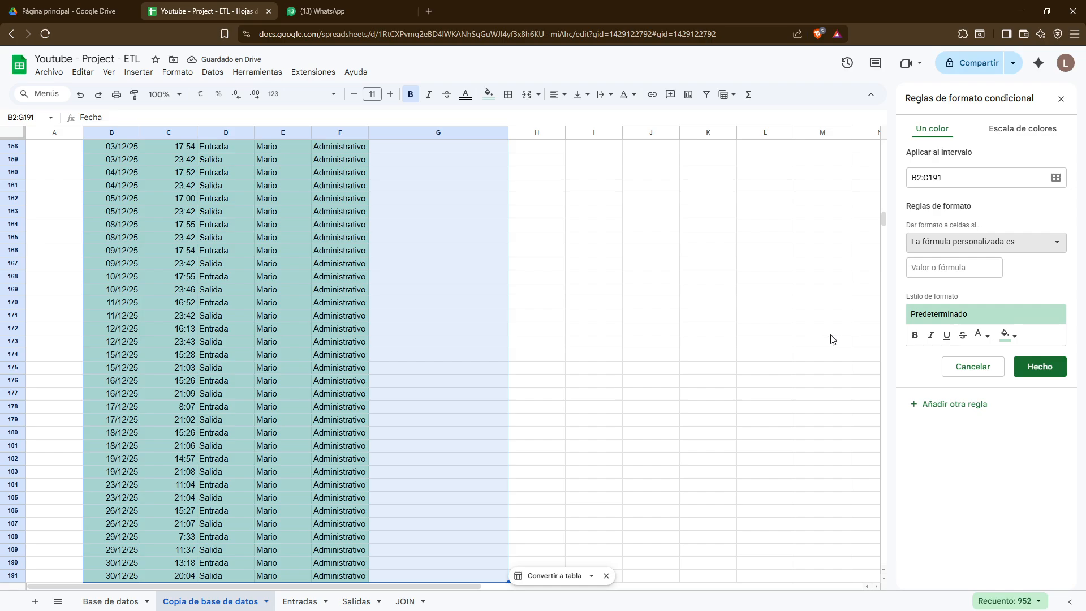
pyautogui.scroll(20, 533, 359)
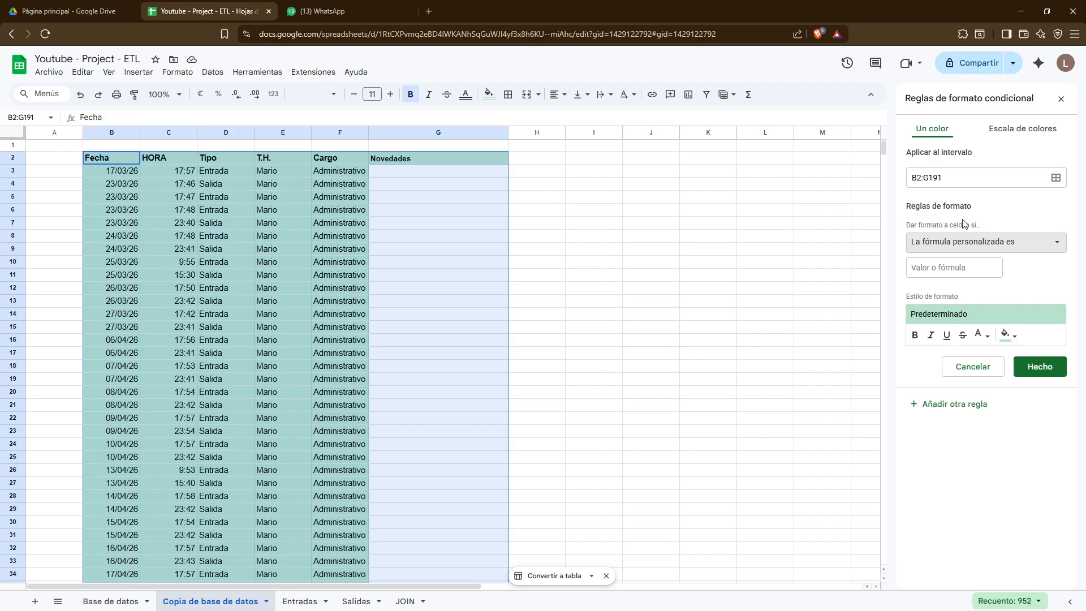
pyautogui.click(958, 273)
pyautogui.write('=')
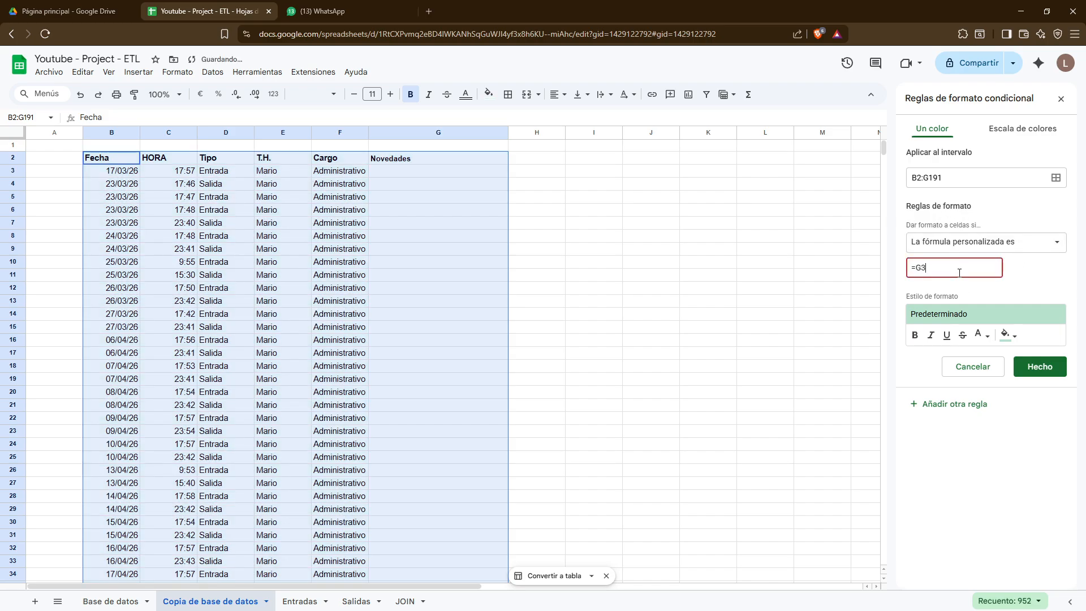
pyautogui.write('G3<>""')
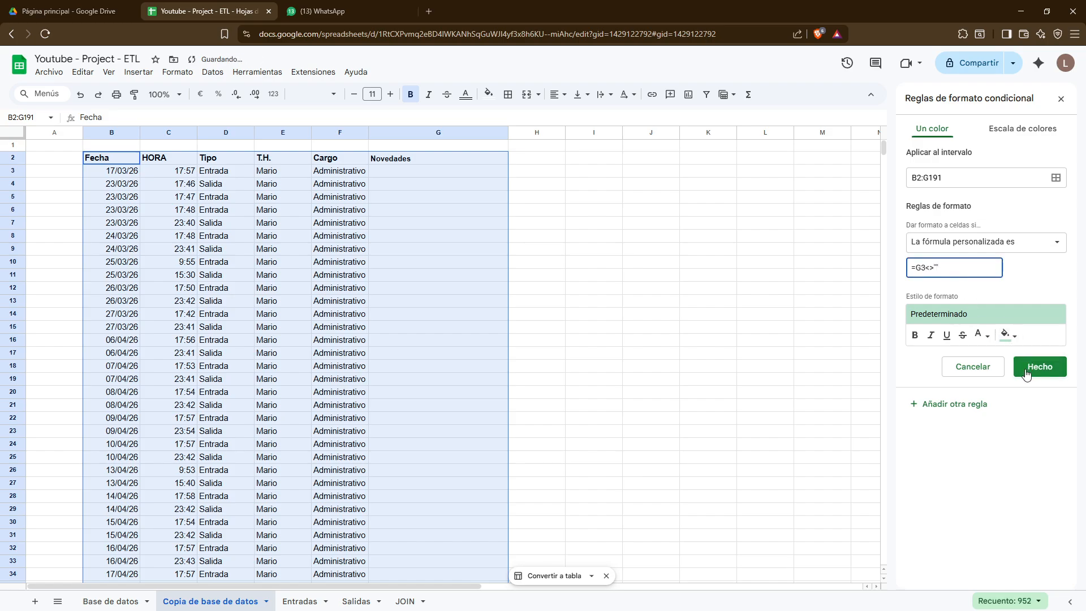
# Give the rule a pale yellow fill and save it
pyautogui.click(1007, 335)
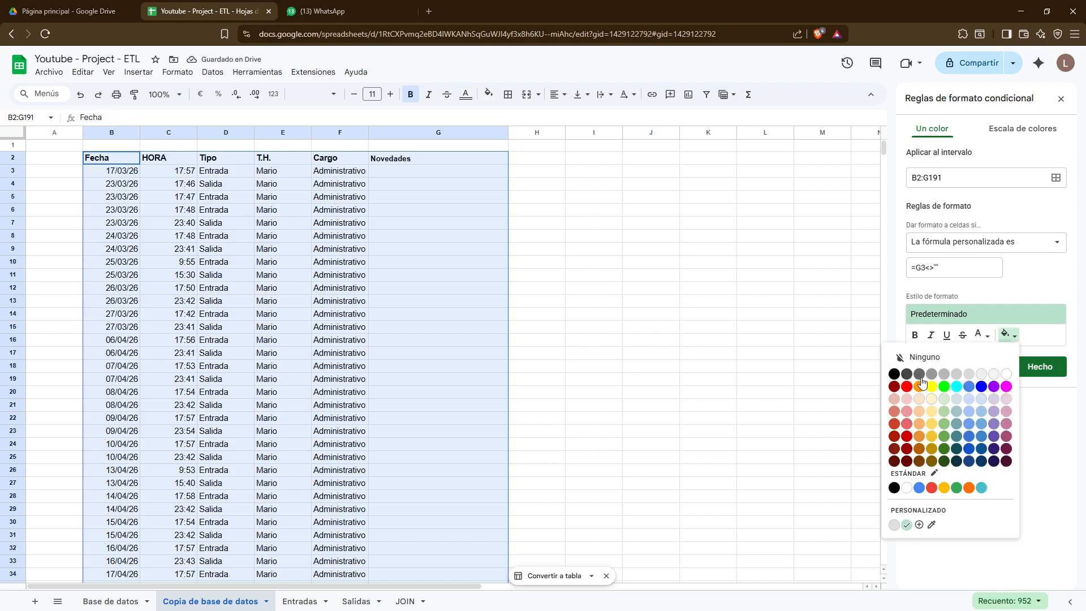
pyautogui.click(929, 401)
pyautogui.click(1029, 369)
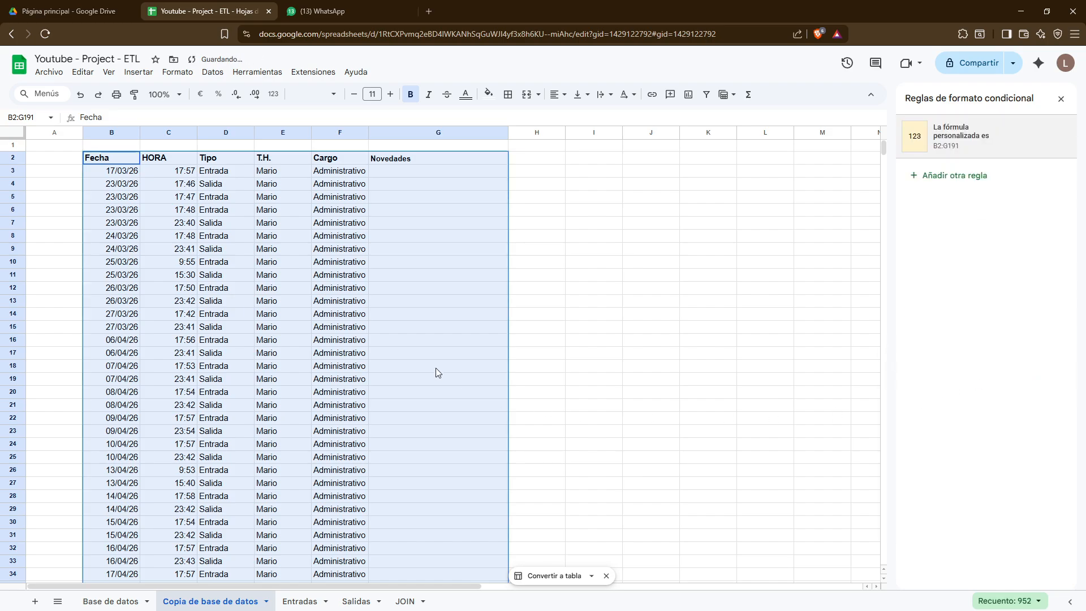
# Find the annotated record in the Novedades column and check which cells around rows 118 to 121 the rule highlights
pyautogui.click(436, 371)
pyautogui.hotkey('ctrl', 'Down')
pyautogui.press('Down')
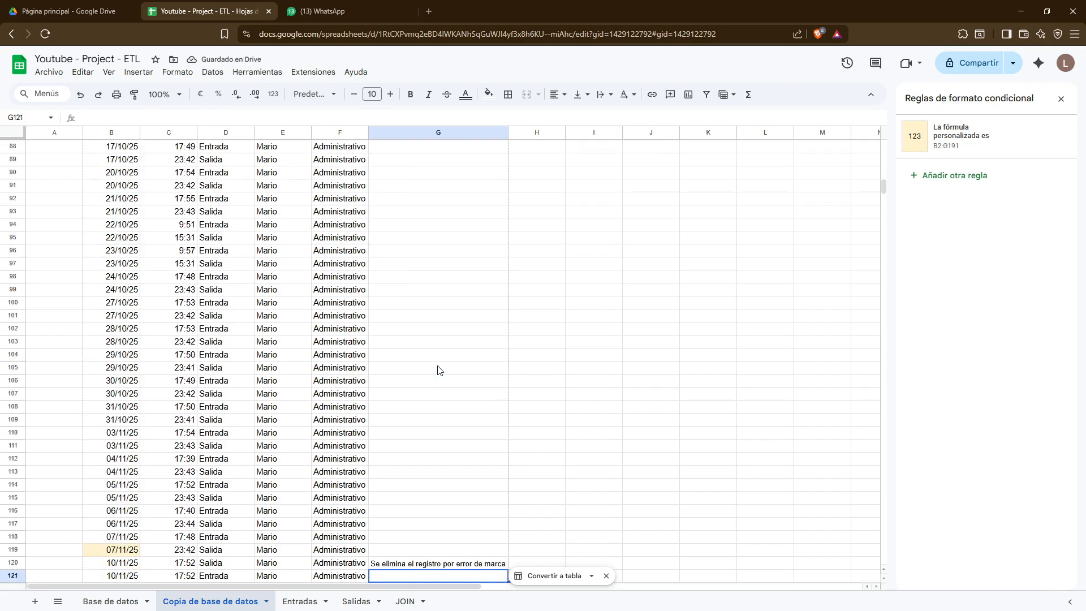
pyautogui.press('Up')
pyautogui.press('Left')
pyautogui.press('Left')
pyautogui.press('Left')
pyautogui.press('Left')
pyautogui.press('Up')
pyautogui.press('Left')
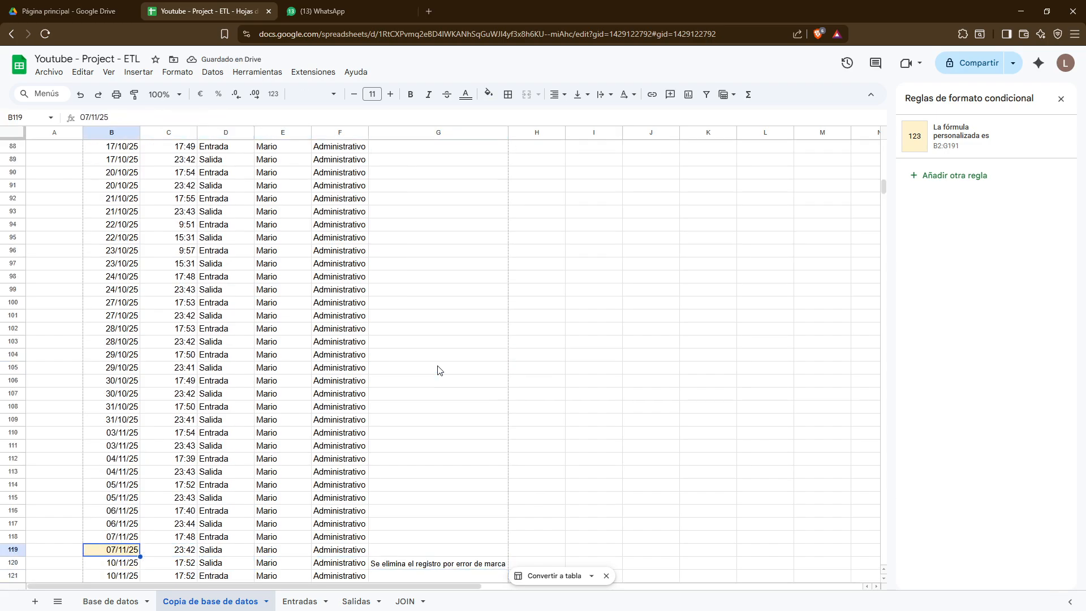
pyautogui.press('Right')
pyautogui.press('Right')
pyautogui.press('Right')
pyautogui.press('Right')
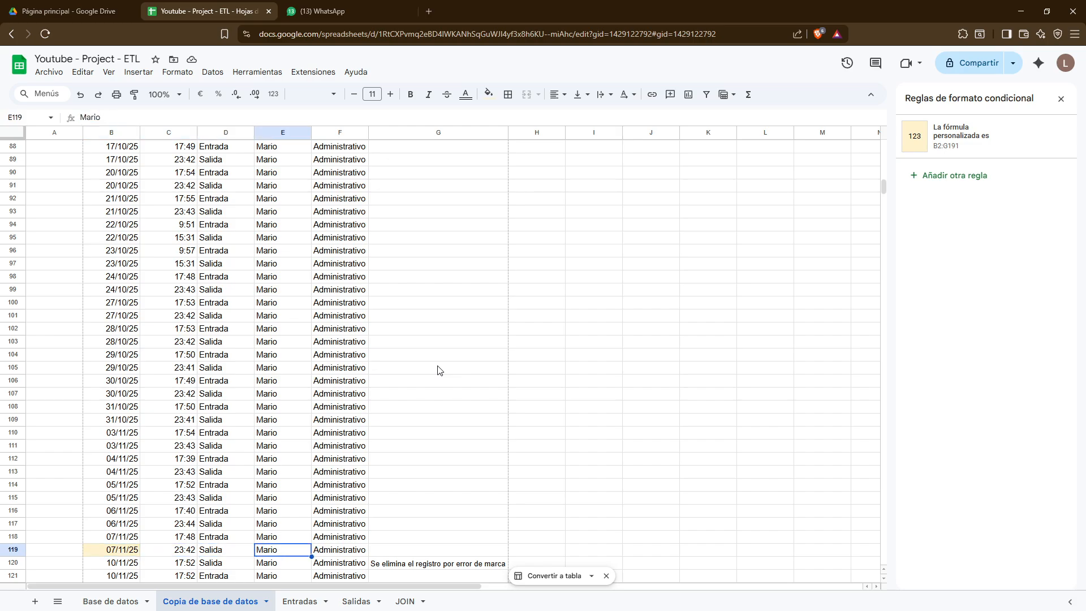
pyautogui.press('Left')
pyautogui.press('Left')
pyautogui.press('Left')
pyautogui.press('Left')
pyautogui.press('Up')
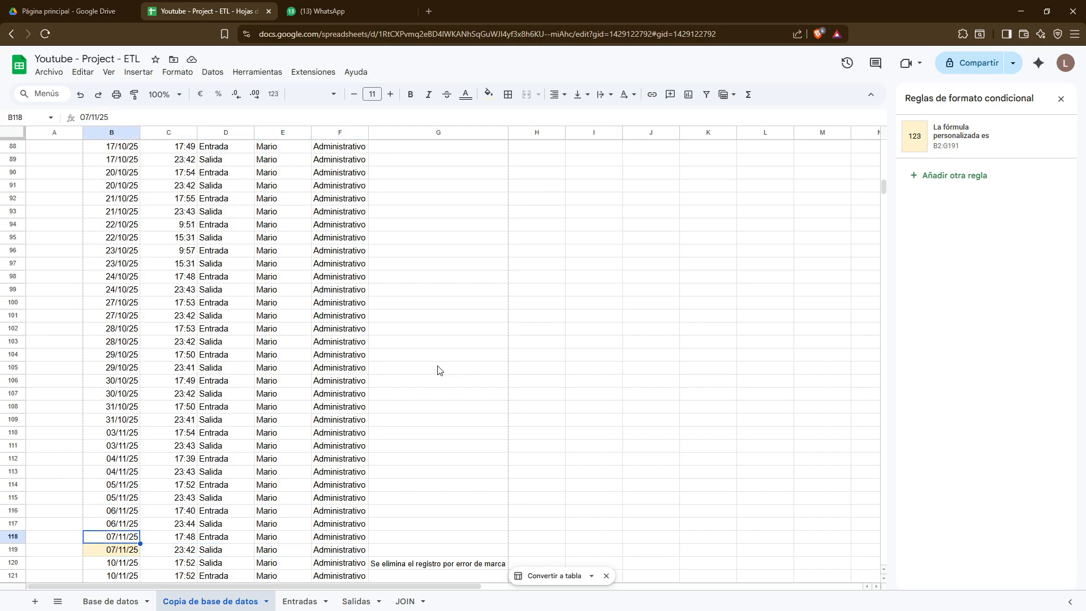
# Try the custom rule on B2:G191 without the equals sign, as G3<>"", and save it
pyautogui.hotkey('ctrl', 'Up')
pyautogui.hotkey('ctrl', 'shift', 'Right')
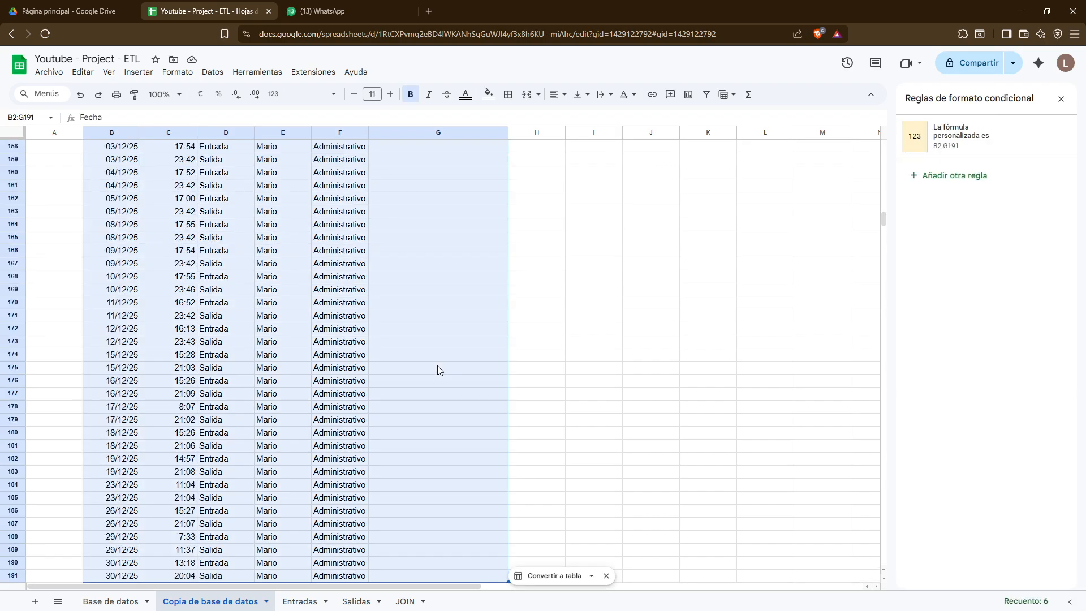
pyautogui.hotkey('ctrl', 'shift', 'Down')
pyautogui.click(934, 143)
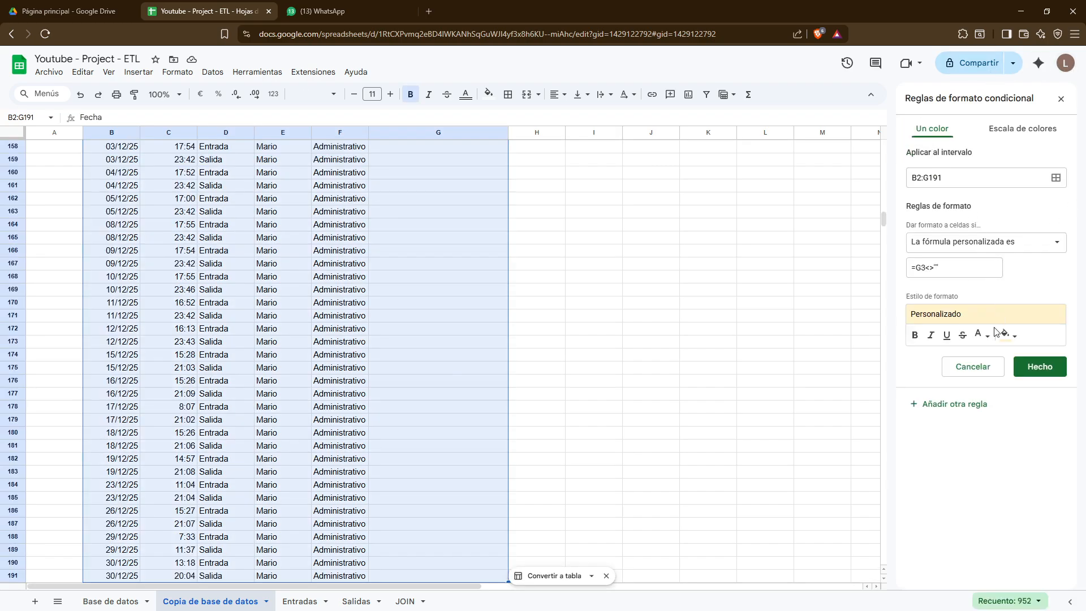
pyautogui.click(918, 267)
pyautogui.press('BackSpace')
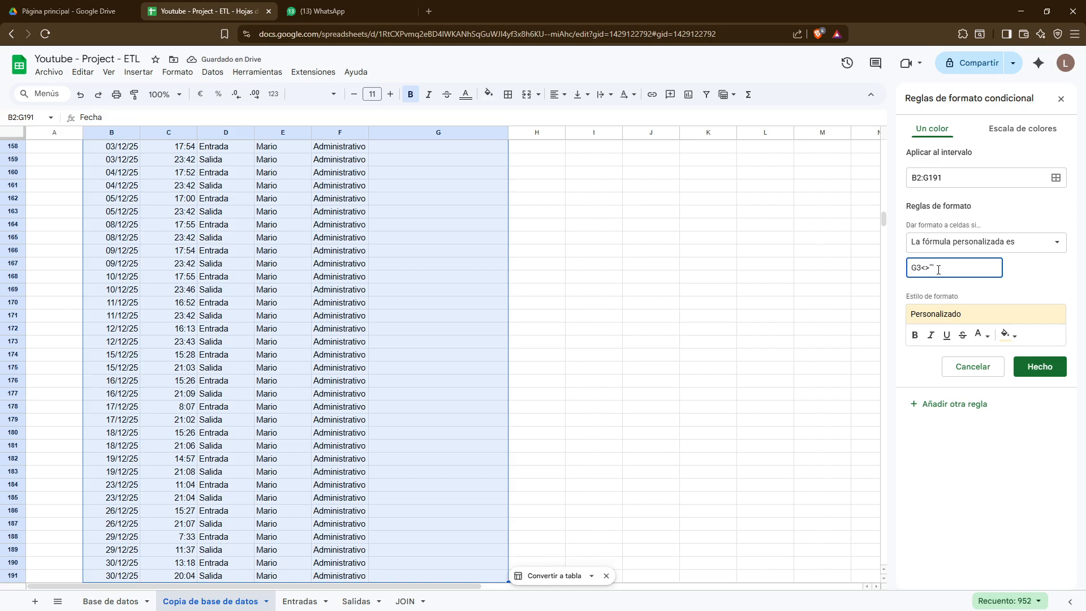
pyautogui.click(1040, 367)
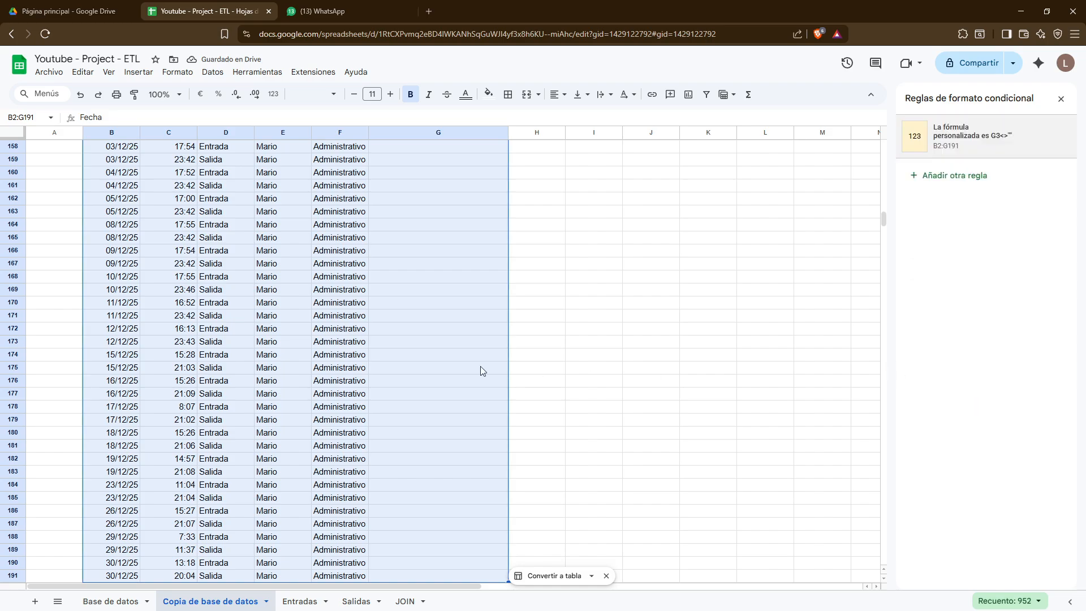
# Look through the table's highlighting, restore the rule's formula to =G3<>"" and save it
pyautogui.scroll(-7, 480, 365)
pyautogui.scroll(6, 456, 376)
pyautogui.scroll(10, 461, 376)
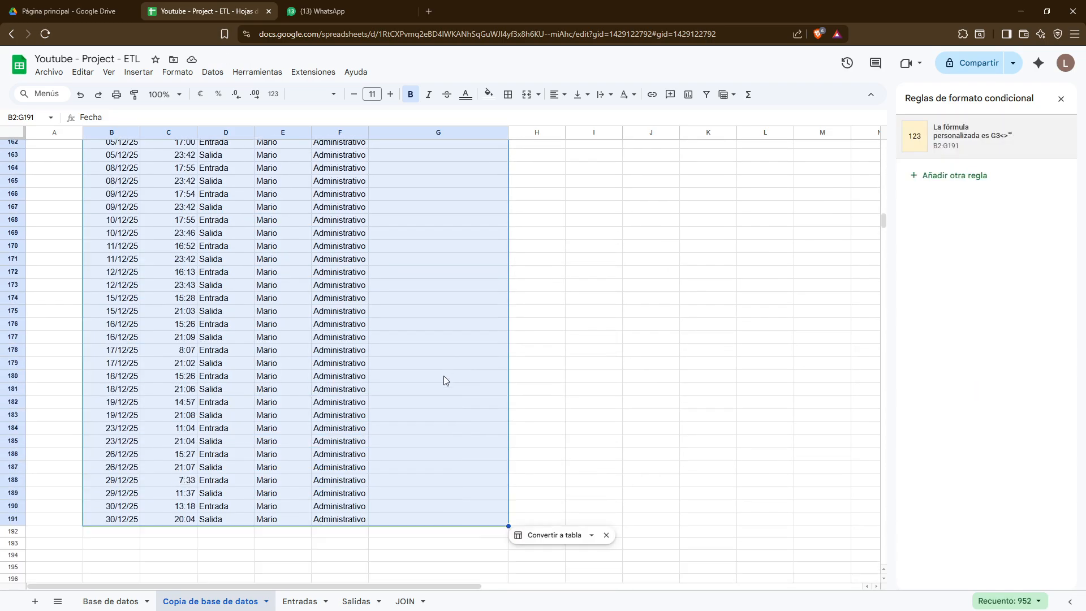
pyautogui.scroll(20, 449, 379)
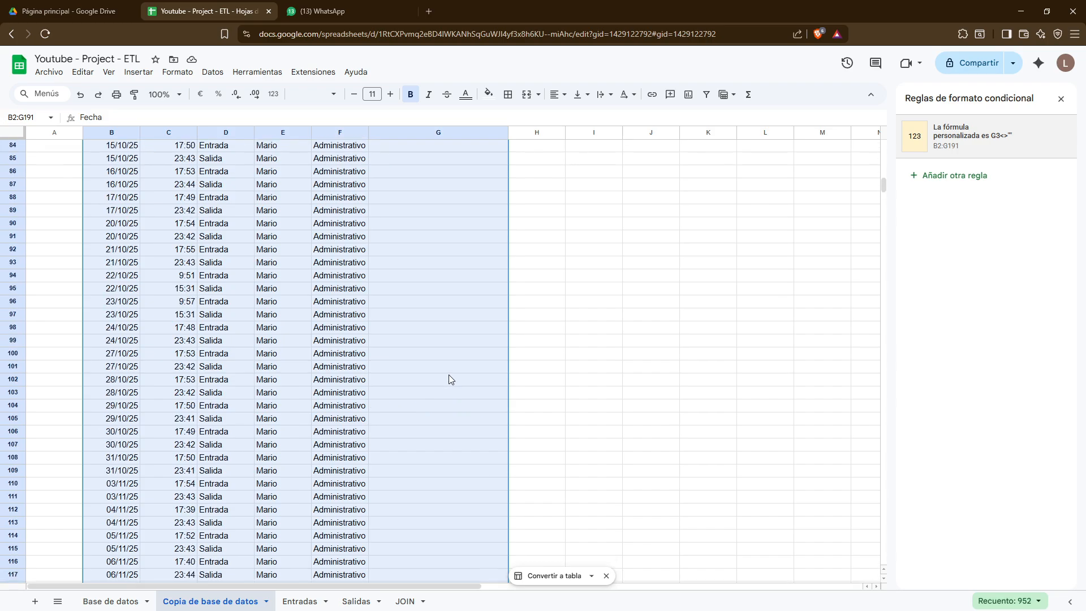
pyautogui.scroll(6, 493, 355)
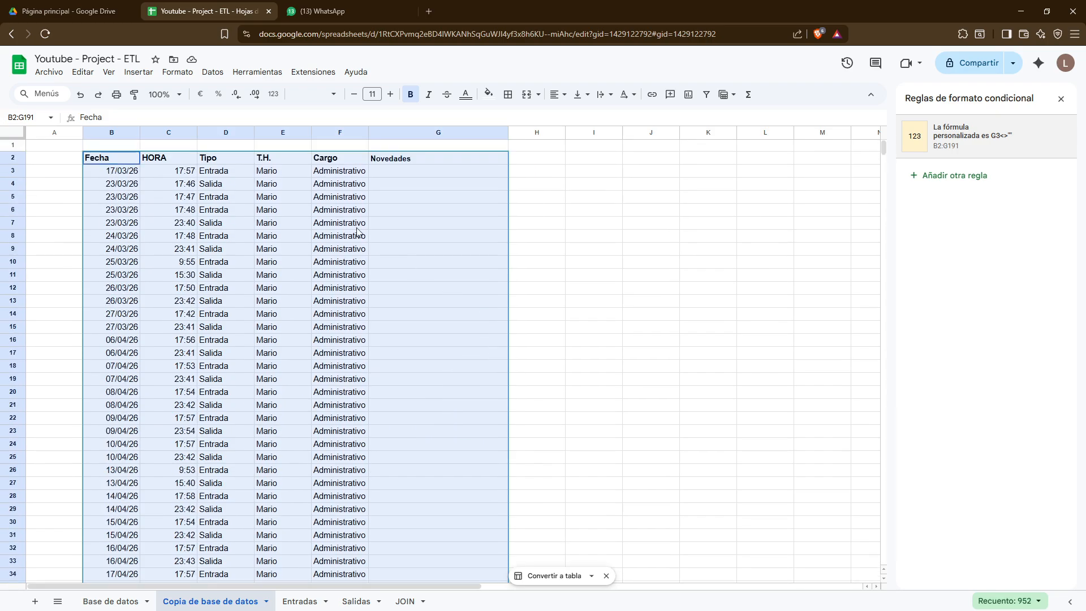
pyautogui.click(960, 145)
pyautogui.click(920, 267)
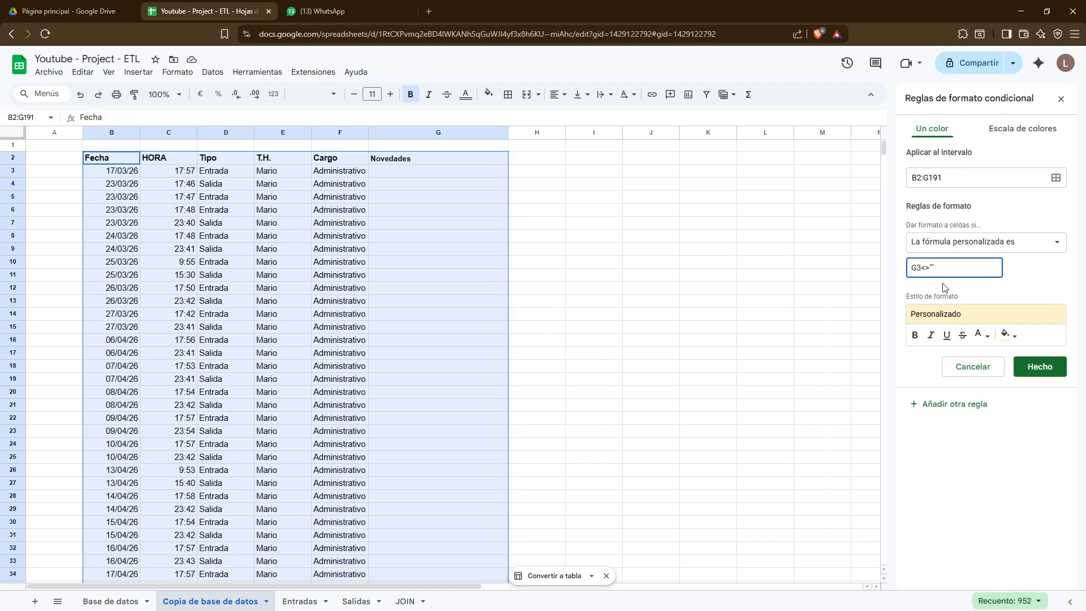
pyautogui.write('=')
pyautogui.click(1039, 367)
# Compare the highlighted date cell in row 119 with the annotated record in row 120
pyautogui.scroll(-20, 278, 332)
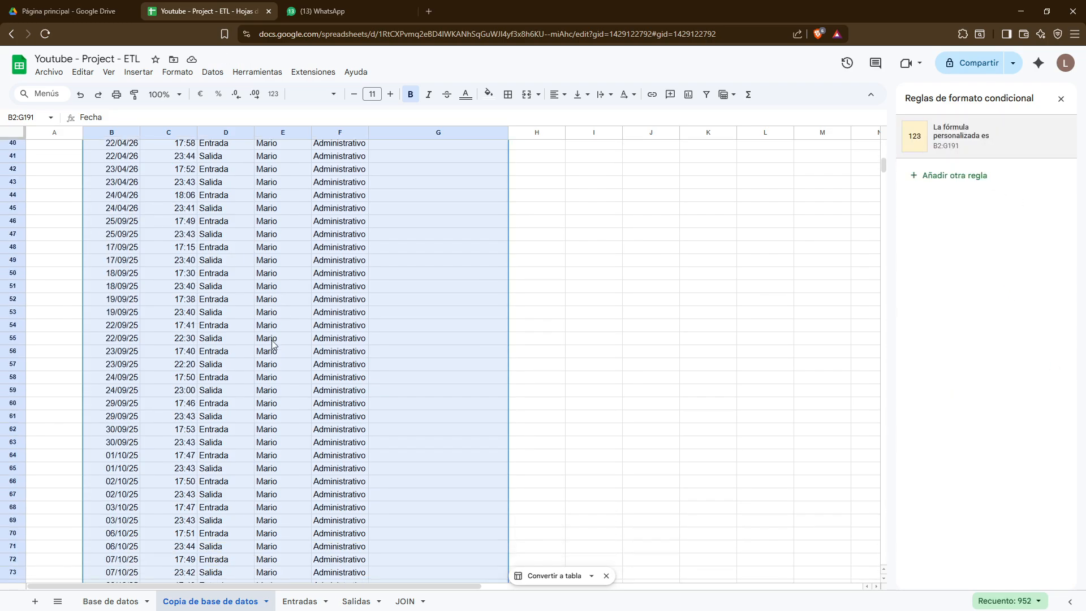
pyautogui.scroll(-7, 284, 322)
pyautogui.scroll(6, 284, 322)
pyautogui.click(285, 378)
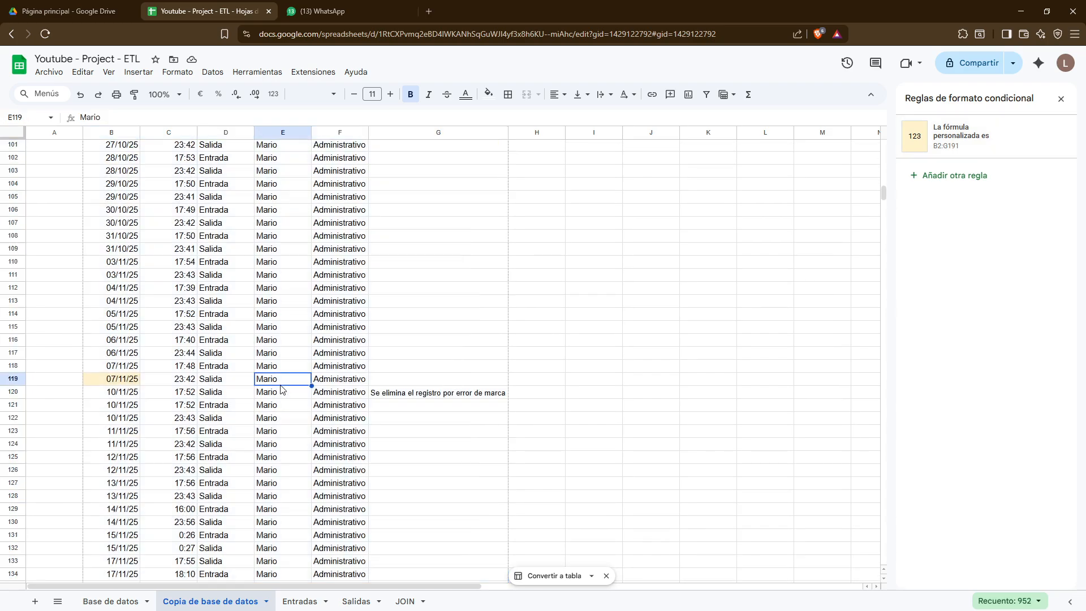
pyautogui.click(166, 397)
pyautogui.moveTo(127, 396); pyautogui.dragTo(416, 396)
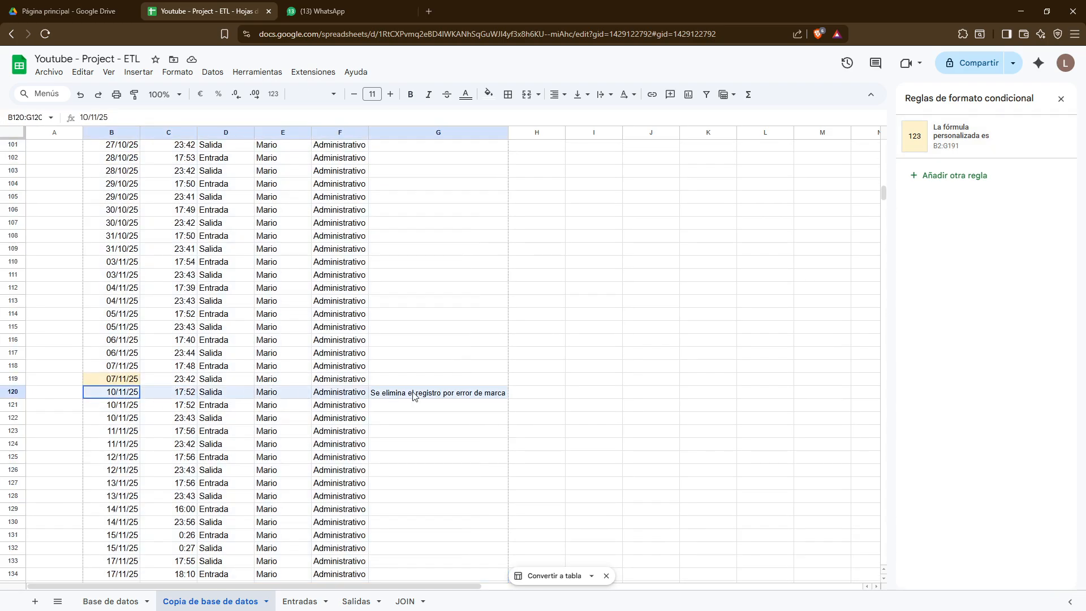
pyautogui.click(136, 381)
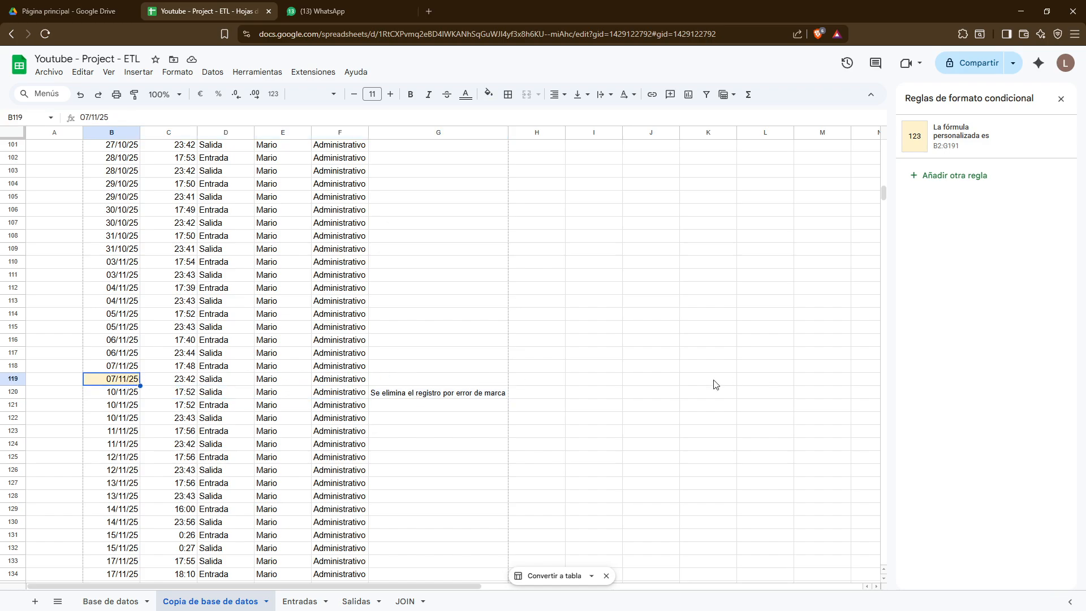
pyautogui.click(537, 420)
pyautogui.click(429, 394)
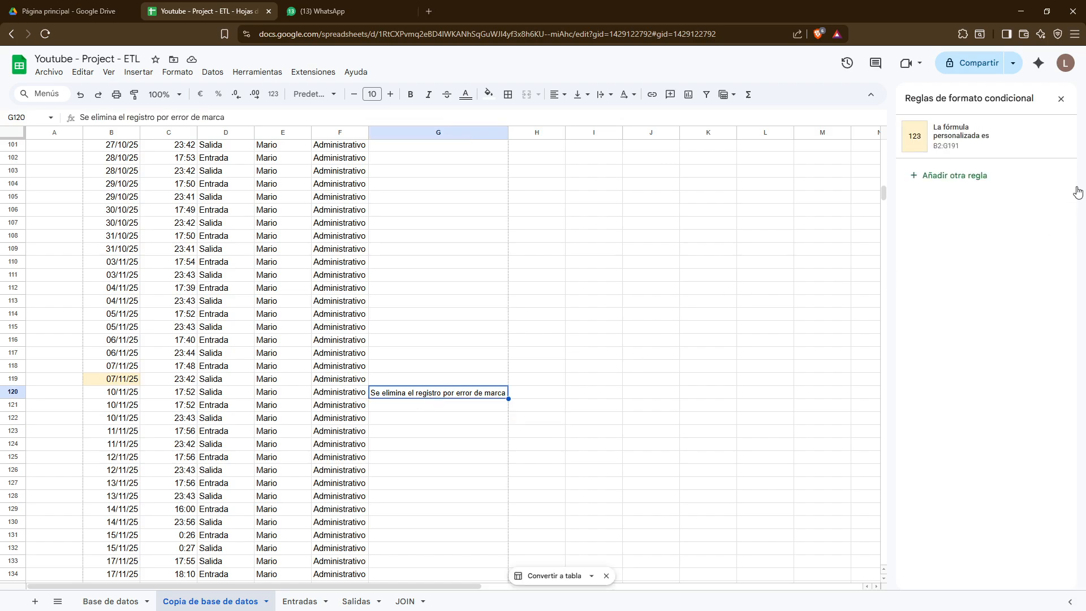
# Change the B2:G191 rule's condition to "No es igual a" with the value "" and save it
pyautogui.click(1050, 148)
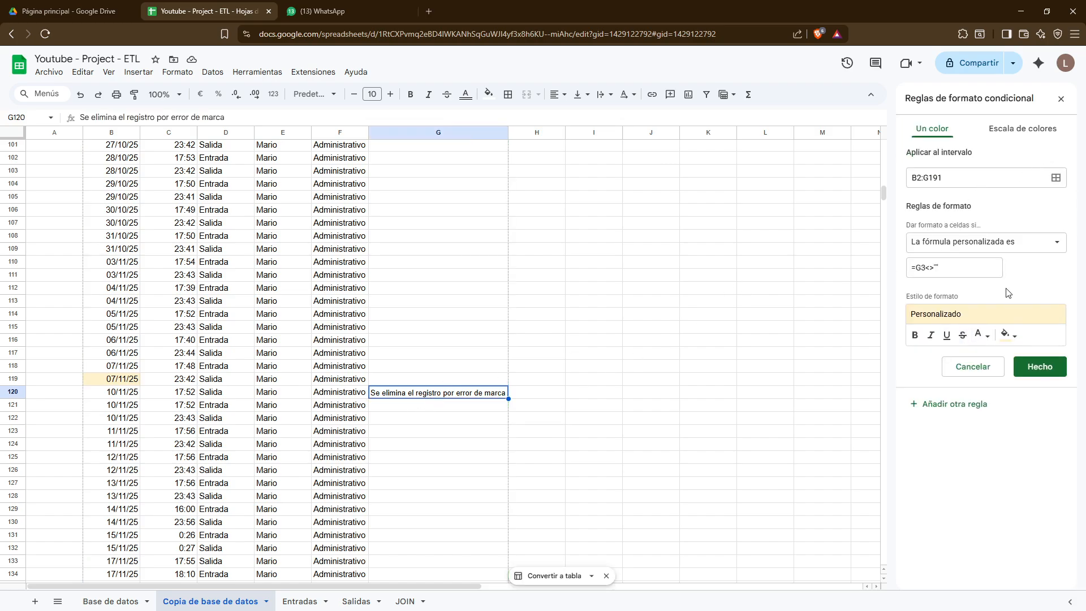
pyautogui.click(977, 246)
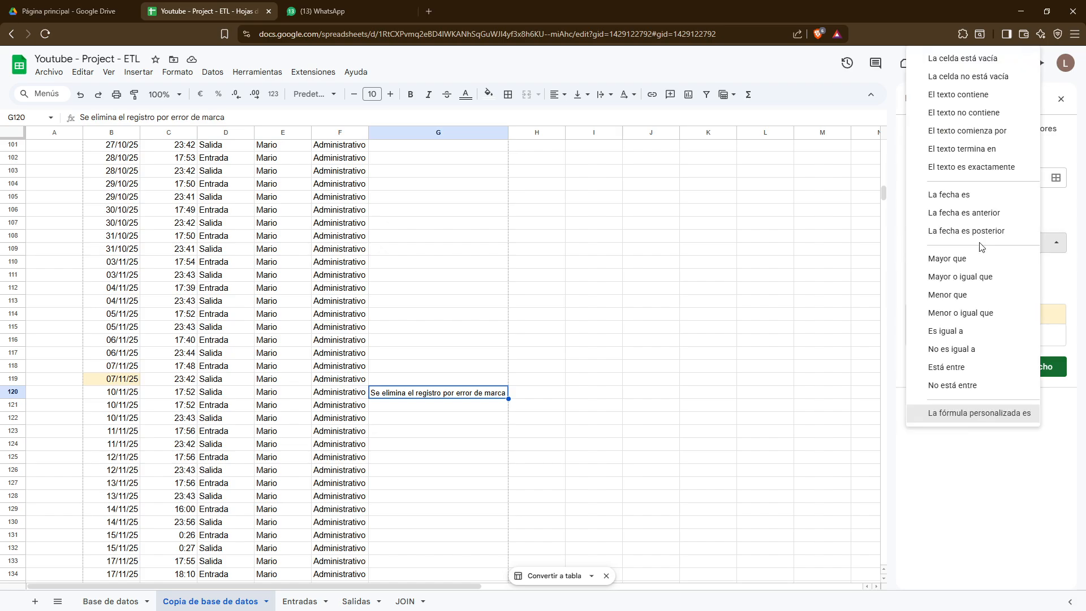
pyautogui.click(983, 351)
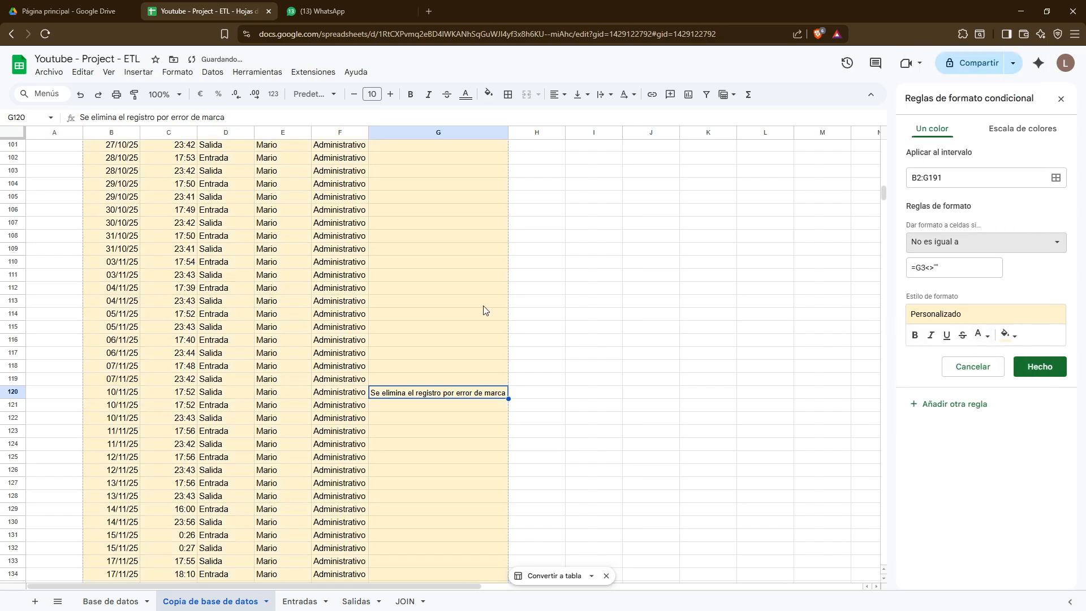
pyautogui.click(945, 270)
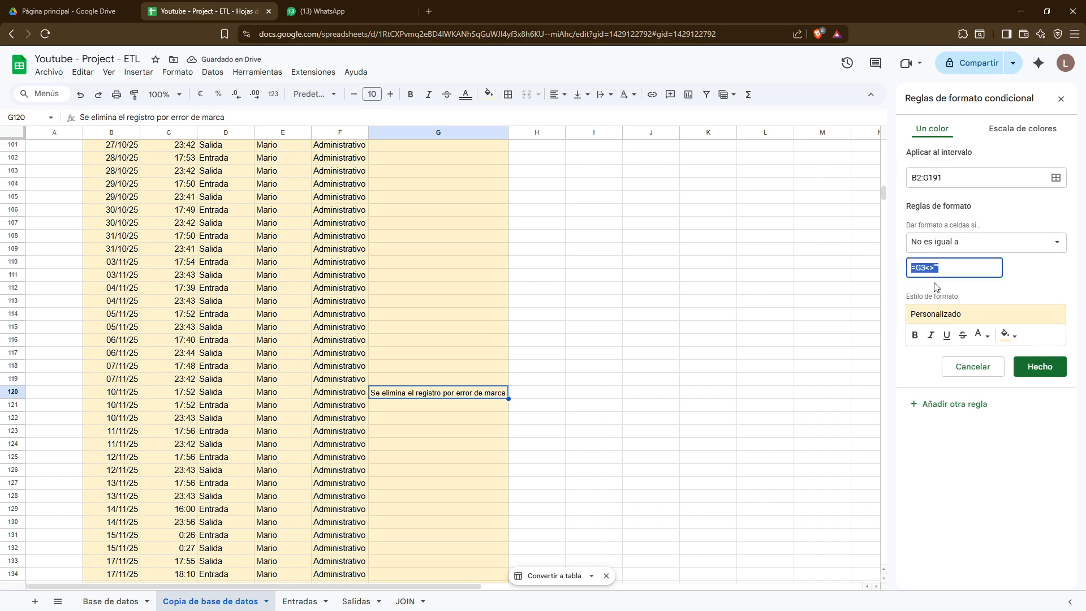
pyautogui.write('"')
pyautogui.press('BackSpace')
pyautogui.write('""')
pyautogui.click(1035, 367)
pyautogui.click(985, 132)
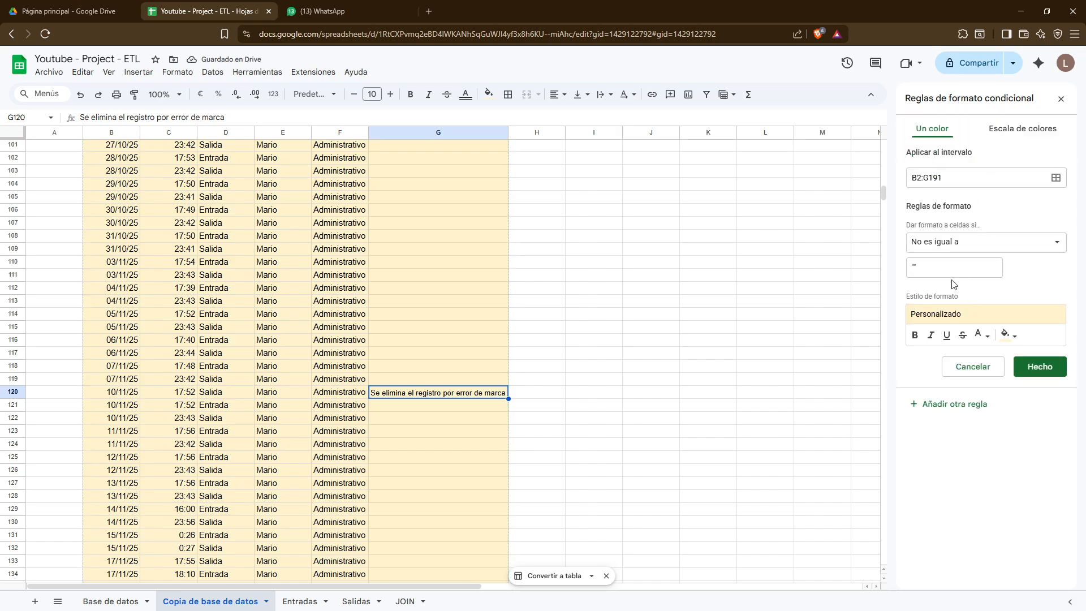
# Clear the rule's comparison value and try to save the rule with an empty value
pyautogui.click(936, 271)
pyautogui.press('BackSpace')
pyautogui.press('BackSpace')
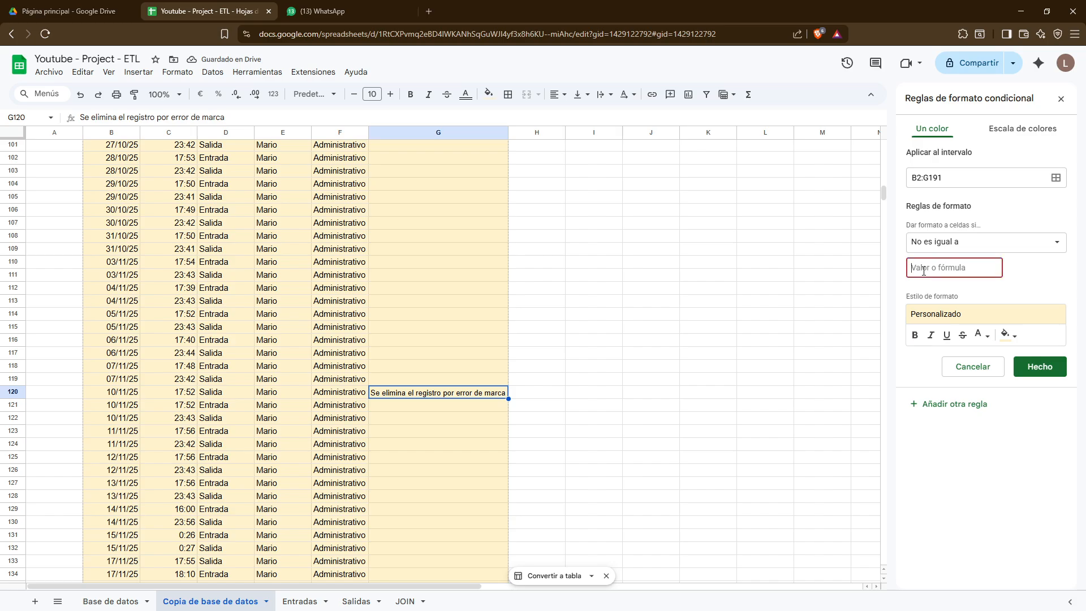
pyautogui.click(1036, 368)
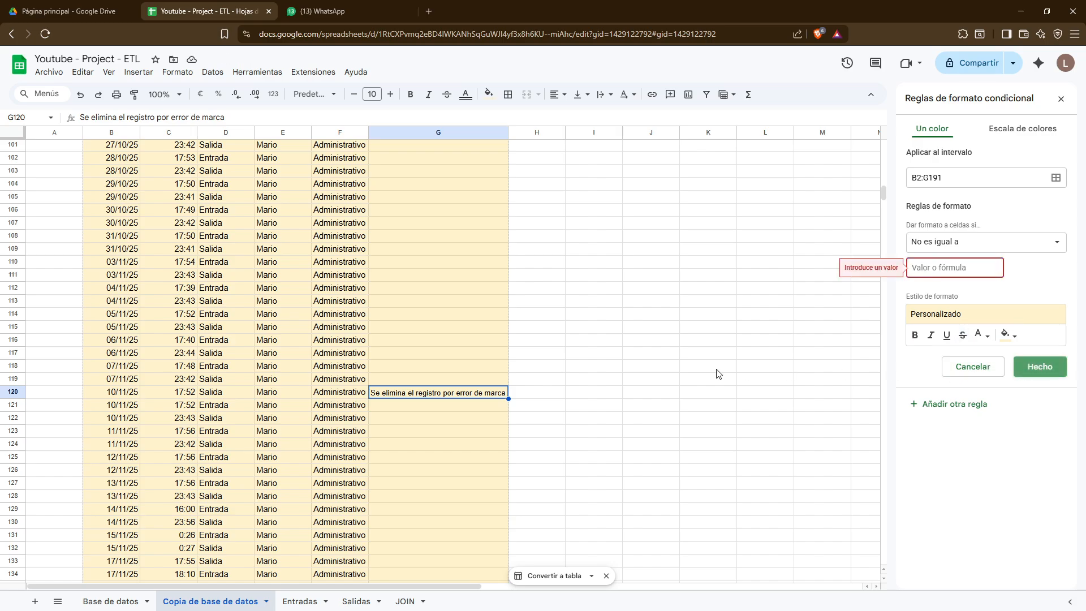
# Set the comparison value of the "No es igual a" rule to =G3<>"" and save it
pyautogui.scroll(5, 428, 343)
pyautogui.scroll(20, 428, 342)
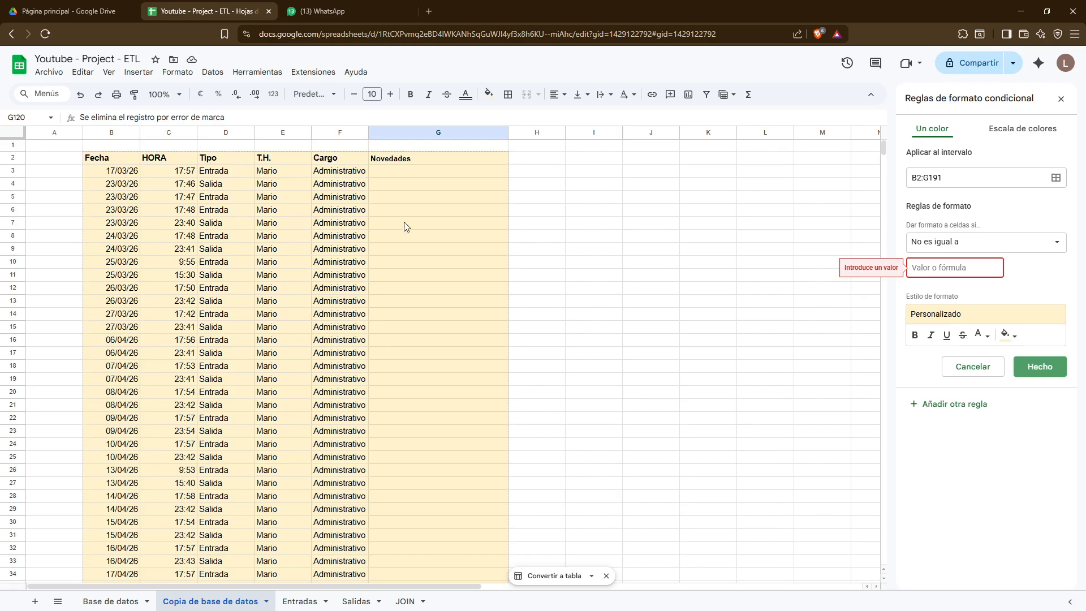
pyautogui.click(926, 269)
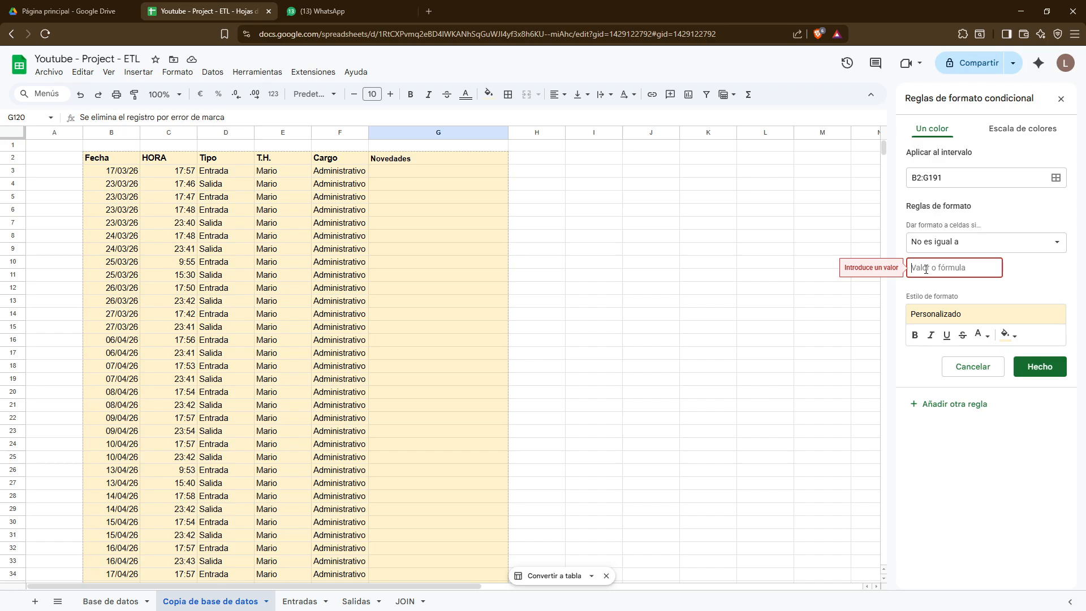
pyautogui.write('G')
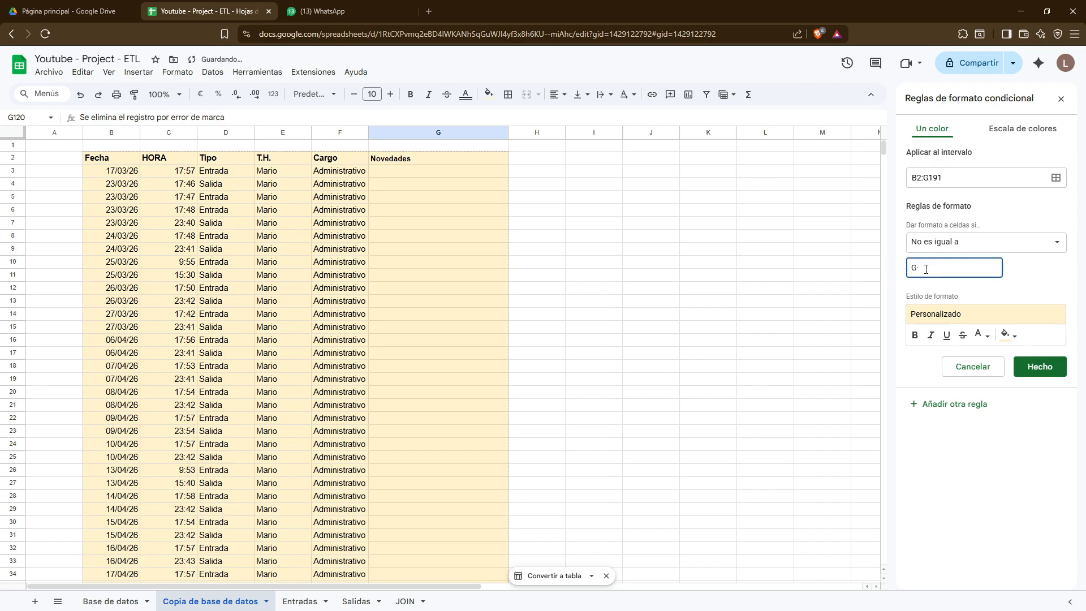
pyautogui.write('3')
pyautogui.write('=')
pyautogui.click(1039, 367)
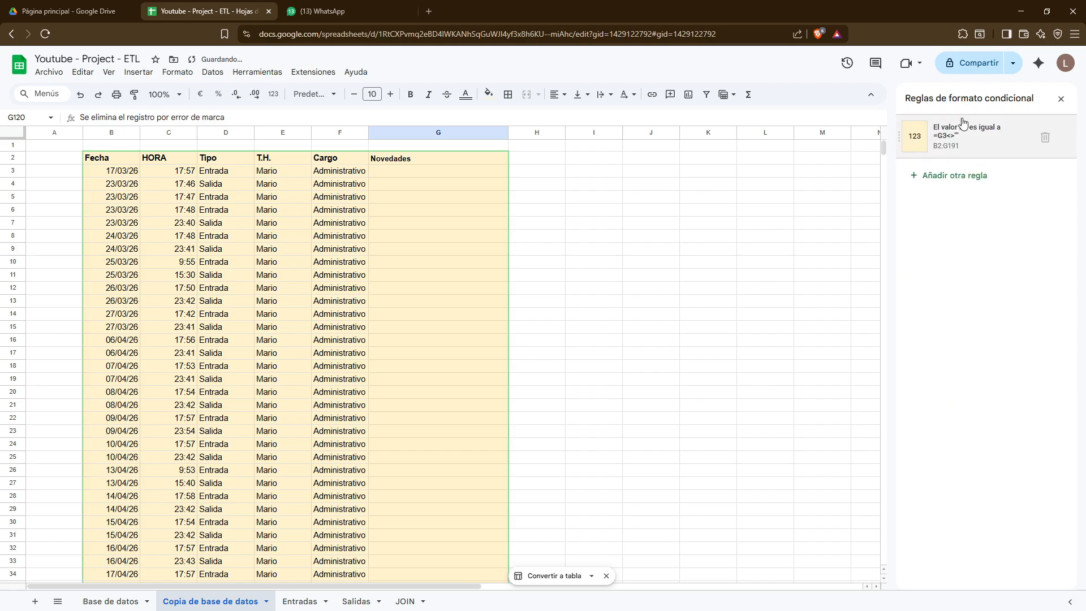
# Try the conditions "La celda está vacía" and "La celda no está vacía" on the rule while viewing the annotated record in row 120
pyautogui.click(930, 126)
pyautogui.scroll(-10, 373, 305)
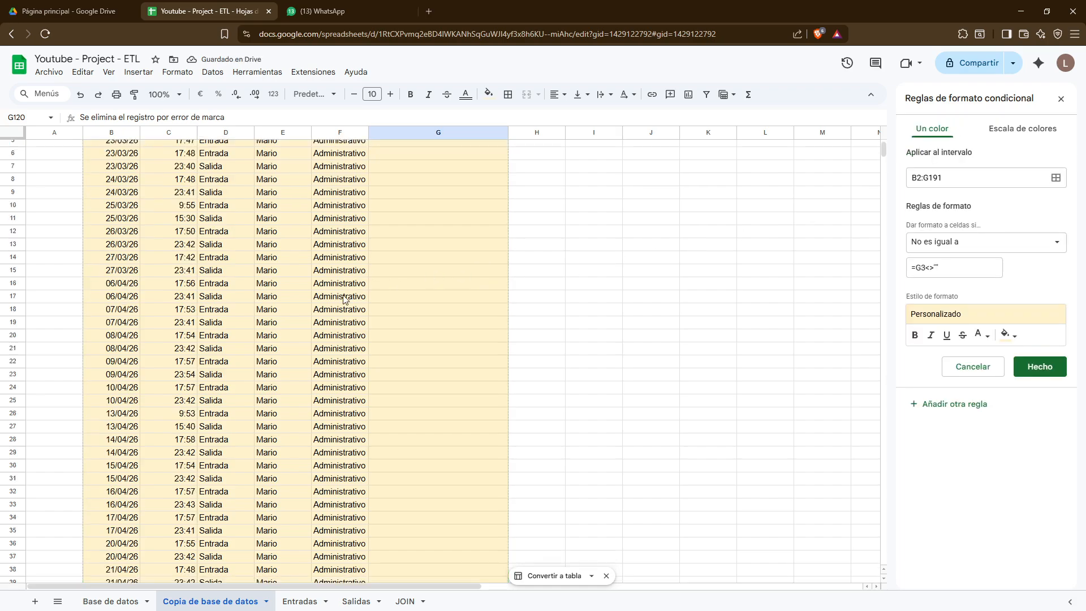
pyautogui.scroll(-13, 333, 308)
pyautogui.scroll(5, 333, 308)
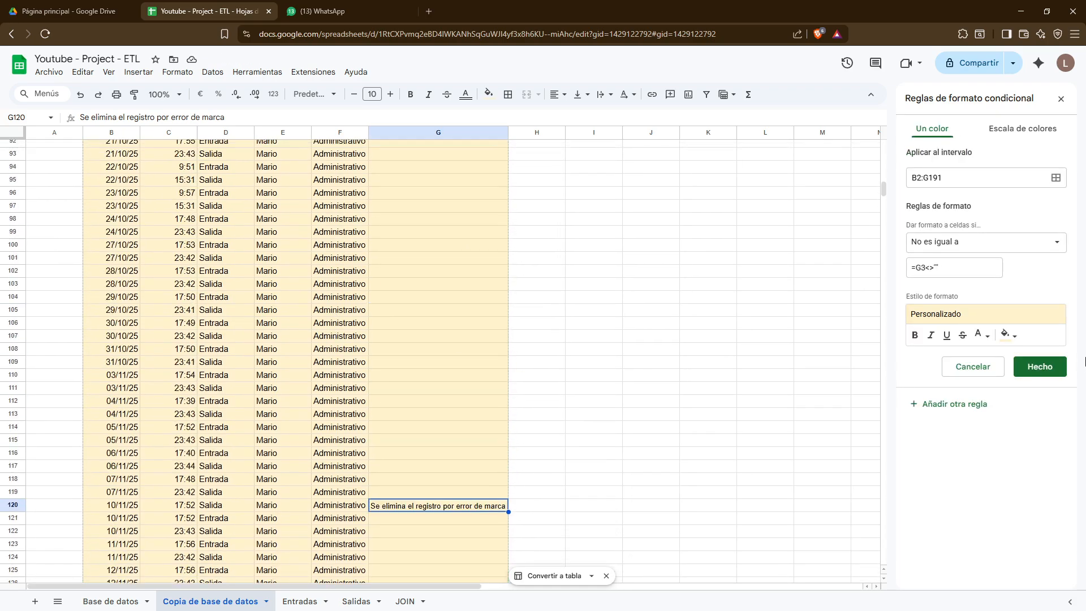
pyautogui.click(1039, 252)
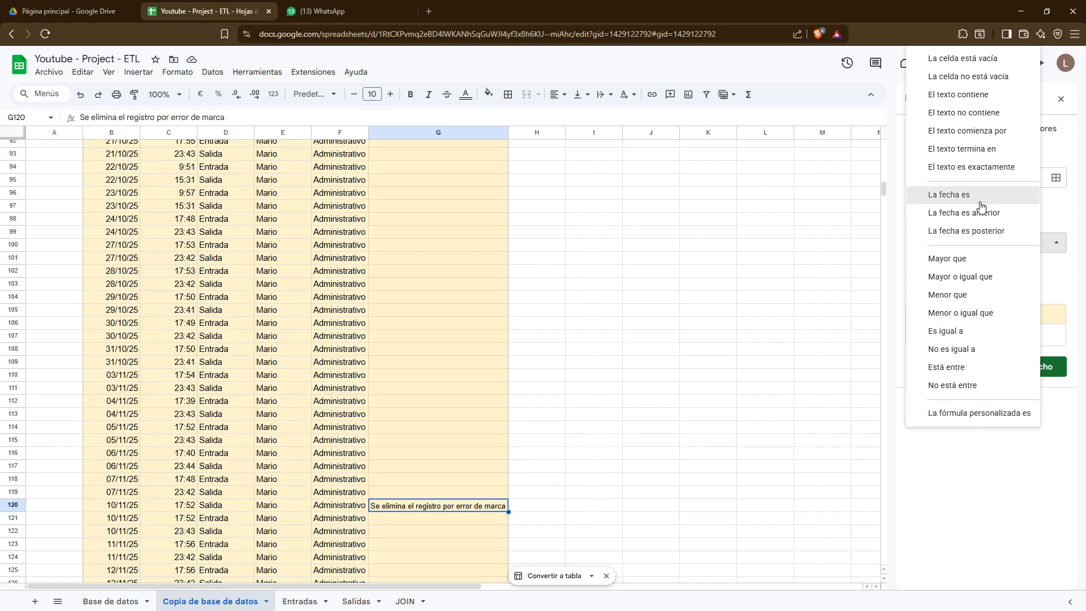
pyautogui.click(964, 58)
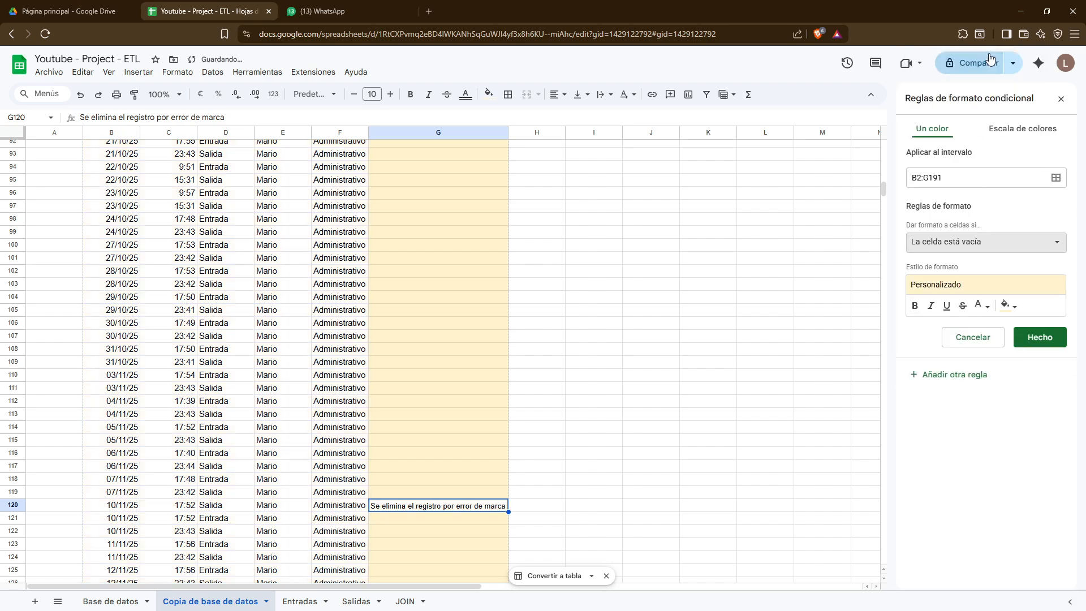
pyautogui.click(980, 249)
pyautogui.click(981, 259)
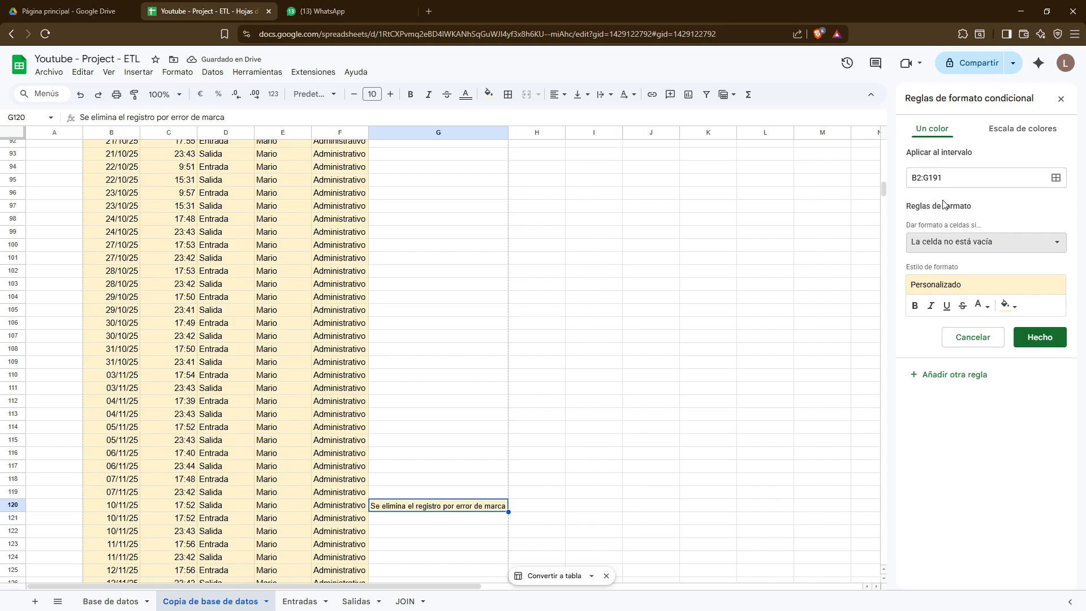
pyautogui.click(997, 253)
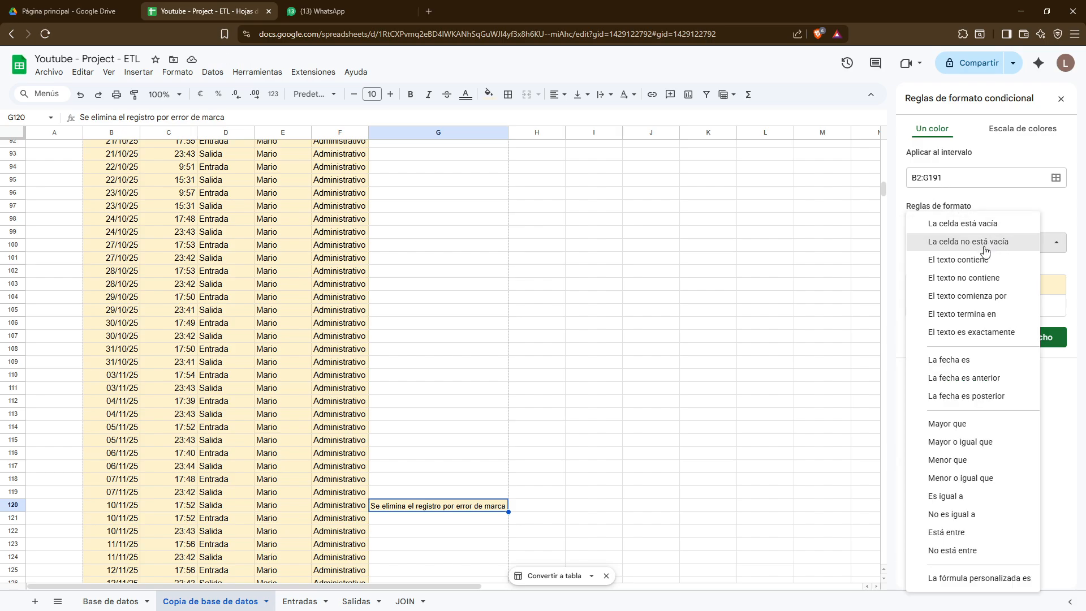
pyautogui.click(983, 226)
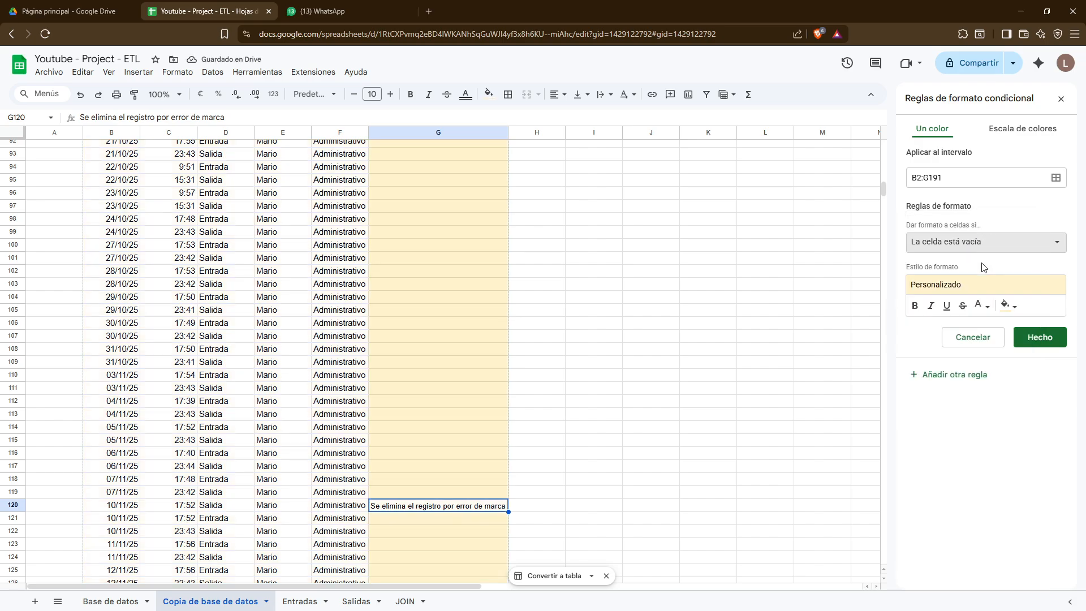
# Try the condition "La fórmula personalizada es" on the rule again, re-entering the formula =G3<>""
pyautogui.click(981, 244)
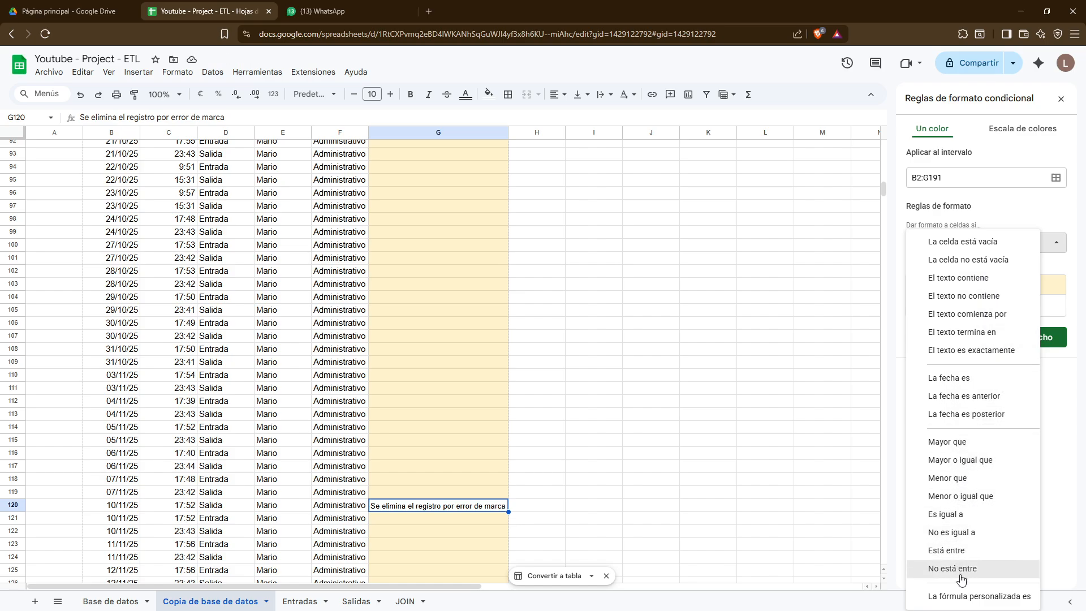
pyautogui.click(973, 596)
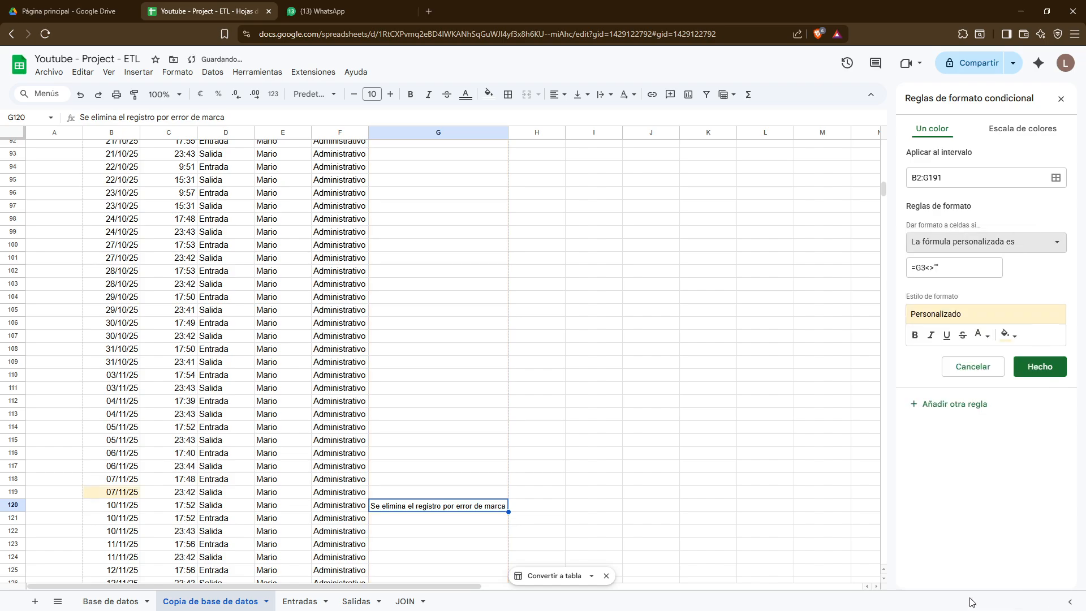
pyautogui.click(958, 265)
pyautogui.write('=G3<>""')
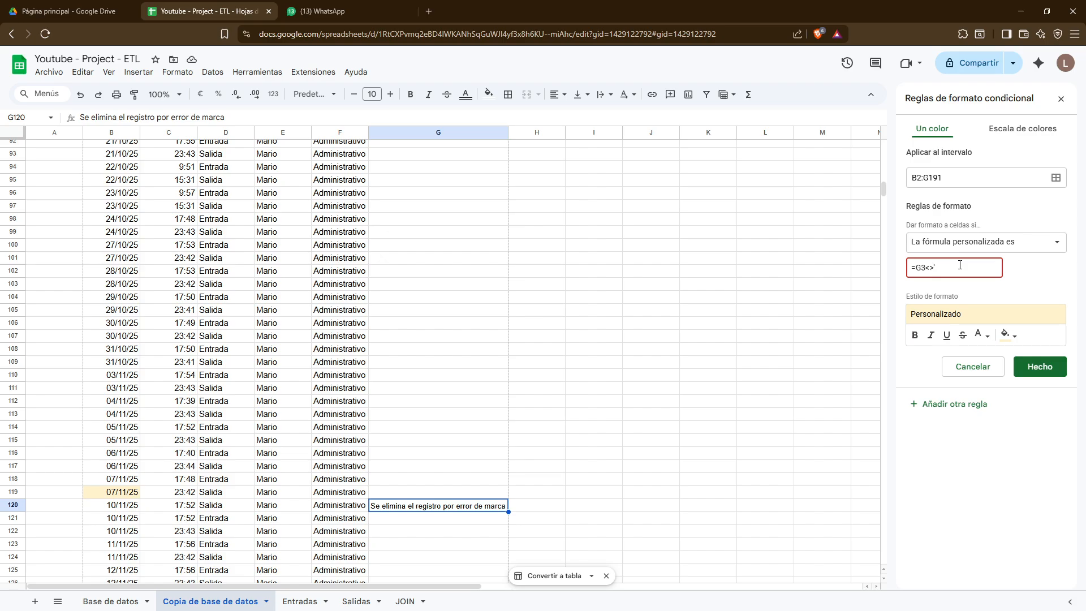
pyautogui.write('"')
pyautogui.press('BackSpace')
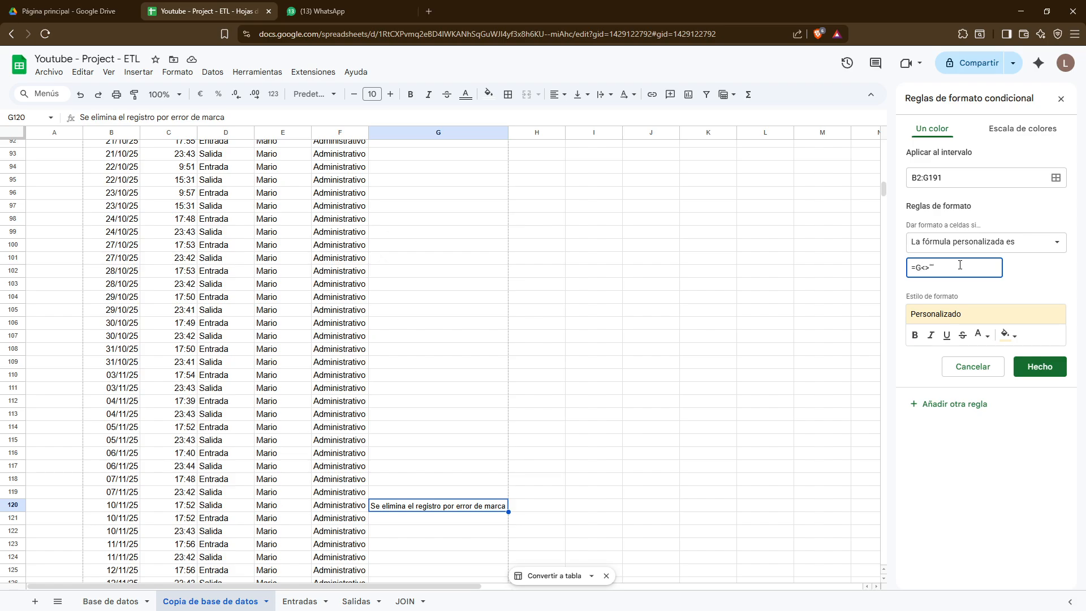
pyautogui.write('3')
pyautogui.write(':')
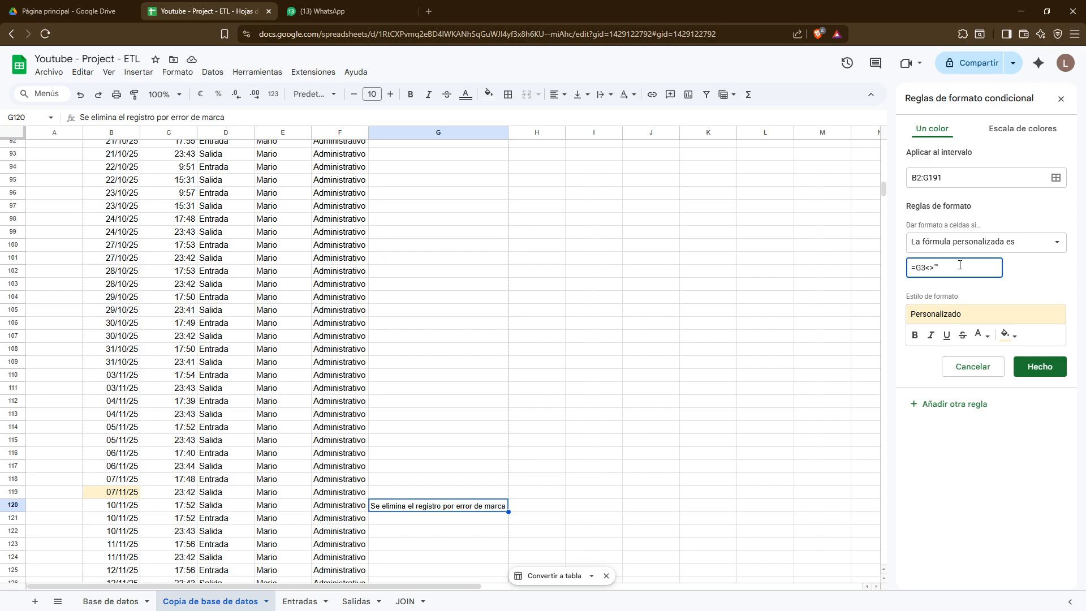
# Check the custom formula's highlighting around rows 119 and 120, and discard the unsaved rule changes
pyautogui.scroll(20, 184, 411)
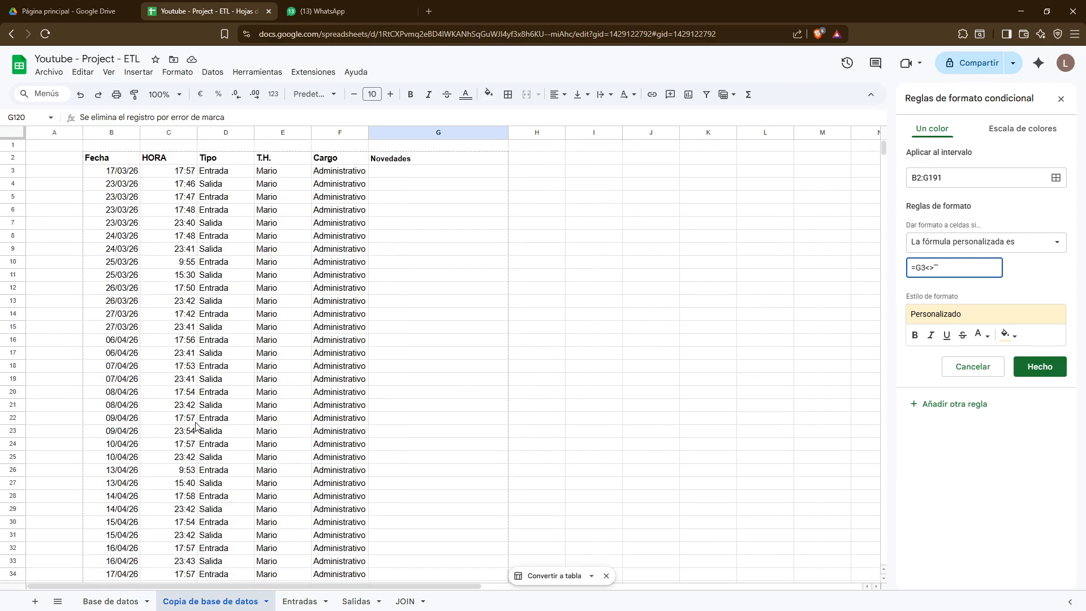
pyautogui.scroll(-7, 184, 412)
pyautogui.scroll(-17, 184, 411)
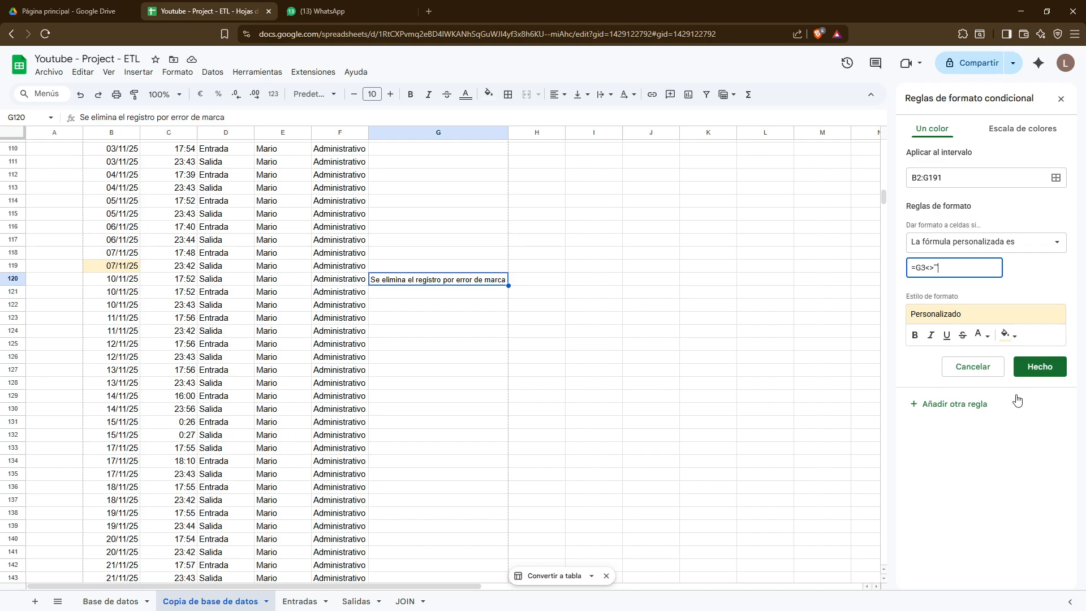
pyautogui.click(996, 362)
pyautogui.click(472, 347)
pyautogui.scroll(10, 455, 359)
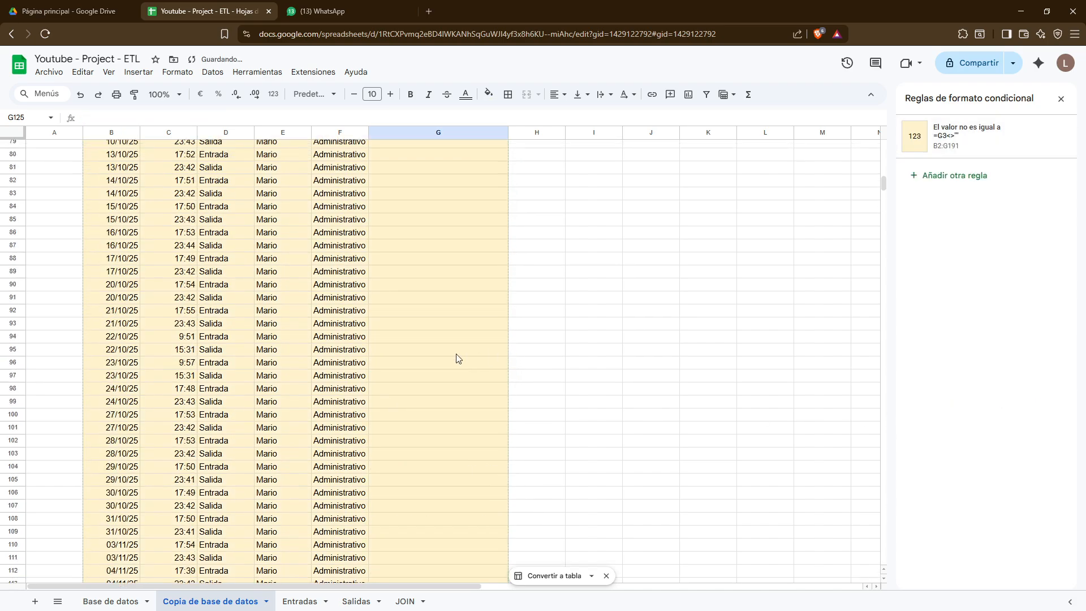
# Look through the September to November 2025 records in the "Base de datos" sheet
pyautogui.click(132, 601)
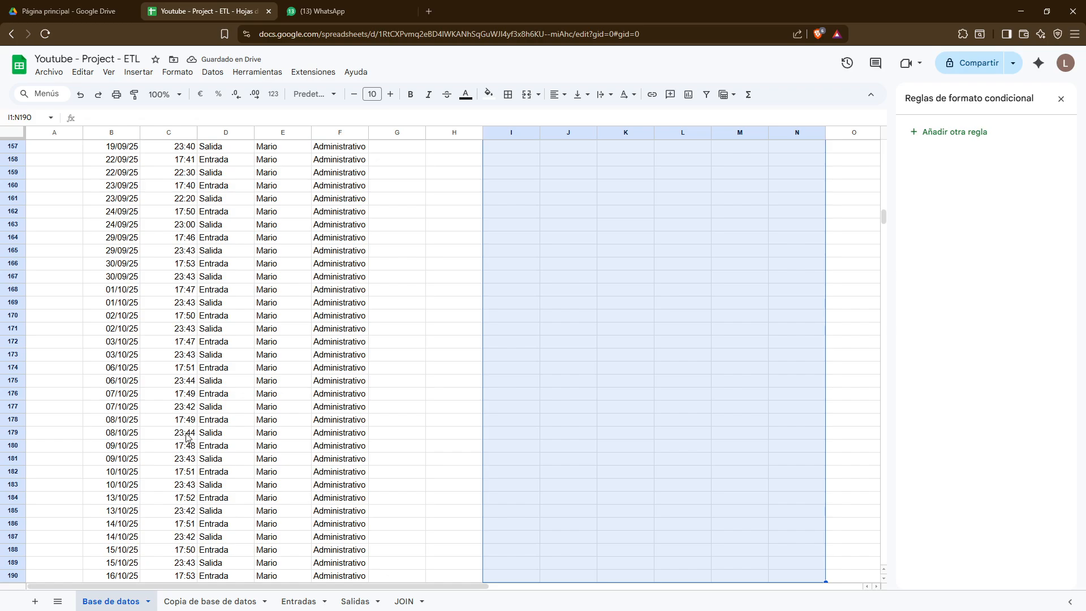
pyautogui.scroll(-1, 182, 447)
pyautogui.scroll(-5, 186, 436)
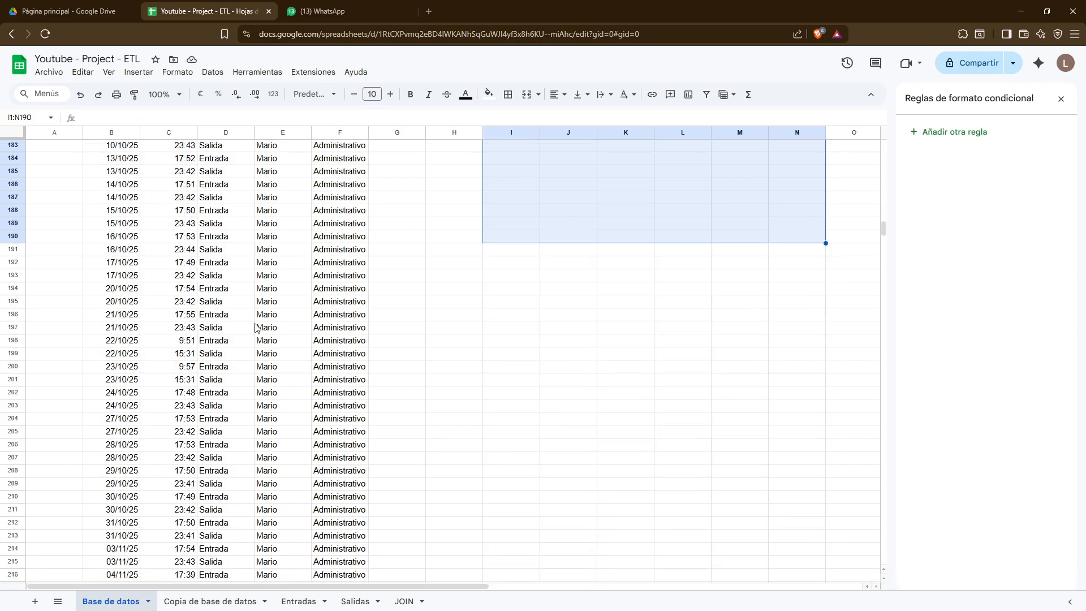
pyautogui.scroll(2, 243, 306)
pyautogui.click(153, 245)
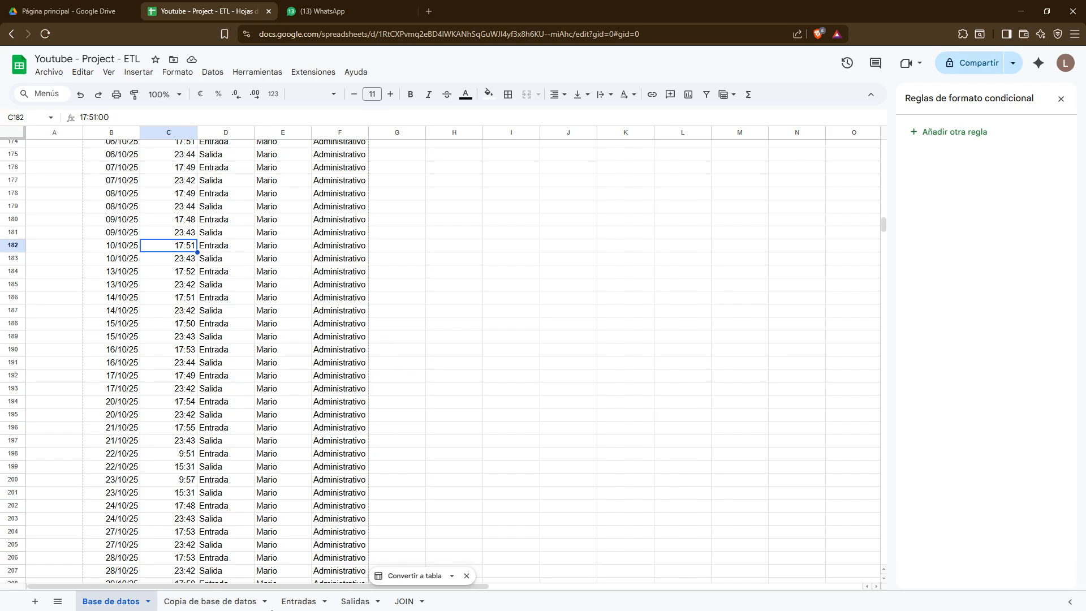
pyautogui.click(455, 205)
pyautogui.scroll(15, 192, 249)
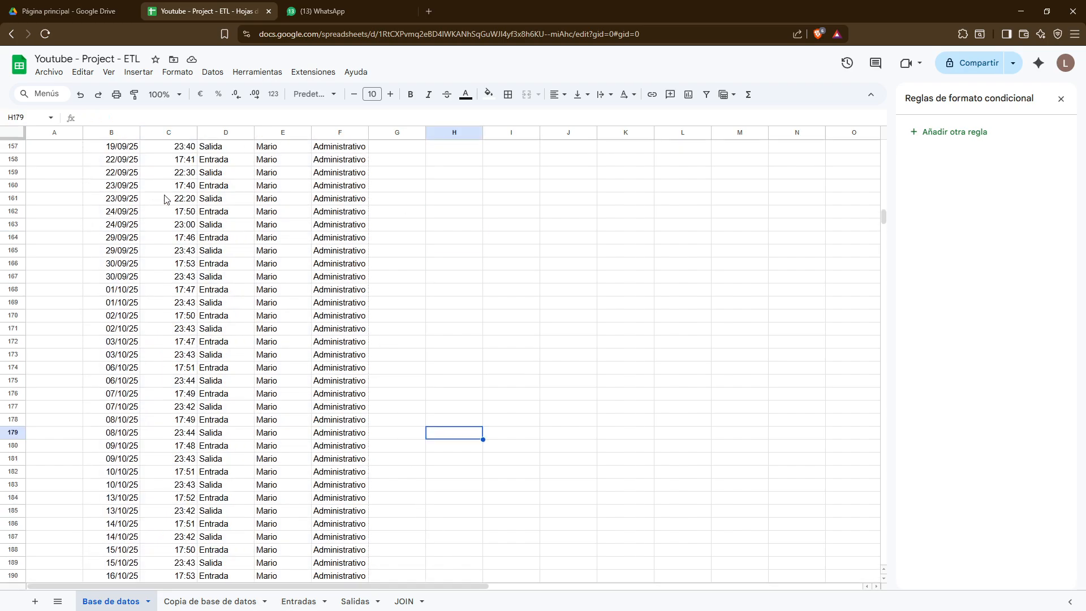
pyautogui.scroll(-16, 194, 253)
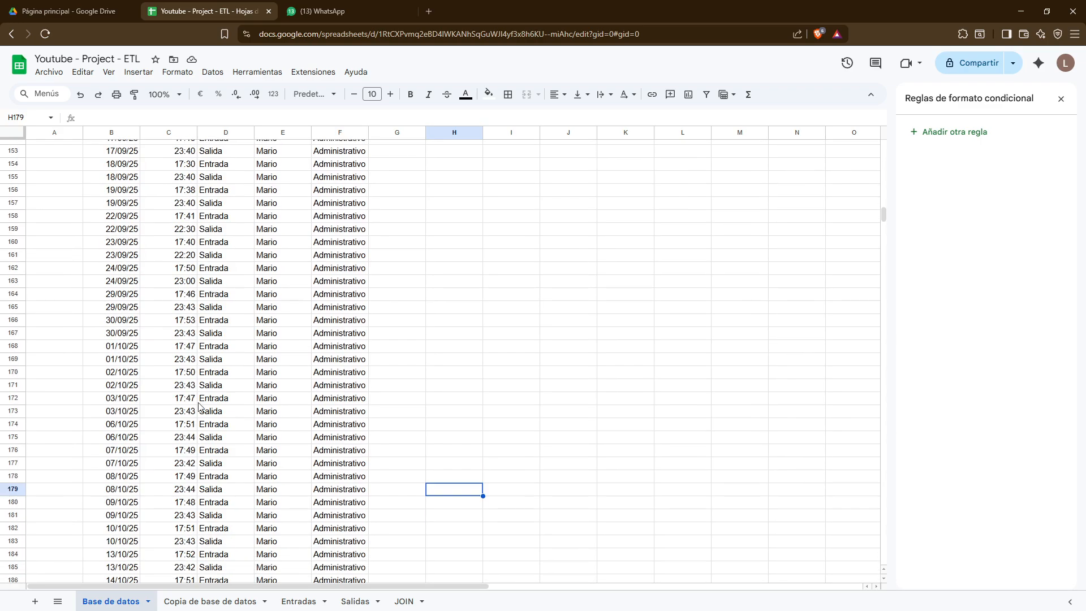
pyautogui.click(543, 362)
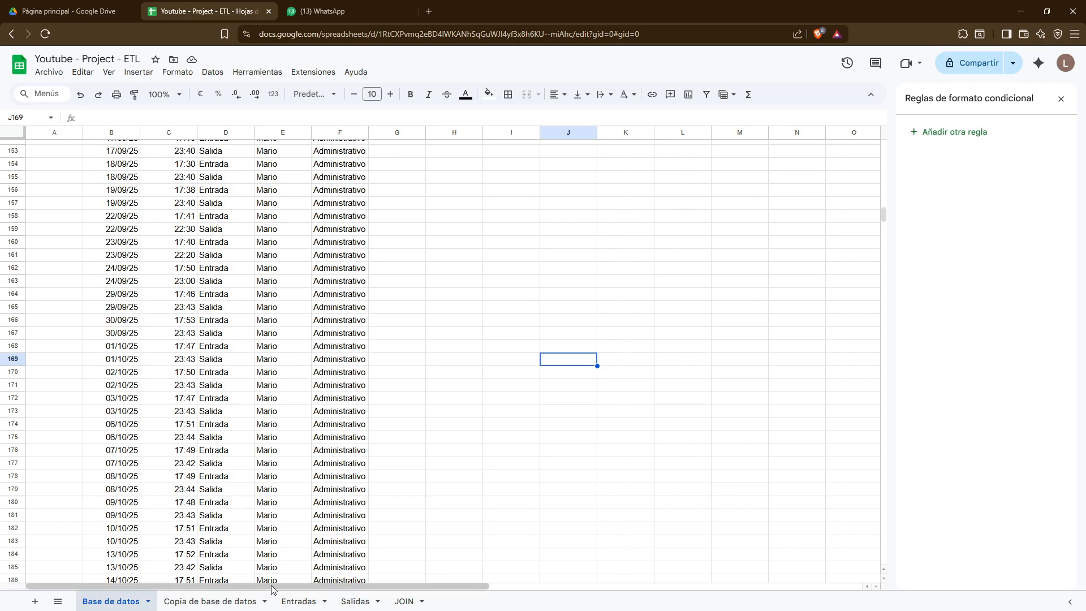
# Go through the Entradas and Salidas sheets to the JOIN sheet and examine its highlighted exit dates from the first row
pyautogui.click(300, 601)
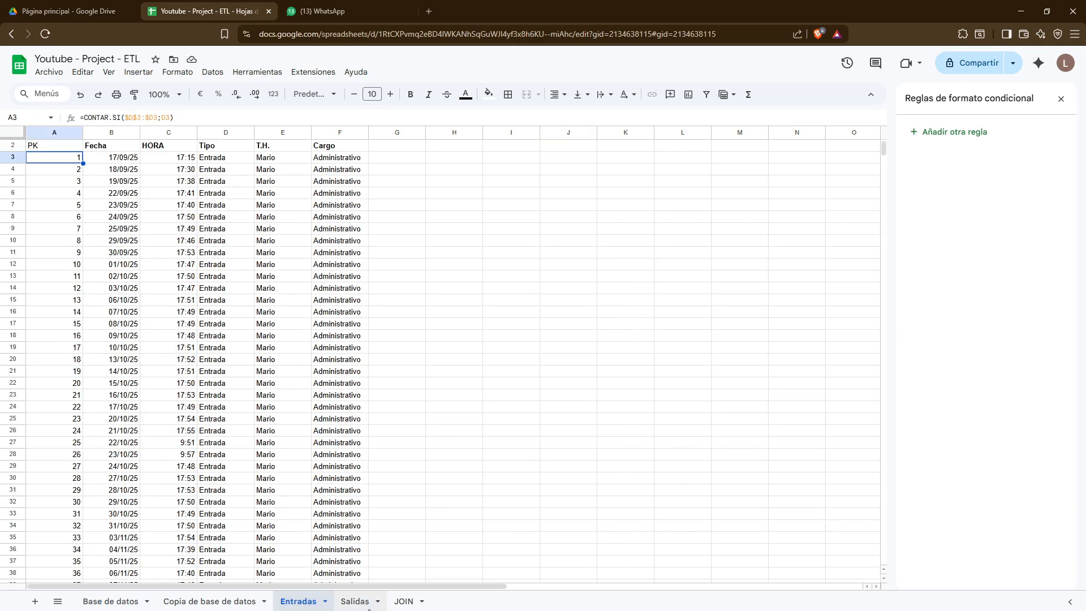
pyautogui.click(368, 605)
pyautogui.click(404, 602)
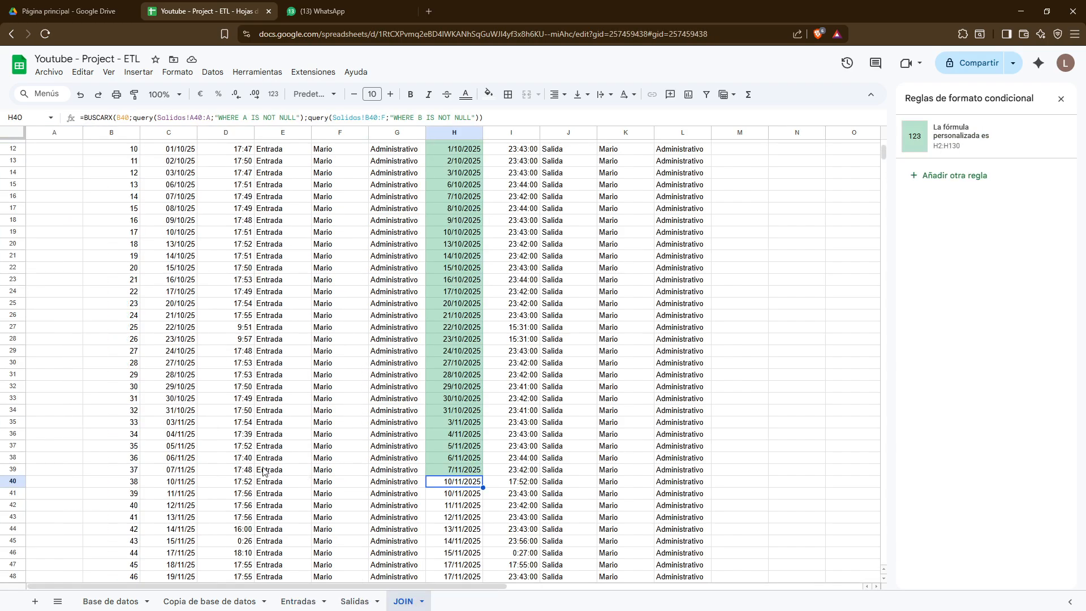
pyautogui.scroll(3, 473, 220)
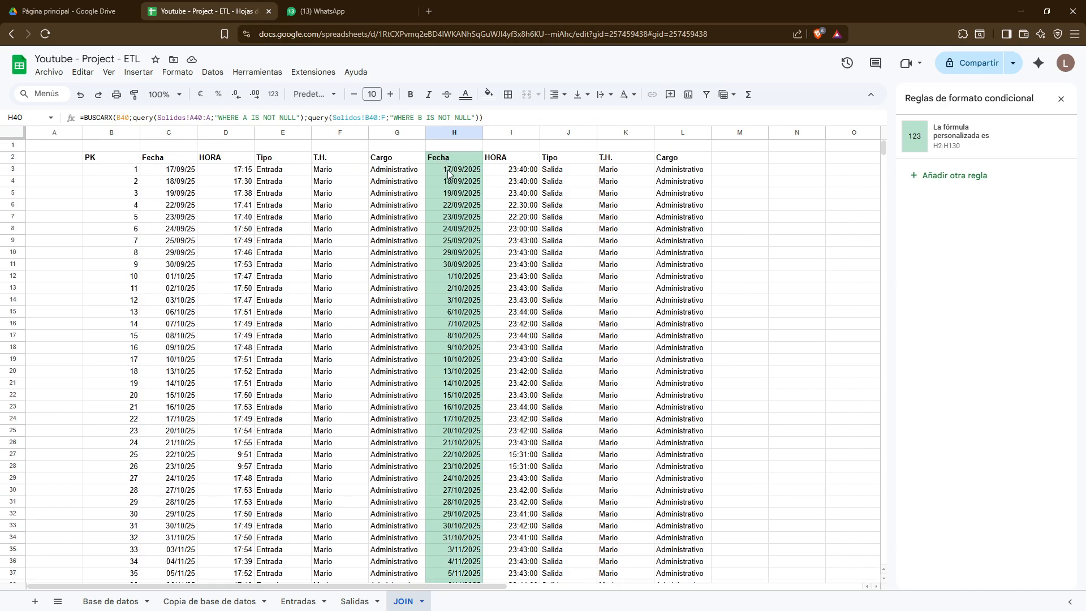
# Delete the "El valor no es igual a" conditional formatting rule on B2:G191 in the "Copia de base de datos" sheet
pyautogui.scroll(-5, 452, 187)
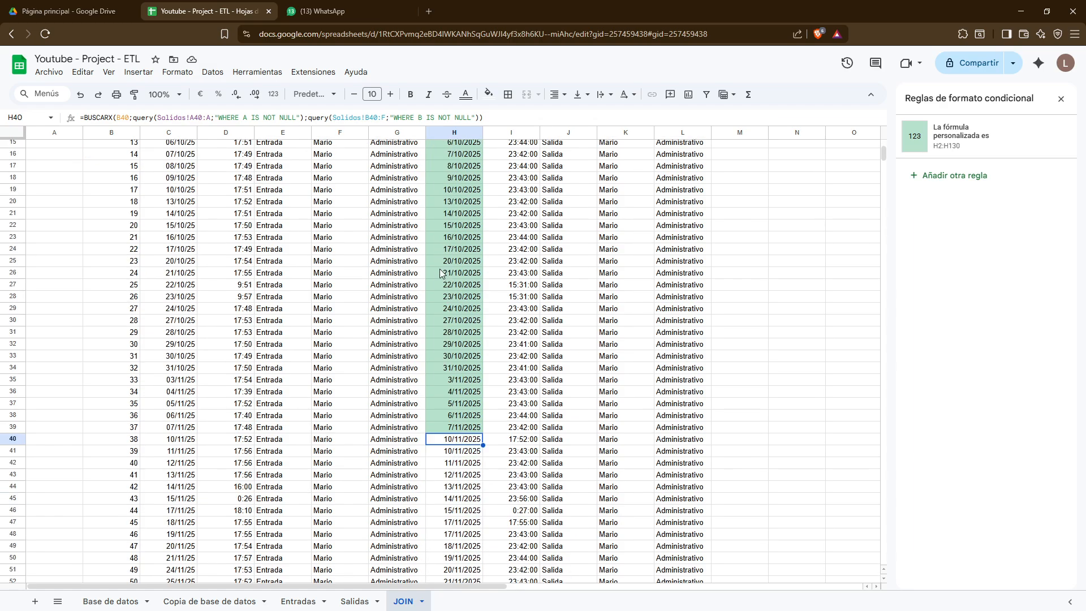
pyautogui.click(120, 601)
pyautogui.click(201, 601)
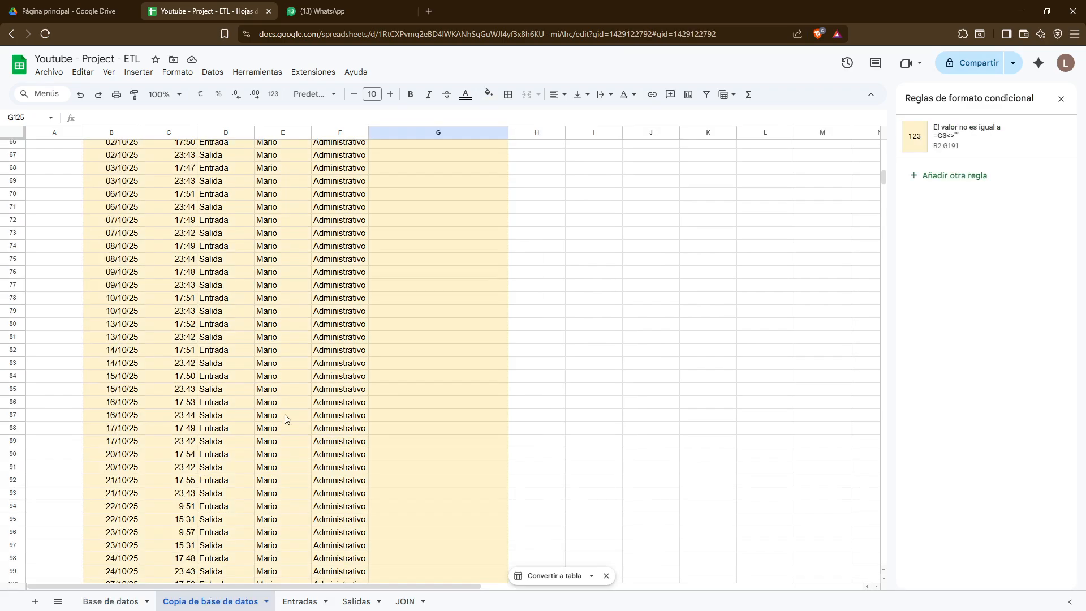
pyautogui.scroll(-5, 286, 416)
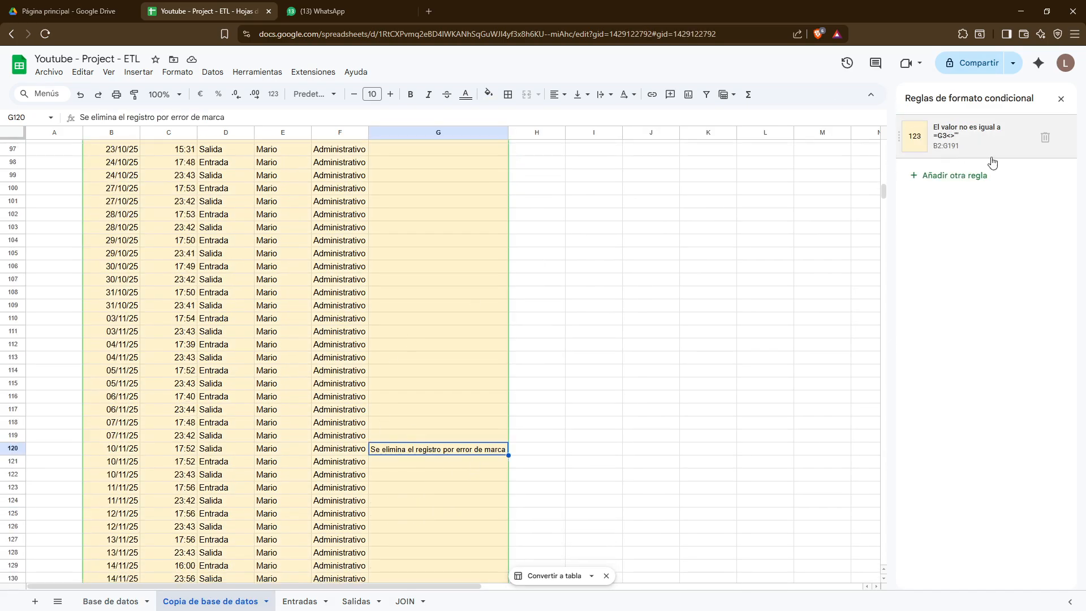
pyautogui.click(1046, 136)
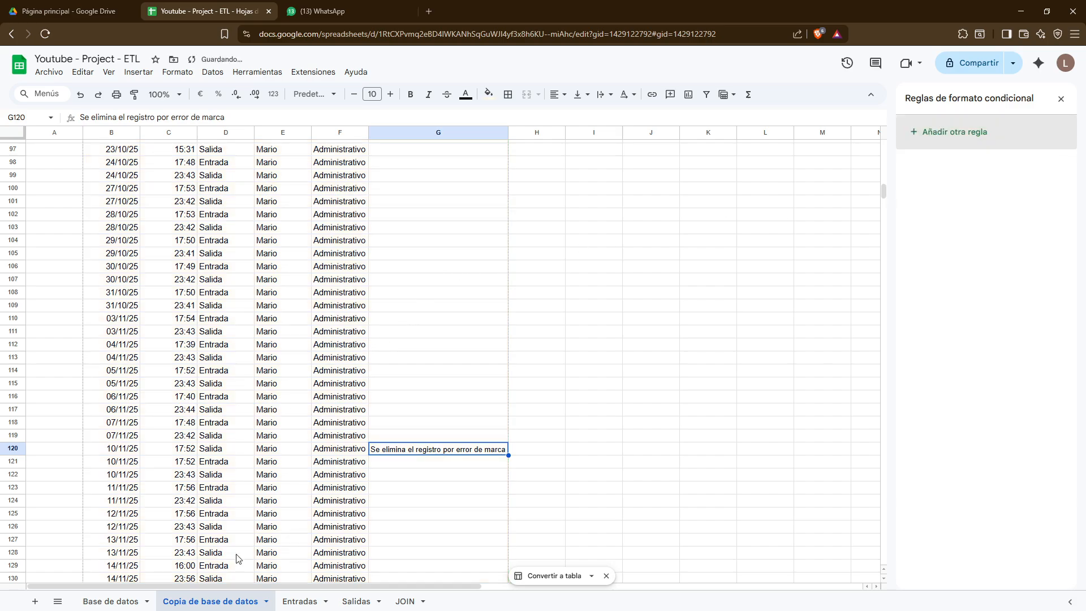
pyautogui.click(321, 359)
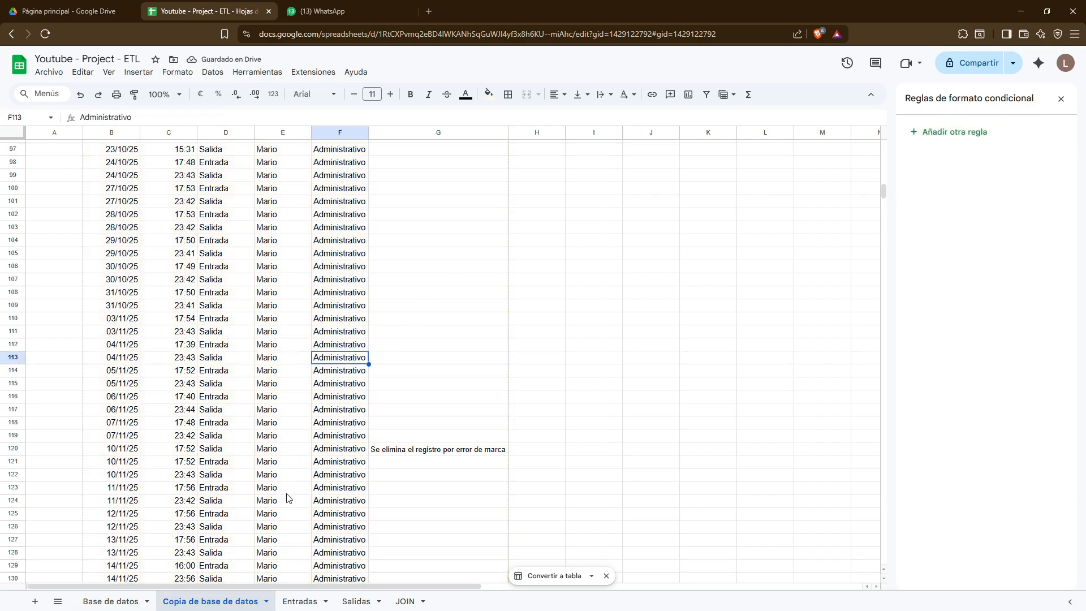
# Add a new conditional formatting rule for the Novedades column, covering the range G2:G191
pyautogui.moveTo(121, 449); pyautogui.dragTo(226, 449)
pyautogui.scroll(20, 147, 272)
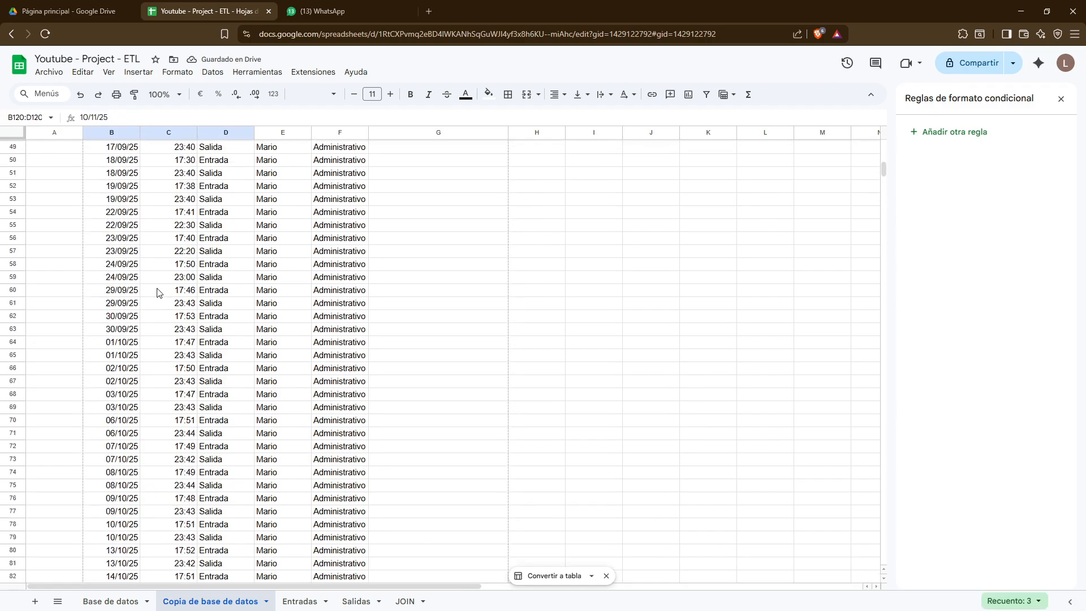
pyautogui.scroll(3, 143, 255)
pyautogui.click(114, 159)
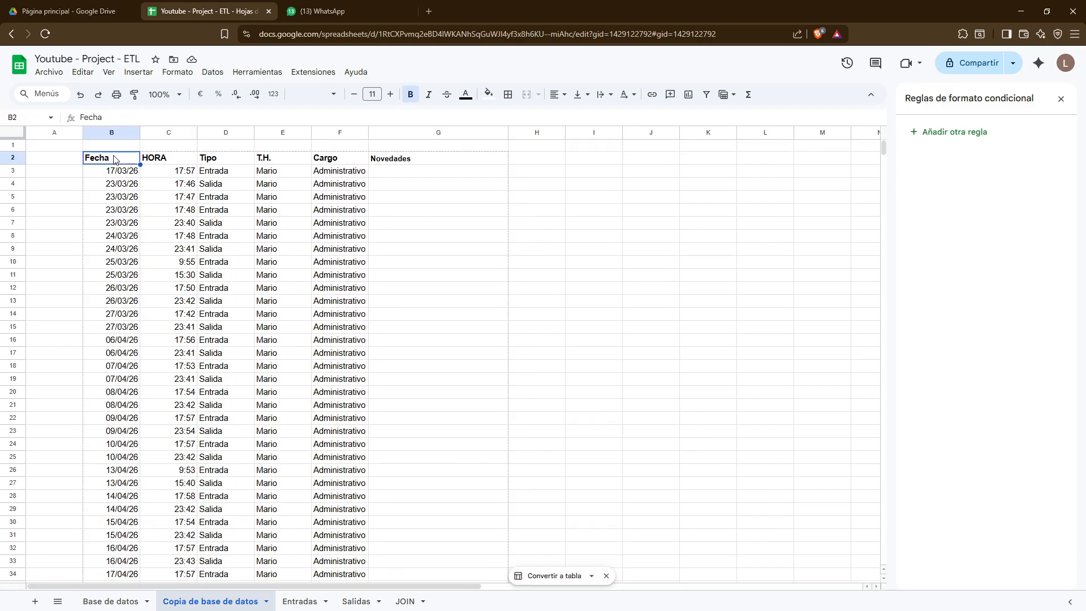
pyautogui.press('Right')
pyautogui.press('Right')
pyautogui.press('Right')
pyautogui.press('Right')
pyautogui.press('Right')
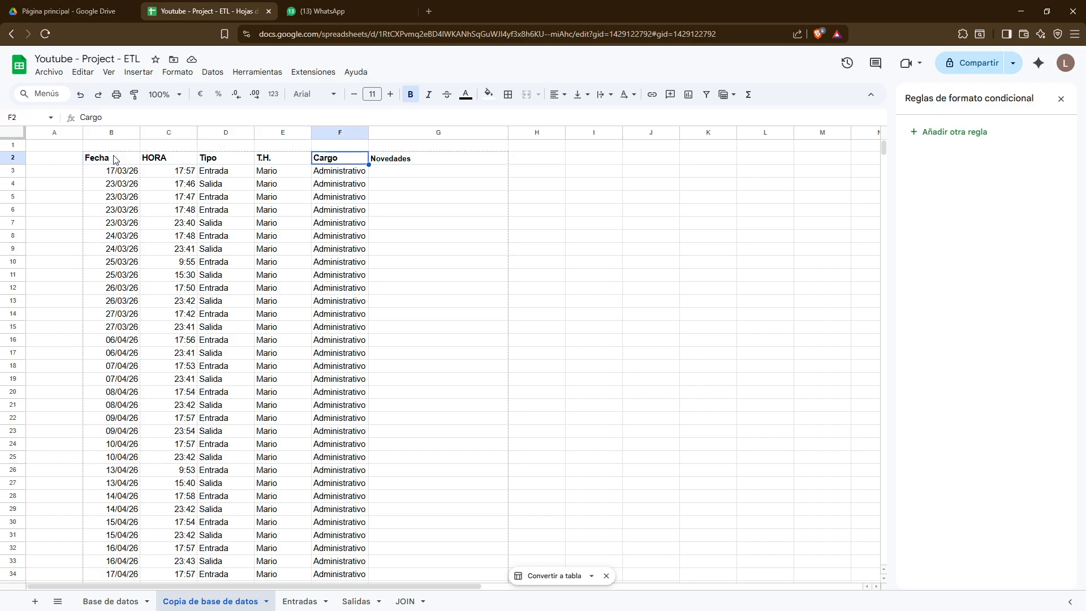
pyautogui.hotkey('ctrl', 'shift', 'Down')
pyautogui.click(968, 136)
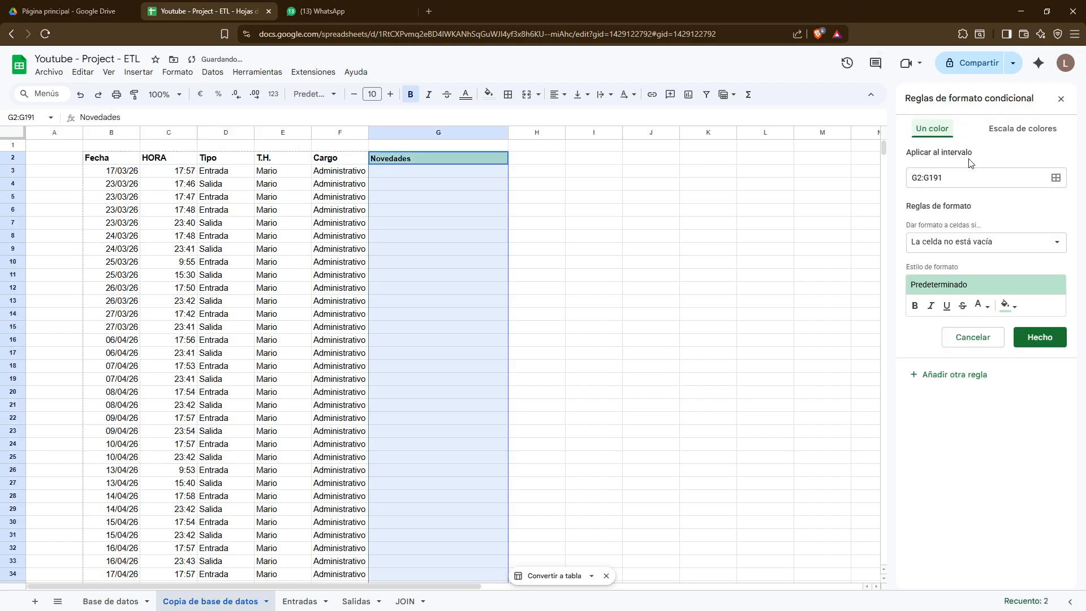
# Give the rule the condition "La fórmula personalizada es" with =G3<>"" and a yellow preset style, and save it
pyautogui.click(990, 243)
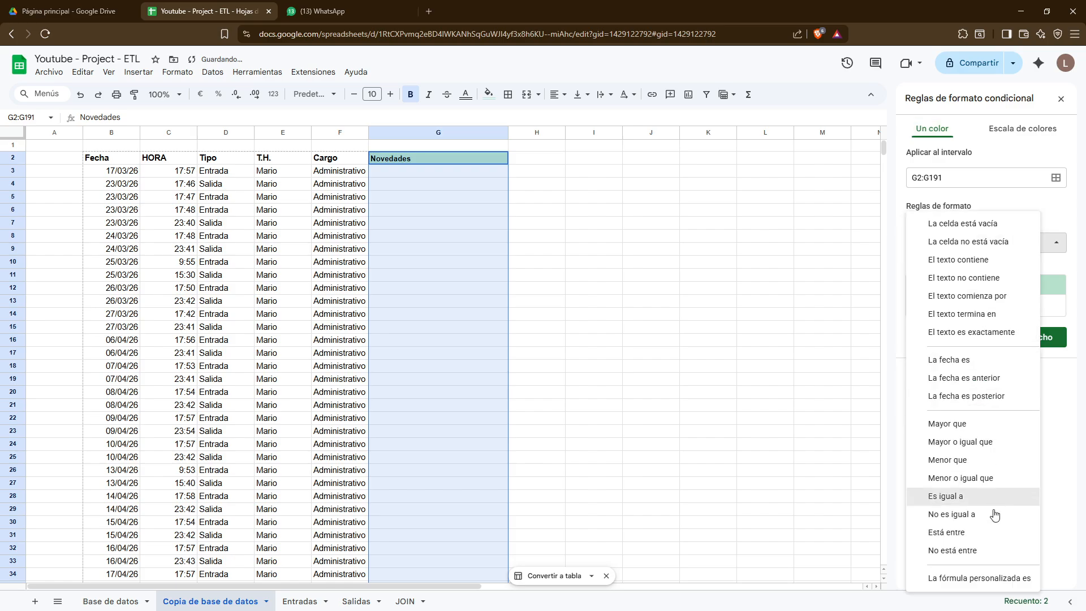
pyautogui.click(990, 582)
pyautogui.click(950, 272)
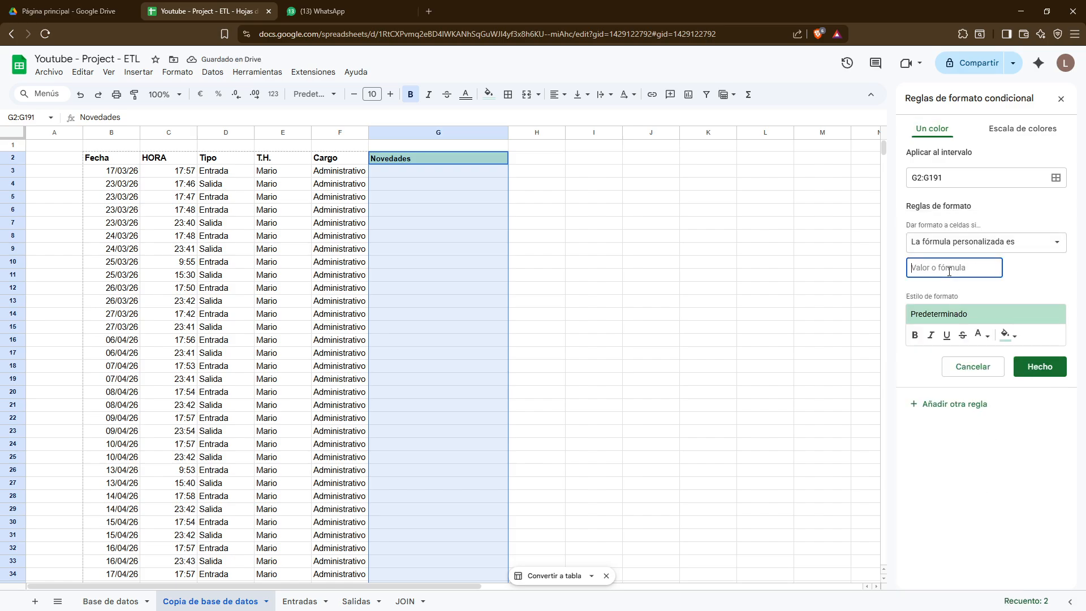
pyautogui.write('=G3<>"')
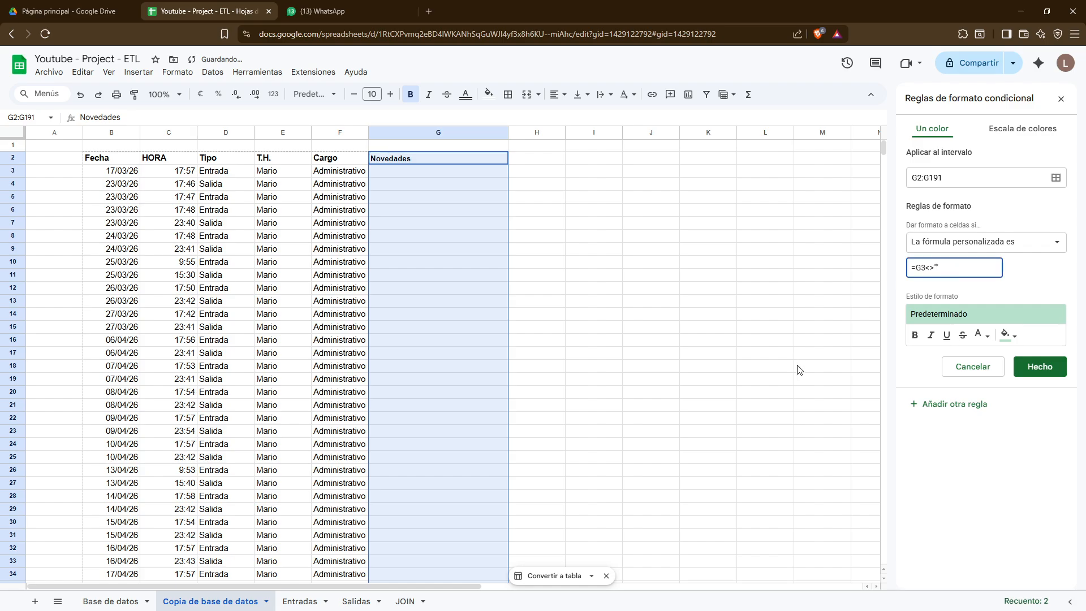
pyautogui.click(1023, 314)
pyautogui.click(1003, 367)
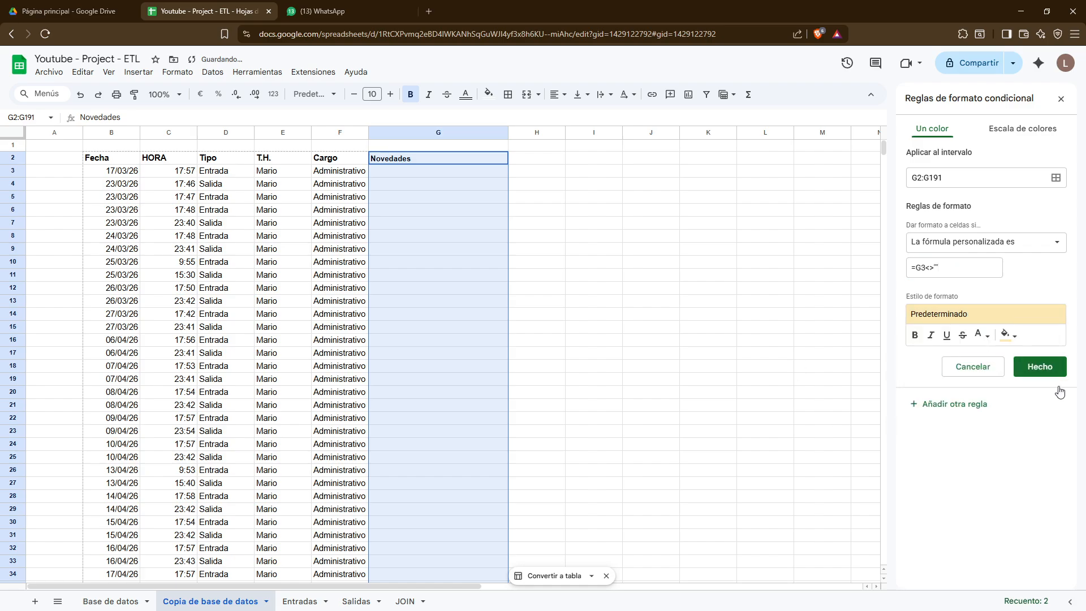
pyautogui.click(1057, 370)
# Check which cells the new rule highlights around rows 119 and 120, comparing the Novedades cells with neighbouring columns
pyautogui.scroll(-20, 463, 428)
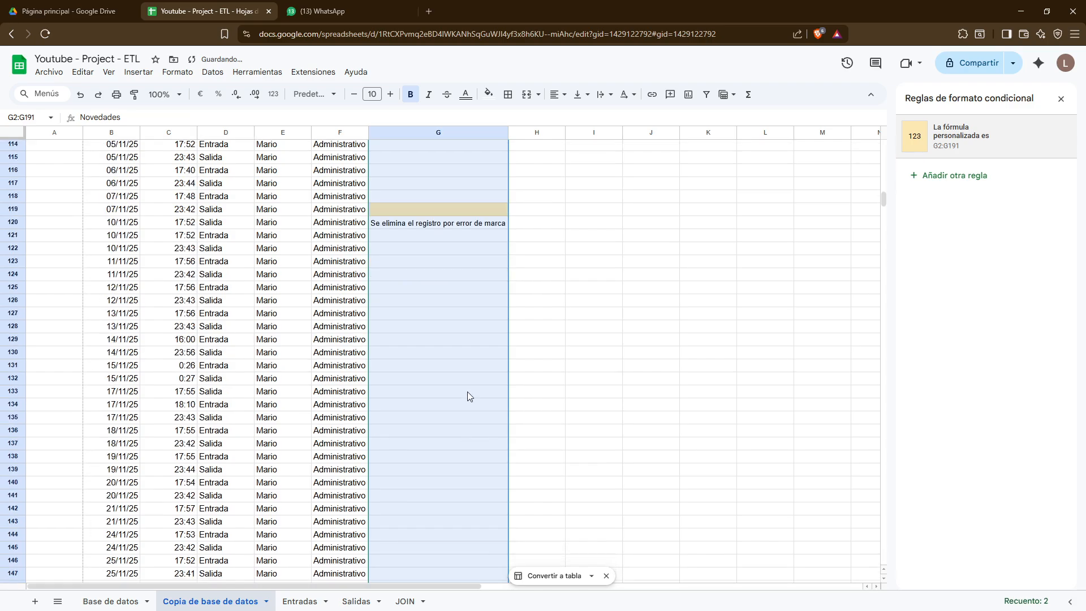
pyautogui.click(446, 208)
pyautogui.press('Left')
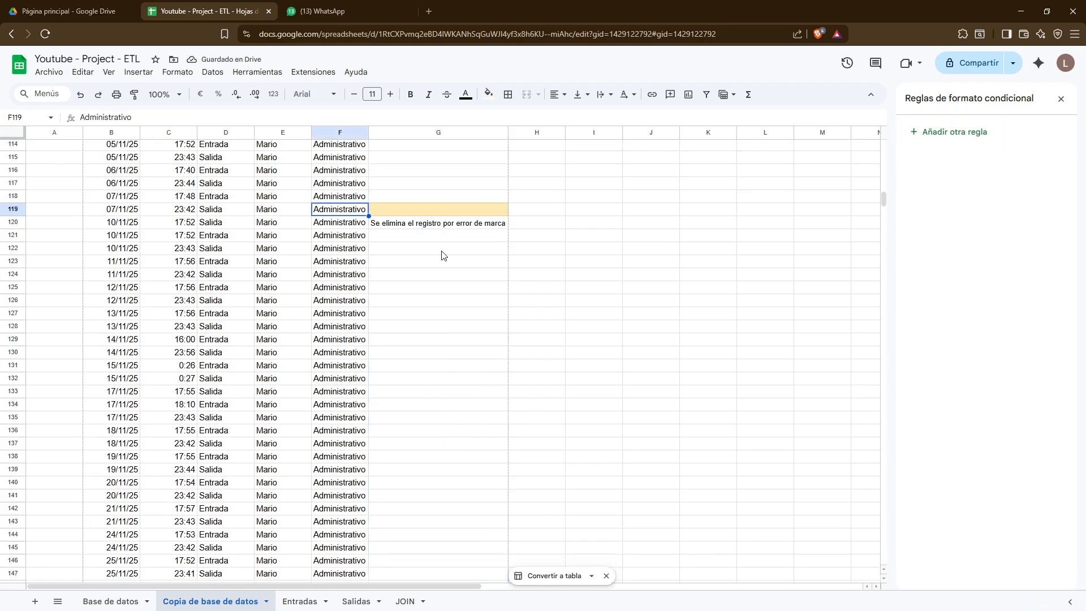
pyautogui.press('Left')
pyautogui.press('Left')
pyautogui.press('Right')
pyautogui.press('Right')
pyautogui.press('Right')
pyautogui.press('Left')
pyautogui.press('Left')
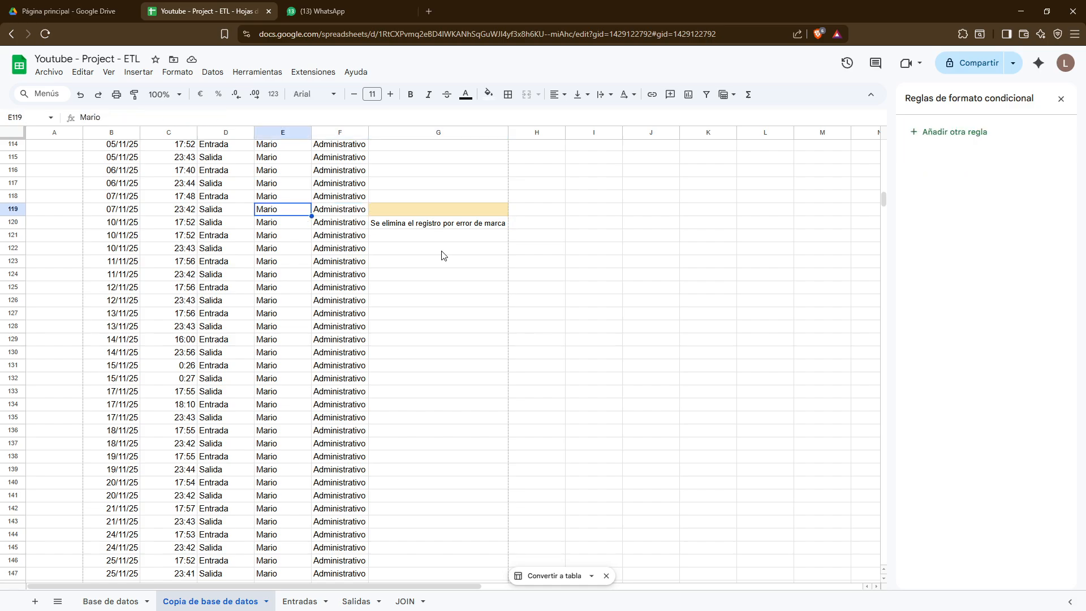
pyautogui.press('Right')
pyautogui.press('Right')
pyautogui.press('Down')
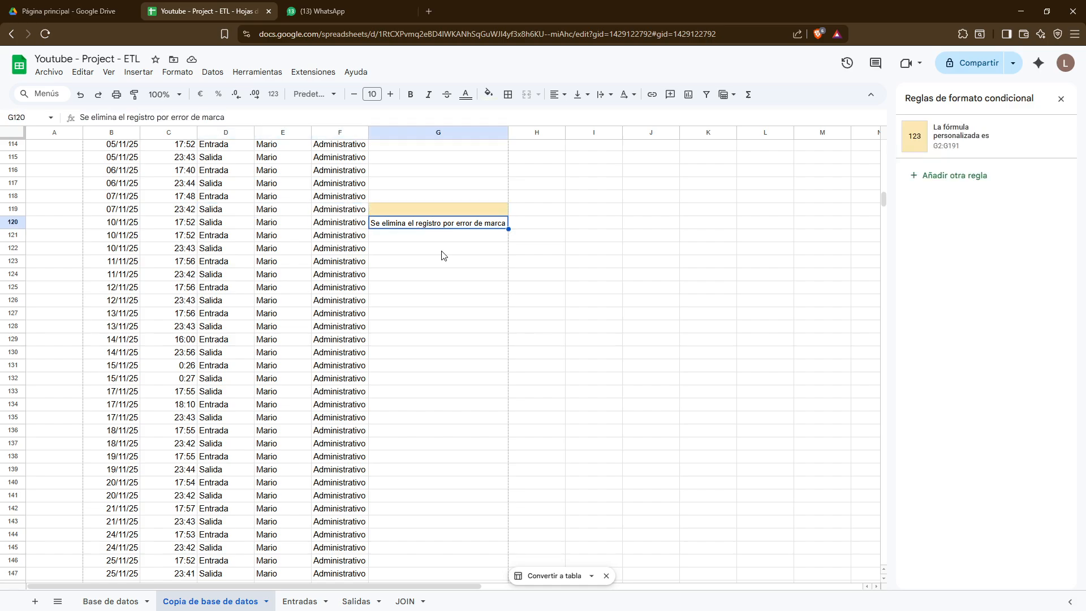
pyautogui.press('Left')
pyautogui.press('Left')
pyautogui.press('Left')
pyautogui.press('Right')
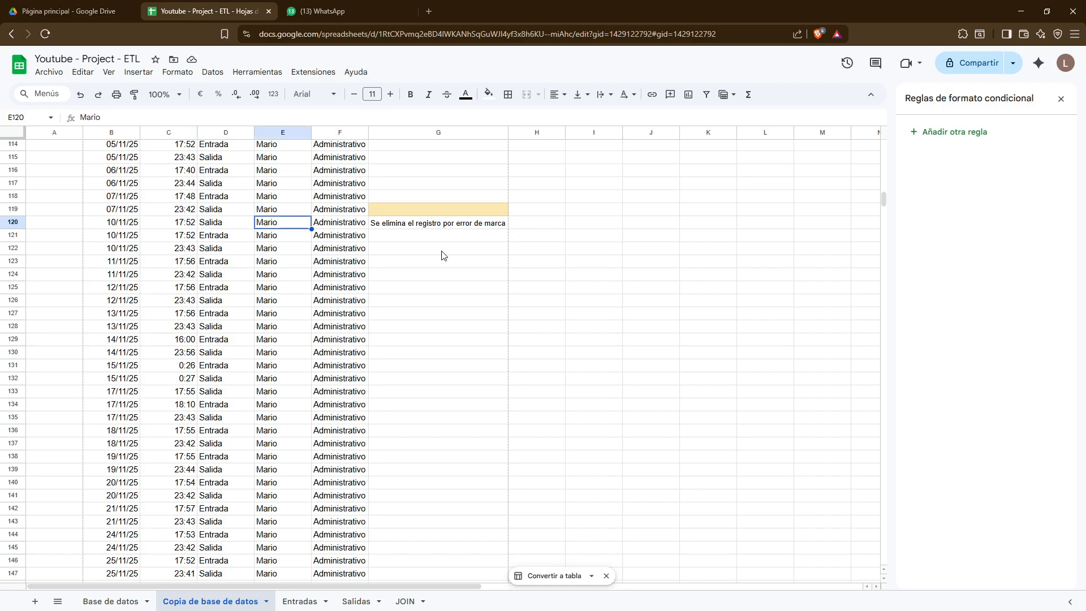
pyautogui.press('Right')
pyautogui.press('Right')
pyautogui.press('Left')
pyautogui.press('Up')
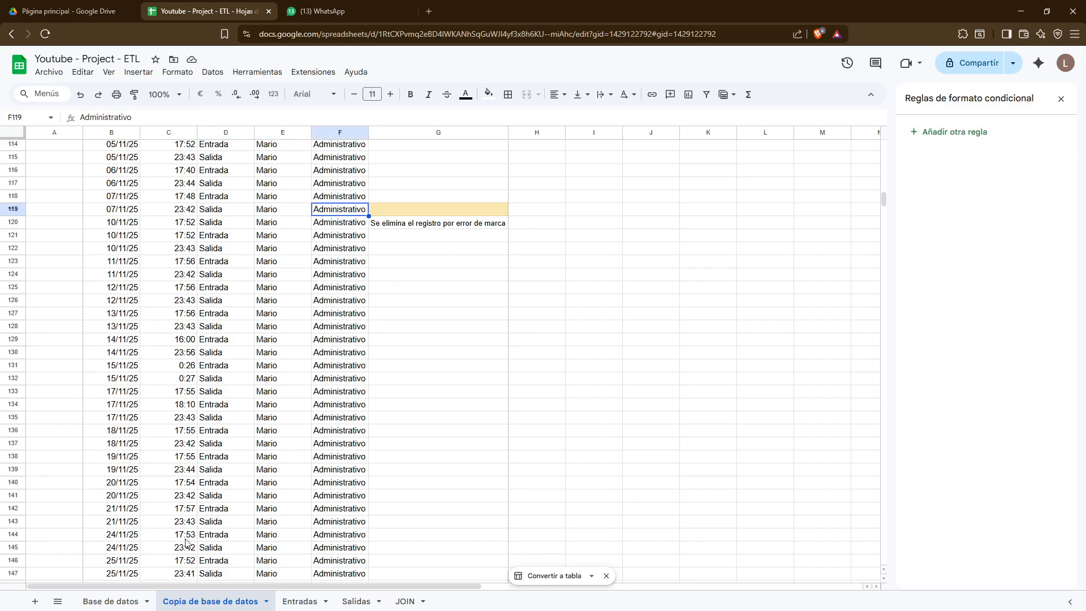
# Look over the records in the "Base de datos" sheet, the Salidas sheet and the JOIN sheet
pyautogui.click(121, 601)
pyautogui.scroll(-5, 305, 331)
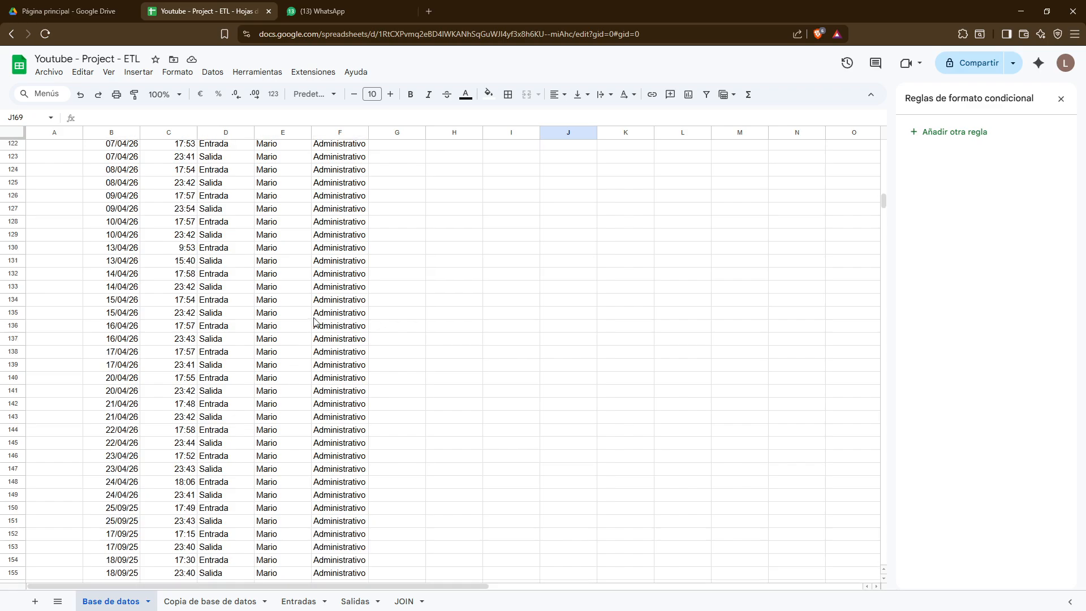
pyautogui.scroll(5, 314, 321)
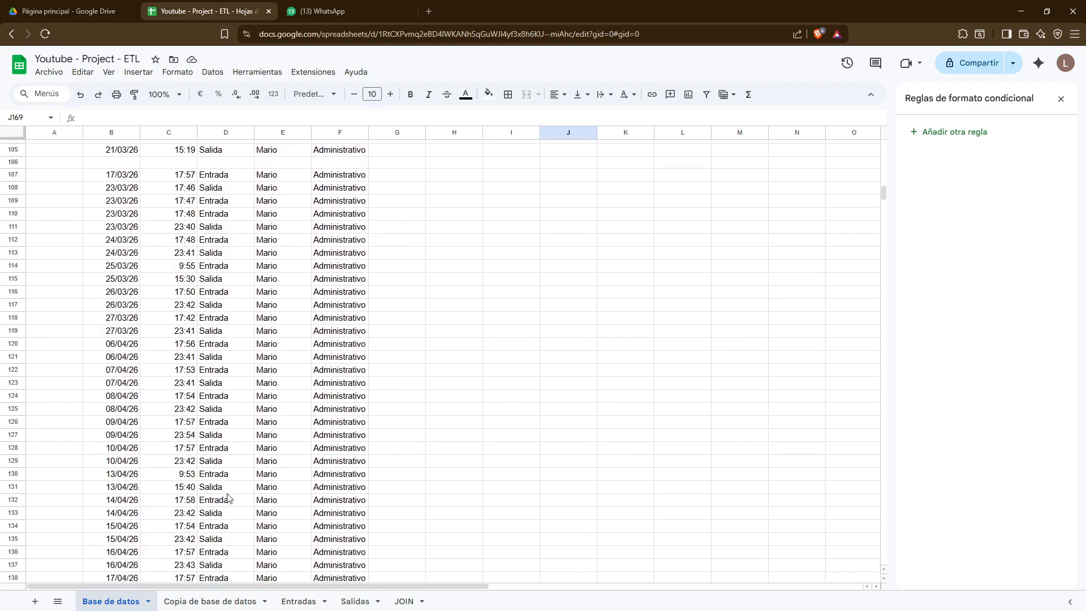
pyautogui.click(353, 600)
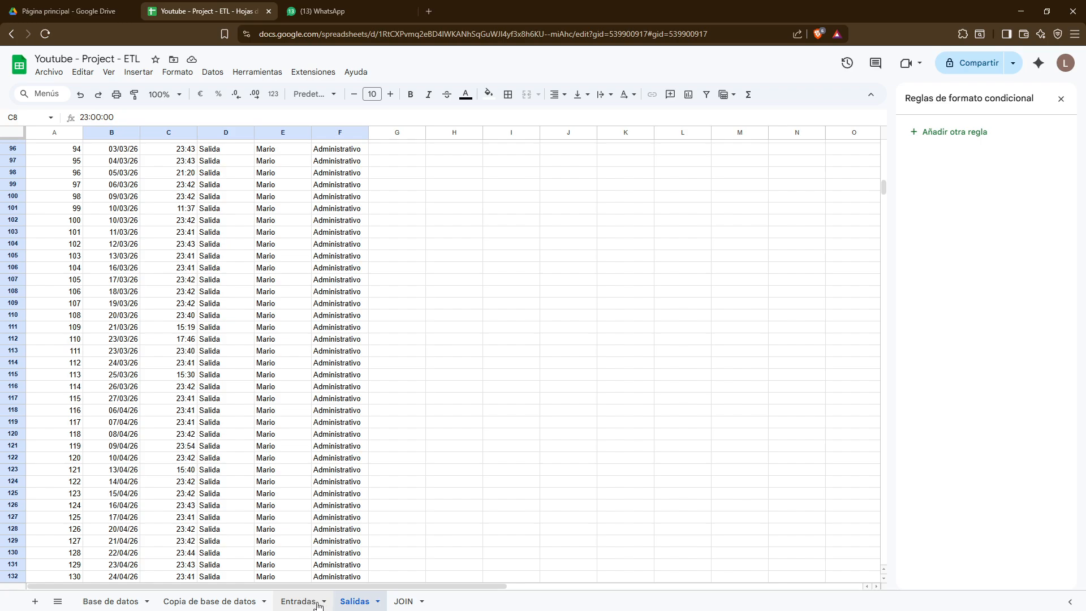
pyautogui.click(405, 600)
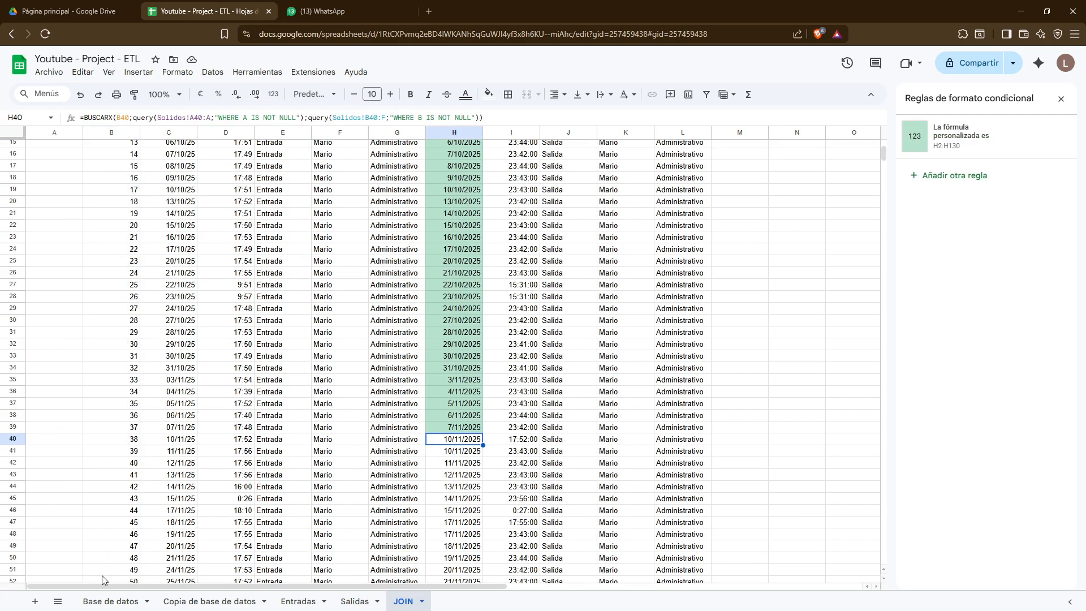
# Delete row 224 of "Base de datos", the 10/11/25 17:52 exit record annotated "Se elimina el registro por error de marca"
pyautogui.click(111, 601)
pyautogui.scroll(-3, 141, 429)
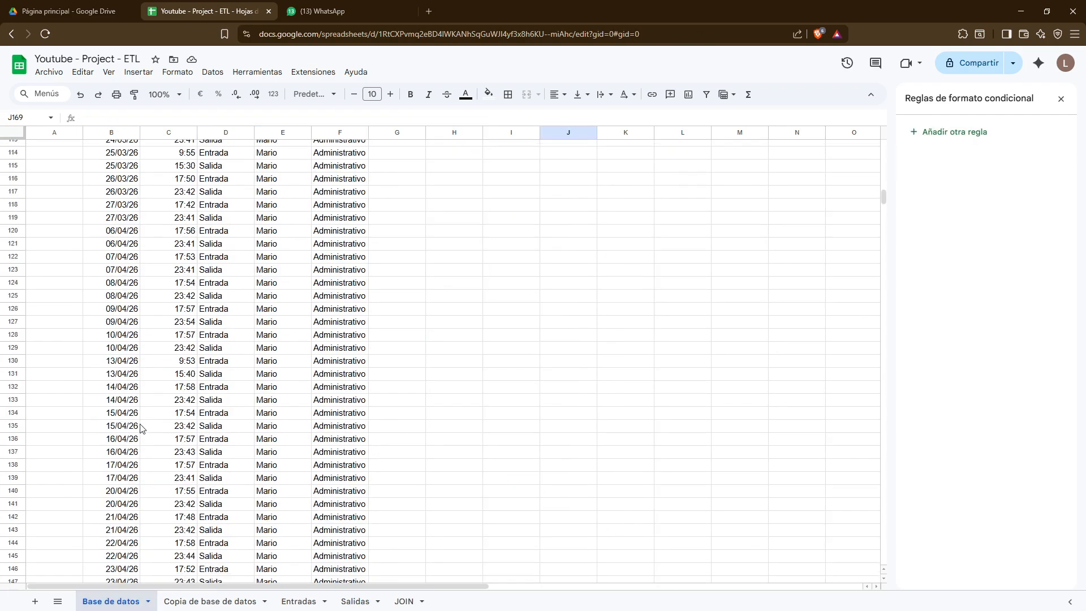
pyautogui.scroll(10, 140, 429)
pyautogui.scroll(-17, 125, 403)
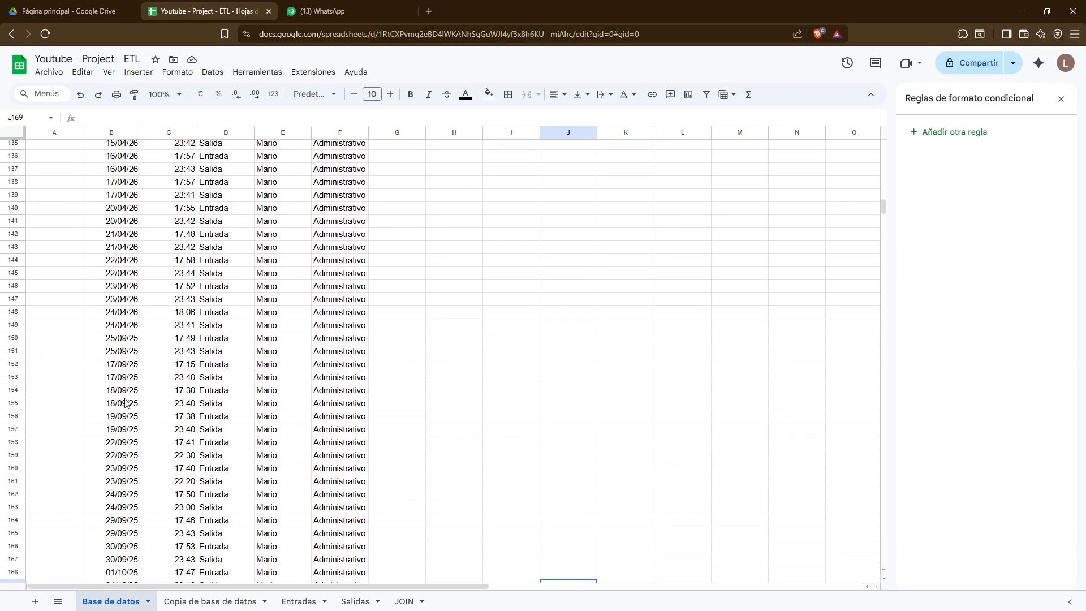
pyautogui.scroll(-10, 126, 402)
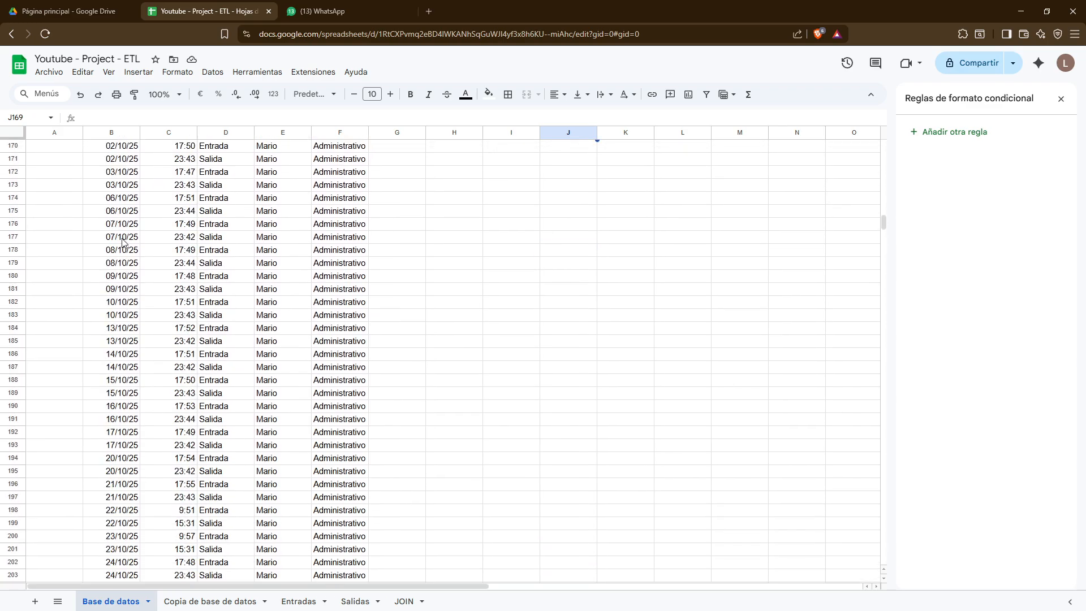
pyautogui.scroll(-10, 133, 429)
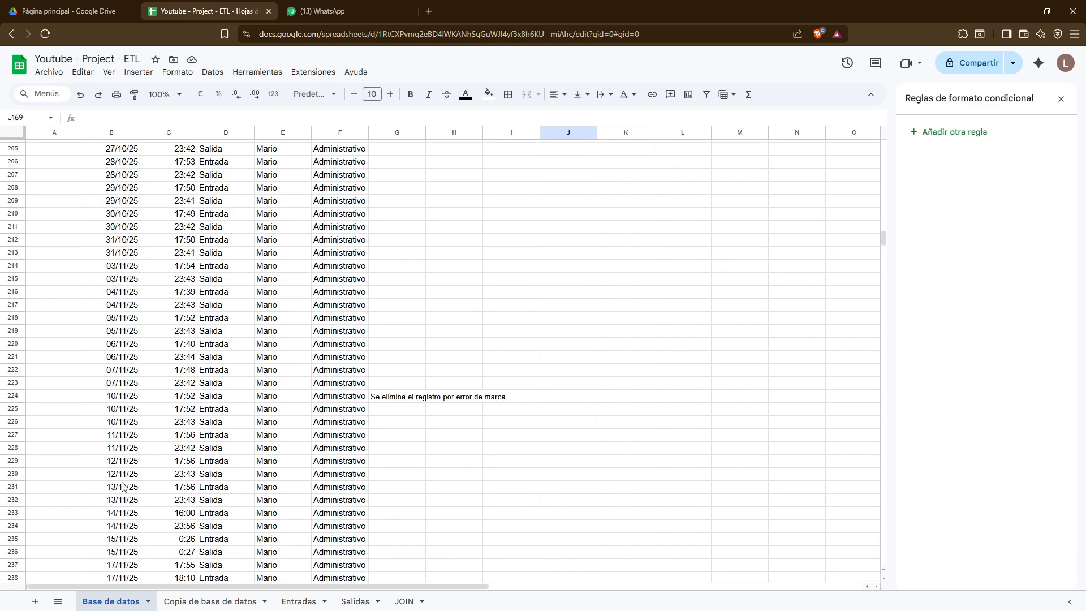
pyautogui.click(129, 411)
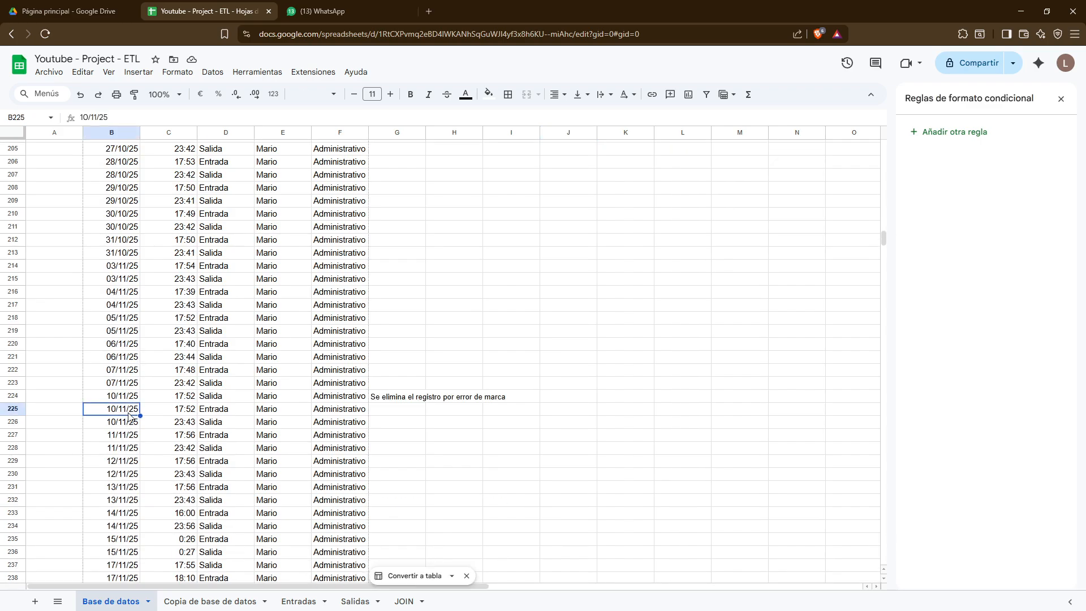
pyautogui.click(250, 403)
pyautogui.hotkey('shift', 'space')
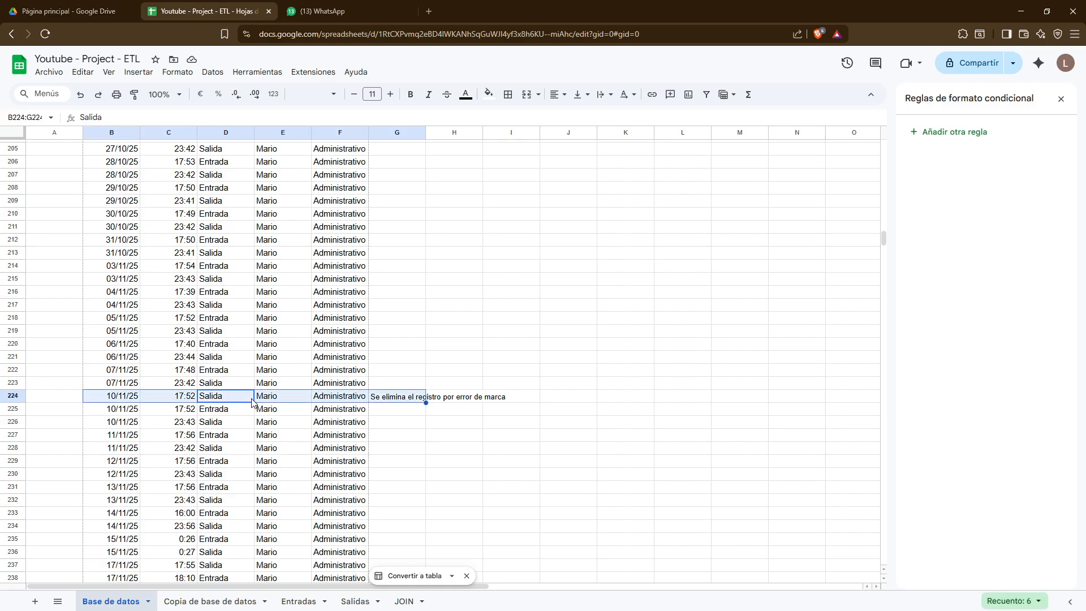
pyautogui.rightClick(14, 390)
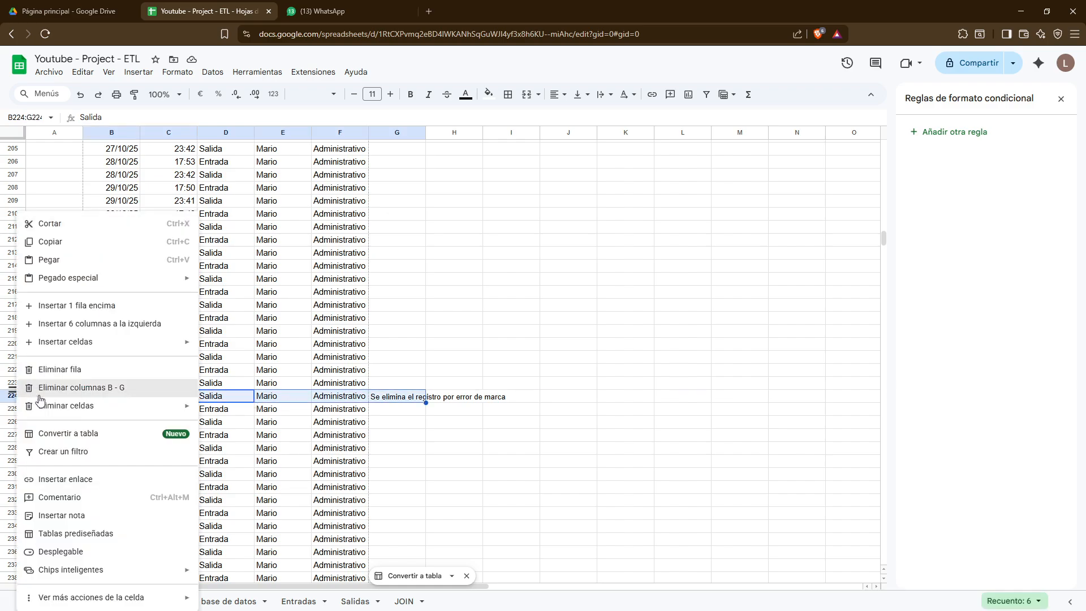
pyautogui.click(102, 369)
pyautogui.click(372, 412)
# Examine the exit date column of the JOIN sheet, and inspect the count formula in A132 of the Salidas sheet
pyautogui.click(403, 602)
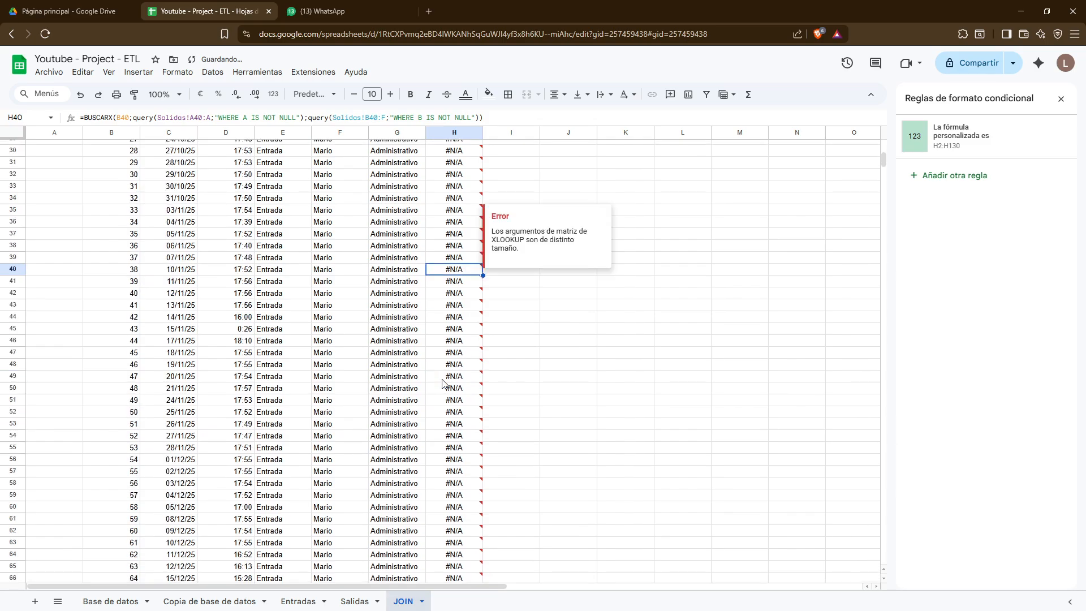
pyautogui.scroll(2, 446, 382)
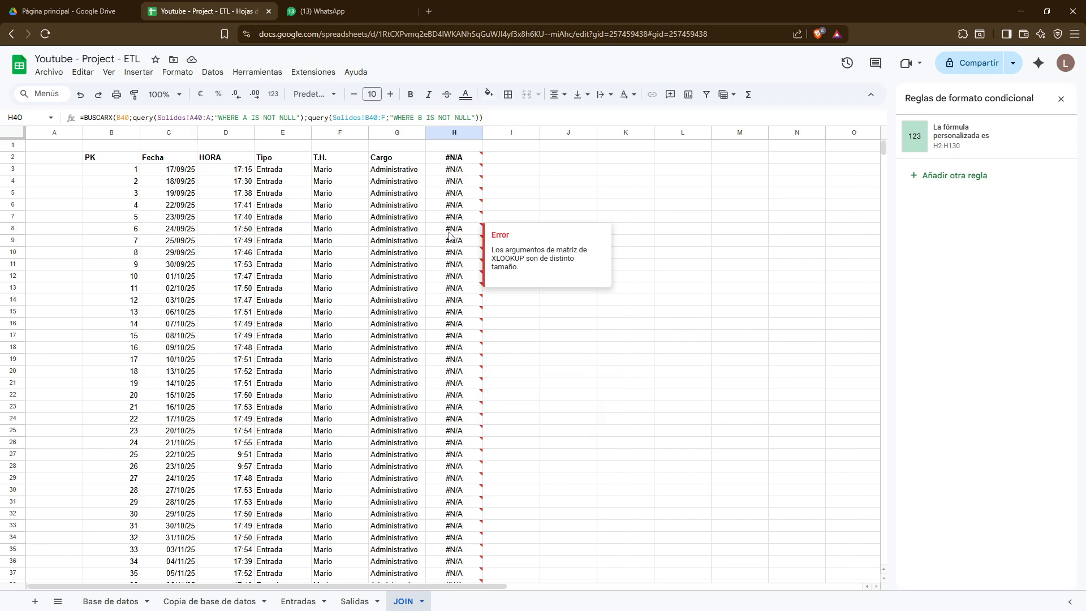
pyautogui.click(348, 602)
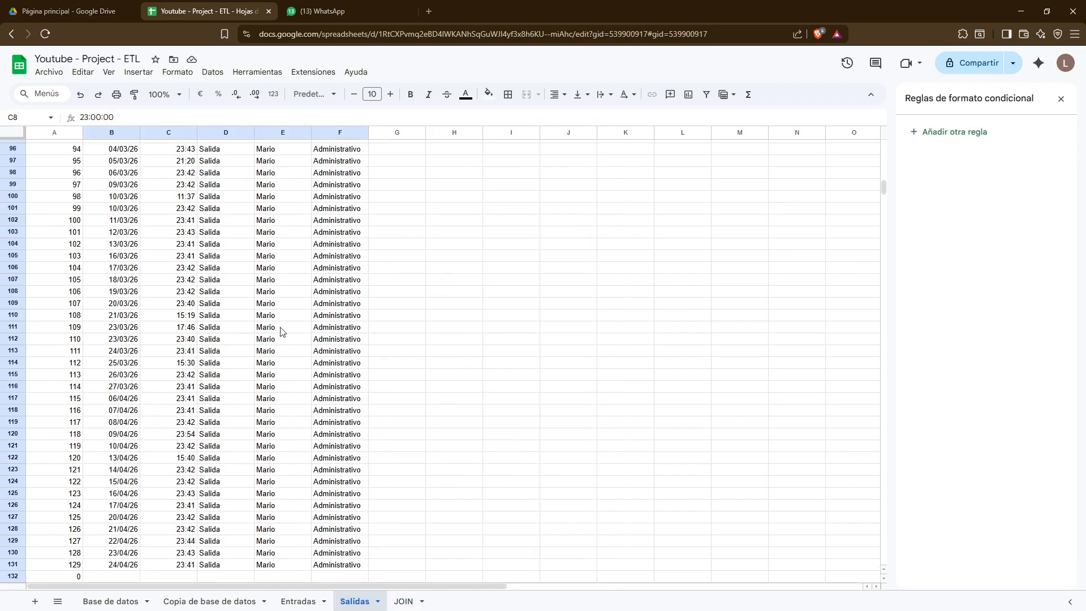
pyautogui.scroll(-4, 231, 338)
pyautogui.scroll(7, 215, 345)
pyautogui.scroll(-7, 204, 347)
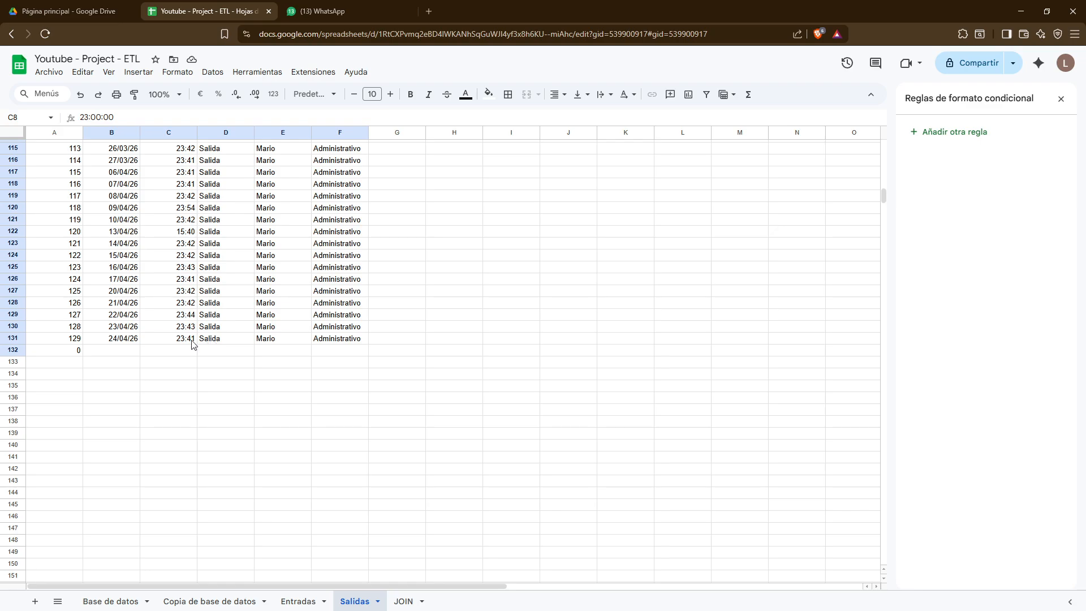
pyautogui.click(75, 353)
pyautogui.scroll(19, 150, 355)
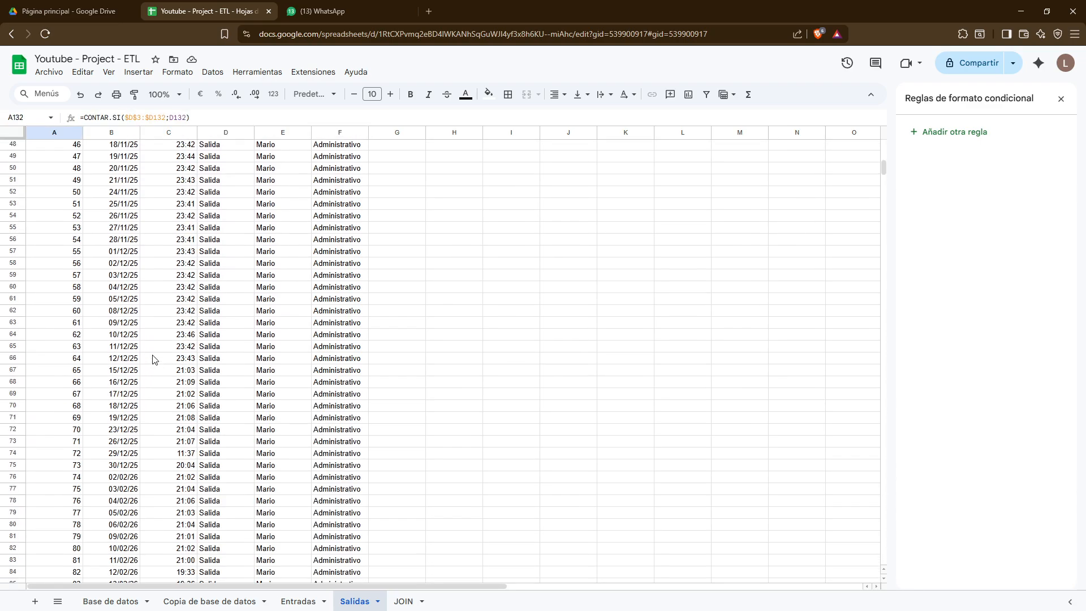
# Look over the numbered exit records in the Salidas sheet and inspect the count formula in A3
pyautogui.scroll(4, 152, 358)
pyautogui.scroll(-17, 154, 362)
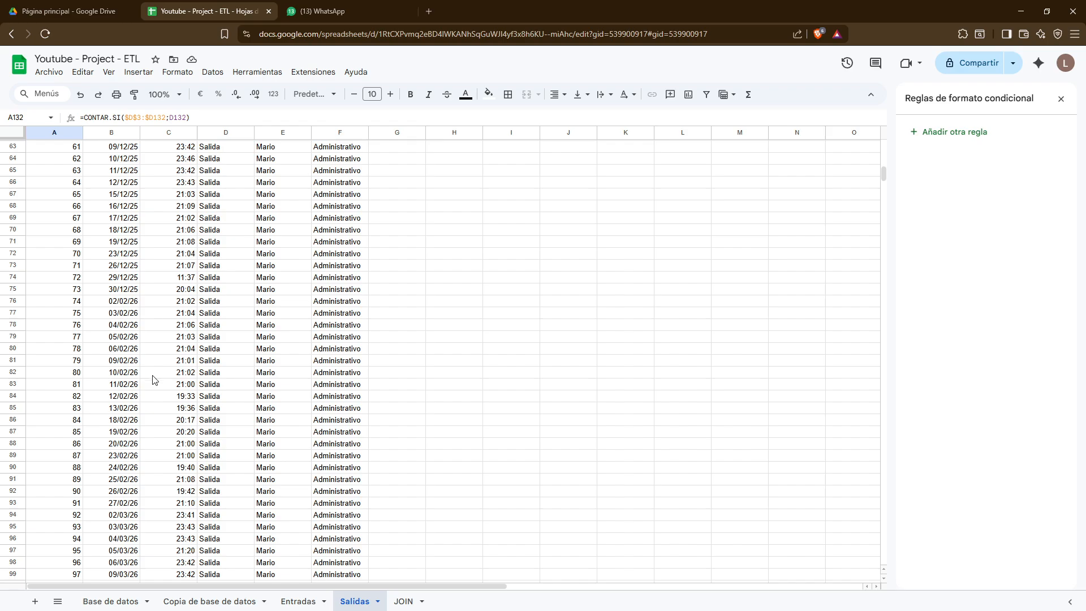
pyautogui.scroll(-4, 160, 418)
pyautogui.scroll(17, 147, 423)
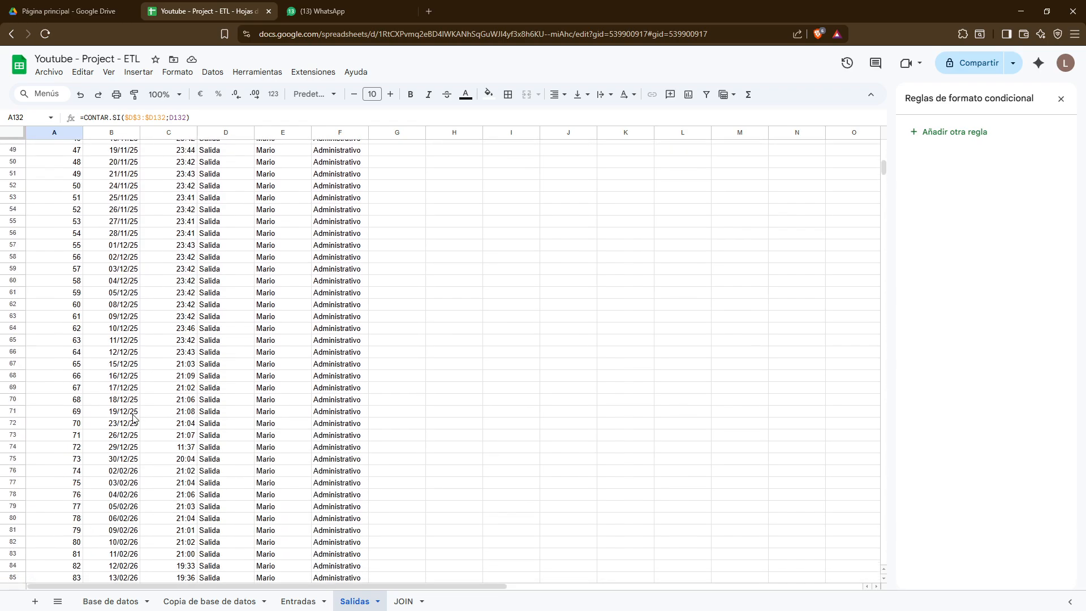
pyautogui.scroll(-2, 118, 323)
pyautogui.scroll(5, 118, 324)
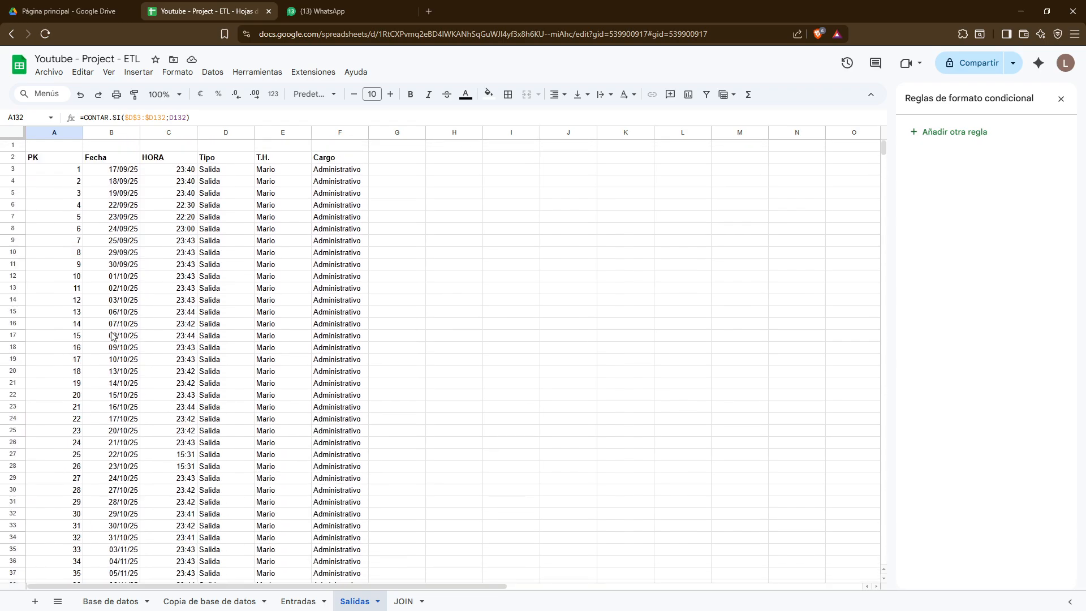
pyautogui.click(58, 173)
pyautogui.scroll(-14, 226, 396)
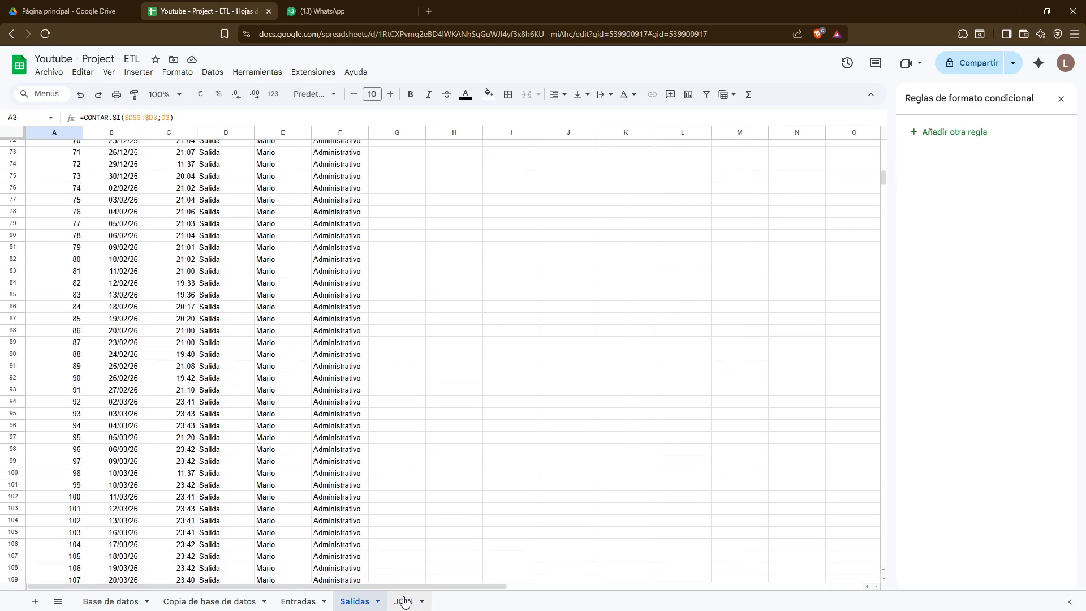
# Inspect the BUSCARX formula and its error in cell H2 of the JOIN sheet
pyautogui.click(405, 601)
pyautogui.moveTo(471, 157)
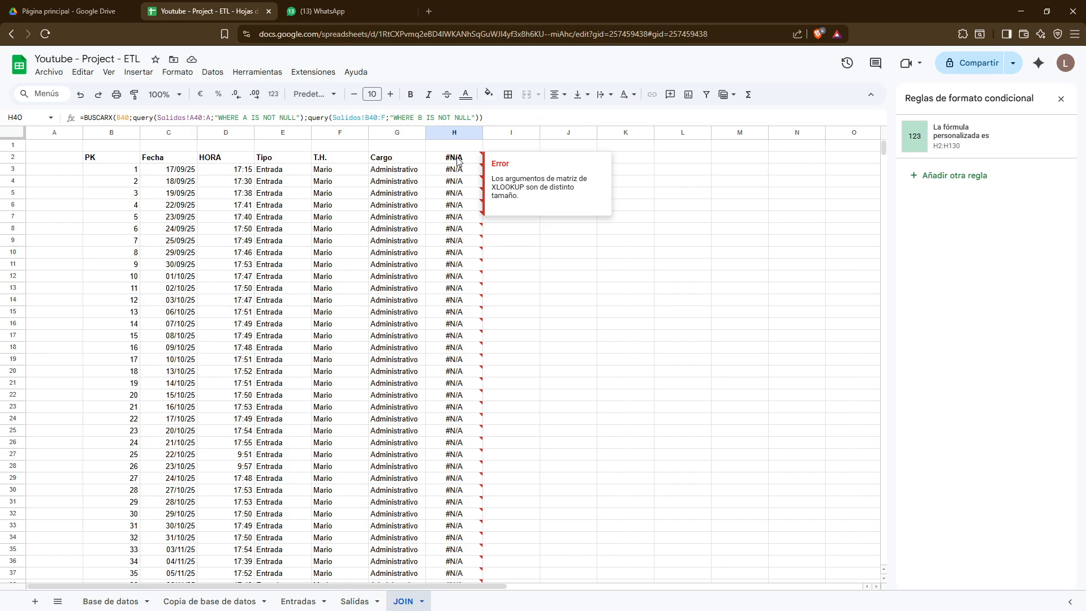
pyautogui.click(456, 161)
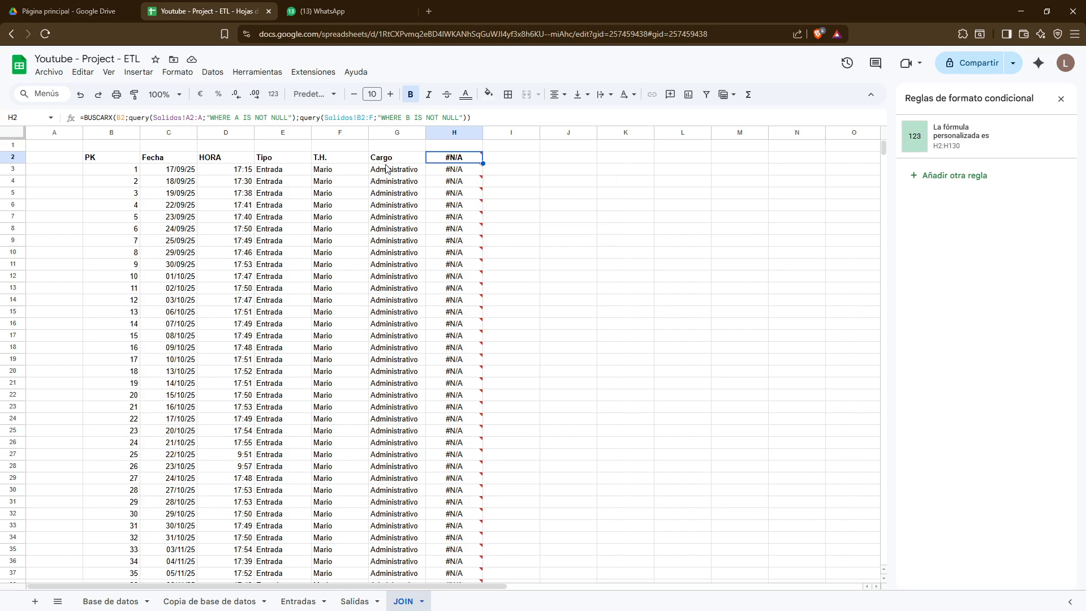
pyautogui.moveTo(455, 173)
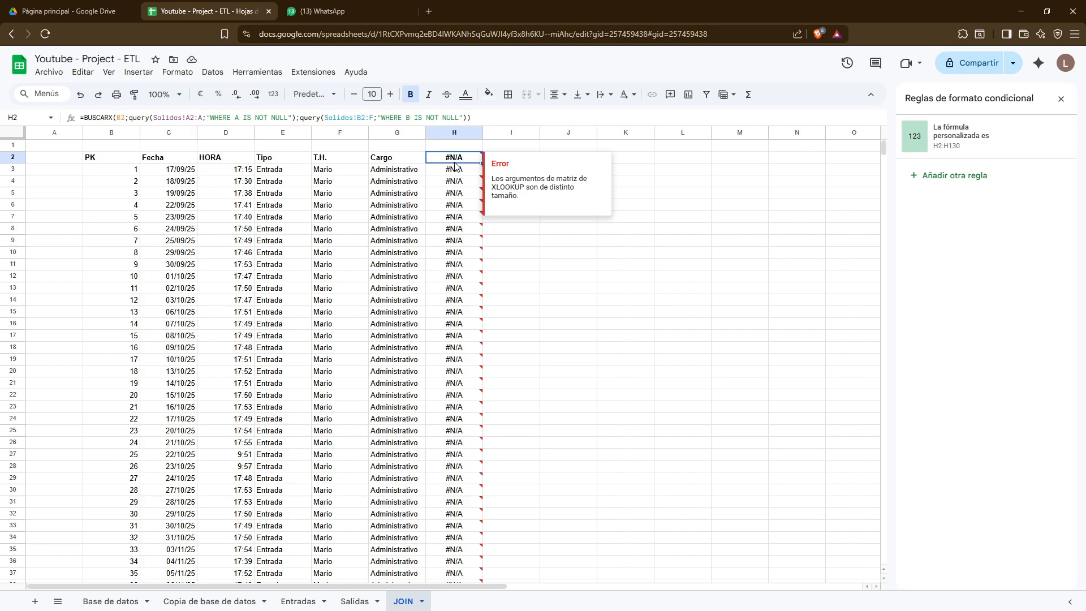
# Compare the last numbered rows of the Entradas sheet with those of the Salidas sheet
pyautogui.click(298, 602)
pyautogui.scroll(-6, 229, 475)
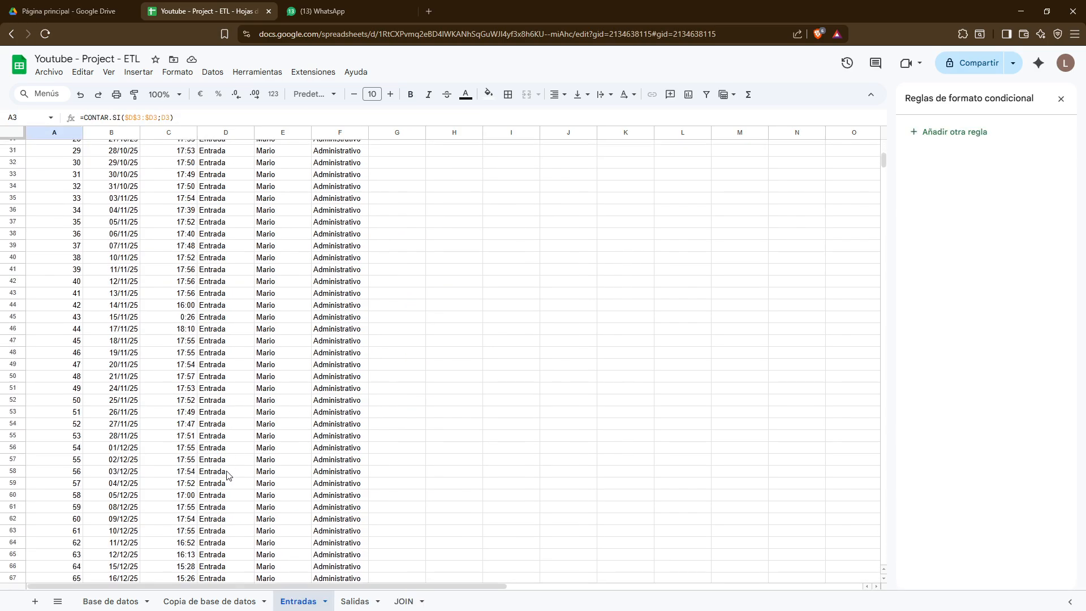
pyautogui.scroll(-17, 229, 475)
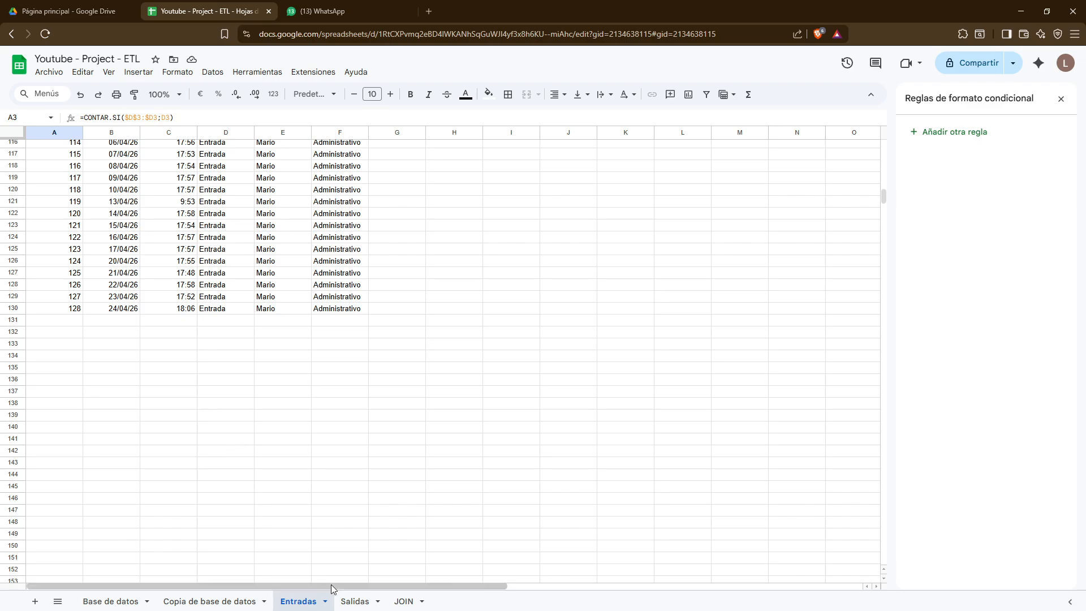
pyautogui.click(355, 601)
pyautogui.scroll(-8, 130, 413)
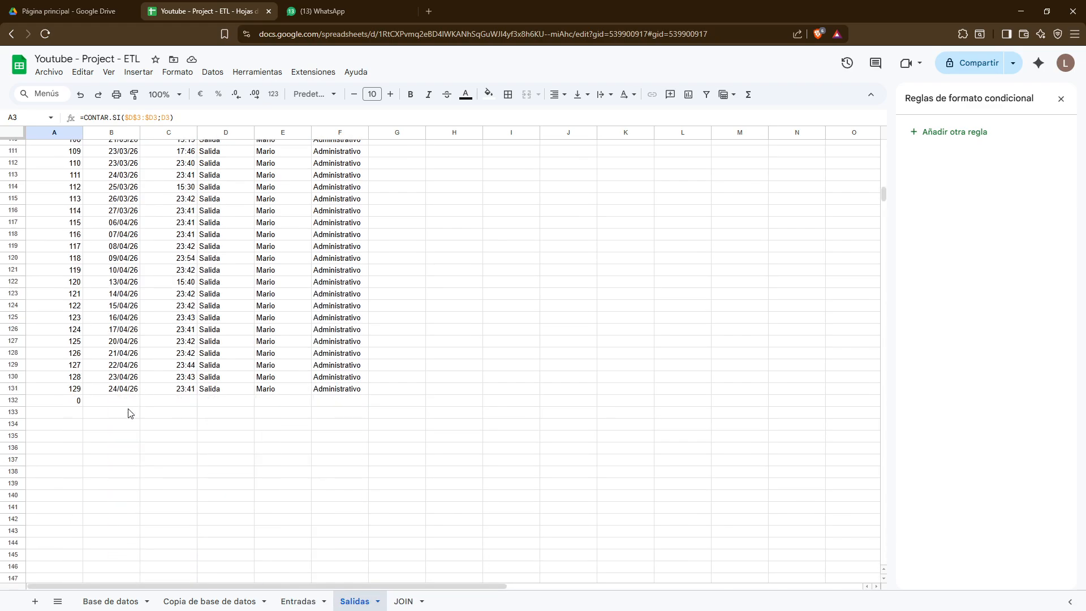
# Wrap the count formula in A132 of Salidas in a condition: =SI(D3="";"";CONTAR.SI($D$3:$D132;D132))
pyautogui.click(78, 401)
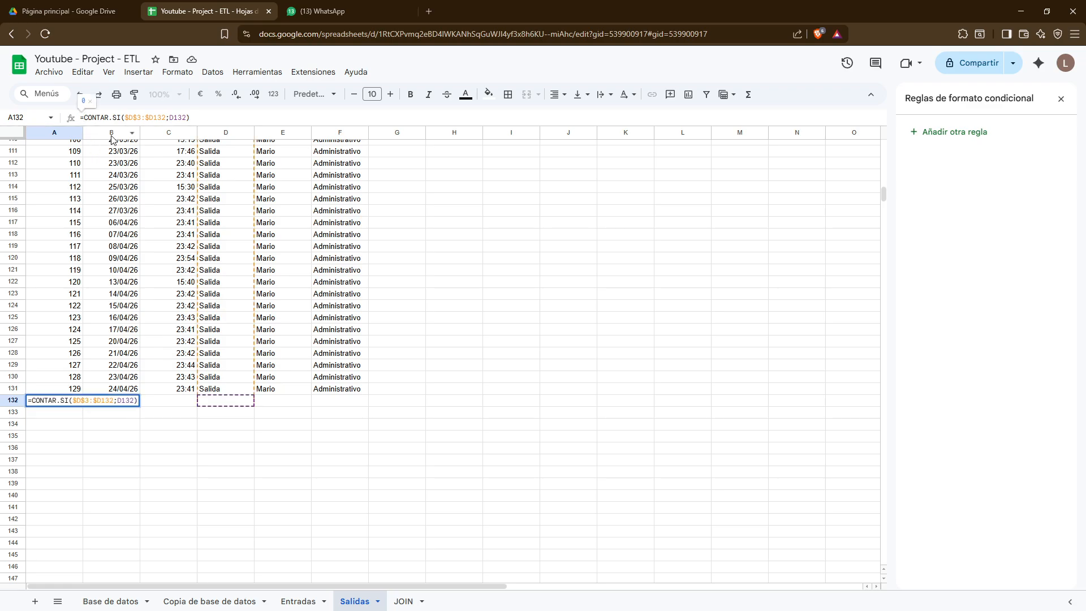
pyautogui.write('SI(')
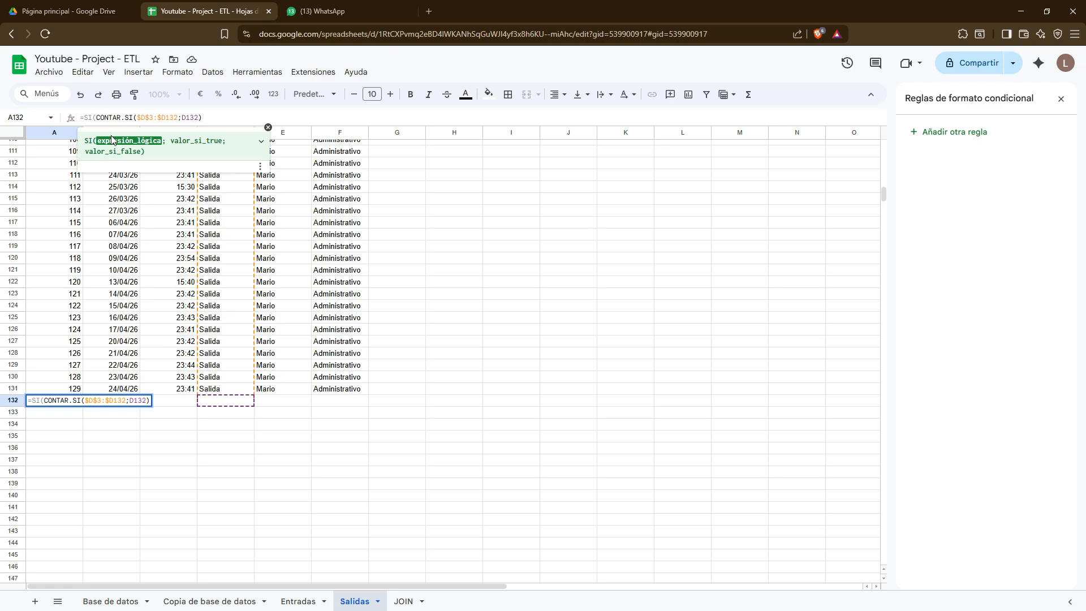
pyautogui.write('D')
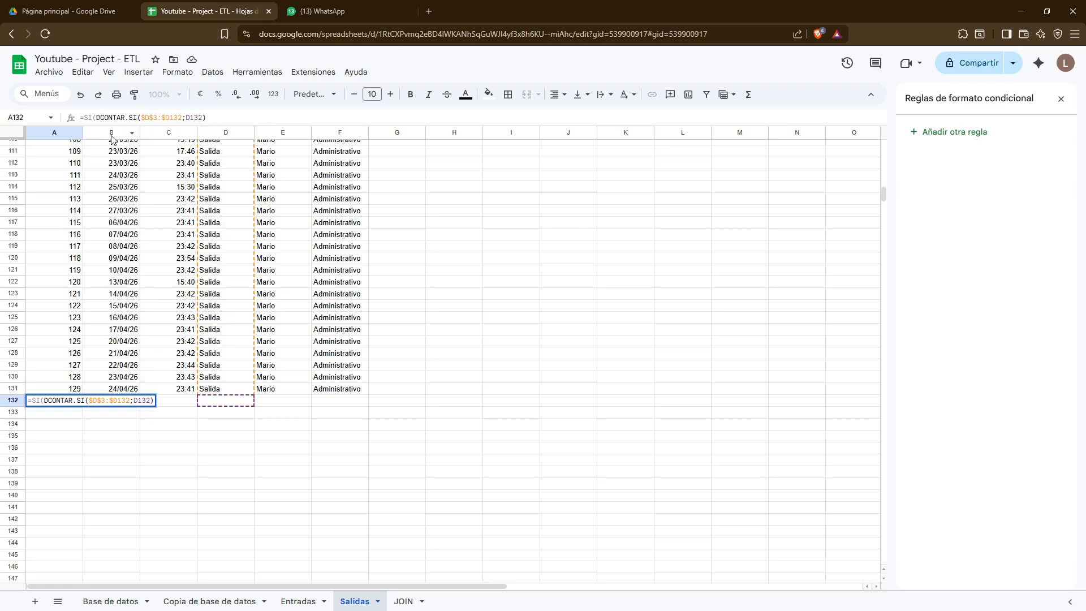
pyautogui.write('3=""')
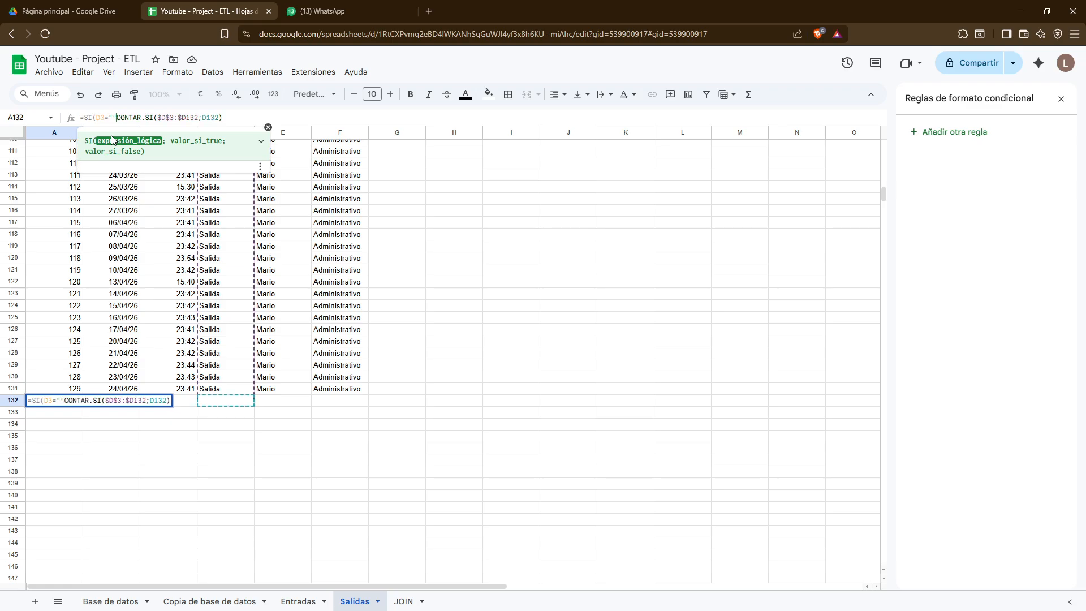
pyautogui.write(';""')
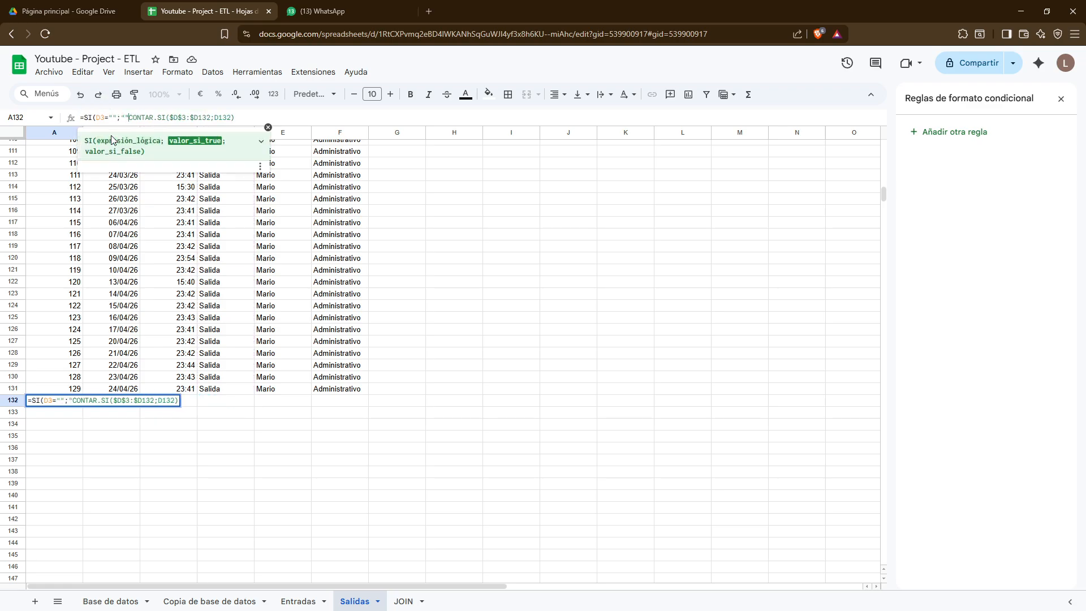
pyautogui.write(';')
pyautogui.press('Return')
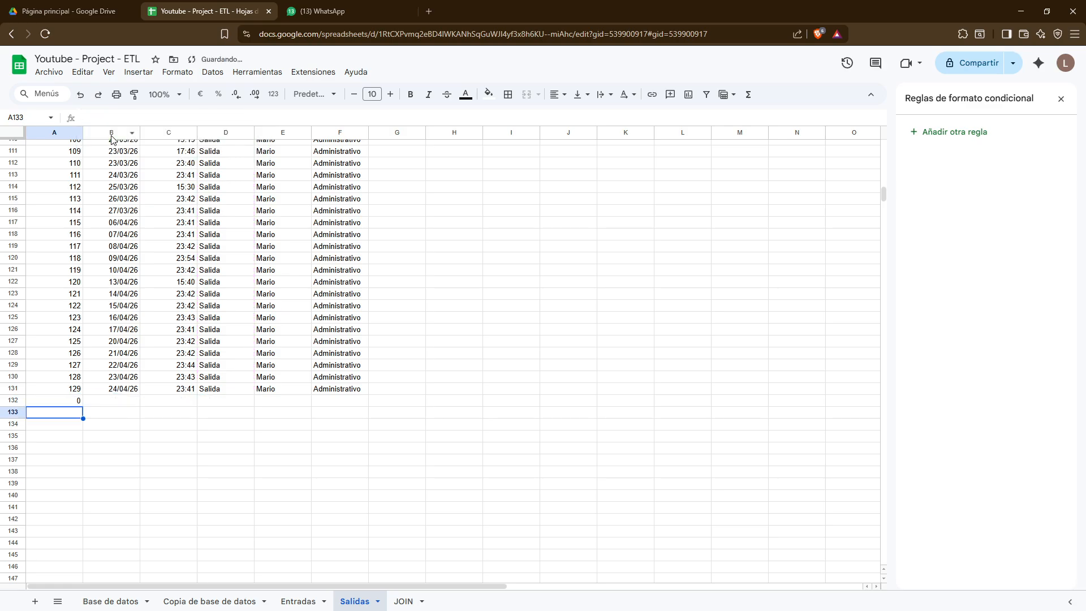
# Correct the condition in A132 so that it tests D132 for being empty
pyautogui.press('Up')
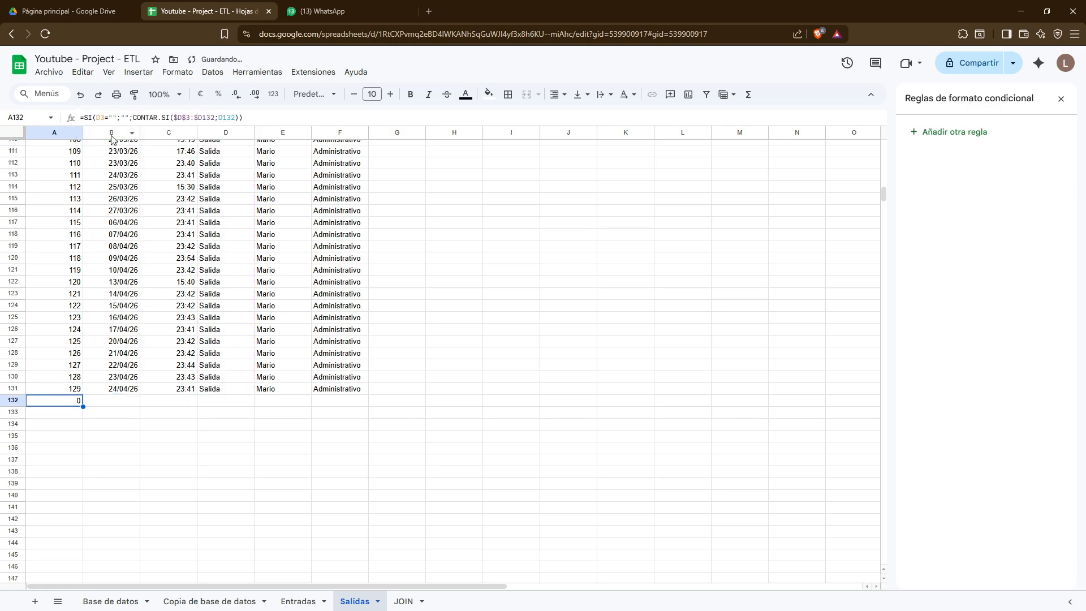
pyautogui.press('F2')
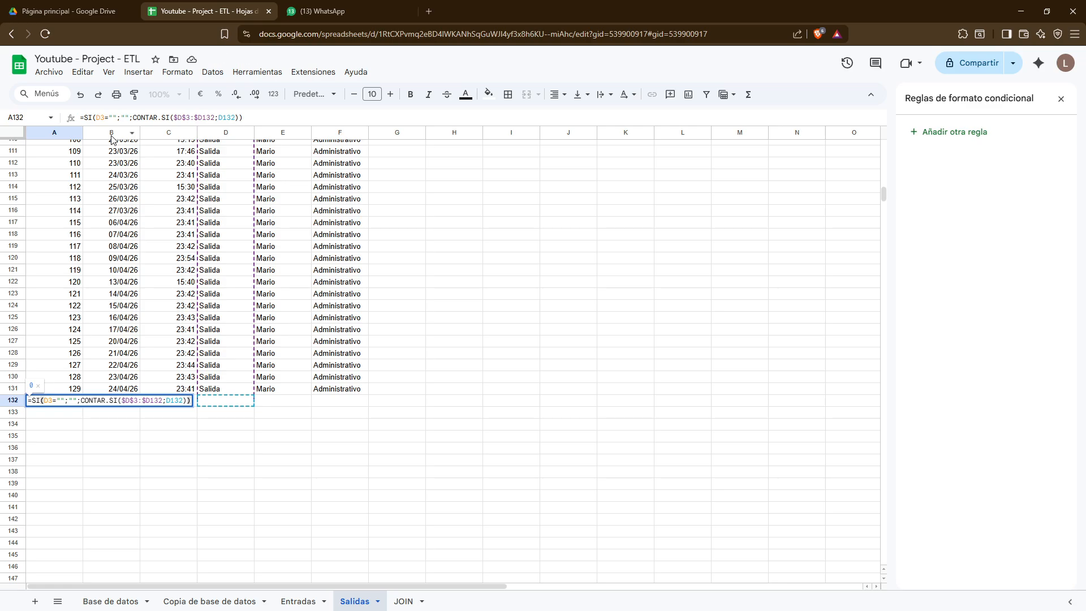
pyautogui.press('Left')
pyautogui.press('Left')
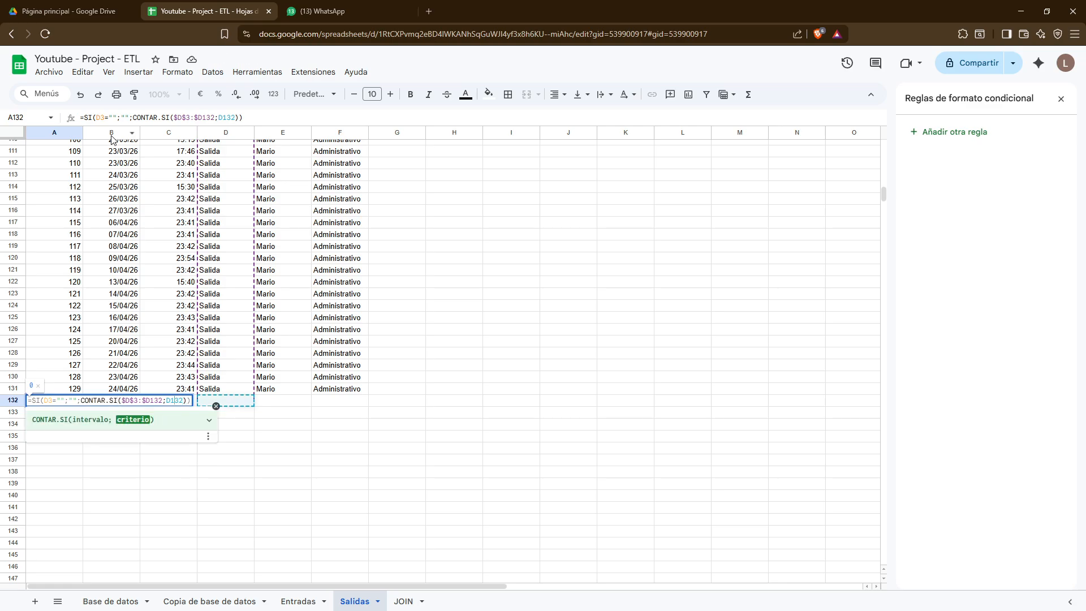
pyautogui.press('Left')
pyautogui.press('Left')
pyautogui.press('Left')
pyautogui.press('Left')
pyautogui.press('Left')
pyautogui.press('Left')
pyautogui.press('Left')
pyautogui.press('Left')
pyautogui.press('Left')
pyautogui.press('Left')
pyautogui.press('Left')
pyautogui.press('Left')
pyautogui.press('Left')
pyautogui.press('Left')
pyautogui.press('Left')
pyautogui.press('Left')
pyautogui.press('Left')
pyautogui.press('Left')
pyautogui.press('Left')
pyautogui.press('Left')
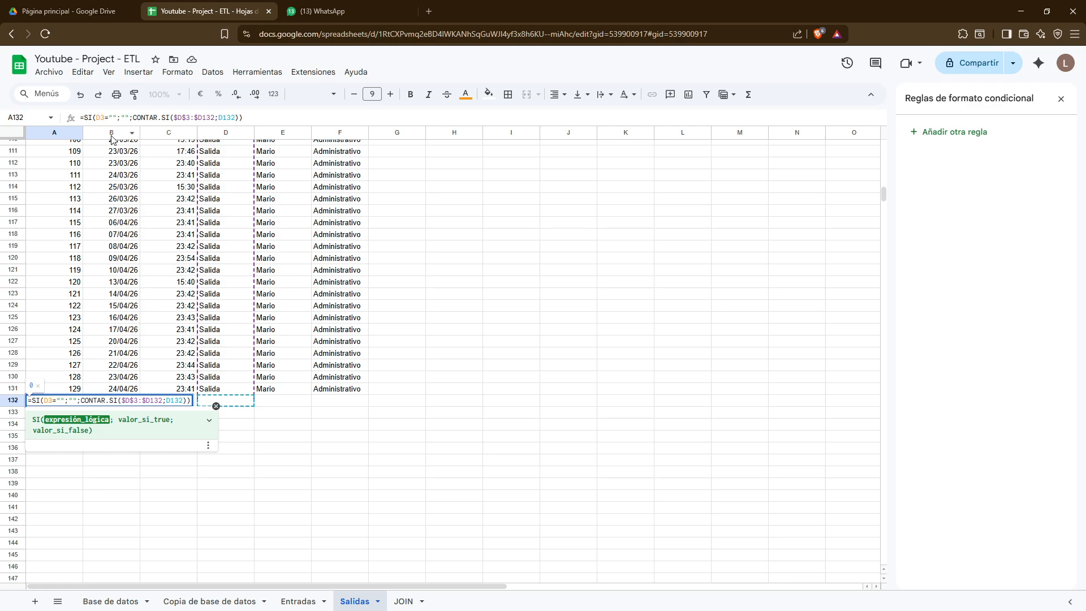
pyautogui.press('BackSpace')
pyautogui.write('132')
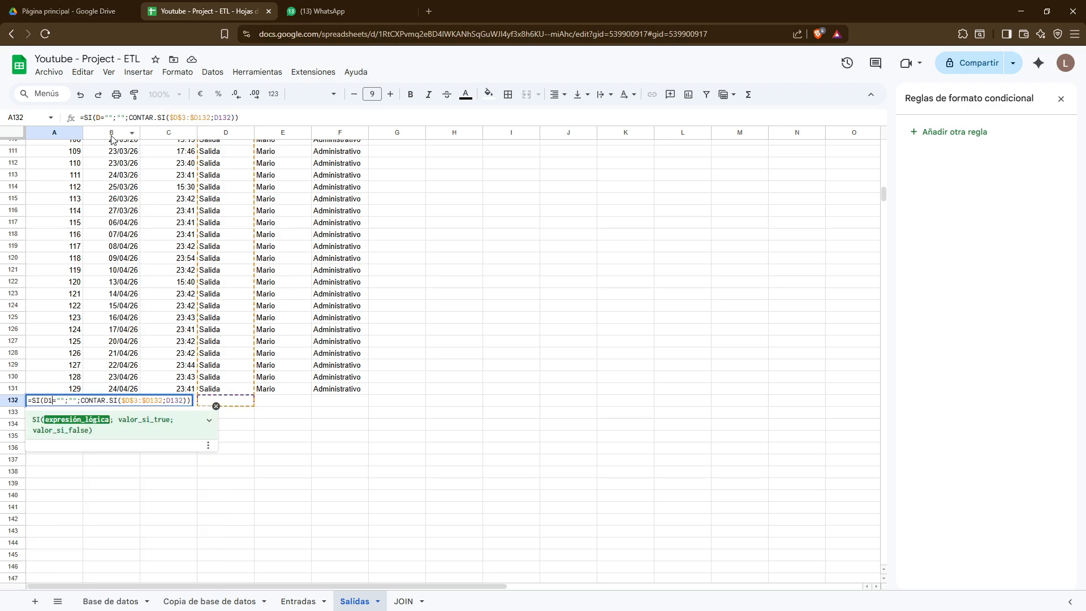
pyautogui.press('Return')
# Change the first PK formula, in A3 of Salidas, to =SI(D3="";"";CONTAR.SI($D$3:$D3;D3))
pyautogui.hotkey('ctrl', 'Up')
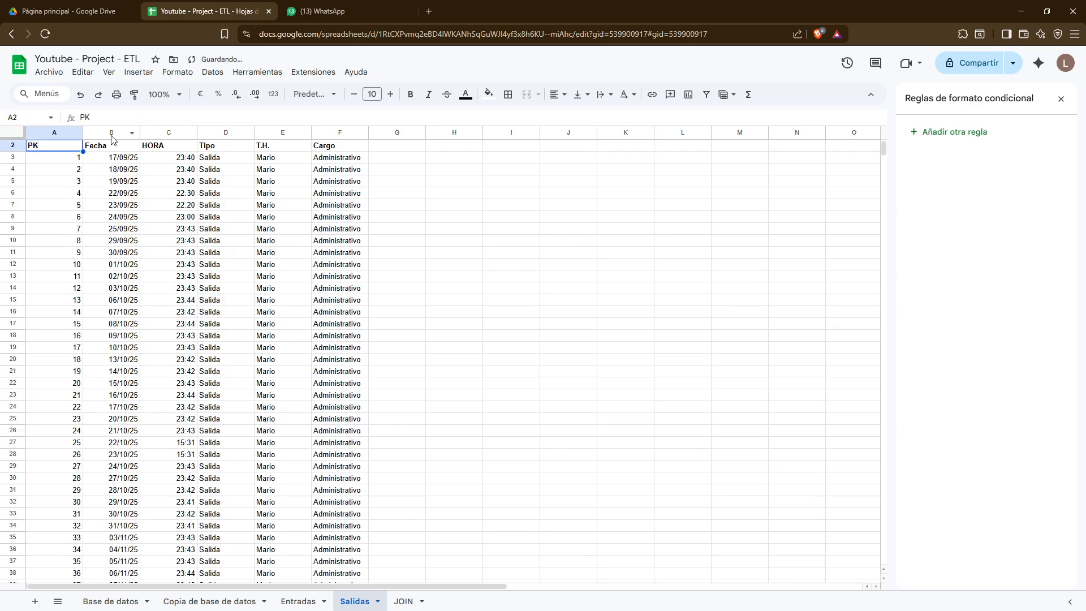
pyautogui.press('Down')
pyautogui.press('F2')
pyautogui.press('Left')
pyautogui.press('Left')
pyautogui.press('Left')
pyautogui.press('Left')
pyautogui.press('Left')
pyautogui.press('Left')
pyautogui.press('Left')
pyautogui.press('Left')
pyautogui.press('Left')
pyautogui.press('Left')
pyautogui.press('Left')
pyautogui.press('Left')
pyautogui.press('Left')
pyautogui.press('Left')
pyautogui.press('Left')
pyautogui.press('Left')
pyautogui.press('Left')
pyautogui.press('Left')
pyautogui.press('Left')
pyautogui.press('Left')
pyautogui.press('Left')
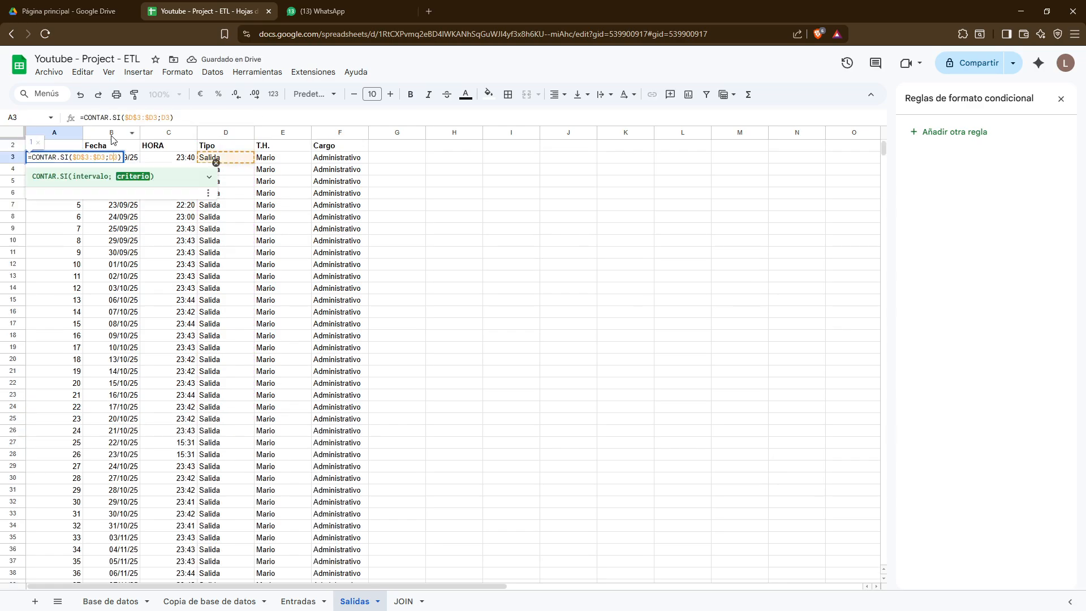
pyautogui.write('si(d3')
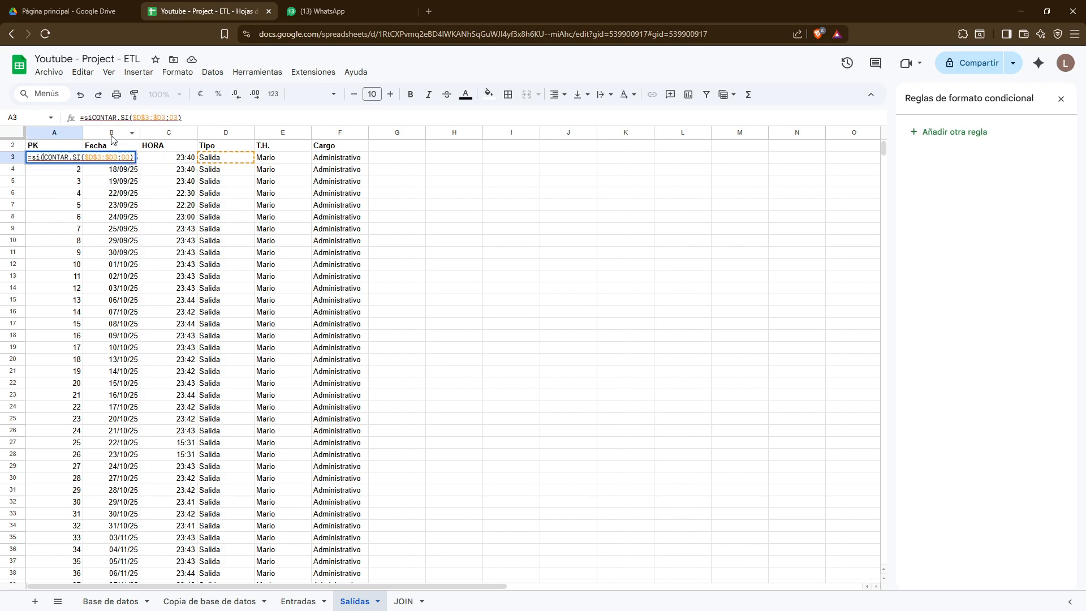
pyautogui.press('BackSpace')
pyautogui.press('BackSpace')
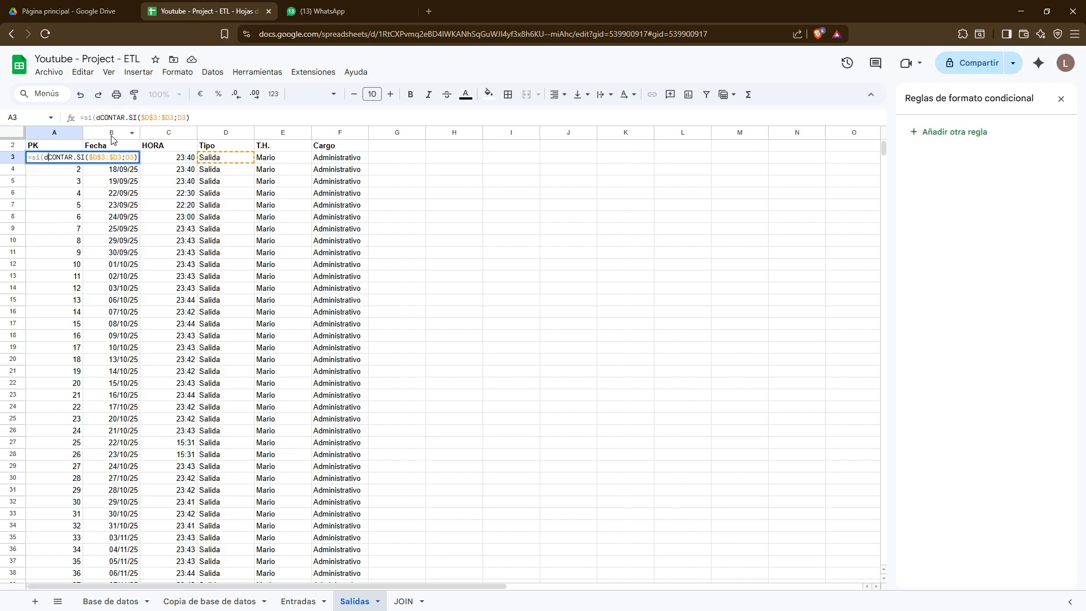
pyautogui.write('D3=""M')
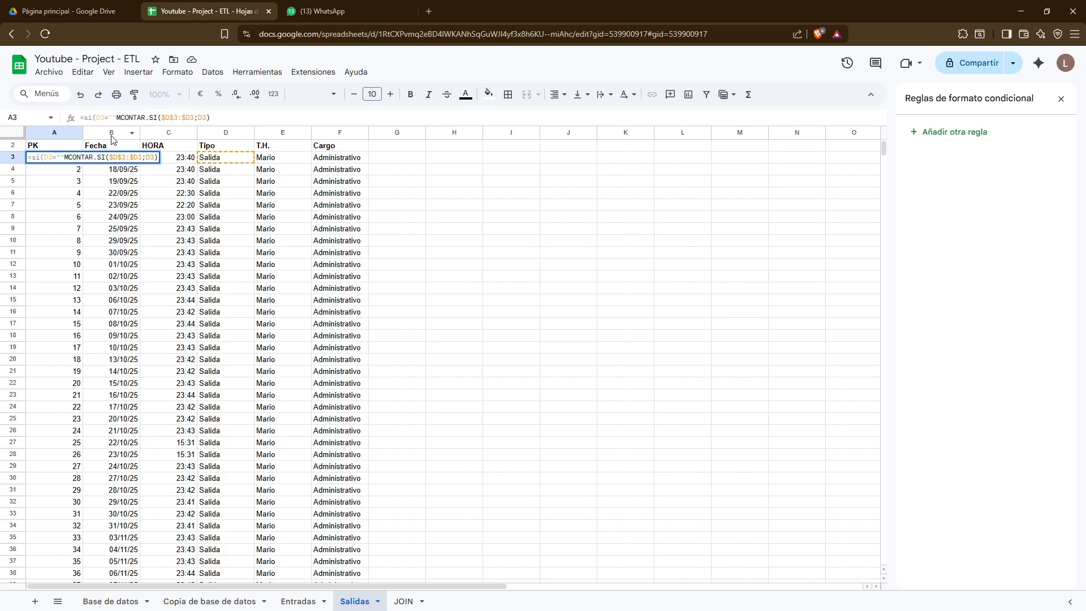
pyautogui.press('BackSpace')
pyautogui.write(';""')
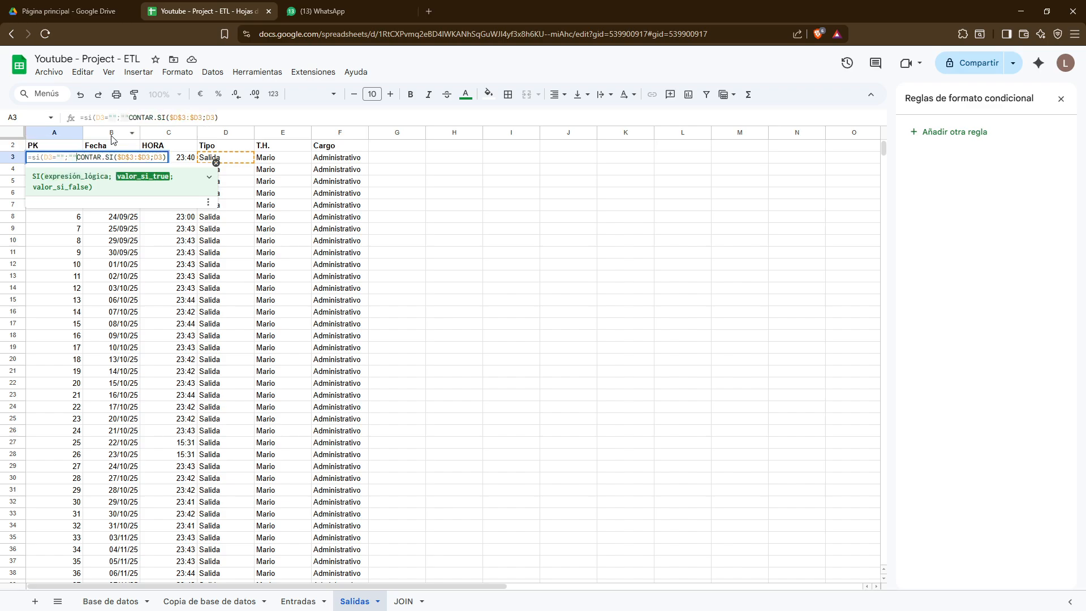
pyautogui.write(';')
pyautogui.press('Return')
# Fill the A3 formula down the PK column of Salidas through A132
pyautogui.press('Up')
pyautogui.hotkey('ctrl', 'shift', 'Down')
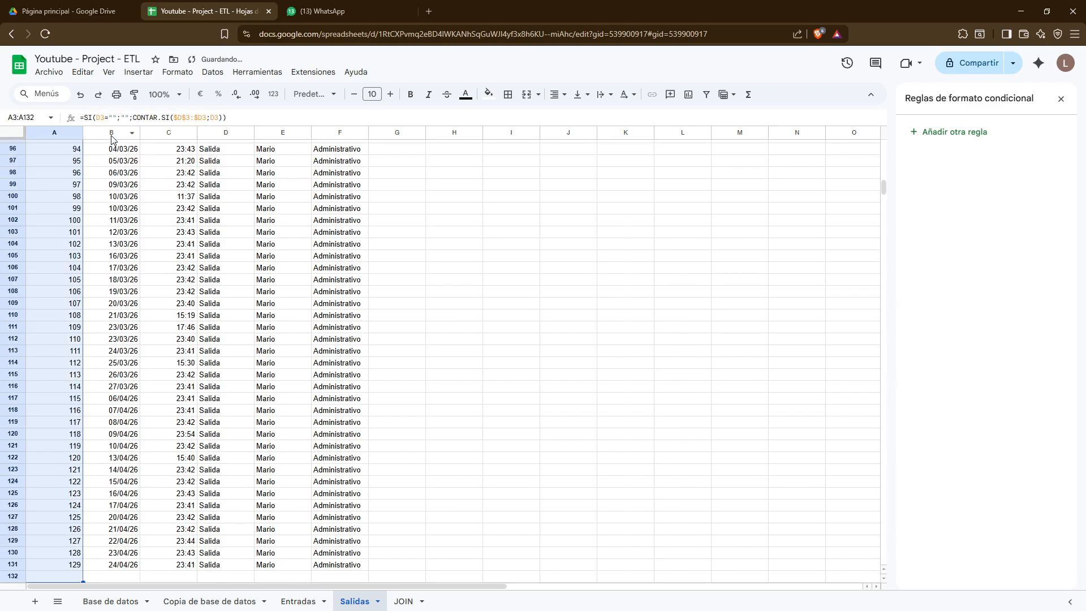
pyautogui.hotkey('ctrl', 'd')
pyautogui.press('Right')
pyautogui.press('Up')
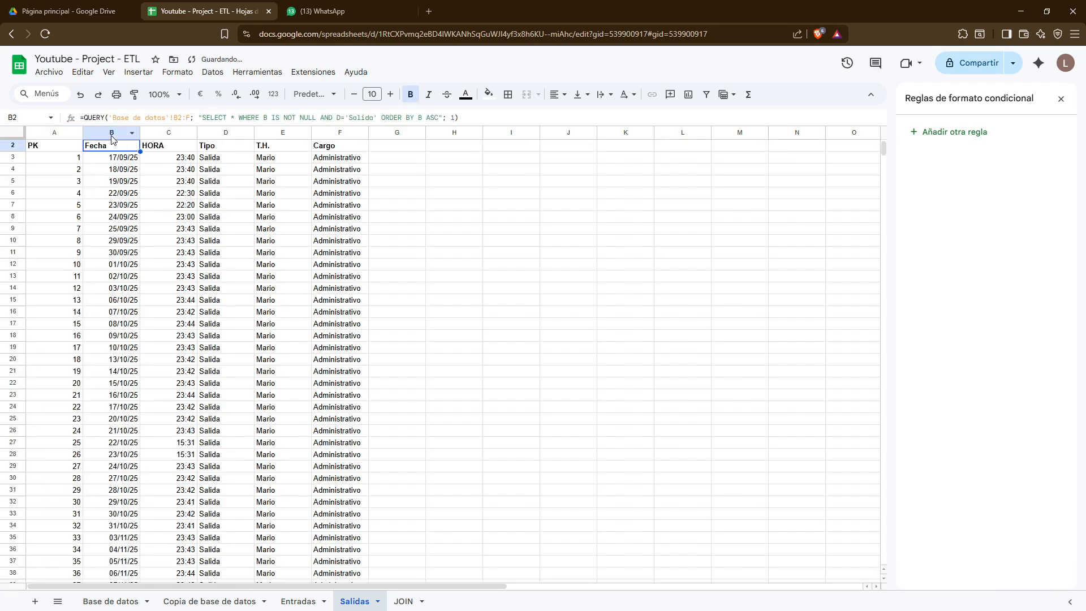
pyautogui.press('Up')
pyautogui.press('Left')
pyautogui.press('Down')
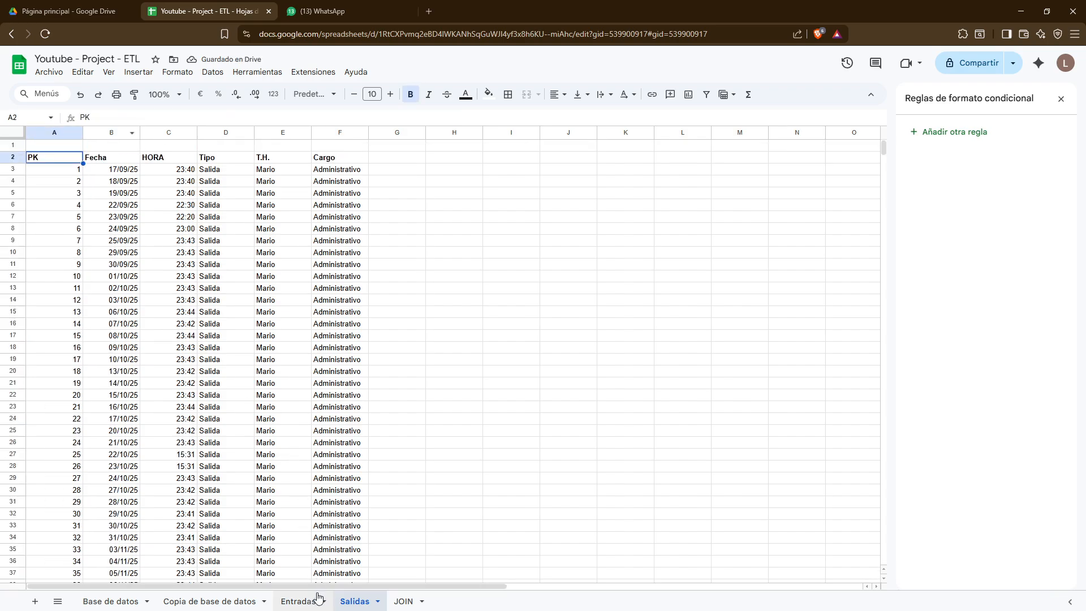
# Look over the PK numbering of the Entradas sheet from its last record up to the header
pyautogui.click(278, 600)
pyautogui.click(90, 308)
pyautogui.scroll(18, 82, 286)
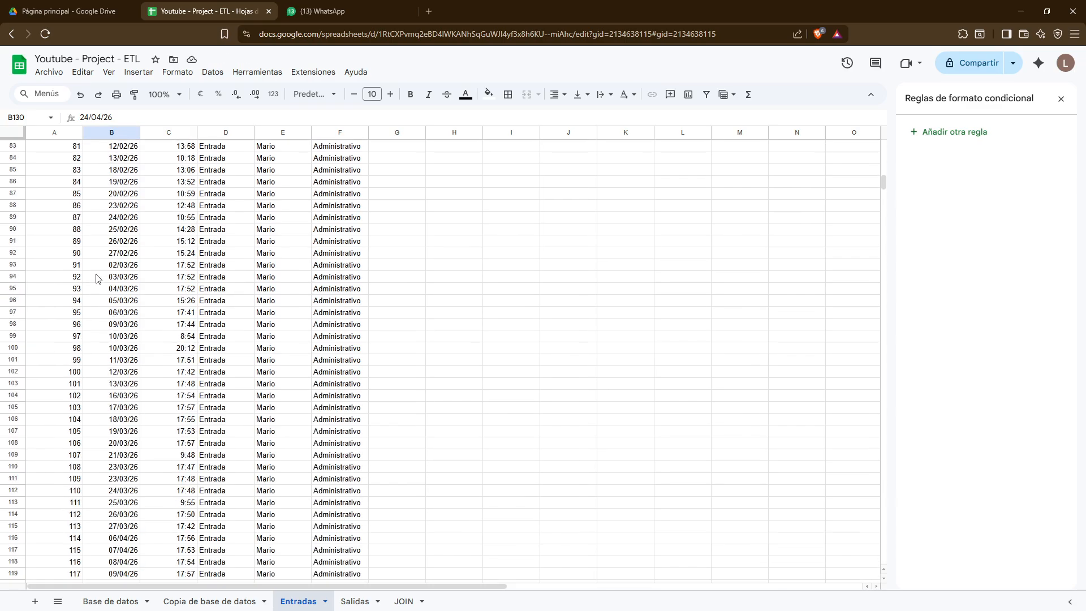
pyautogui.click(48, 248)
pyautogui.hotkey('ctrl', 'Up')
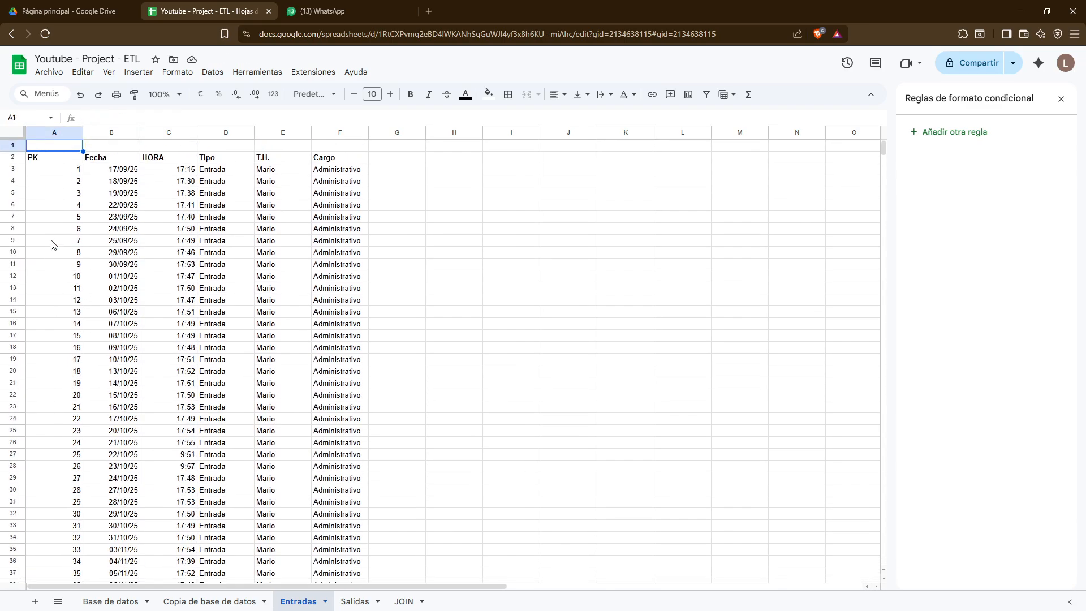
# Check the exit columns of the JOIN sheet, inspecting the BUSCARX formula in H2 and the exit dates in H3:H45
pyautogui.click(404, 600)
pyautogui.click(581, 192)
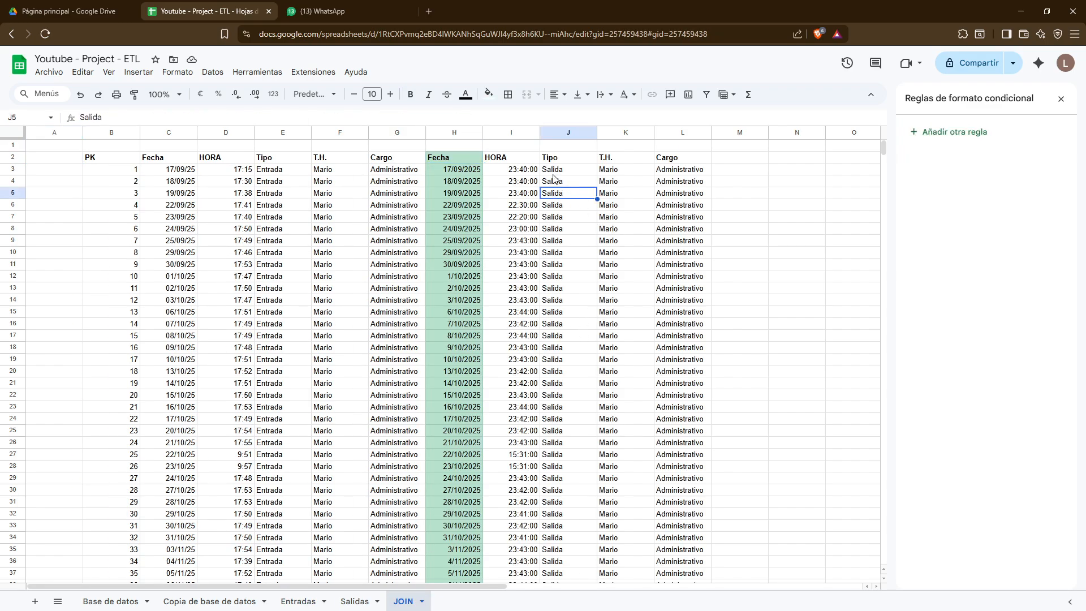
pyautogui.scroll(-4, 509, 215)
pyautogui.scroll(4, 427, 254)
pyautogui.click(466, 155)
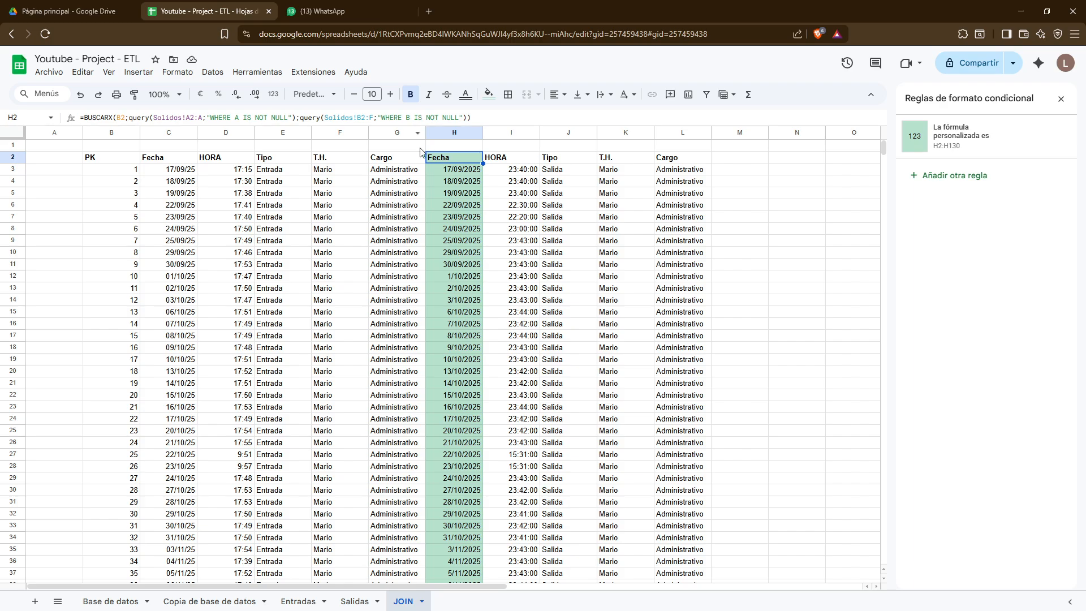
pyautogui.moveTo(451, 174); pyautogui.dragTo(454, 440)
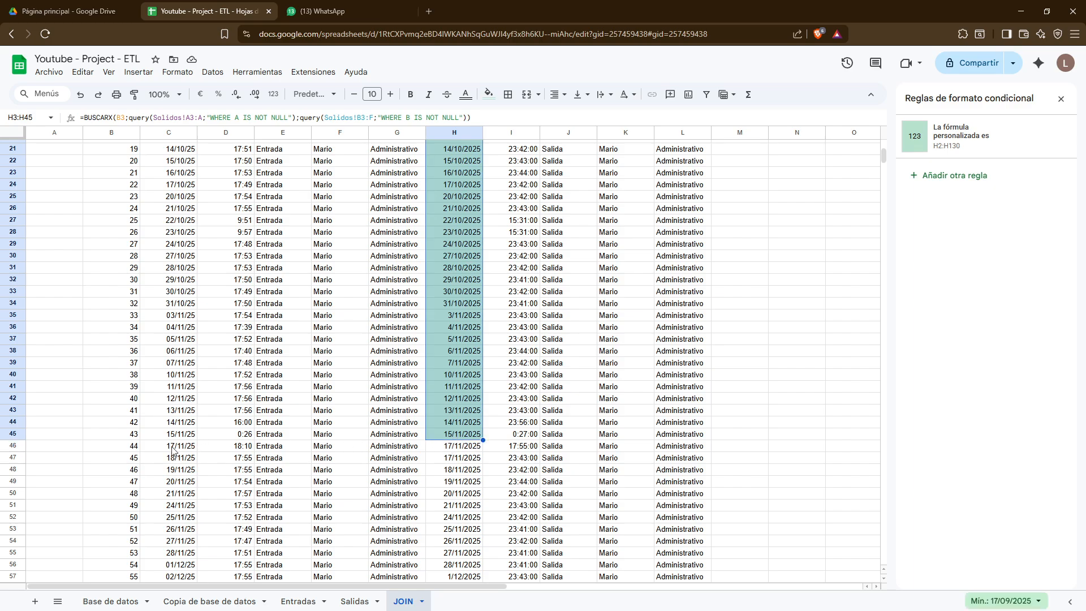
# Compare the entry and exit dates and times in row 45 of the JOIN sheet
pyautogui.click(458, 449)
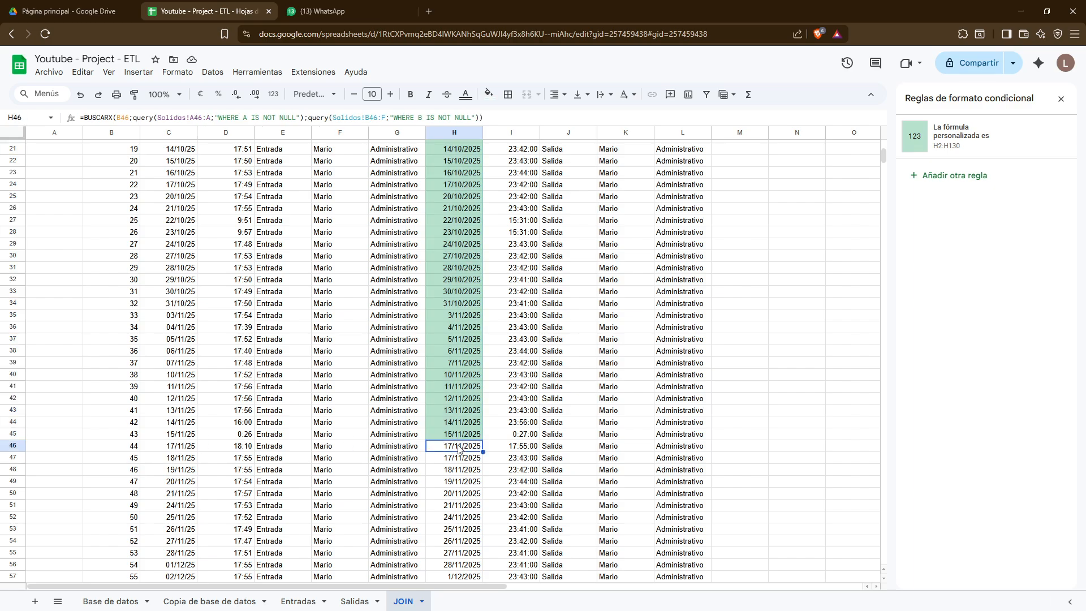
pyautogui.press('Up')
pyautogui.press('Left')
pyautogui.press('Left')
pyautogui.press('Left')
pyautogui.press('Left')
pyautogui.press('Right')
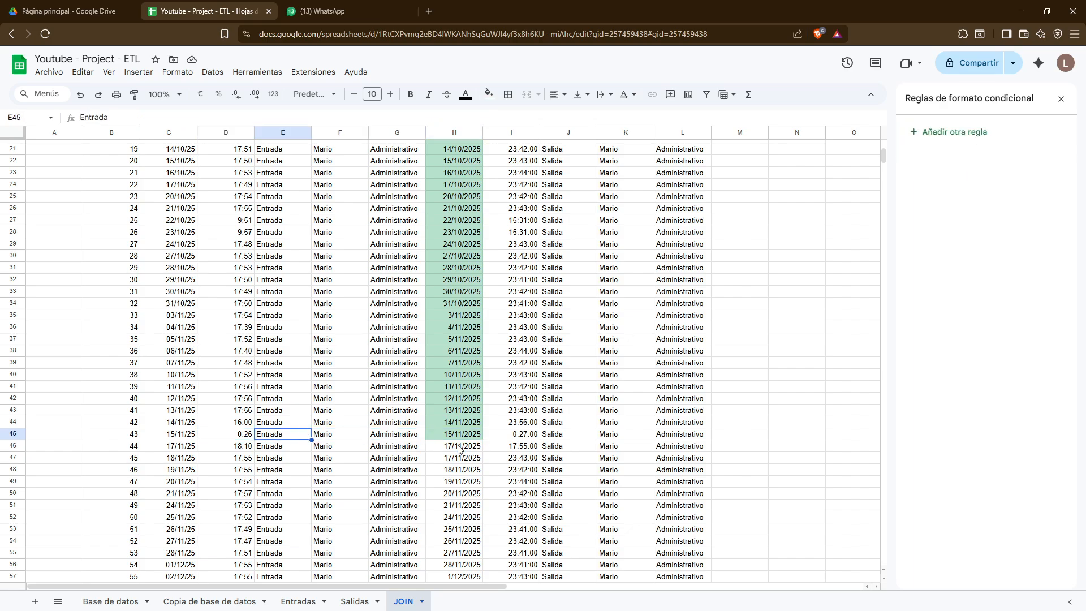
pyautogui.press('Right')
pyautogui.press('Right')
pyautogui.press('Right')
pyautogui.press('Right')
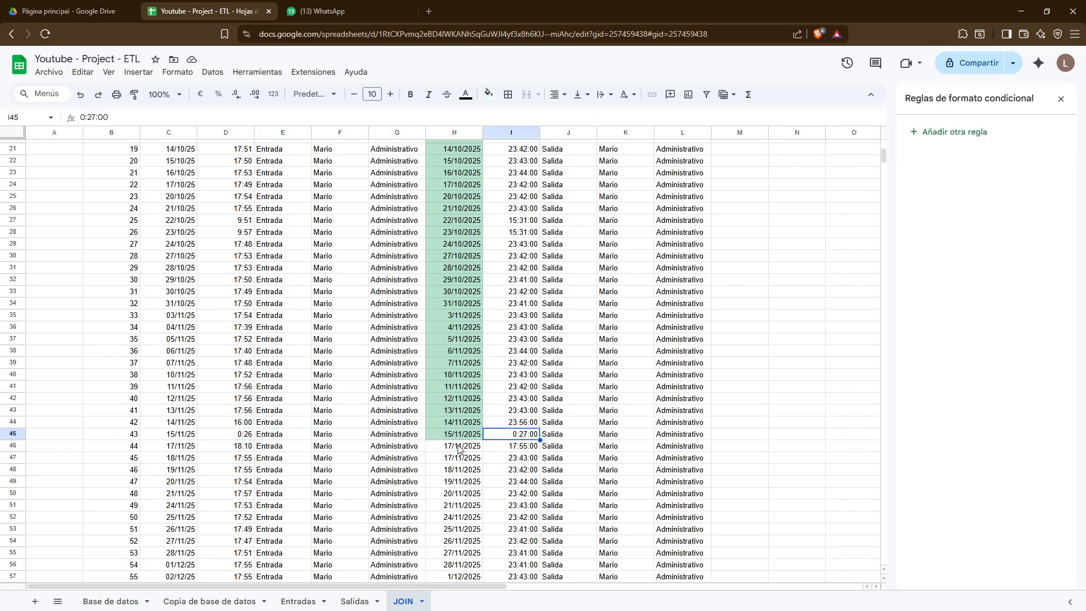
pyautogui.press('Left')
pyautogui.press('Left')
pyautogui.press('Left')
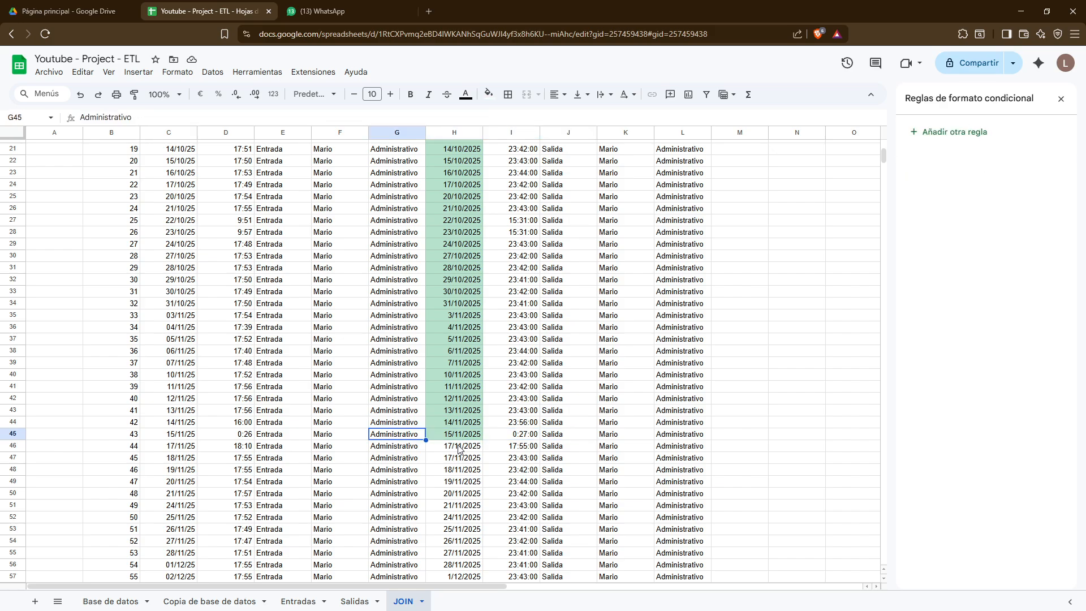
# Compare the entry date and time in row 46 of JOIN with the exit values in H46:I46 and the next exit in H47
pyautogui.press('Down')
pyautogui.press('Left')
pyautogui.press('Left')
pyautogui.press('Left')
pyautogui.press('Right')
pyautogui.press('Right')
pyautogui.press('Right')
pyautogui.press('Right')
pyautogui.press('Right')
pyautogui.press('Right')
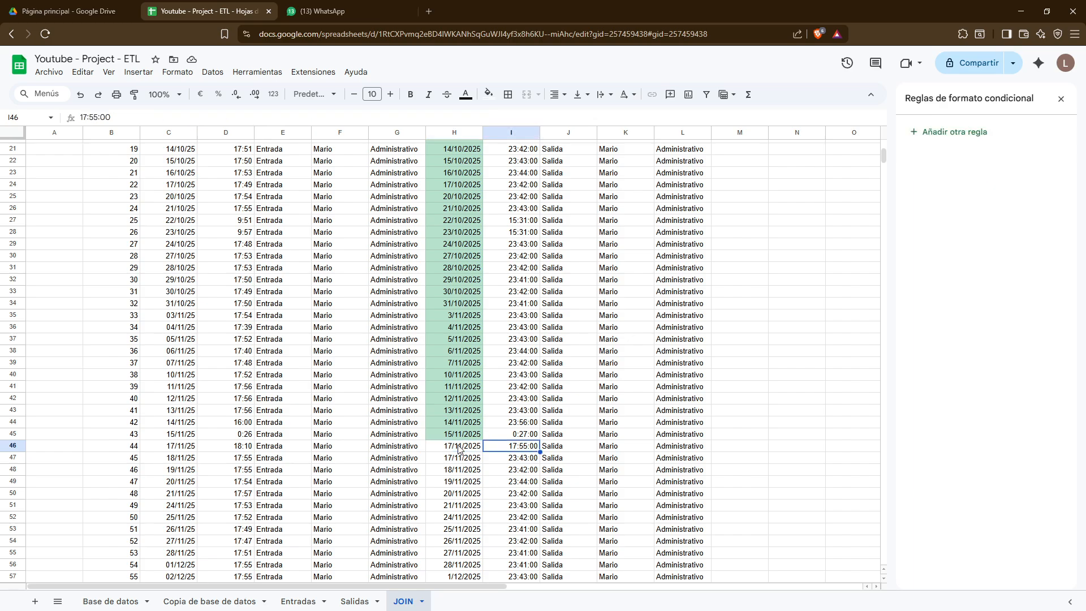
pyautogui.press('Left')
pyautogui.press('Right')
pyautogui.press('Left')
pyautogui.press('Right')
pyautogui.press('Left')
pyautogui.press('Right')
pyautogui.press('Left')
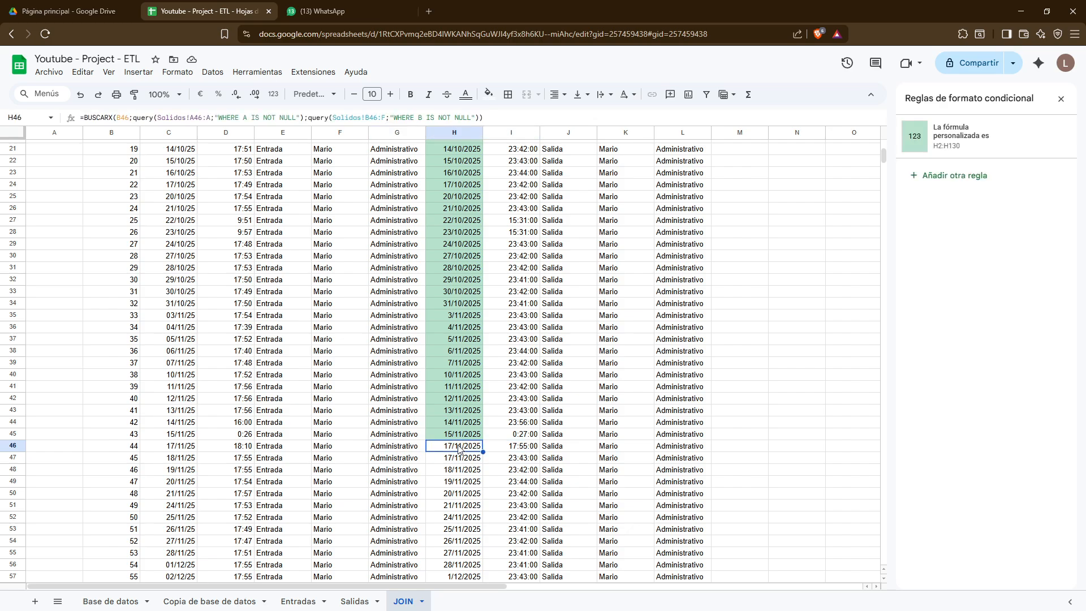
pyautogui.press('Right')
pyautogui.press('Left')
pyautogui.press('Right')
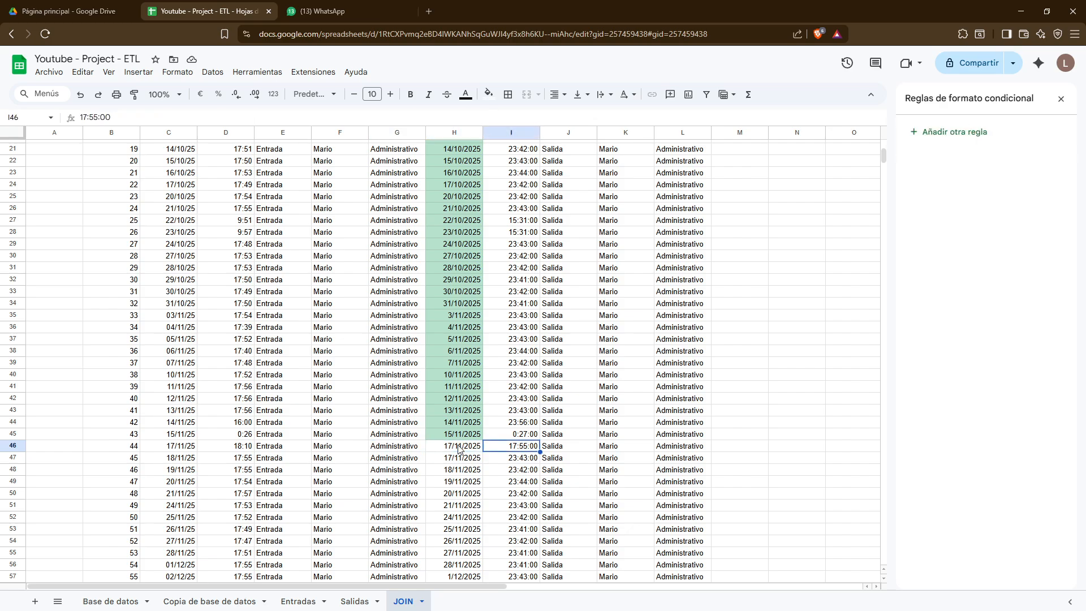
pyautogui.press('Left')
pyautogui.press('Left')
pyautogui.press('Left')
pyautogui.press('Left')
pyautogui.press('Left')
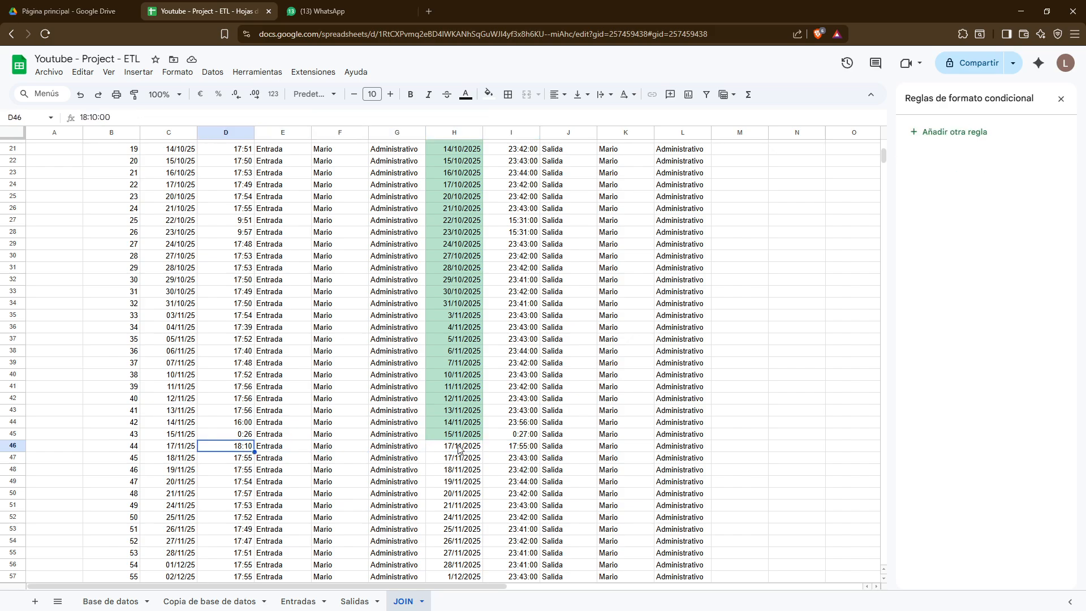
pyautogui.press('Left')
pyautogui.press('Right')
pyautogui.press('Left')
pyautogui.press('Right')
pyautogui.press('Right')
pyautogui.press('Right')
pyautogui.press('Right')
pyautogui.press('Right')
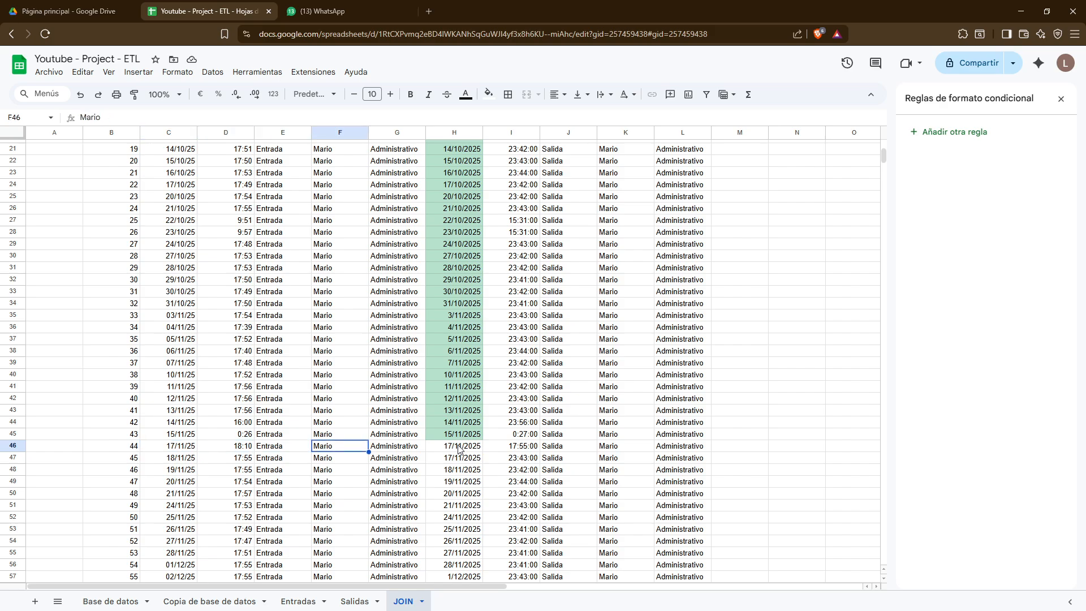
pyautogui.press('Down')
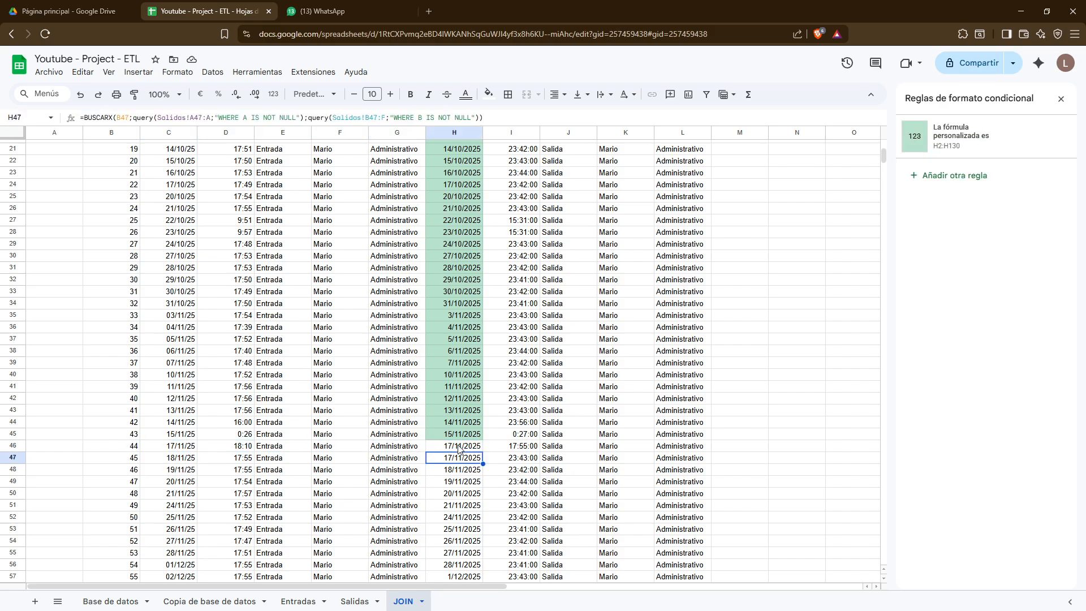
pyautogui.press('Left')
pyautogui.press('Left')
pyautogui.press('Left')
pyautogui.press('Up')
pyautogui.press('Left')
pyautogui.press('Left')
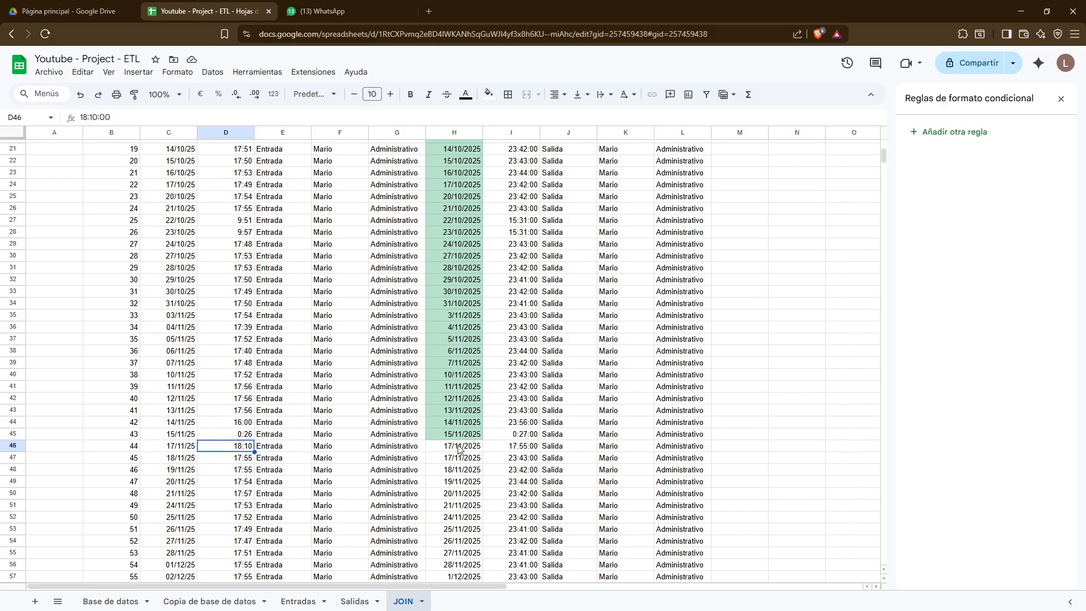
pyautogui.press('Right')
pyautogui.press('Right')
pyautogui.press('Right')
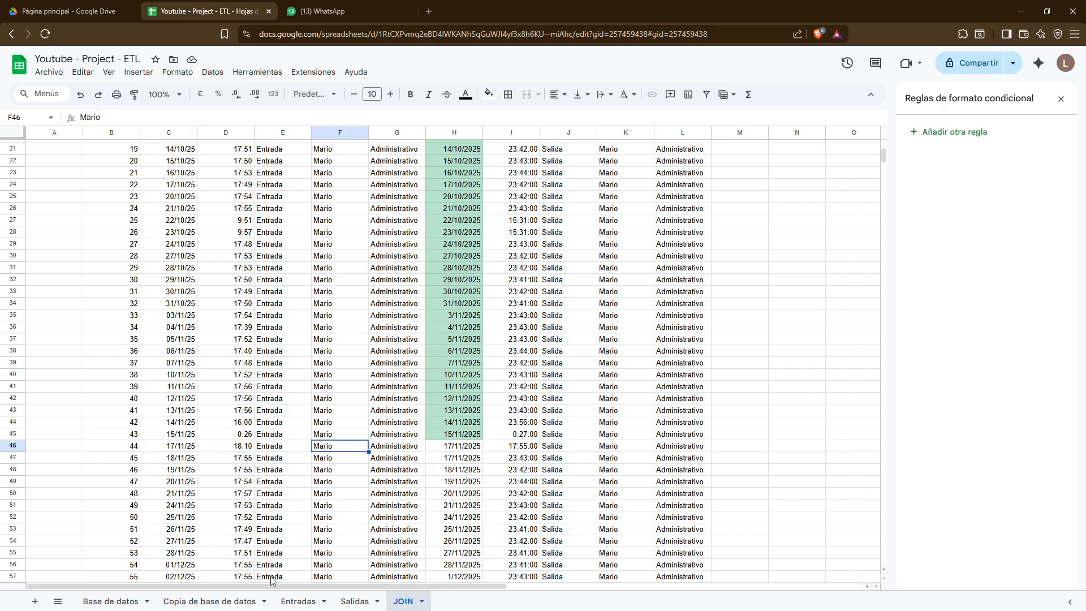
# In Copia de base de datos, enter the note "Se elimina el registro por error de marca" in G133 for the 17/11/25 17:55 exit
pyautogui.click(249, 598)
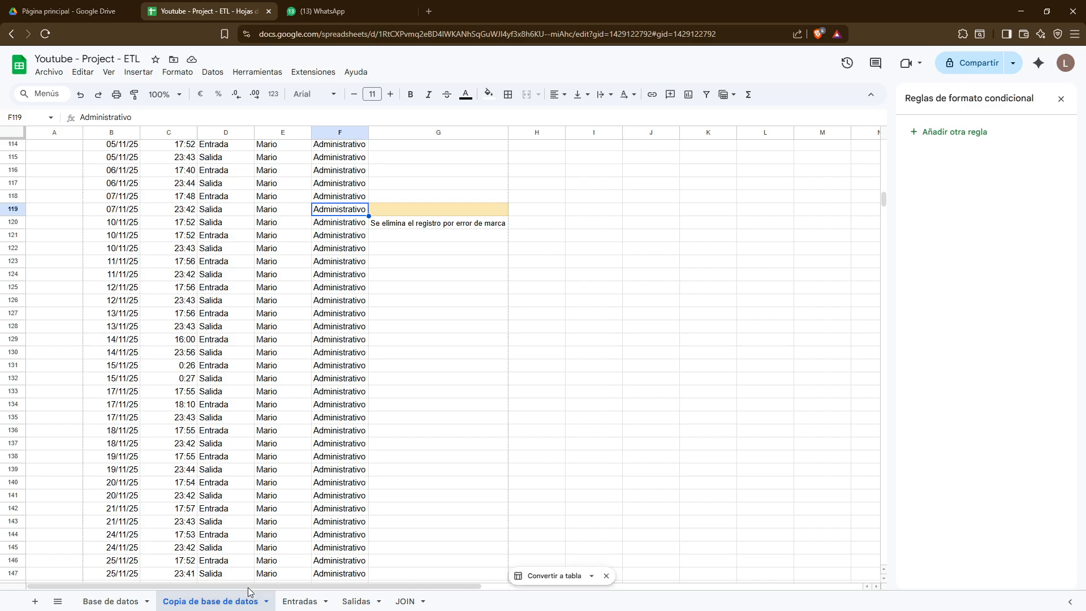
pyautogui.click(180, 405)
pyautogui.click(231, 396)
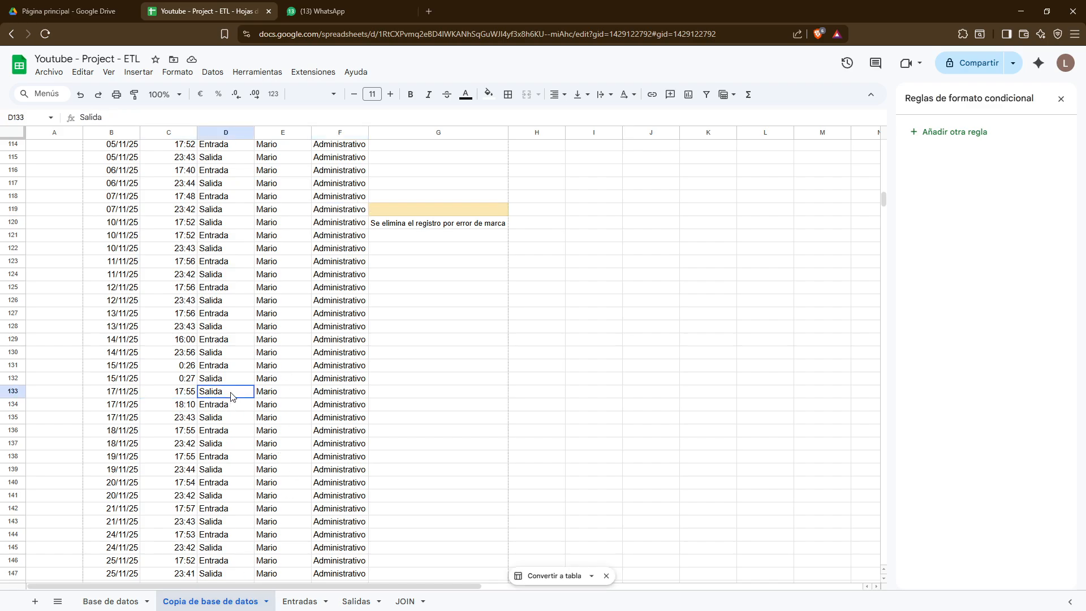
pyautogui.click(389, 395)
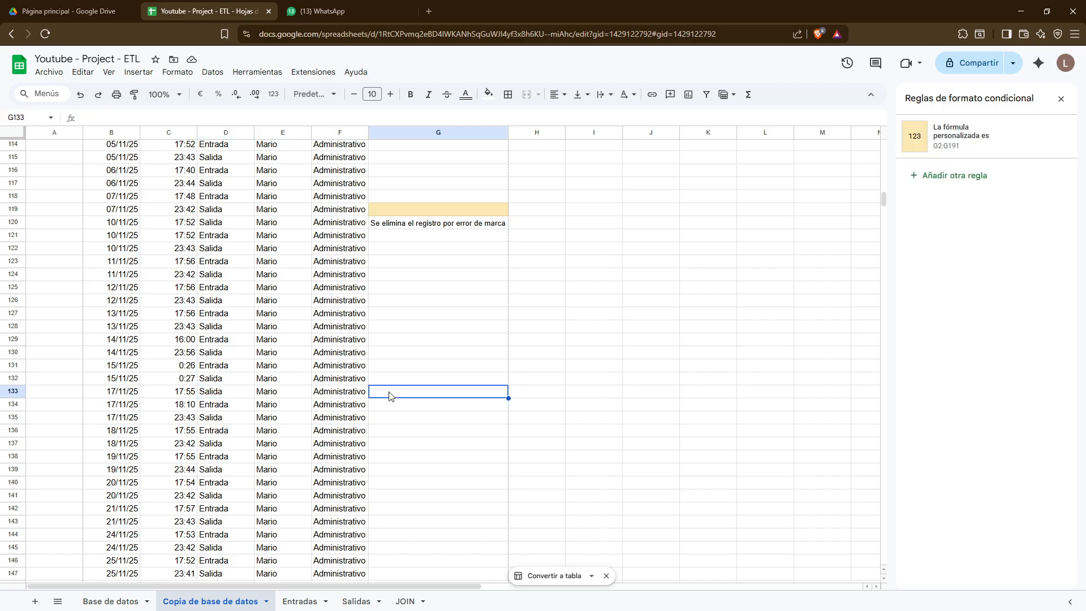
pyautogui.write('Se e')
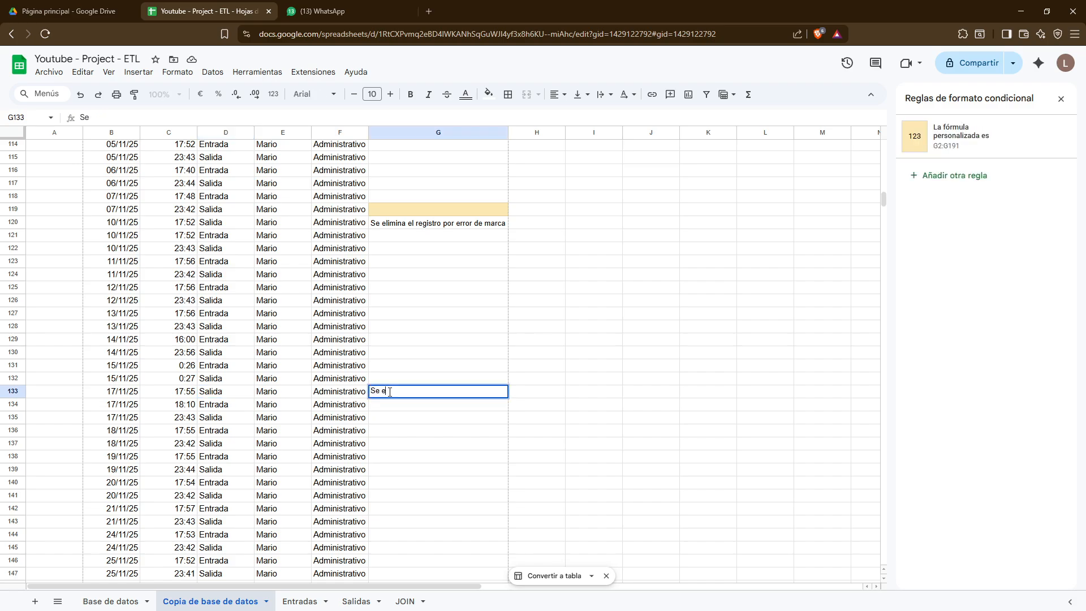
pyautogui.write('limina el registro por error d')
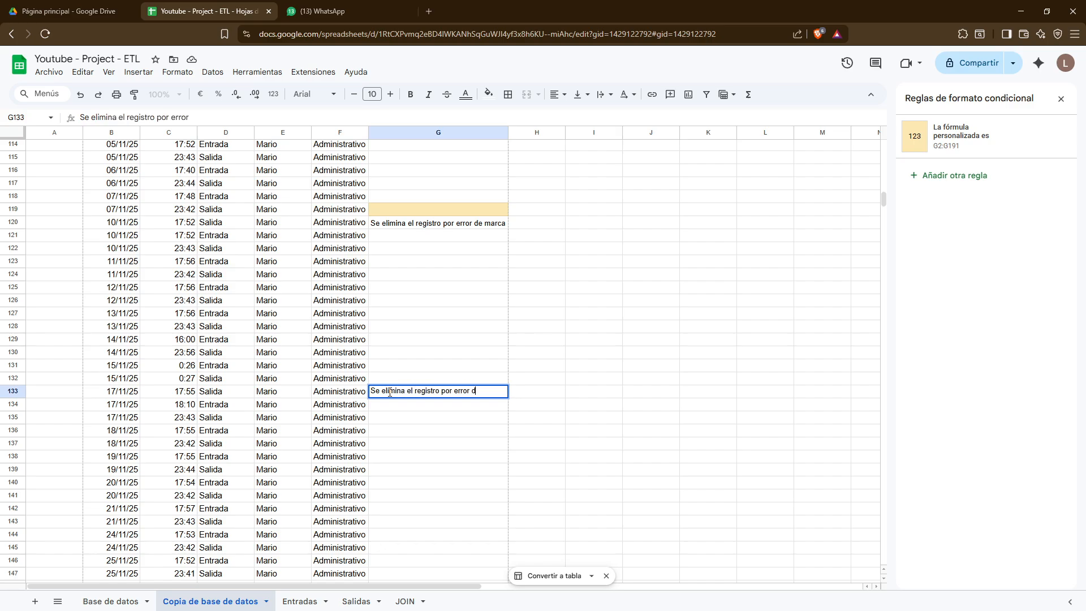
pyautogui.write('e marca')
pyautogui.press('Return')
pyautogui.press('Up')
pyautogui.press('Left')
pyautogui.press('Left')
pyautogui.press('Left')
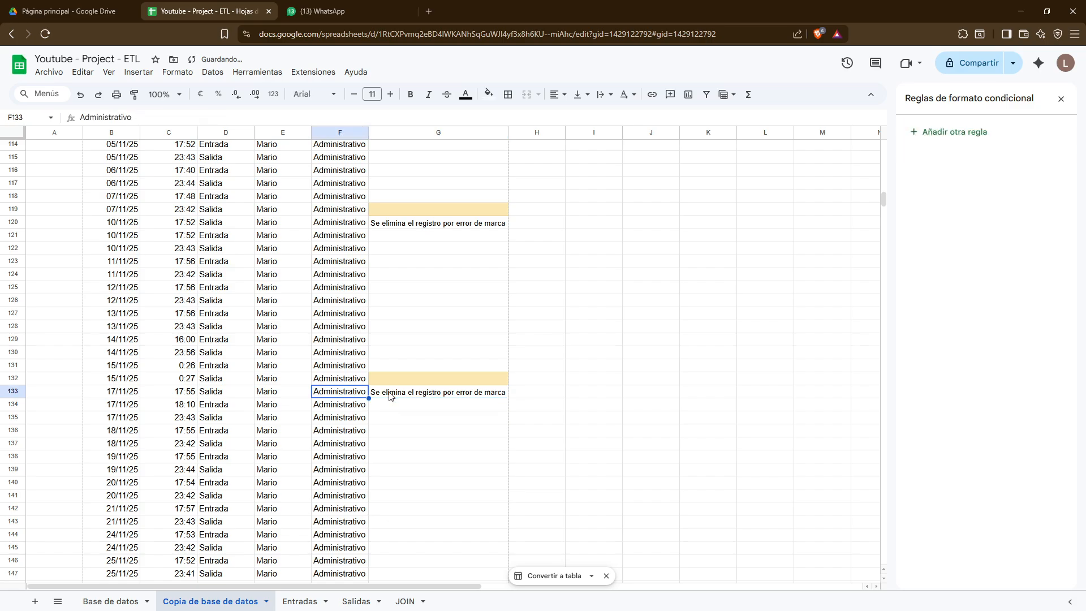
pyautogui.press('Right')
pyautogui.press('Right')
pyautogui.press('Right')
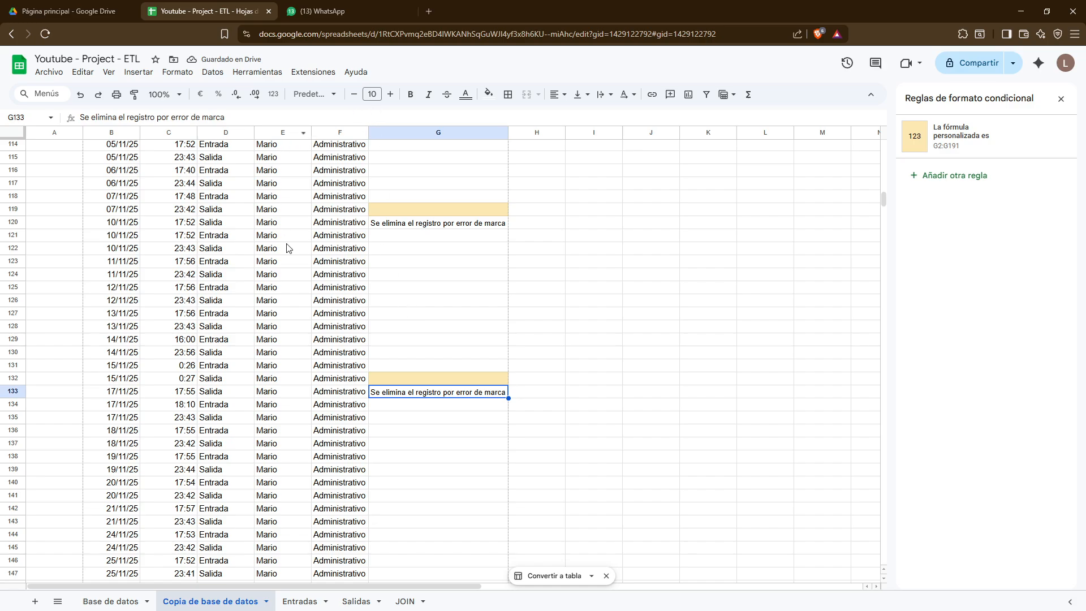
# Change the custom formula of the conditional formatting rule on G2:G191 to =G2<>""
pyautogui.scroll(20, 339, 266)
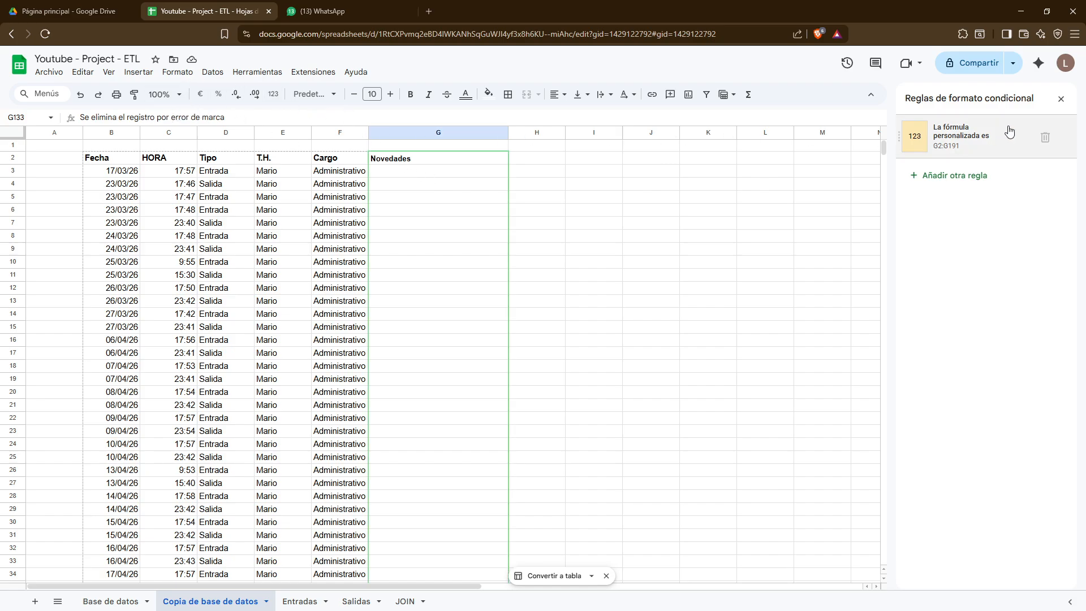
pyautogui.click(961, 136)
pyautogui.click(924, 270)
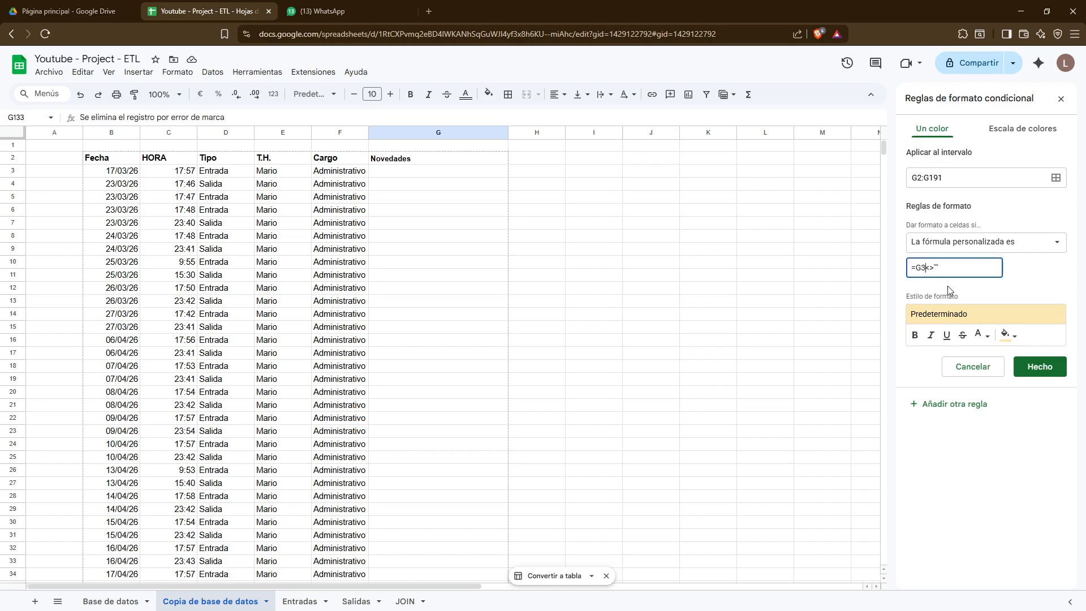
pyautogui.click(1039, 367)
# Check the highlighting in the Novedades column, from its header down to the notes in rows 120 and 133
pyautogui.scroll(-7, 567, 359)
pyautogui.scroll(-15, 566, 360)
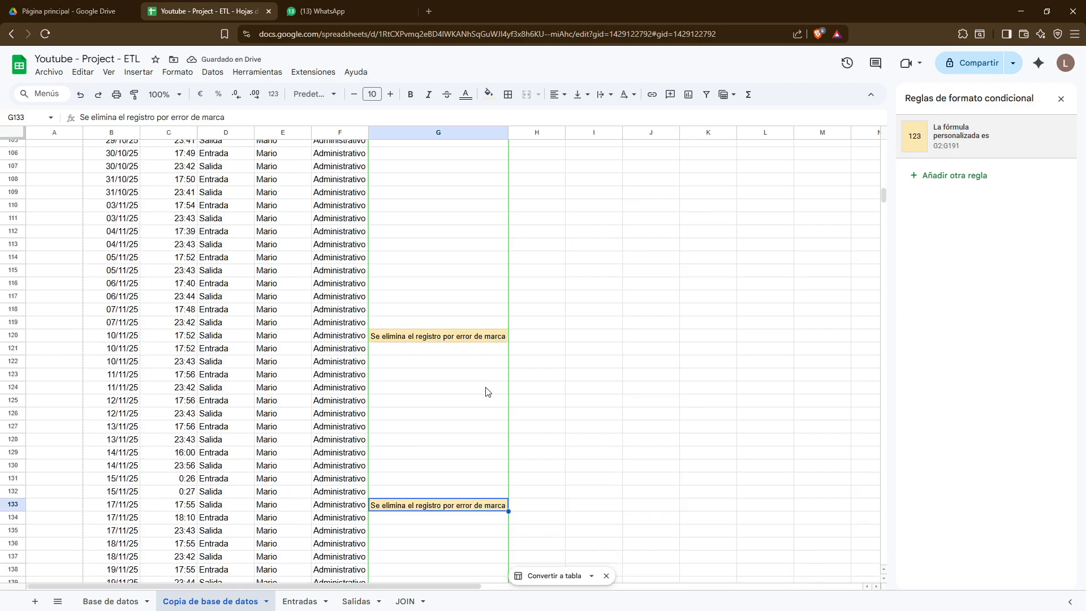
pyautogui.scroll(-5, 404, 471)
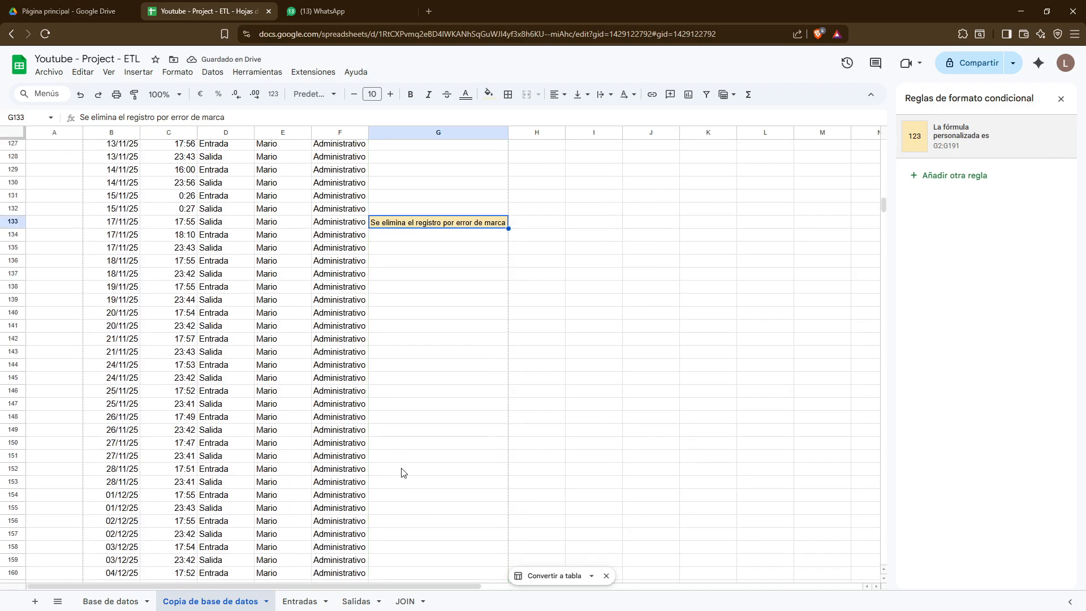
pyautogui.click(492, 295)
pyautogui.scroll(15, 447, 288)
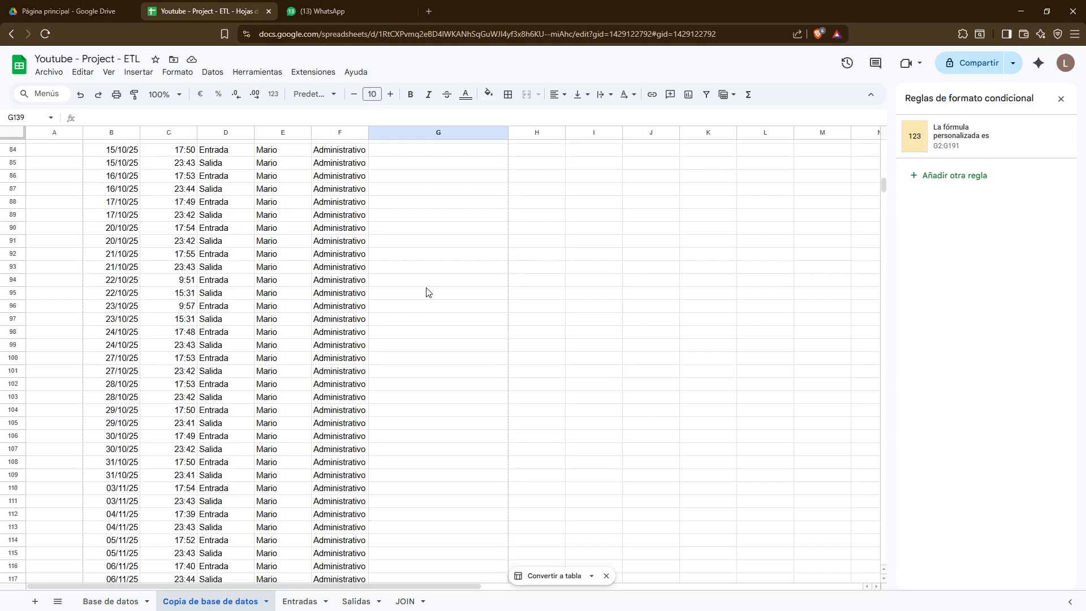
pyautogui.scroll(15, 430, 294)
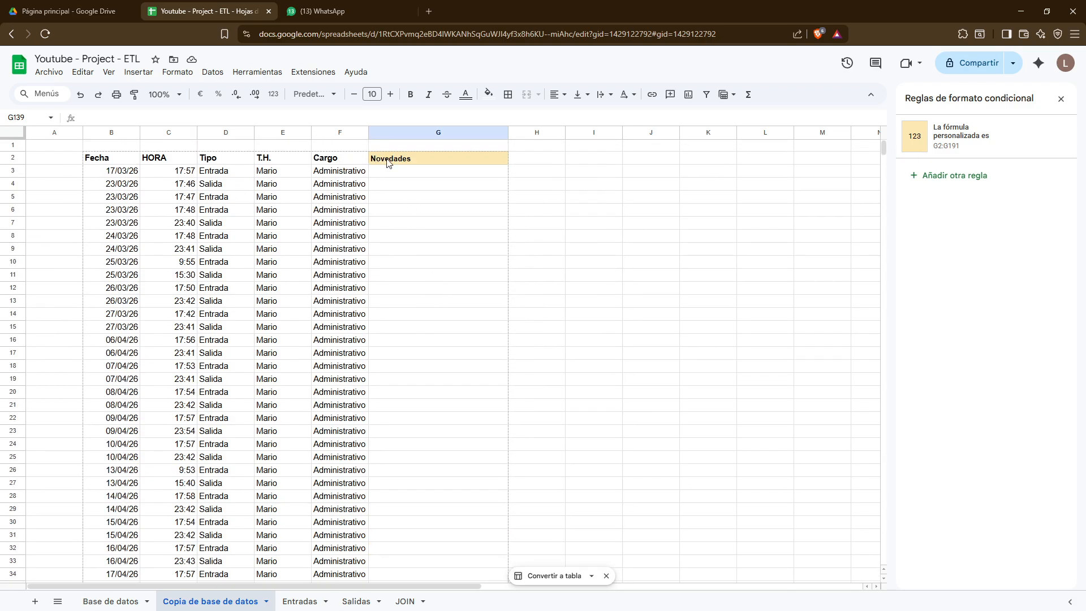
pyautogui.scroll(-20, 407, 255)
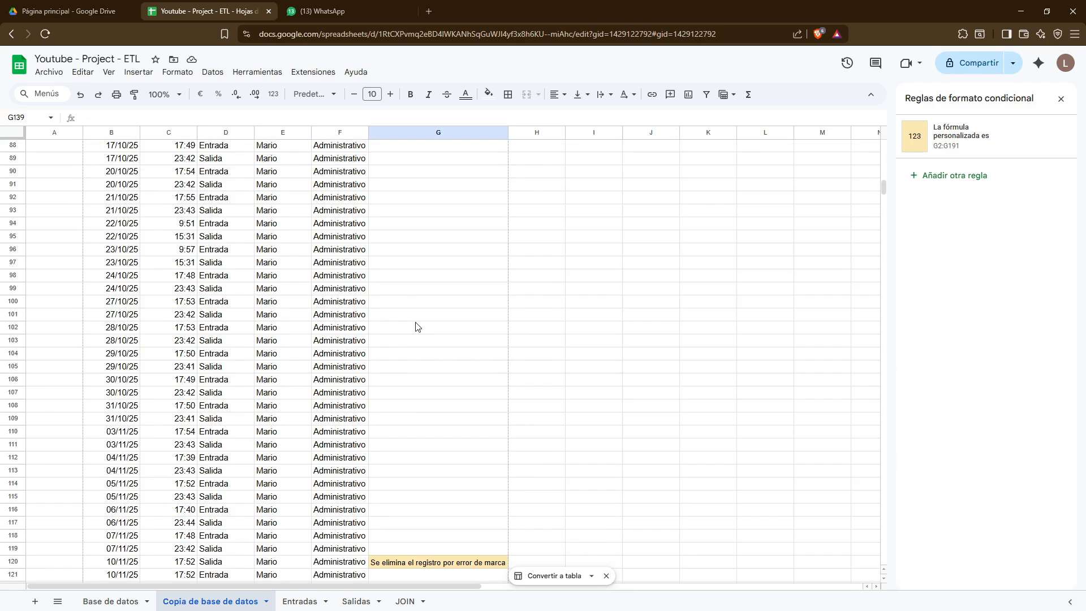
pyautogui.scroll(10, 432, 371)
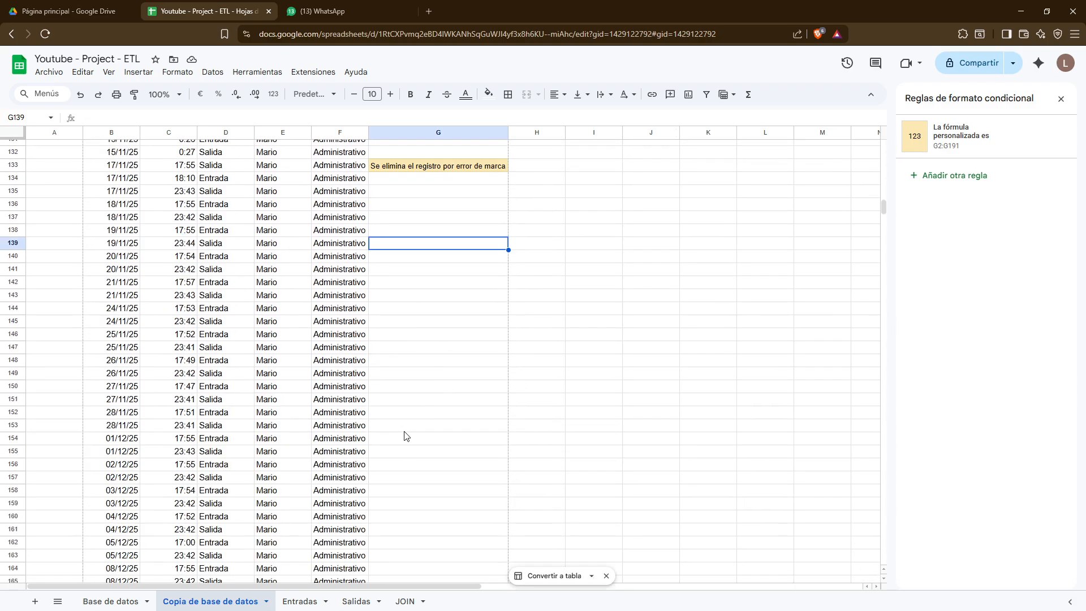
pyautogui.scroll(5, 394, 411)
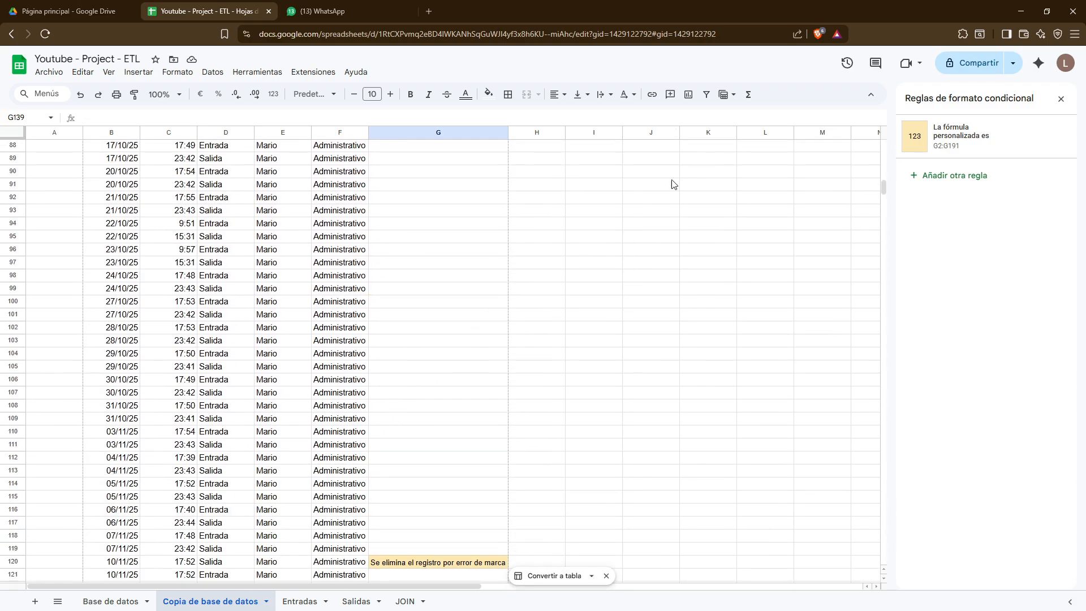
# Extend the Novedades conditional formatting rule to the range B2:G191
pyautogui.click(956, 136)
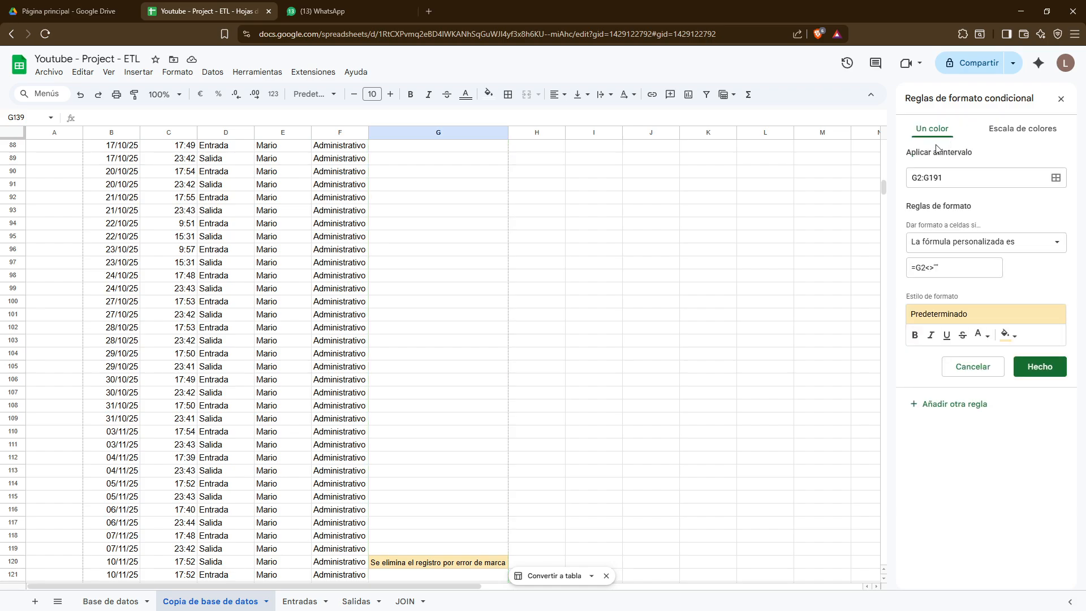
pyautogui.click(917, 177)
pyautogui.press('BackSpace')
pyautogui.write('B')
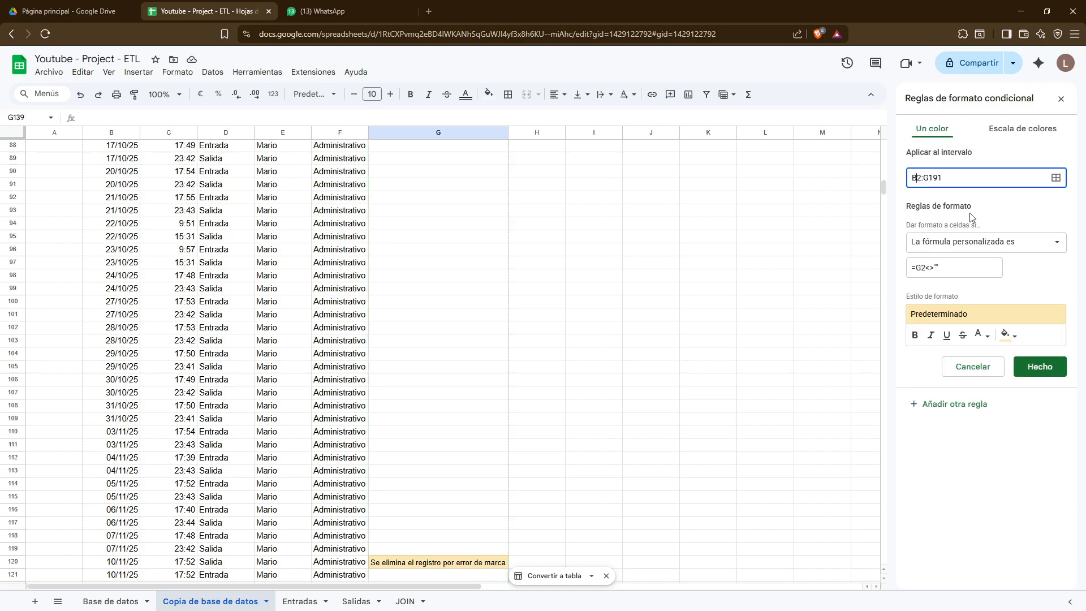
pyautogui.click(1039, 368)
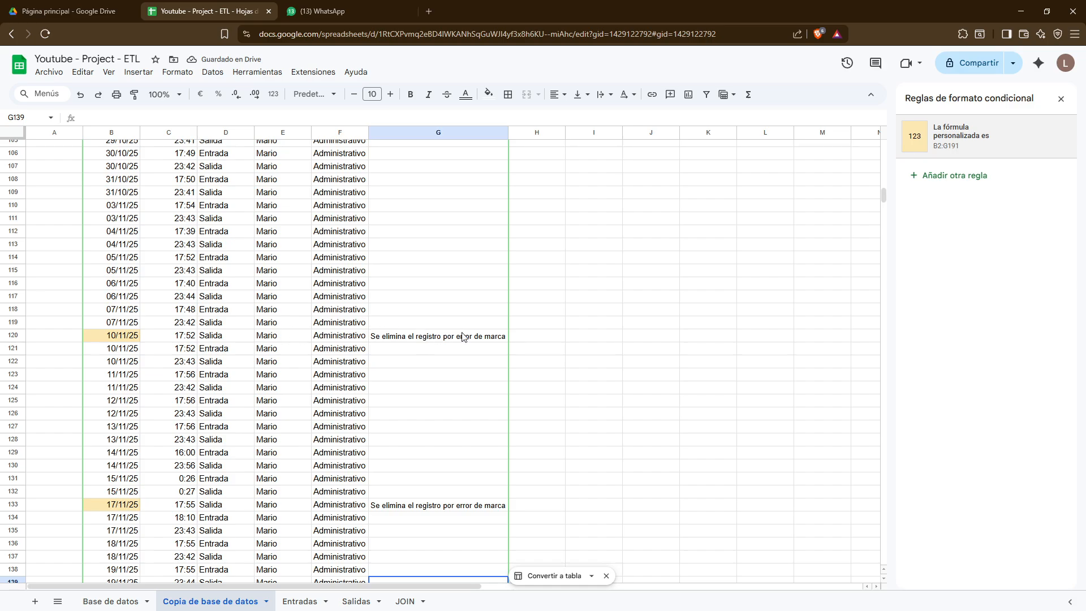
# Review the settings of the B2:G191 formatting rule and its highlighting on the annotated rows 120 and 133
pyautogui.click(969, 155)
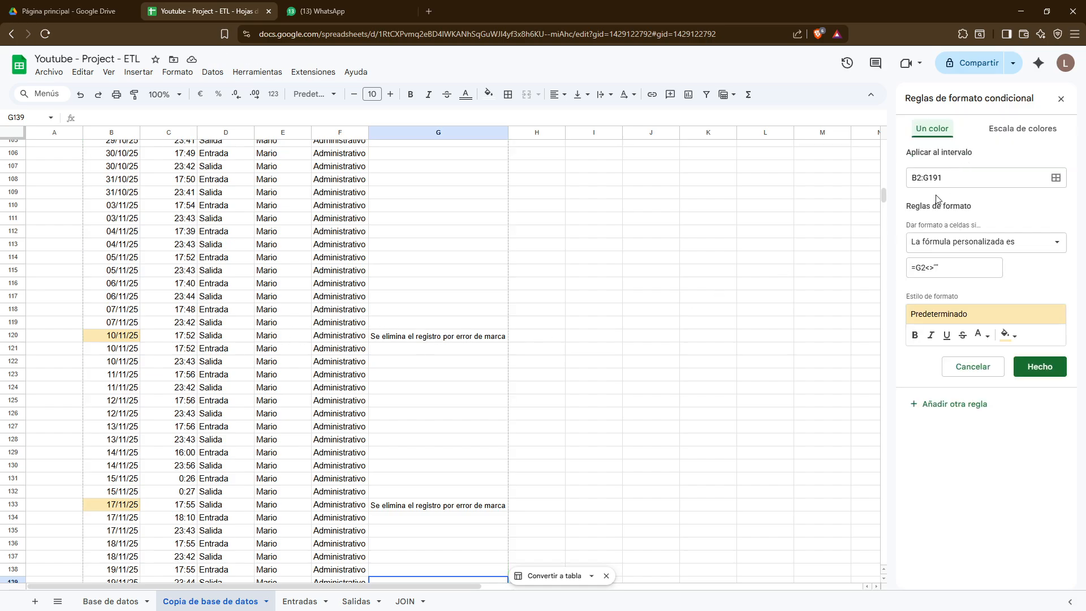
pyautogui.scroll(7, 462, 320)
pyautogui.scroll(-6, 465, 323)
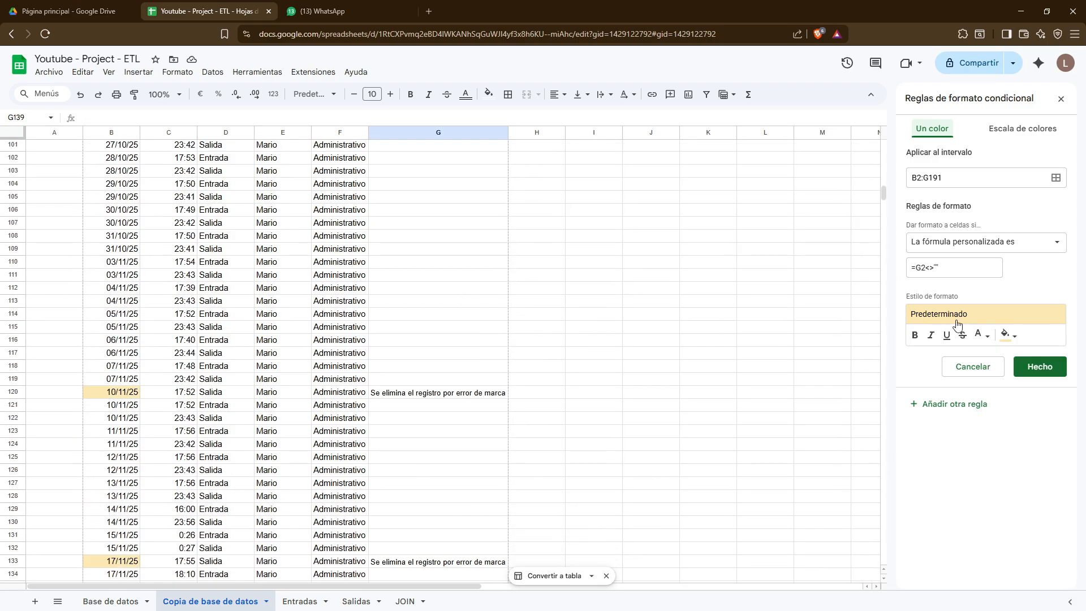
pyautogui.click(1040, 366)
pyautogui.scroll(-2, 474, 368)
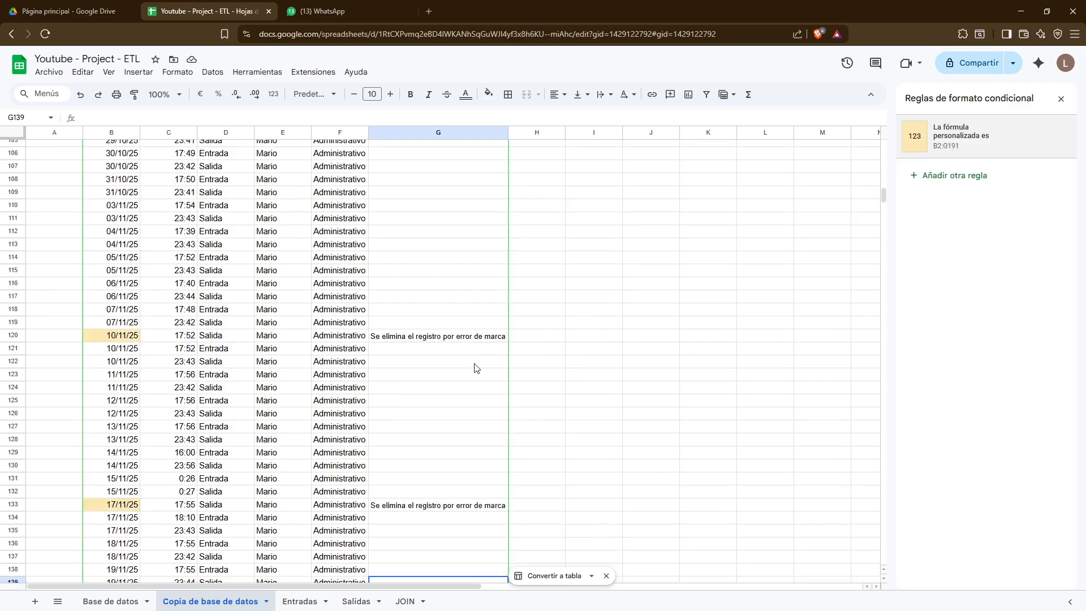
pyautogui.scroll(-3, 474, 369)
pyautogui.click(417, 391)
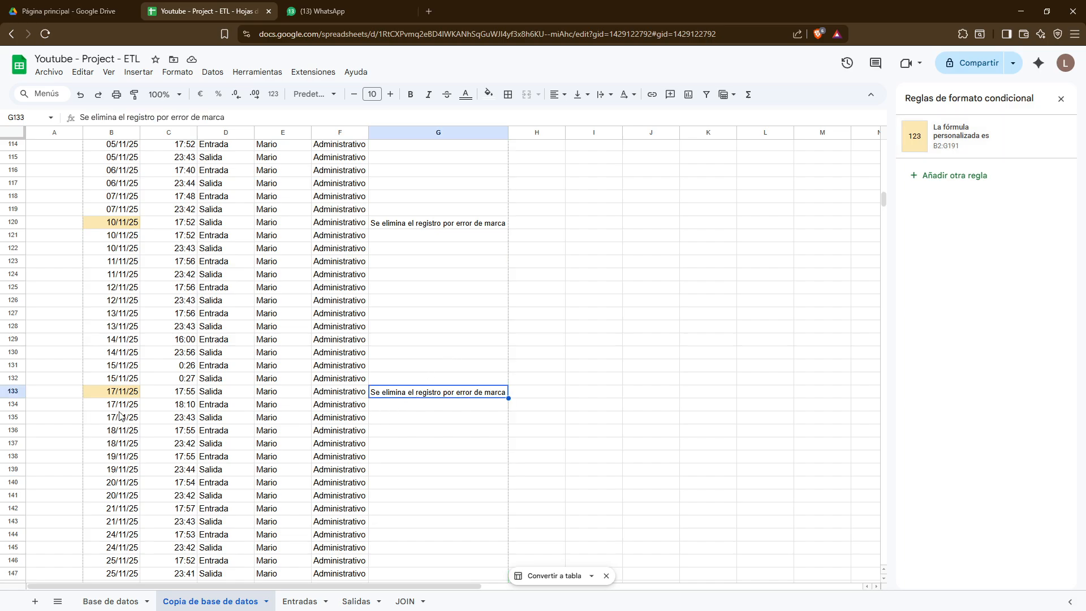
# Delete the erroneous 17/11/25 17:55 Salida record, row 236, from the Base de datos sheet
pyautogui.click(104, 391)
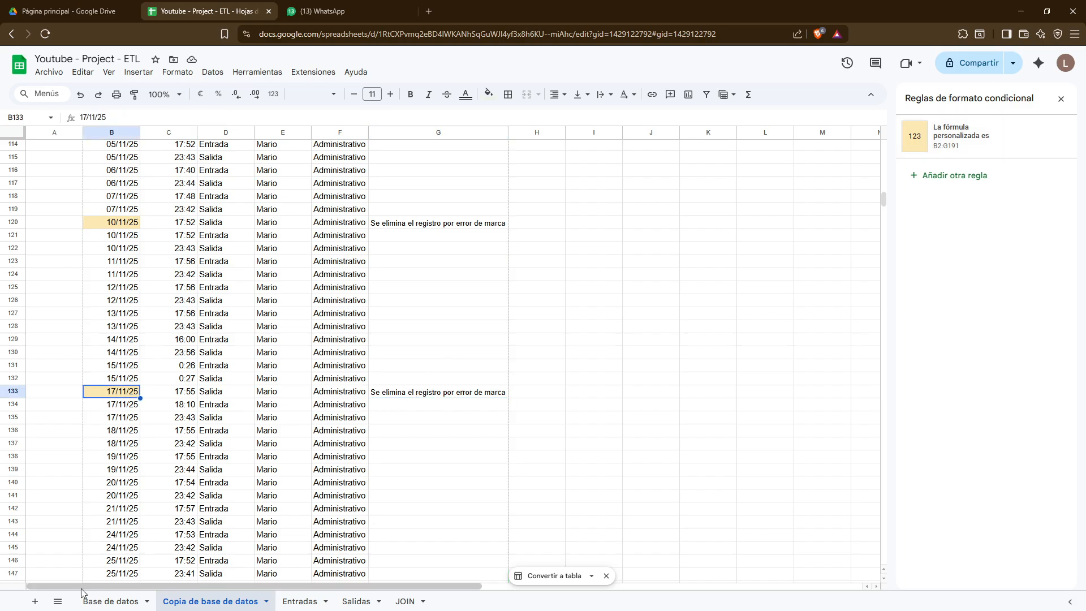
pyautogui.click(104, 601)
pyautogui.scroll(-9, 72, 450)
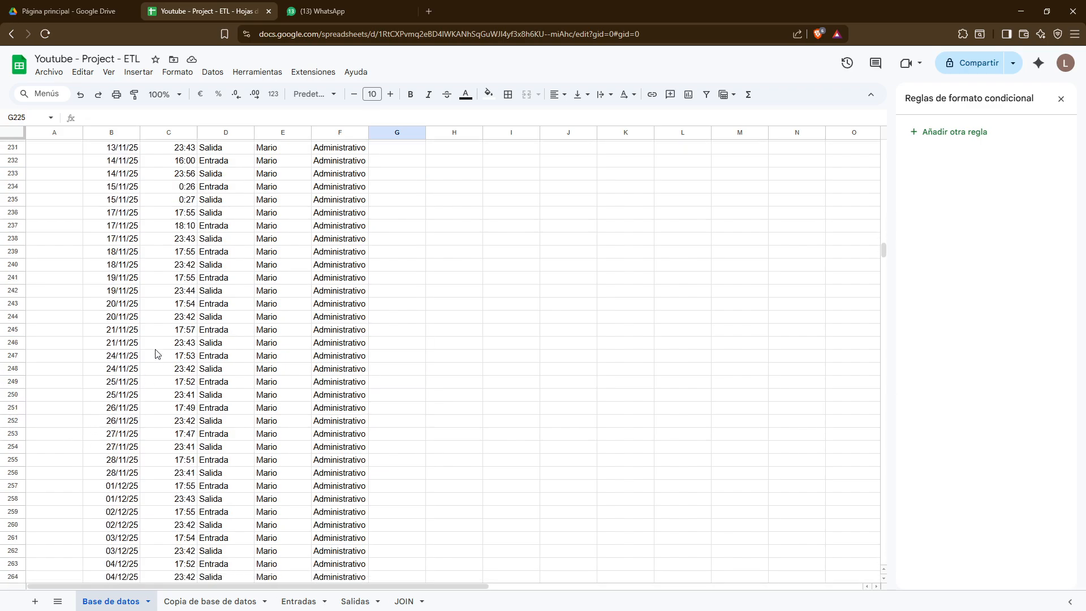
pyautogui.click(135, 225)
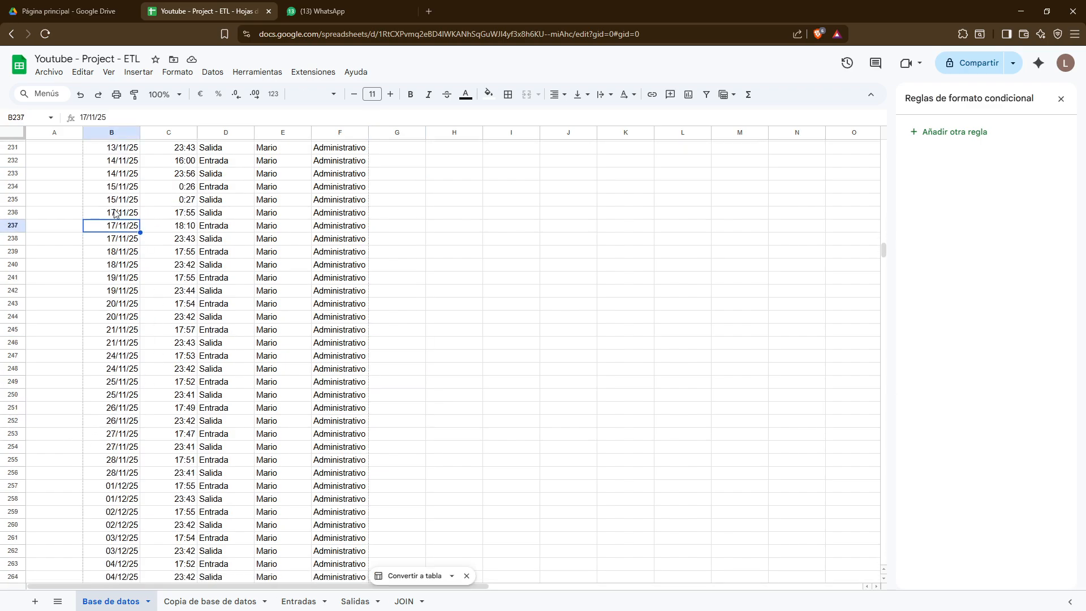
pyautogui.click(12, 213)
pyautogui.rightClick(13, 213)
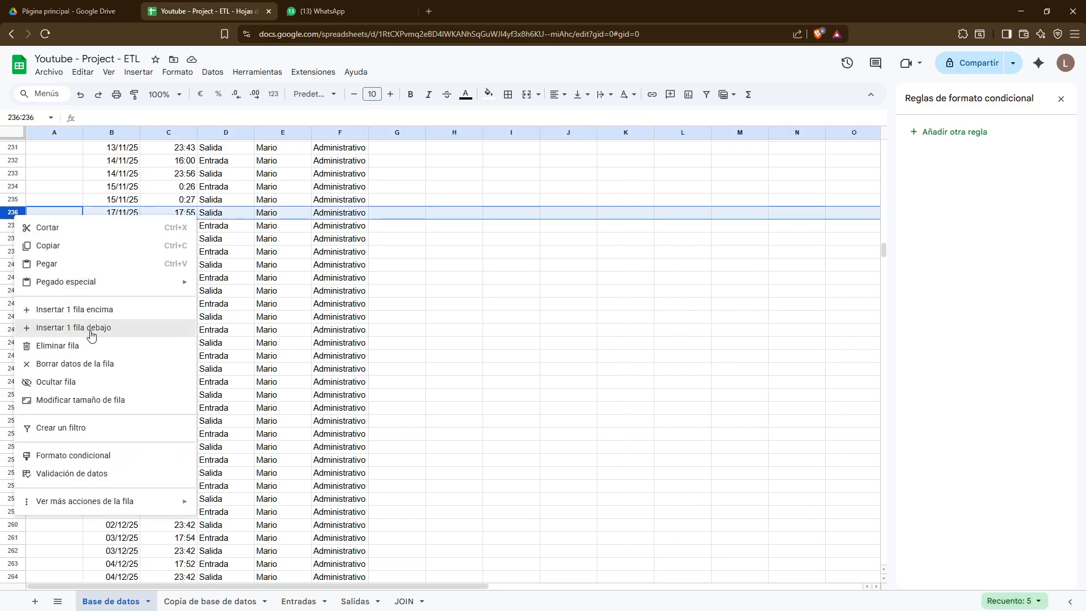
pyautogui.click(91, 345)
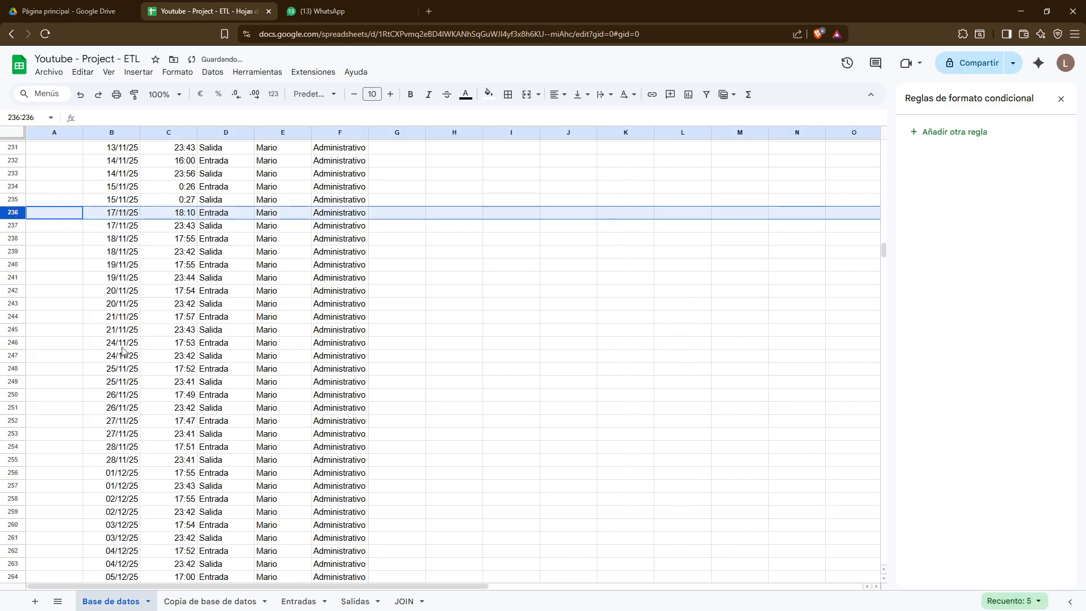
# On the Entradas sheet, change the PK formula in A3 to =SI(D3="";"";CONTAR.SI($D$3:$D3;D3))
pyautogui.click(340, 606)
pyautogui.click(298, 601)
pyautogui.scroll(-6, 221, 481)
pyautogui.scroll(4, 211, 478)
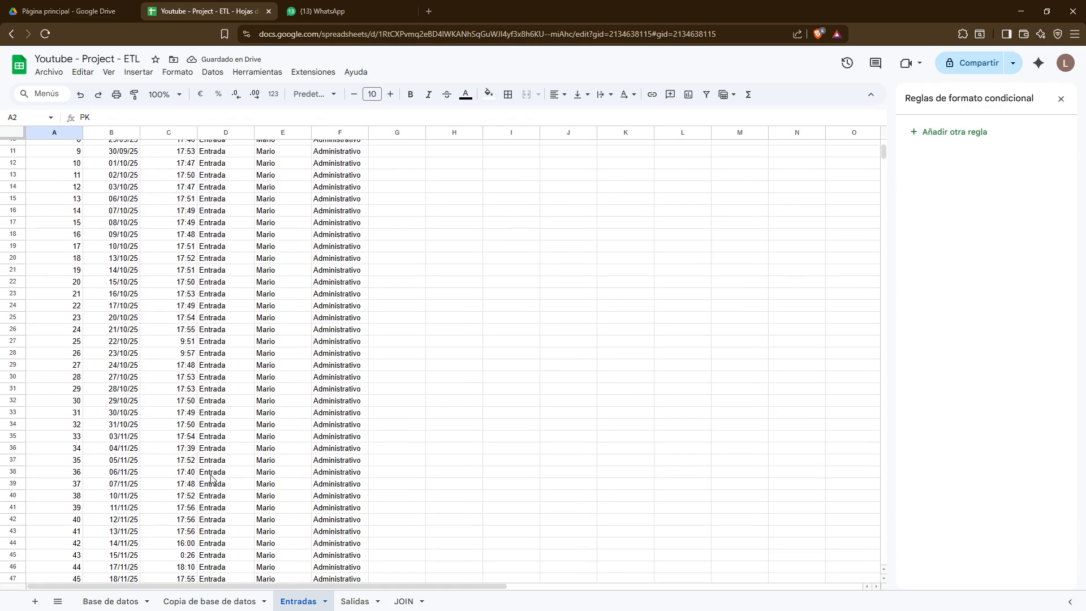
pyautogui.scroll(3, 211, 478)
pyautogui.click(59, 173)
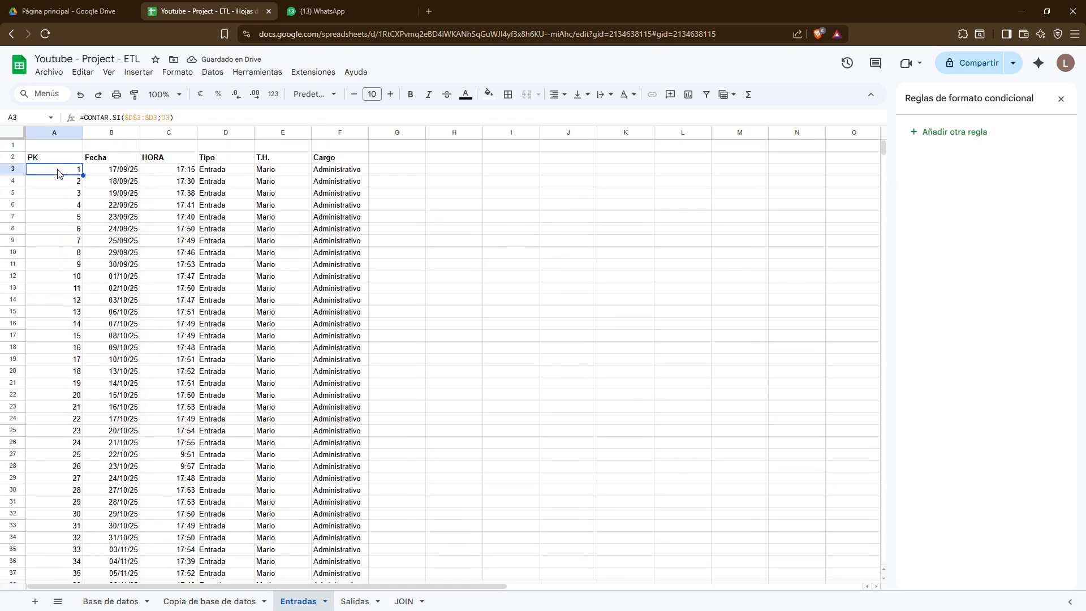
pyautogui.click(84, 117)
pyautogui.write('si(')
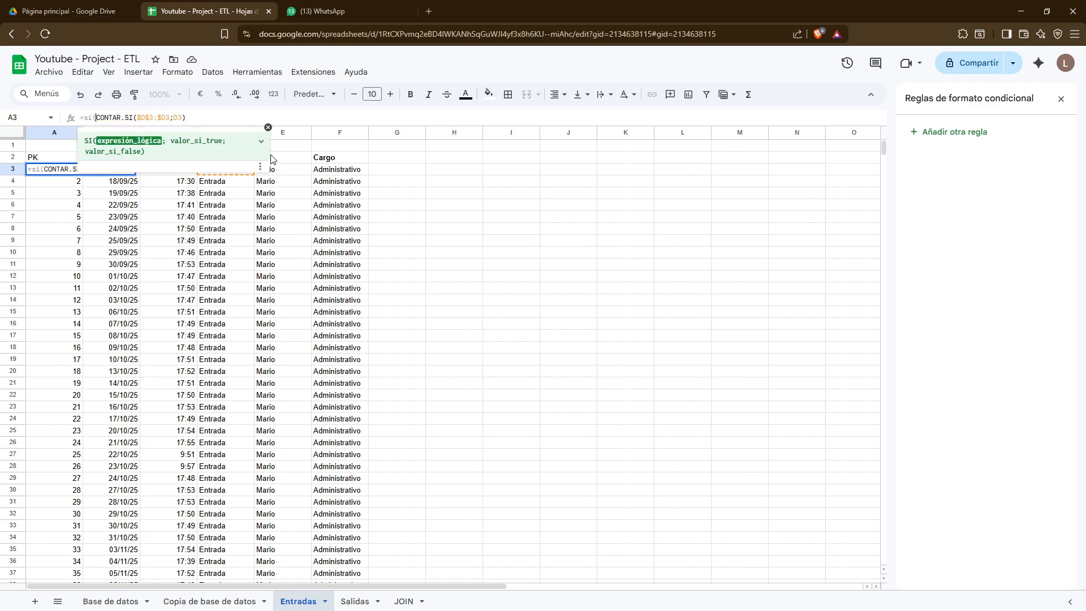
pyautogui.write('D3')
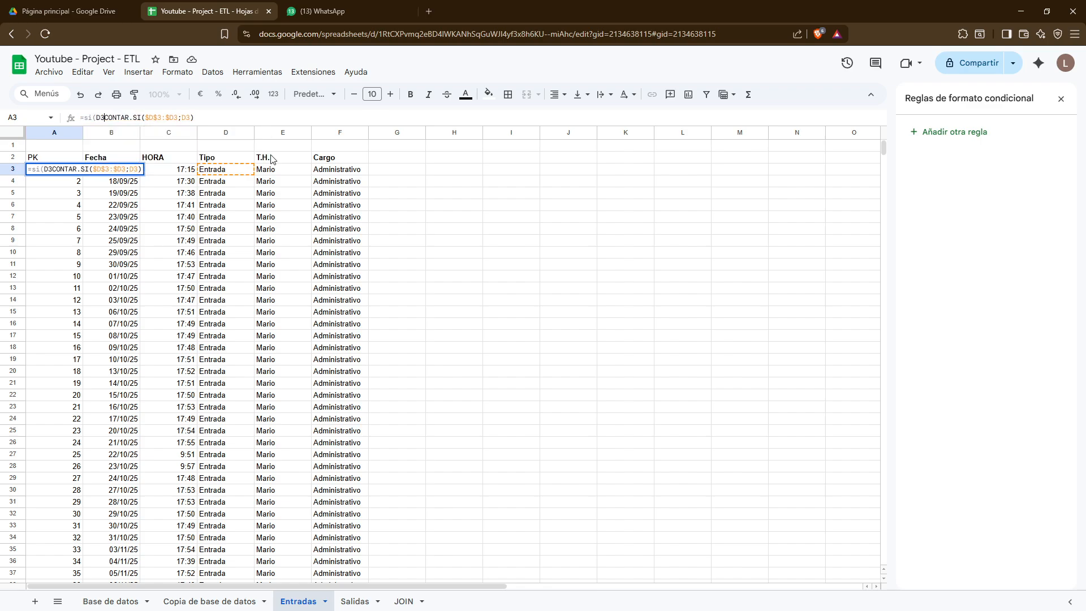
pyautogui.write('="";"";')
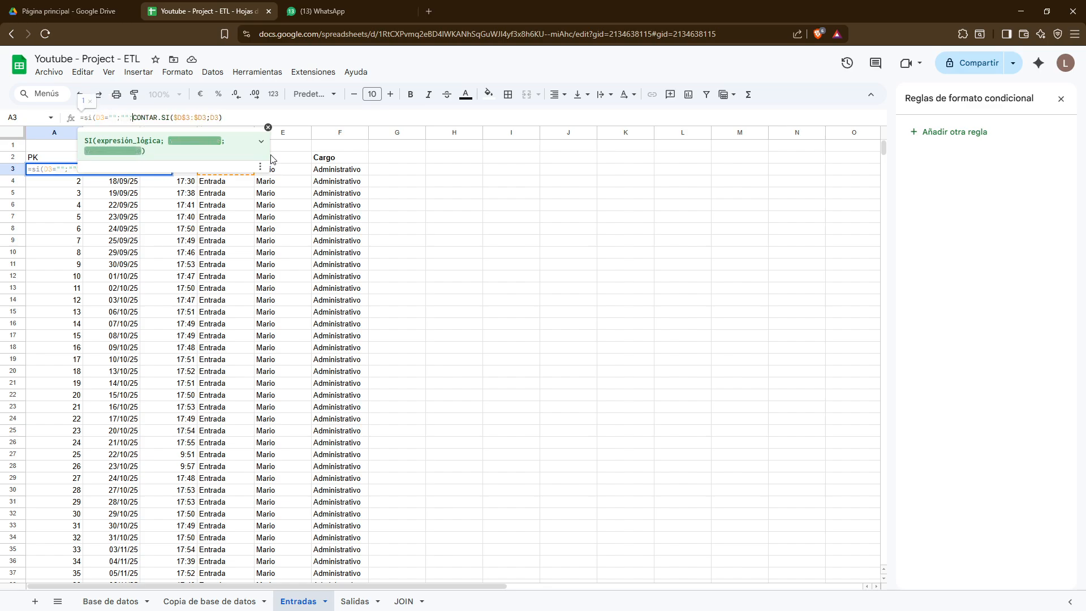
pyautogui.press('Return')
pyautogui.press('Up')
pyautogui.hotkey('ctrl', 'shift', 'Down')
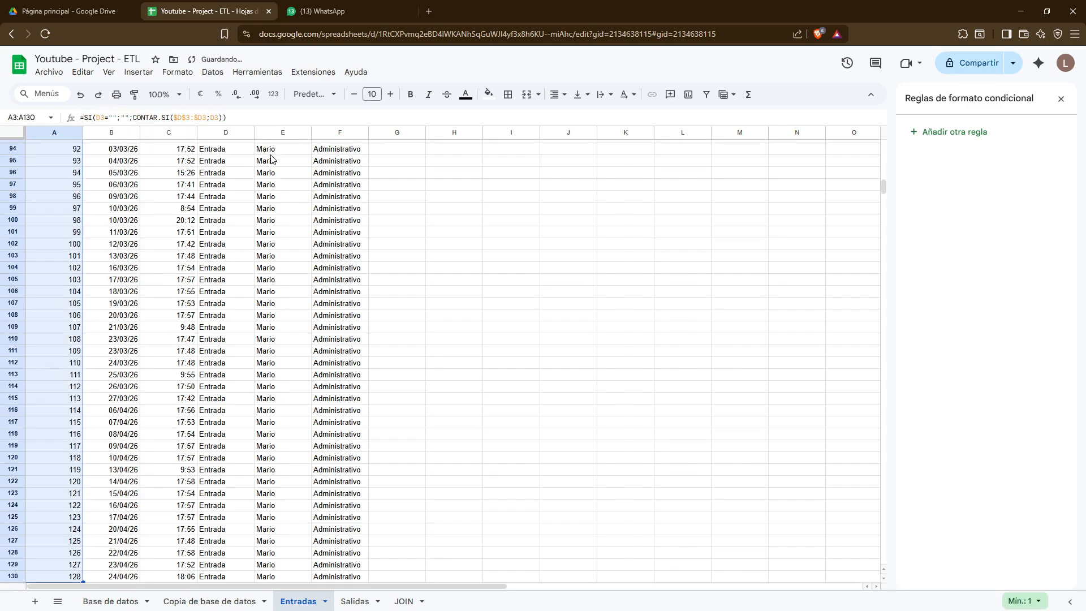
pyautogui.press('Right')
pyautogui.press('Right')
pyautogui.press('Left')
pyautogui.press('Up')
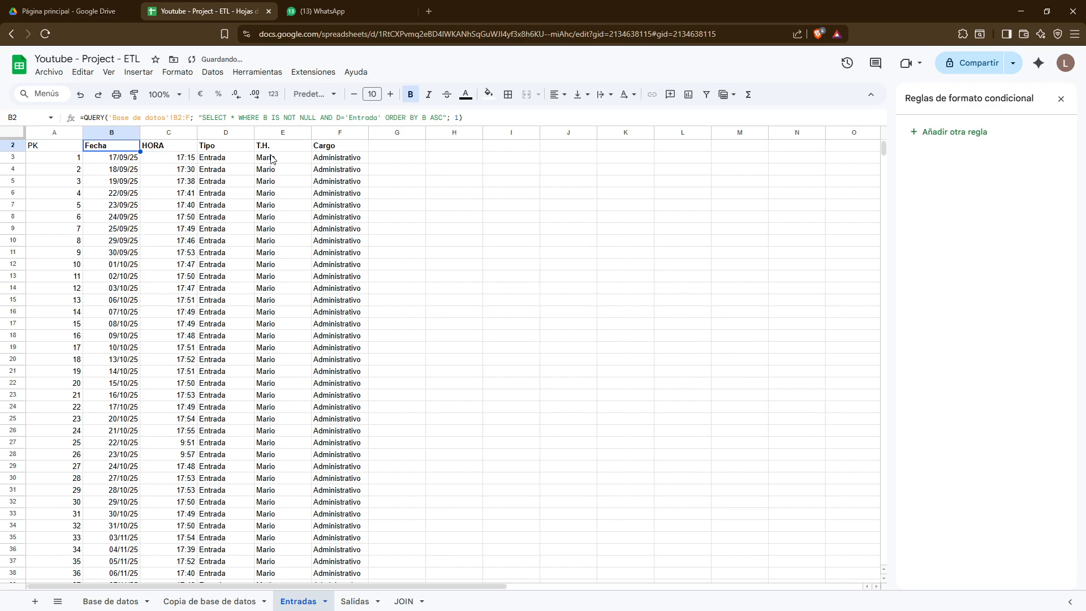
# Examine the JOIN sheet from its header to the last record, comparing each entry date with its exit date
pyautogui.click(409, 601)
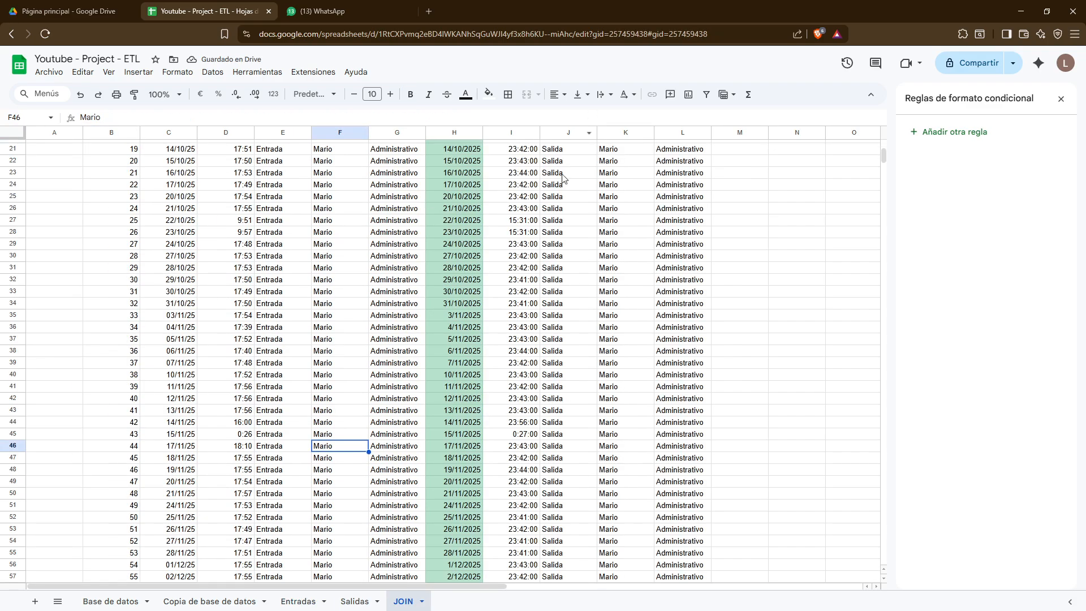
pyautogui.scroll(5, 487, 220)
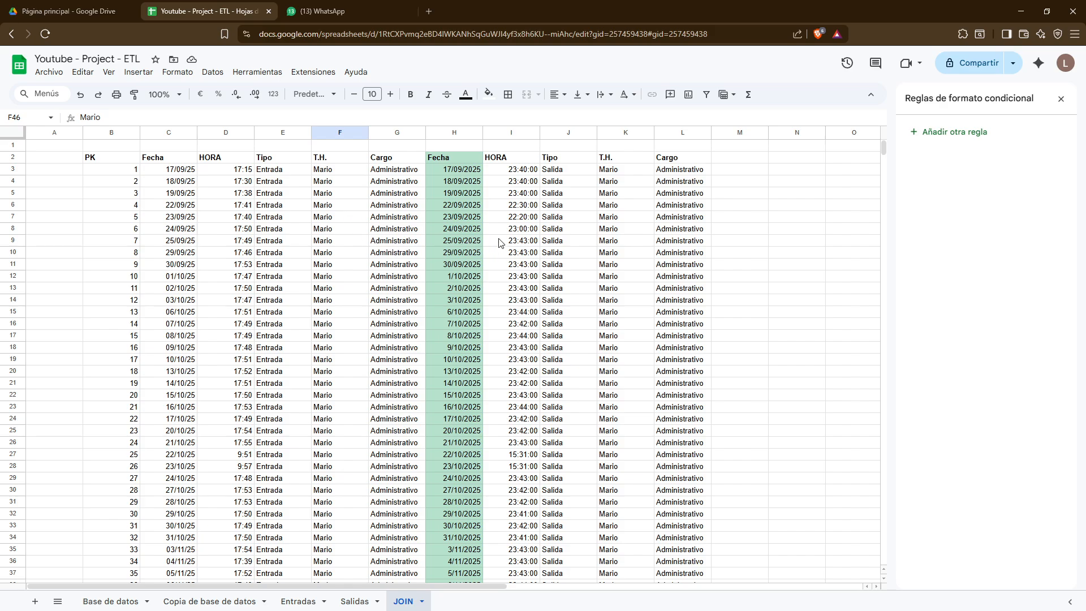
pyautogui.scroll(-1, 503, 252)
pyautogui.scroll(1, 497, 288)
pyautogui.scroll(-12, 380, 316)
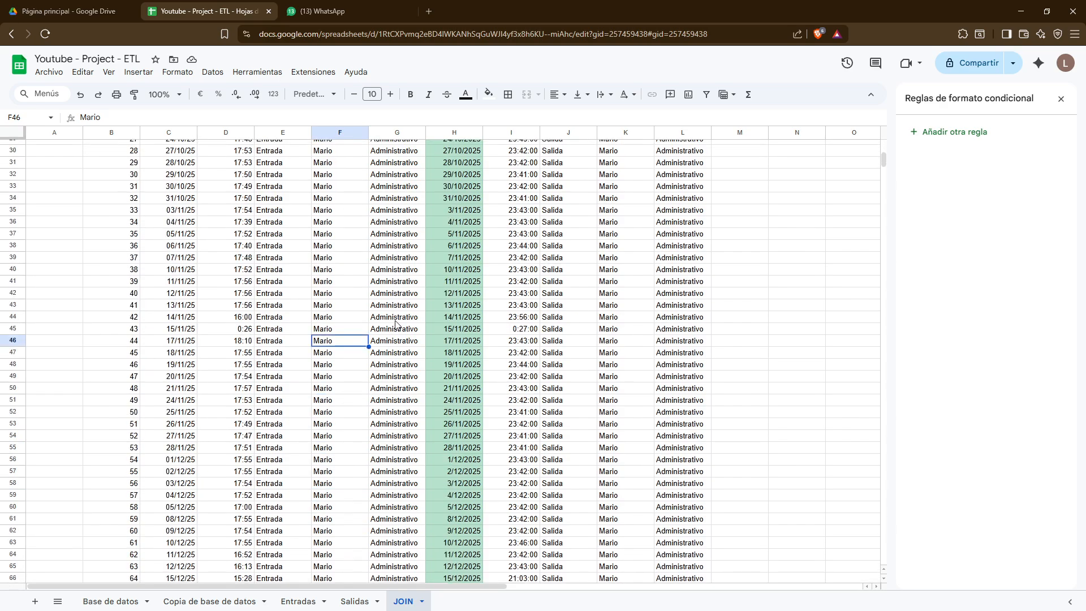
pyautogui.scroll(-13, 395, 324)
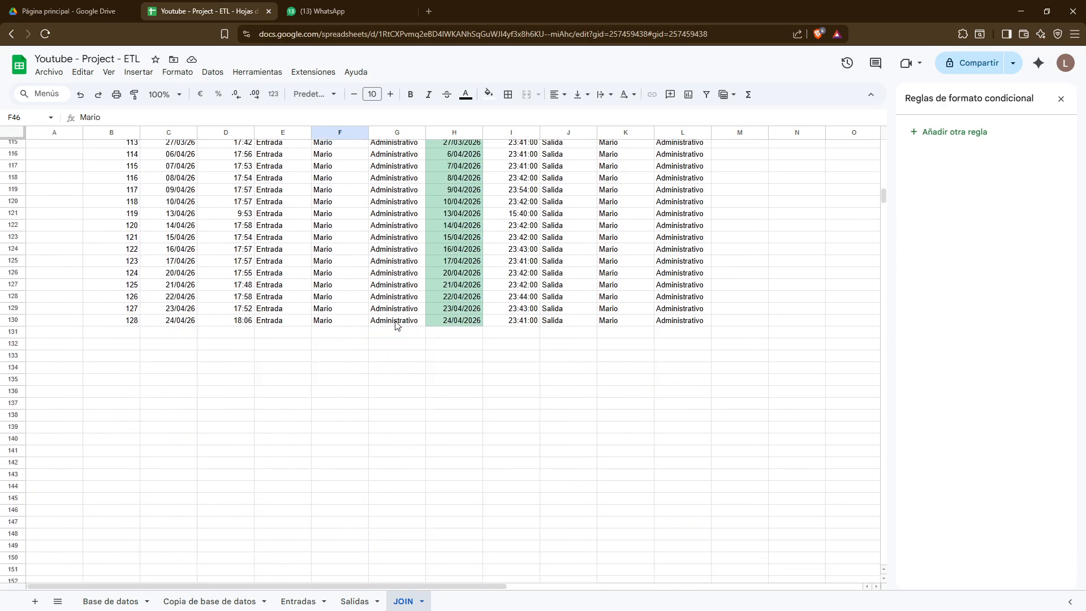
pyautogui.scroll(-6, 395, 325)
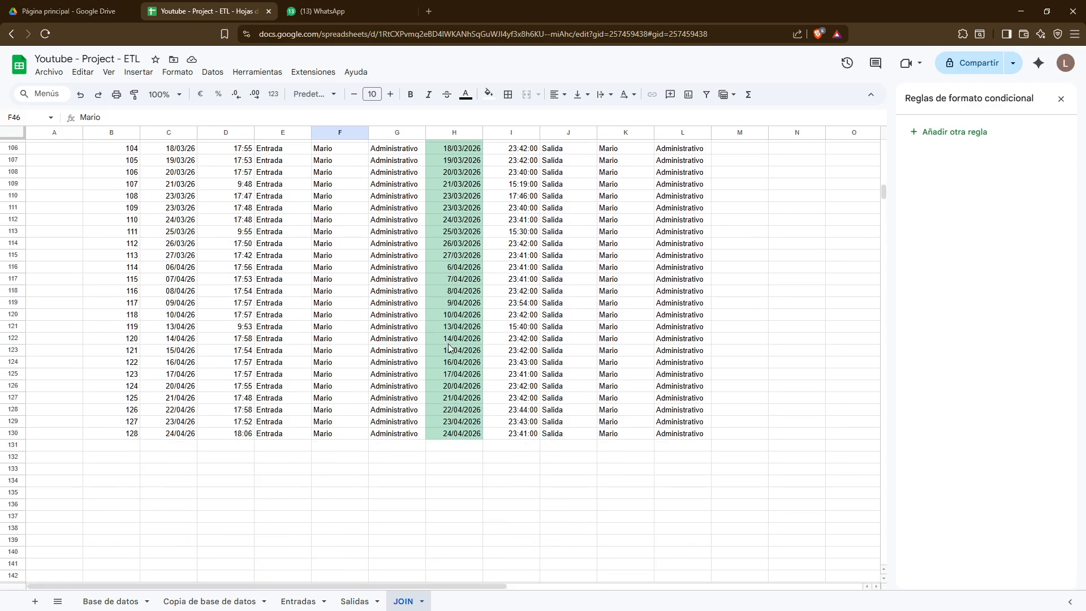
pyautogui.scroll(5, 457, 343)
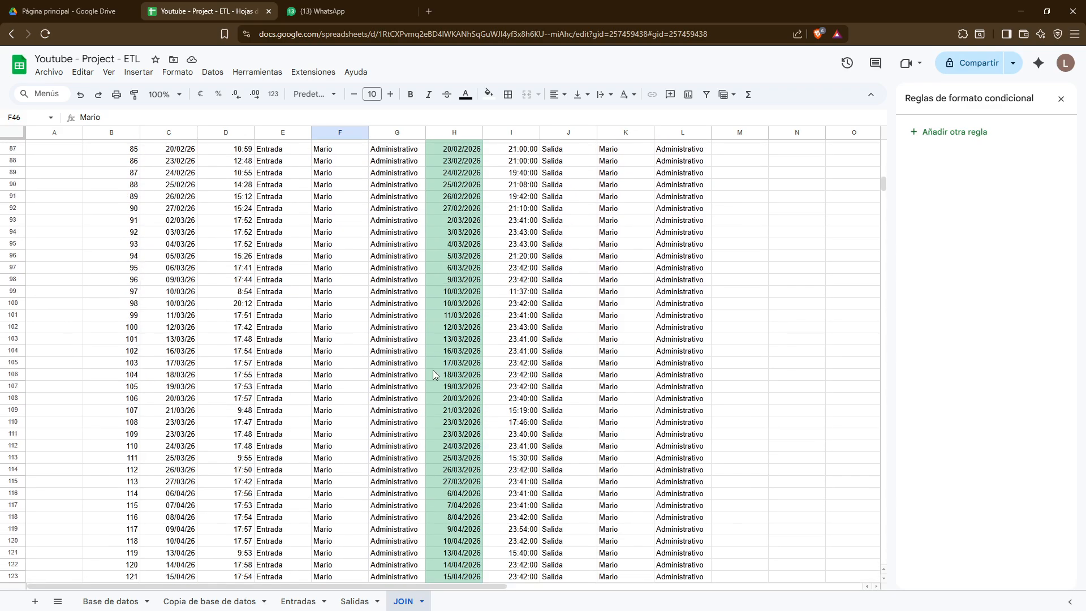
pyautogui.scroll(-3, 472, 407)
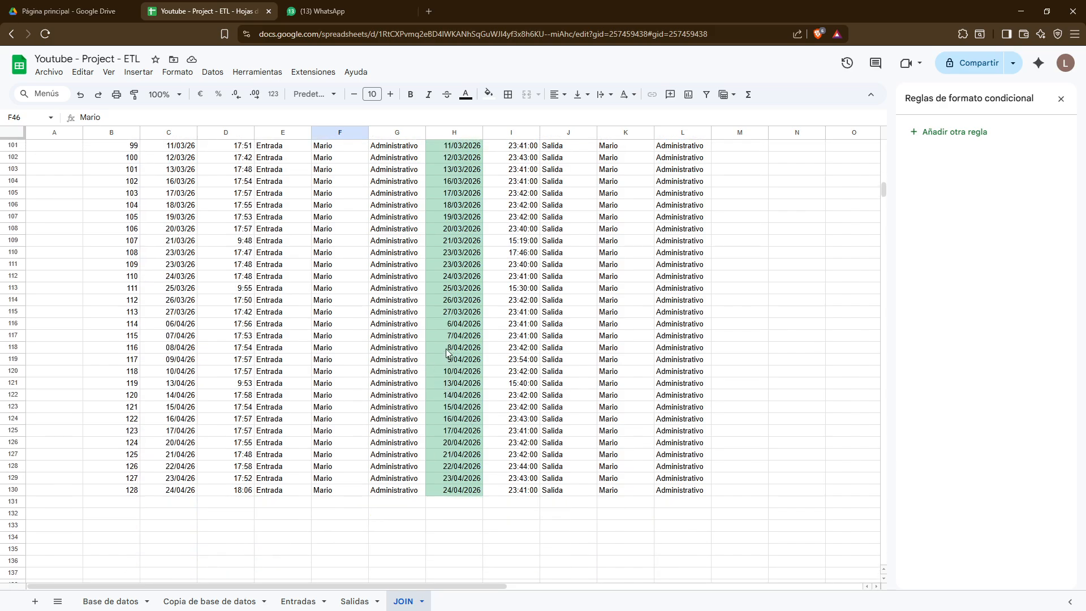
pyautogui.scroll(2, 444, 351)
pyautogui.scroll(18, 443, 354)
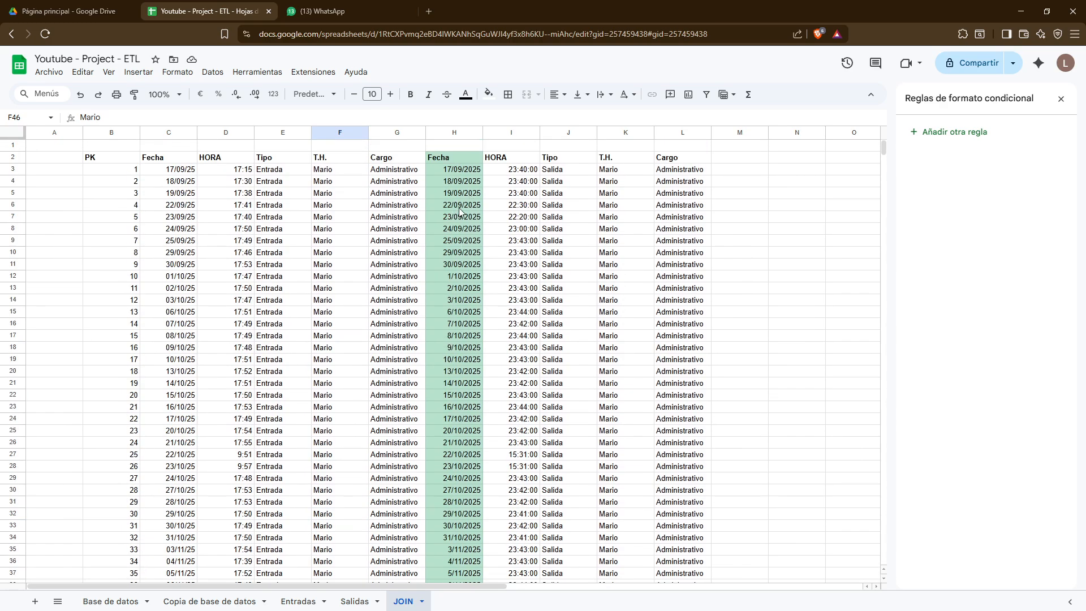
# Format the exit HORA column, I2:I130, of the JOIN sheet as Número
pyautogui.click(529, 173)
pyautogui.hotkey('ctrl', 'space')
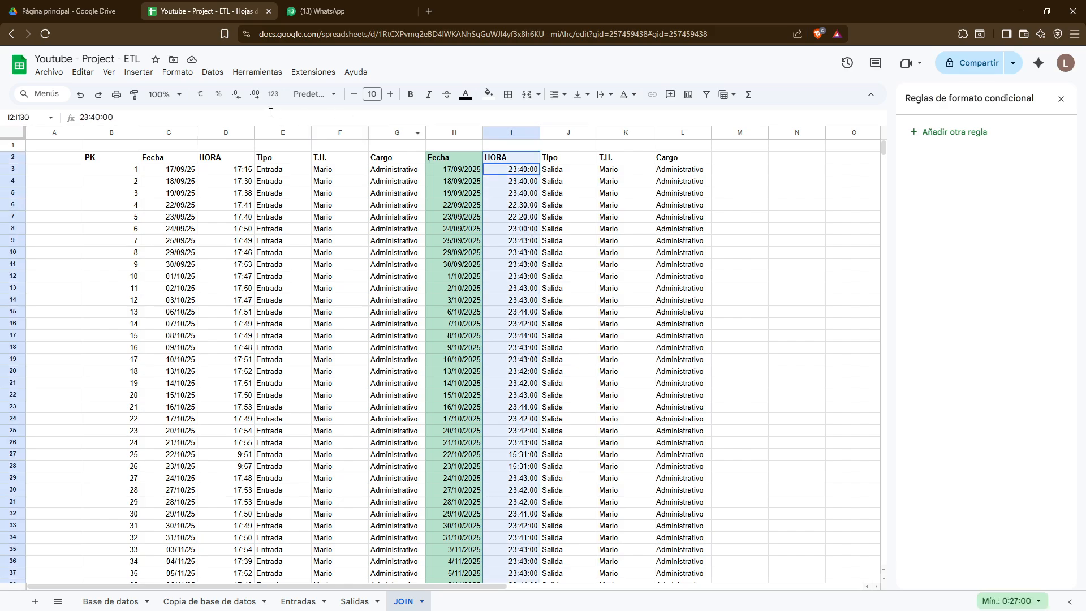
pyautogui.click(176, 72)
pyautogui.moveTo(226, 119)
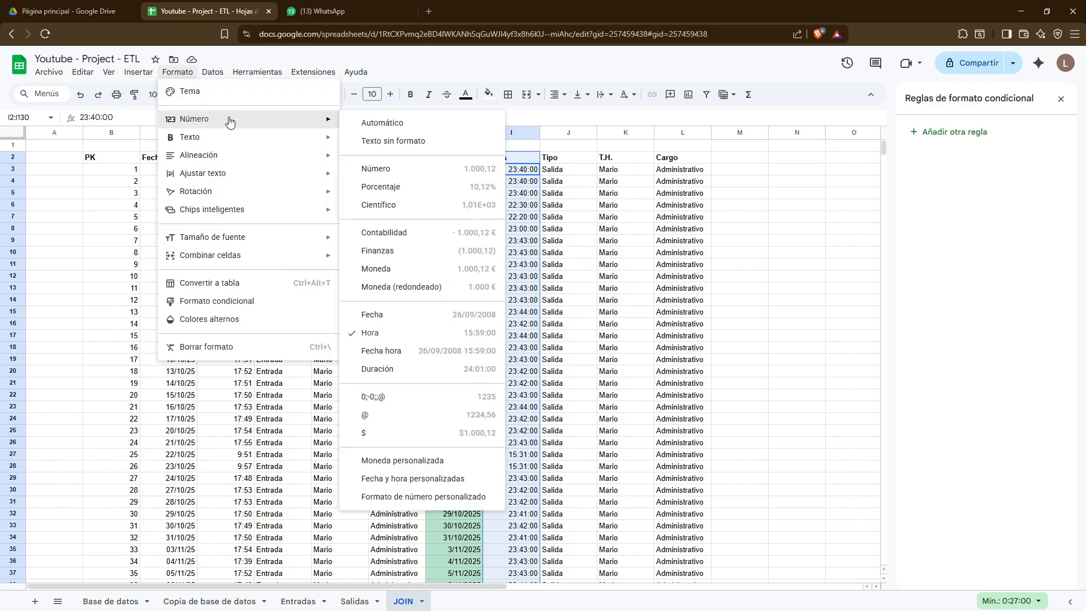
pyautogui.click(396, 169)
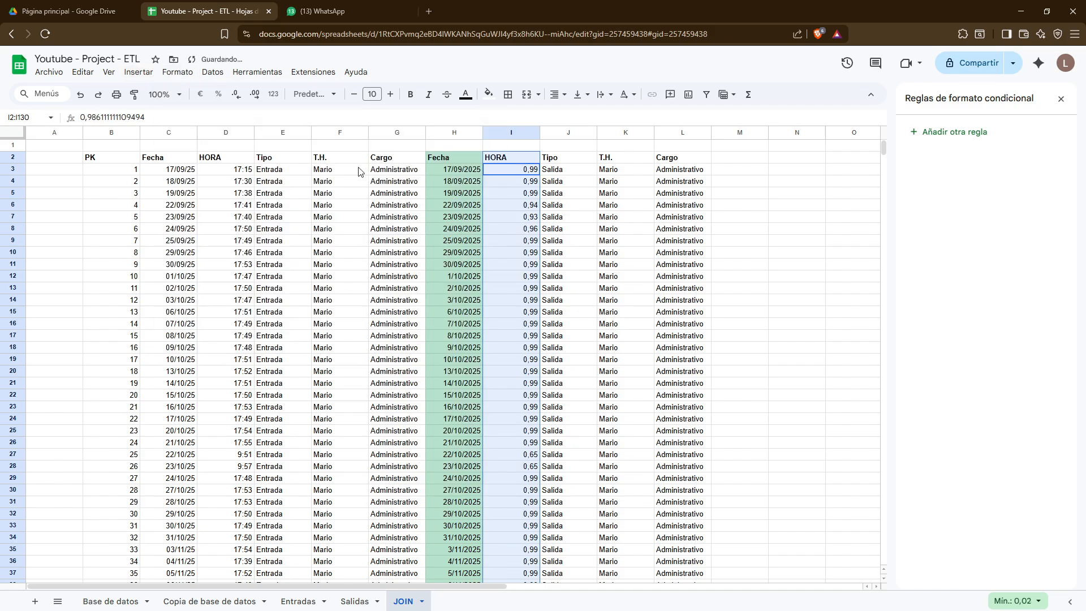
# Format the entry HORA column, D2:D130, as Número and check the converted values down the sheet
pyautogui.click(234, 183)
pyautogui.hotkey('ctrl', 'space')
pyautogui.click(178, 73)
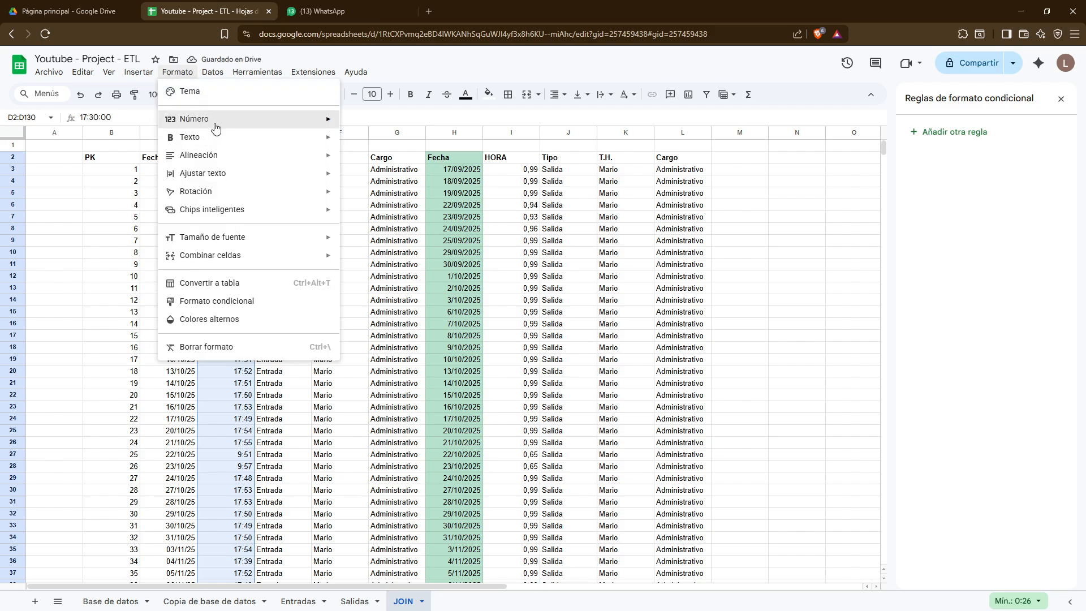
pyautogui.moveTo(302, 119)
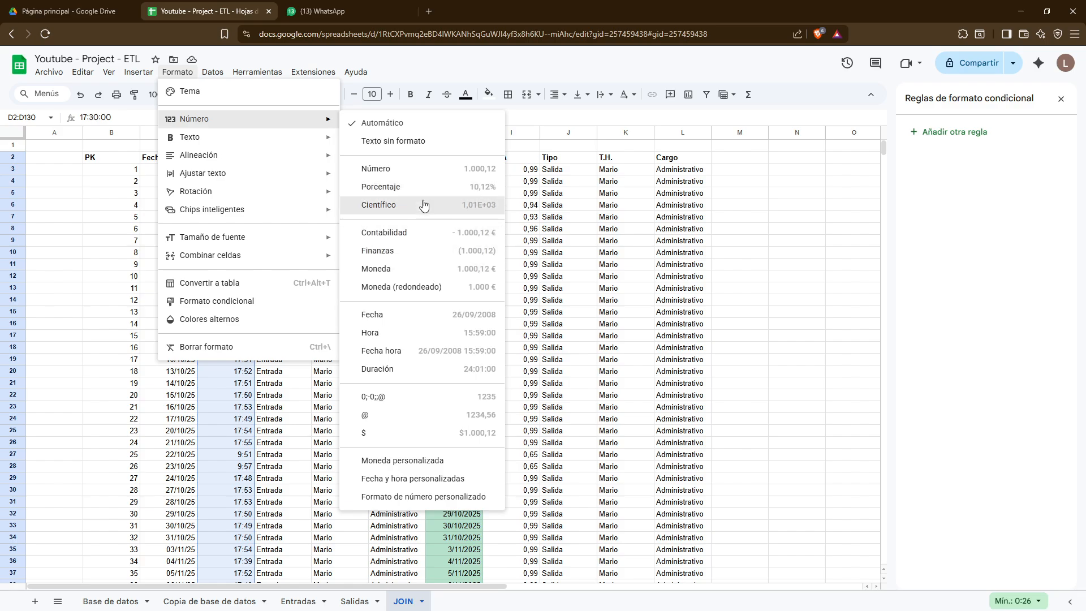
pyautogui.click(421, 169)
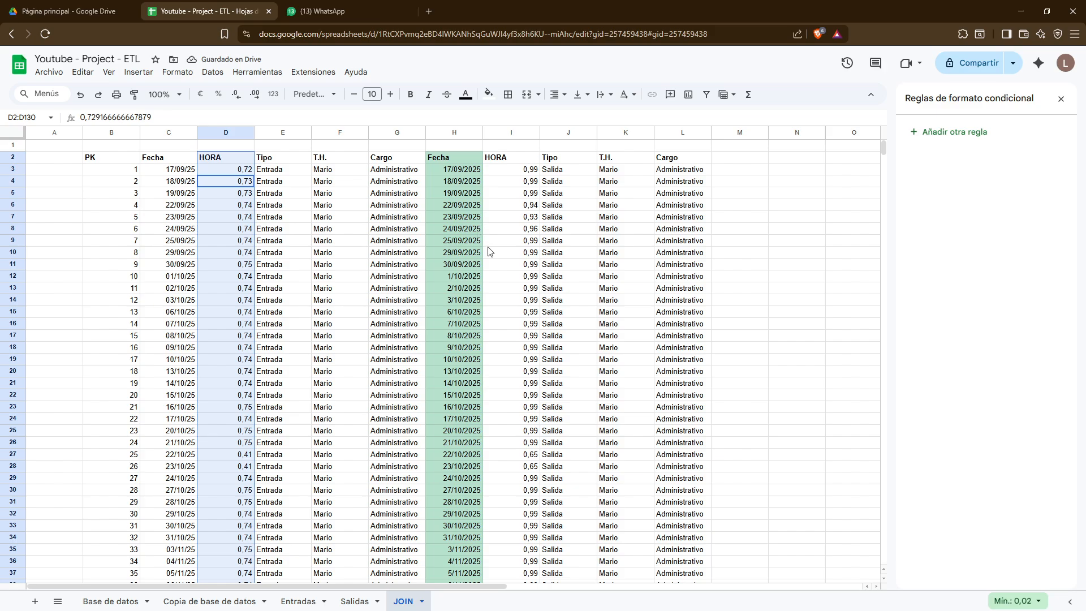
pyautogui.scroll(-5, 492, 260)
pyautogui.scroll(-5, 496, 280)
pyautogui.scroll(-10, 492, 311)
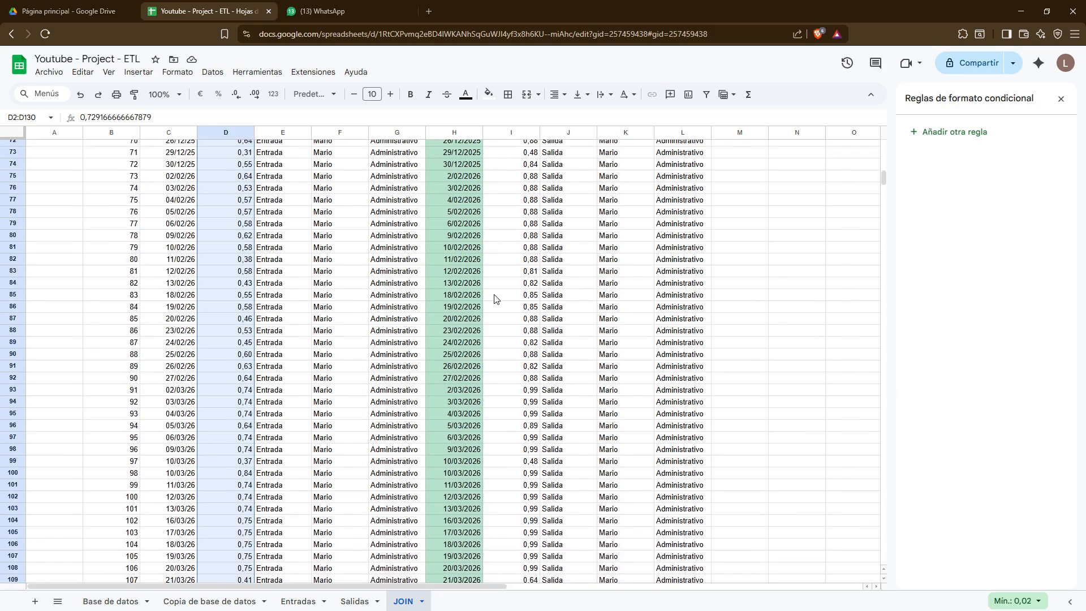
pyautogui.scroll(20, 487, 345)
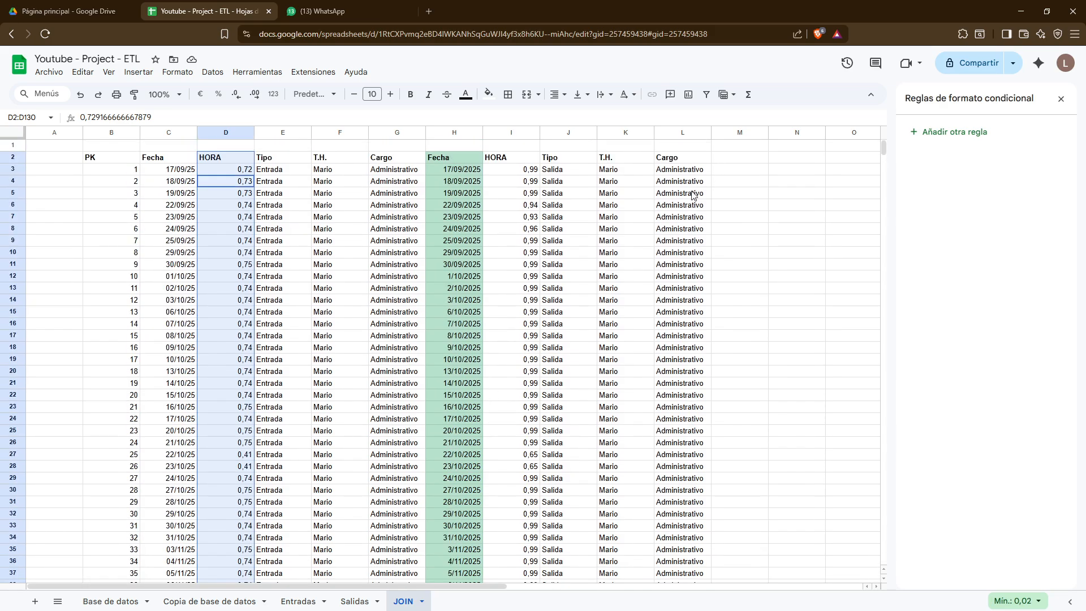
# Start a QUERY formula in M2 of the JOIN sheet with B2:L130 as its data range
pyautogui.click(722, 157)
pyautogui.click(534, 158)
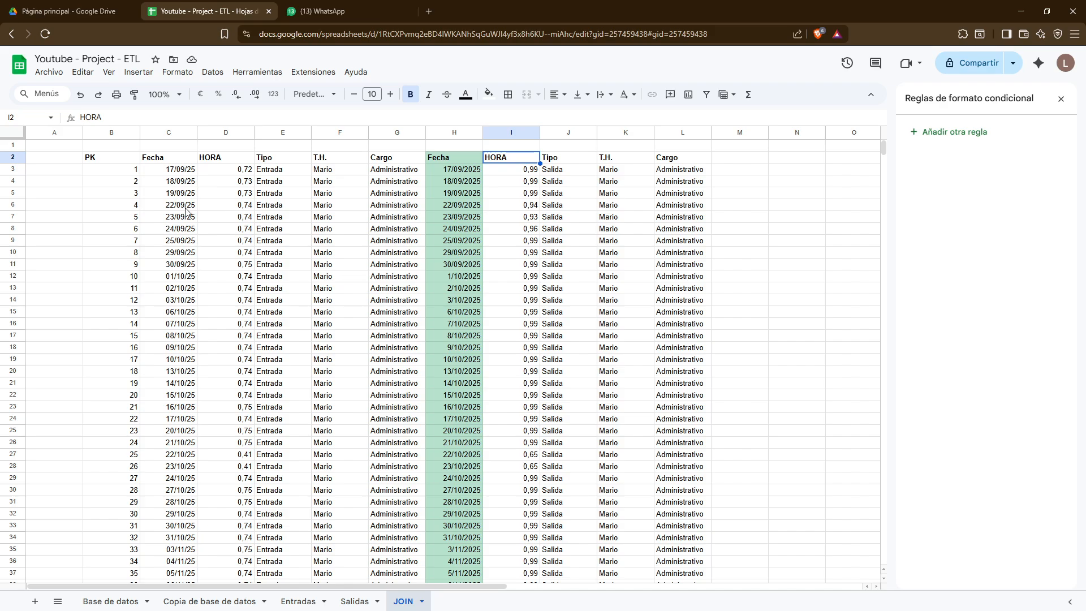
pyautogui.click(746, 161)
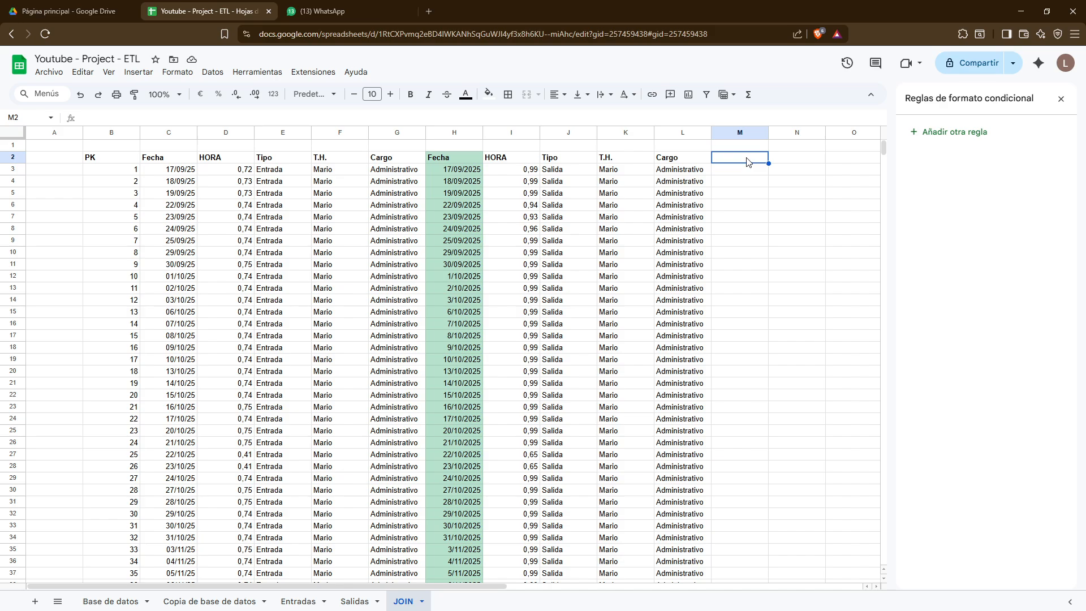
pyautogui.write('=QUERY(')
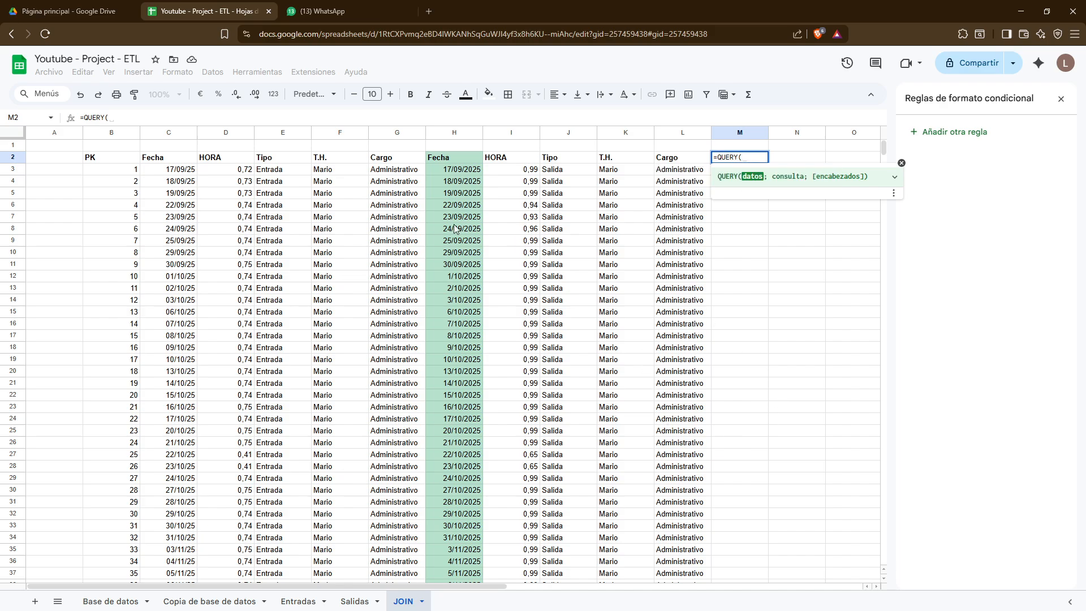
pyautogui.press('Left')
pyautogui.hotkey('ctrl', 'shift', 'Left')
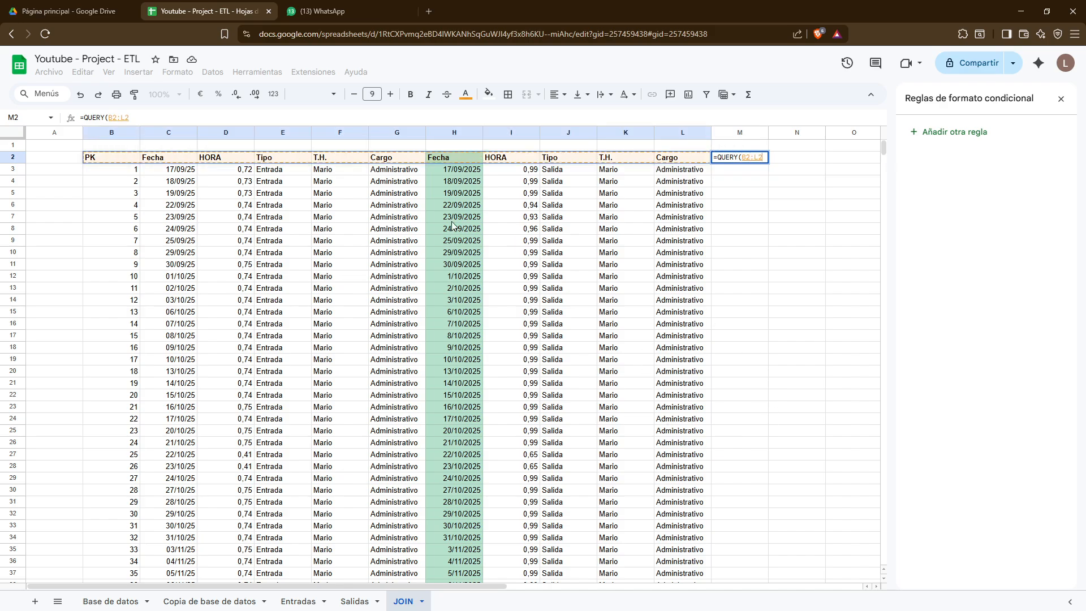
pyautogui.hscroll(5, 452, 226)
pyautogui.hotkey('ctrl', 'shift', 'Down')
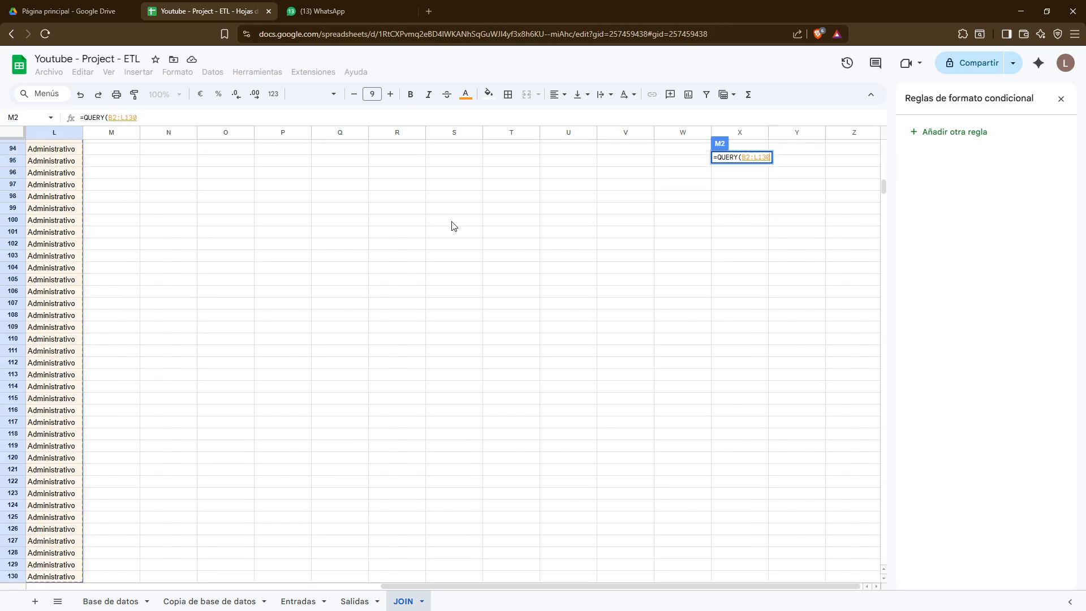
pyautogui.write(';')
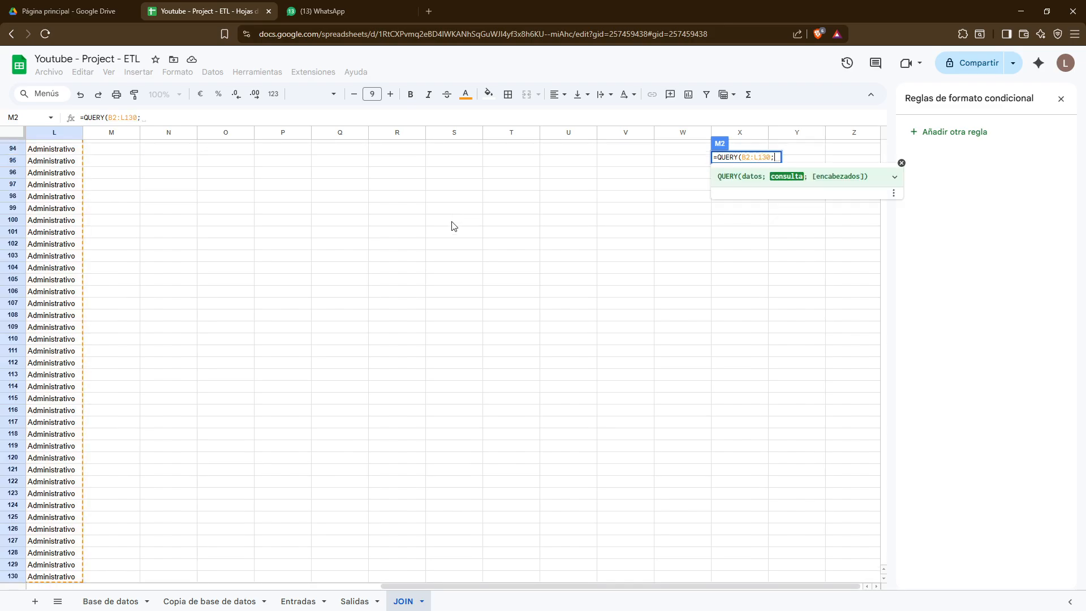
# Complete the M2 formula as =QUERY(B2:L130;"I-D";1)
pyautogui.moveTo(629, 585); pyautogui.dragTo(309, 559)
pyautogui.click(286, 528)
pyautogui.scroll(10, 375, 266)
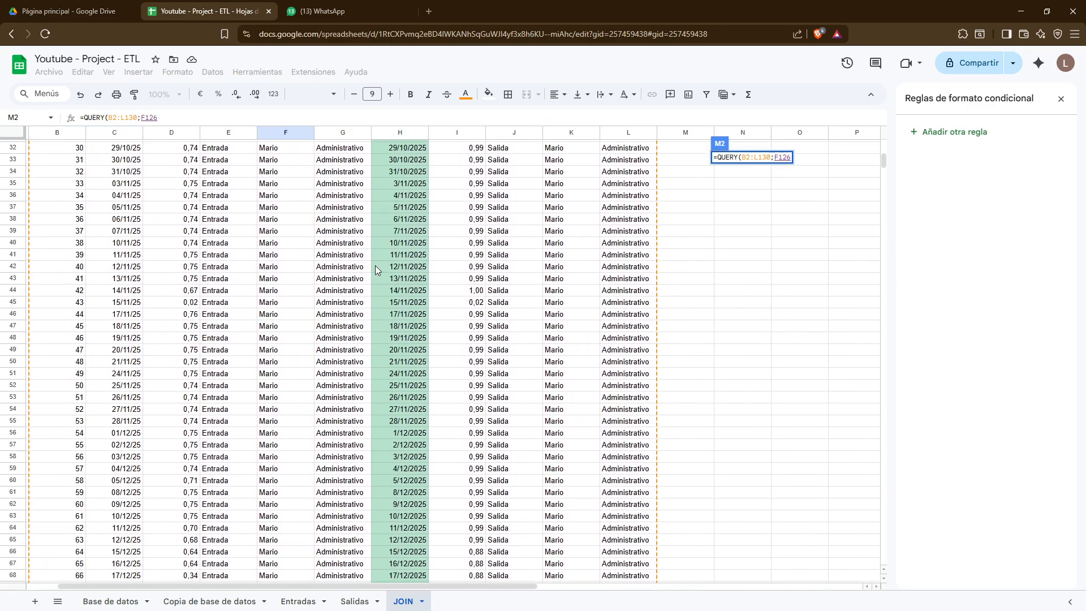
pyautogui.scroll(6, 375, 266)
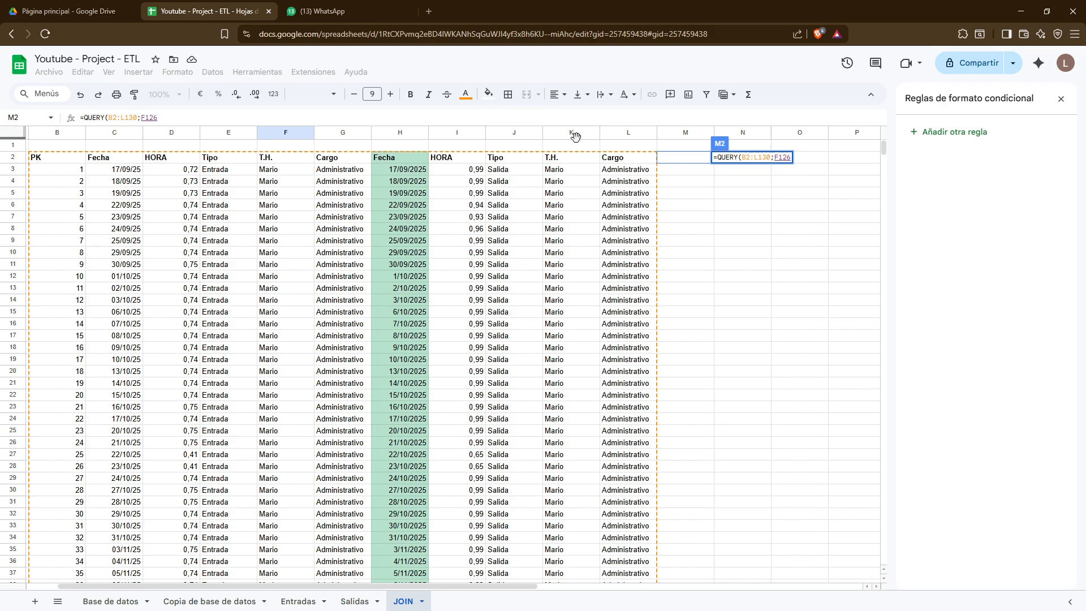
pyautogui.press('BackSpace')
pyautogui.press('BackSpace')
pyautogui.press('BackSpace')
pyautogui.press('BackSpace')
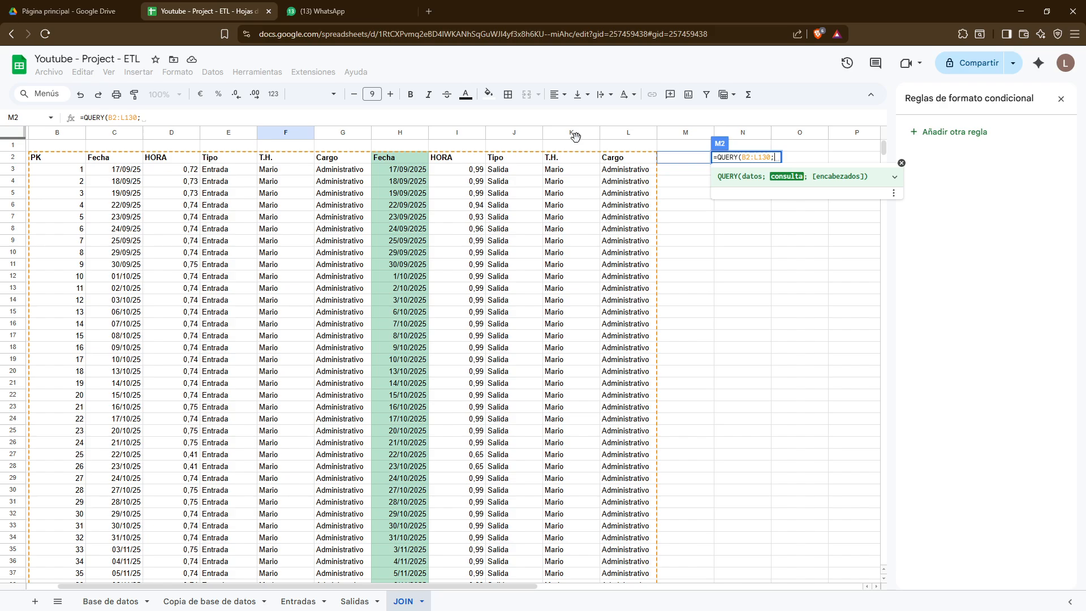
pyautogui.write('"')
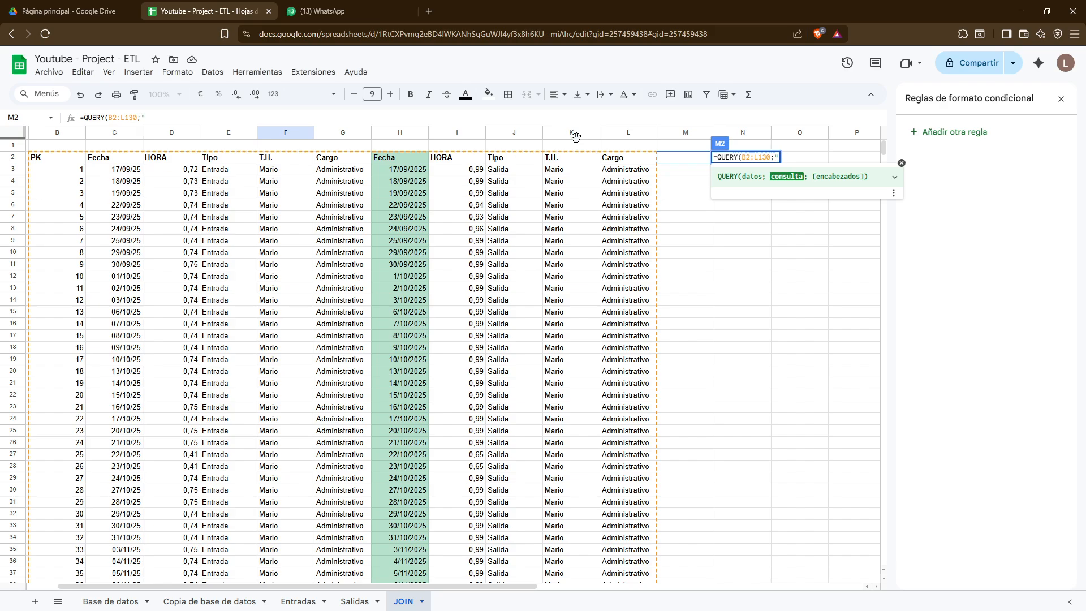
pyautogui.write('I-D";1')
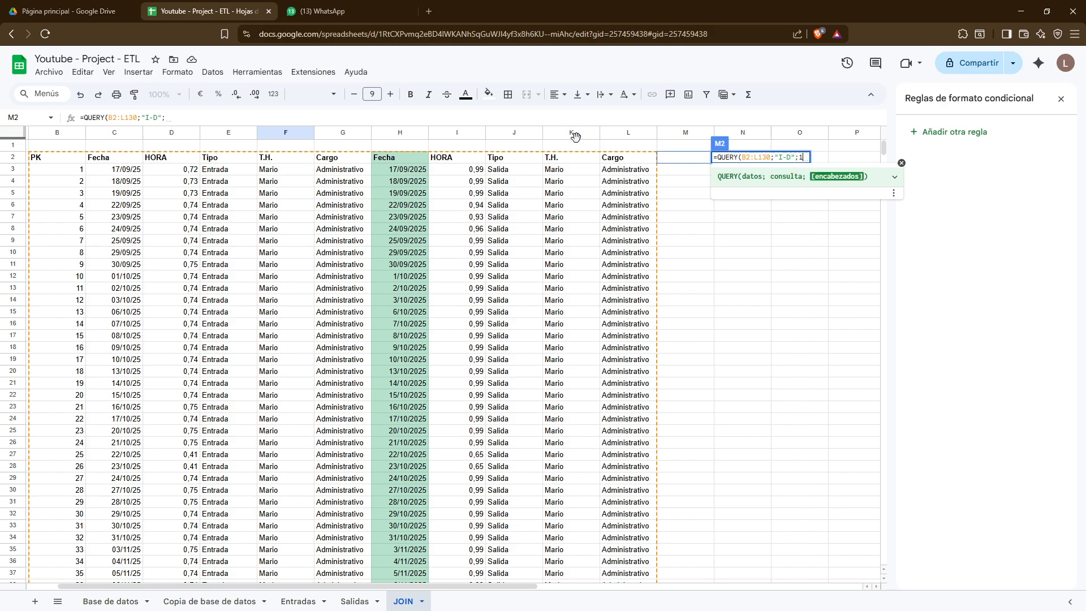
pyautogui.press('Return')
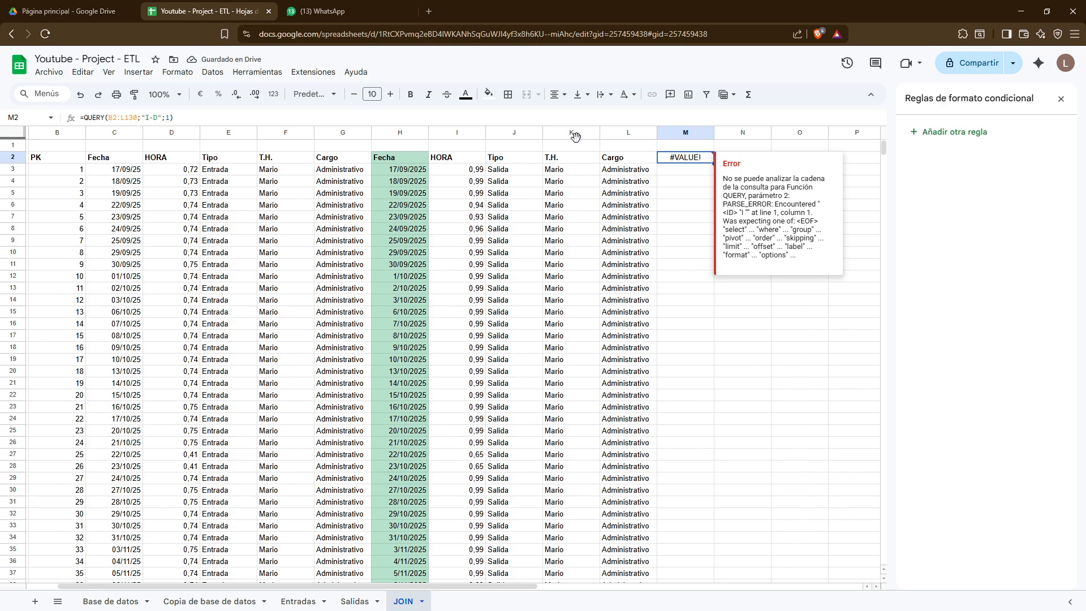
# Extend the M2 query string to "SELECT I; D, I-D"
pyautogui.press('F2')
pyautogui.press('Left')
pyautogui.press('Left')
pyautogui.press('Left')
pyautogui.press('Left')
pyautogui.press('Left')
pyautogui.press('Left')
pyautogui.press('Left')
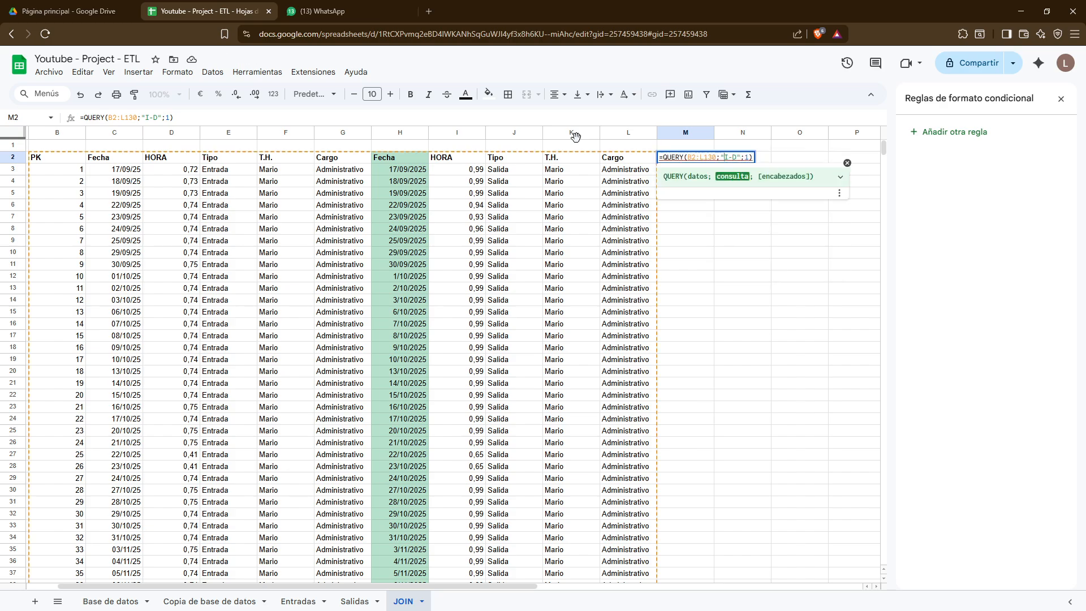
pyautogui.write('SELECT')
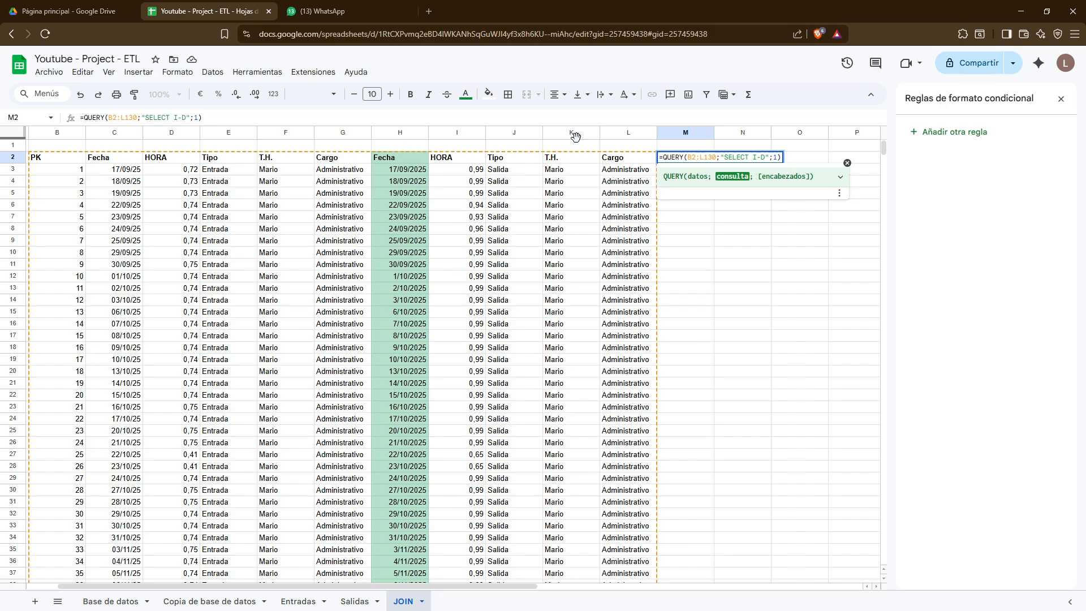
pyautogui.write(' I; D;')
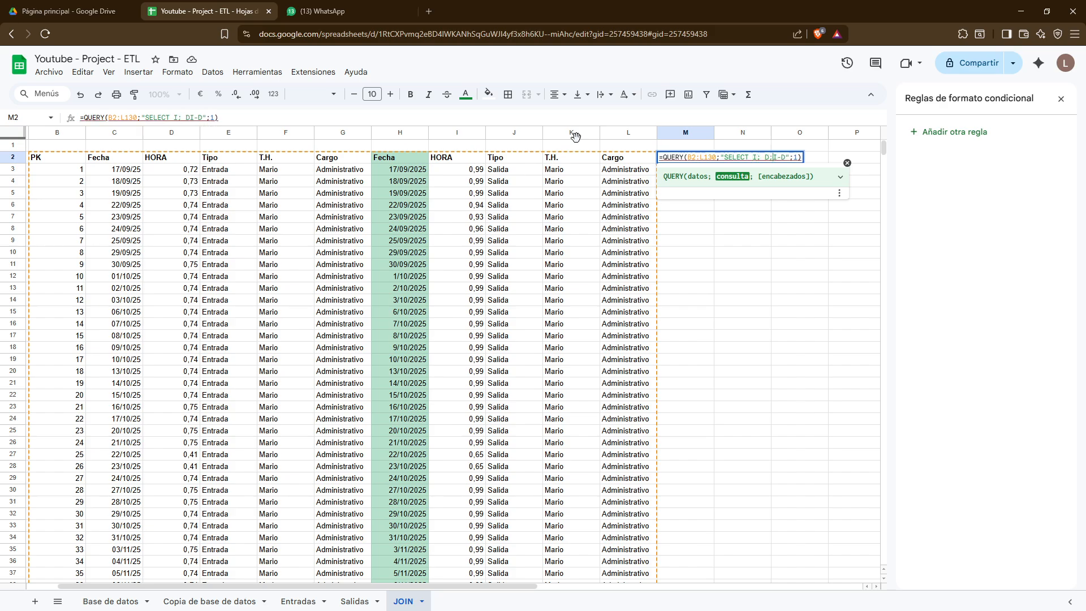
pyautogui.press('BackSpace')
pyautogui.press('BackSpace')
pyautogui.press('BackSpace')
pyautogui.write('D,')
pyautogui.press('Return')
# Append WHERE IS NOT NULL to the end of the query string in M2
pyautogui.press('Up')
pyautogui.press('F2')
pyautogui.press('Left')
pyautogui.press('Left')
pyautogui.press('Left')
pyautogui.press('Left')
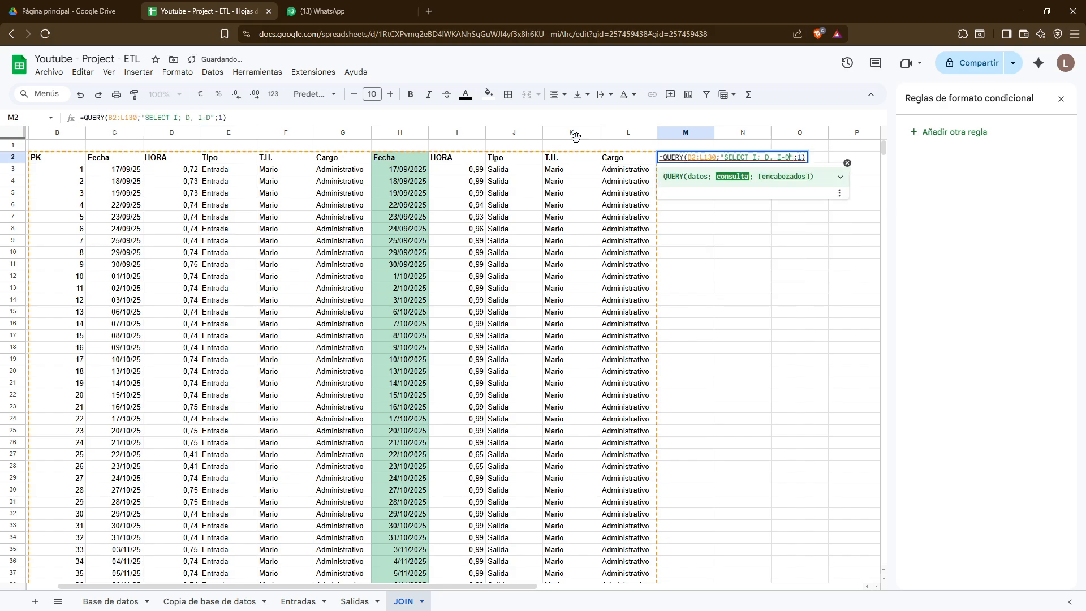
pyautogui.press('Left')
pyautogui.press('Left')
pyautogui.press('Left')
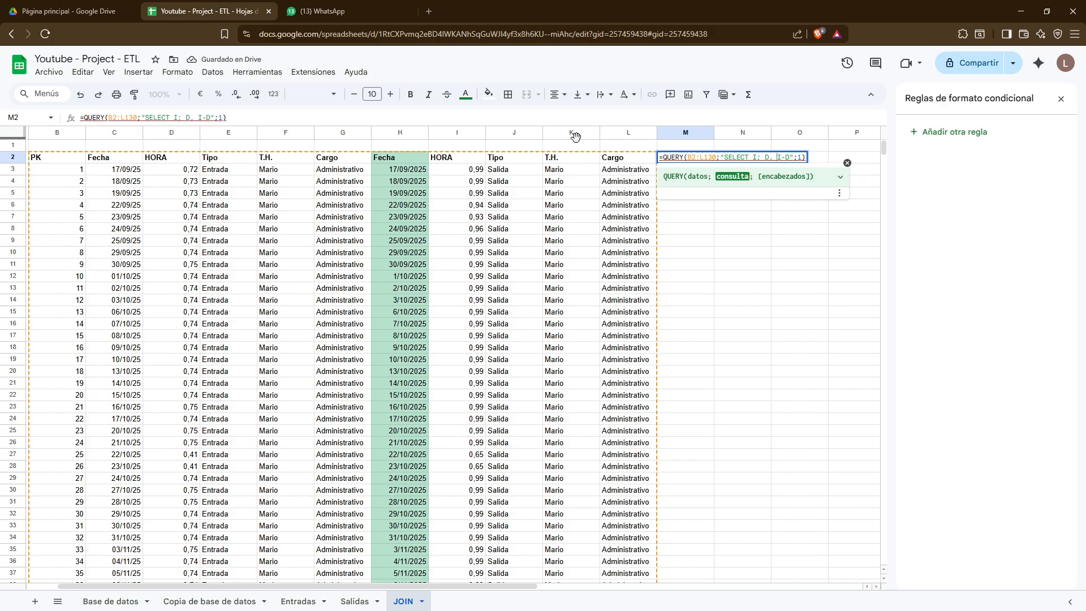
pyautogui.write('WHERE IS')
pyautogui.write(' NOT NULL')
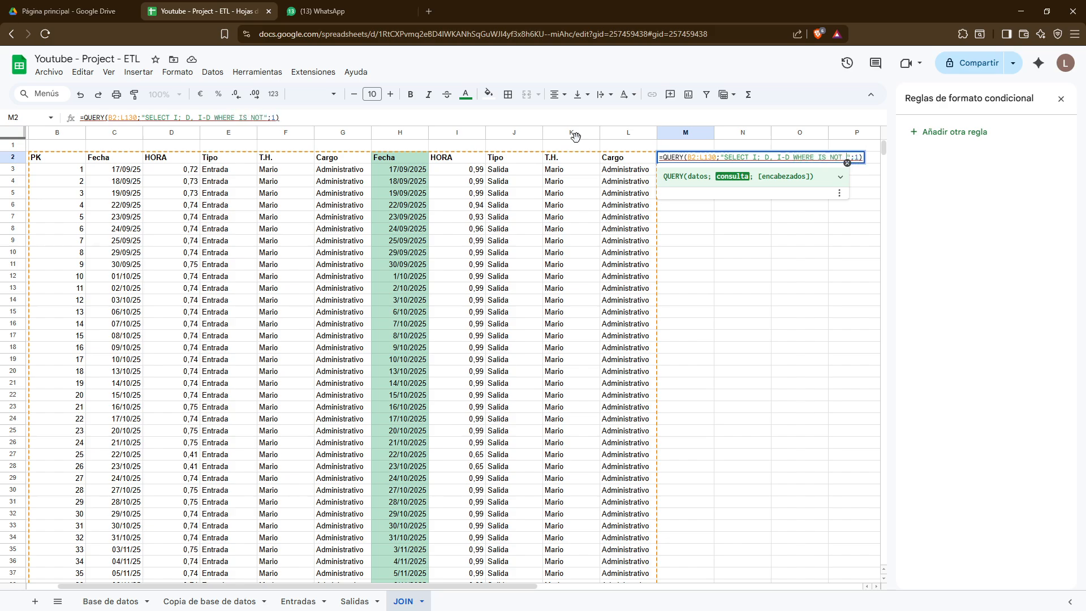
pyautogui.press('Return')
pyautogui.press('Up')
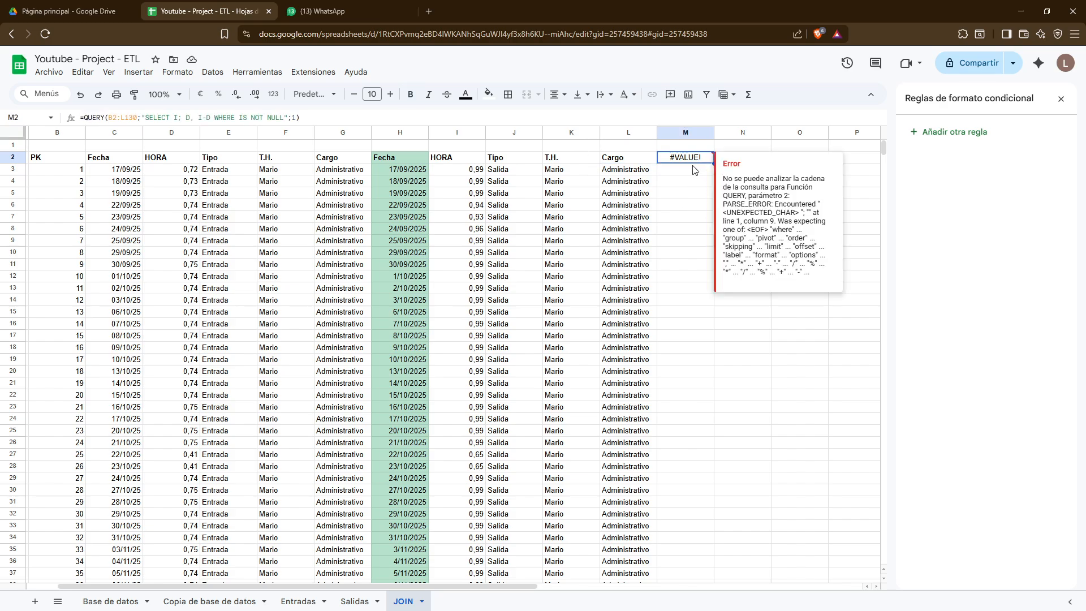
# Replace the semicolon after I in the M2 query with a comma
pyautogui.click(192, 122)
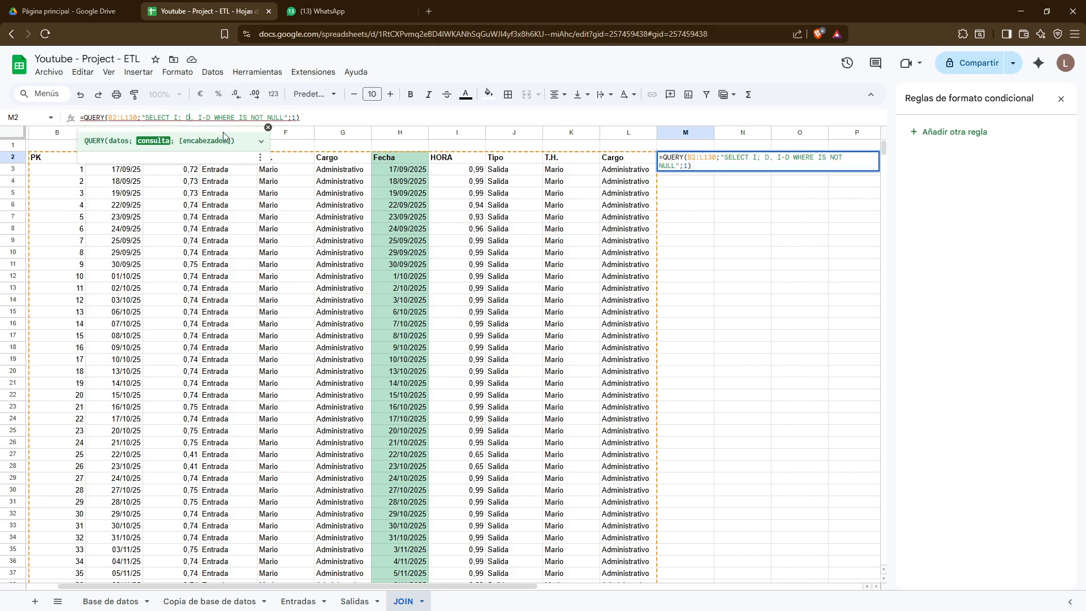
pyautogui.press('BackSpace')
pyautogui.write(',')
pyautogui.press('Return')
# Replace the SELECT I, D, I-D part of the M2 query with "Col8-Col3,"
pyautogui.press('Up')
pyautogui.press('F2')
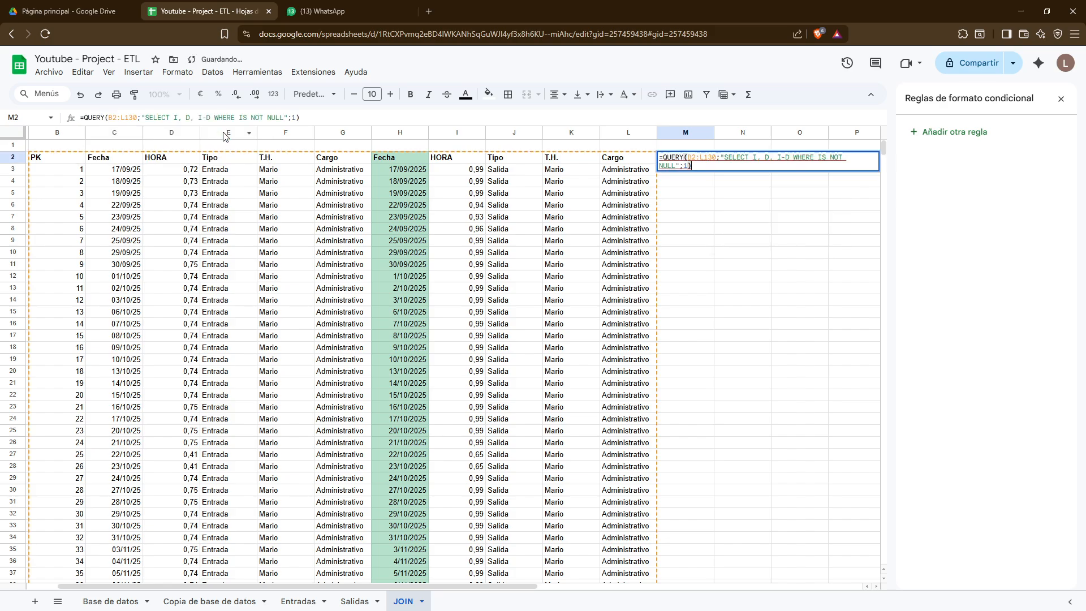
pyautogui.press('Left')
pyautogui.press('Home')
pyautogui.press('Up')
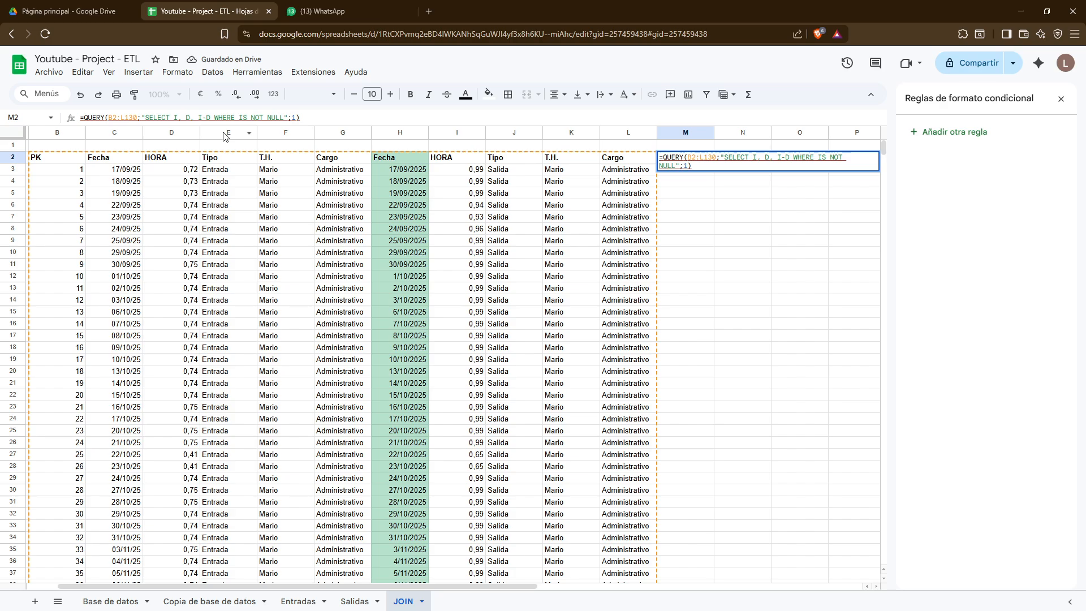
pyautogui.click(786, 157)
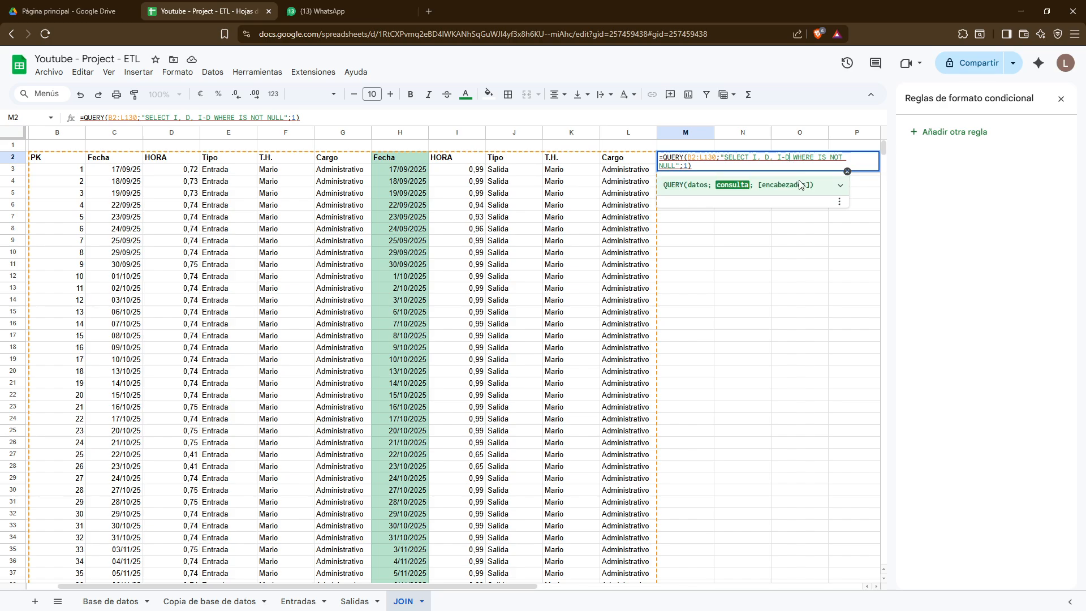
pyautogui.press('BackSpace')
pyautogui.press('BackSpace')
pyautogui.press('BackSpace')
pyautogui.press('BackSpace')
pyautogui.press('BackSpace')
pyautogui.press('BackSpace')
pyautogui.press('BackSpace')
pyautogui.press('BackSpace')
pyautogui.press('BackSpace')
pyautogui.press('BackSpace')
pyautogui.press('BackSpace')
pyautogui.press('BackSpace')
pyautogui.press('BackSpace')
pyautogui.press('BackSpace')
pyautogui.press('BackSpace')
pyautogui.press('BackSpace')
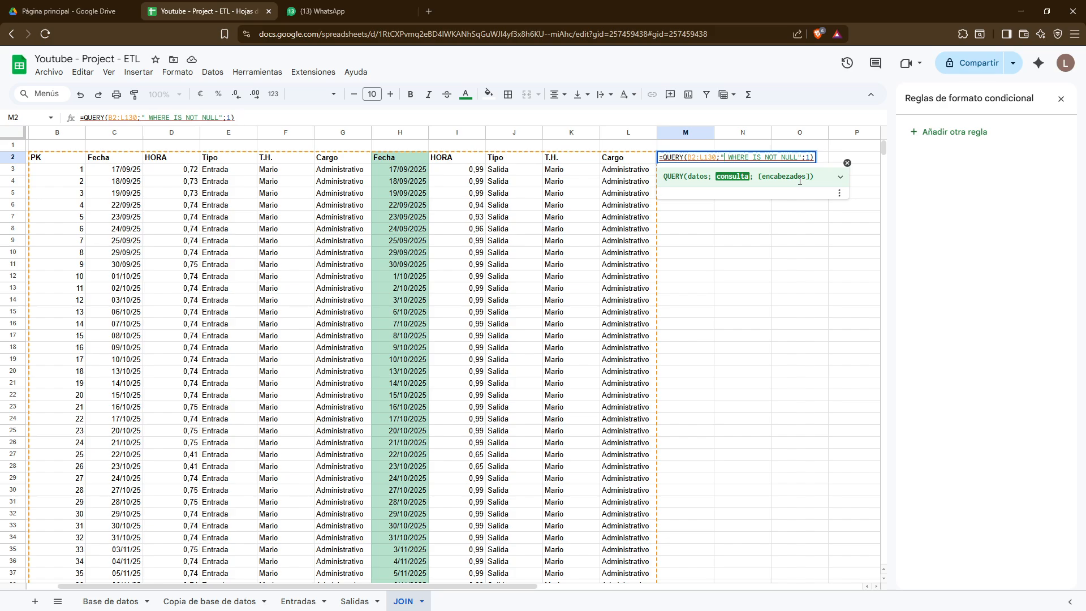
pyautogui.write('Col')
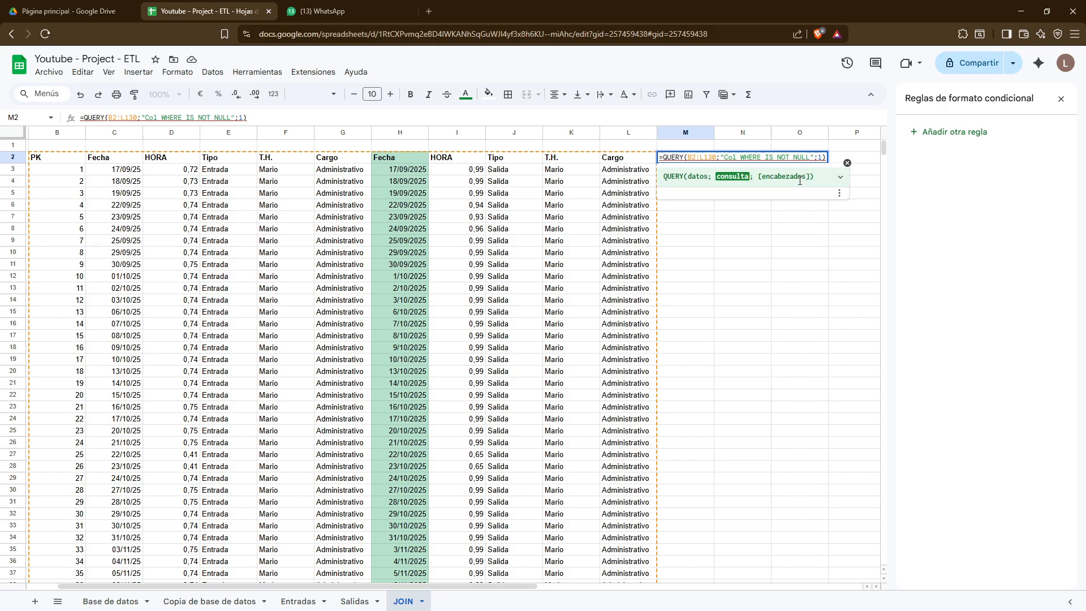
pyautogui.write('8-')
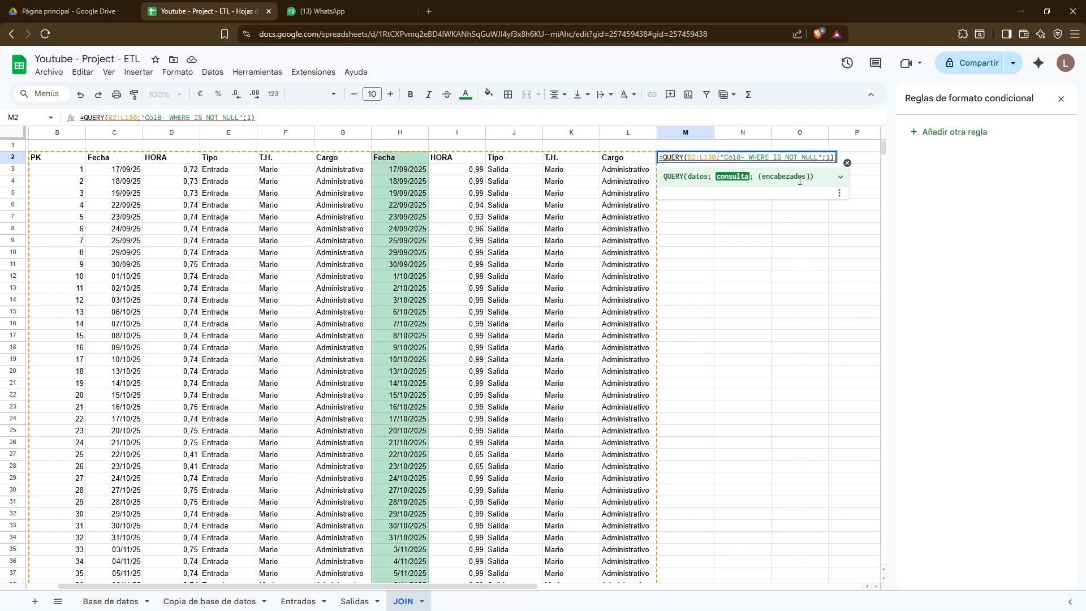
pyautogui.write('Col3')
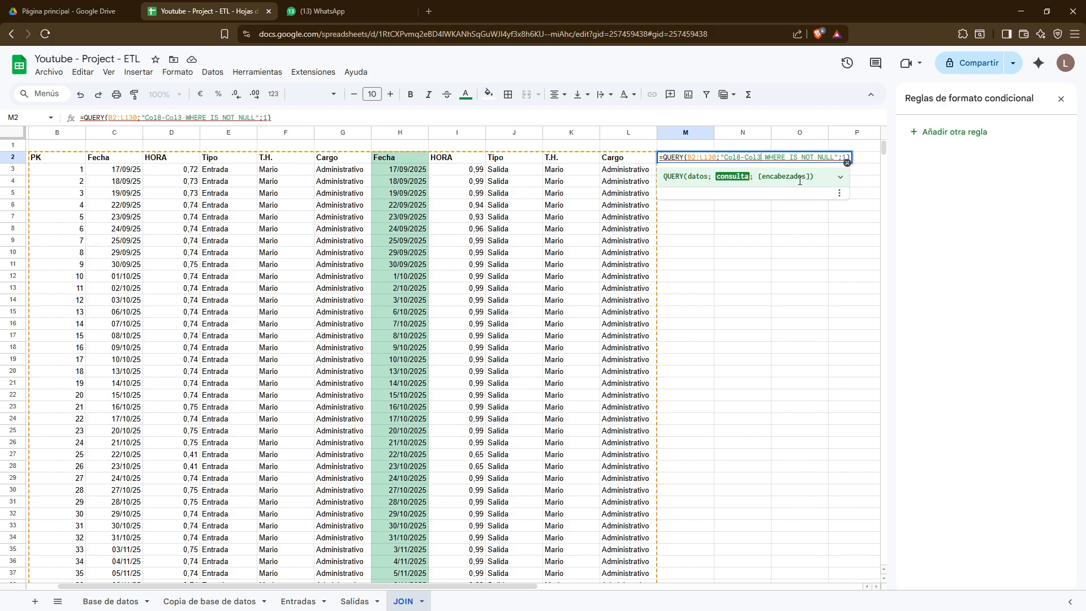
pyautogui.write(',')
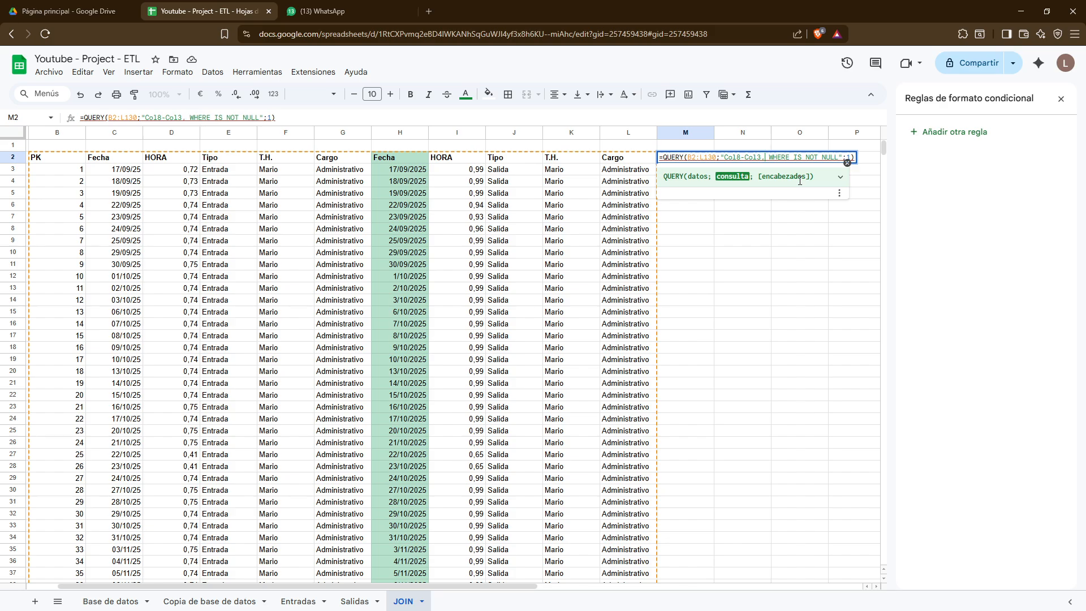
pyautogui.press('Return')
# Remove the comma after Col3 in the M2 query
pyautogui.press('Up')
pyautogui.press('F2')
pyautogui.press('Left')
pyautogui.press('Left')
pyautogui.press('Left')
pyautogui.press('Left')
pyautogui.press('Left')
pyautogui.press('Left')
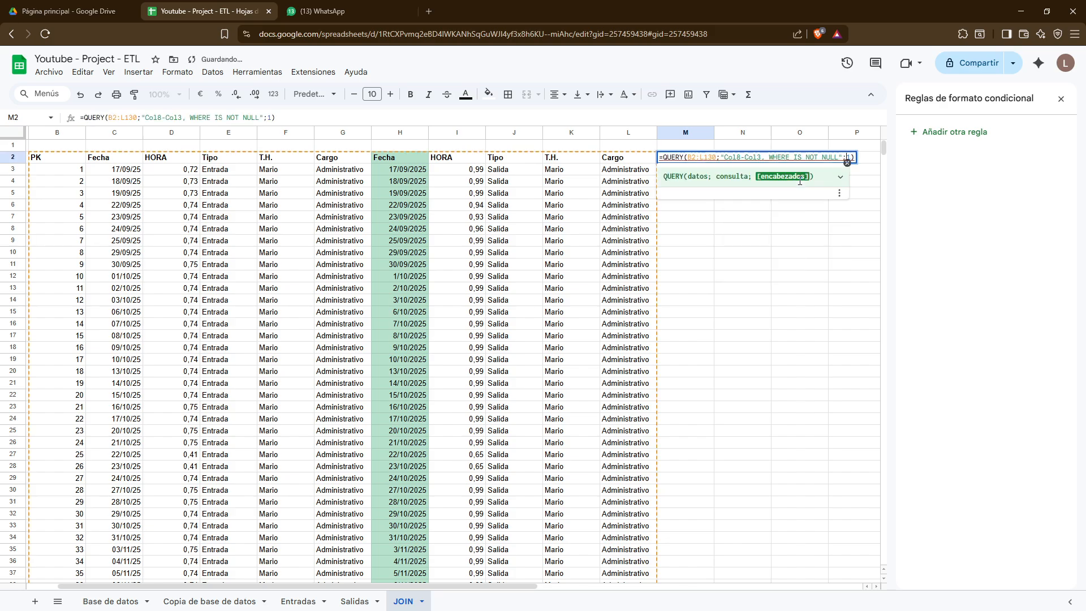
pyautogui.press('Left')
pyautogui.press('Left')
pyautogui.press('Left')
pyautogui.press('Left')
pyautogui.press('Left')
pyautogui.press('Left')
pyautogui.press('Left')
pyautogui.press('Left')
pyautogui.press('Left')
pyautogui.press('Left')
pyautogui.press('Left')
pyautogui.press('Left')
pyautogui.press('Left')
pyautogui.press('Left')
pyautogui.press('Left')
pyautogui.press('Left')
pyautogui.press('BackSpace')
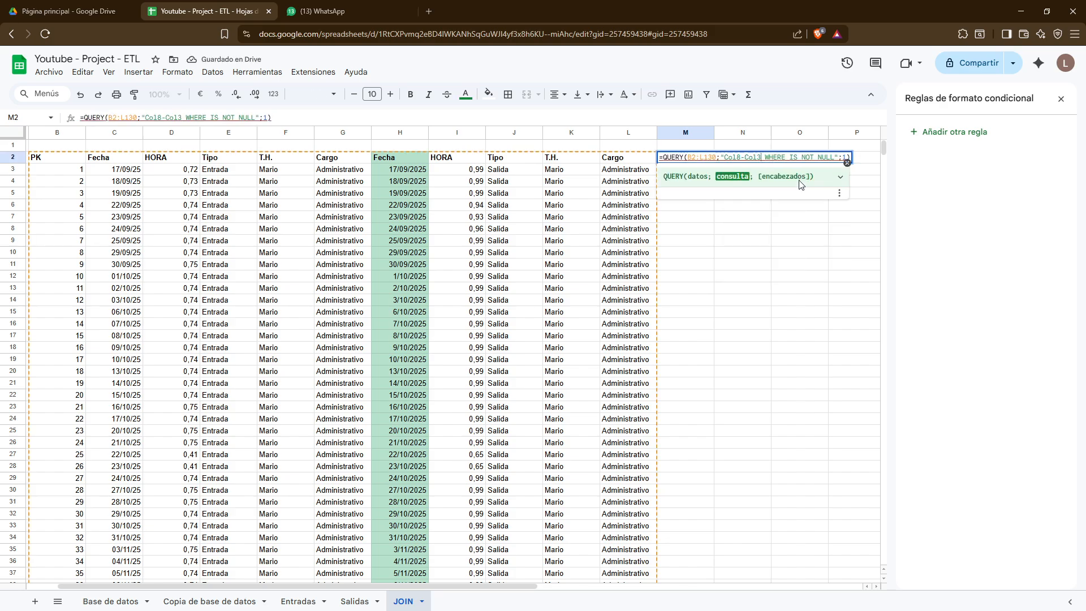
pyautogui.press('Return')
# Add "Col 1" after WHERE in the M2 query so the condition reads WHERE Col 1 IS NOT NULL
pyautogui.press('Up')
pyautogui.press('F2')
pyautogui.press('Left')
pyautogui.press('Left')
pyautogui.press('Left')
pyautogui.press('Left')
pyautogui.press('Left')
pyautogui.press('Left')
pyautogui.press('Left')
pyautogui.press('Left')
pyautogui.press('Left')
pyautogui.press('Left')
pyautogui.press('Left')
pyautogui.press('Left')
pyautogui.press('Left')
pyautogui.press('Left')
pyautogui.press('Left')
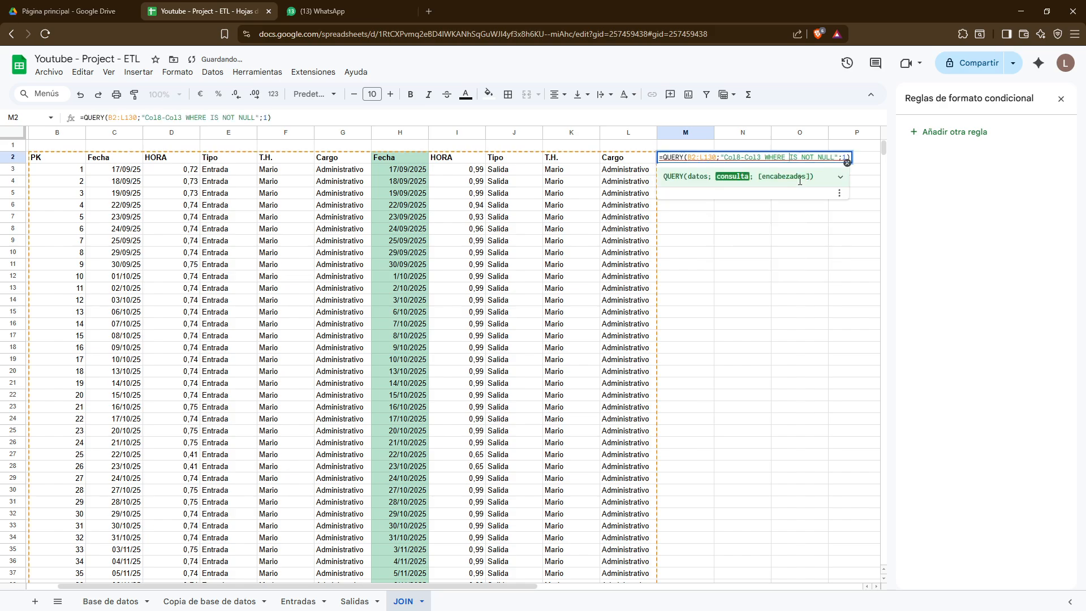
pyautogui.write('Col ')
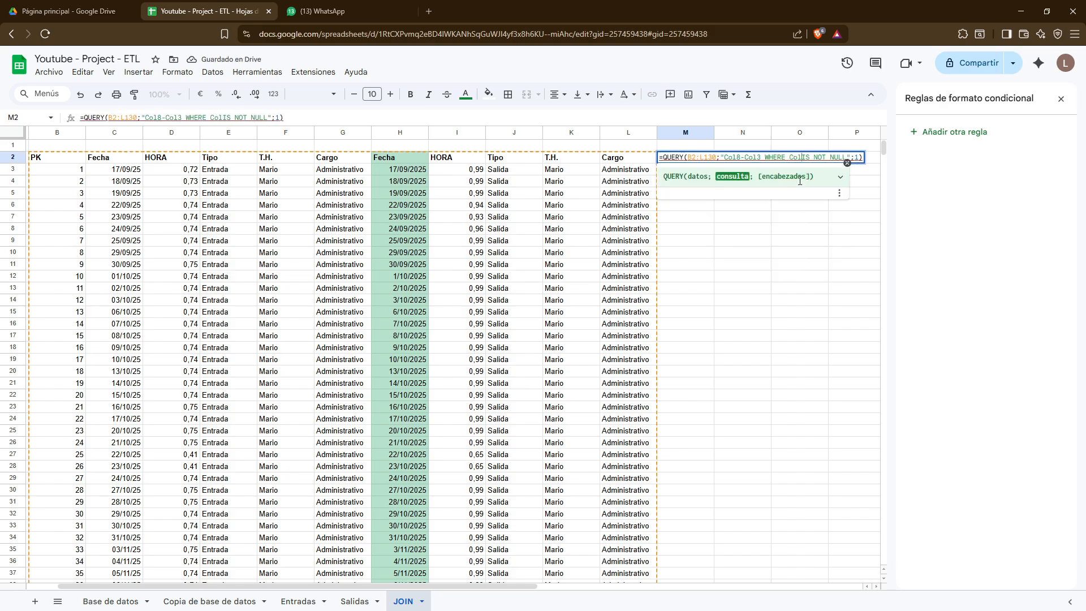
pyautogui.write('1')
pyautogui.press('Return')
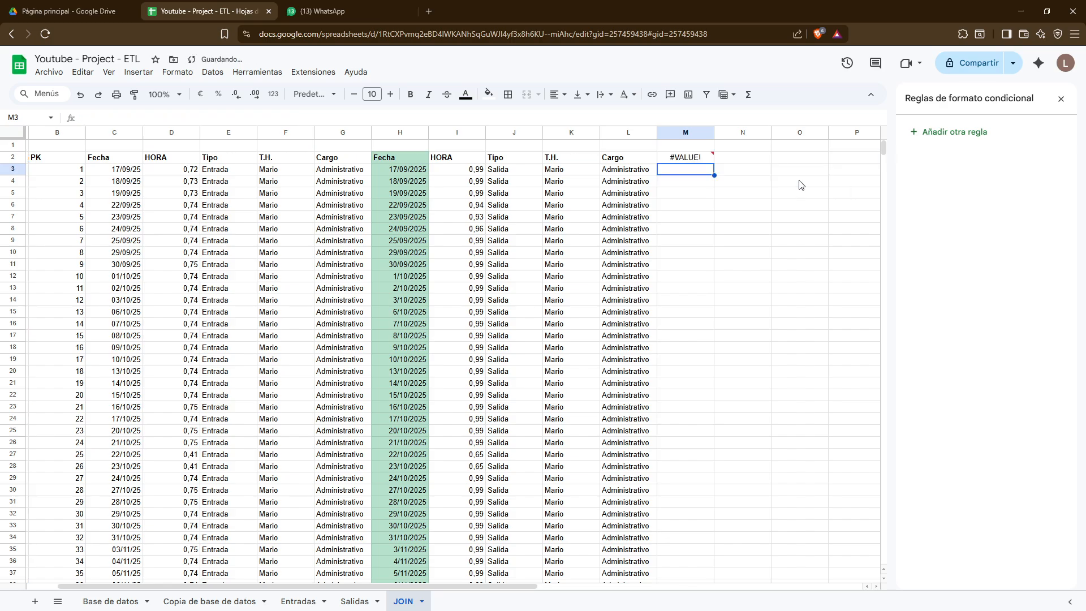
# Insert SELECT before Col8-Col3 at the start of the query string in M2
pyautogui.press('Up')
pyautogui.press('F2')
pyautogui.press('Left')
pyautogui.press('Left')
pyautogui.press('Left')
pyautogui.press('Left')
pyautogui.press('Left')
pyautogui.press('Left')
pyautogui.press('Left')
pyautogui.press('Left')
pyautogui.press('Left')
pyautogui.press('Left')
pyautogui.press('Left')
pyautogui.press('Left')
pyautogui.press('Left')
pyautogui.press('Left')
pyautogui.press('Left')
pyautogui.press('Left')
pyautogui.press('Left')
pyautogui.press('Left')
pyautogui.press('Left')
pyautogui.press('Left')
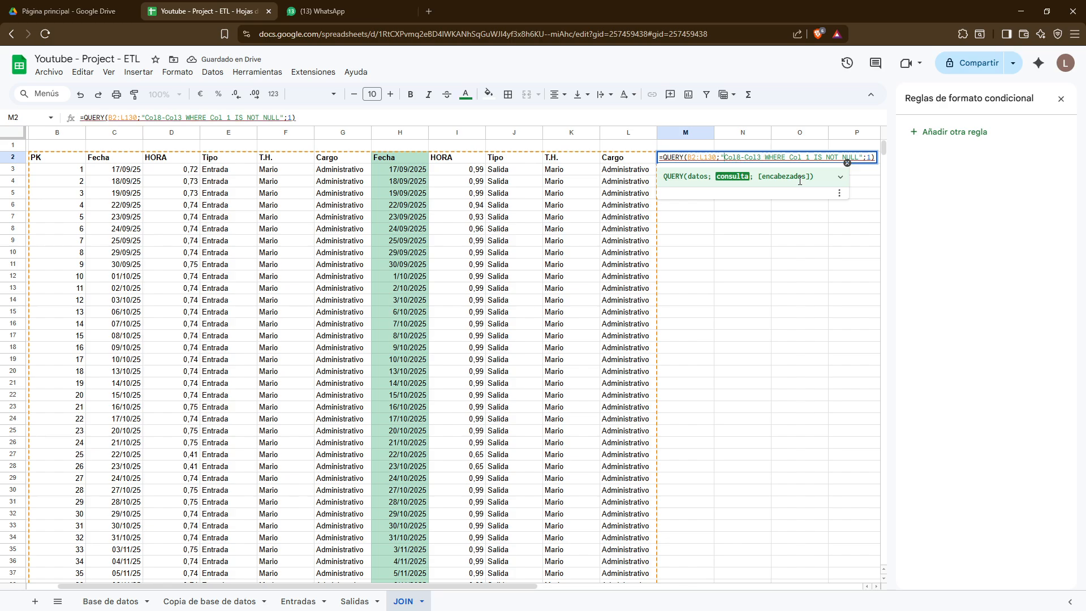
pyautogui.write('SELECT')
pyautogui.press('Return')
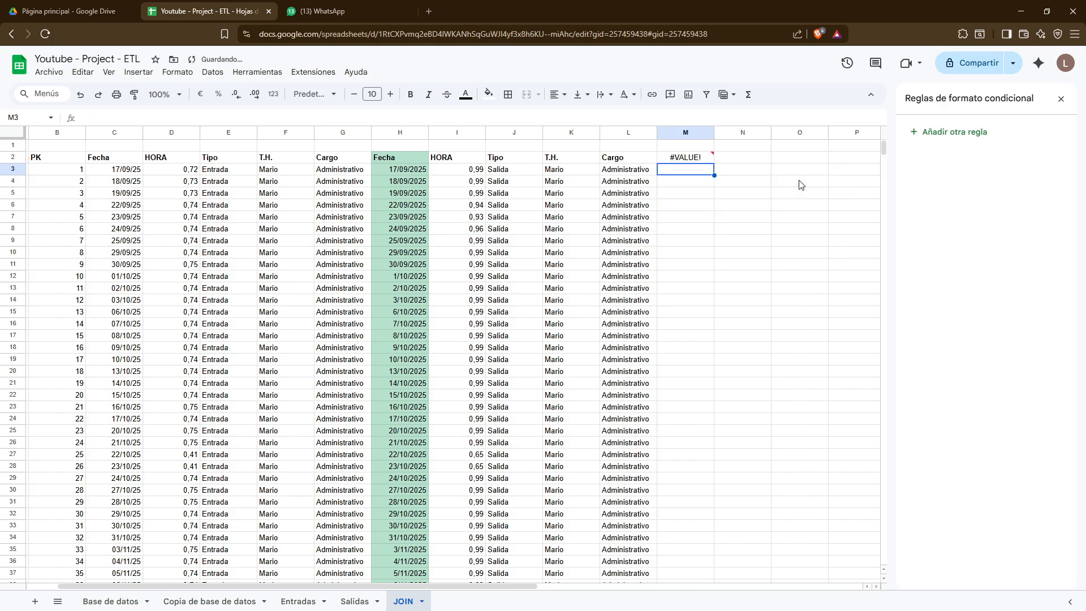
# Examine the M2 query's column references and its error details
pyautogui.press('Up')
pyautogui.press('F2')
pyautogui.press('Left')
pyautogui.press('Left')
pyautogui.press('Left')
pyautogui.press('Left')
pyautogui.press('Left')
pyautogui.press('Left')
pyautogui.press('Left')
pyautogui.press('Left')
pyautogui.press('Left')
pyautogui.press('Left')
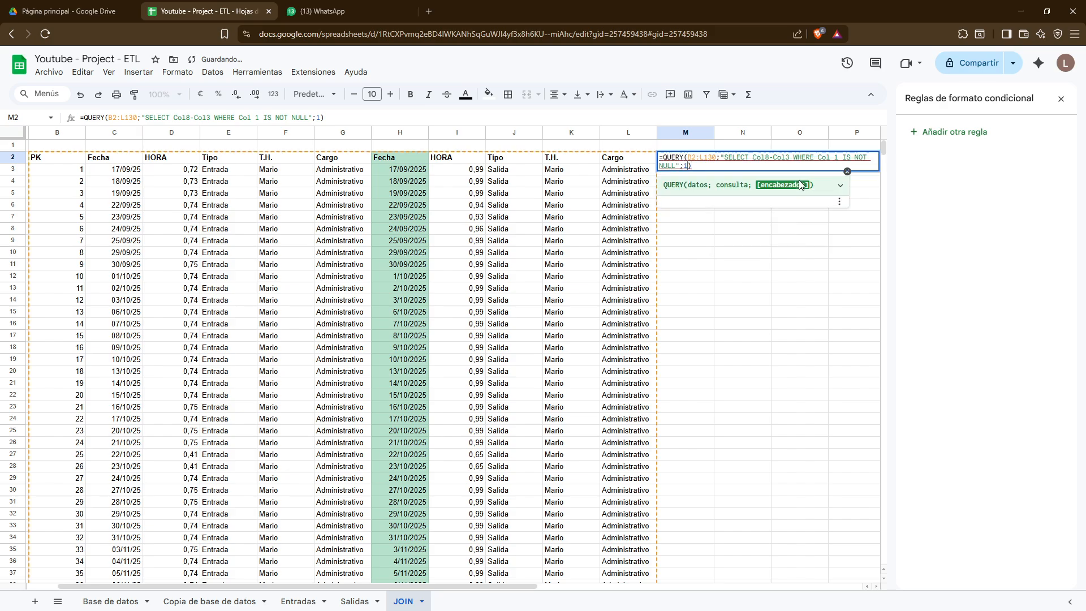
pyautogui.press('Left')
pyautogui.press('Left')
pyautogui.press('Left')
pyautogui.press('Left')
pyautogui.press('Left')
pyautogui.press('Left')
pyautogui.press('Left')
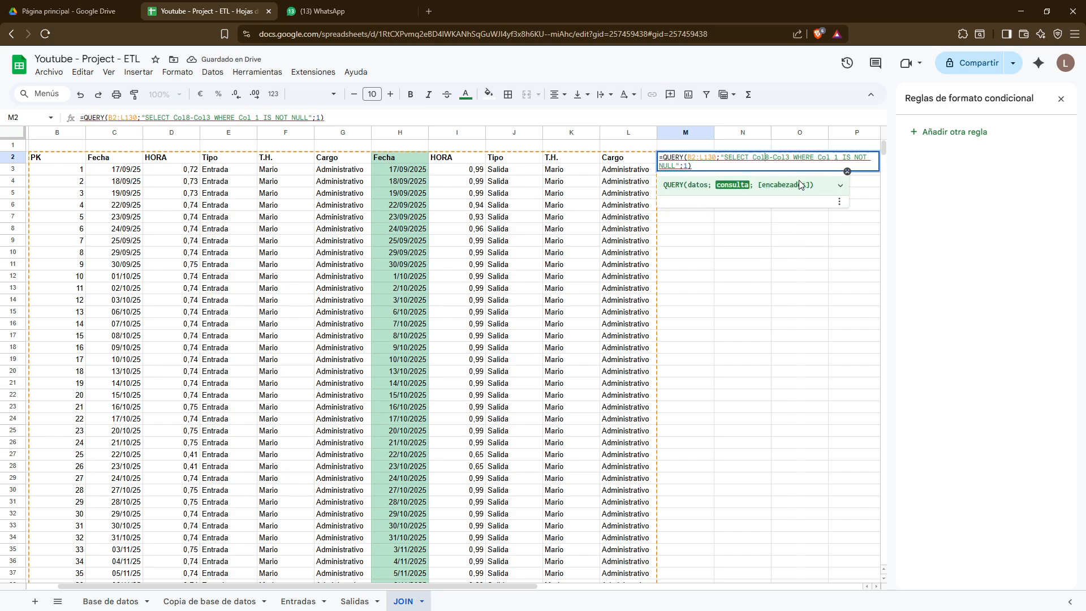
pyautogui.press('Left')
pyautogui.press('Left')
pyautogui.press('Escape')
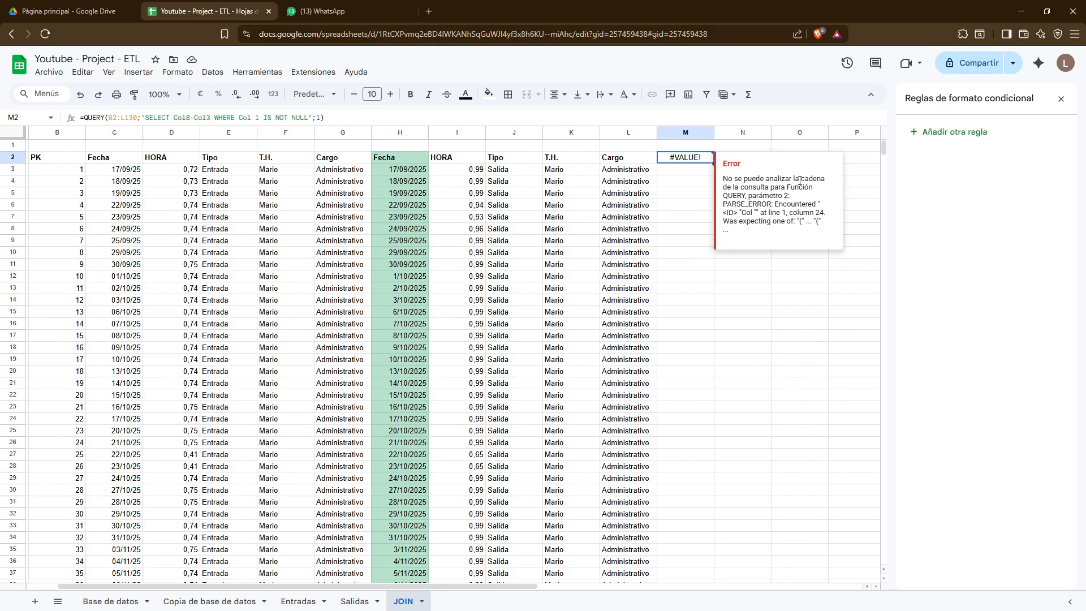
# Reduce the M2 query string to "SELECT *", dropping the column subtraction, the WHERE condition and the header argument
pyautogui.press('Return')
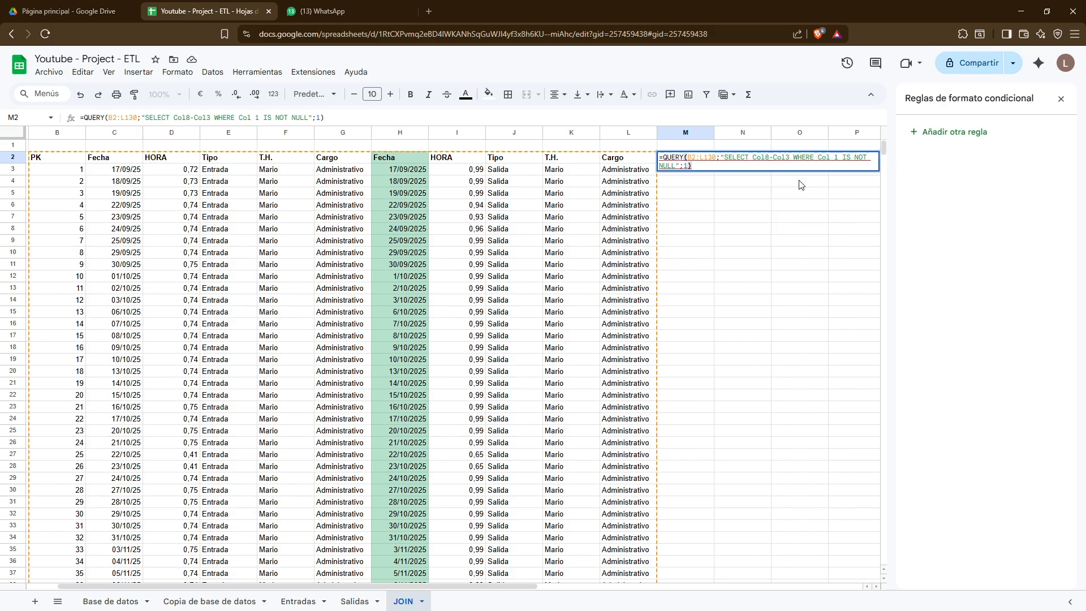
pyautogui.press('BackSpace')
pyautogui.press('BackSpace')
pyautogui.press('BackSpace')
pyautogui.press('BackSpace')
pyautogui.press('BackSpace')
pyautogui.press('BackSpace')
pyautogui.press('BackSpace')
pyautogui.press('BackSpace')
pyautogui.press('BackSpace')
pyautogui.press('BackSpace')
pyautogui.press('BackSpace')
pyautogui.press('BackSpace')
pyautogui.press('BackSpace')
pyautogui.press('BackSpace')
pyautogui.press('BackSpace')
pyautogui.press('BackSpace')
pyautogui.press('BackSpace')
pyautogui.press('BackSpace')
pyautogui.press('BackSpace')
pyautogui.press('BackSpace')
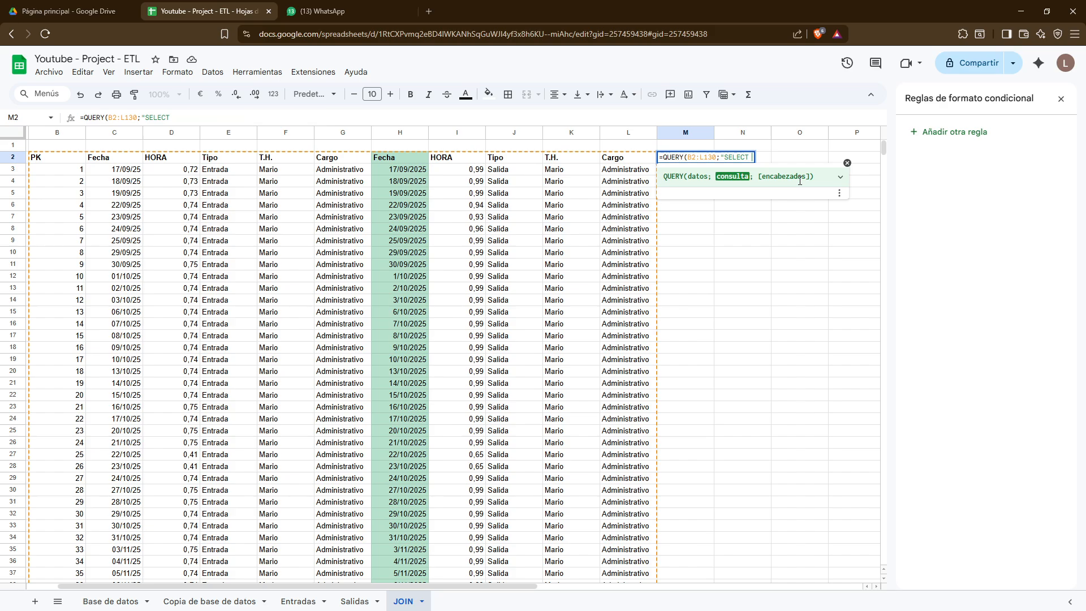
pyautogui.write('*")')
pyautogui.press('Return')
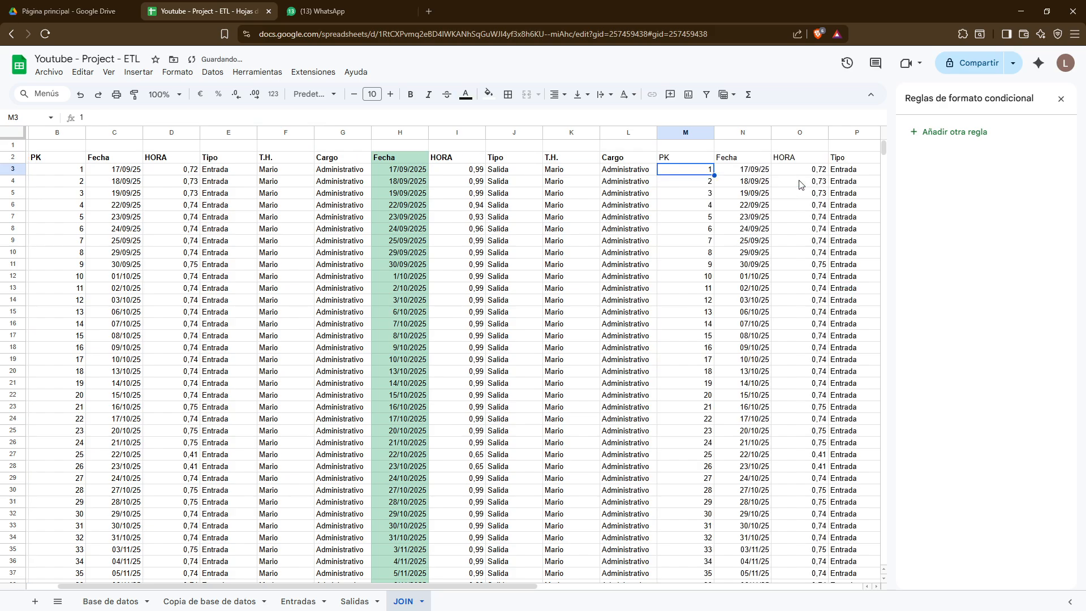
# Replace the asterisk in the M2 query with Col8, Col3
pyautogui.press('Up')
pyautogui.press('Return')
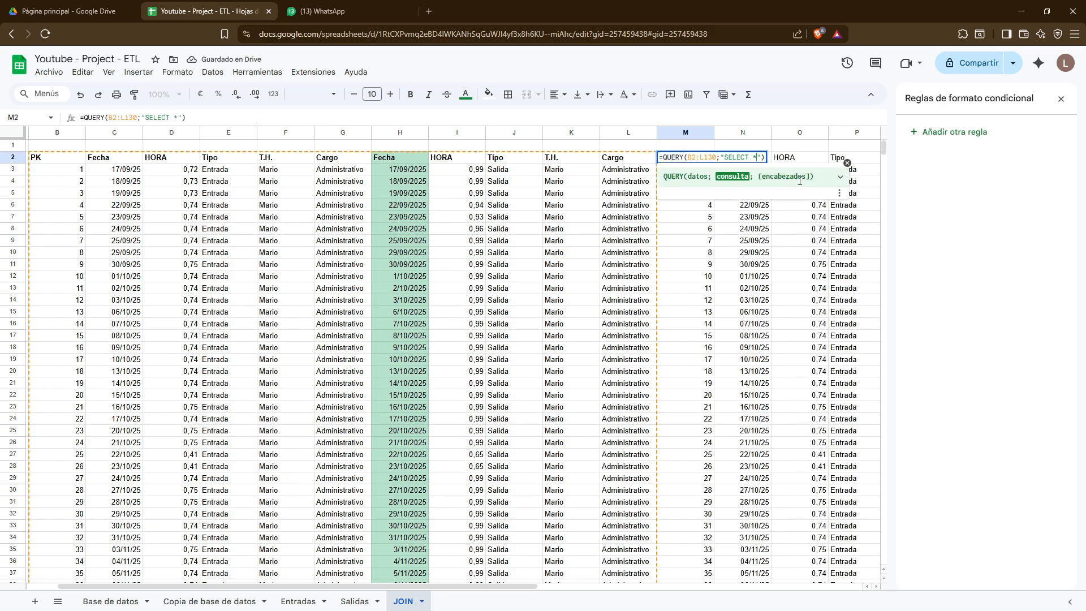
pyautogui.press('BackSpace')
pyautogui.write('Col (')
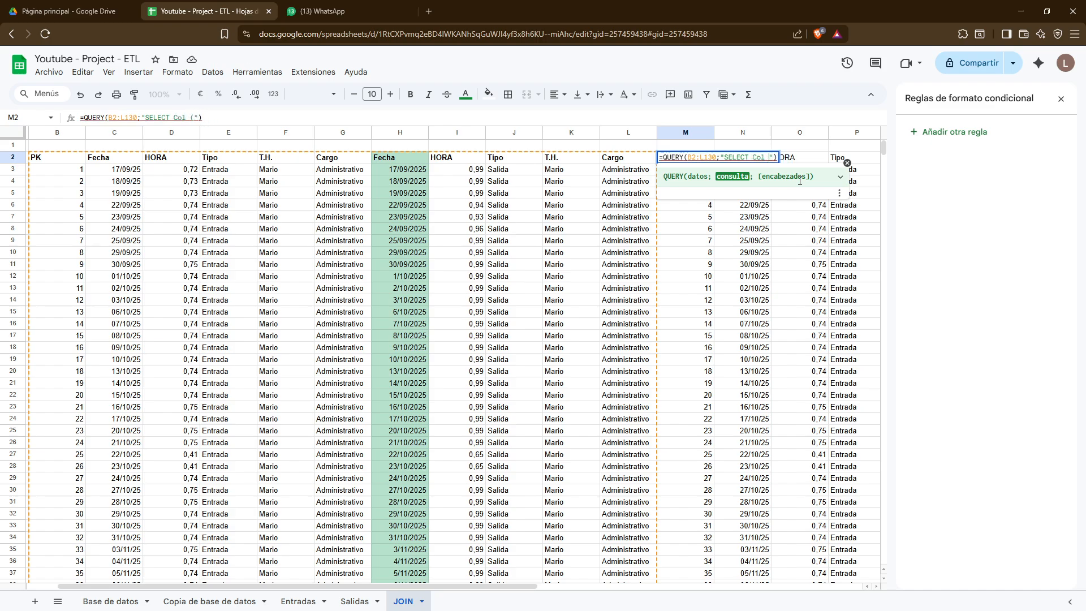
pyautogui.press('BackSpace')
pyautogui.press('BackSpace')
pyautogui.write('8, Col3')
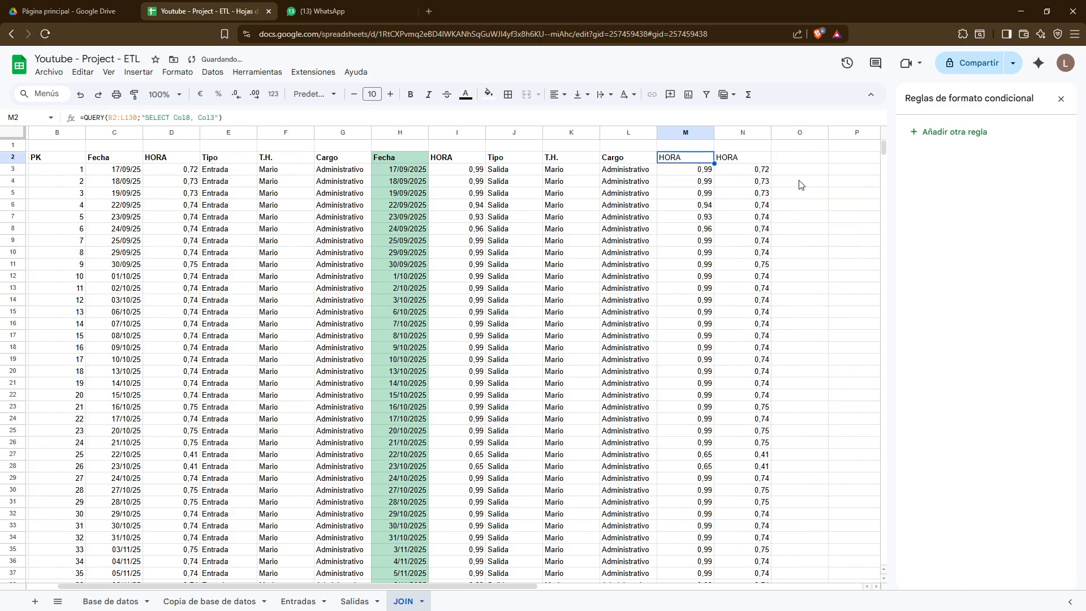
# Add the calculated column Col8-Col3 after Col3 in the M2 query
pyautogui.press('F2')
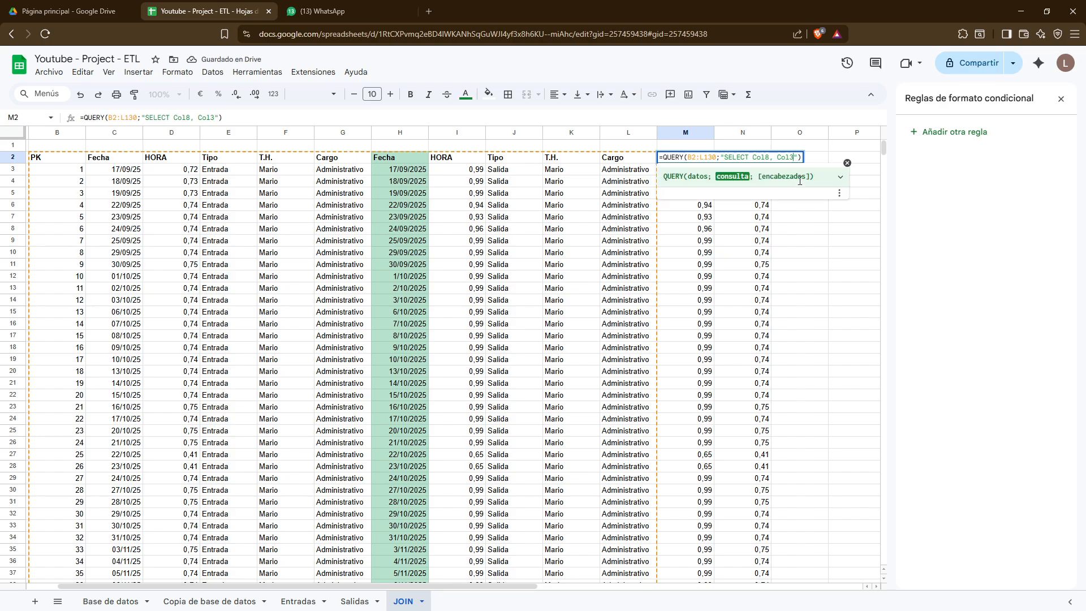
pyautogui.write(', Col')
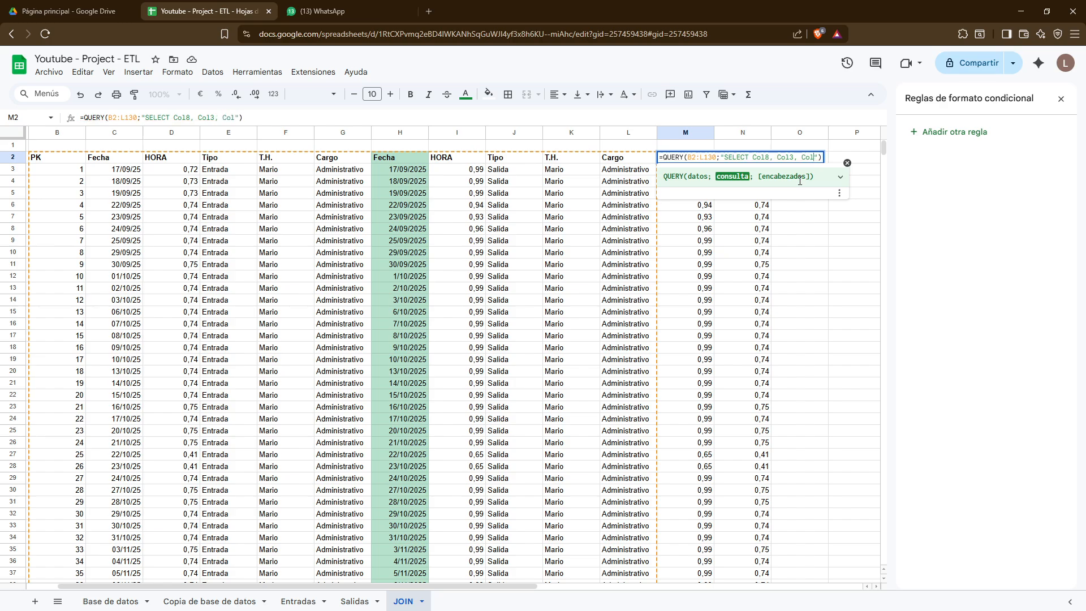
pyautogui.write('8-Col3')
pyautogui.press('Return')
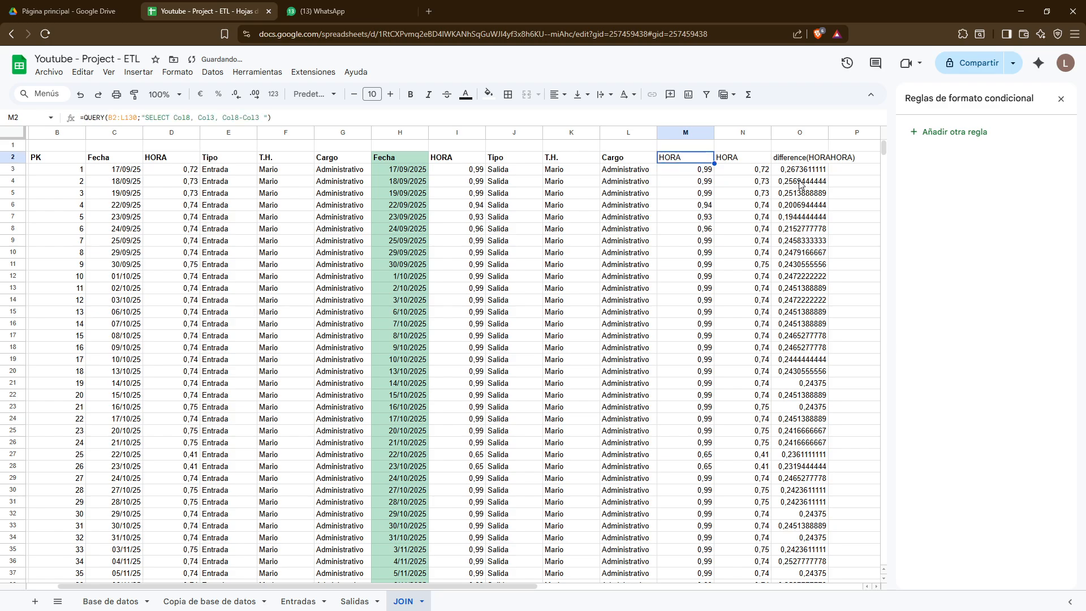
# Remove the separate Col8 and Col3 columns from the M2 query, keeping only SELECT Col8-Col3
pyautogui.press('F2')
pyautogui.press('Right')
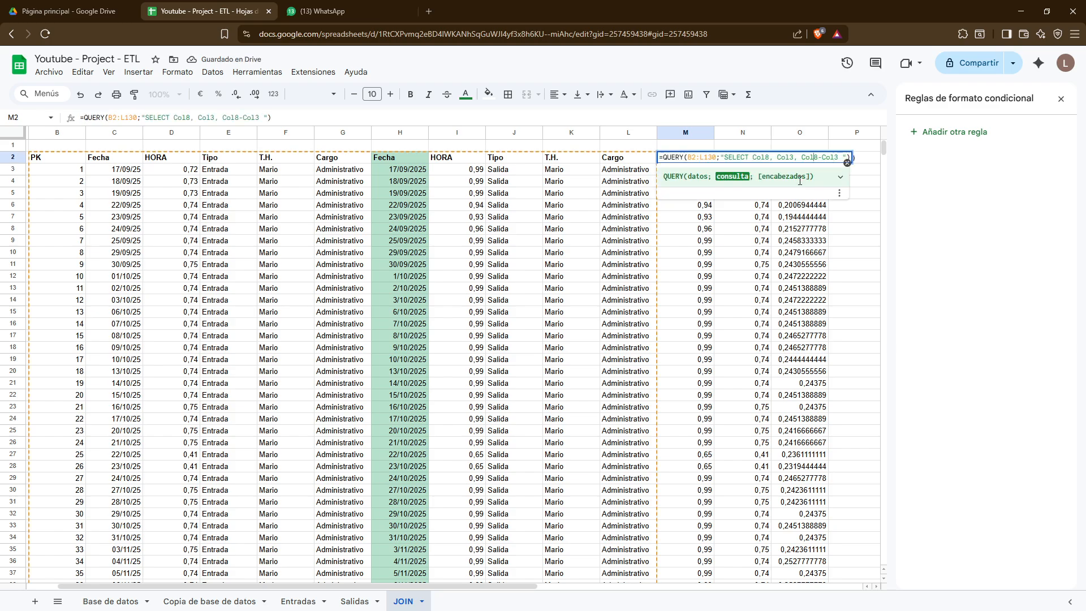
pyautogui.press('BackSpace')
pyautogui.press('BackSpace')
pyautogui.press('BackSpace')
pyautogui.press('BackSpace')
pyautogui.press('BackSpace')
pyautogui.press('BackSpace')
pyautogui.press('BackSpace')
pyautogui.press('BackSpace')
pyautogui.press('BackSpace')
pyautogui.press('BackSpace')
pyautogui.press('BackSpace')
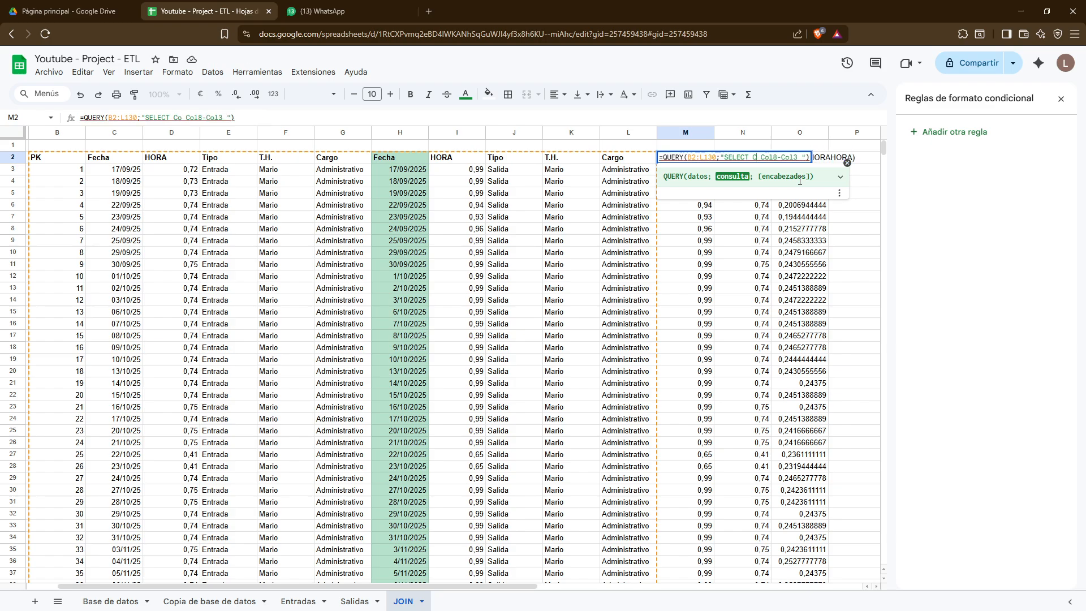
pyautogui.press('Return')
# Add WHERE Col7 IS NOT NULL to the M2 query string and set its header argument to 1
pyautogui.press('Up')
pyautogui.press('F2')
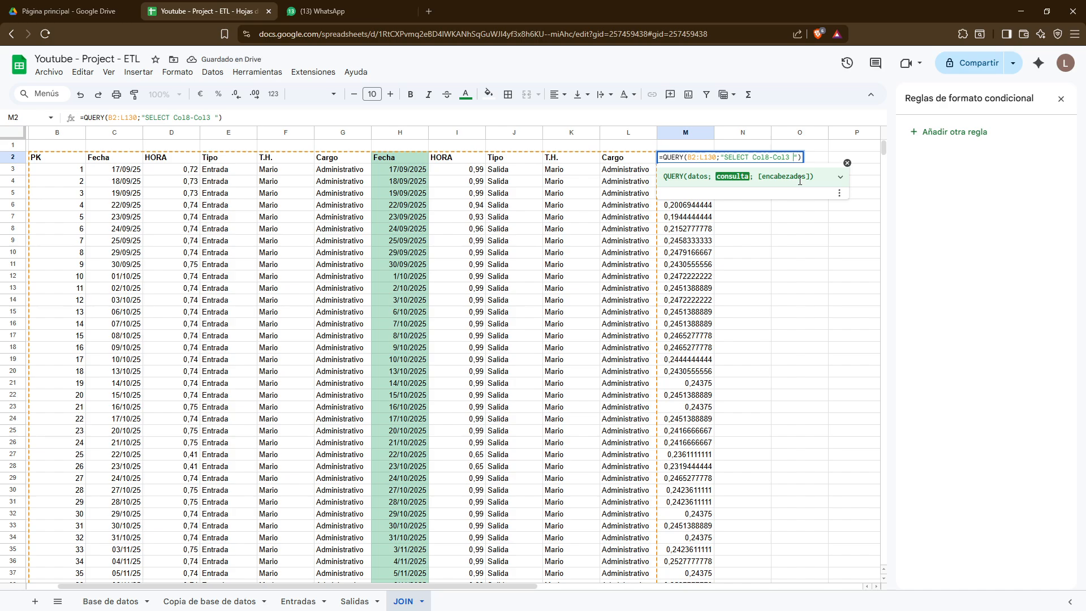
pyautogui.write('WHERE')
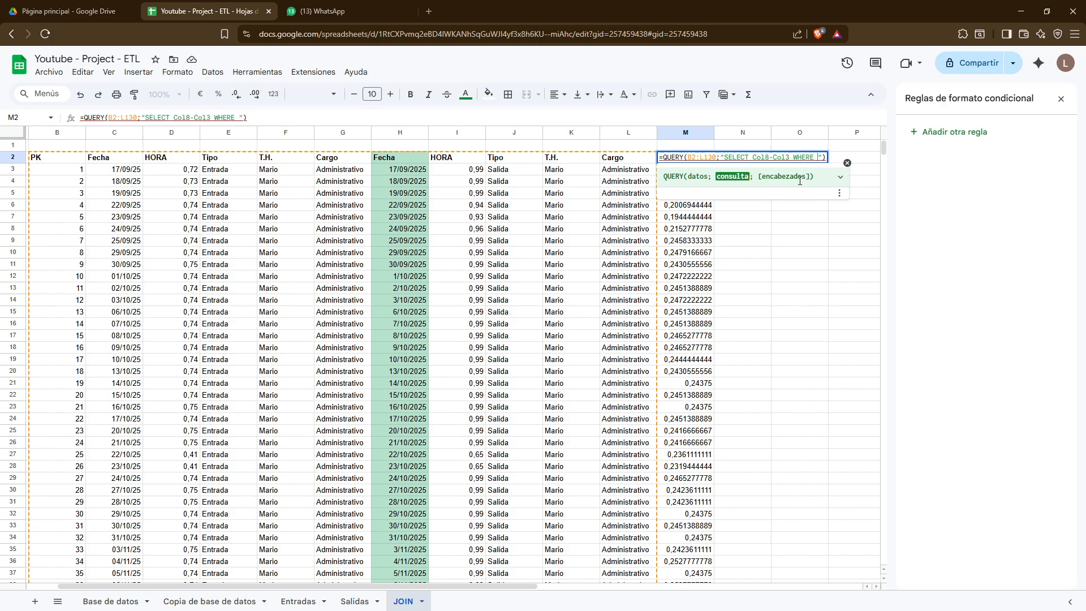
pyautogui.write('Col7 ')
pyautogui.write('IS NOT NULL')
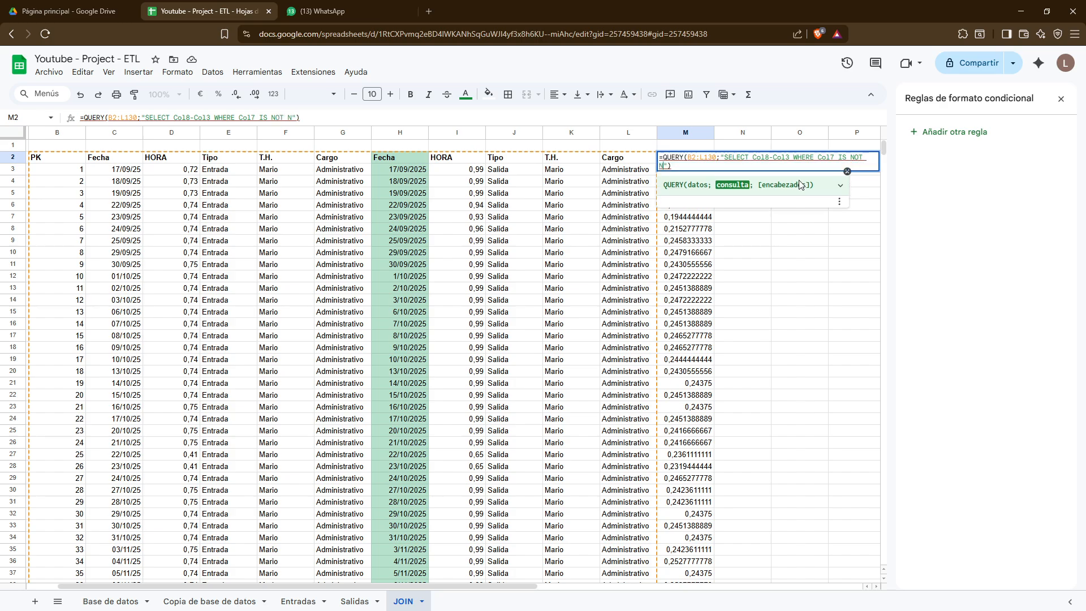
pyautogui.press('Return')
pyautogui.press('Up')
pyautogui.press('Return')
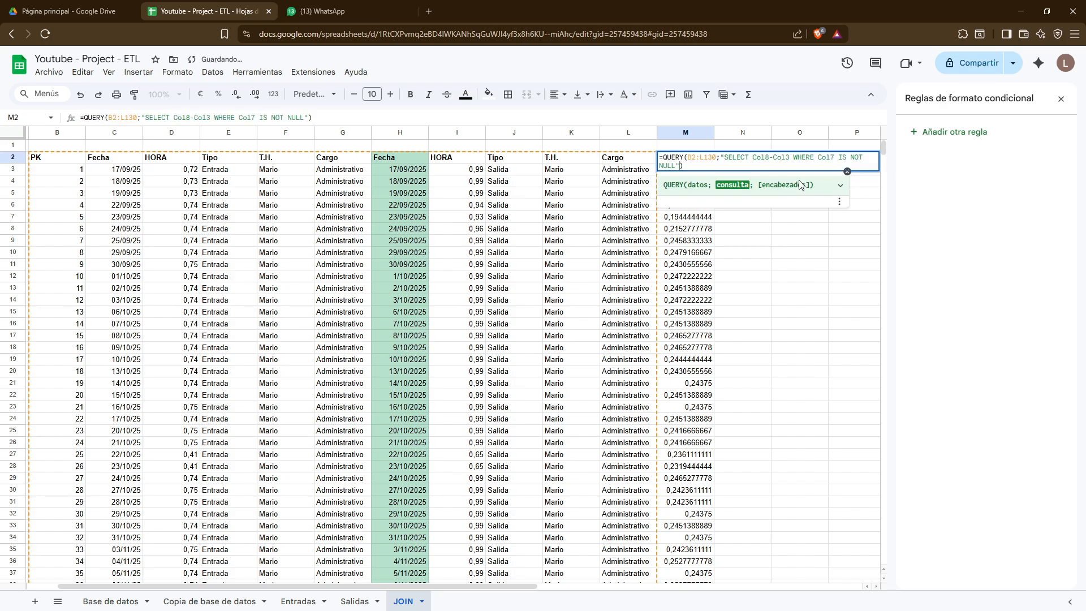
pyautogui.write(';1')
pyautogui.press('Return')
# Make the header in M2 bold
pyautogui.press('Up')
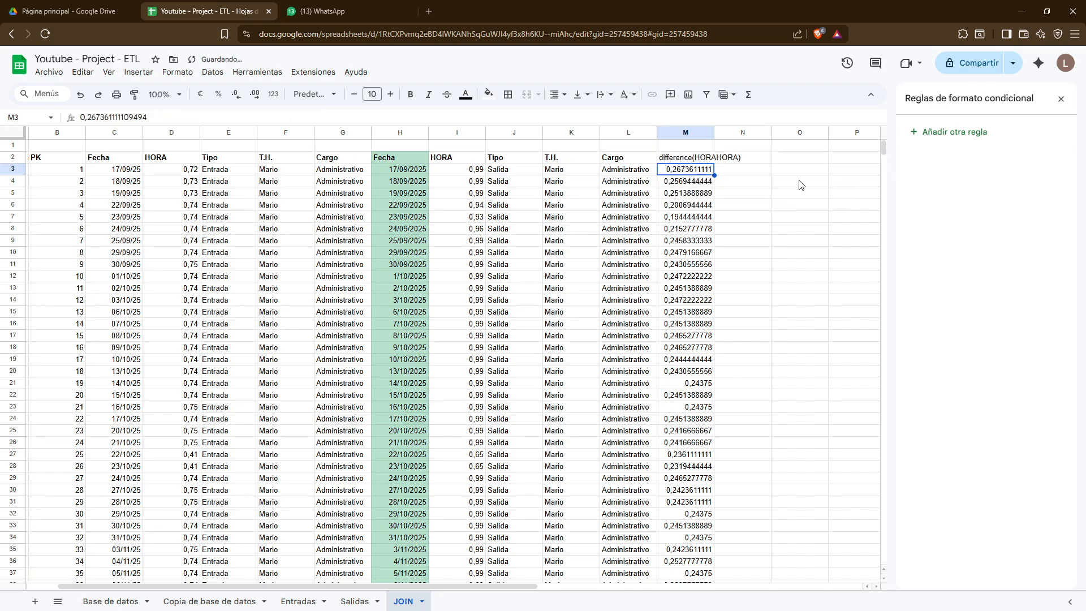
pyautogui.hotkey('ctrl', 'b')
pyautogui.press('Left')
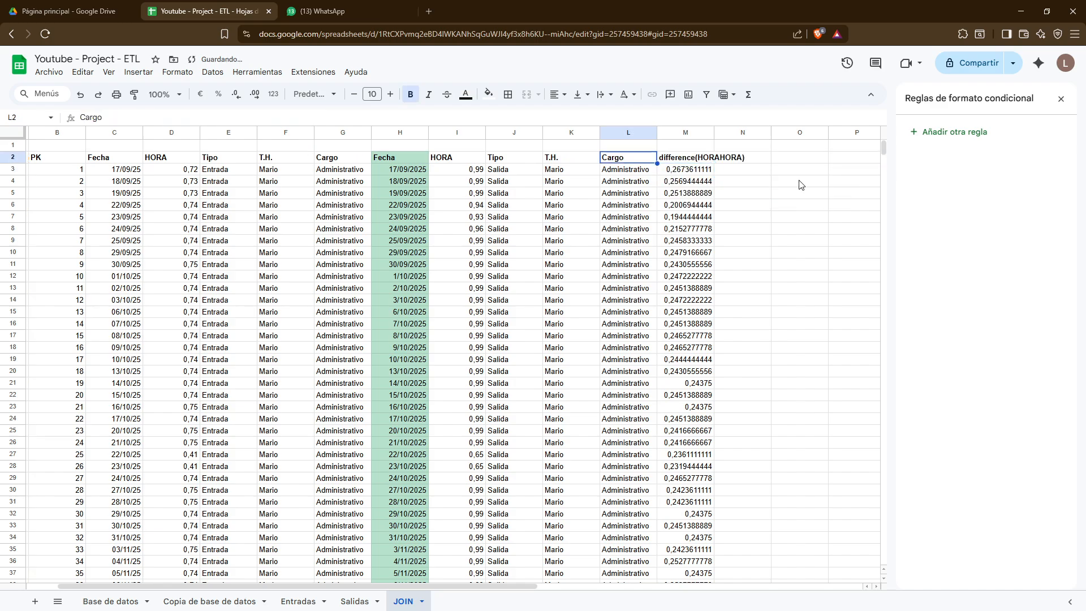
# Add LABEL Col8-Col3 'TOTAL HS' at the end of the M2 query string
pyautogui.press('Right')
pyautogui.press('Return')
pyautogui.press('Left')
pyautogui.press('Left')
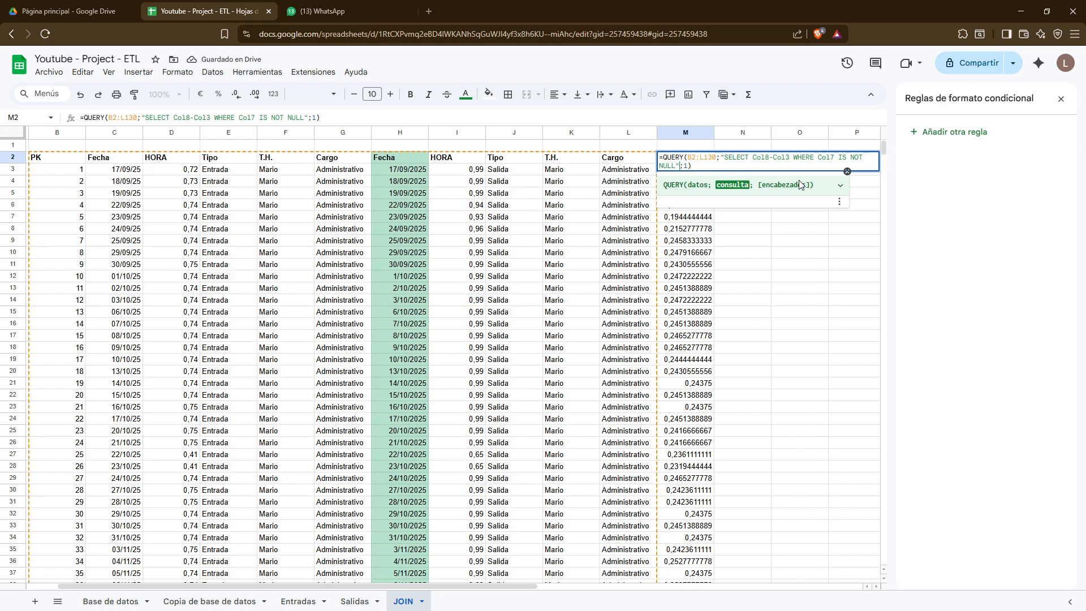
pyautogui.write('LABEL C')
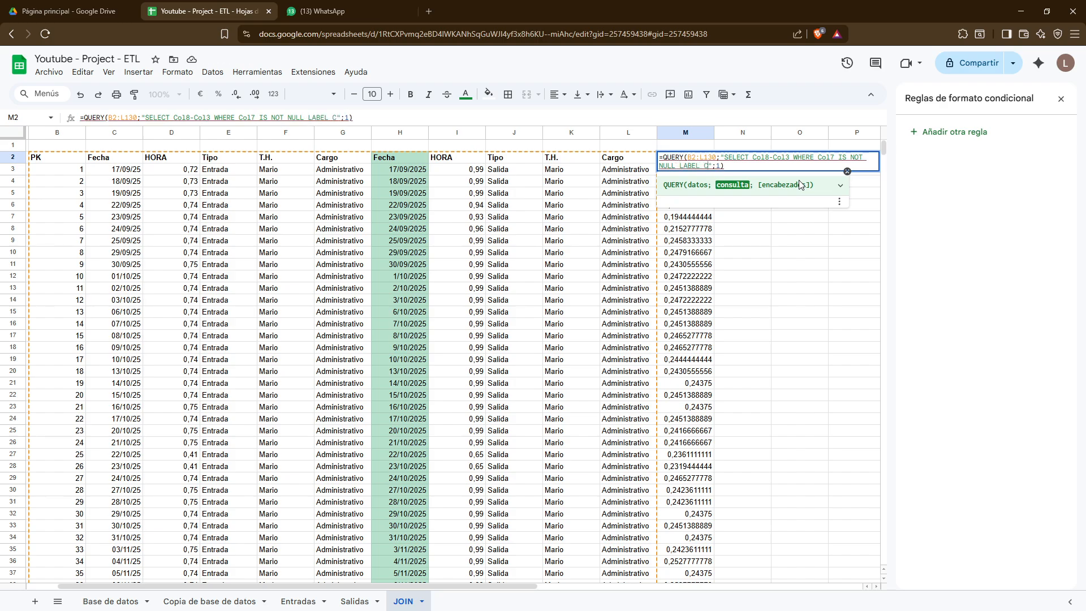
pyautogui.write('ol8')
pyautogui.write("-Col3 '")
pyautogui.write(' DIFERENCIAS')
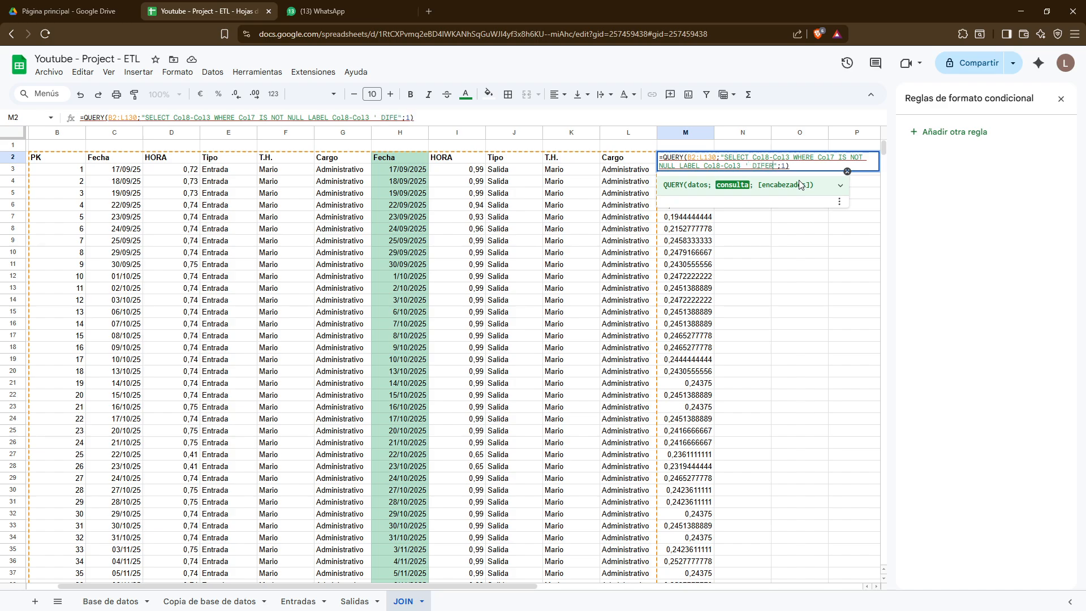
pyautogui.press('BackSpace')
pyautogui.press('BackSpace')
pyautogui.press('BackSpace')
pyautogui.press('BackSpace')
pyautogui.press('BackSpace')
pyautogui.press('BackSpace')
pyautogui.press('BackSpace')
pyautogui.press('BackSpace')
pyautogui.press('BackSpace')
pyautogui.press('BackSpace')
pyautogui.press('BackSpace')
pyautogui.write("TOTAL HS'")
pyautogui.press('Return')
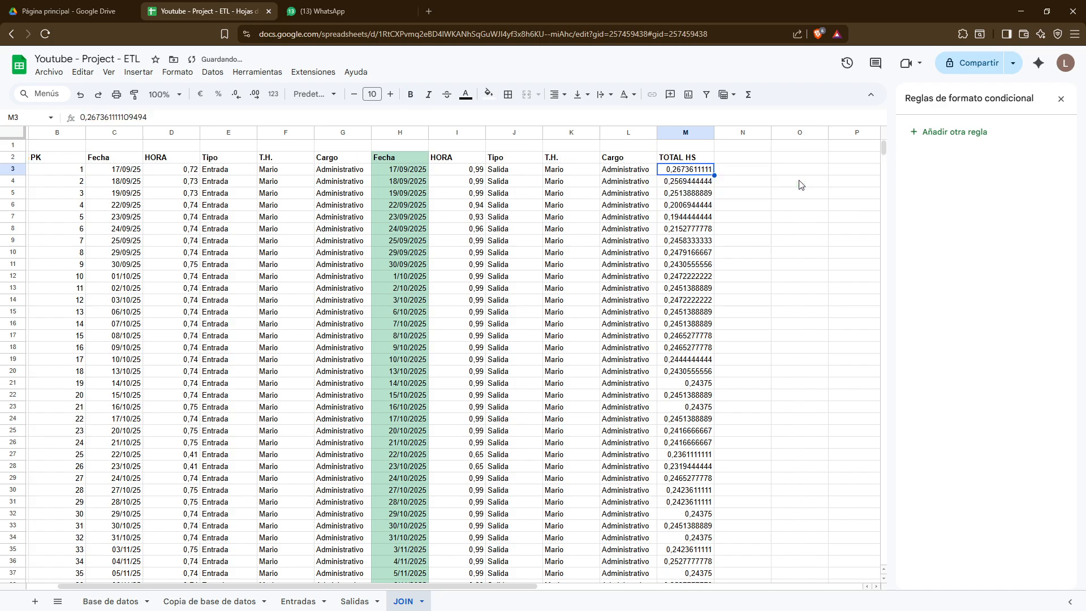
pyautogui.press('Up')
pyautogui.hotkey('ctrl', 'b')
pyautogui.press('Left')
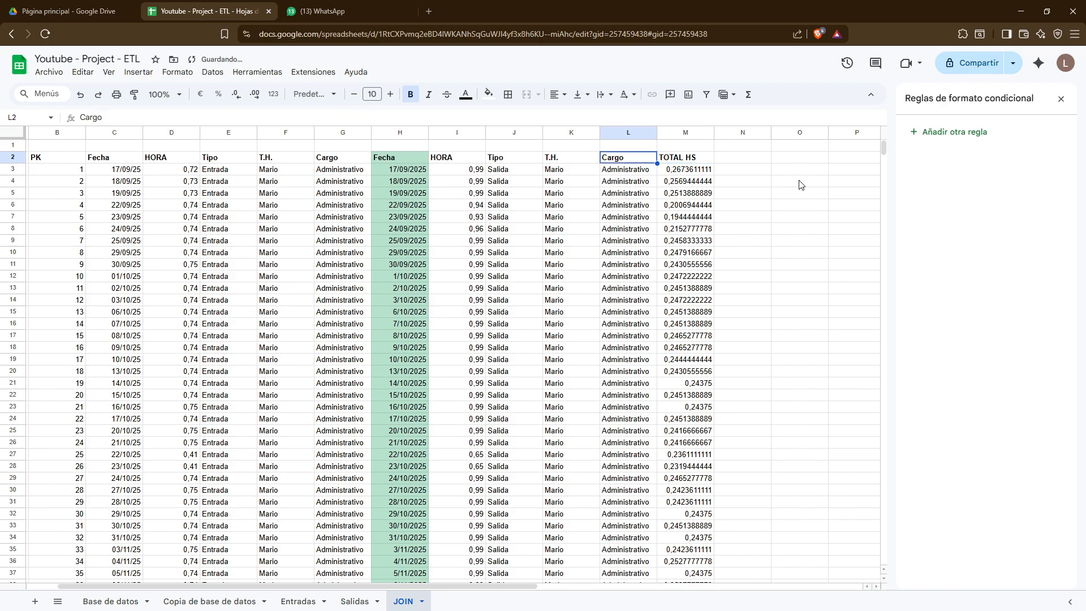
pyautogui.press('Left')
pyautogui.press('Left')
pyautogui.press('Left')
pyautogui.press('Right')
pyautogui.press('Right')
pyautogui.press('Right')
pyautogui.press('Right')
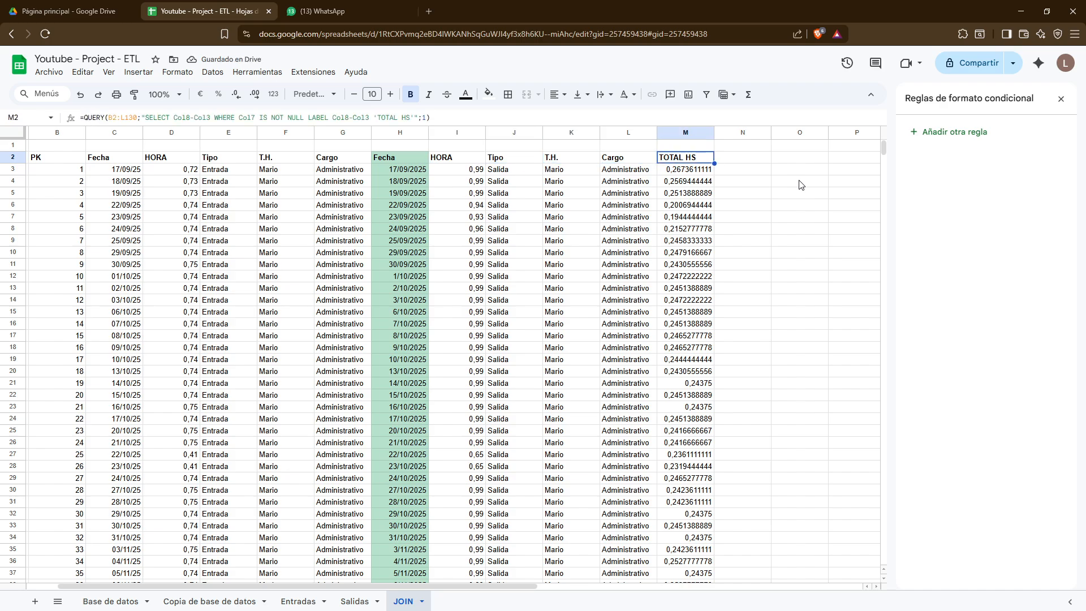
pyautogui.press('Left')
pyautogui.press('Left')
pyautogui.press('Left')
pyautogui.press('Left')
pyautogui.press('Left')
pyautogui.press('Left')
pyautogui.press('Right')
pyautogui.press('Right')
pyautogui.press('Right')
pyautogui.press('Right')
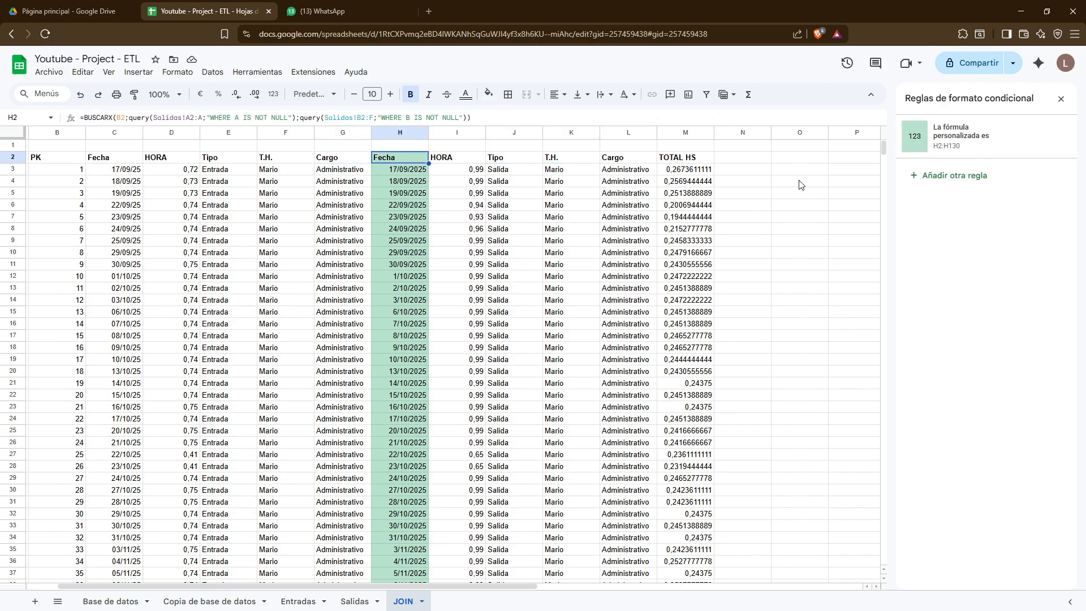
pyautogui.press('Right')
pyautogui.press('Right')
pyautogui.press('Left')
pyautogui.press('Left')
pyautogui.press('Left')
pyautogui.press('Left')
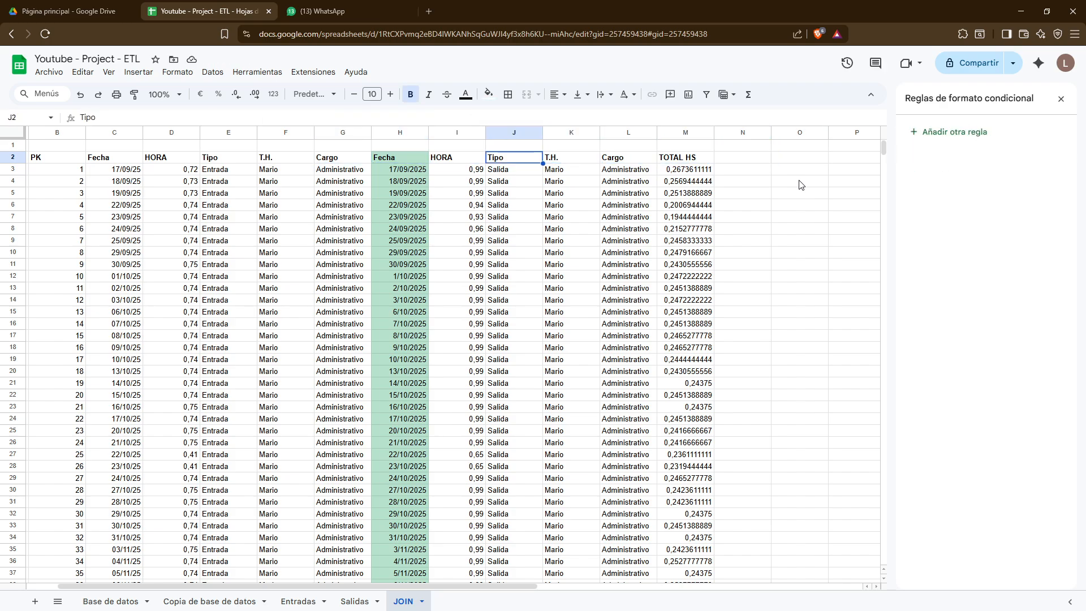
# Format the exit HORA column, I2:I130, with the Hora number format
pyautogui.press('Down')
pyautogui.hotkey('ctrl', 'shift', 'Down')
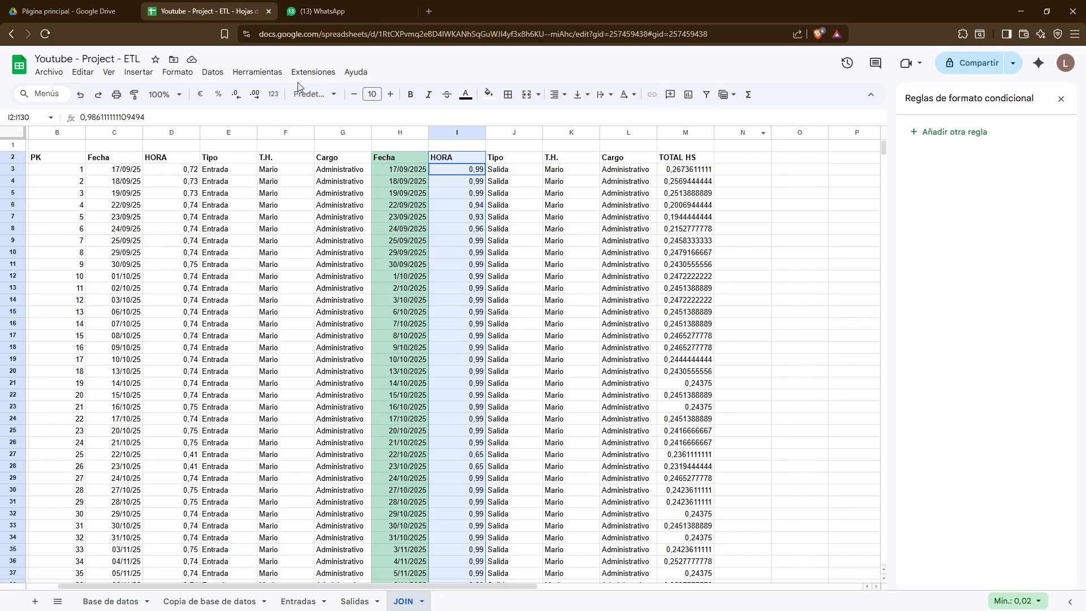
pyautogui.click(177, 72)
pyautogui.moveTo(228, 120)
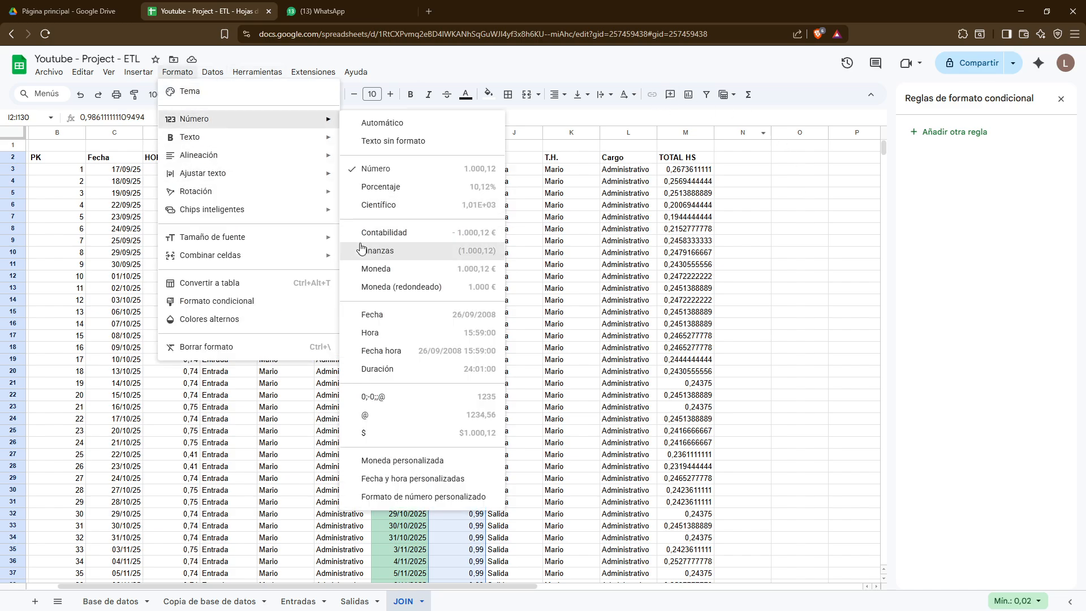
pyautogui.click(396, 333)
# Format the entry HORA column, D2:D130, with the Hora number format and check the query result in M2
pyautogui.click(178, 174)
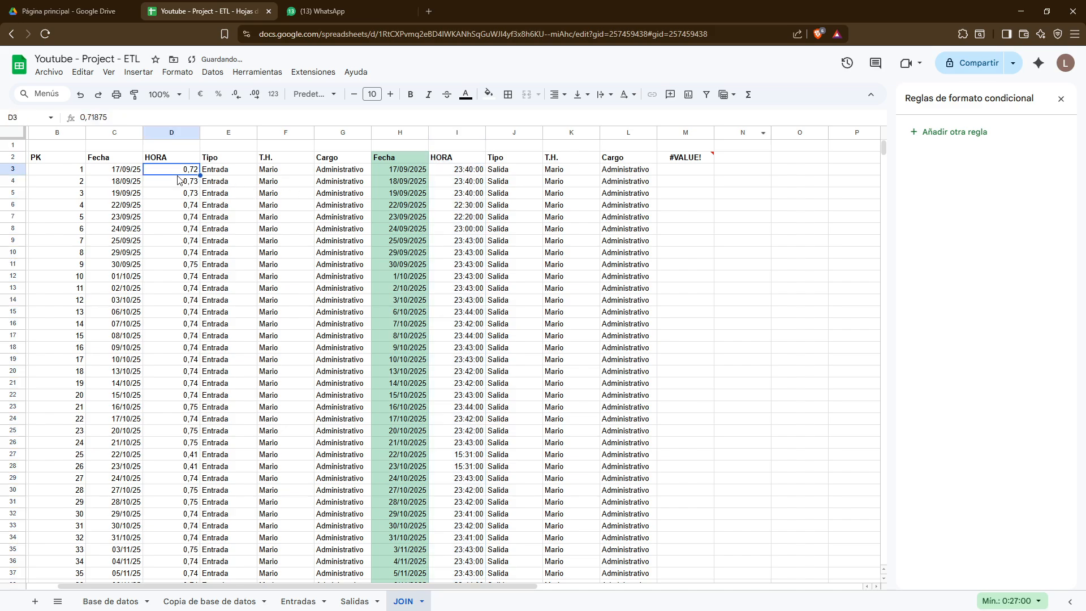
pyautogui.hotkey('ctrl', 'shift', 'Down')
pyautogui.click(177, 71)
pyautogui.moveTo(222, 126)
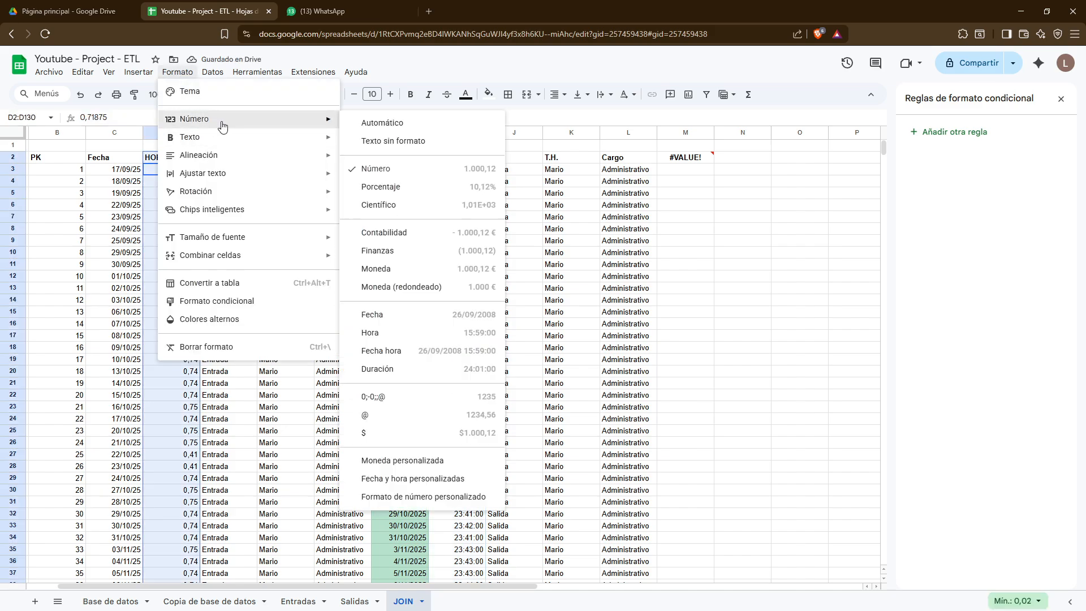
pyautogui.click(390, 333)
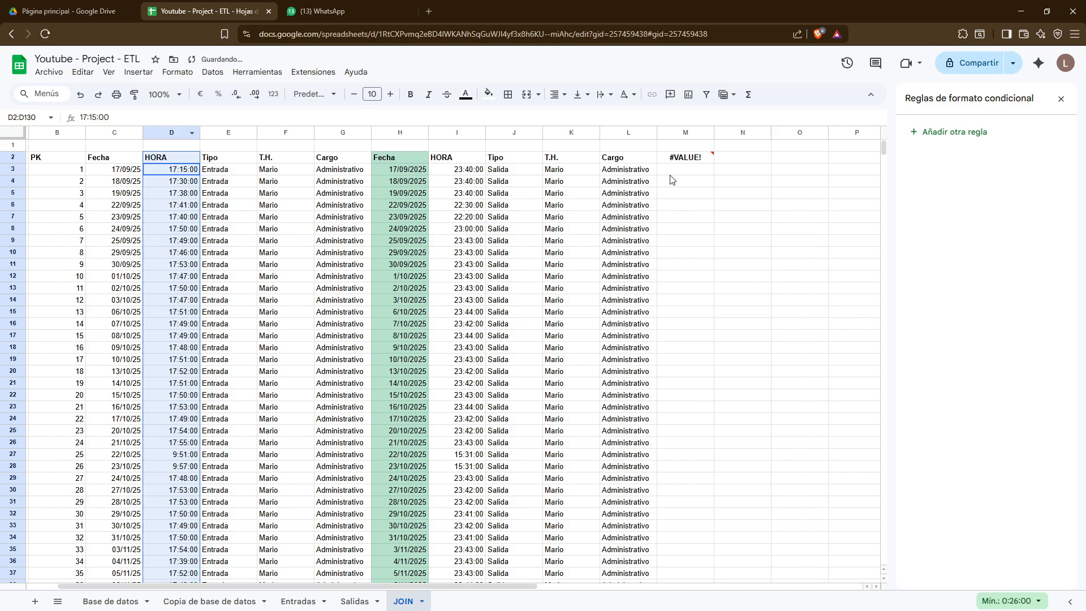
pyautogui.click(690, 170)
pyautogui.click(686, 159)
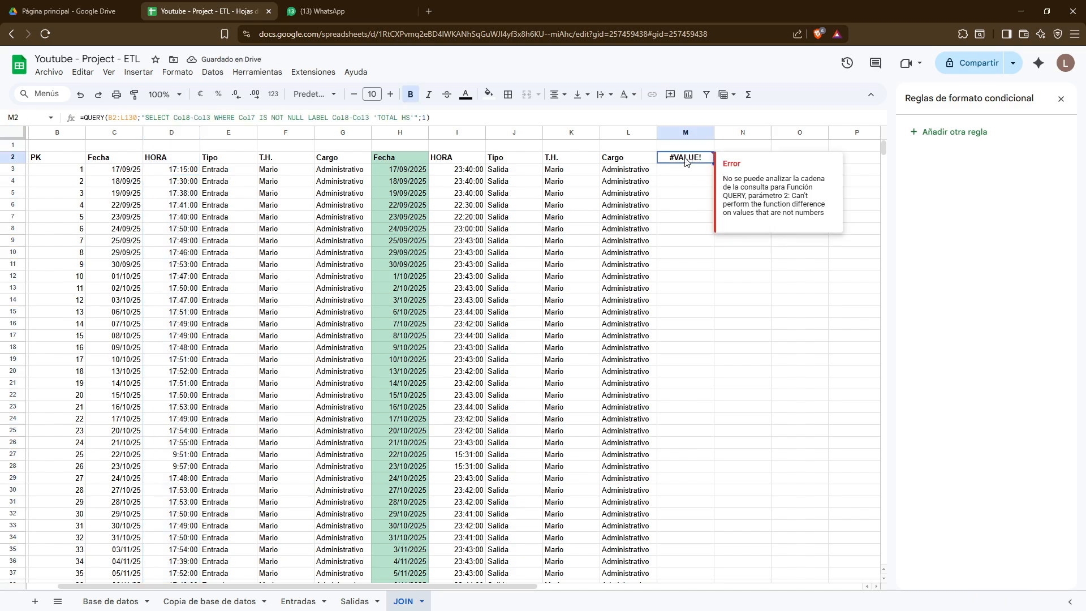
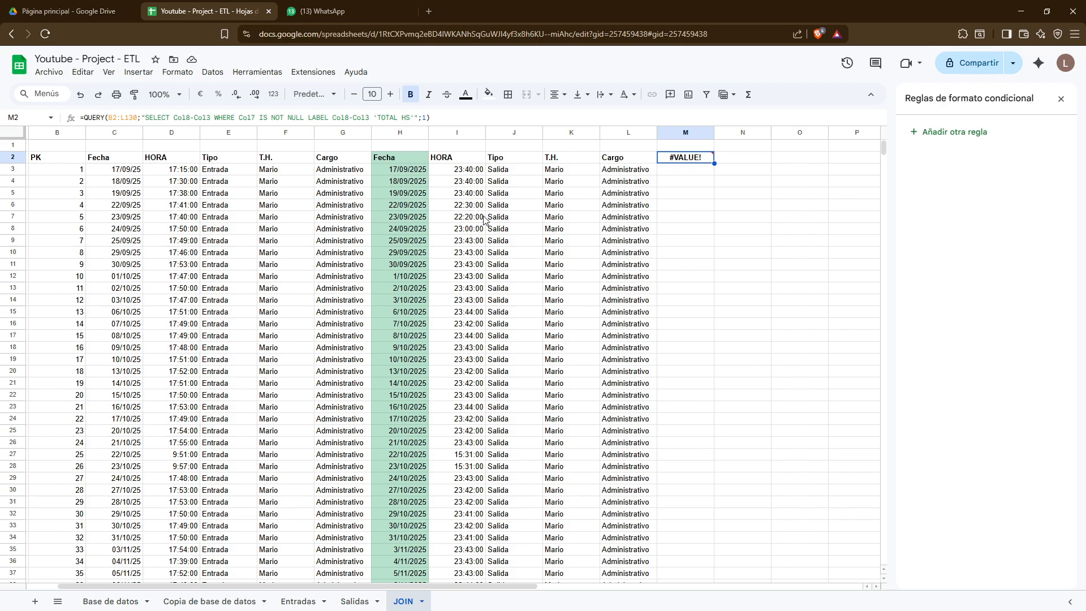
# Format the exit HORA column, I2:I130, with the Número number format
pyautogui.click(444, 186)
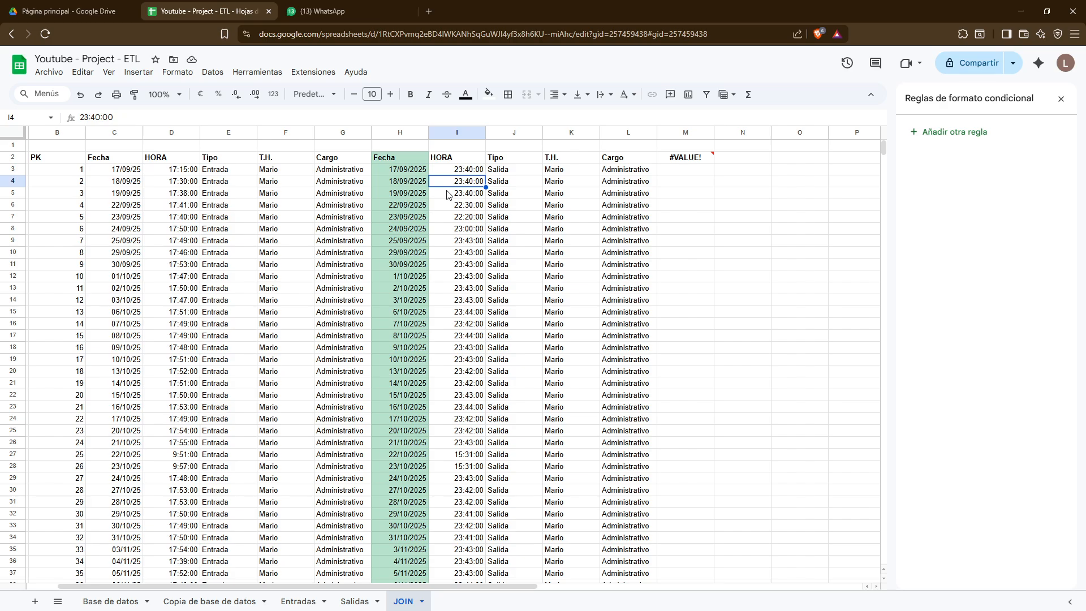
pyautogui.hotkey('ctrl', 'space')
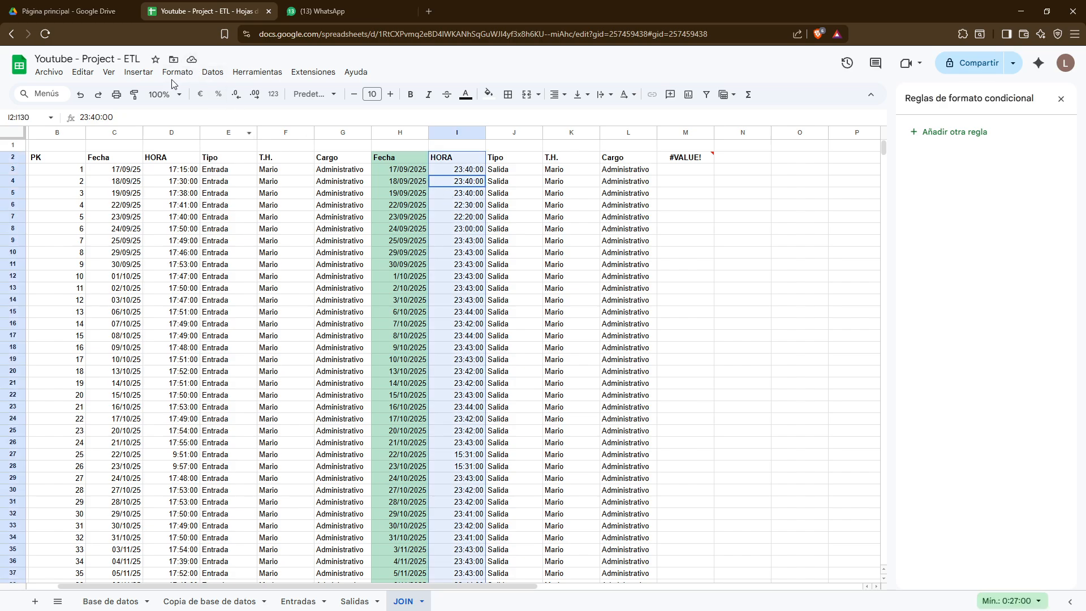
pyautogui.click(176, 76)
pyautogui.moveTo(213, 118)
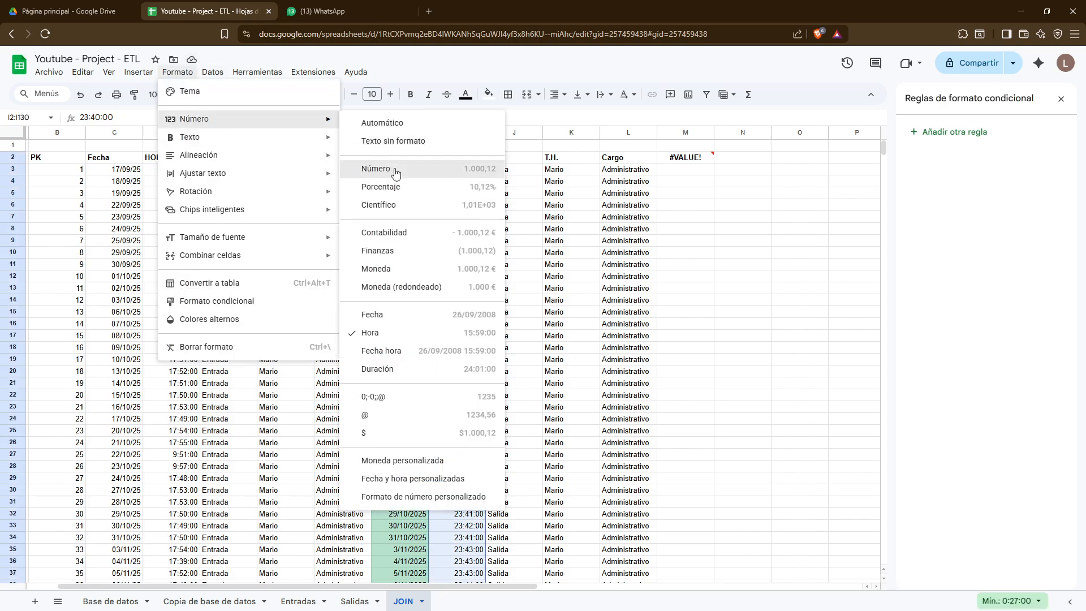
pyautogui.click(395, 169)
# Format the entry HORA column, D2:D130, with the Número number format
pyautogui.click(177, 184)
pyautogui.hotkey('ctrl', 'space')
pyautogui.click(175, 73)
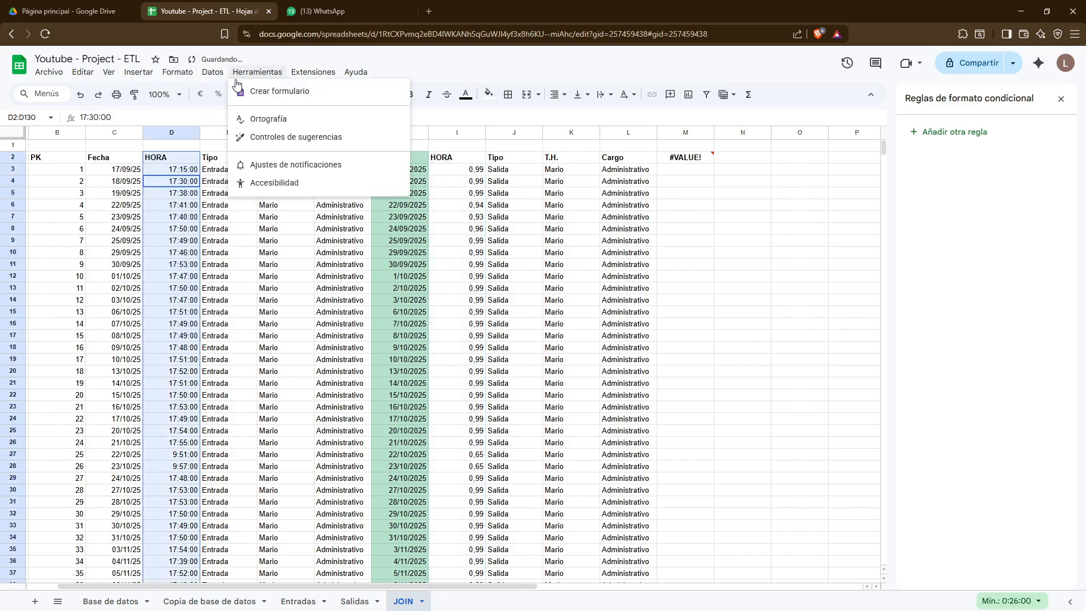
pyautogui.moveTo(298, 116)
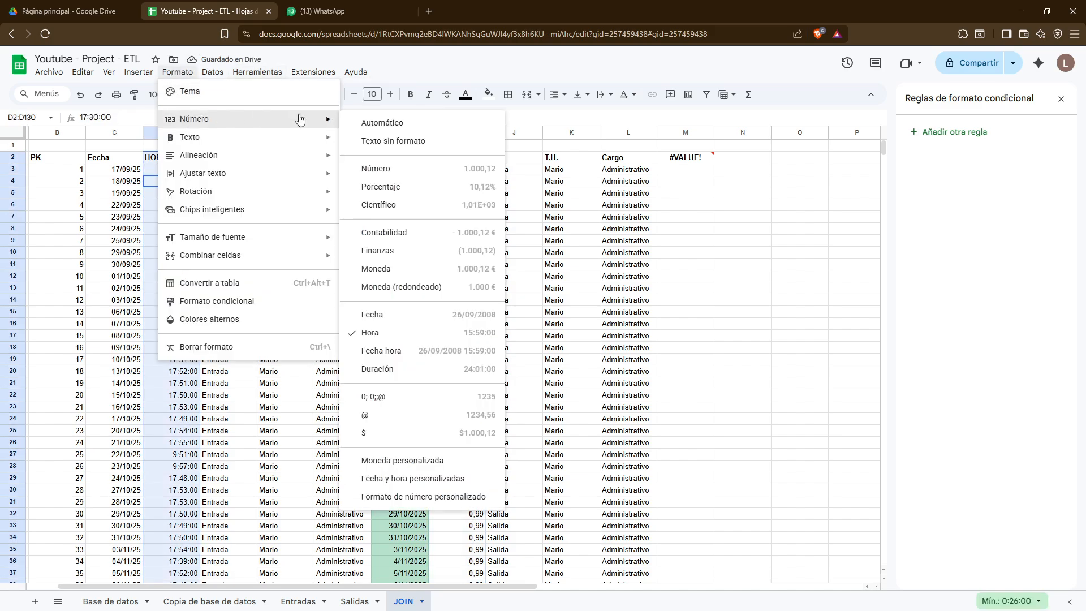
pyautogui.click(374, 161)
# Select the TOTAL HS results column, M2:M130
pyautogui.click(706, 182)
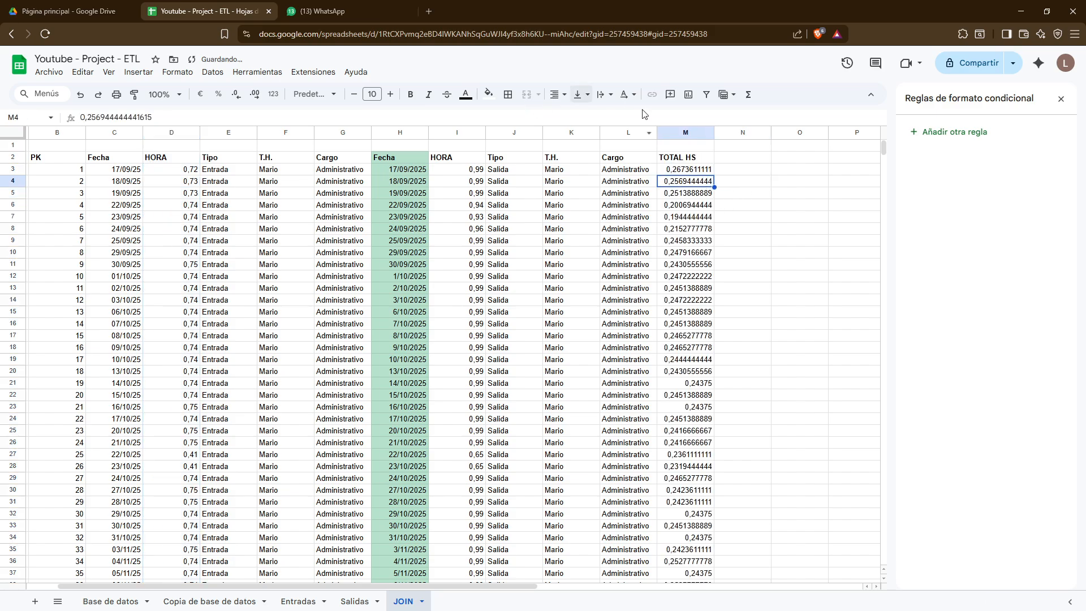
pyautogui.hotkey('ctrl', 'space')
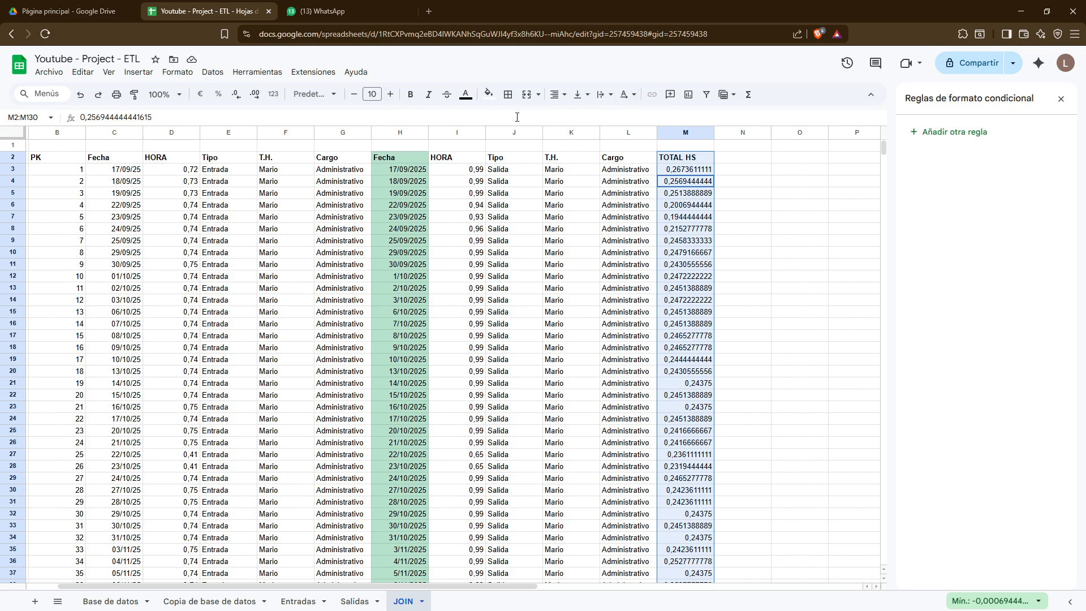
# Reduce the number format of the selected TOTAL HS column to three decimal places
pyautogui.click(253, 94)
pyautogui.click(243, 96)
pyautogui.click(244, 96)
pyautogui.click(244, 96)
pyautogui.click(243, 96)
pyautogui.click(243, 96)
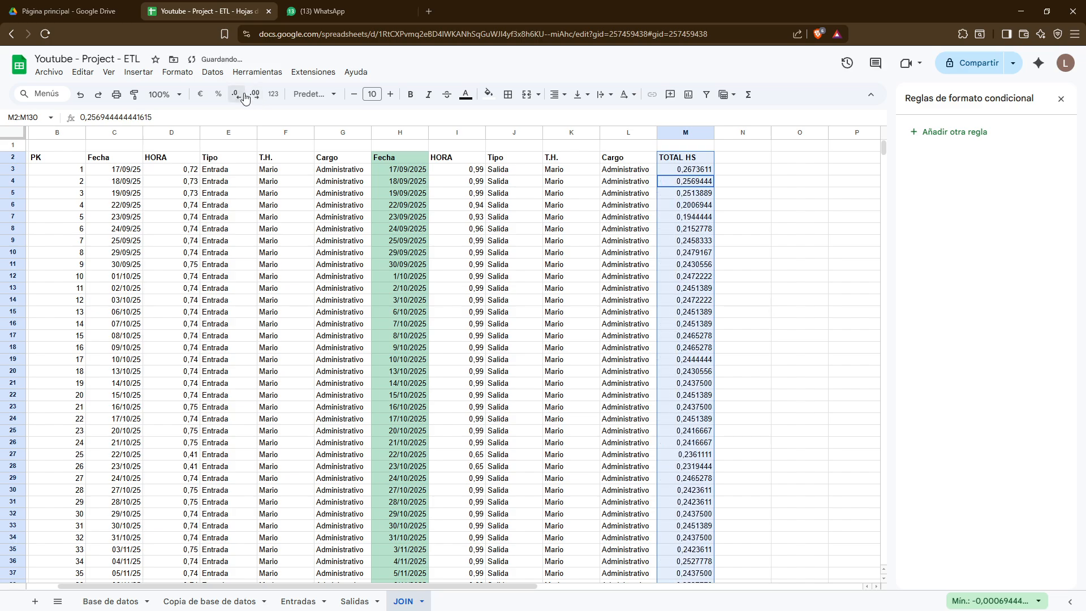
pyautogui.click(243, 96)
pyautogui.click(244, 96)
pyautogui.click(243, 96)
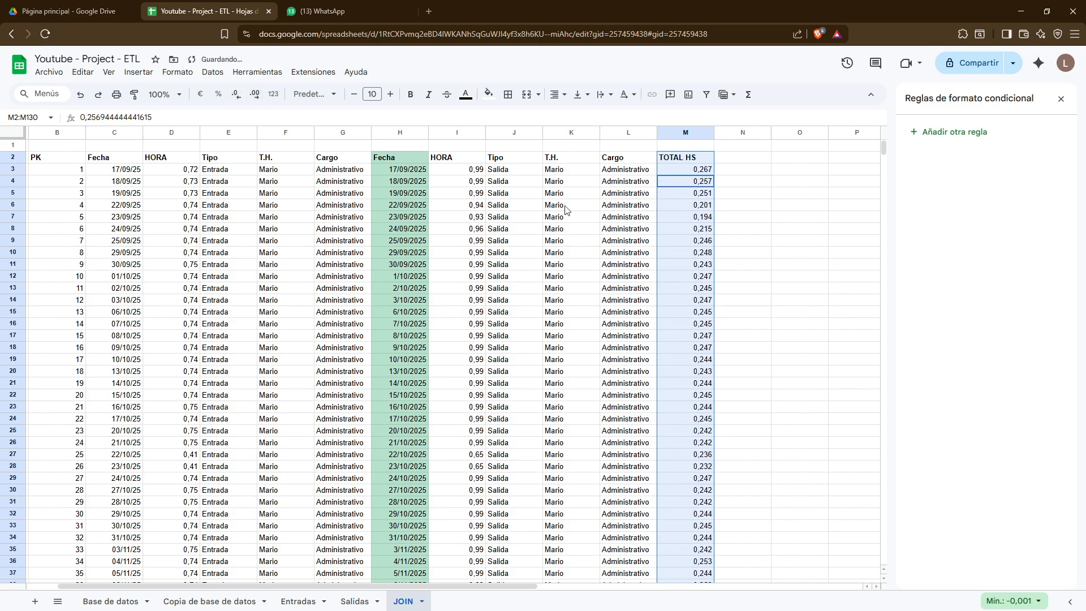
# Review the TOTAL HS values down the whole JOIN table and the formula behind the column's header
pyautogui.click(786, 217)
pyautogui.scroll(-3, 737, 209)
pyautogui.scroll(-15, 736, 209)
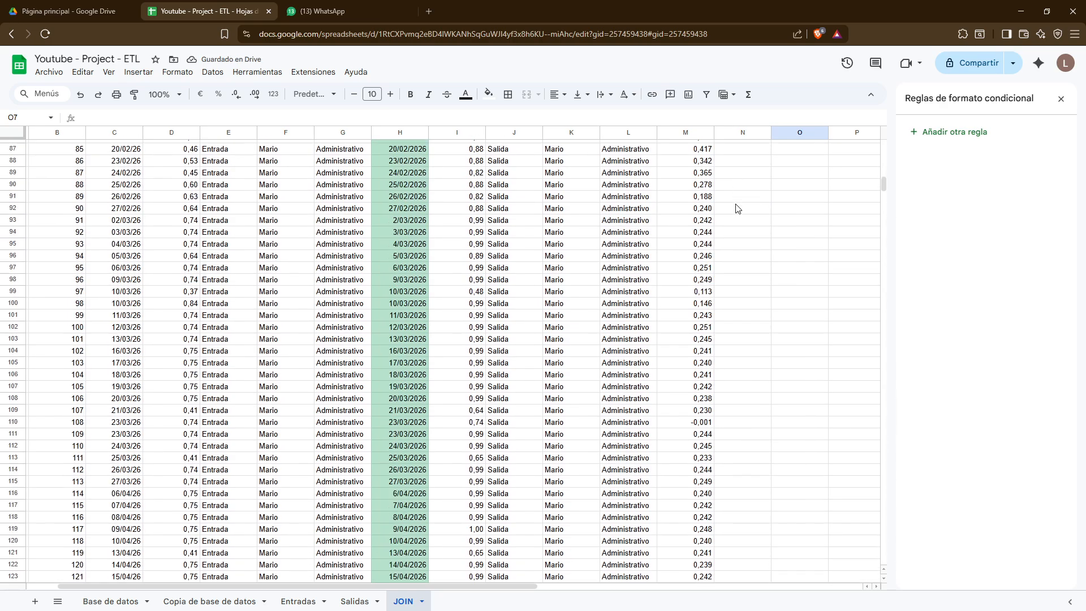
pyautogui.scroll(12, 735, 209)
pyautogui.scroll(10, 735, 209)
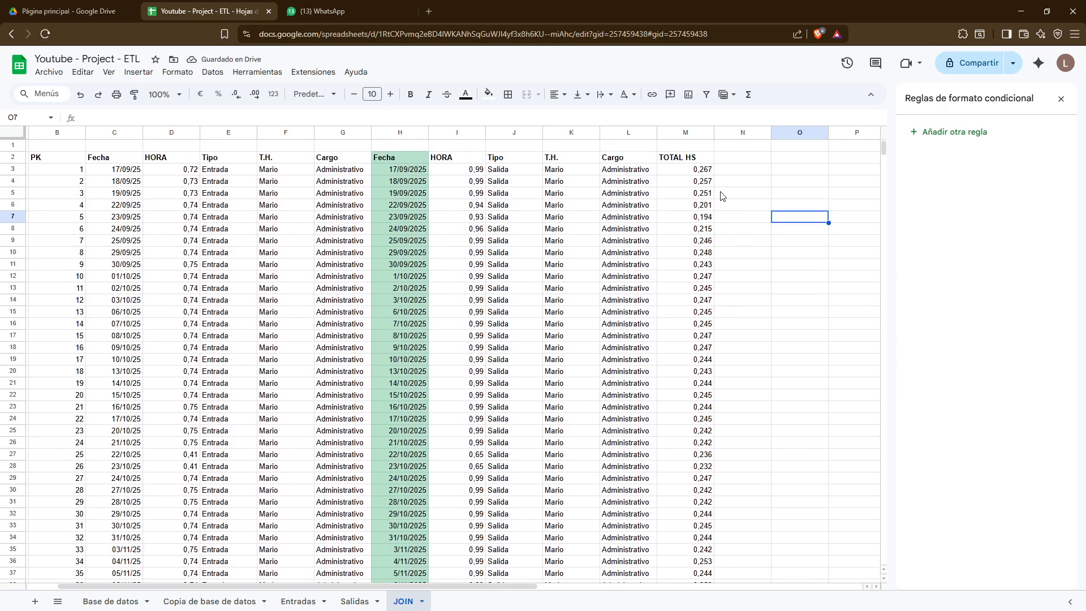
pyautogui.click(704, 160)
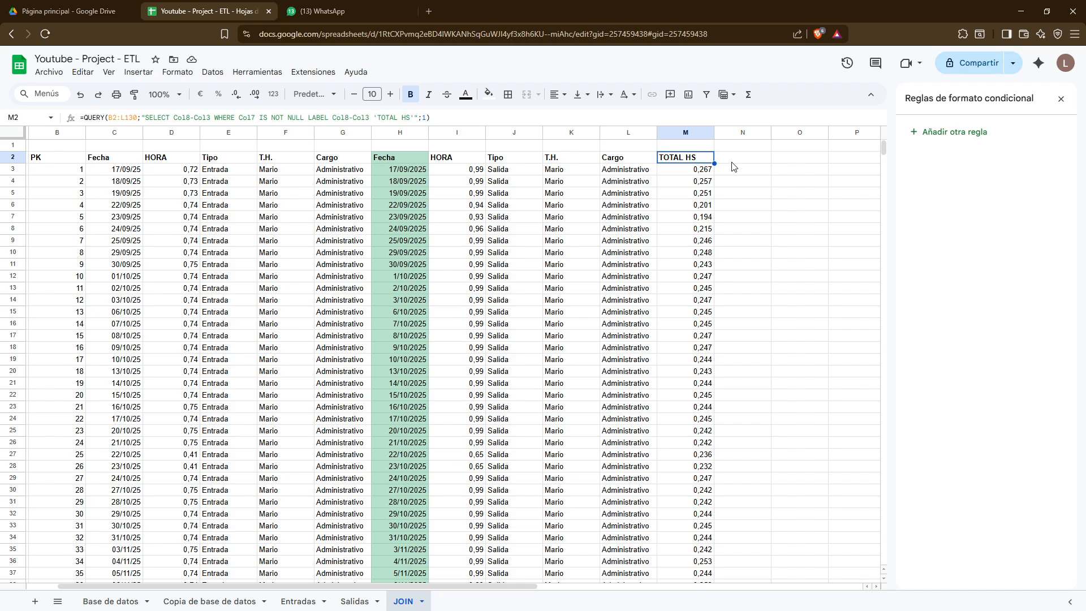
pyautogui.scroll(-20, 734, 170)
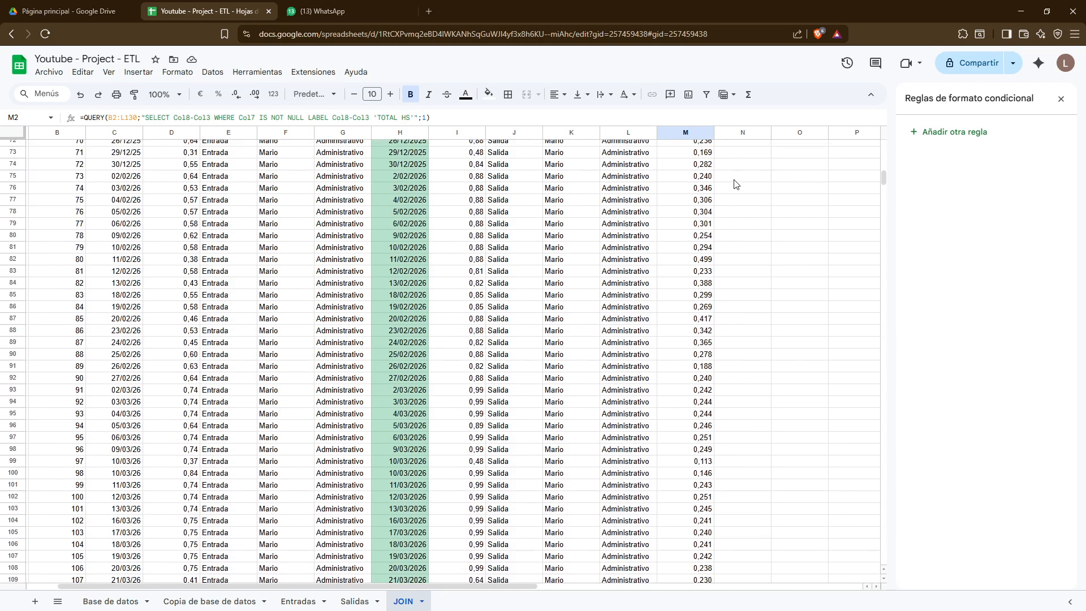
pyautogui.scroll(4, 735, 189)
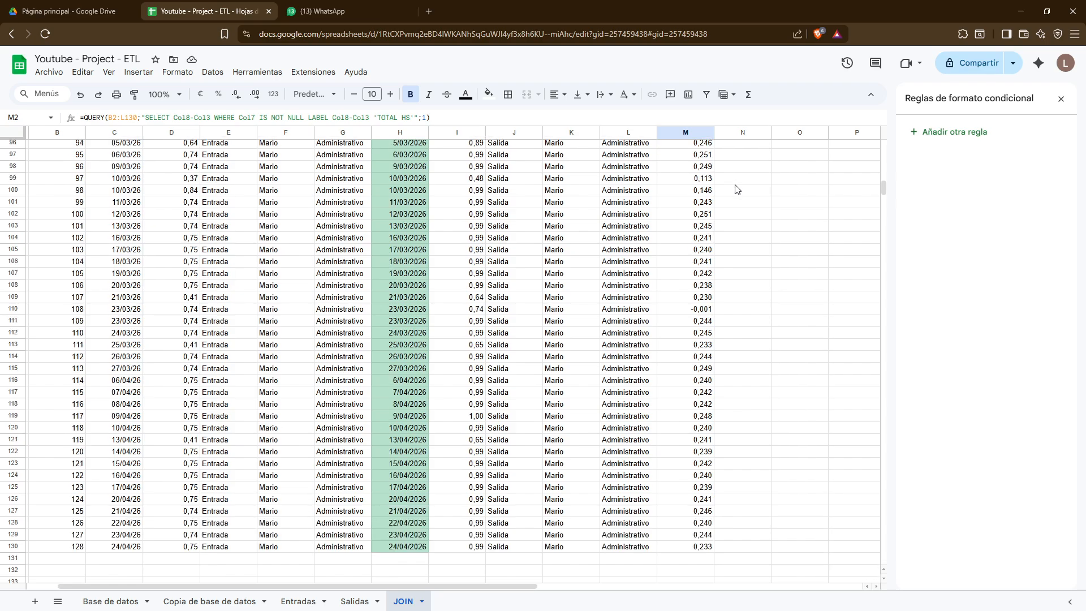
pyautogui.scroll(20, 681, 209)
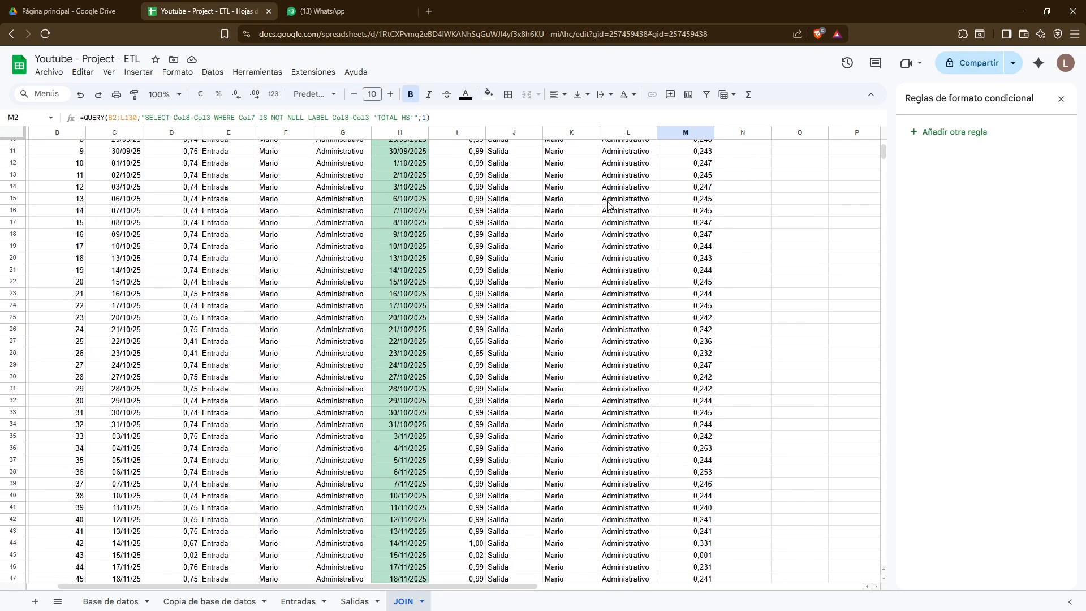
pyautogui.scroll(-20, 311, 243)
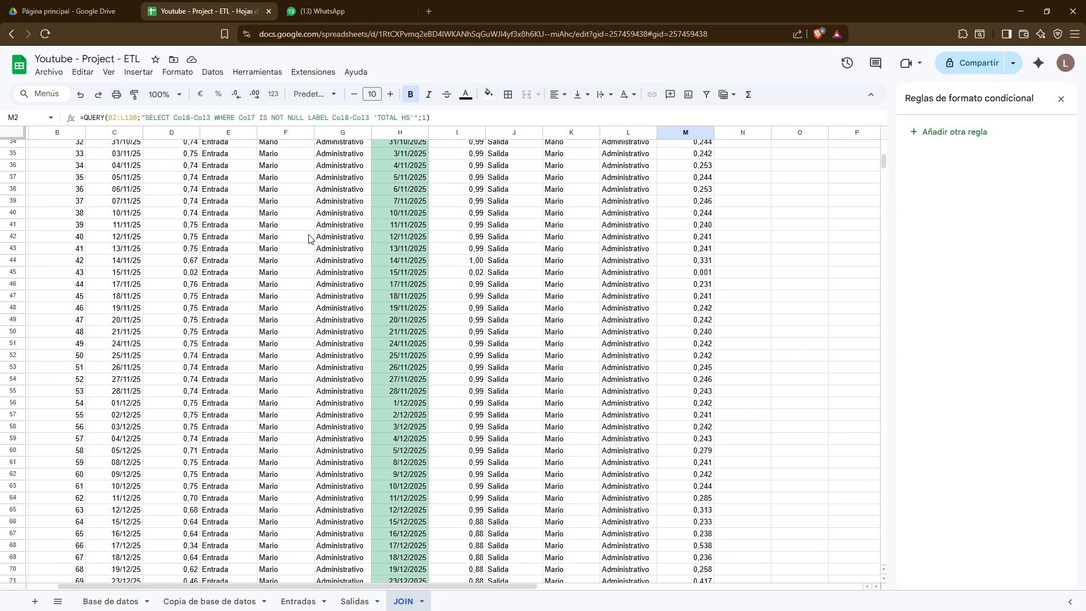
pyautogui.scroll(-15, 316, 271)
pyautogui.scroll(15, 319, 291)
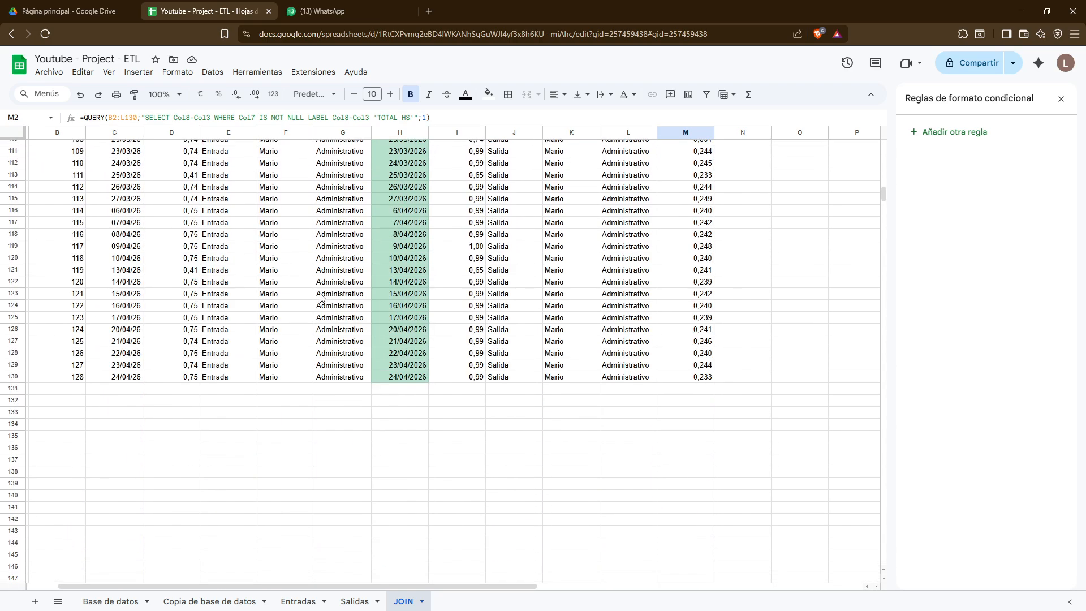
pyautogui.scroll(20, 319, 297)
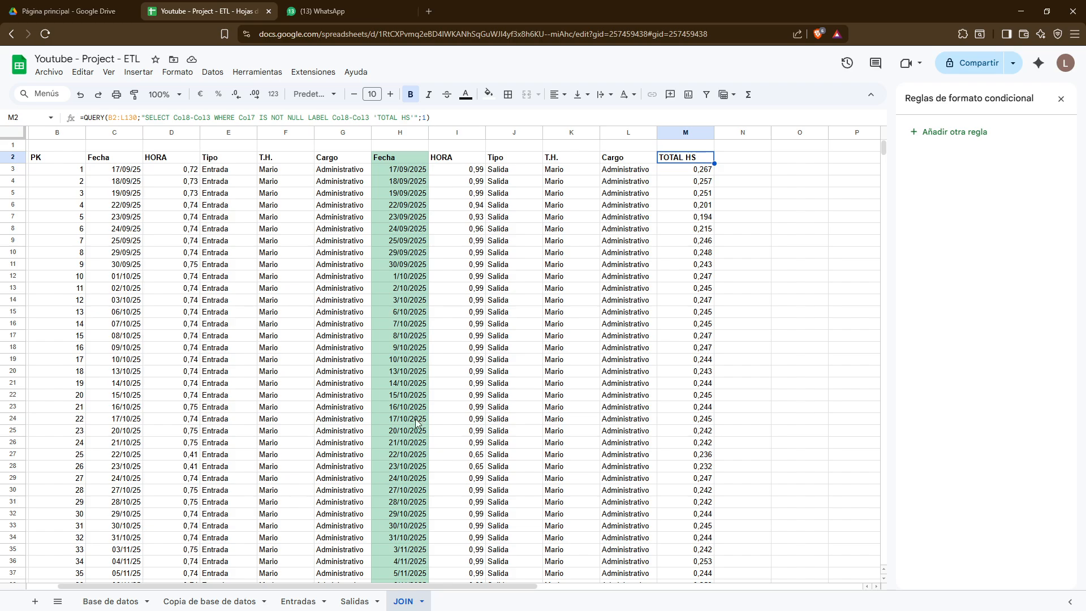
# Add a new sheet after JOIN and name it Reporte
pyautogui.click(36, 599)
pyautogui.doubleClick(455, 601)
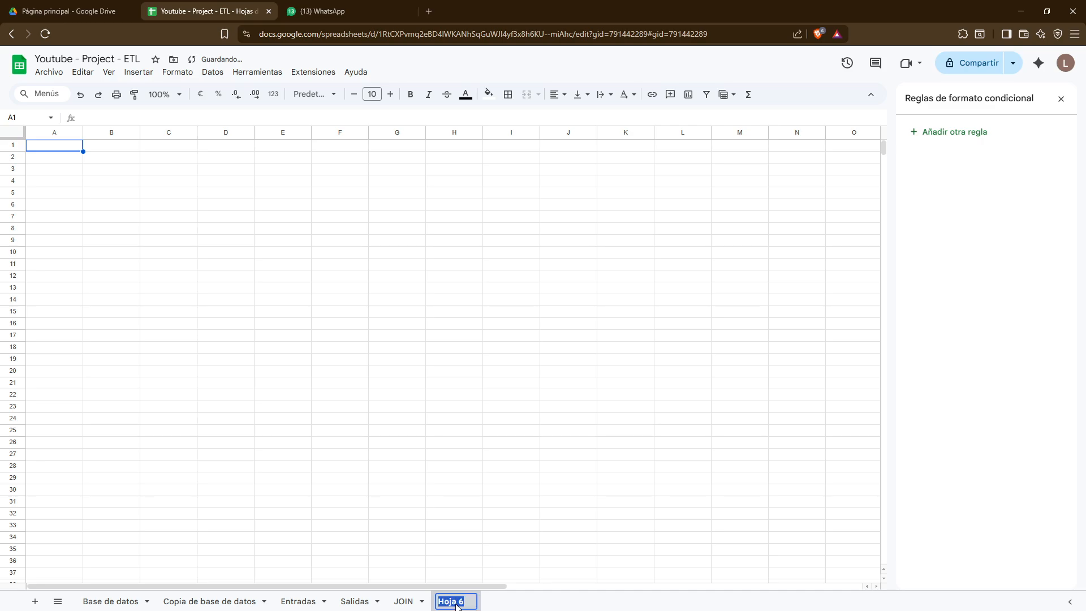
pyautogui.write('Reporte')
pyautogui.press('Return')
# Start a QUERY formula in cell B2 of Reporte with JOIN!B2:M as its data range
pyautogui.click(135, 156)
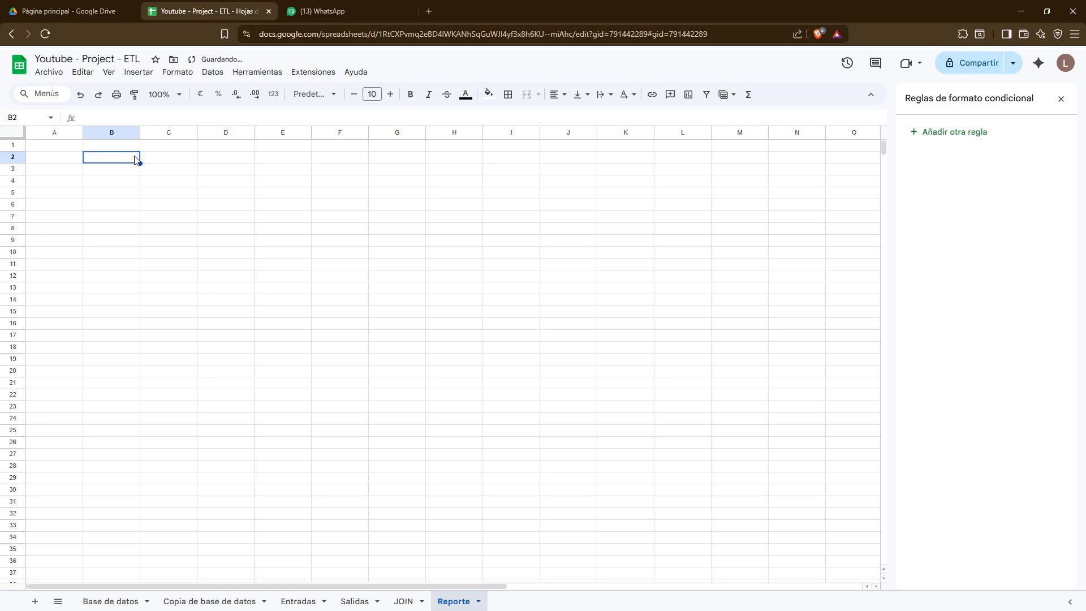
pyautogui.write('=QUERY(')
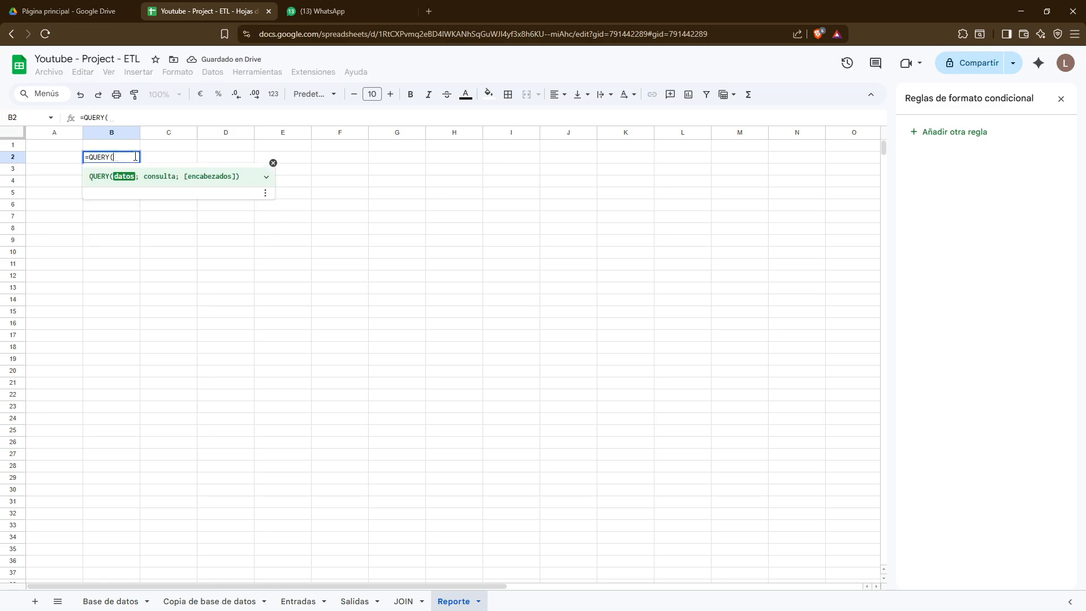
pyautogui.click(403, 600)
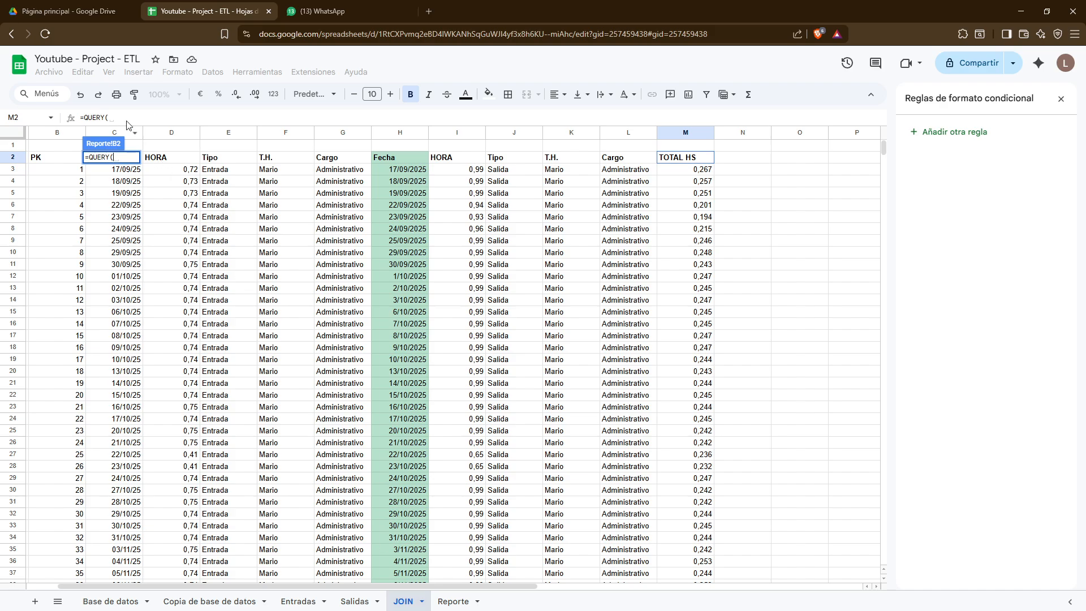
pyautogui.click(43, 161)
pyautogui.hotkey('ctrl', 'shift', 'Right')
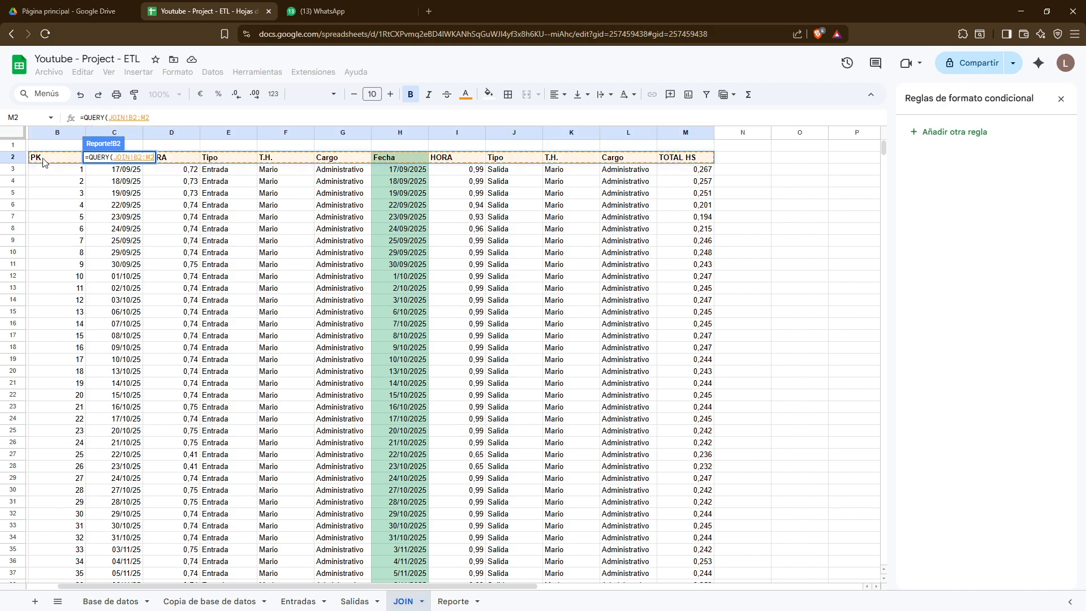
pyautogui.press('BackSpace')
pyautogui.press('BackSpace')
pyautogui.write(';')
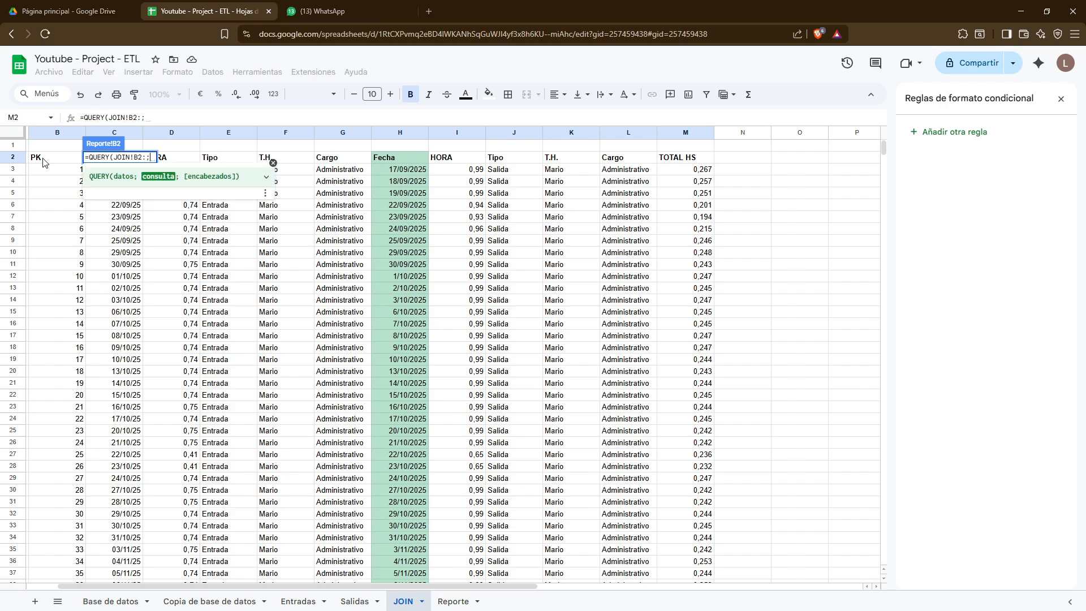
pyautogui.press('BackSpace')
pyautogui.press('BackSpace')
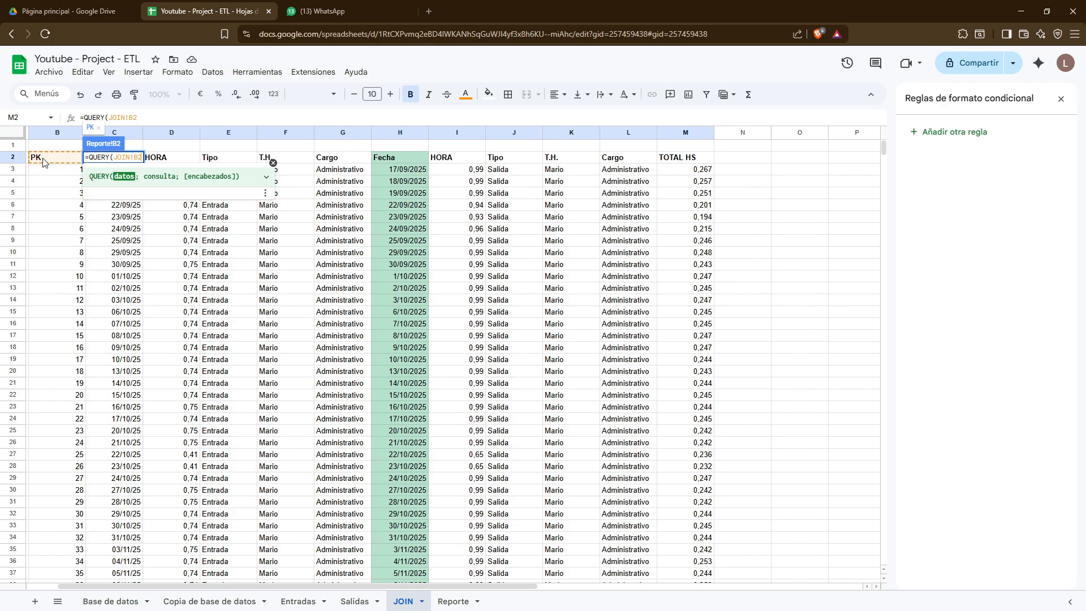
pyautogui.write('M')
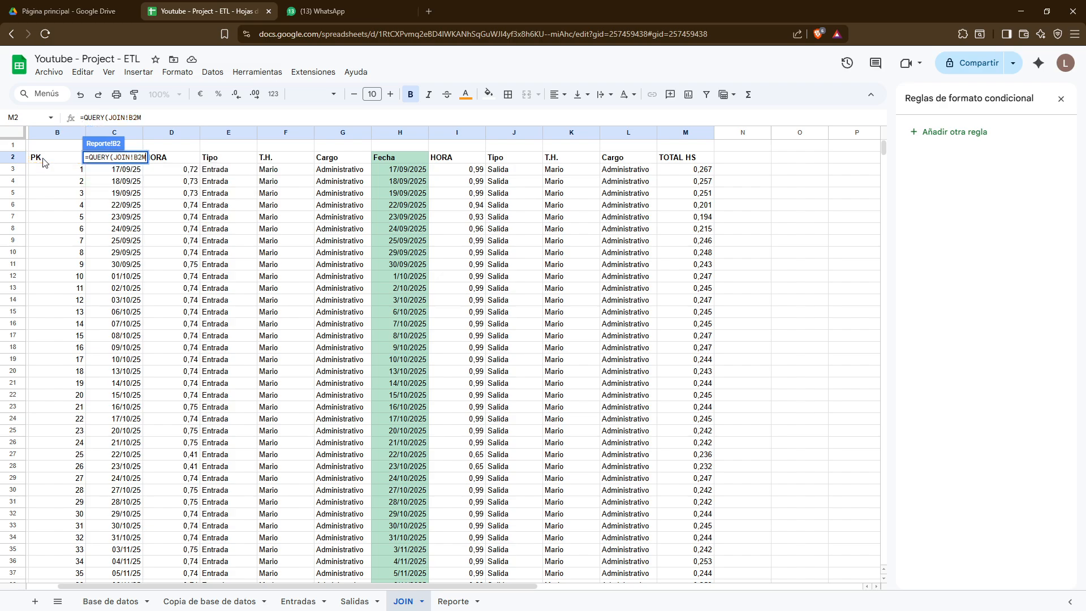
pyautogui.press('BackSpace')
pyautogui.write(':M;')
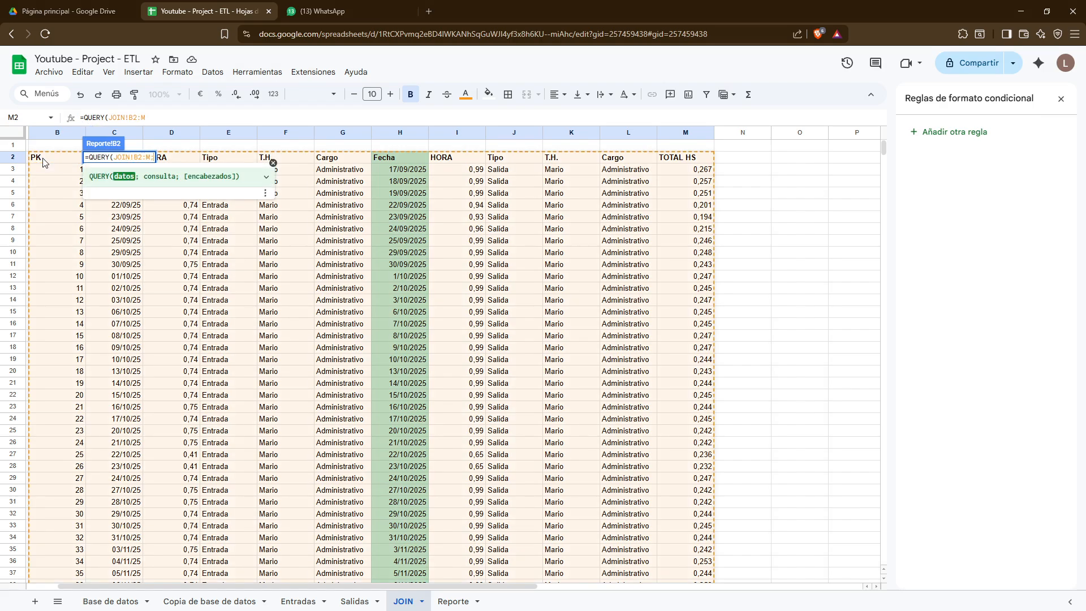
# Complete the B2 QUERY with "SELECT *" and one header row
pyautogui.write('"SE')
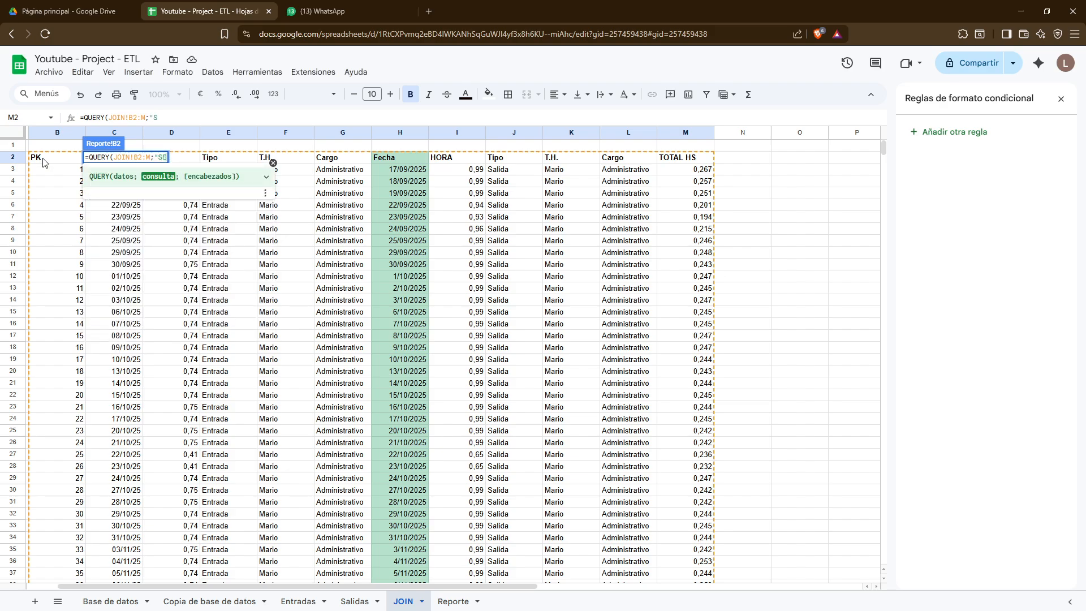
pyautogui.write('LECT *")')
pyautogui.press('Return')
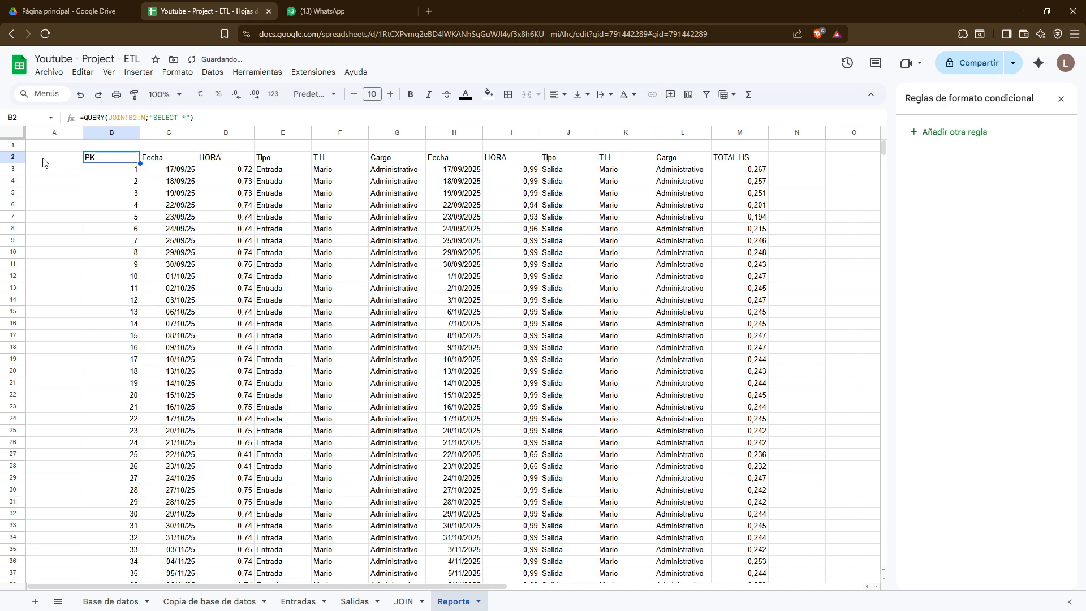
pyautogui.press('F2')
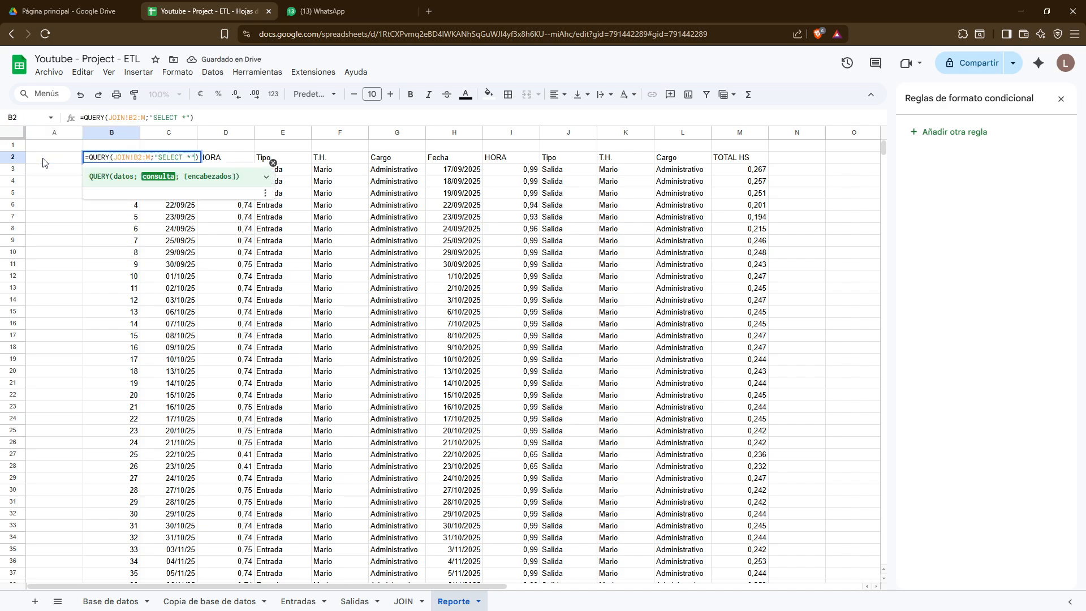
pyautogui.write(';1')
pyautogui.press('Return')
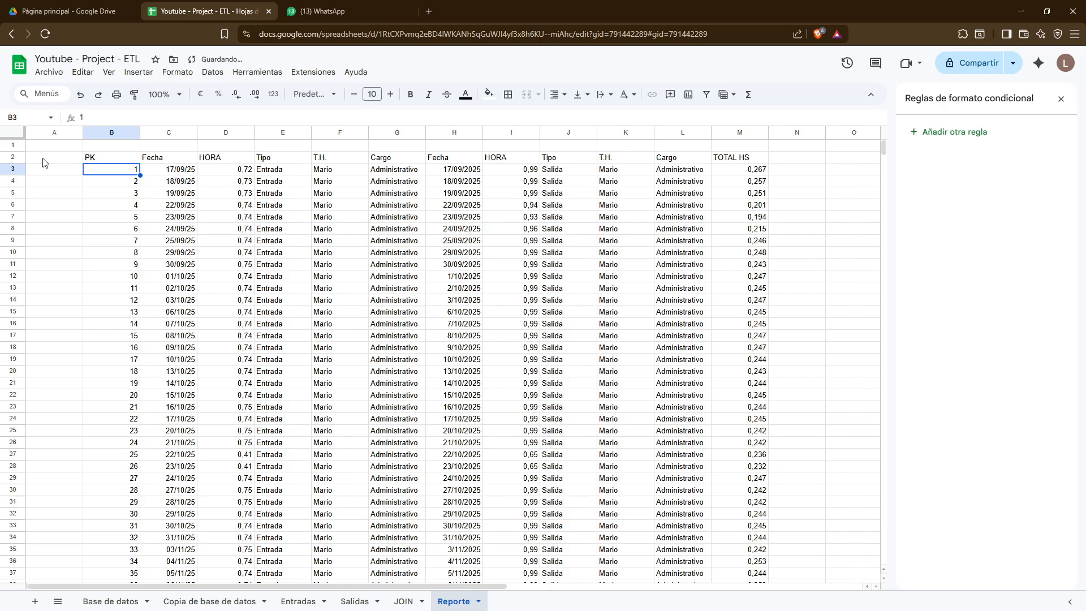
# Make the header row B2:M2 of the Reporte table bold
pyautogui.press('Up')
pyautogui.hotkey('ctrl', 'shift', 'Down')
pyautogui.hotkey('ctrl', 'shift', 'Up')
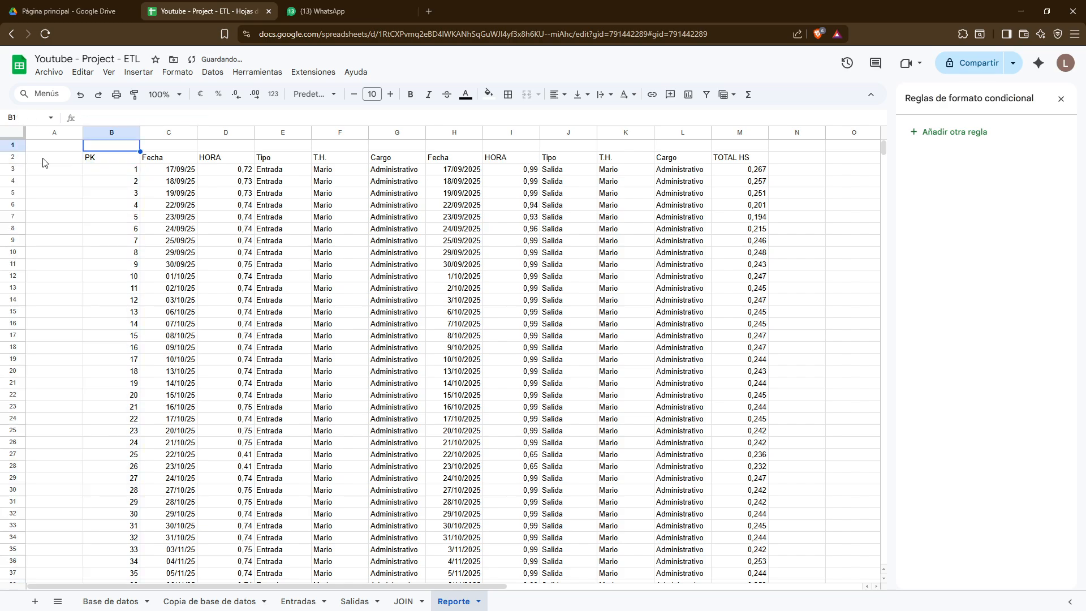
pyautogui.hotkey('ctrl', 'shift', 'Right')
pyautogui.hotkey('ctrl', 'b')
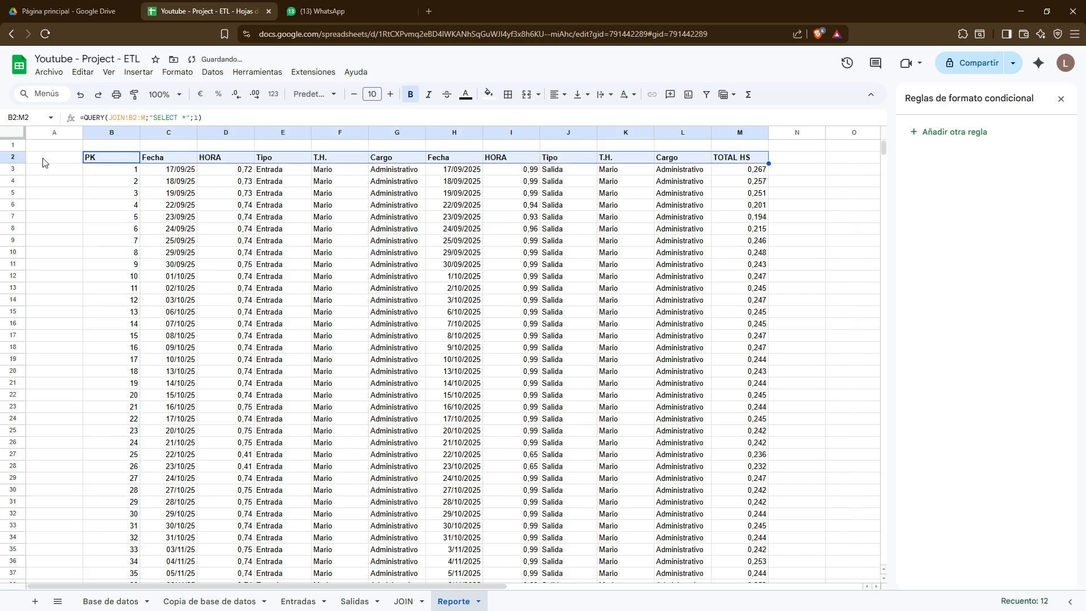
# Replace the asterisk in the B2 query with Col 1
pyautogui.press('F2')
pyautogui.press('Left')
pyautogui.press('Left')
pyautogui.press('Left')
pyautogui.press('Left')
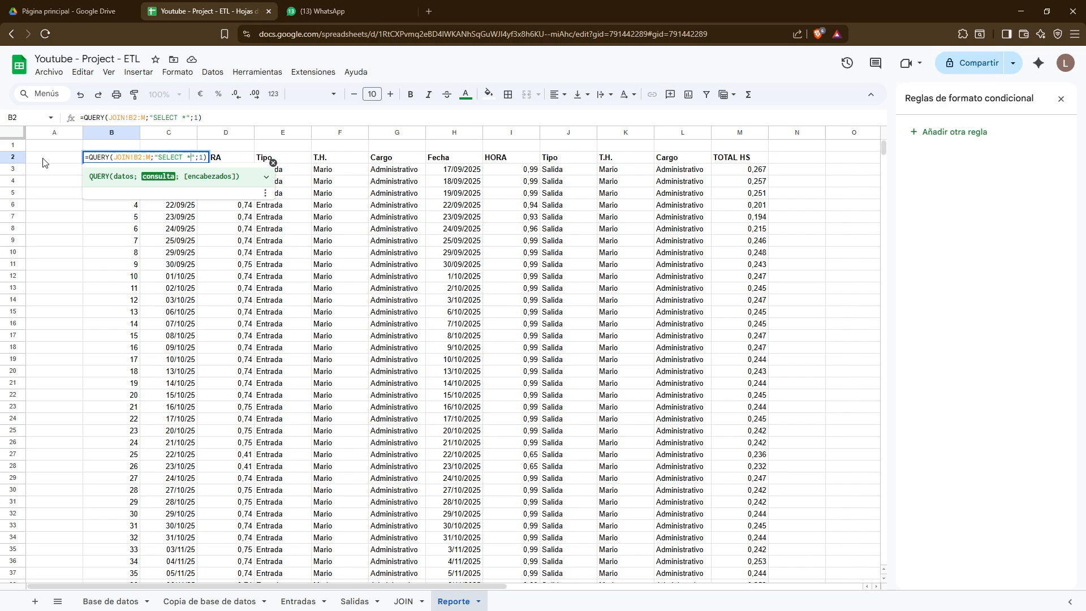
pyautogui.press('BackSpace')
pyautogui.write('Col 1')
pyautogui.press('Return')
# Remove the space in the column reference so the B2 query reads "SELECT Col1"
pyautogui.press('Up')
pyautogui.press('Return')
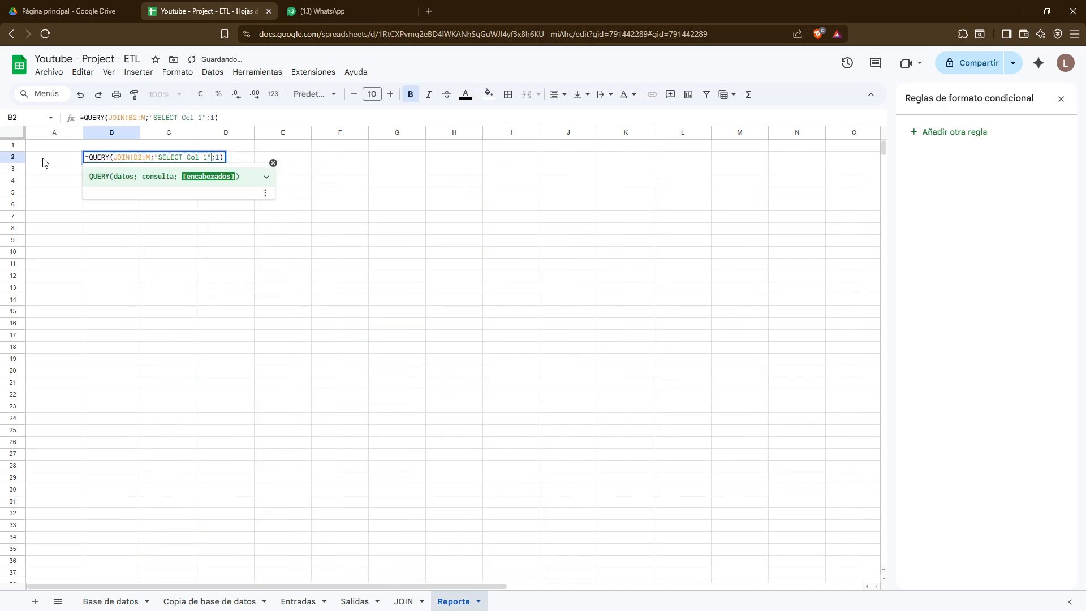
pyautogui.press('Left')
pyautogui.press('Left')
pyautogui.press('Left')
pyautogui.press('Left')
pyautogui.press('Left')
pyautogui.press('BackSpace')
pyautogui.press('Return')
# Add Col2 after Col1 in the SELECT clause of the B2 query
pyautogui.press('Up')
pyautogui.press('Return')
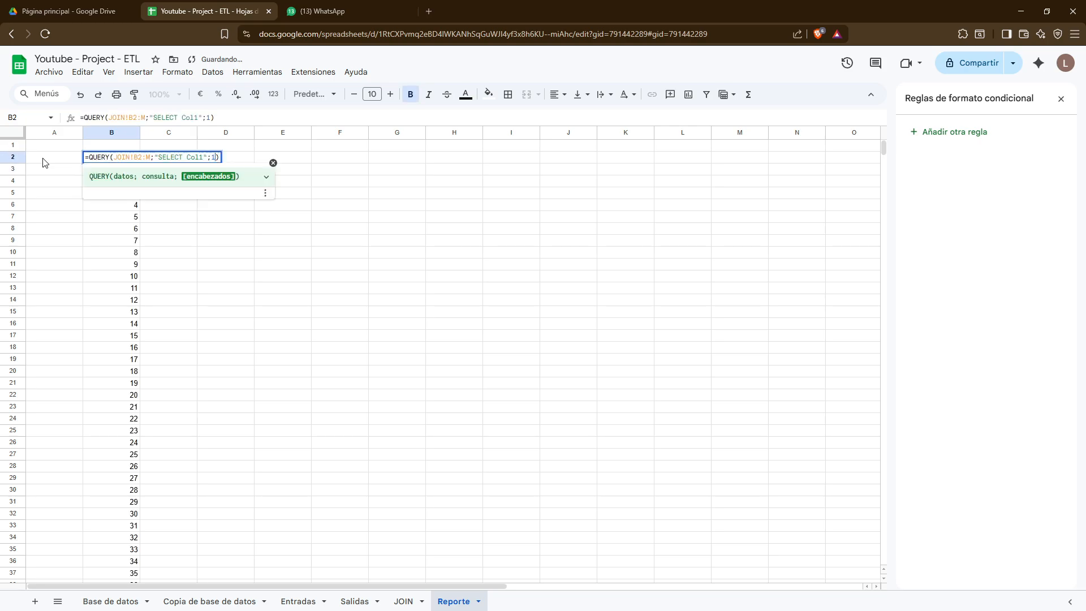
pyautogui.press('Left')
pyautogui.press('Left')
pyautogui.press('Left')
pyautogui.press('Left')
pyautogui.press('Left')
pyautogui.hotkey('shift', 'Left')
pyautogui.hotkey('shift', 'Left')
pyautogui.hotkey('shift', 'Left')
pyautogui.hotkey('shift', 'Left')
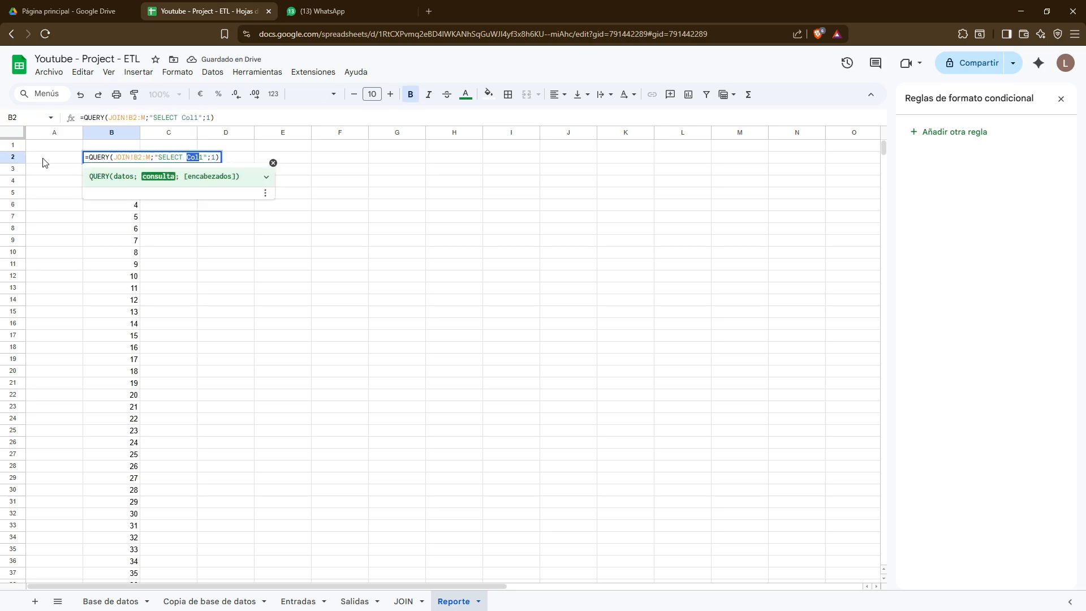
pyautogui.write(', Col')
pyautogui.press('Return')
pyautogui.press('Up')
pyautogui.press('Return')
pyautogui.press('Left')
pyautogui.press('Left')
pyautogui.press('Left')
pyautogui.press('Left')
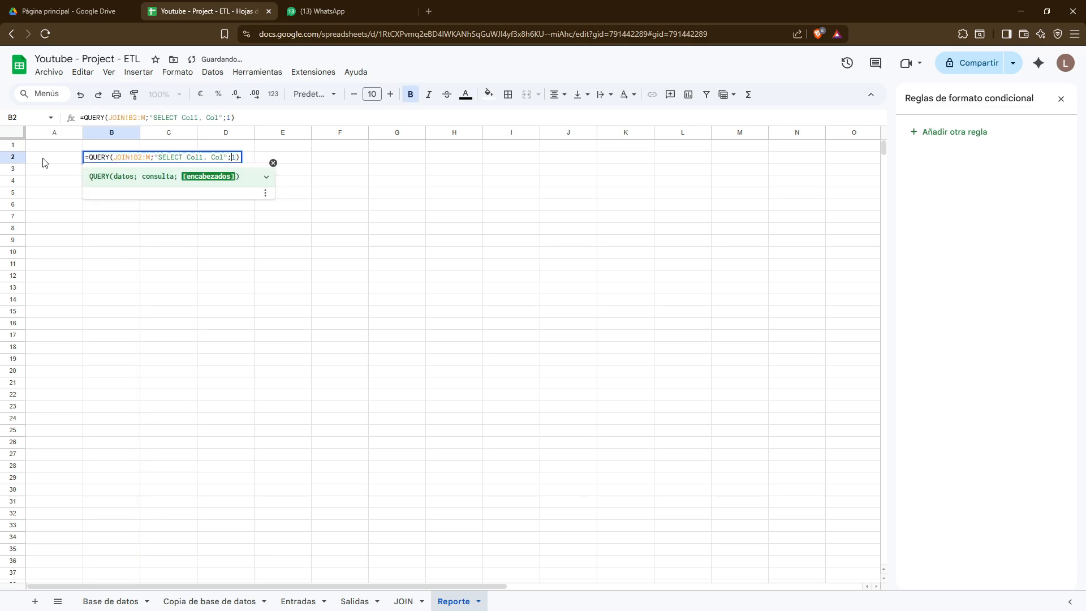
pyautogui.write('2')
pyautogui.press('Return')
# Add Col3 after Col2 in the SELECT clause of the B2 query
pyautogui.press('Up')
pyautogui.press('Return')
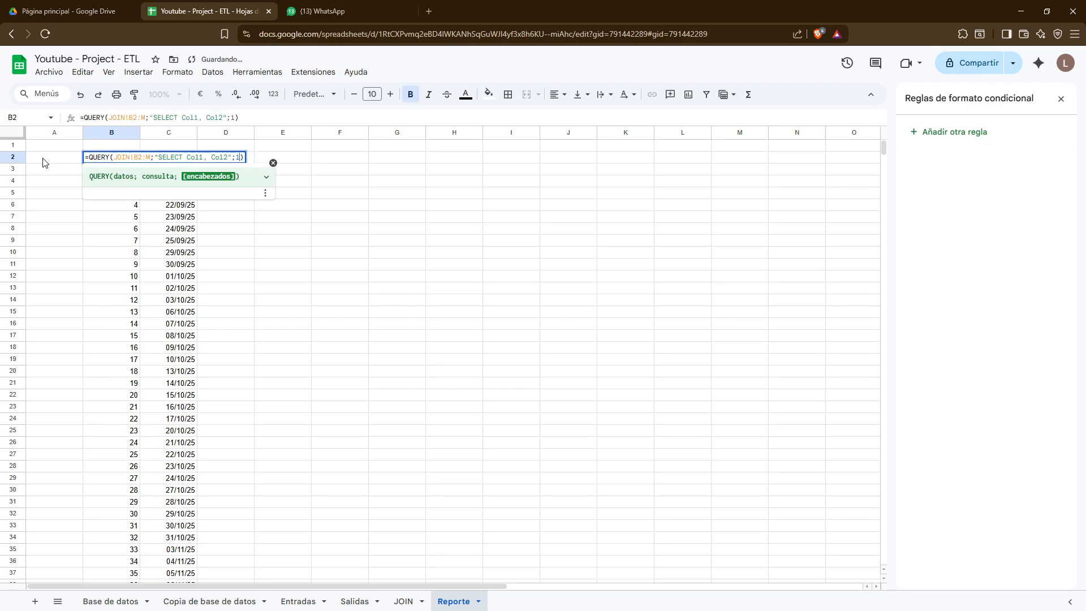
pyautogui.press('Left')
pyautogui.press('Left')
pyautogui.press('Left')
pyautogui.press('Left')
pyautogui.write(', Col3')
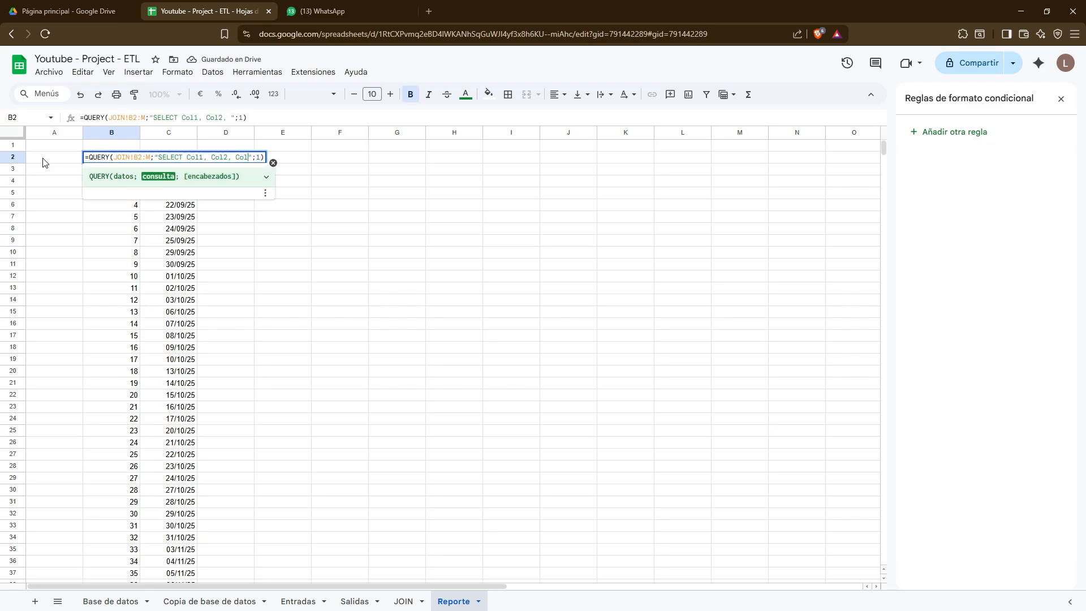
pyautogui.press('Return')
# Add Col4 after Col3 in the SELECT clause of the B2 query
pyautogui.press('Up')
pyautogui.press('Return')
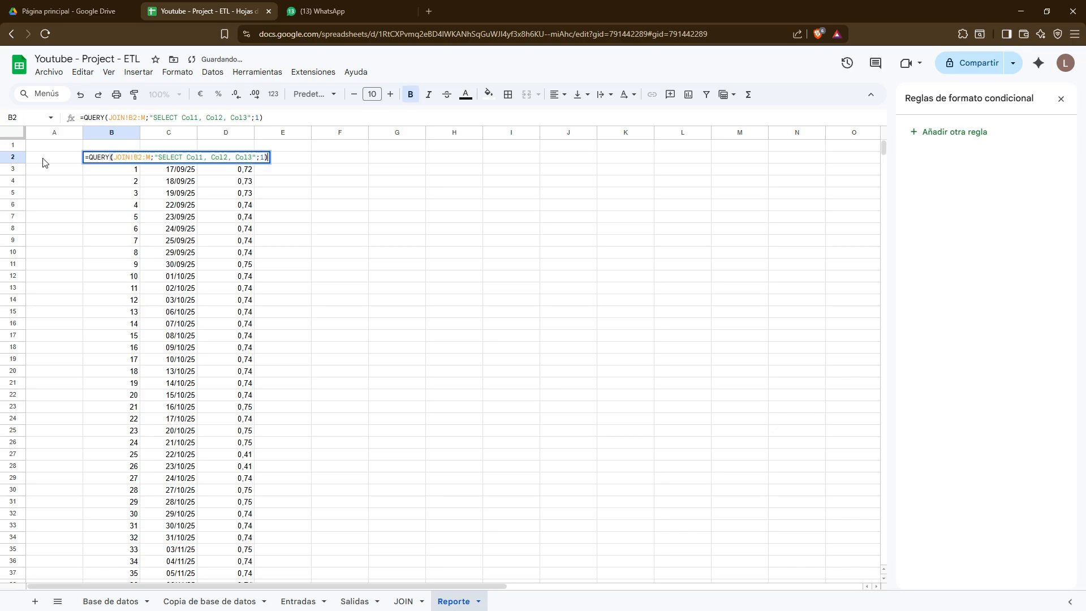
pyautogui.press('Left')
pyautogui.press('Left')
pyautogui.write(',')
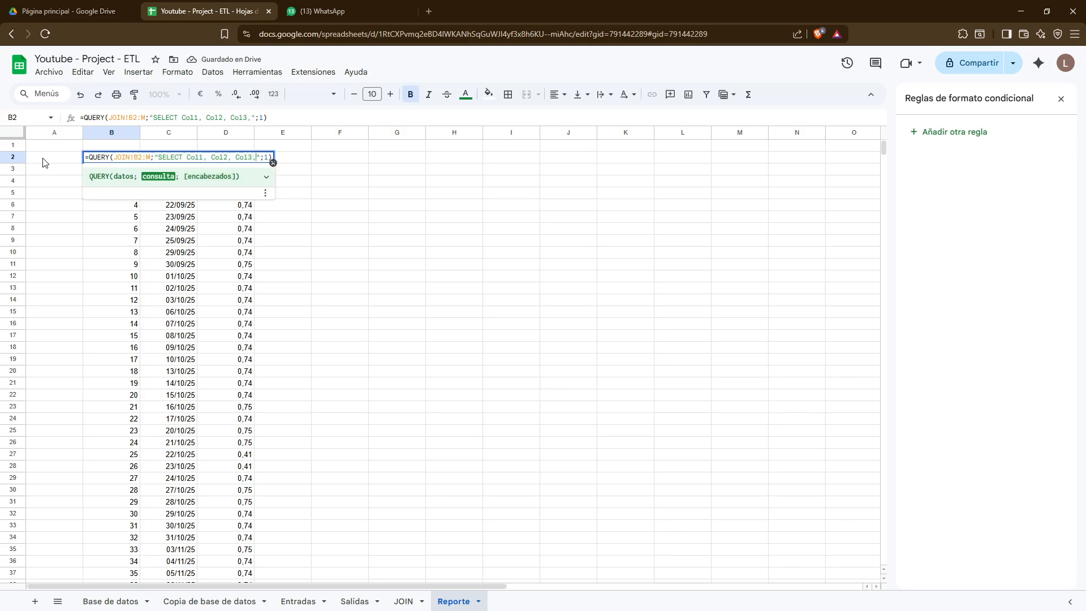
pyautogui.write(' Col')
pyautogui.write('4')
pyautogui.press('Return')
# Add Col8 after Col4 in the SELECT clause of the B2 query
pyautogui.press('Up')
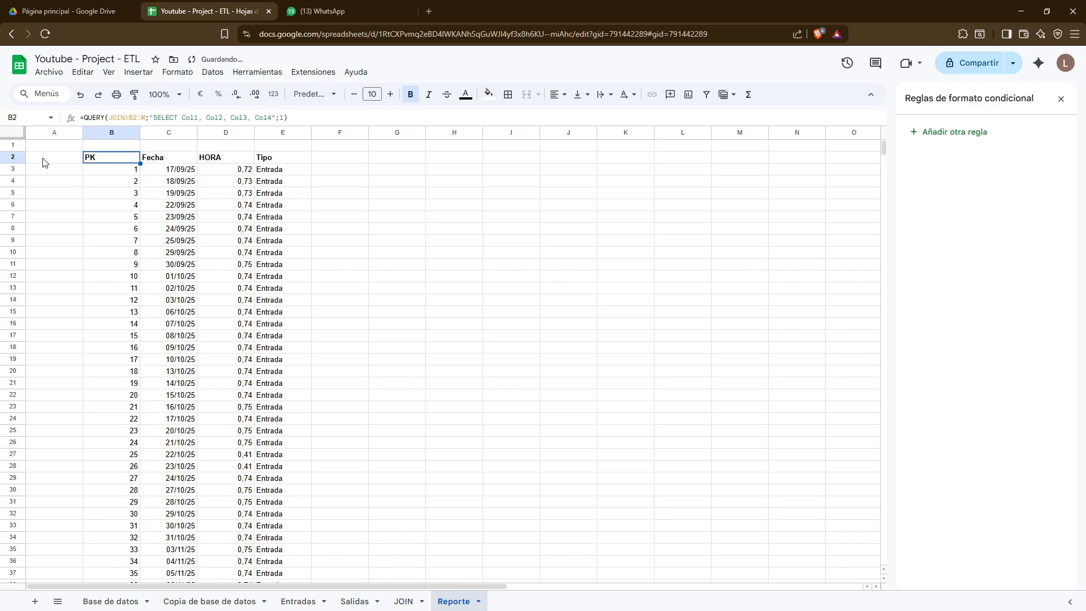
pyautogui.press('Return')
pyautogui.press('Left')
pyautogui.press('Left')
pyautogui.press('Left')
pyautogui.press('Left')
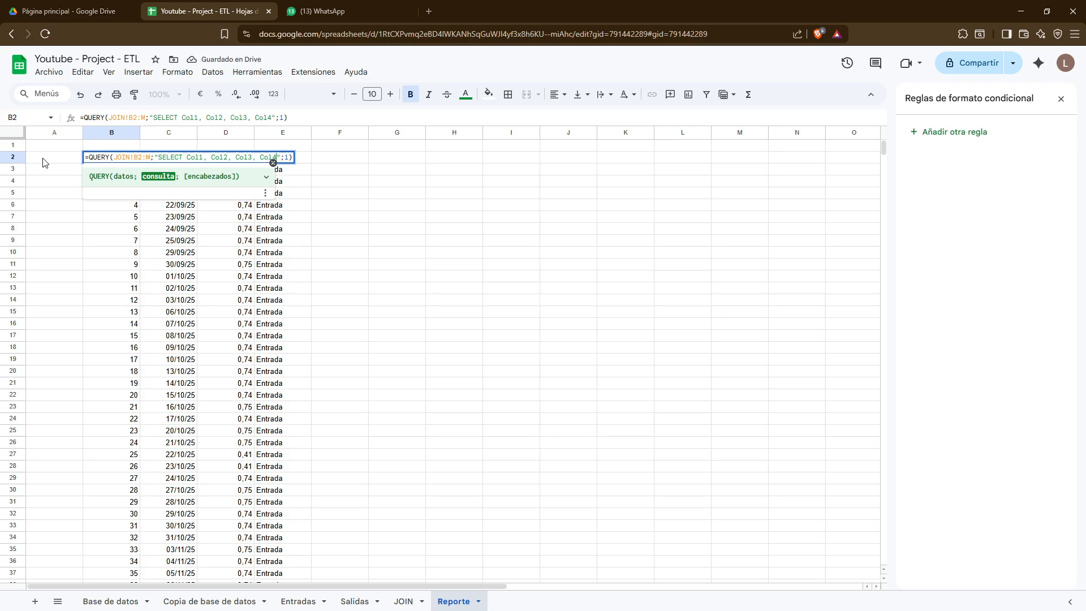
pyautogui.write(', Col')
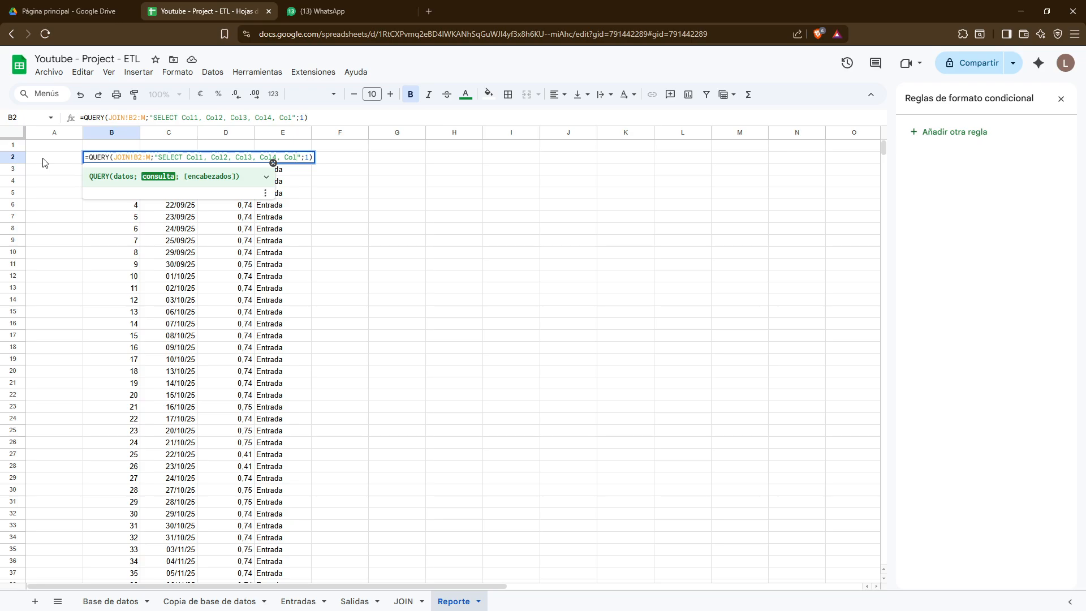
pyautogui.write('8')
pyautogui.press('Return')
# Add Col9 after Col8 in the SELECT clause of the B2 query
pyautogui.press('Up')
pyautogui.press('F2')
pyautogui.press('Left')
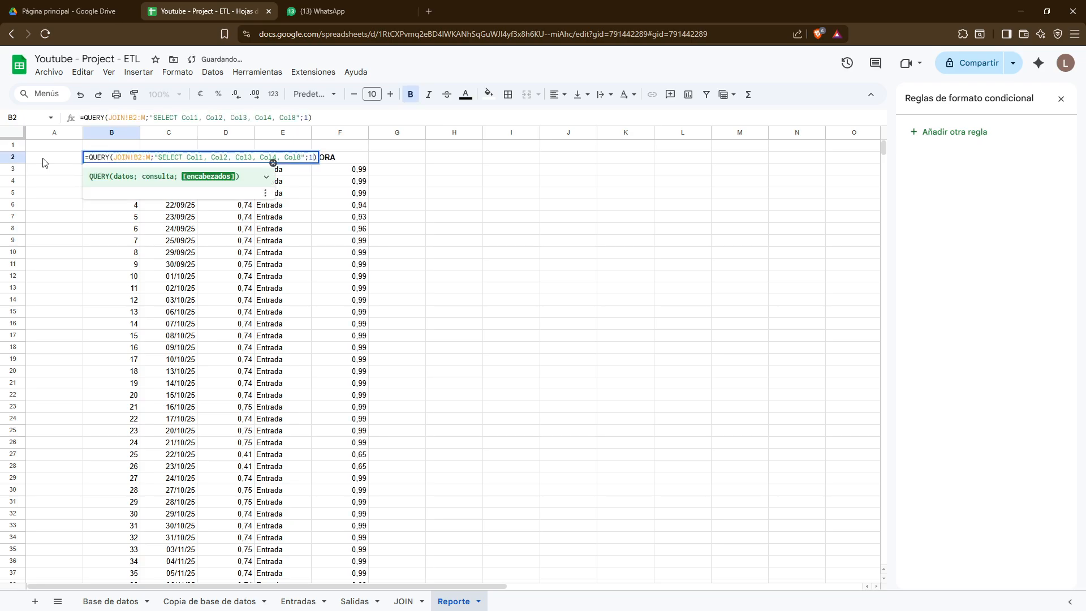
pyautogui.press('Left')
pyautogui.press('Left')
pyautogui.press('Left')
pyautogui.write(', ')
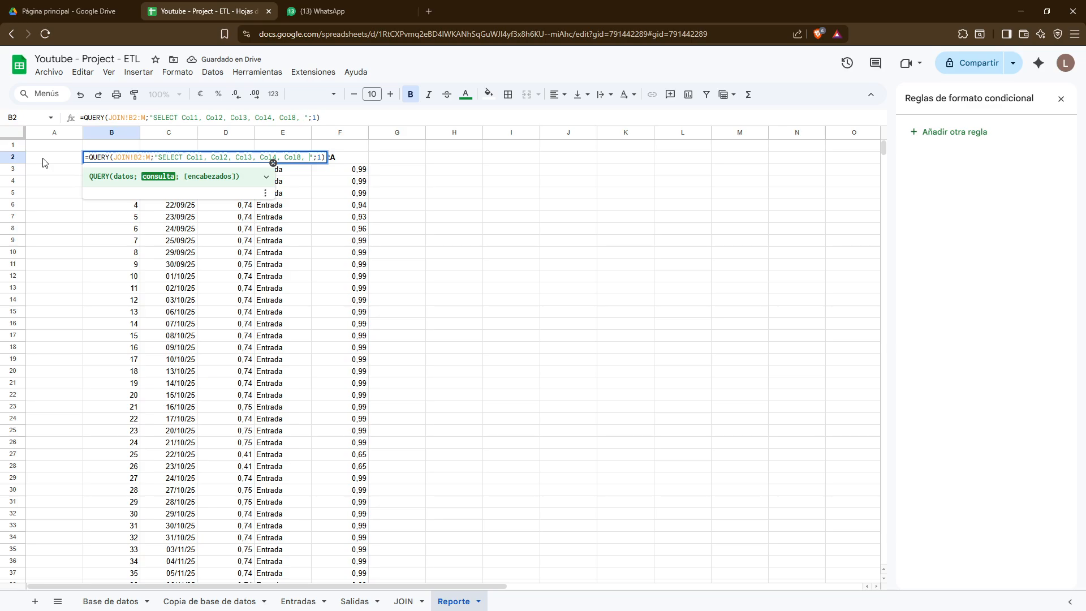
pyautogui.write('Col9')
pyautogui.press('Return')
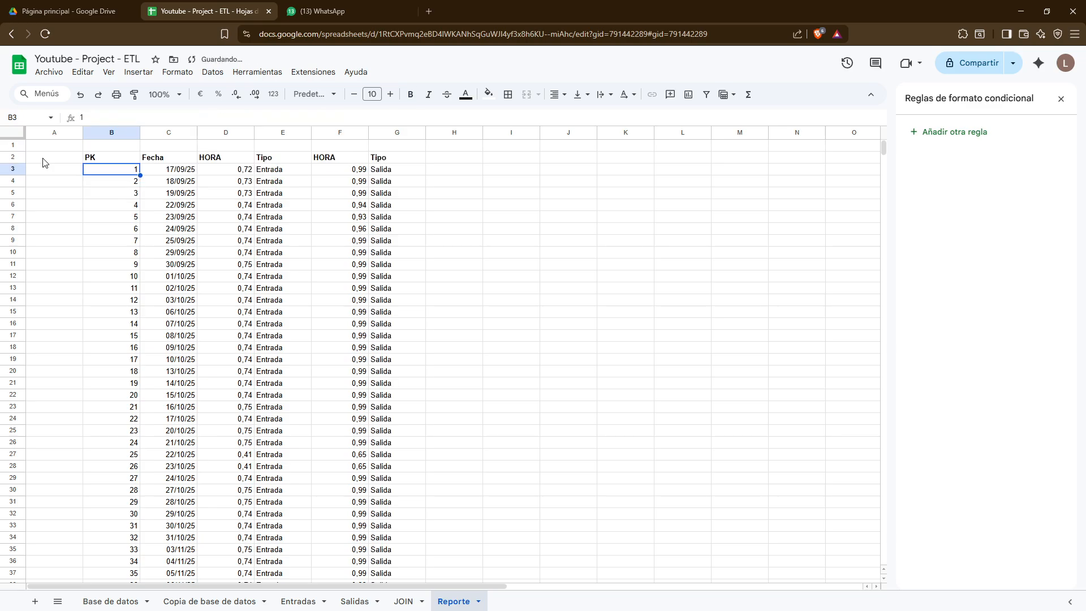
# Add Col10 after Col9 in the SELECT clause of the B2 query
pyautogui.press('Up')
pyautogui.press('Return')
pyautogui.press('Left')
pyautogui.press('Left')
pyautogui.press('Left')
pyautogui.press('Left')
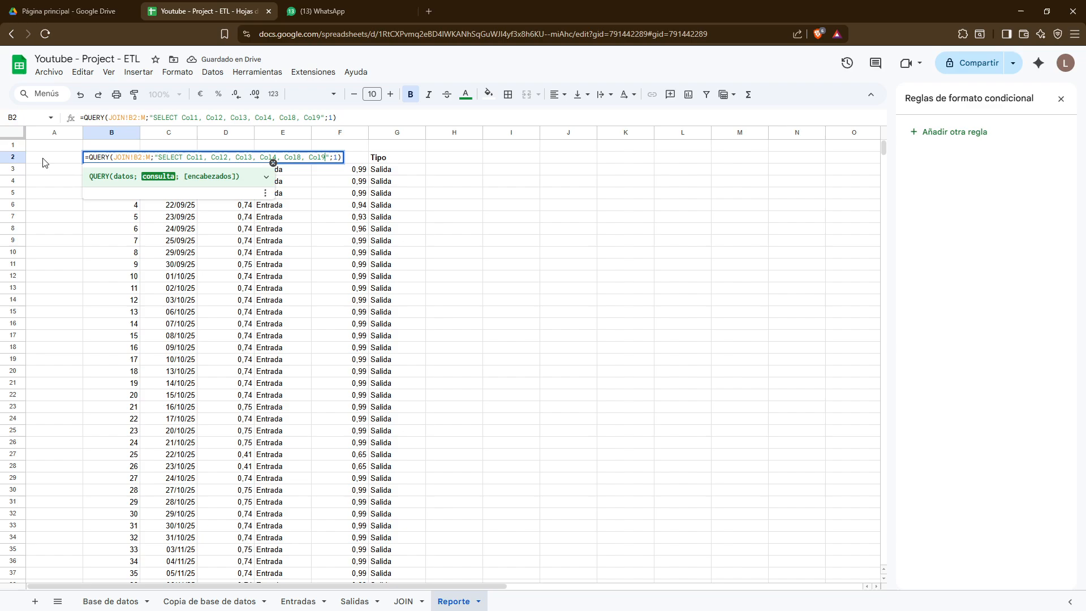
pyautogui.write(', Col10')
pyautogui.press('Return')
# Add Col11 after Col10 in the SELECT clause of the B2 query
pyautogui.press('Up')
pyautogui.press('Return')
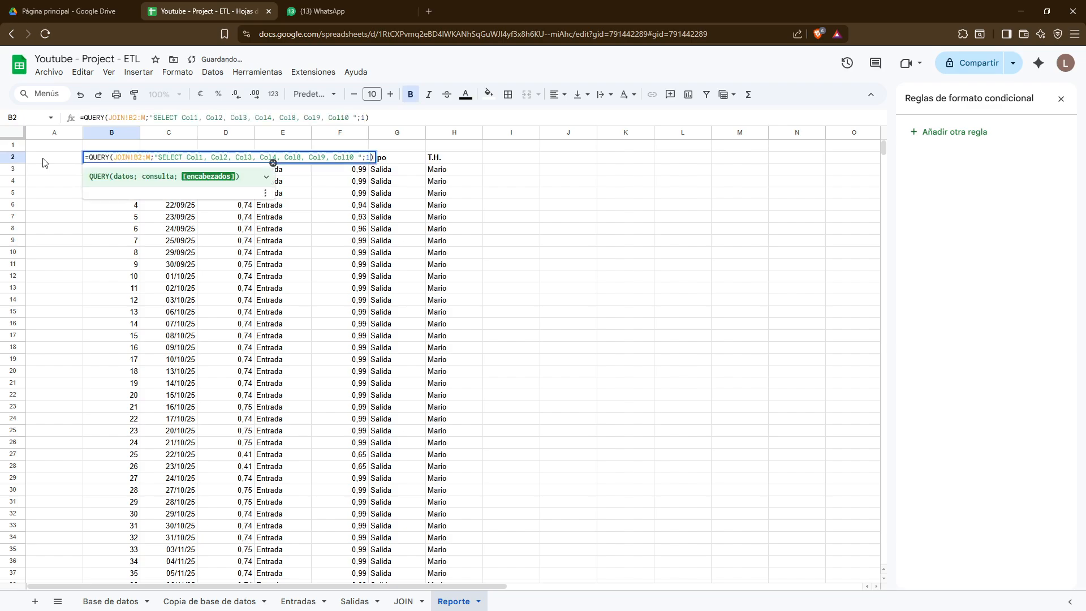
pyautogui.write(', Col1')
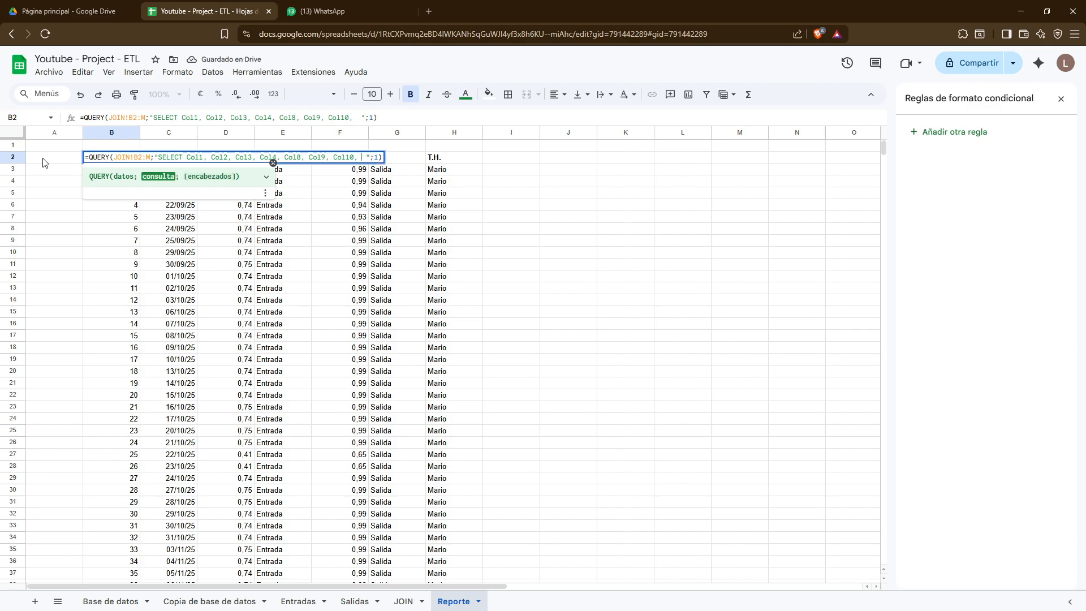
pyautogui.write('1')
pyautogui.press('Return')
# Add Col13 after Col11 in the SELECT clause of the B2 query
pyautogui.press('Up')
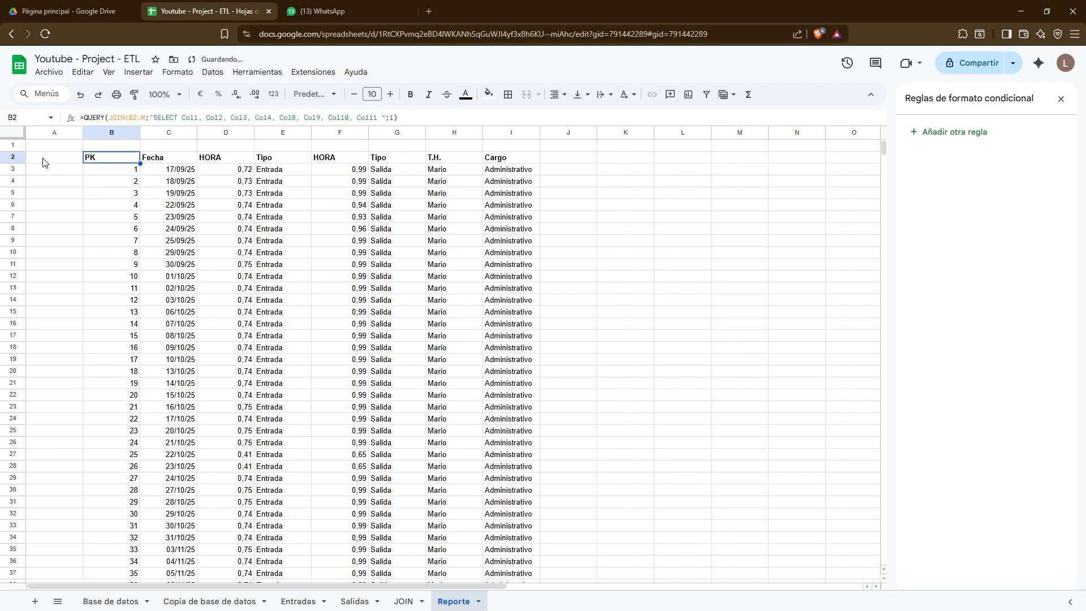
pyautogui.press('Right')
pyautogui.press('Right')
pyautogui.press('Left')
pyautogui.press('Left')
pyautogui.press('F2')
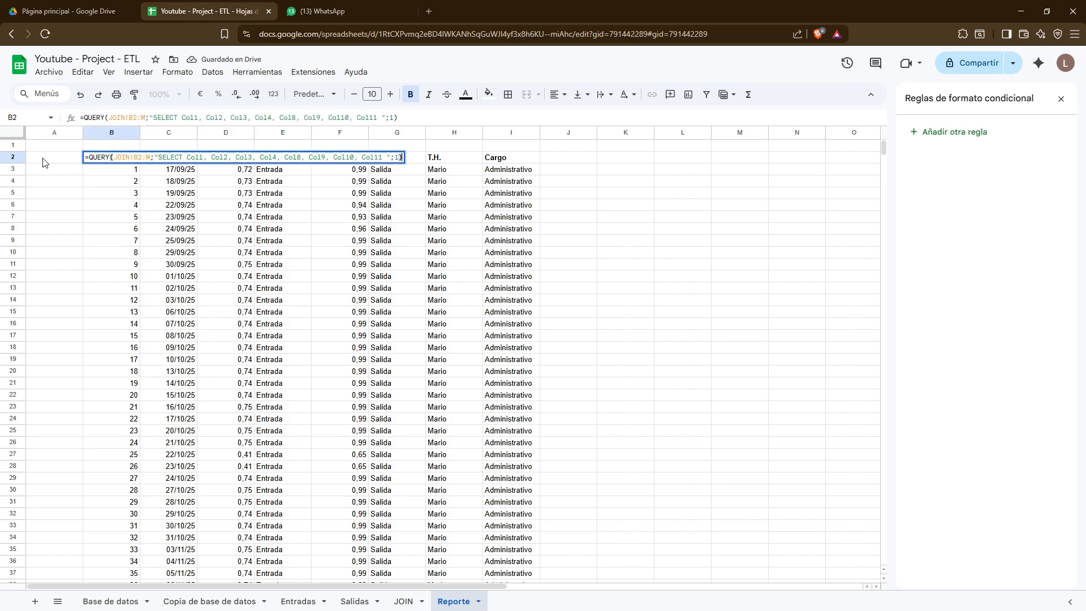
pyautogui.press('Left')
pyautogui.press('Left')
pyautogui.press('Left')
pyautogui.press('Left')
pyautogui.press('Left')
pyautogui.write(', ')
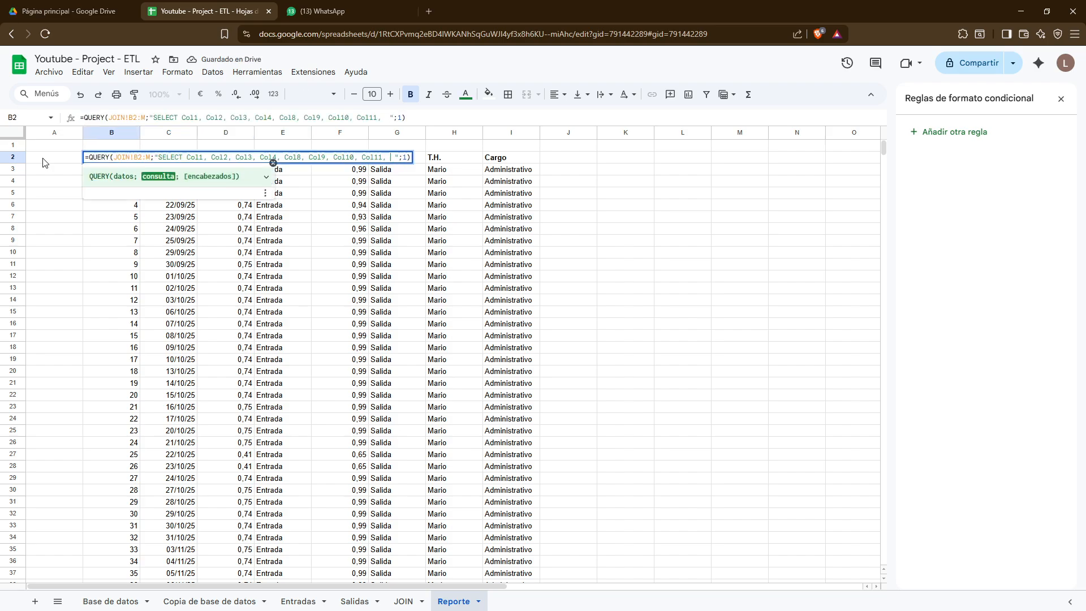
pyautogui.write('Col12')
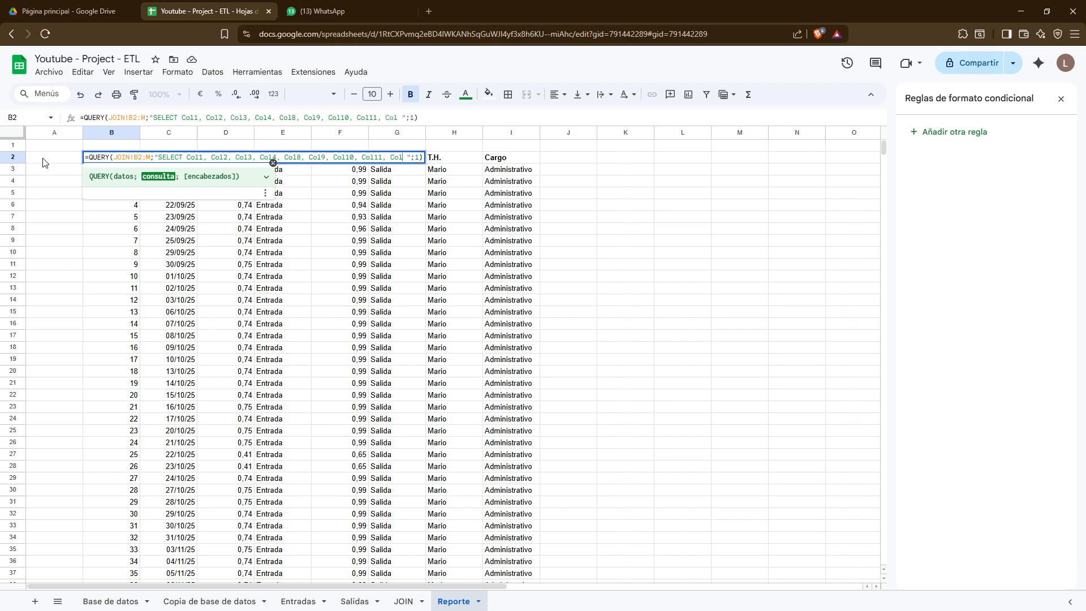
pyautogui.press('Return')
# Correct the last column reference in the B2 query's SELECT clause to Col12
pyautogui.press('Up')
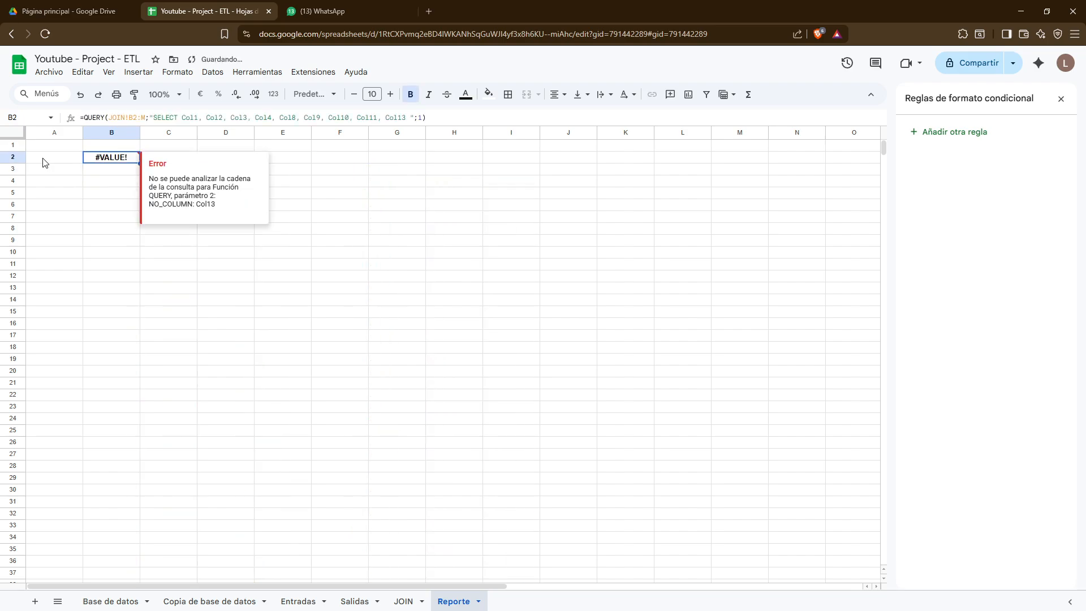
pyautogui.press('F2')
pyautogui.press('Left')
pyautogui.press('Left')
pyautogui.press('Left')
pyautogui.press('Left')
pyautogui.press('Left')
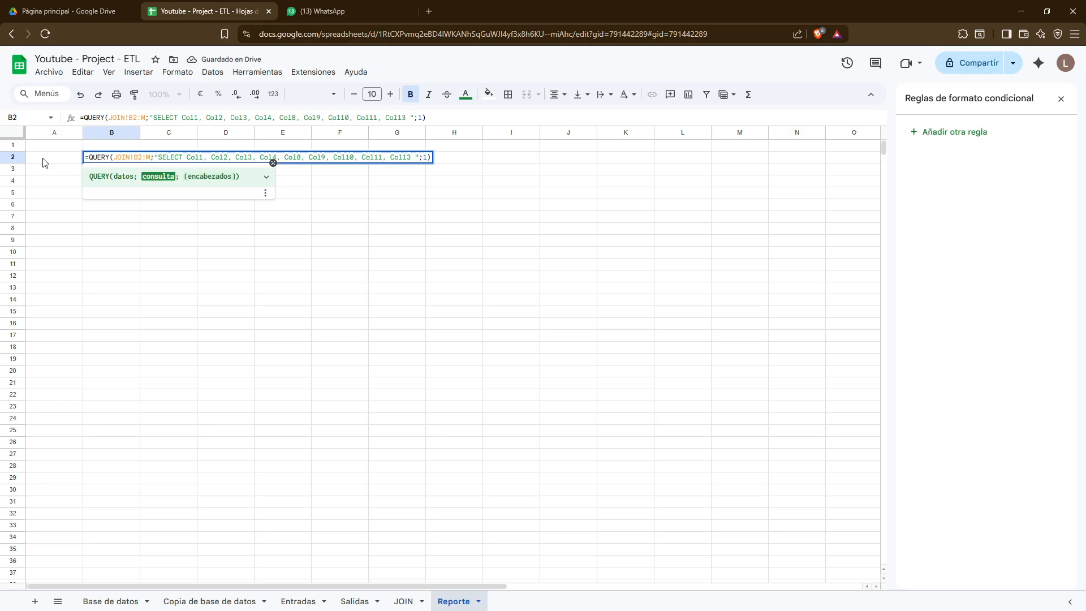
pyautogui.press('BackSpace')
pyautogui.write('2')
pyautogui.press('Return')
# Apply the Hora number format to the entry HORA column, D2:D130
pyautogui.press('Up')
pyautogui.press('Right')
pyautogui.press('Right')
pyautogui.press('Right')
pyautogui.press('Right')
pyautogui.press('Right')
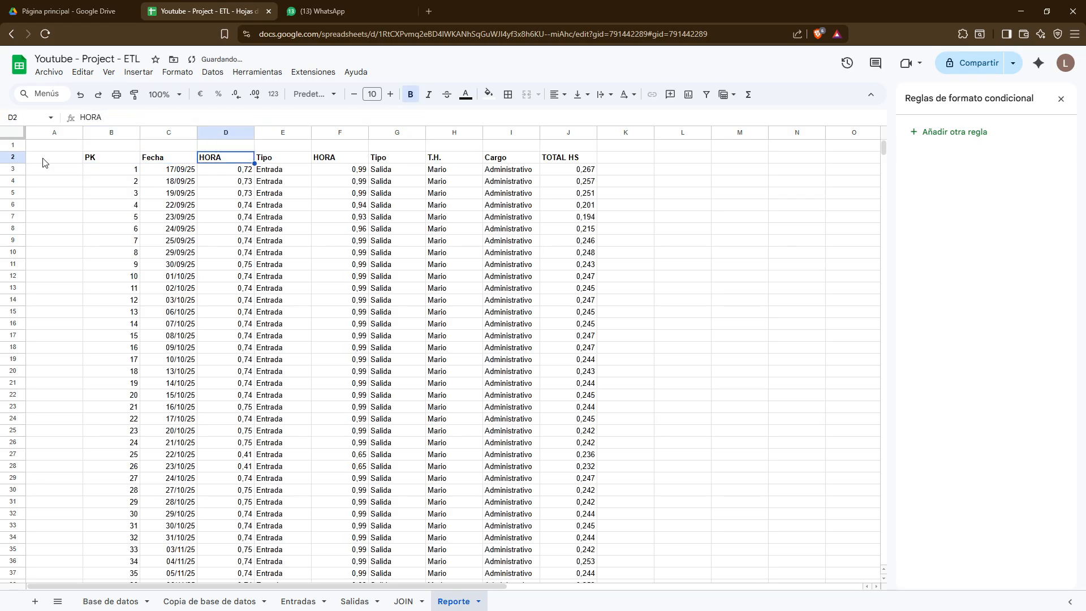
pyautogui.press('Left')
pyautogui.press('Left')
pyautogui.press('Left')
pyautogui.press('Down')
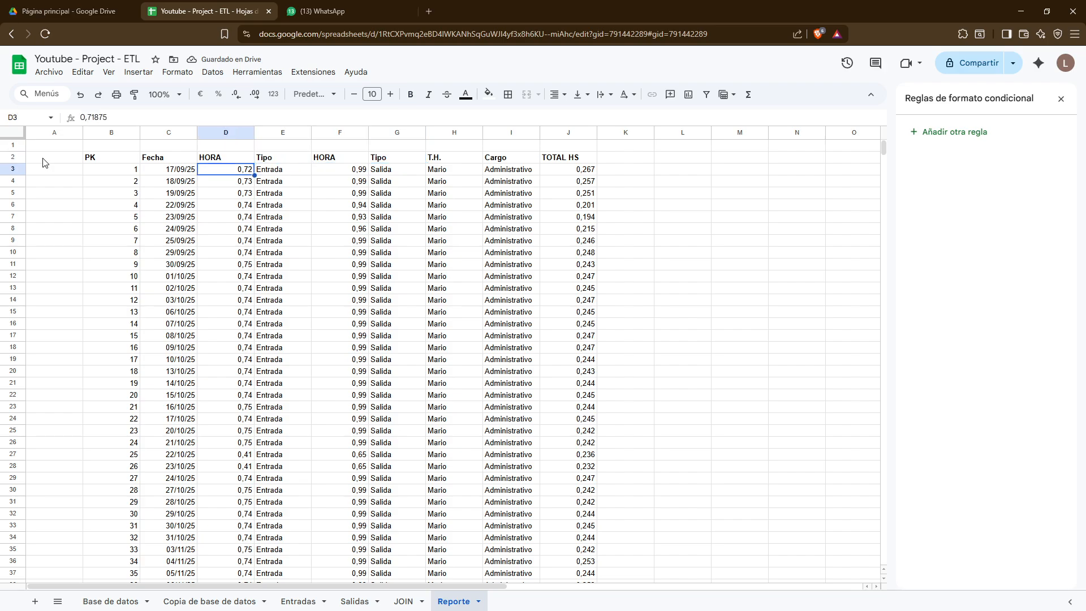
pyautogui.press('Left')
pyautogui.press('Down')
pyautogui.press('Right')
pyautogui.press('Down')
pyautogui.press('Down')
pyautogui.hotkey('ctrl', 'space')
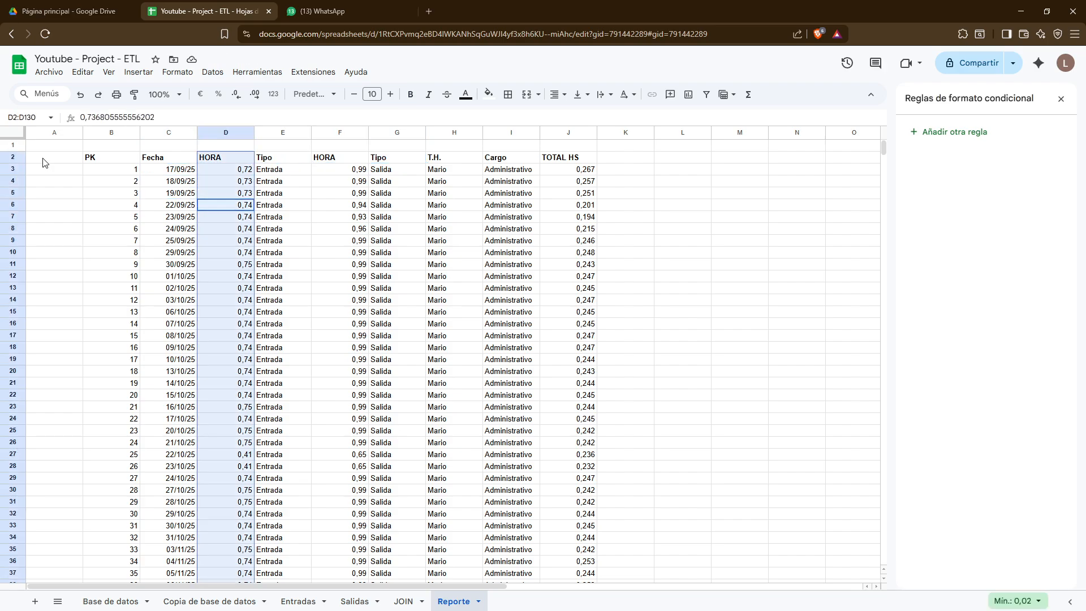
pyautogui.click(177, 72)
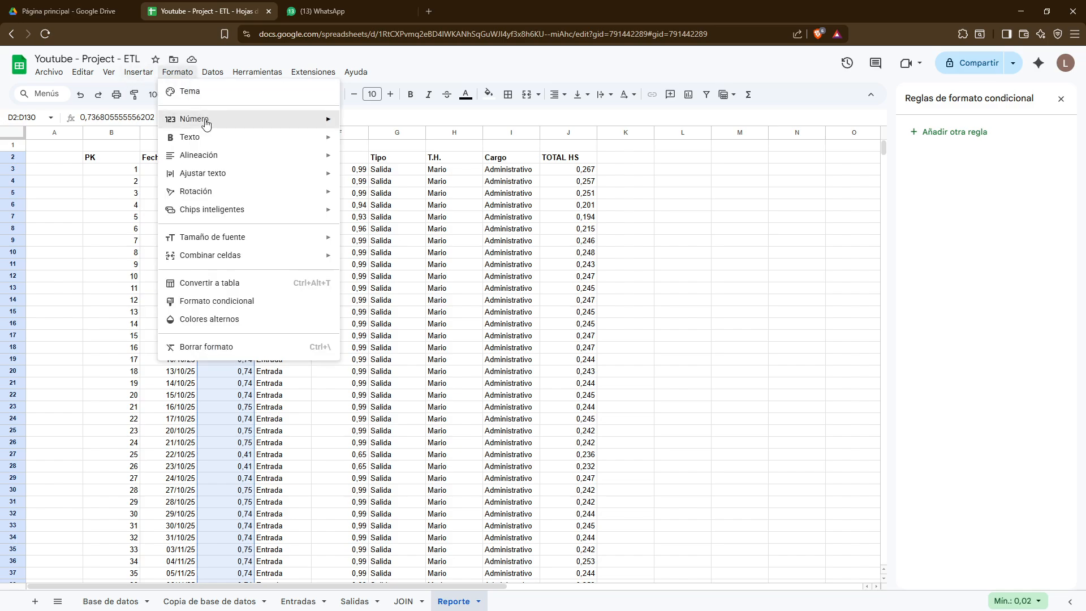
pyautogui.moveTo(207, 119)
pyautogui.click(415, 335)
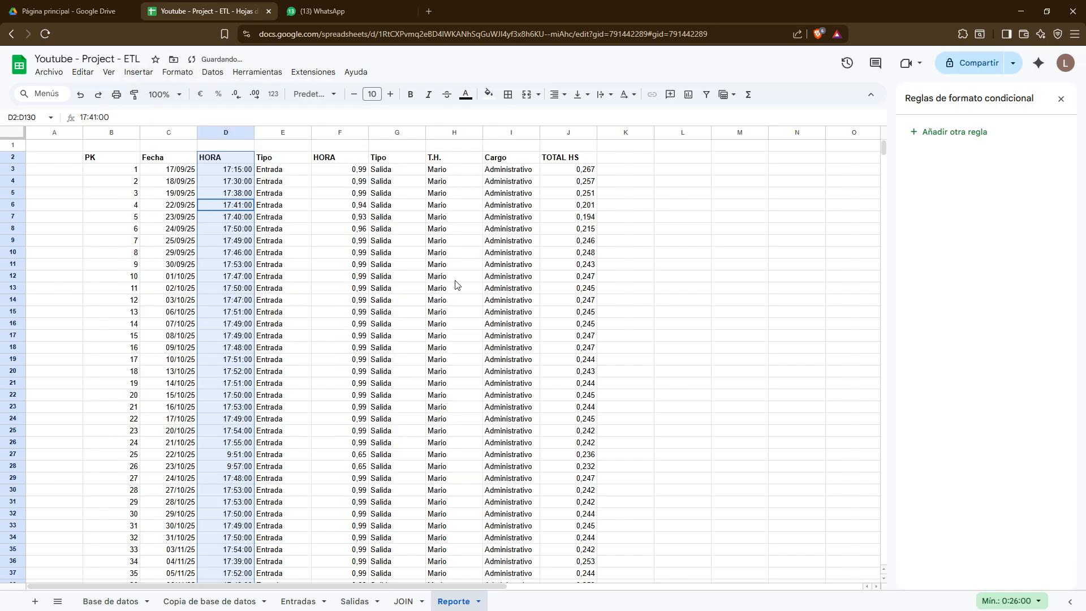
# Apply the Hora number format to the exit HORA column, F2:F130
pyautogui.click(357, 205)
pyautogui.hotkey('ctrl', 'space')
pyautogui.click(177, 71)
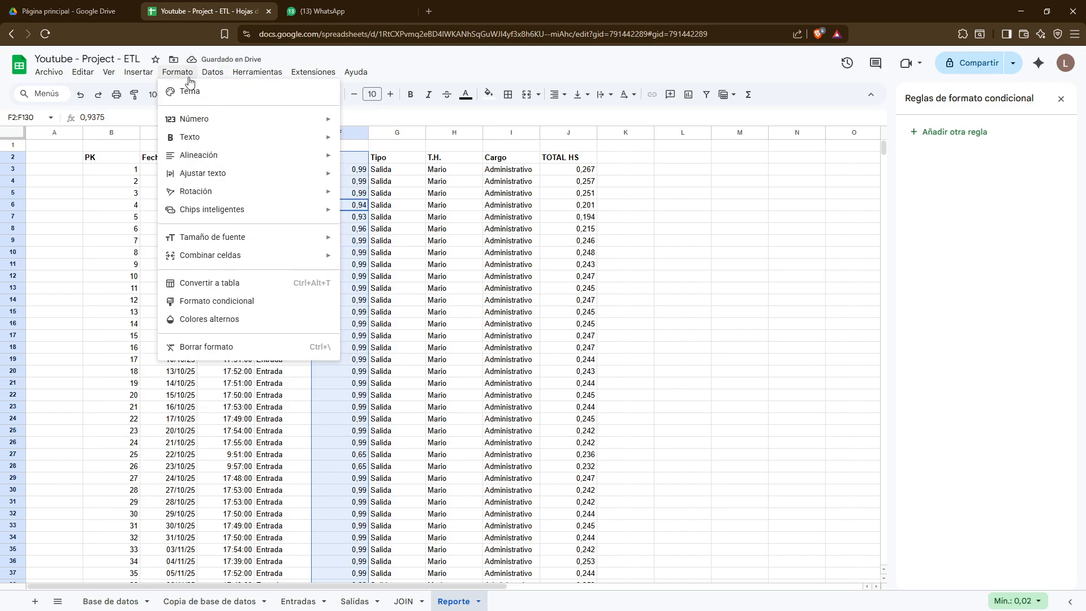
pyautogui.moveTo(187, 119)
pyautogui.click(444, 334)
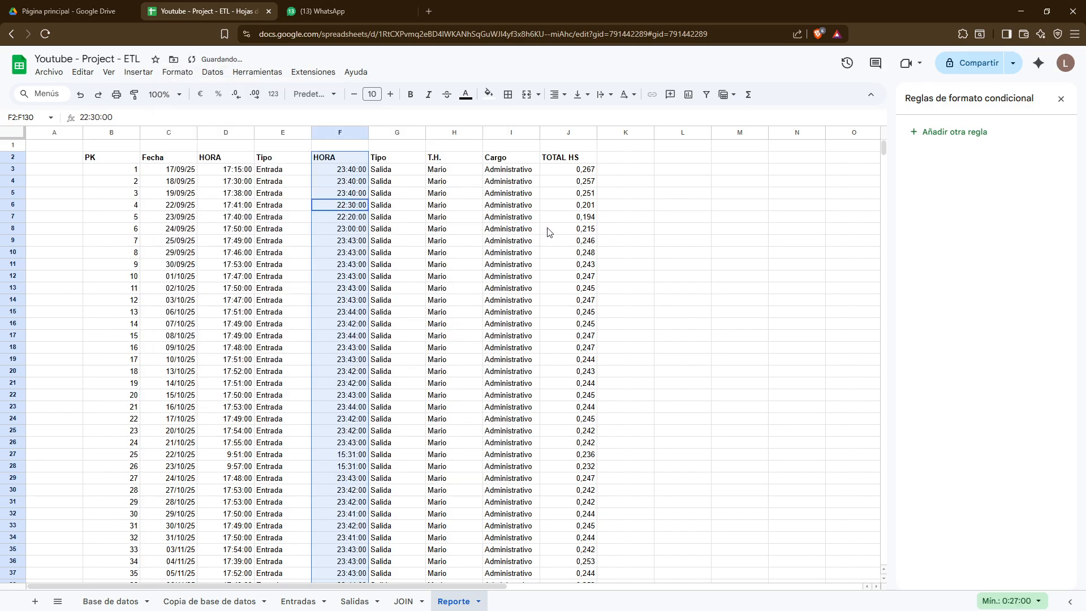
# Apply the Hora number format to the TOTAL HS column, J2:J130
pyautogui.click(568, 217)
pyautogui.hotkey('ctrl', 'space')
pyautogui.click(177, 72)
pyautogui.moveTo(187, 118)
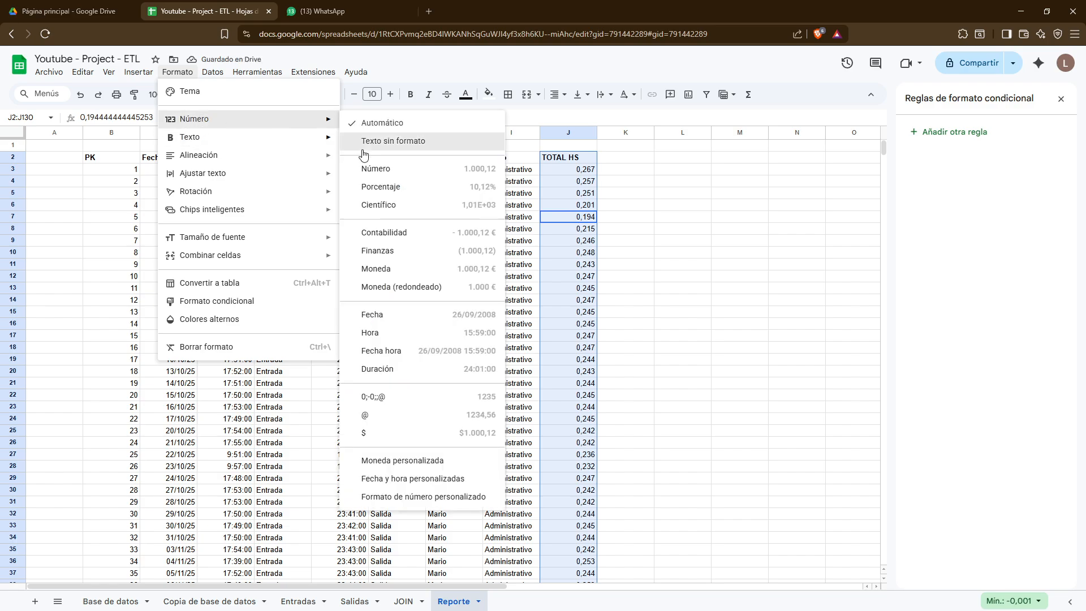
pyautogui.click(436, 334)
pyautogui.click(681, 238)
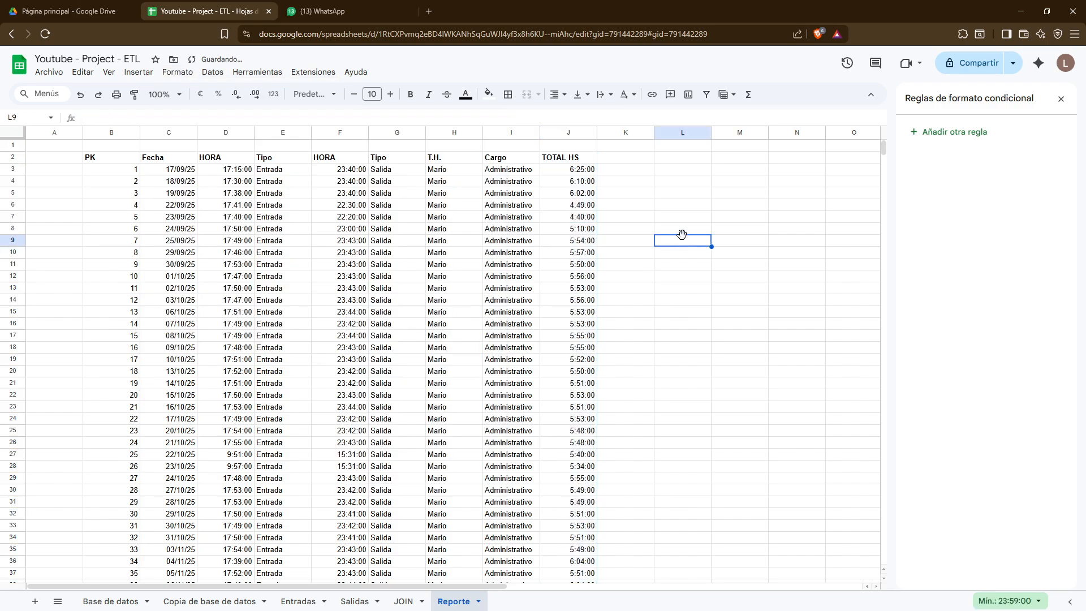
# Add a conditional formatting rule to J2:J130 that applies the default green style to values greater than (Mayor que) 05:30:00
pyautogui.click(583, 163)
pyautogui.click(581, 181)
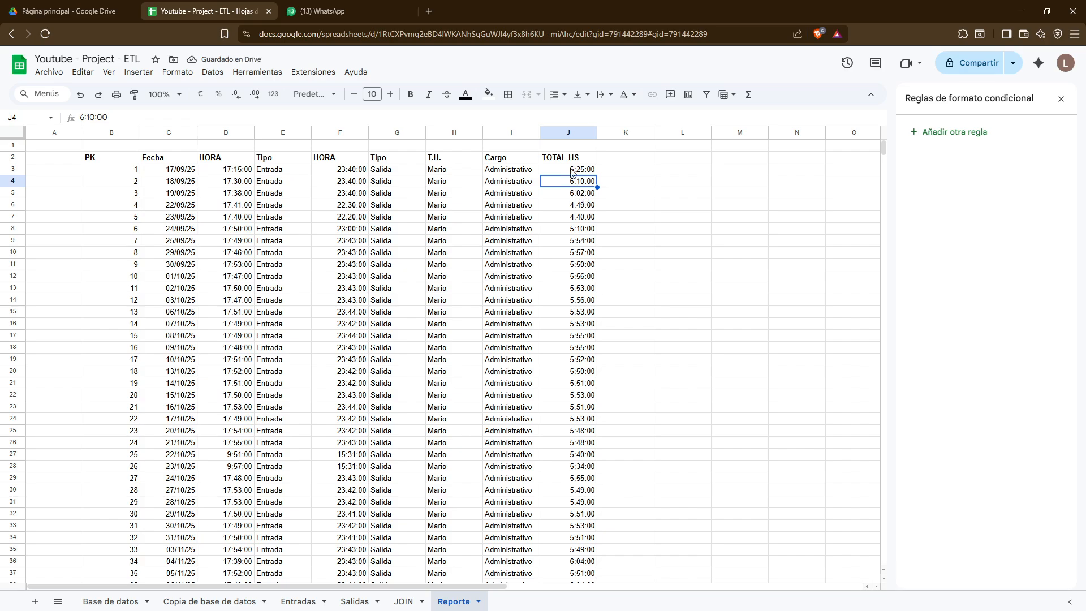
pyautogui.scroll(-20, 571, 173)
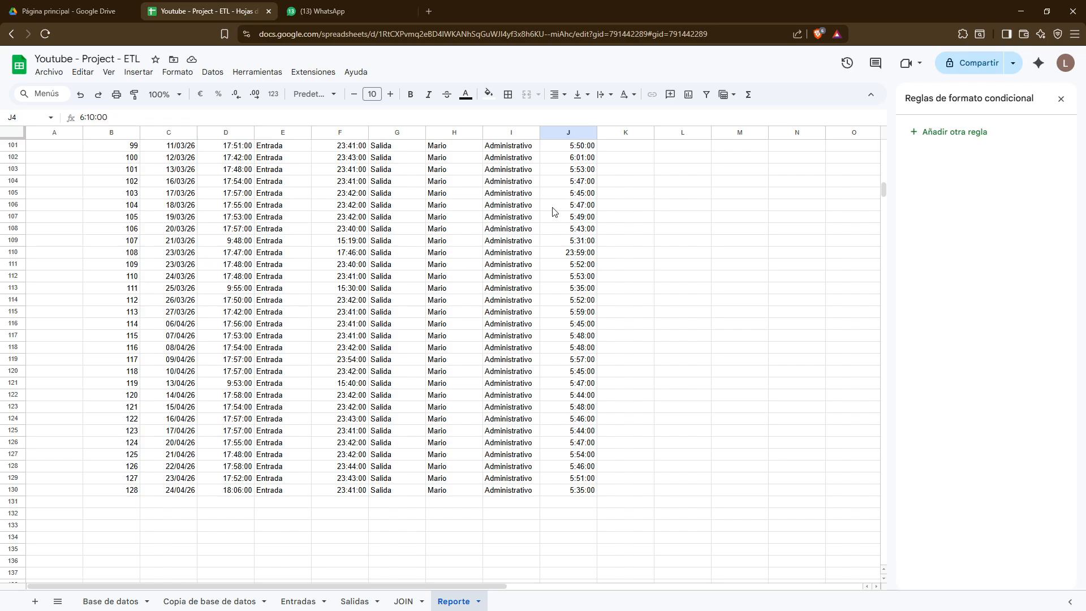
pyautogui.scroll(20, 563, 316)
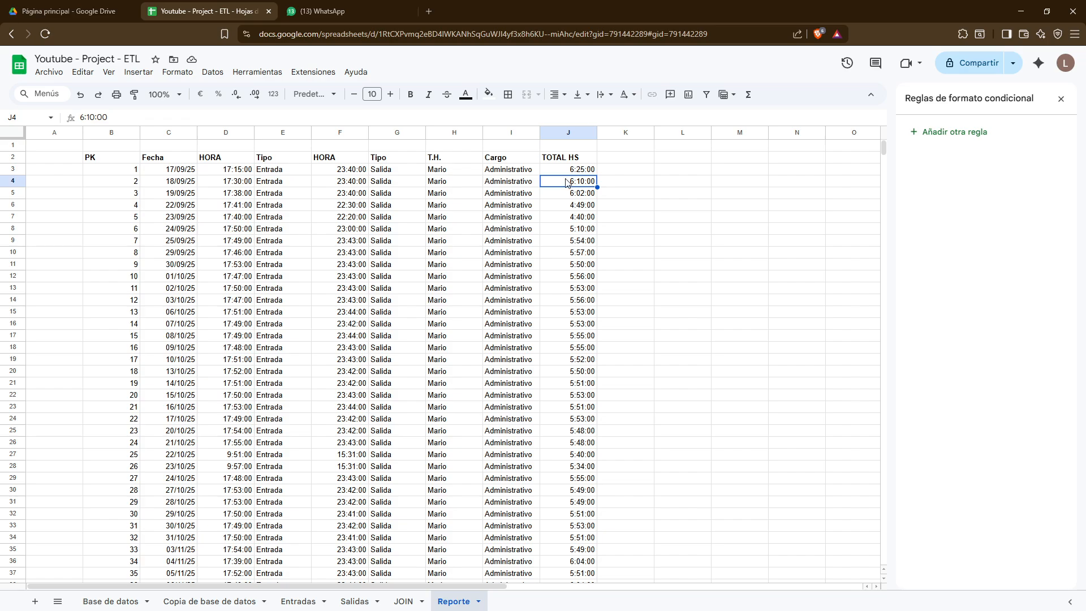
pyautogui.hotkey('ctrl', 'space')
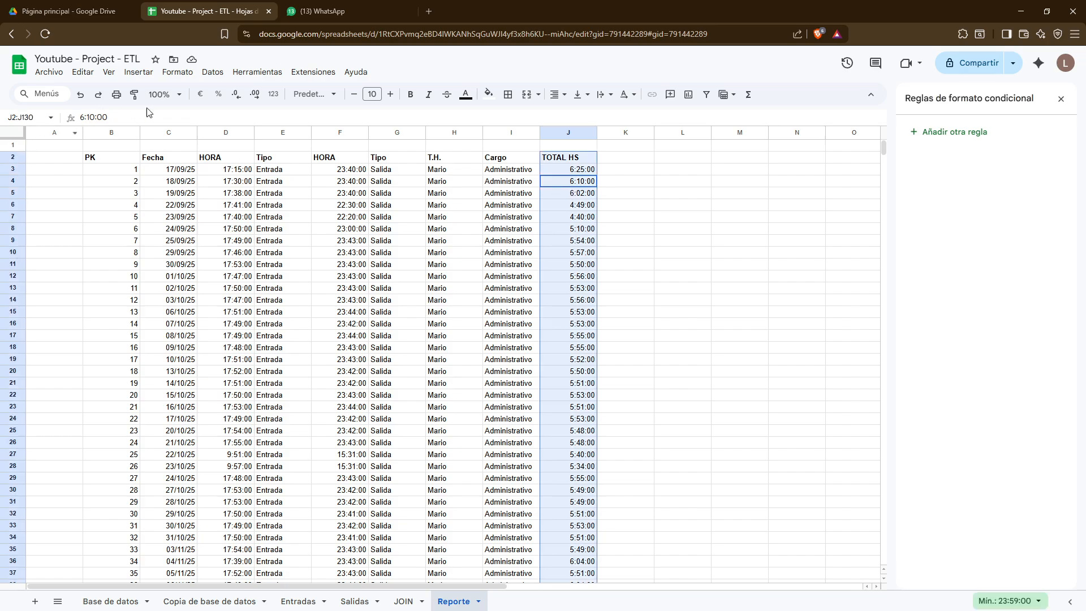
pyautogui.click(177, 72)
pyautogui.click(260, 299)
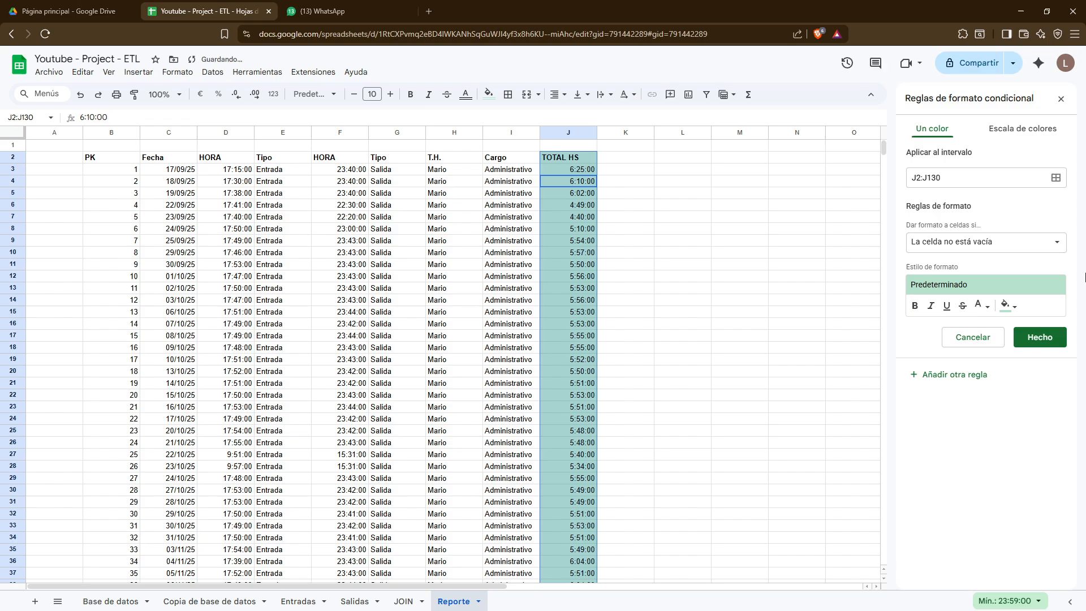
pyautogui.click(1055, 242)
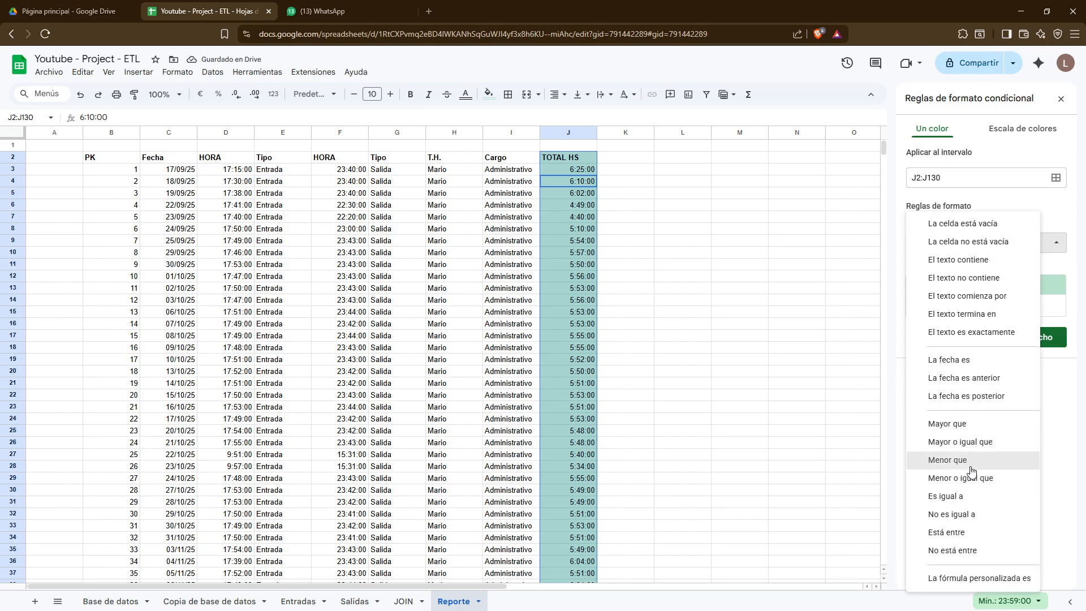
pyautogui.click(969, 424)
pyautogui.click(962, 274)
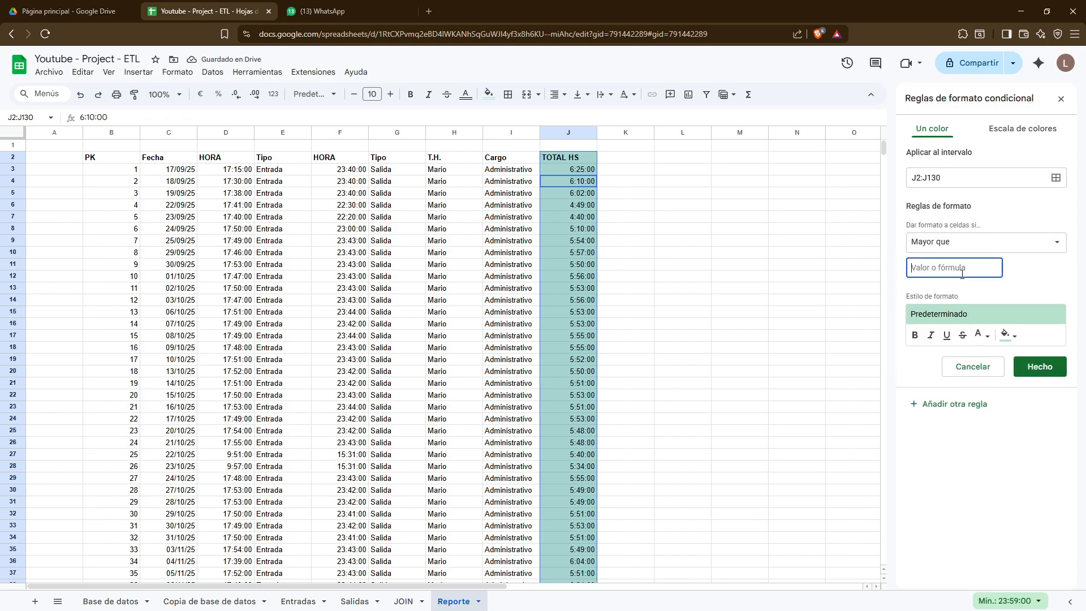
pyautogui.write('05:30:00')
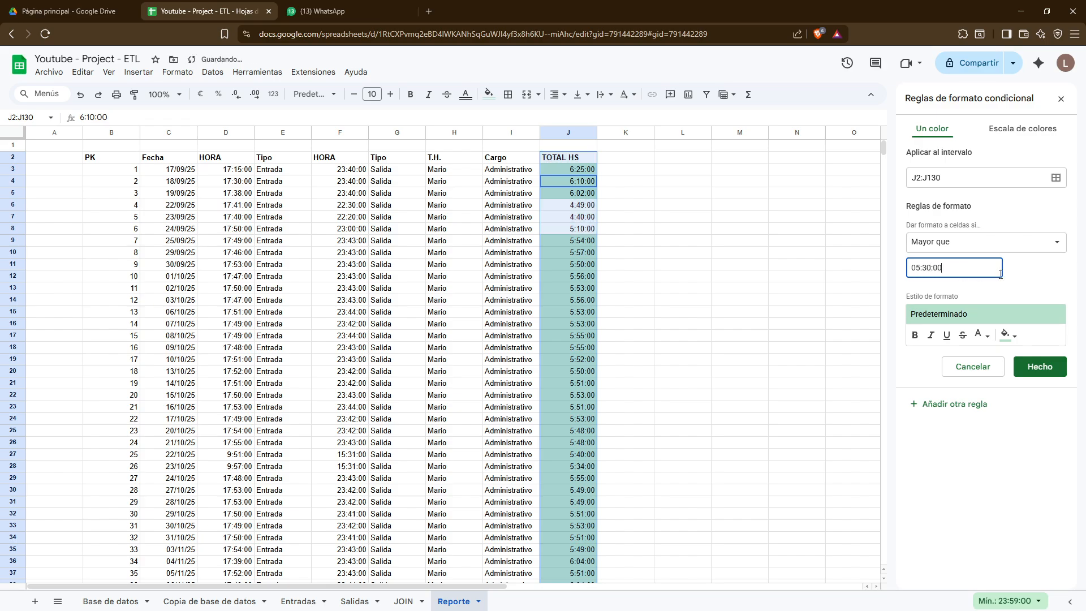
pyautogui.click(1039, 367)
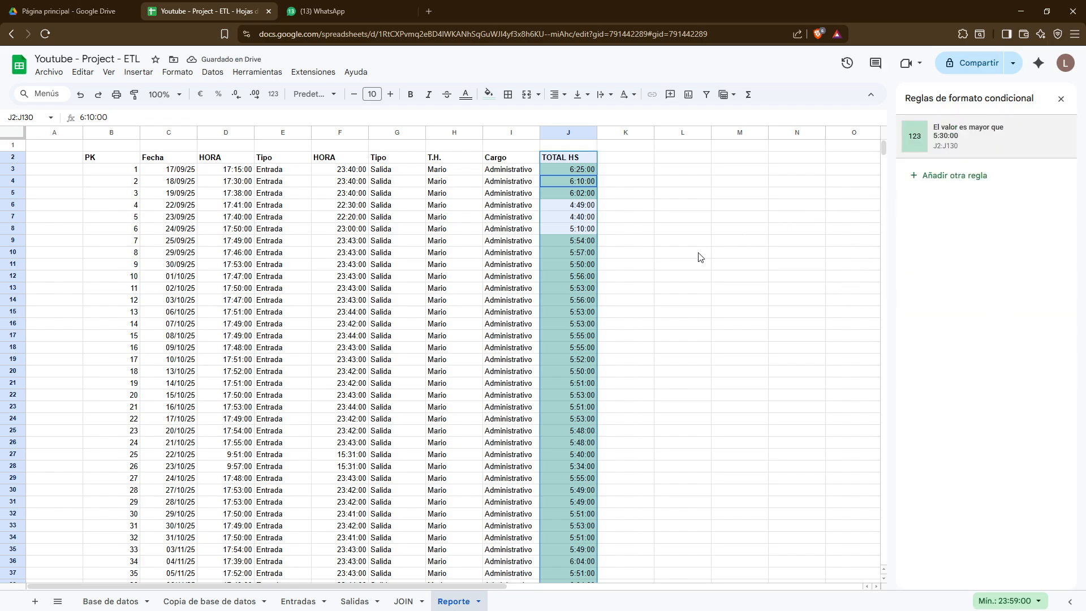
# Examine the conditional highlighting of the TOTAL HS values down the Reporte sheet
pyautogui.click(656, 264)
pyautogui.scroll(-12, 634, 282)
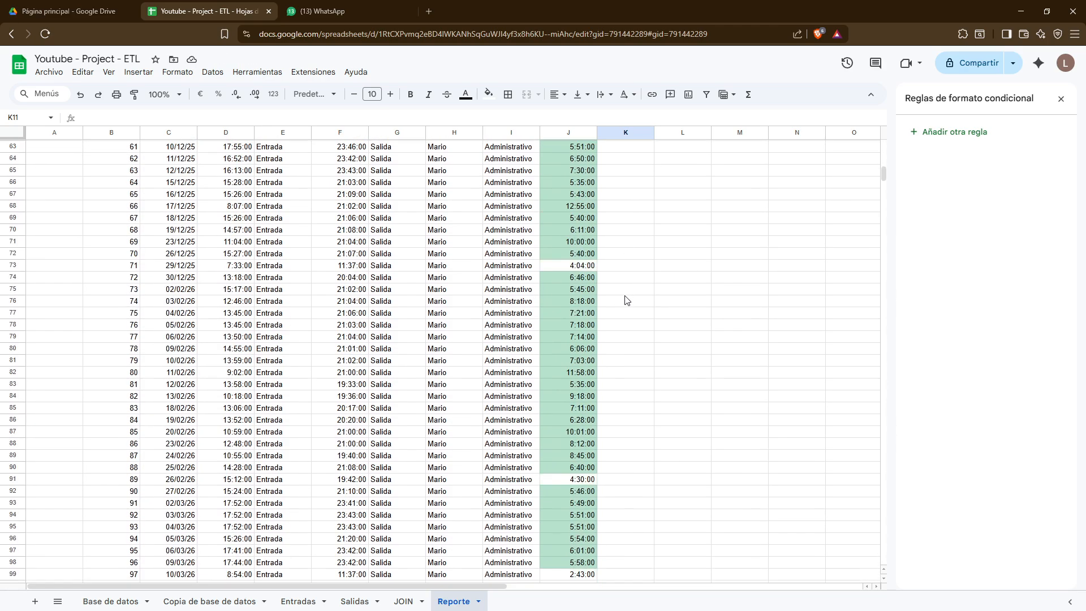
pyautogui.scroll(-10, 625, 301)
pyautogui.scroll(11, 622, 311)
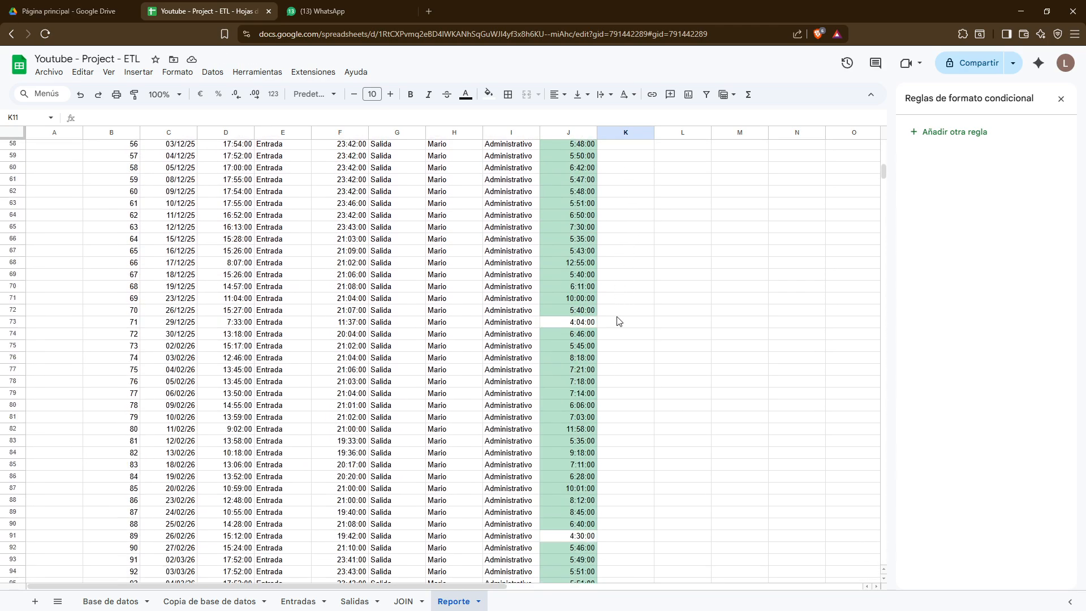
pyautogui.scroll(11, 617, 333)
pyautogui.click(478, 302)
pyautogui.scroll(-10, 498, 334)
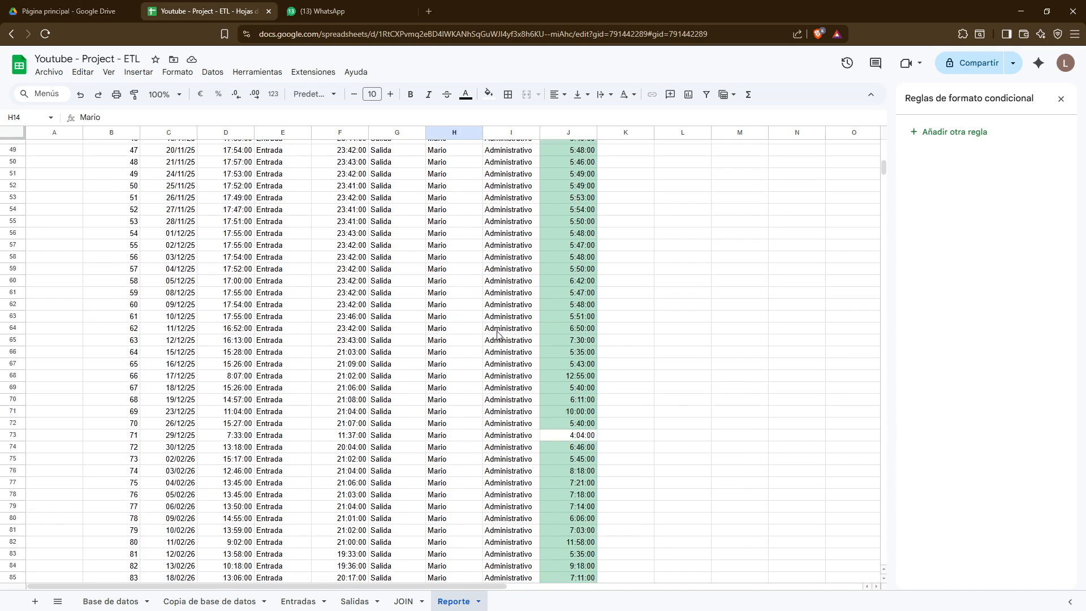
pyautogui.scroll(-10, 498, 334)
pyautogui.scroll(20, 509, 347)
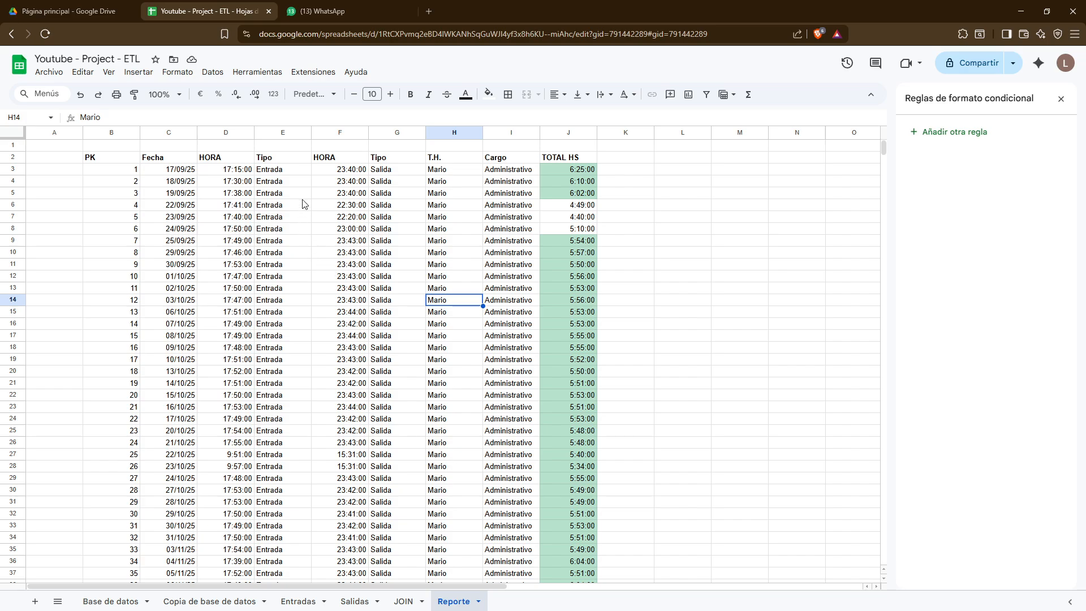
# Compare the entry and exit HORA values with the TOTAL HS results in the first rows of the report
pyautogui.click(225, 182)
pyautogui.click(340, 221)
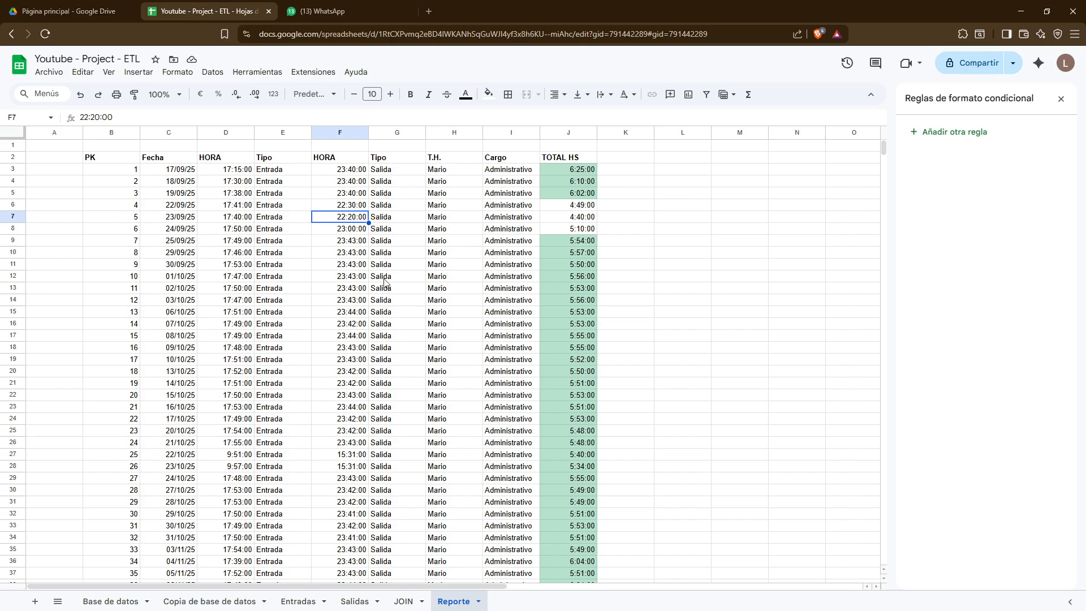
pyautogui.click(355, 280)
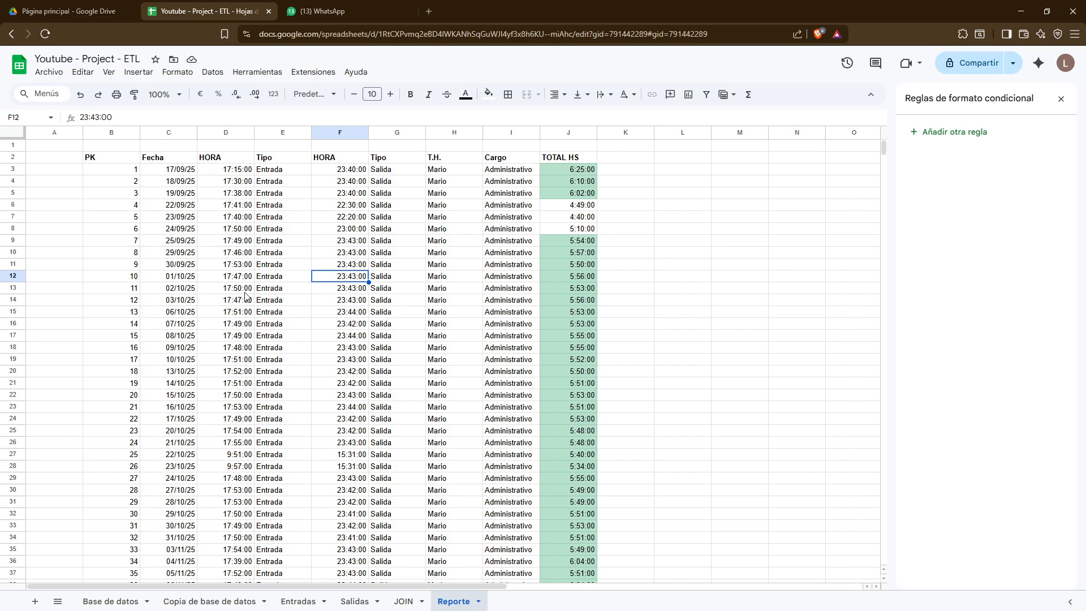
pyautogui.click(558, 162)
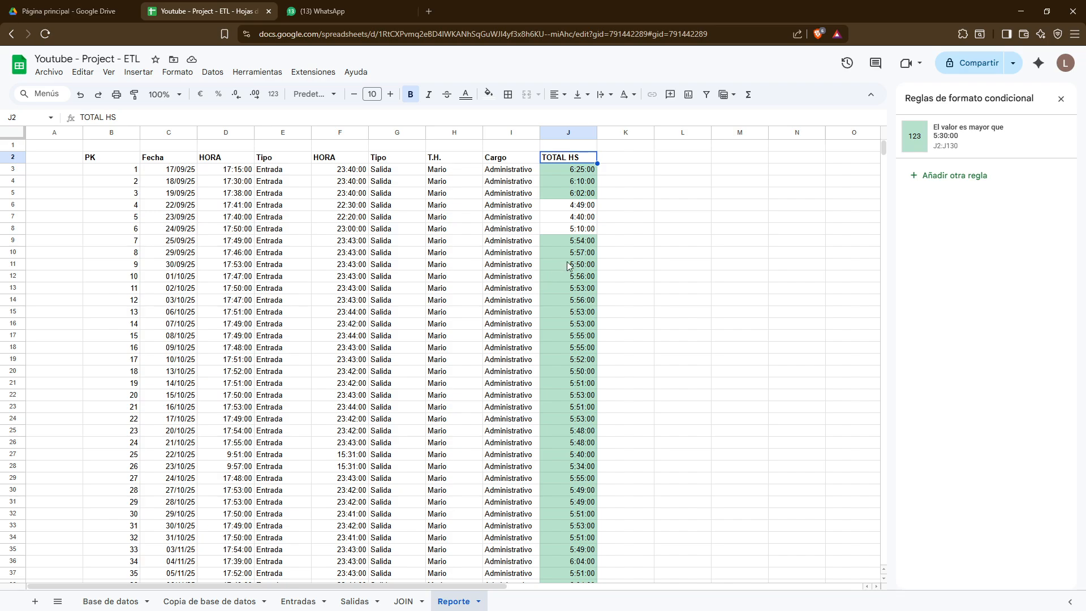
pyautogui.click(575, 183)
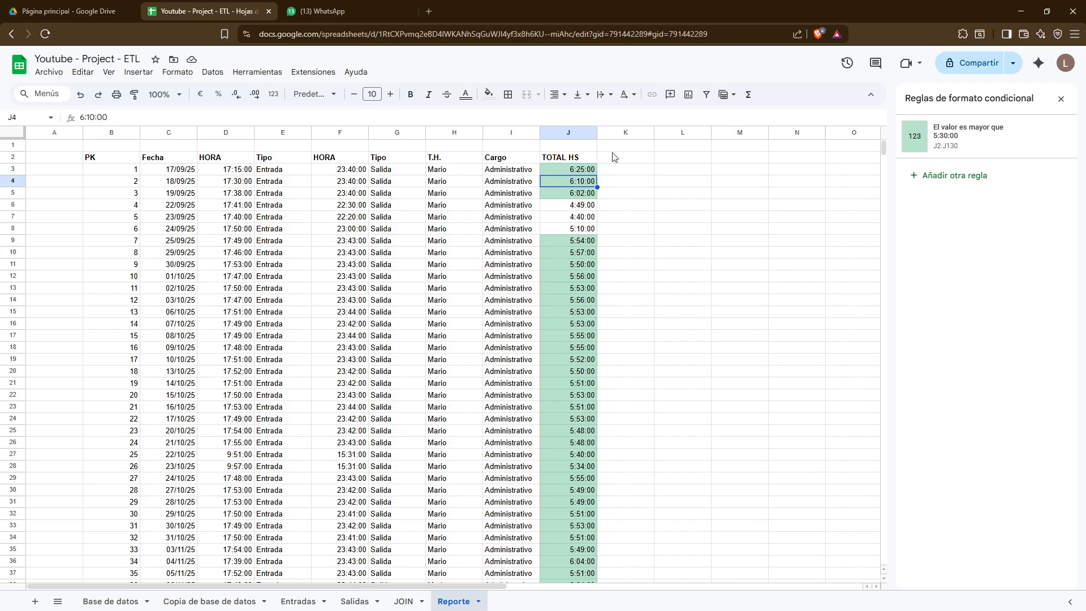
pyautogui.click(608, 170)
pyautogui.click(591, 172)
pyautogui.click(634, 174)
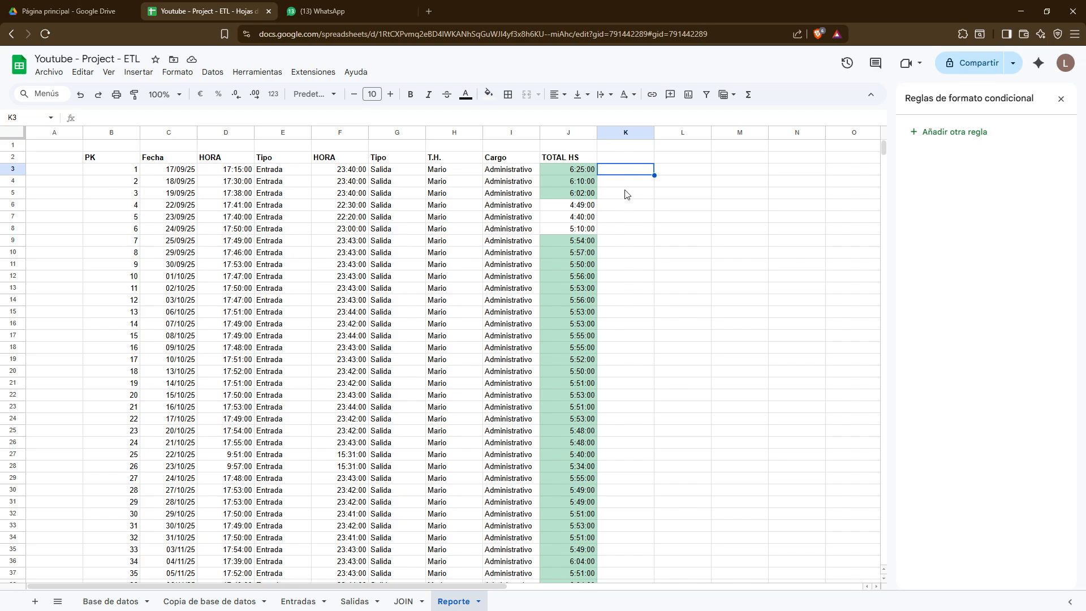
pyautogui.click(641, 219)
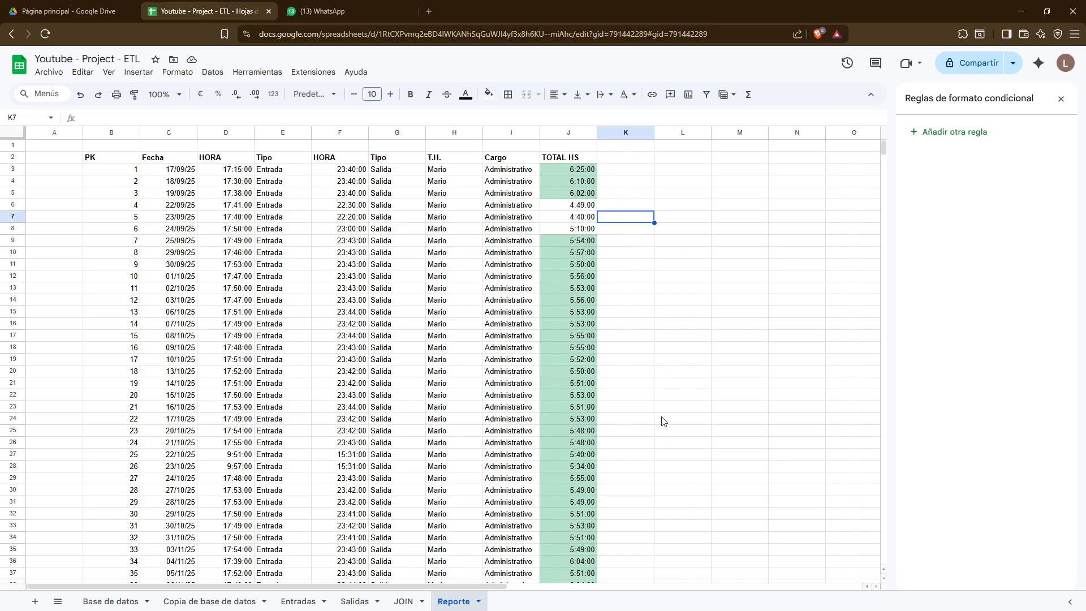
# Check the TOTAL HS highlighting down to the last record in row 130
pyautogui.click(644, 467)
pyautogui.scroll(-5, 633, 461)
pyautogui.click(634, 465)
pyautogui.scroll(-6, 635, 465)
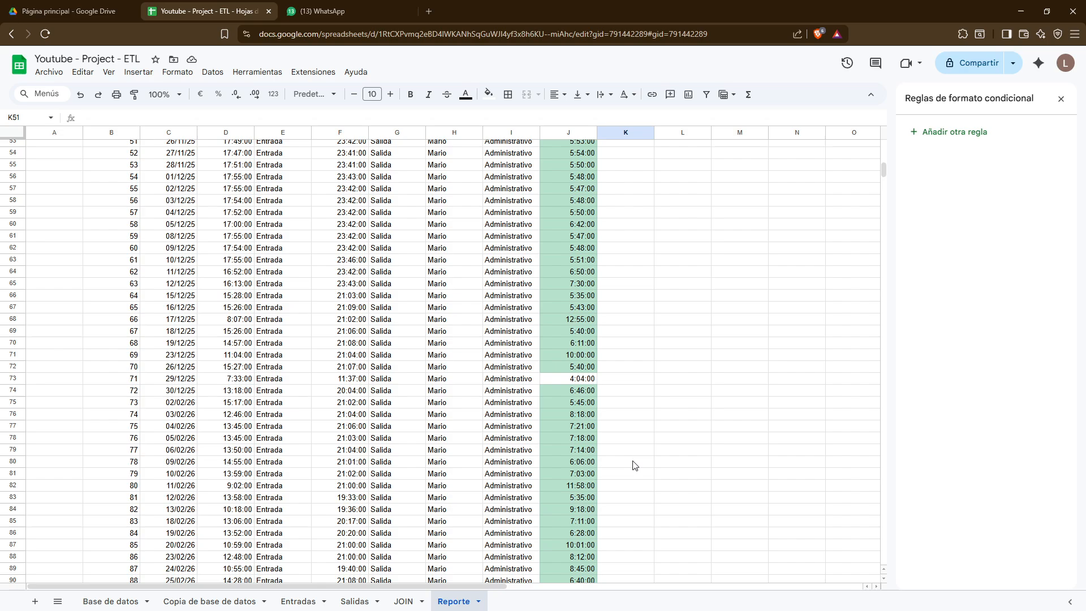
pyautogui.click(634, 461)
pyautogui.scroll(-4, 633, 461)
pyautogui.click(632, 461)
pyautogui.scroll(-5, 632, 464)
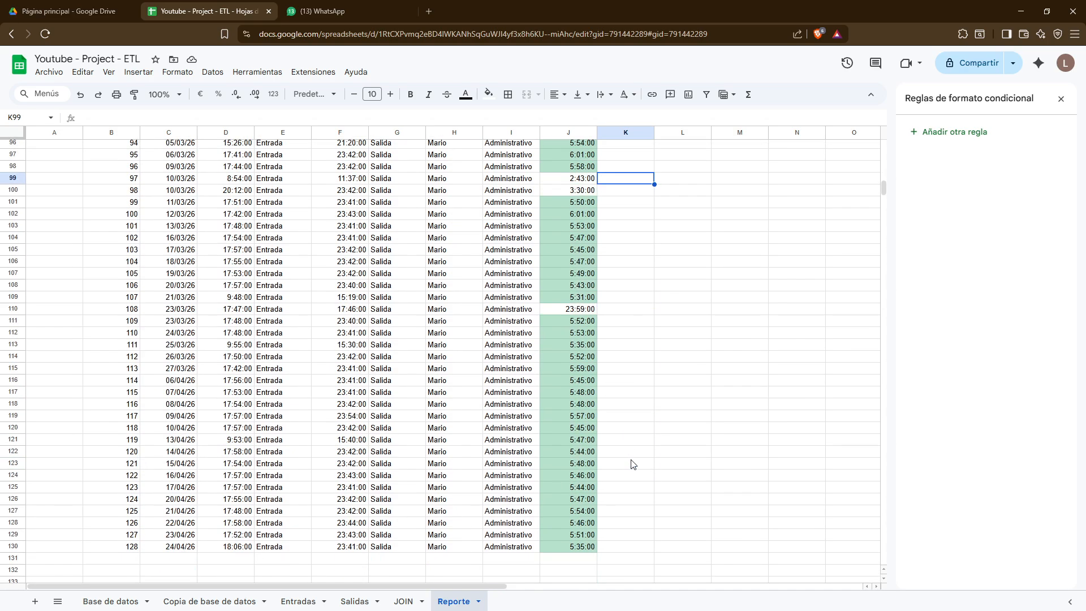
pyautogui.click(640, 550)
pyautogui.scroll(20, 572, 352)
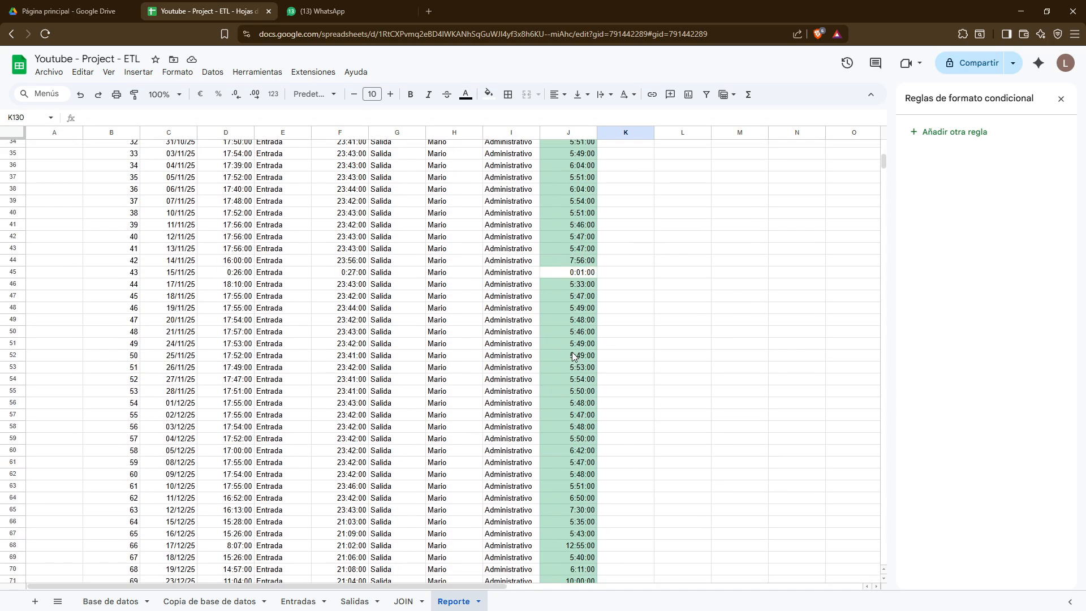
# Review the QUERY formula in Reporte B2 and the Base de datos, Copia de base de datos and Entradas sheets
pyautogui.click(138, 160)
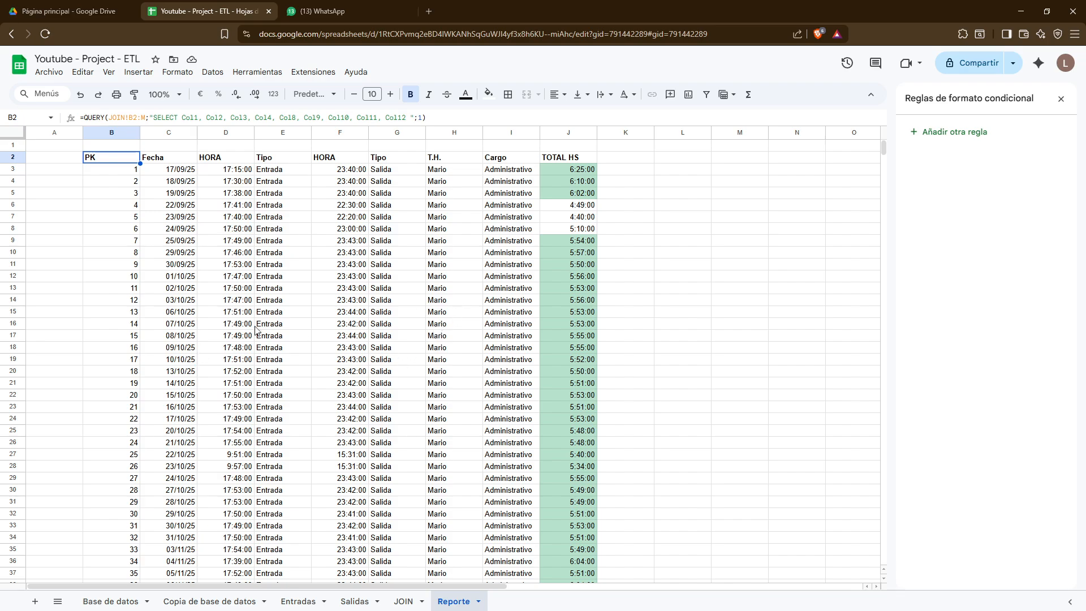
pyautogui.click(112, 600)
pyautogui.scroll(-3, 296, 380)
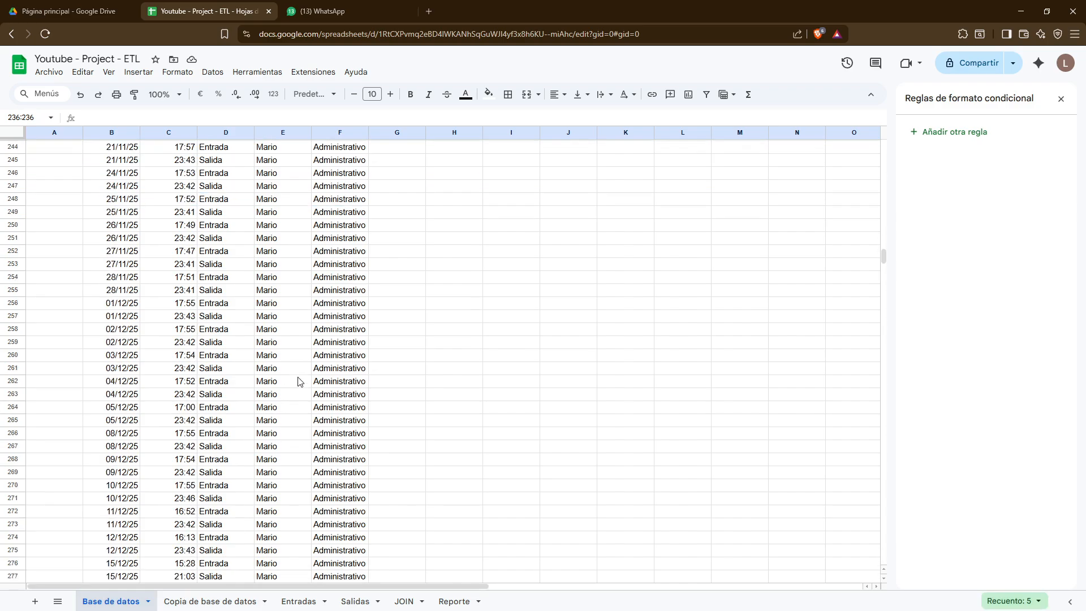
pyautogui.scroll(5, 296, 381)
pyautogui.click(210, 600)
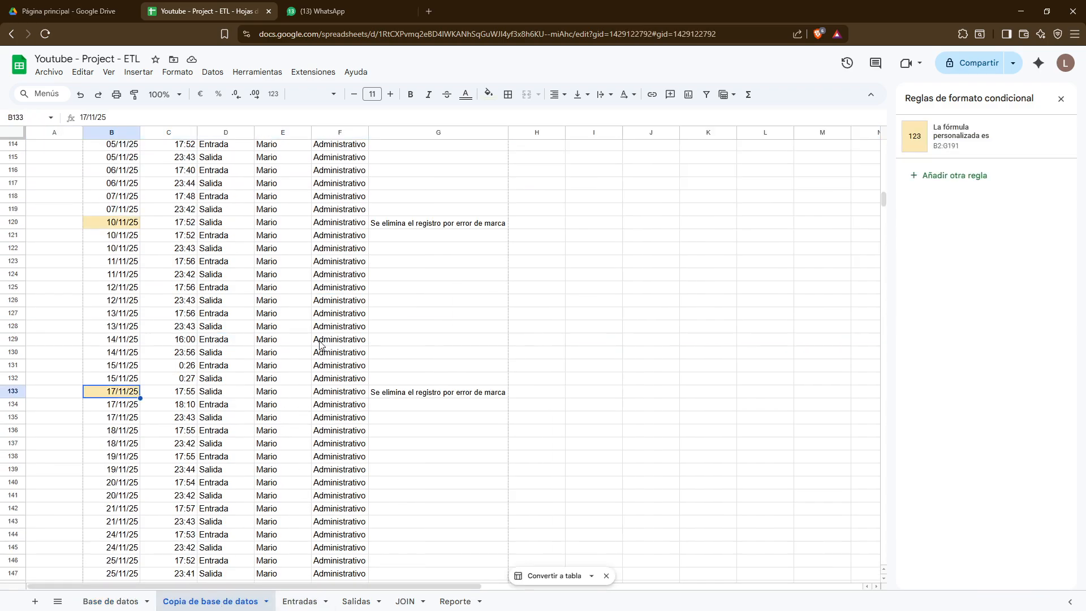
pyautogui.click(308, 601)
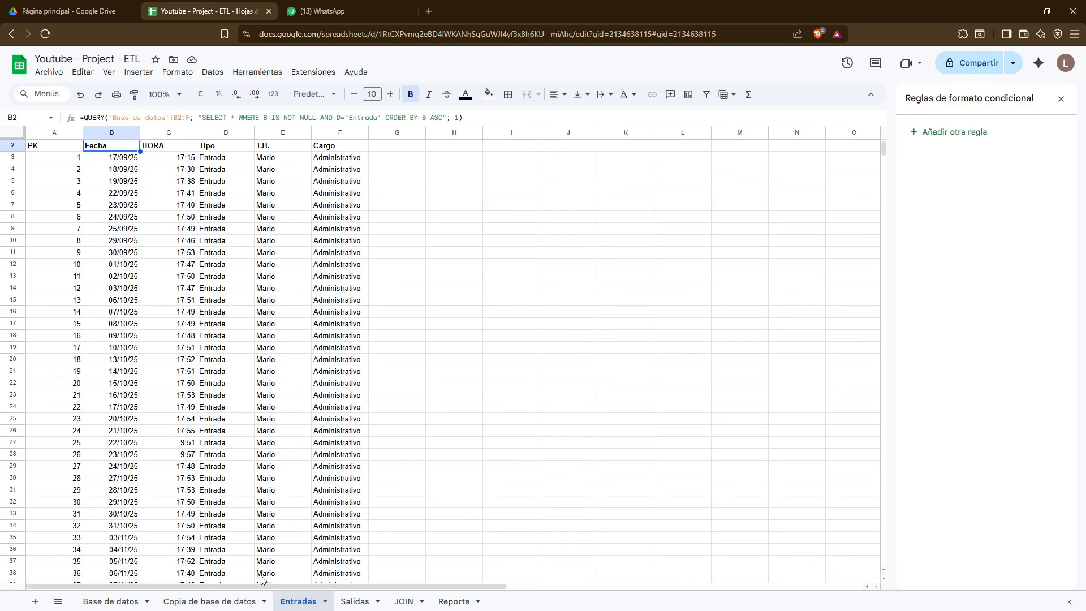
pyautogui.click(224, 607)
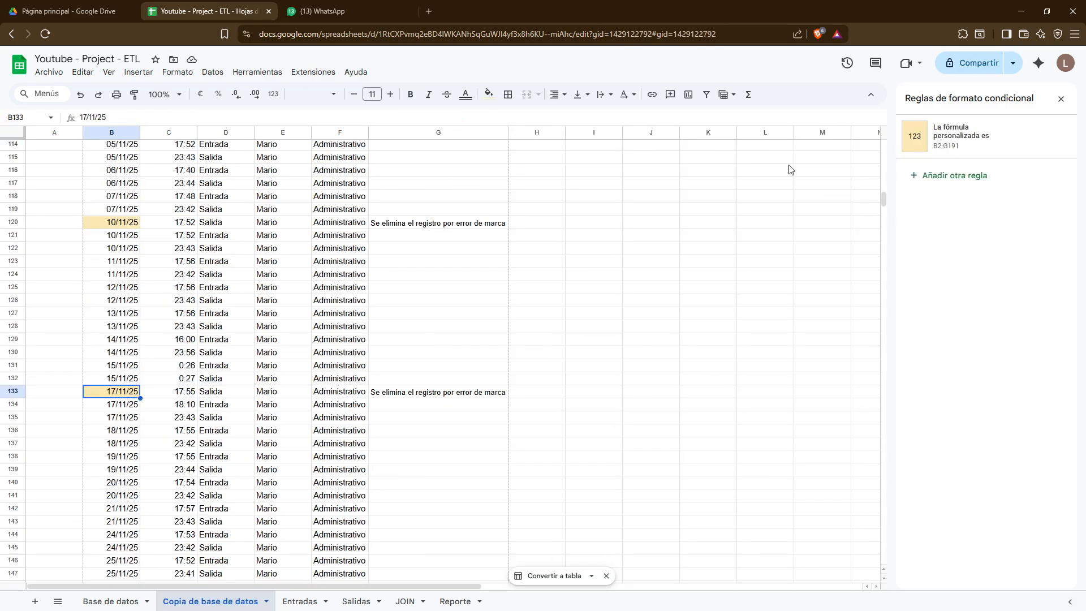
# Examine the flagged records in rows 120 and 133 of Copia de base de datos and look through its remaining entries
pyautogui.click(226, 223)
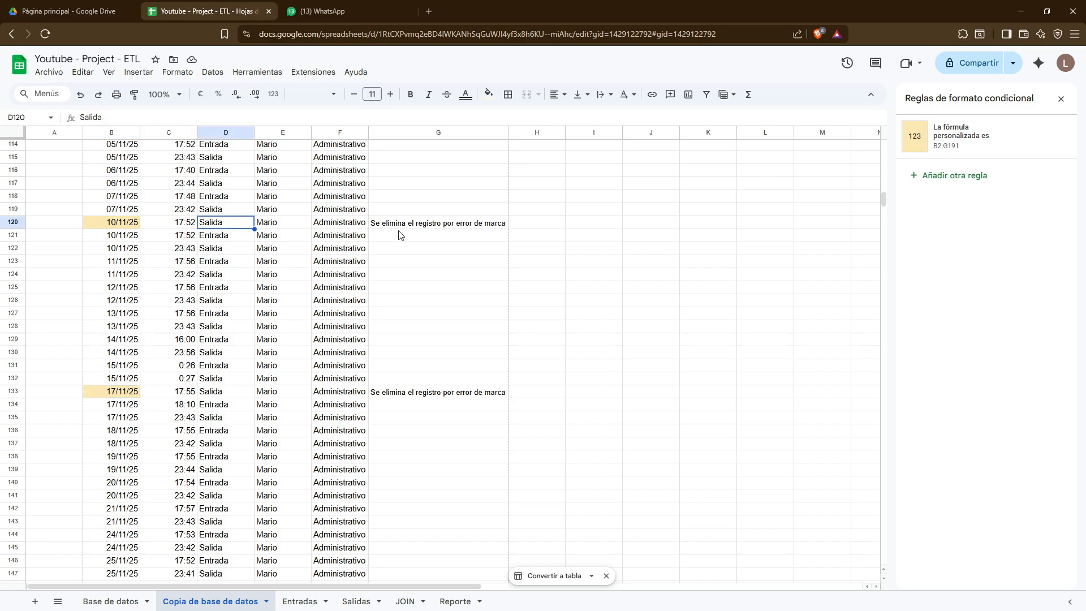
pyautogui.moveTo(401, 235); pyautogui.dragTo(259, 229)
pyautogui.moveTo(326, 221); pyautogui.dragTo(133, 221)
pyautogui.click(217, 276)
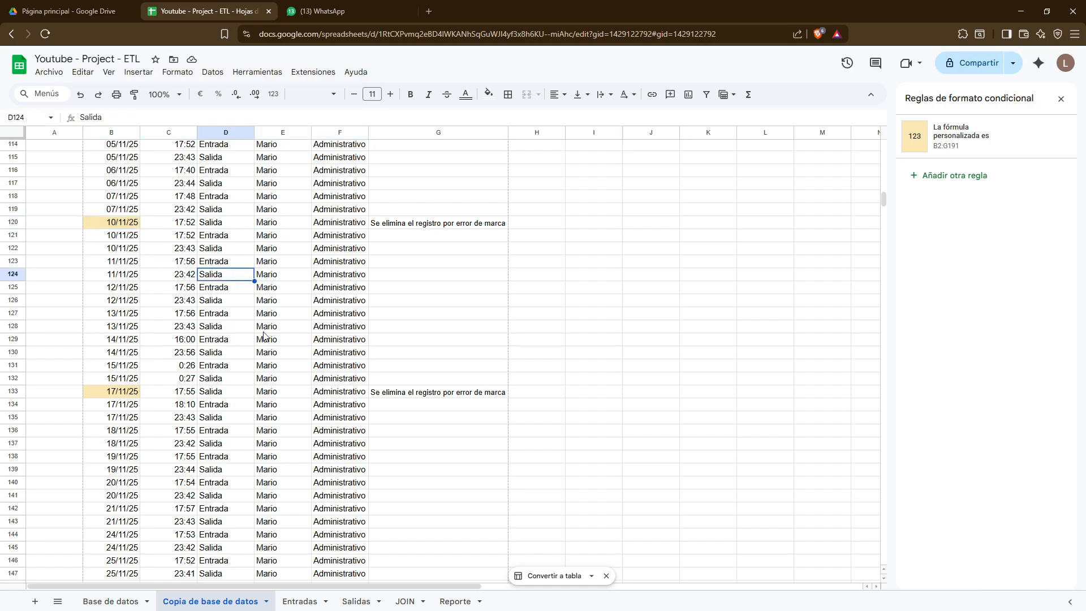
pyautogui.moveTo(356, 392); pyautogui.dragTo(120, 398)
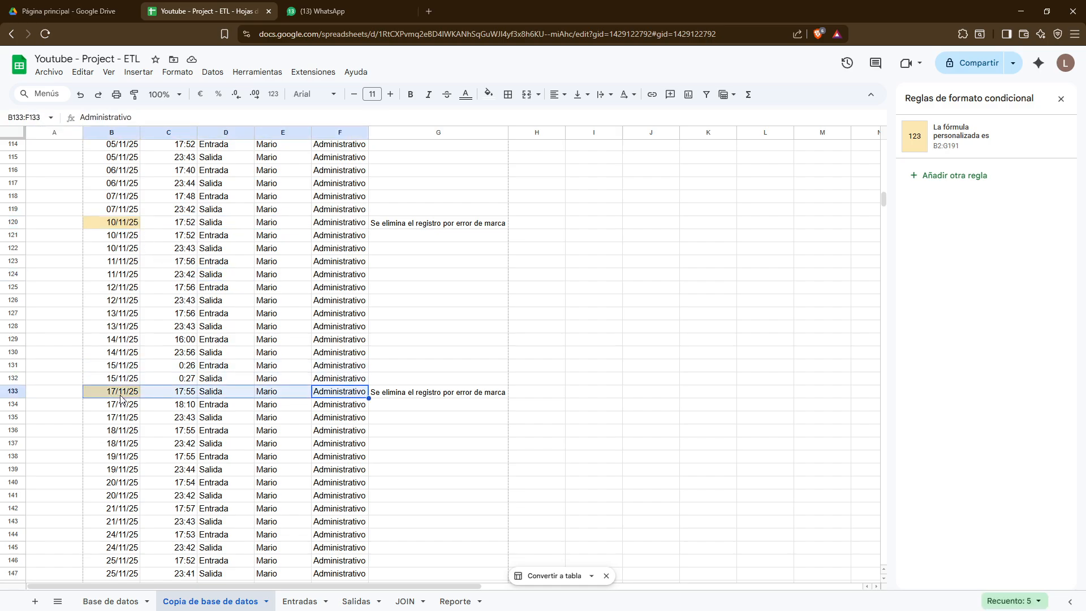
pyautogui.scroll(20, 334, 276)
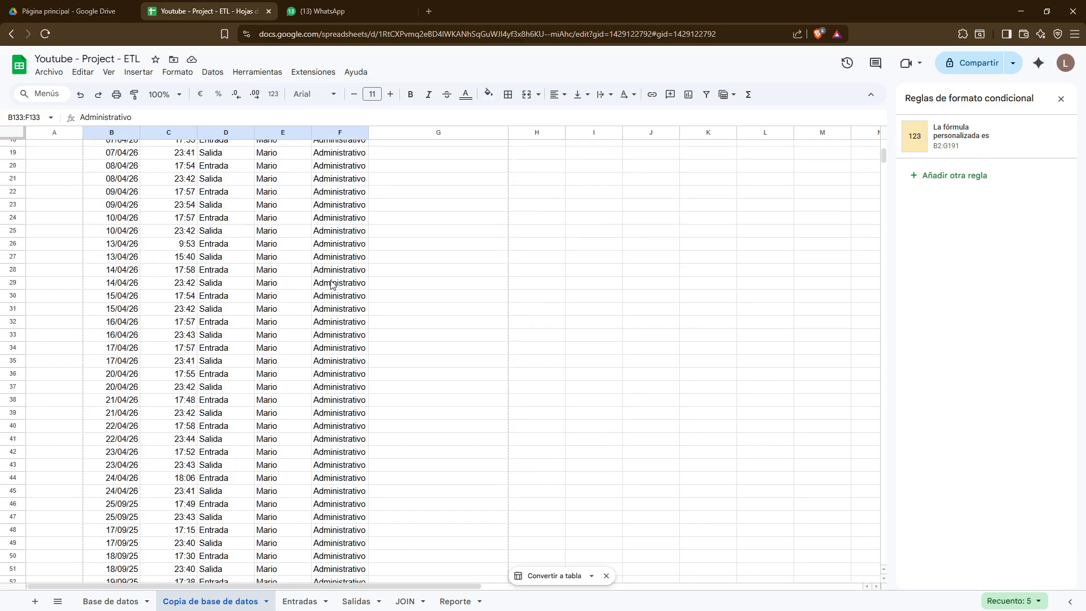
pyautogui.click(196, 199)
pyautogui.scroll(-20, 243, 385)
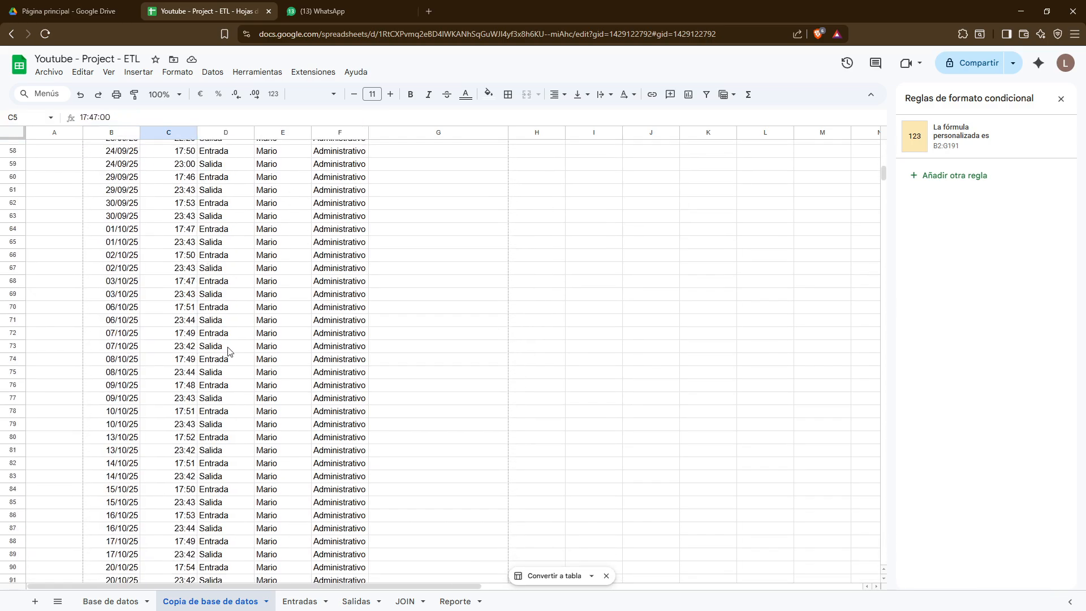
pyautogui.scroll(-4, 243, 384)
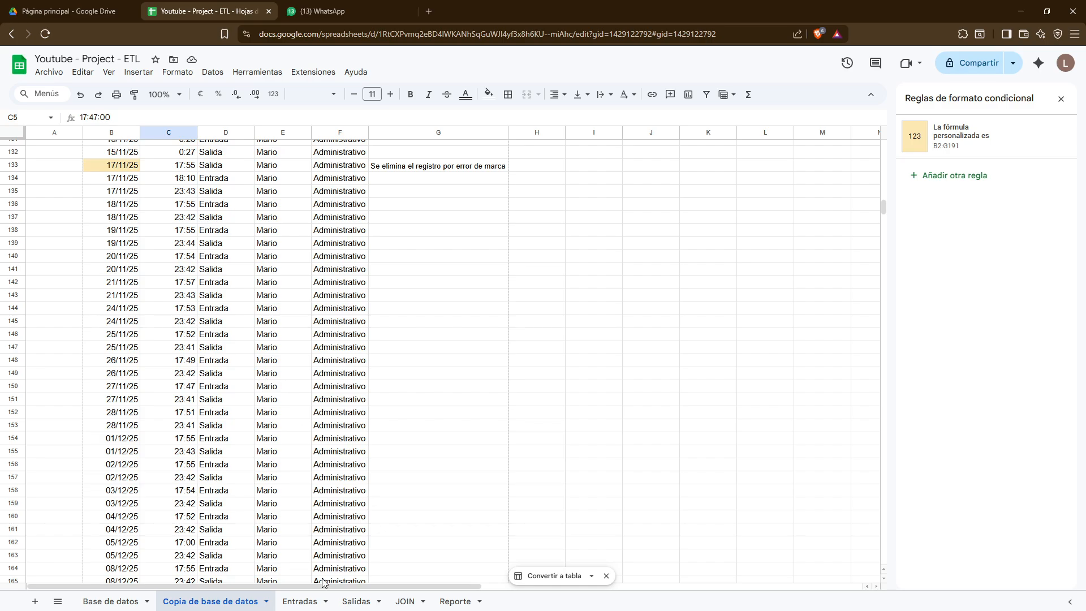
# Review the Entradas, Salidas and JOIN sheets in turn and return to the Reporte sheet
pyautogui.click(300, 600)
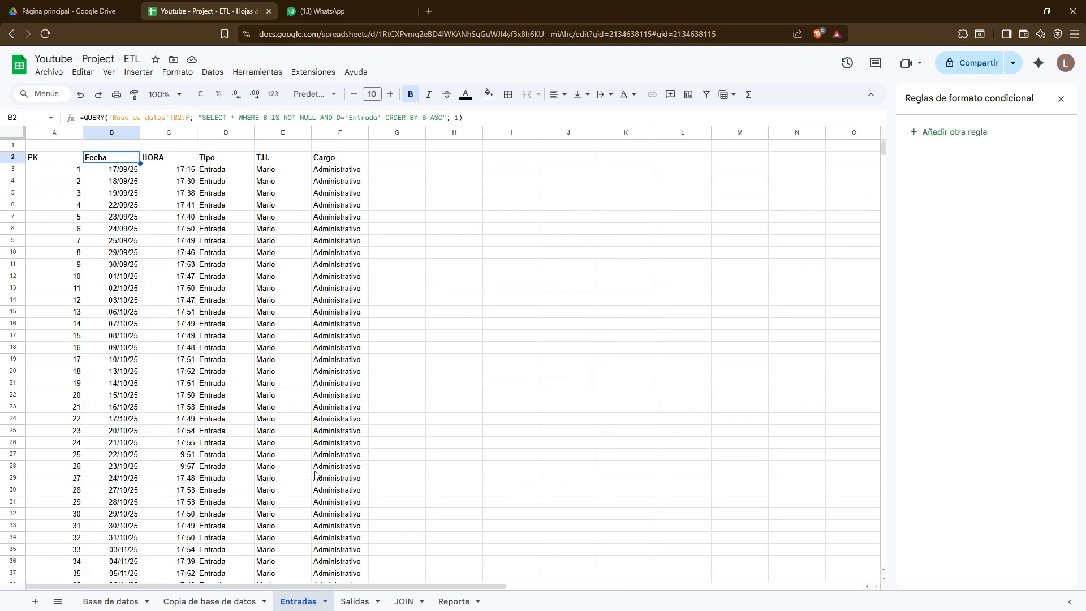
pyautogui.click(354, 600)
pyautogui.scroll(-3, 329, 306)
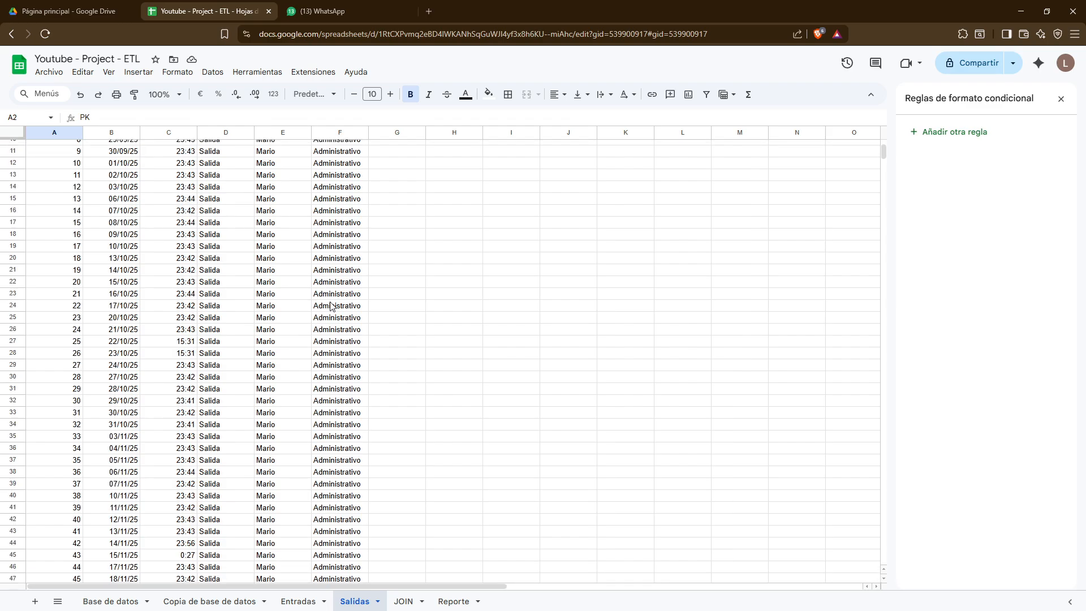
pyautogui.scroll(-10, 331, 306)
pyautogui.scroll(14, 317, 311)
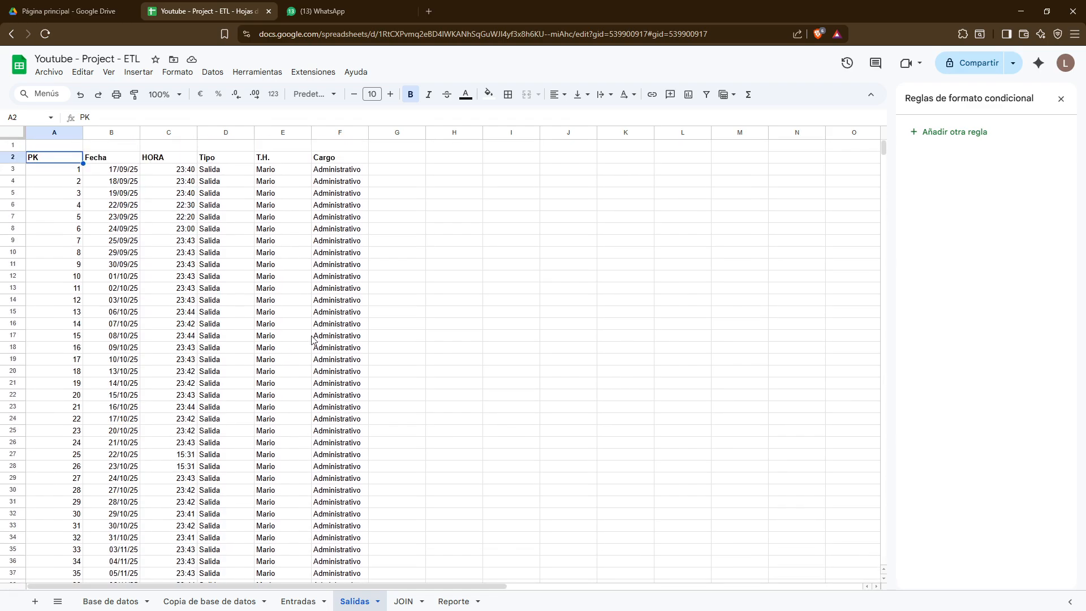
pyautogui.click(403, 601)
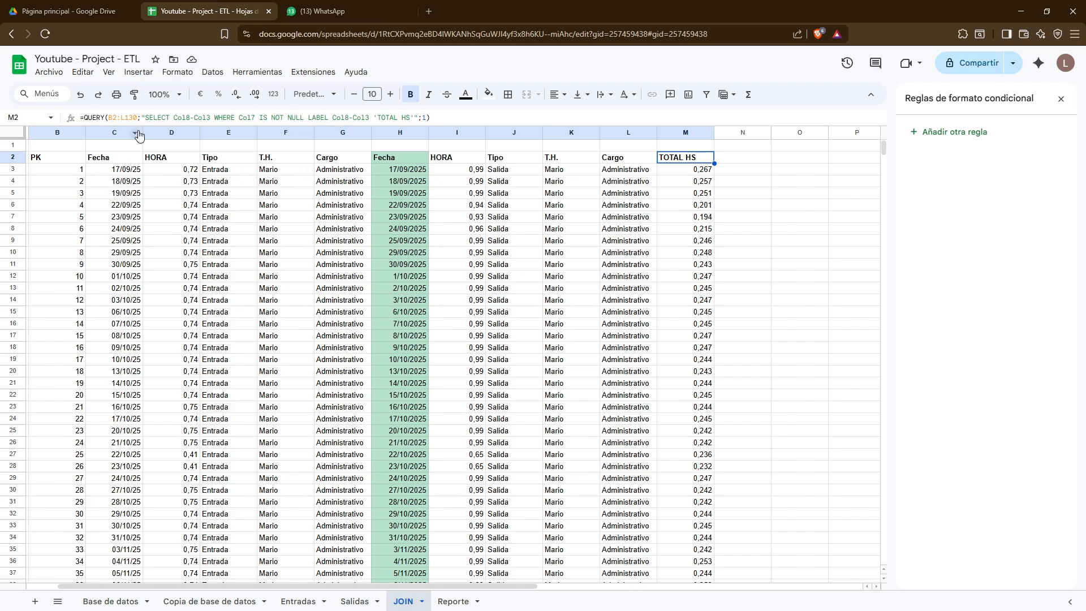
pyautogui.click(453, 601)
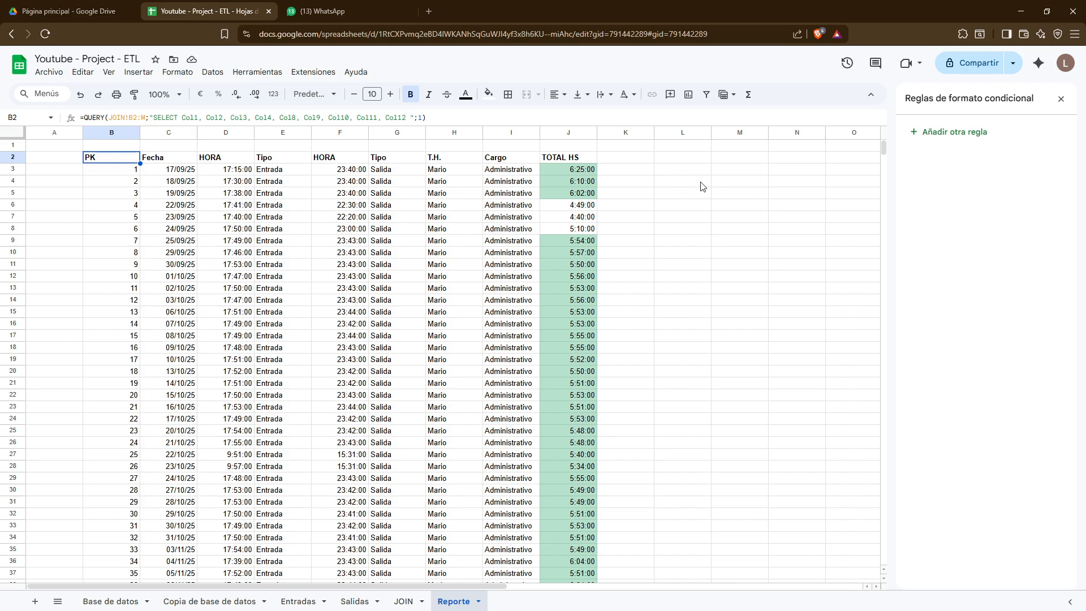
# Start a QUERY formula in L2 of Reporte with B2:J130 as its data range
pyautogui.click(672, 164)
pyautogui.write('=')
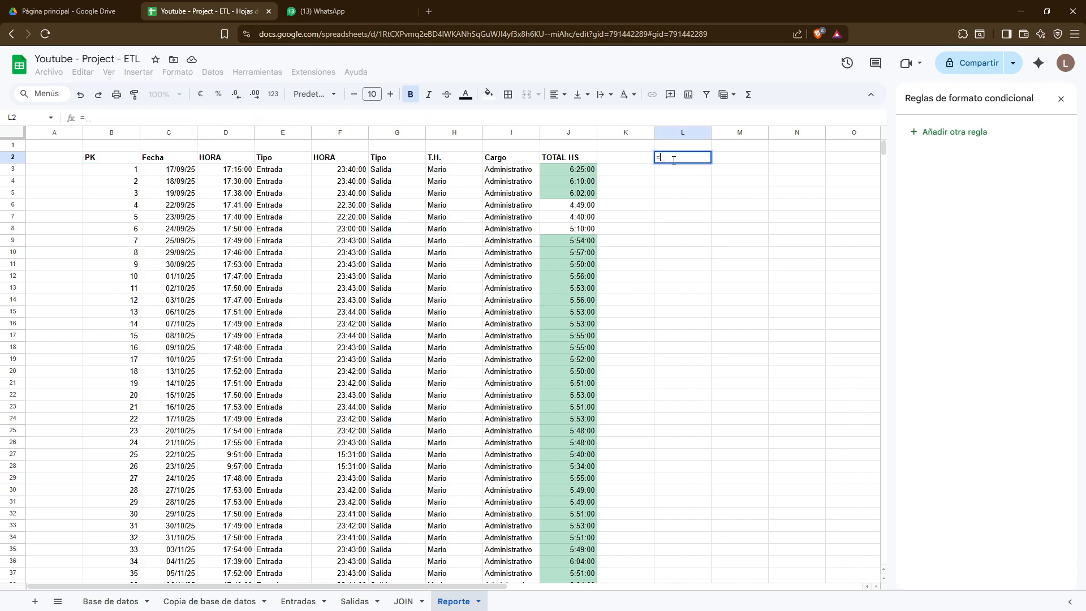
pyautogui.write('QUERY(')
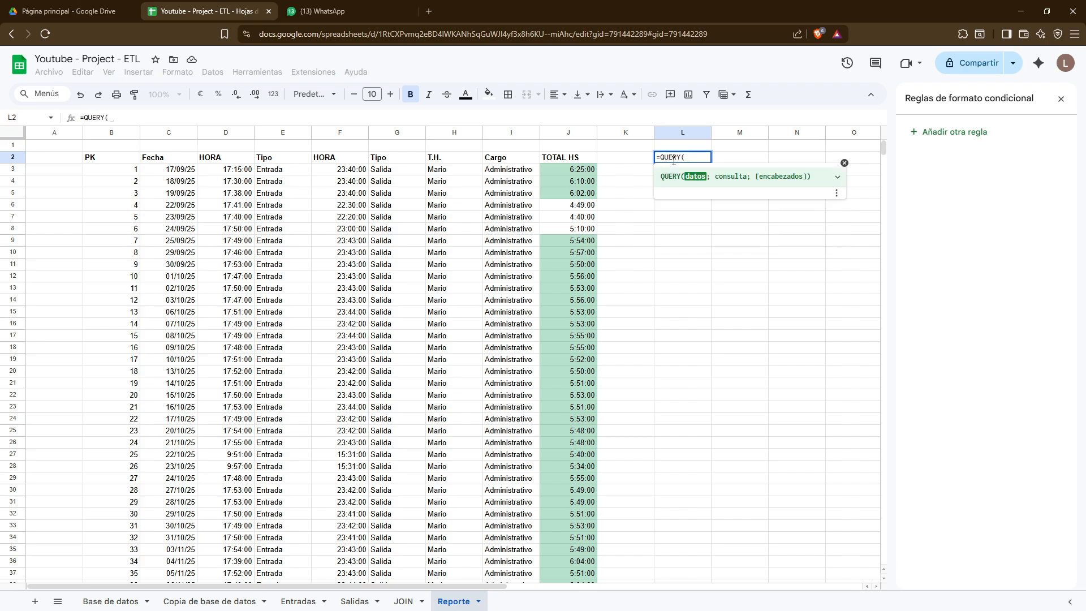
pyautogui.press('Left')
pyautogui.press('Left')
pyautogui.press('Left')
pyautogui.press('Left')
pyautogui.press('Left')
pyautogui.press('Left')
pyautogui.press('Left')
pyautogui.press('Left')
pyautogui.press('Left')
pyautogui.press('Left')
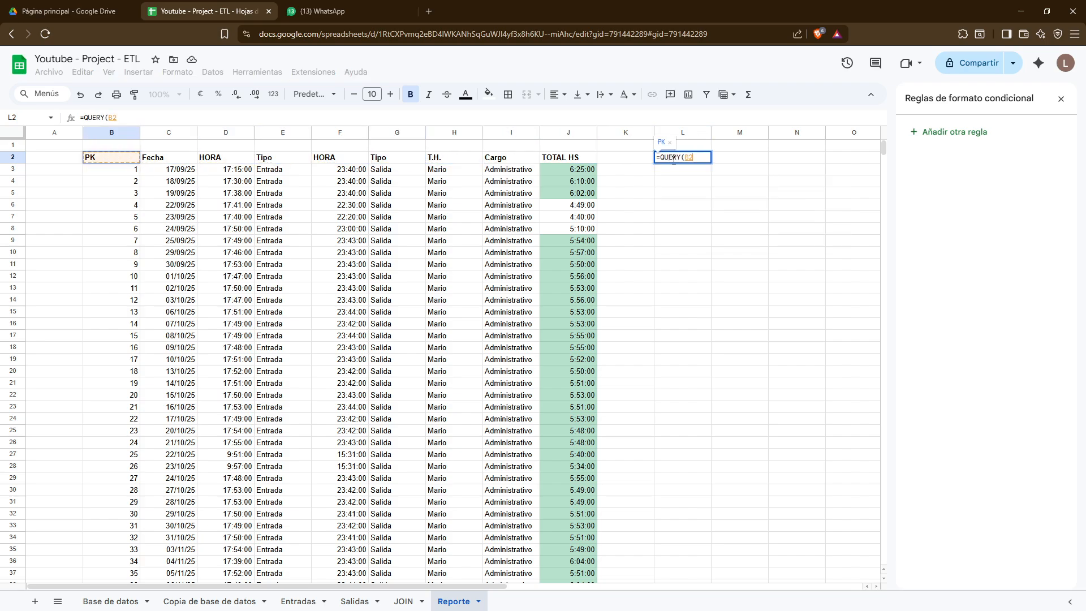
pyautogui.hotkey('ctrl', 'shift', 'Right')
pyautogui.hotkey('ctrl', 'shift', 'Down')
pyautogui.write(';')
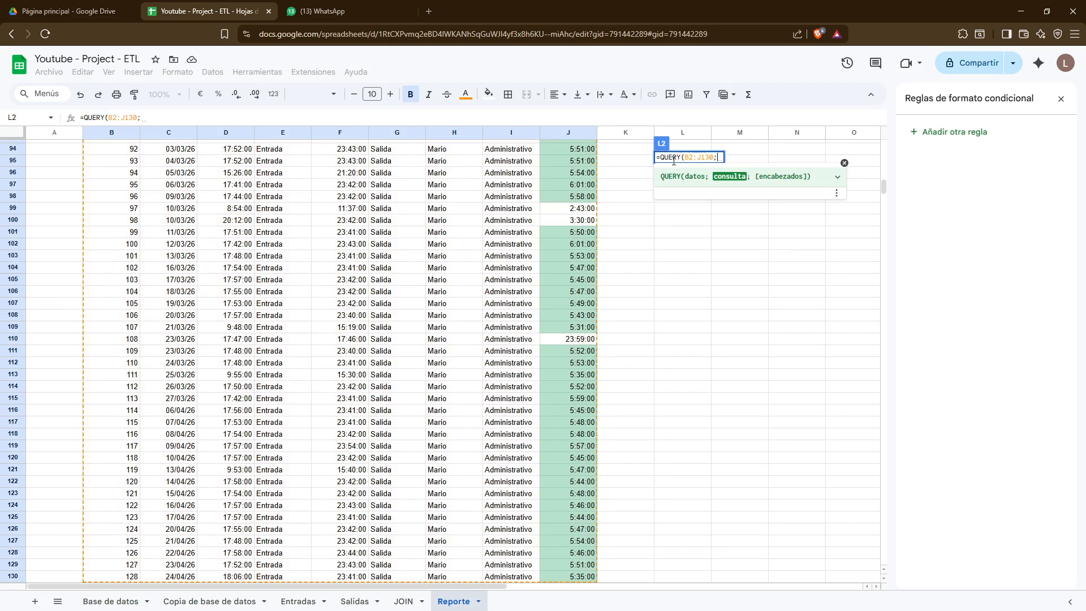
# Complete the L2 formula with the query "SELECT Col4" to return the first Tipo column
pyautogui.write('"SECECT')
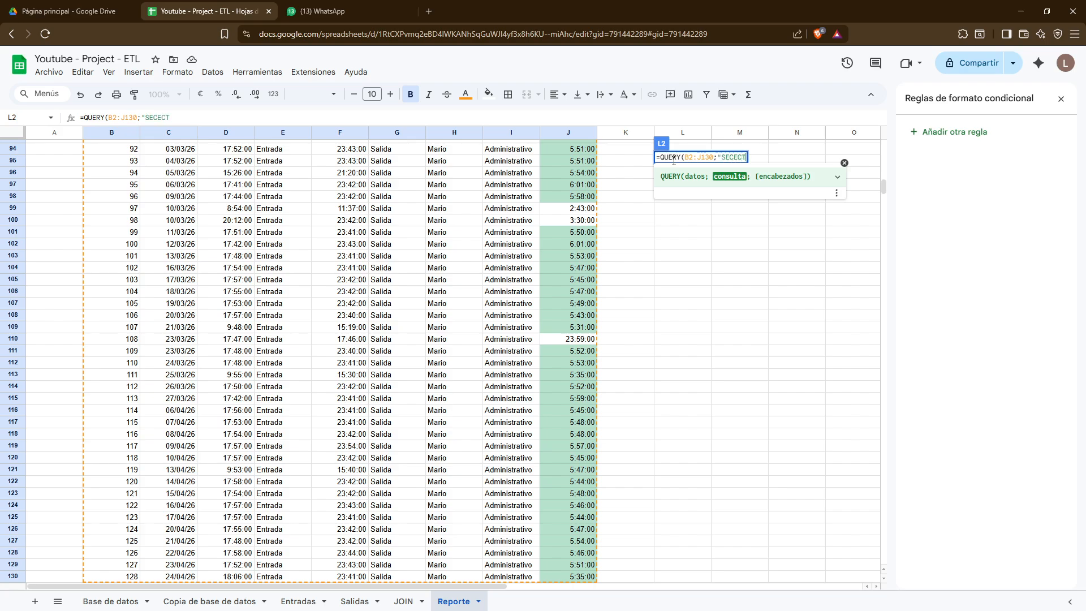
pyautogui.press('BackSpace')
pyautogui.press('BackSpace')
pyautogui.press('BackSpace')
pyautogui.write('LECT Col4')
pyautogui.press('Return')
pyautogui.press('Up')
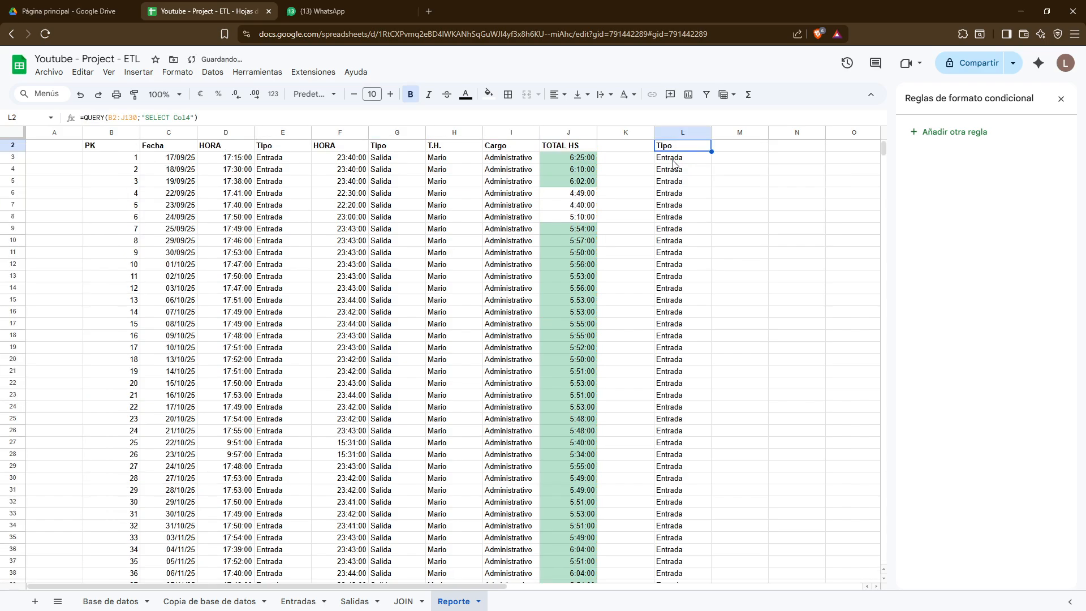
# Extend the L2 query with the condition "WHERE Col4 IS NOT NULL" after SELECT Col4
pyautogui.press('Up')
pyautogui.press('Down')
pyautogui.press('F2')
pyautogui.press('Left')
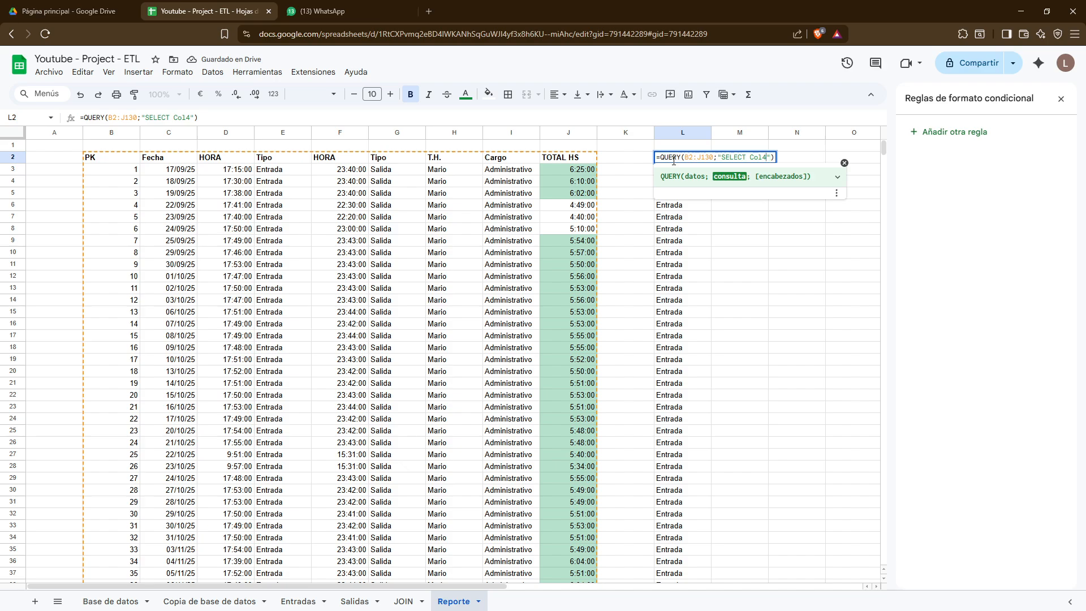
pyautogui.write('WHERE ')
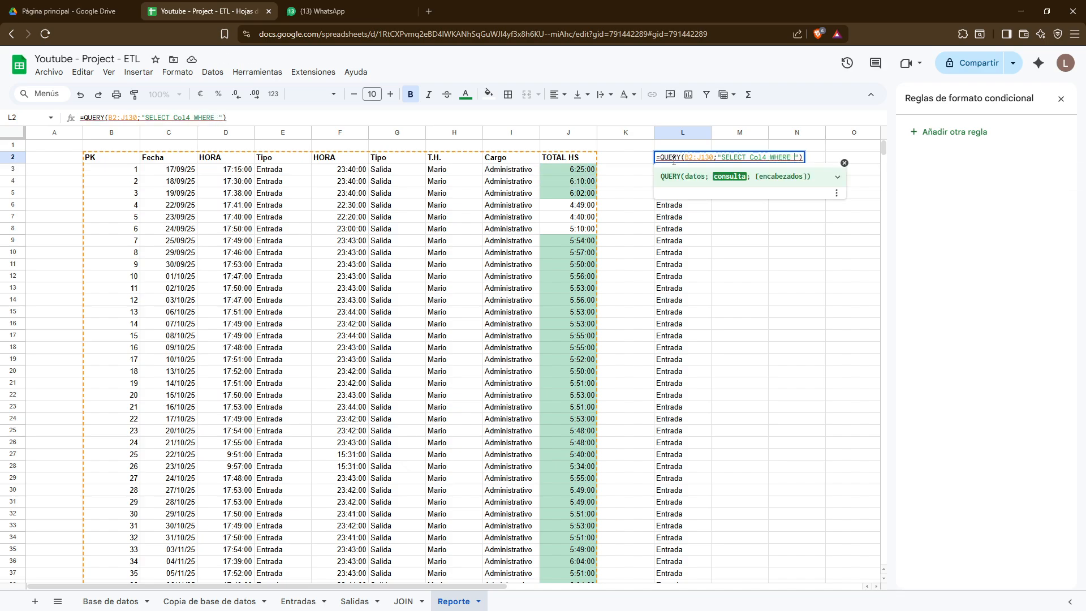
pyautogui.write('Col5')
pyautogui.write('4 IS NOT NU')
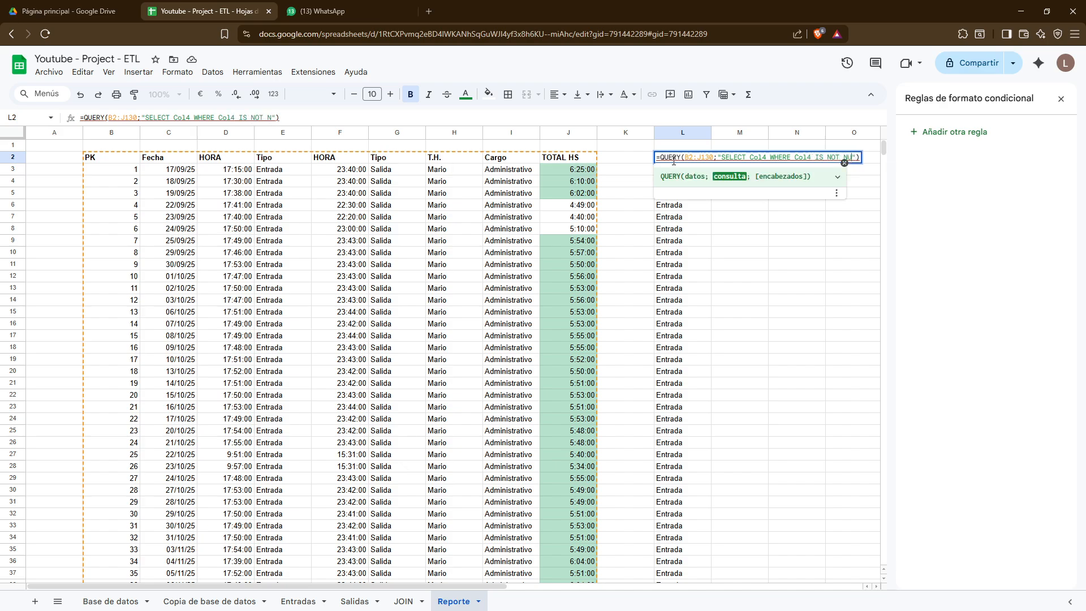
pyautogui.write('LL')
pyautogui.press('Return')
# Add 1 as the header-rows argument of the QUERY formula in L2
pyautogui.doubleClick(673, 161)
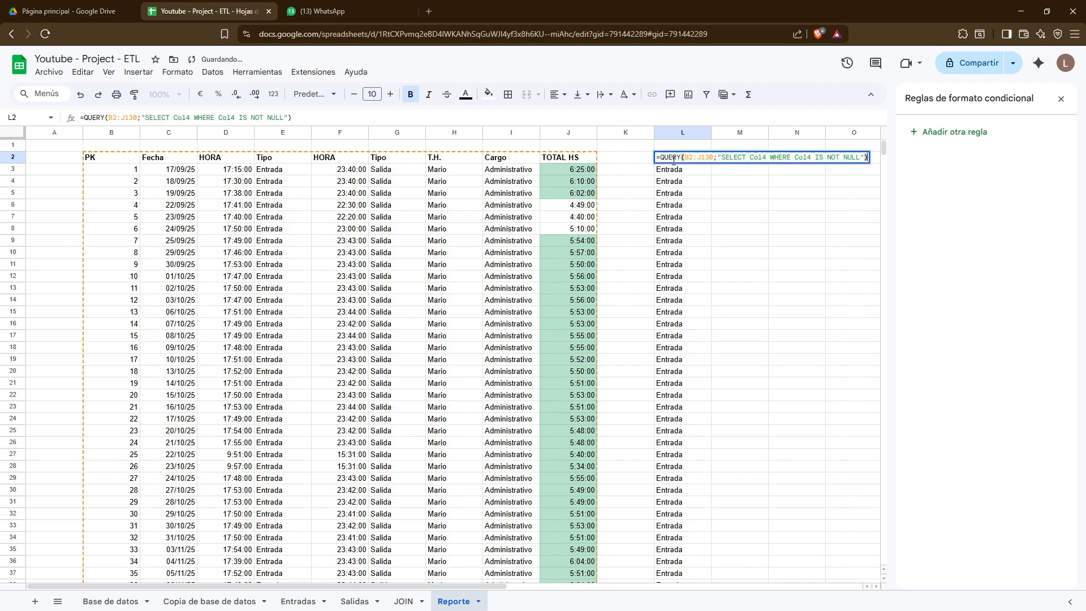
pyautogui.write(';1')
pyautogui.press('Return')
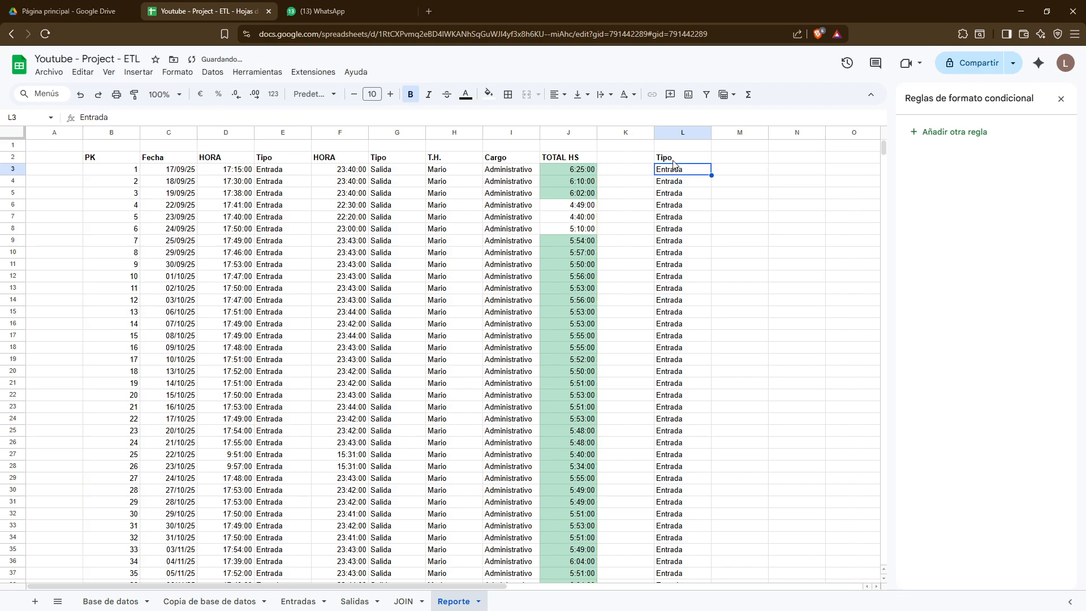
# Wrap the L2 QUERY formula in the TRANSPONER function so its values spread horizontally
pyautogui.click(673, 161)
pyautogui.doubleClick(673, 161)
pyautogui.press('Left')
pyautogui.press('Left')
pyautogui.press('Left')
pyautogui.press('Left')
pyautogui.press('Left')
pyautogui.press('Left')
pyautogui.press('Left')
pyautogui.press('Left')
pyautogui.press('Left')
pyautogui.press('Left')
pyautogui.press('Left')
pyautogui.press('Left')
pyautogui.press('Left')
pyautogui.press('Left')
pyautogui.press('Left')
pyautogui.press('Left')
pyautogui.press('Left')
pyautogui.press('Left')
pyautogui.press('Left')
pyautogui.press('Left')
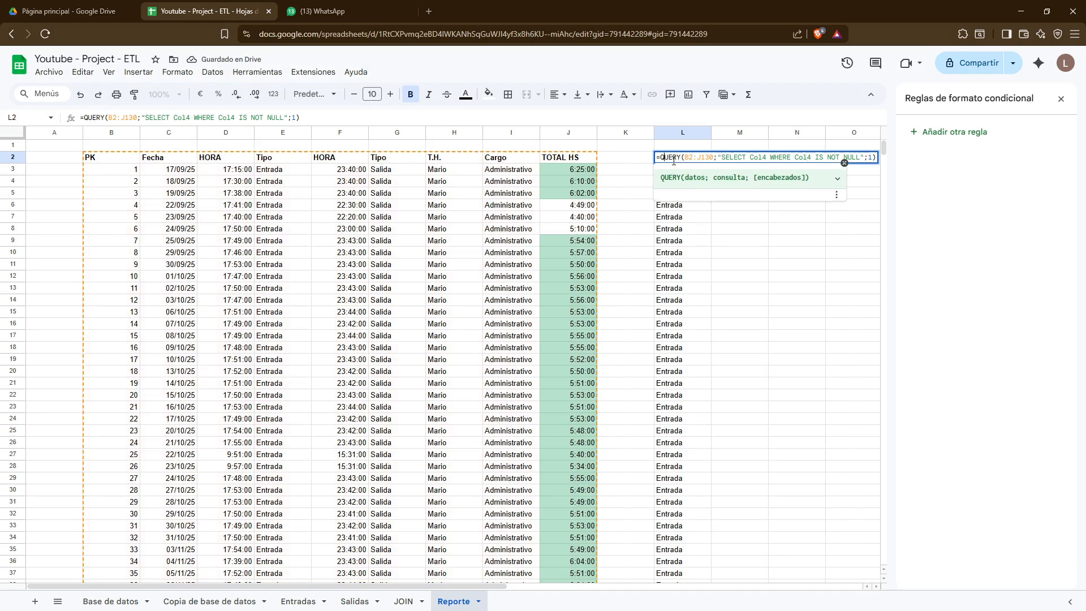
pyautogui.press('Left')
pyautogui.press('Left')
pyautogui.press('Left')
pyautogui.press('Left')
pyautogui.press('Left')
pyautogui.press('Left')
pyautogui.press('Left')
pyautogui.press('Left')
pyautogui.press('Left')
pyautogui.press('Left')
pyautogui.press('Left')
pyautogui.press('Left')
pyautogui.write('TRAS')
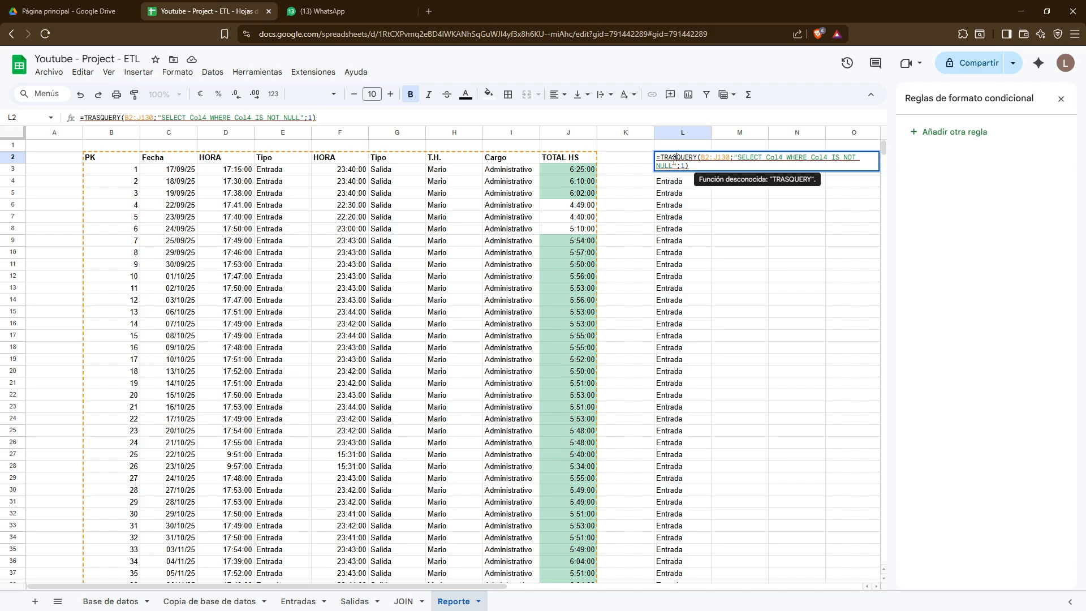
pyautogui.press('BackSpace')
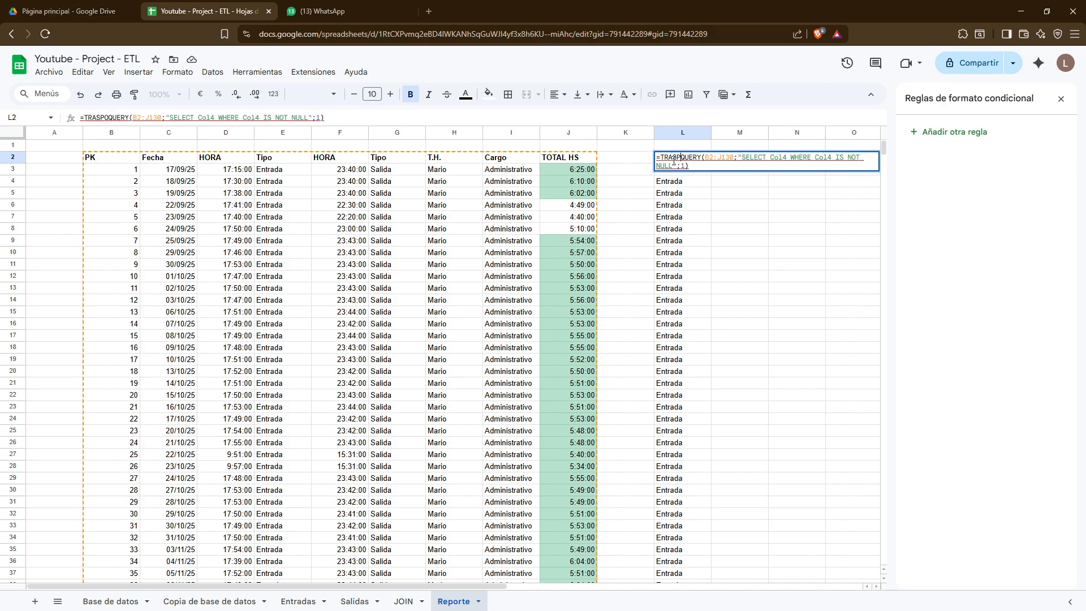
pyautogui.write('NSOINER')
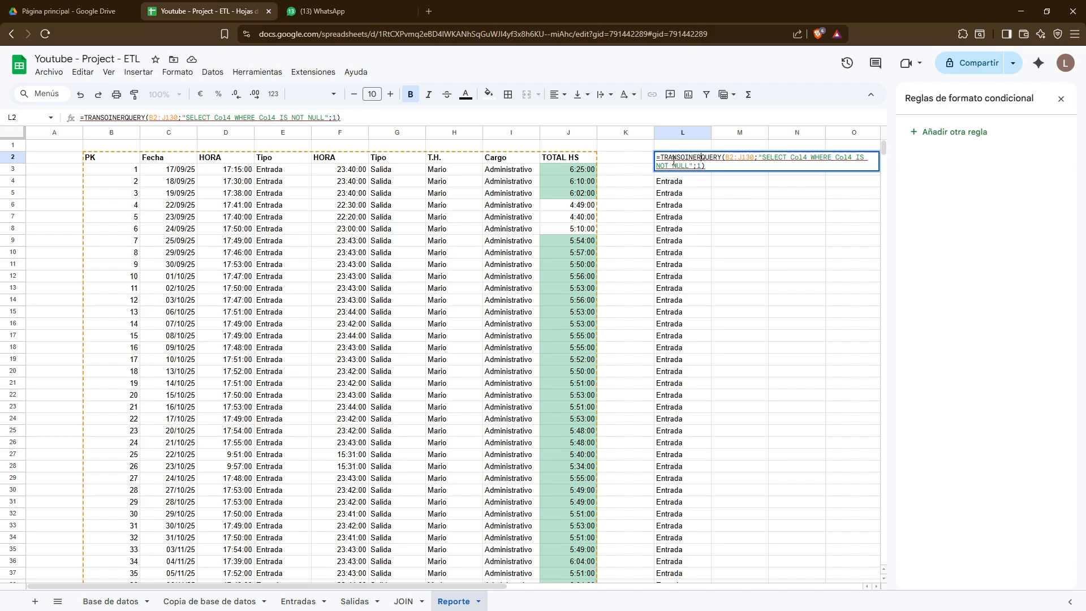
pyautogui.press('BackSpace')
pyautogui.press('BackSpace')
pyautogui.press('BackSpace')
pyautogui.press('BackSpace')
pyautogui.press('BackSpace')
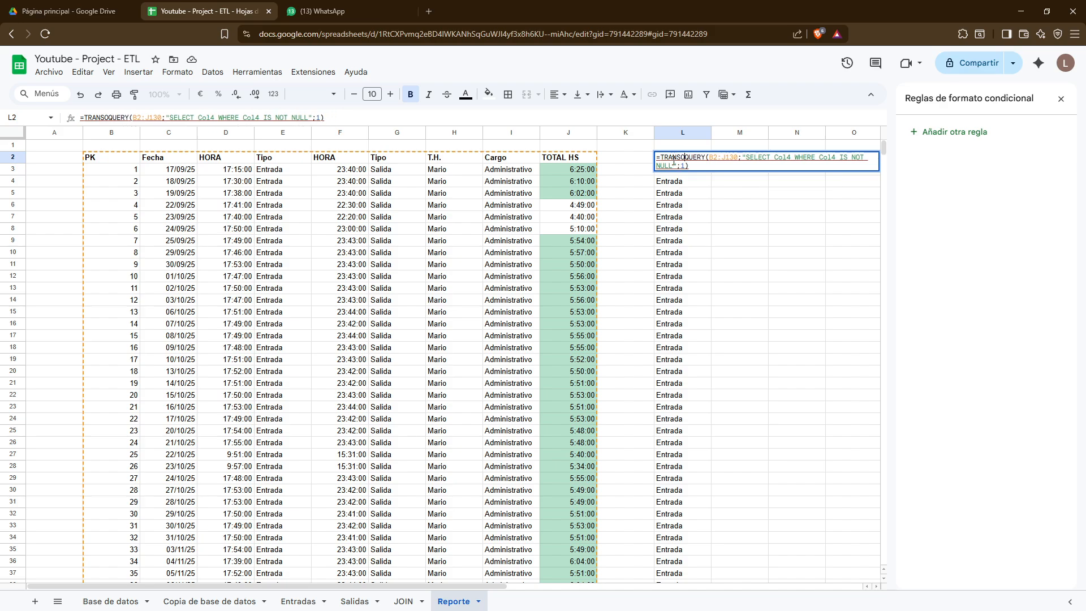
pyautogui.write('PONER(')
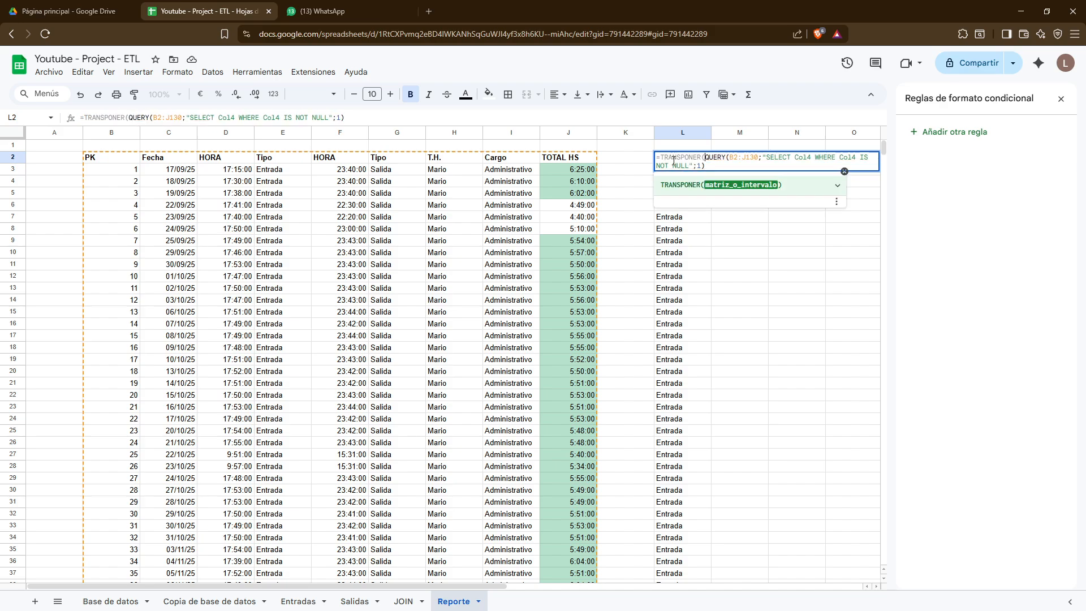
pyautogui.write(')')
pyautogui.press('Return')
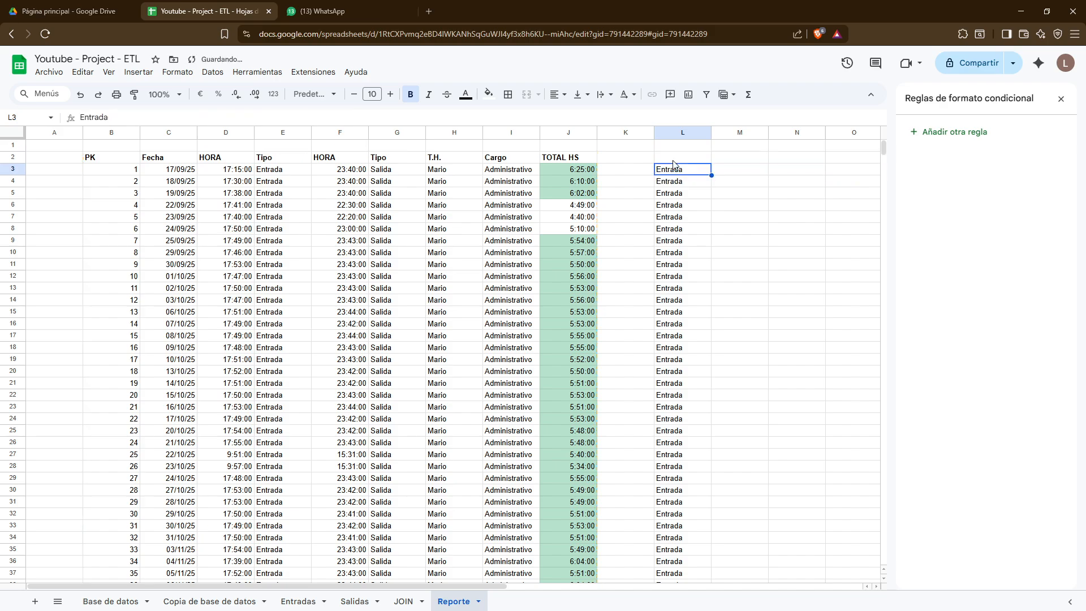
# Examine the transposed Tipo values across row 2 from L2 to R2 and go back to L2
pyautogui.press('Up')
pyautogui.press('Right')
pyautogui.press('Right')
pyautogui.press('Right')
pyautogui.press('Right')
pyautogui.press('Right')
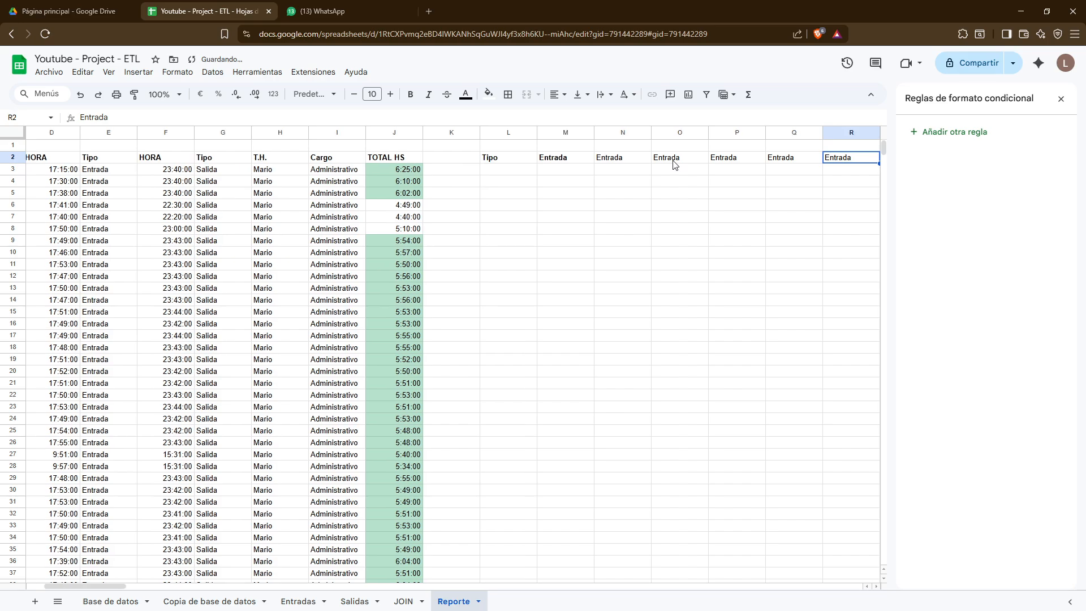
pyautogui.press('Left')
pyautogui.press('Left')
pyautogui.press('Left')
pyautogui.press('Left')
pyautogui.press('Left')
# Wrap the L2 formula in TEXTJOIN with "," as delimiter and VERDADERO to ignore empty cells
pyautogui.press('Return')
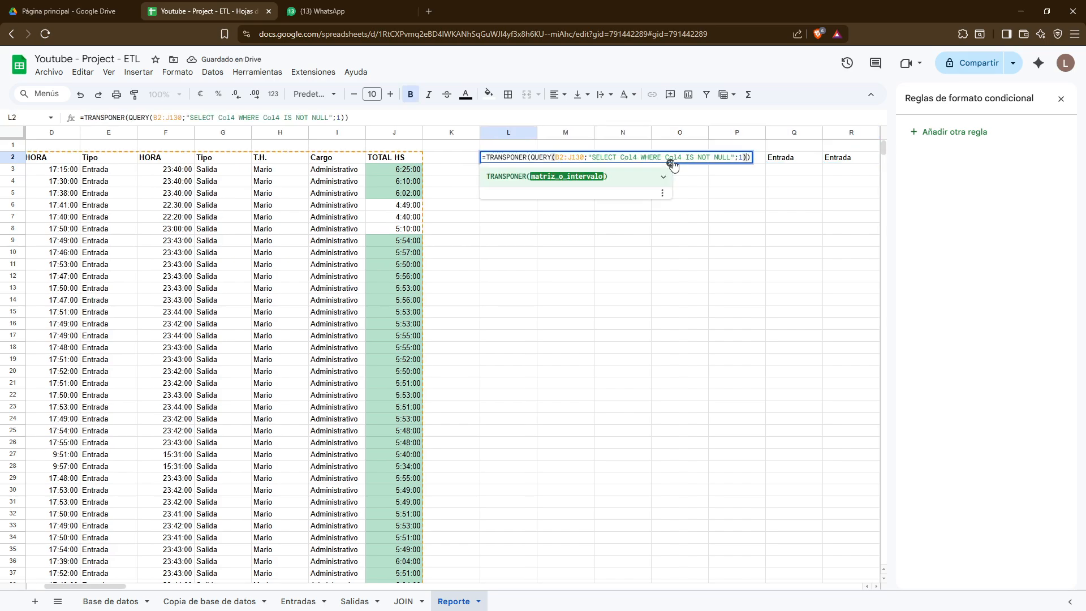
pyautogui.write('TEXTJOU')
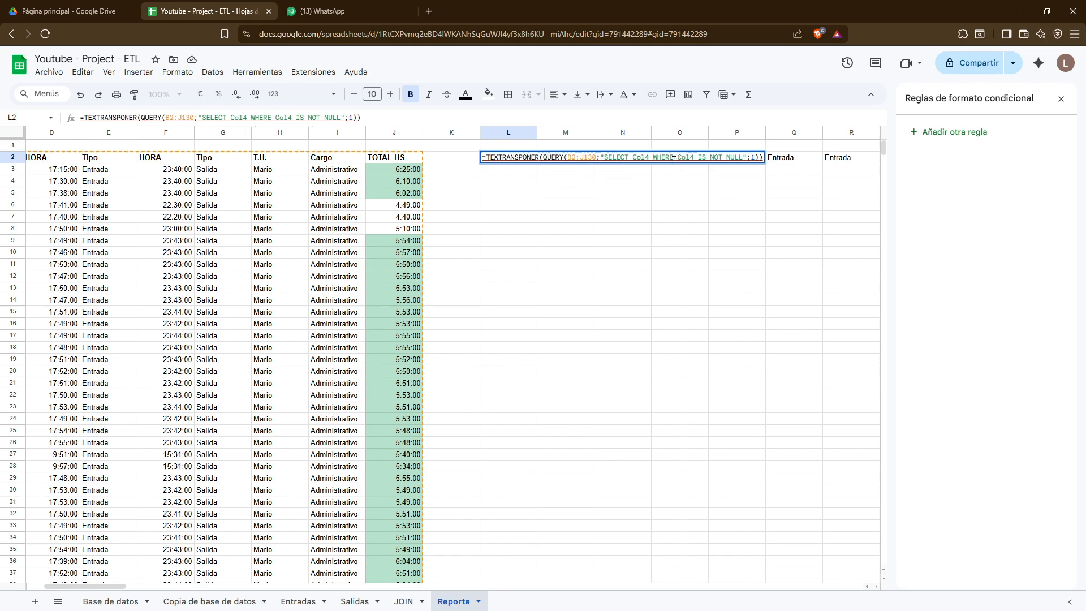
pyautogui.press('BackSpace')
pyautogui.write('IN(')
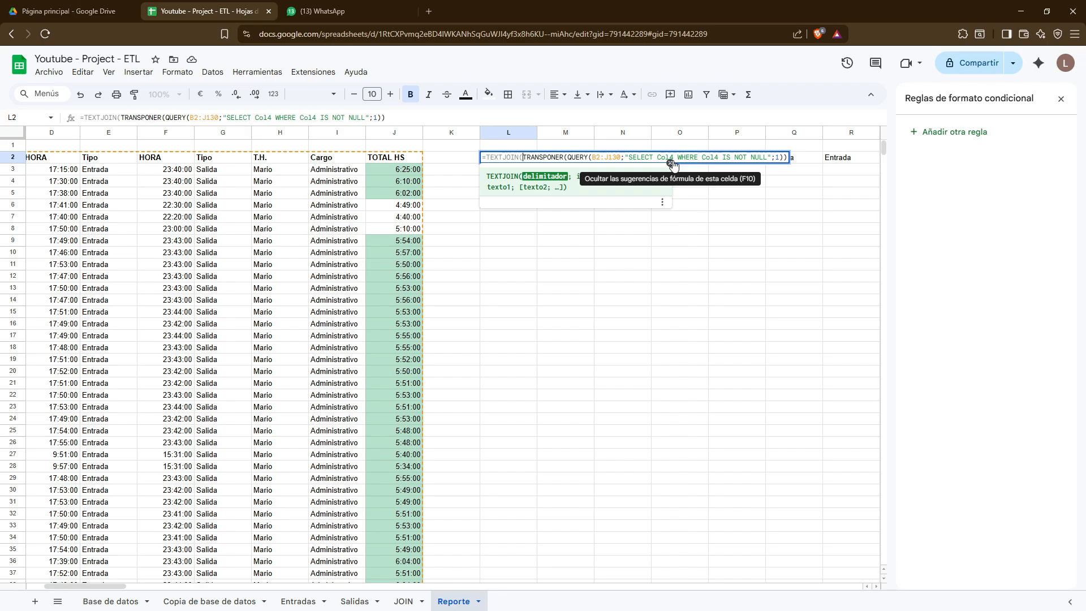
pyautogui.write('", ')
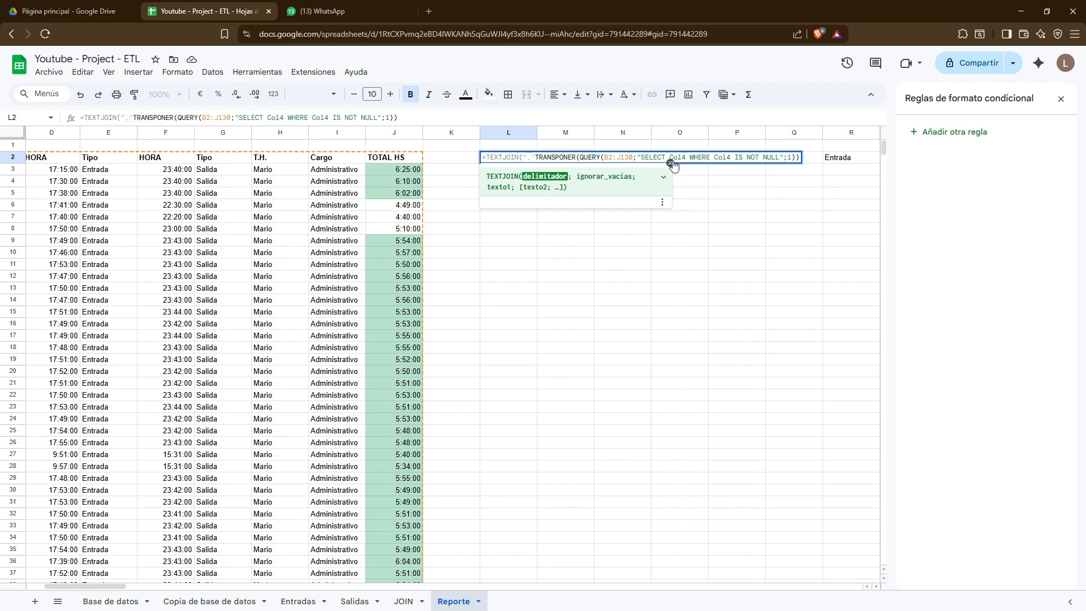
pyautogui.write(';VER')
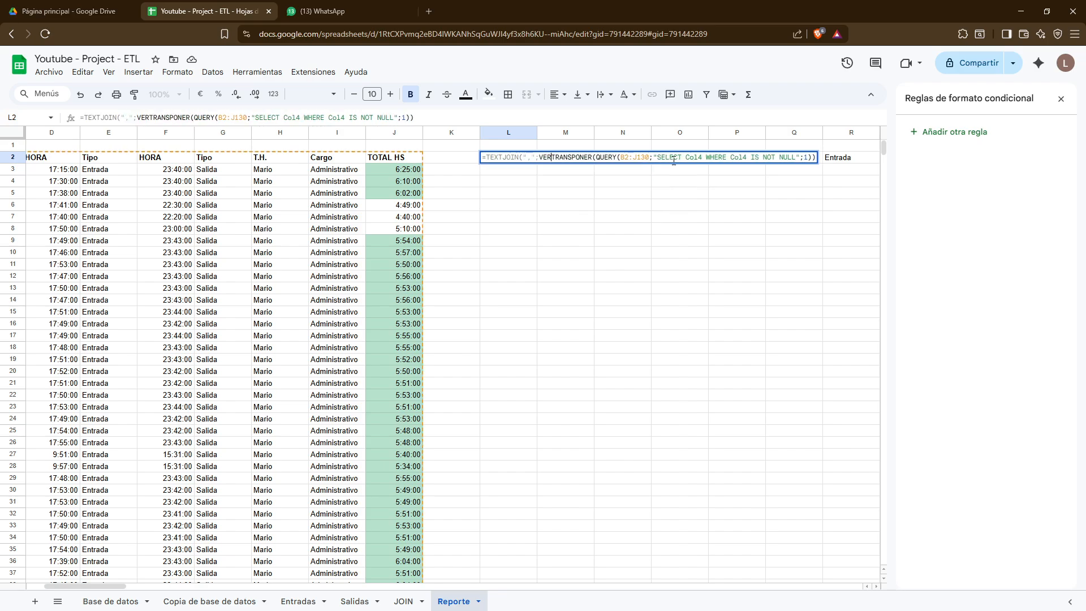
pyautogui.write('DADERO')
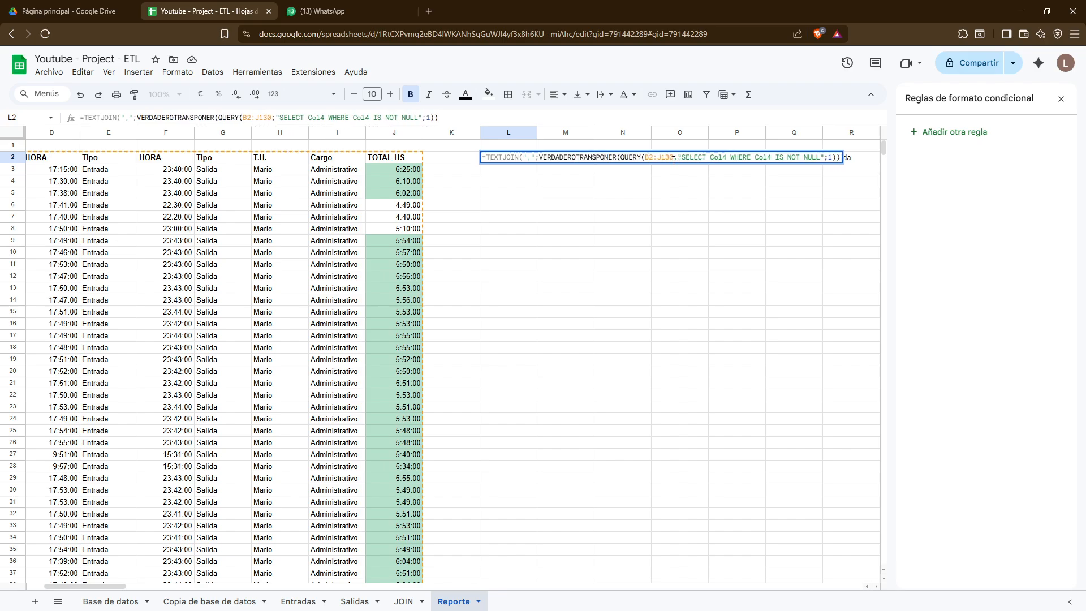
pyautogui.write(';')
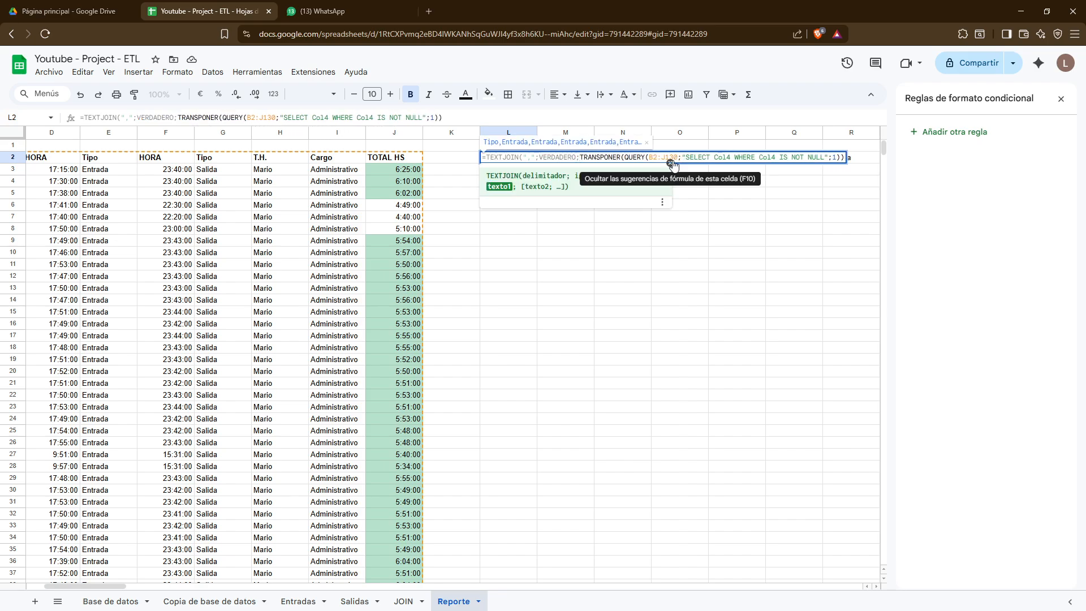
pyautogui.click(670, 163)
pyautogui.press('Return')
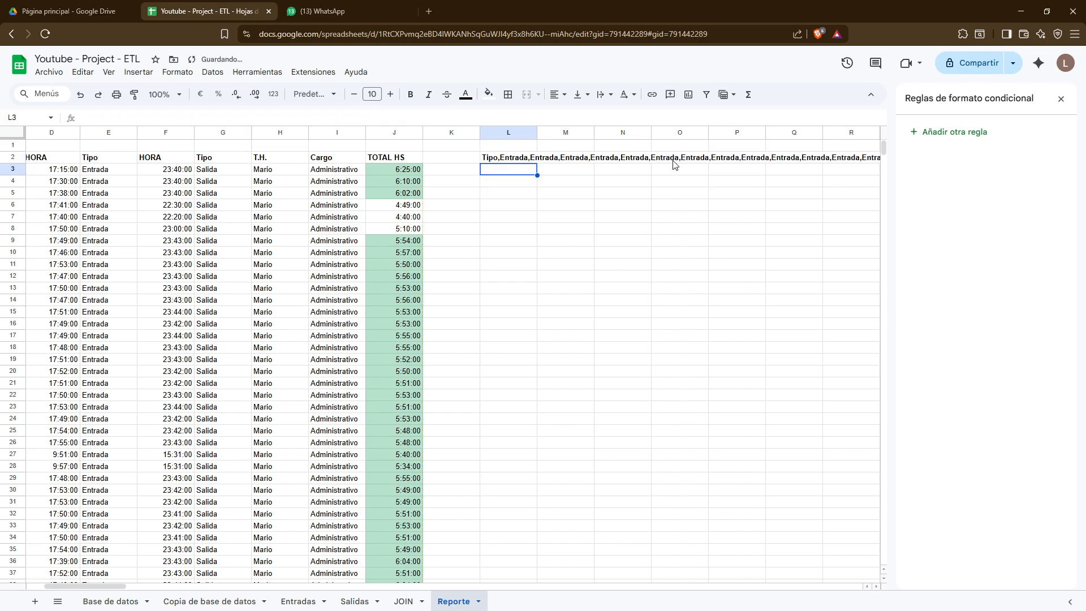
# Look along row 2 through the joined text that the L2 formula produces
pyautogui.press('Up')
pyautogui.press('Right')
pyautogui.press('Right')
pyautogui.press('Right')
pyautogui.press('Right')
pyautogui.press('Right')
pyautogui.press('Right')
pyautogui.press('Right')
pyautogui.press('Right')
pyautogui.press('Right')
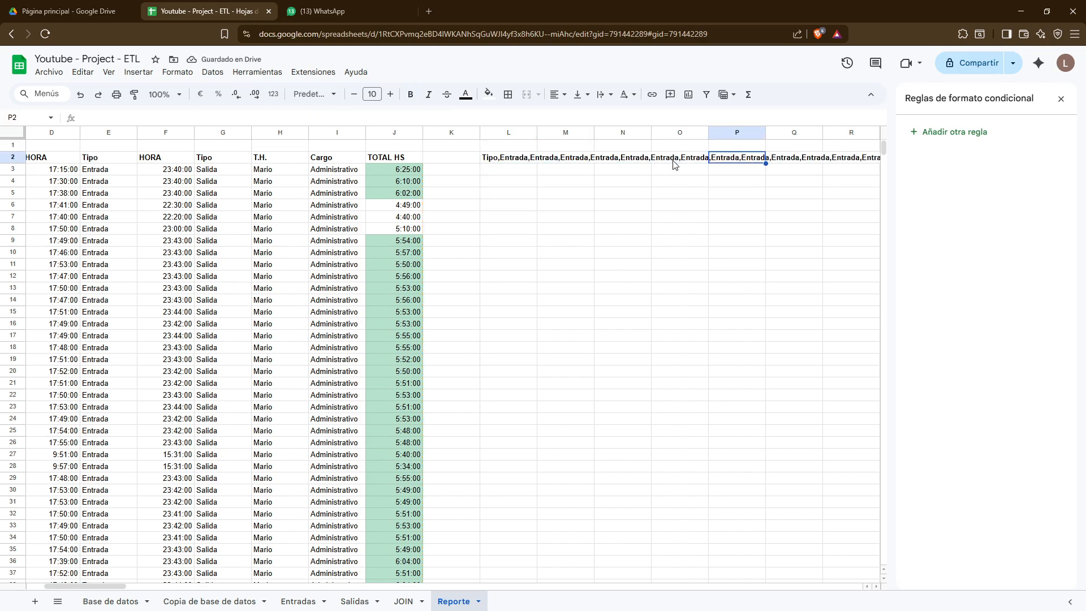
pyautogui.press('Left')
pyautogui.press('Left')
pyautogui.press('Left')
pyautogui.press('Left')
pyautogui.press('Left')
pyautogui.press('Left')
pyautogui.press('Left')
pyautogui.press('Left')
pyautogui.press('Left')
pyautogui.press('Left')
pyautogui.press('Left')
pyautogui.press('Left')
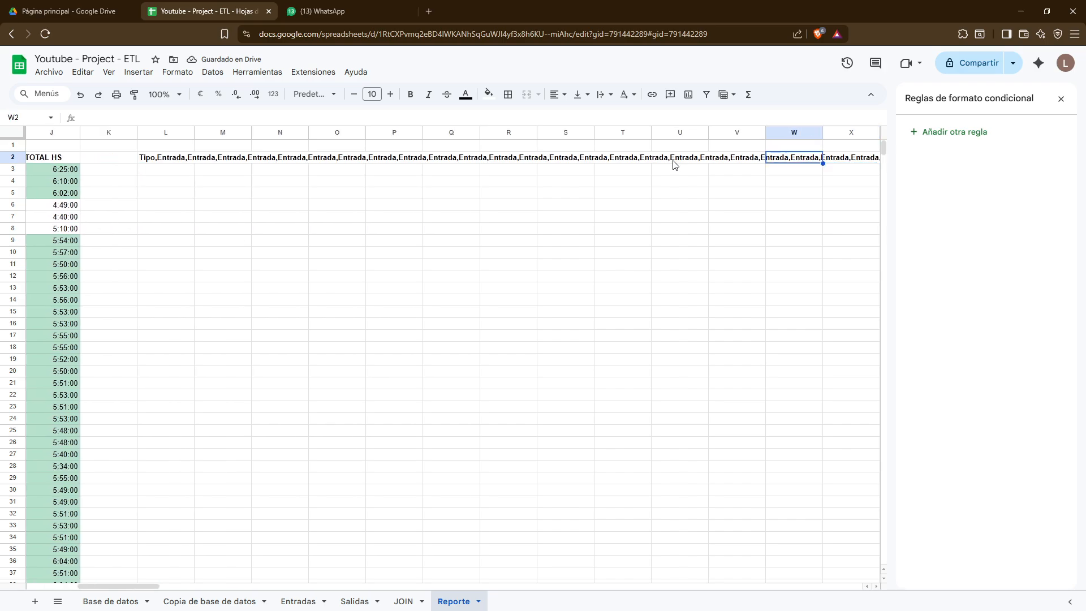
pyautogui.press('Right')
pyautogui.press('Right')
pyautogui.press('Right')
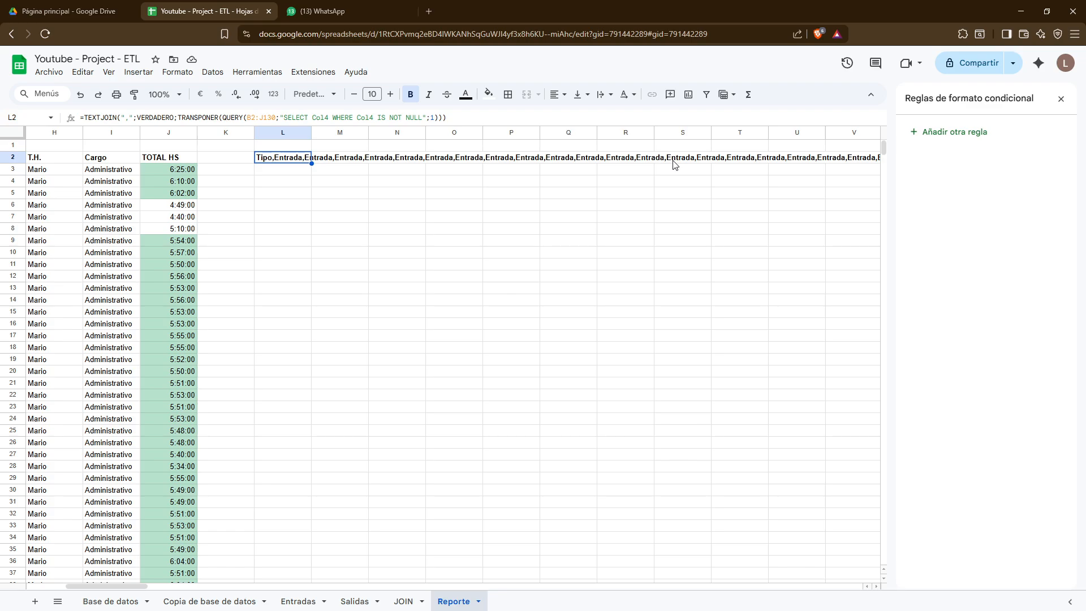
# Review the report's source QUERY formula in B2 and return to the TEXTJOIN formula in L2
pyautogui.press('Left')
pyautogui.press('Left')
pyautogui.press('Left')
pyautogui.press('Left')
pyautogui.press('Left')
pyautogui.press('Left')
pyautogui.press('Left')
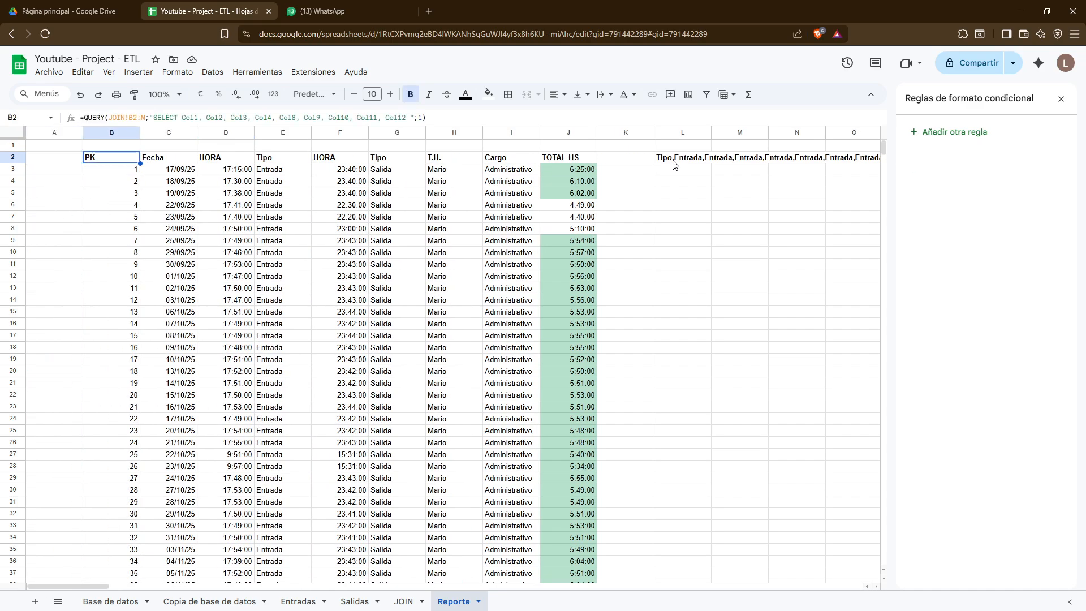
pyautogui.press('Right')
pyautogui.press('Right')
pyautogui.press('Right')
pyautogui.press('Right')
pyautogui.press('Right')
pyautogui.press('Right')
pyautogui.press('Right')
pyautogui.press('Right')
pyautogui.press('Right')
pyautogui.press('Left')
pyautogui.press('Left')
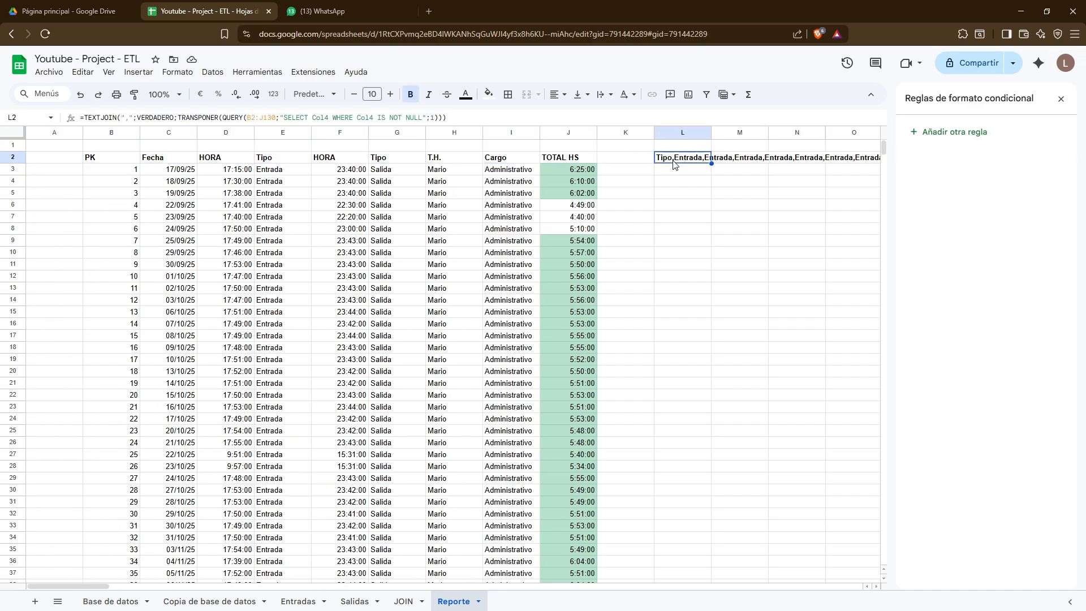
pyautogui.press('Down')
pyautogui.press('Down')
pyautogui.press('Up')
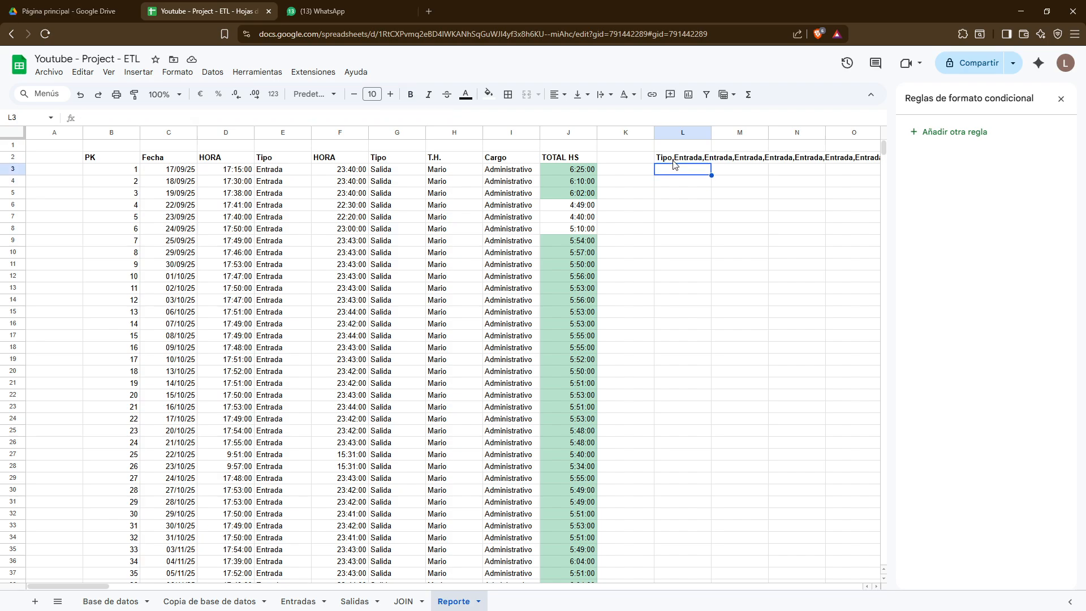
pyautogui.press('Down')
pyautogui.press('Down')
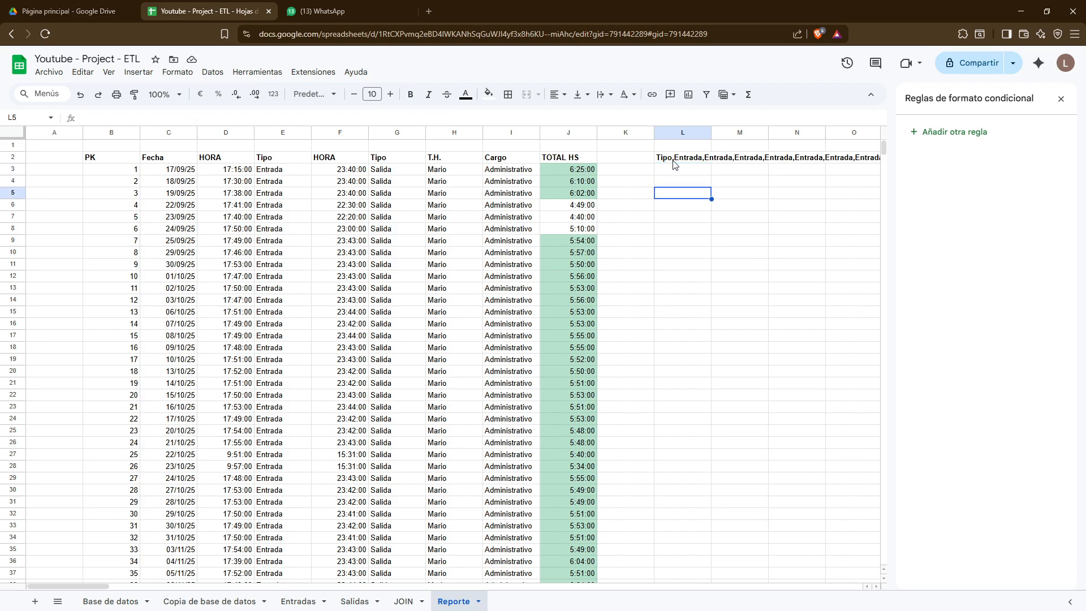
pyautogui.press('Left')
pyautogui.press('Left')
pyautogui.press('Right')
pyautogui.press('Down')
pyautogui.press('Down')
pyautogui.press('Right')
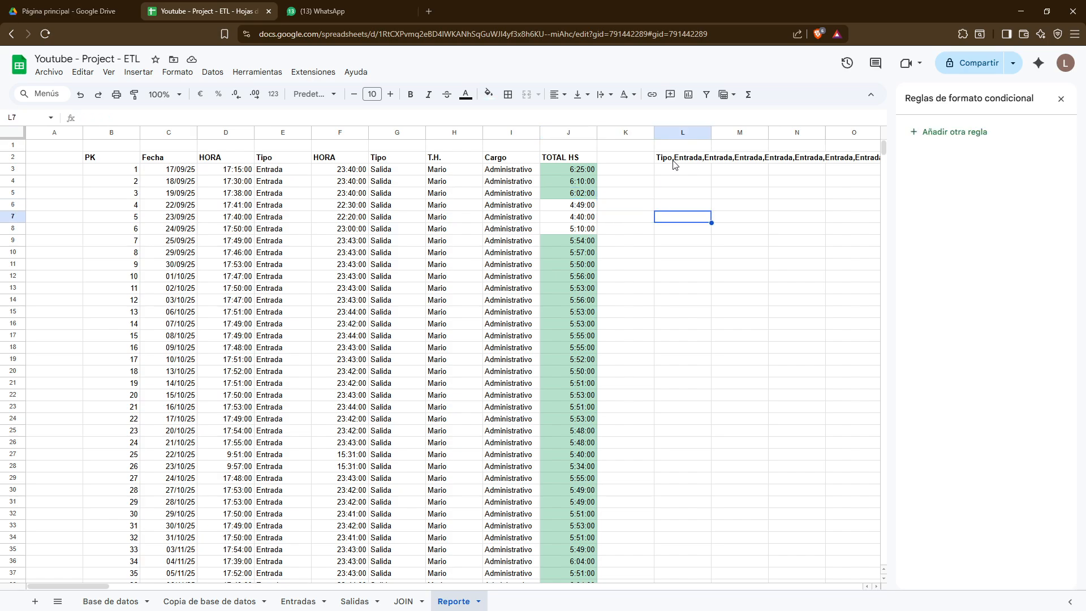
pyautogui.press('Up')
pyautogui.press('Up')
pyautogui.press('Up')
pyautogui.press('Up')
pyautogui.press('Up')
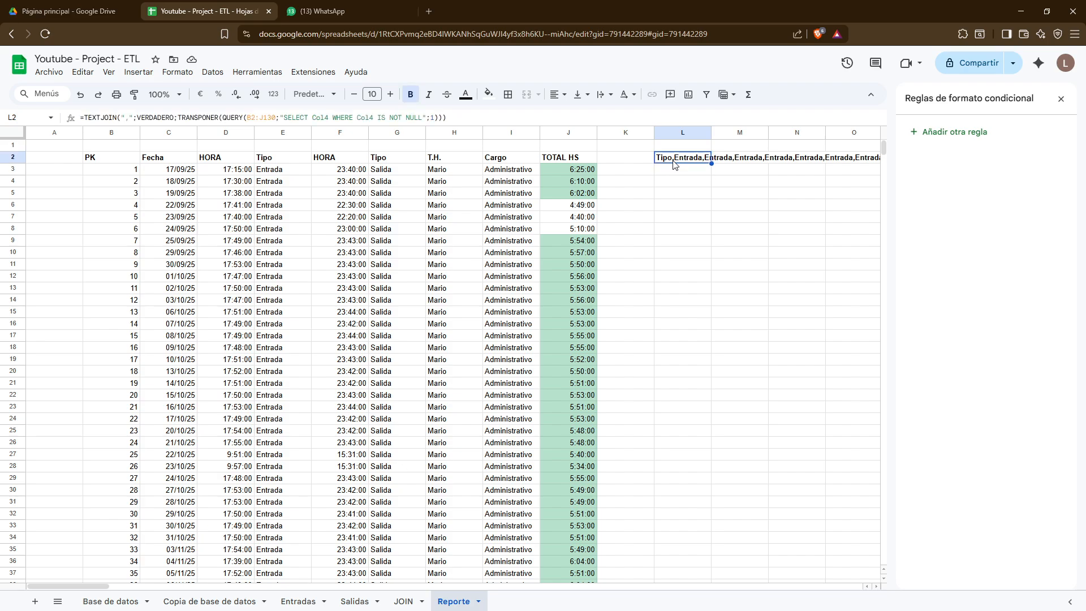
pyautogui.press('Down')
pyautogui.press('Up')
pyautogui.press('Down')
pyautogui.press('Down')
pyautogui.press('Down')
pyautogui.press('Left')
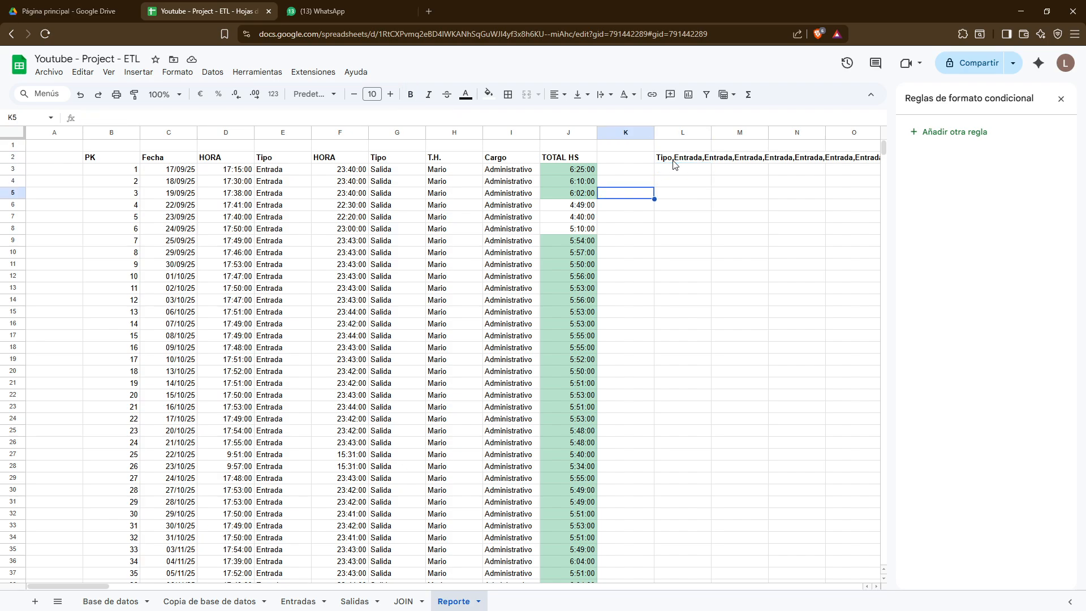
pyautogui.press('Right')
pyautogui.press('Down')
pyautogui.press('Left')
pyautogui.press('Right')
pyautogui.press('Up')
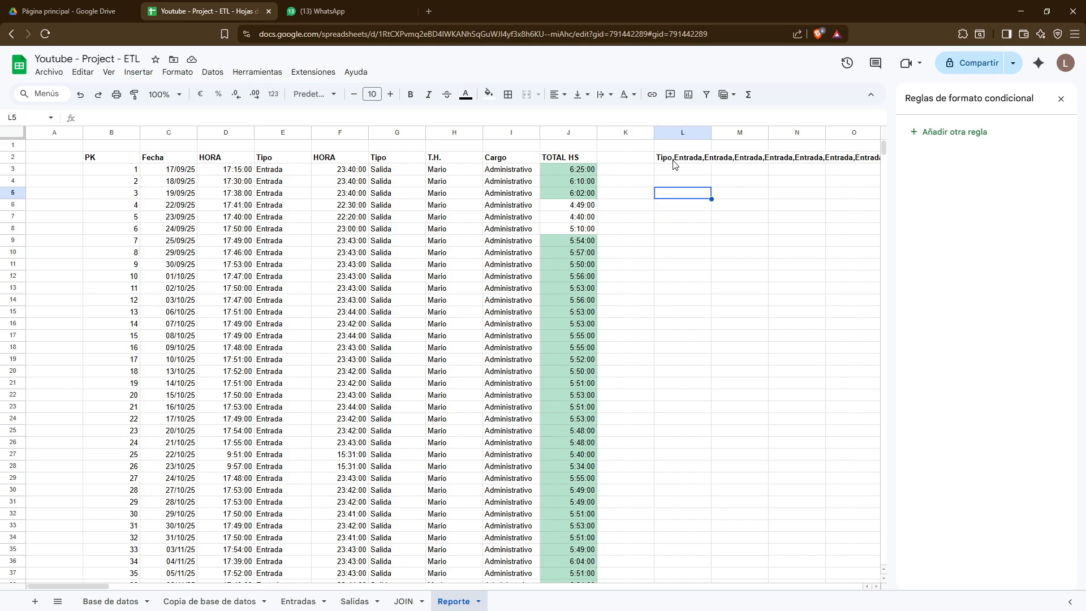
pyautogui.press('Up')
pyautogui.press('Down')
pyautogui.press('Up')
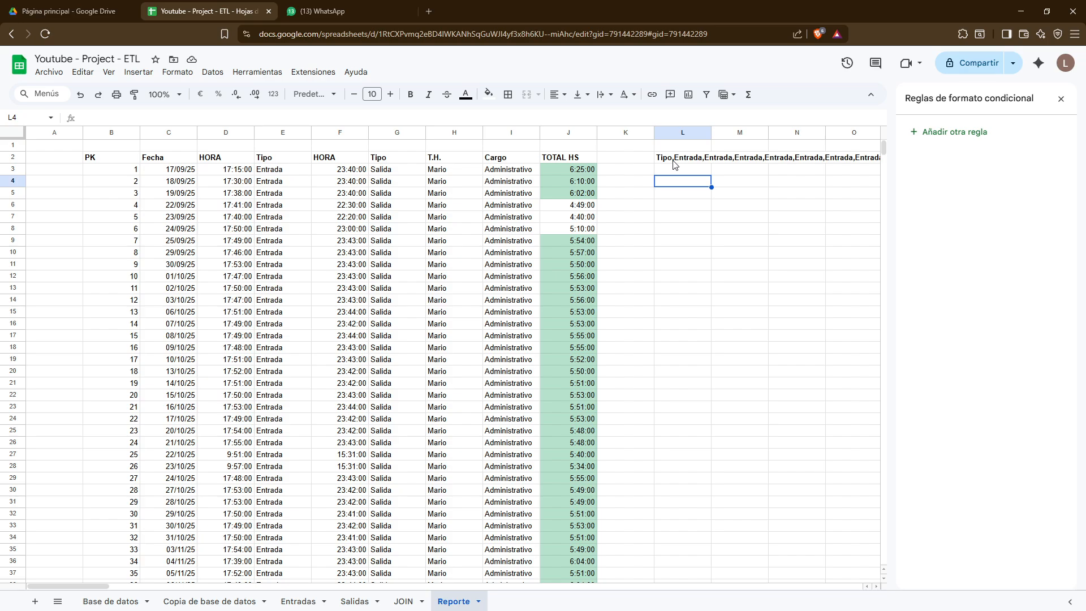
# Enter the label "Prov" in cells L4 and L7 below the joined text
pyautogui.write('Prov')
pyautogui.press('Return')
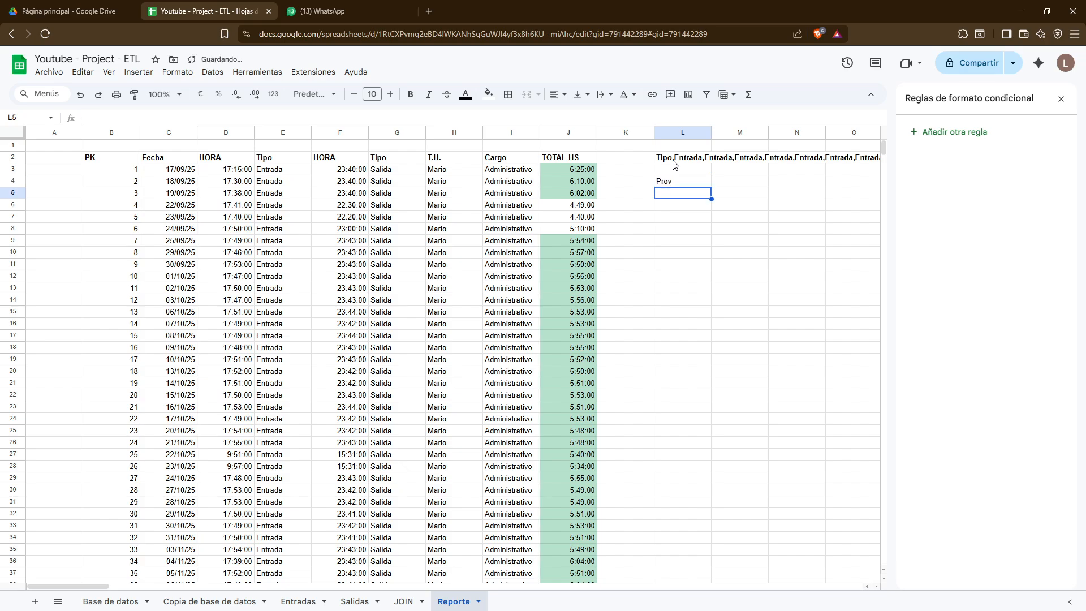
pyautogui.press('Down')
pyautogui.press('Down')
pyautogui.write('Prov')
pyautogui.press('Return')
pyautogui.press('Up')
pyautogui.press('Up')
pyautogui.press('Right')
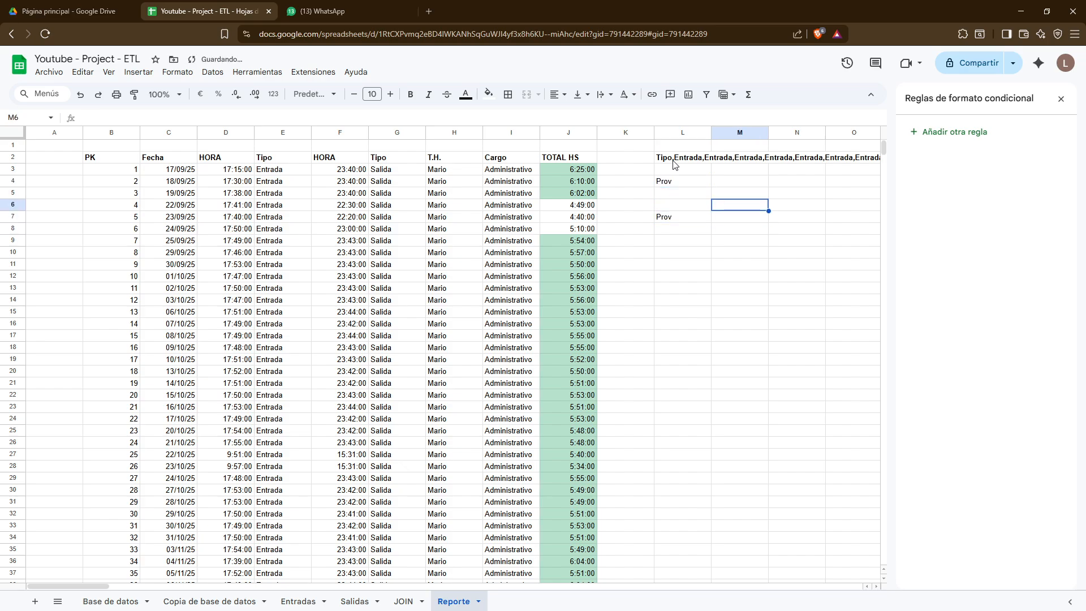
# Enter the sample entries "Vendedor 1", "Vendedor 2" and "Vendedor 3" in cells M4 to M6
pyautogui.press('Up')
pyautogui.press('Up')
pyautogui.write('Vendedor')
pyautogui.press('Return')
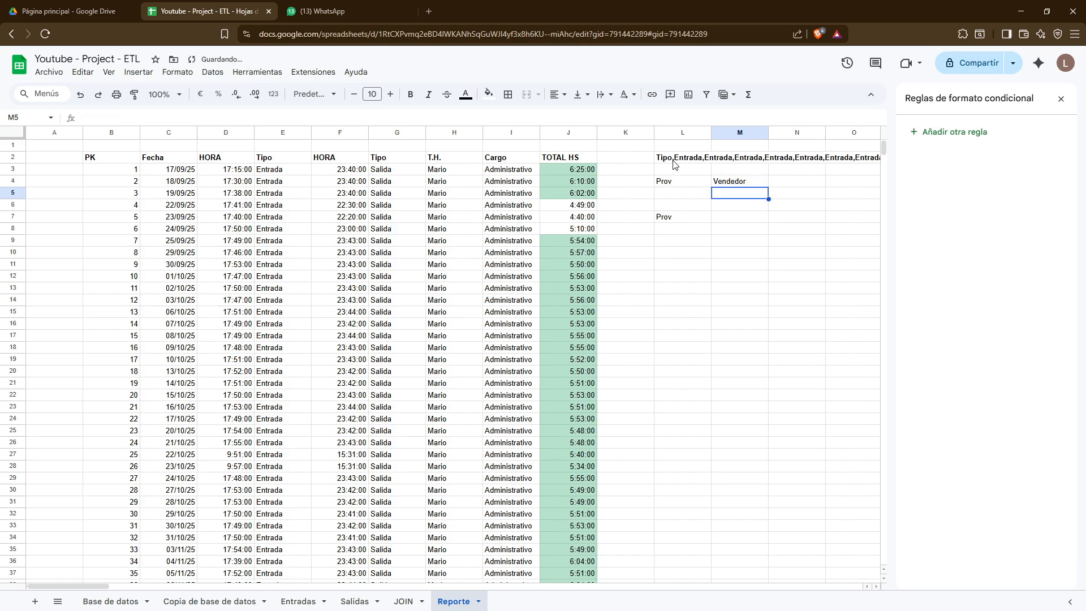
pyautogui.press('Up')
pyautogui.press('Return')
pyautogui.write('1')
pyautogui.press('Return')
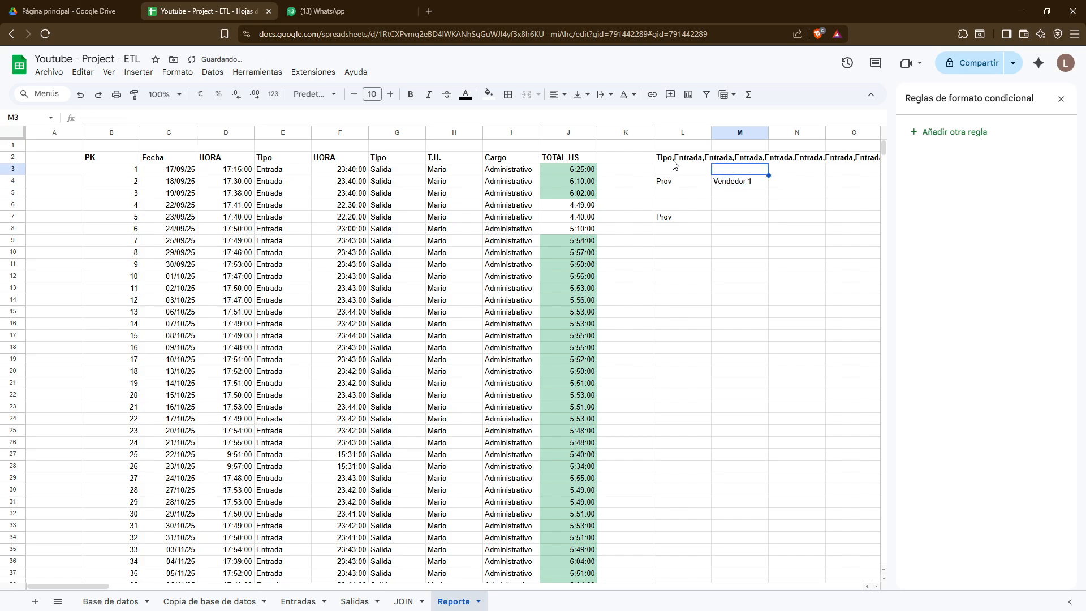
pyautogui.write('Vendedor 2')
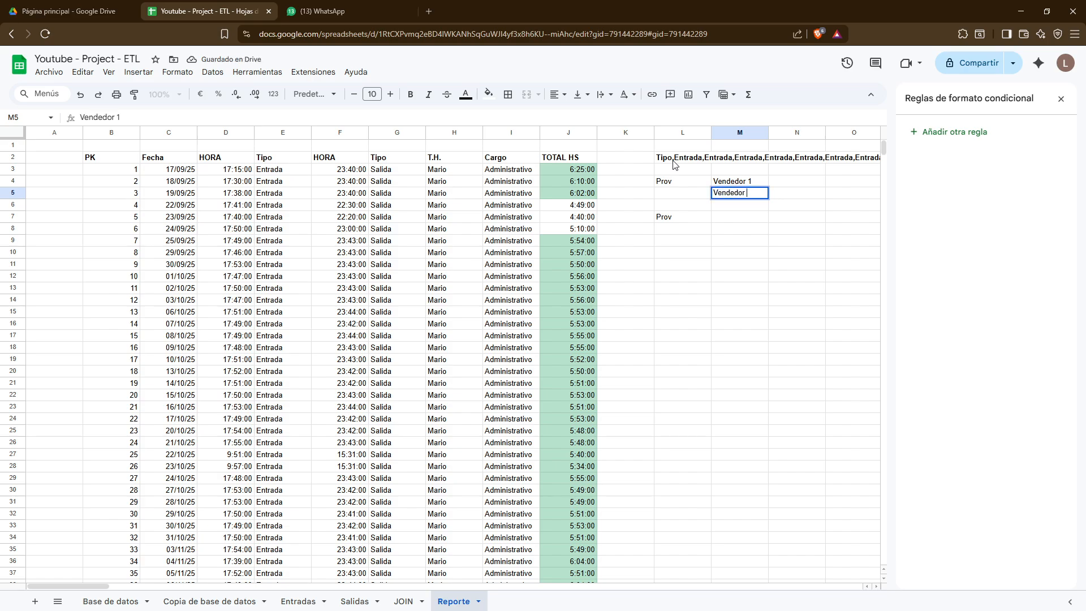
pyautogui.press('Return')
pyautogui.write('Vende')
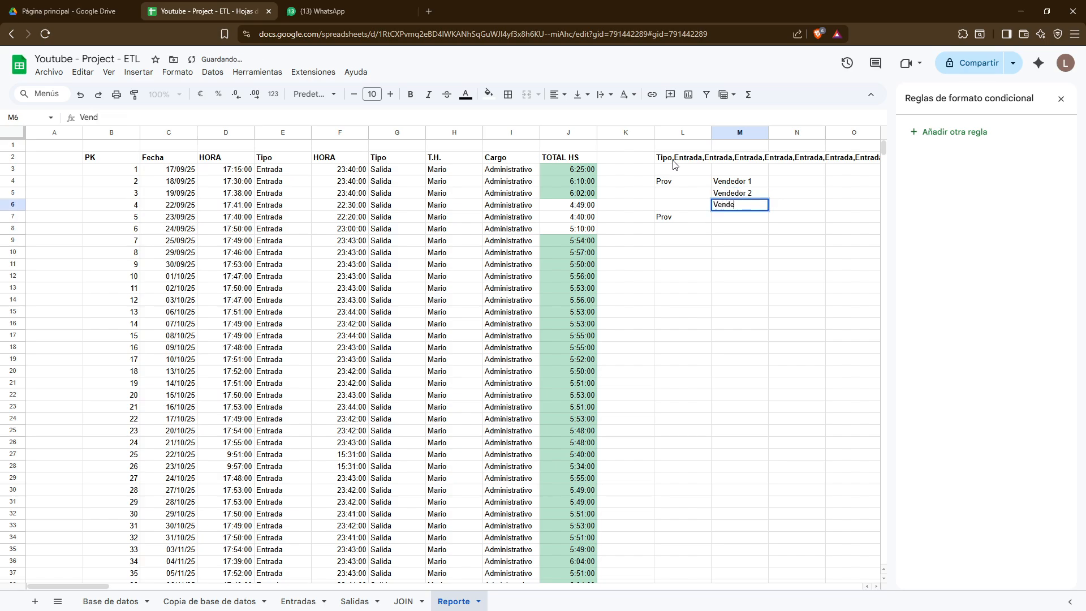
pyautogui.write('dor 3')
pyautogui.press('Return')
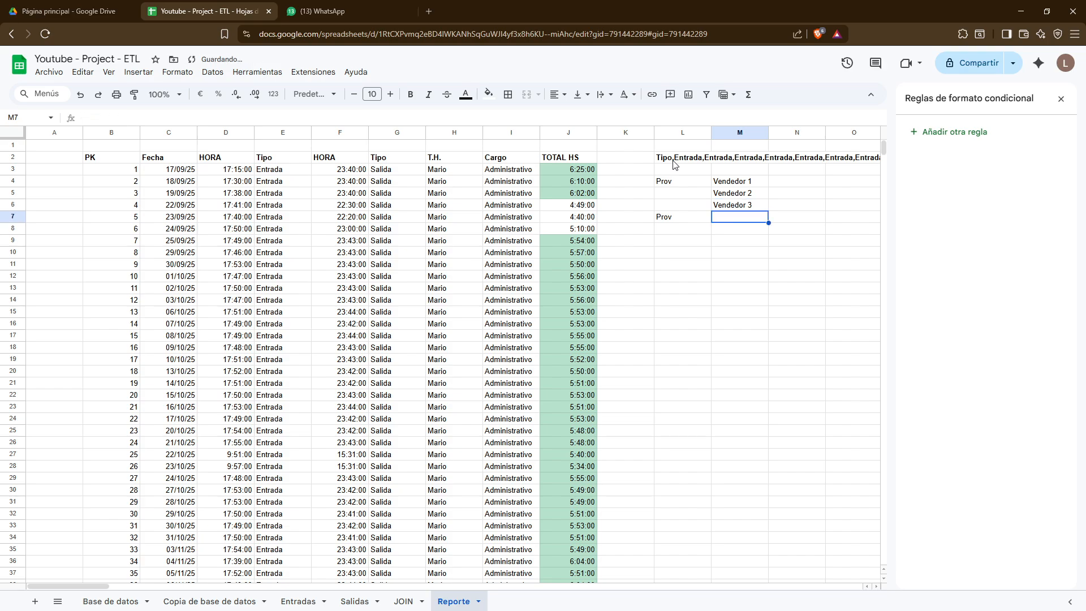
# Copy the three vendor entries from M4:M6 into M7:M9
pyautogui.press('Up')
pyautogui.hotkey('shift', 'Up')
pyautogui.hotkey('shift', 'Up')
pyautogui.hotkey('ctrl', 'c')
pyautogui.press('Down')
pyautogui.hotkey('ctrl', 'v')
pyautogui.press('Down')
# Number the provider labels as "Prov1" in L4 and "Prov2" in L7
pyautogui.press('Left')
pyautogui.press('Up')
pyautogui.press('Up')
pyautogui.press('Up')
pyautogui.press('Up')
pyautogui.press('F2')
pyautogui.write('1')
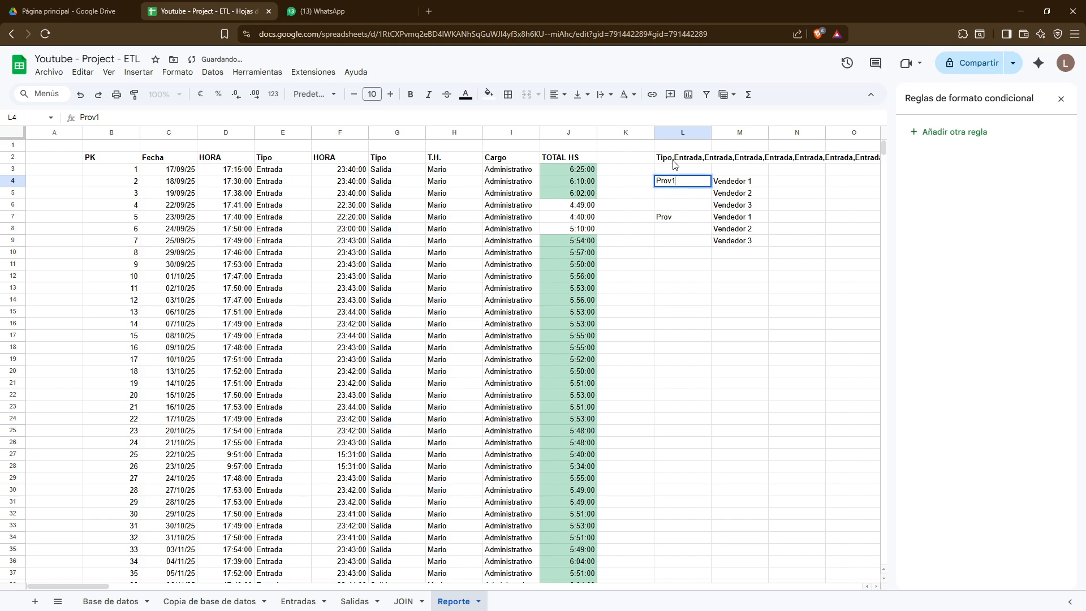
pyautogui.press('Return')
pyautogui.press('Down')
pyautogui.press('Down')
pyautogui.press('F2')
pyautogui.write('2')
pyautogui.press('Return')
pyautogui.press('Up')
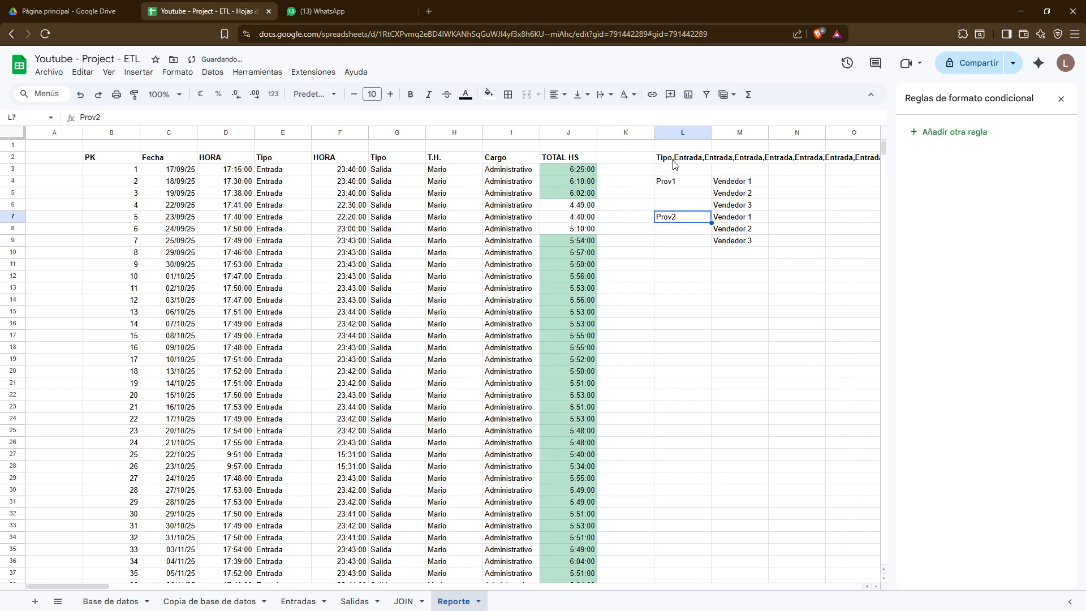
# Enter the comma-separated list "Prod1, Prod2, Prod3" in N4 beside the first vendor
pyautogui.press('Right')
pyautogui.press('Up')
pyautogui.press('Up')
pyautogui.press('Up')
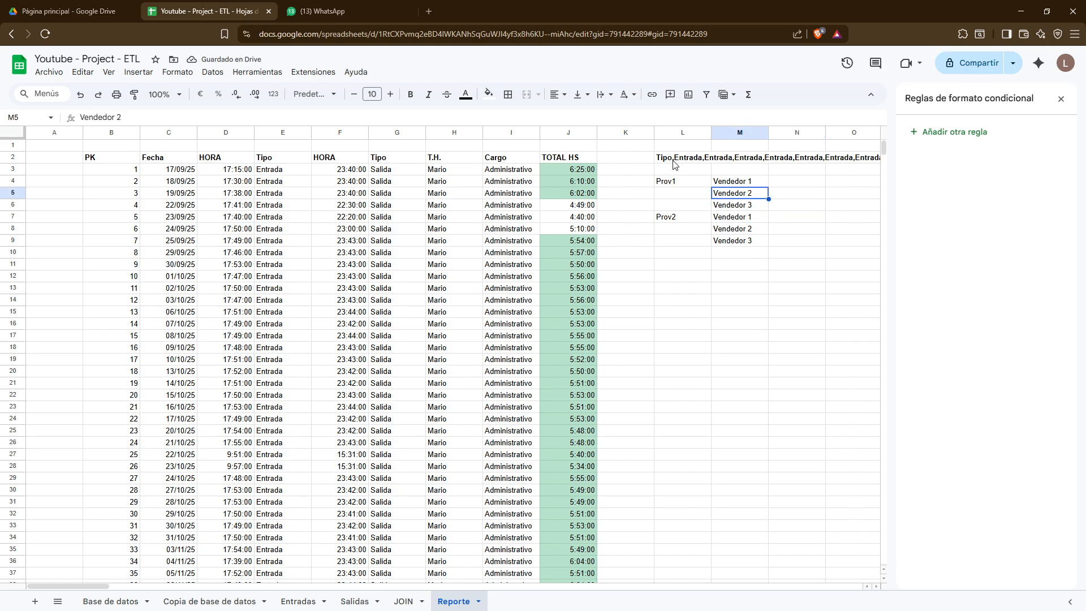
pyautogui.press('Down')
pyautogui.press('Down')
pyautogui.press('Up')
pyautogui.press('Up')
pyautogui.press('Right')
pyautogui.press('Right')
pyautogui.press('Right')
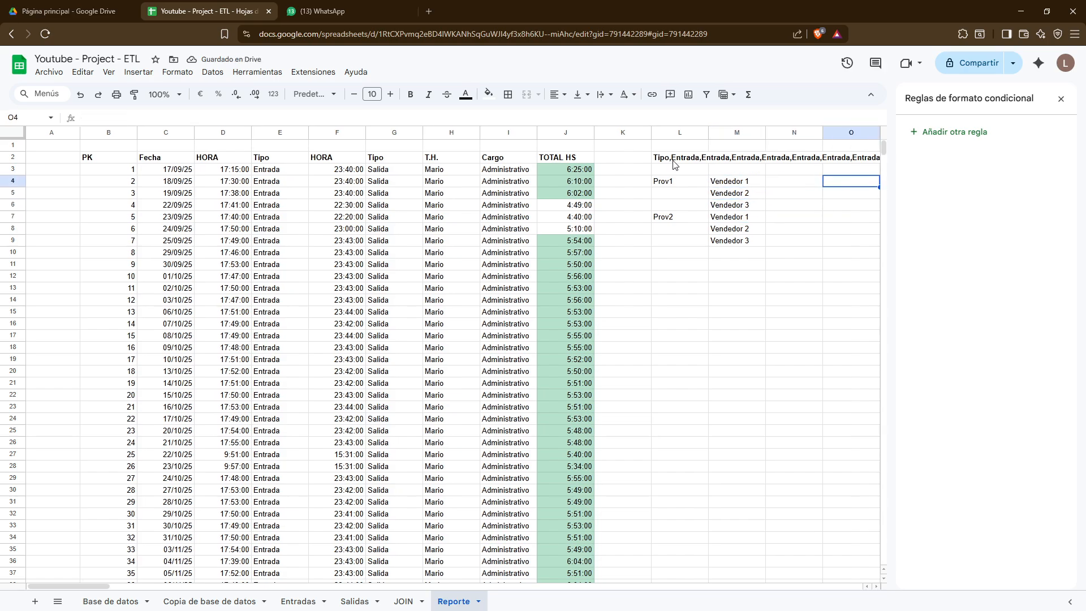
pyautogui.press('Left')
pyautogui.press('Left')
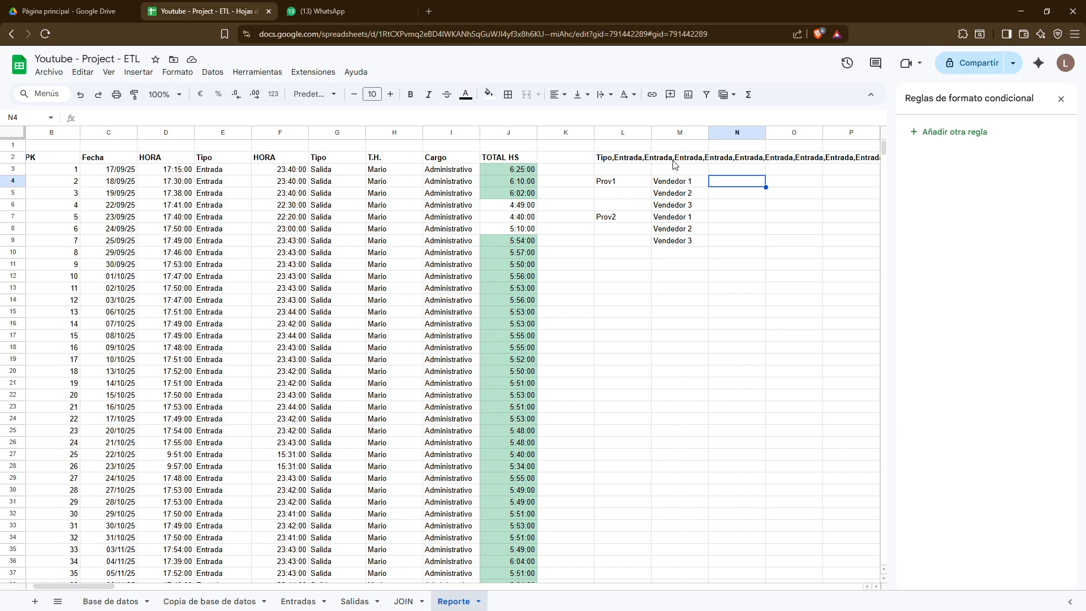
pyautogui.press('Right')
pyautogui.press('Right')
pyautogui.press('Right')
pyautogui.press('Left')
pyautogui.press('Left')
pyautogui.press('Left')
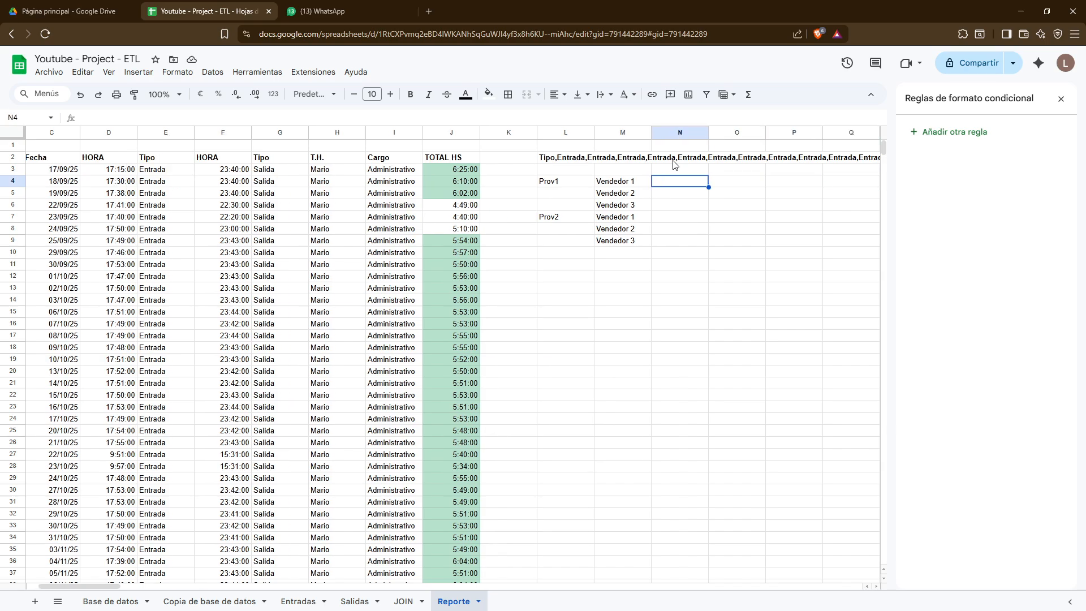
pyautogui.write('Prod1')
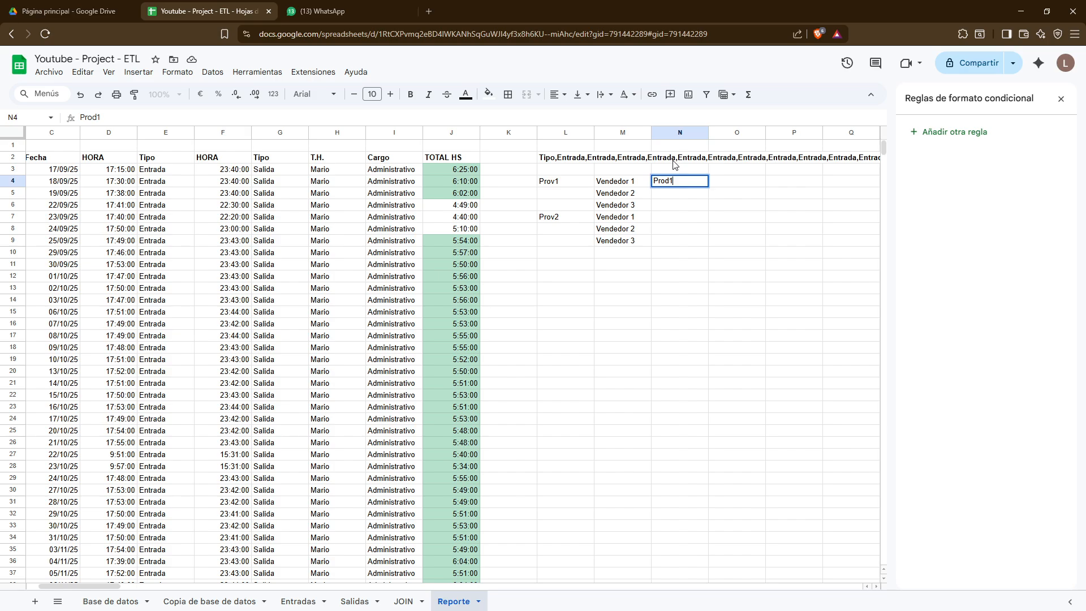
pyautogui.write(', Prod2, Prod3')
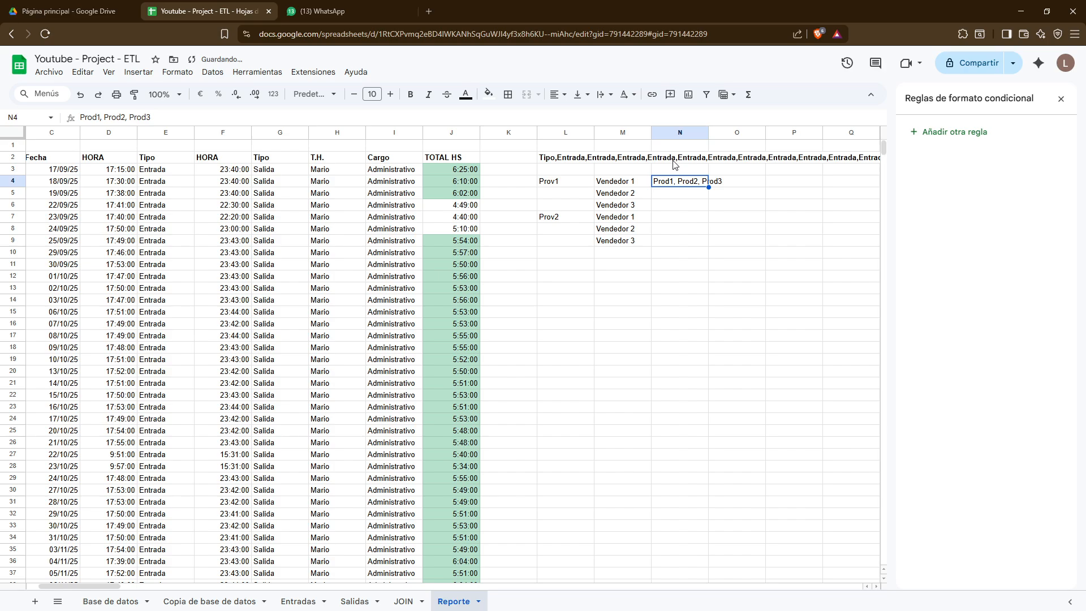
# Try a space before the comma in the TEXTJOIN delimiter of the L2 formula
pyautogui.press('Left')
pyautogui.press('Down')
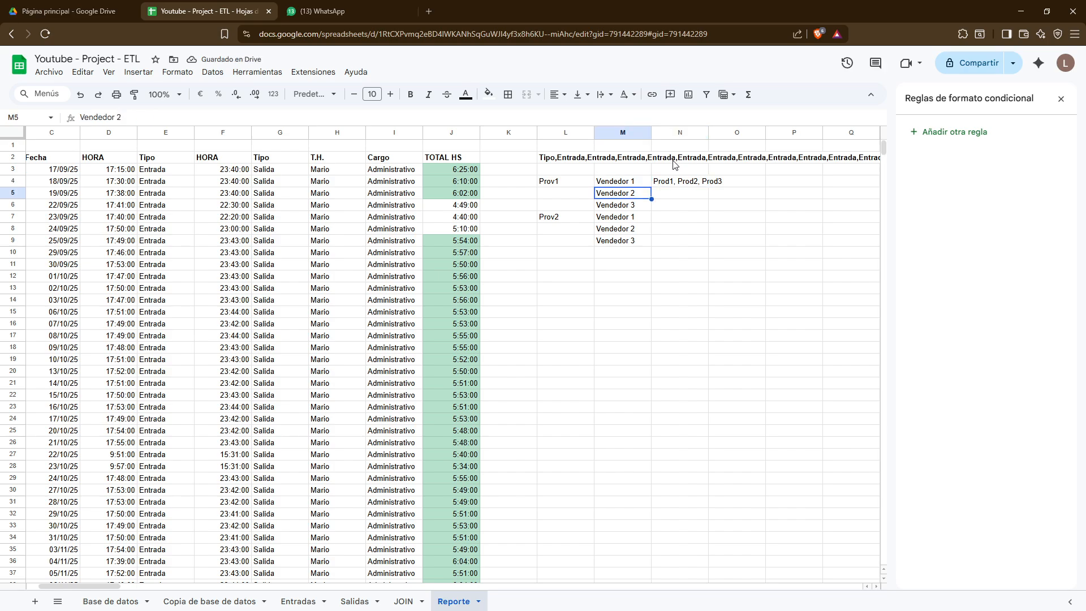
pyautogui.press('Right')
pyautogui.press('Right')
pyautogui.press('Down')
pyautogui.press('Left')
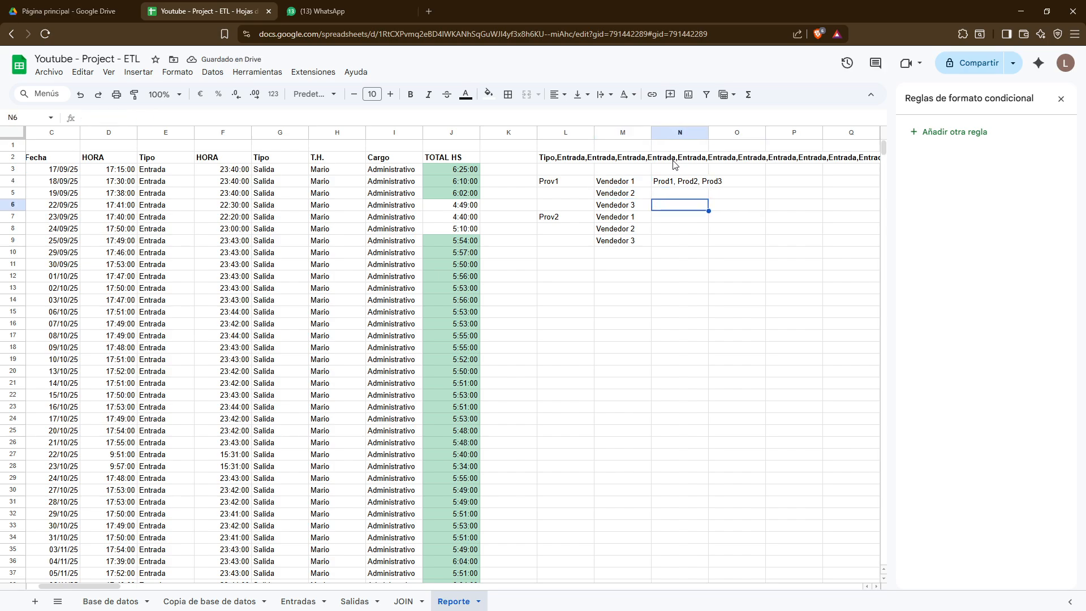
pyautogui.press('Up')
pyautogui.press('Up')
pyautogui.press('Up')
pyautogui.press('Up')
pyautogui.press('Left')
pyautogui.press('Left')
pyautogui.press('F2')
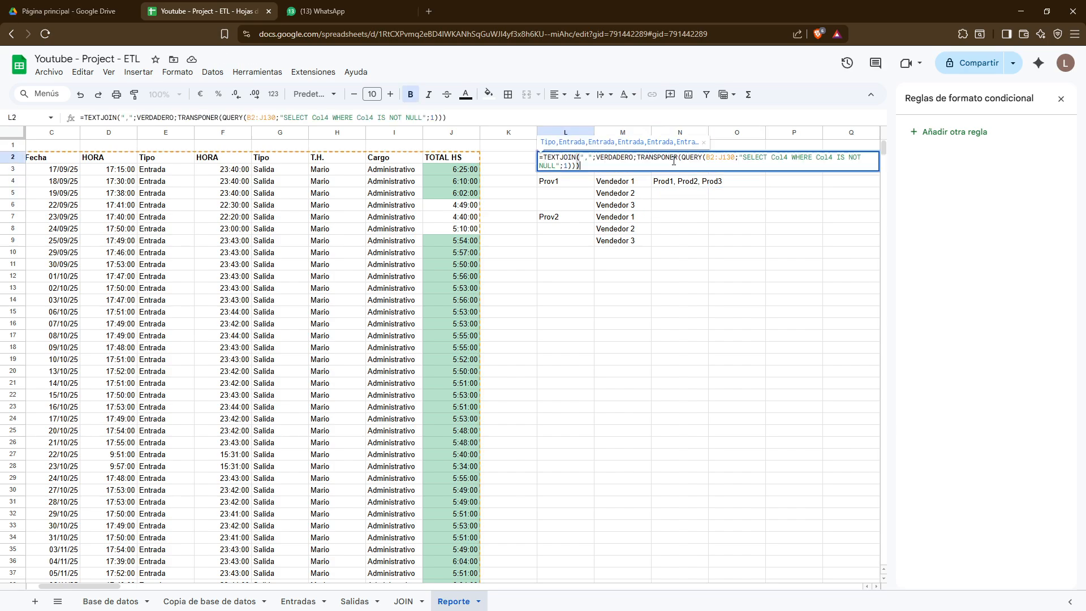
pyautogui.press('Left')
pyautogui.press('Left')
pyautogui.press('Left')
pyautogui.press('Left')
pyautogui.press('Left')
pyautogui.press('Left')
pyautogui.press('Left')
pyautogui.press('Left')
pyautogui.press('Left')
pyautogui.press('Up')
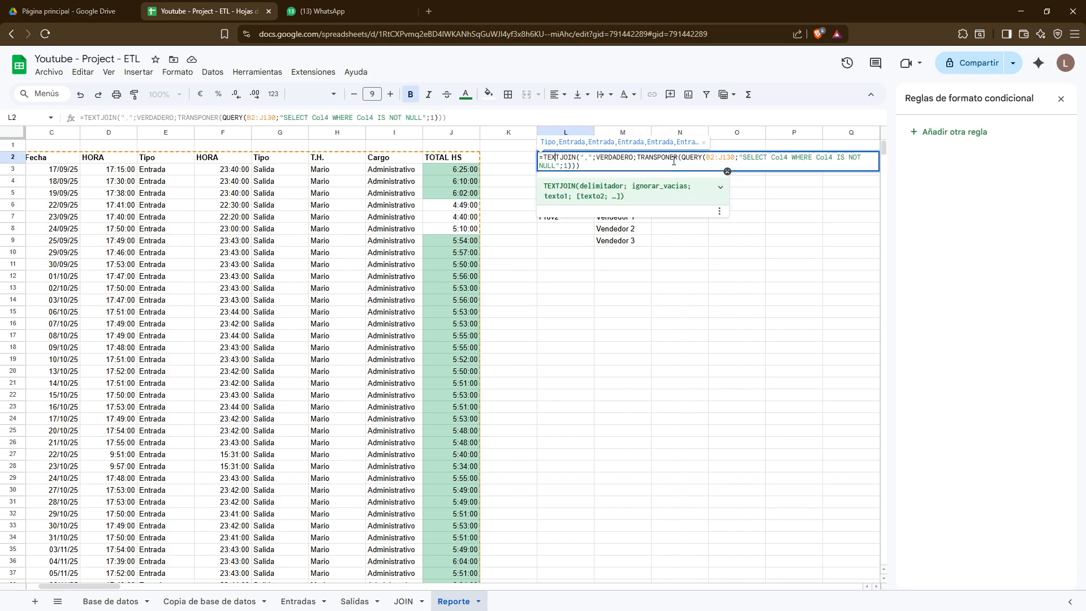
pyautogui.press('Right')
pyautogui.press('Right')
pyautogui.press('Right')
pyautogui.press('Right')
pyautogui.press('Return')
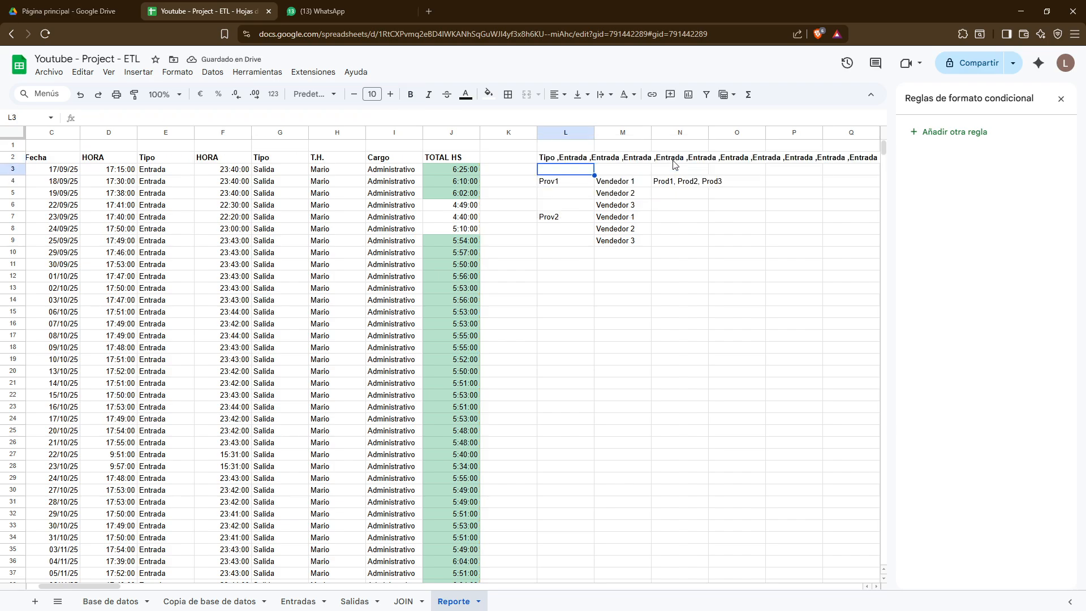
# Change the TEXTJOIN delimiter in L2 to ", " with the space after the comma
pyautogui.press('Up')
pyautogui.press('F2')
pyautogui.press('Up')
pyautogui.press('Right')
pyautogui.press('Delete')
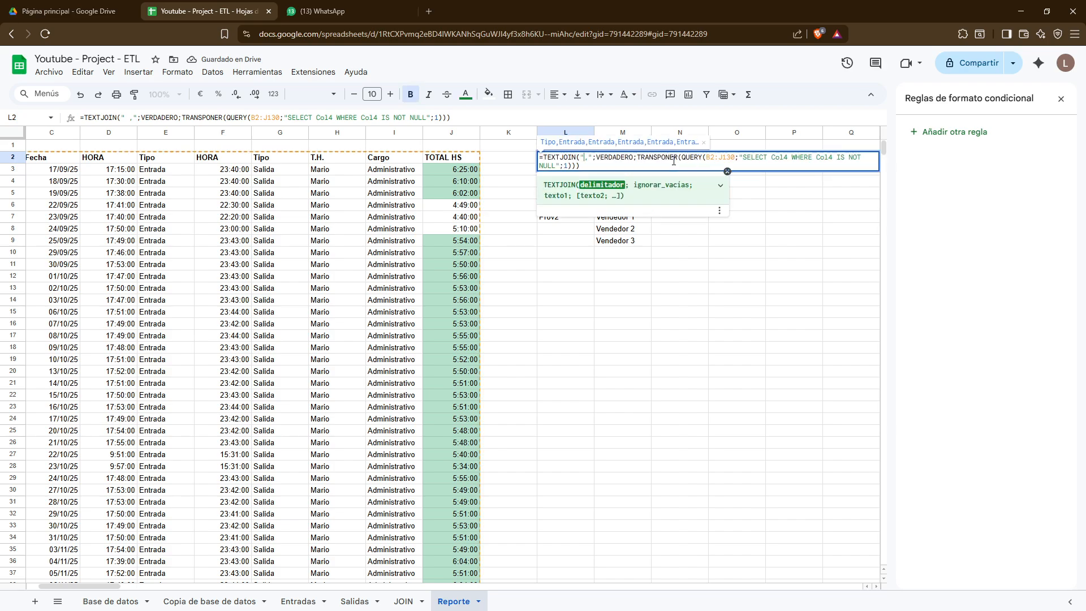
pyautogui.press('Right')
pyautogui.press('Return')
pyautogui.press('Right')
pyautogui.press('Down')
pyautogui.press('Left')
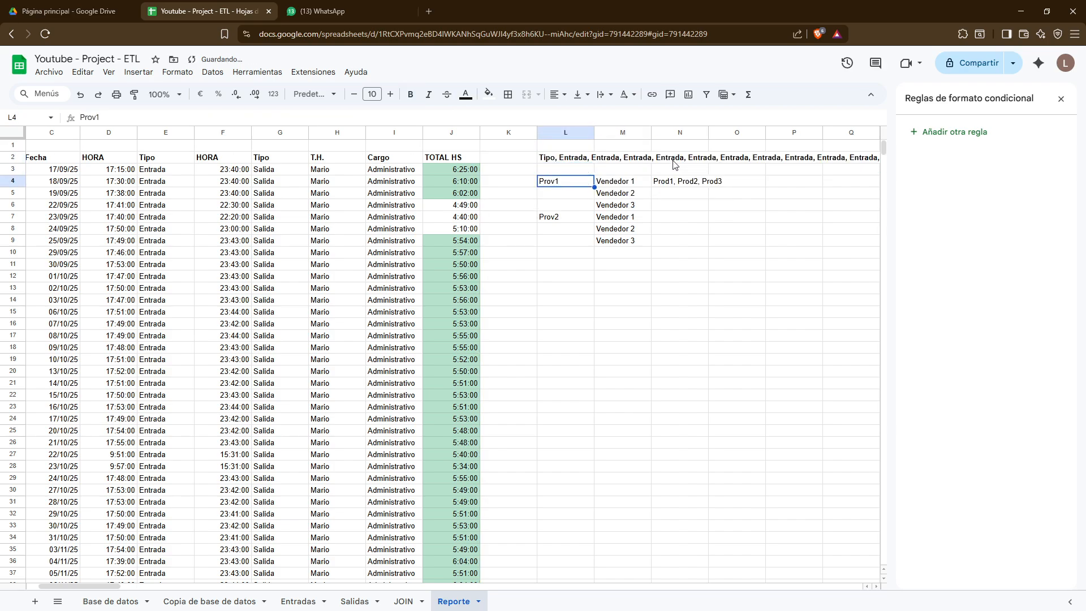
pyautogui.press('Right')
pyautogui.press('Down')
pyautogui.press('Right')
pyautogui.press('Up')
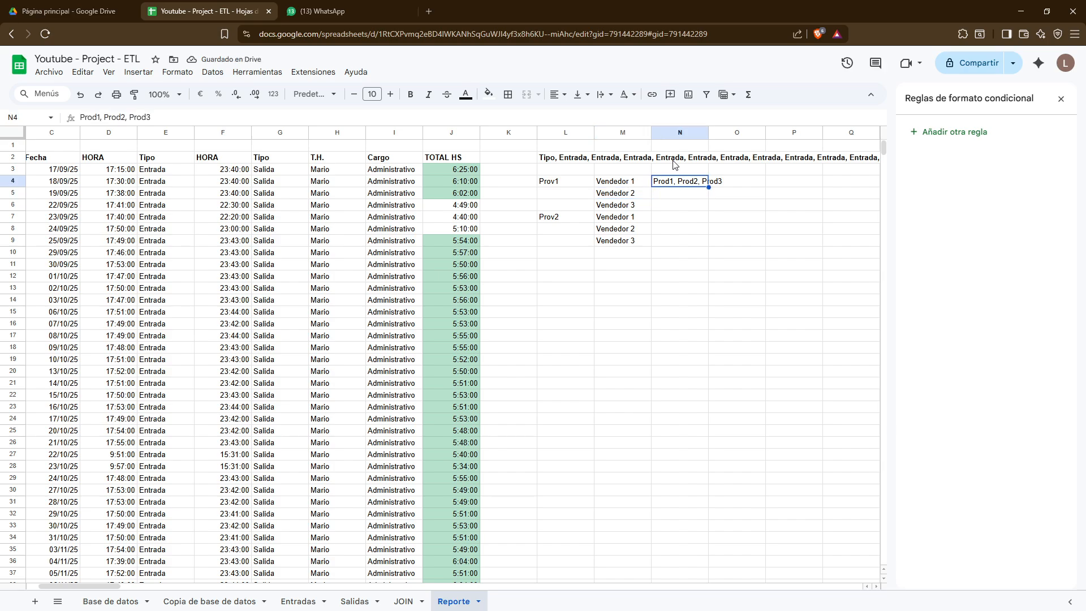
pyautogui.press('Down')
pyautogui.press('Left')
pyautogui.press('Right')
# Copy the product list from N4 into N5:N6 for the other two Prov1 vendors
pyautogui.press('Up')
pyautogui.hotkey('ctrl', 'c')
pyautogui.press('Down')
pyautogui.hotkey('shift', 'Down')
pyautogui.hotkey('ctrl', 'v')
pyautogui.press('Left')
# Look over how each Prov1 vendor in M4:M6 pairs with its product list in column N
pyautogui.press('Up')
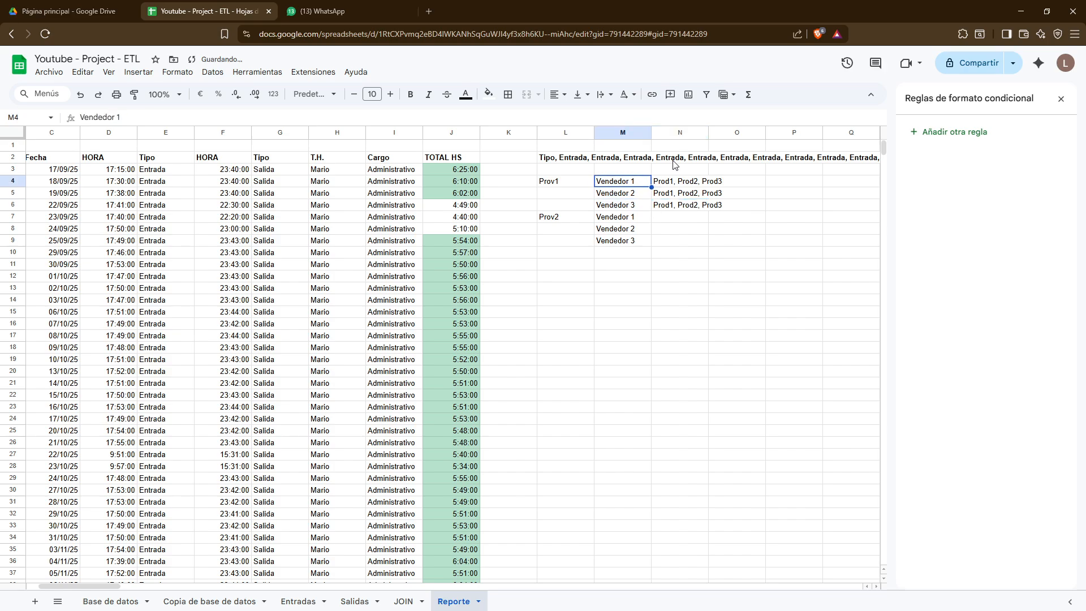
pyautogui.press('Right')
pyautogui.press('Right')
pyautogui.press('Left')
pyautogui.press('Left')
pyautogui.press('Left')
pyautogui.press('Right')
pyautogui.press('Down')
pyautogui.press('Down')
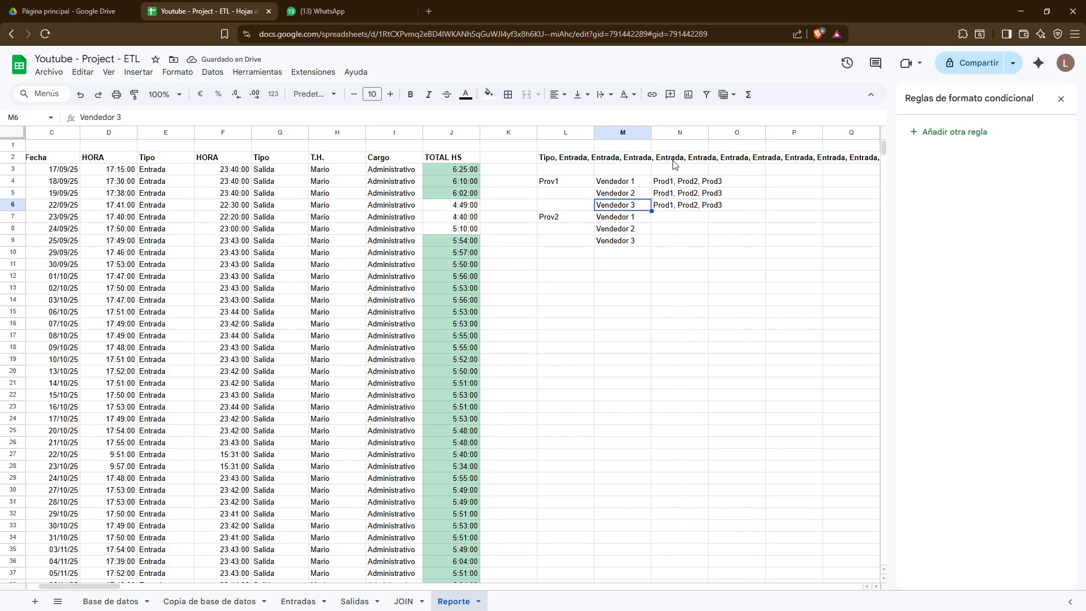
pyautogui.press('Up')
pyautogui.press('Right')
pyautogui.press('Left')
pyautogui.press('Right')
pyautogui.press('Right')
pyautogui.press('Left')
pyautogui.press('Down')
pyautogui.press('Left')
pyautogui.press('Up')
pyautogui.press('Right')
pyautogui.press('Down')
# Paste the same product list into N7:N9 for the Prov2 vendors
pyautogui.press('Down')
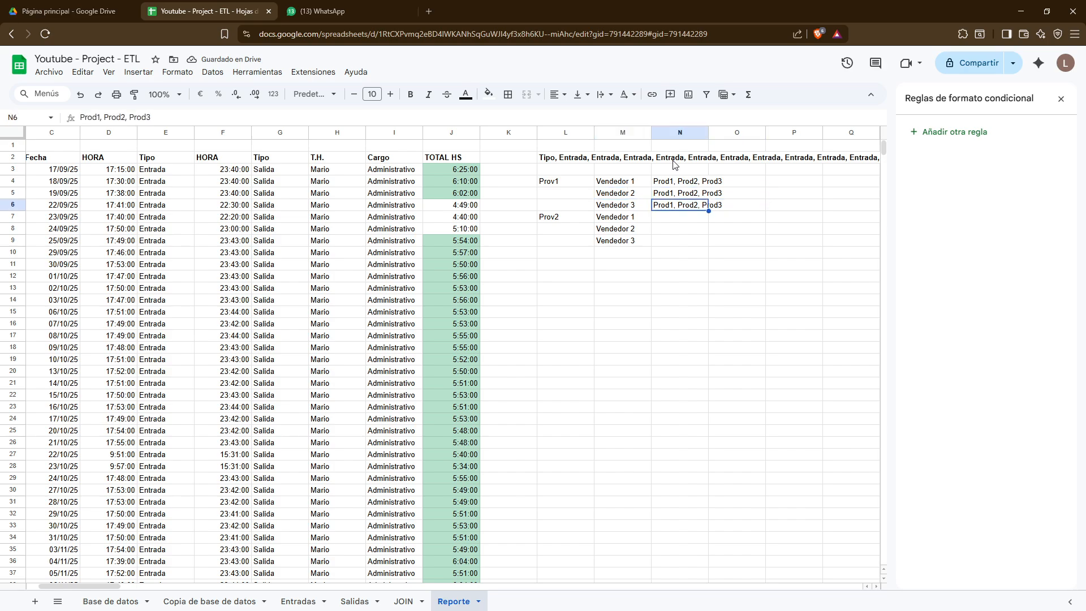
pyautogui.hotkey('shift', 'Down')
pyautogui.hotkey('shift', 'Down')
pyautogui.hotkey('ctrl', 'v')
pyautogui.press('Down')
pyautogui.press('Left')
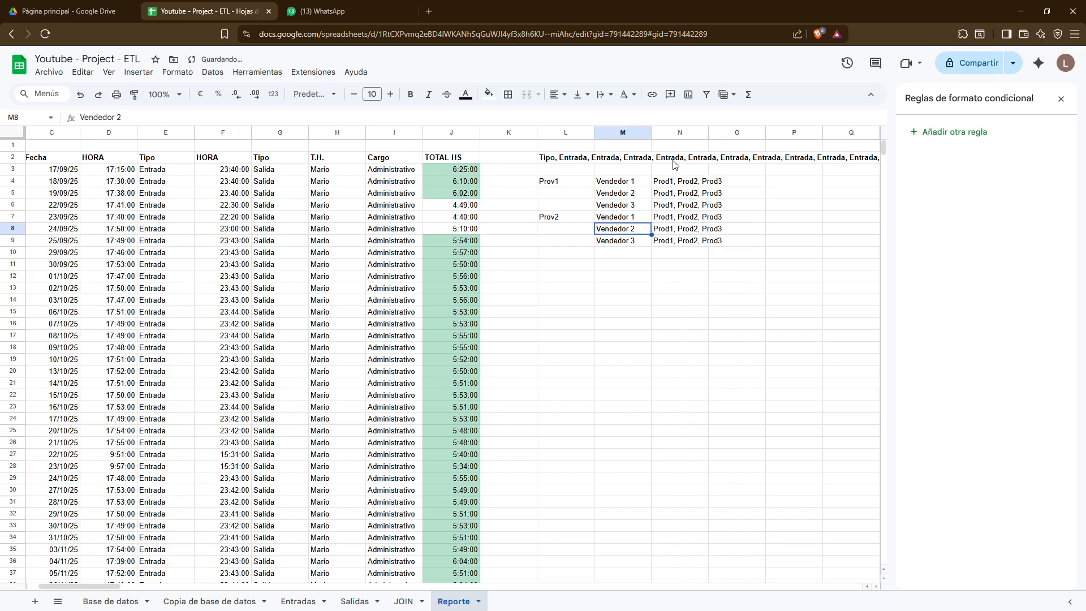
# Clear the sample provider, vendor and product entries in L4:N7
pyautogui.press('Up')
pyautogui.press('Up')
pyautogui.press('Up')
pyautogui.press('Left')
pyautogui.press('Up')
pyautogui.hotkey('shift', 'Right')
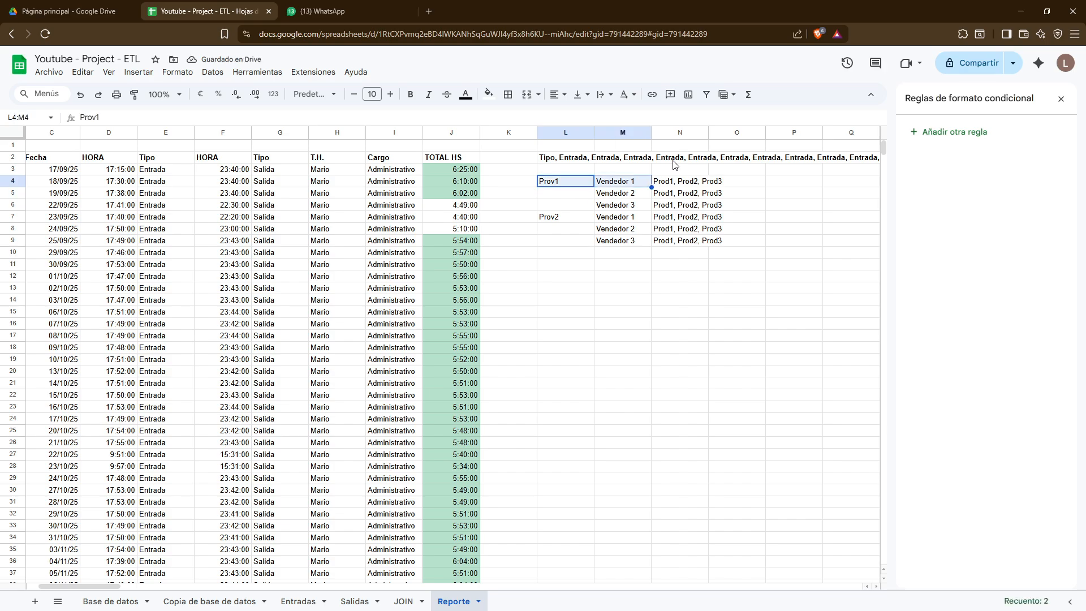
pyautogui.press('Right')
pyautogui.press('Left')
pyautogui.hotkey('shift', 'Right')
pyautogui.hotkey('shift', 'Right')
pyautogui.hotkey('shift', 'Down')
pyautogui.hotkey('shift', 'Down')
pyautogui.hotkey('shift', 'Down')
pyautogui.press('Delete')
# Clear the remaining sample vendor and product entries in M8:N9
pyautogui.press('Left')
pyautogui.press('Right')
pyautogui.press('Down')
pyautogui.press('Down')
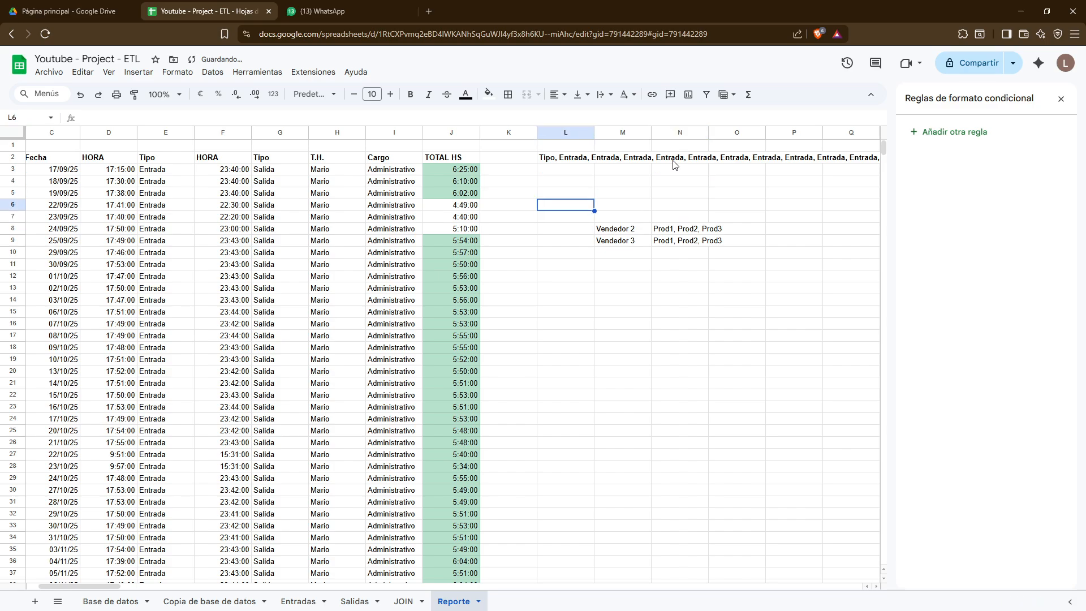
pyautogui.press('Right')
pyautogui.press('Down')
pyautogui.press('Down')
pyautogui.hotkey('shift', 'Down')
pyautogui.hotkey('shift', 'Right')
pyautogui.press('Delete')
pyautogui.press('Left')
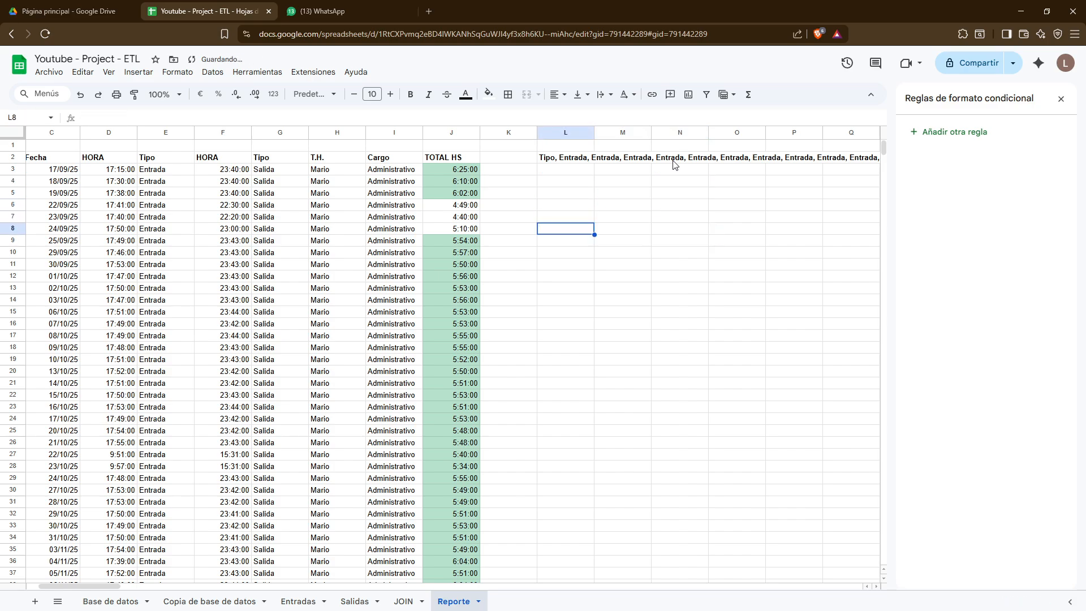
pyautogui.press('Left')
pyautogui.press('Left')
pyautogui.press('Left')
pyautogui.press('Left')
pyautogui.press('Left')
pyautogui.press('Left')
pyautogui.press('Left')
pyautogui.press('Left')
pyautogui.press('Left')
pyautogui.press('Left')
pyautogui.press('Left')
pyautogui.press('Up')
pyautogui.press('Up')
pyautogui.press('Right')
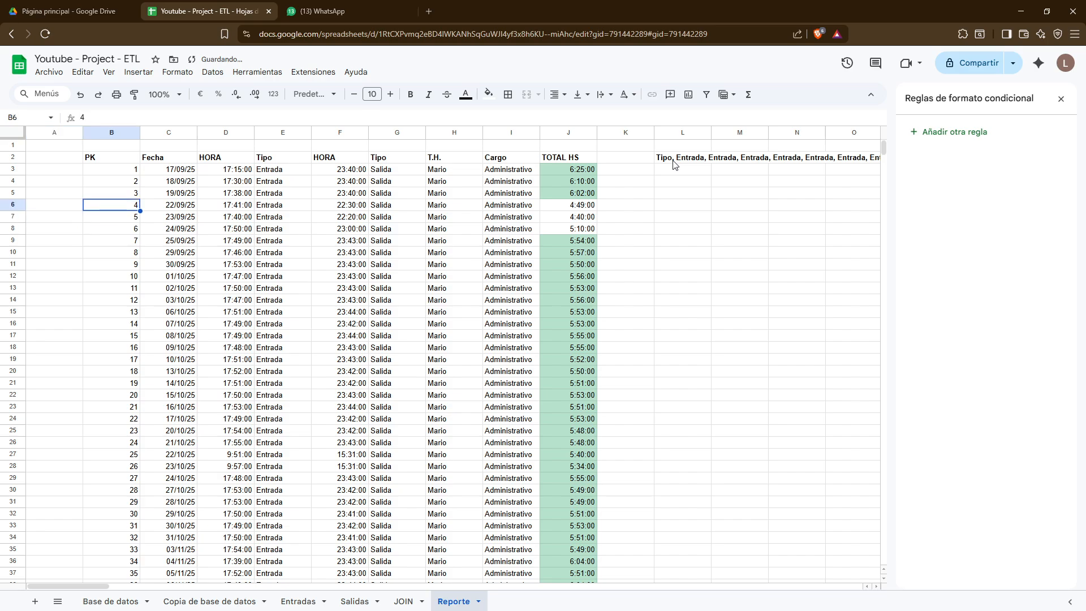
pyautogui.press('Right')
pyautogui.press('Up')
pyautogui.press('Up')
pyautogui.press('Up')
pyautogui.press('Up')
pyautogui.press('Up')
pyautogui.press('Right')
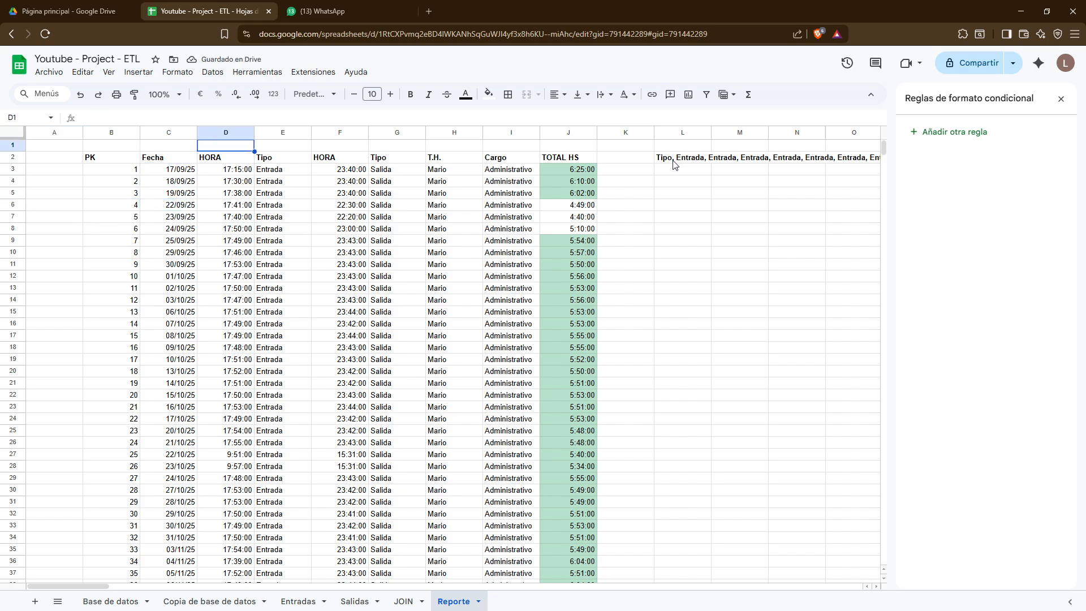
# Clear the TEXTJOIN example formula from L2, beside the report table
pyautogui.press('Down')
pyautogui.hotkey('ctrl', 'Right')
pyautogui.hotkey('ctrl', 'Right')
pyautogui.press('Delete')
pyautogui.press('Left')
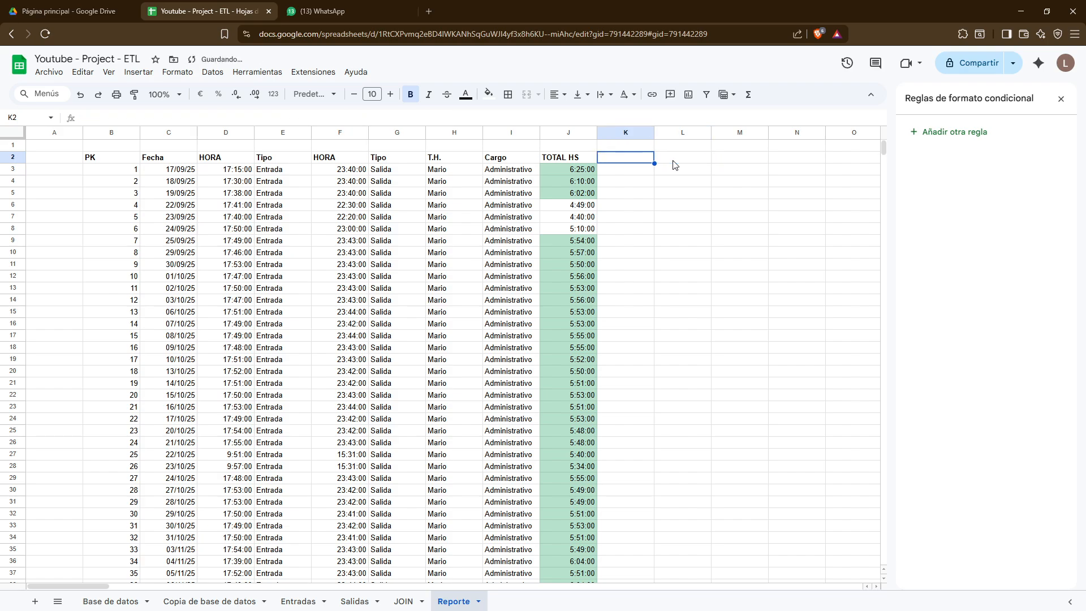
pyautogui.press('Left')
pyautogui.press('Left')
pyautogui.press('Down')
pyautogui.press('Left')
pyautogui.press('Left')
pyautogui.press('Left')
pyautogui.press('Left')
pyautogui.press('Left')
pyautogui.press('Left')
pyautogui.press('Up')
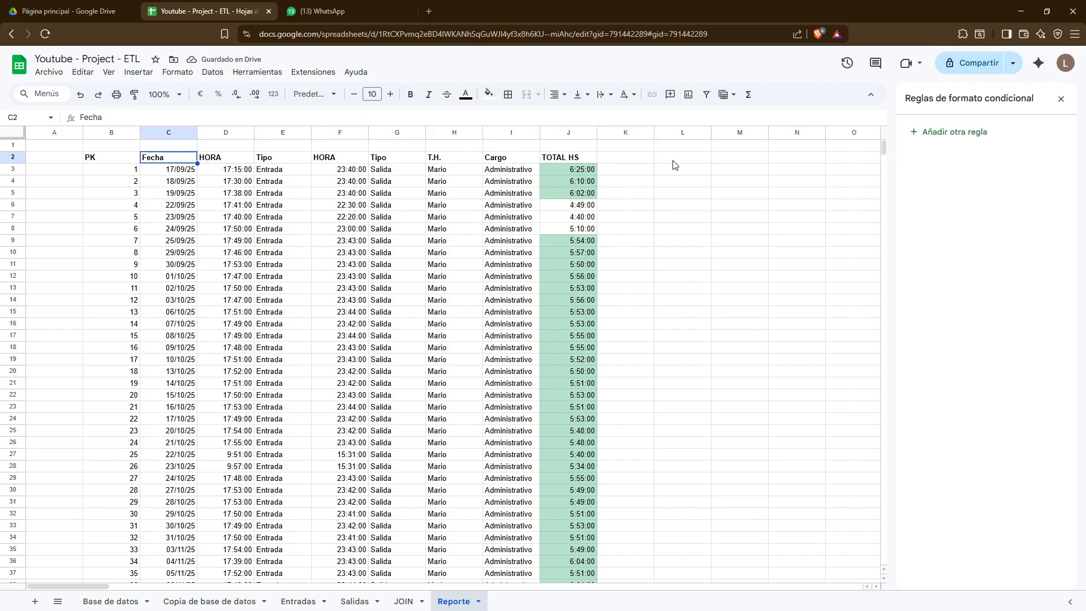
pyautogui.press('Left')
pyautogui.press('Left')
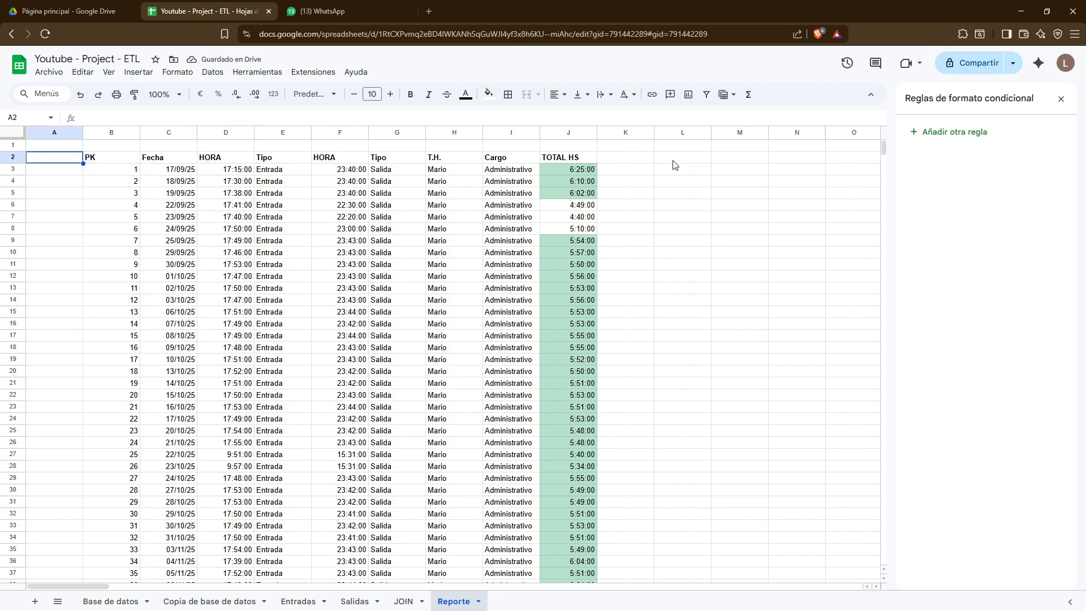
pyautogui.press('Right')
pyautogui.press('Right')
pyautogui.press('Up')
pyautogui.press('Right')
pyautogui.press('Right')
pyautogui.press('Right')
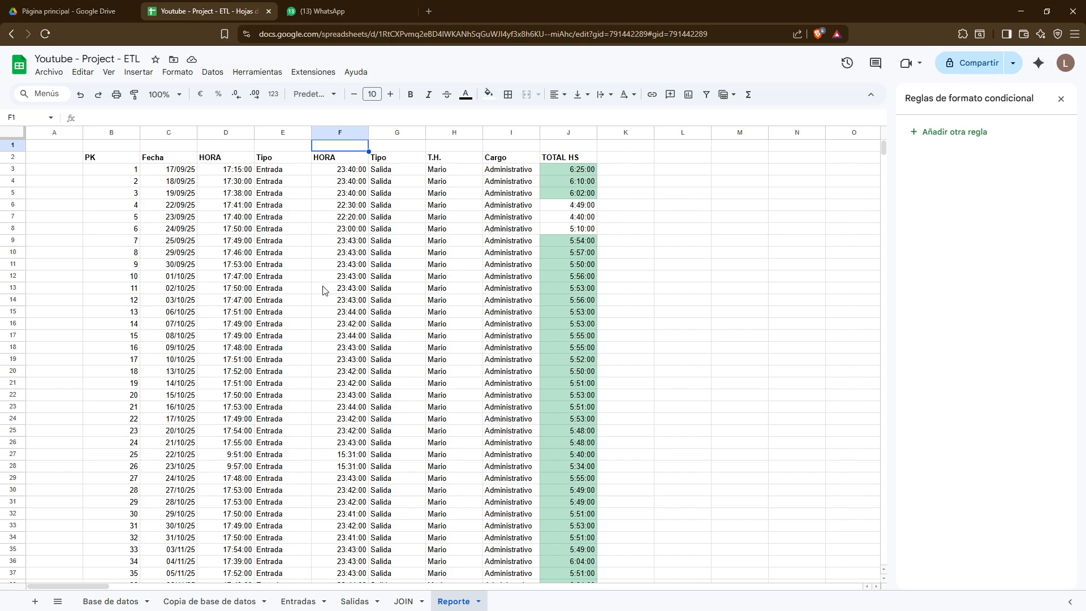
pyautogui.click(607, 355)
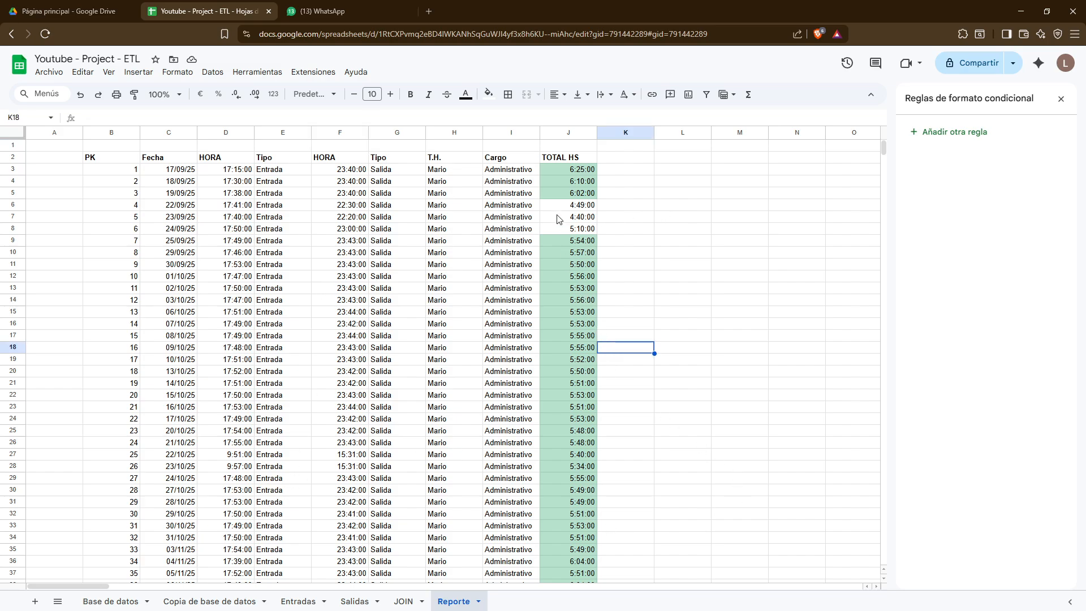
# Add a bottom border to the report's header row B2:J2
pyautogui.moveTo(571, 157); pyautogui.dragTo(117, 159)
pyautogui.click(508, 94)
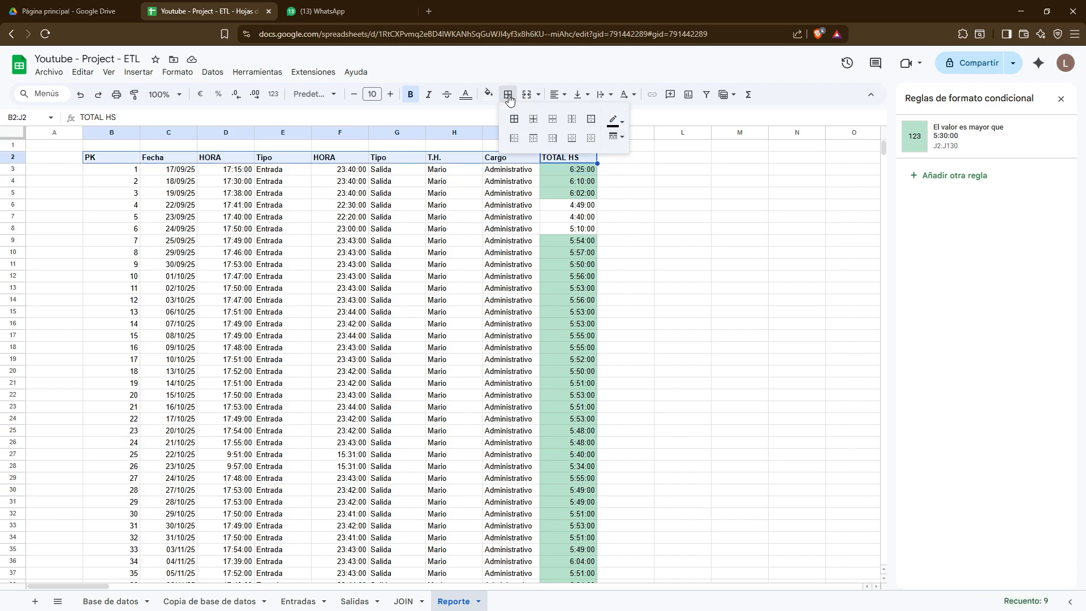
pyautogui.click(571, 139)
pyautogui.click(517, 257)
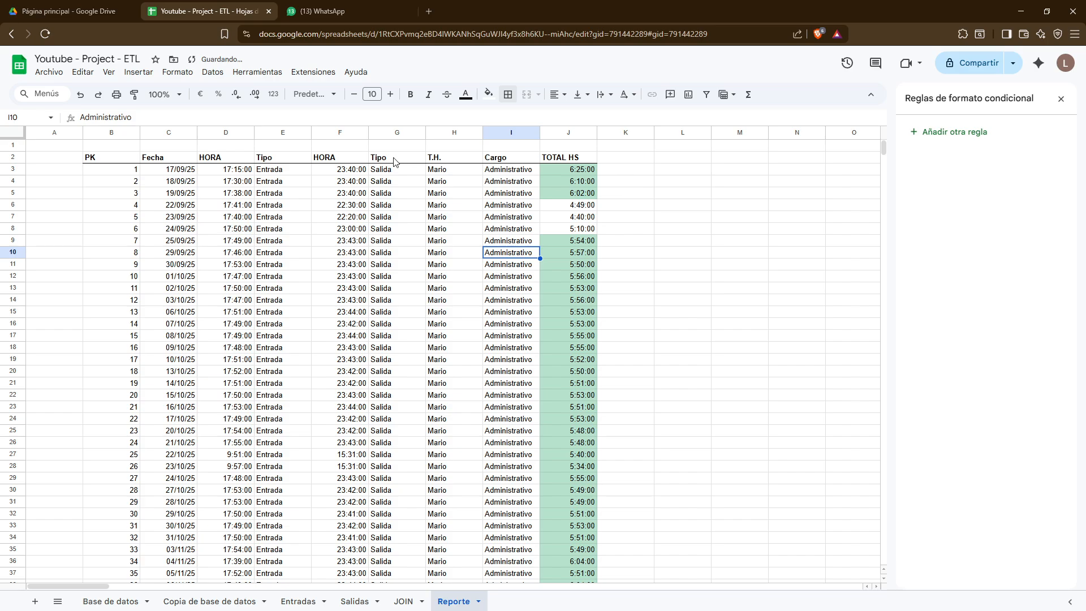
# Look over the Reporte records and the PK, Tipo, T.H. and TOTAL HS columns
pyautogui.scroll(-5, 331, 270)
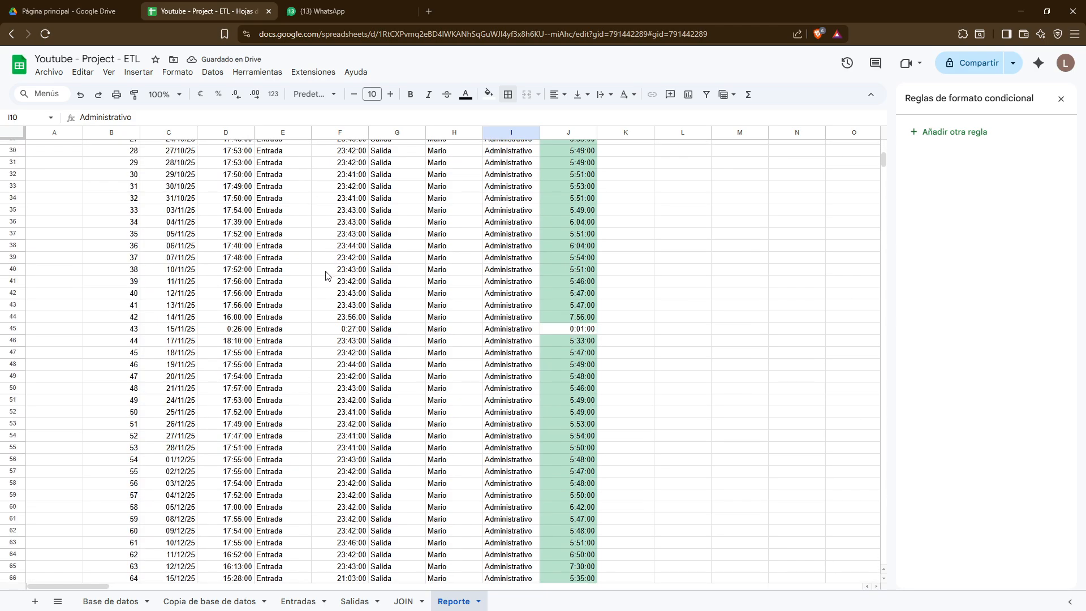
pyautogui.scroll(5, 239, 305)
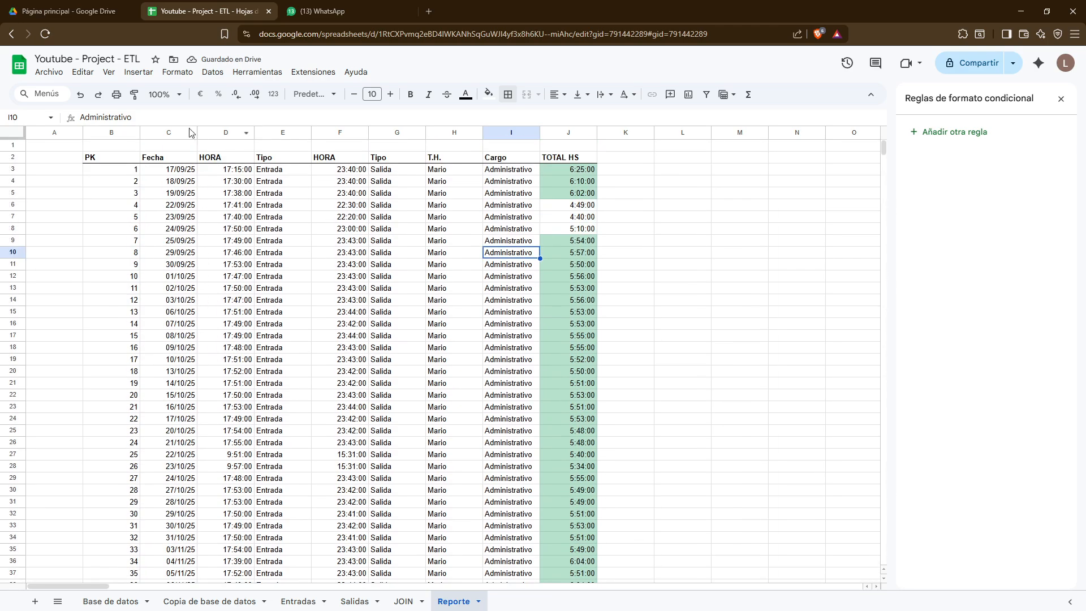
pyautogui.click(110, 157)
pyautogui.click(280, 157)
pyautogui.click(396, 158)
pyautogui.click(476, 162)
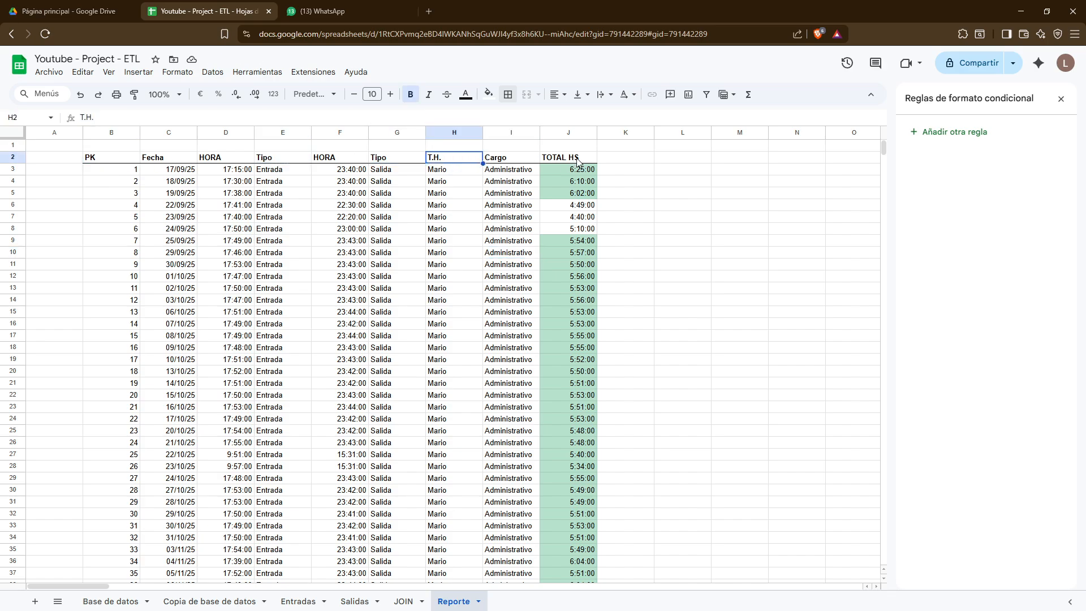
pyautogui.click(566, 173)
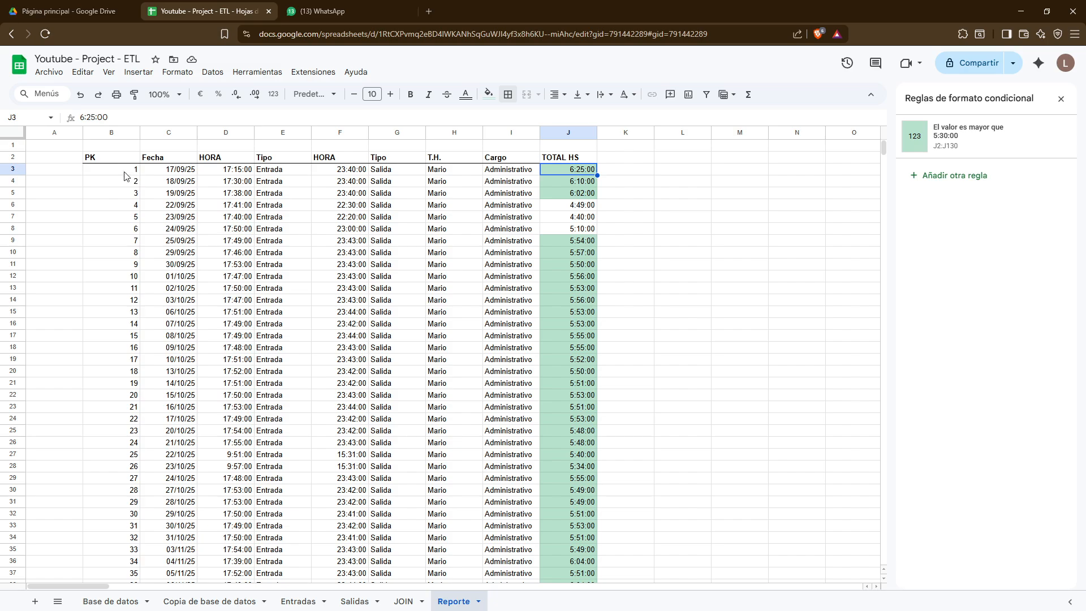
# Auto-fit the width of the PK column B to its contents
pyautogui.moveTo(124, 171); pyautogui.dragTo(283, 216)
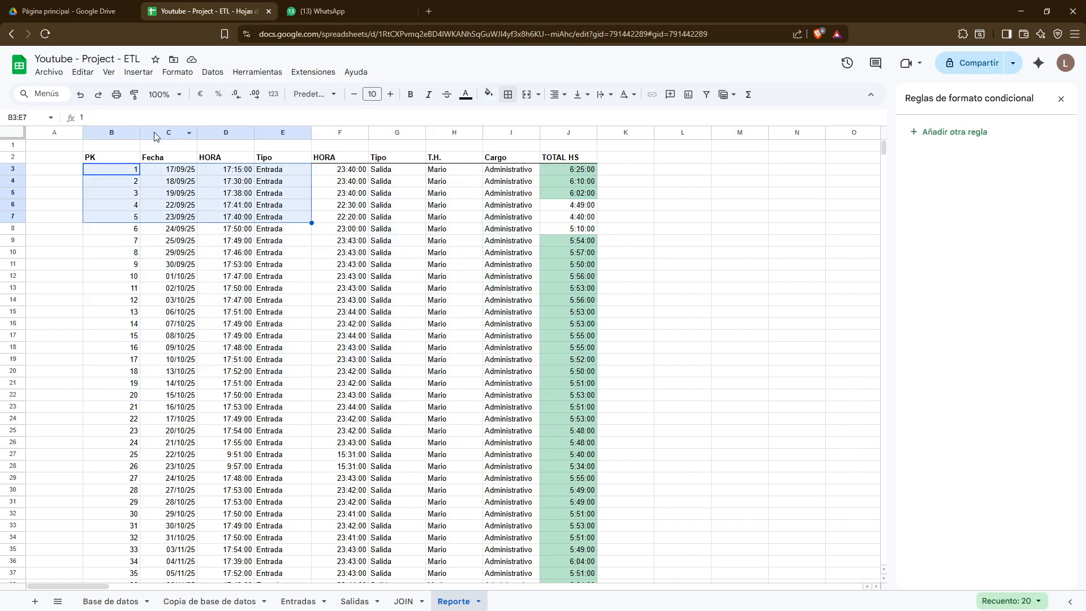
pyautogui.doubleClick(140, 133)
pyautogui.click(194, 244)
pyautogui.moveTo(94, 171); pyautogui.dragTo(510, 498)
pyautogui.moveTo(531, 589); pyautogui.dragTo(490, 407)
pyautogui.scroll(4, 471, 391)
pyautogui.click(627, 133)
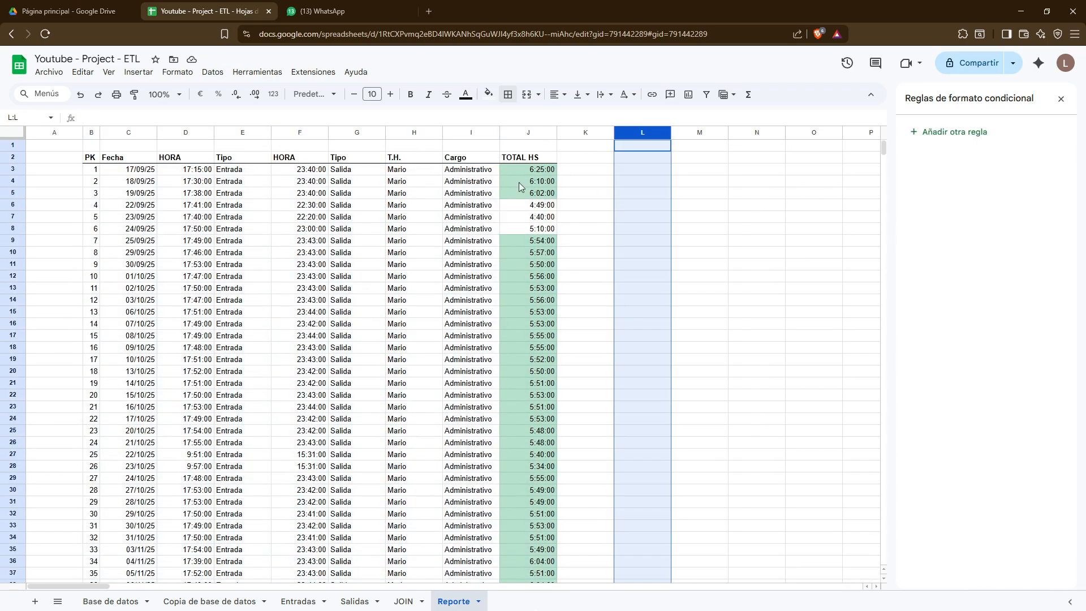
pyautogui.click(94, 171)
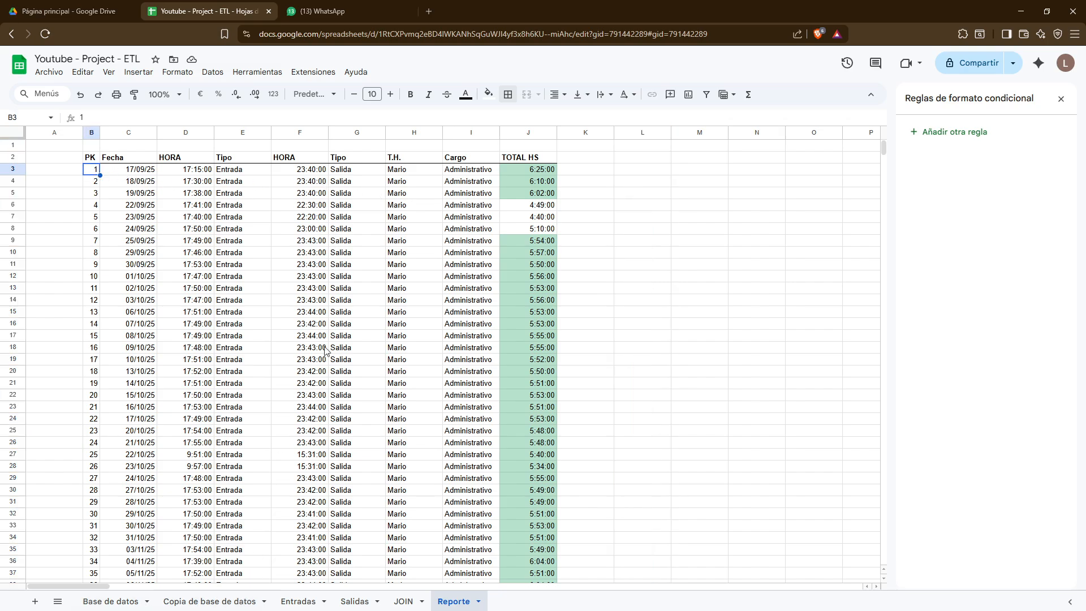
pyautogui.click(405, 221)
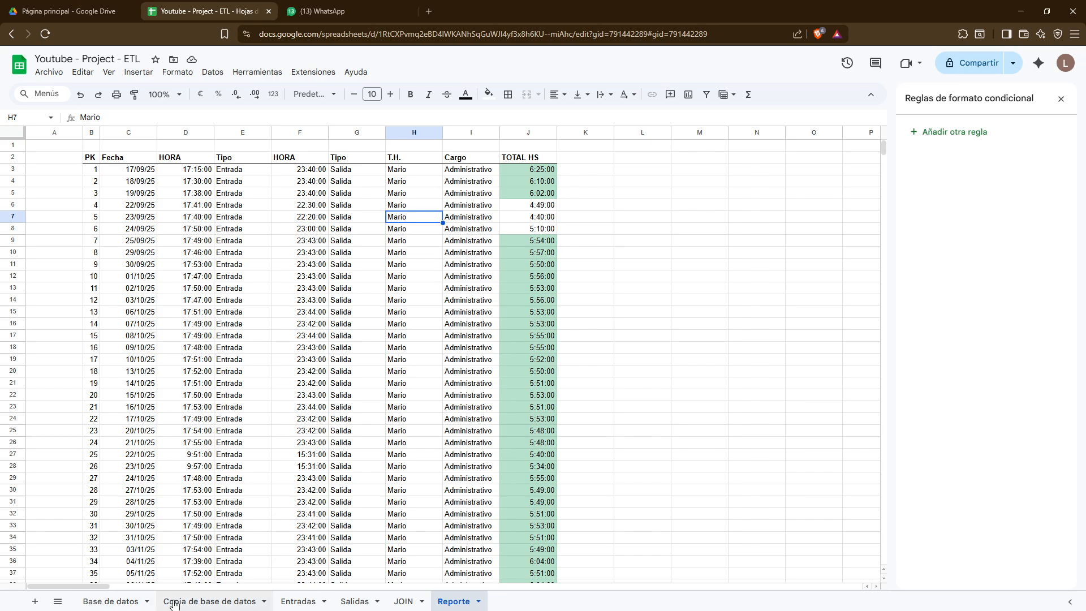
# Examine the end of the Base de datos records and select the first empty date cell, B294
pyautogui.click(127, 600)
pyautogui.scroll(-10, 154, 346)
pyautogui.scroll(-3, 153, 347)
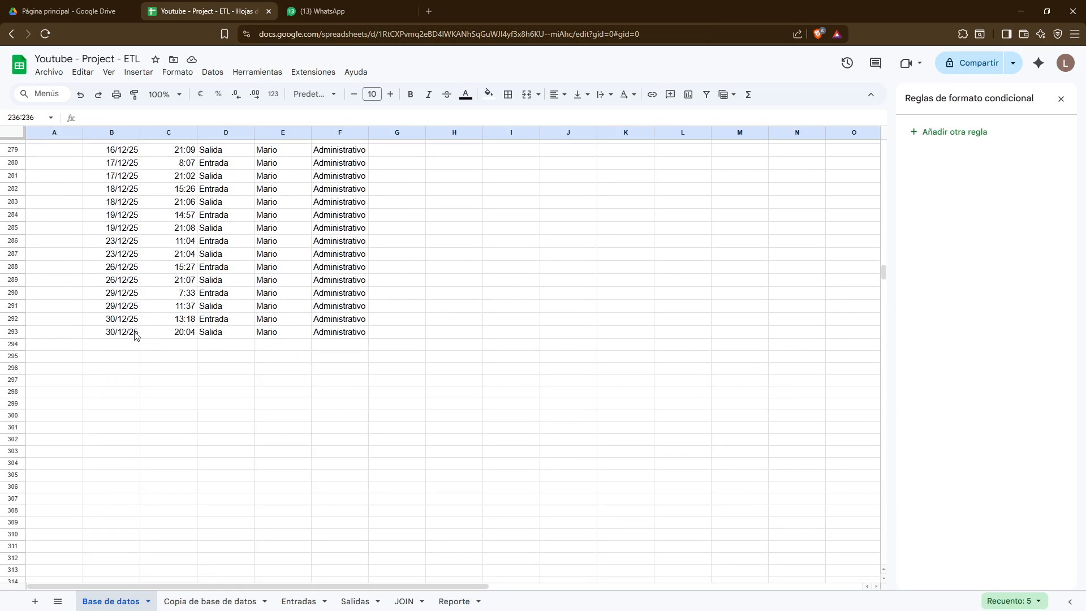
pyautogui.click(126, 345)
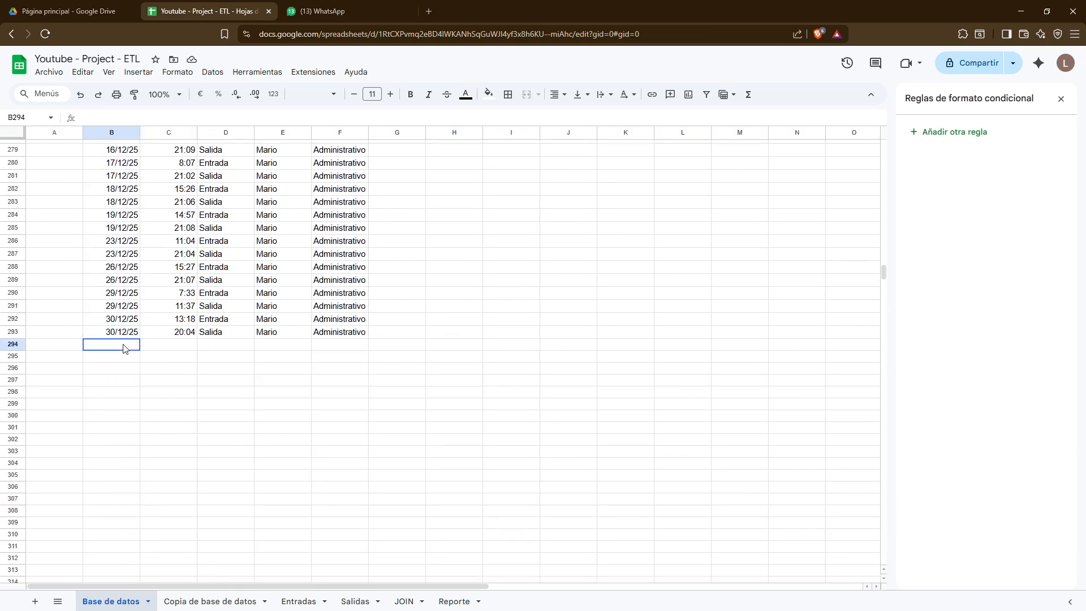
# Review the Copia de base de datos, Entradas and Salidas sheets in turn
pyautogui.click(209, 600)
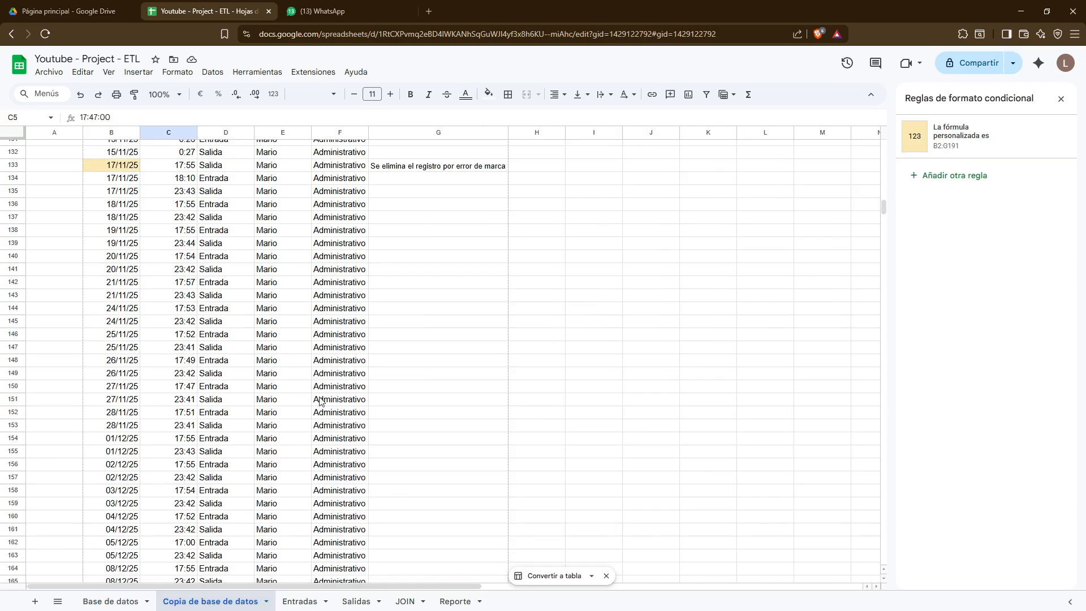
pyautogui.click(299, 600)
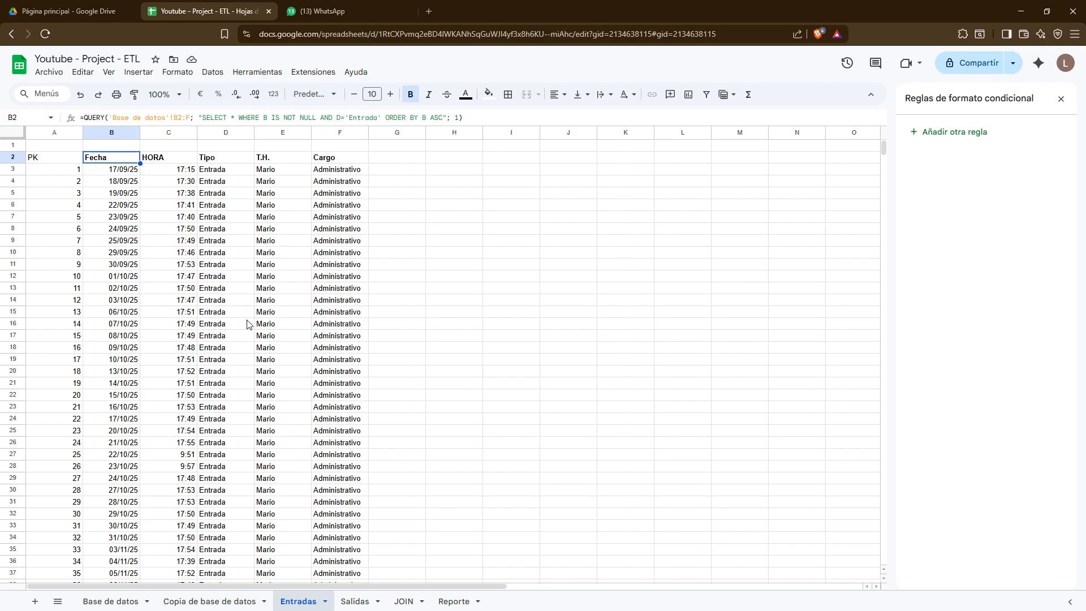
pyautogui.click(355, 601)
# Examine the BUSCARX formula in H9 of the JOIN sheet and review the joined rows down to the last record
pyautogui.click(408, 606)
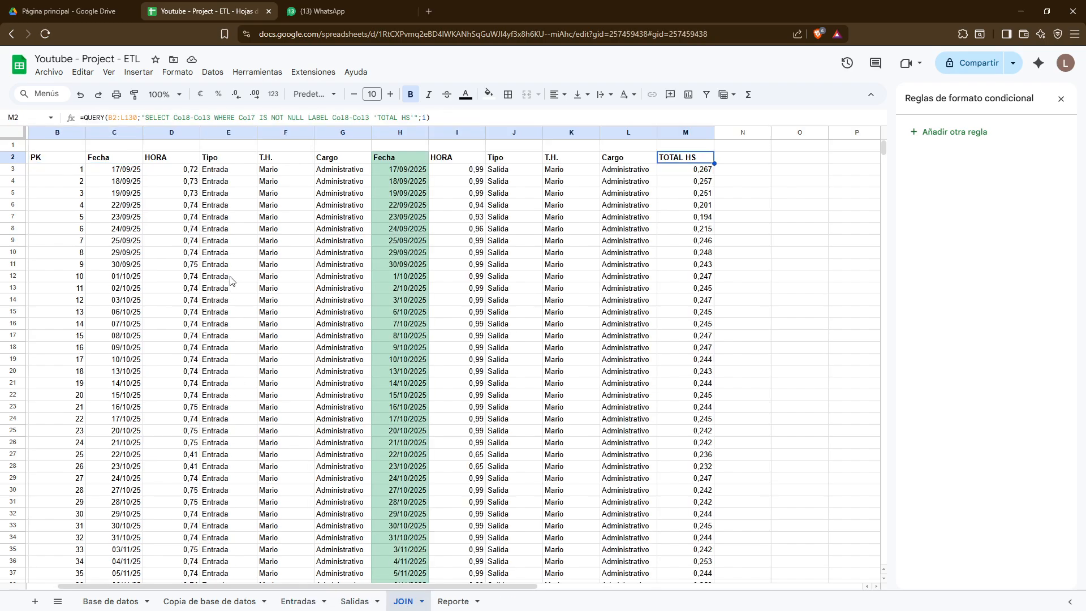
pyautogui.click(397, 240)
pyautogui.scroll(-6, 397, 217)
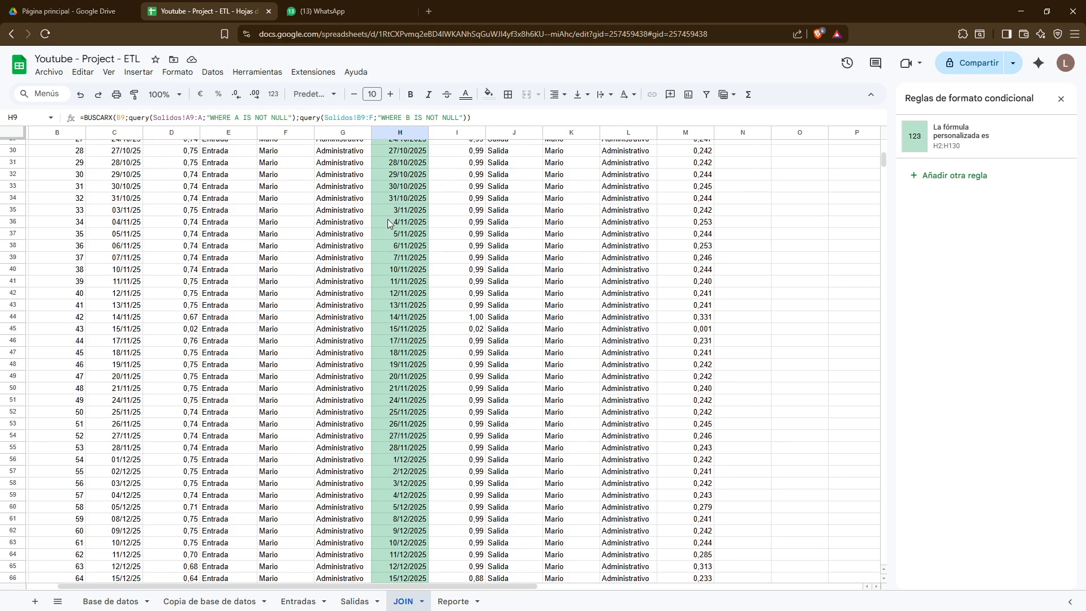
pyautogui.scroll(-17, 382, 234)
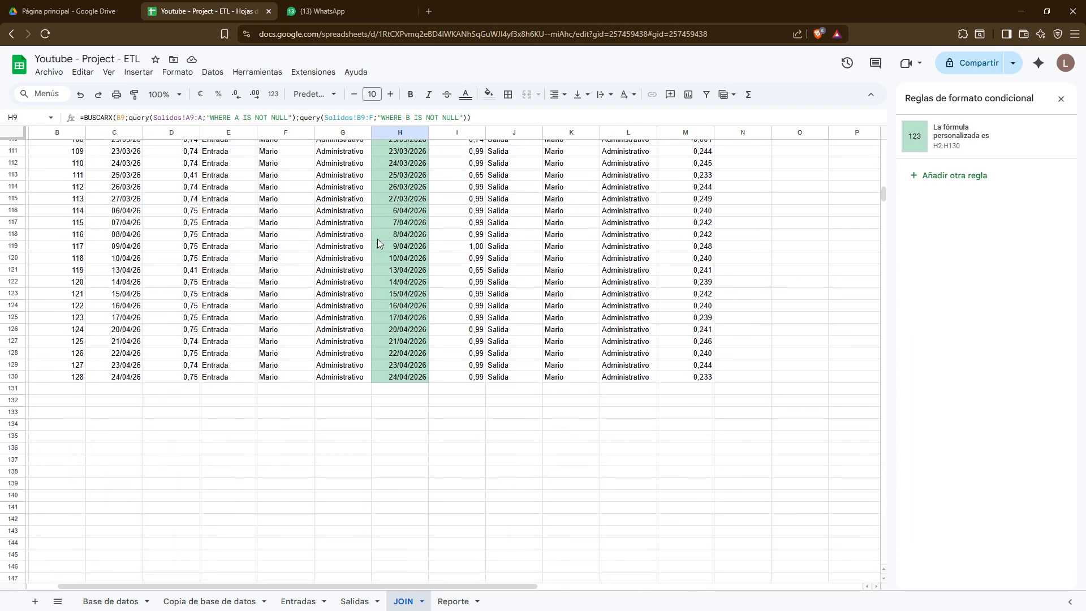
pyautogui.scroll(13, 378, 388)
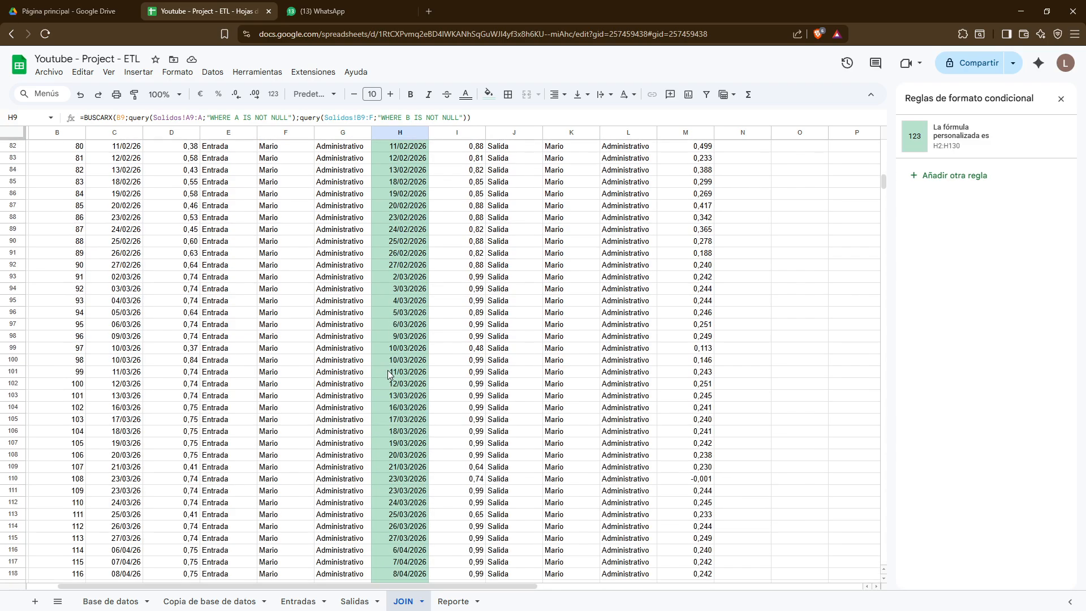
pyautogui.scroll(10, 373, 342)
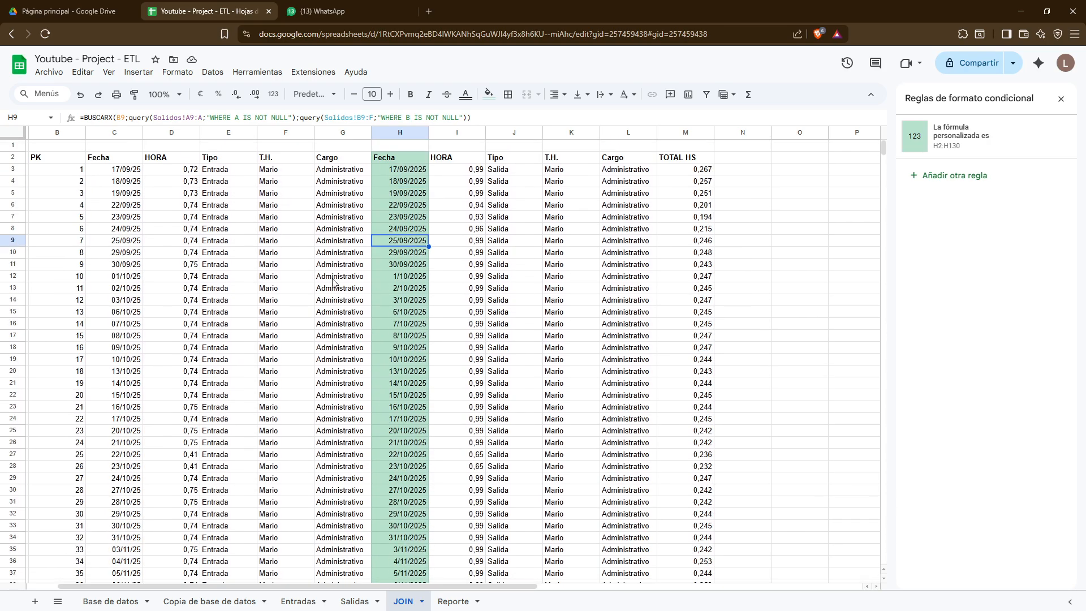
# Inspect the JOIN sheet's TOTAL HS value, the exit columns from BUSCARX in H2, and the entry columns from QUERY in B2 through Cargo
pyautogui.click(699, 170)
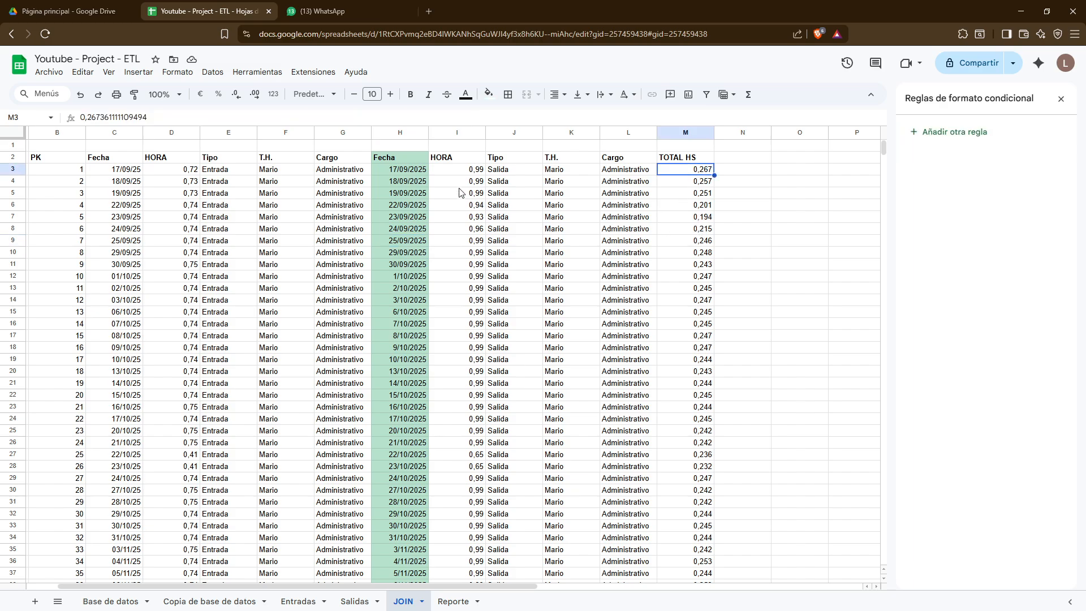
pyautogui.click(456, 170)
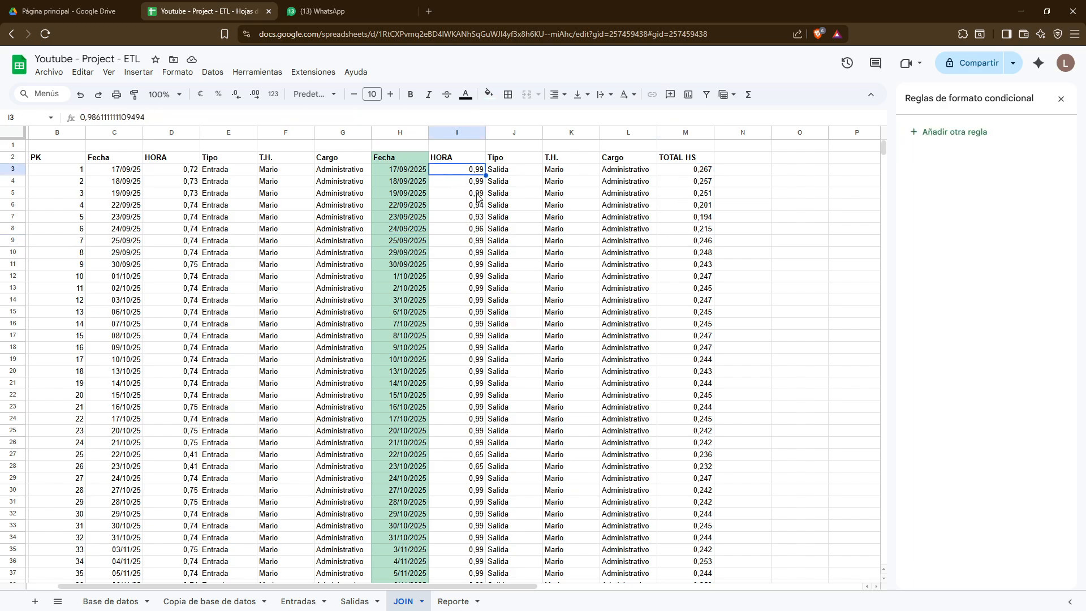
pyautogui.click(463, 157)
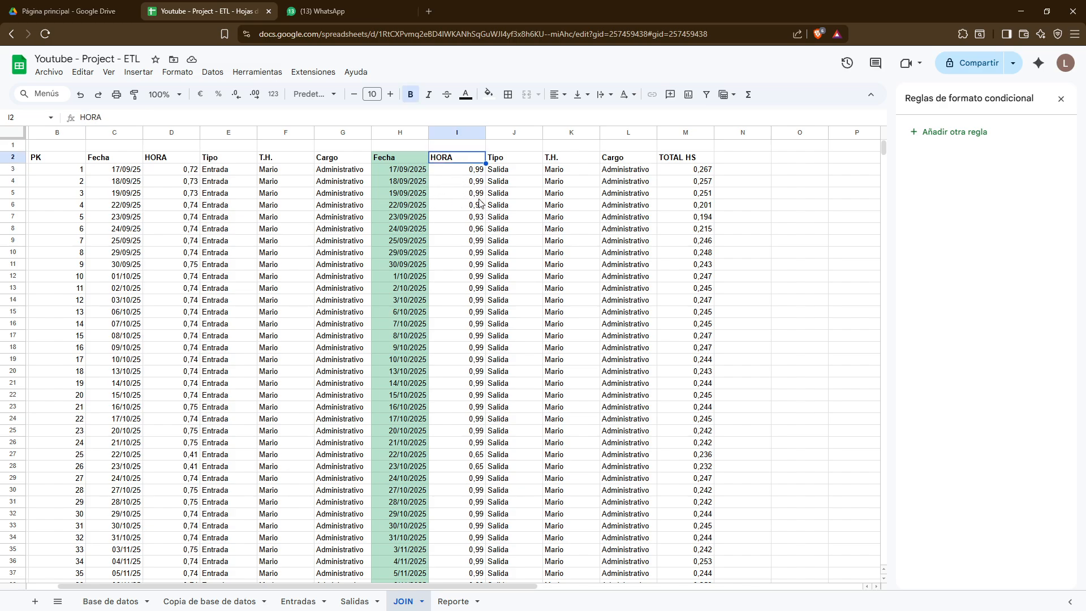
pyautogui.click(504, 160)
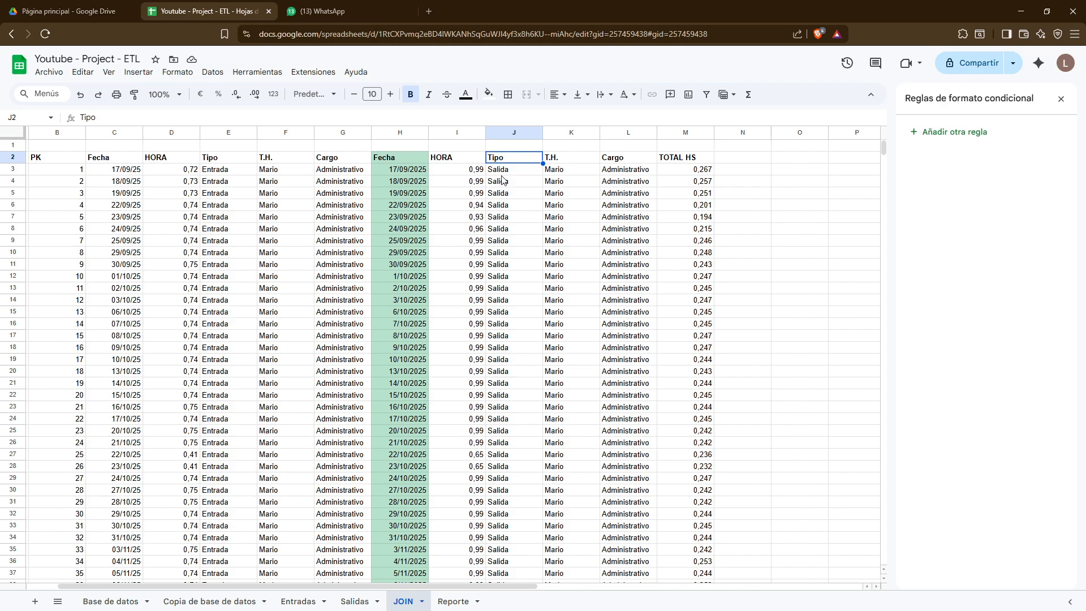
pyautogui.click(554, 170)
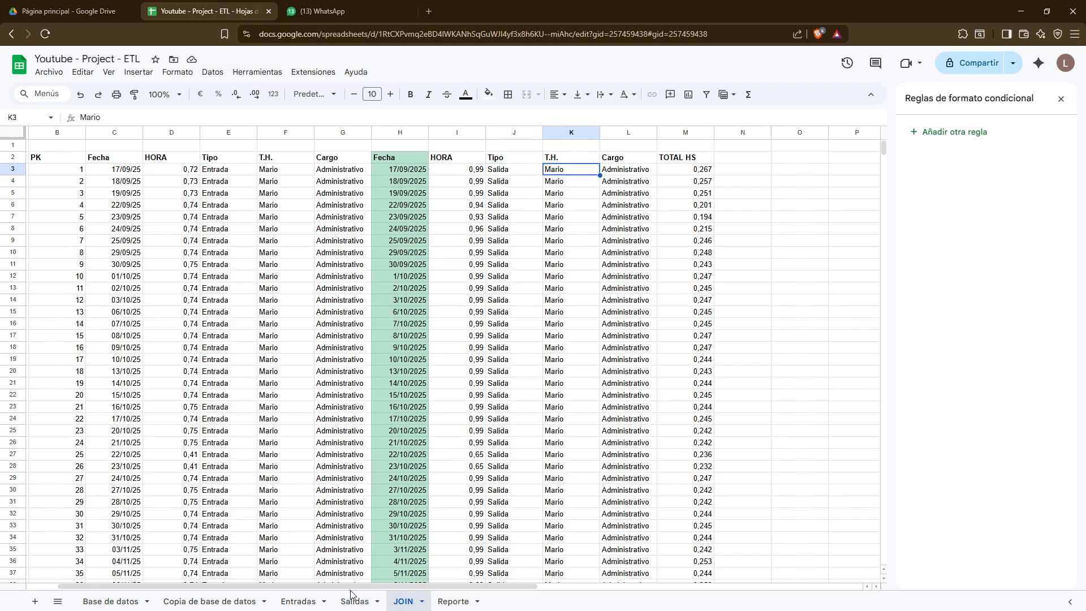
pyautogui.click(422, 159)
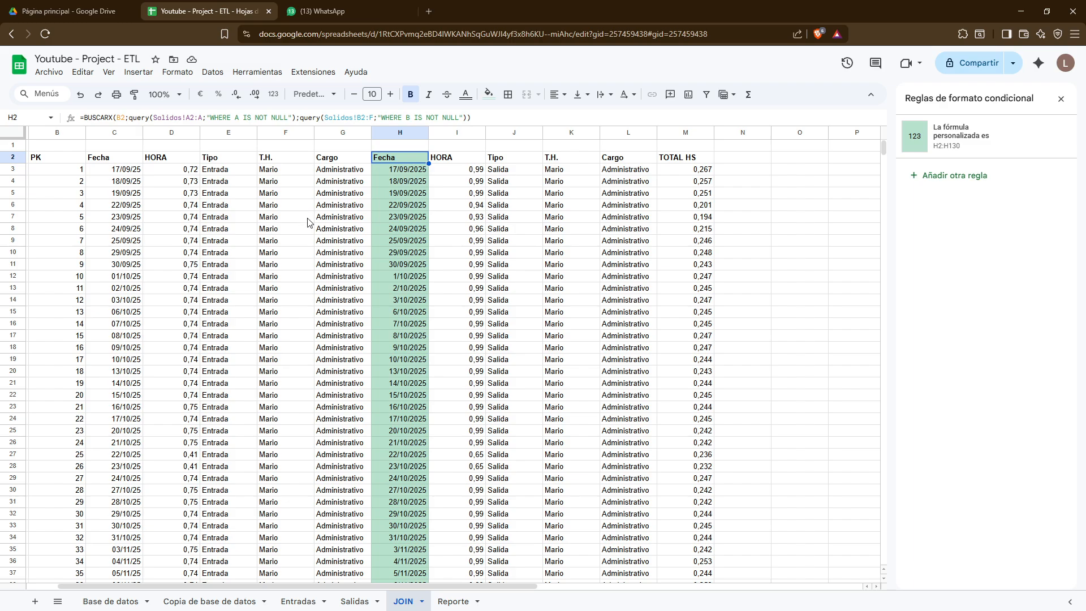
pyautogui.click(336, 162)
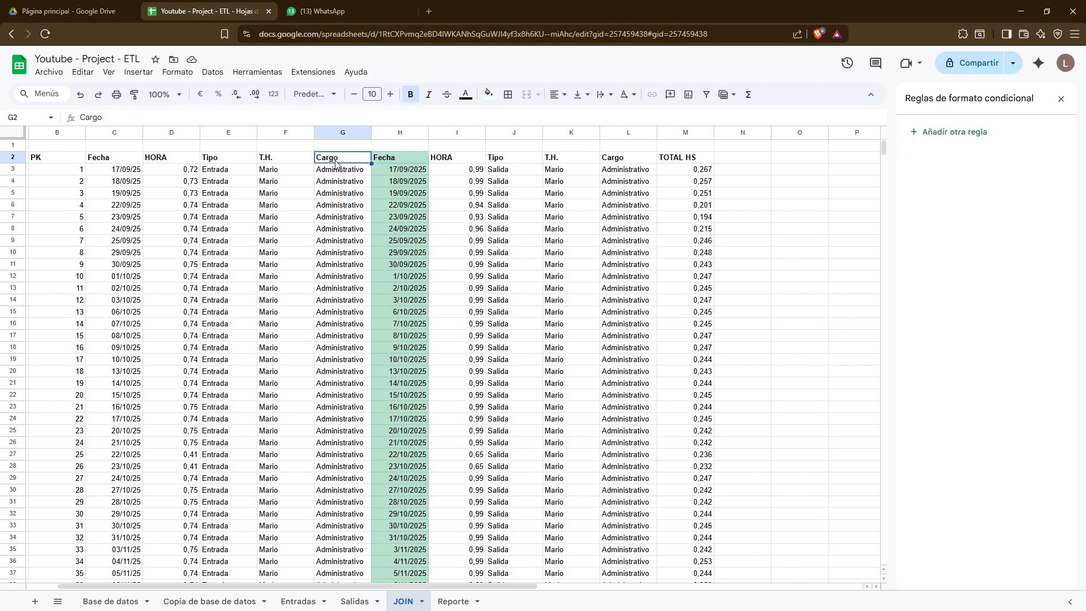
pyautogui.click(79, 156)
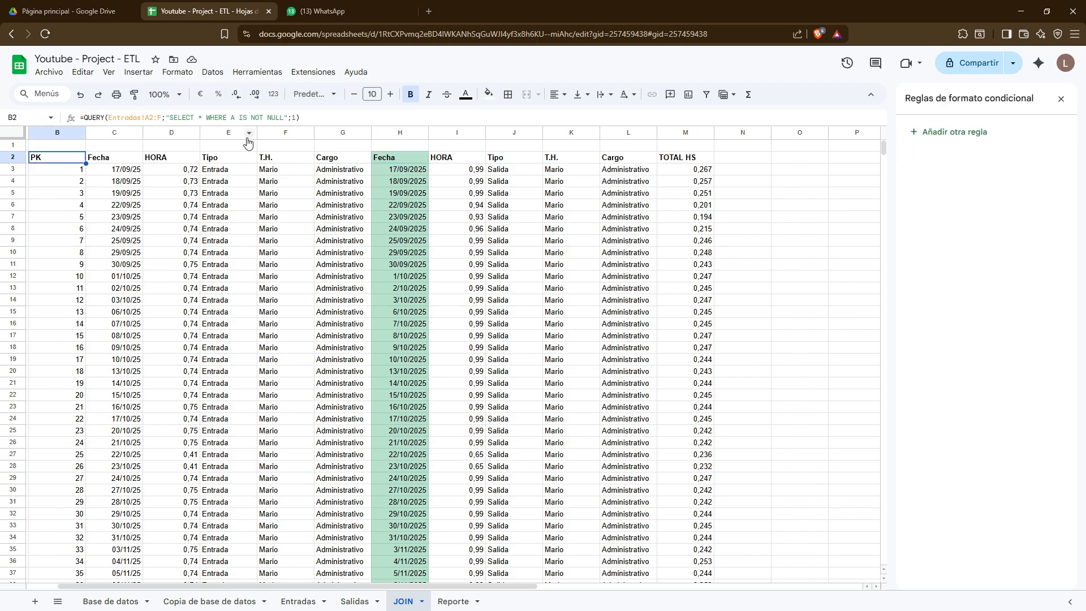
pyautogui.click(346, 160)
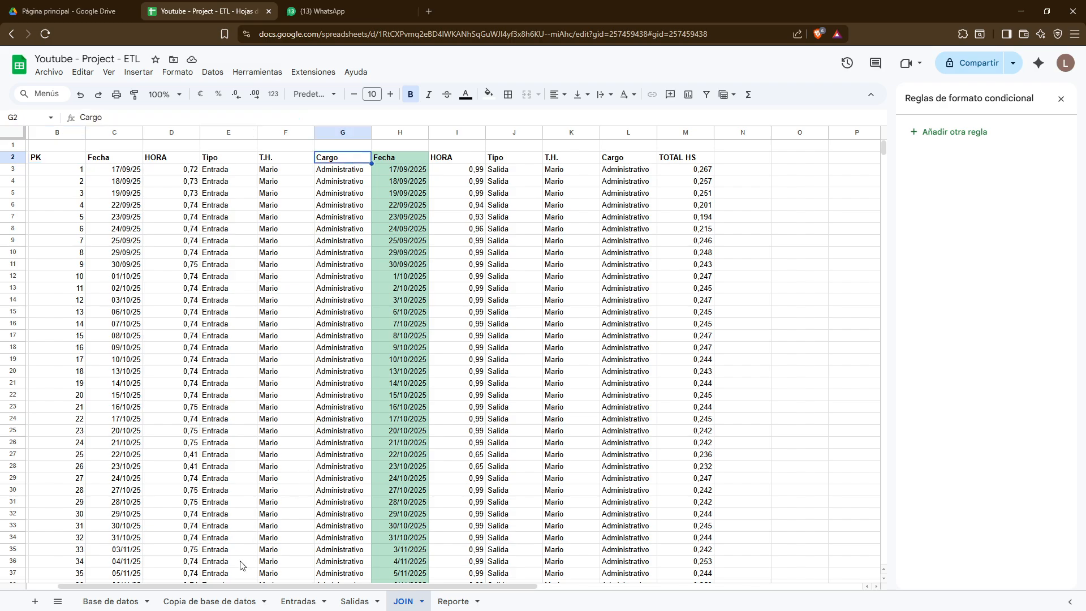
# Review the attendance records in the Base de datos sheet and the QUERY output in the Entradas sheet
pyautogui.click(111, 601)
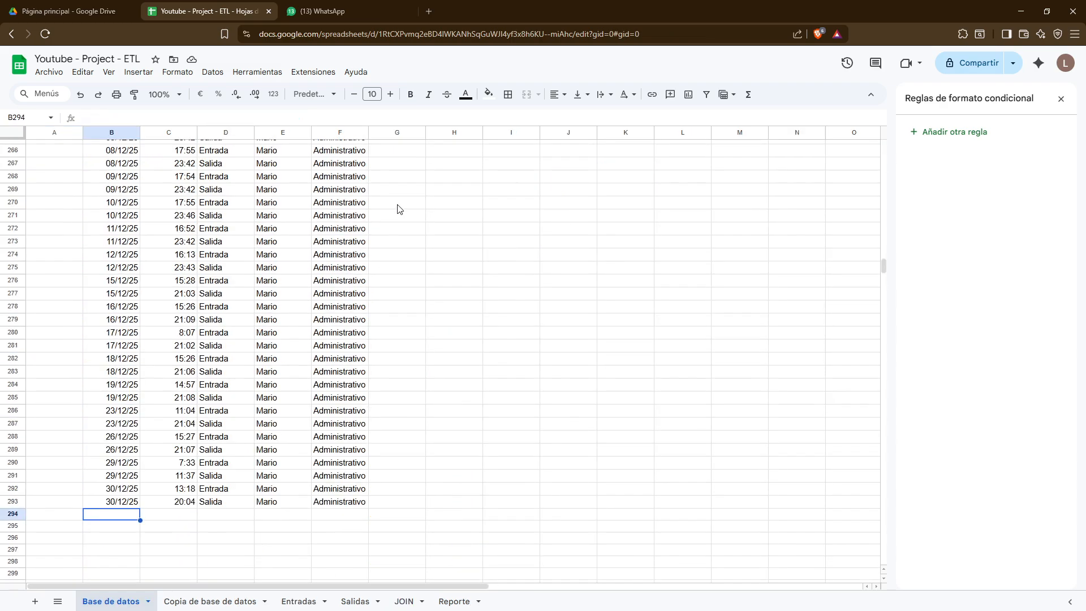
pyautogui.scroll(20, 397, 209)
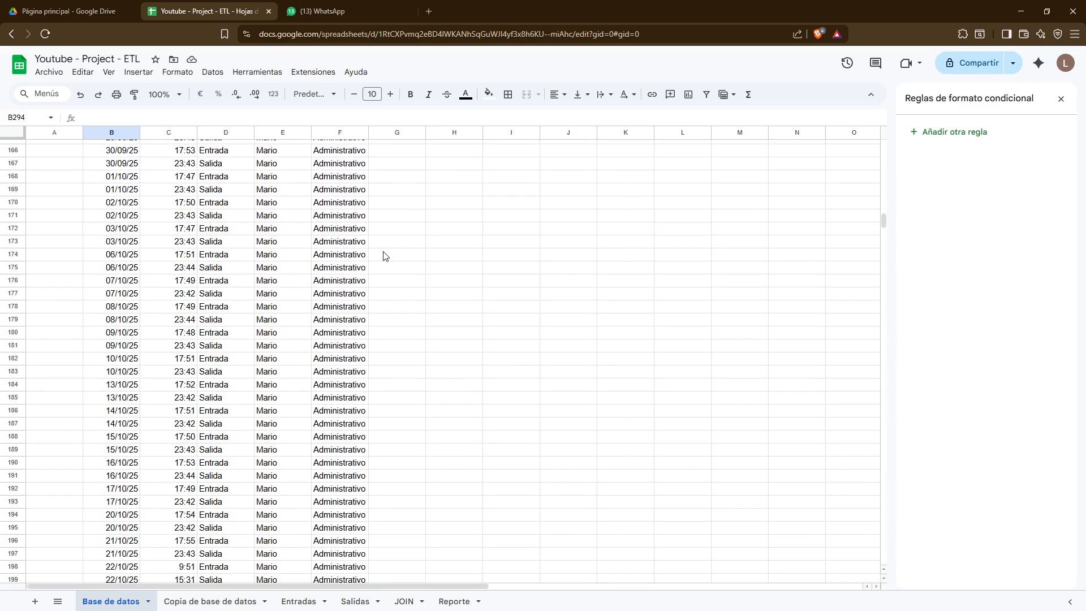
pyautogui.scroll(-3, 376, 283)
pyautogui.scroll(-4, 394, 242)
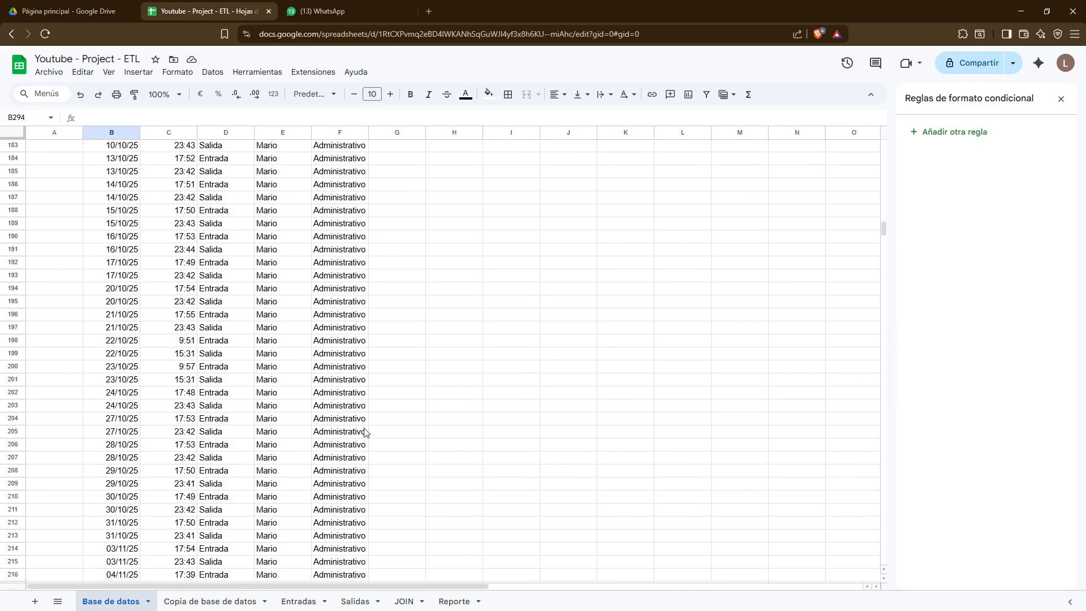
pyautogui.click(302, 601)
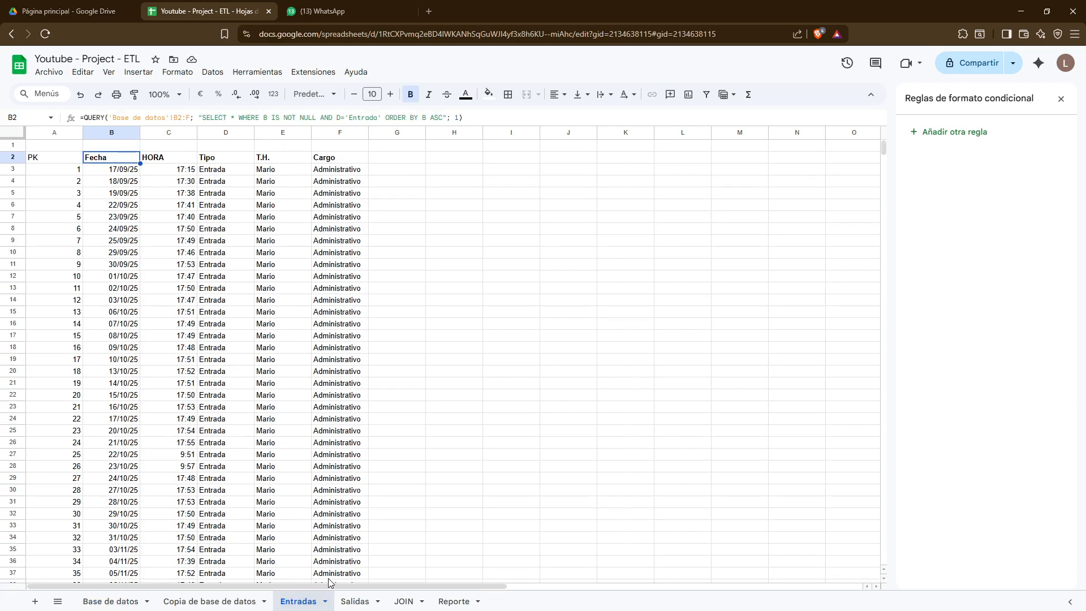
# Inspect the JOIN sheet's BUSCARX formula in H2 and the TOTAL HS QUERY in M2 with its first values
pyautogui.click(404, 601)
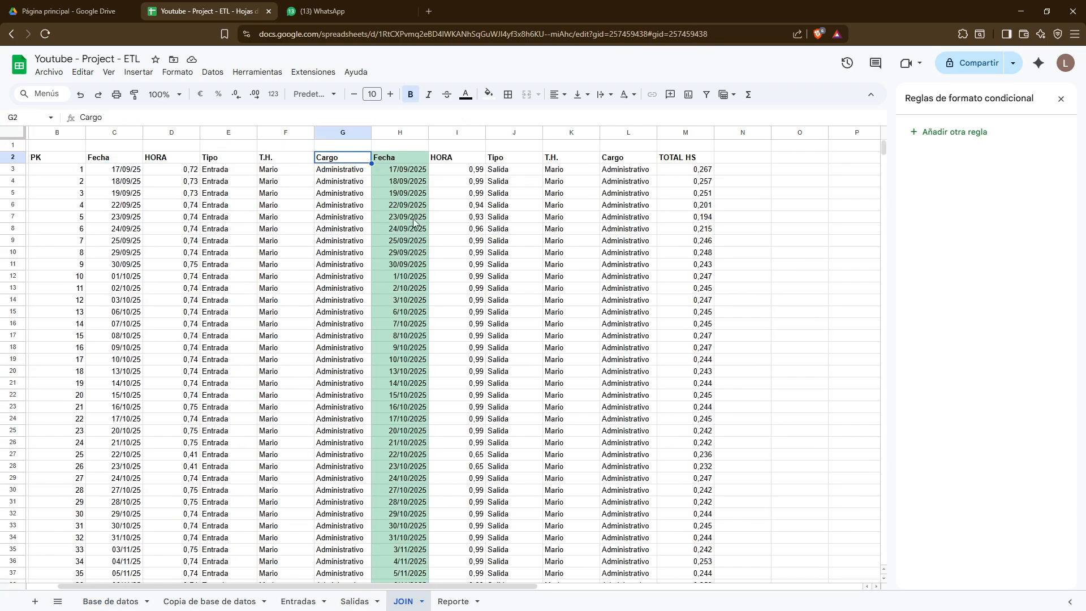
pyautogui.click(406, 154)
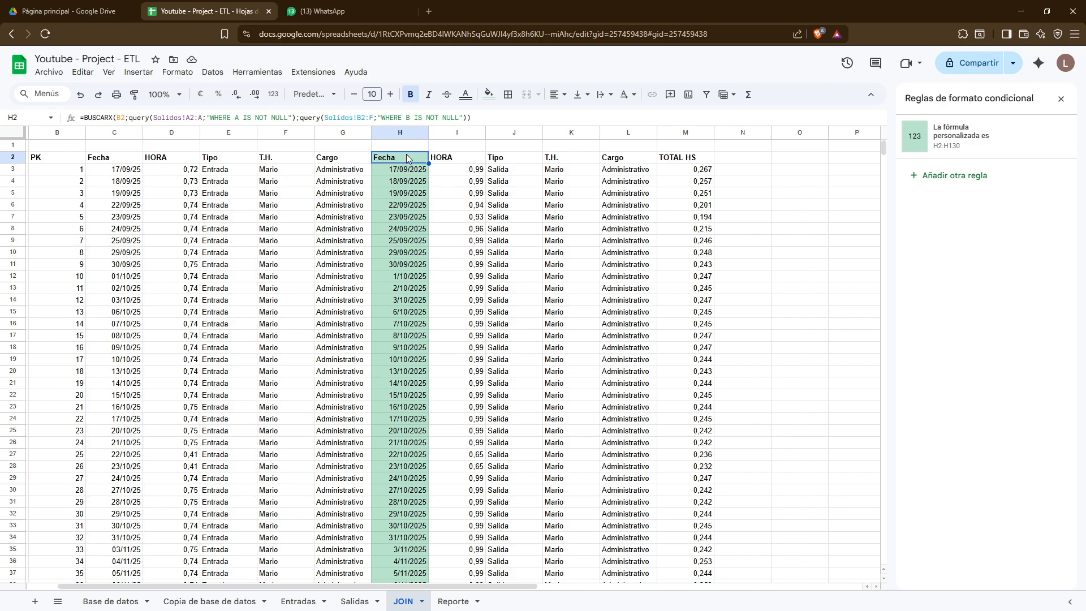
pyautogui.click(667, 157)
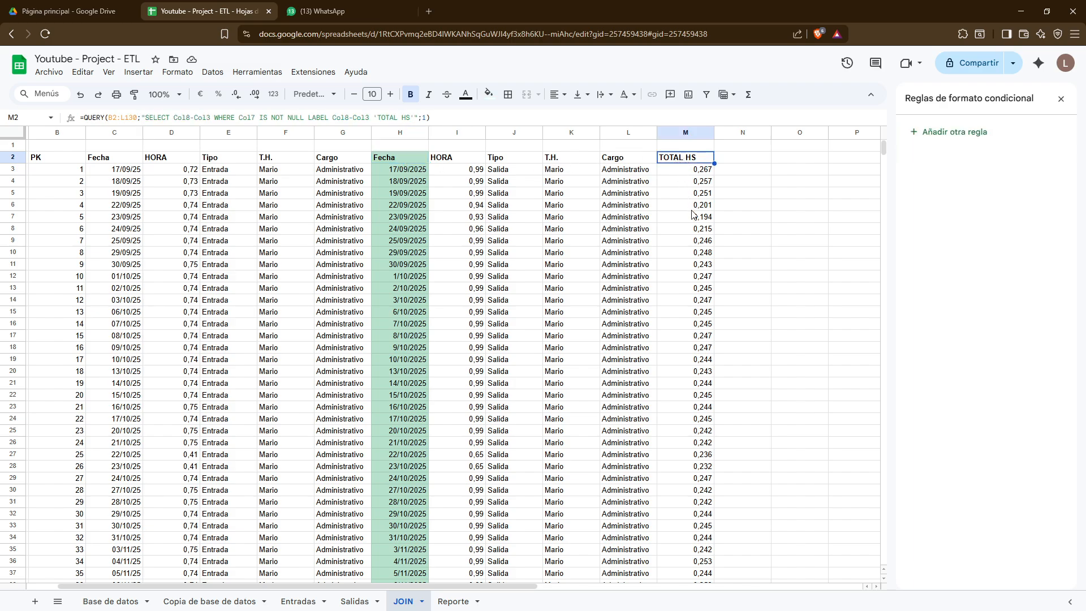
pyautogui.click(695, 173)
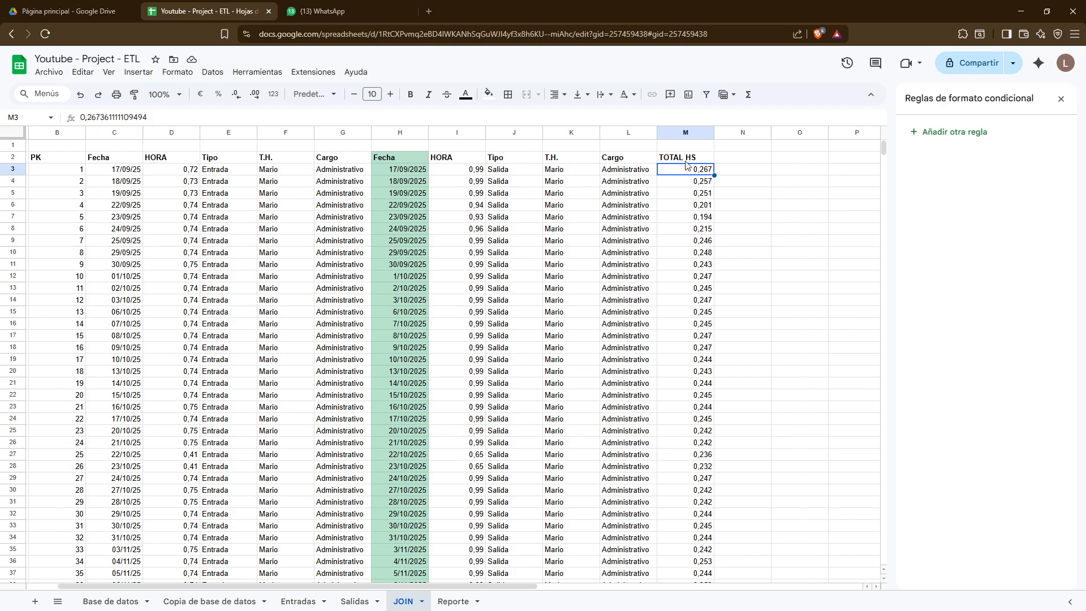
pyautogui.click(687, 160)
pyautogui.click(699, 180)
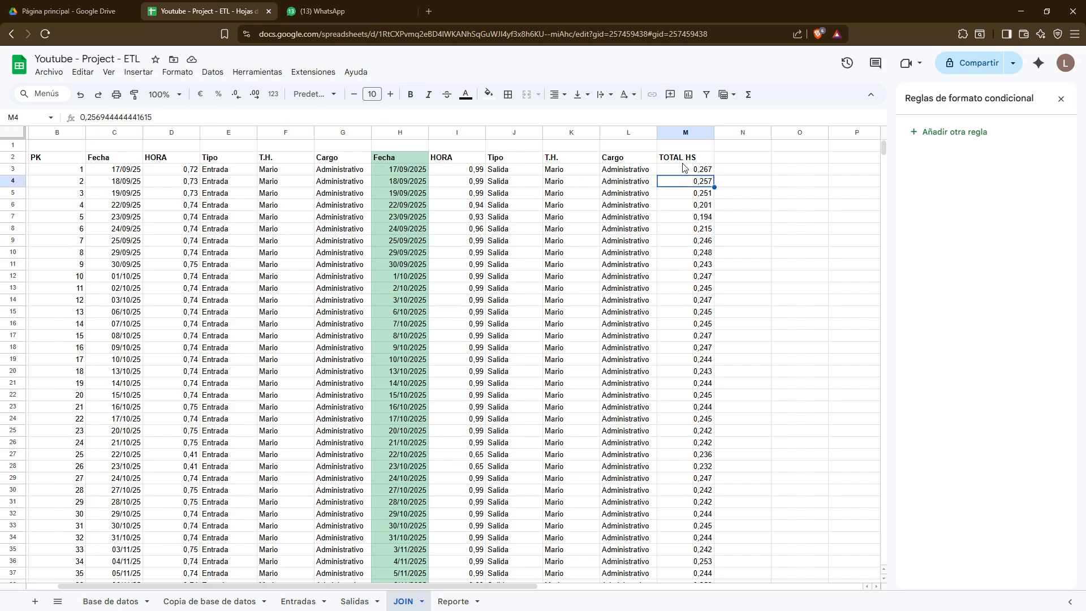
# Change the data range of the TOTAL HS QUERY in M2 to the open-ended B2:L and check the column's rows
pyautogui.click(687, 160)
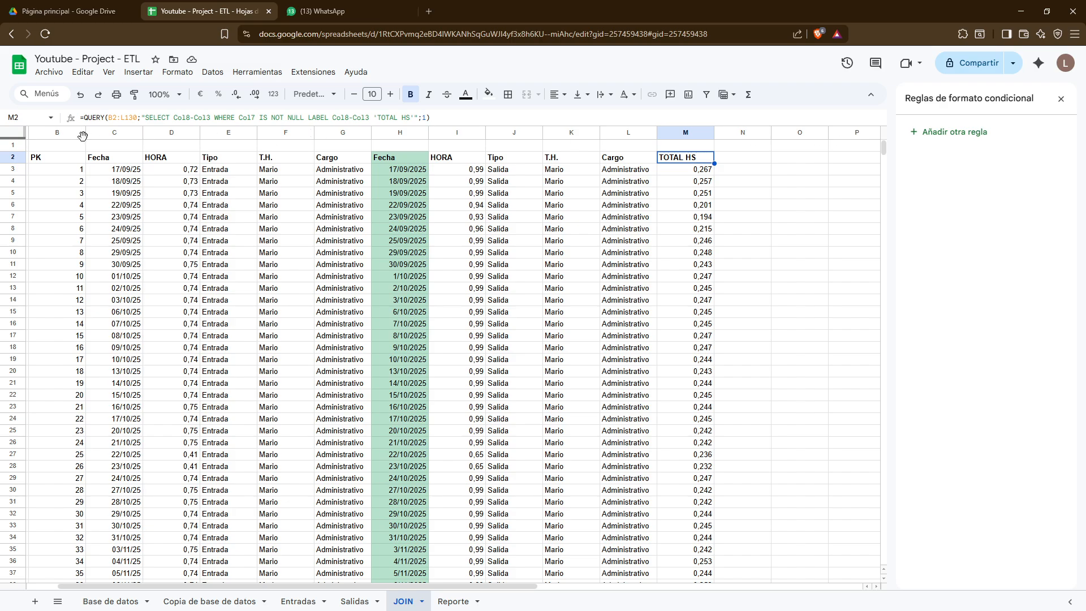
pyautogui.click(135, 118)
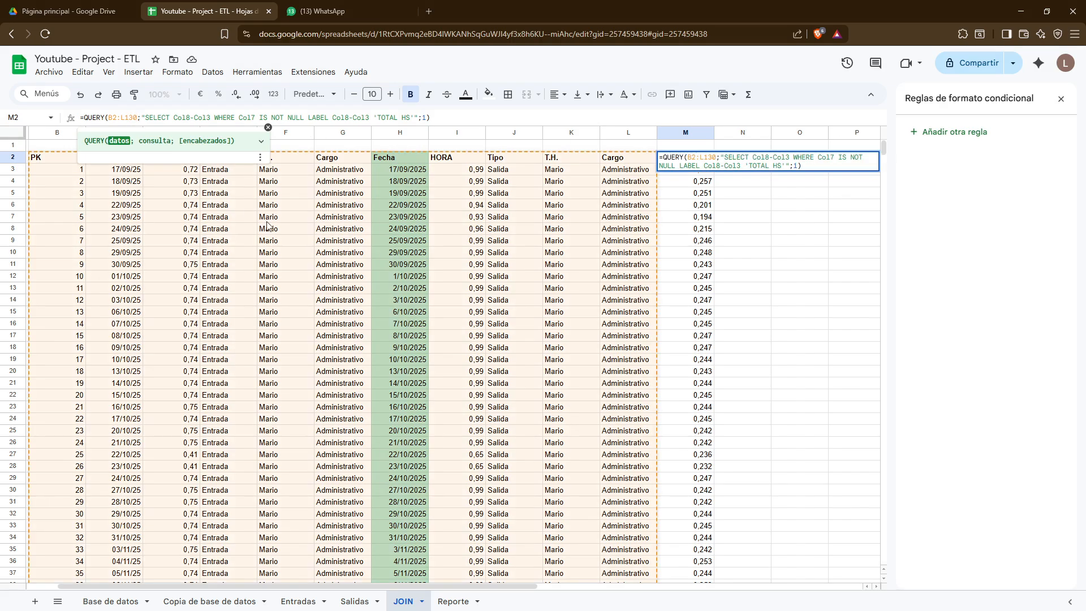
pyautogui.press('Return')
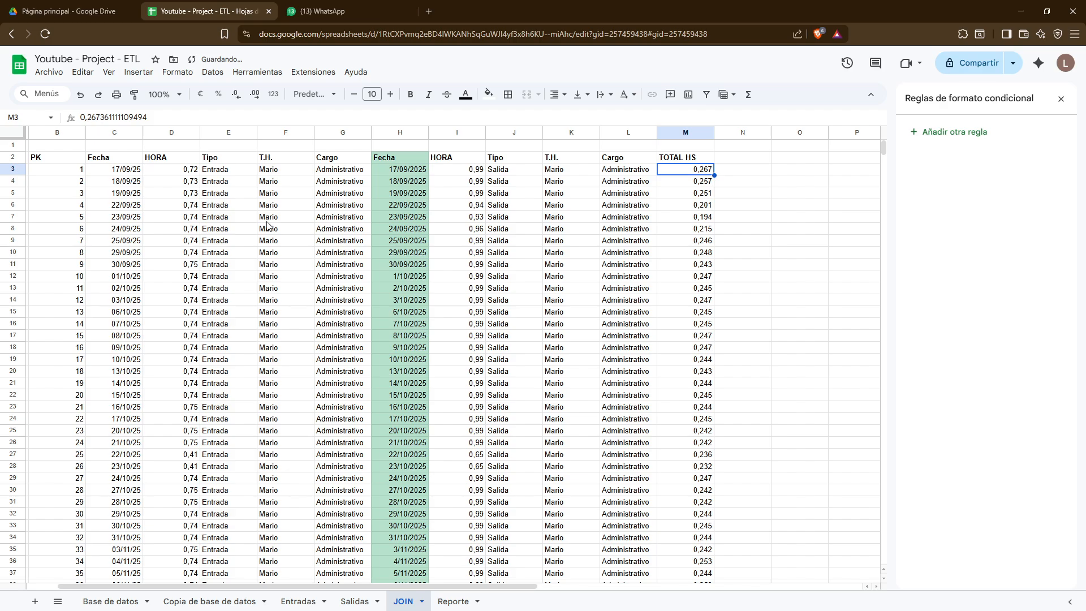
pyautogui.click(671, 161)
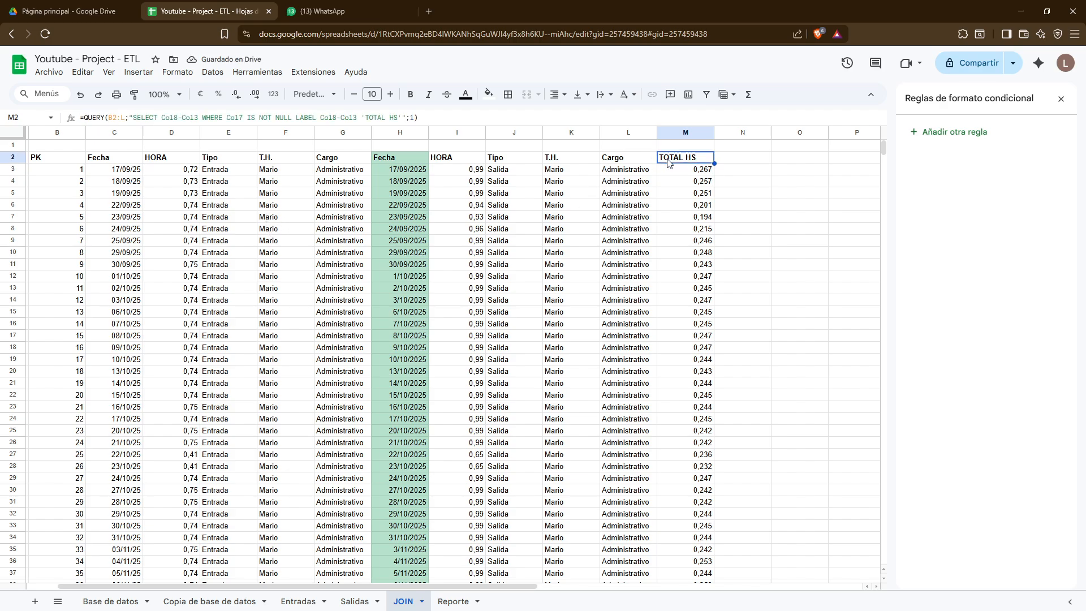
pyautogui.scroll(-17, 671, 250)
pyautogui.scroll(-5, 579, 331)
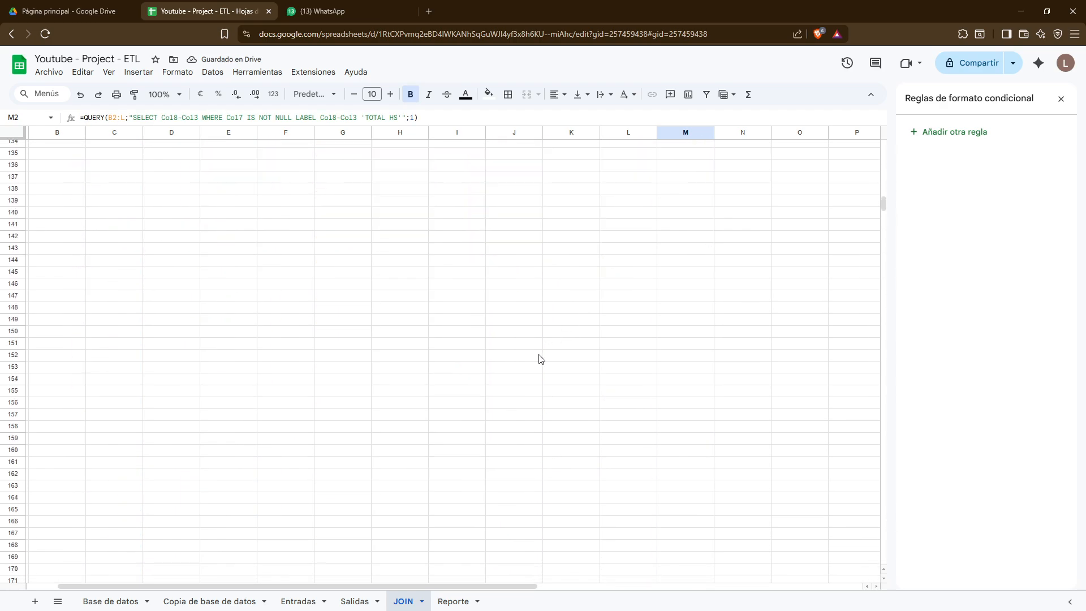
pyautogui.scroll(18, 489, 204)
pyautogui.scroll(3, 492, 418)
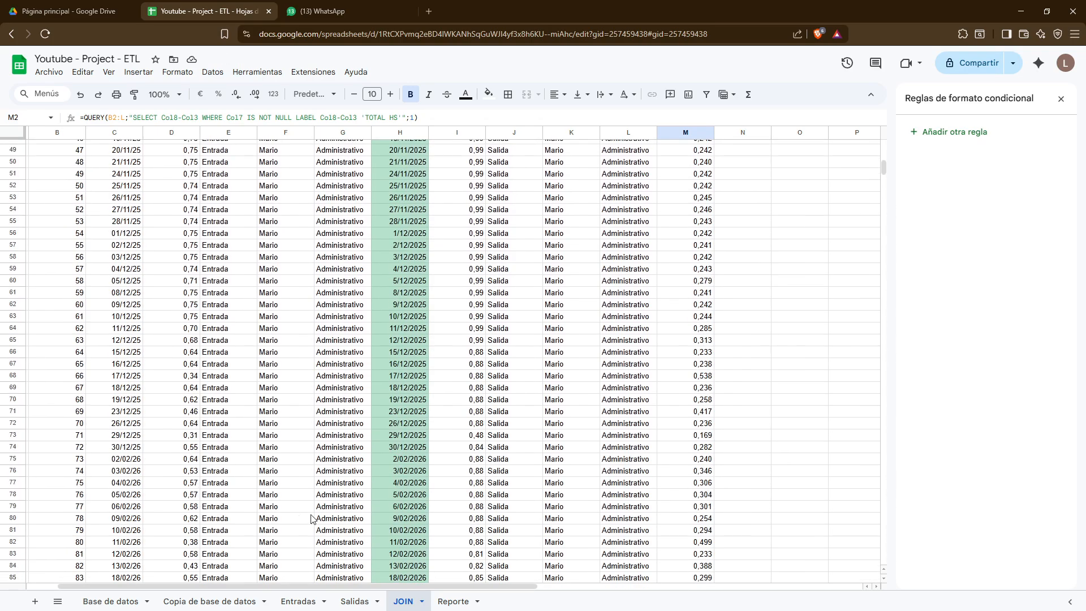
pyautogui.scroll(15, 639, 326)
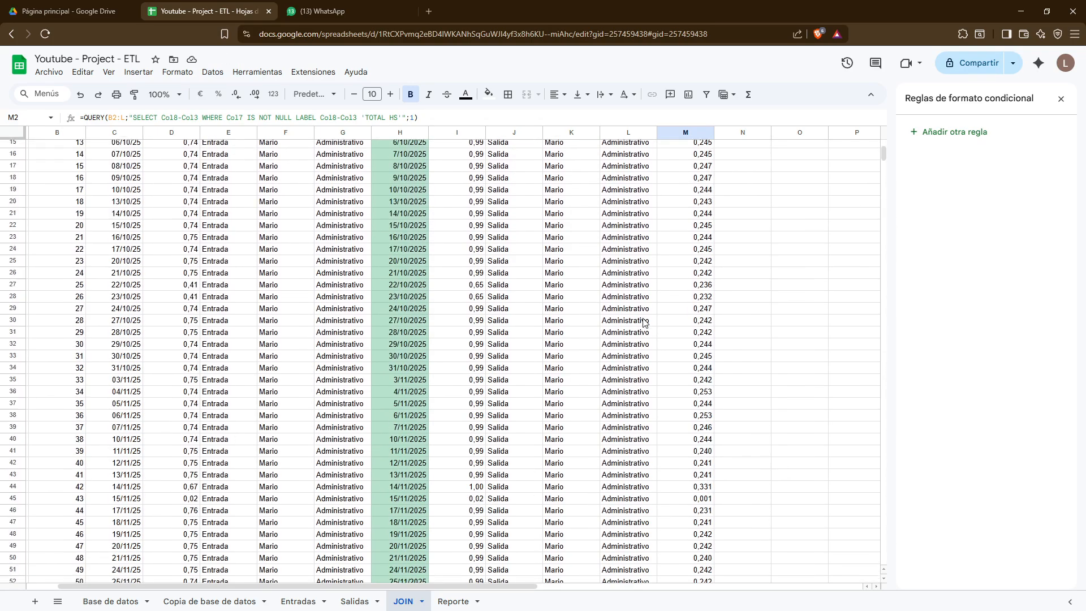
# Hide the Salidas, Entradas and Copia de base de datos sheets
pyautogui.click(348, 601)
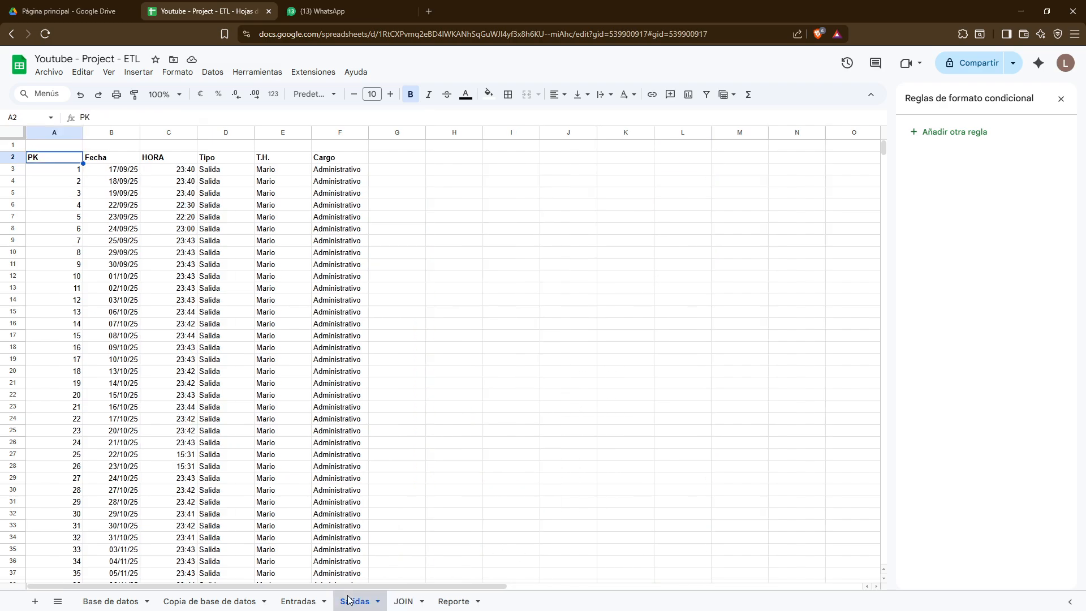
pyautogui.rightClick(349, 601)
pyautogui.click(376, 514)
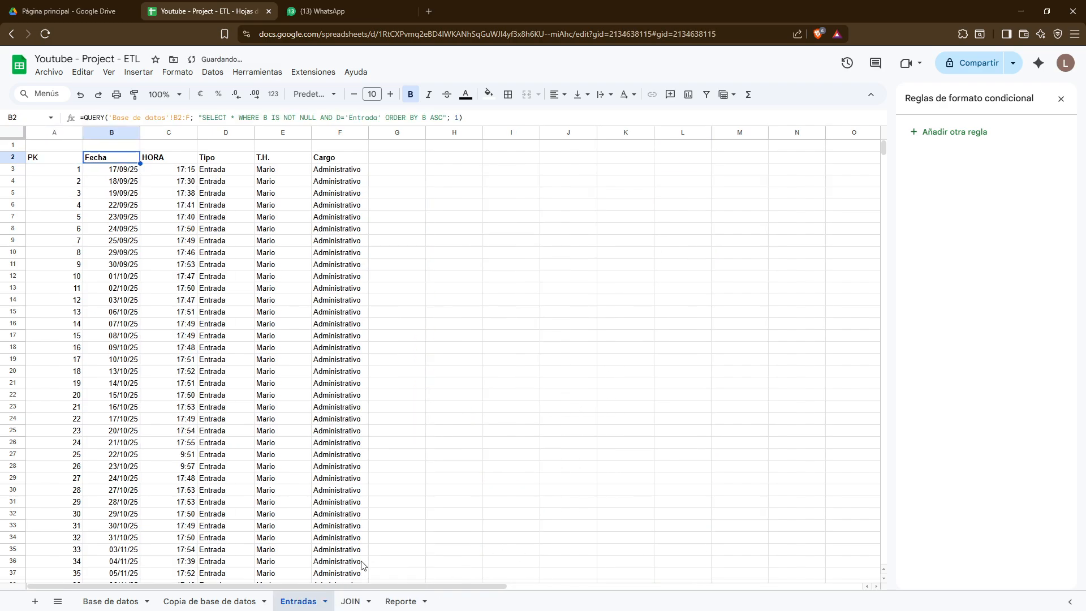
pyautogui.rightClick(308, 601)
pyautogui.click(314, 513)
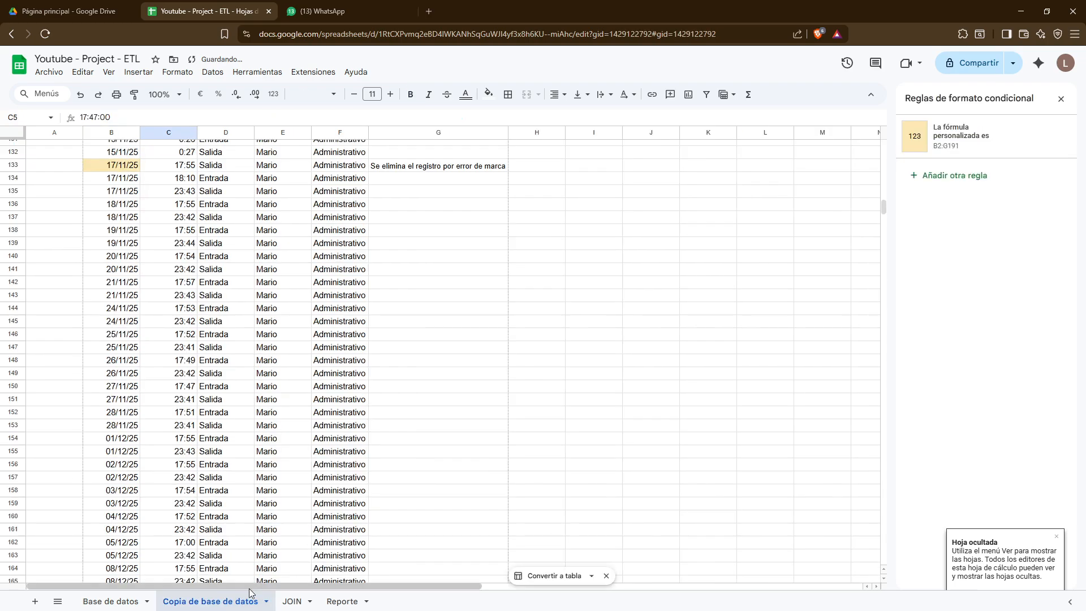
pyautogui.rightClick(215, 603)
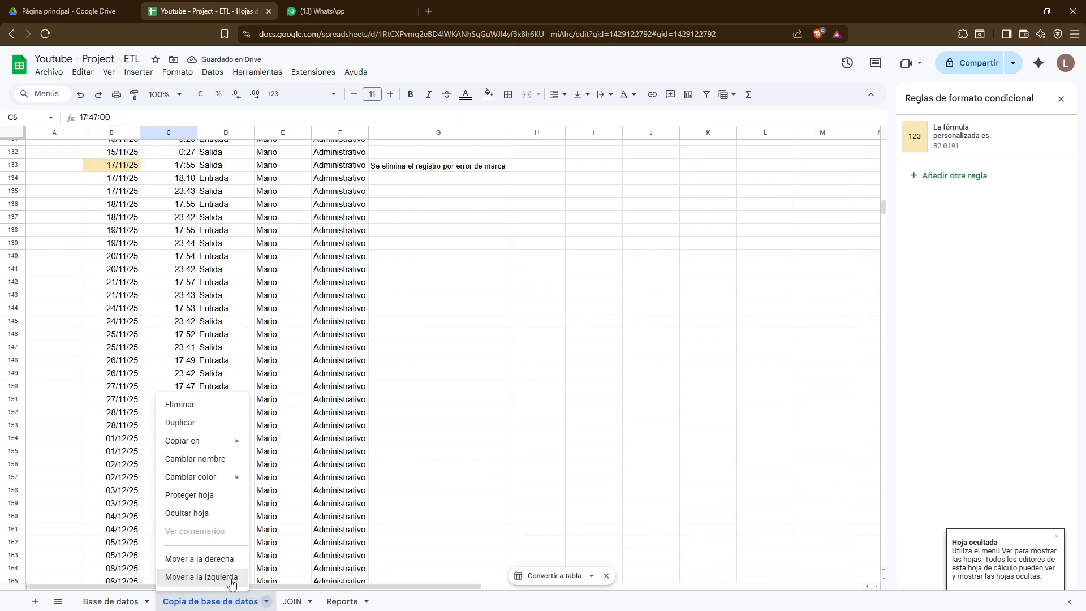
pyautogui.click(220, 521)
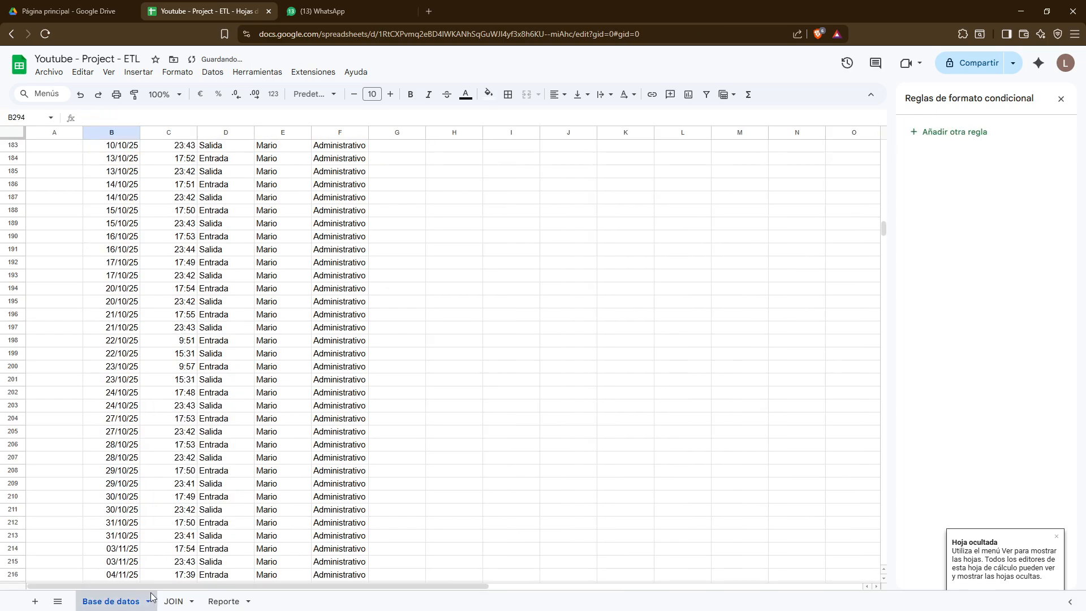
# Examine the blank rows between records in Base de datos, selecting the empty range B61:F61 as an example
pyautogui.scroll(20, 162, 488)
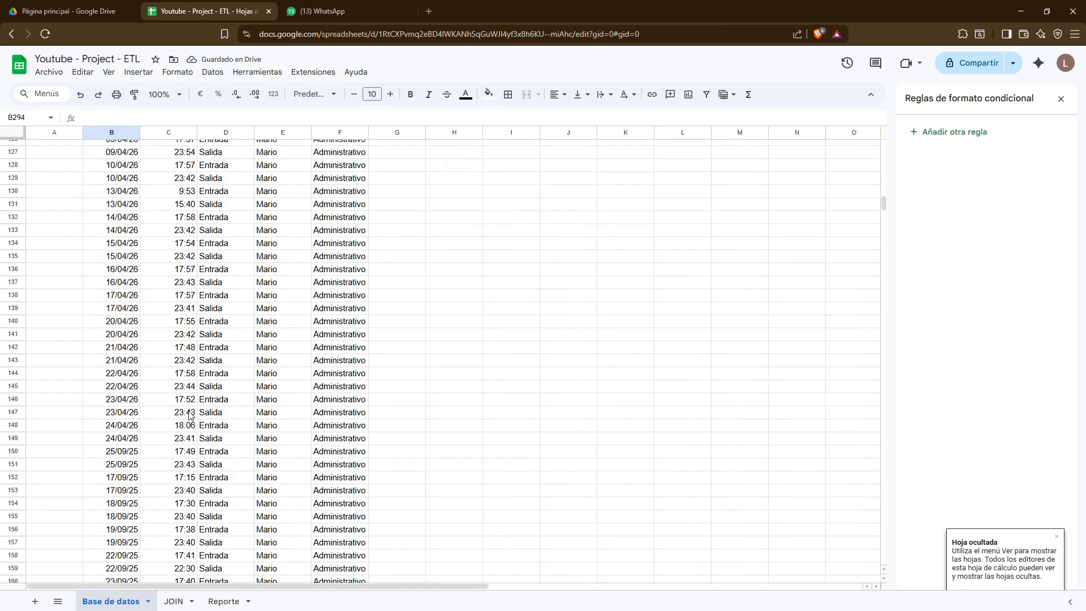
pyautogui.scroll(10, 200, 374)
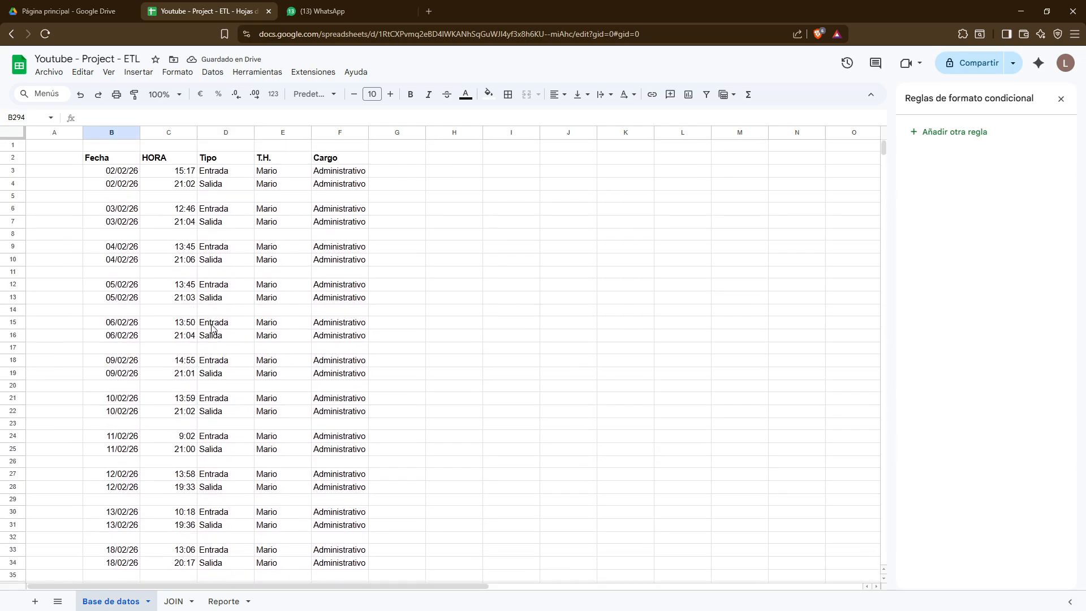
pyautogui.scroll(-10, 198, 322)
pyautogui.click(200, 338)
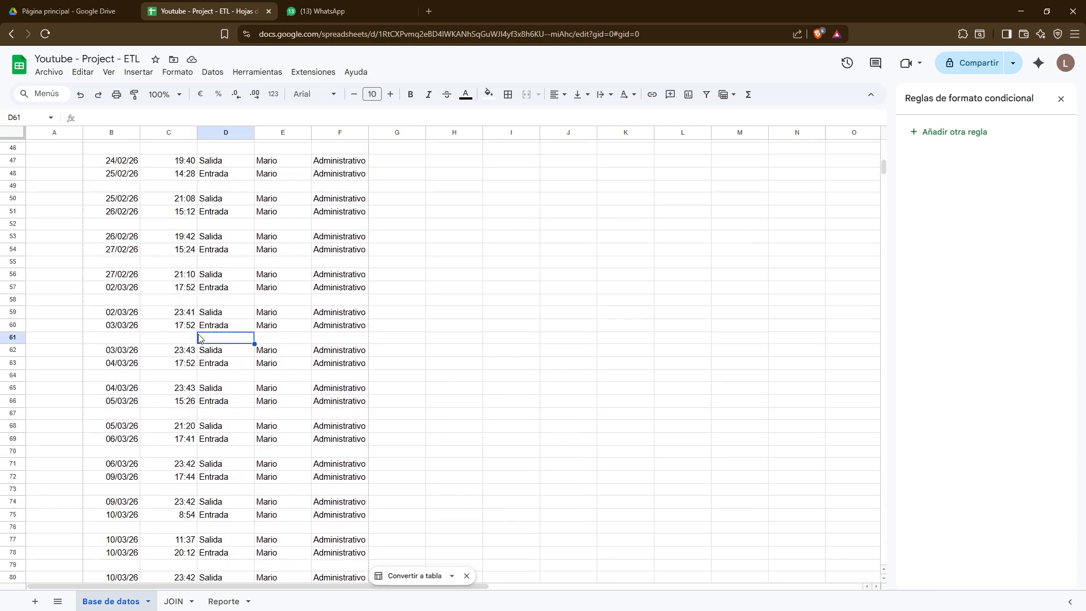
pyautogui.moveTo(315, 338); pyautogui.dragTo(96, 338)
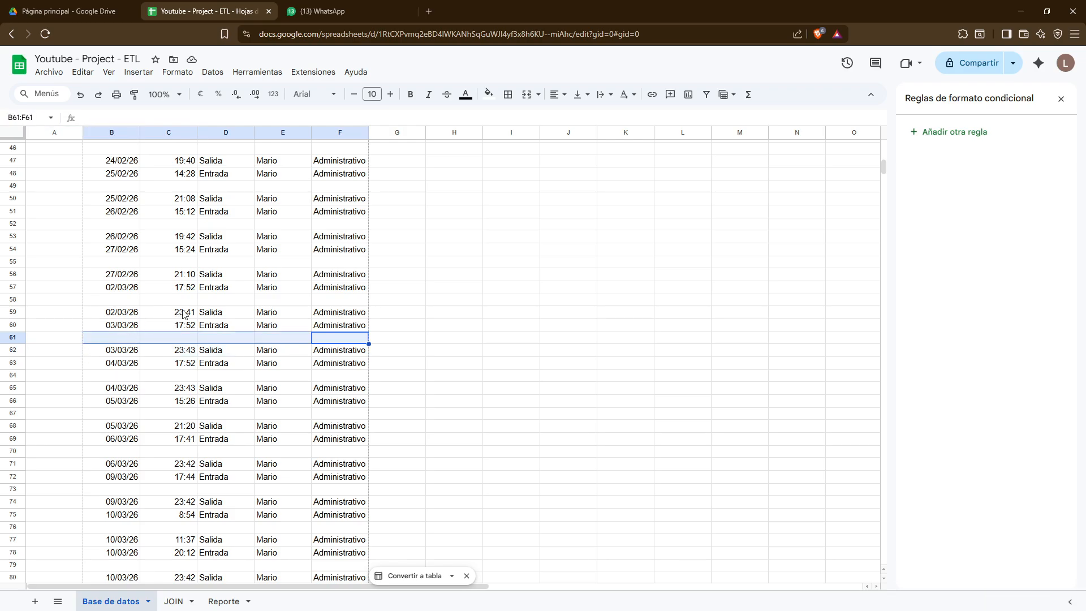
pyautogui.scroll(10, 190, 309)
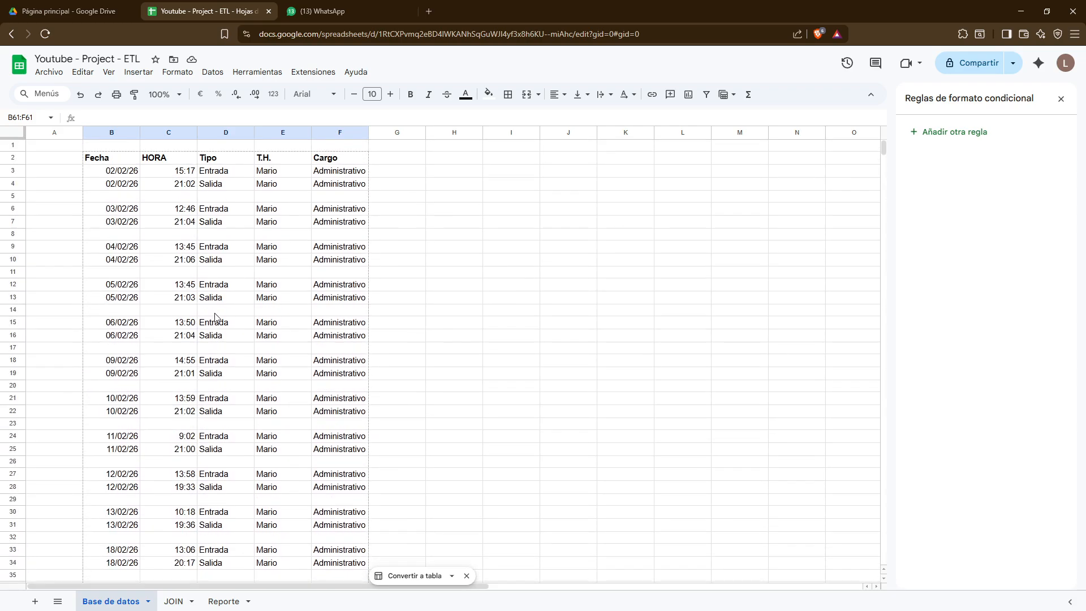
# Go to the last Base de datos record and examine the first empty date and time cells, B294 and C294
pyautogui.scroll(-20, 215, 317)
pyautogui.scroll(-20, 219, 349)
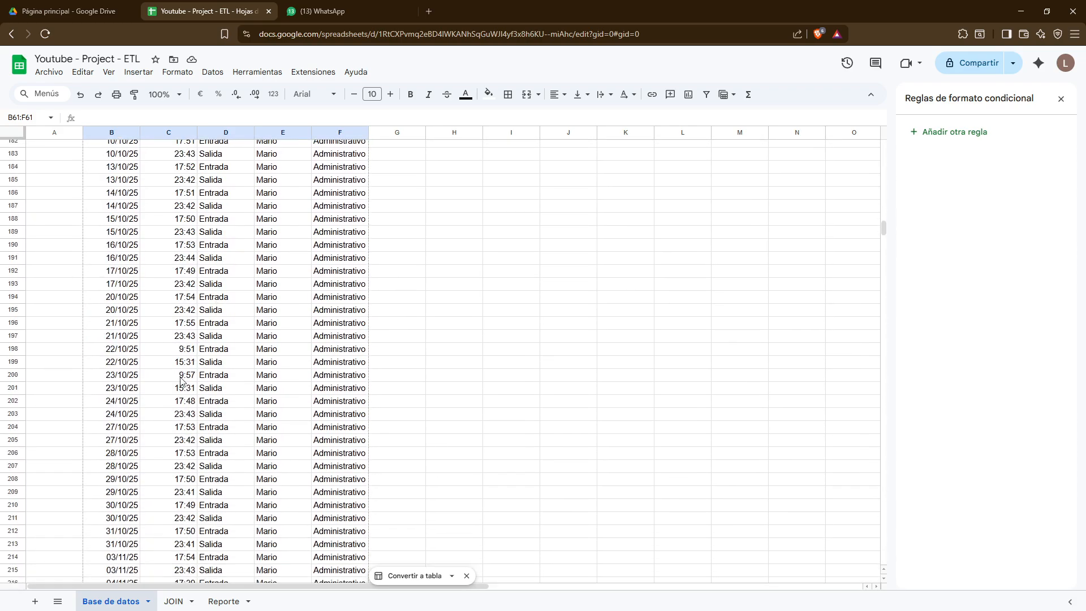
pyautogui.scroll(-3, 150, 463)
pyautogui.hotkey('ctrl', 'Down')
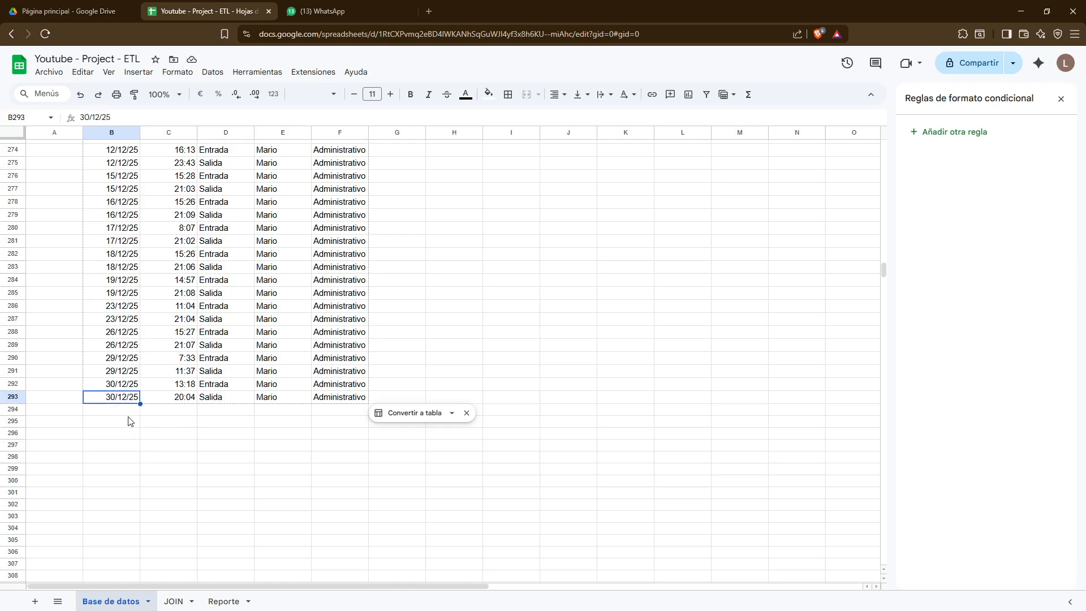
pyautogui.click(122, 412)
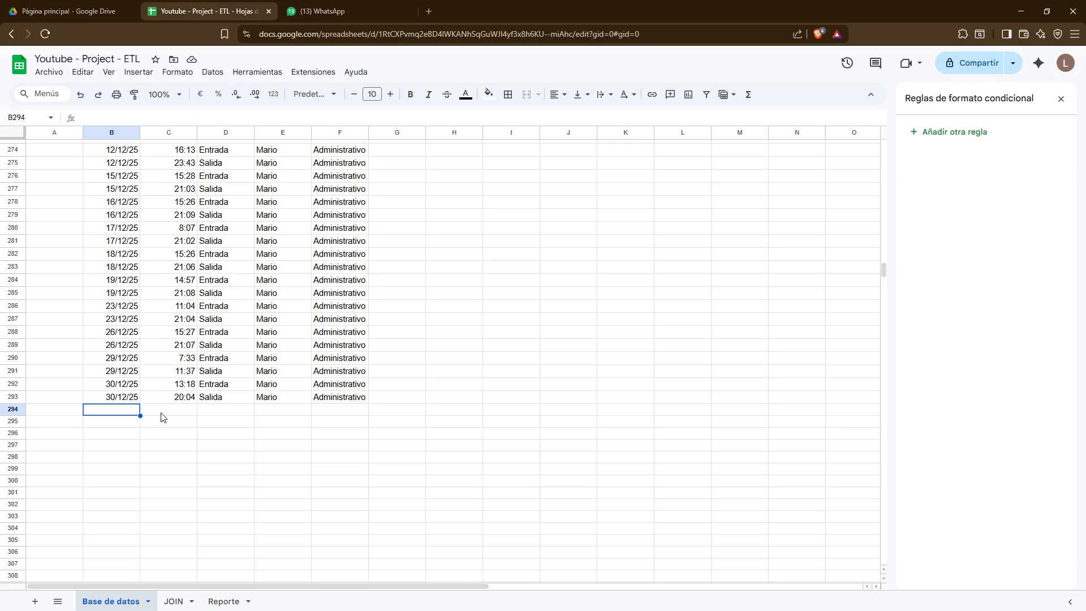
pyautogui.click(130, 388)
pyautogui.click(126, 415)
pyautogui.click(158, 418)
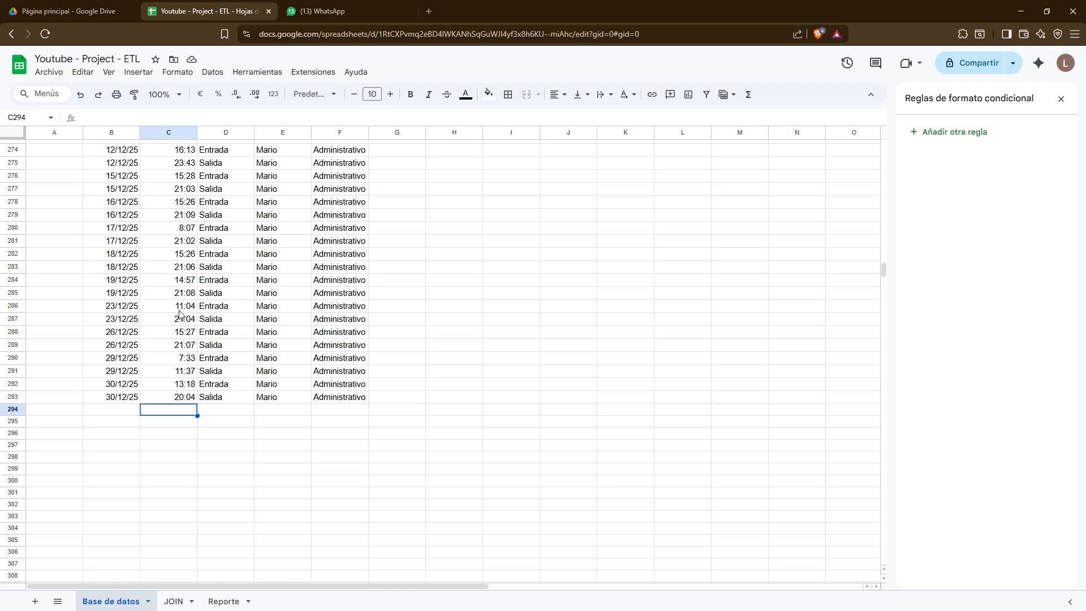
# Review the JOIN sheet and the formatted Reporte sheet from its headers down to the last record
pyautogui.click(175, 601)
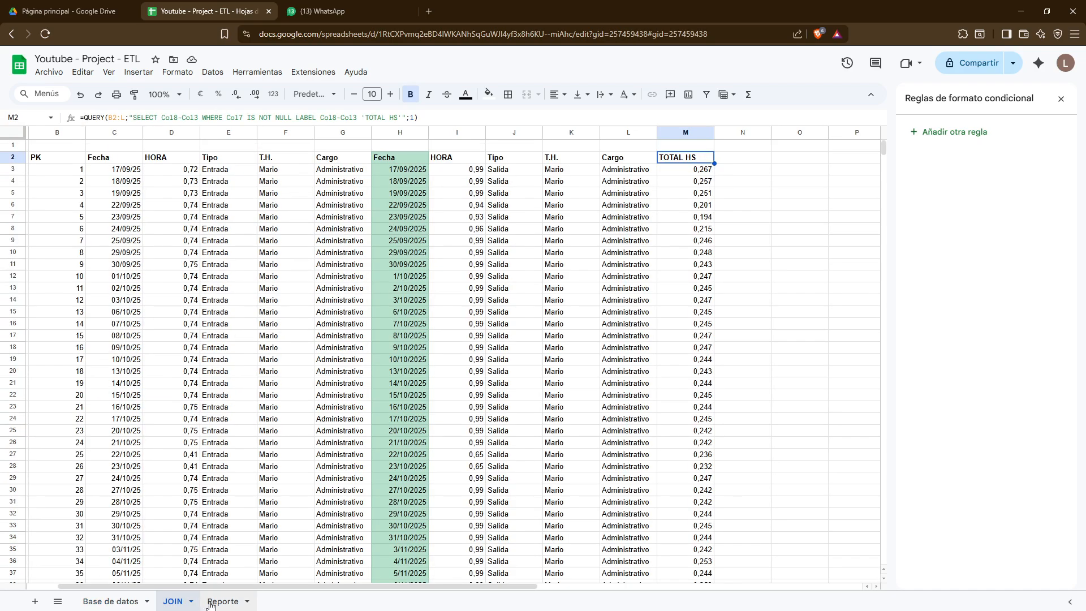
pyautogui.click(210, 601)
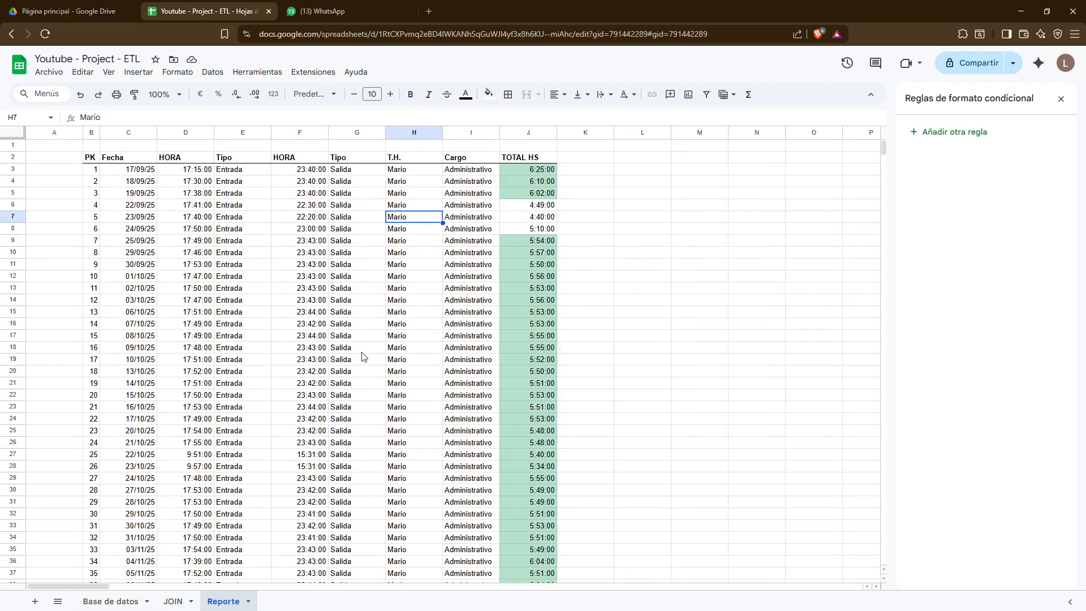
pyautogui.scroll(-20, 362, 356)
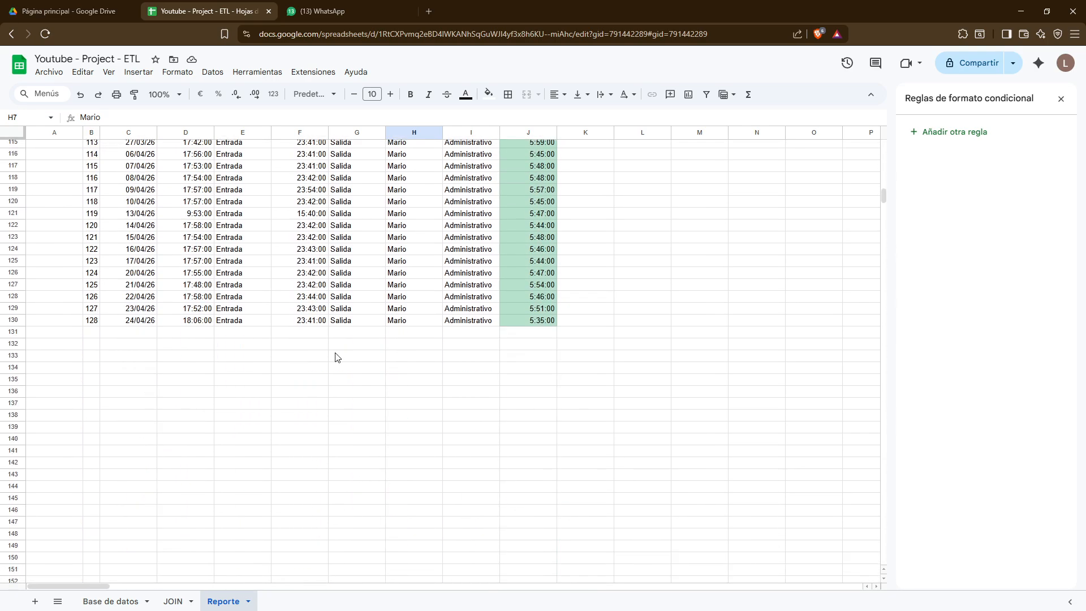
pyautogui.scroll(20, 337, 357)
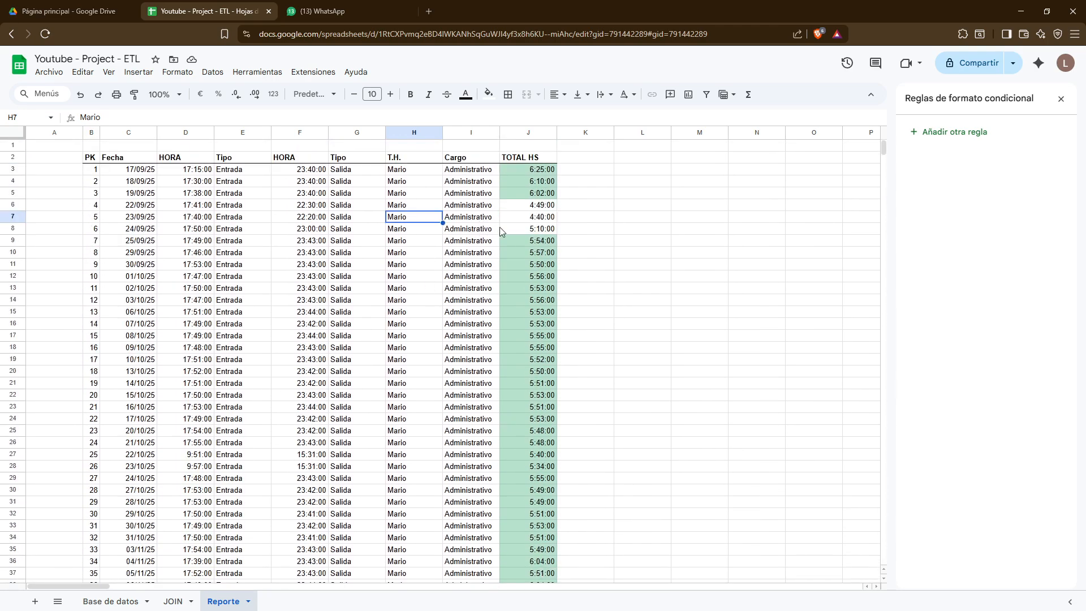
pyautogui.scroll(-10, 510, 231)
pyautogui.scroll(10, 498, 259)
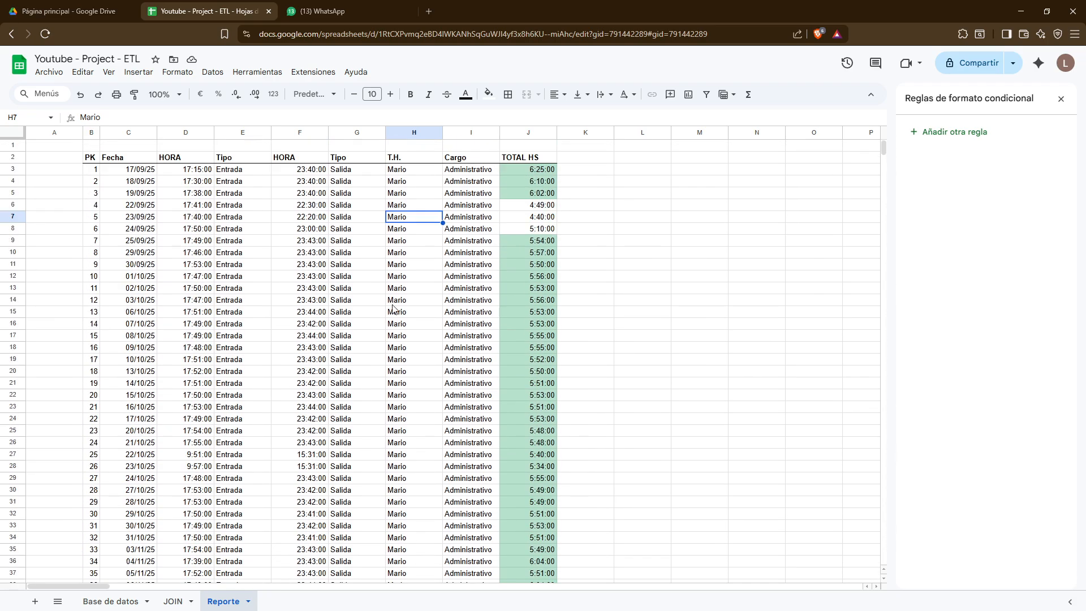
# Review the QUERY formula in B2 of Reporte and the end of the TOTAL HS column at J131
pyautogui.click(91, 159)
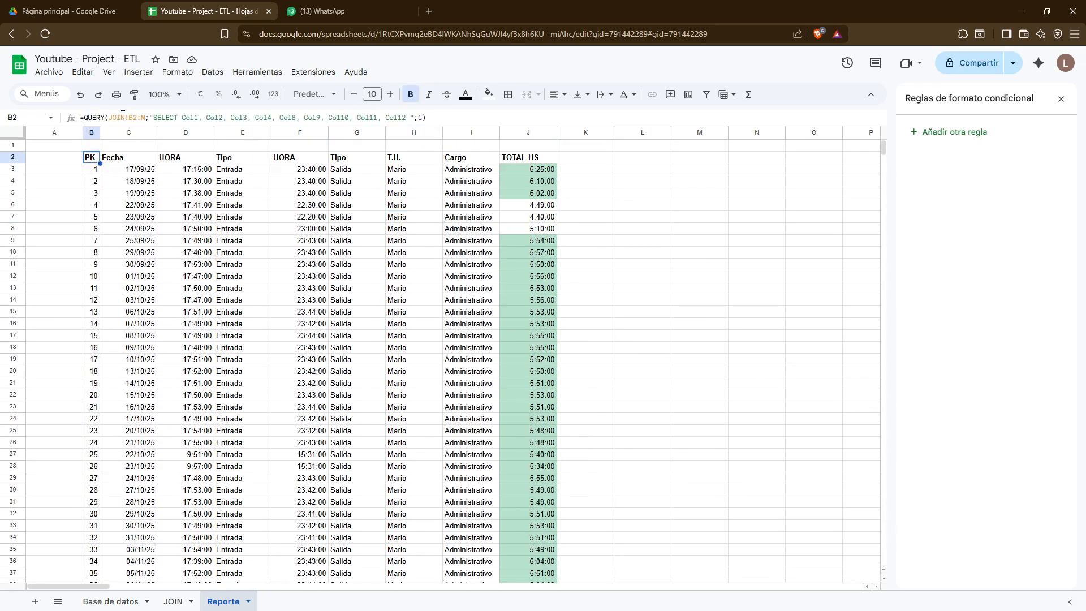
pyautogui.scroll(-20, 492, 413)
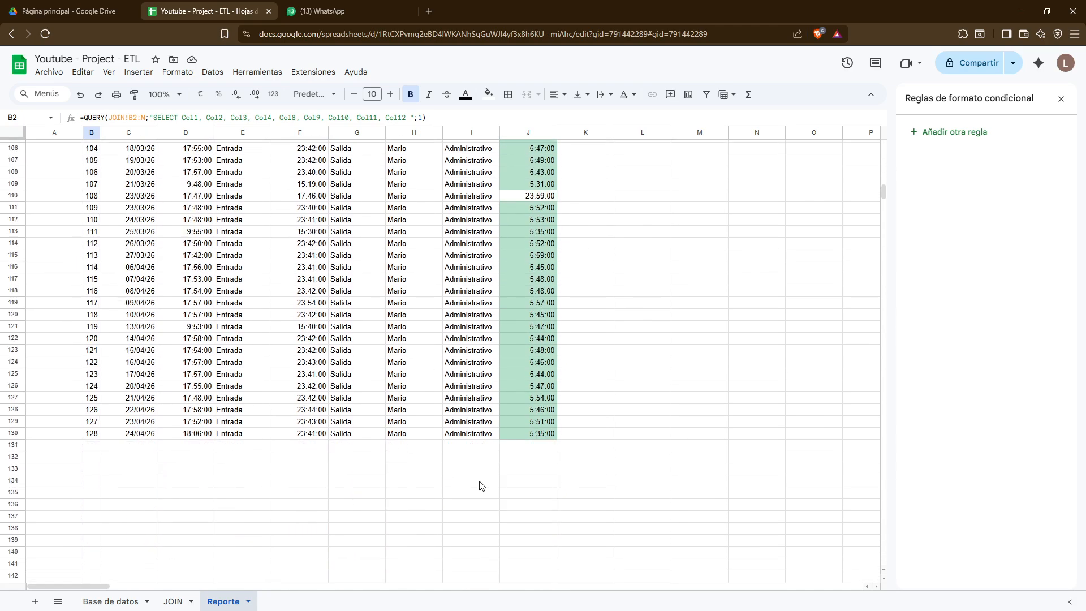
pyautogui.click(546, 446)
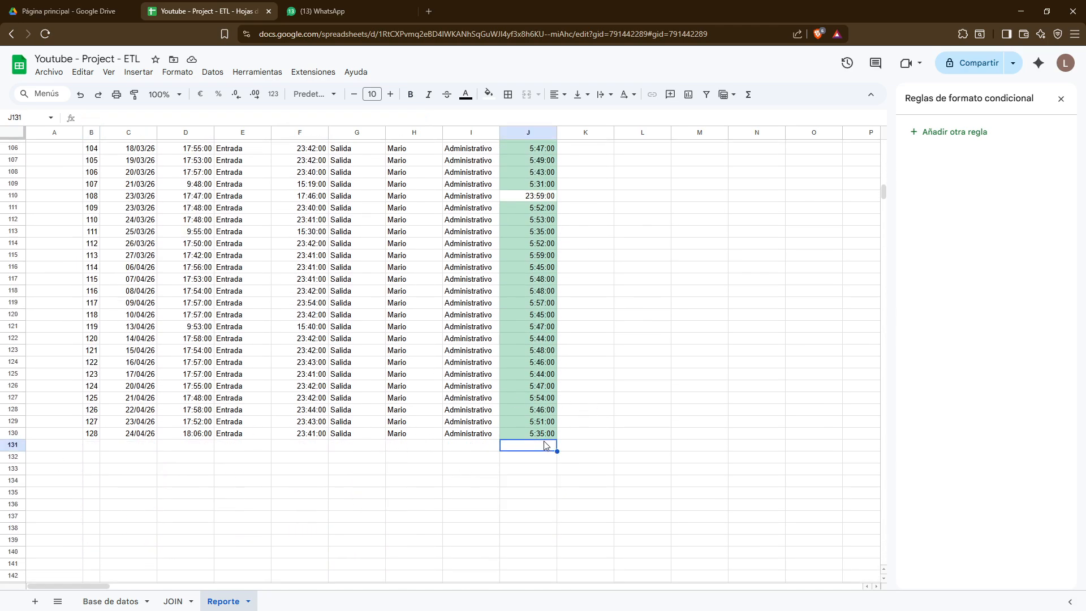
pyautogui.scroll(15, 546, 426)
pyautogui.scroll(15, 546, 426)
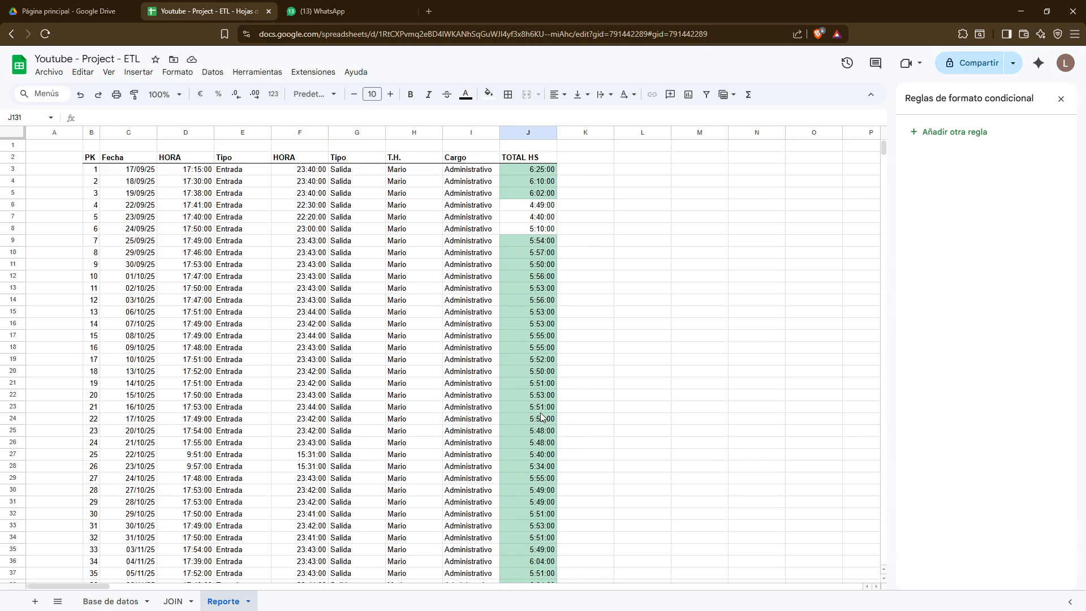
# Start a DIAS.LAB.INTL formula in cell L2 of the Reporte sheet
pyautogui.click(639, 161)
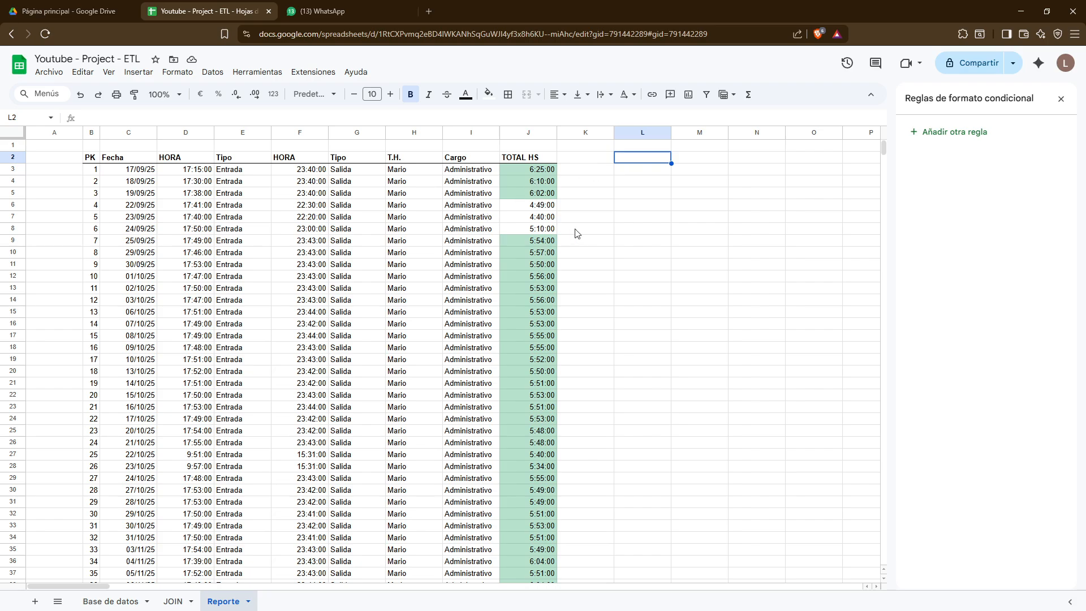
pyautogui.write('=')
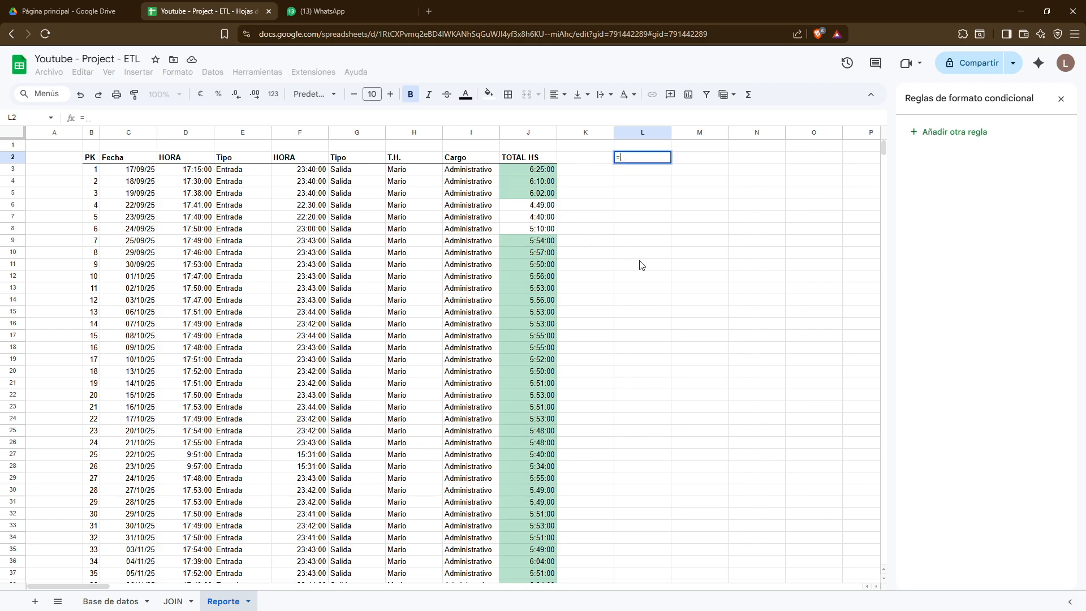
pyautogui.write('DIAS.LAB:')
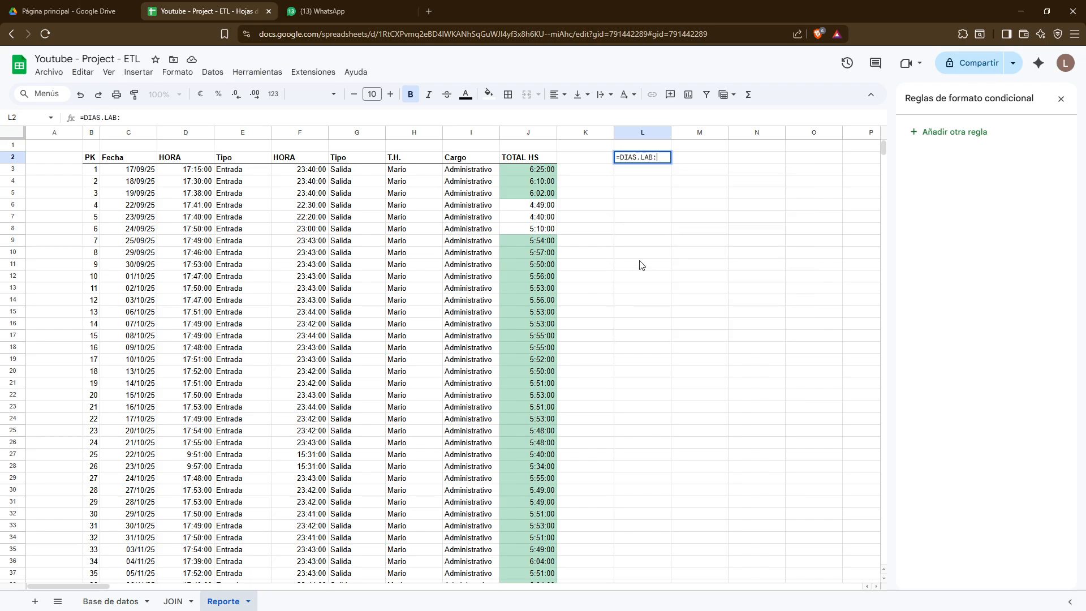
pyautogui.write('INTL(')
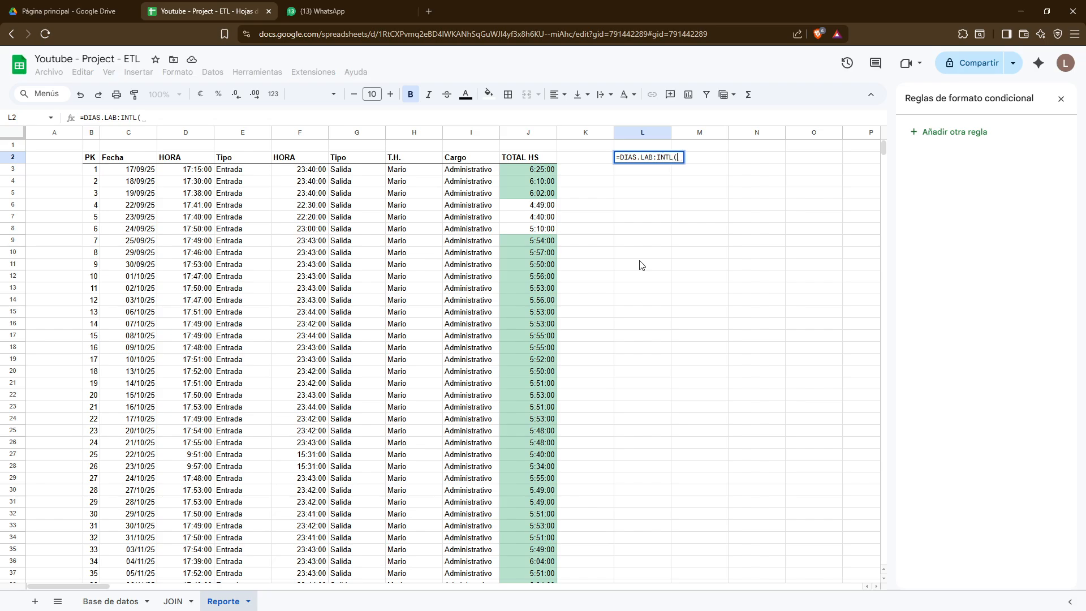
pyautogui.press('Left')
pyautogui.press('Left')
pyautogui.press('Left')
pyautogui.press('Left')
pyautogui.press('Right')
pyautogui.press('BackSpace')
pyautogui.press('BackSpace')
pyautogui.press('BackSpace')
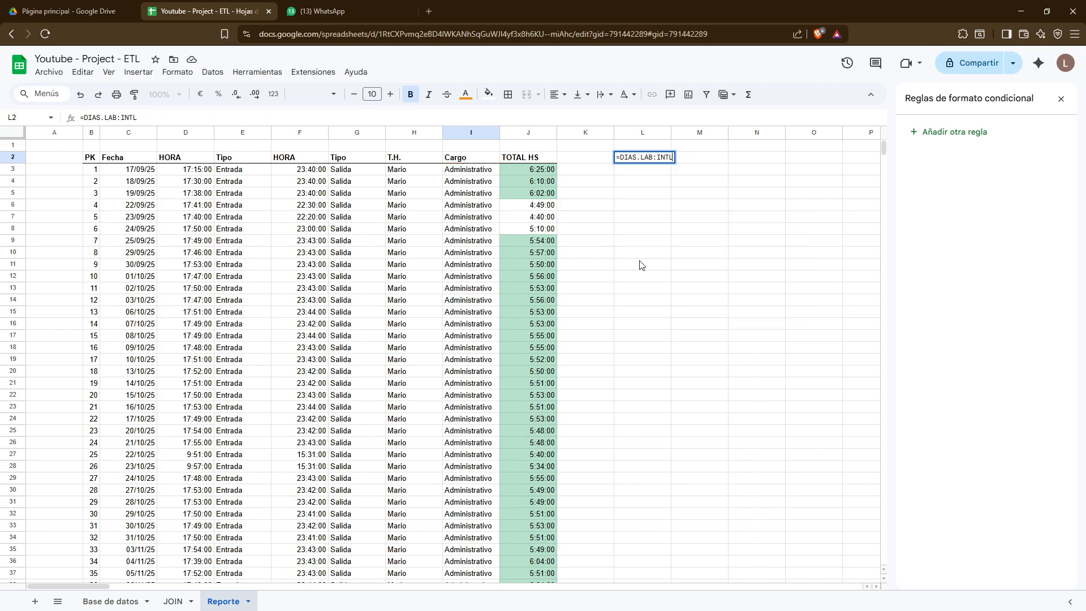
pyautogui.press('BackSpace')
pyautogui.press('BackSpace')
pyautogui.press('BackSpace')
pyautogui.press('BackSpace')
pyautogui.press('BackSpace')
pyautogui.write('.IN')
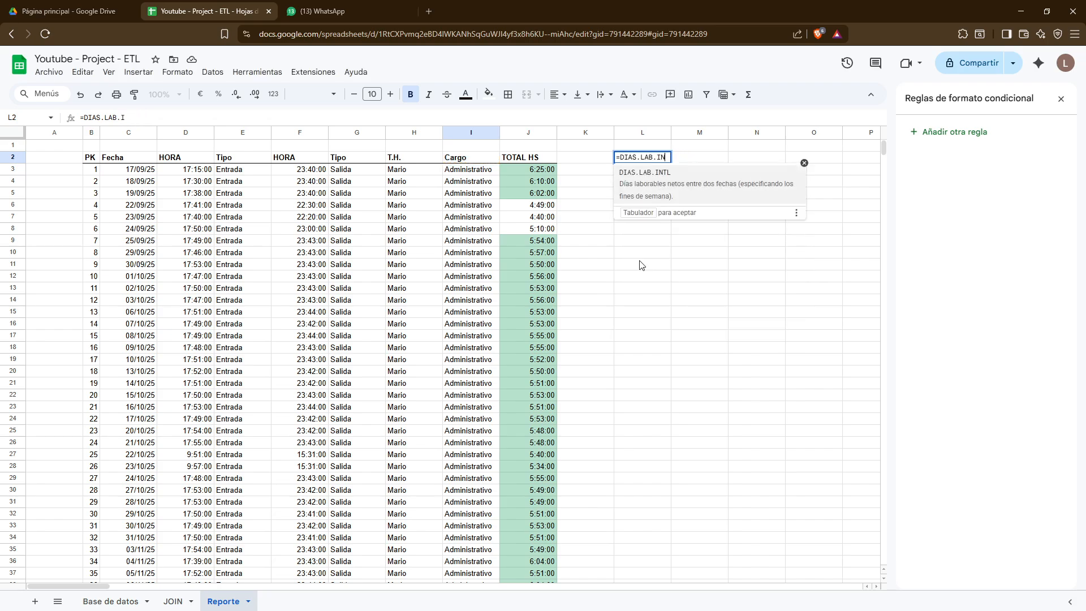
pyautogui.write('TL(')
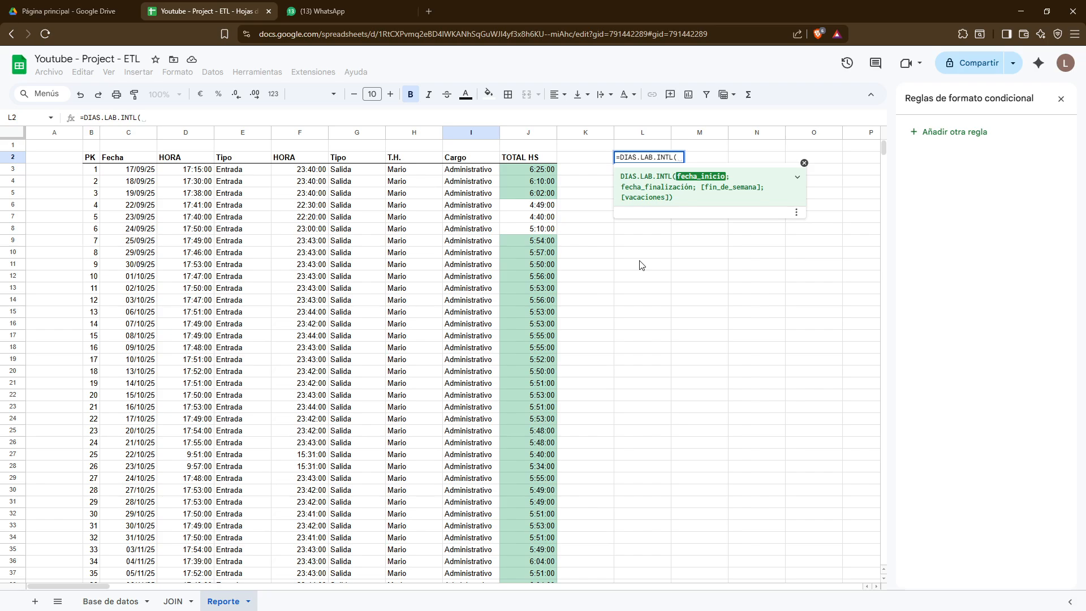
# Complete the L2 formula with L6 as start date, L7 as end date and weekend code 1
pyautogui.click(642, 265)
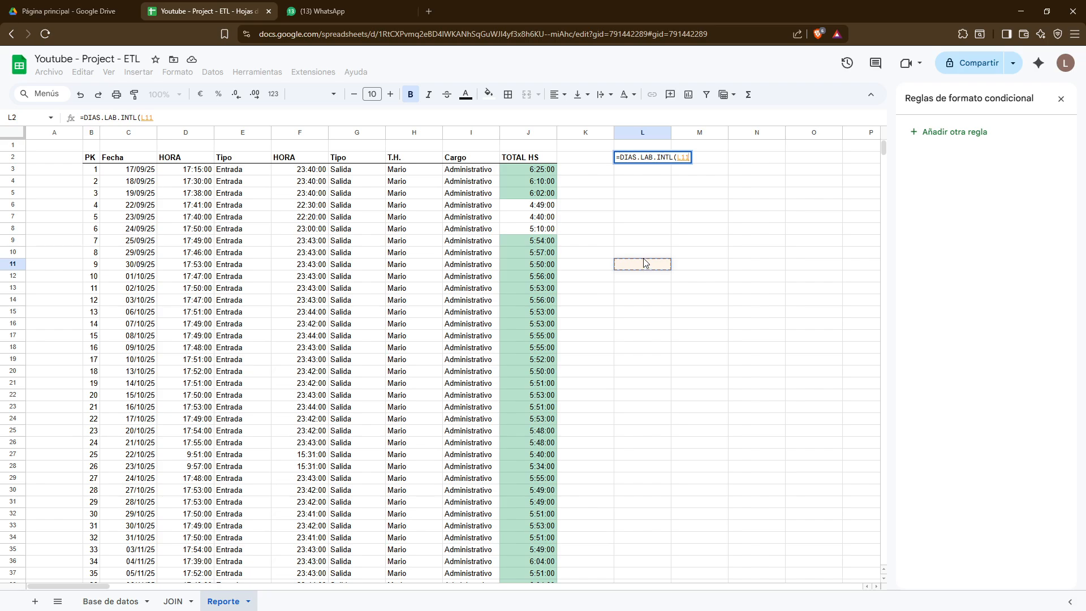
pyautogui.click(648, 253)
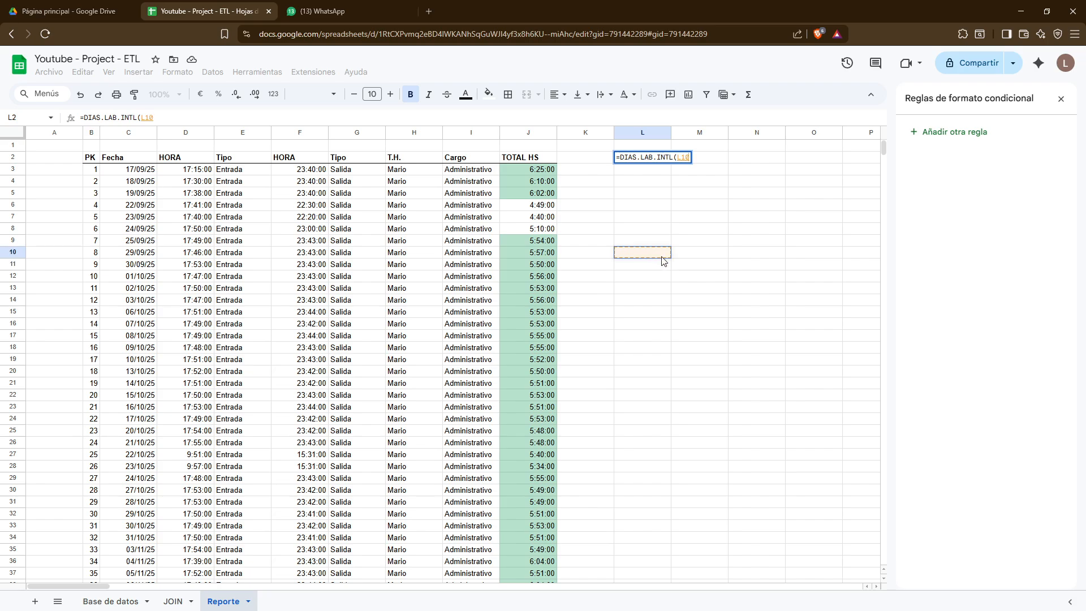
pyautogui.click(653, 207)
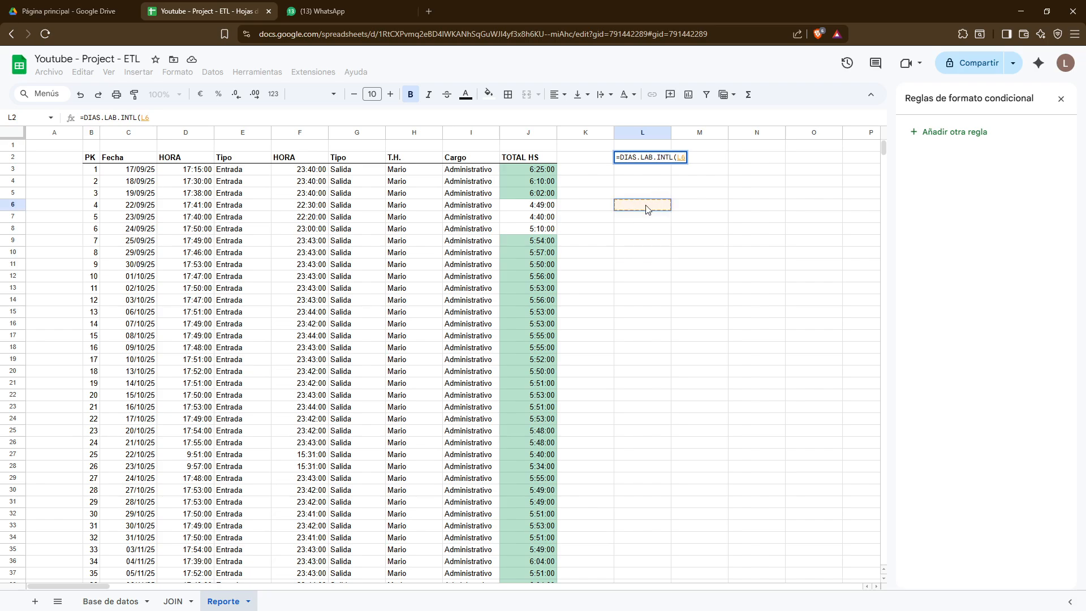
pyautogui.write(';')
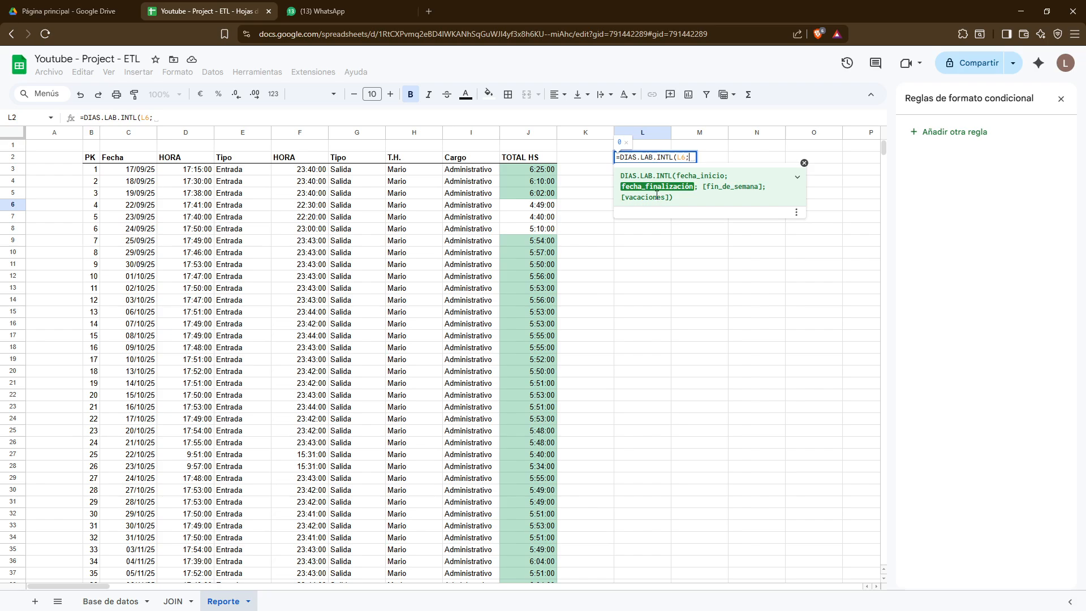
pyautogui.click(656, 212)
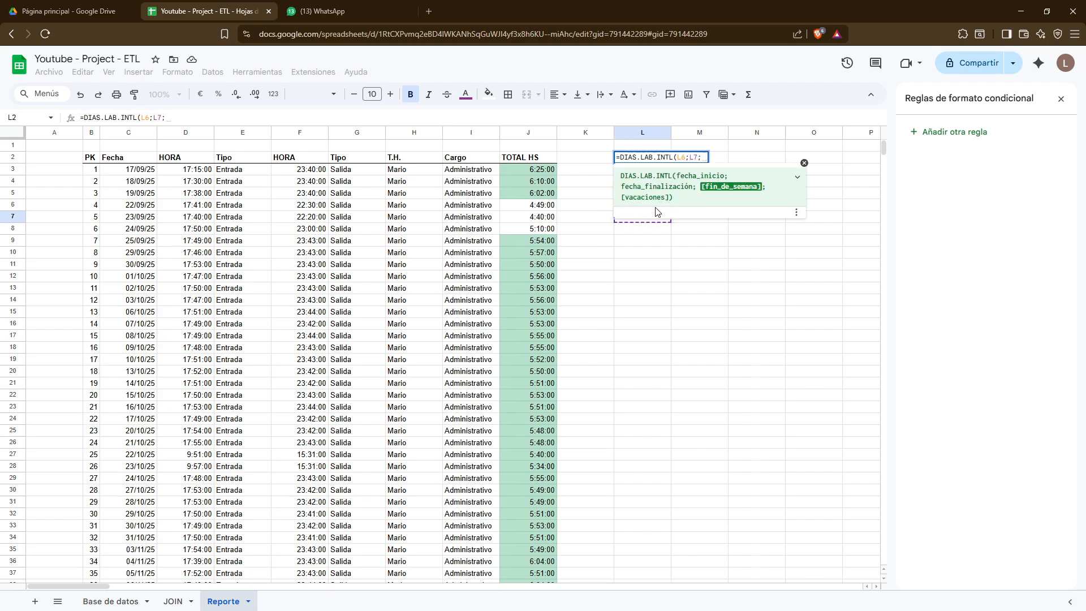
pyautogui.write('1')
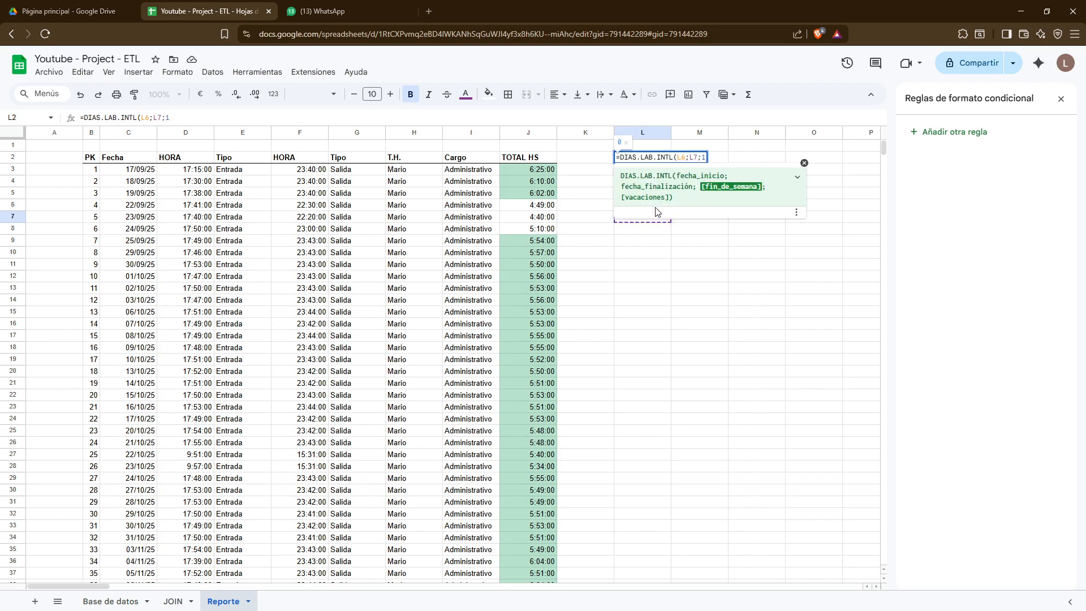
pyautogui.press('Return')
pyautogui.press('Up')
pyautogui.press('Up')
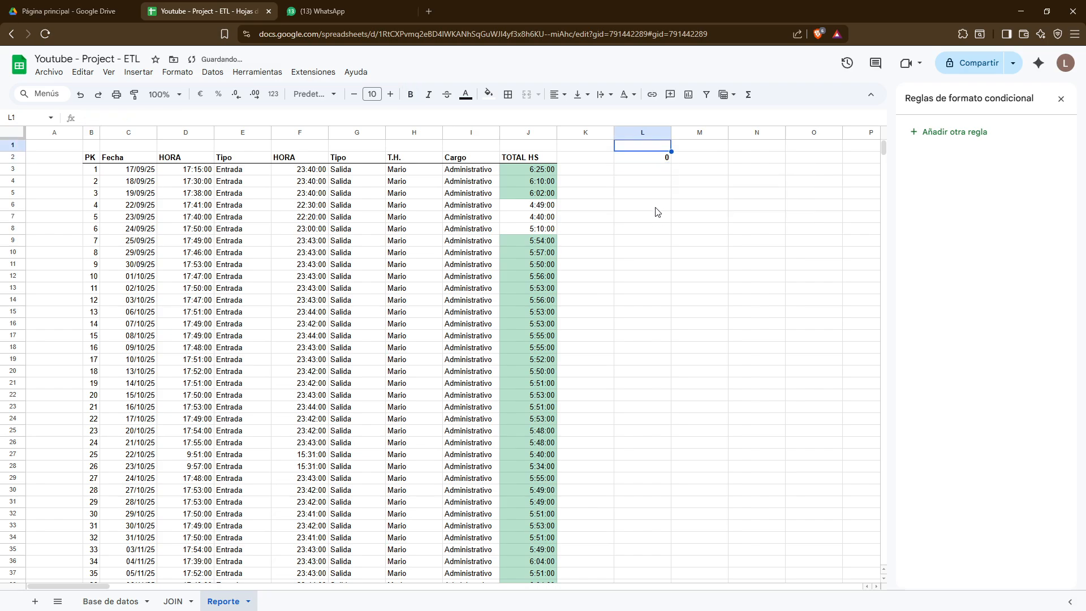
# Enter =HOY() in L6 as the start date for the working-days formula
pyautogui.press('Down')
pyautogui.press('Down')
pyautogui.click(656, 207)
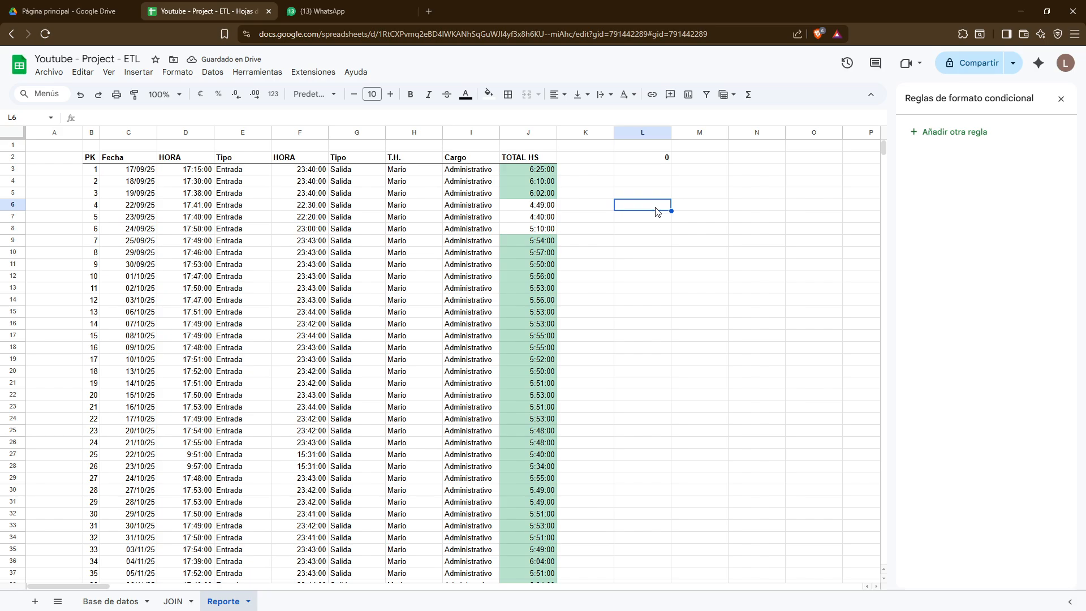
pyautogui.write('hoy)(')
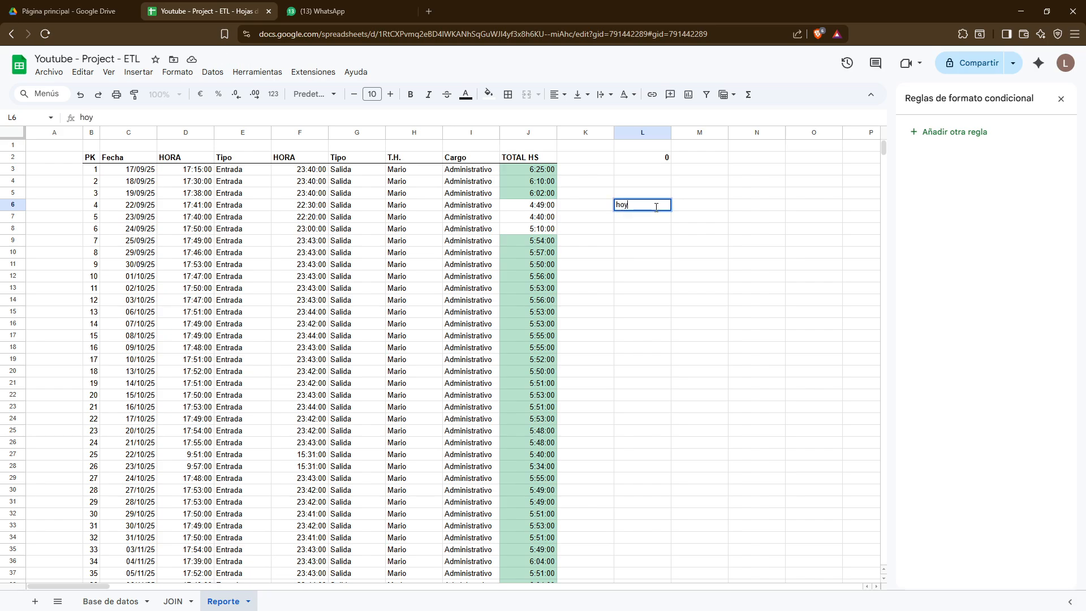
pyautogui.press('BackSpace')
pyautogui.write('()')
pyautogui.hotkey('ctrl', 'Up')
pyautogui.press('Down')
pyautogui.doubleClick(655, 207)
pyautogui.press('Home')
pyautogui.write('=')
pyautogui.press('Up')
pyautogui.press('Up')
pyautogui.press('Down')
pyautogui.press('Down')
pyautogui.press('Down')
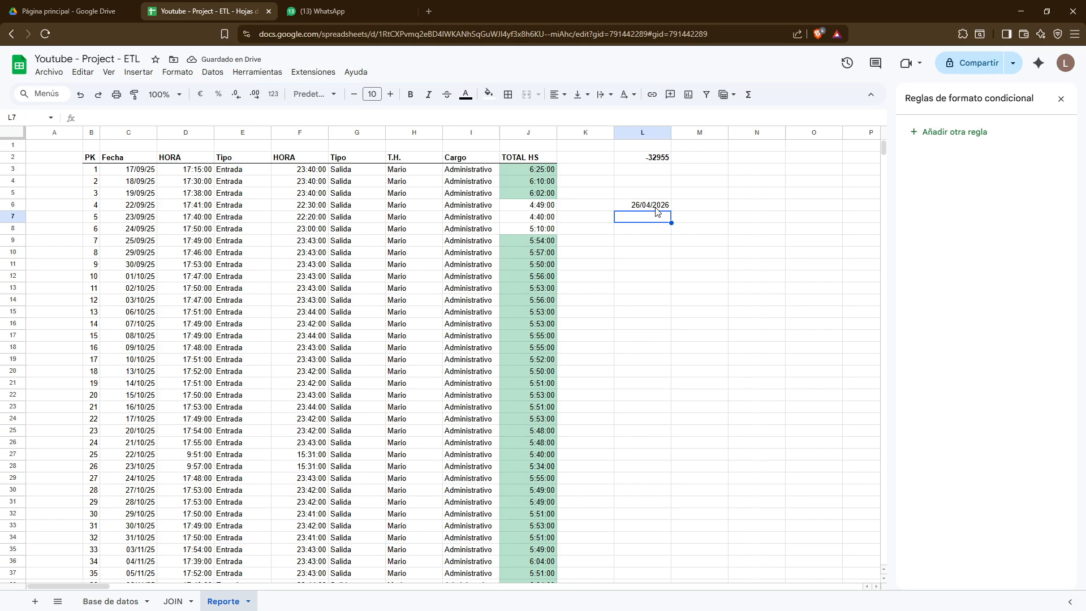
# Try =HOY() in L7 as the end date and check the working-days formula in L2
pyautogui.write('=HOY()')
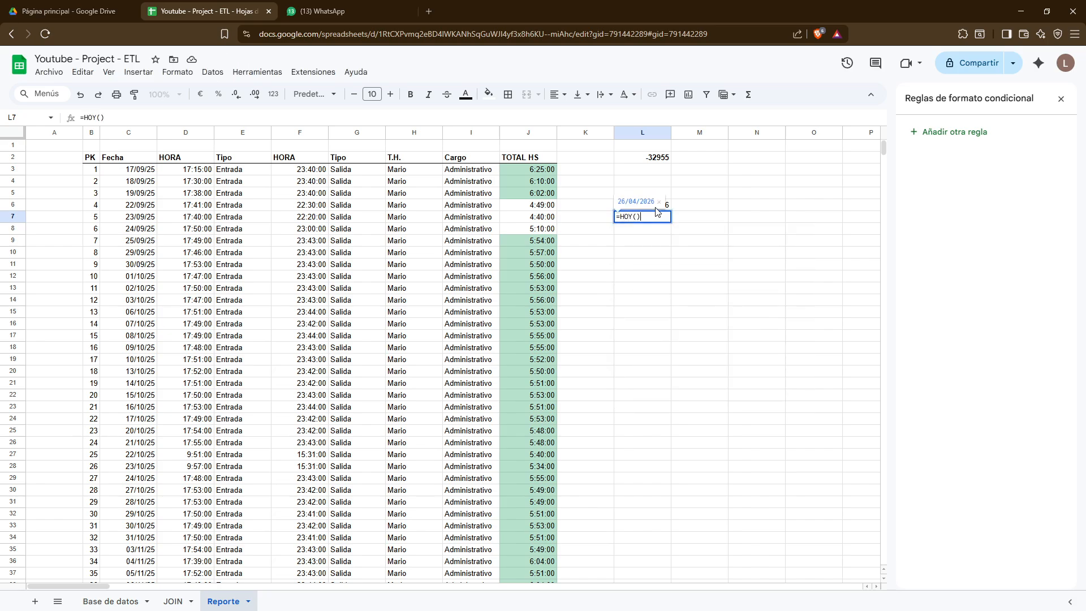
pyautogui.press('Return')
pyautogui.press('Up')
pyautogui.press('Up')
pyautogui.press('Up')
pyautogui.press('Up')
pyautogui.press('Up')
pyautogui.press('Up')
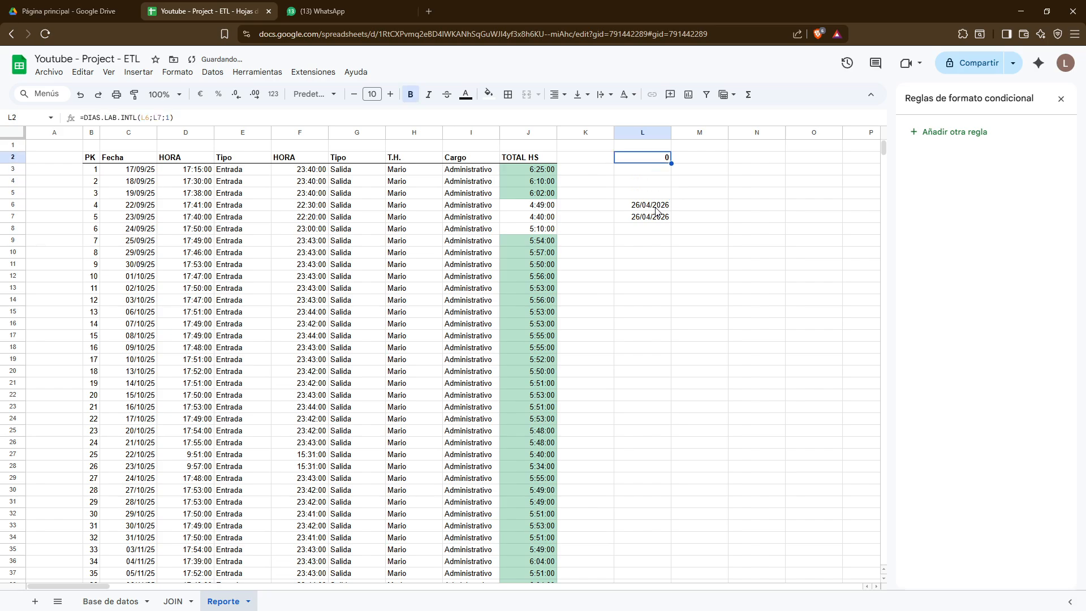
# Try replacing the end date in L7 with =MAÑANA()
pyautogui.press('Down')
pyautogui.press('Down')
pyautogui.press('Down')
pyautogui.press('Down')
pyautogui.press('Down')
pyautogui.press('Return')
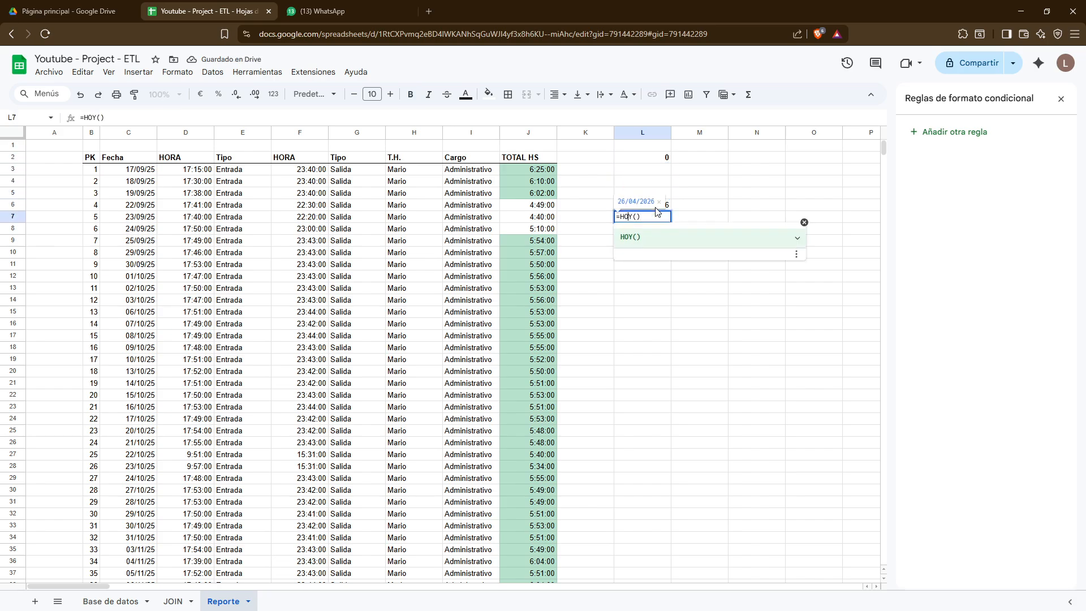
pyautogui.press('Right')
pyautogui.press('BackSpace')
pyautogui.press('BackSpace')
pyautogui.press('BackSpace')
pyautogui.write('MALA')
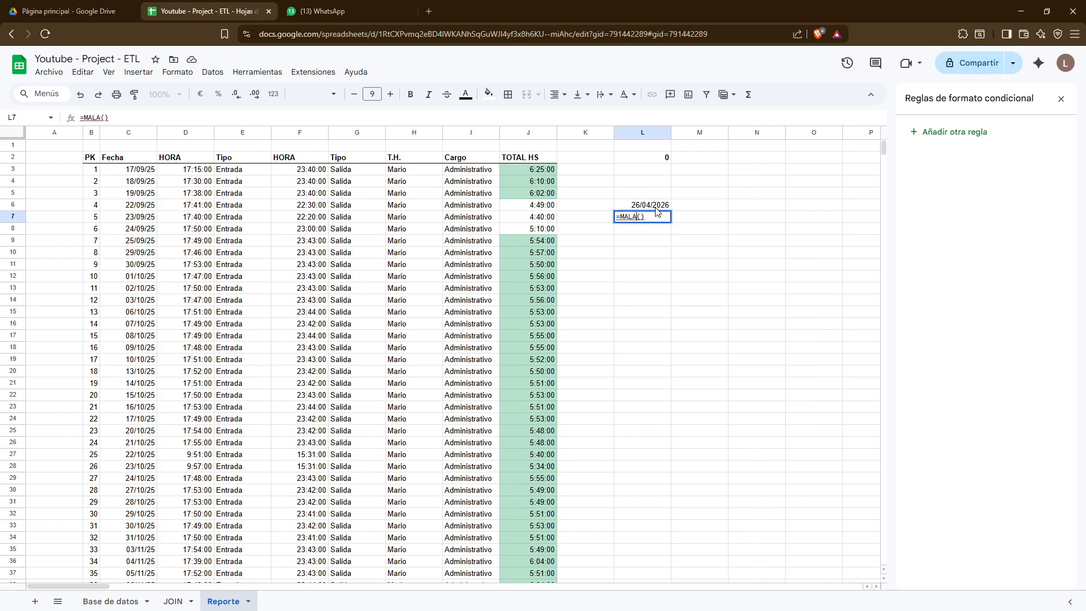
pyautogui.press('BackSpace')
pyautogui.press('BackSpace')
pyautogui.write('ÑANA')
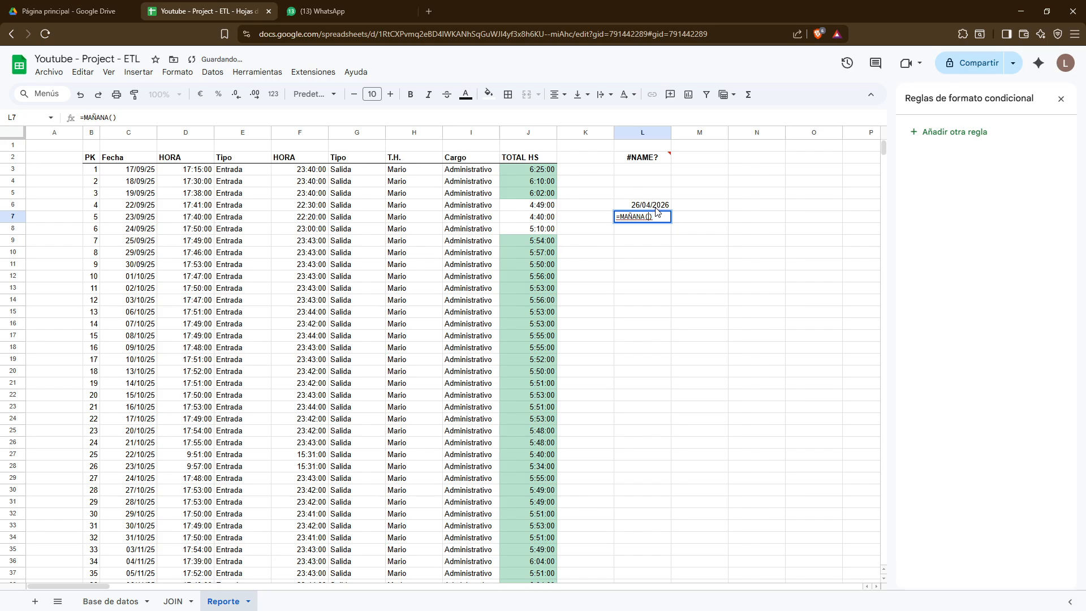
# Clear the L7 entry and try =AYER as the date function there, clearing that attempt too
pyautogui.press('BackSpace')
pyautogui.press('BackSpace')
pyautogui.press('BackSpace')
pyautogui.press('BackSpace')
pyautogui.press('BackSpace')
pyautogui.press('BackSpace')
pyautogui.press('BackSpace')
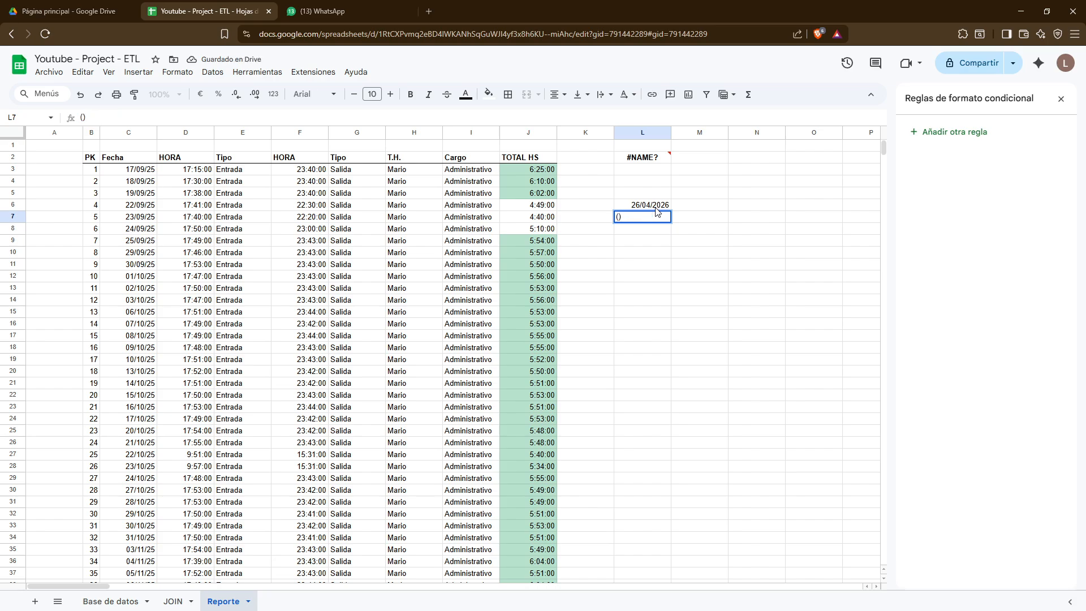
pyautogui.write('=AYER')
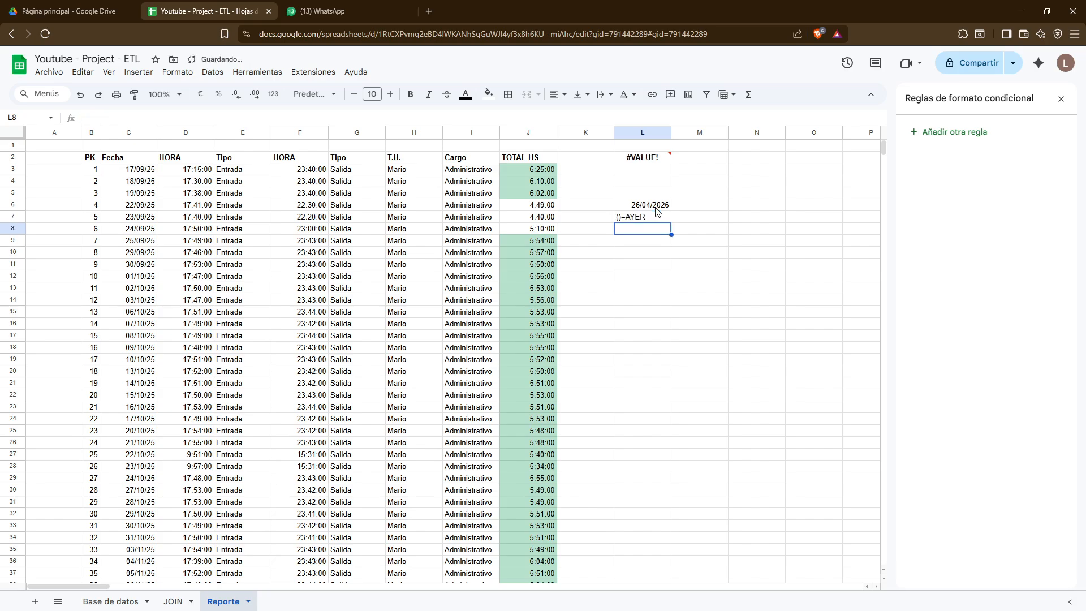
pyautogui.press('BackSpace')
pyautogui.press('BackSpace')
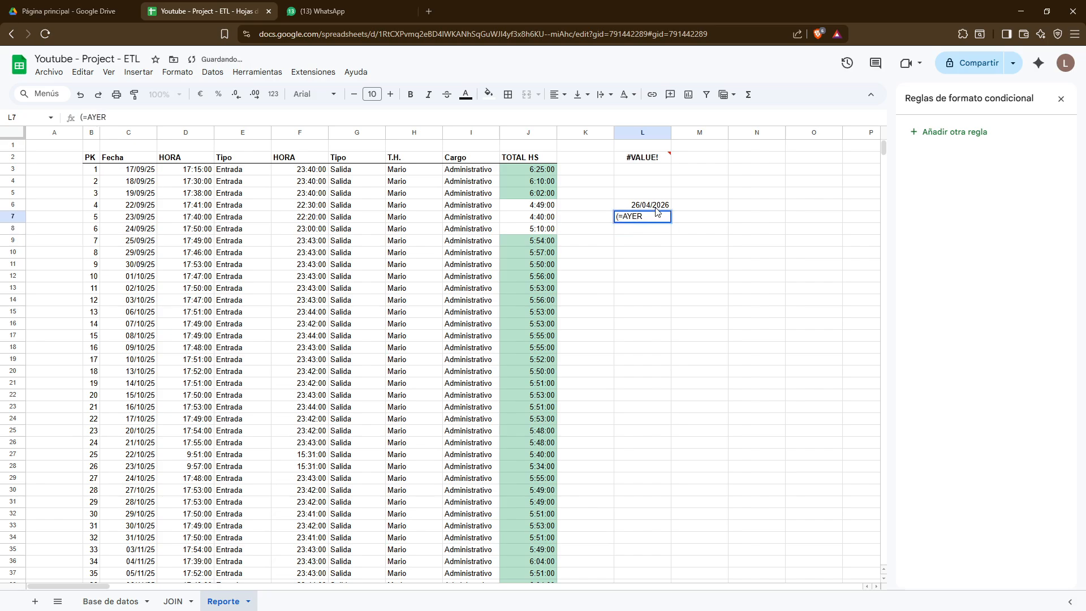
pyautogui.press('BackSpace')
pyautogui.press('BackSpace')
pyautogui.press('BackSpace')
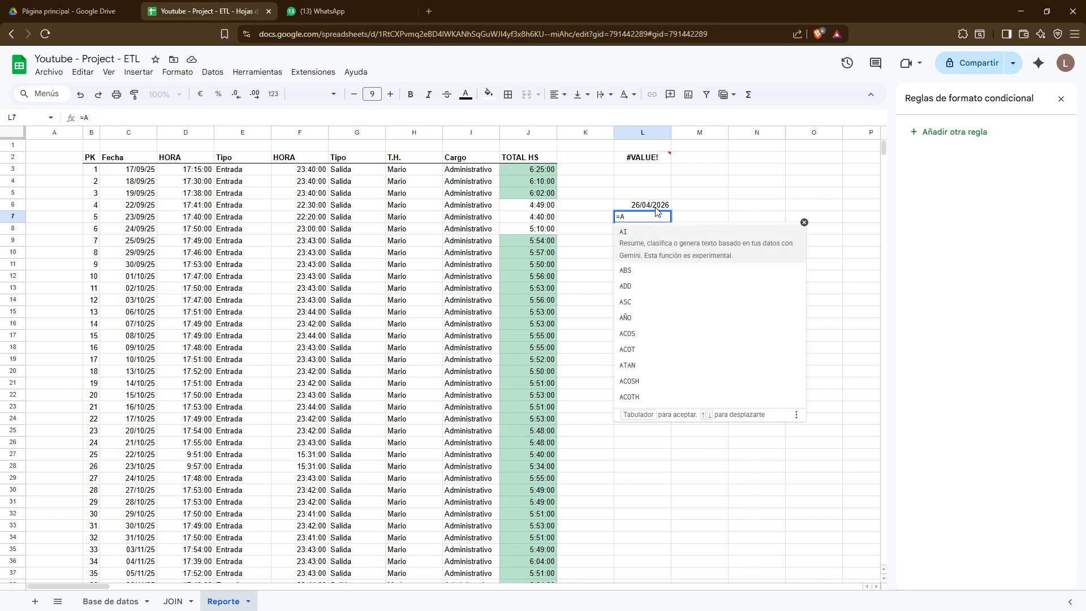
pyautogui.write('YER')
pyautogui.press('BackSpace')
pyautogui.press('BackSpace')
pyautogui.press('BackSpace')
pyautogui.press('BackSpace')
pyautogui.press('BackSpace')
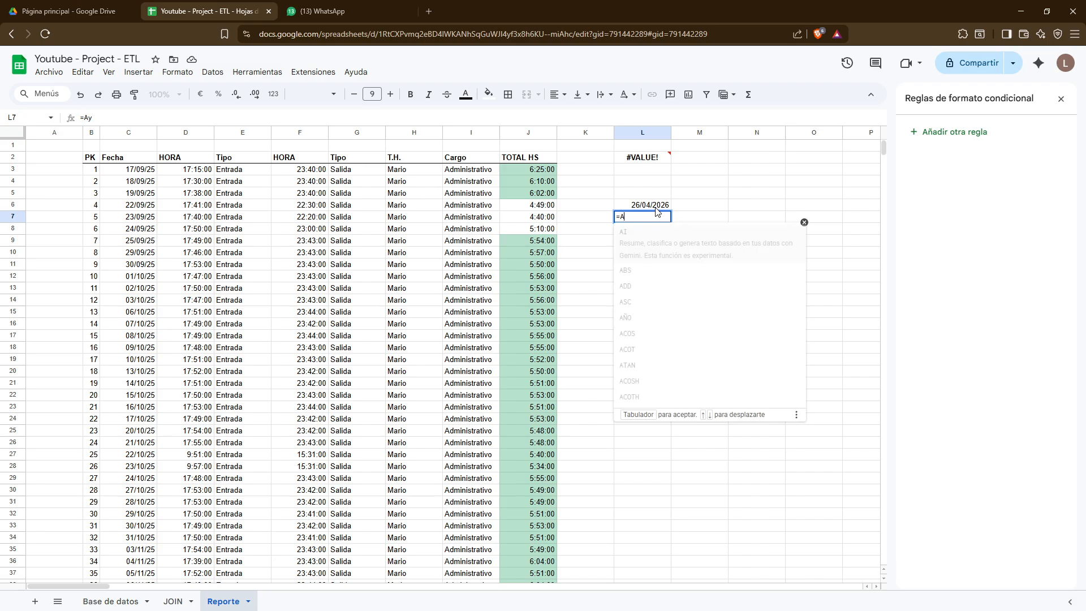
# Enter 27/04/2026 in L7 as the end date and compare the L2 working-days formula with the start date in L6
pyautogui.write('2')
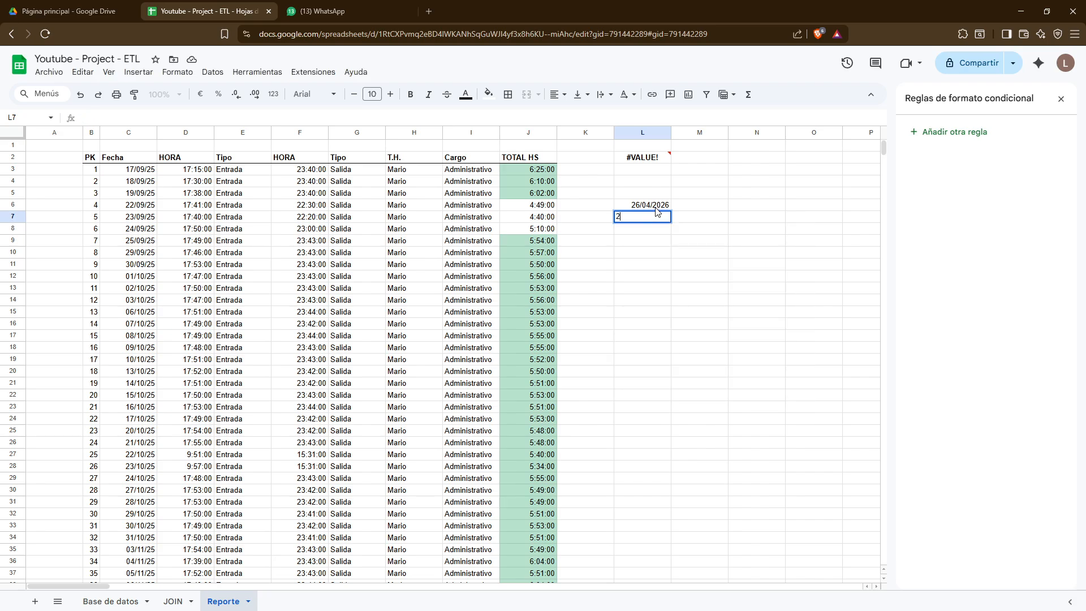
pyautogui.write('7/04/2026')
pyautogui.press('Return')
pyautogui.press('Up')
pyautogui.press('Up')
pyautogui.press('Up')
pyautogui.press('Up')
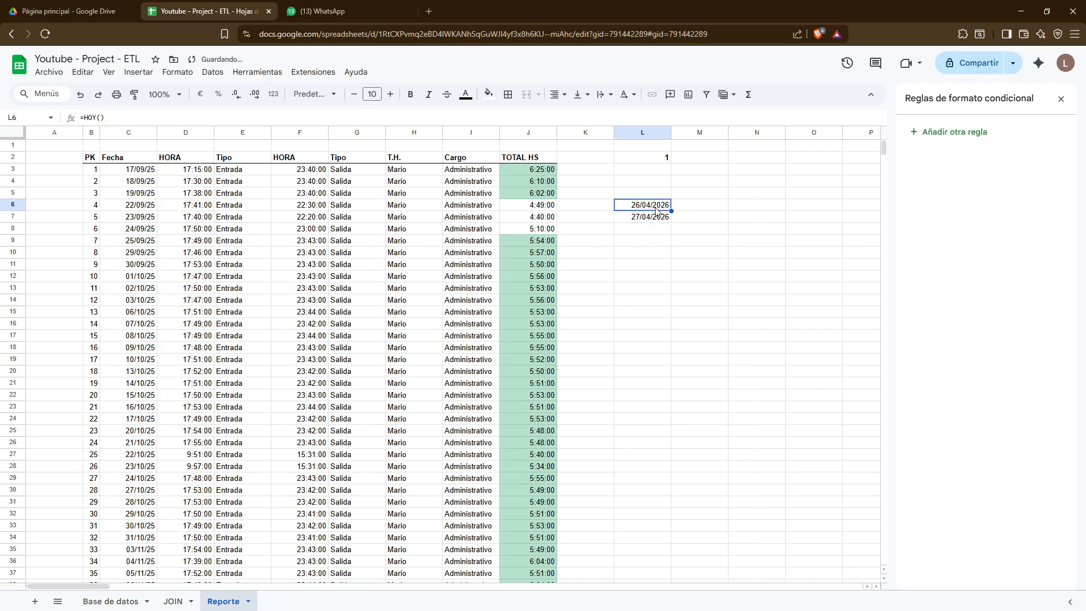
pyautogui.press('Up')
pyautogui.press('Up')
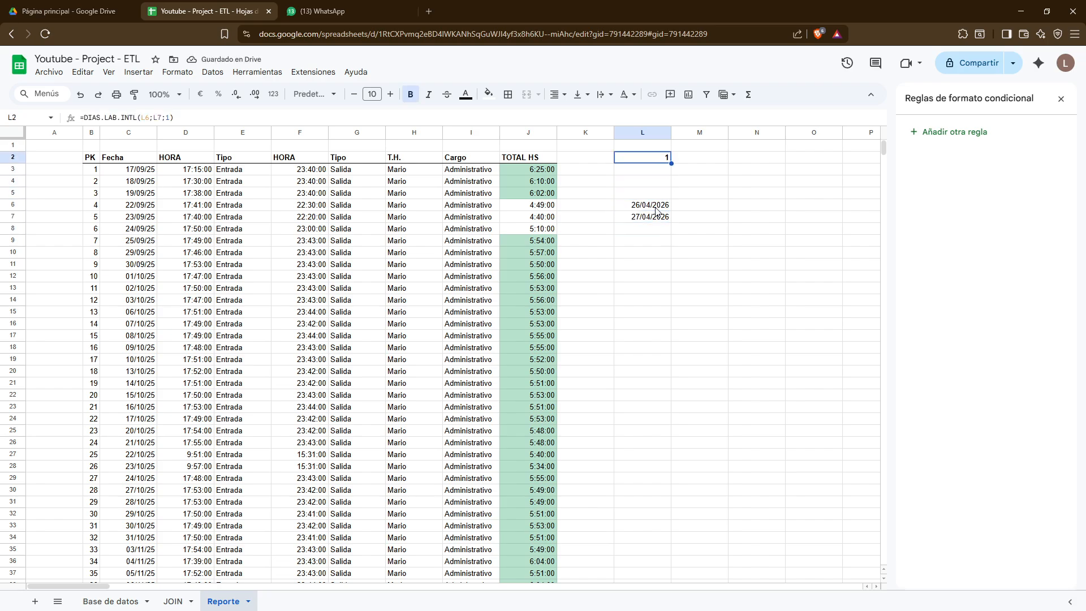
pyautogui.press('Down')
pyautogui.press('Down')
pyautogui.press('Down')
pyautogui.press('Down')
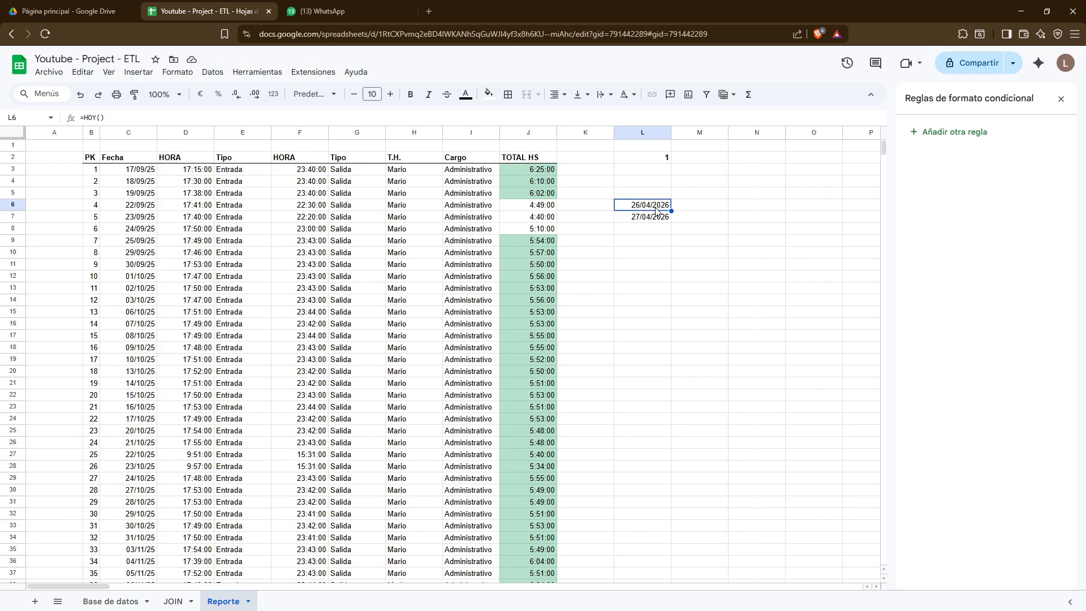
# Wrap the L7 end date in an end-of-month function, entering =FIN.MES(27/04/2026;0)
pyautogui.press('Right')
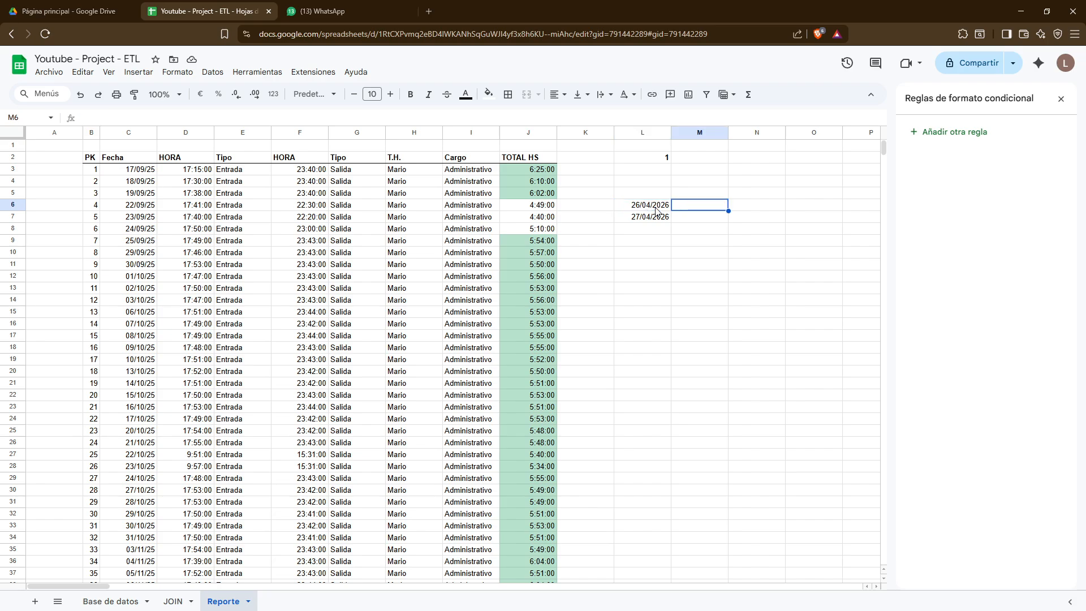
pyautogui.press('Left')
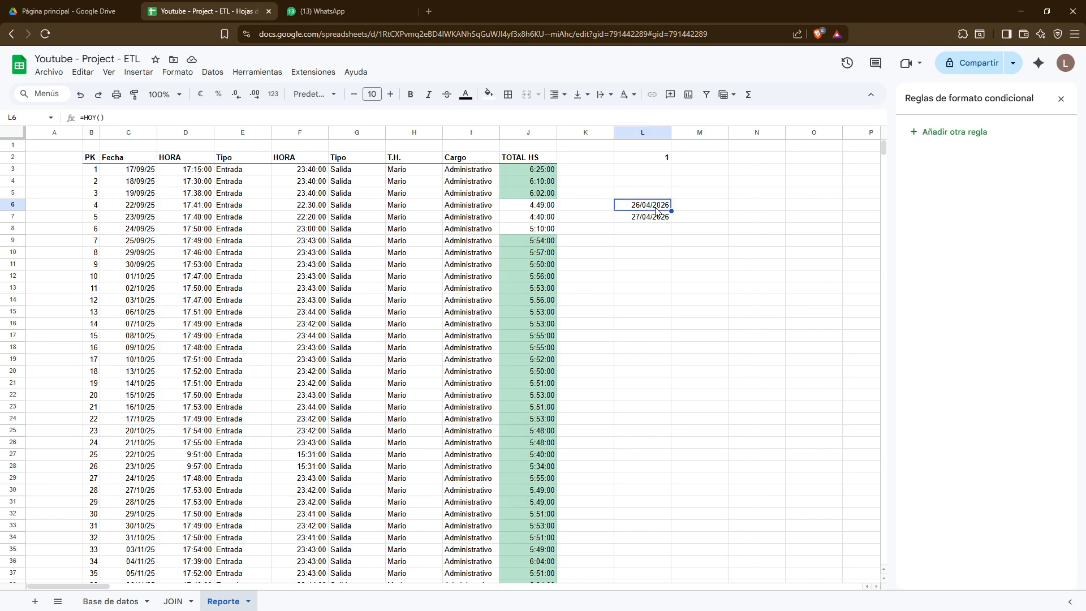
pyautogui.press('Down')
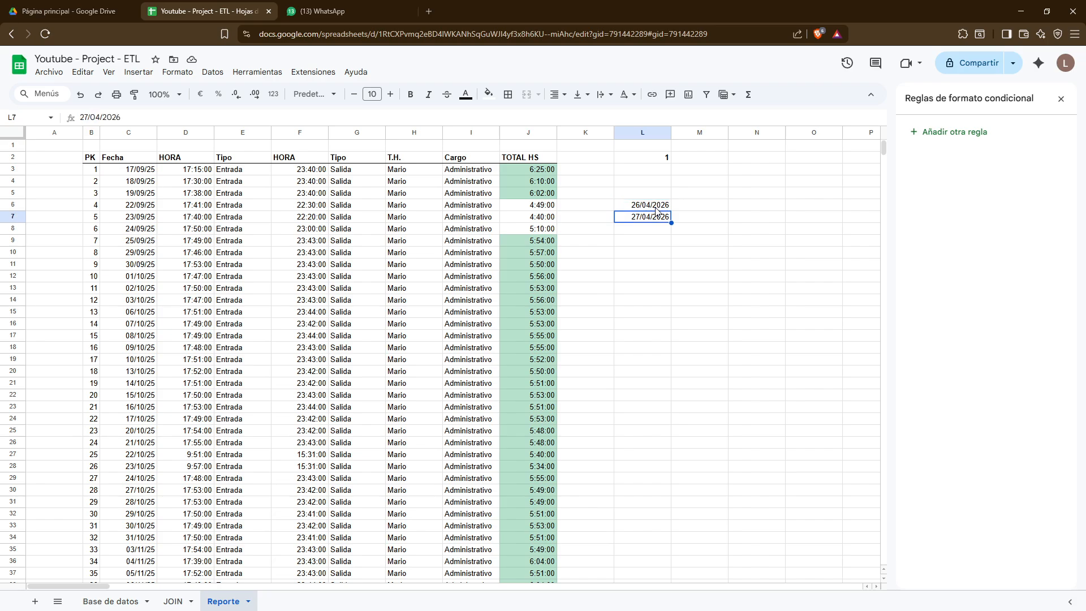
pyautogui.press('F2')
pyautogui.press('Home')
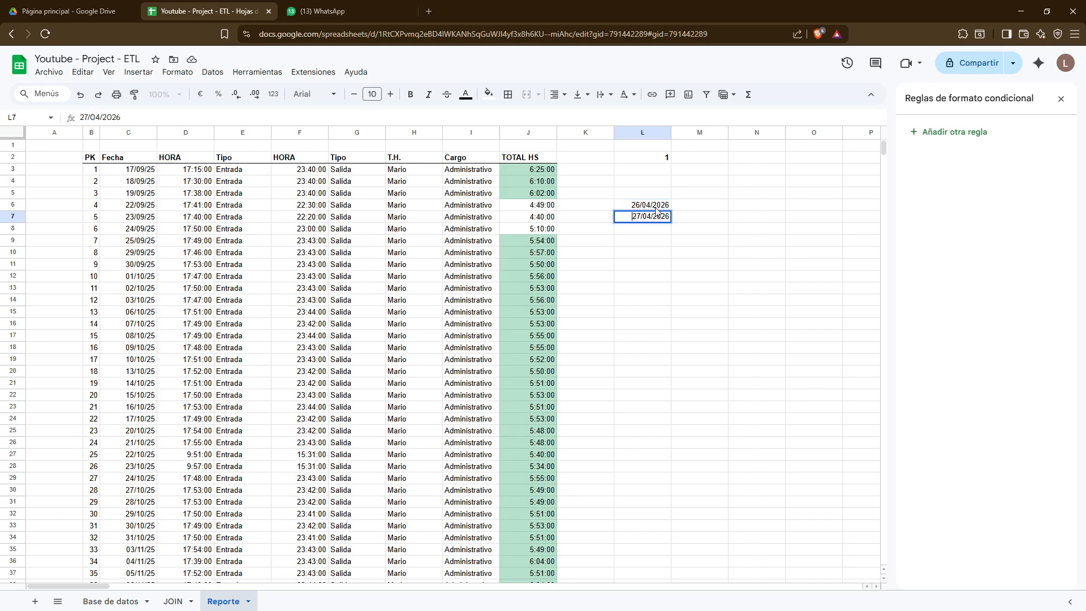
pyautogui.write('fin.mes')
pyautogui.press('Home')
pyautogui.write('=')
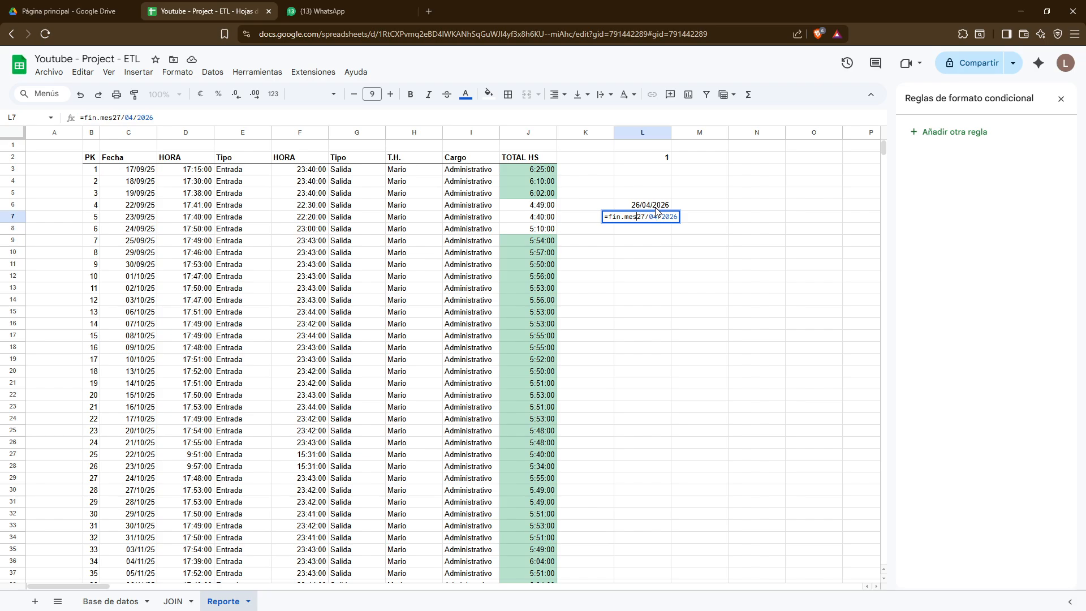
pyautogui.write('(')
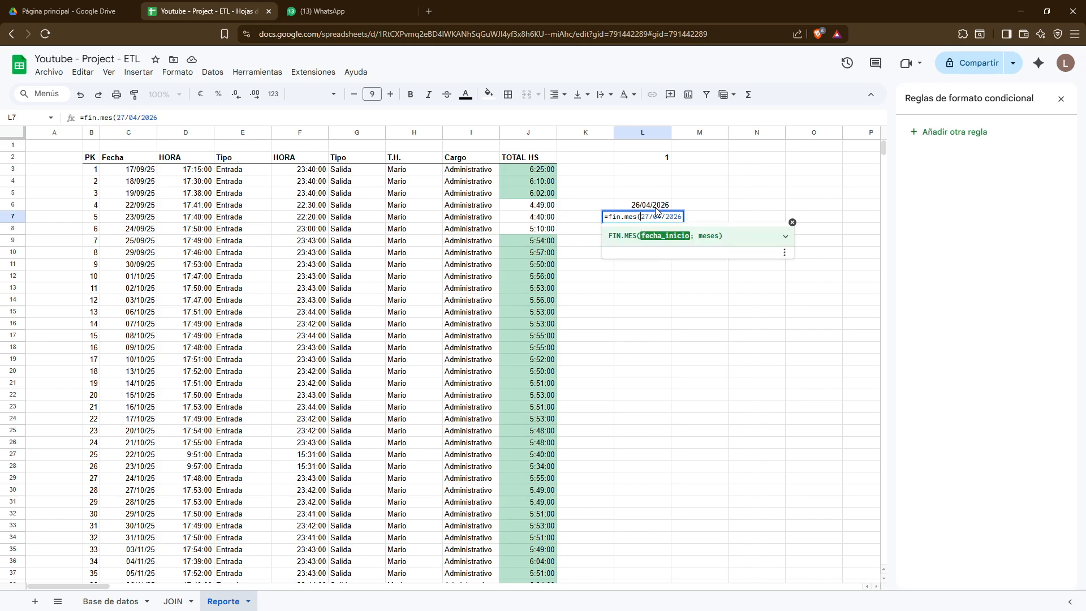
pyautogui.write(';0')
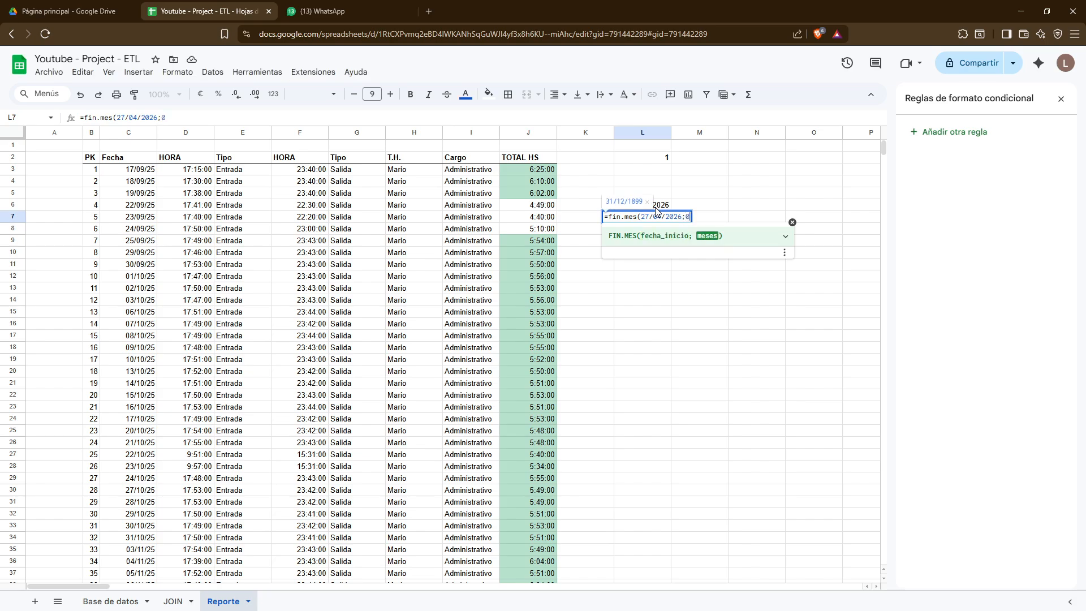
pyautogui.press('Return')
pyautogui.press('Up')
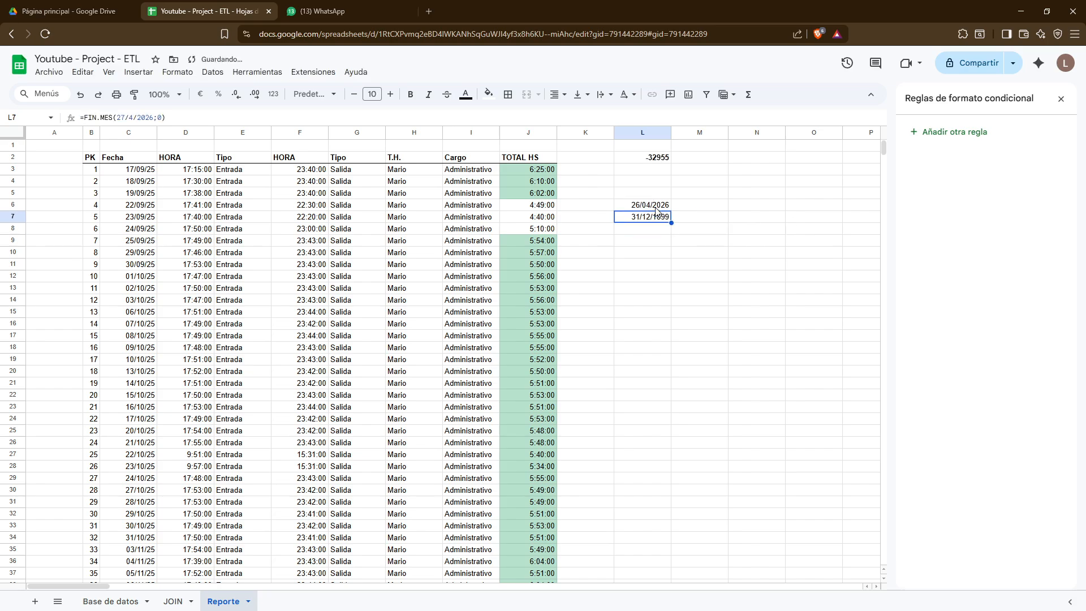
# Replace the start-date argument of the L7 FIN.MES formula with FECHA(2026;04;01
pyautogui.press('F2')
pyautogui.press('Left')
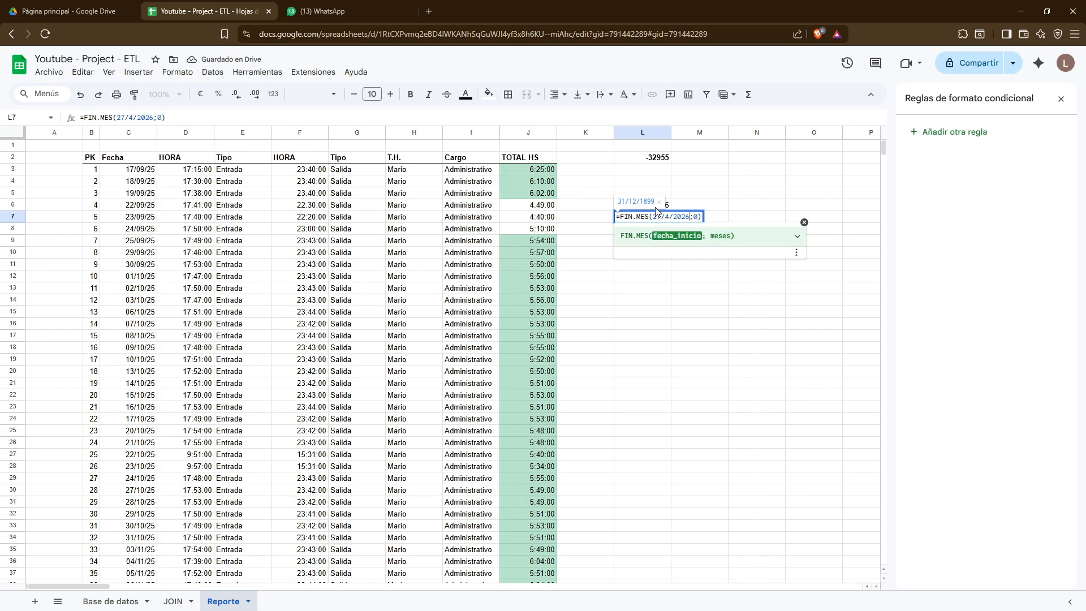
pyautogui.press('BackSpace')
pyautogui.press('BackSpace')
pyautogui.press('BackSpace')
pyautogui.press('BackSpace')
pyautogui.press('BackSpace')
pyautogui.press('BackSpace')
pyautogui.press('BackSpace')
pyautogui.press('BackSpace')
pyautogui.press('BackSpace')
pyautogui.write('fecha(')
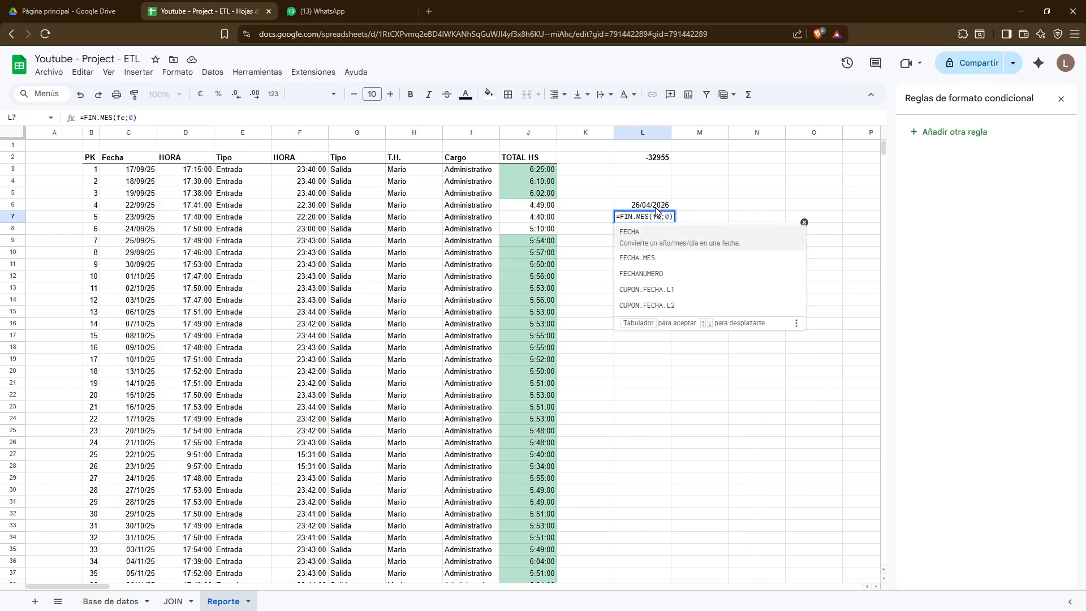
pyautogui.write('2026;')
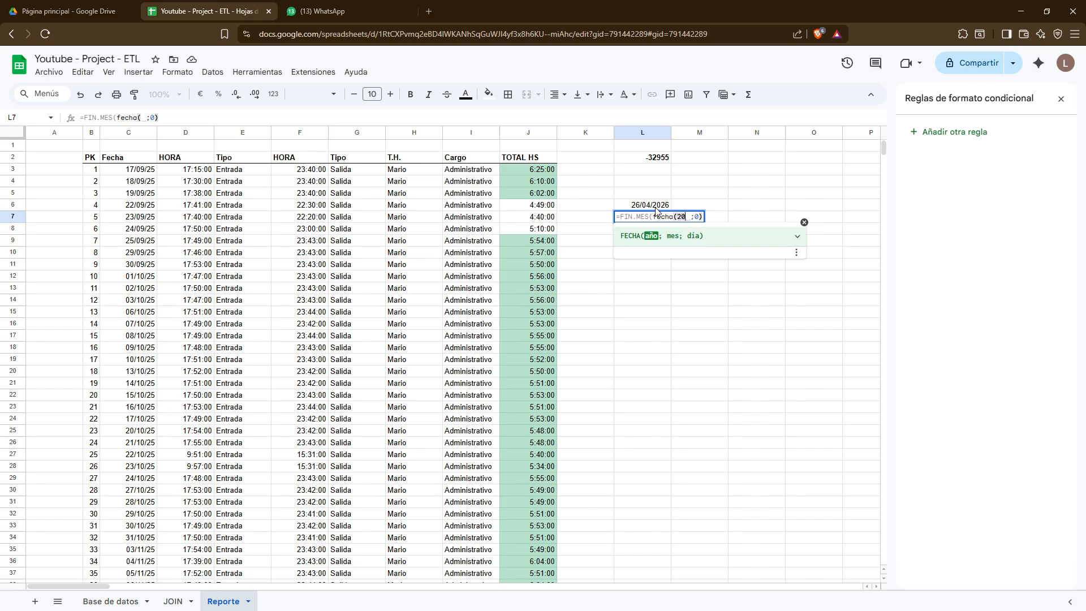
pyautogui.write('04;')
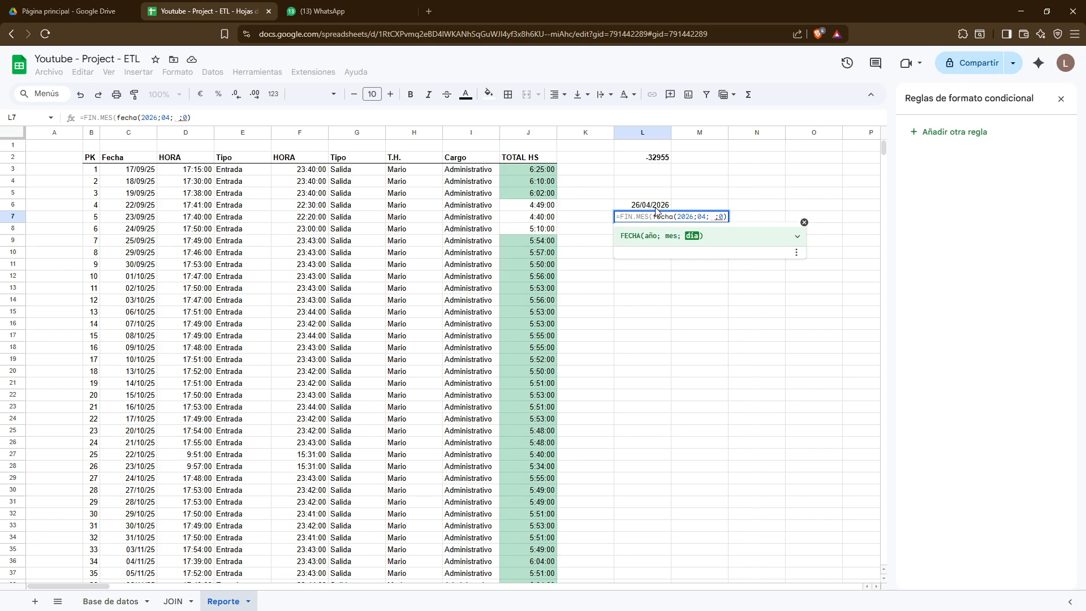
pyautogui.write('01')
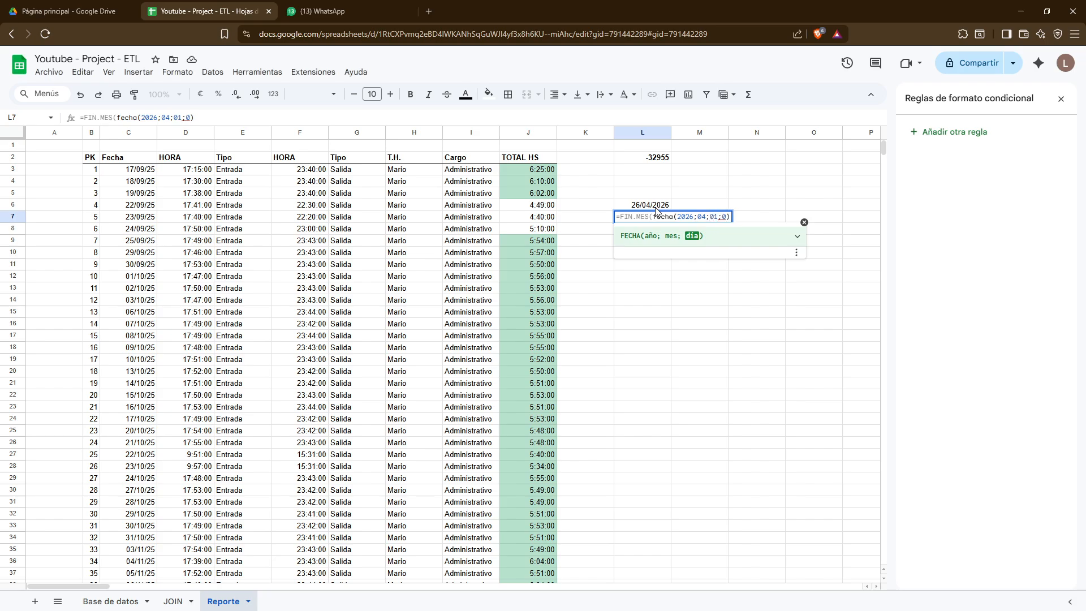
pyautogui.press('Return')
pyautogui.press('Up')
# Try removing the last closing parenthesis from the FIN.MES formula in L7
pyautogui.press('Return')
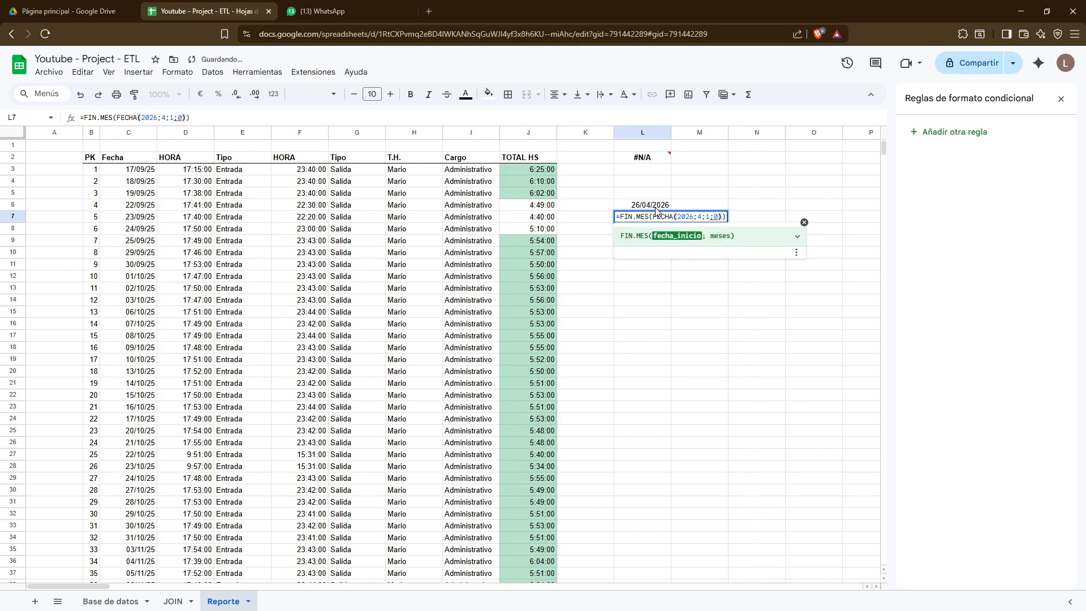
pyautogui.press('Left')
pyautogui.press('Left')
pyautogui.press('Left')
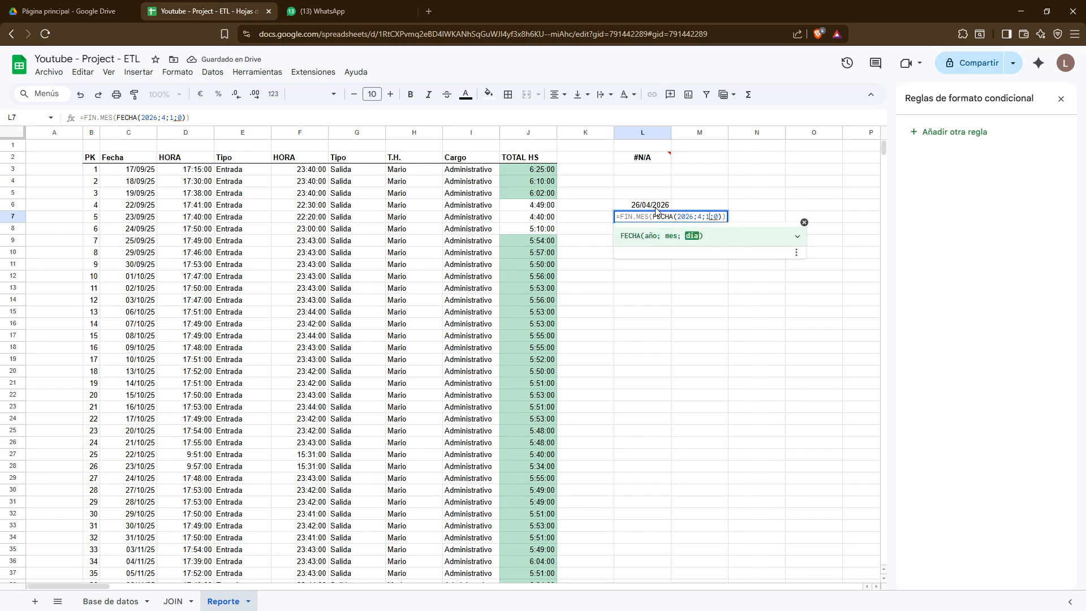
pyautogui.press('Left')
pyautogui.press('Left')
pyautogui.press('Right')
pyautogui.press('Right')
pyautogui.press('Right')
pyautogui.press('Right')
pyautogui.press('Right')
pyautogui.press('Right')
pyautogui.press('BackSpace')
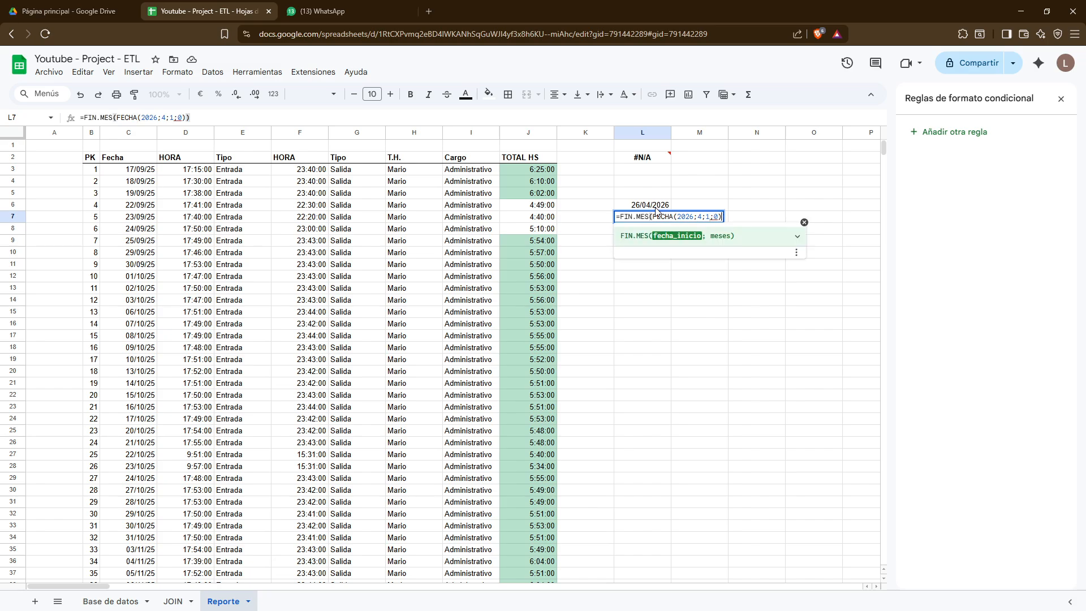
pyautogui.press('Return')
pyautogui.press('Up')
pyautogui.press('F2')
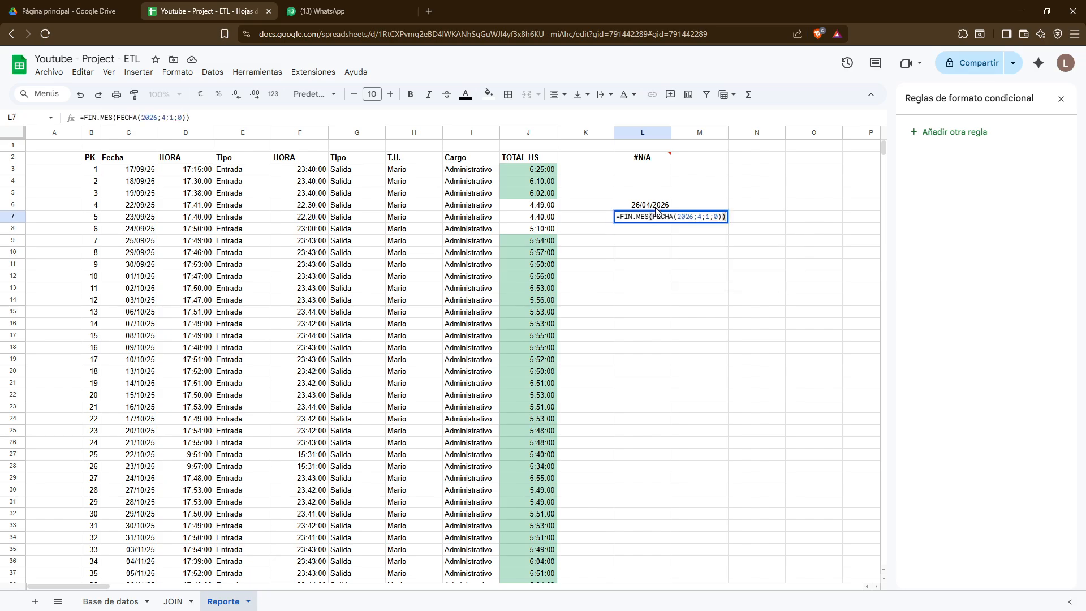
pyautogui.press('Return')
pyautogui.press('Up')
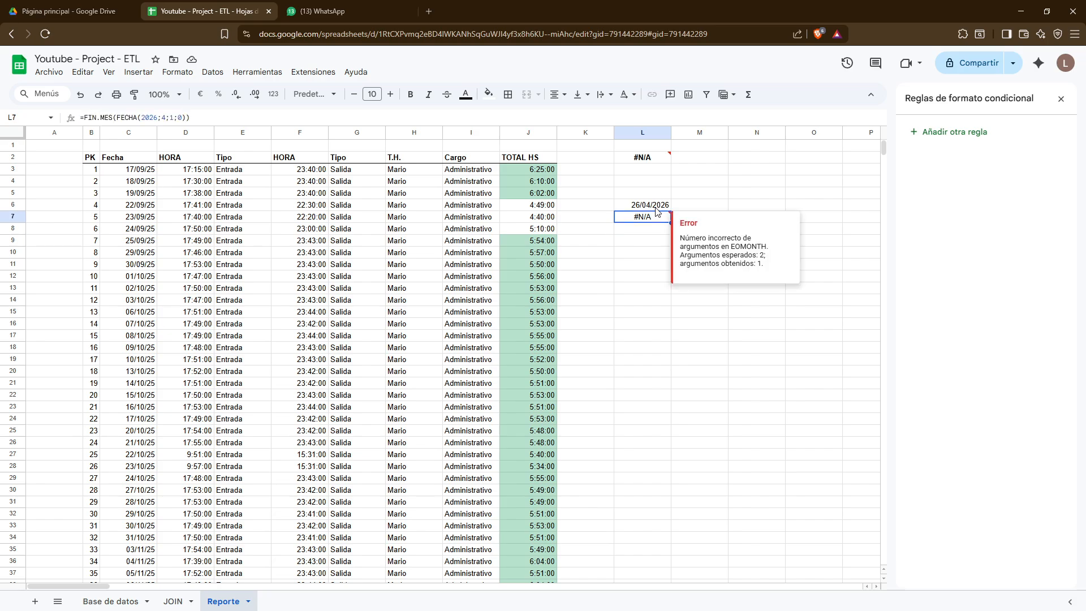
# Replace the separator after the day in L7's FECHA function with a closing parenthesis and accept the formula
pyautogui.press('F2')
pyautogui.press('Left')
pyautogui.press('Left')
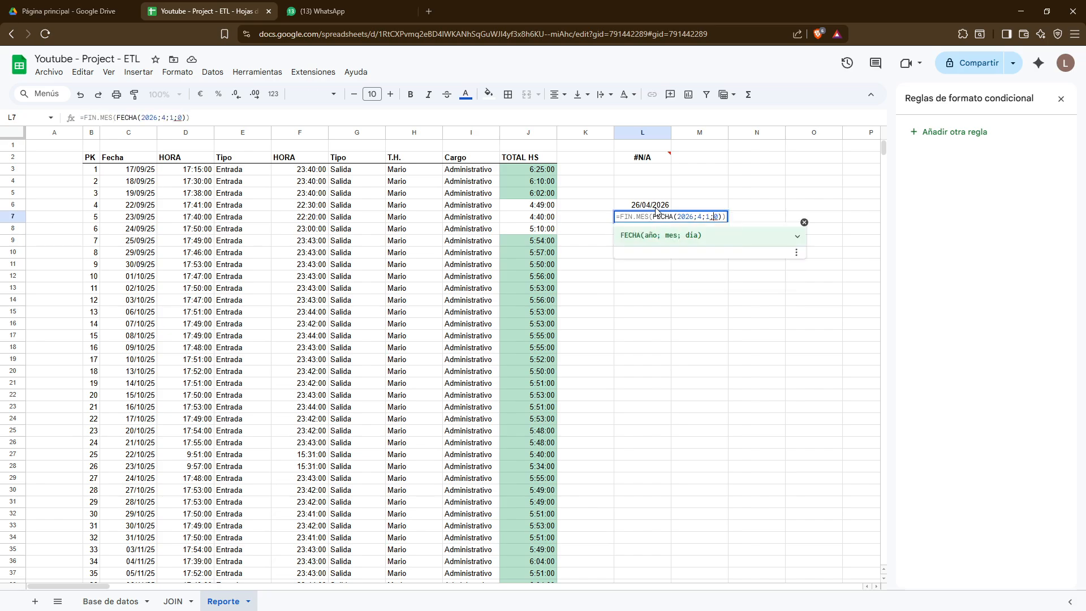
pyautogui.press('BackSpace')
pyautogui.write(')')
pyautogui.press('Return')
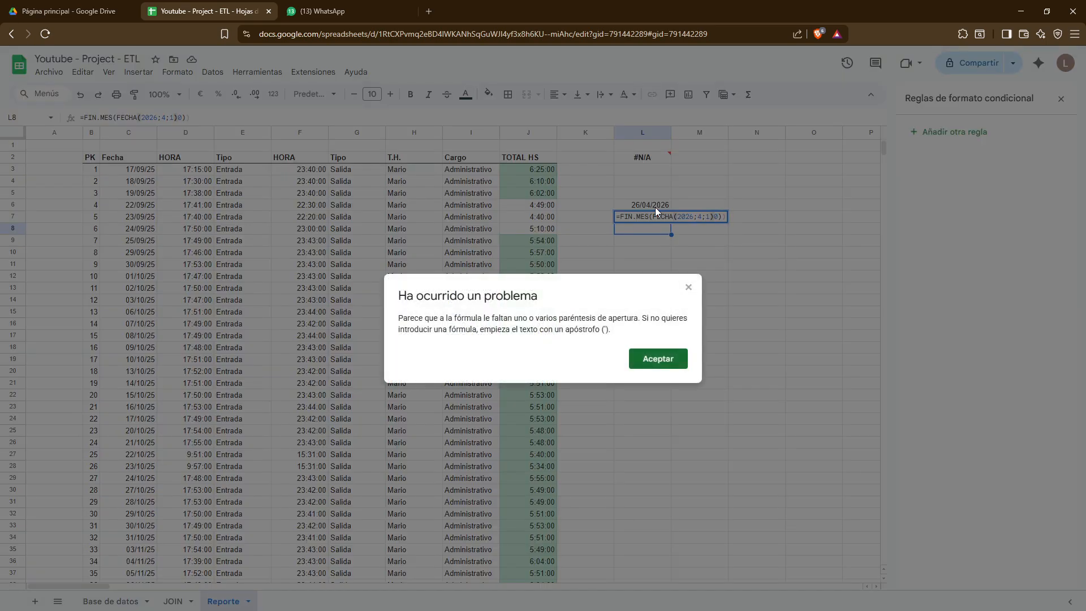
pyautogui.press('Return')
pyautogui.press('Return')
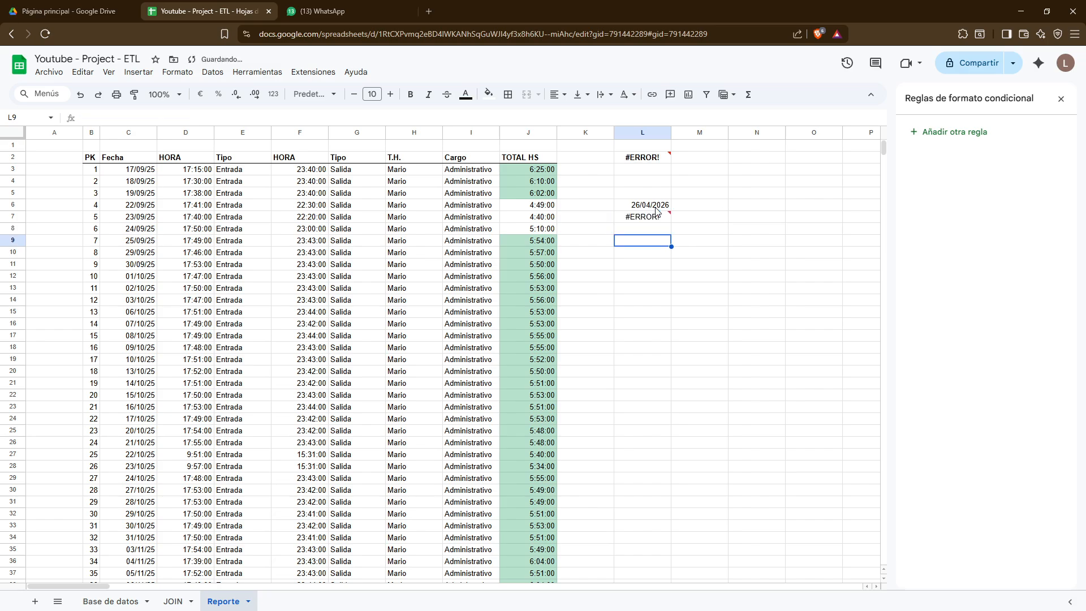
# Insert a separator before the months argument so L7 reads =FIN.MES(FECHA(2026;4;1);0)
pyautogui.press('Return')
pyautogui.press('Return')
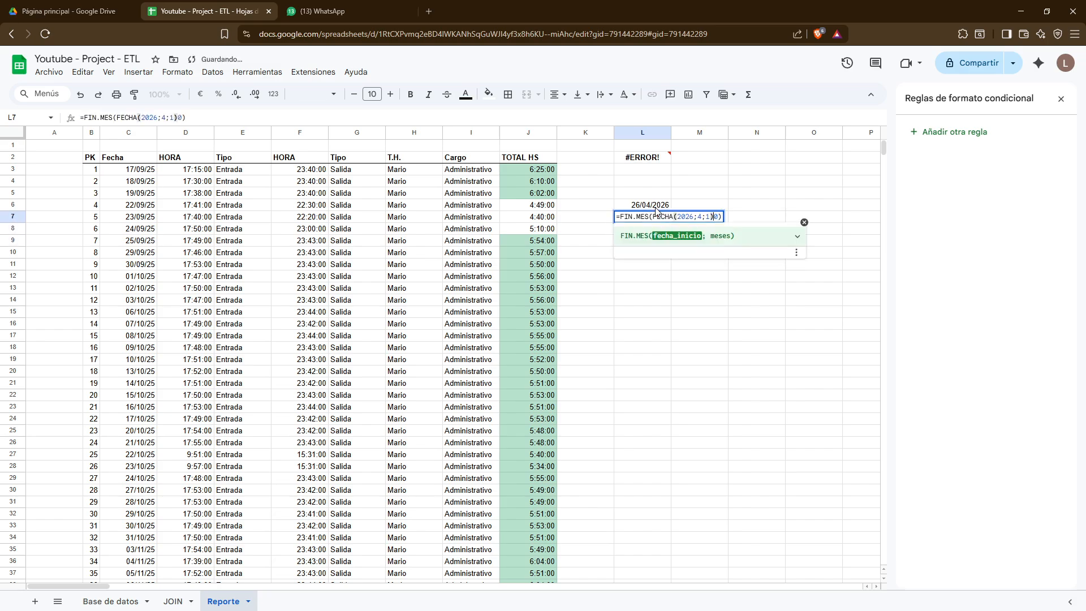
pyautogui.press('Left')
pyautogui.press('Left')
pyautogui.press('Left')
pyautogui.press('Left')
pyautogui.press('Left')
pyautogui.press('Left')
pyautogui.press('Left')
pyautogui.press('Right')
pyautogui.press('Right')
pyautogui.press('Right')
pyautogui.press('Right')
pyautogui.press('Right')
pyautogui.write(';')
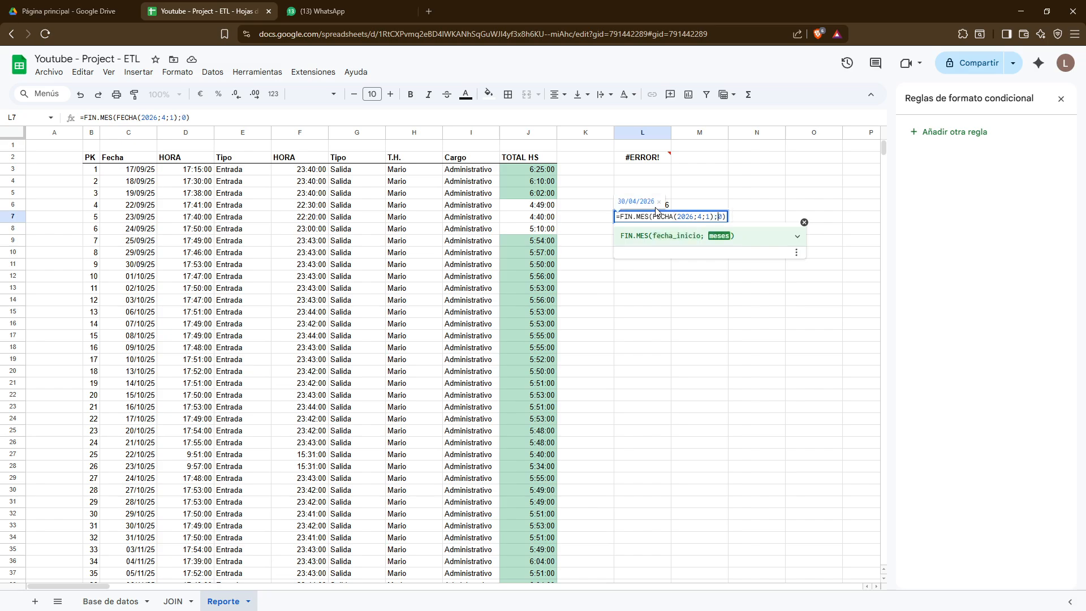
pyautogui.press('Return')
# Check the start-date formula in L6 and the DIAS.LAB.INTL working-days formula in L2
pyautogui.click(656, 208)
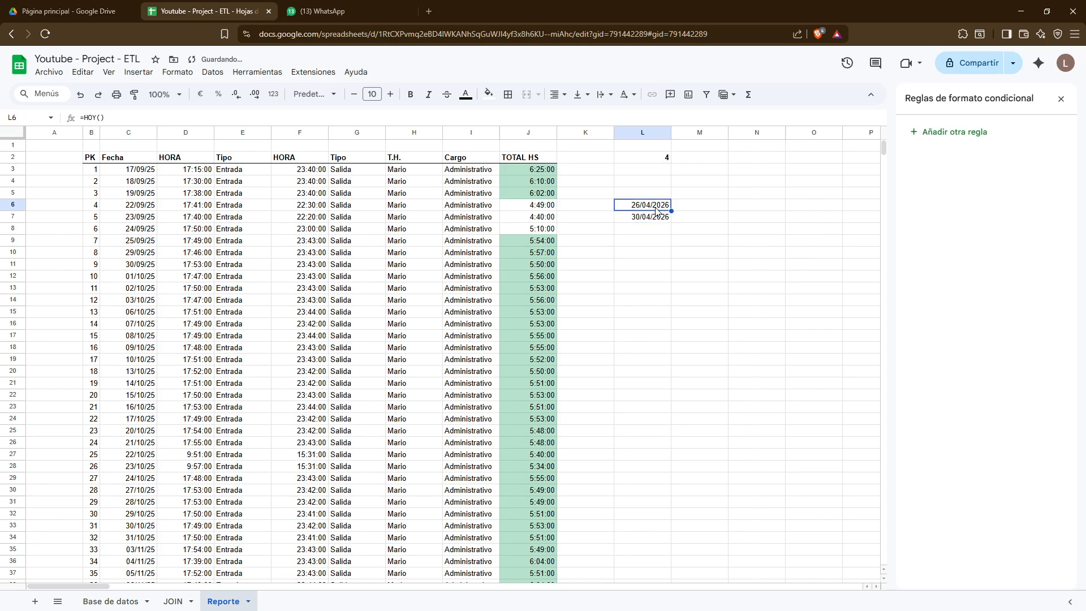
pyautogui.doubleClick(656, 210)
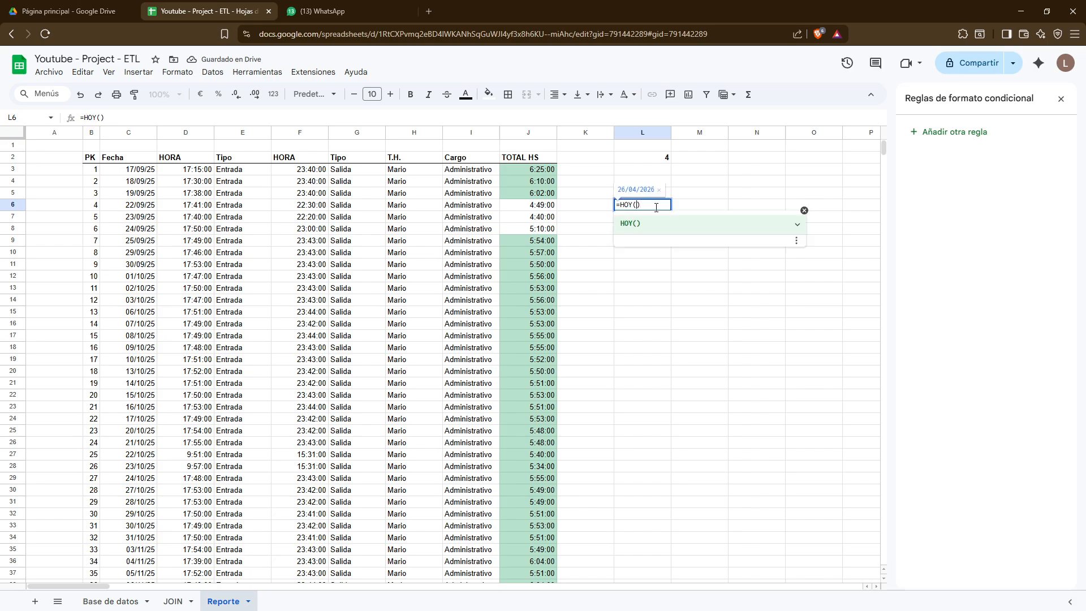
pyautogui.press('Return')
pyautogui.press('Up')
pyautogui.press('Up')
pyautogui.press('Up')
pyautogui.press('Up')
pyautogui.press('Up')
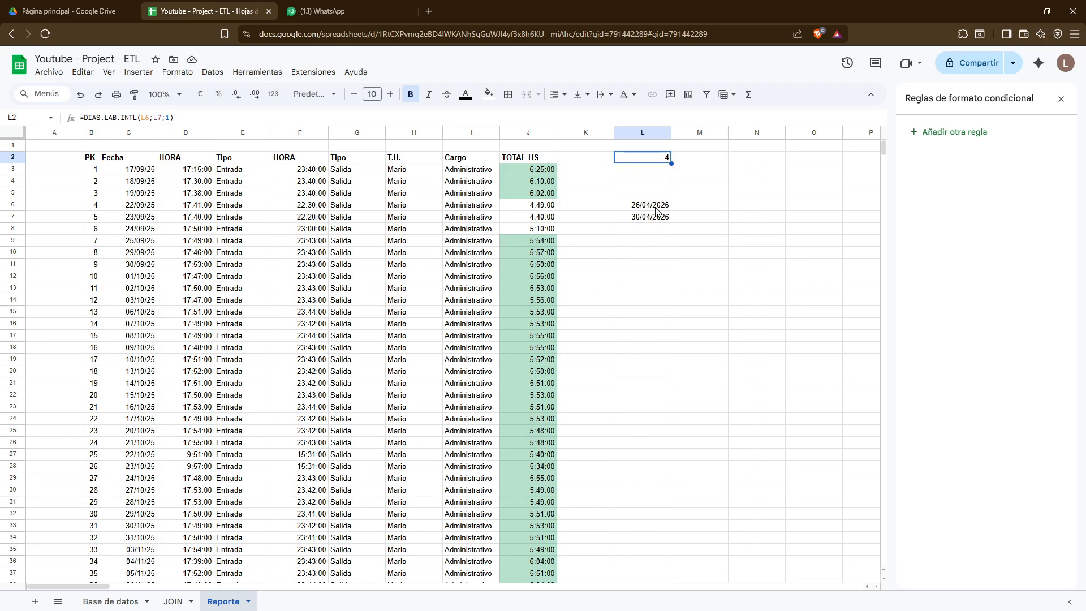
pyautogui.press('Down')
pyautogui.press('Up')
# Start a CONTAR.SI formula in L3 with the Fecha column range C3:C130 as its interval
pyautogui.press('Down')
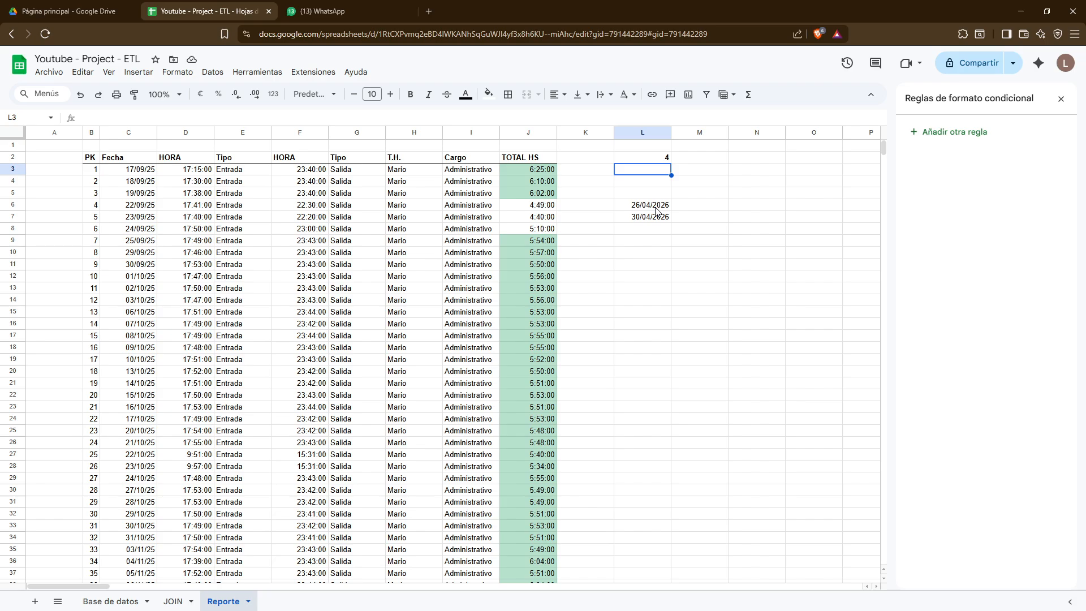
pyautogui.write('=Contar.')
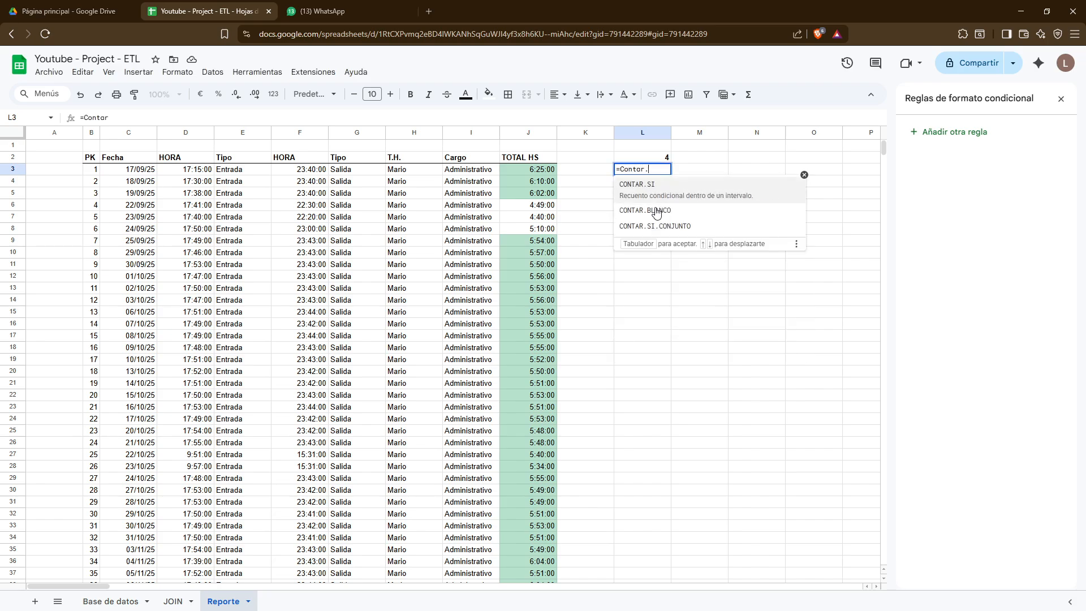
pyautogui.write('si(')
pyautogui.press('Left')
pyautogui.press('Left')
pyautogui.press('Left')
pyautogui.press('Left')
pyautogui.press('Left')
pyautogui.press('Left')
pyautogui.press('Left')
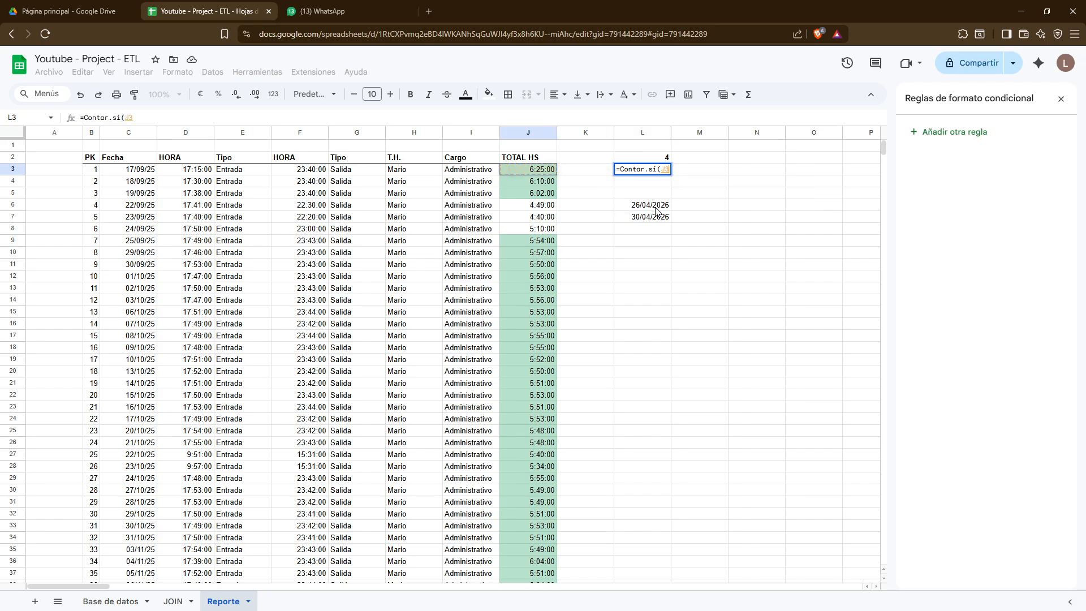
pyautogui.press('Left')
pyautogui.press('Left')
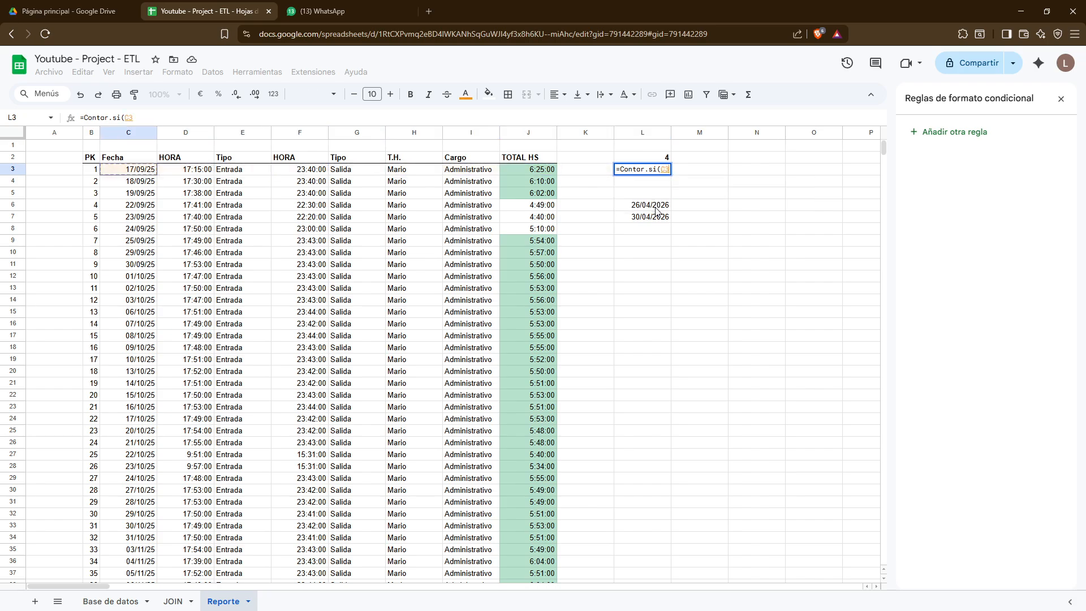
pyautogui.hotkey('ctrl', 'shift', 'Down')
pyautogui.write(';')
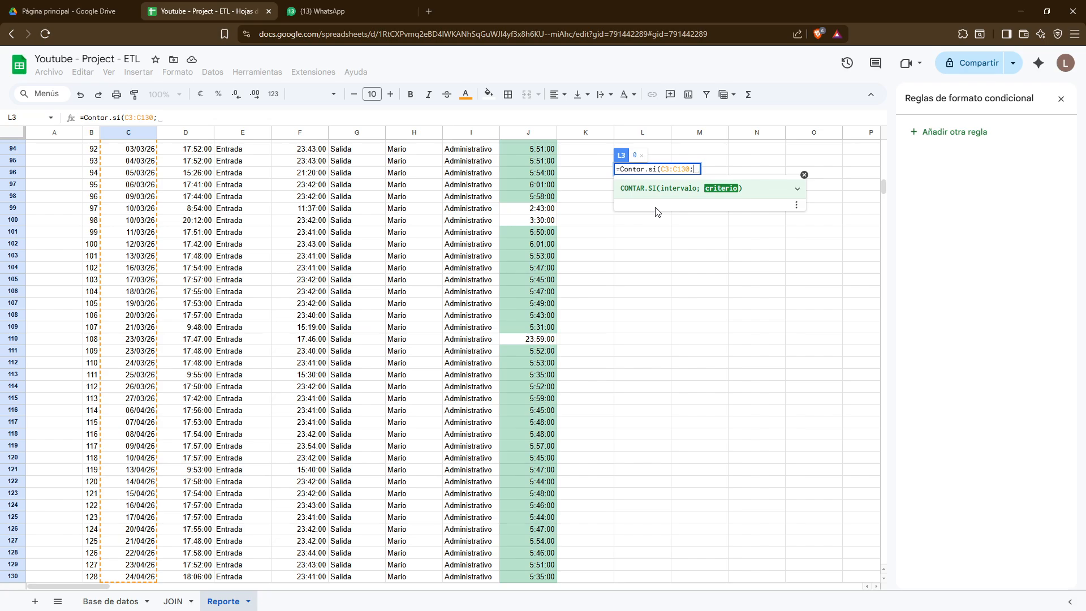
# Try the date cells L6 and L7 as the CONTAR.SI criterion in L3, clearing the reference
pyautogui.press('Left')
pyautogui.press('Left')
pyautogui.press('Right')
pyautogui.press('Right')
pyautogui.press('Down')
pyautogui.press('Down')
pyautogui.press('Down')
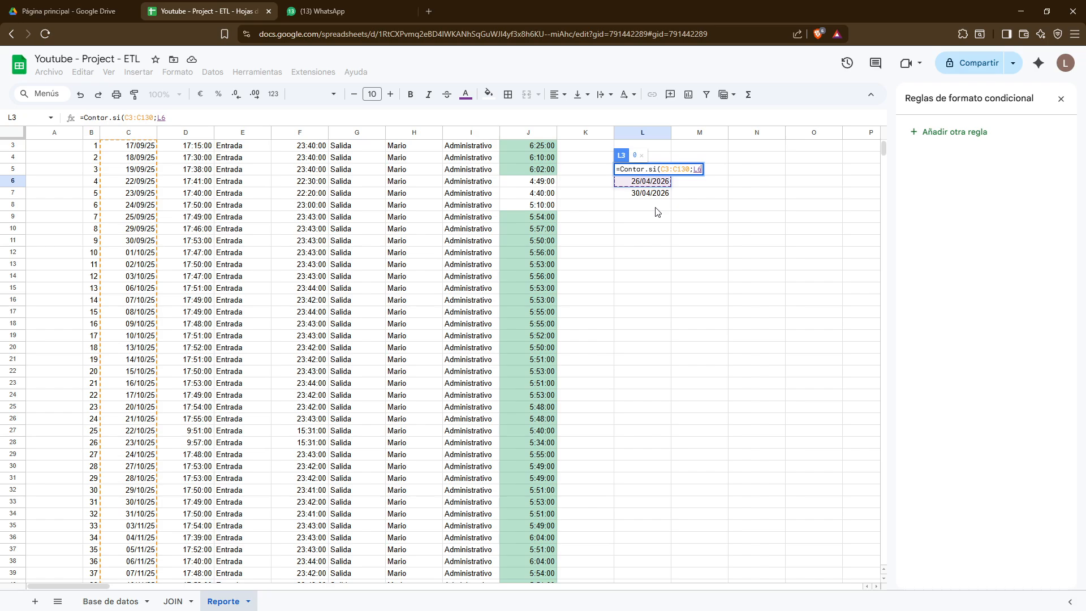
pyautogui.press('Down')
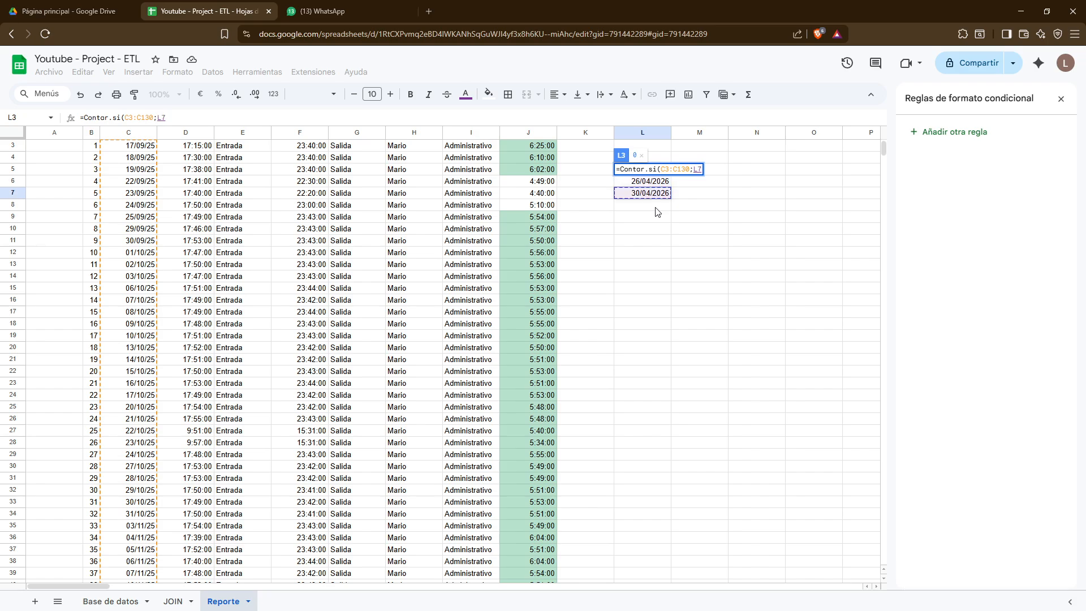
pyautogui.press('BackSpace')
pyautogui.press('BackSpace')
pyautogui.press('Left')
pyautogui.press('Left')
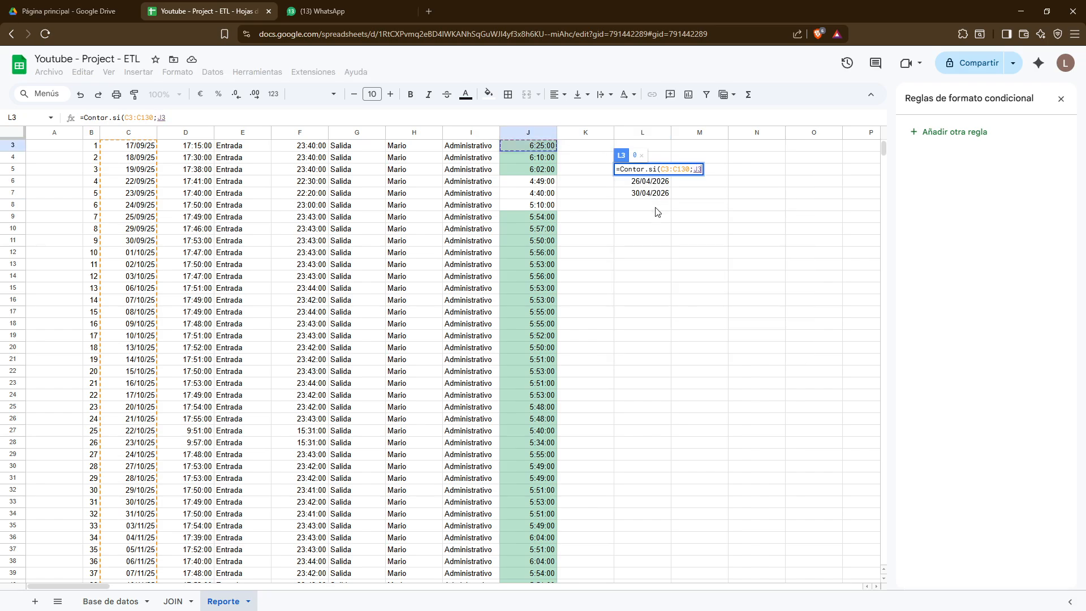
pyautogui.press('Right')
pyautogui.press('BackSpace')
pyautogui.press('BackSpace')
# Complete the CONTAR.SI formula in L3 with the criterion C3:C130>=L7
pyautogui.write('C')
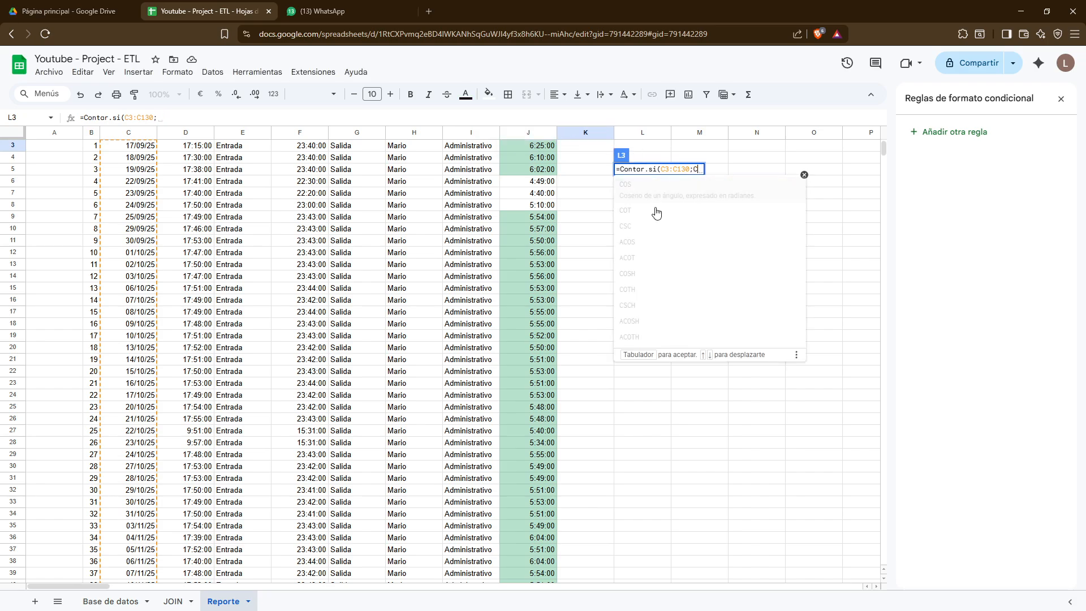
pyautogui.write(':')
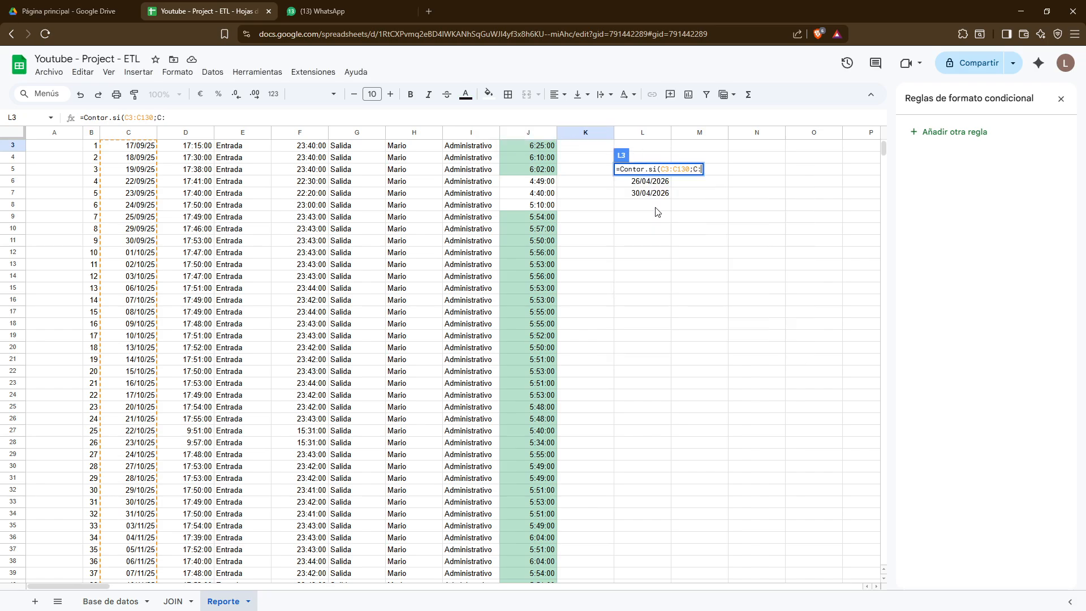
pyautogui.write('3')
pyautogui.press('BackSpace')
pyautogui.press('BackSpace')
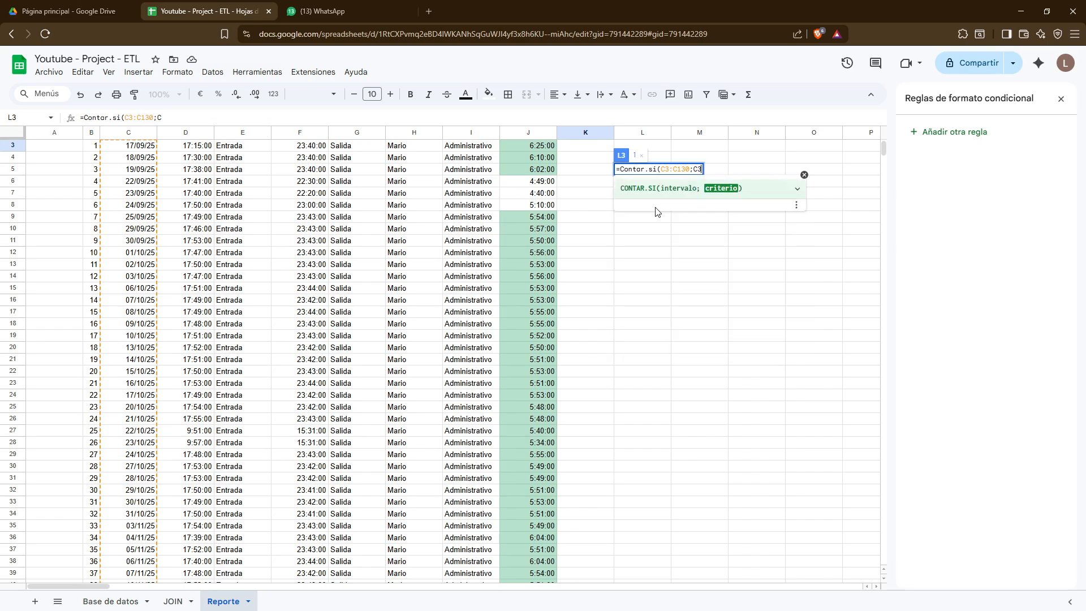
pyautogui.write('3:C12')
pyautogui.write('0')
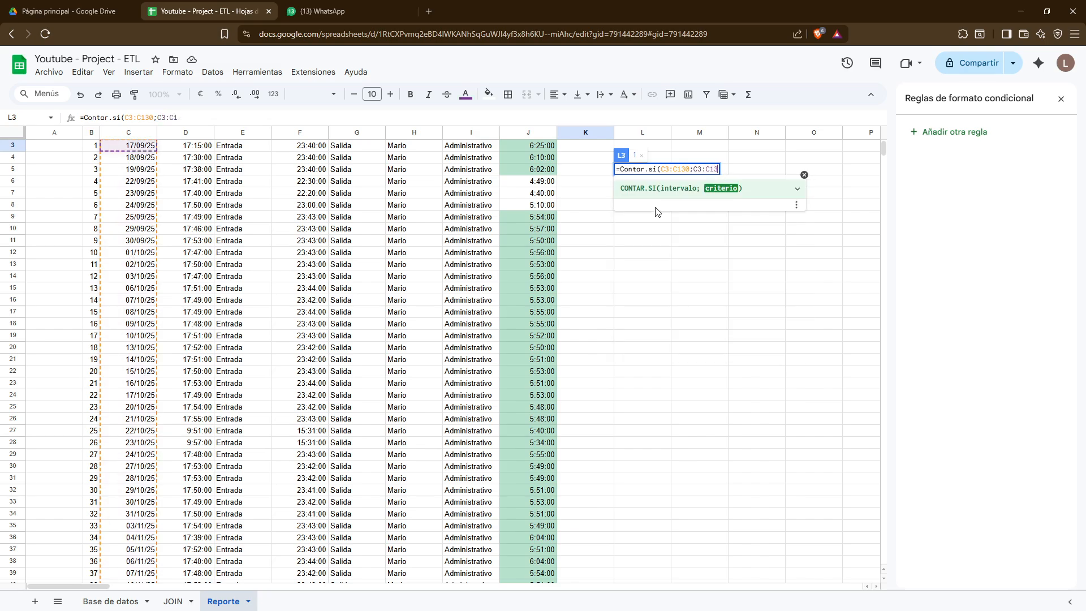
pyautogui.write('>=')
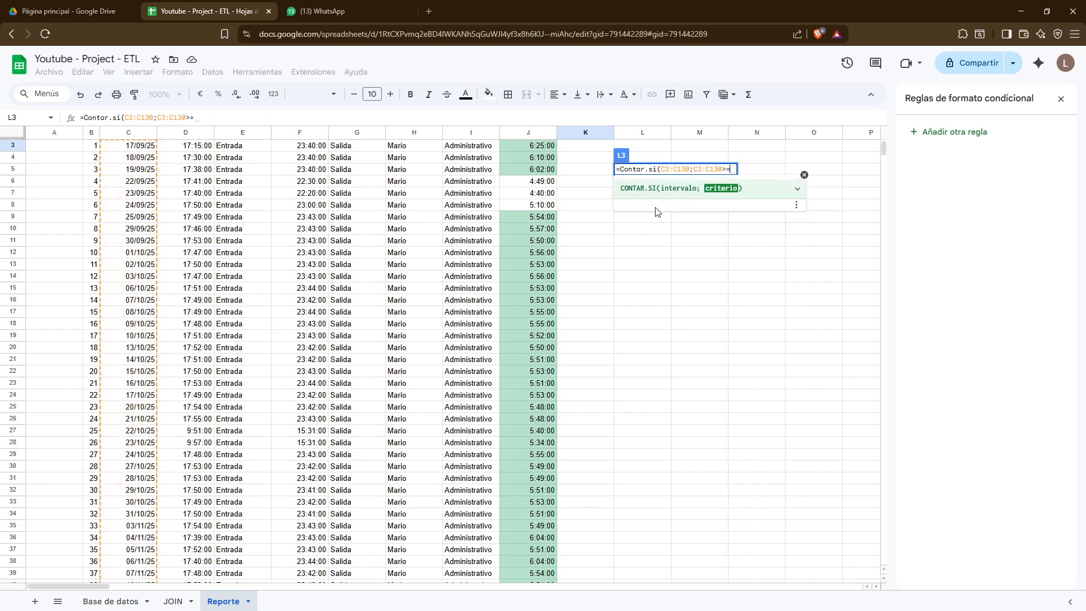
pyautogui.press('Return')
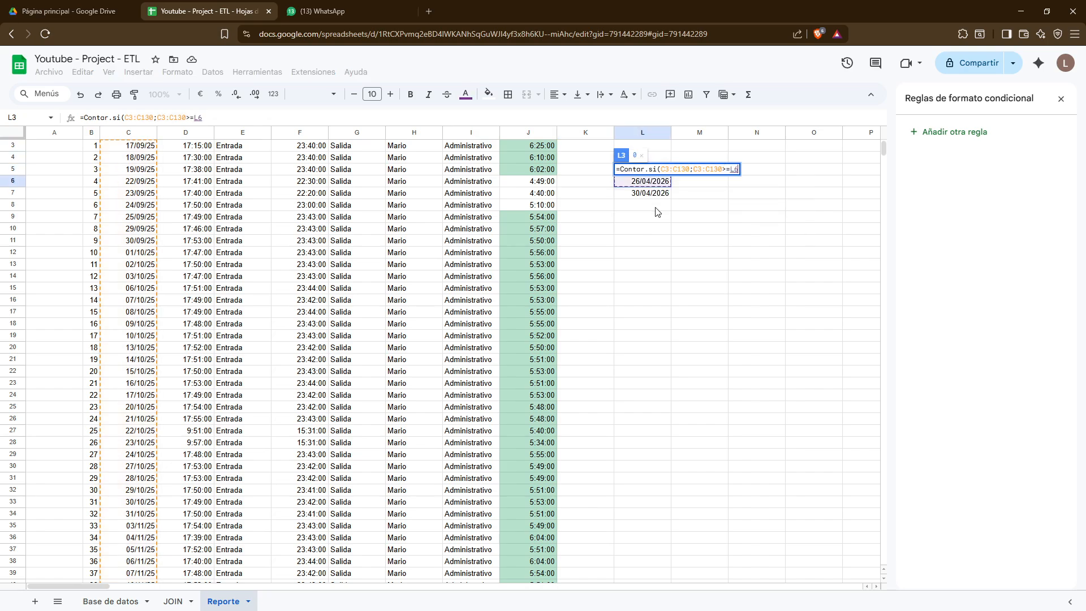
pyautogui.press('Up')
pyautogui.press('Up')
pyautogui.press('Up')
pyautogui.press('Down')
pyautogui.press('Down')
pyautogui.press('Down')
pyautogui.press('Down')
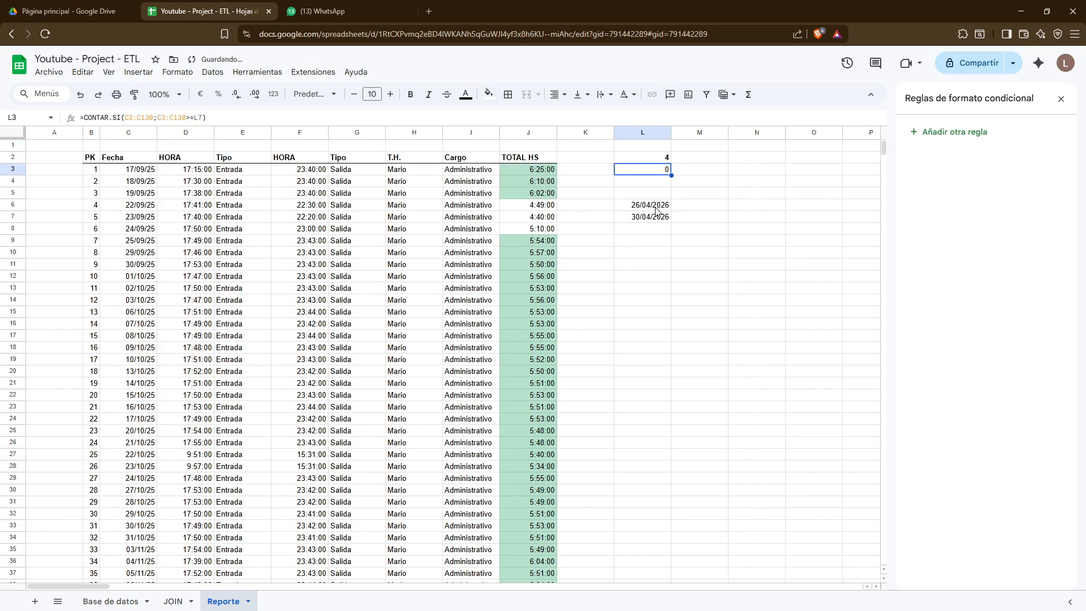
pyautogui.press('Down')
pyautogui.press('Down')
pyautogui.press('Down')
pyautogui.press('Up')
pyautogui.press('Up')
pyautogui.press('Up')
pyautogui.press('Up')
pyautogui.press('Up')
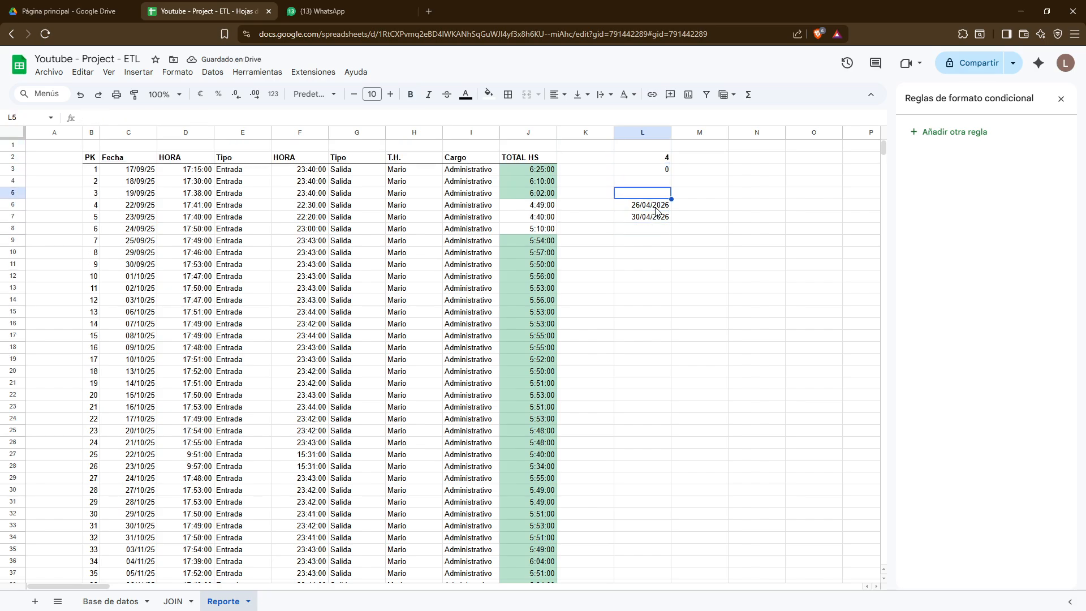
# Set the month in the L7 end-of-month formula to 3, giving =FIN.MES(FECHA(2026;3;1);0)
pyautogui.press('Down')
pyautogui.press('Down')
pyautogui.press('Down')
pyautogui.press('Down')
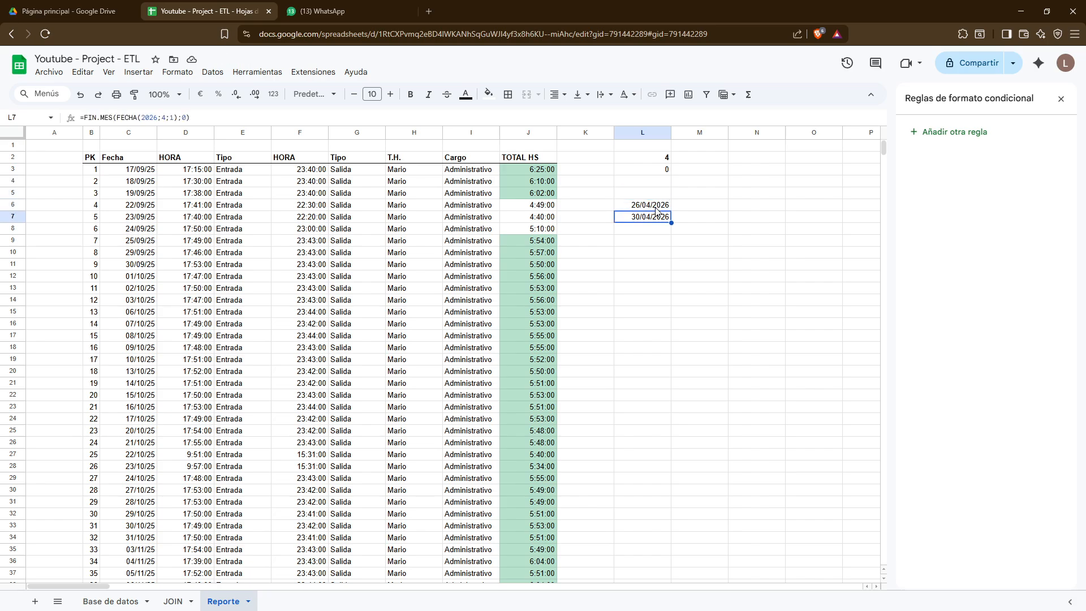
pyautogui.press('F2')
pyautogui.press('Left')
pyautogui.press('Left')
pyautogui.press('Left')
pyautogui.press('Left')
pyautogui.press('Left')
pyautogui.press('Left')
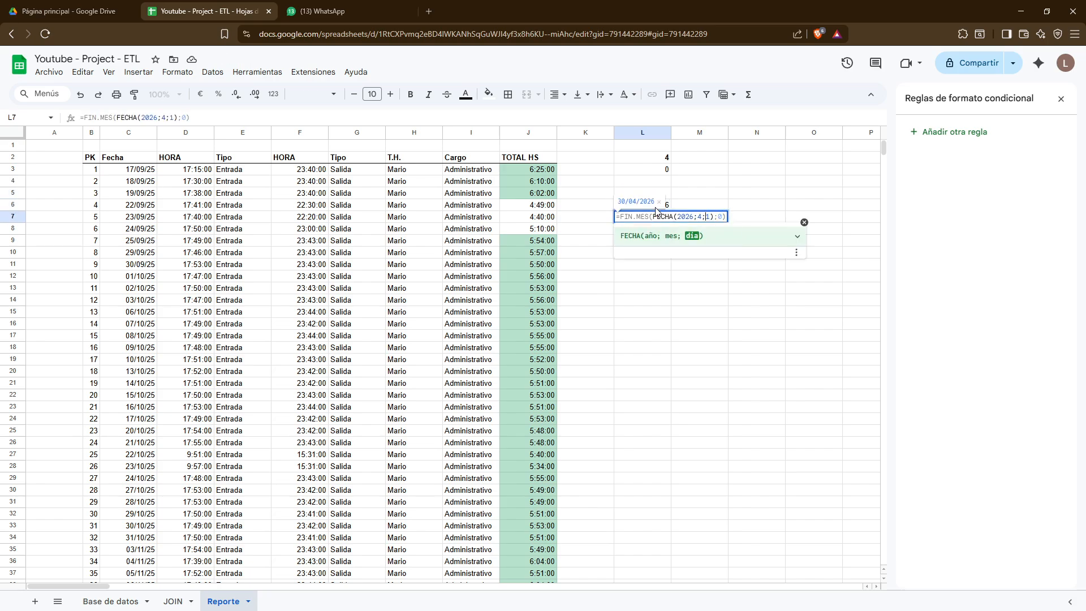
pyautogui.press('BackSpace')
pyautogui.write('3')
pyautogui.press('Return')
# Check the working-days result in L2, the count formula in L3 and the date cells below them
pyautogui.press('Up')
pyautogui.press('Up')
pyautogui.press('Up')
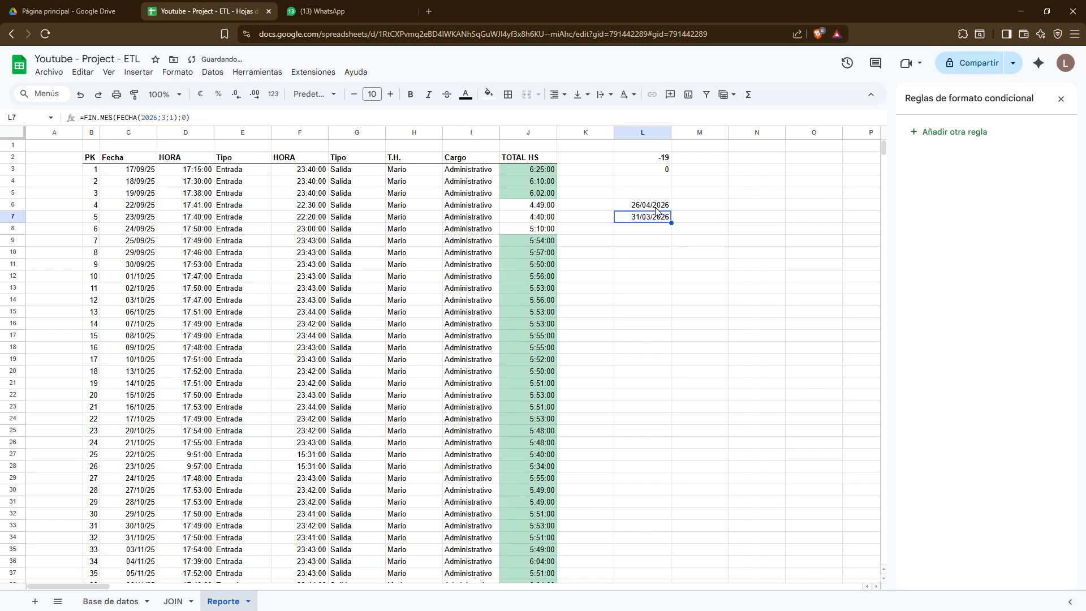
pyautogui.press('Up')
pyautogui.press('Up')
pyautogui.press('Up')
pyautogui.press('Down')
pyautogui.press('Down')
pyautogui.press('Down')
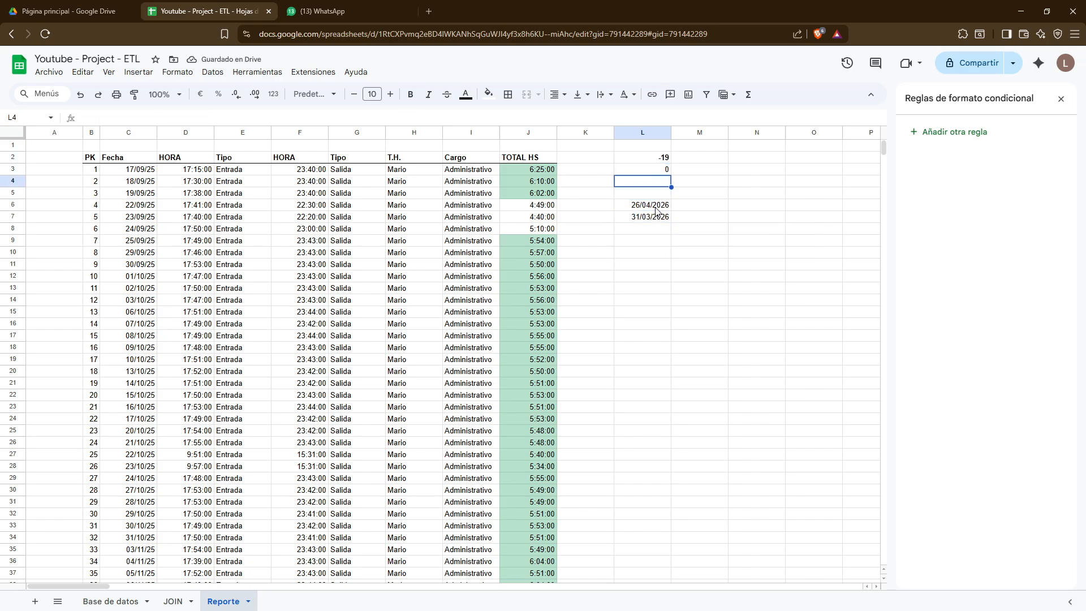
pyautogui.press('Down')
pyautogui.press('Down')
pyautogui.press('Up')
pyautogui.press('Up')
pyautogui.press('Up')
pyautogui.press('Up')
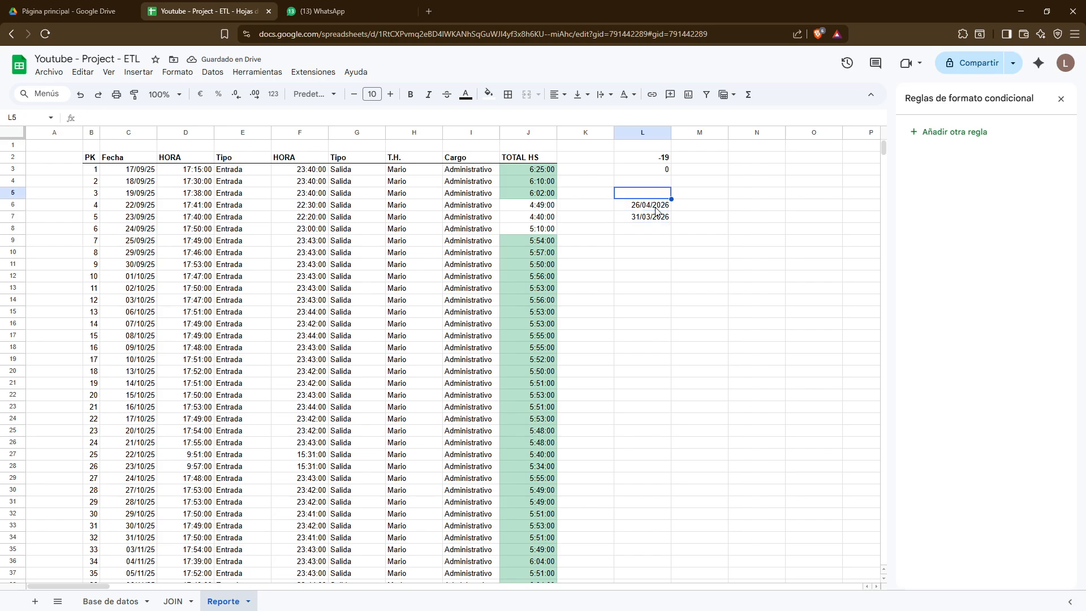
pyautogui.press('Down')
pyautogui.press('Up')
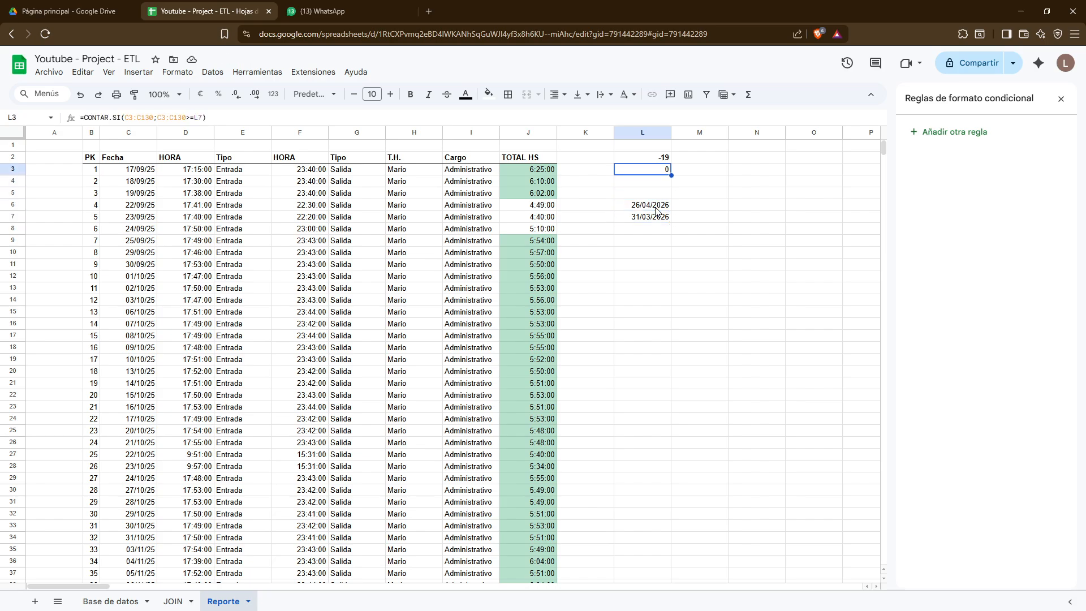
# Change the function in L3 from CONTAR.SI to CONTAR.SI.CONJUNTO, keeping its arguments
pyautogui.press('Return')
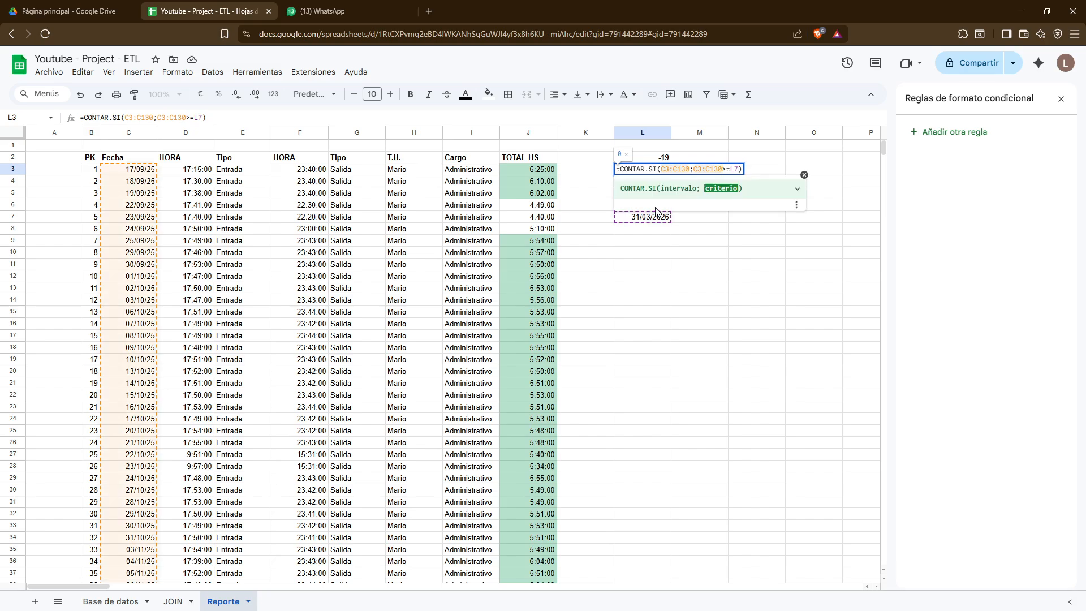
pyautogui.write('.conjunto')
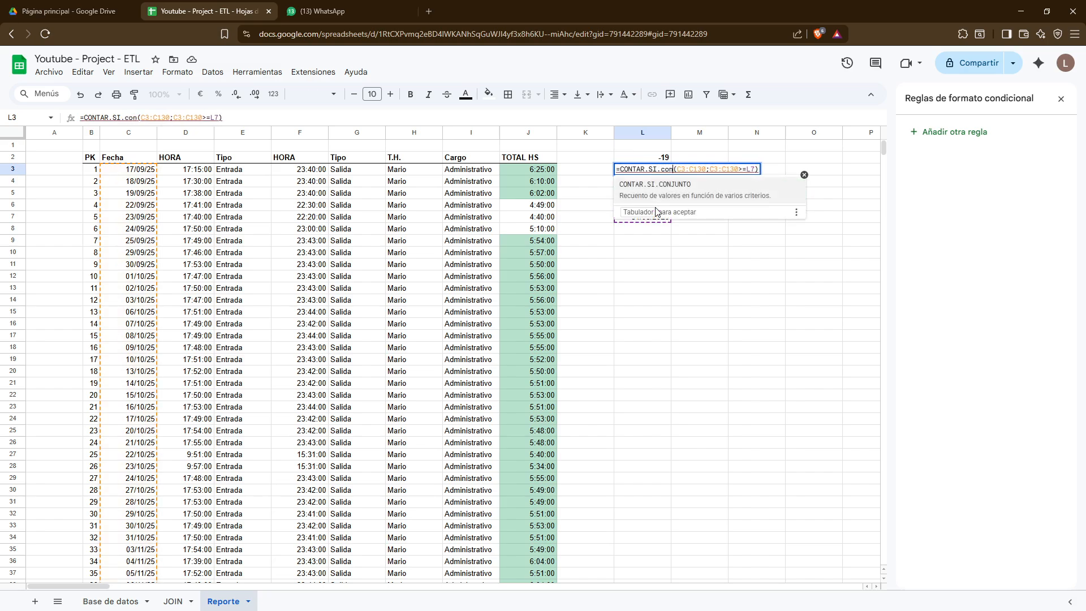
pyautogui.press('Tab')
pyautogui.press('End')
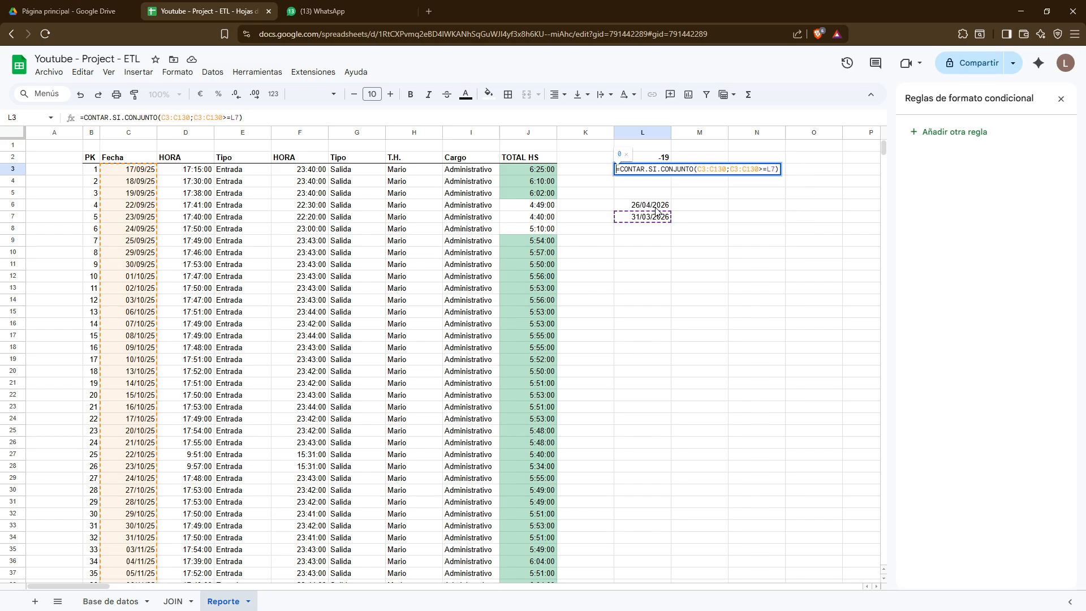
# Switch the comparison in the L3 criterion to less than or equal, so it reads C3:C130<=L7
pyautogui.press('Left')
pyautogui.press('Left')
pyautogui.press('Left')
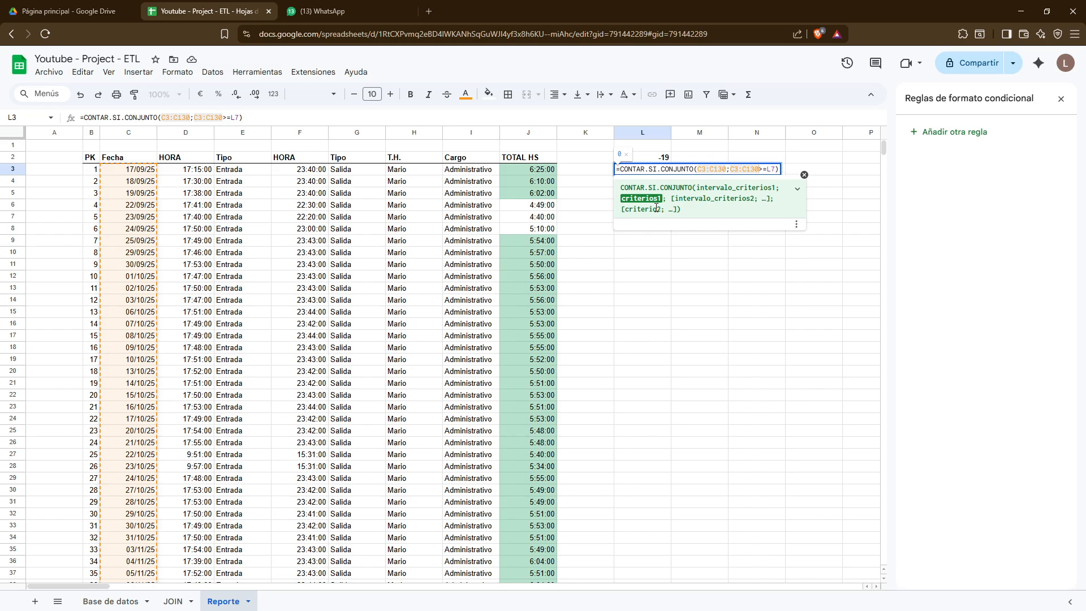
pyautogui.press('BackSpace')
pyautogui.write('<')
pyautogui.press('Return')
pyautogui.press('Up')
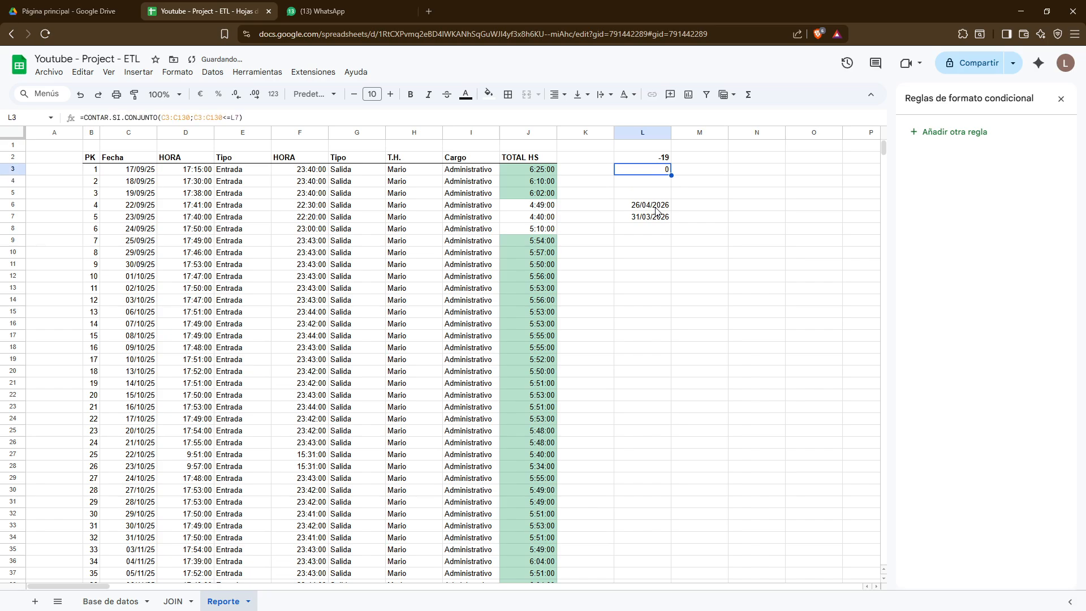
# Review the CONTAR.SI.CONJUNTO arguments in L3 and the end-date formula in L7
pyautogui.press('F2')
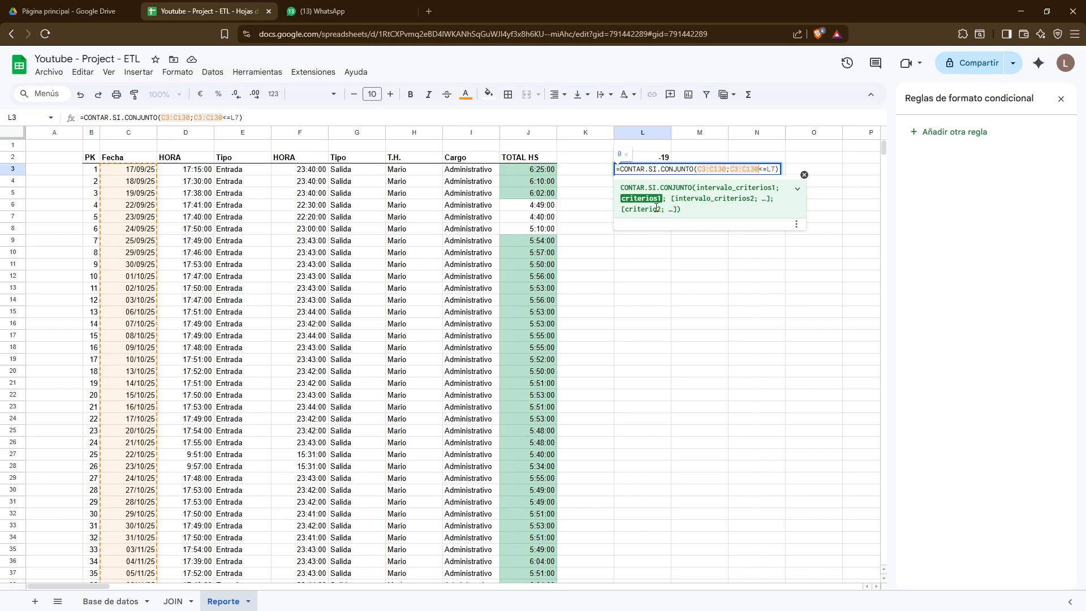
pyautogui.press('Return')
pyautogui.press('Up')
pyautogui.press('Down')
pyautogui.press('Down')
pyautogui.press('Down')
pyautogui.press('Down')
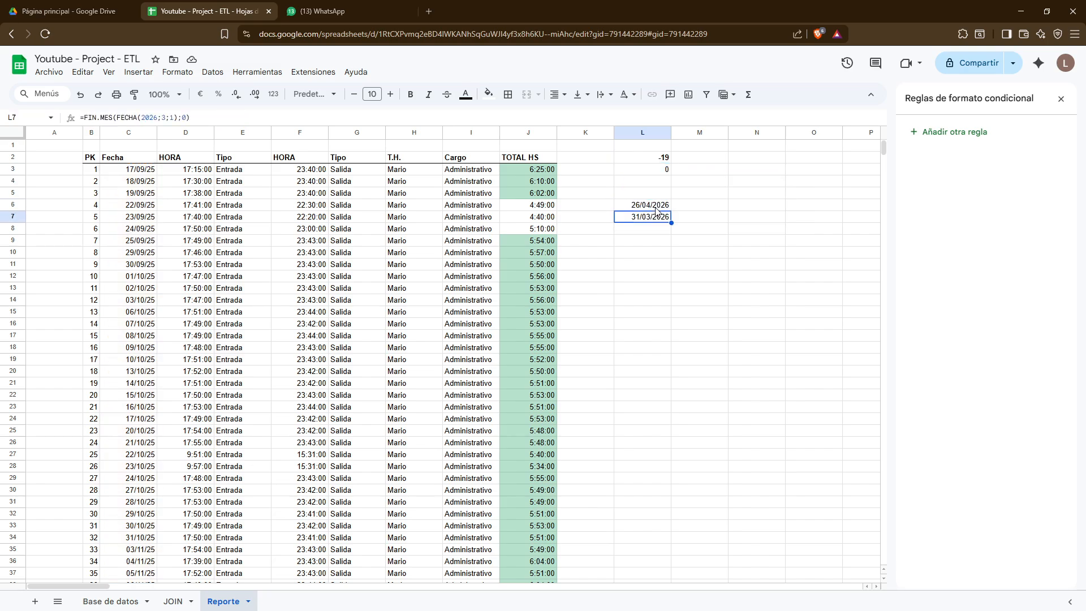
pyautogui.press('Up')
pyautogui.press('Up')
pyautogui.press('Up')
pyautogui.press('Up')
pyautogui.press('Left')
pyautogui.press('Left')
pyautogui.press('Left')
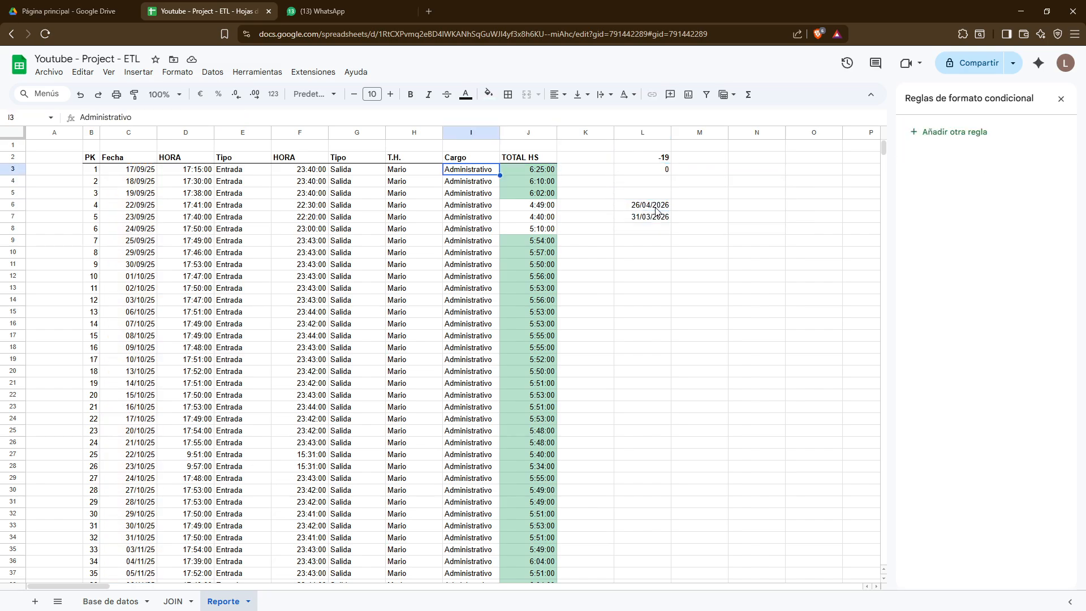
pyautogui.press('Up')
pyautogui.press('Left')
pyautogui.press('Left')
pyautogui.press('Left')
pyautogui.press('Left')
pyautogui.press('Right')
pyautogui.press('Right')
pyautogui.press('Right')
pyautogui.press('Right')
pyautogui.press('Right')
pyautogui.press('Right')
pyautogui.press('Right')
pyautogui.press('Right')
pyautogui.press('Right')
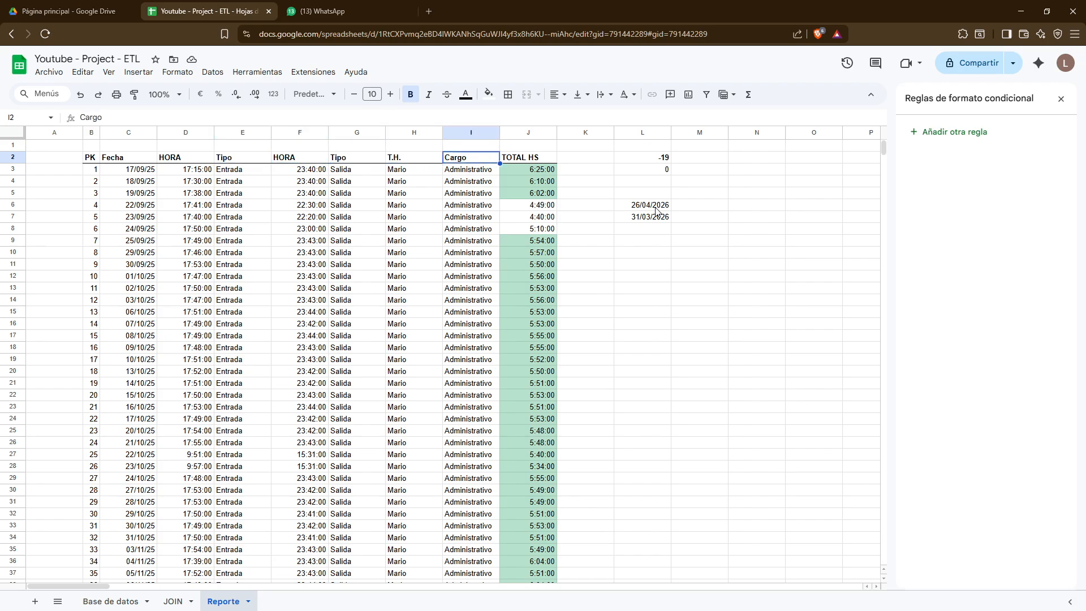
pyautogui.press('Left')
pyautogui.press('Down')
pyautogui.press('Down')
pyautogui.press('Down')
pyautogui.press('Down')
pyautogui.press('Left')
pyautogui.press('Right')
pyautogui.press('Left')
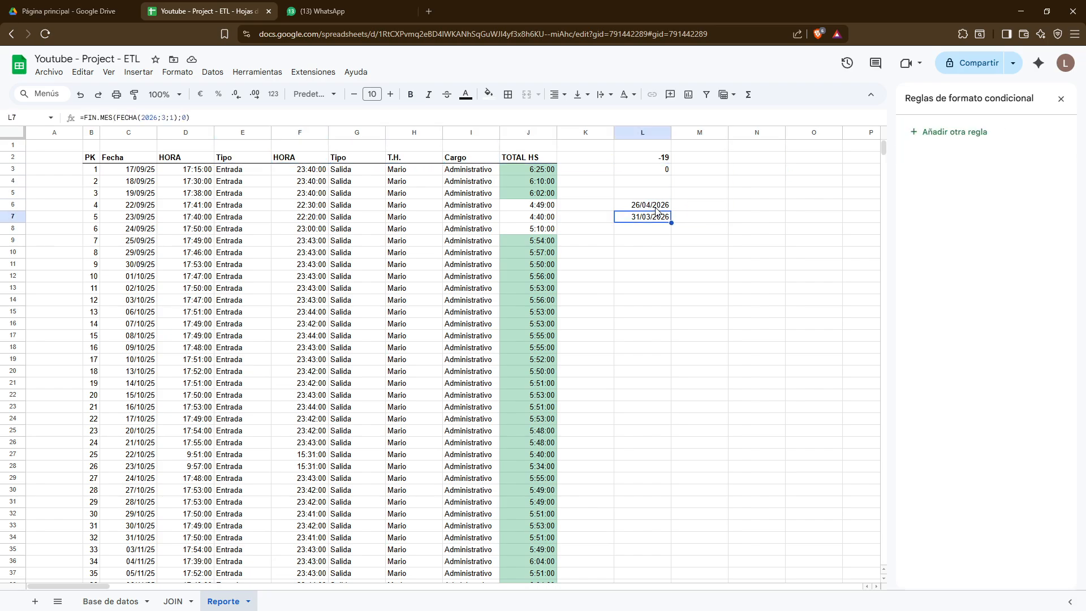
# Add a data validation rule to the date cells L6:L7 with the criterion Es una fecha válida
pyautogui.press('Right')
pyautogui.press('Left')
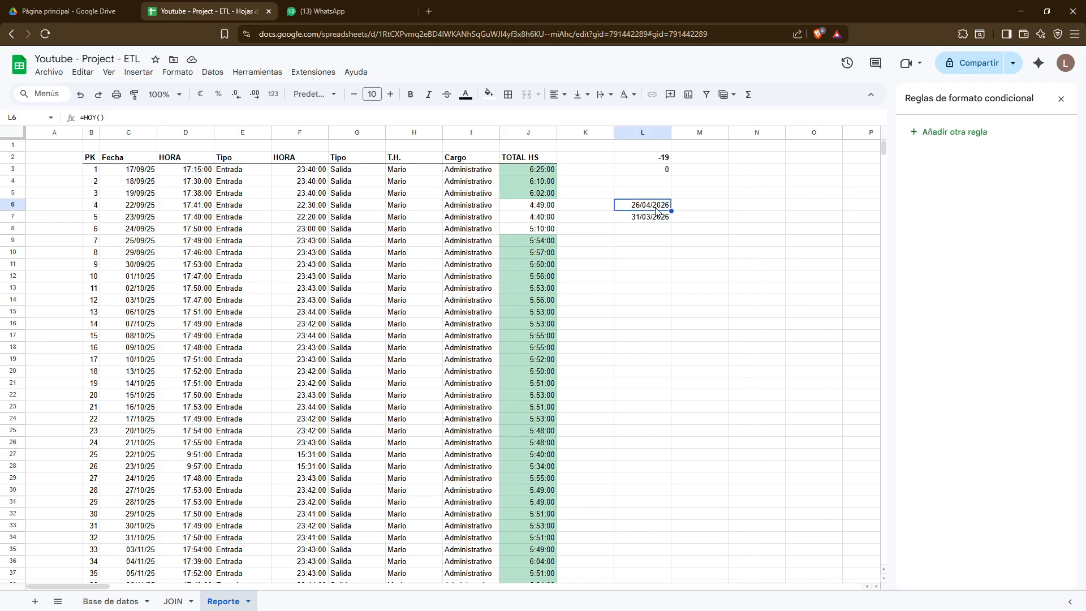
pyautogui.hotkey('shift', 'Down')
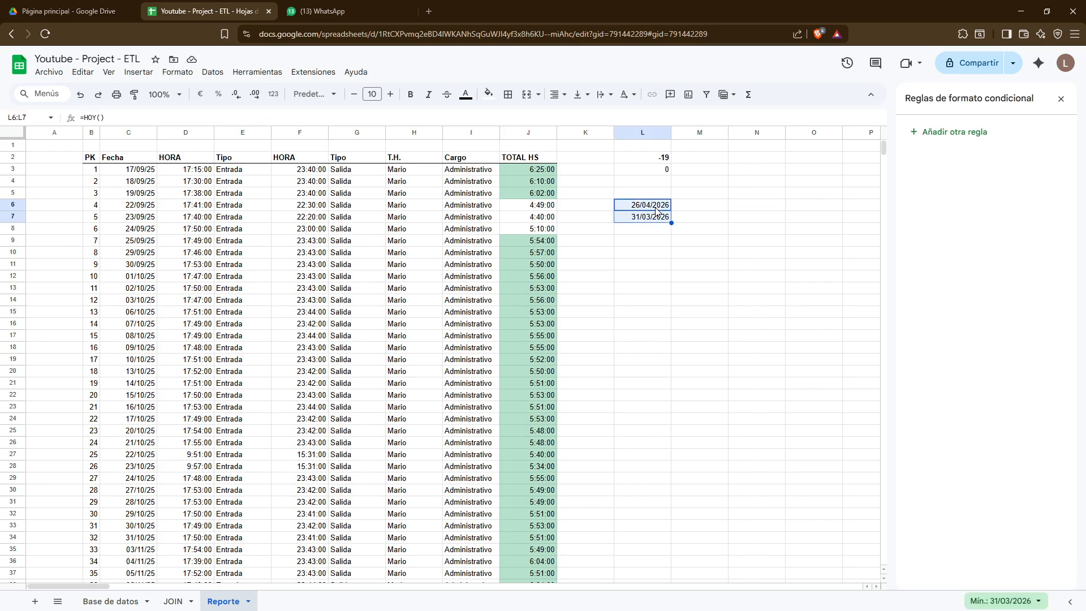
pyautogui.click(177, 72)
pyautogui.moveTo(212, 72)
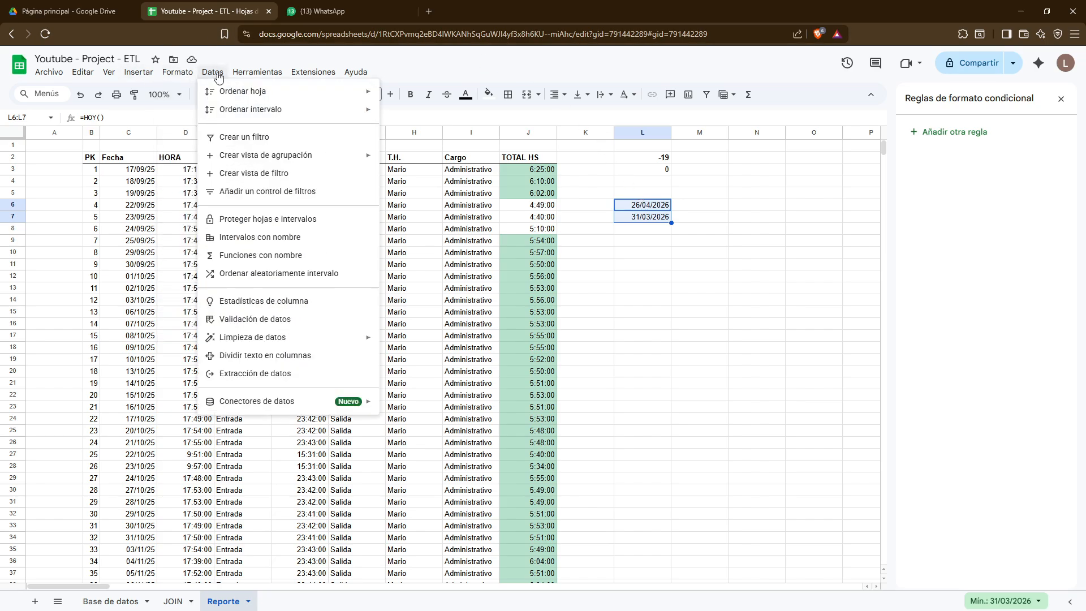
pyautogui.click(249, 313)
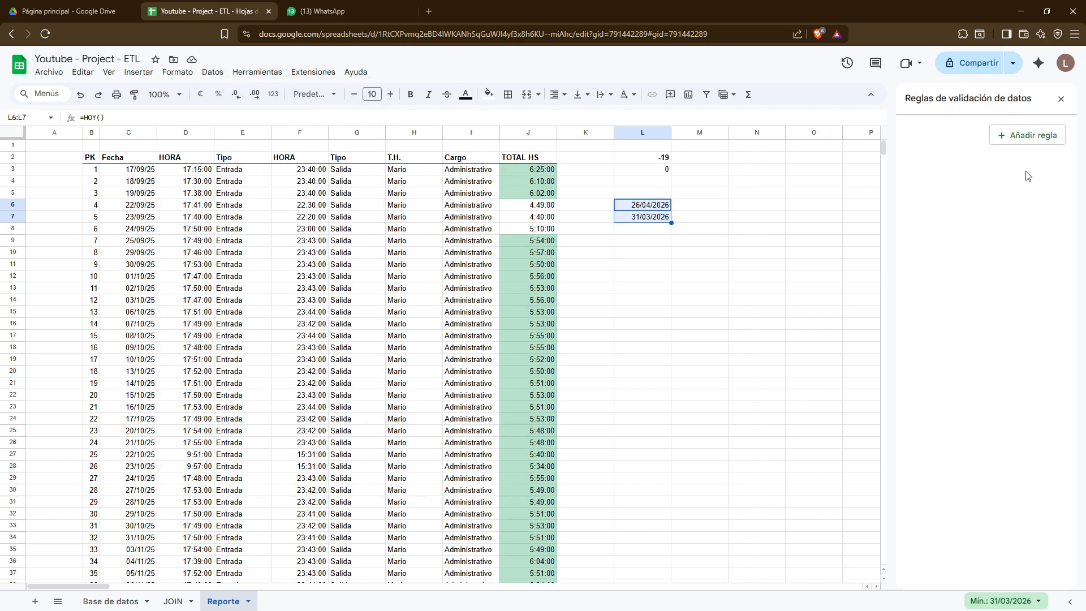
pyautogui.click(1029, 139)
pyautogui.click(1003, 201)
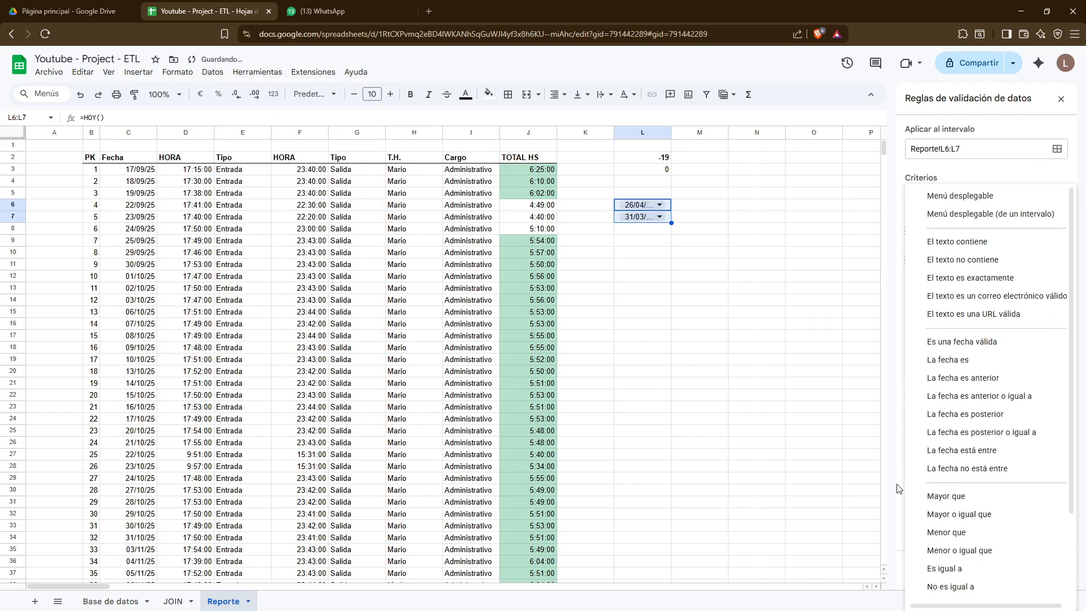
pyautogui.click(964, 342)
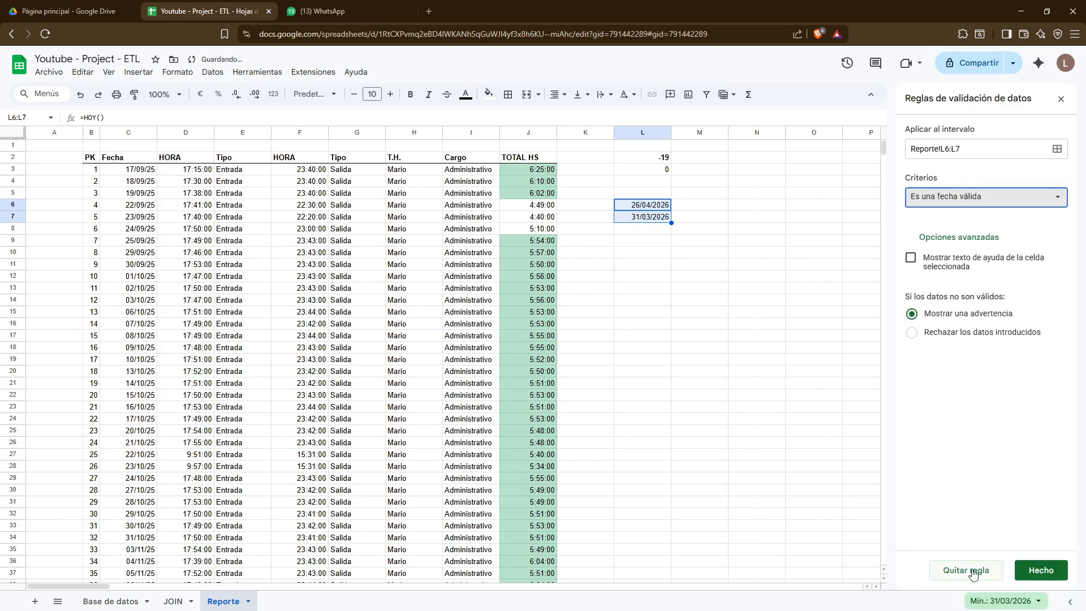
# Make the rule reject invalid data and show the help text "Introduce una fecha válida.", and save it
pyautogui.click(997, 338)
pyautogui.click(960, 270)
pyautogui.click(948, 290)
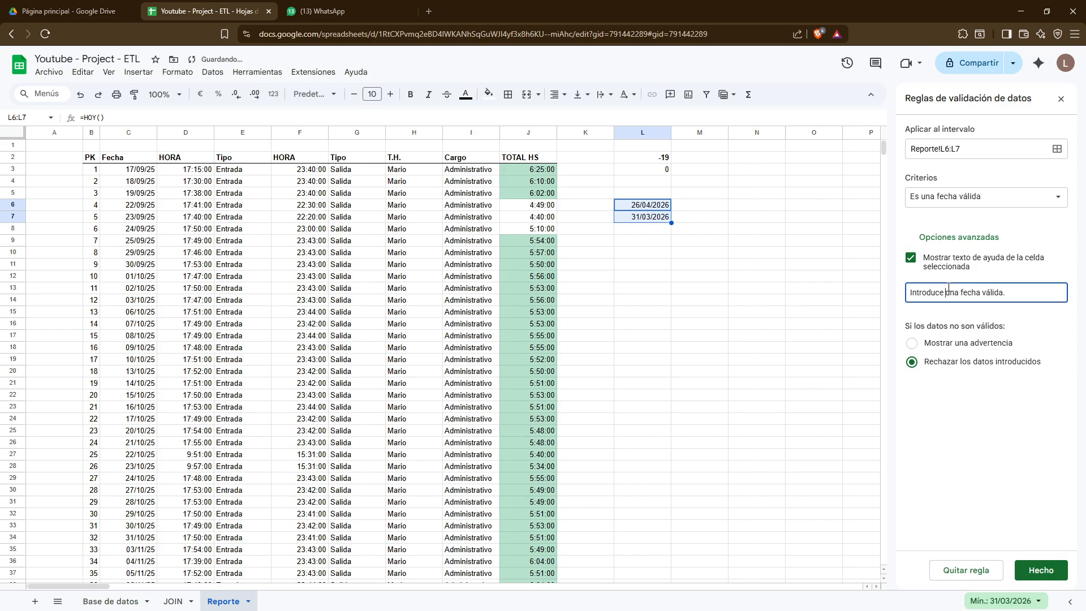
pyautogui.hotkey('ctrl', 'Right')
pyautogui.hotkey('ctrl', 'Right')
pyautogui.click(1051, 567)
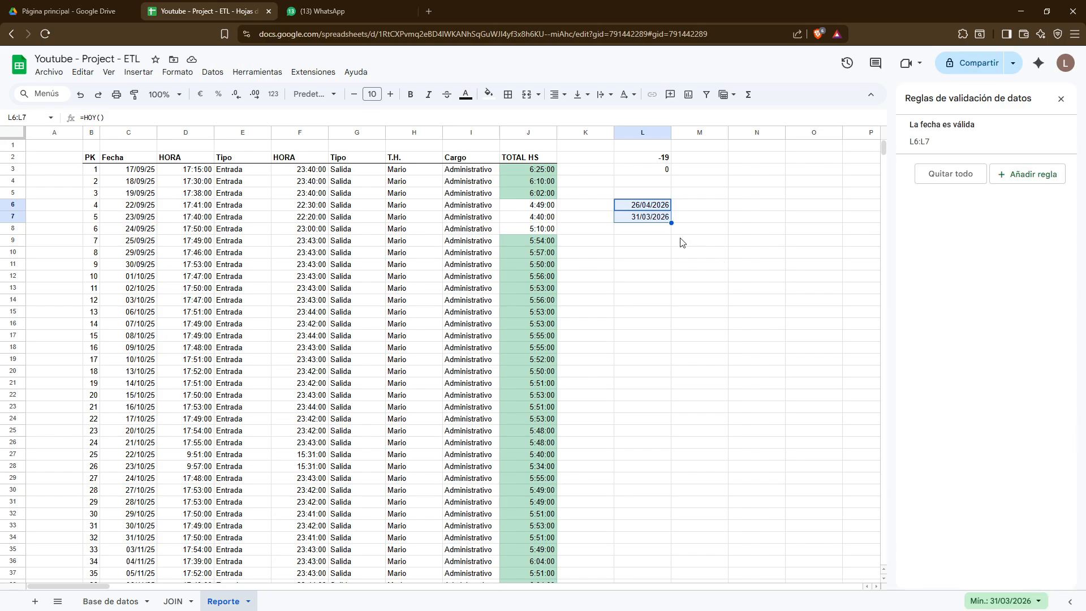
# Pick 15/04/2026 as the start date in L6 and 28/02/2026 as the end date in L7
pyautogui.doubleClick(644, 205)
pyautogui.click(632, 291)
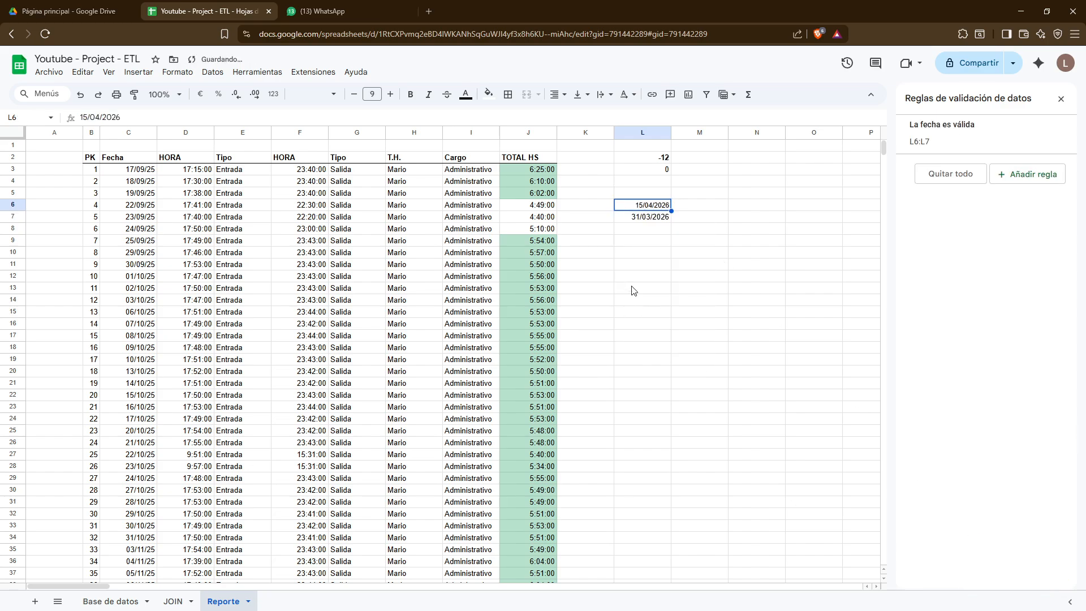
pyautogui.doubleClick(661, 221)
pyautogui.click(708, 234)
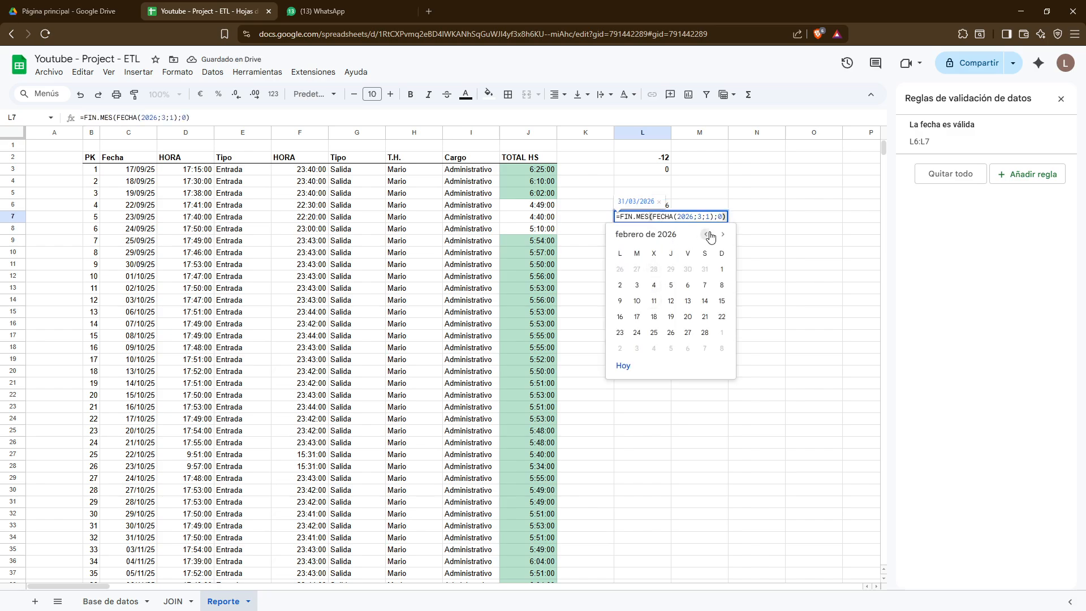
pyautogui.click(707, 234)
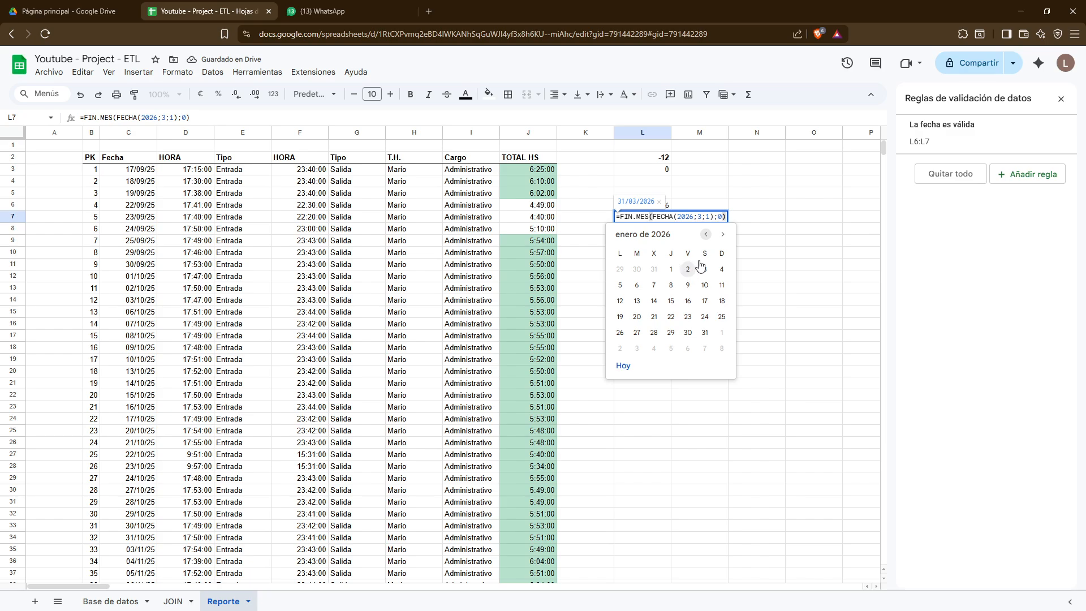
pyautogui.click(723, 235)
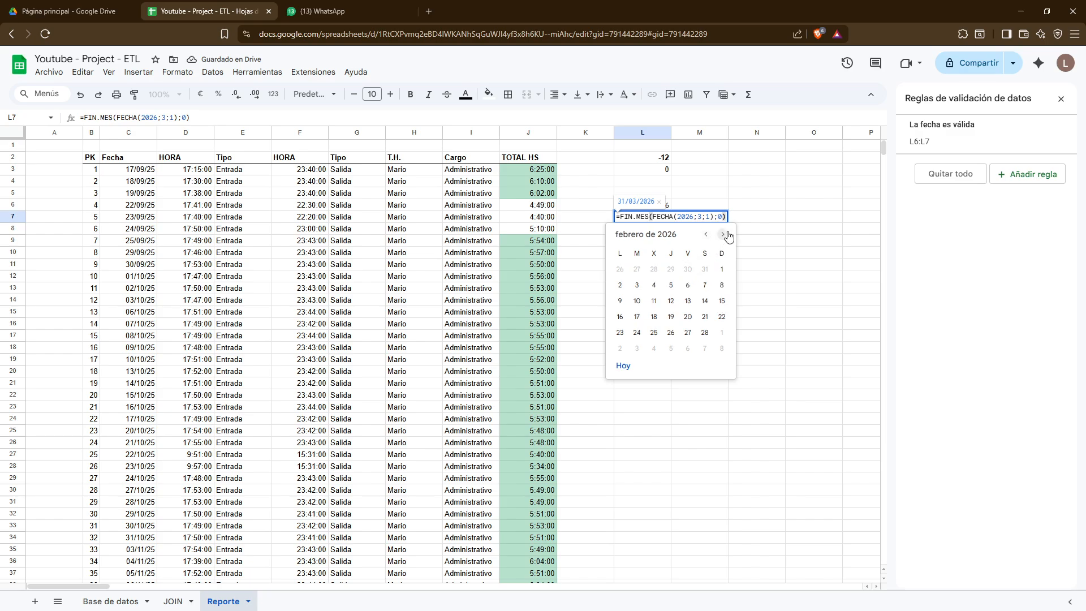
pyautogui.click(706, 332)
# Change the start date in L6 to 01/02/2026
pyautogui.click(661, 196)
pyautogui.doubleClick(665, 208)
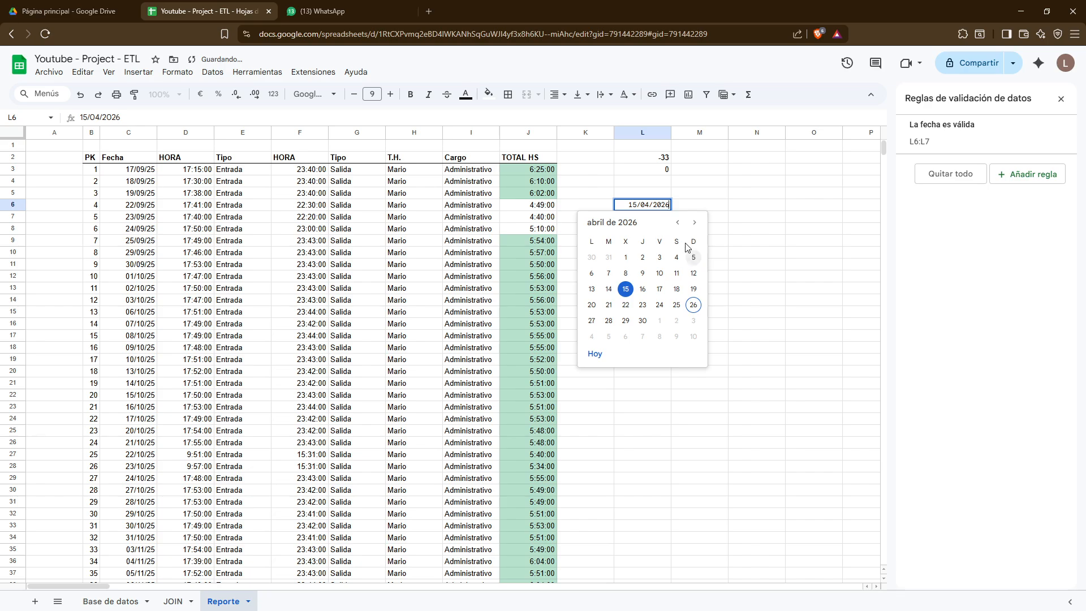
pyautogui.click(677, 223)
pyautogui.click(678, 223)
pyautogui.click(694, 257)
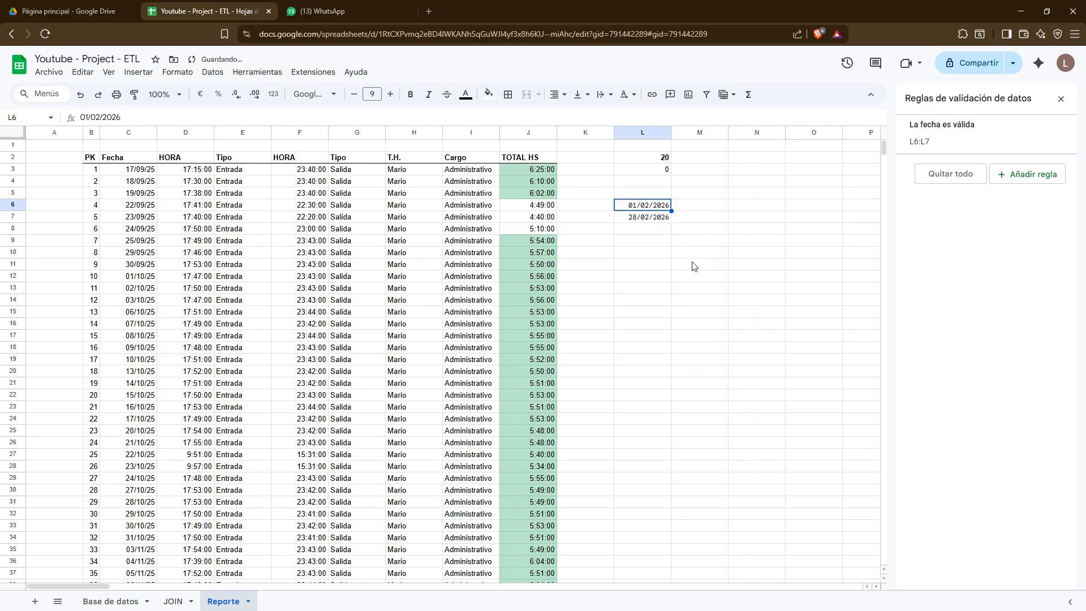
# Remove the range from the criterion in L3, so the formula reads =CONTAR.SI.CONJUNTO(C3:C130;<=L7)
pyautogui.click(656, 159)
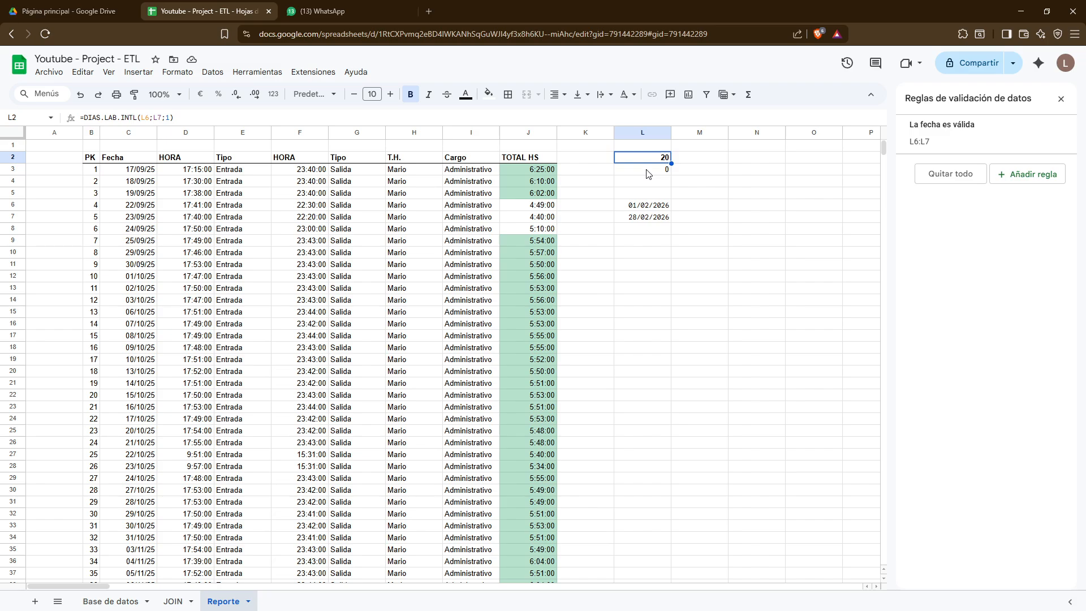
pyautogui.click(648, 170)
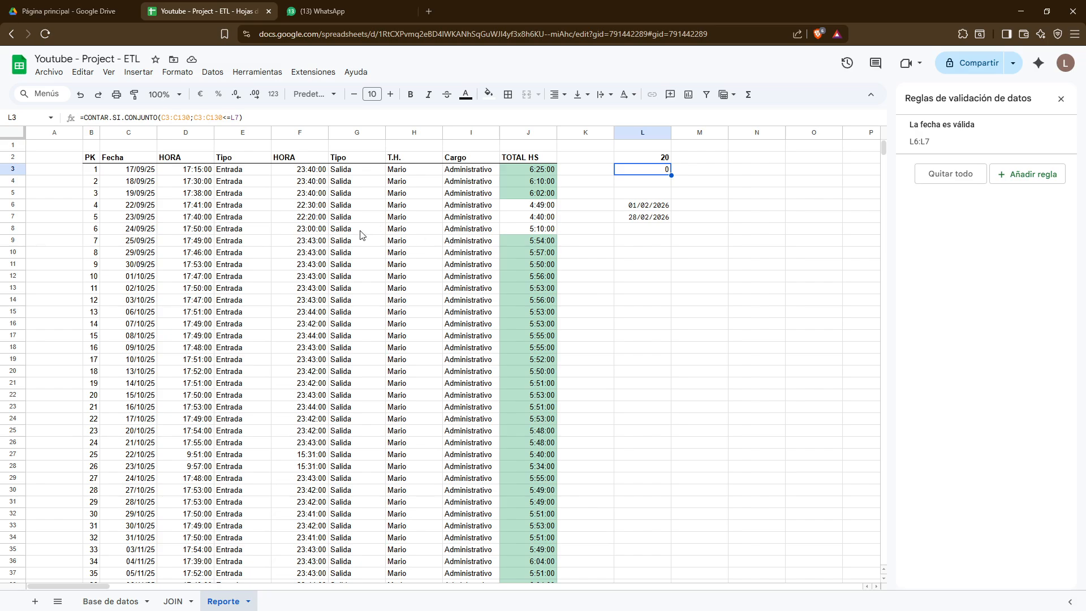
pyautogui.click(222, 117)
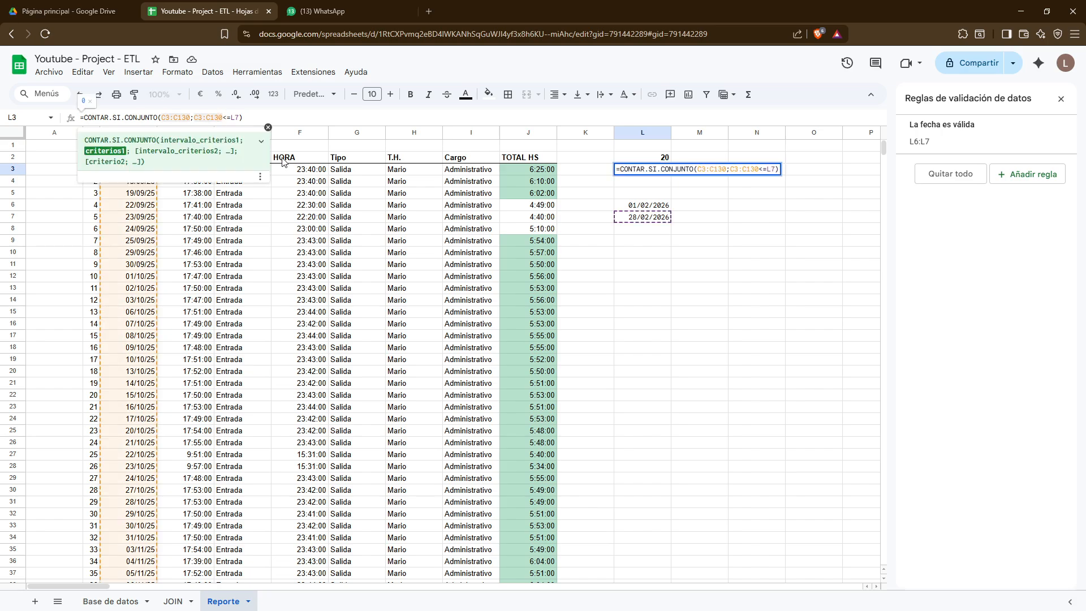
pyautogui.press('BackSpace')
pyautogui.press('BackSpace')
pyautogui.press('BackSpace')
pyautogui.press('BackSpace')
pyautogui.press('BackSpace')
pyautogui.press('BackSpace')
pyautogui.press('BackSpace')
pyautogui.press('BackSpace')
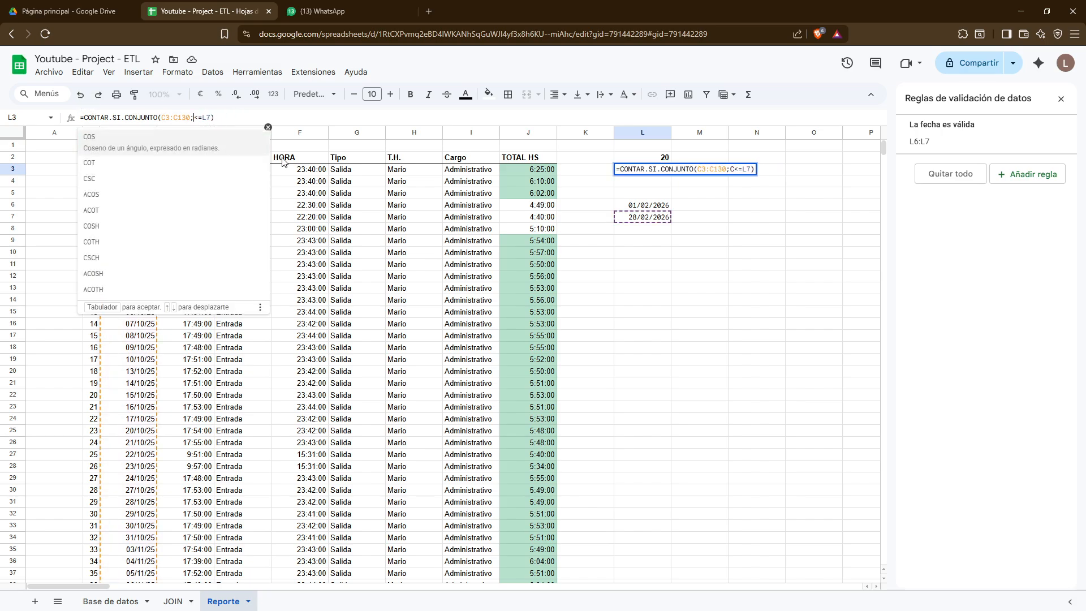
pyautogui.write(';')
pyautogui.press('Return')
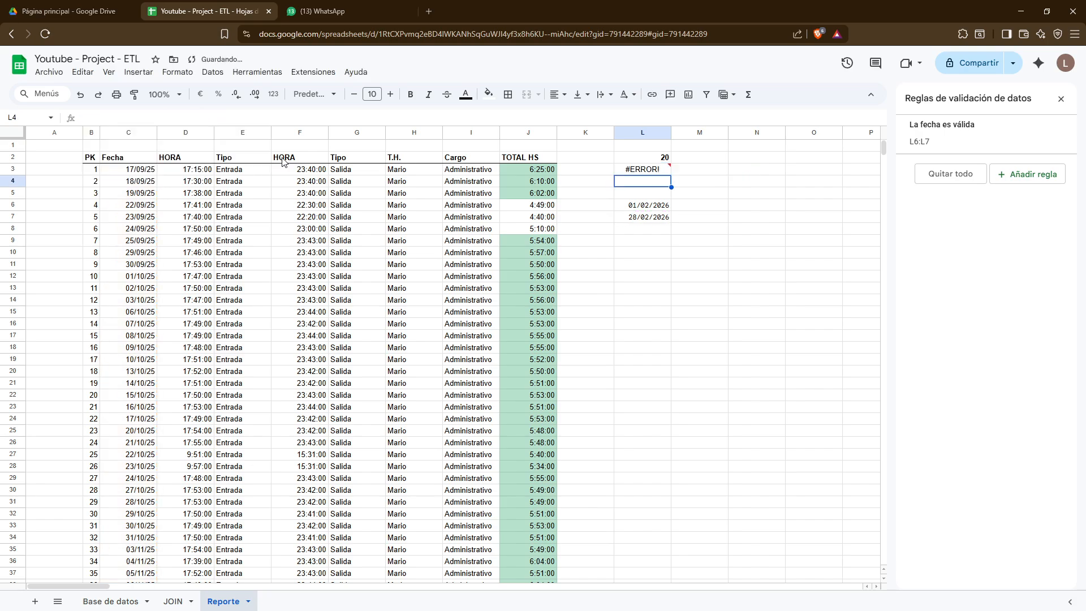
pyautogui.press('Down')
pyautogui.press('Down')
pyautogui.press('Down')
pyautogui.press('Down')
pyautogui.press('Down')
pyautogui.press('Down')
pyautogui.press('Down')
pyautogui.press('Down')
pyautogui.press('Down')
pyautogui.press('Down')
pyautogui.press('Down')
pyautogui.press('Down')
pyautogui.press('Down')
pyautogui.press('Down')
pyautogui.press('Down')
pyautogui.press('Down')
pyautogui.press('Down')
pyautogui.press('Down')
pyautogui.press('Down')
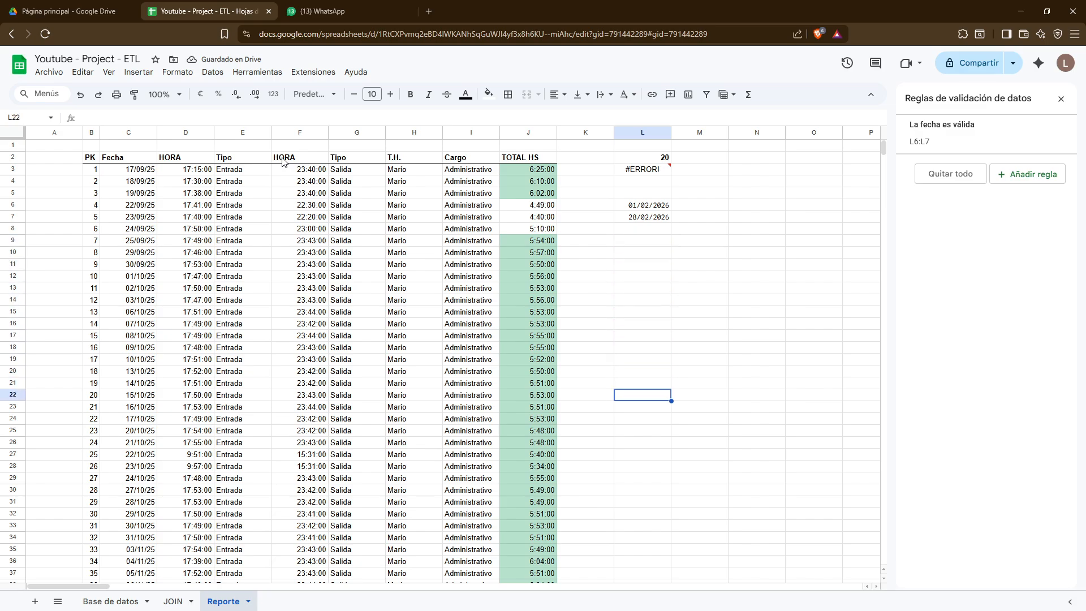
pyautogui.press('Down')
pyautogui.press('Down')
pyautogui.press('Left')
pyautogui.press('Left')
pyautogui.hotkey('ctrl', 'Up')
pyautogui.press('Right')
pyautogui.press('Right')
pyautogui.press('Down')
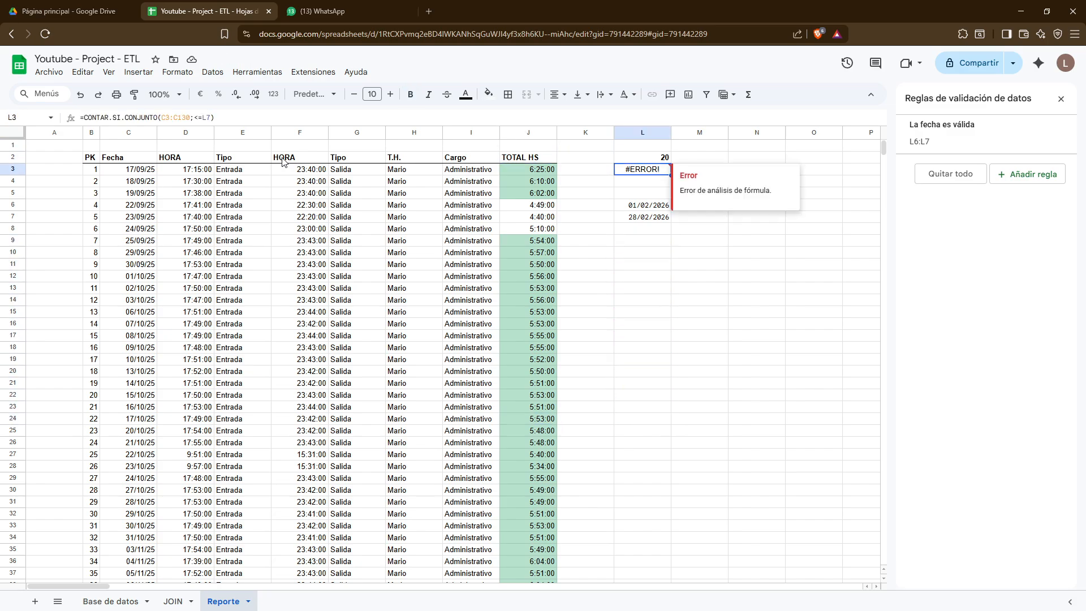
pyautogui.press('Down')
pyautogui.press('Up')
pyautogui.press('Left')
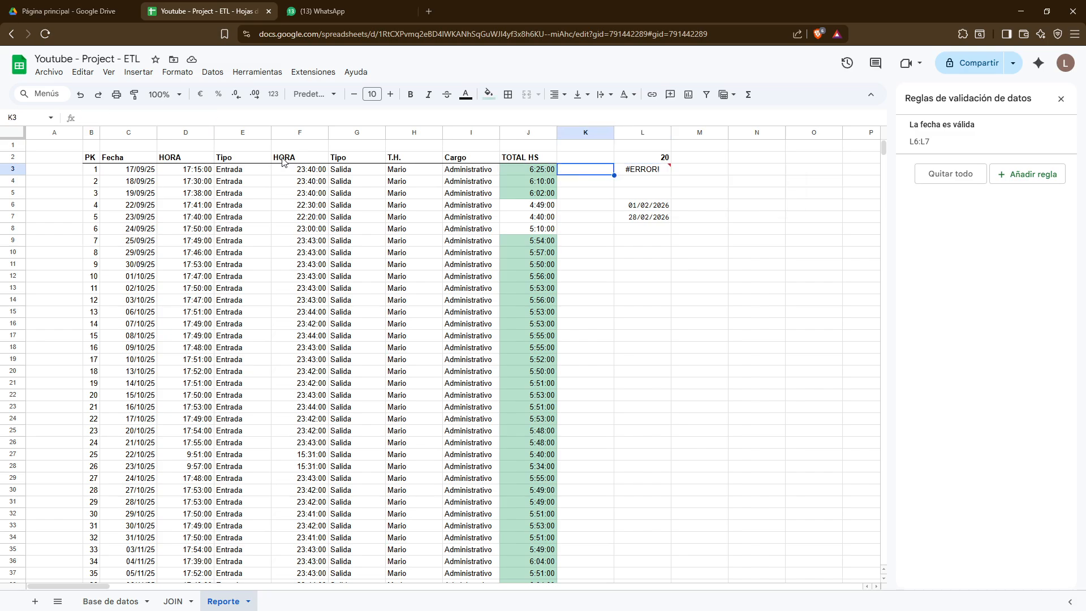
pyautogui.press('Right')
pyautogui.press('Right')
pyautogui.press('Down')
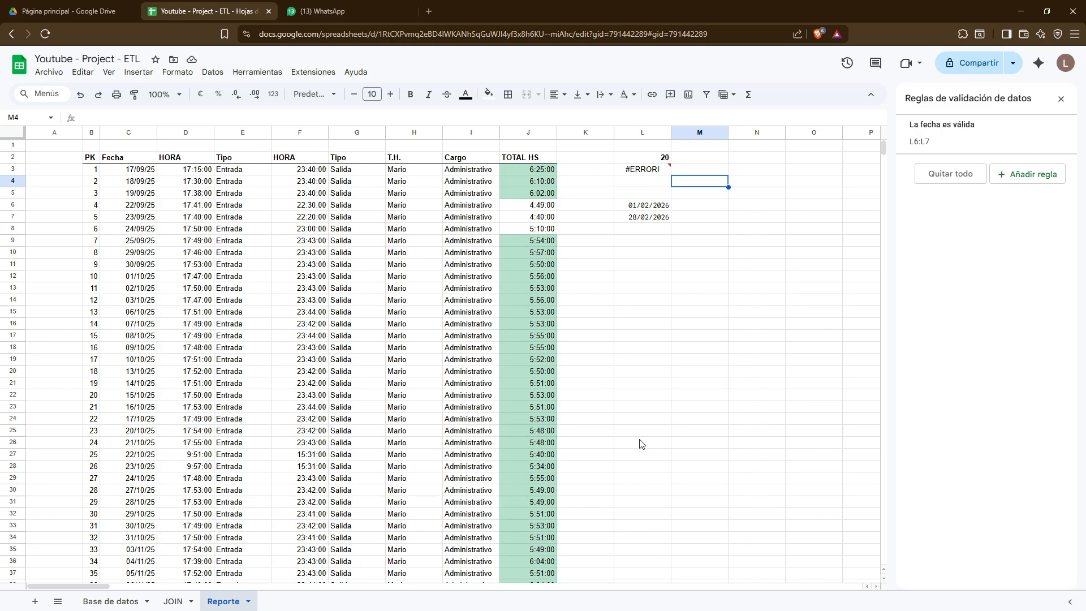
pyautogui.press('super')
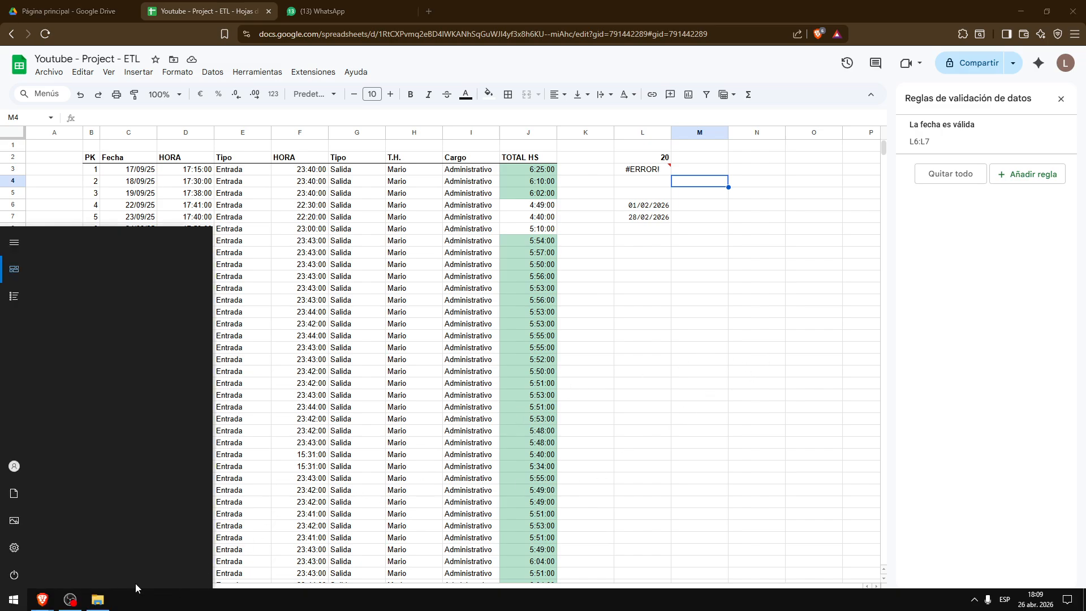
pyautogui.click(73, 597)
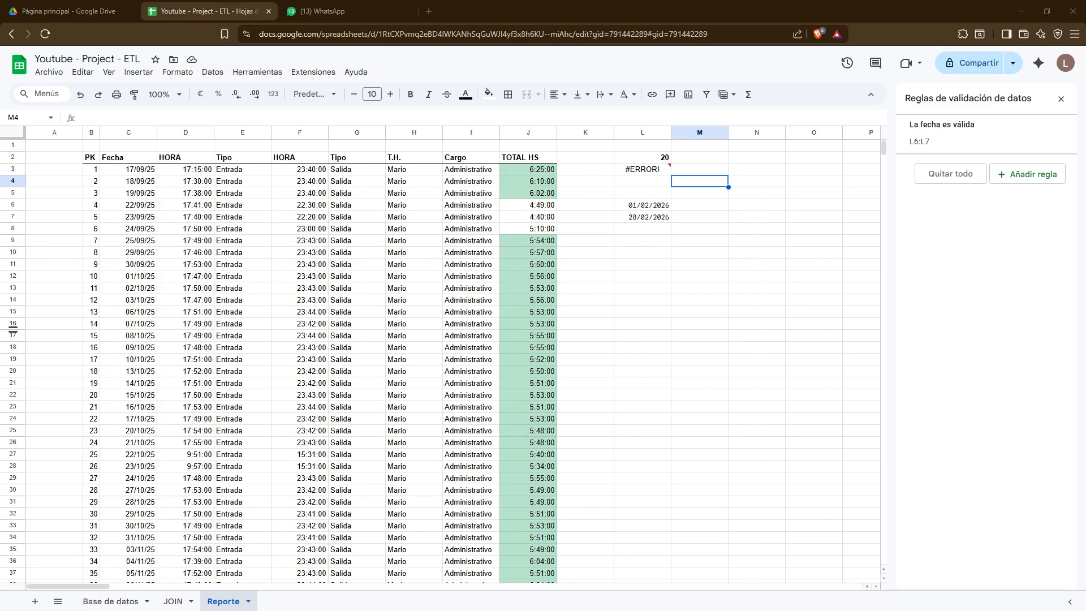